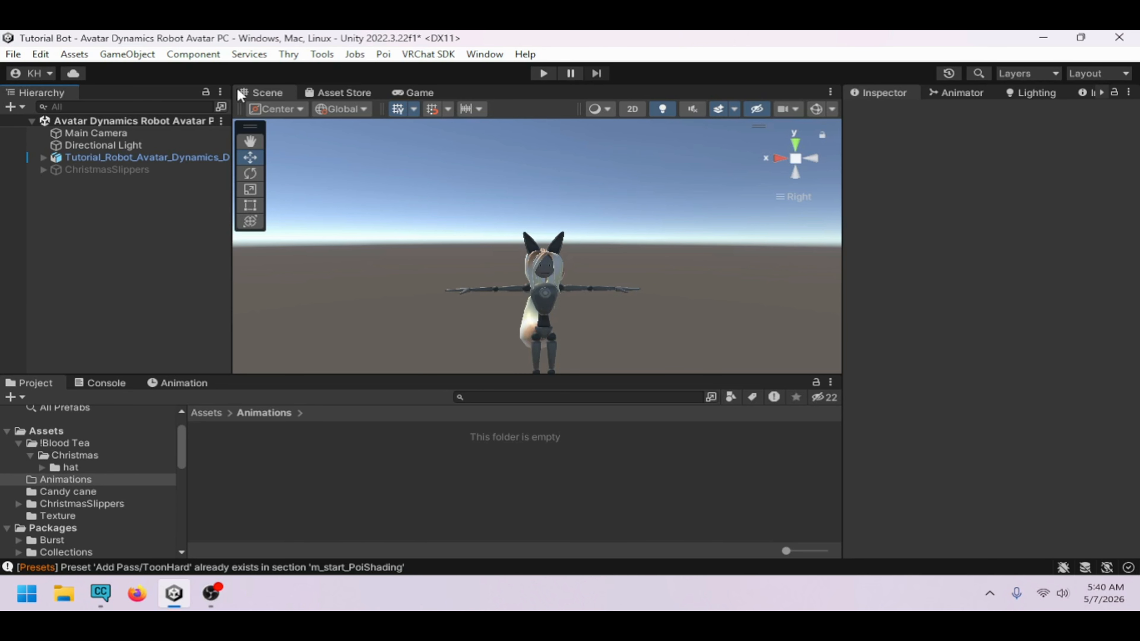
# Expand the avatar prefab and enable the Candy cane_low object
pyautogui.click(43, 157)
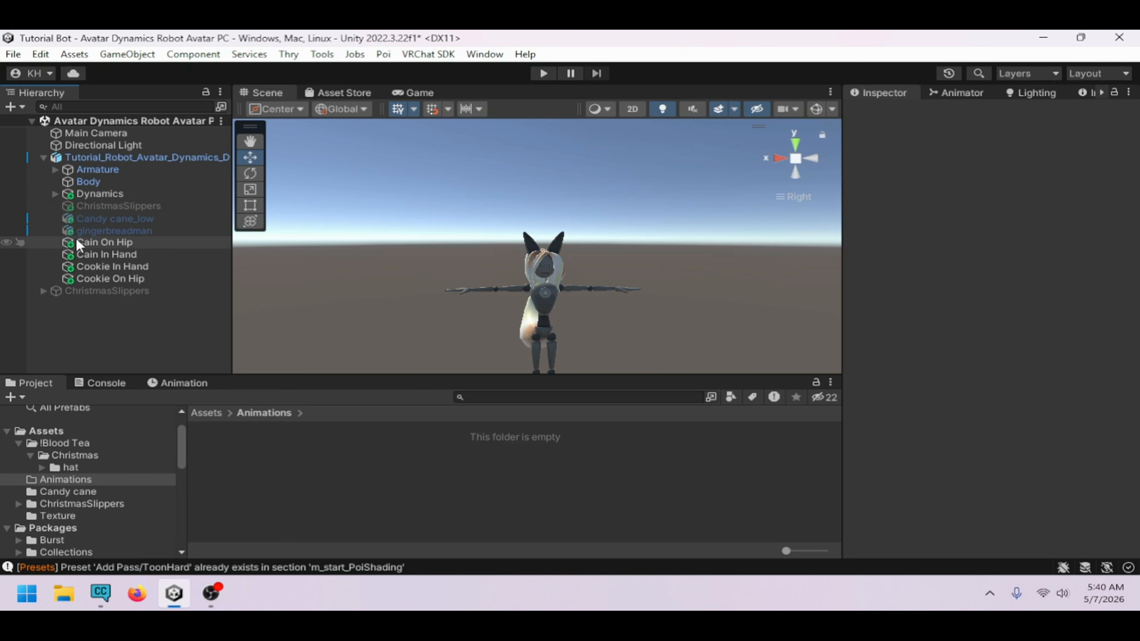
pyautogui.click(135, 218)
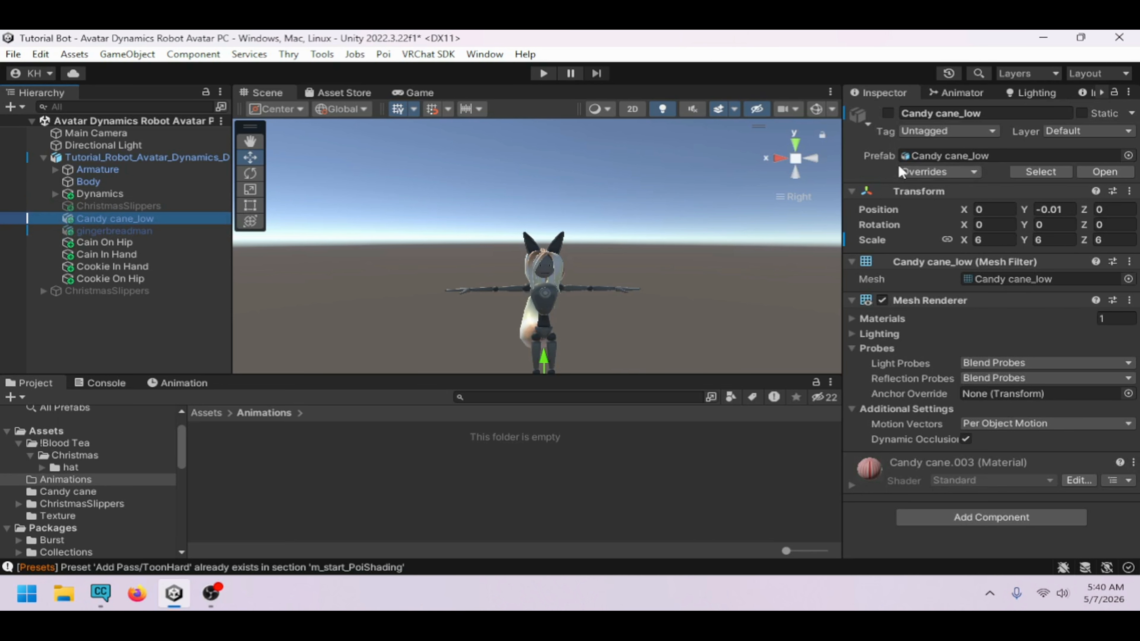
pyautogui.click(889, 112)
# Add a VRC Parent Constraint component to Candy cane_low
pyautogui.scroll(5, 658, 304)
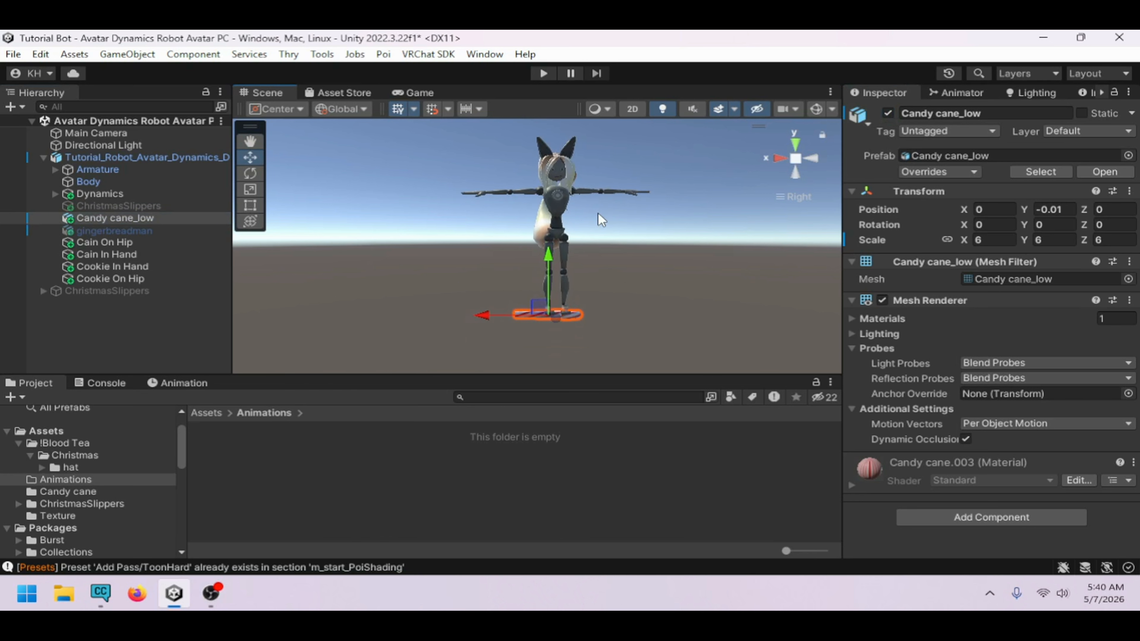
pyautogui.keyDown('alt'); pyautogui.moveTo(487, 318); pyautogui.dragTo(418, 332); pyautogui.keyUp('alt')
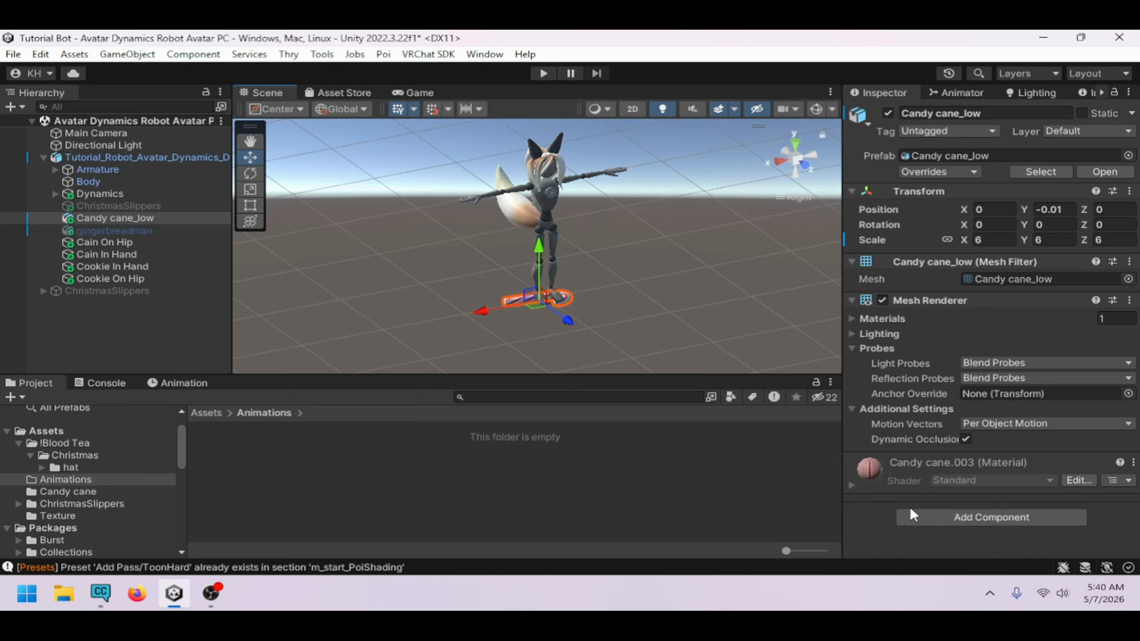
pyautogui.click(911, 517)
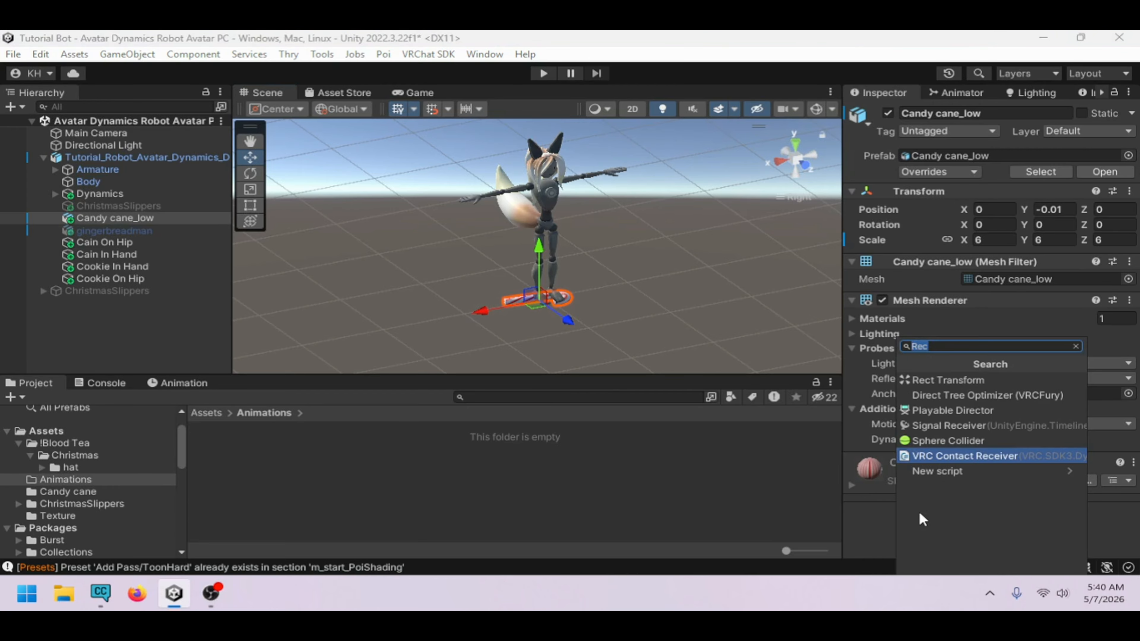
pyautogui.press('BackSpace')
pyautogui.write('par')
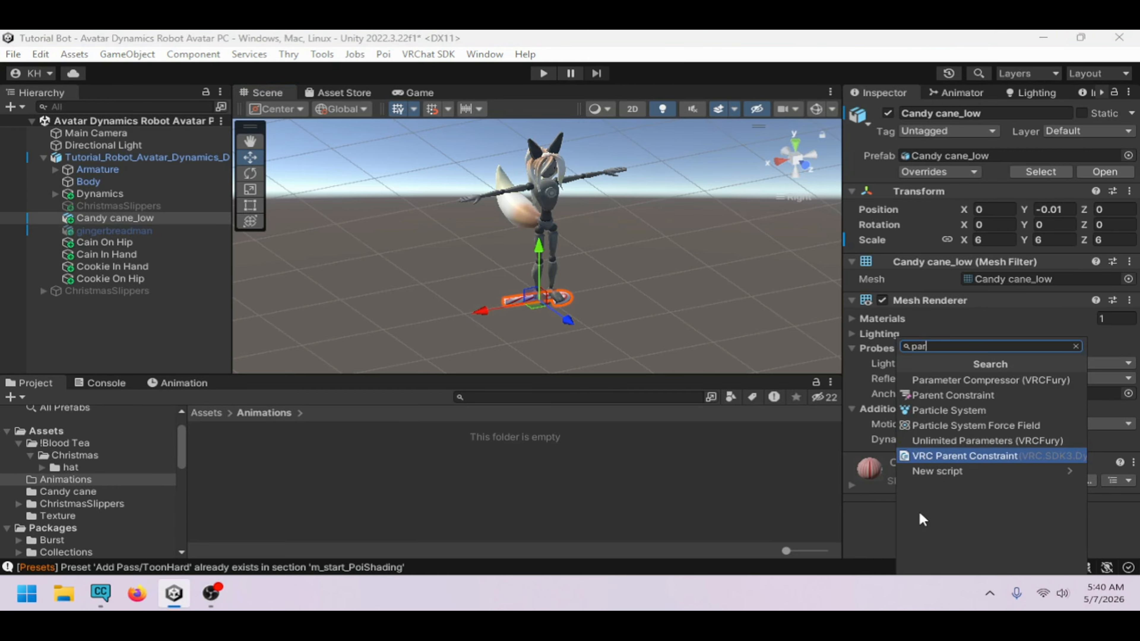
pyautogui.click(947, 458)
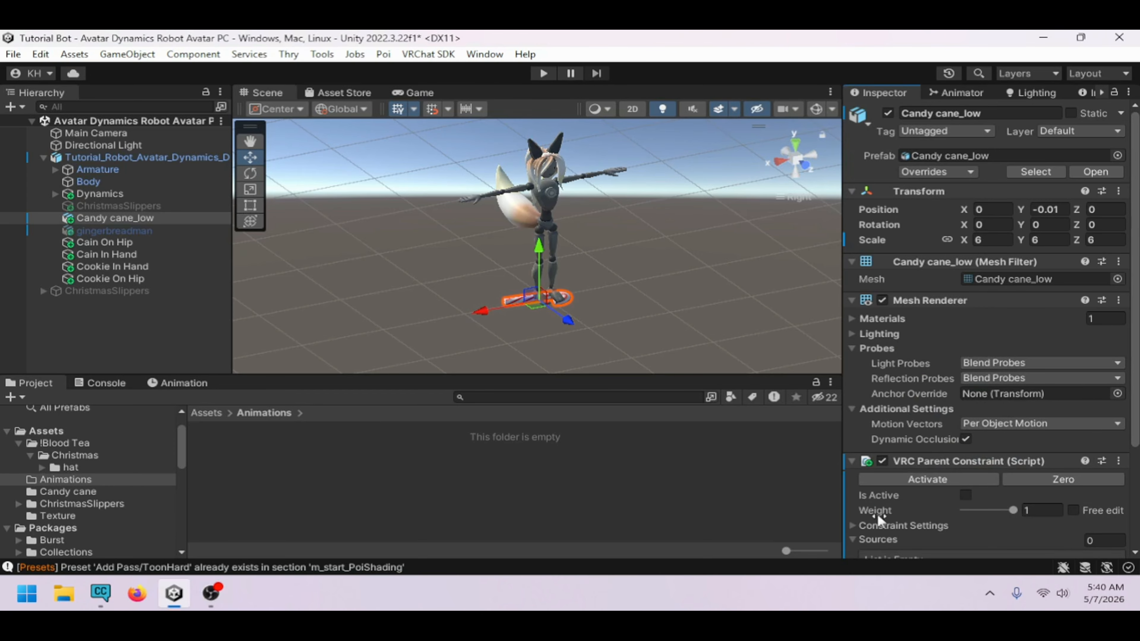
# Add two source entries to the parent constraint's Sources list and expand the first one
pyautogui.scroll(-2, 987, 288)
pyautogui.scroll(-2, 978, 323)
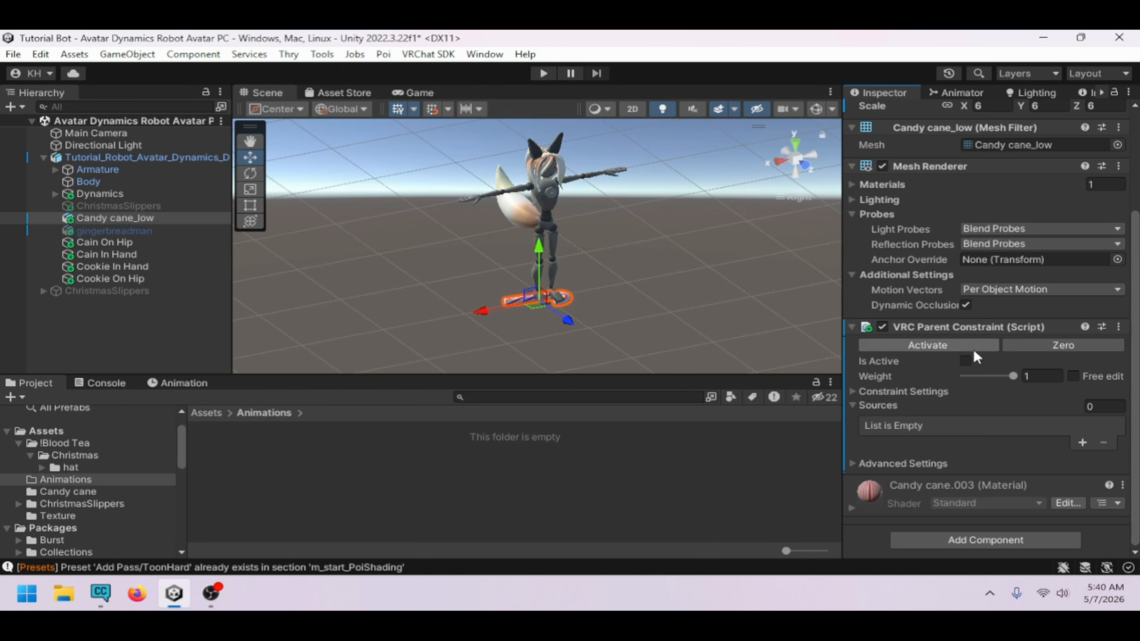
pyautogui.click(1082, 443)
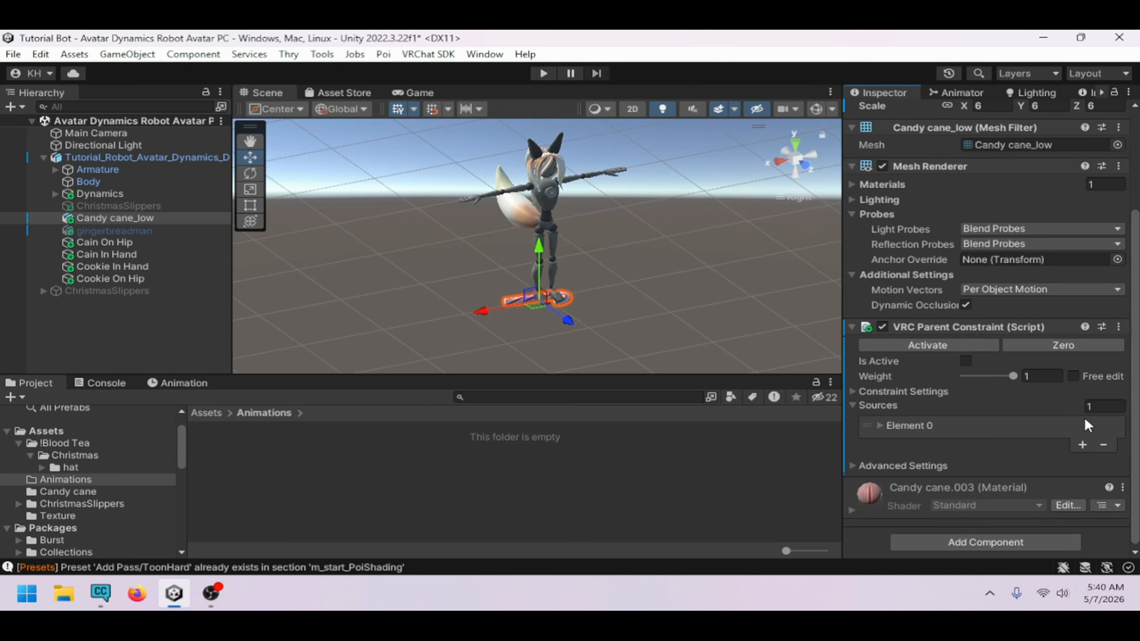
pyautogui.click(1083, 445)
pyautogui.click(890, 426)
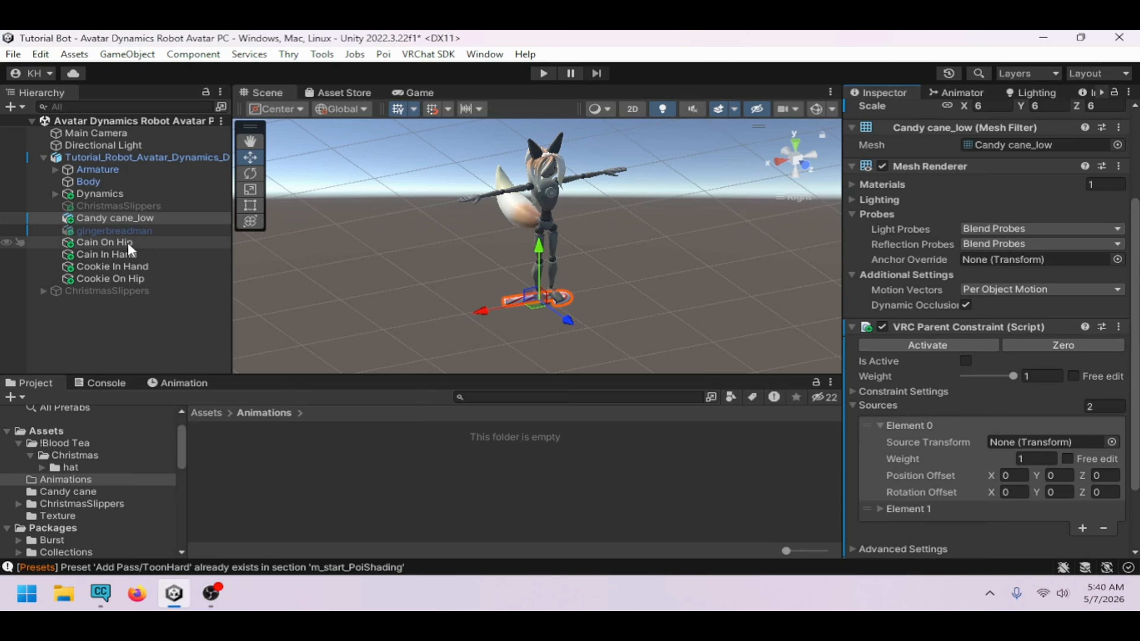
# Assign Cain On Hip as Element 0's source and Cain In Hand as Element 1's source, then activate the constraint
pyautogui.moveTo(112, 243); pyautogui.dragTo(1027, 444)
pyautogui.click(881, 507)
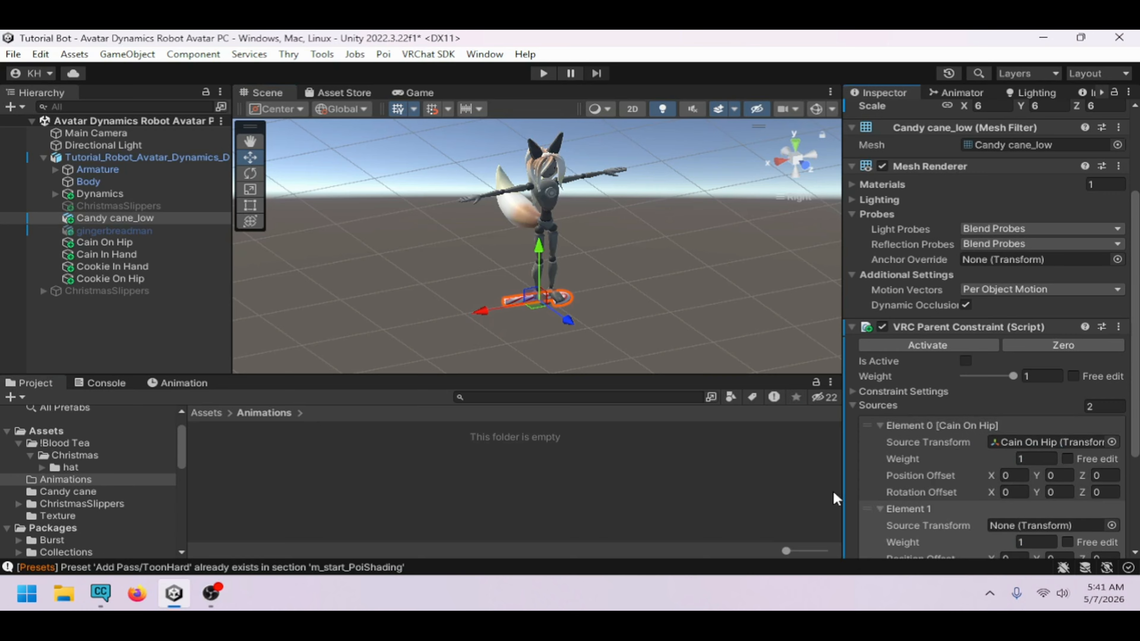
pyautogui.moveTo(140, 255); pyautogui.dragTo(1033, 525)
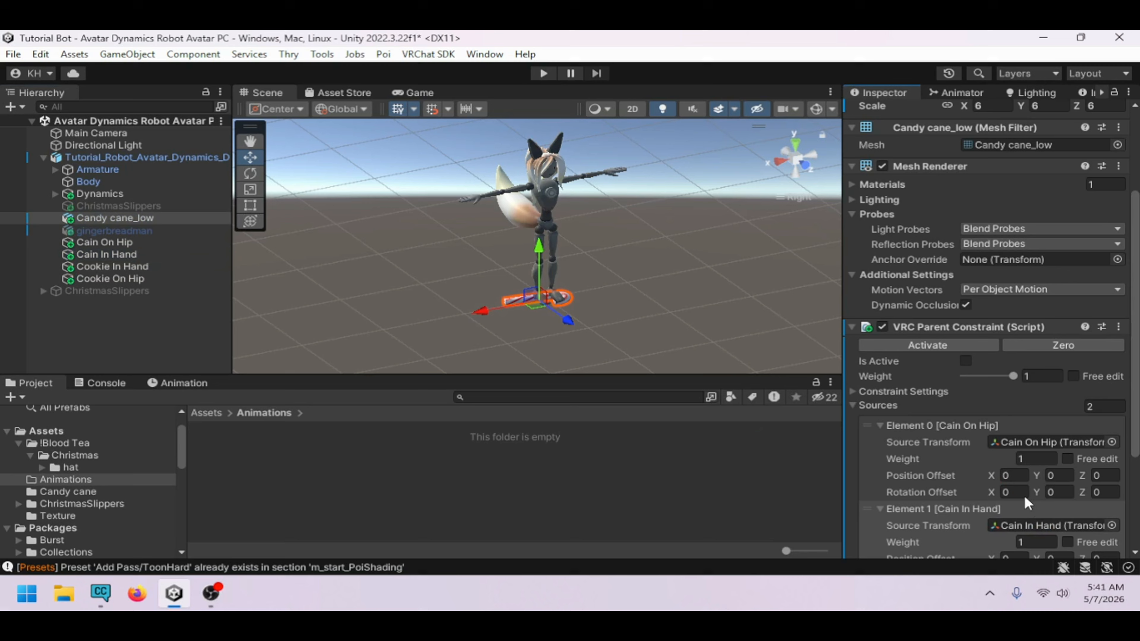
pyautogui.click(971, 348)
pyautogui.scroll(-3, 984, 431)
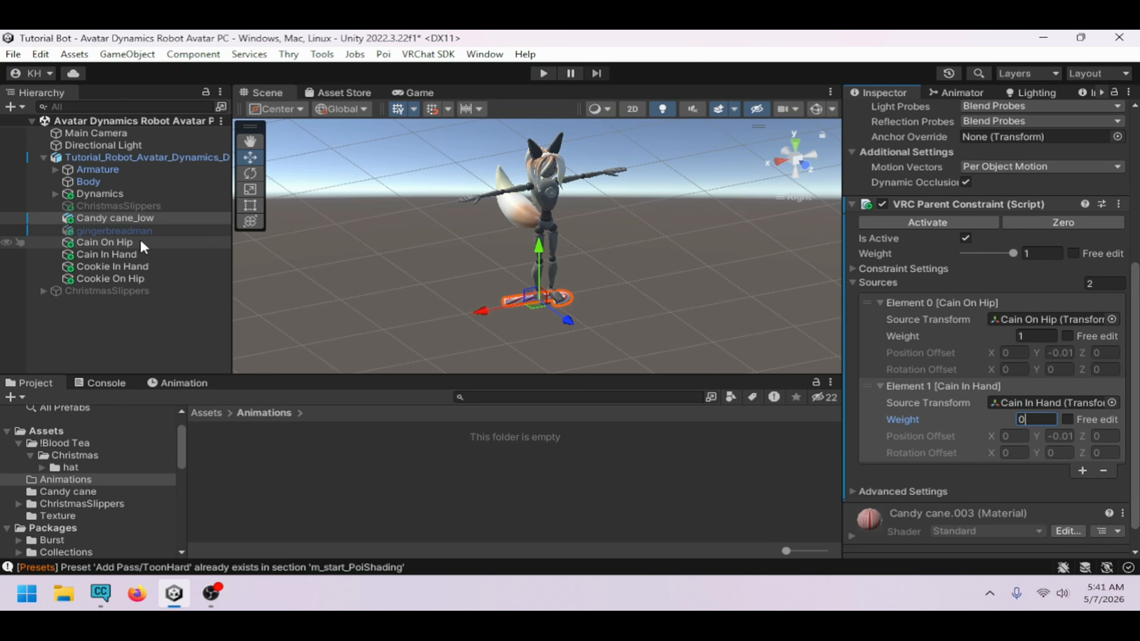
# Move Cain On Hip along X to test the constraint, and undo the move
pyautogui.click(122, 242)
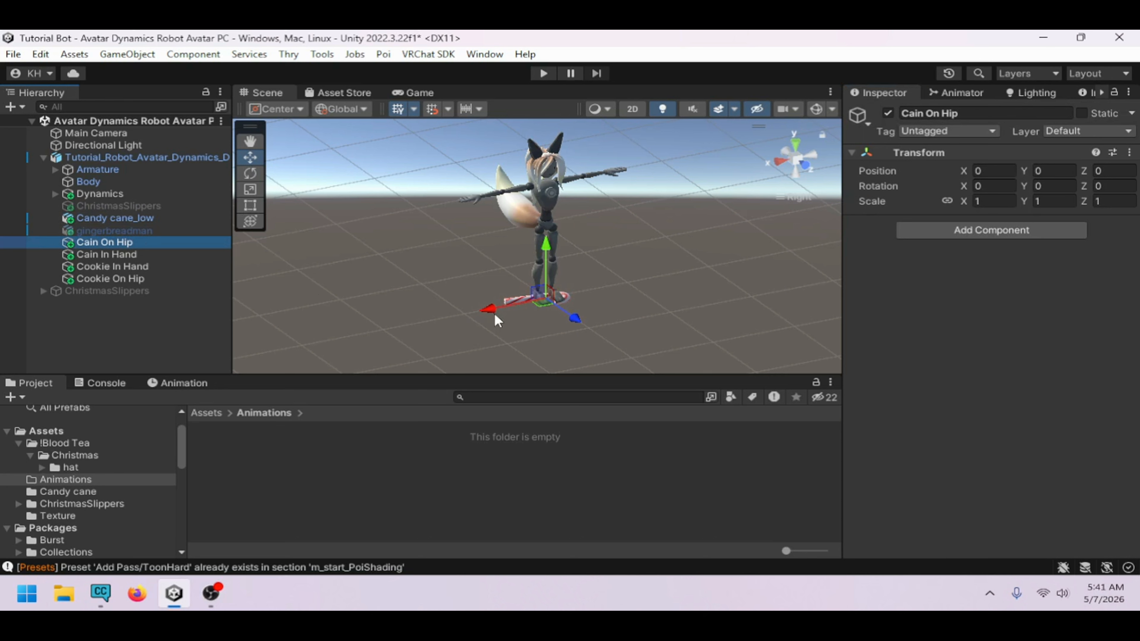
pyautogui.moveTo(498, 310); pyautogui.dragTo(403, 311)
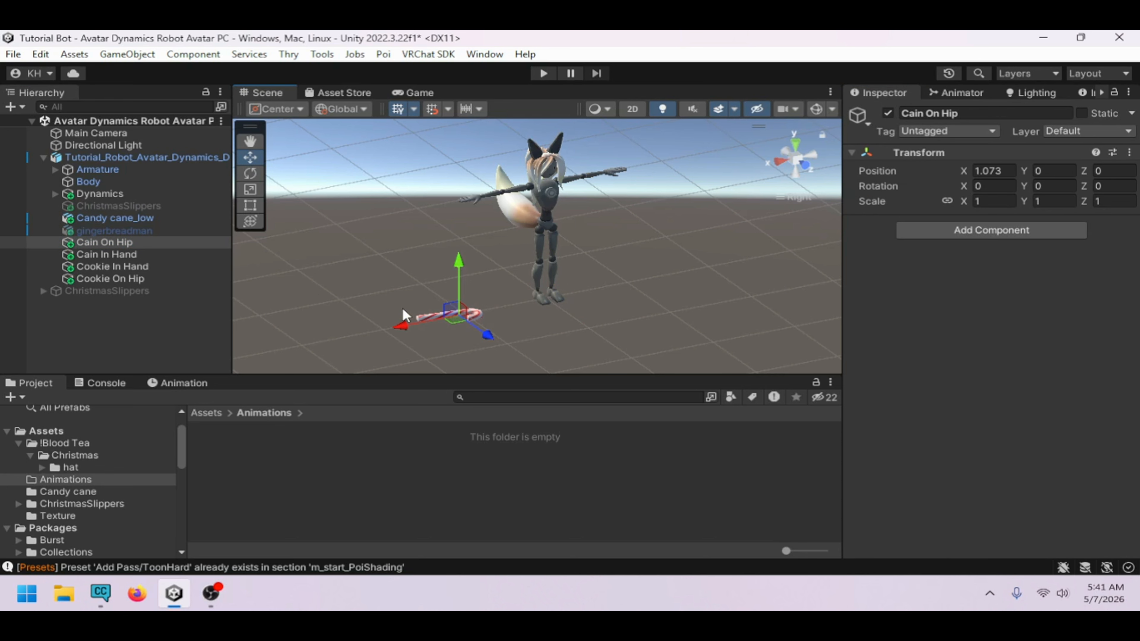
pyautogui.hotkey('ctrl', 'z')
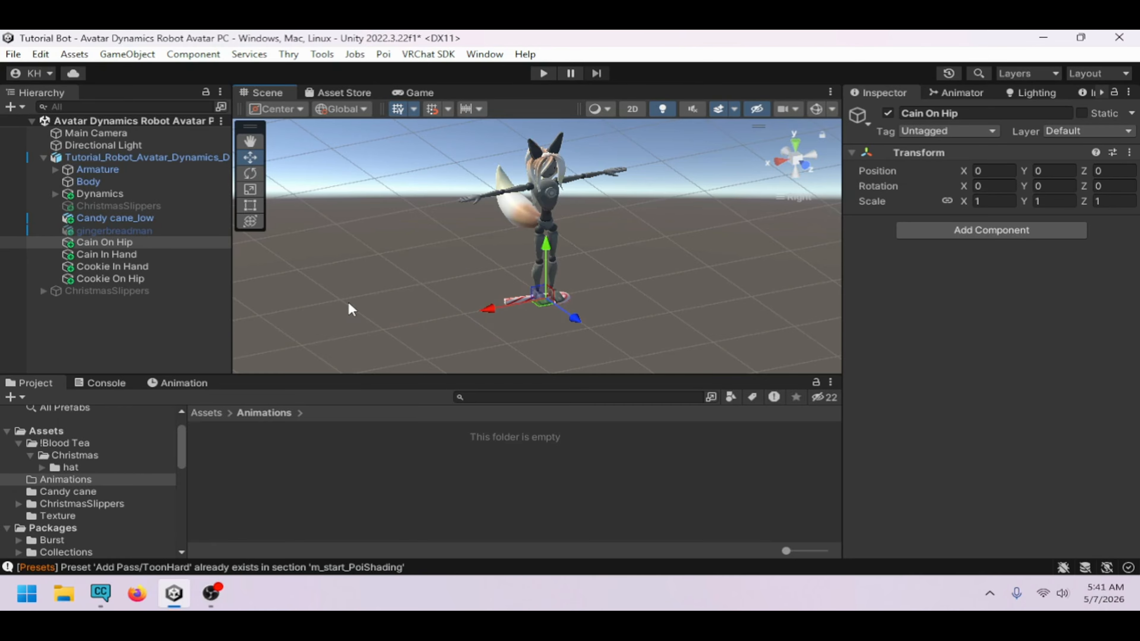
# On Candy cane_low's constraint, set Element 0's weight to 0 and Element 1's weight to 1
pyautogui.click(125, 207)
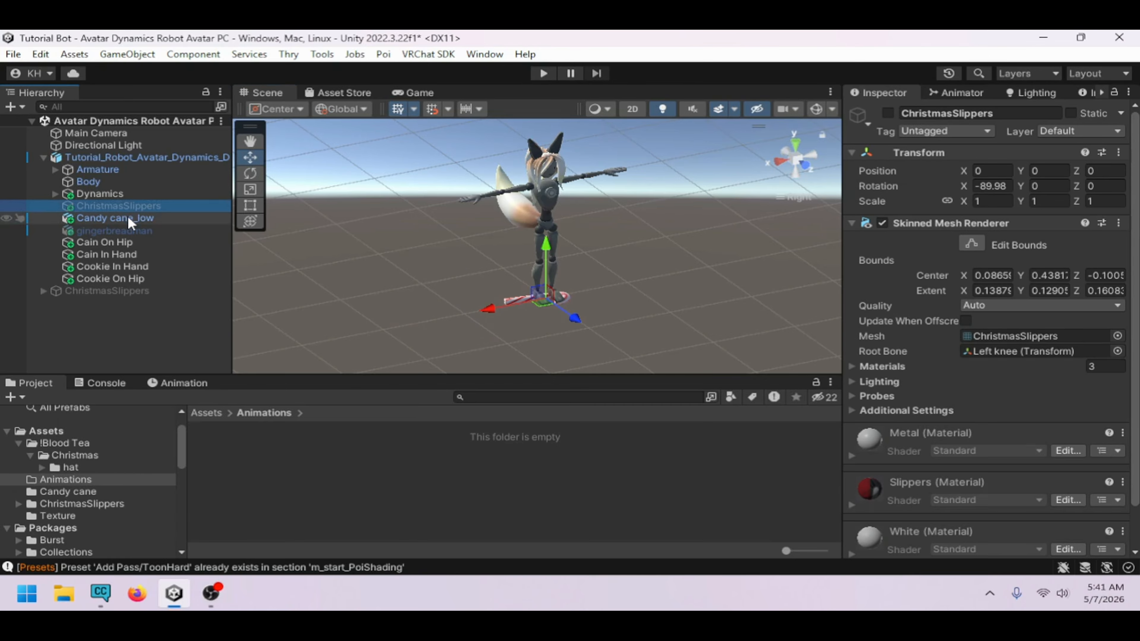
pyautogui.click(127, 217)
pyautogui.scroll(-3, 1032, 436)
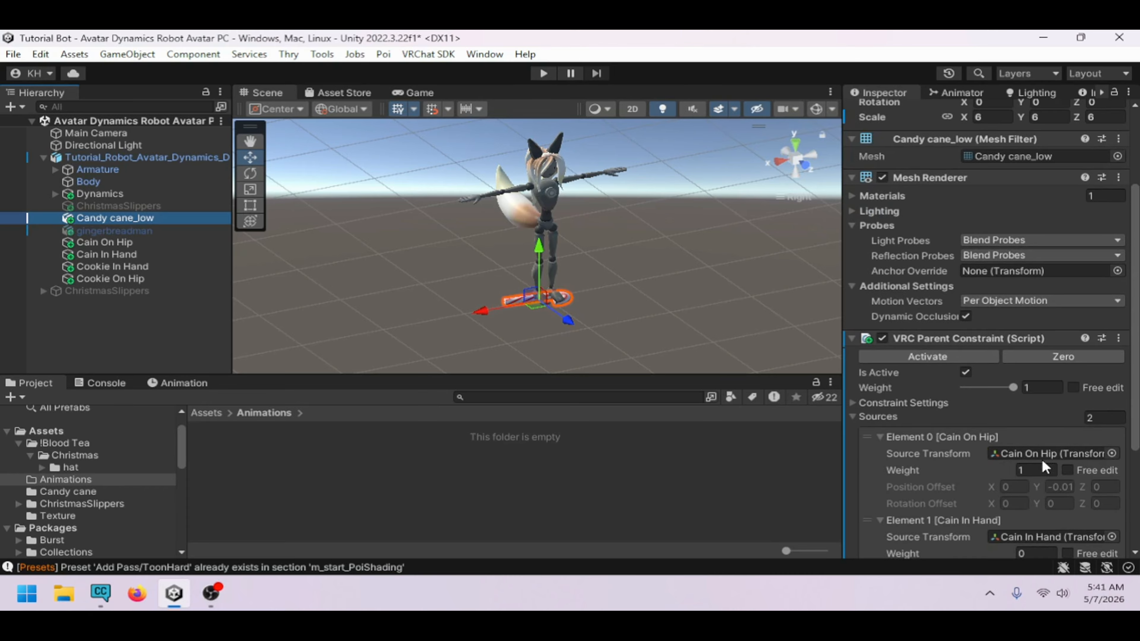
pyautogui.click(1040, 431)
pyautogui.write('0')
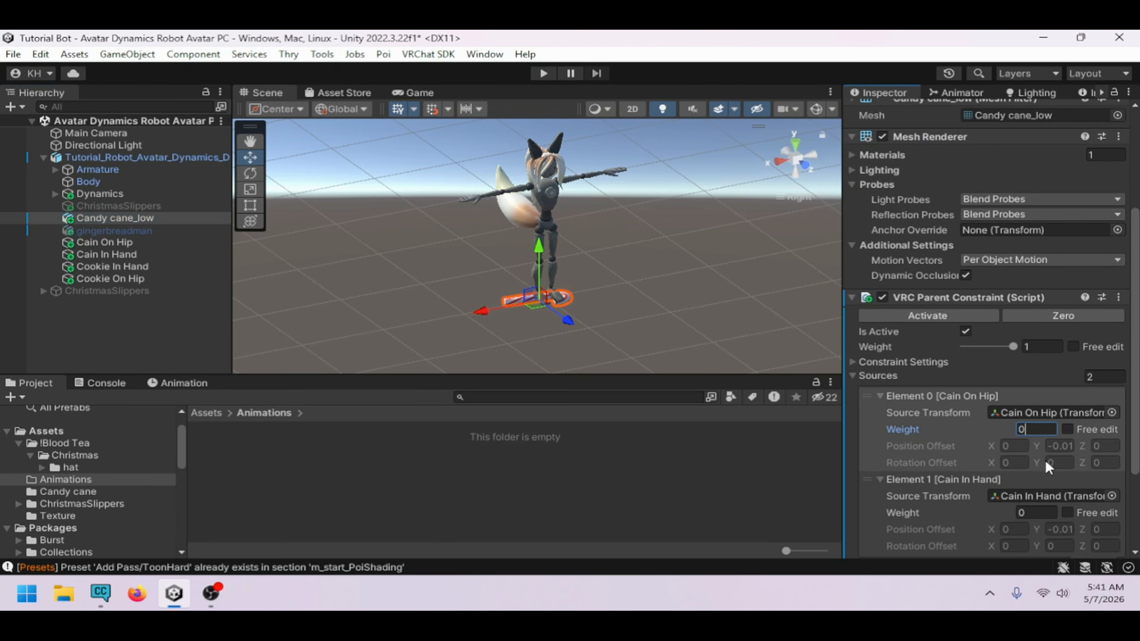
pyautogui.click(1035, 512)
pyautogui.write('1')
pyautogui.click(207, 254)
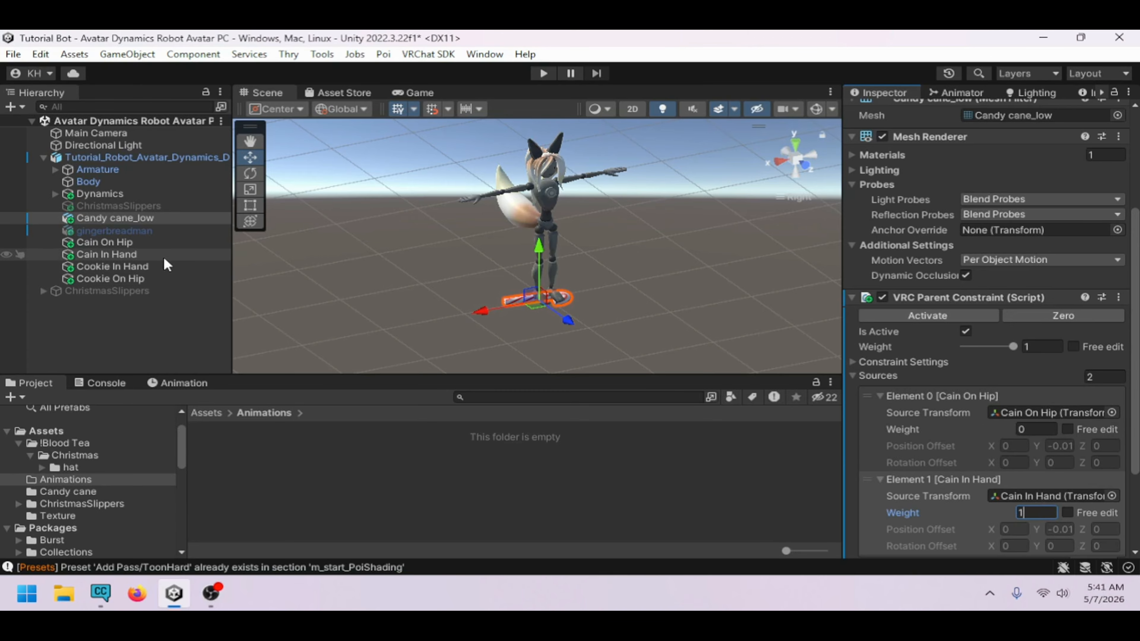
# Move Cain In Hand along X to test the constraint, and undo the move
pyautogui.click(434, 309)
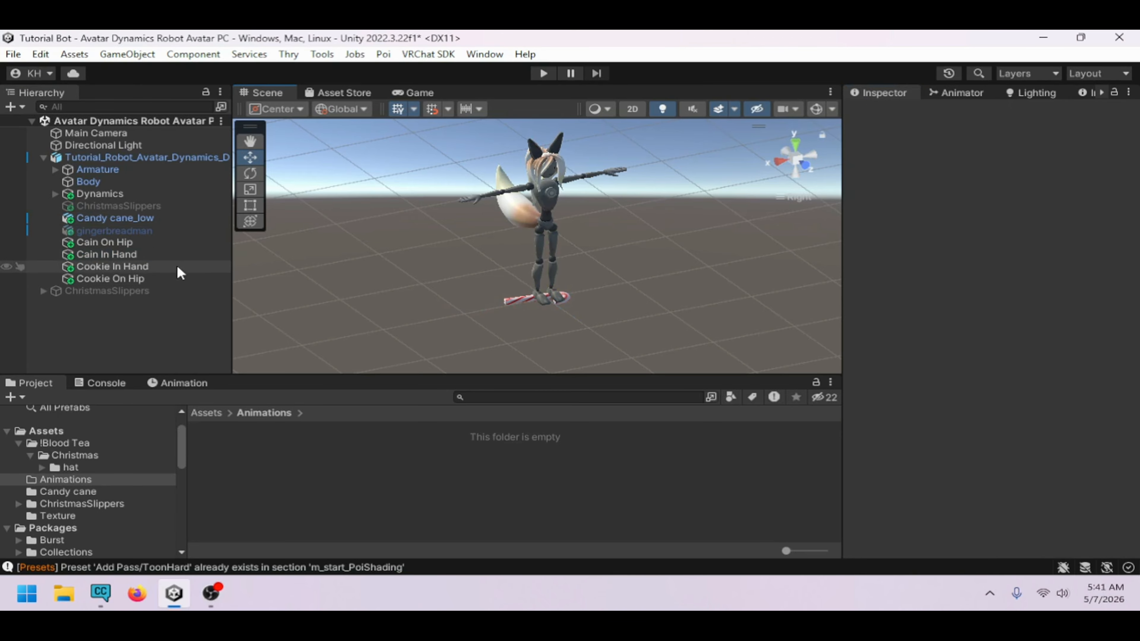
pyautogui.click(168, 254)
pyautogui.moveTo(496, 307); pyautogui.dragTo(445, 311)
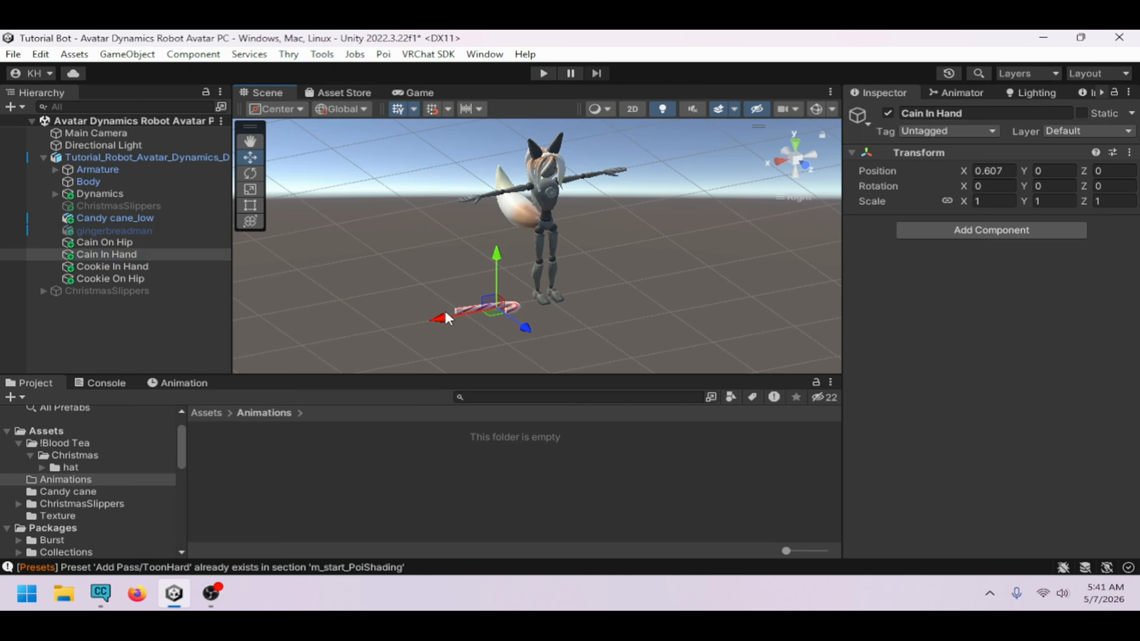
pyautogui.hotkey('ctrl', 'z')
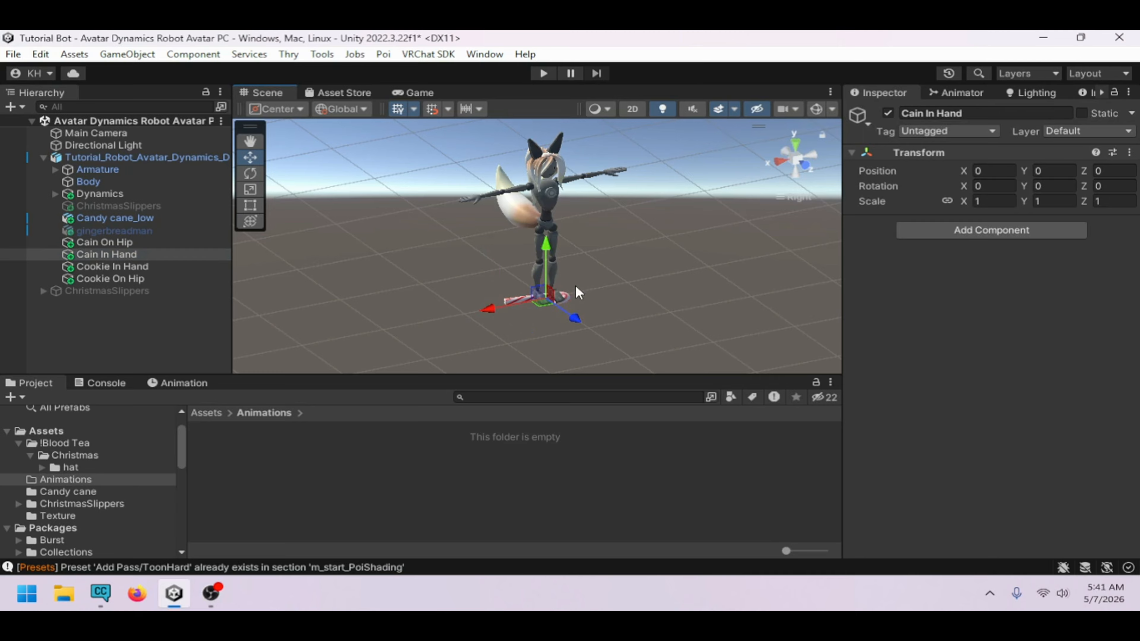
# Move Cain In Hand up to the avatar's outstretched hand, to about X 0.83, Y 1.43
pyautogui.click(804, 165)
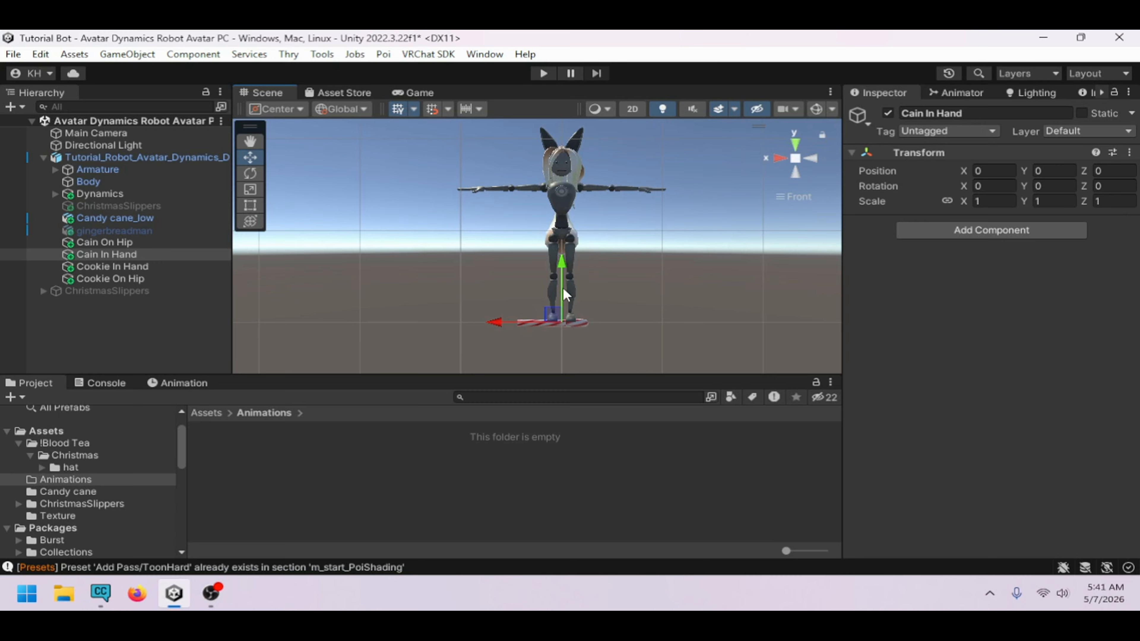
pyautogui.moveTo(561, 283); pyautogui.dragTo(561, 162)
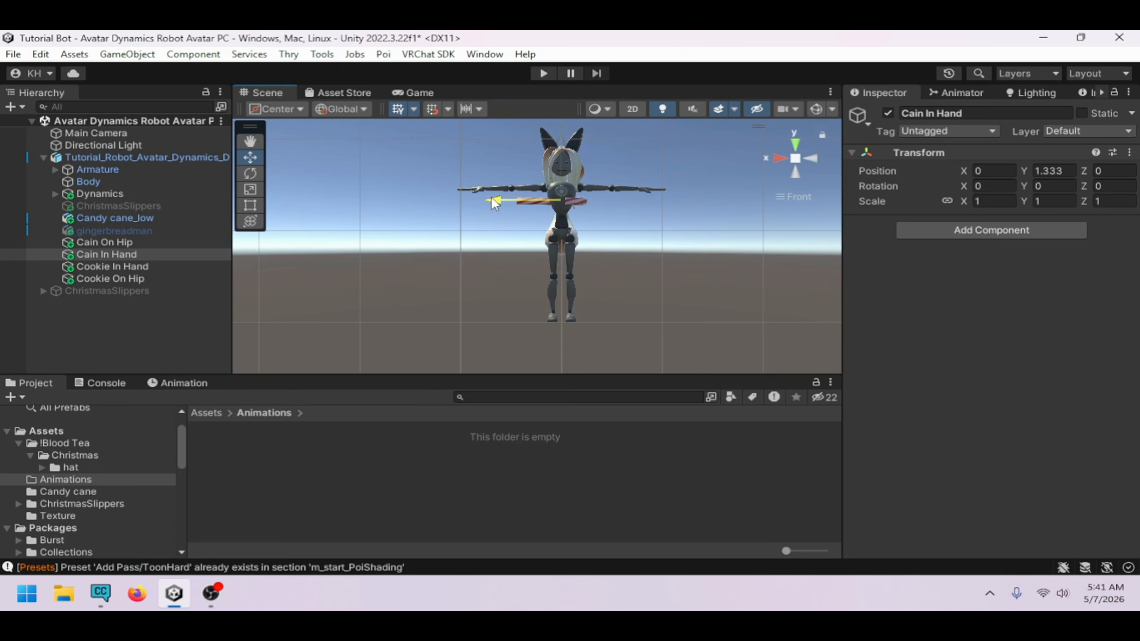
pyautogui.moveTo(498, 200); pyautogui.dragTo(405, 199)
pyautogui.moveTo(481, 149); pyautogui.dragTo(483, 137)
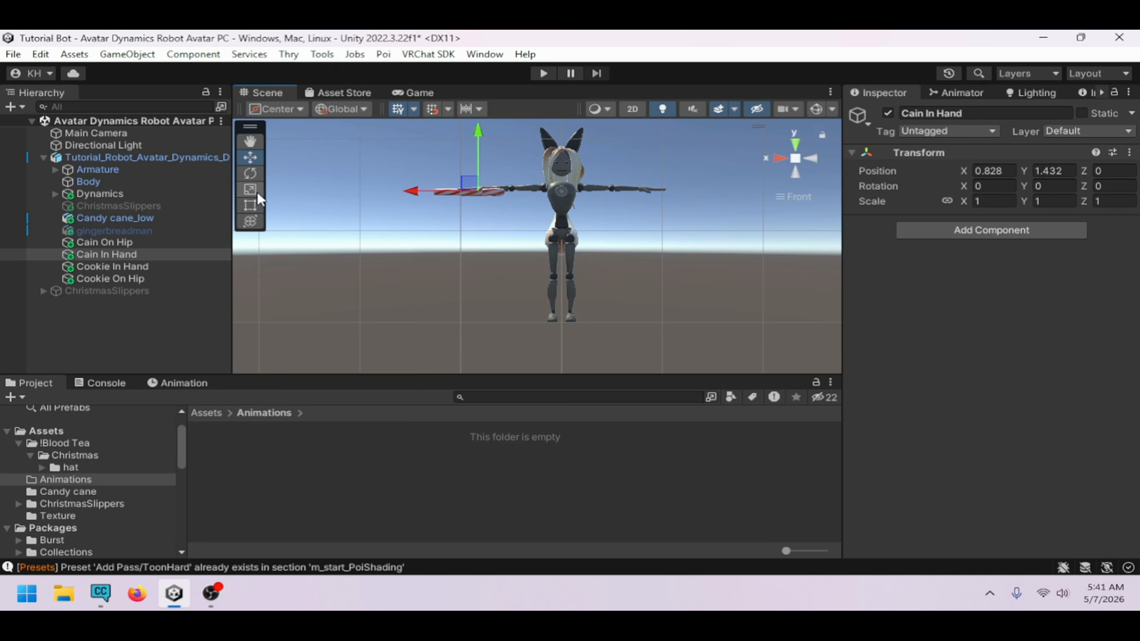
# Rotate Cain In Hand to about X -0.2, Y 83.9, Z 360 degrees so the candy cane sits in the hand
pyautogui.click(253, 175)
pyautogui.click(796, 143)
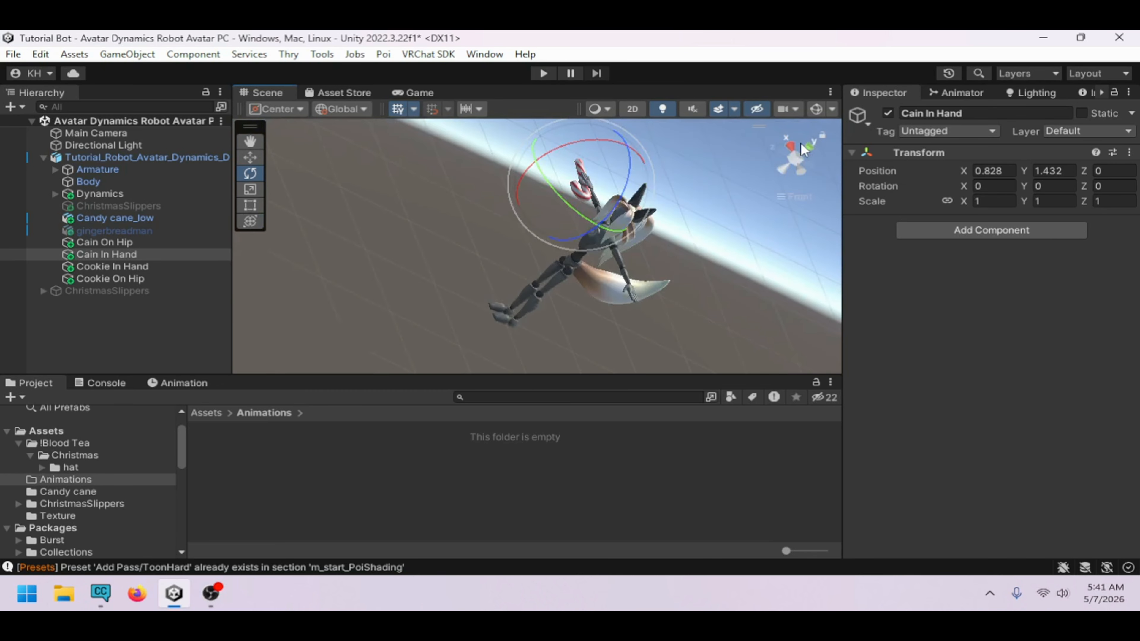
pyautogui.moveTo(640, 229); pyautogui.dragTo(784, 351)
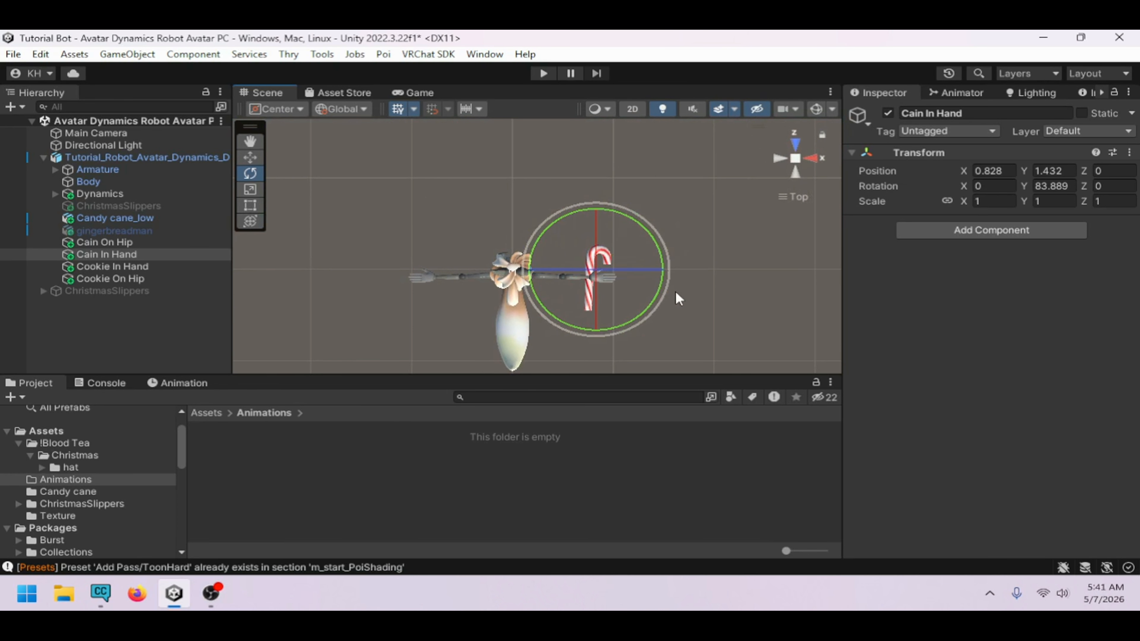
pyautogui.click(794, 172)
pyautogui.moveTo(549, 189); pyautogui.dragTo(597, 357)
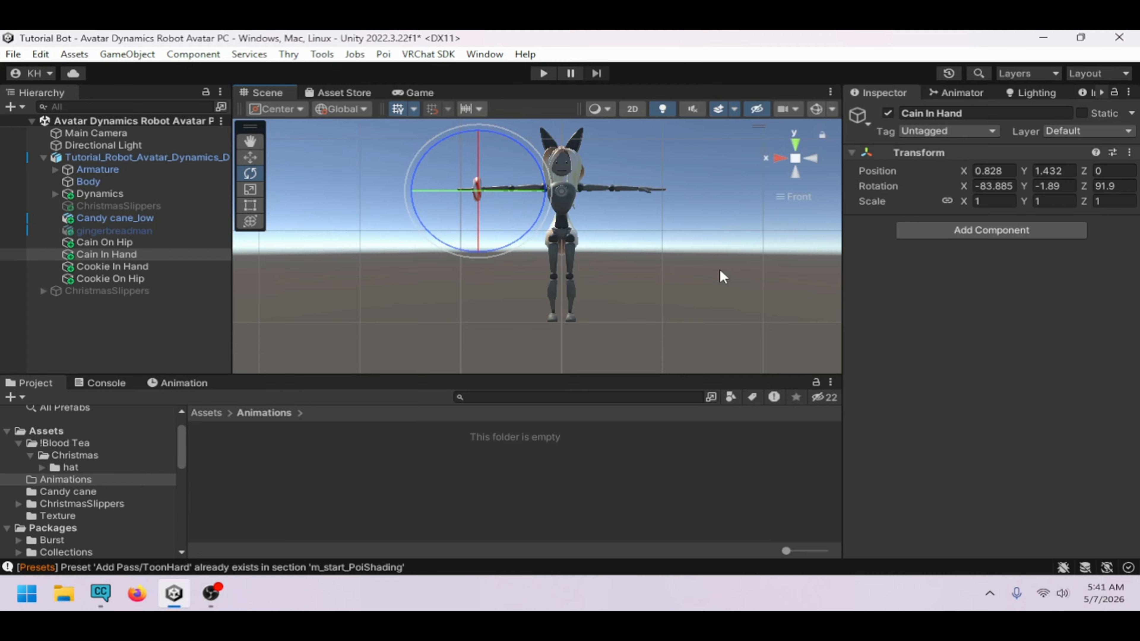
pyautogui.click(781, 158)
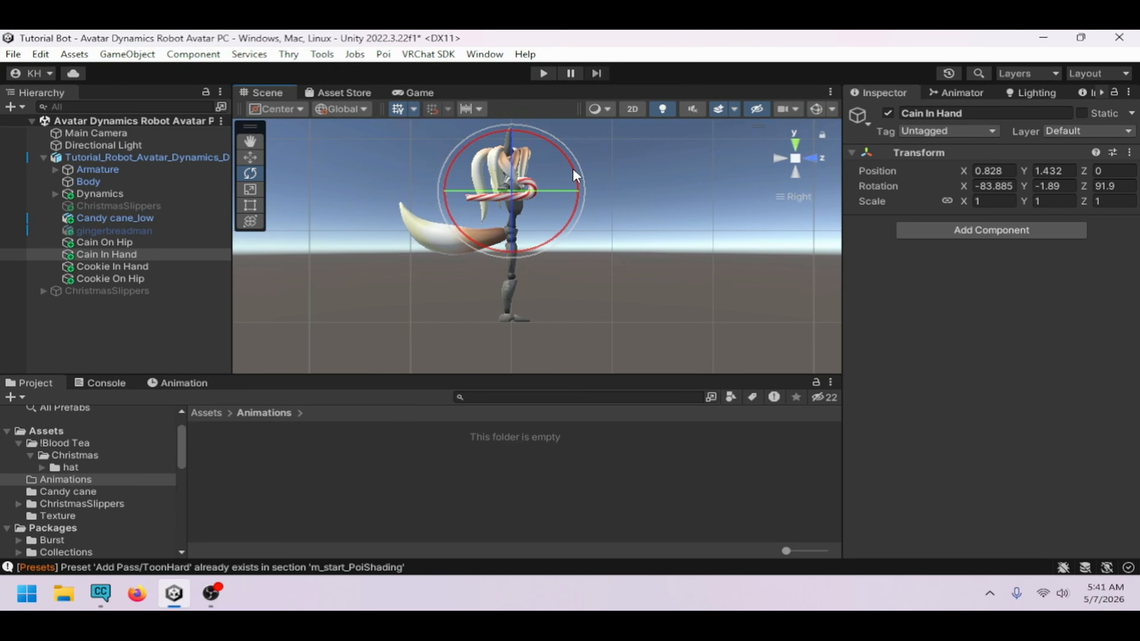
pyautogui.click(813, 158)
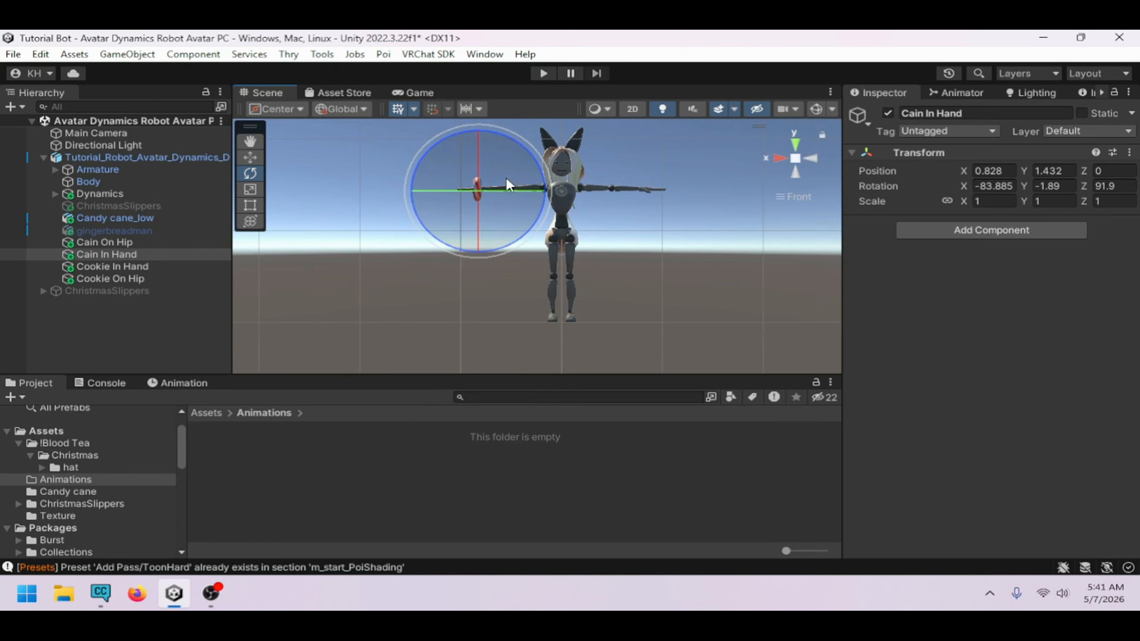
pyautogui.moveTo(538, 171); pyautogui.dragTo(642, 514)
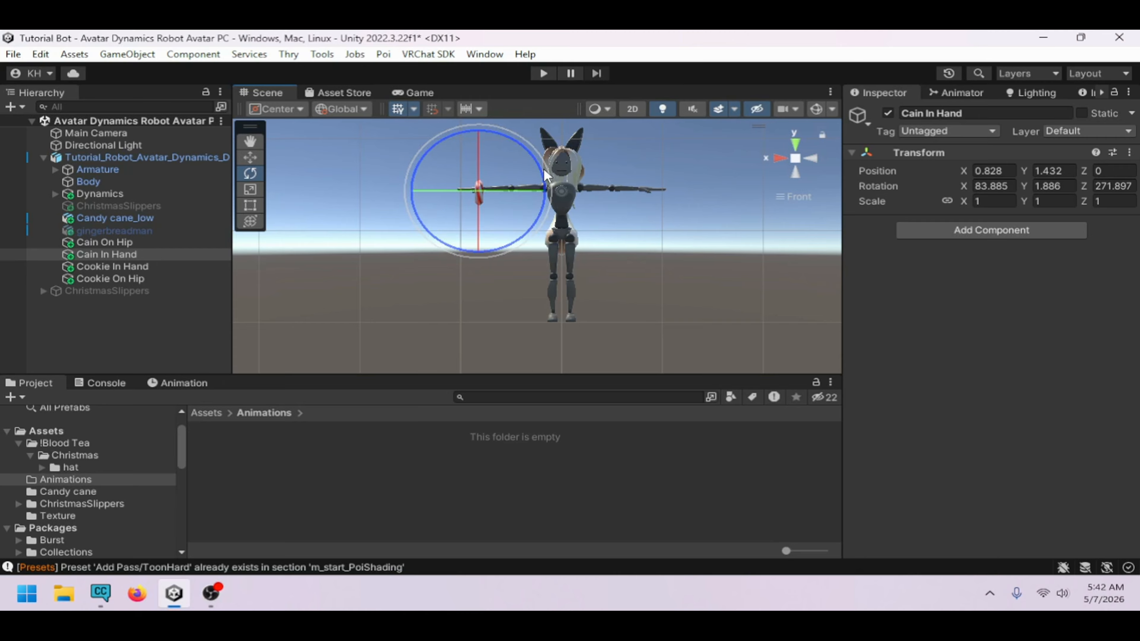
pyautogui.moveTo(545, 182); pyautogui.dragTo(594, 347)
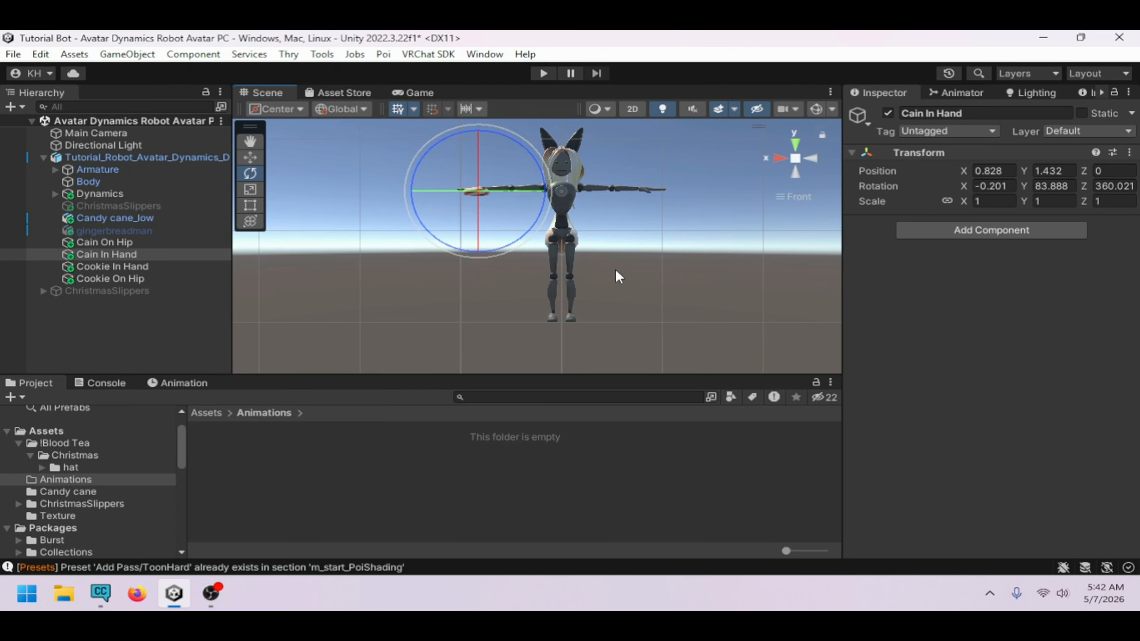
pyautogui.moveTo(616, 270); pyautogui.dragTo(587, 327, button='right')
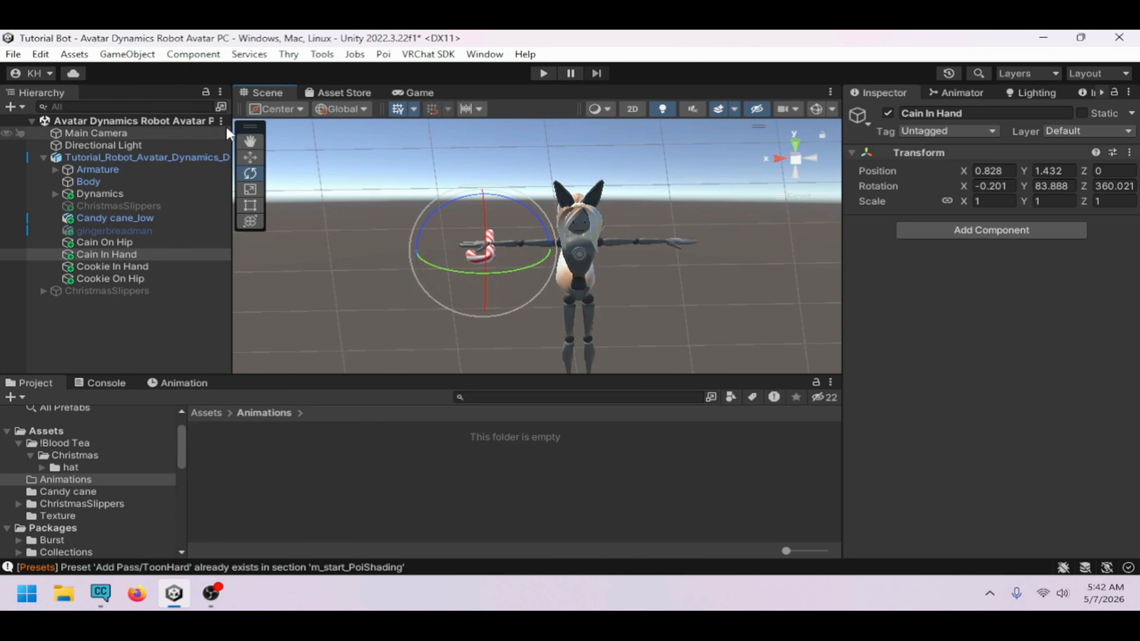
# Shift Cain In Hand slightly to about X 0.94, Y 1.41
pyautogui.click(250, 156)
pyautogui.moveTo(475, 248); pyautogui.dragTo(458, 247)
pyautogui.moveTo(458, 246); pyautogui.dragTo(679, 289, button='right')
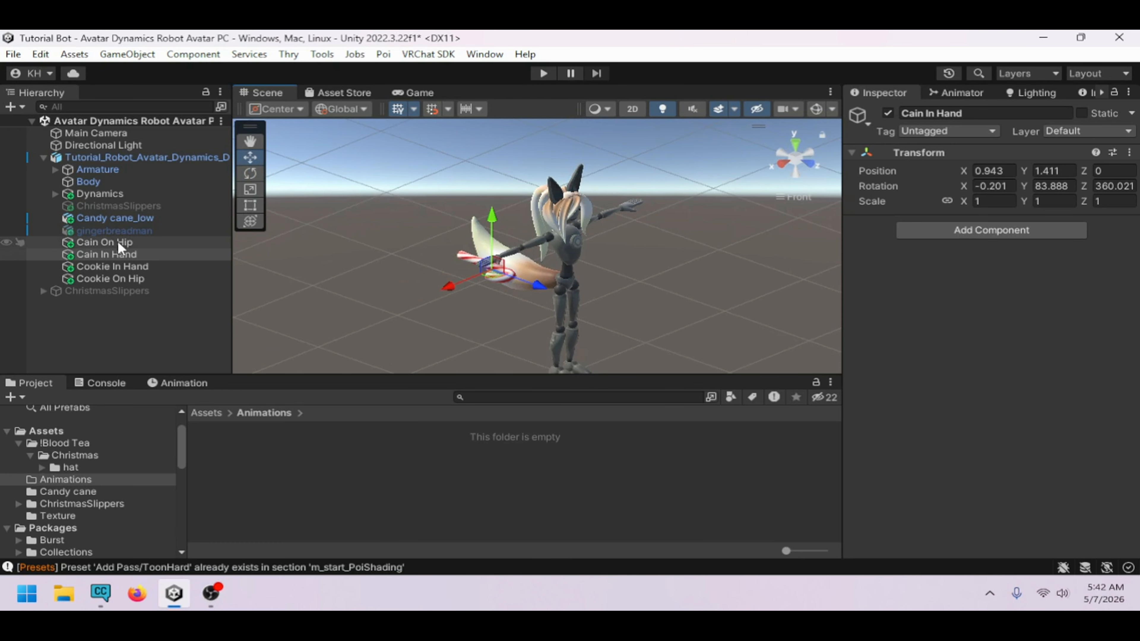
# Parent Cain In Hand under the RightHand bone in the avatar's armature hierarchy
pyautogui.click(99, 253)
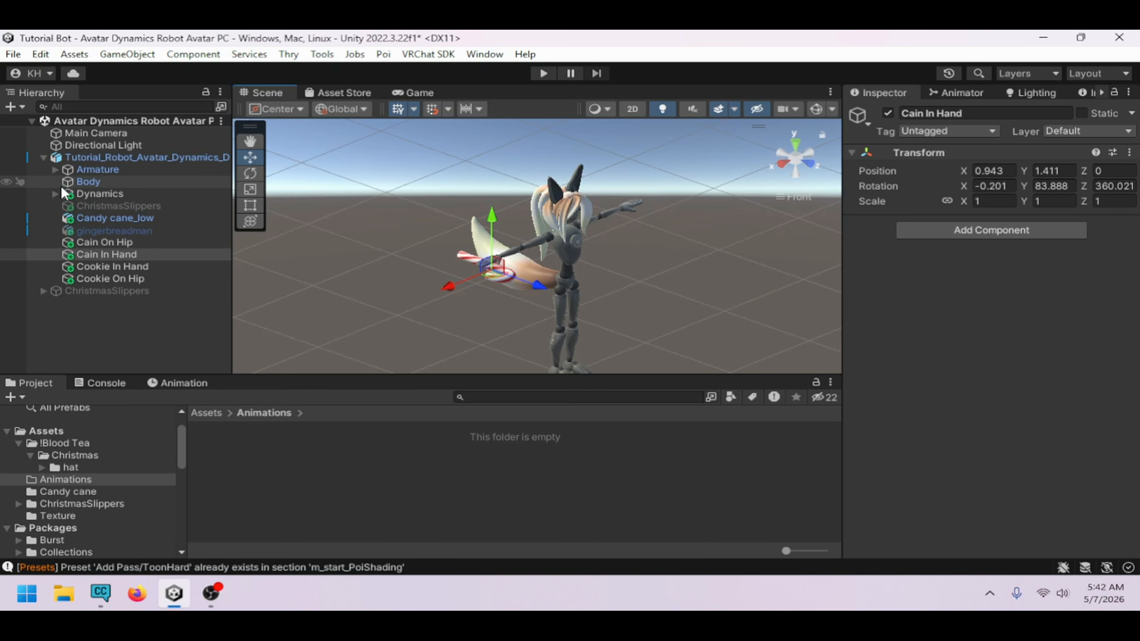
pyautogui.click(56, 170)
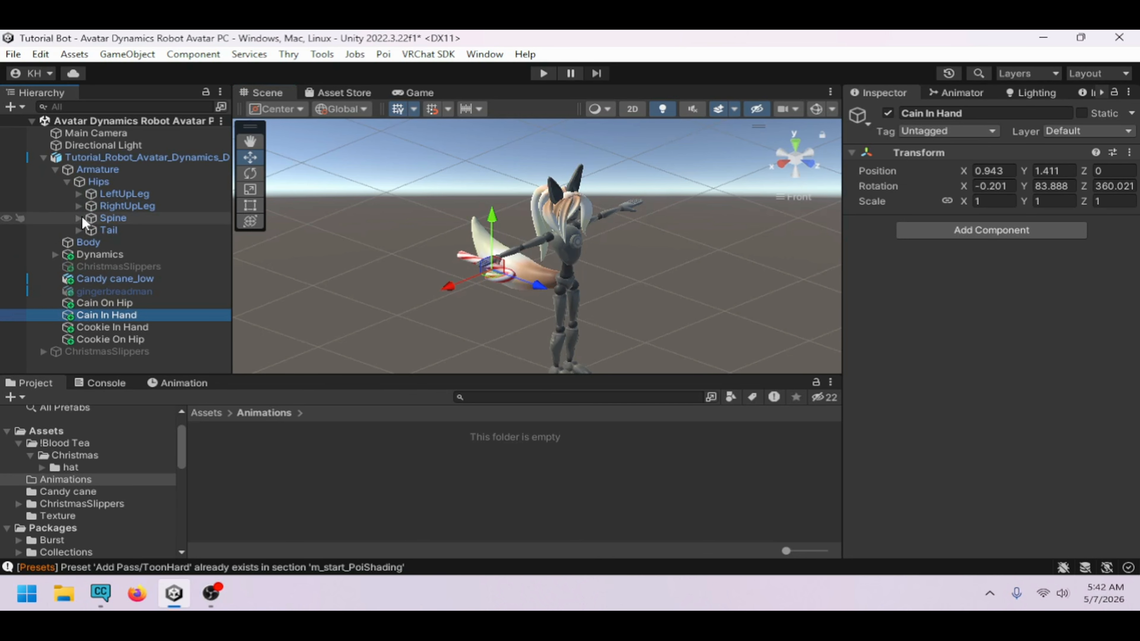
pyautogui.click(79, 218)
pyautogui.scroll(-3, 129, 259)
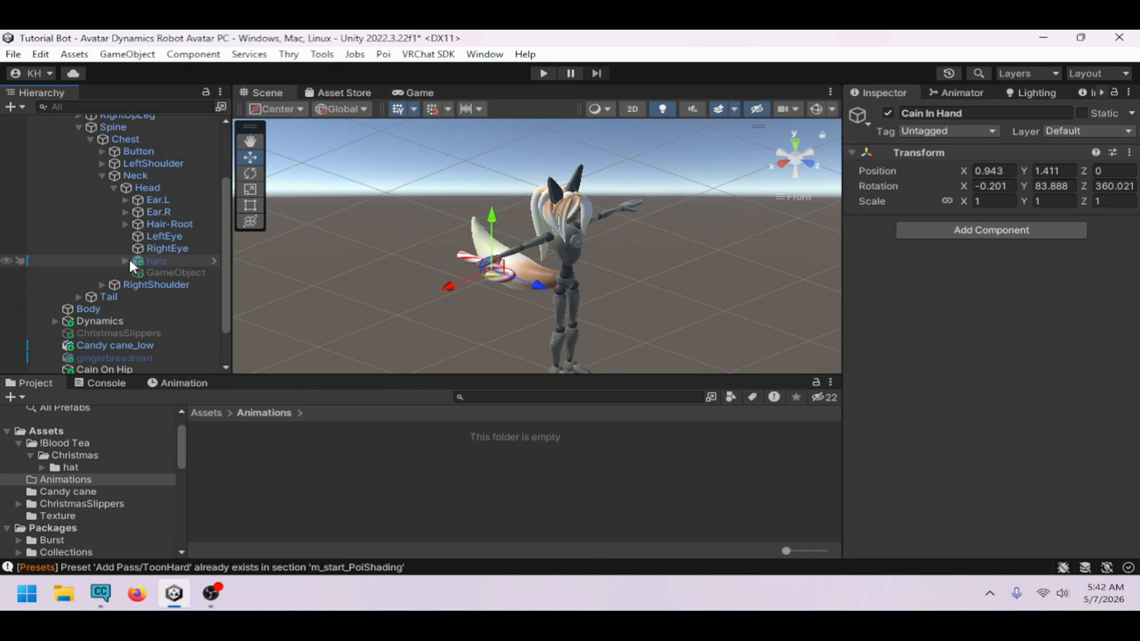
pyautogui.click(103, 174)
pyautogui.click(103, 234)
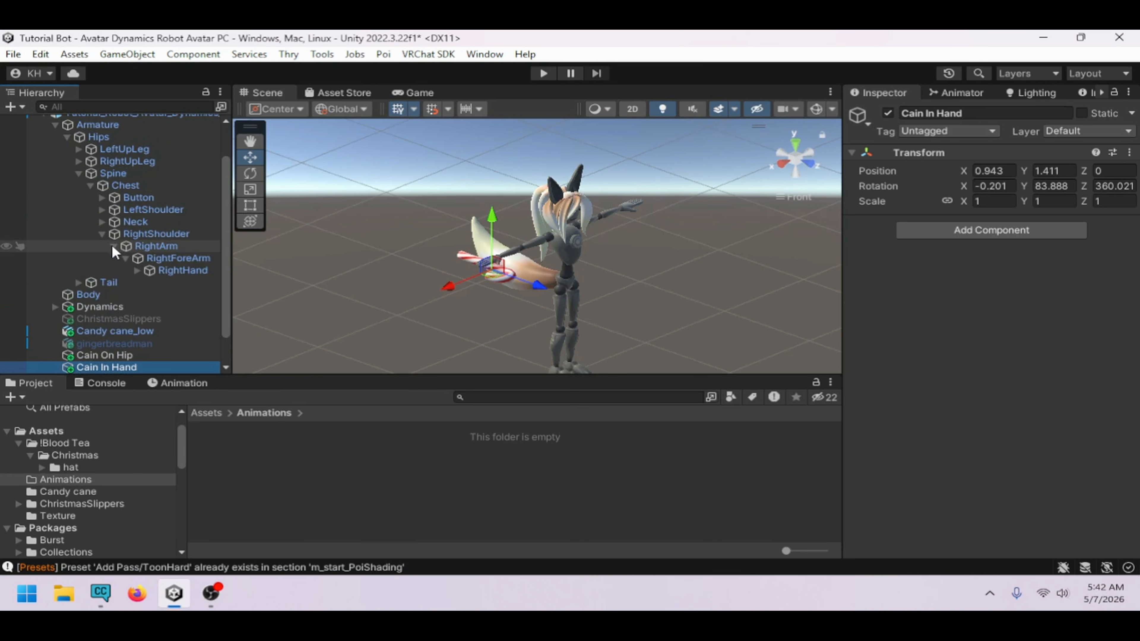
pyautogui.scroll(-2, 170, 269)
pyautogui.moveTo(128, 331); pyautogui.dragTo(178, 233)
pyautogui.click(178, 234)
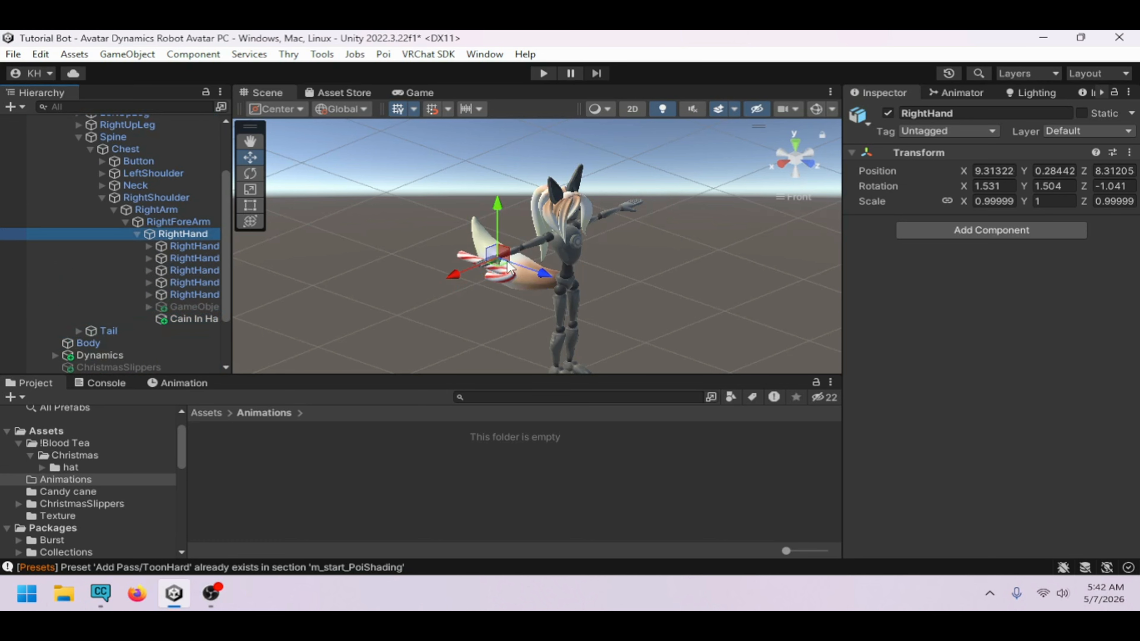
# Move the RightHand bone to test that Cain In Hand follows, and undo the move
pyautogui.moveTo(505, 264); pyautogui.dragTo(431, 254)
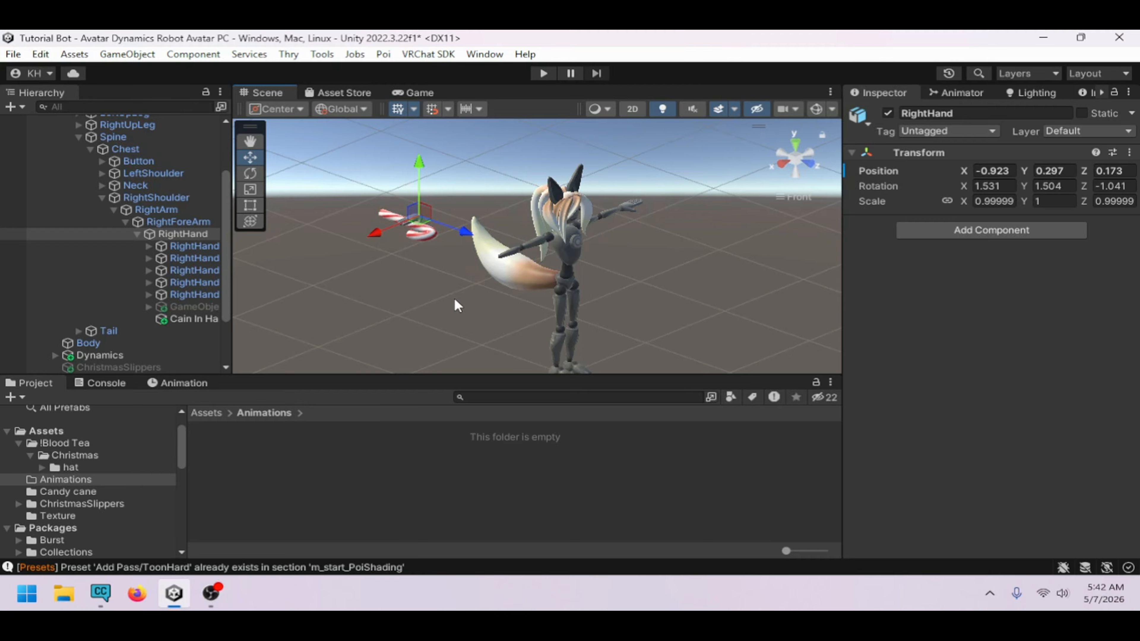
pyautogui.hotkey('ctrl', 'z')
# On Candy cane_low's VRC Parent Constraint, set the Cain On Hip source weight to 1 and Cain In Hand to 0
pyautogui.scroll(-2, 211, 264)
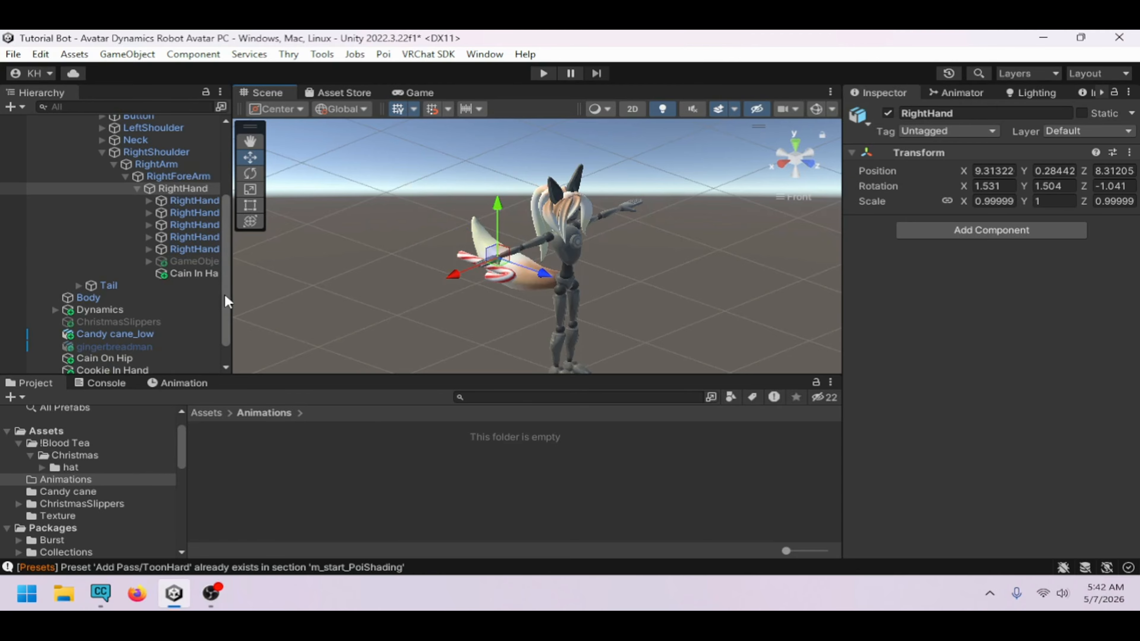
pyautogui.moveTo(230, 294); pyautogui.dragTo(352, 295)
pyautogui.scroll(-2, 209, 297)
pyautogui.click(160, 306)
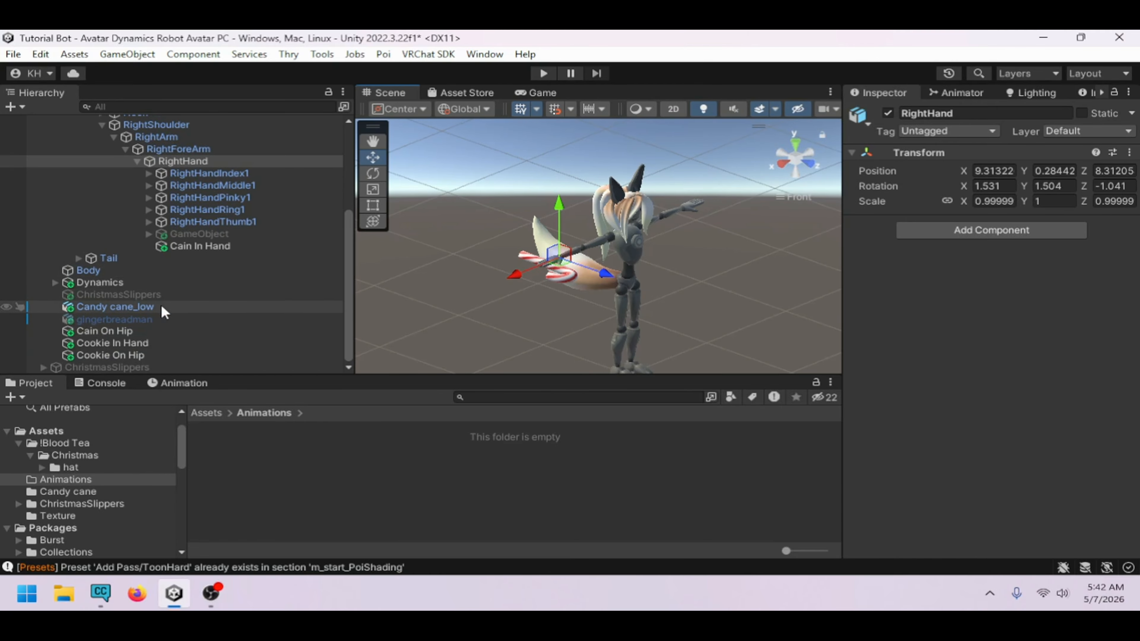
pyautogui.scroll(-5, 1005, 418)
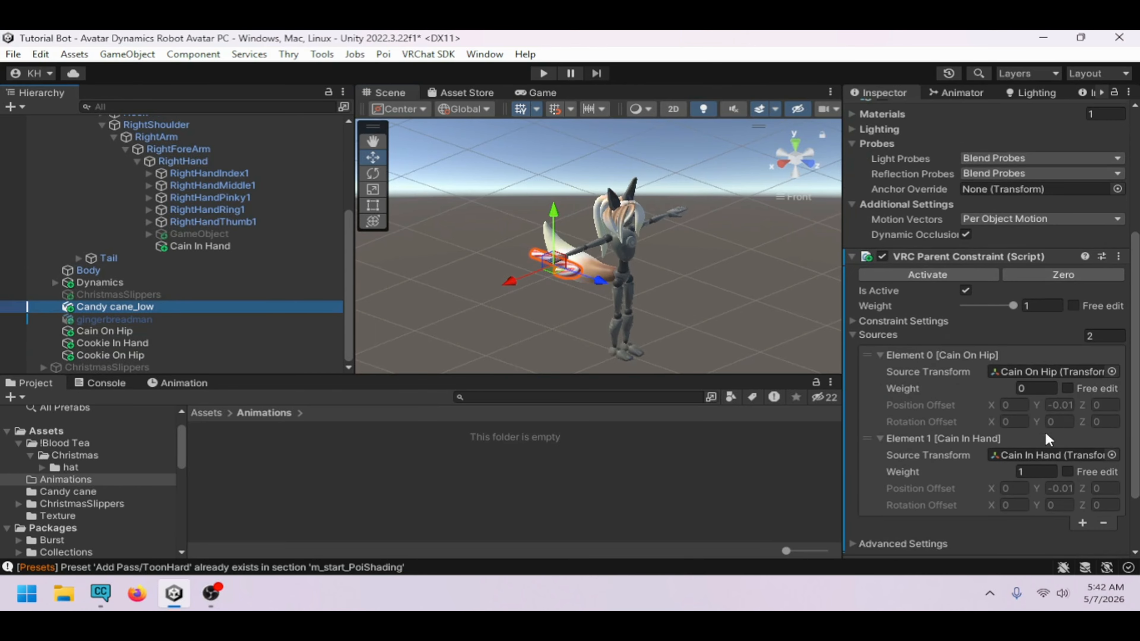
pyautogui.click(1049, 390)
pyautogui.write('1')
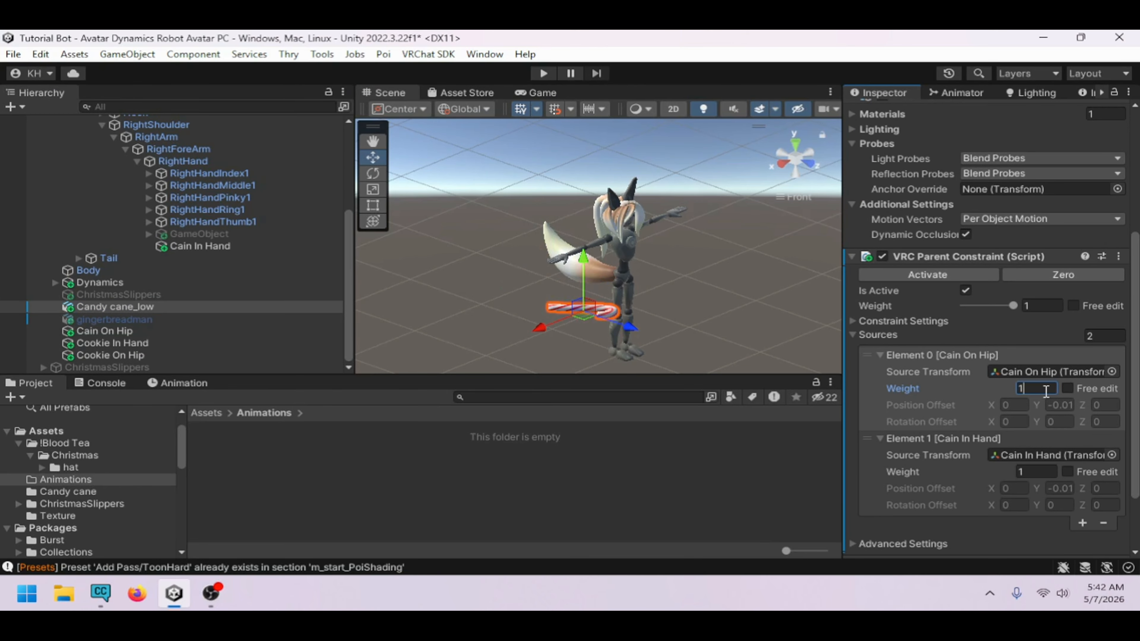
pyautogui.click(1051, 469)
pyautogui.write('0')
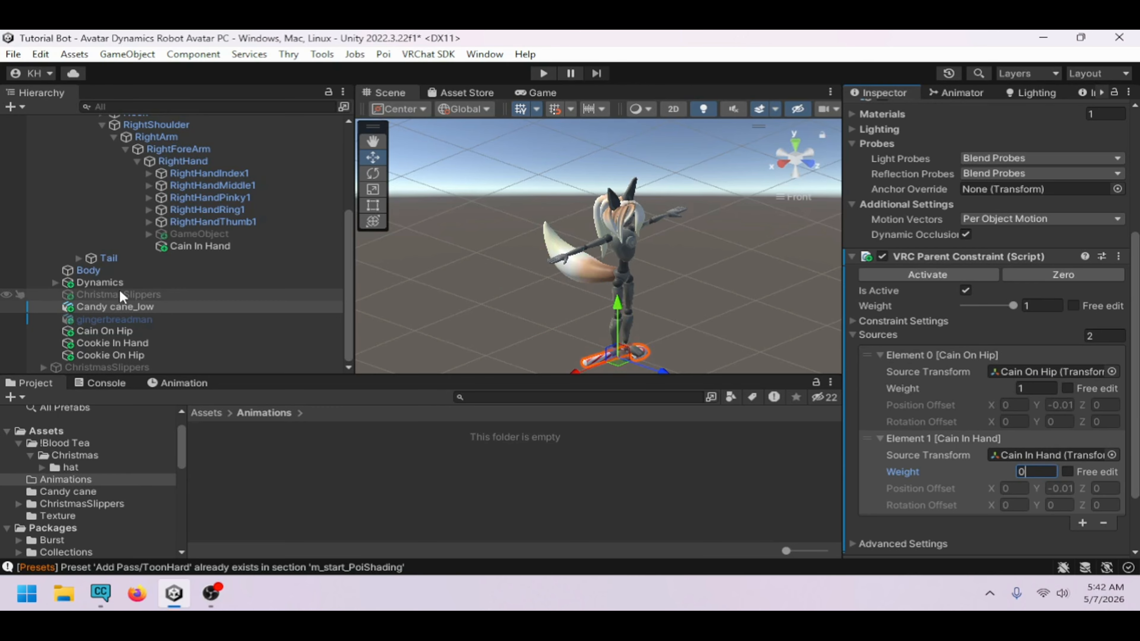
# Move Cain On Hip up to the avatar's hip, to about X 0.07, Y 0.93
pyautogui.click(135, 334)
pyautogui.moveTo(550, 316); pyautogui.dragTo(678, 282, button='right')
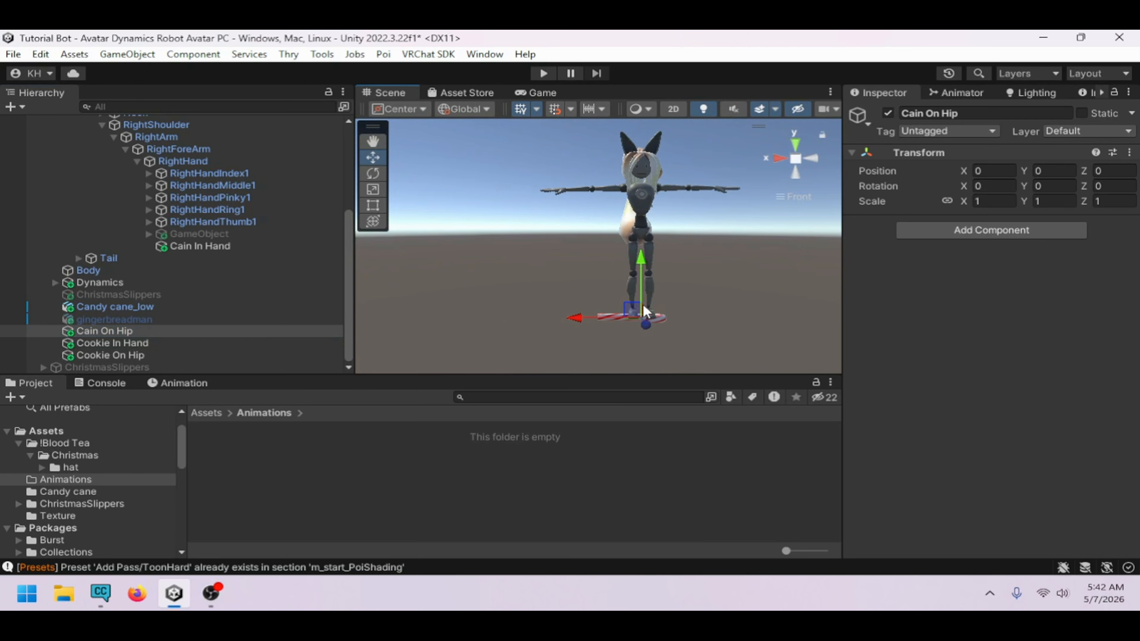
pyautogui.moveTo(643, 307); pyautogui.dragTo(633, 223)
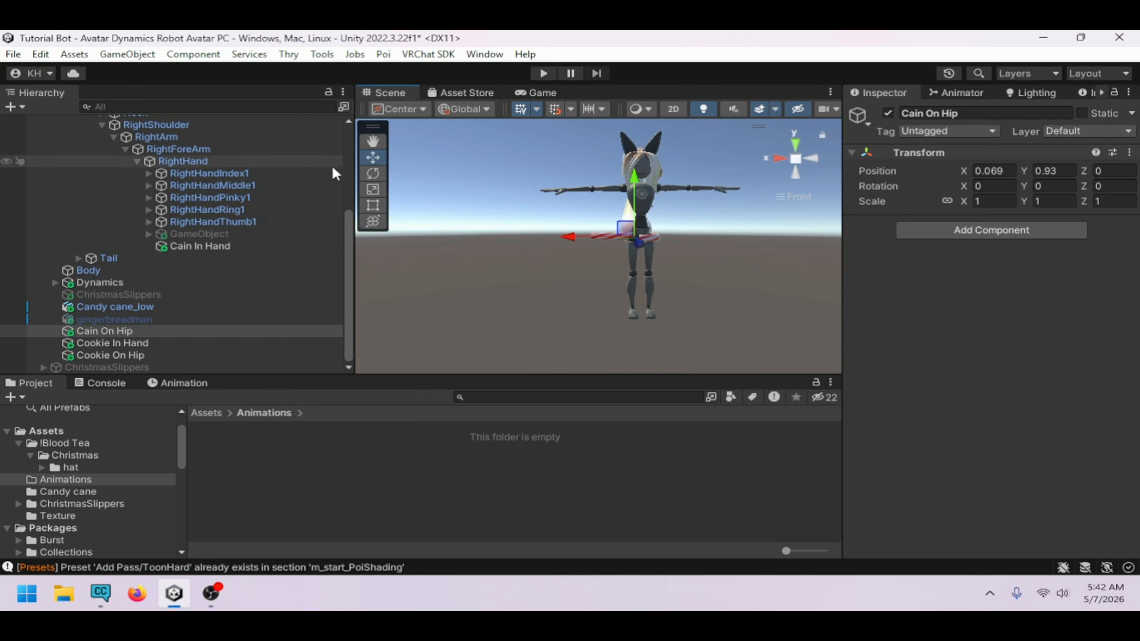
# Rotate Cain On Hip to about X 19.4, Z -90 degrees so the candy cane hangs along the hip
pyautogui.click(373, 173)
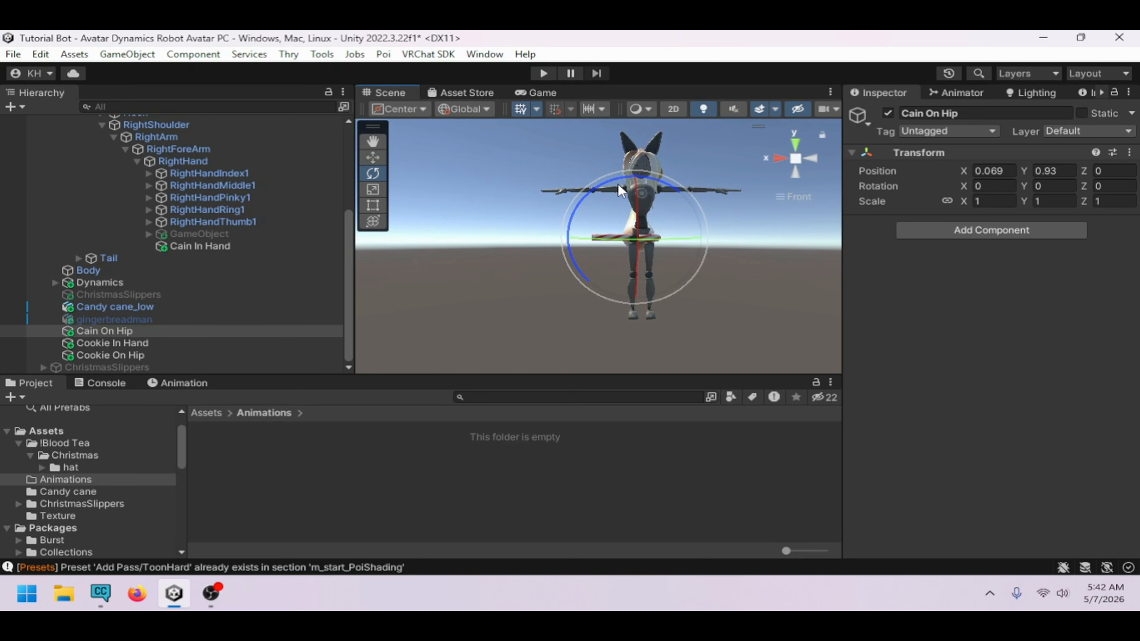
pyautogui.moveTo(613, 190); pyautogui.dragTo(405, 183)
pyautogui.keyDown('alt'); pyautogui.moveTo(631, 259); pyautogui.dragTo(751, 311); pyautogui.keyUp('alt')
pyautogui.moveTo(652, 213); pyautogui.dragTo(673, 246)
pyautogui.click(372, 158)
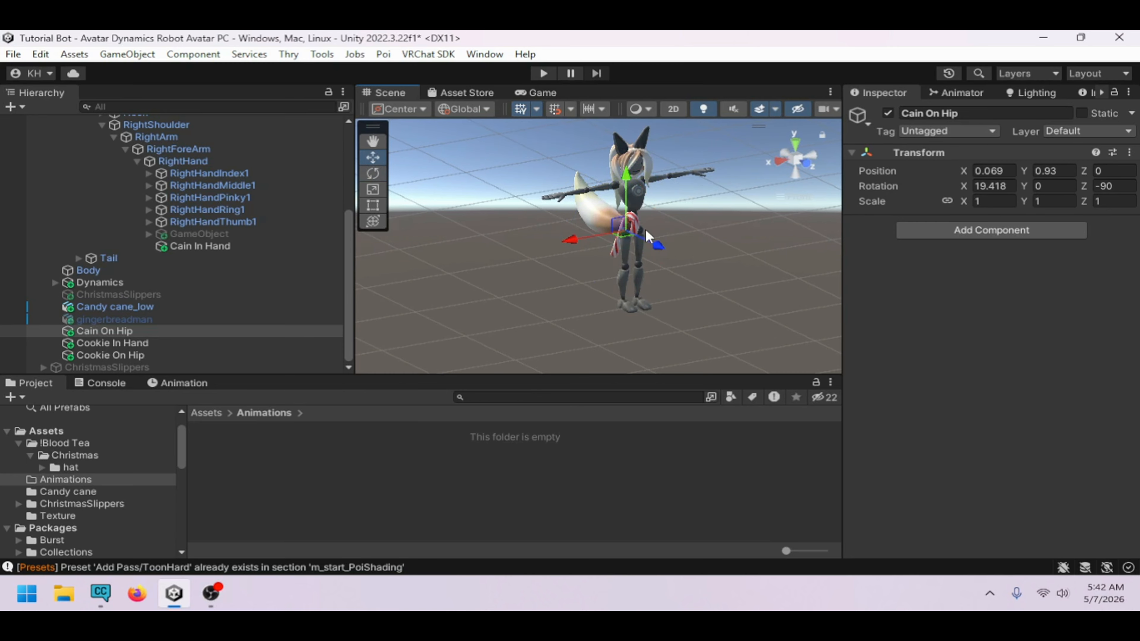
# Shift Cain On Hip to about X 0.18, Z 0.09 so the candy cane sits at the side of the hip
pyautogui.click(581, 235)
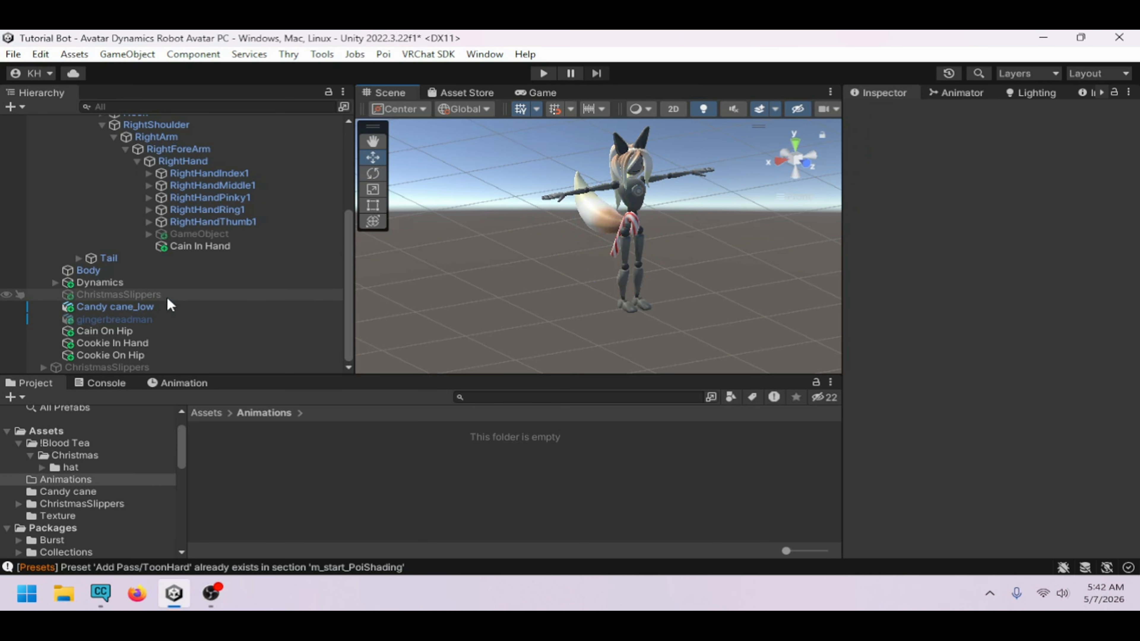
pyautogui.click(157, 331)
pyautogui.moveTo(590, 239); pyautogui.dragTo(649, 251)
pyautogui.moveTo(647, 248); pyautogui.dragTo(597, 282, button='middle')
pyautogui.scroll(4, 598, 283)
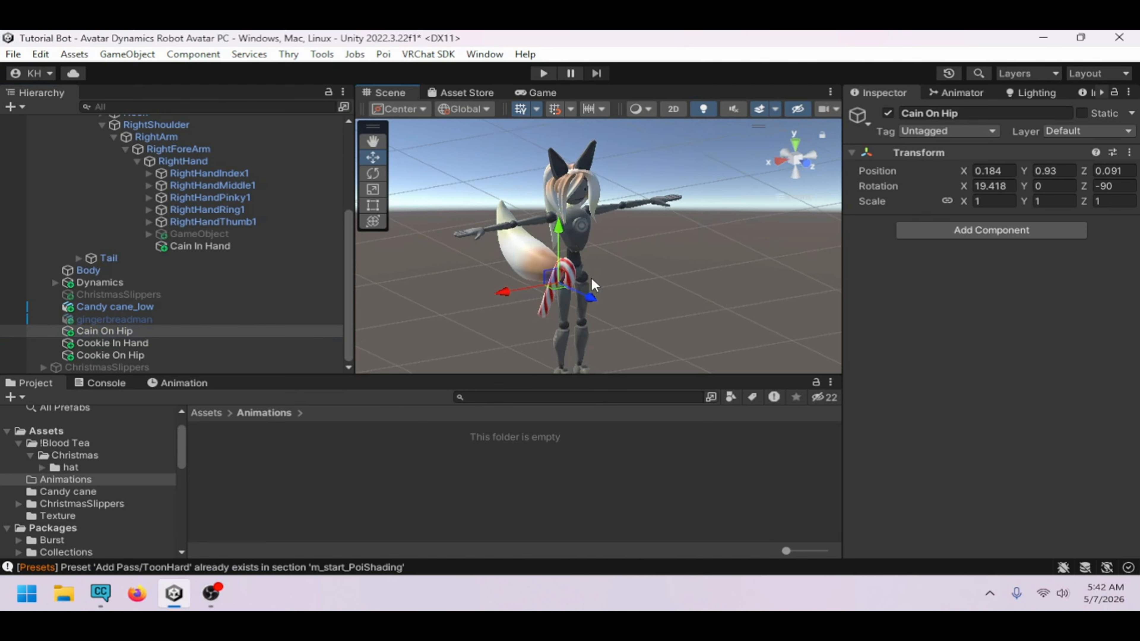
pyautogui.keyDown('alt'); pyautogui.moveTo(673, 229); pyautogui.dragTo(604, 212); pyautogui.keyUp('alt')
pyautogui.scroll(3, 602, 215)
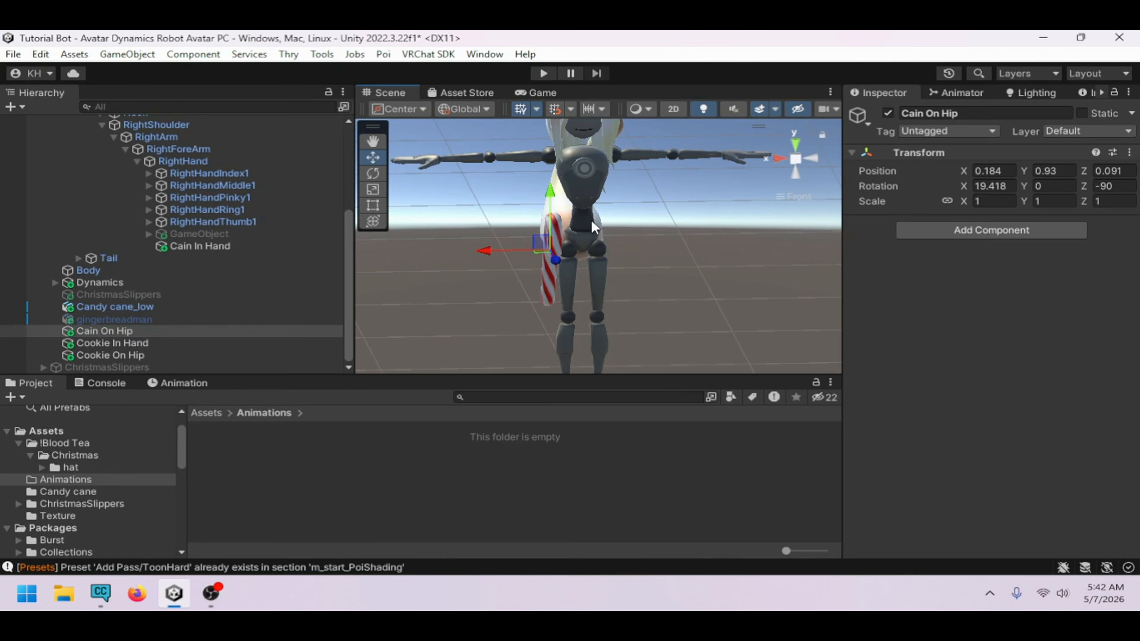
pyautogui.scroll(3, 584, 237)
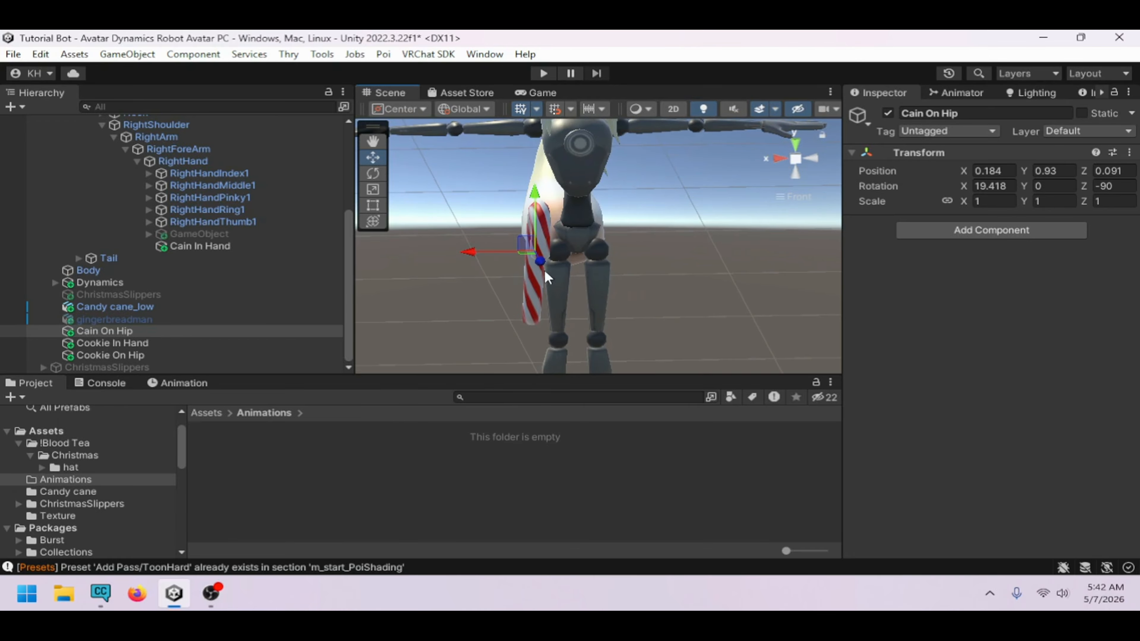
pyautogui.keyDown('alt'); pyautogui.moveTo(583, 236); pyautogui.dragTo(791, 284); pyautogui.keyUp('alt')
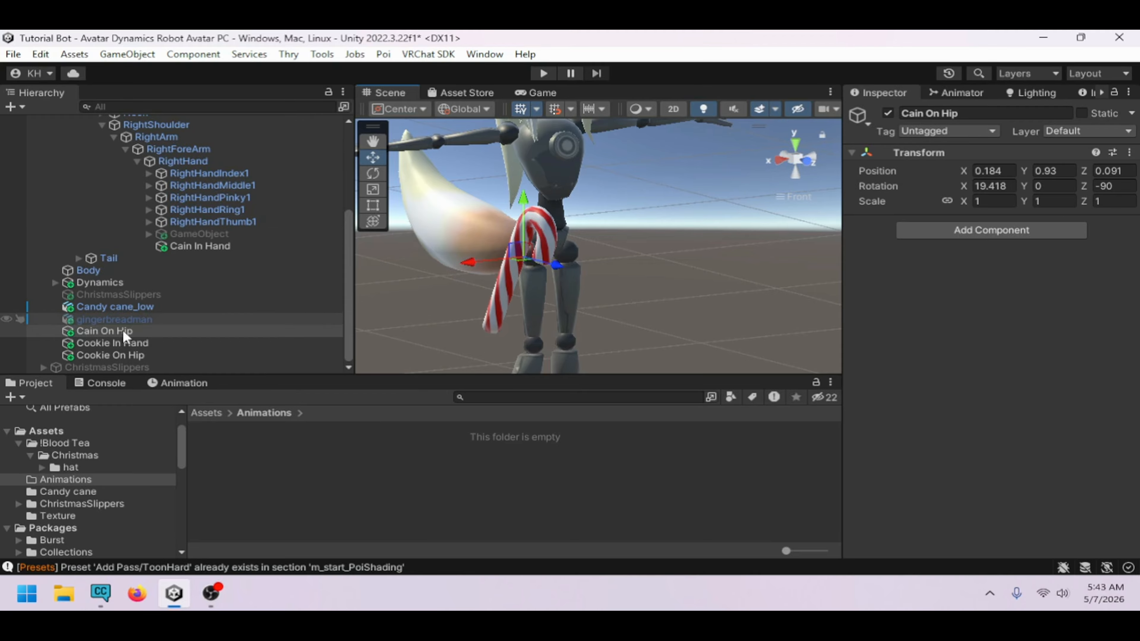
# Parent Cain On Hip under the Hips bone in the armature hierarchy
pyautogui.scroll(3, 122, 278)
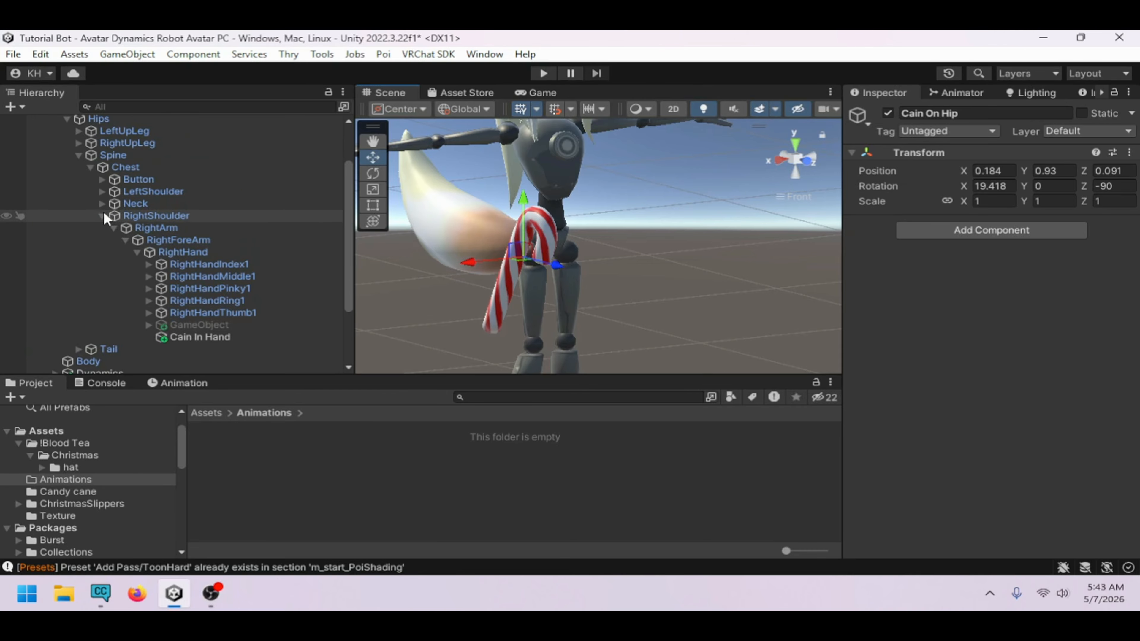
pyautogui.click(102, 215)
pyautogui.moveTo(116, 331); pyautogui.dragTo(108, 150)
pyautogui.click(77, 185)
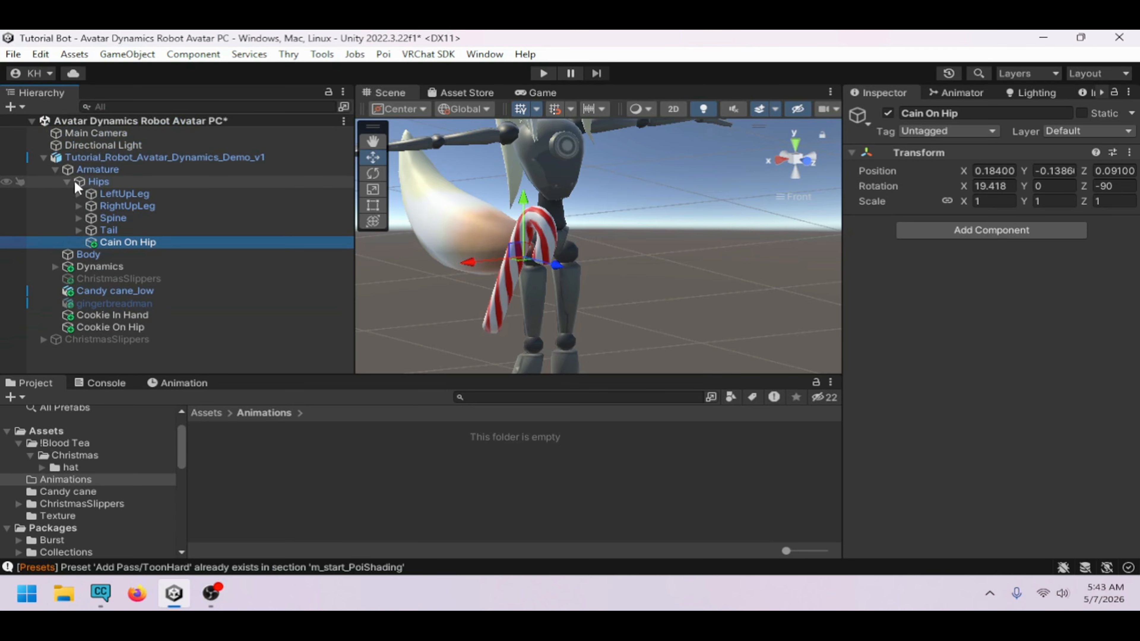
pyautogui.click(67, 182)
# Create a new animation clip named Cain In Hand on the avatar root
pyautogui.click(130, 238)
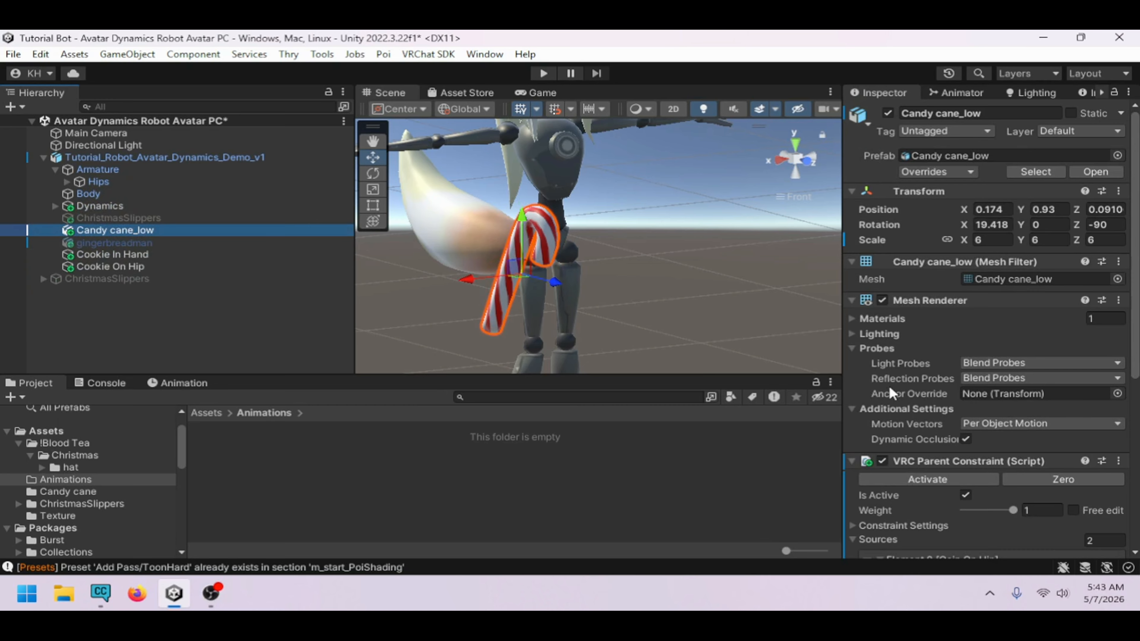
pyautogui.scroll(-10, 916, 396)
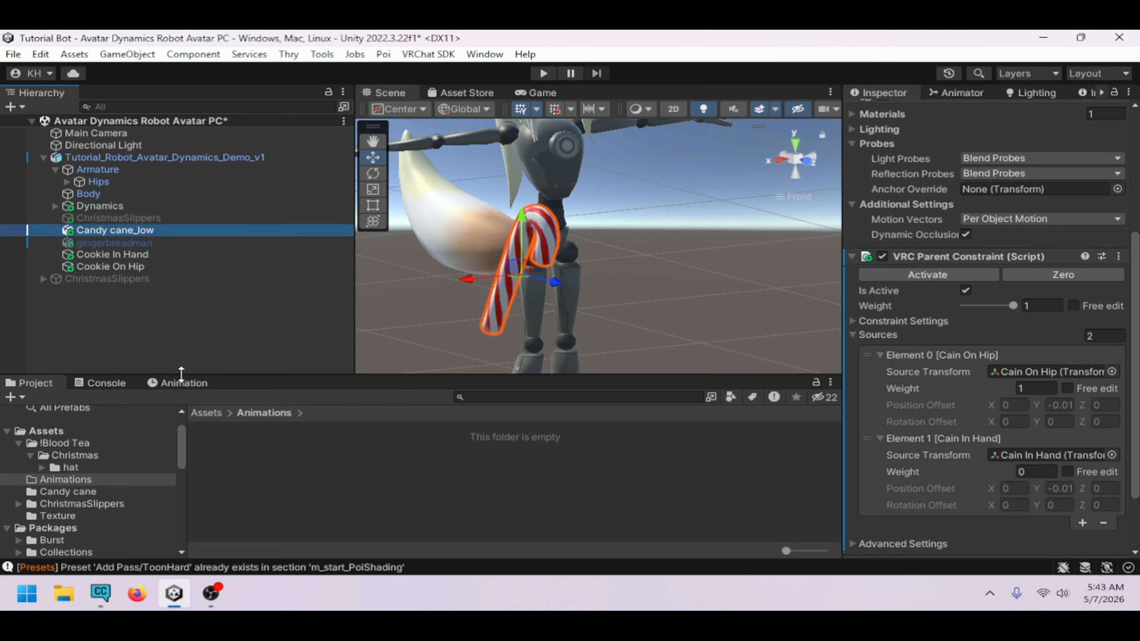
pyautogui.click(165, 158)
pyautogui.click(197, 382)
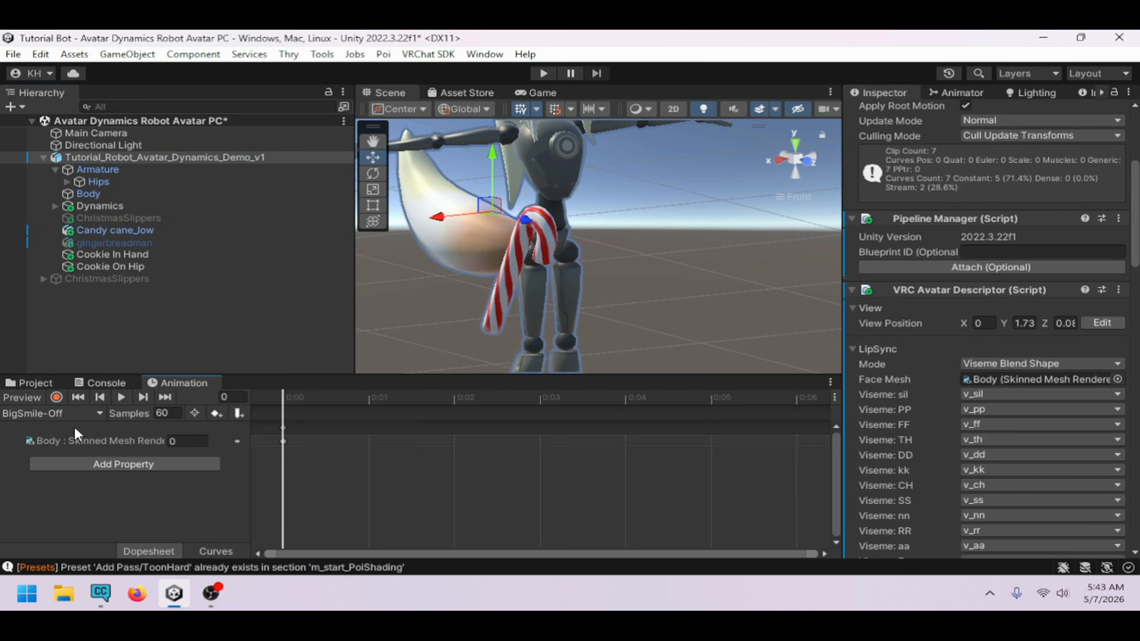
pyautogui.click(76, 415)
pyautogui.click(81, 535)
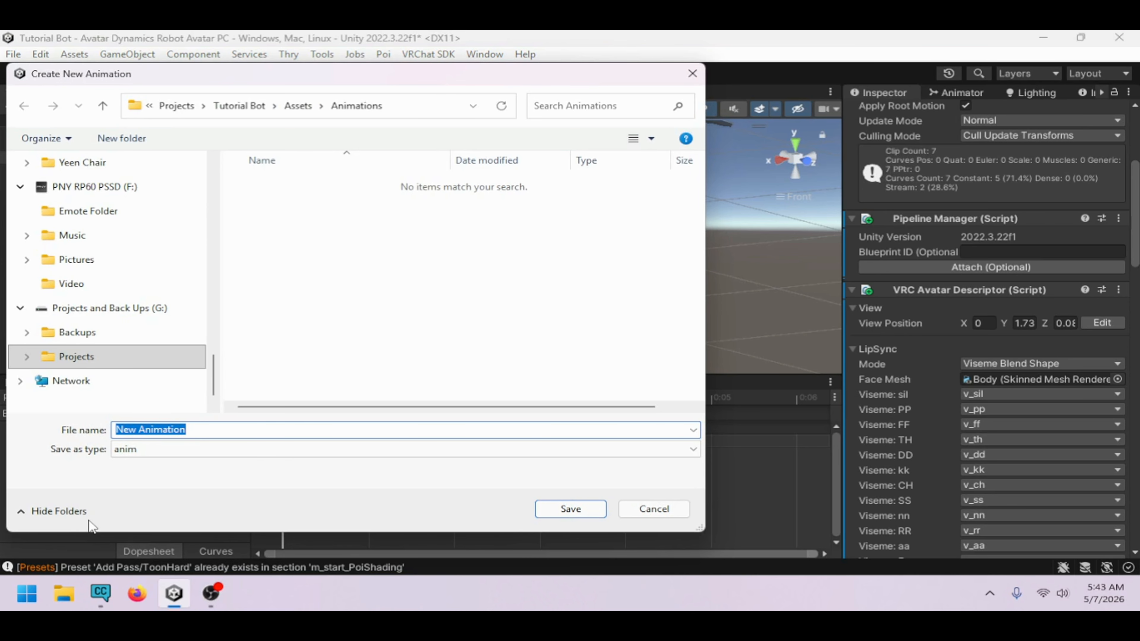
pyautogui.write('Cain In Hand')
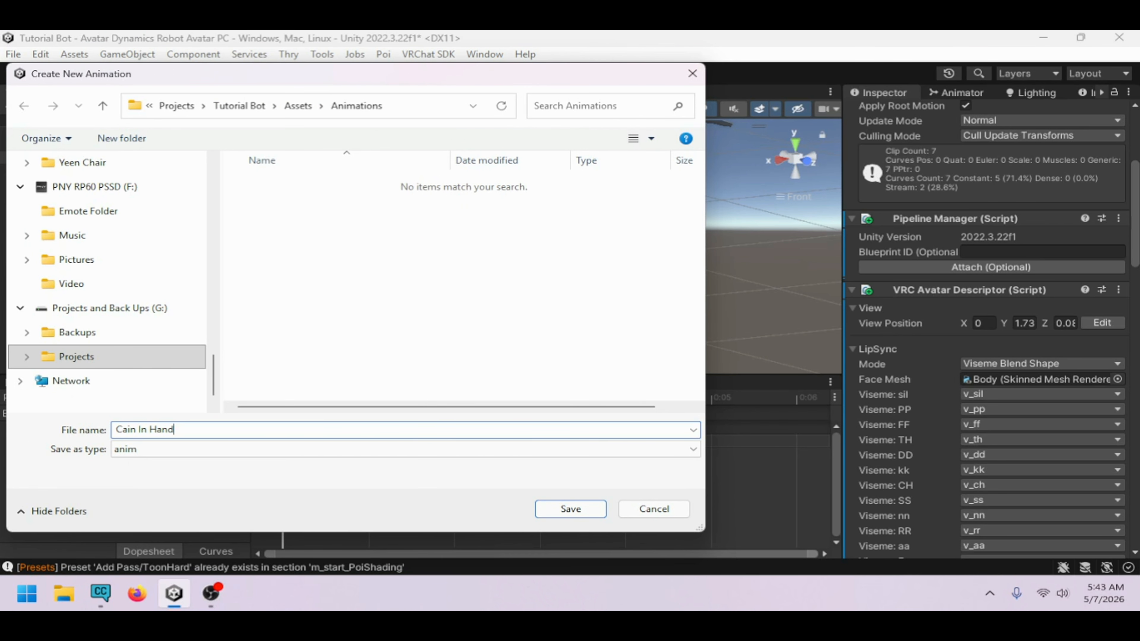
pyautogui.press('Return')
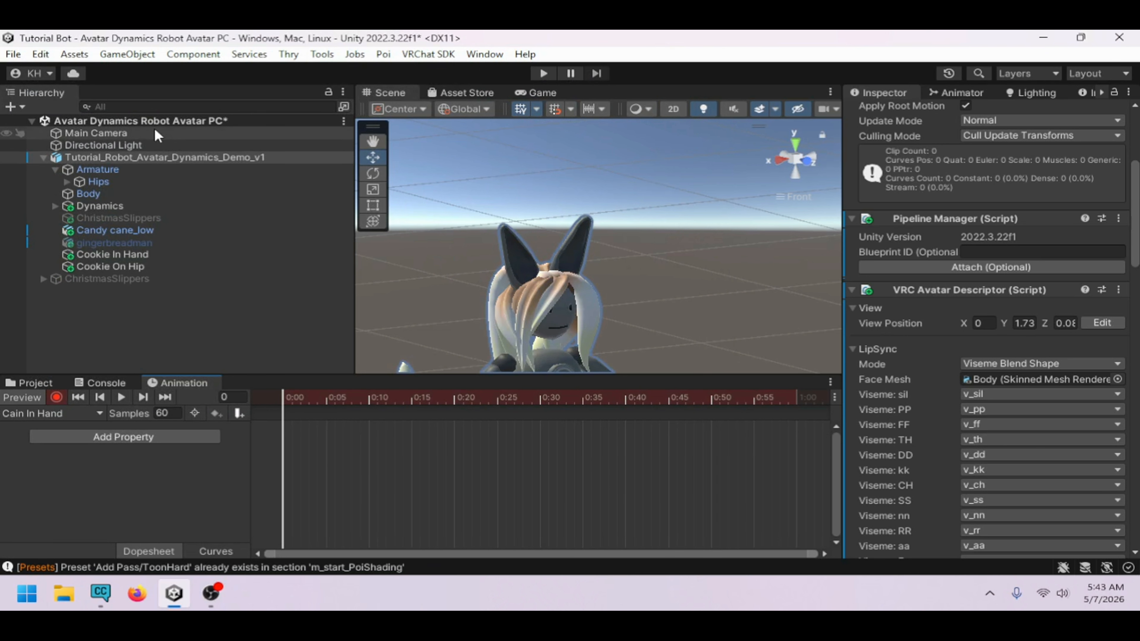
# Record the Cain In Hand clip with the Cain On Hip weight at 0 and Cain In Hand weight at 1, then stop recording
pyautogui.click(132, 226)
pyautogui.scroll(-3, 1014, 420)
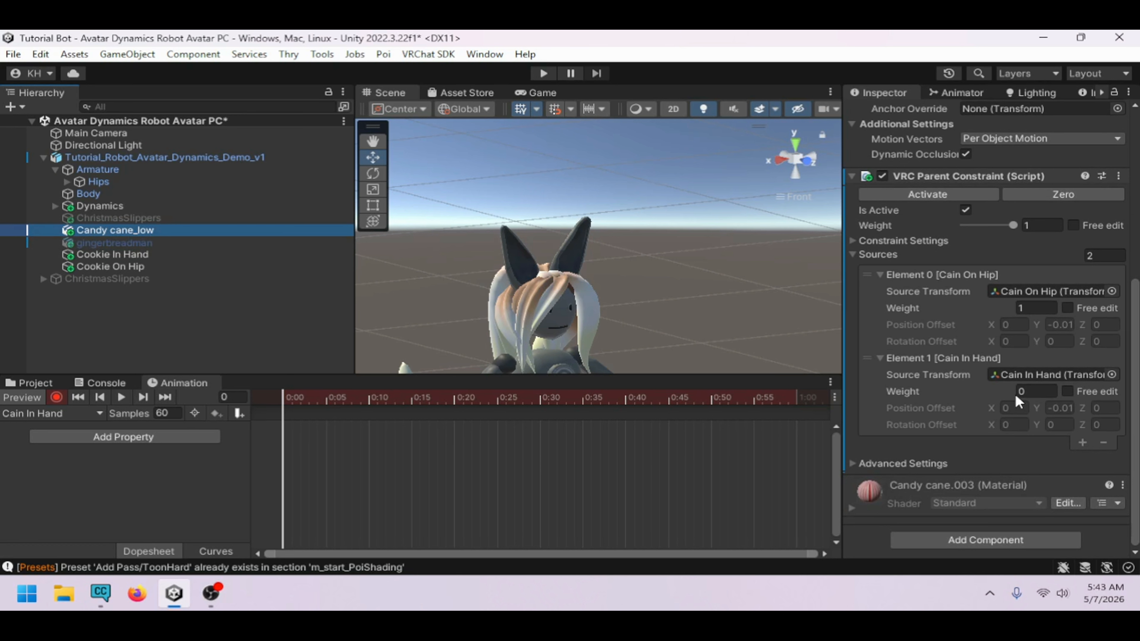
pyautogui.click(1035, 310)
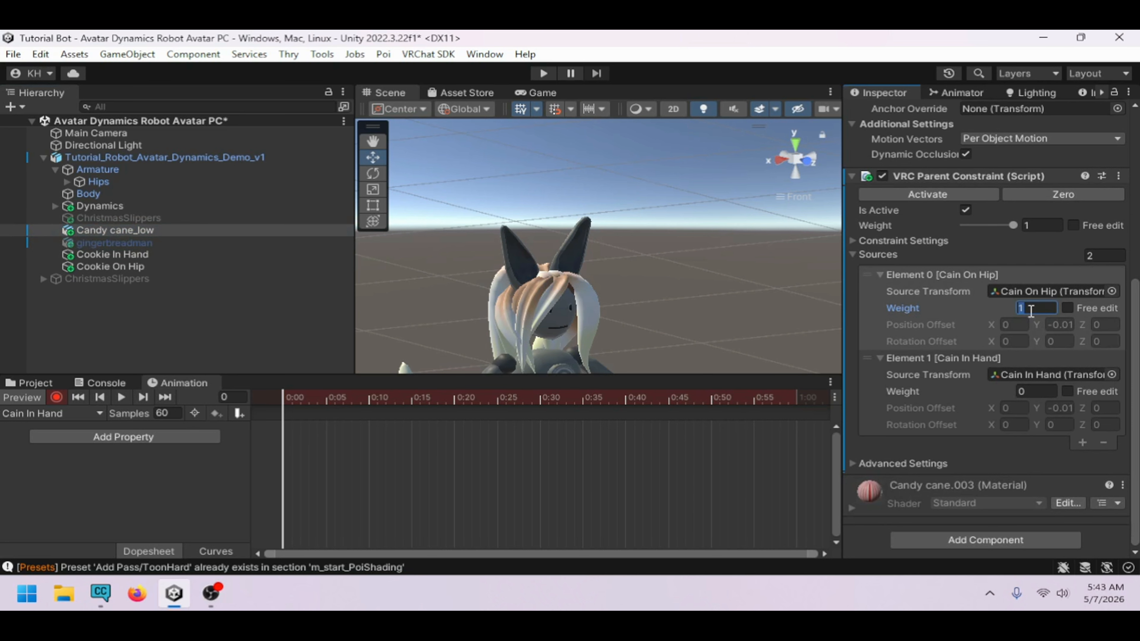
pyautogui.write('0')
pyautogui.click(1046, 392)
pyautogui.write('1')
pyautogui.press('Return')
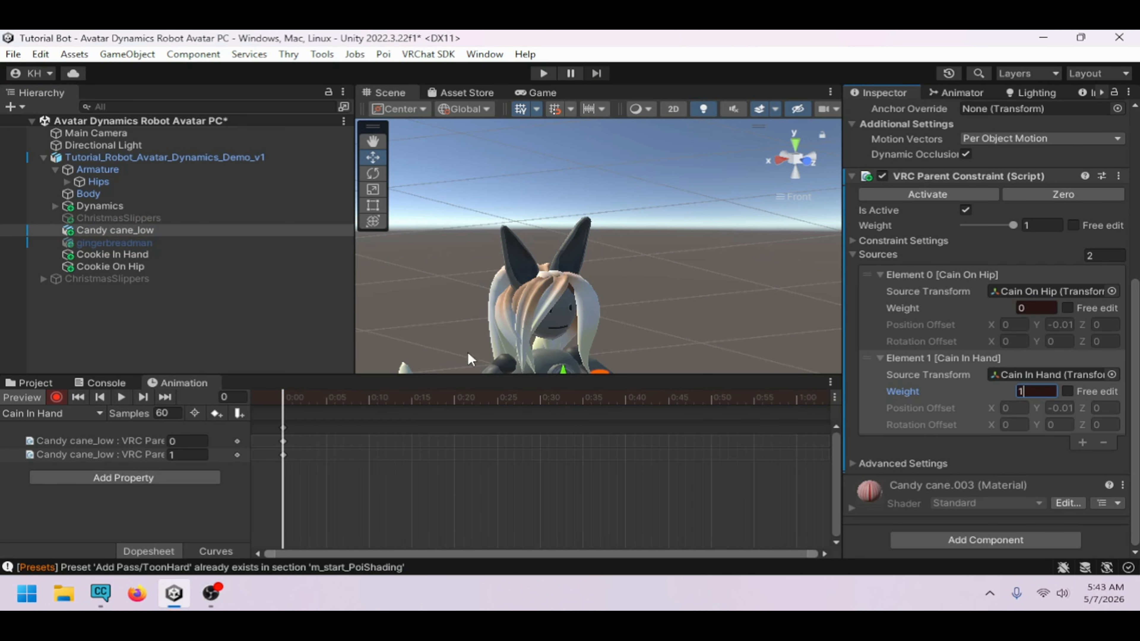
pyautogui.press('f')
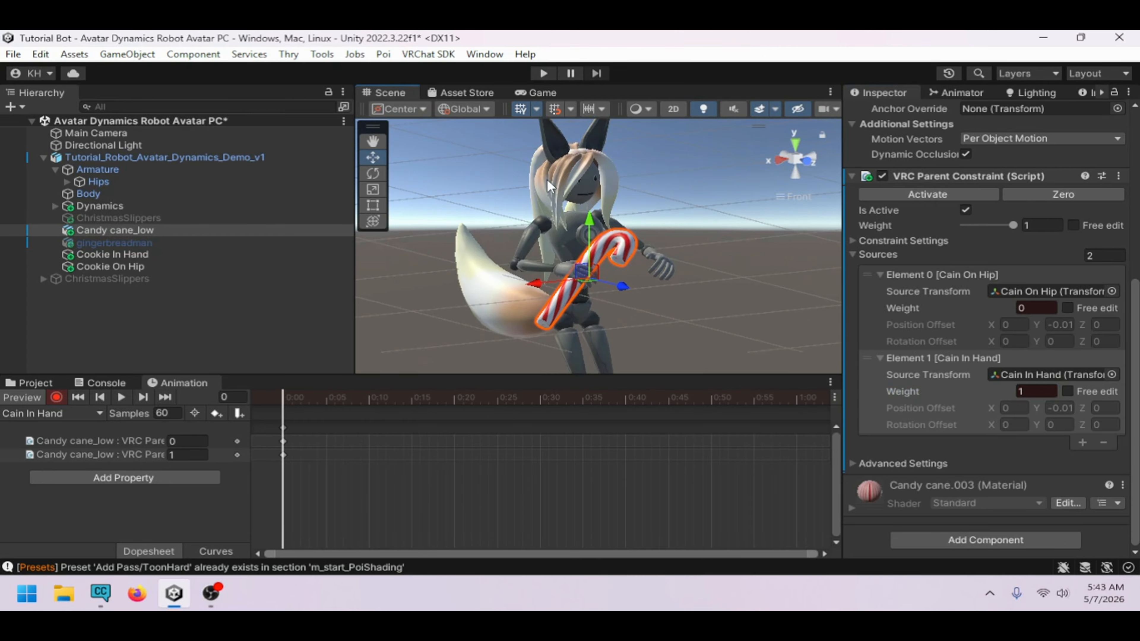
pyautogui.click(56, 397)
# Create a new animation clip named Cain On Hip
pyautogui.click(58, 414)
pyautogui.click(82, 551)
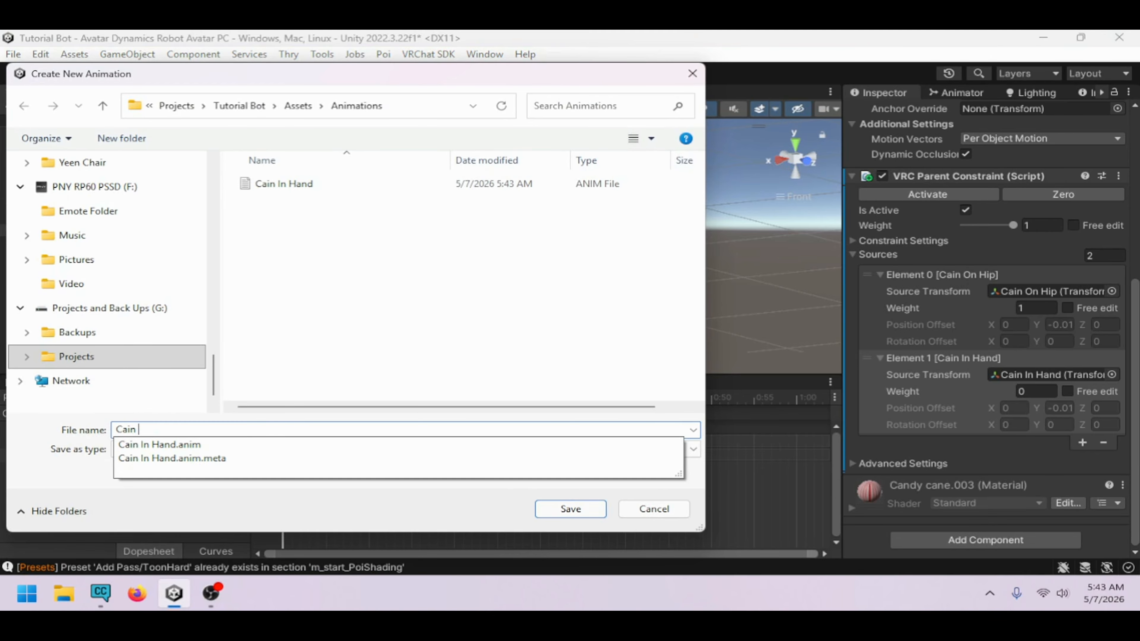
pyautogui.write('On Hip[')
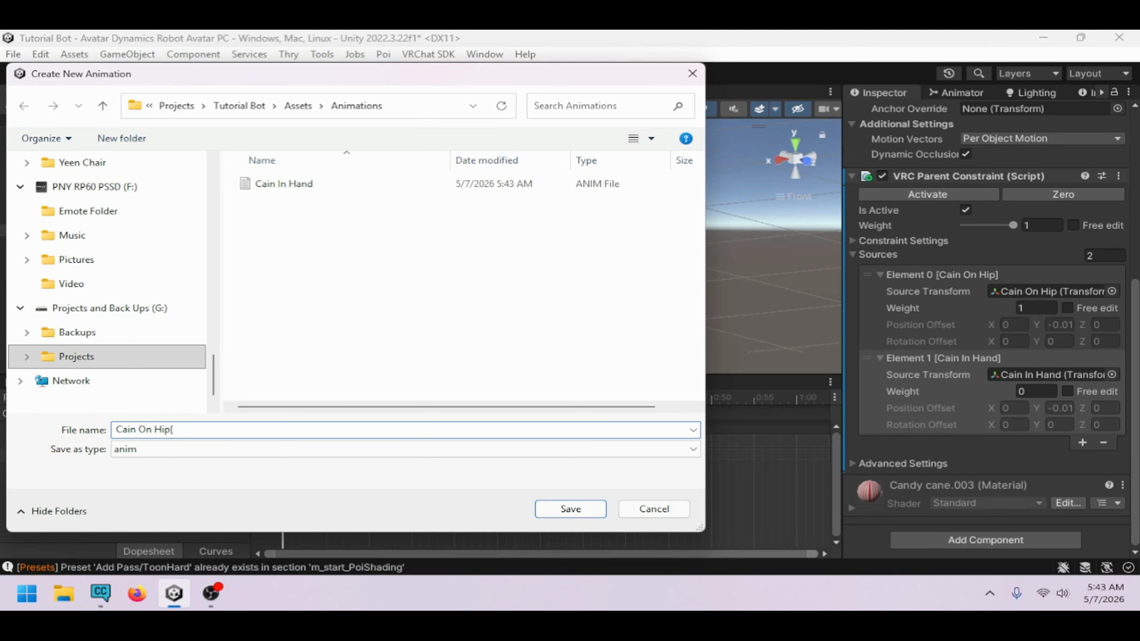
pyautogui.press('Return')
# Record the Cain On Hip clip with both source weights keyed, Cain On Hip at 1 and Cain In Hand at 0, then stop recording
pyautogui.click(55, 398)
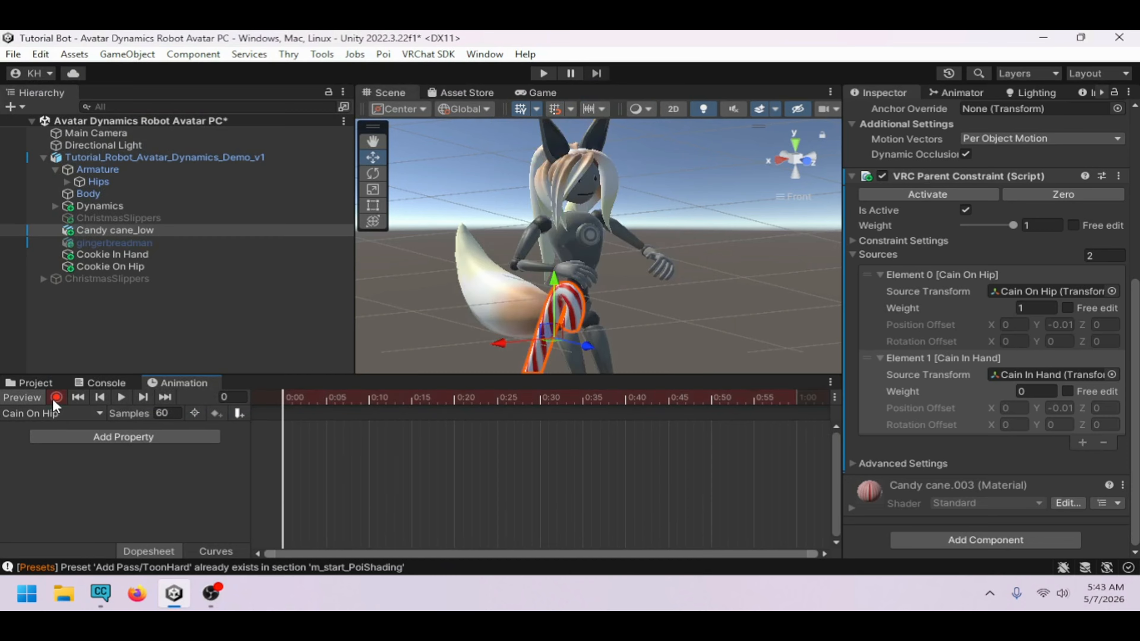
pyautogui.click(1039, 309)
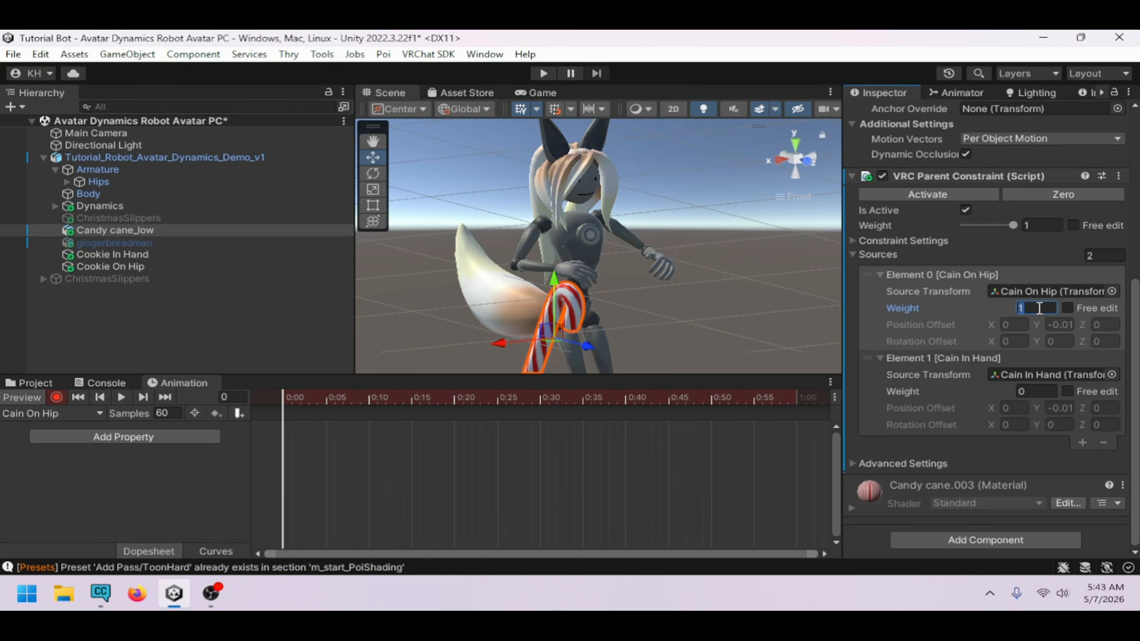
pyautogui.write('1')
pyautogui.click(1040, 392)
pyautogui.write('1')
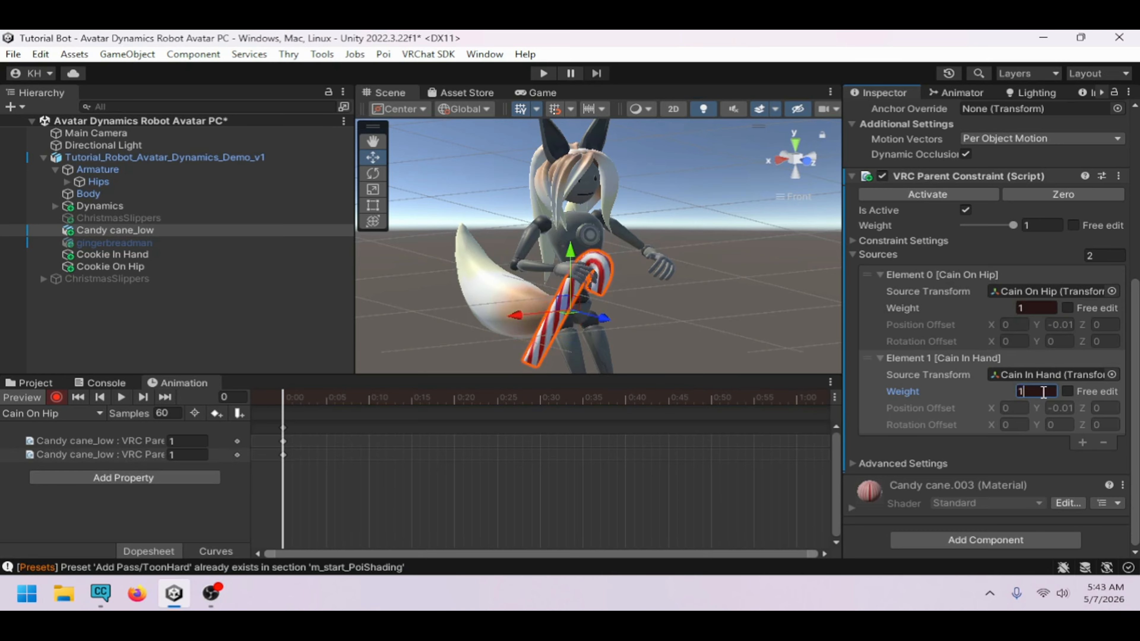
pyautogui.press('BackSpace')
pyautogui.write('0')
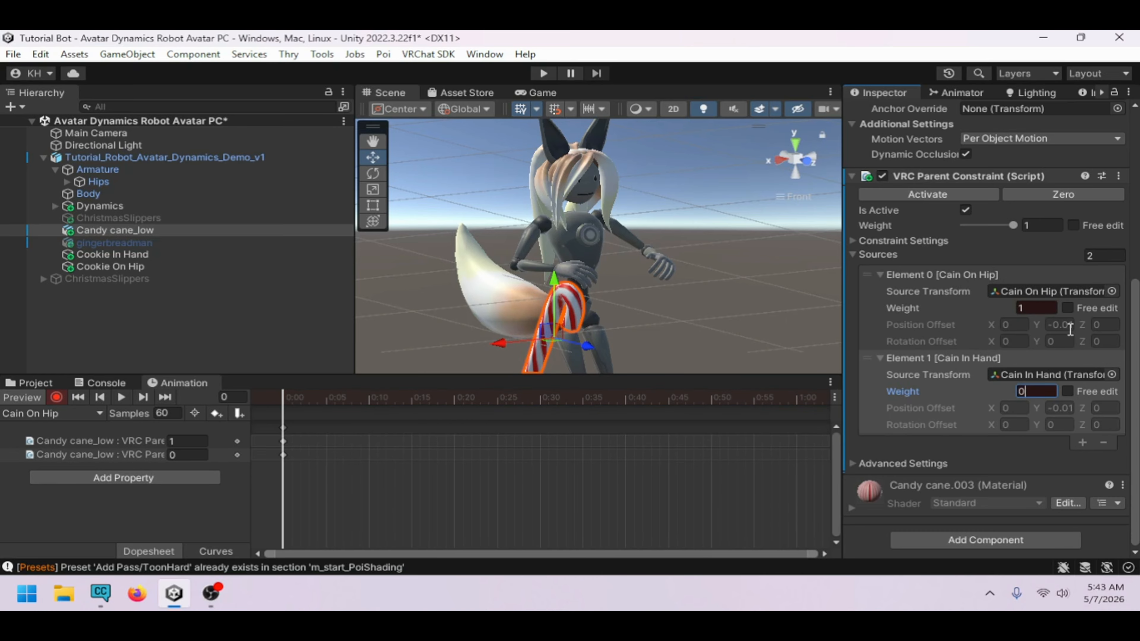
pyautogui.click(24, 397)
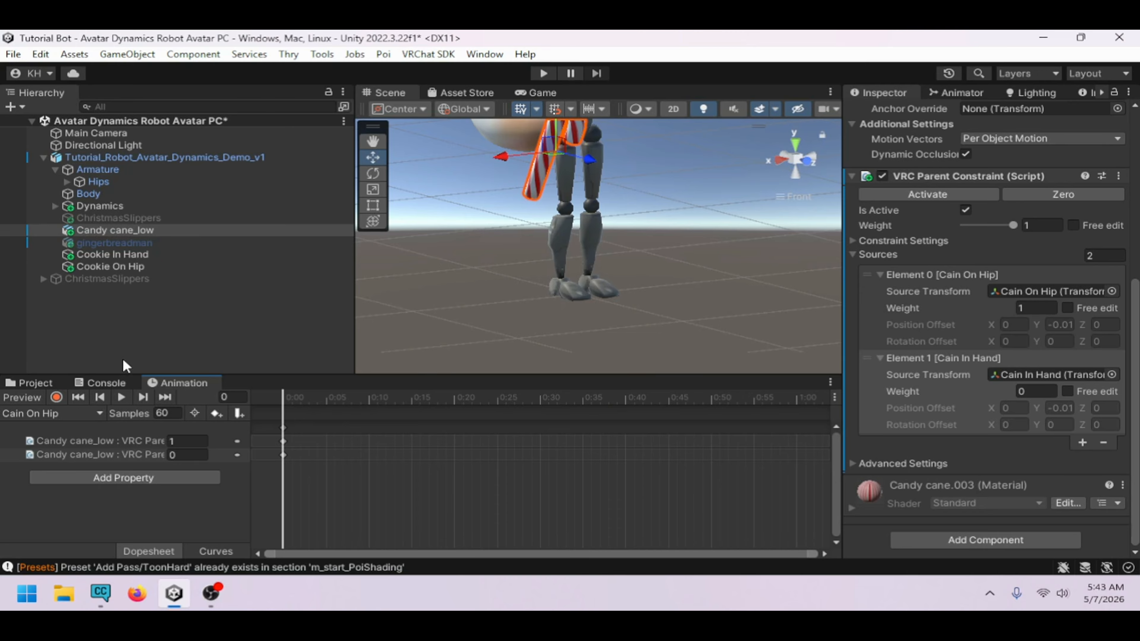
# Inspect the Cain In Hand and Cain On Hip clips in the Animations folder
pyautogui.click(46, 382)
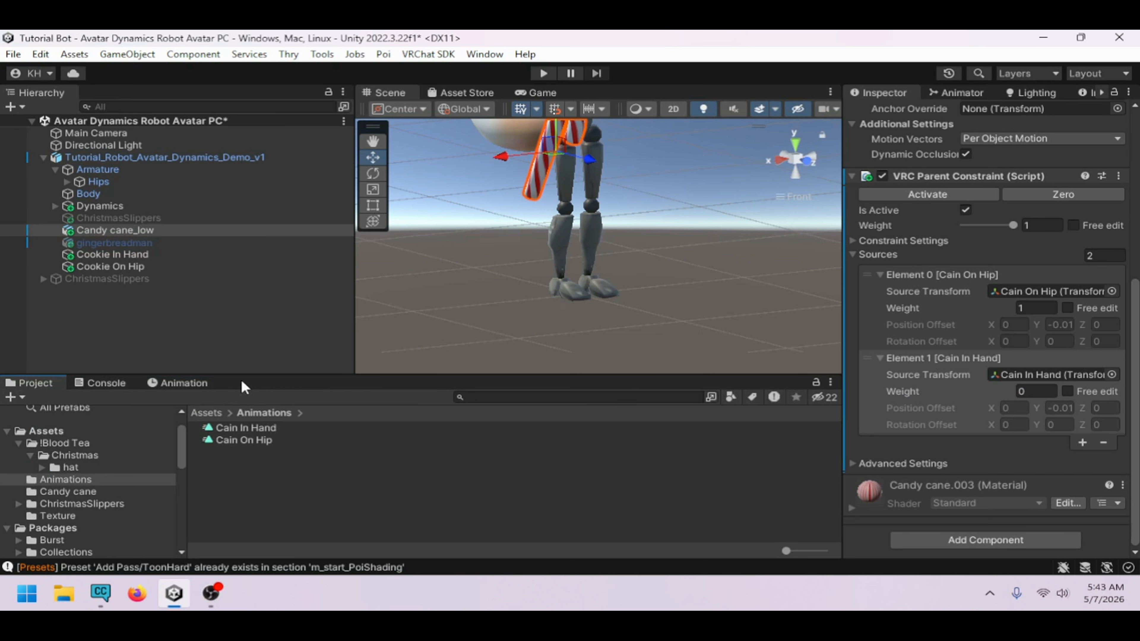
pyautogui.click(242, 428)
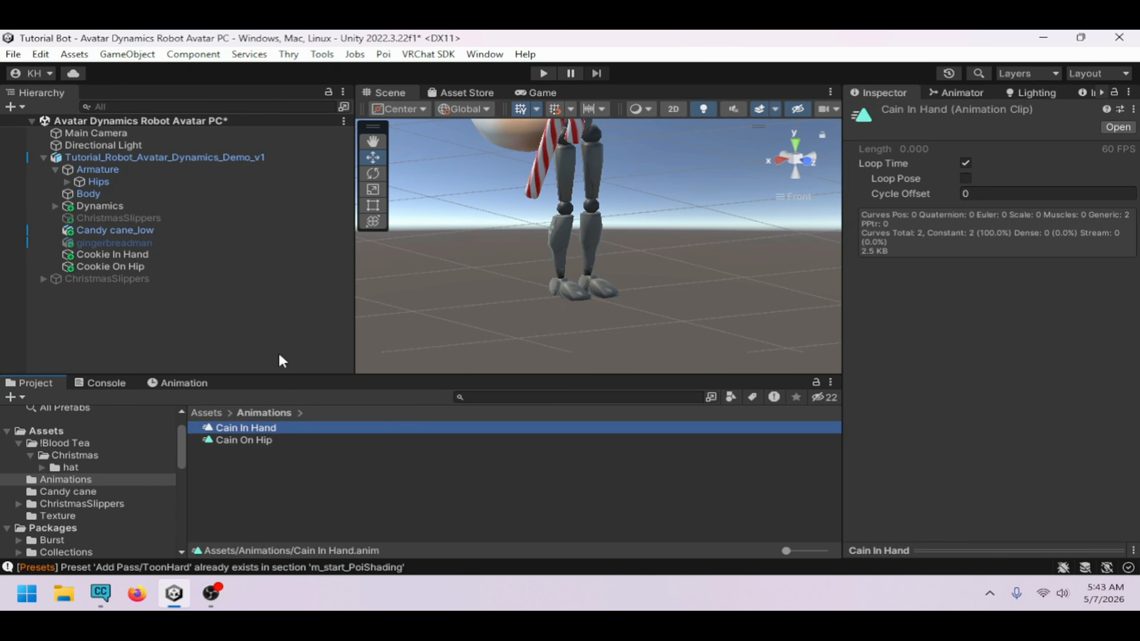
pyautogui.click(245, 441)
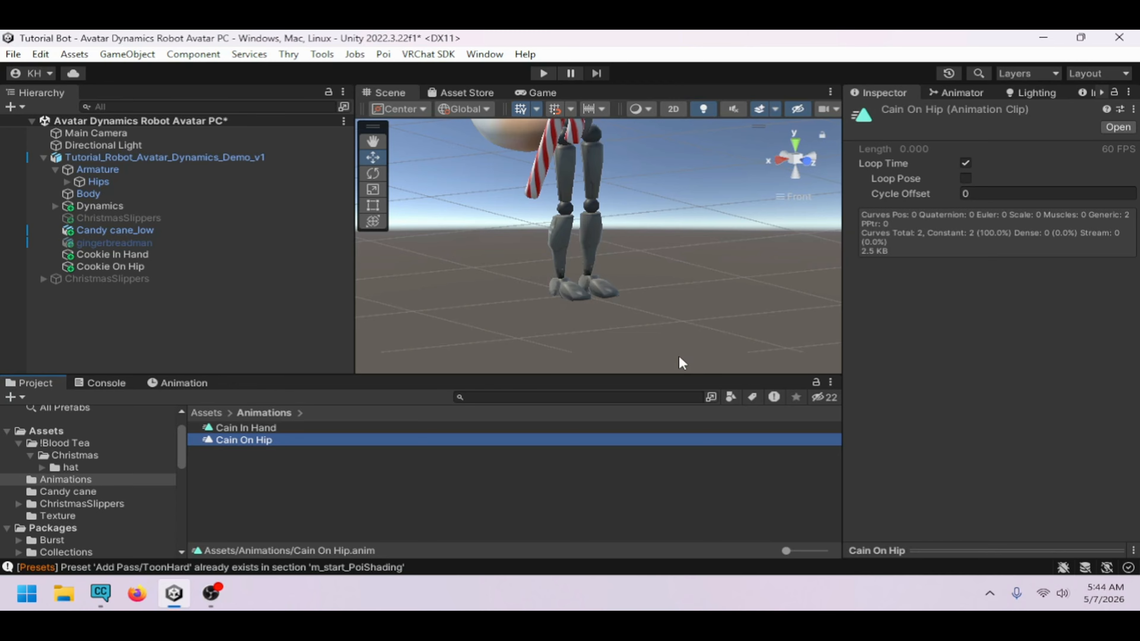
# Create an empty GameObject in the scene named Cain Grab
pyautogui.rightClick(96, 311)
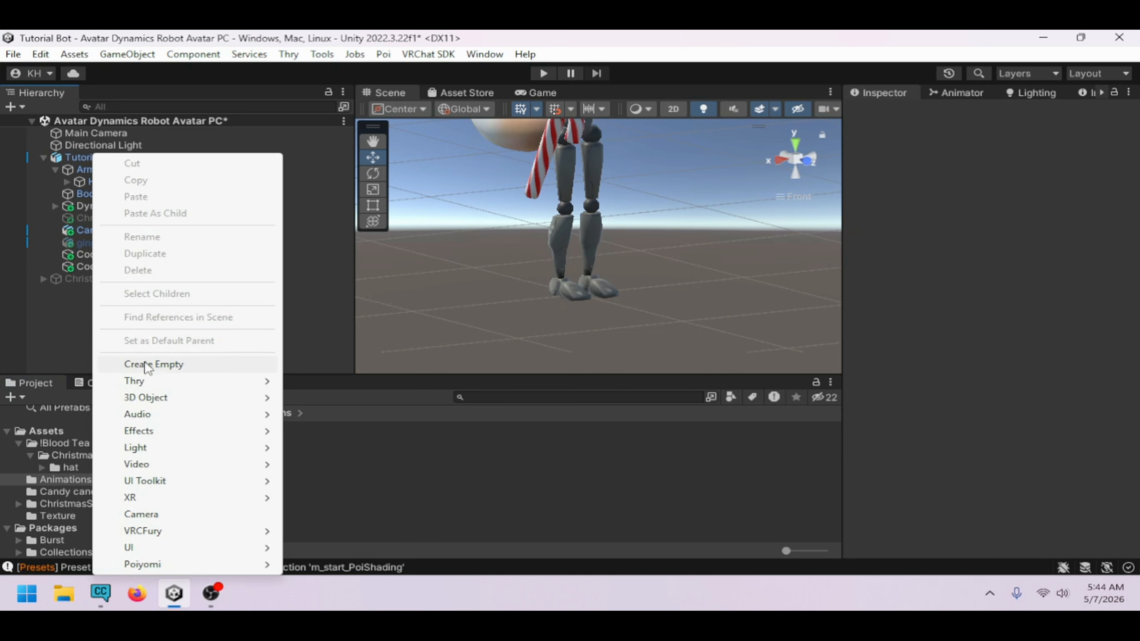
pyautogui.click(148, 365)
pyautogui.write('Cain Ga')
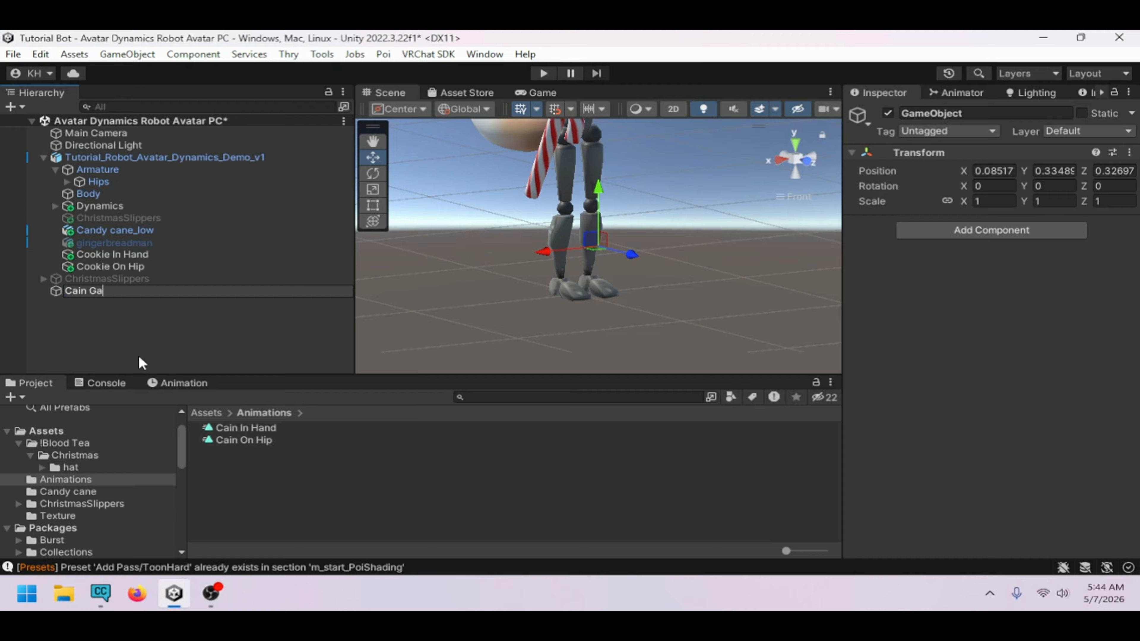
pyautogui.press('BackSpace')
pyautogui.write('rab')
pyautogui.press('Return')
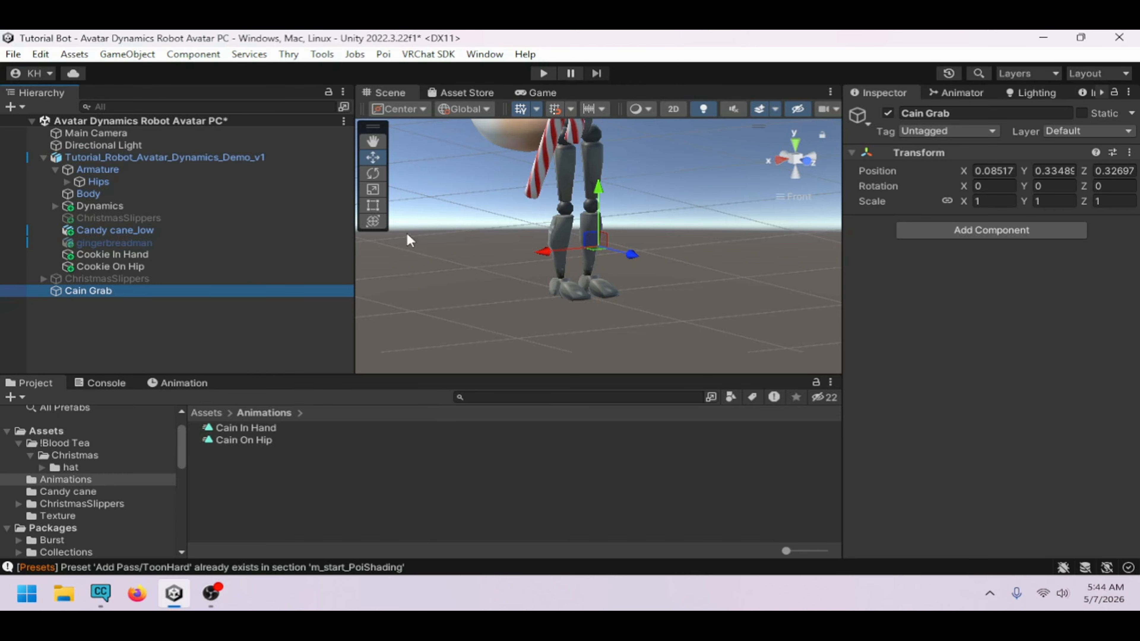
# Add a VRC Contact Receiver component to Cain Grab
pyautogui.click(345, 254)
pyautogui.moveTo(355, 253); pyautogui.dragTo(273, 250)
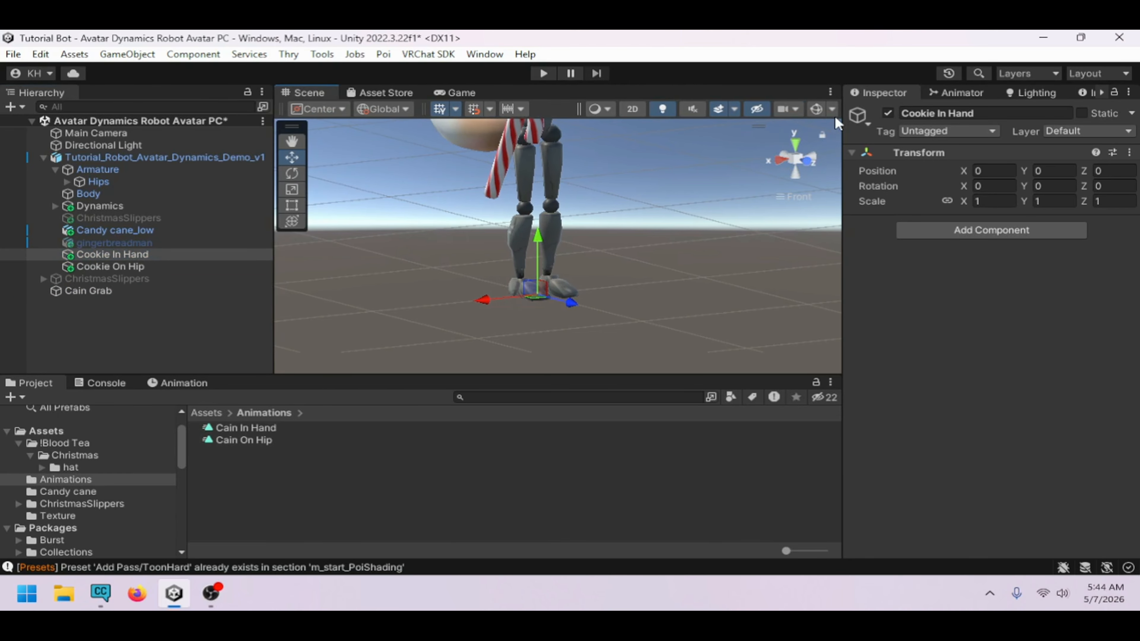
pyautogui.click(85, 292)
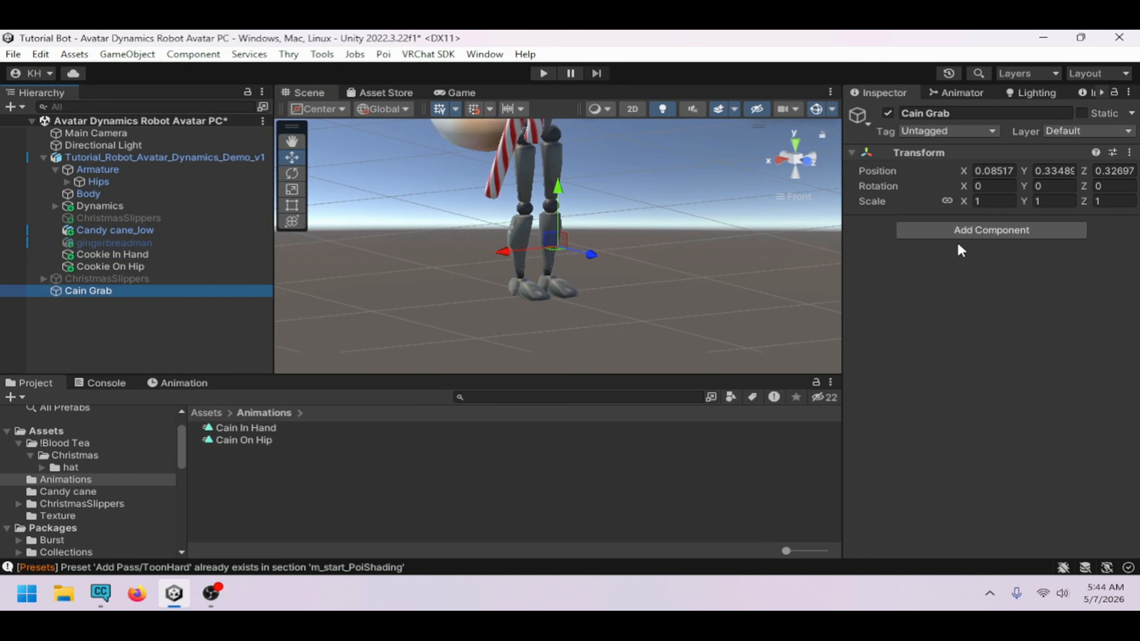
pyautogui.click(956, 233)
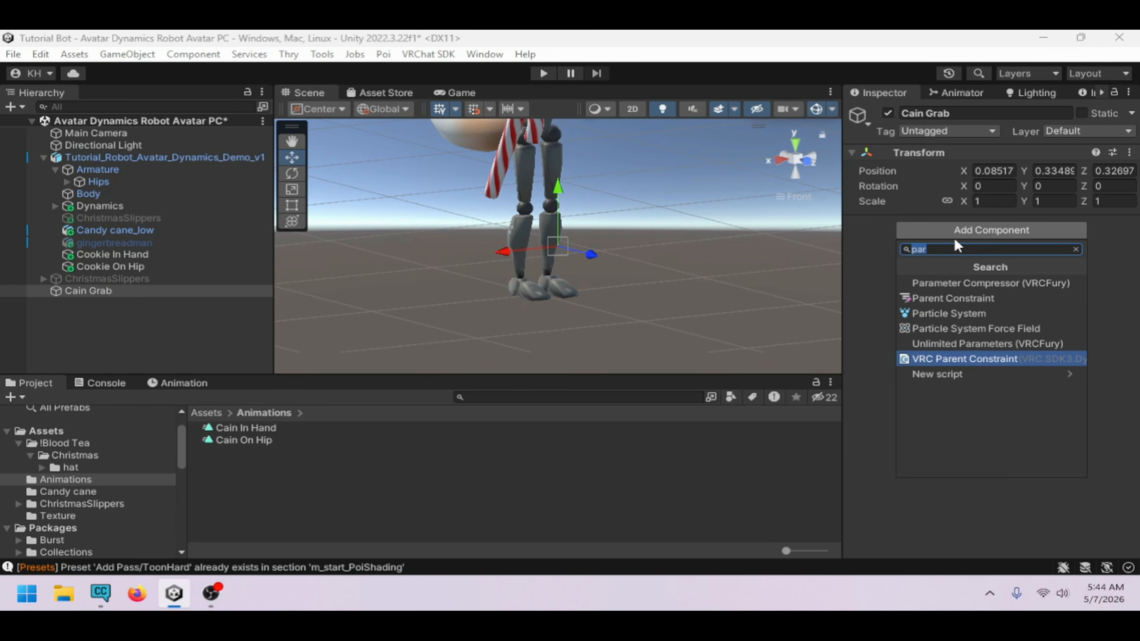
pyautogui.write('Rec')
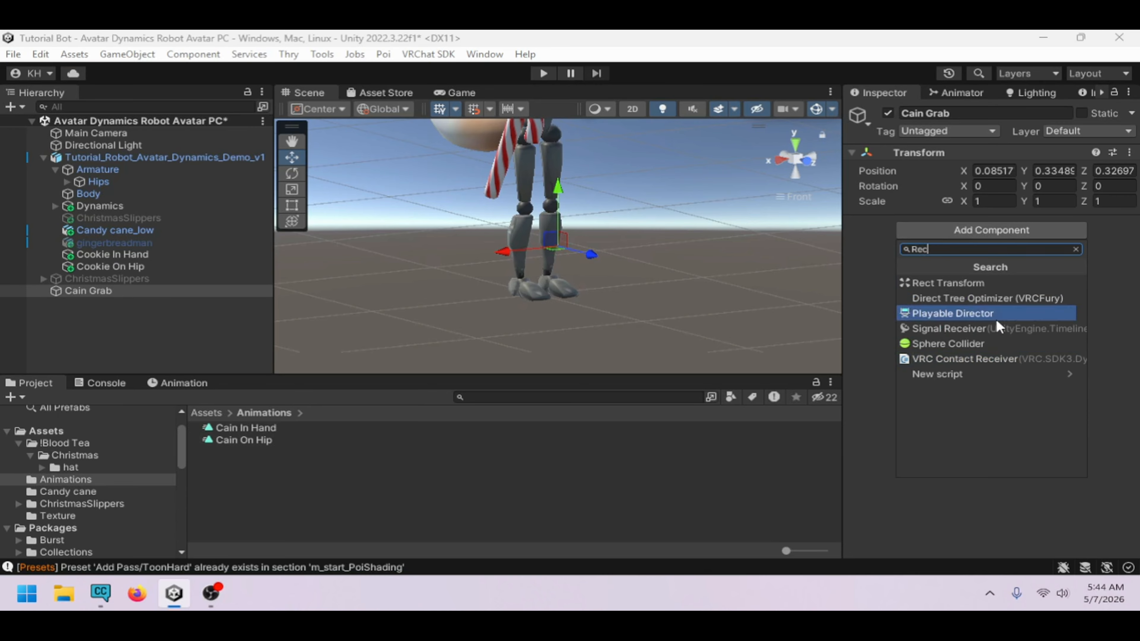
pyautogui.click(1000, 359)
# Turn off Allow Others on the contact receiver and set its parameter to Cain Grab
pyautogui.scroll(-3, 968, 392)
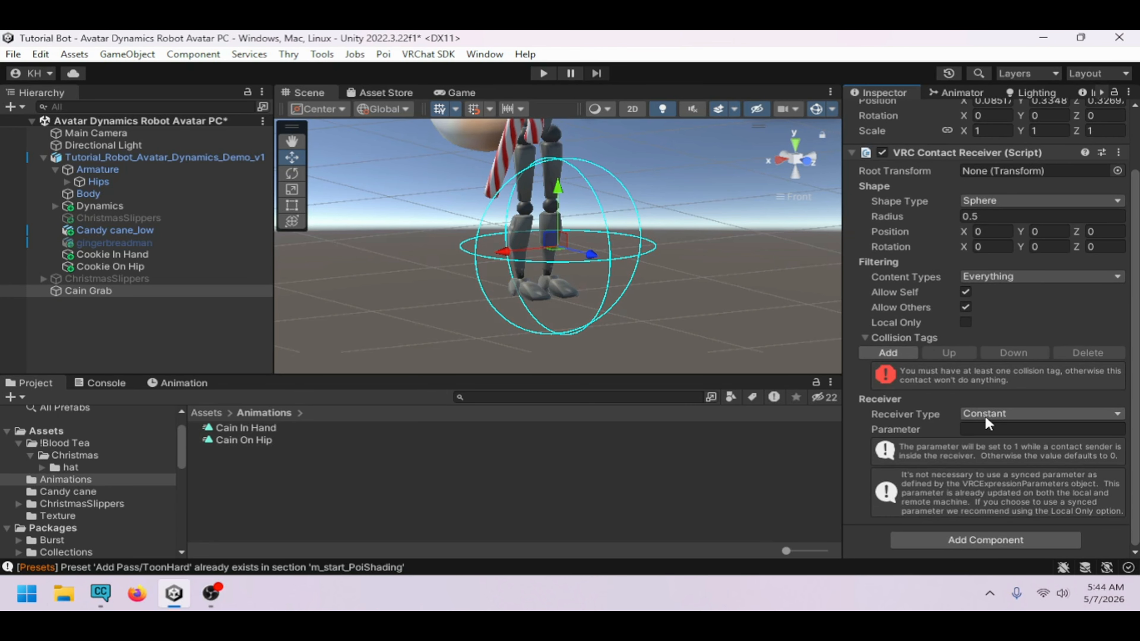
pyautogui.click(963, 294)
pyautogui.click(989, 426)
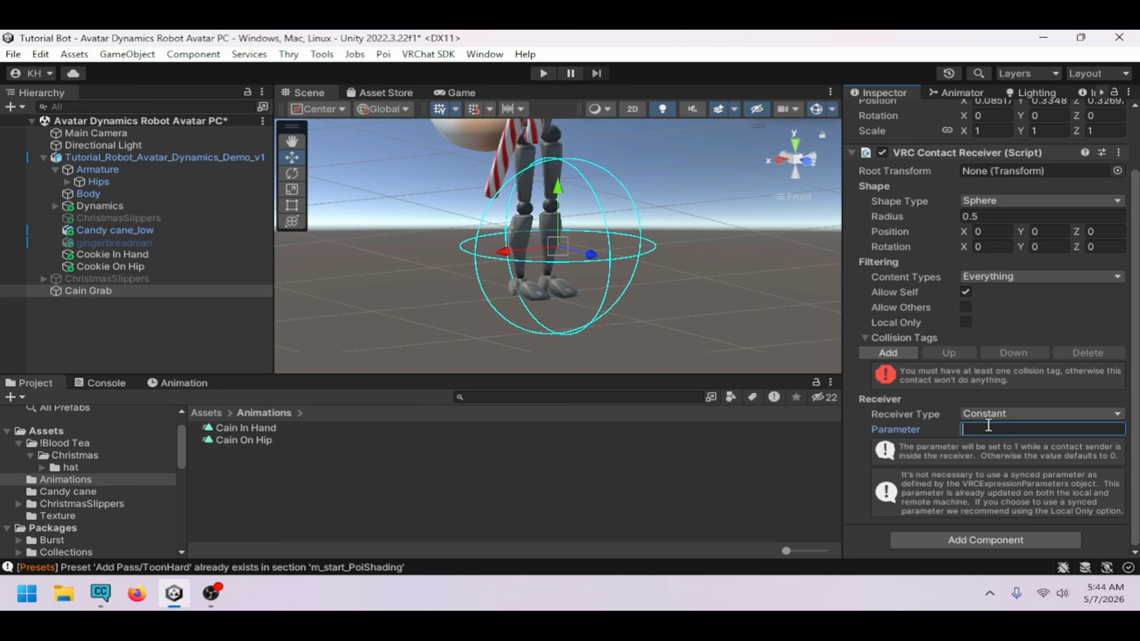
pyautogui.write('Cain Grab')
# Add Hand R and Finger R body-part collision tags to the contact receiver
pyautogui.click(890, 352)
pyautogui.click(913, 377)
pyautogui.moveTo(926, 415)
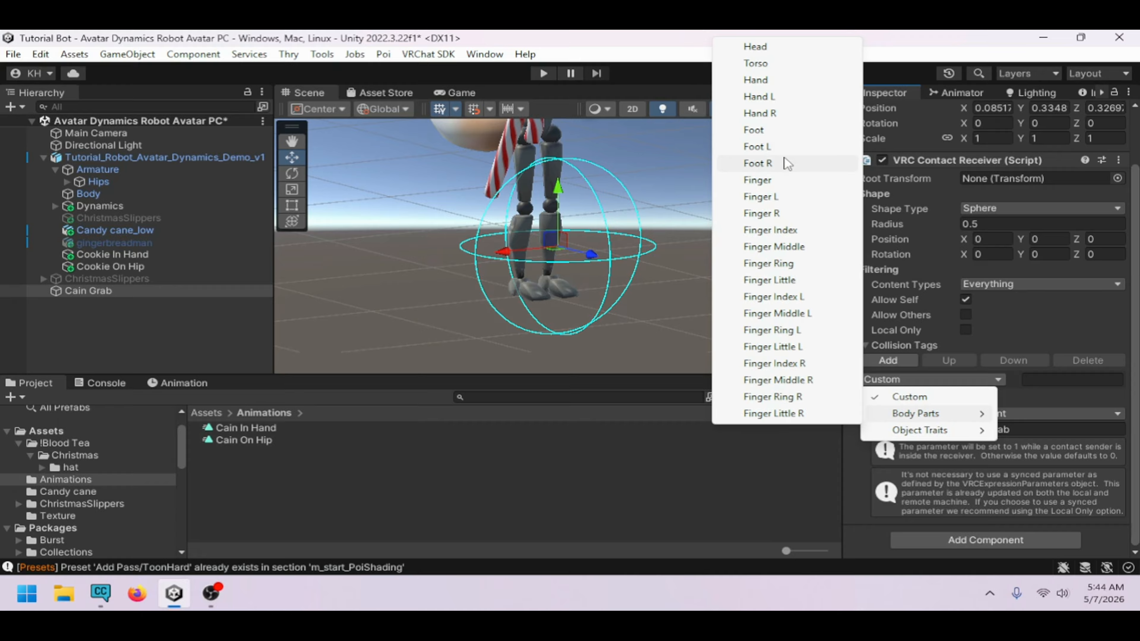
pyautogui.click(785, 113)
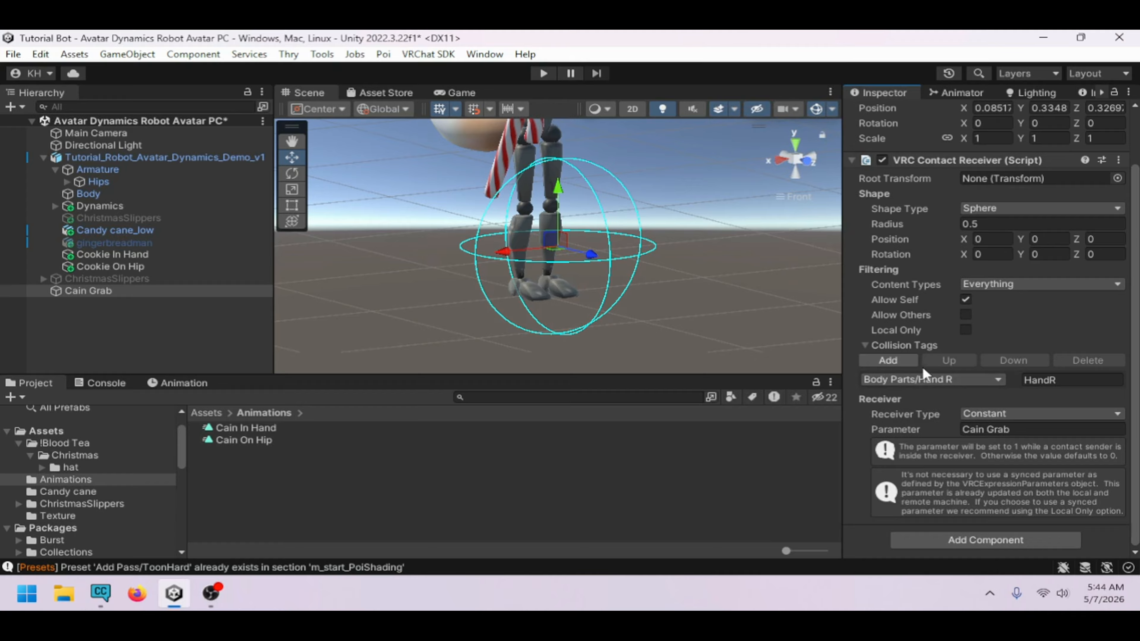
pyautogui.click(896, 361)
pyautogui.click(939, 400)
pyautogui.moveTo(939, 435)
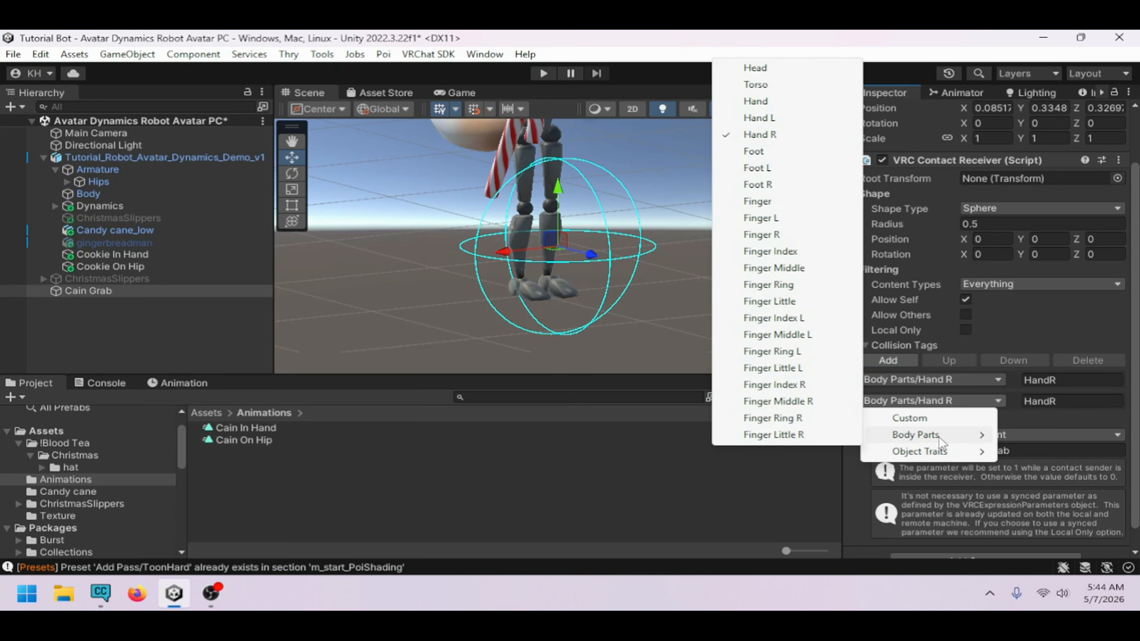
pyautogui.click(782, 235)
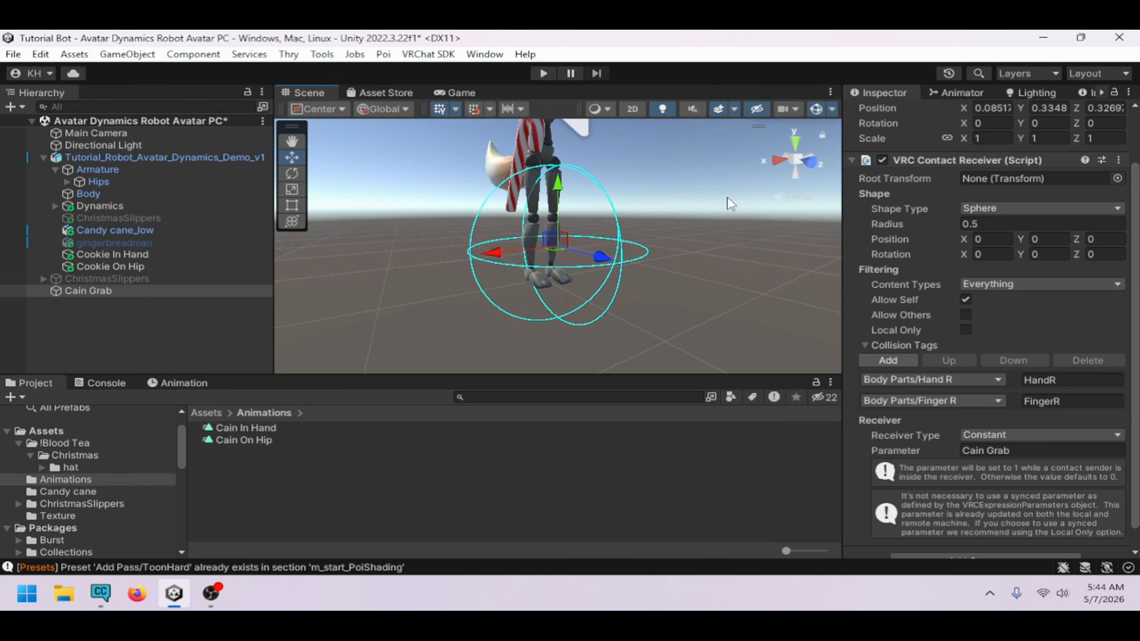
# Move Cain Grab to the right hand, about X 0.18, Y 0.91, Z 0.02, and scale it to about 0.35
pyautogui.click(805, 162)
pyautogui.moveTo(635, 231); pyautogui.dragTo(654, 279, button='middle')
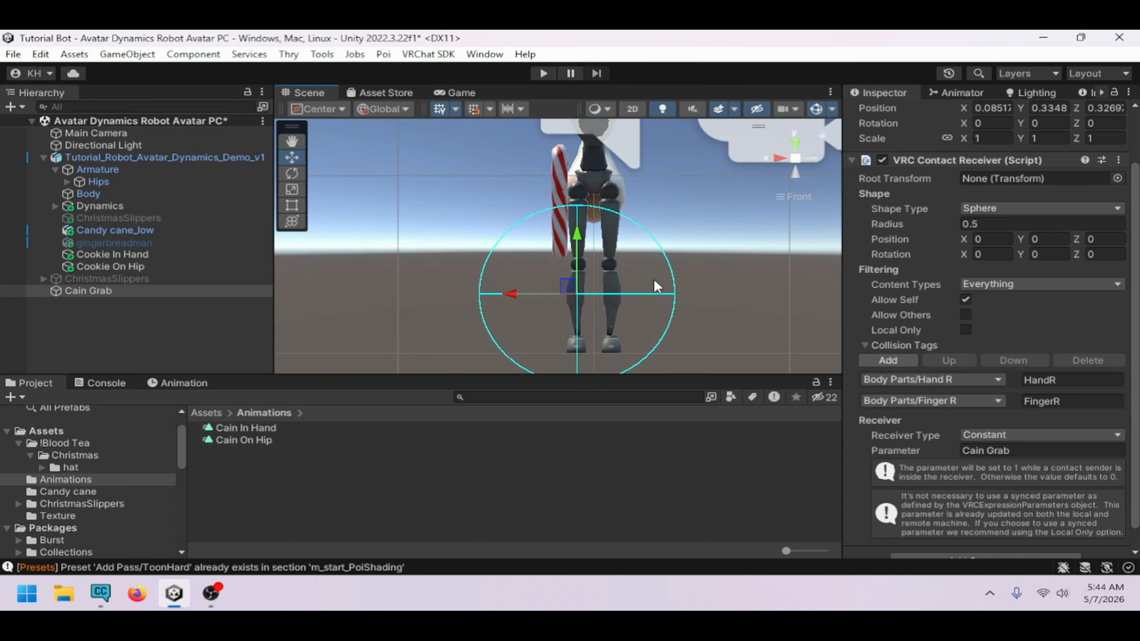
pyautogui.moveTo(578, 293); pyautogui.dragTo(534, 188)
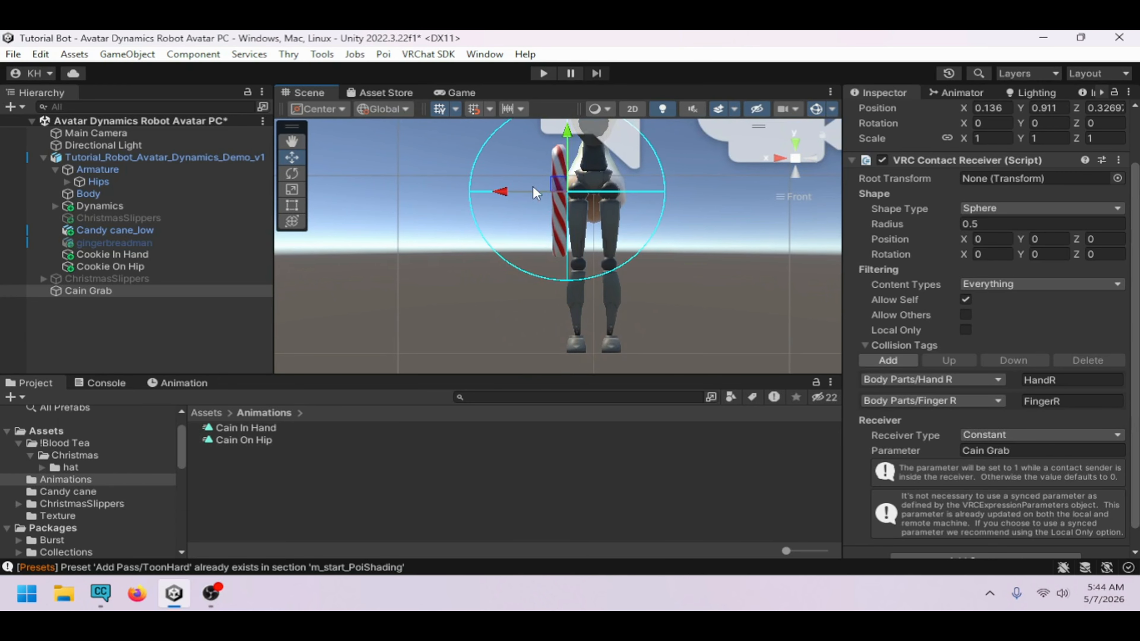
pyautogui.click(296, 187)
pyautogui.moveTo(562, 175); pyautogui.dragTo(557, 222, button='middle')
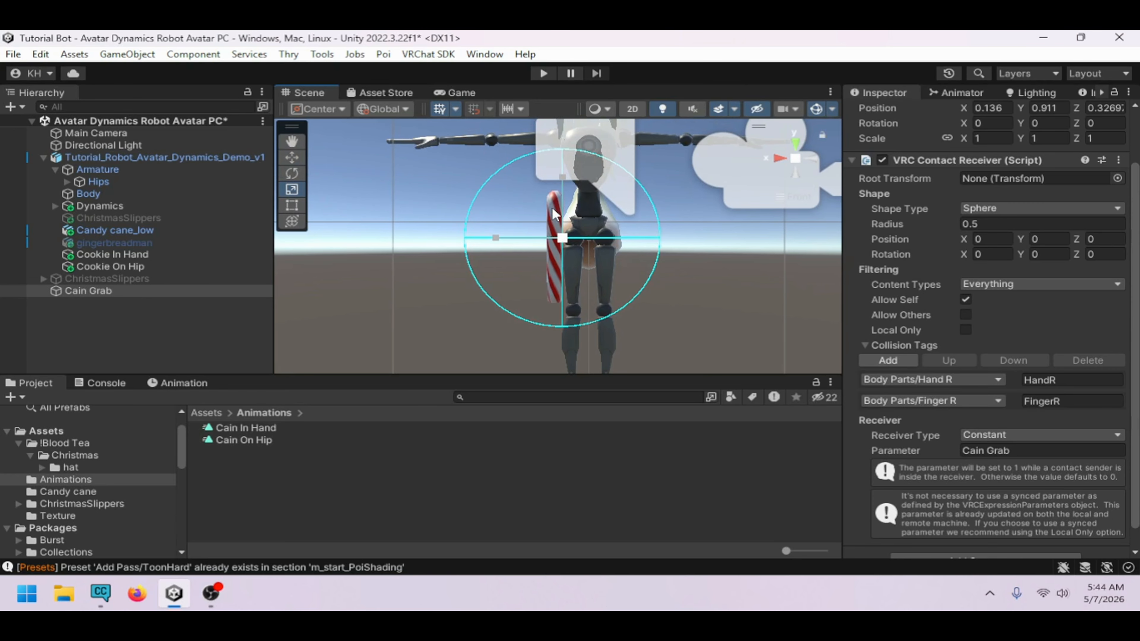
pyautogui.moveTo(561, 180); pyautogui.dragTo(501, 235)
pyautogui.click(291, 158)
pyautogui.keyDown('alt'); pyautogui.moveTo(601, 261); pyautogui.dragTo(555, 234); pyautogui.keyUp('alt')
pyautogui.keyDown('alt'); pyautogui.moveTo(572, 234); pyautogui.dragTo(597, 220); pyautogui.keyUp('alt')
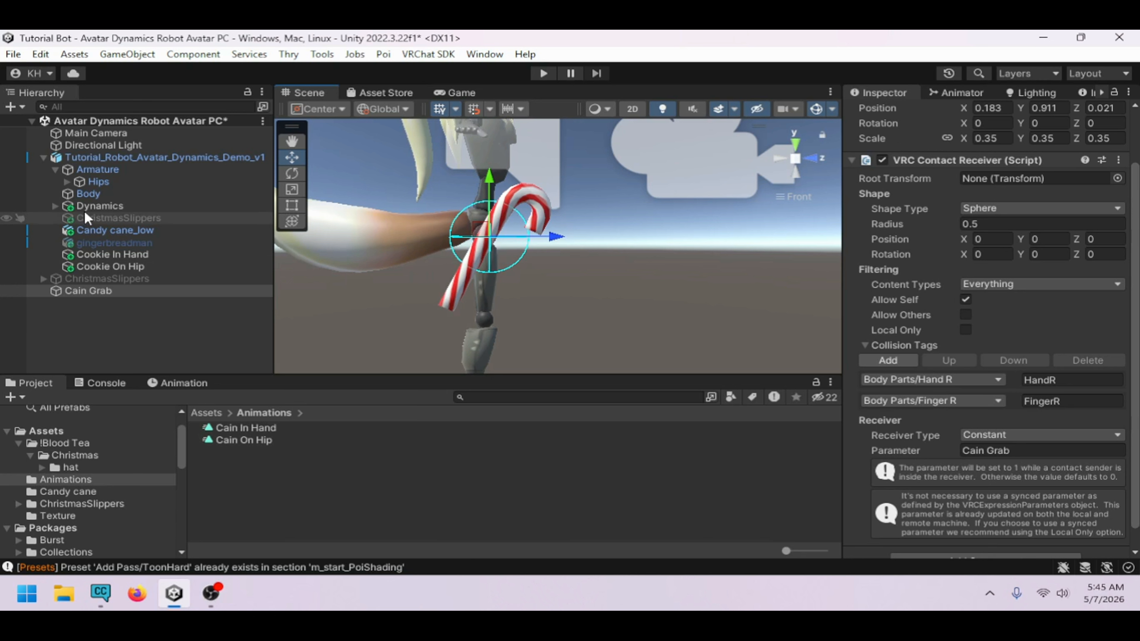
# Parent Cain Grab under the Hips bone and collapse the avatar hierarchy
pyautogui.moveTo(98, 290); pyautogui.dragTo(95, 182)
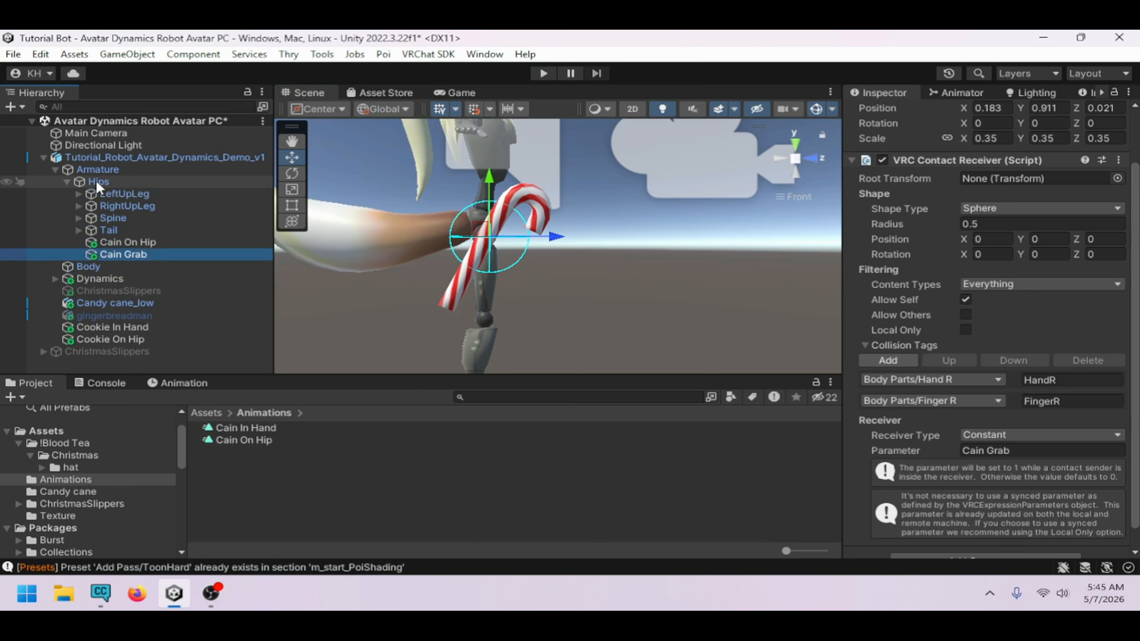
pyautogui.click(68, 182)
pyautogui.click(55, 170)
pyautogui.click(44, 157)
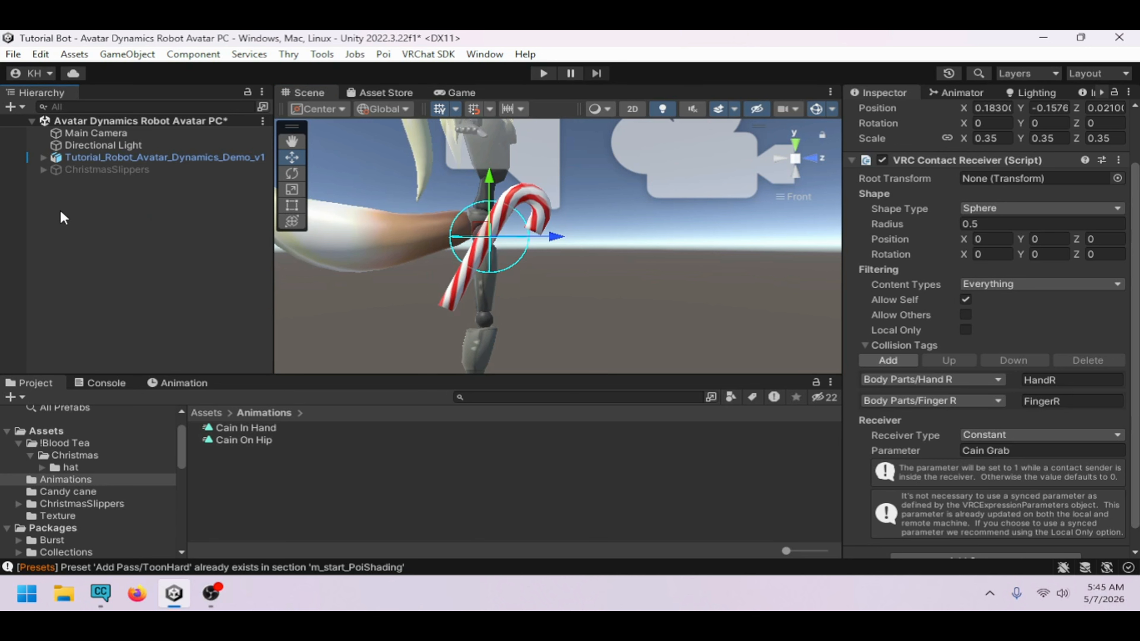
# Add two new layers to the avatar's animator controller
pyautogui.click(79, 218)
pyautogui.keyDown('alt'); pyautogui.moveTo(602, 270); pyautogui.dragTo(216, 284); pyautogui.keyUp('alt')
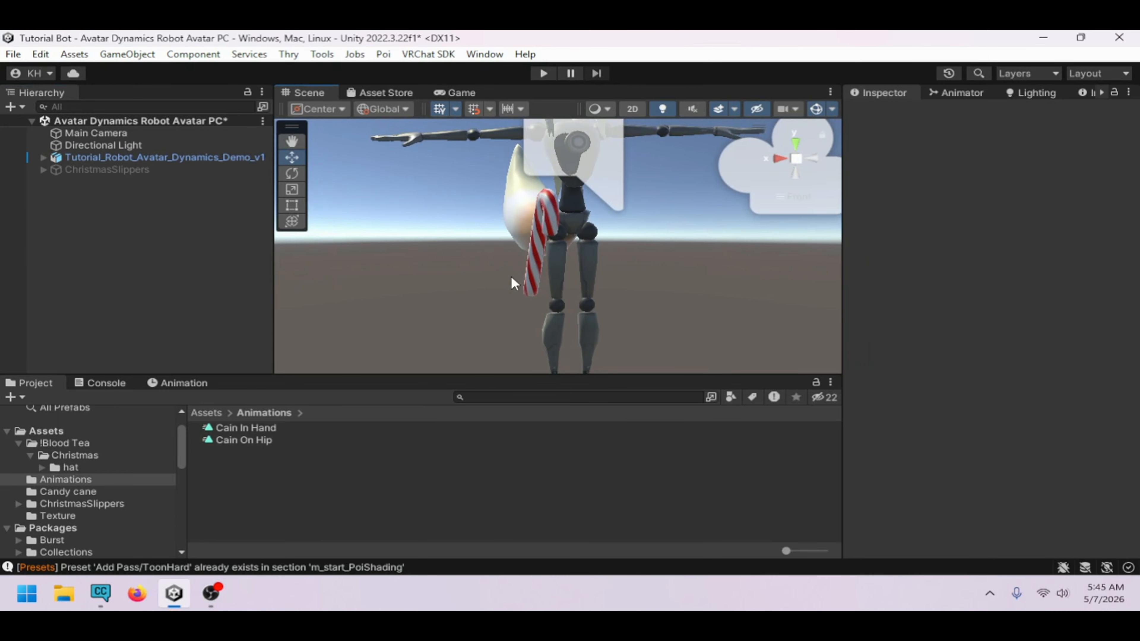
pyautogui.scroll(-5, 434, 286)
pyautogui.scroll(-2, 433, 285)
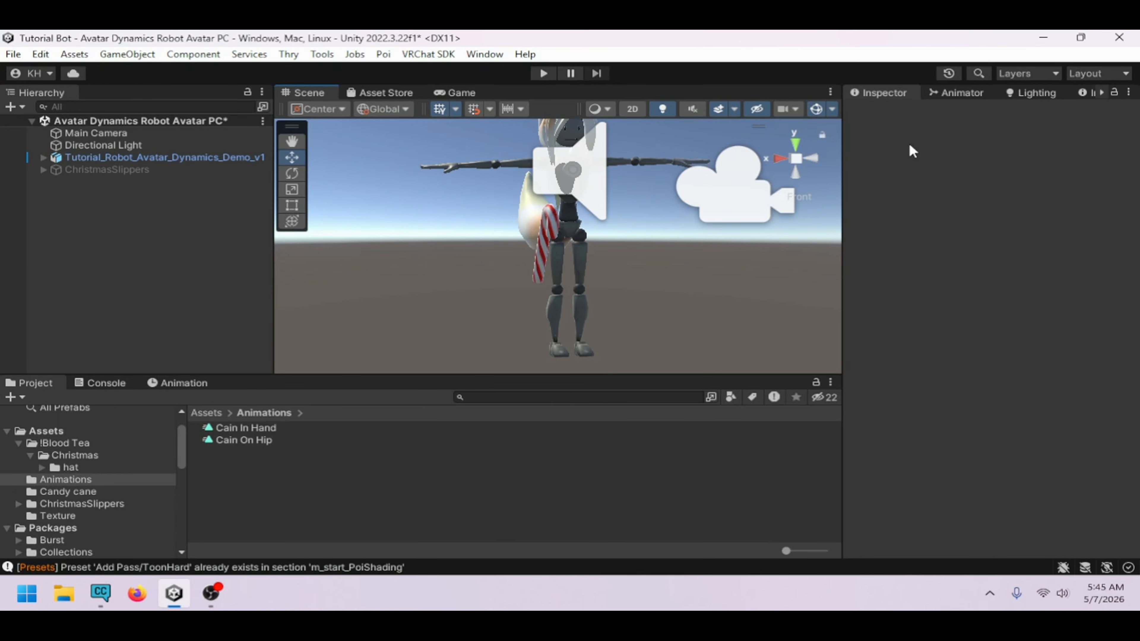
pyautogui.click(957, 94)
pyautogui.click(171, 158)
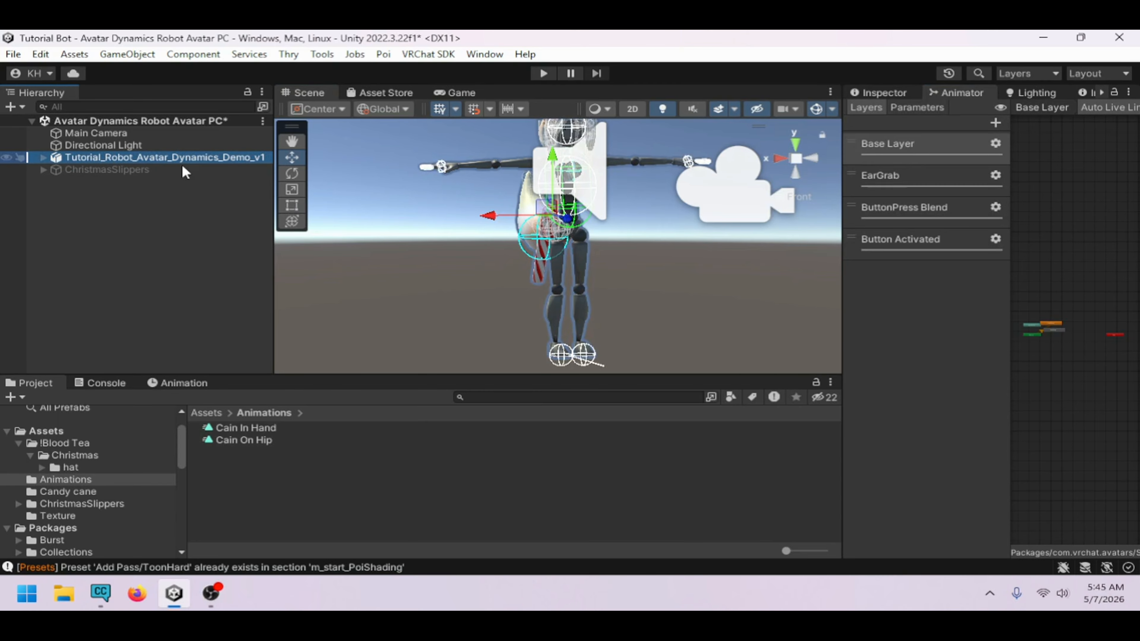
pyautogui.click(995, 123)
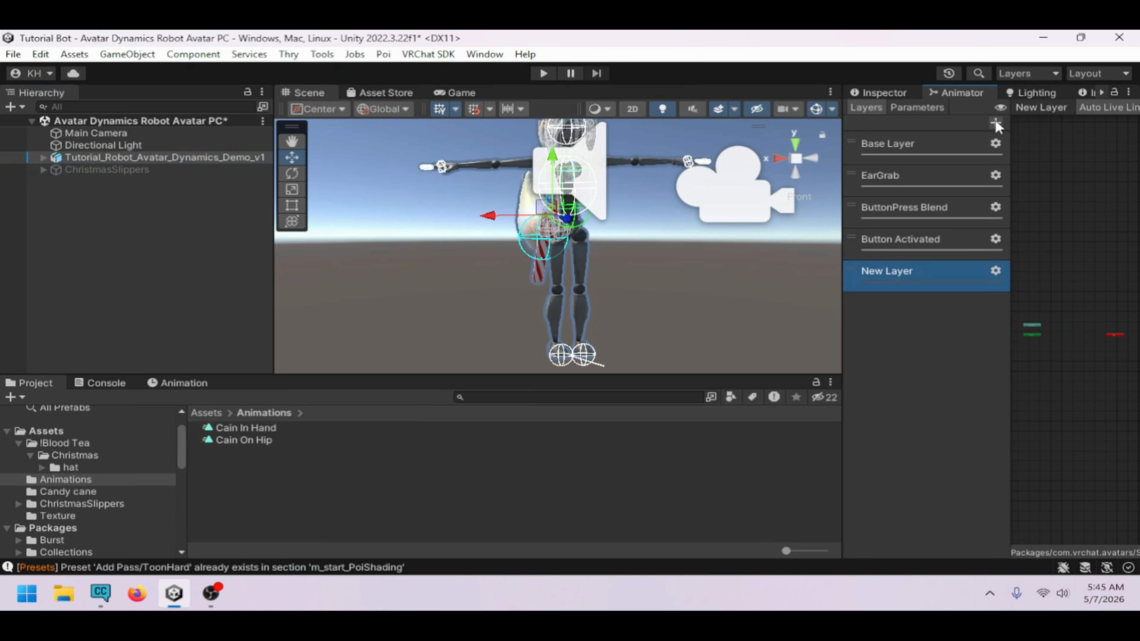
pyautogui.click(996, 122)
# Rename the first new animator layer to Candy Cain
pyautogui.click(921, 272)
pyautogui.click(921, 272)
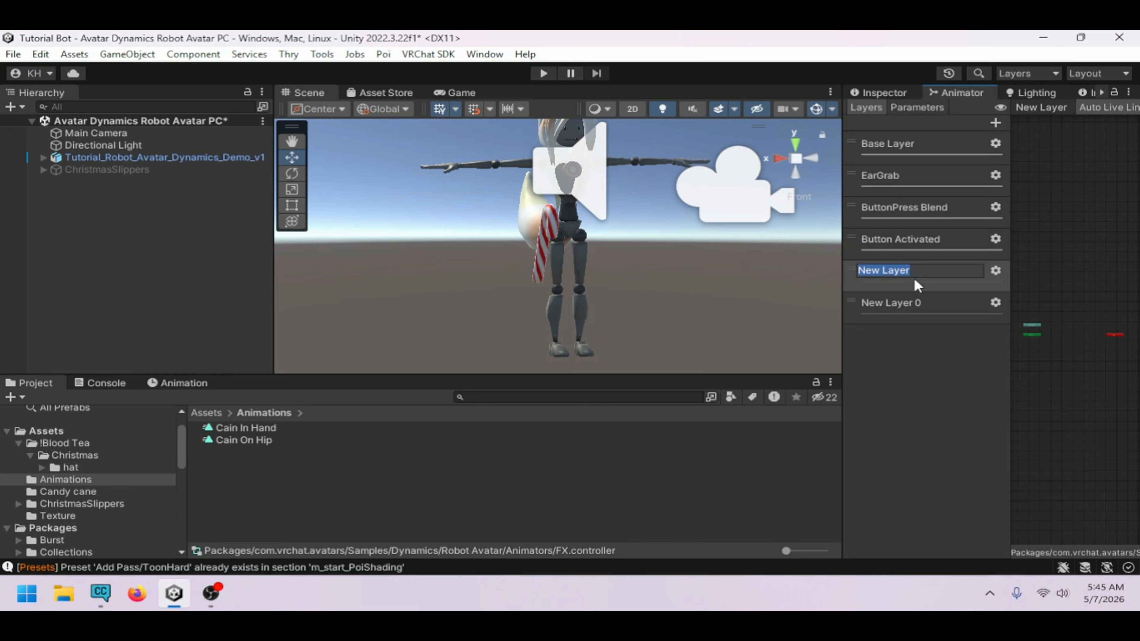
pyautogui.write('Candy Cain')
pyautogui.press('Return')
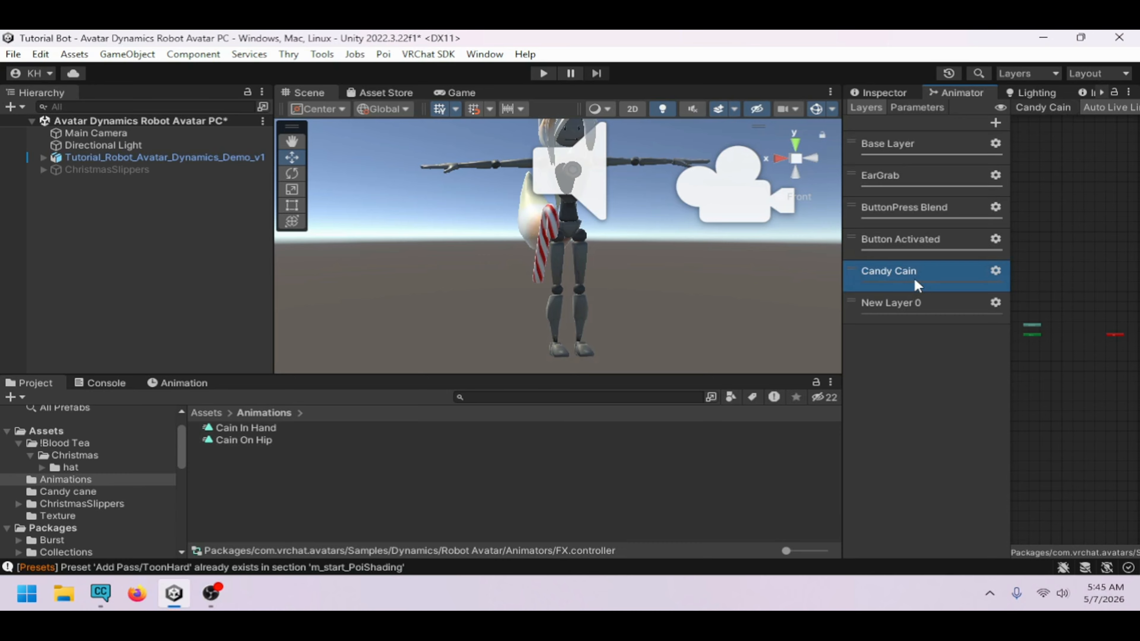
# Rename the second new animator layer to Candy Cain Grab
pyautogui.click(998, 272)
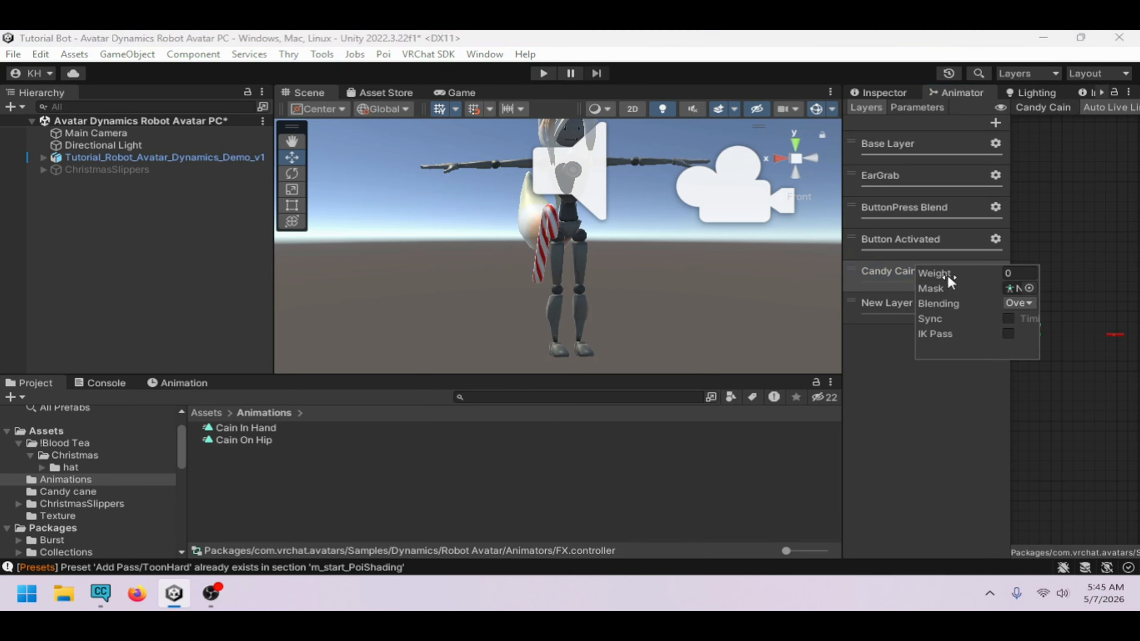
pyautogui.click(882, 370)
pyautogui.moveTo(843, 351); pyautogui.dragTo(737, 351)
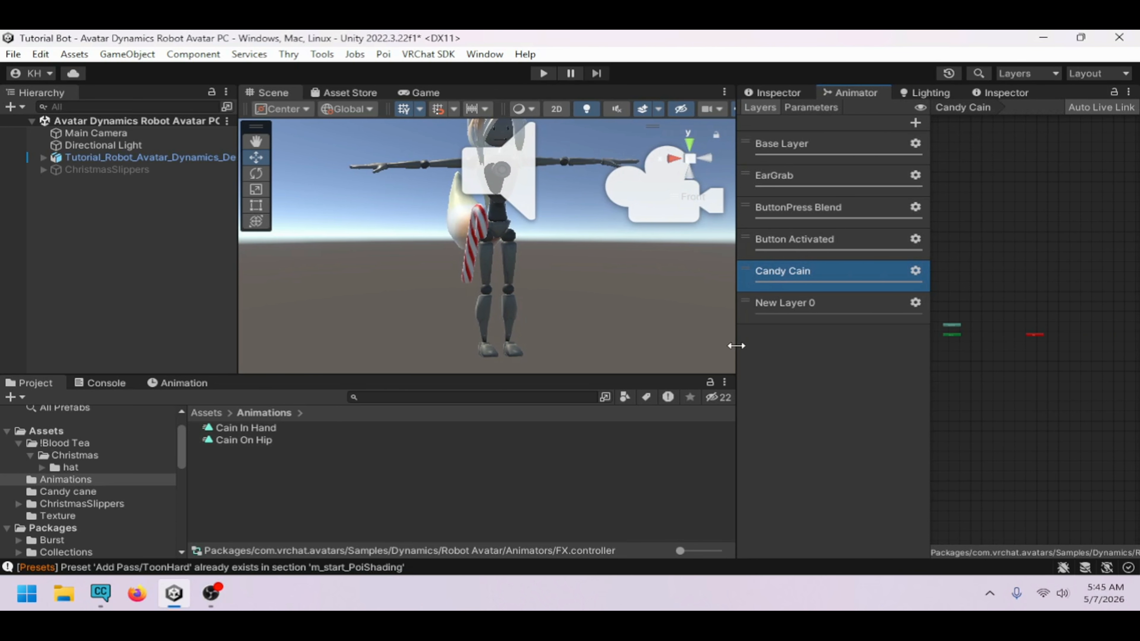
pyautogui.click(819, 307)
pyautogui.click(821, 308)
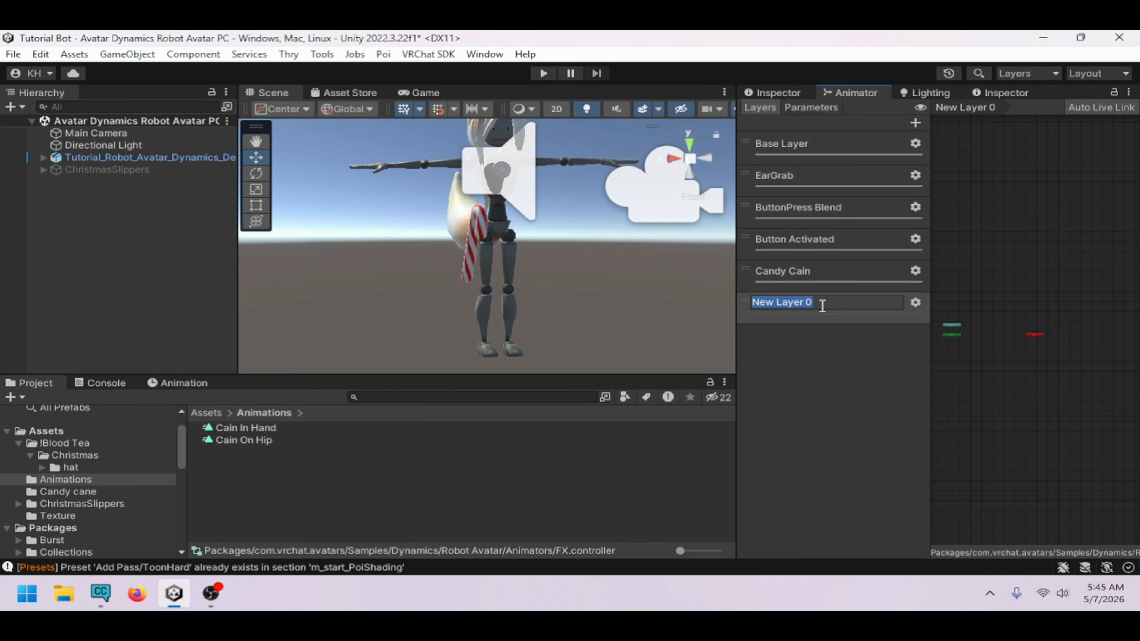
pyautogui.write('Candy Cain Grab')
pyautogui.press('Return')
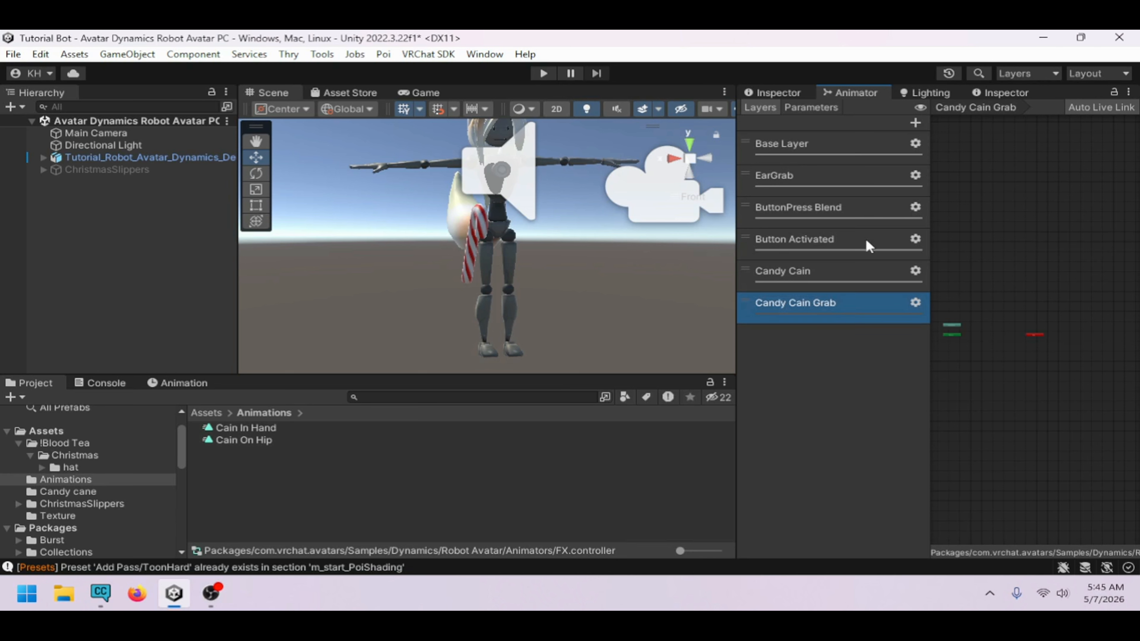
# Raise the Candy Cain Grab layer's weight in its layer settings
pyautogui.click(916, 303)
pyautogui.moveTo(1007, 305); pyautogui.dragTo(1073, 305)
pyautogui.click(853, 313)
pyautogui.click(835, 269)
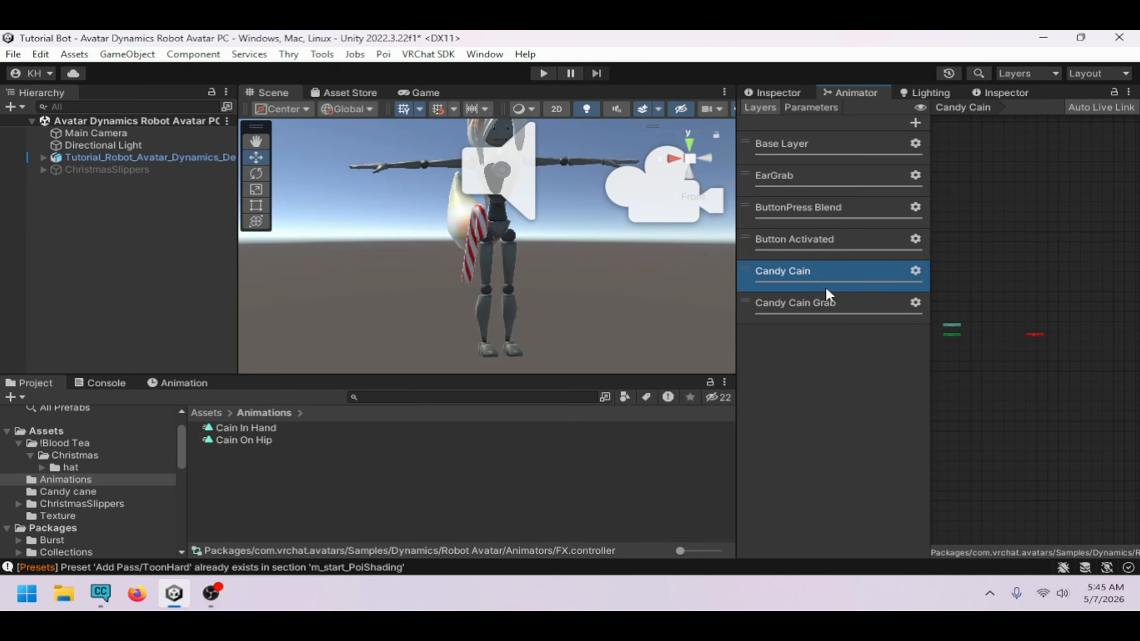
pyautogui.click(882, 310)
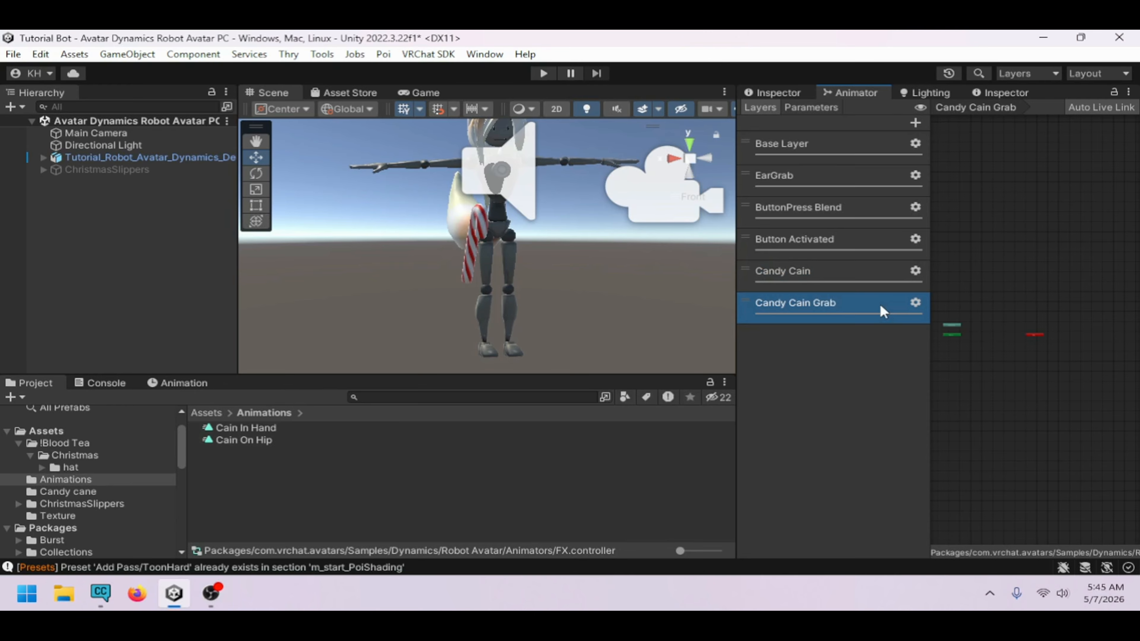
pyautogui.click(846, 272)
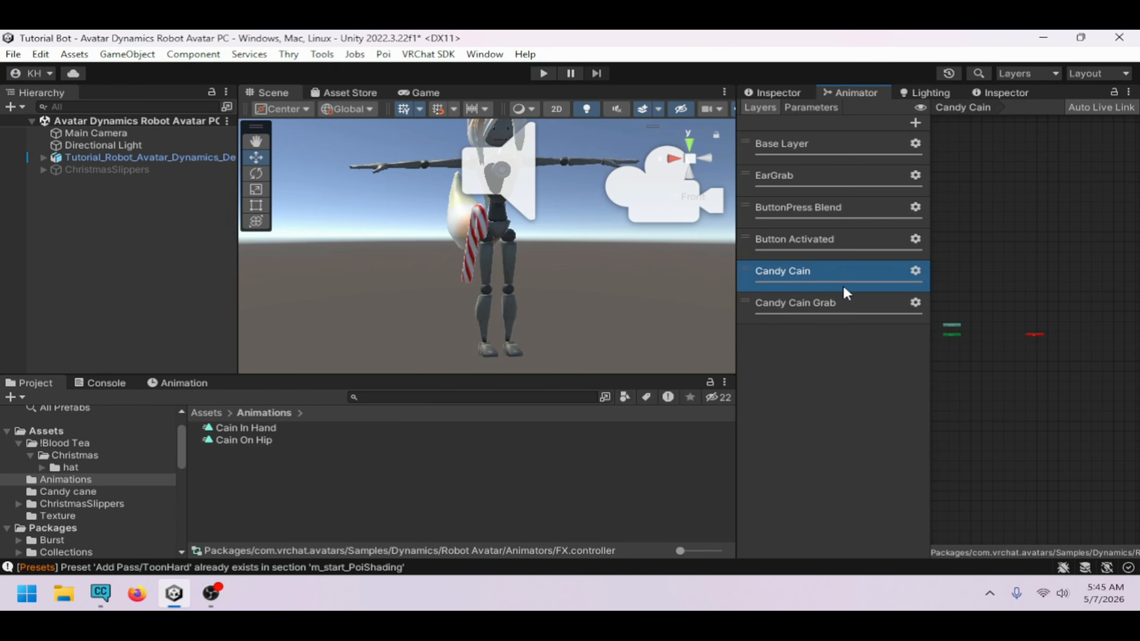
pyautogui.click(836, 302)
# Add a Bool parameter named Cain In Hand to the animator controller
pyautogui.click(801, 104)
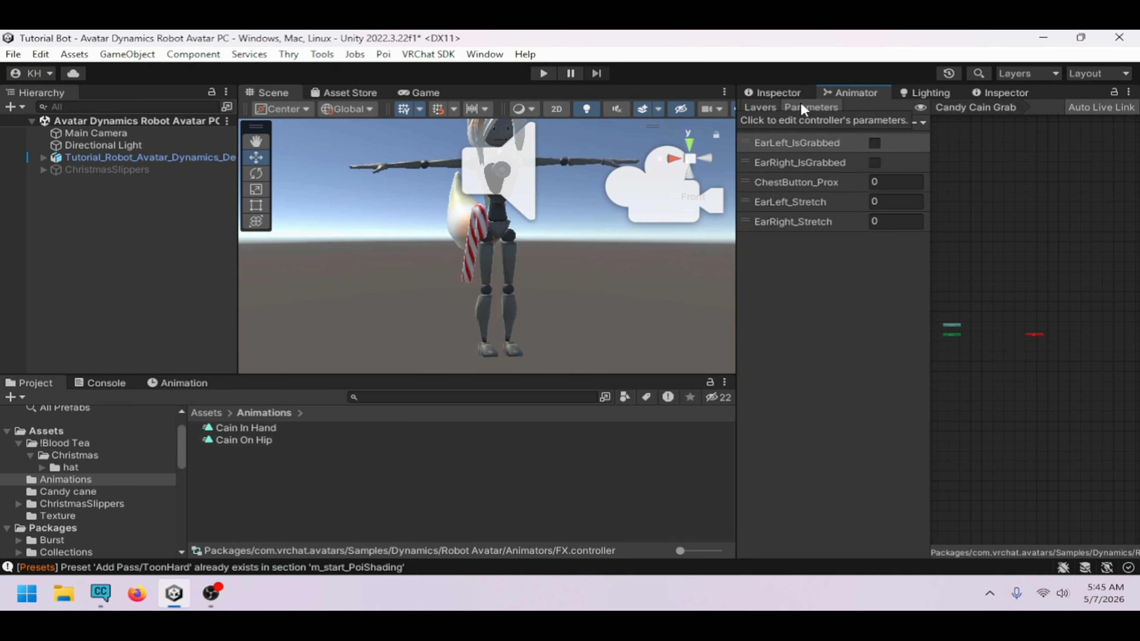
pyautogui.click(913, 122)
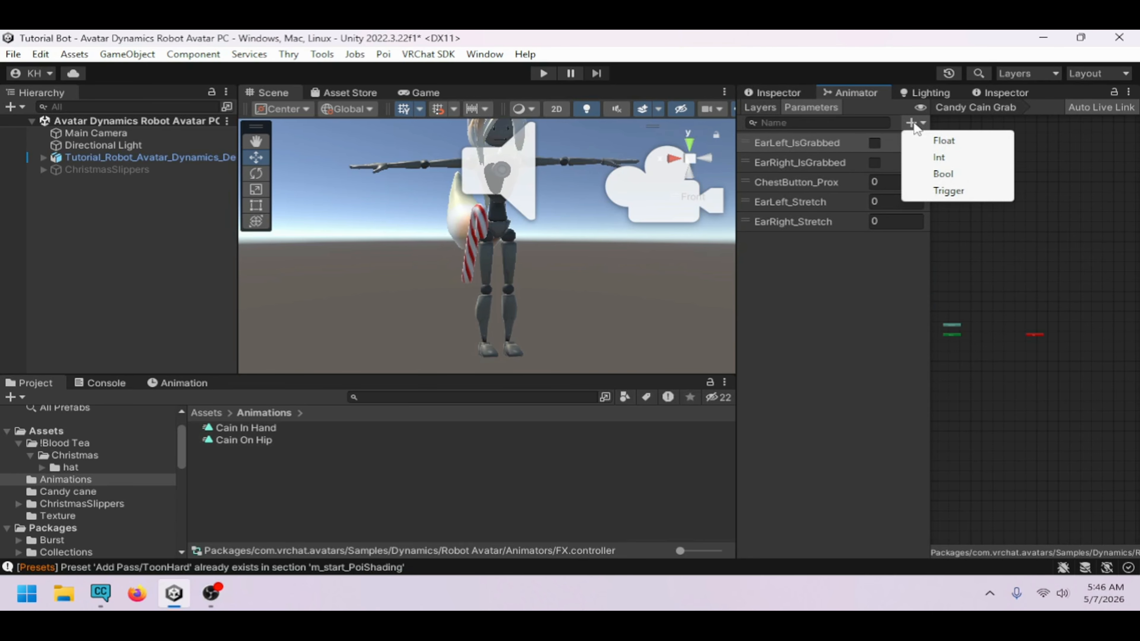
pyautogui.click(947, 174)
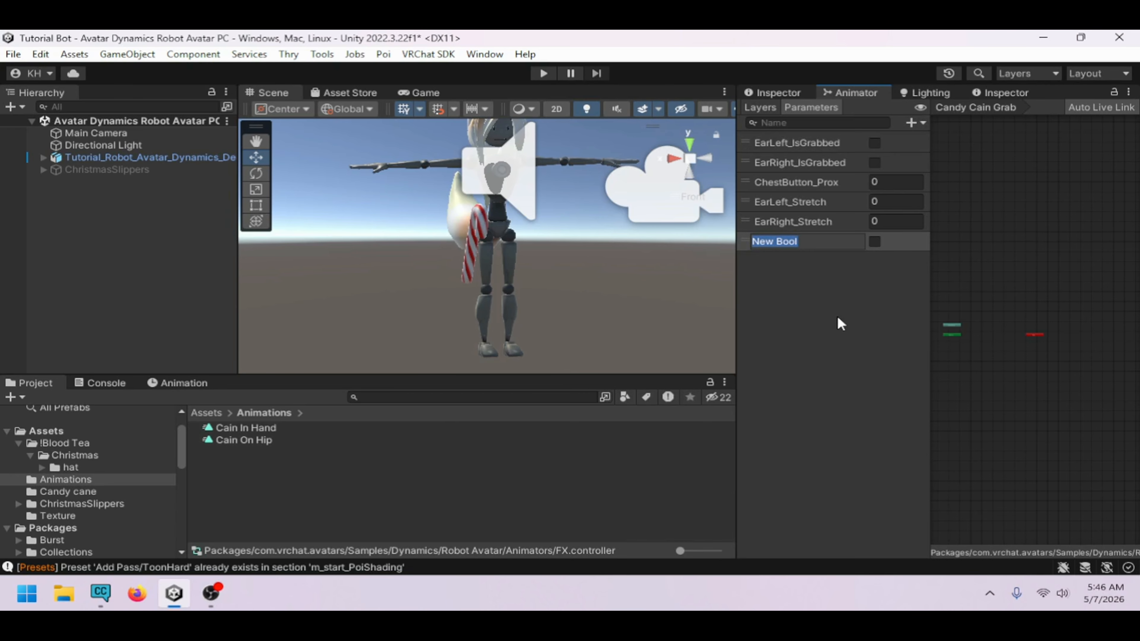
pyautogui.write('Cain In Hand')
pyautogui.press('Return')
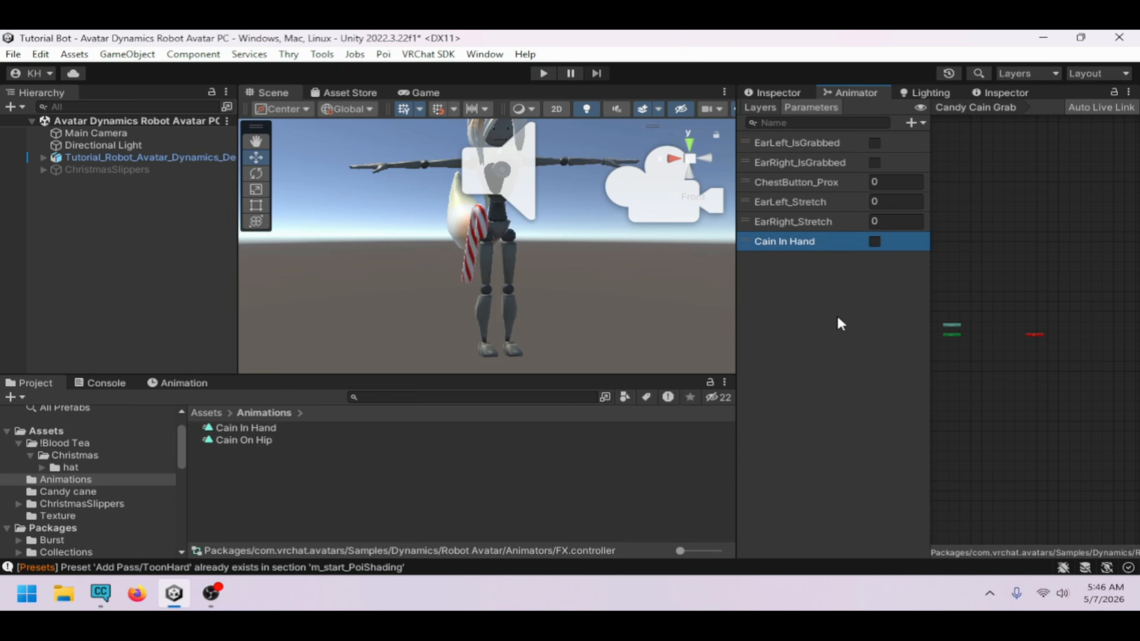
# Copy the parameter name from the contact receiver on Cain Grab under the Hips bone
pyautogui.click(912, 121)
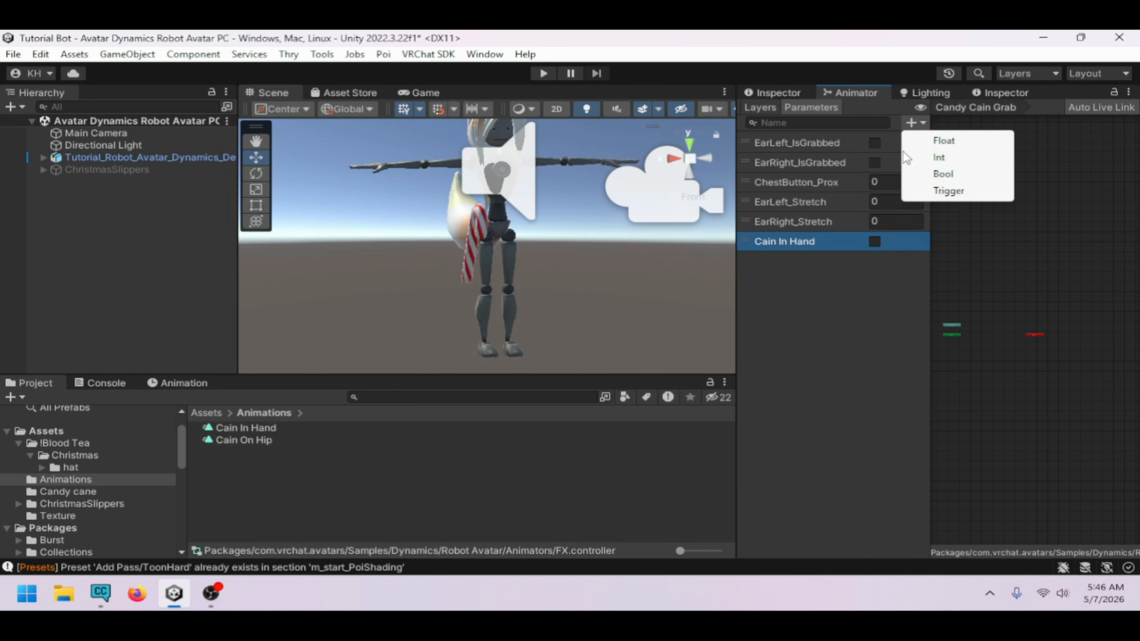
pyautogui.click(864, 296)
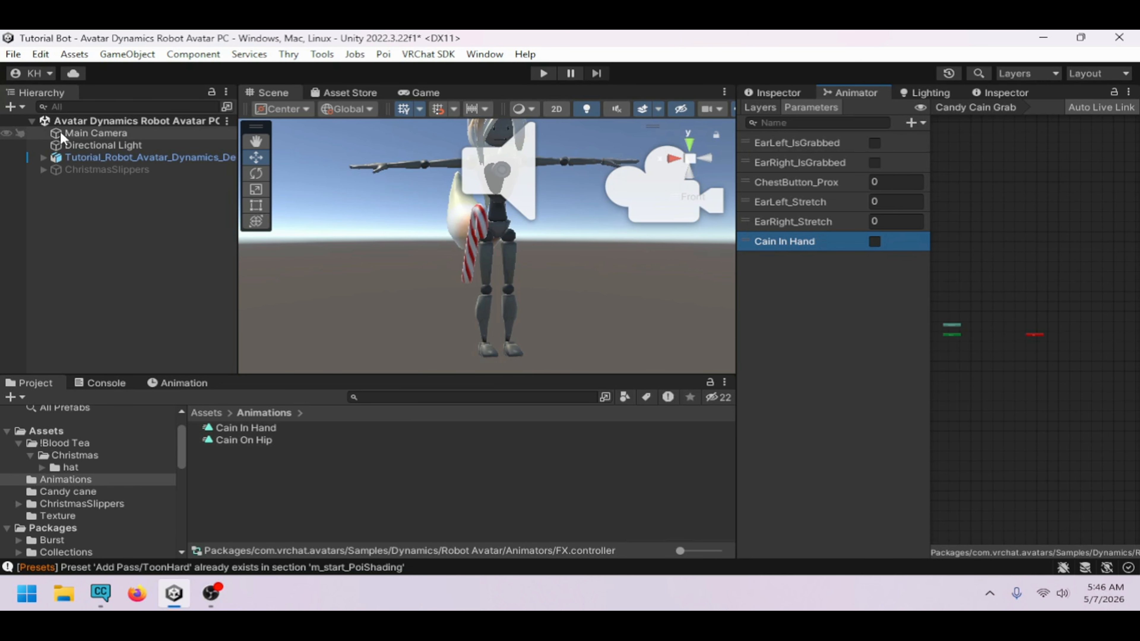
pyautogui.click(43, 158)
pyautogui.click(55, 170)
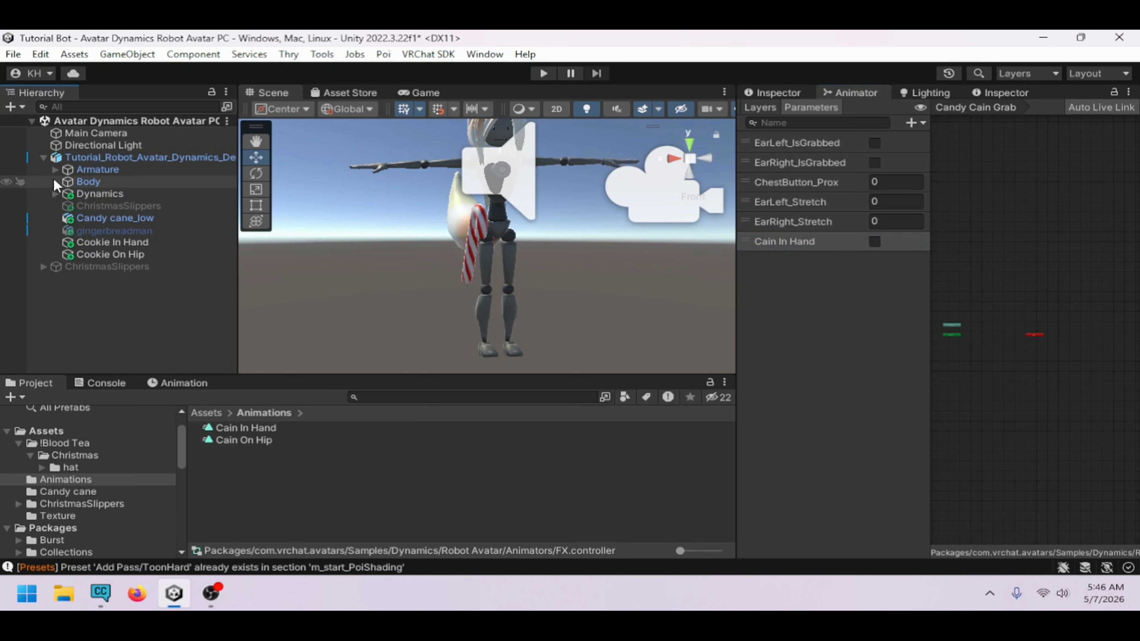
pyautogui.click(66, 181)
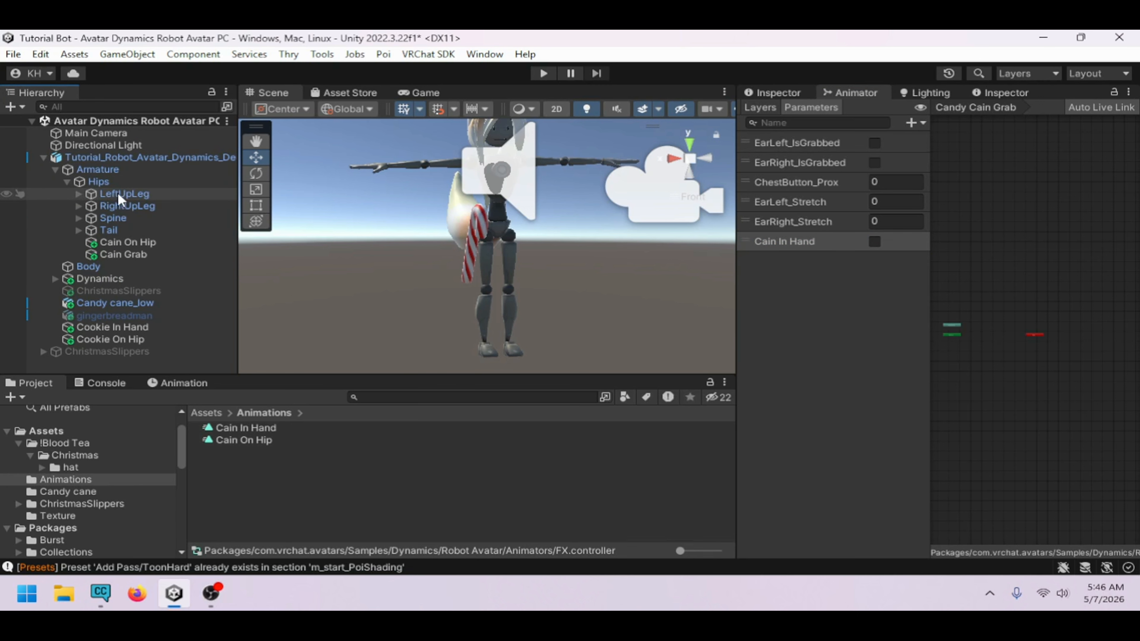
pyautogui.click(132, 254)
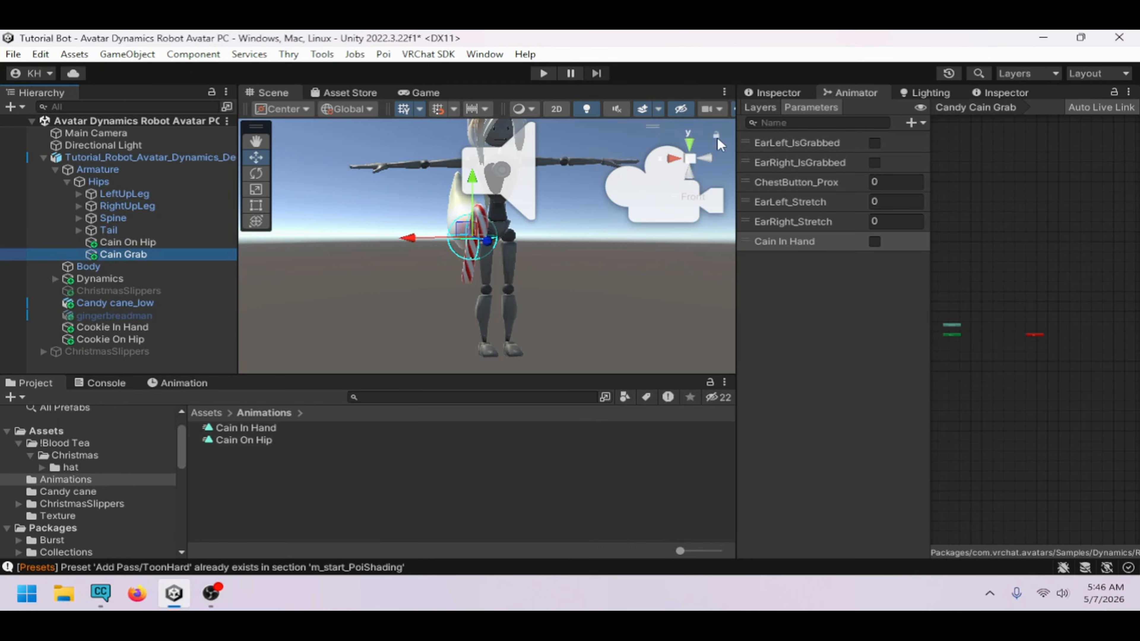
pyautogui.click(772, 92)
pyautogui.scroll(-3, 987, 433)
pyautogui.click(985, 435)
pyautogui.hotkey('ctrl', 'c')
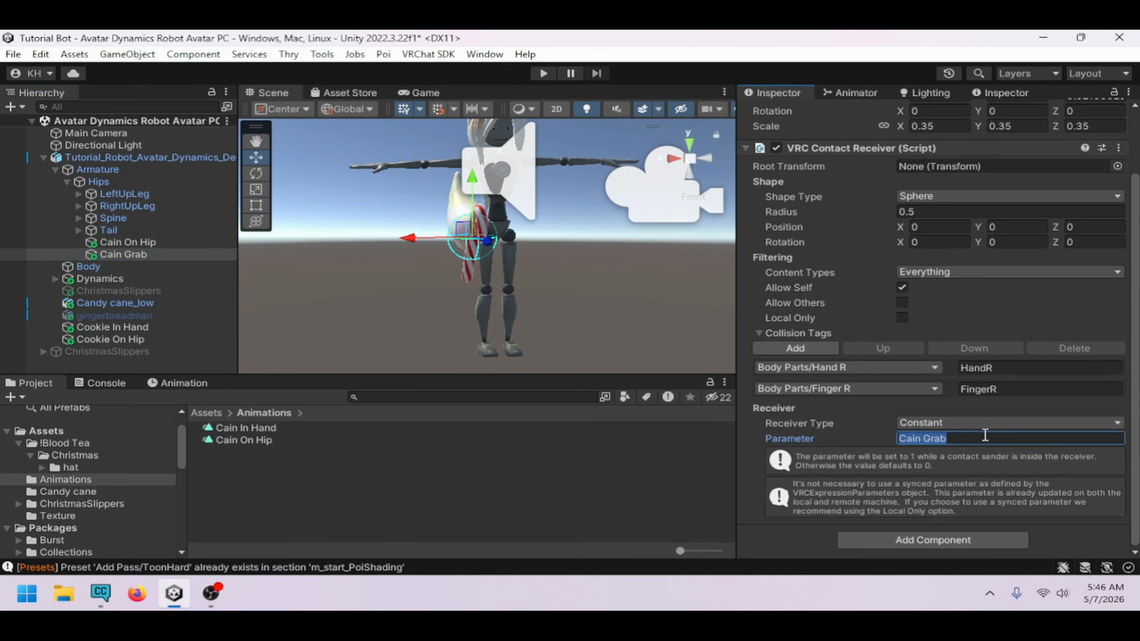
# Add a Bool parameter to the animator controller by pasting the copied name Cain Grab
pyautogui.click(135, 157)
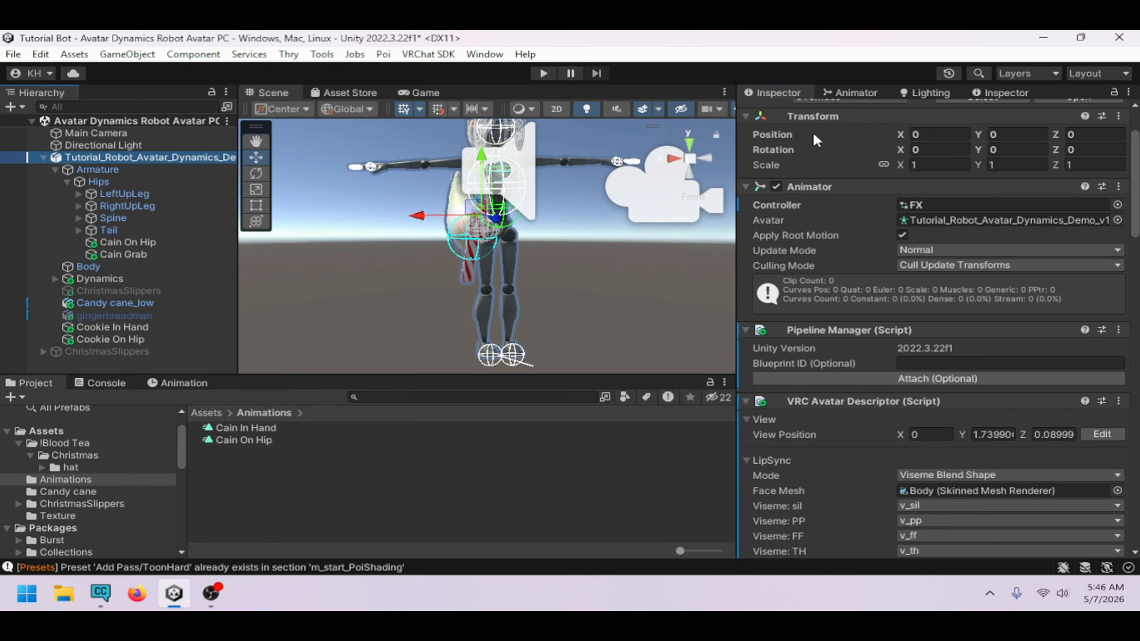
pyautogui.click(844, 92)
pyautogui.click(911, 123)
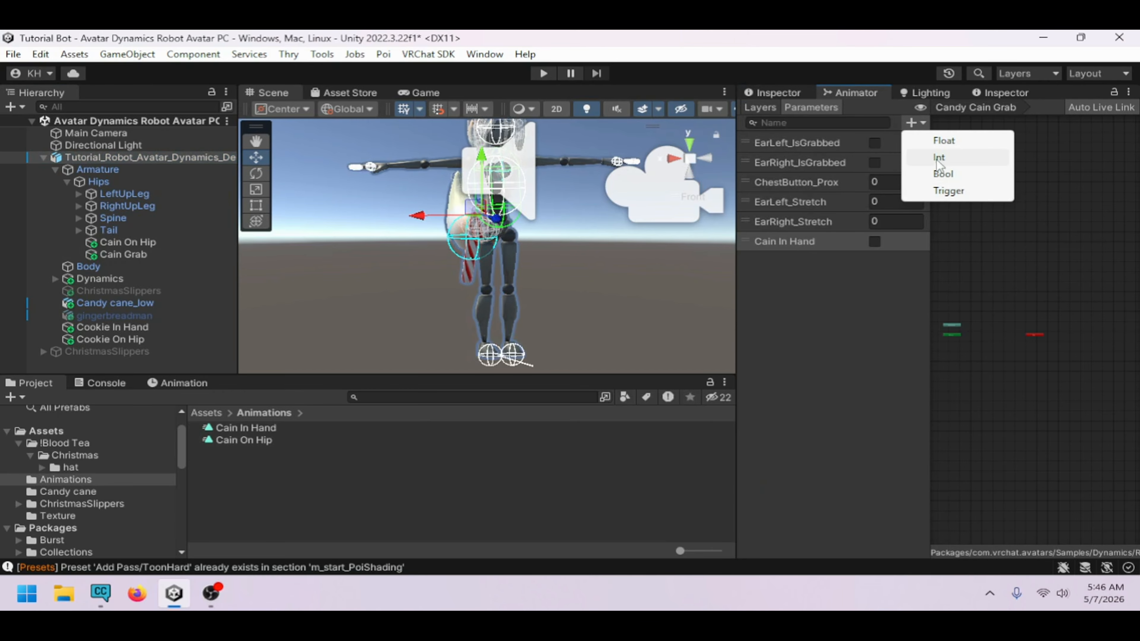
pyautogui.click(942, 171)
pyautogui.hotkey('ctrl', 'v')
pyautogui.press('Return')
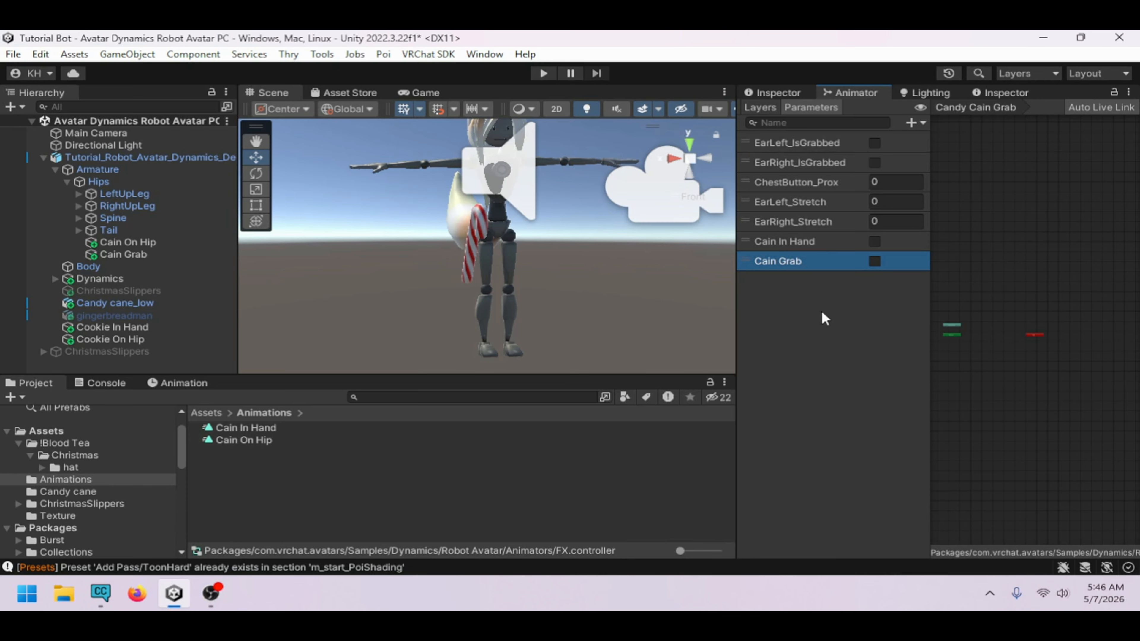
# Add the Cain On Hip and Cain In Hand clips as states in the Candy Cain layer
pyautogui.click(759, 108)
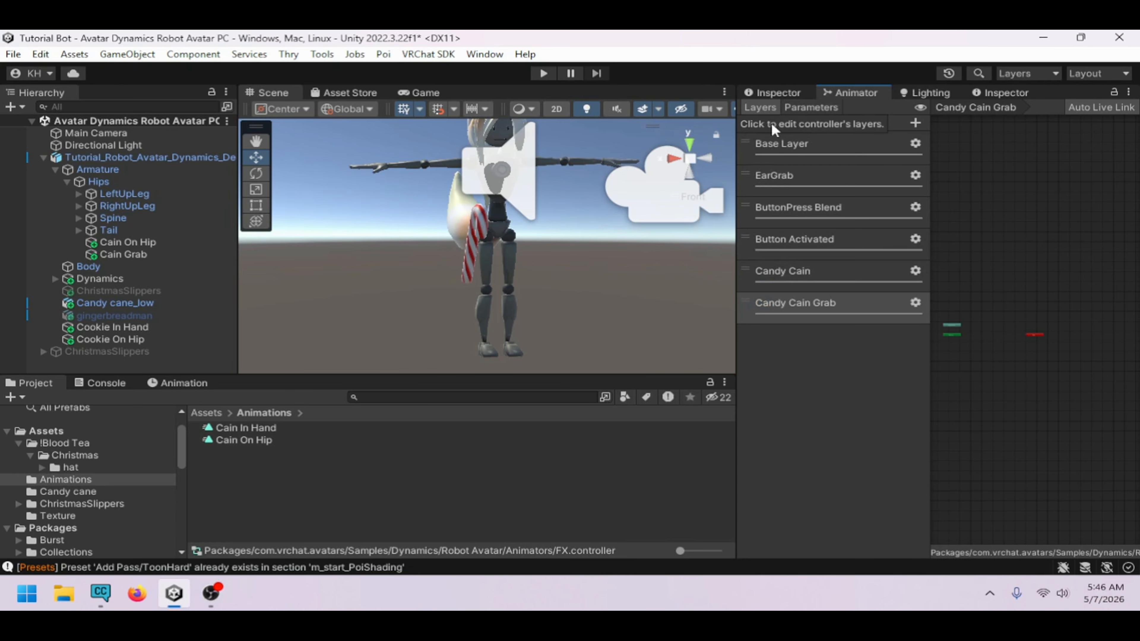
pyautogui.click(798, 275)
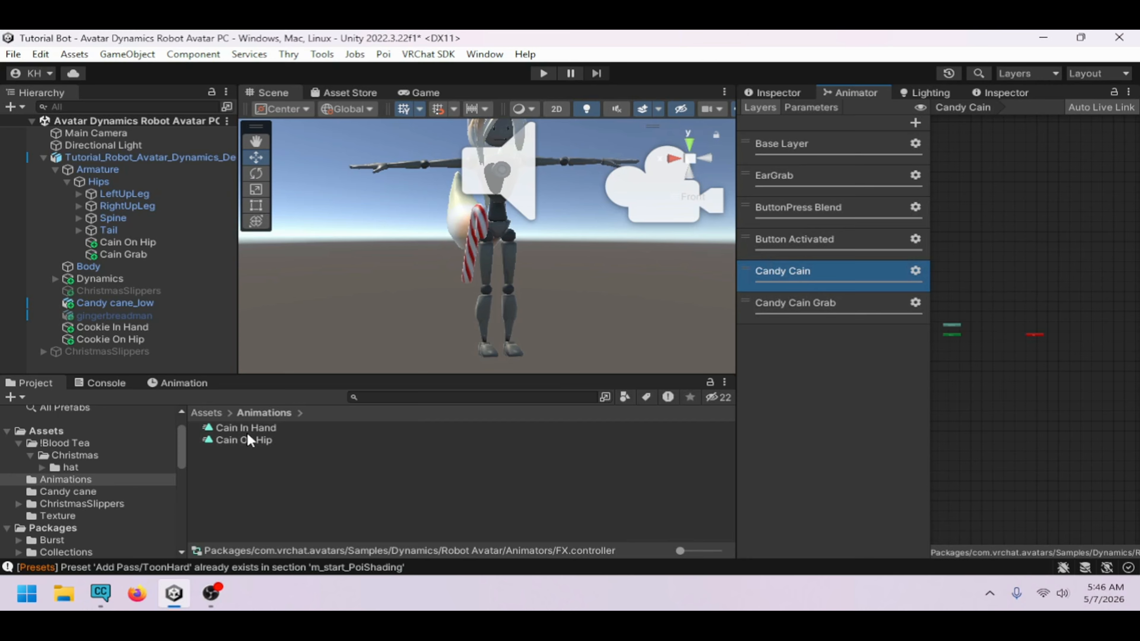
pyautogui.moveTo(256, 442); pyautogui.dragTo(985, 320)
pyautogui.moveTo(293, 428); pyautogui.dragTo(992, 359)
pyautogui.click(989, 317)
pyautogui.moveTo(989, 317); pyautogui.dragTo(984, 326)
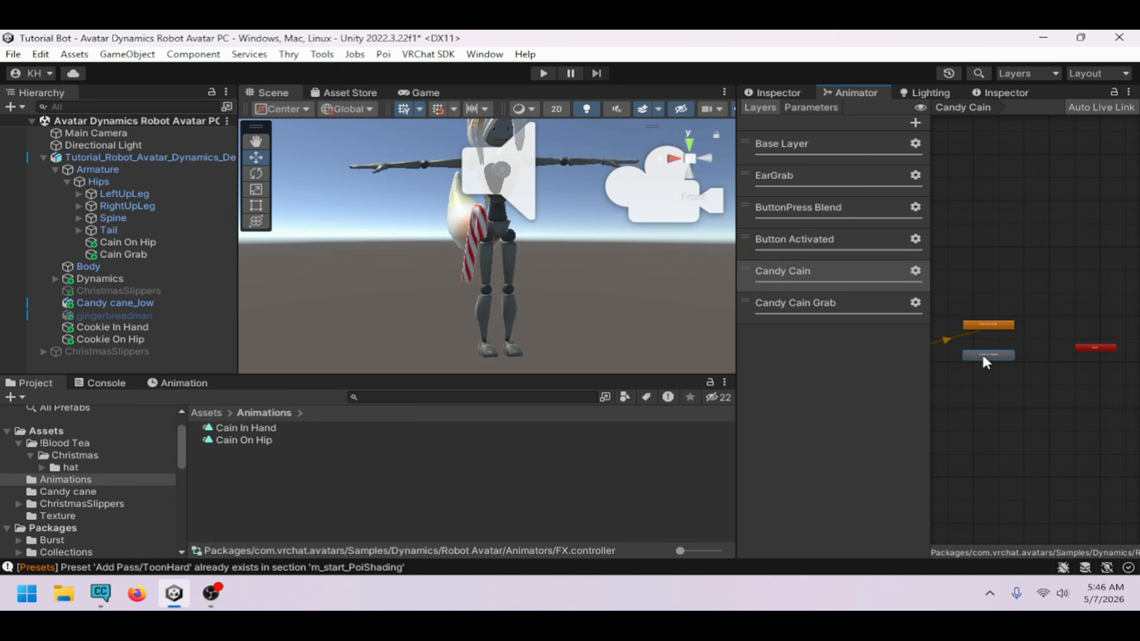
# Create transitions from Cain On Hip to Cain In Hand and back again
pyautogui.rightClick(989, 327)
pyautogui.click(990, 342)
pyautogui.click(985, 359)
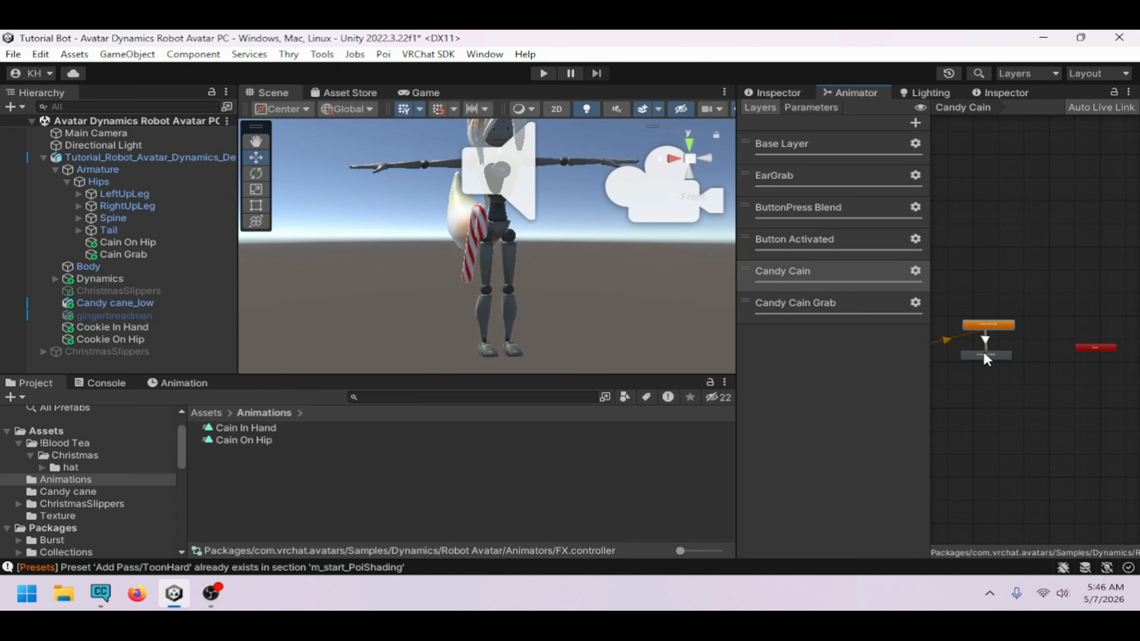
pyautogui.rightClick(988, 353)
pyautogui.click(965, 364)
# Set the Cain On Hip to Cain In Hand transition to no exit time, 0.01 s duration, condition Cain In Hand
pyautogui.click(989, 327)
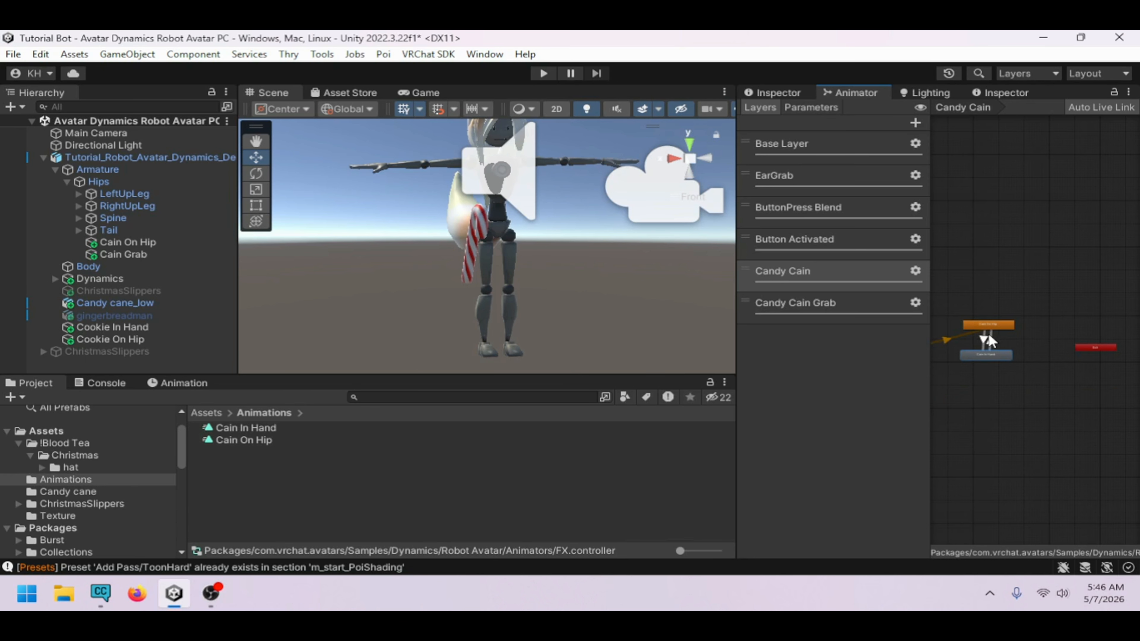
pyautogui.click(804, 95)
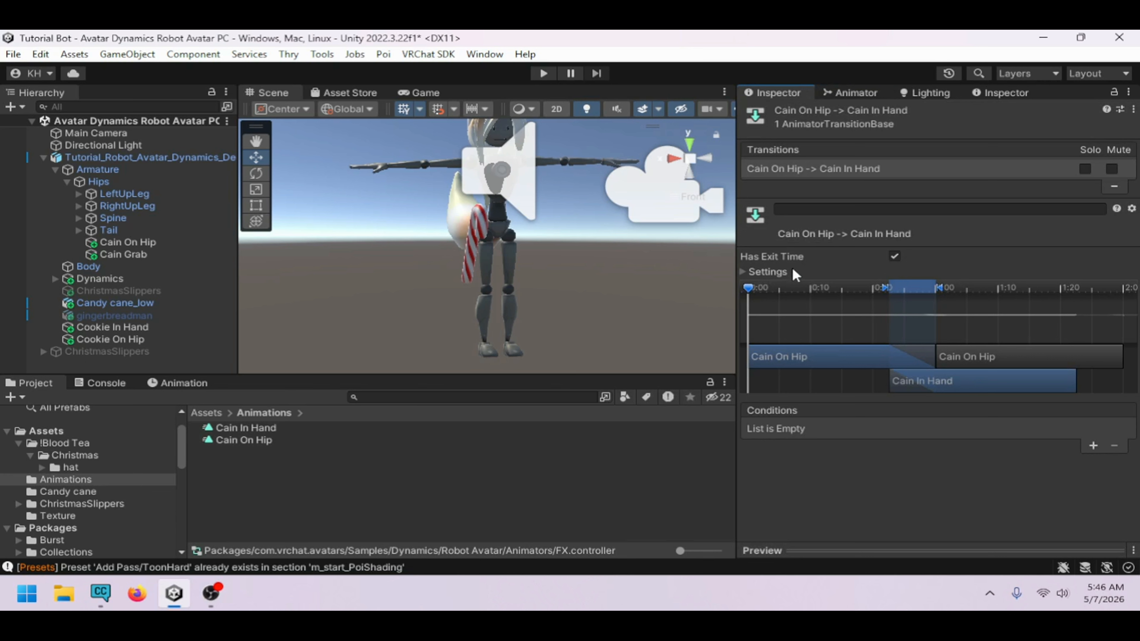
pyautogui.click(890, 256)
pyautogui.doubleClick(927, 316)
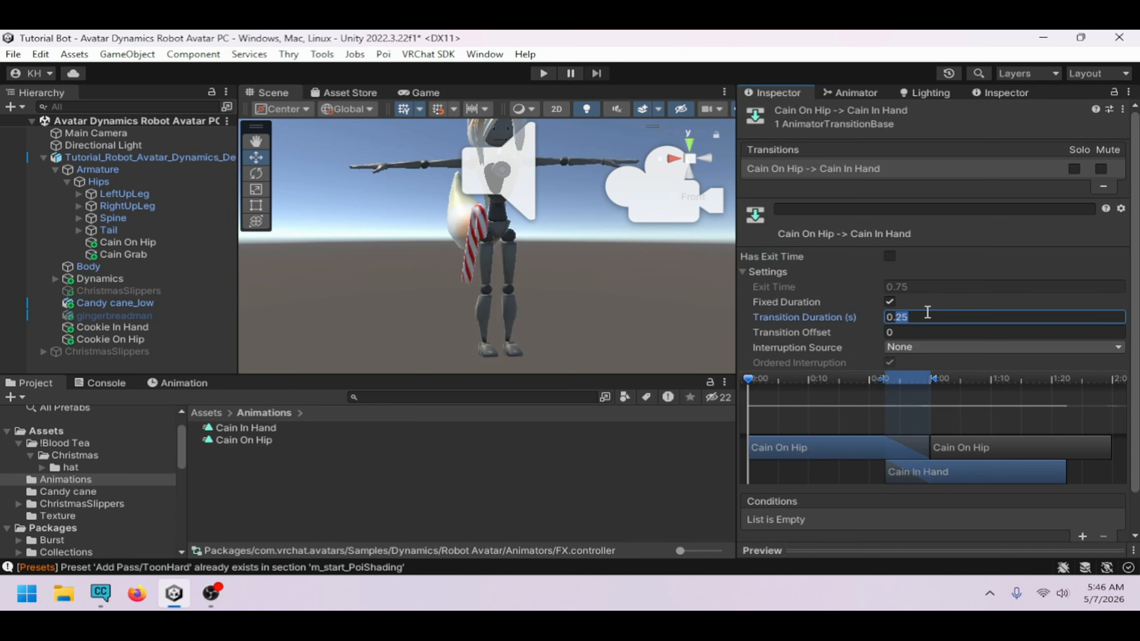
pyautogui.write('01')
pyautogui.scroll(-2, 927, 312)
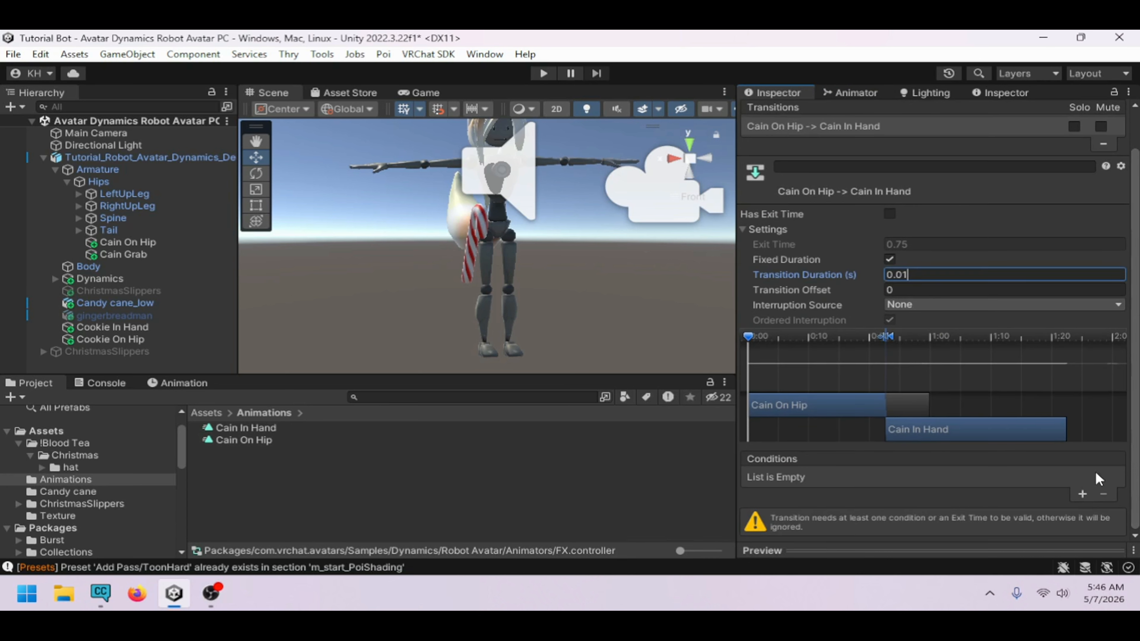
pyautogui.click(1082, 492)
pyautogui.click(867, 504)
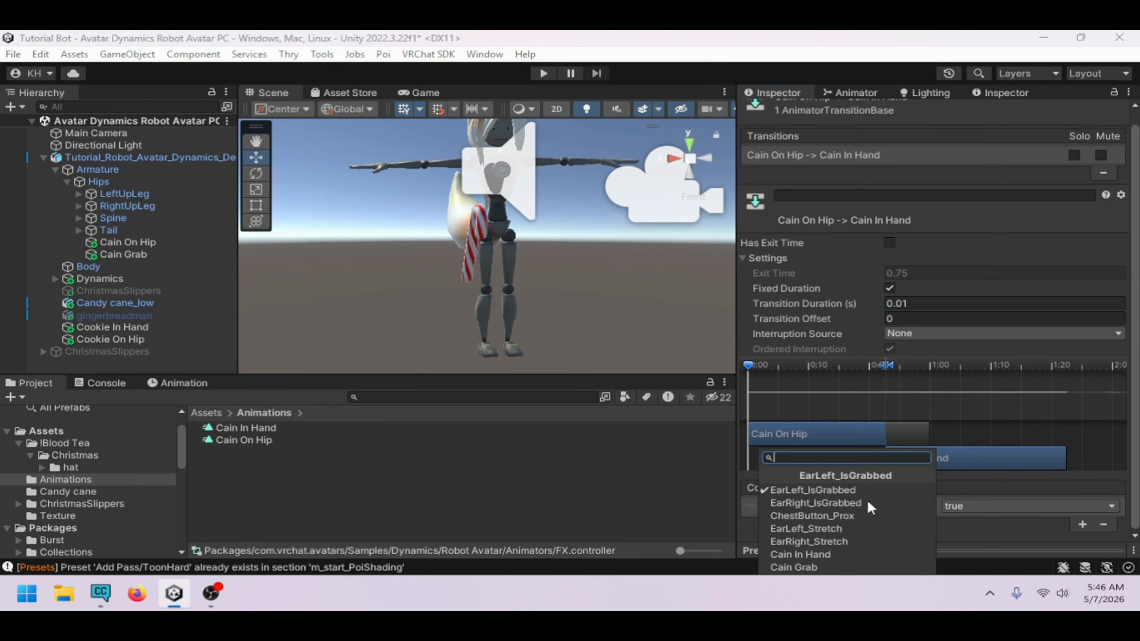
pyautogui.click(844, 549)
# Set the Cain In Hand to Cain On Hip transition to no exit time, 0.01 s duration, condition Cain In Hand false
pyautogui.click(862, 93)
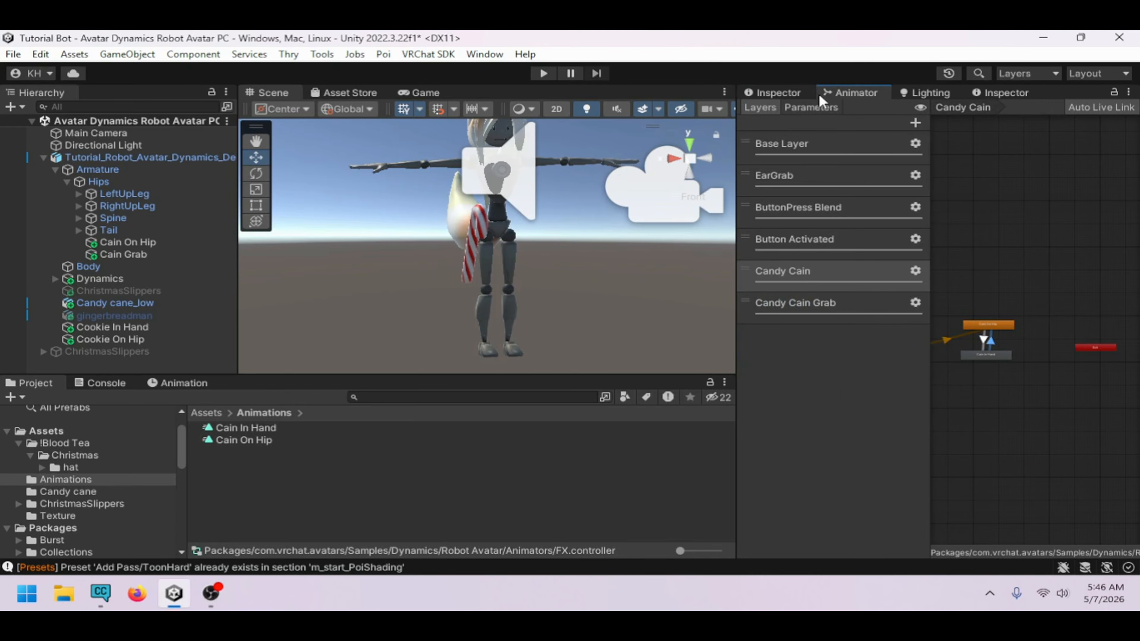
pyautogui.click(805, 93)
pyautogui.click(889, 246)
pyautogui.click(921, 305)
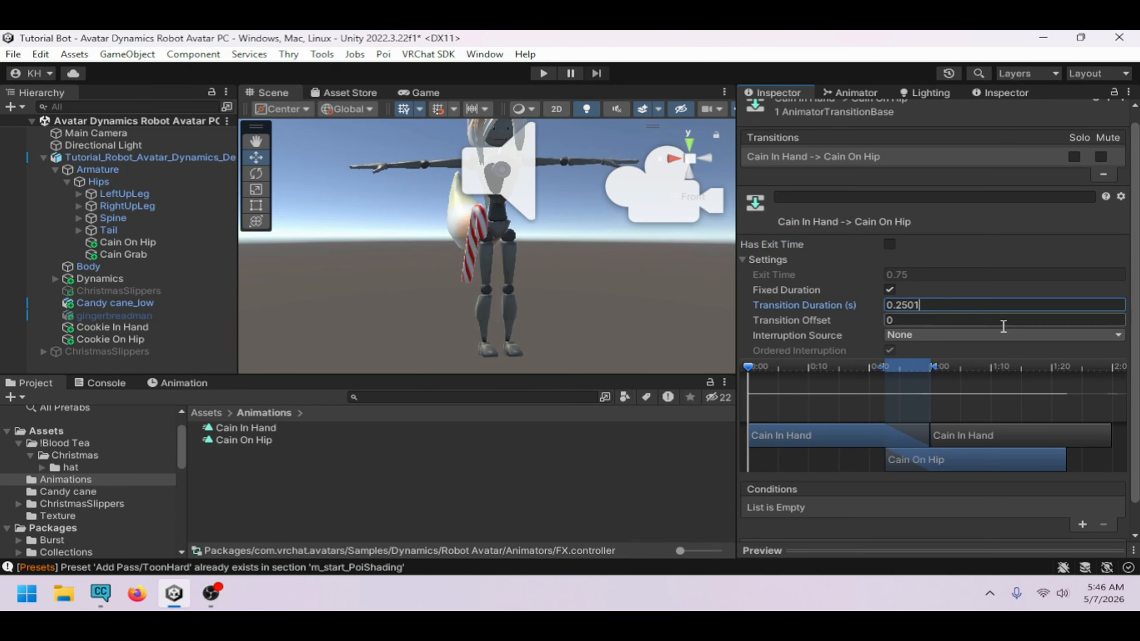
pyautogui.doubleClick(955, 308)
pyautogui.write('01')
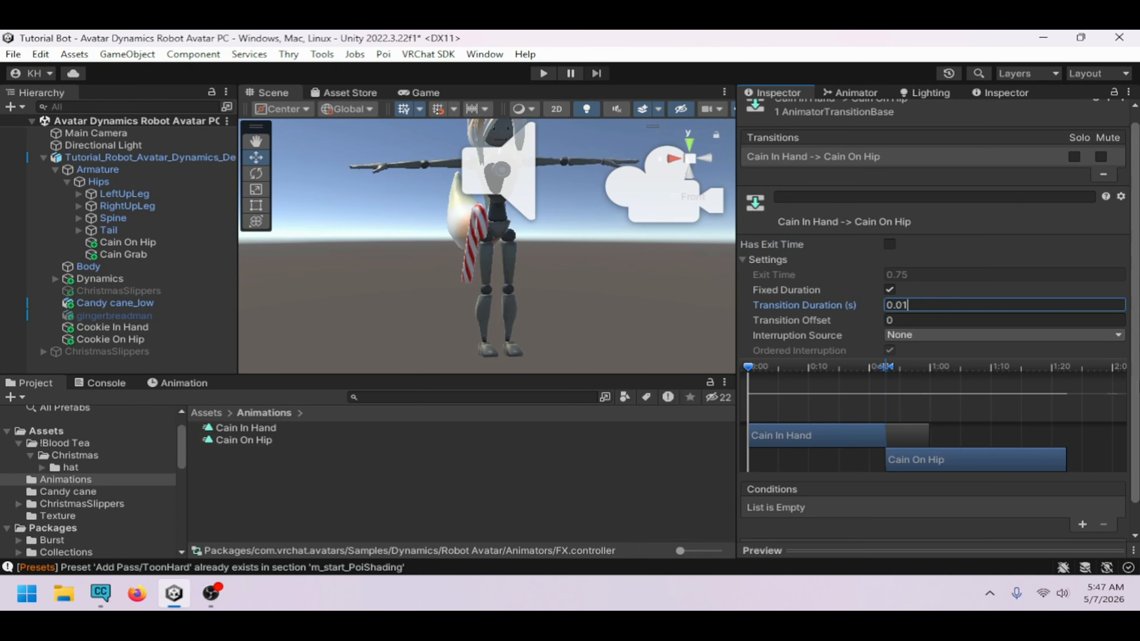
pyautogui.click(1084, 496)
pyautogui.click(878, 507)
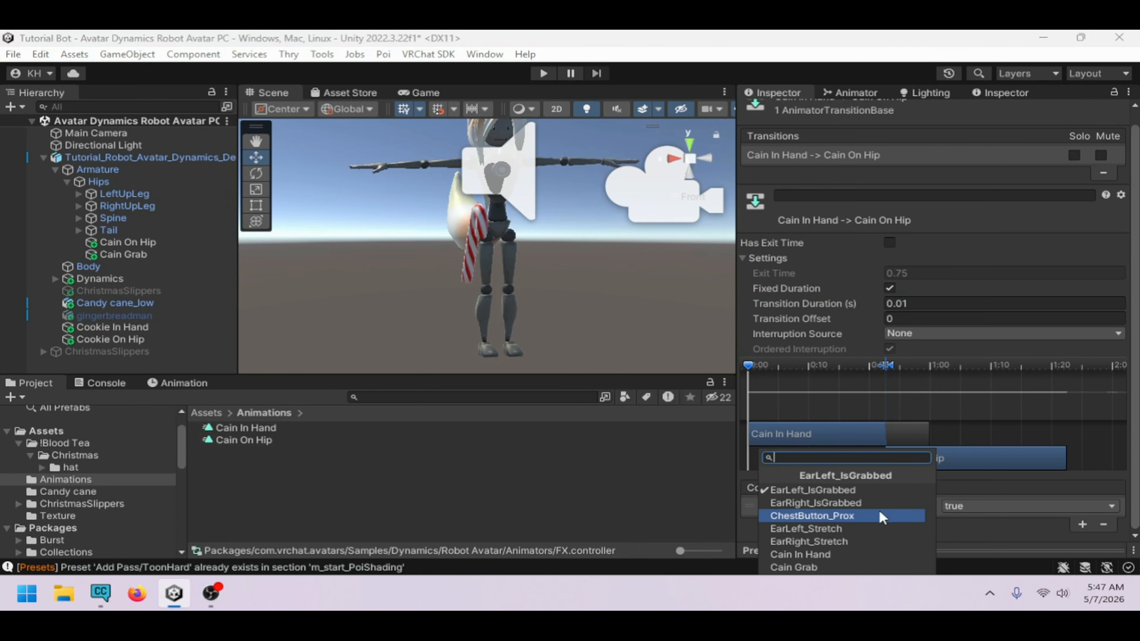
pyautogui.click(851, 560)
pyautogui.click(983, 508)
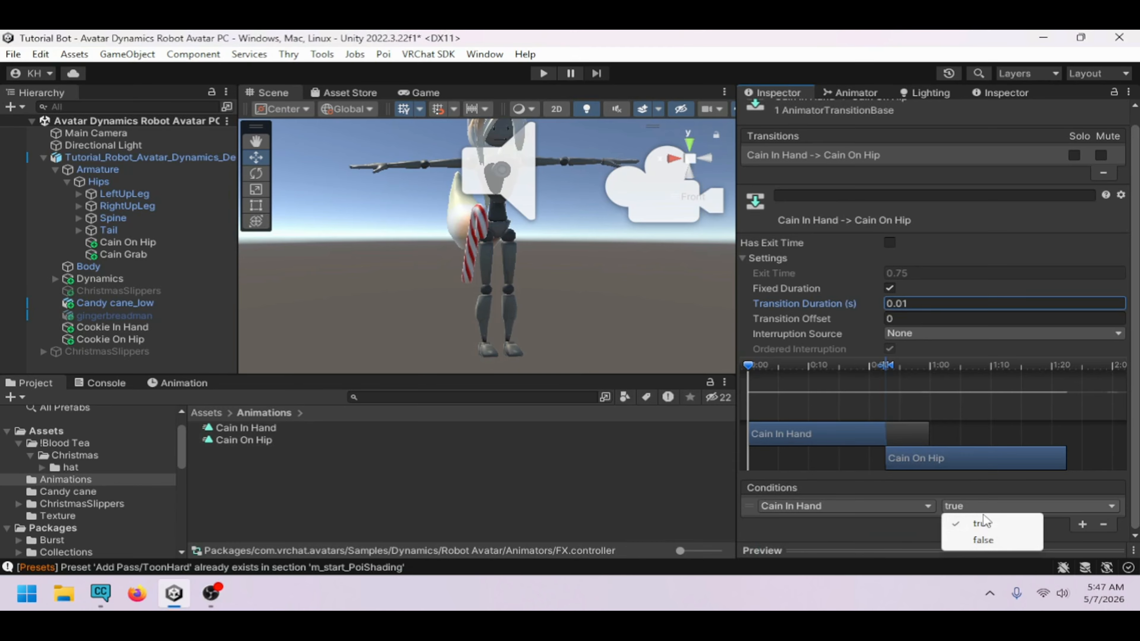
pyautogui.click(983, 537)
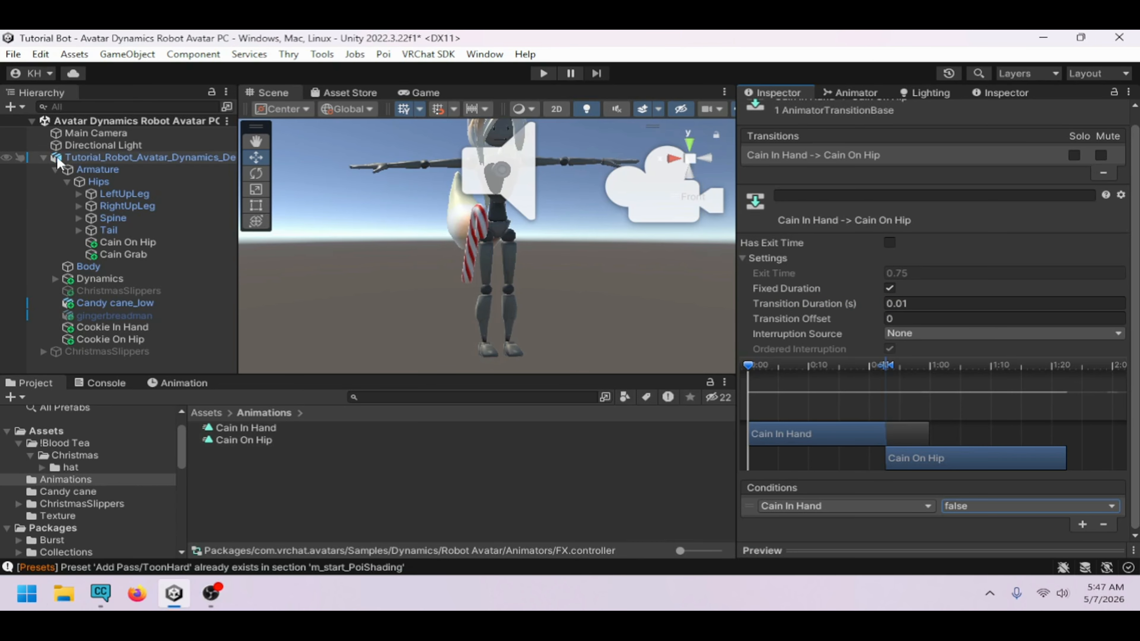
# Add a Gesture Manager Emulator to the scene and enter play mode
pyautogui.click(43, 157)
pyautogui.click(76, 220)
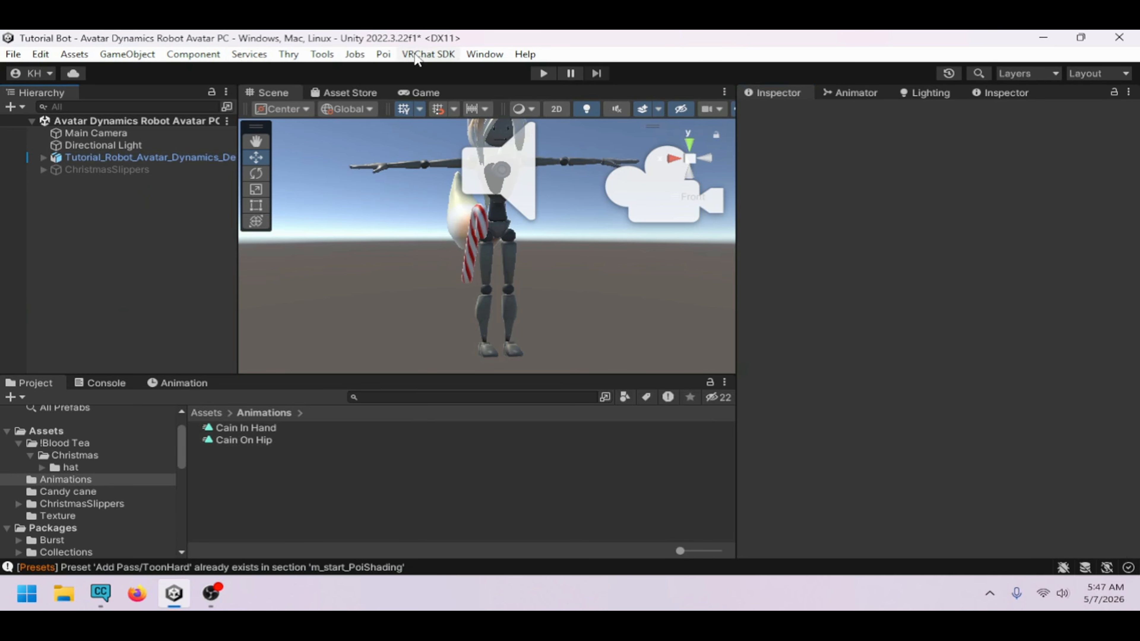
pyautogui.click(332, 55)
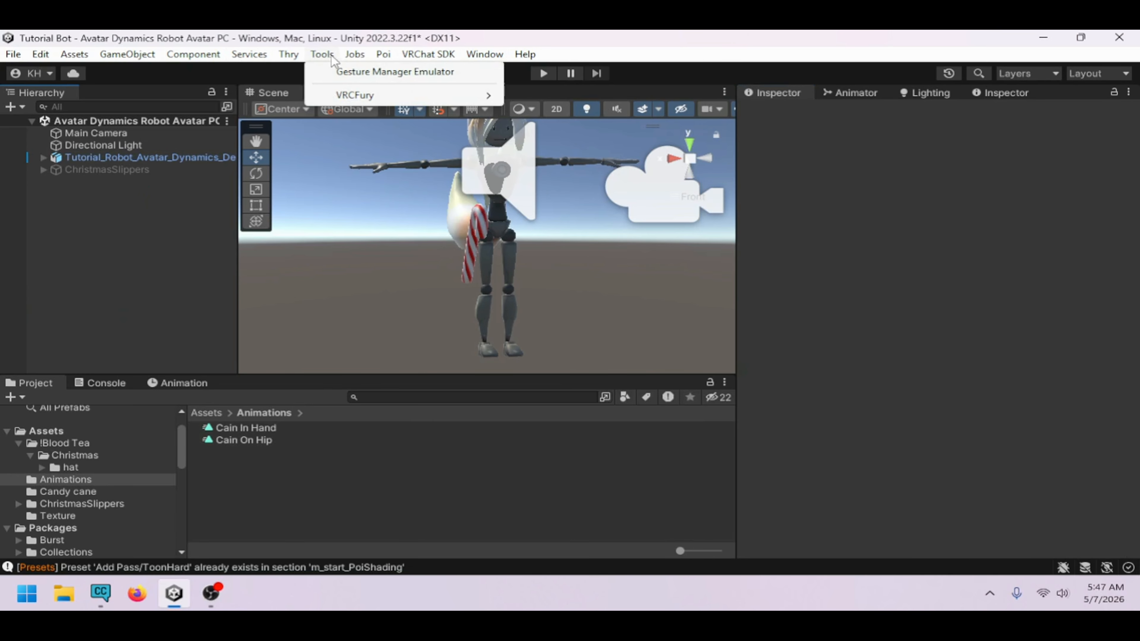
pyautogui.click(345, 72)
pyautogui.click(187, 190)
pyautogui.click(187, 185)
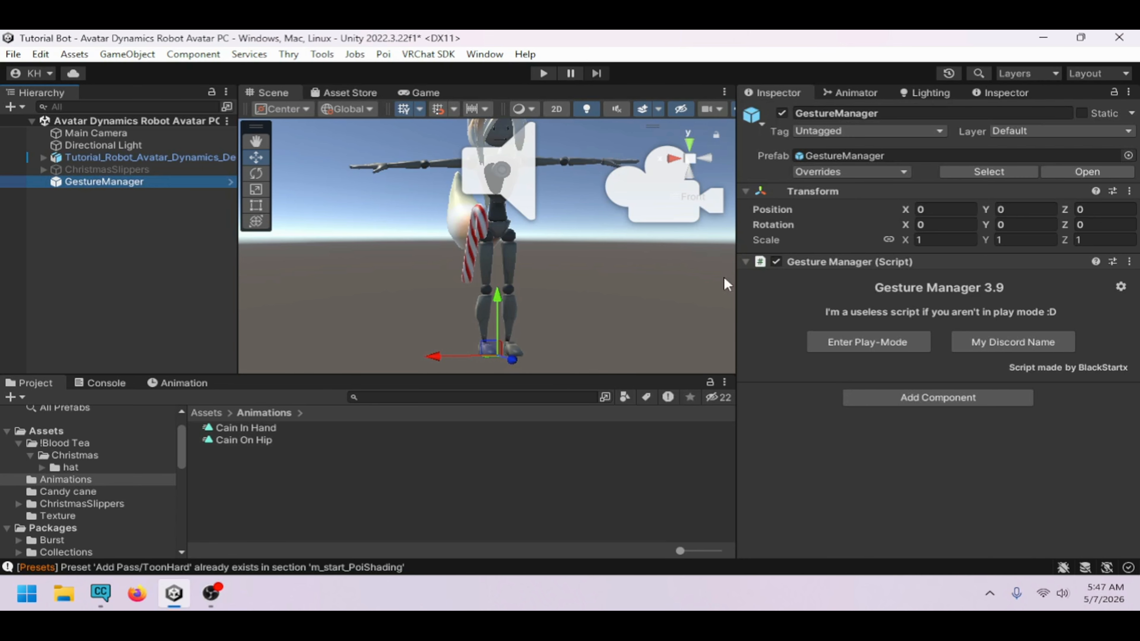
pyautogui.click(878, 343)
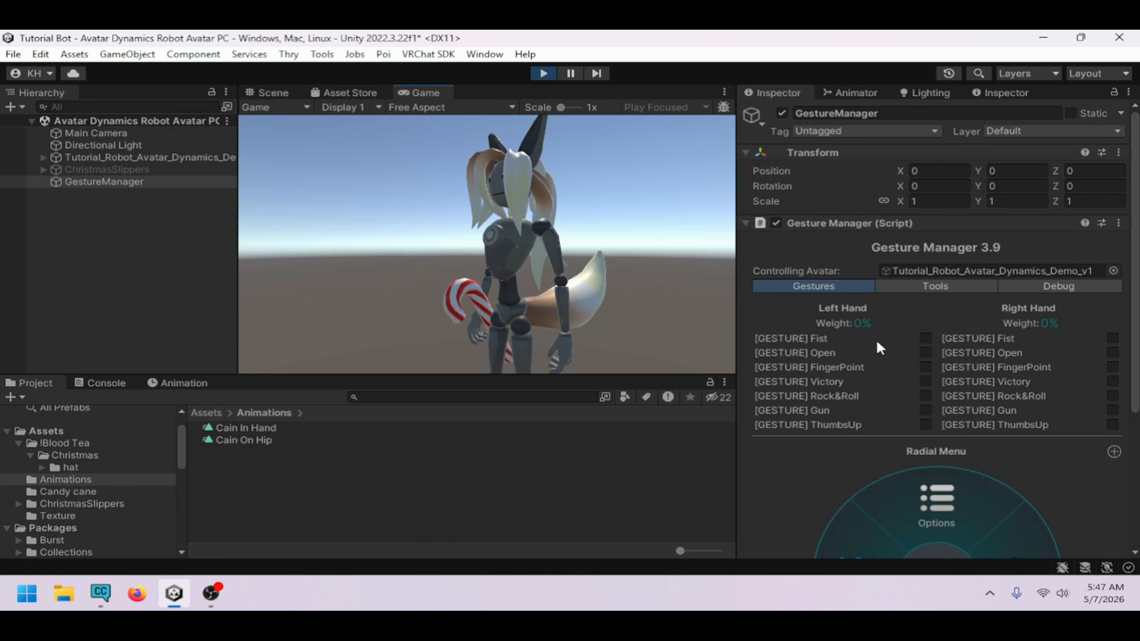
# Open the avatar's FX controller in the Animator and toggle the Cain In Hand parameter to test the candy cane
pyautogui.click(300, 97)
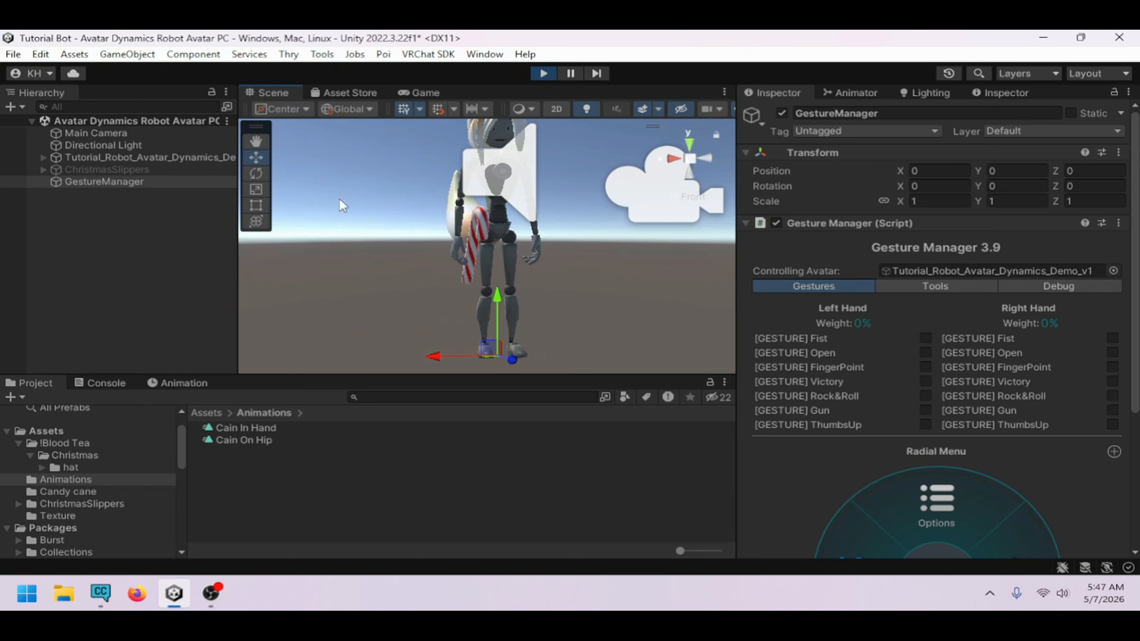
pyautogui.click(146, 158)
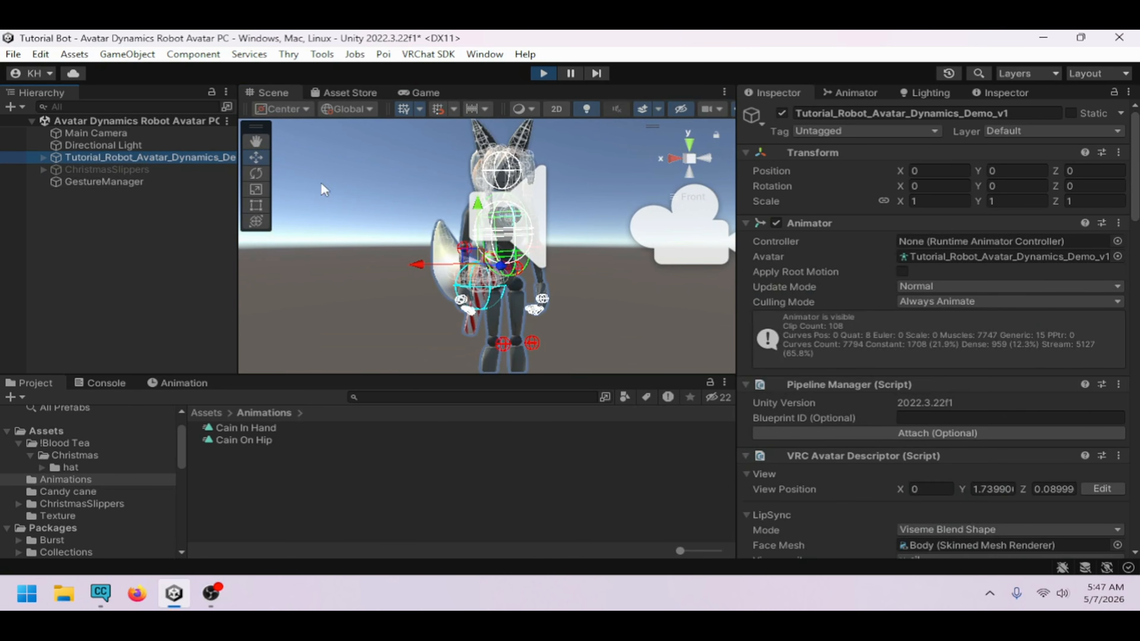
pyautogui.scroll(-15, 888, 294)
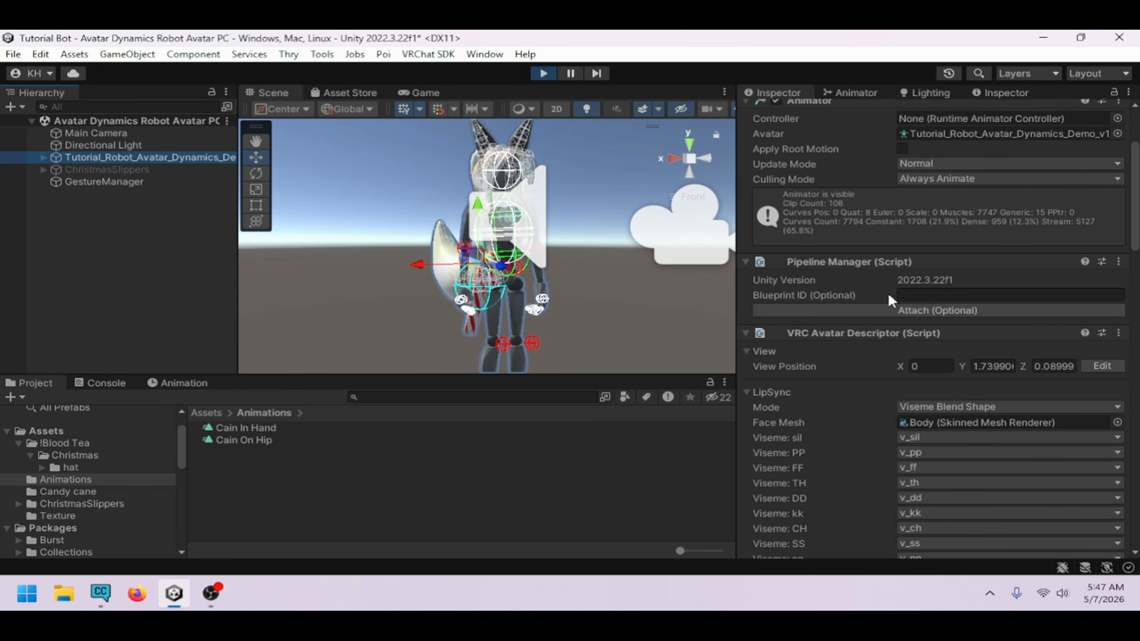
pyautogui.scroll(-6, 957, 365)
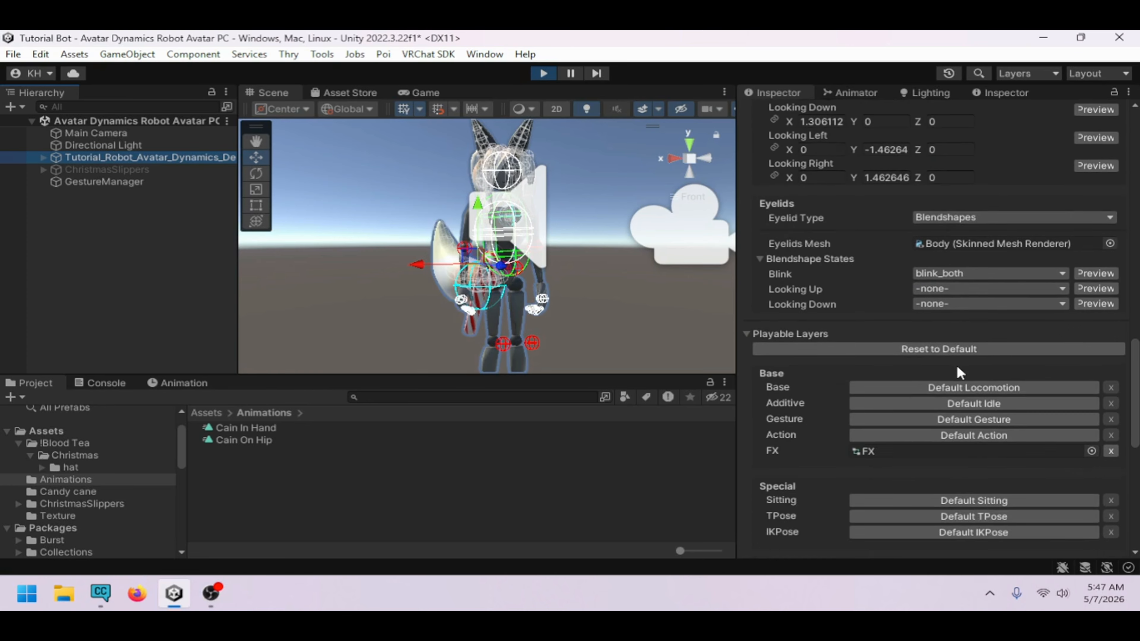
pyautogui.doubleClick(890, 404)
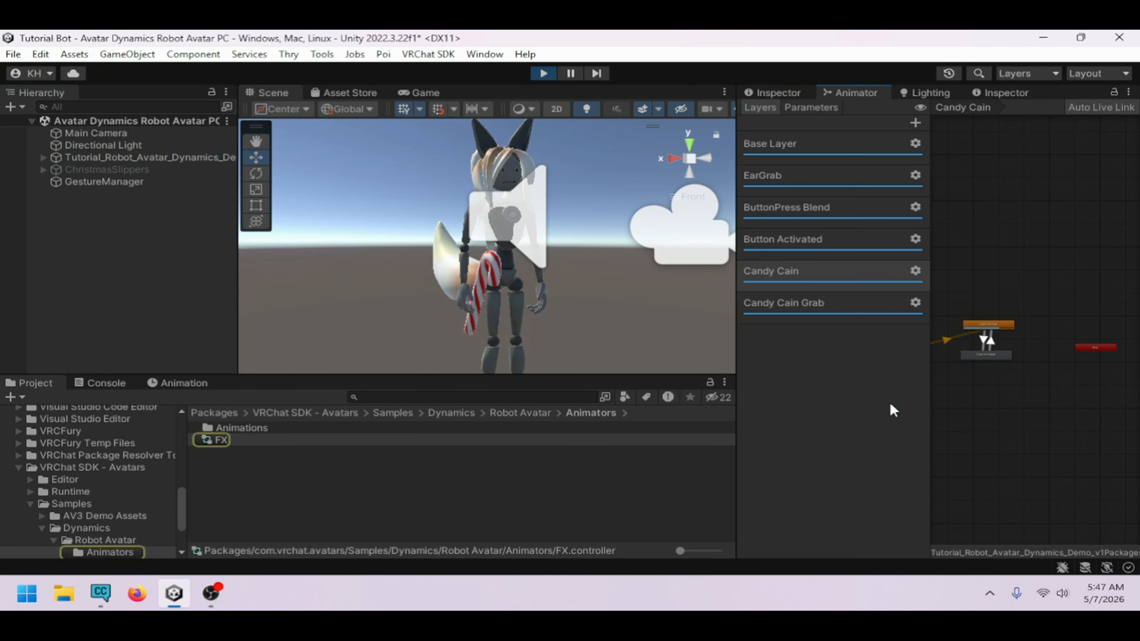
pyautogui.click(794, 95)
pyautogui.click(837, 95)
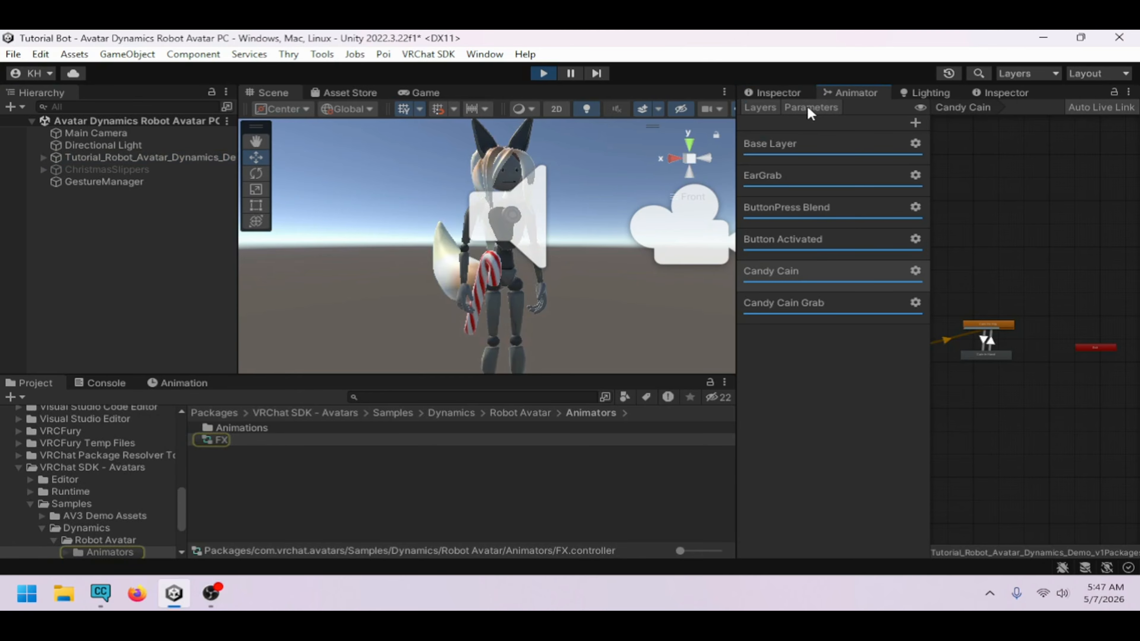
pyautogui.click(812, 108)
pyautogui.click(875, 261)
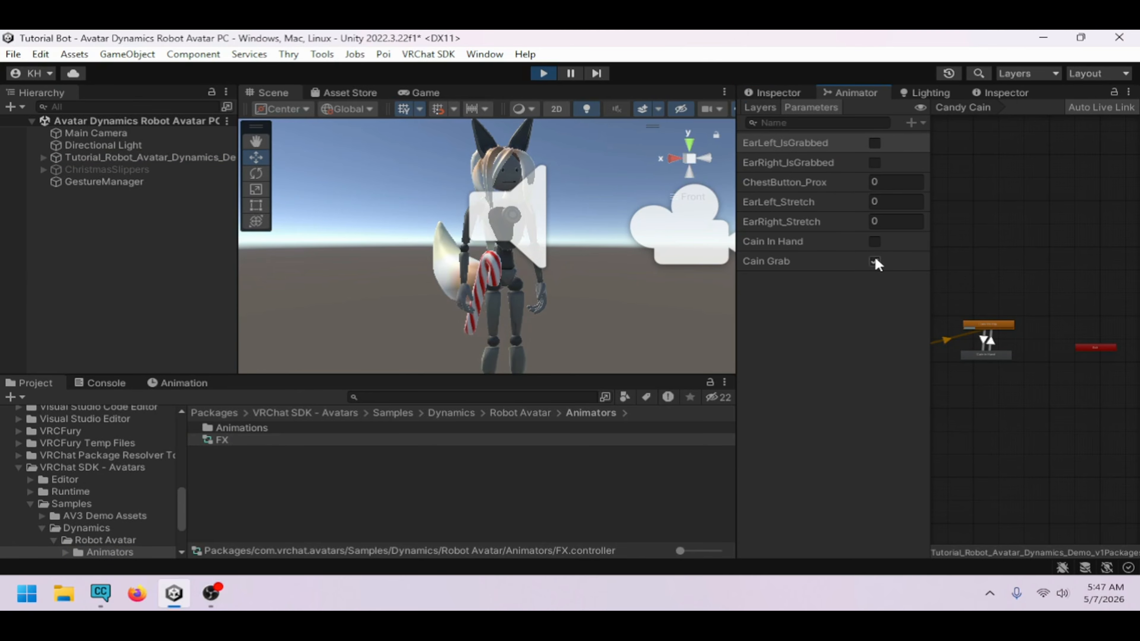
pyautogui.click(876, 243)
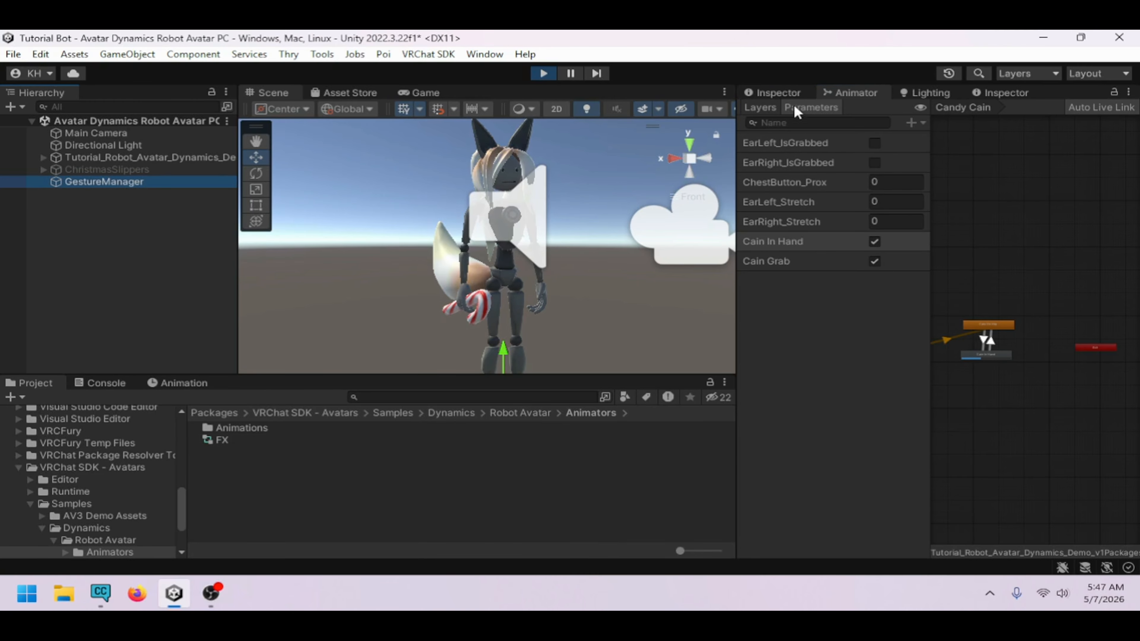
# Test the avatar through the Gesture Manager radial menu's locomotion controls, then exit play mode
pyautogui.click(790, 93)
pyautogui.scroll(-3, 929, 373)
pyautogui.scroll(-2, 944, 382)
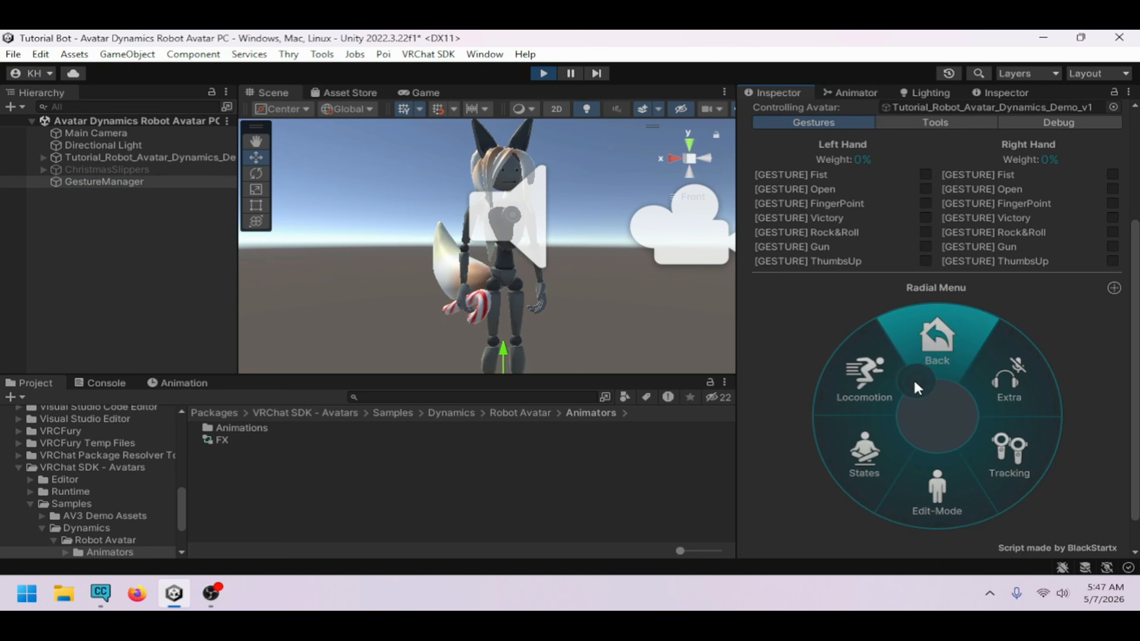
pyautogui.click(893, 378)
pyautogui.click(894, 378)
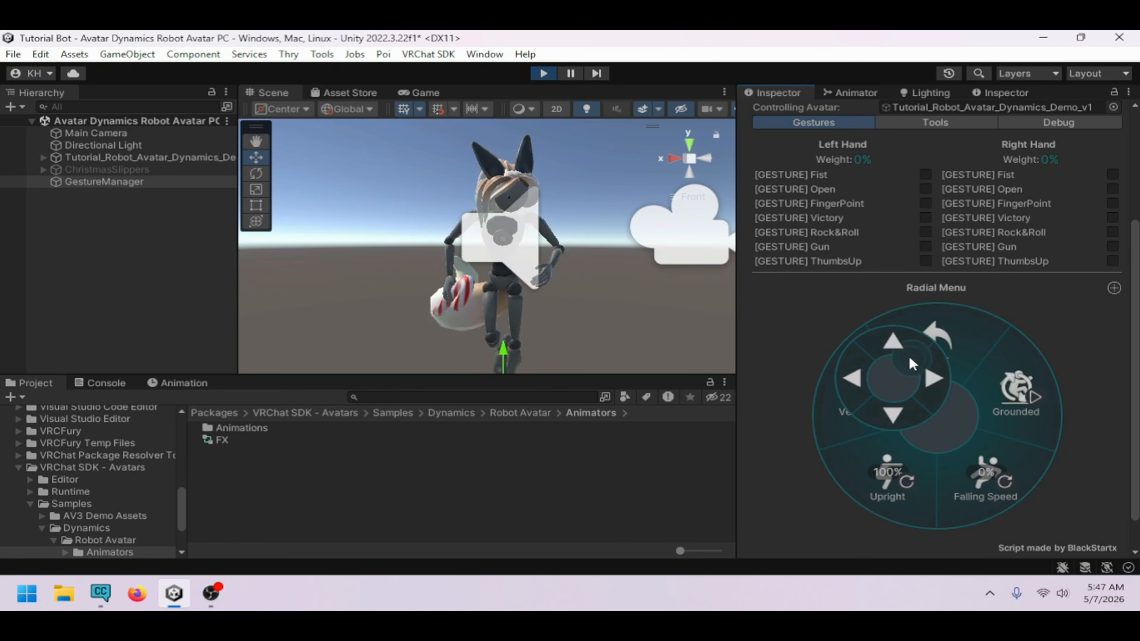
pyautogui.click(892, 389)
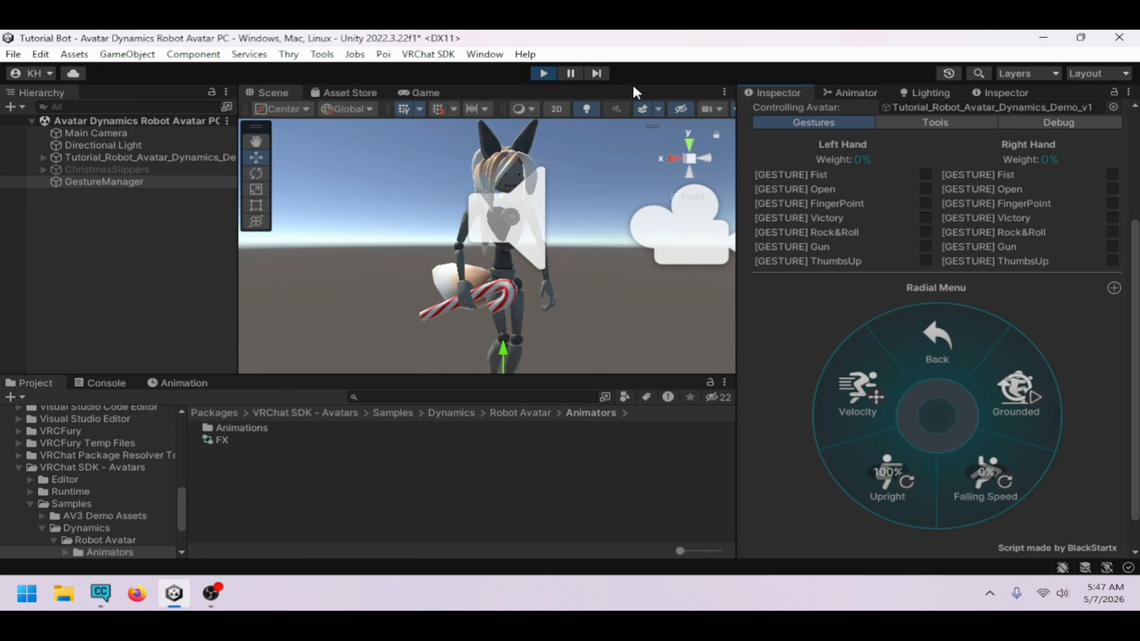
pyautogui.click(545, 76)
# Review the Candy Cain and Candy Cain Grab layers and the Cain Grab object on the avatar
pyautogui.click(841, 95)
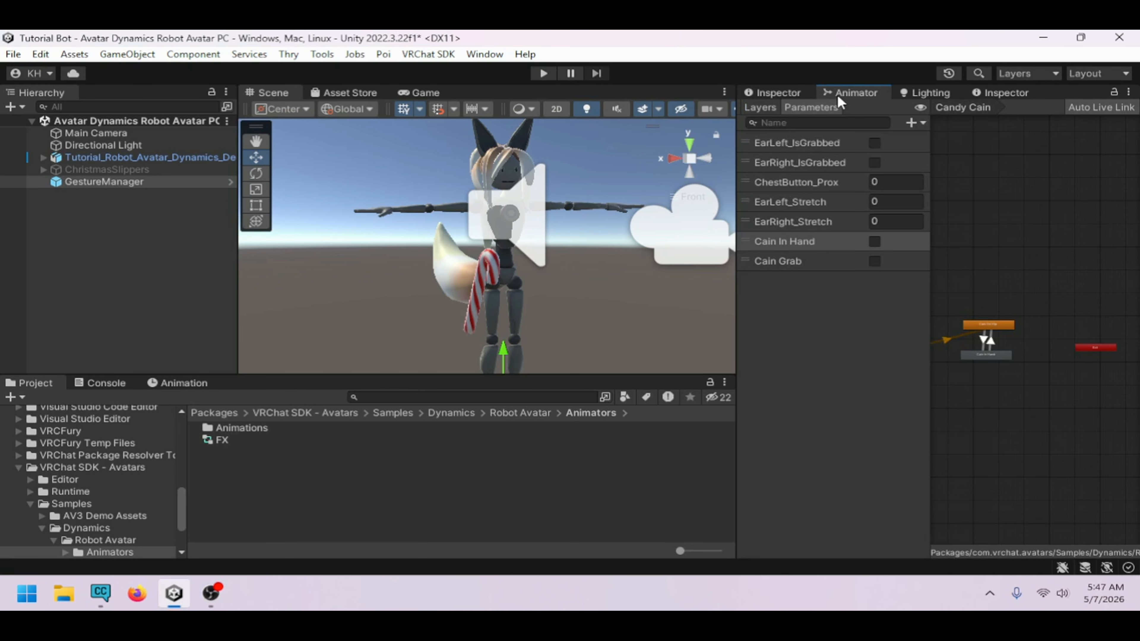
pyautogui.click(773, 111)
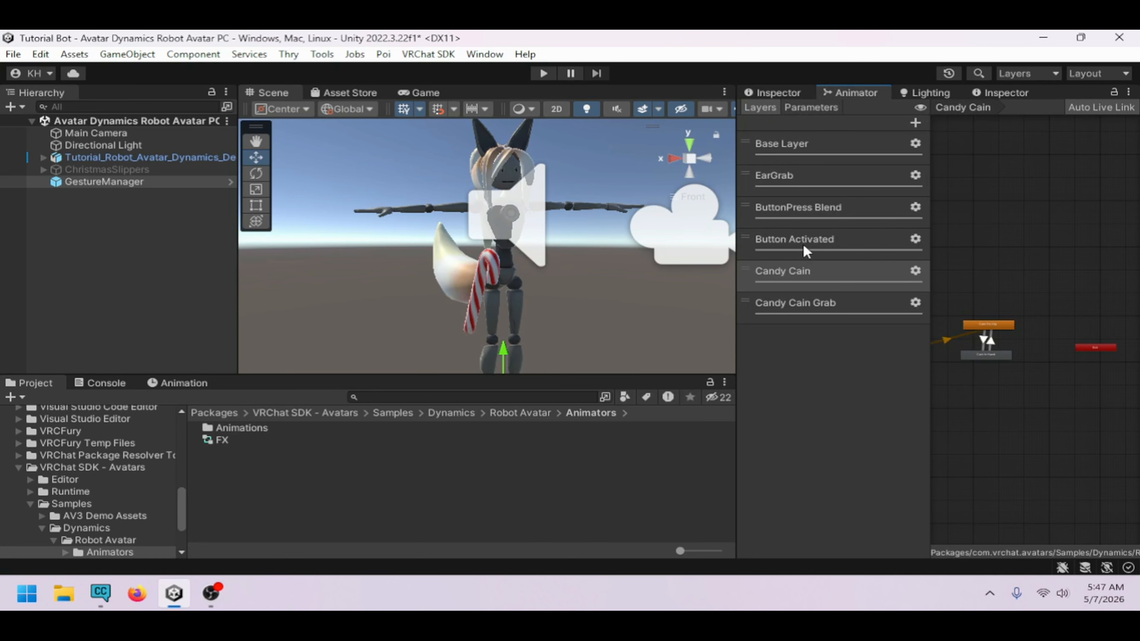
pyautogui.click(808, 287)
pyautogui.click(820, 302)
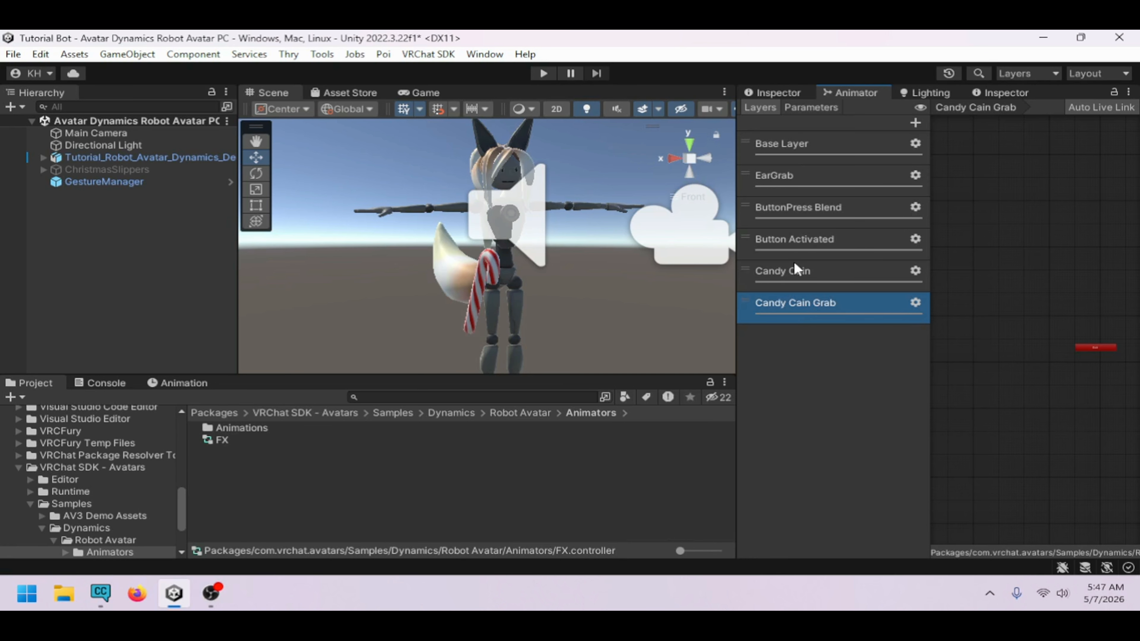
pyautogui.click(792, 272)
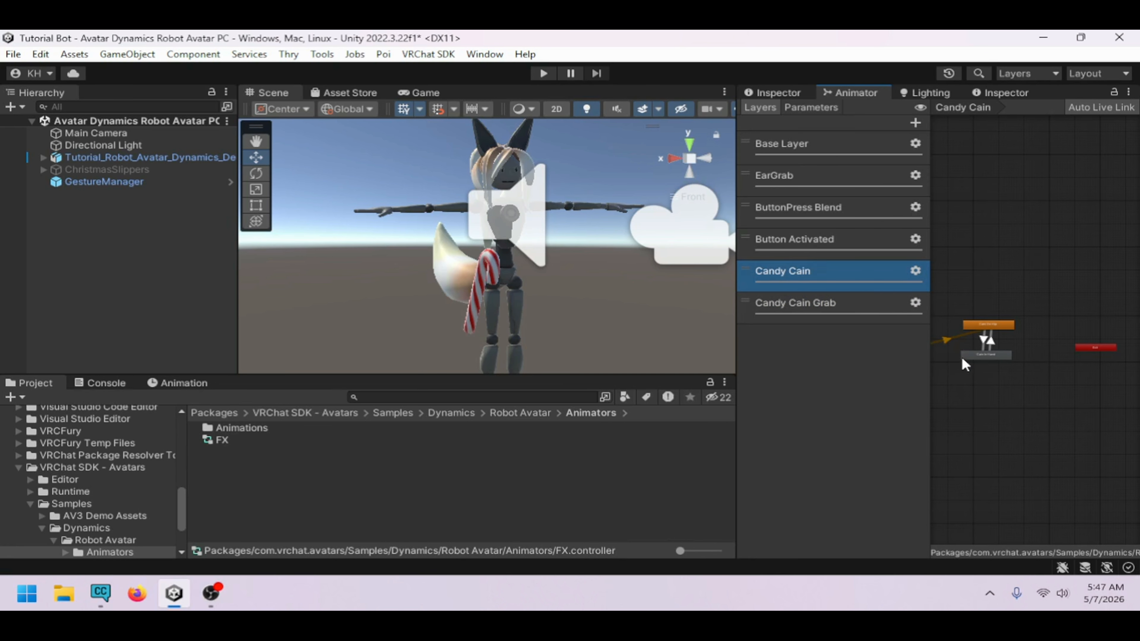
pyautogui.click(807, 309)
pyautogui.moveTo(970, 336); pyautogui.dragTo(1055, 329, button='middle')
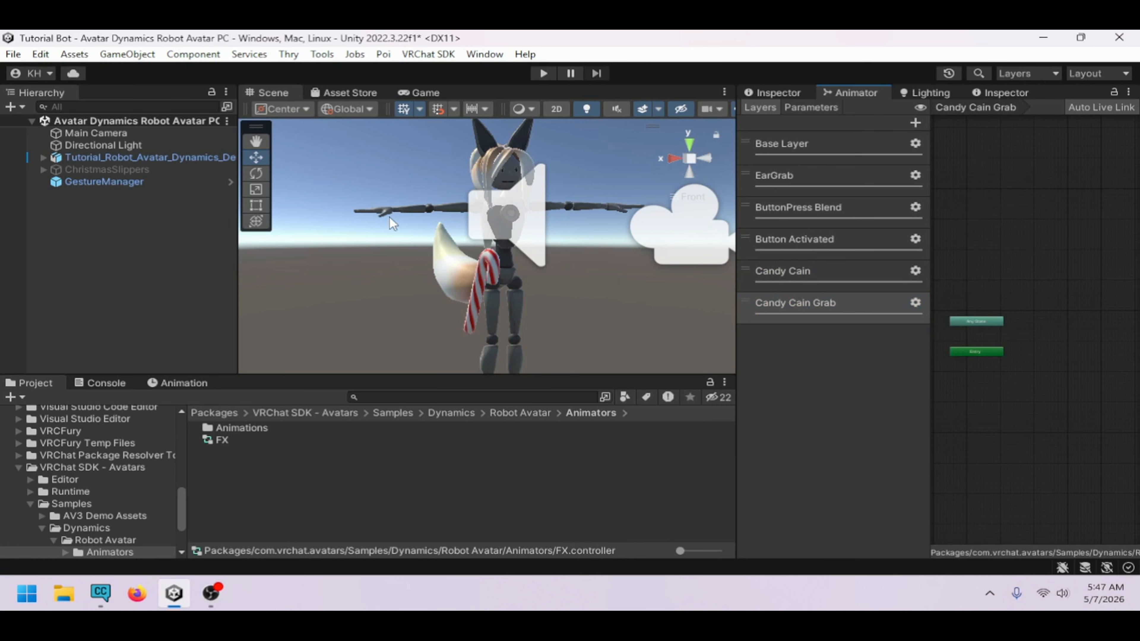
pyautogui.click(43, 157)
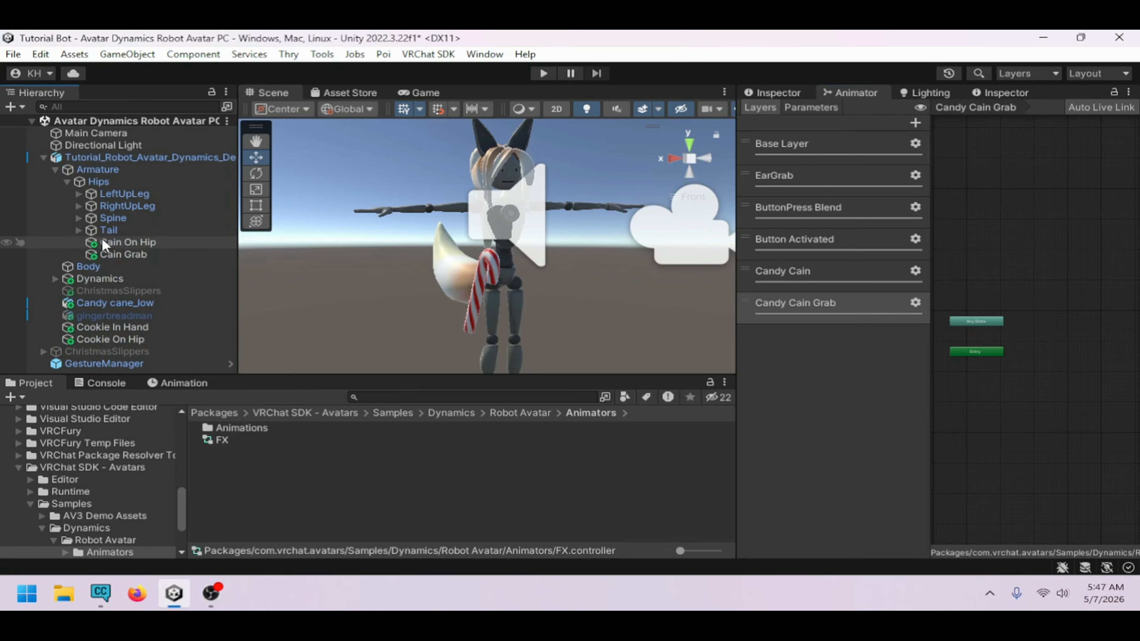
pyautogui.click(112, 254)
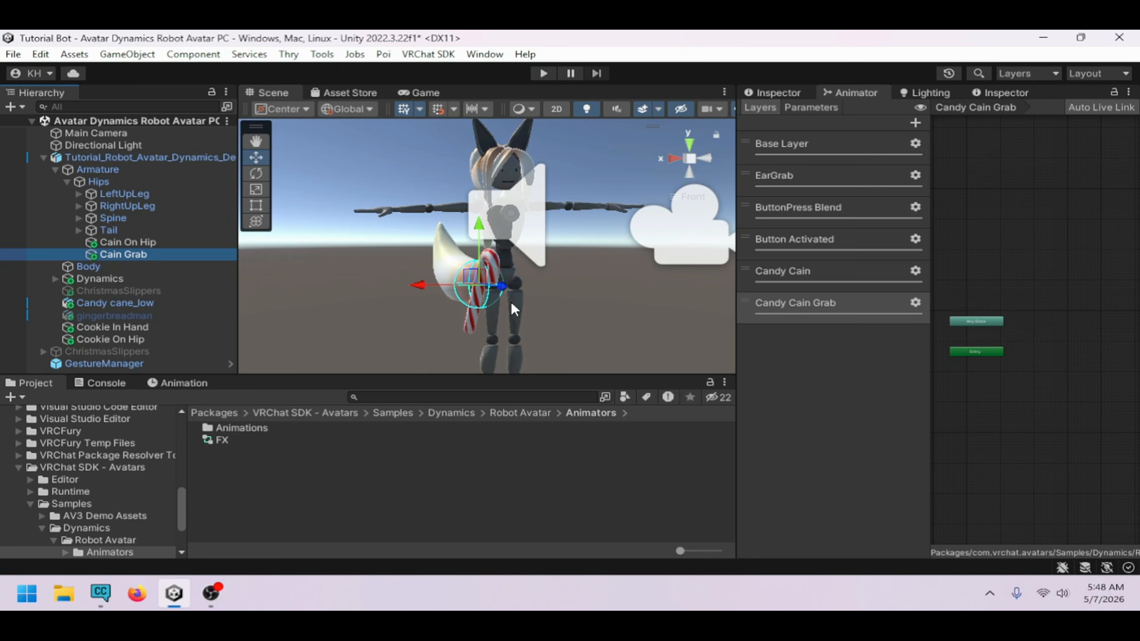
pyautogui.keyDown('alt'); pyautogui.moveTo(595, 310); pyautogui.dragTo(468, 288); pyautogui.keyUp('alt')
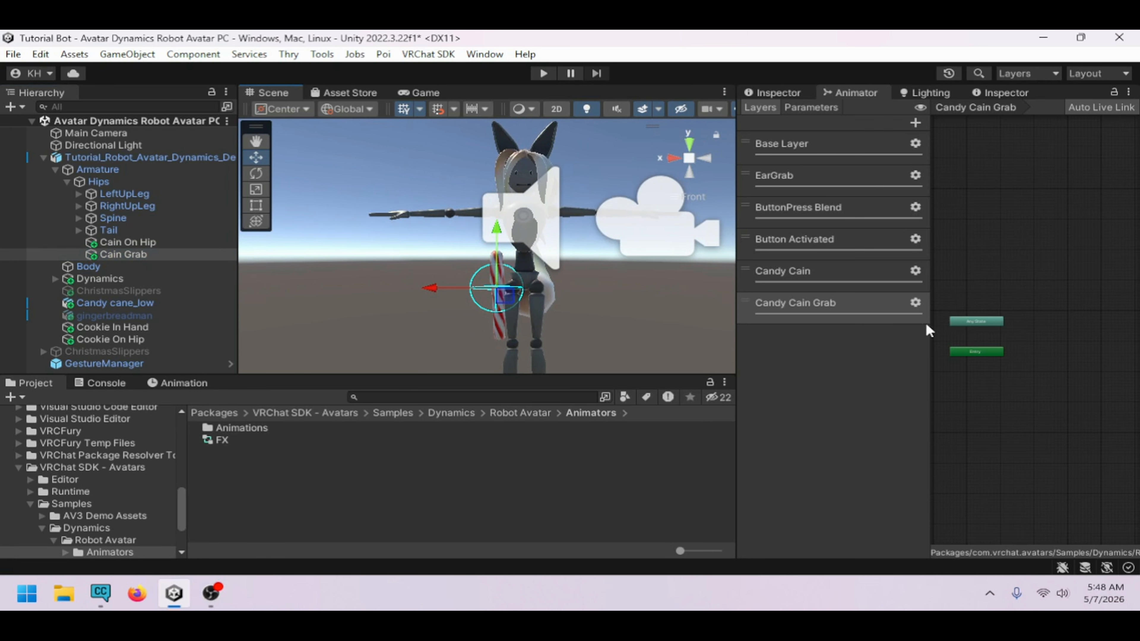
# Add two empty states to the Candy Cain Grab layer
pyautogui.click(825, 283)
pyautogui.click(845, 305)
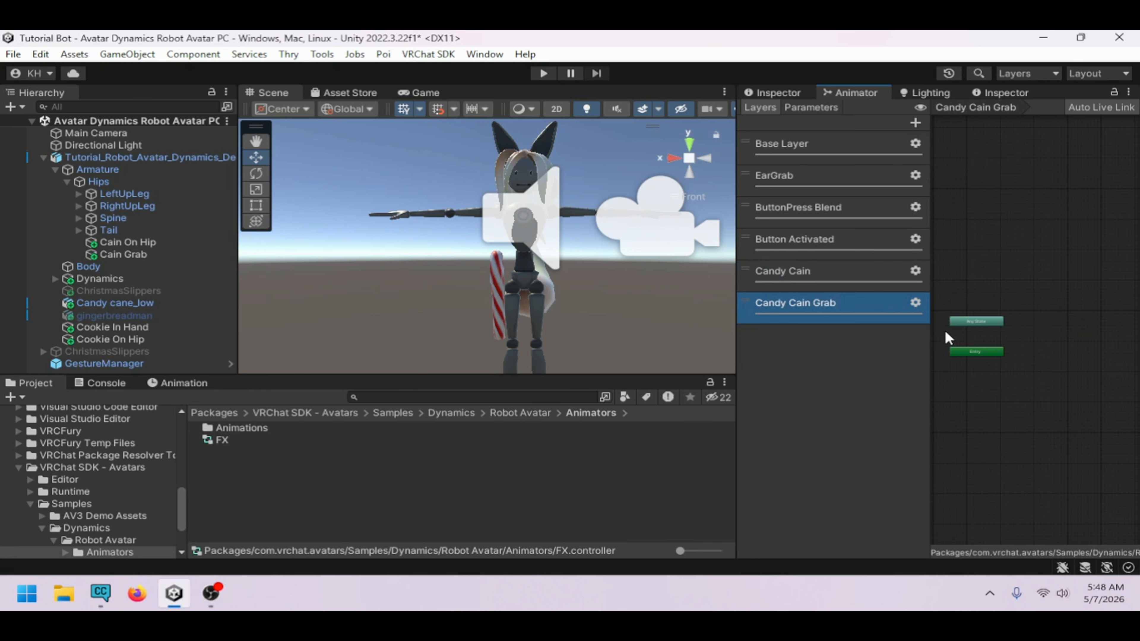
pyautogui.click(819, 270)
pyautogui.click(841, 302)
pyautogui.rightClick(1036, 331)
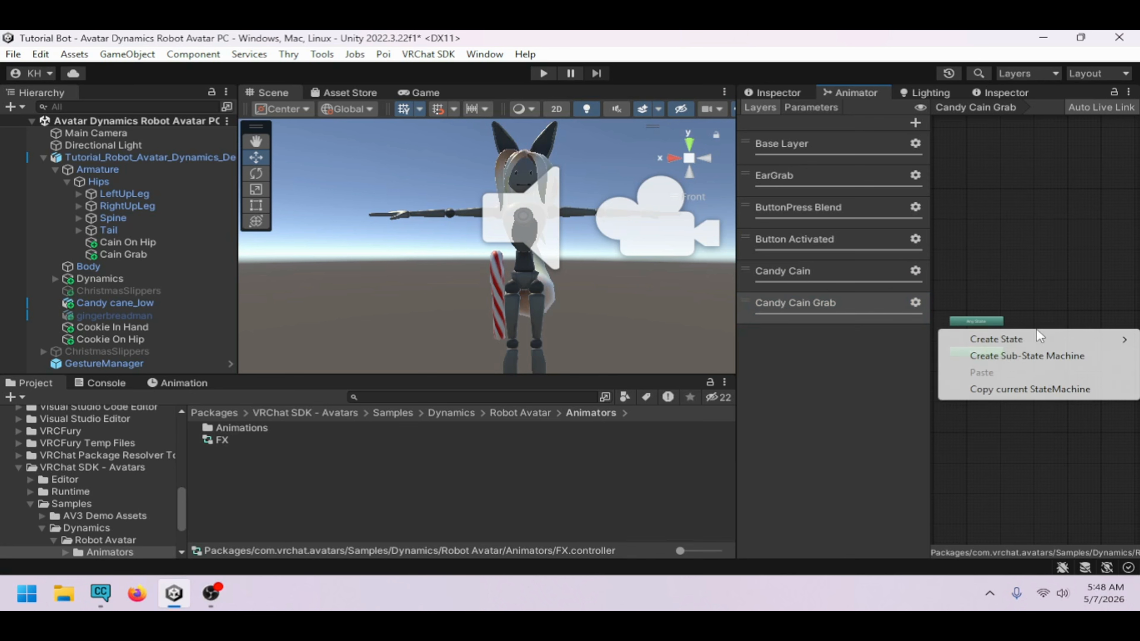
pyautogui.moveTo(968, 344)
pyautogui.click(918, 341)
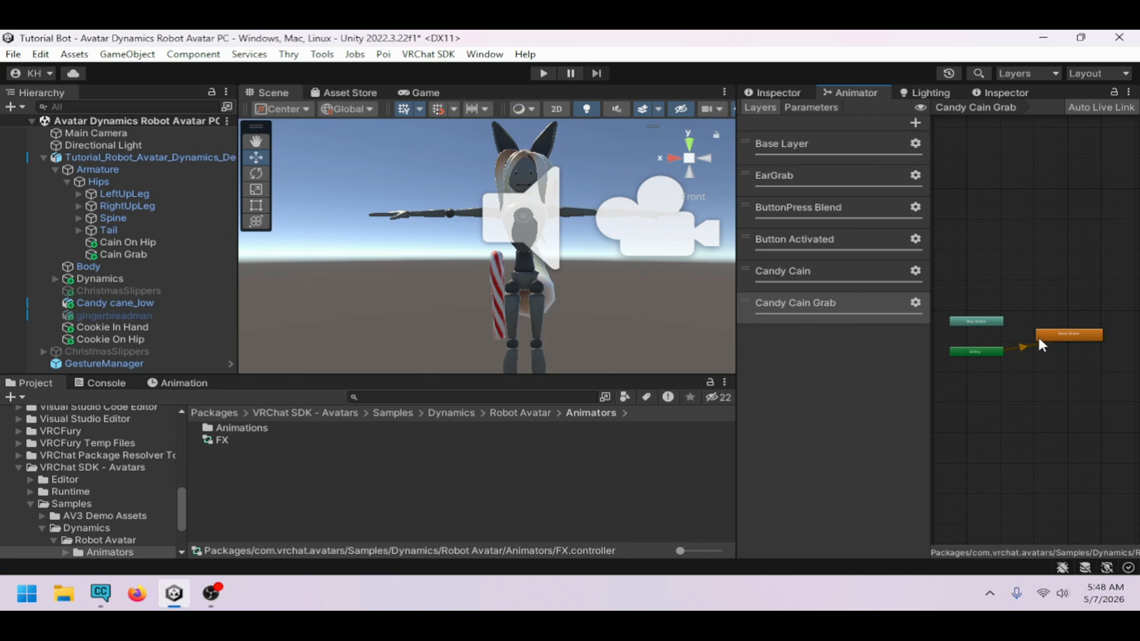
pyautogui.rightClick(1055, 377)
pyautogui.moveTo(1057, 390)
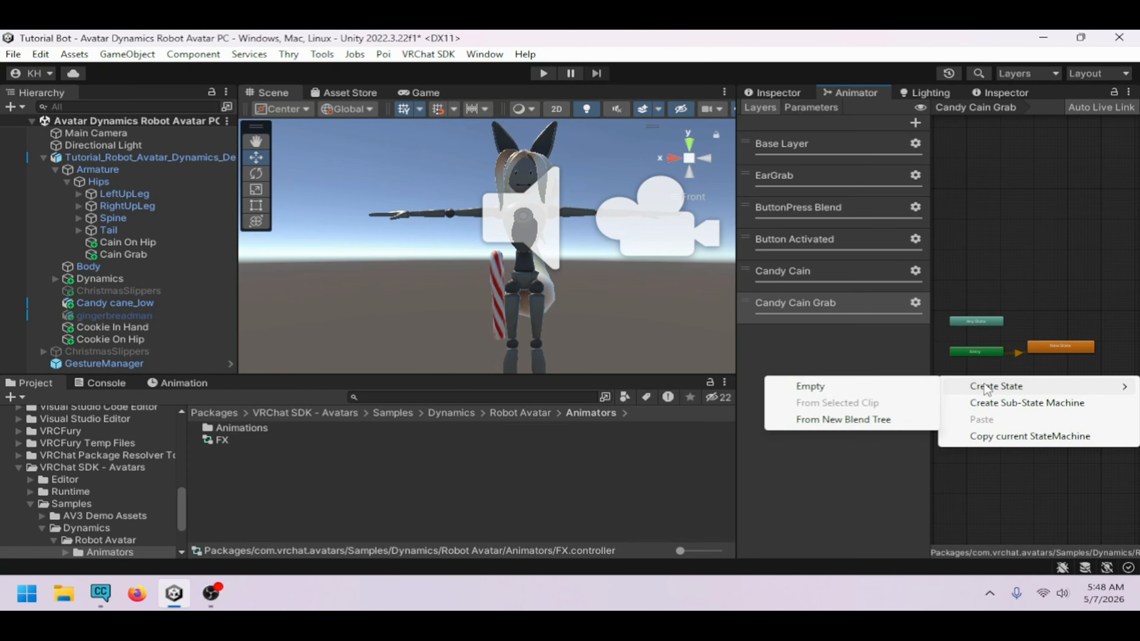
pyautogui.click(808, 385)
# Rename the default state in the Candy Cain Grab layer to Cain Grab
pyautogui.moveTo(1079, 381); pyautogui.dragTo(1050, 377)
pyautogui.click(1048, 348)
pyautogui.click(803, 93)
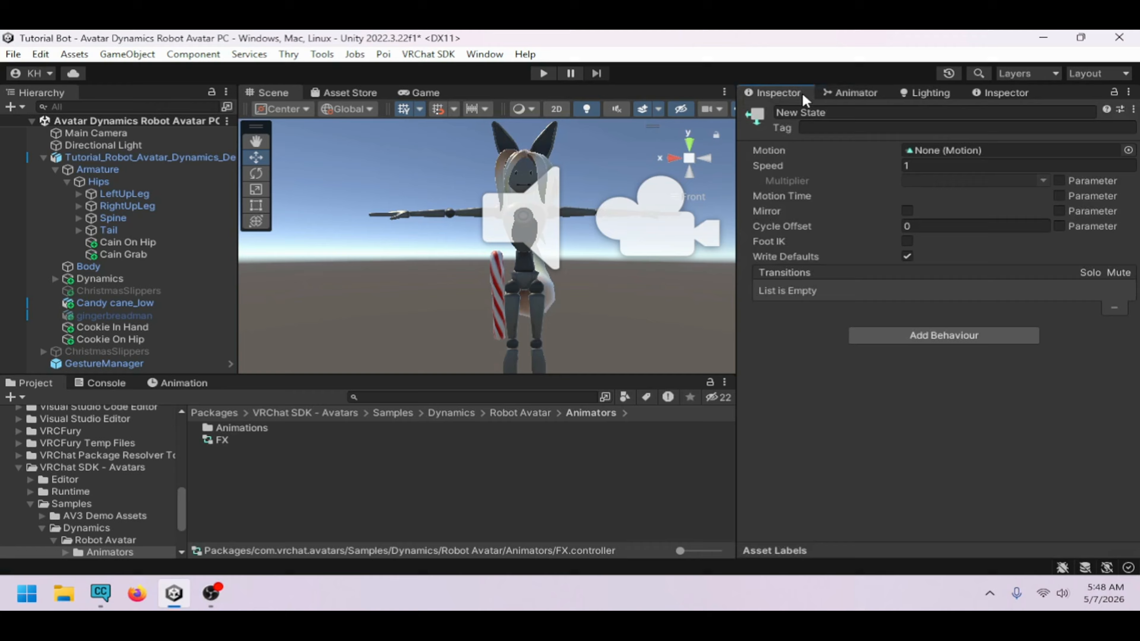
pyautogui.click(833, 112)
pyautogui.write('Cain Grab')
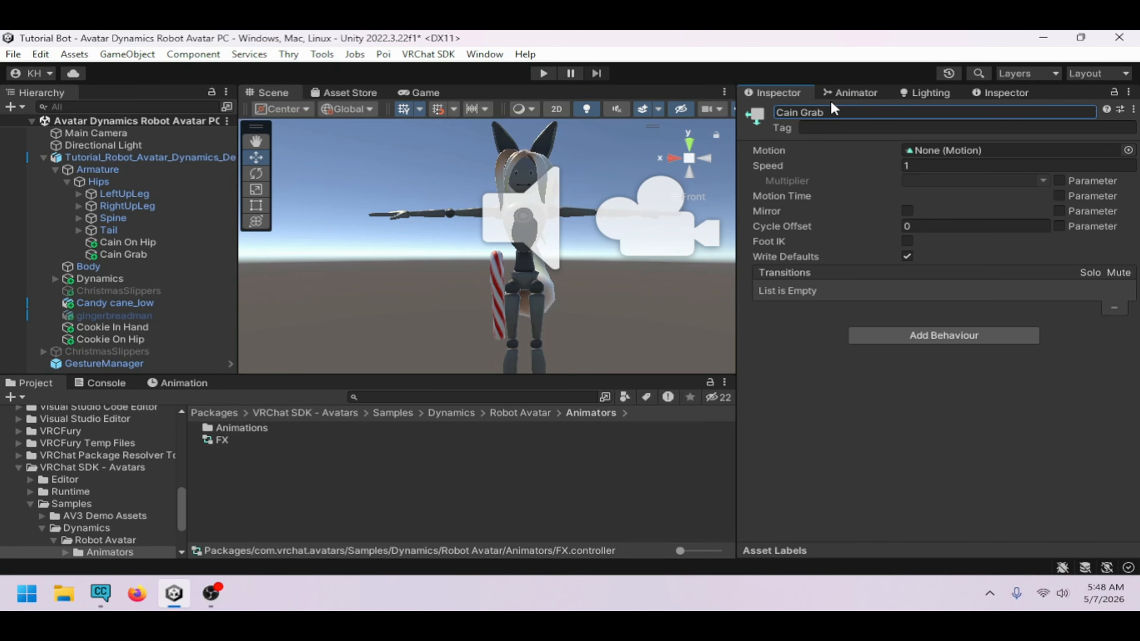
# Rename the second state in the Candy Cain Grab layer to Cain Let Go
pyautogui.click(852, 92)
pyautogui.click(1067, 376)
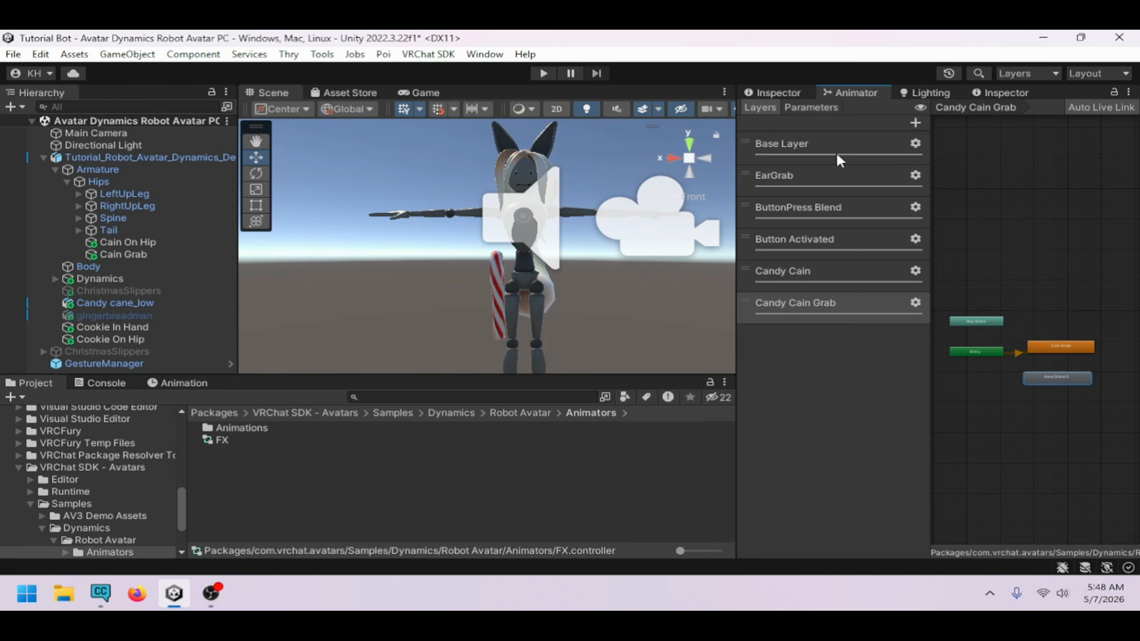
pyautogui.click(774, 92)
pyautogui.click(847, 112)
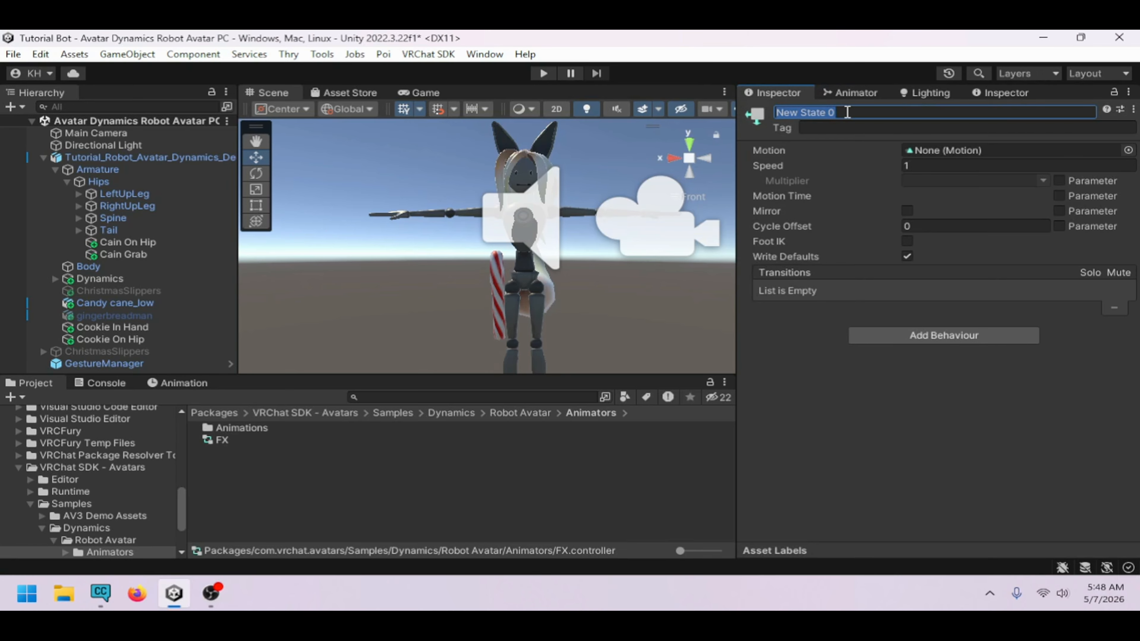
pyautogui.write('Cain Let Go')
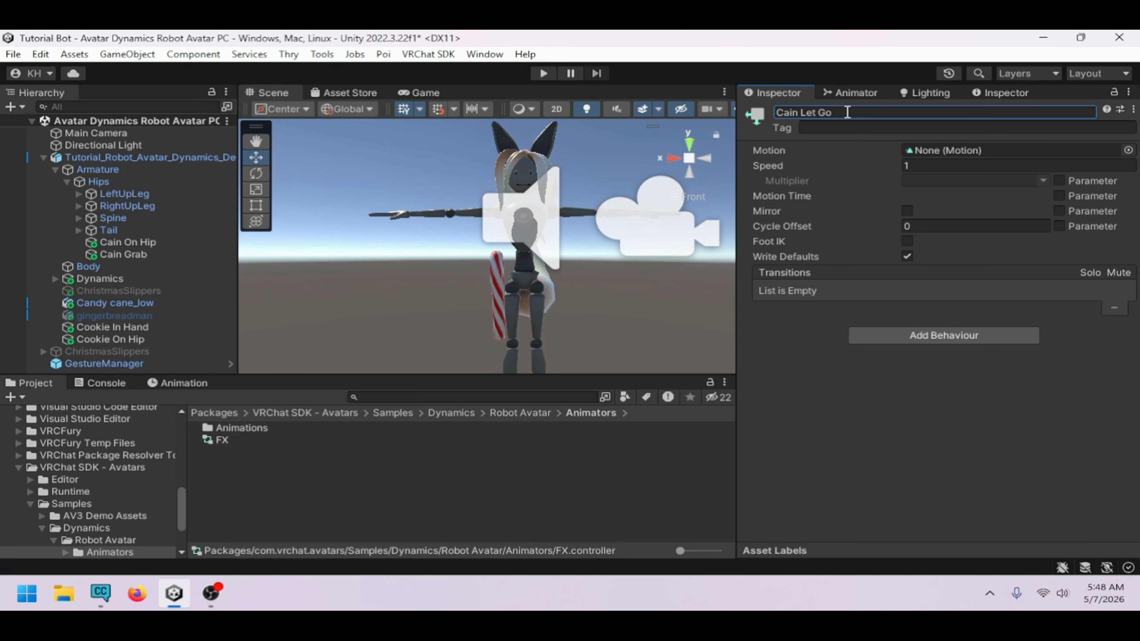
pyautogui.click(847, 94)
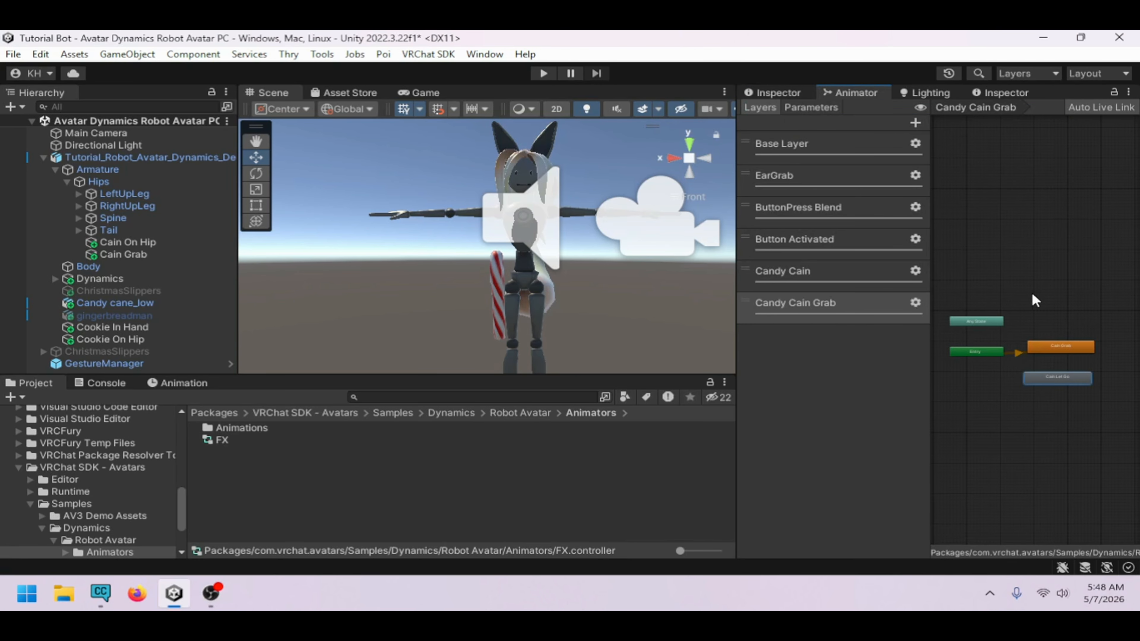
# Create transitions from Cain Grab to Cain Let Go and back again
pyautogui.click(1068, 348)
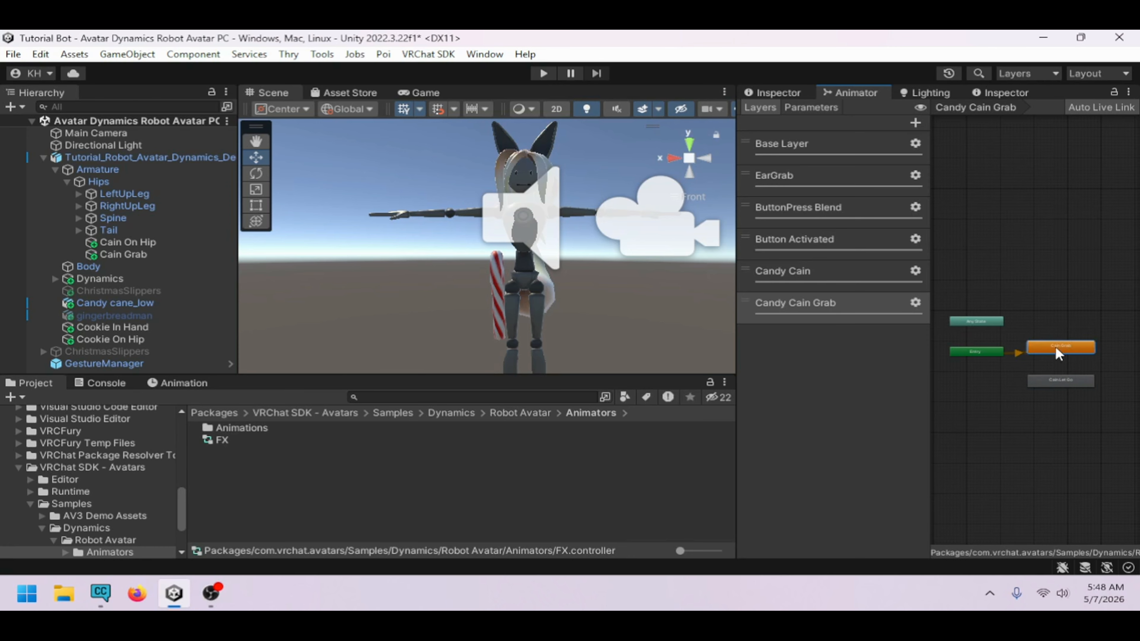
pyautogui.rightClick(1057, 349)
pyautogui.click(1045, 357)
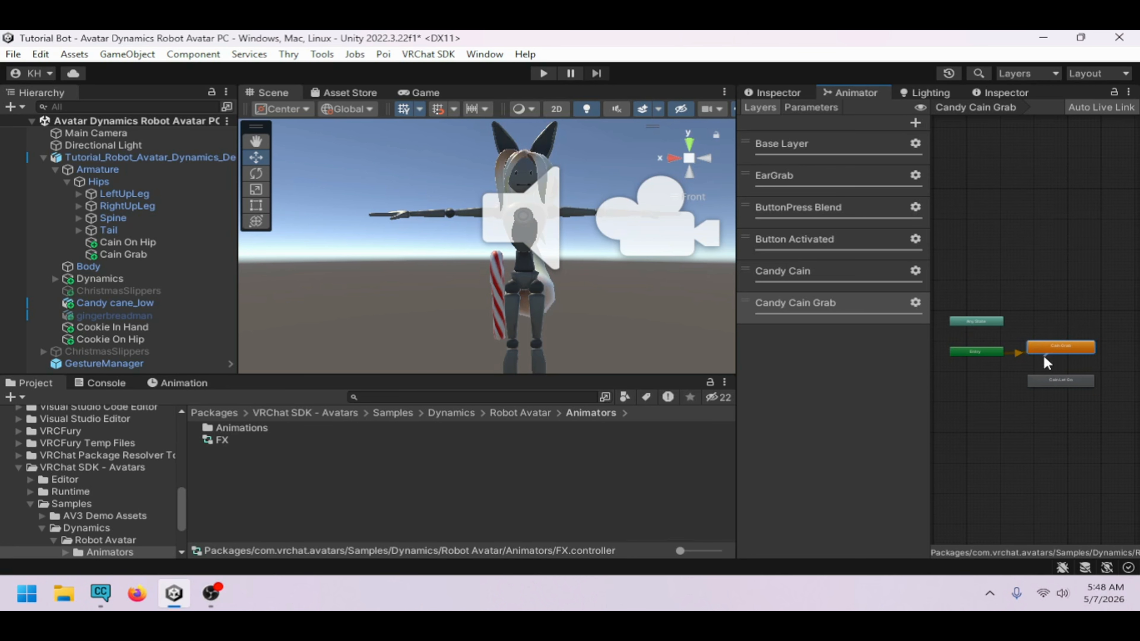
pyautogui.click(1054, 382)
pyautogui.rightClick(1075, 382)
pyautogui.click(1075, 387)
pyautogui.click(1081, 346)
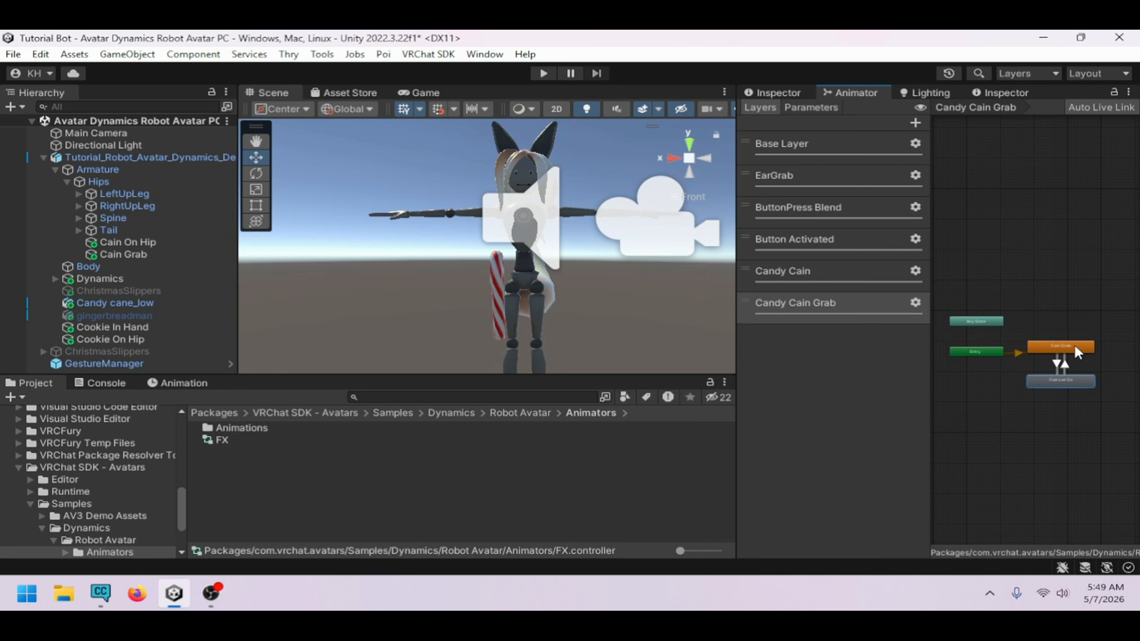
pyautogui.rightClick(1043, 311)
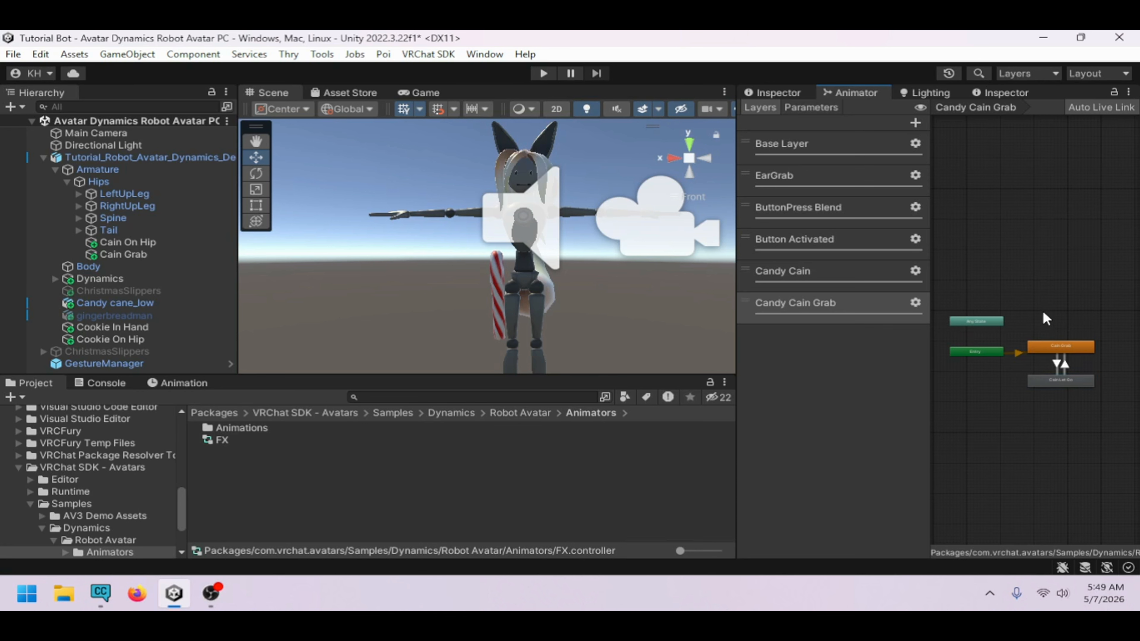
# Rename a new state in the Candy Cain Grab layer to Wait
pyautogui.moveTo(982, 328)
pyautogui.click(844, 321)
pyautogui.click(773, 92)
pyautogui.click(824, 112)
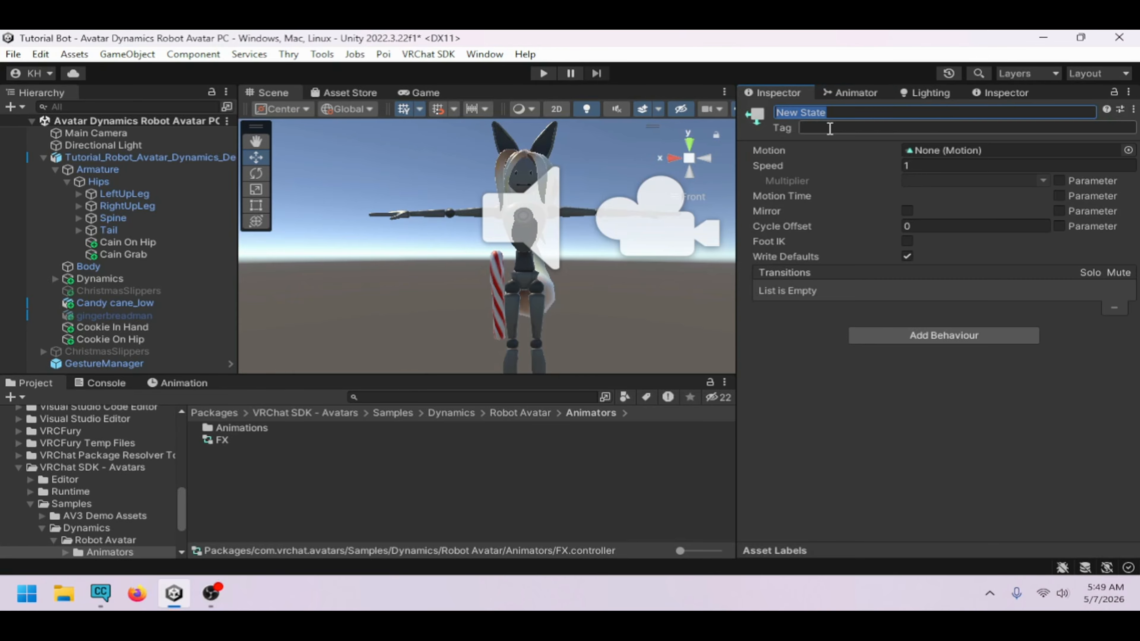
pyautogui.write('Wait')
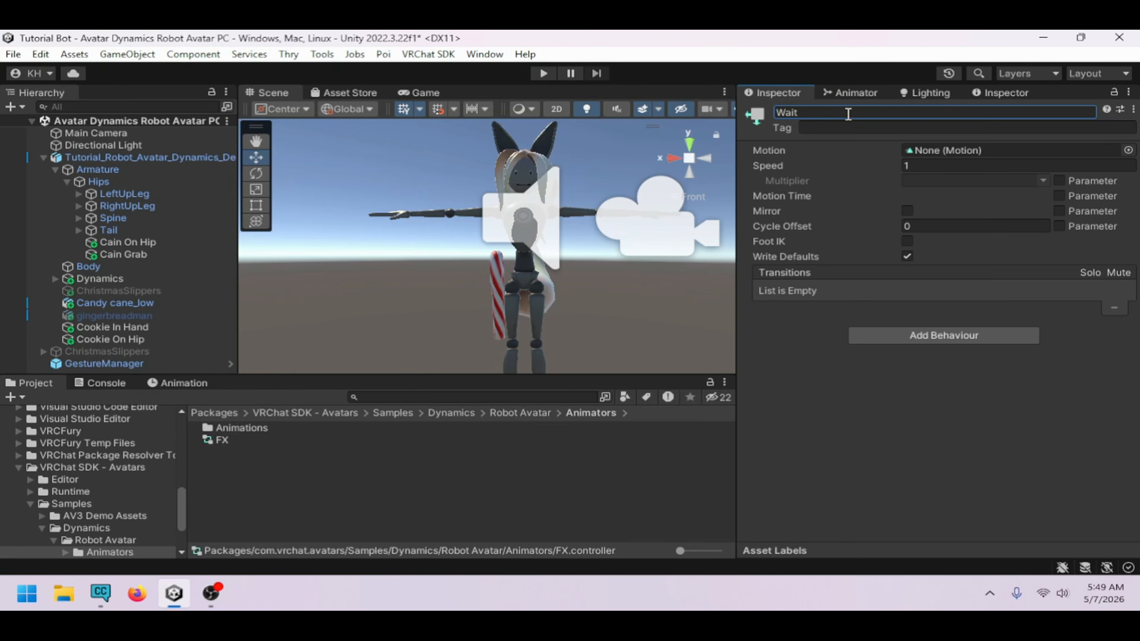
# Set the Wait state as the layer default state and move it above the other two states
pyautogui.click(851, 92)
pyautogui.rightClick(1074, 313)
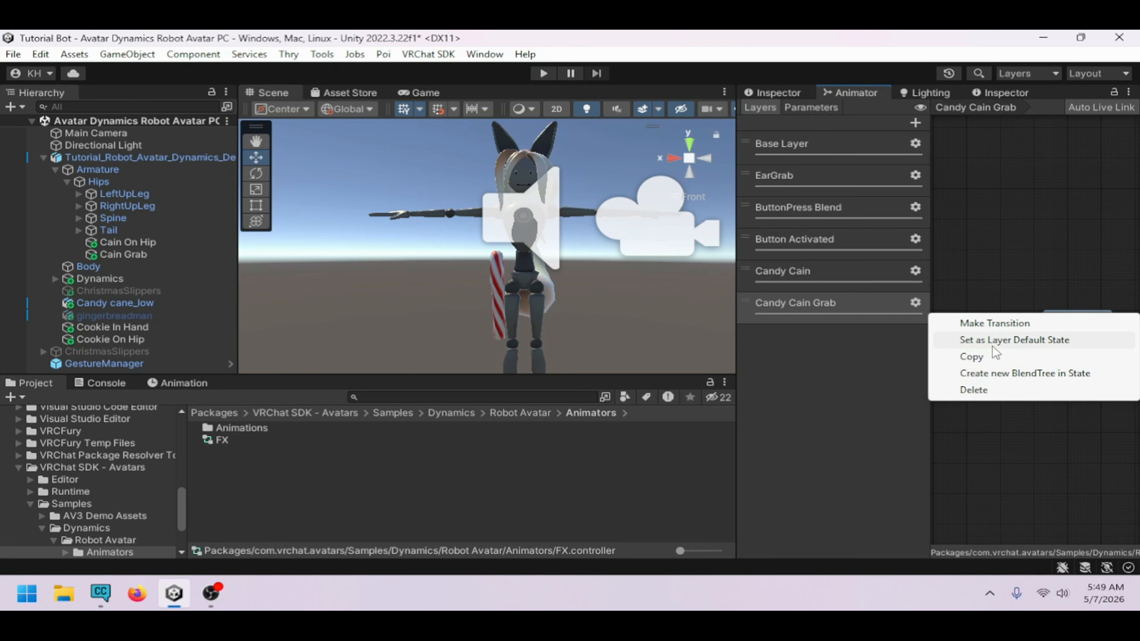
pyautogui.click(1074, 338)
pyautogui.moveTo(1074, 341); pyautogui.dragTo(1107, 376)
pyautogui.scroll(3, 1054, 365)
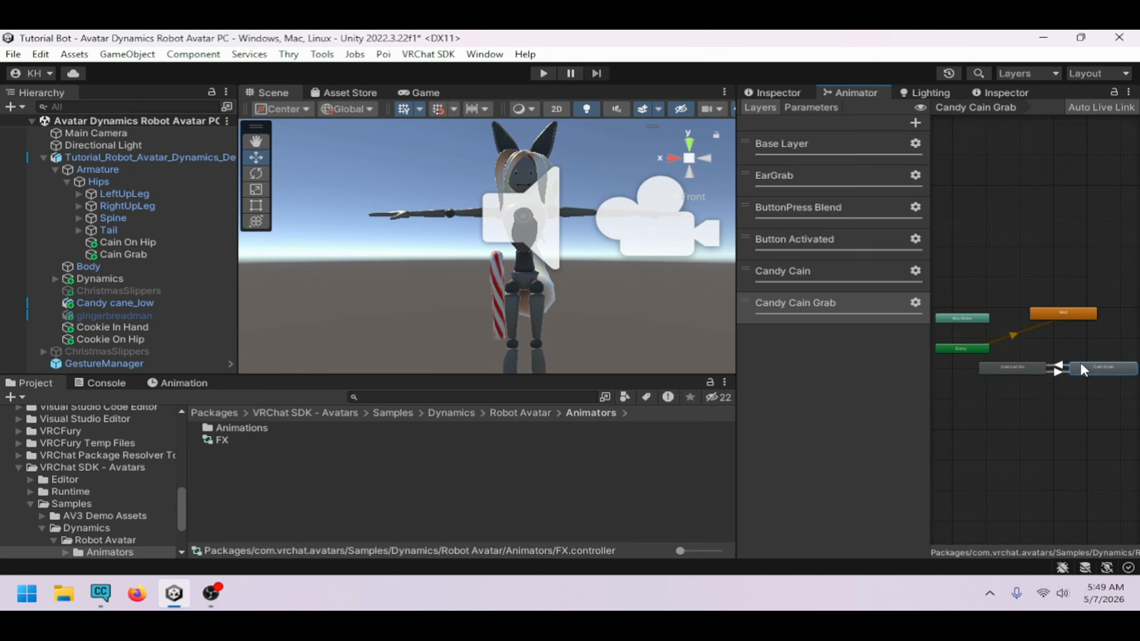
# Create transitions from Wait to Cain Let Go and from Wait to Cain Grab
pyautogui.click(1033, 291)
pyautogui.rightClick(1028, 292)
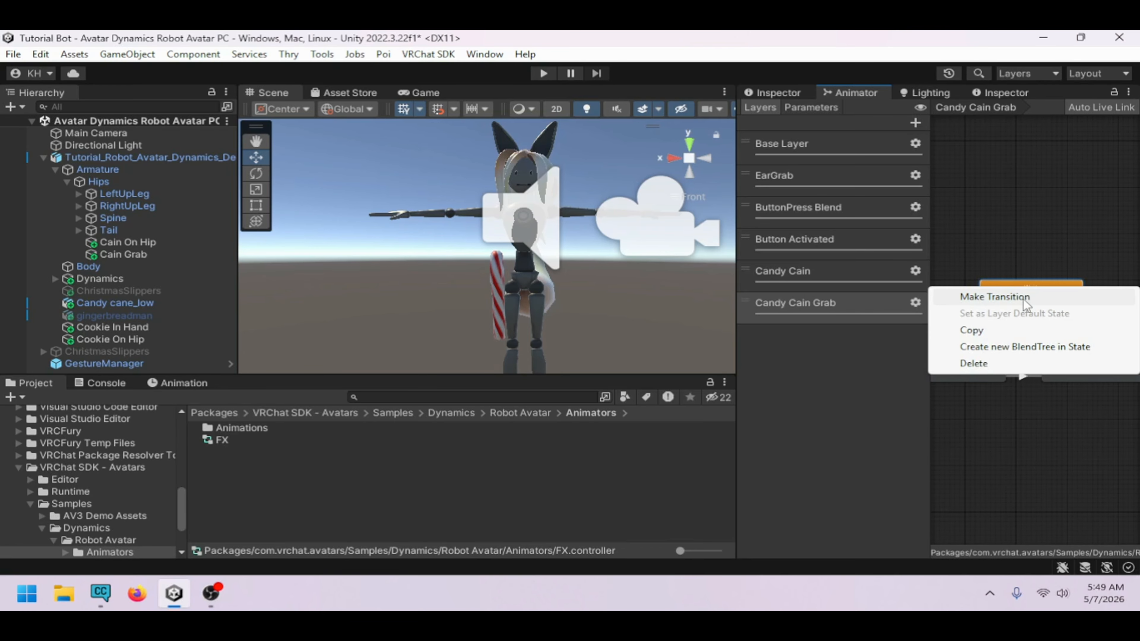
pyautogui.click(1023, 297)
pyautogui.click(960, 371)
pyautogui.rightClick(1042, 296)
pyautogui.click(977, 300)
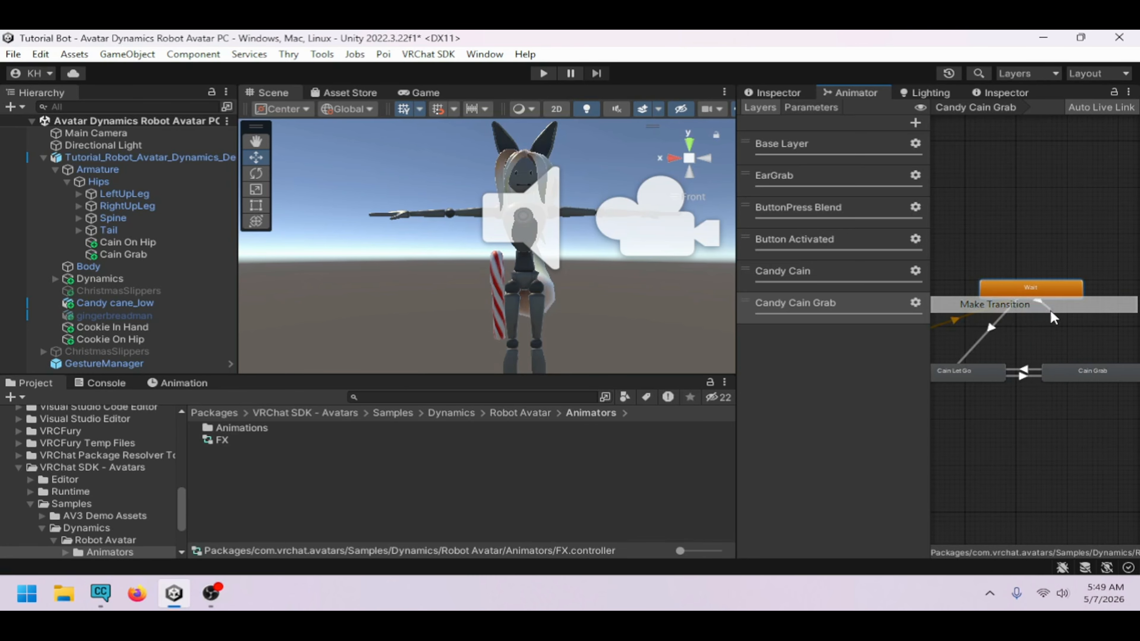
pyautogui.click(1087, 373)
# Create transitions from Cain Let Go and from Cain Grab back to Wait
pyautogui.click(936, 373)
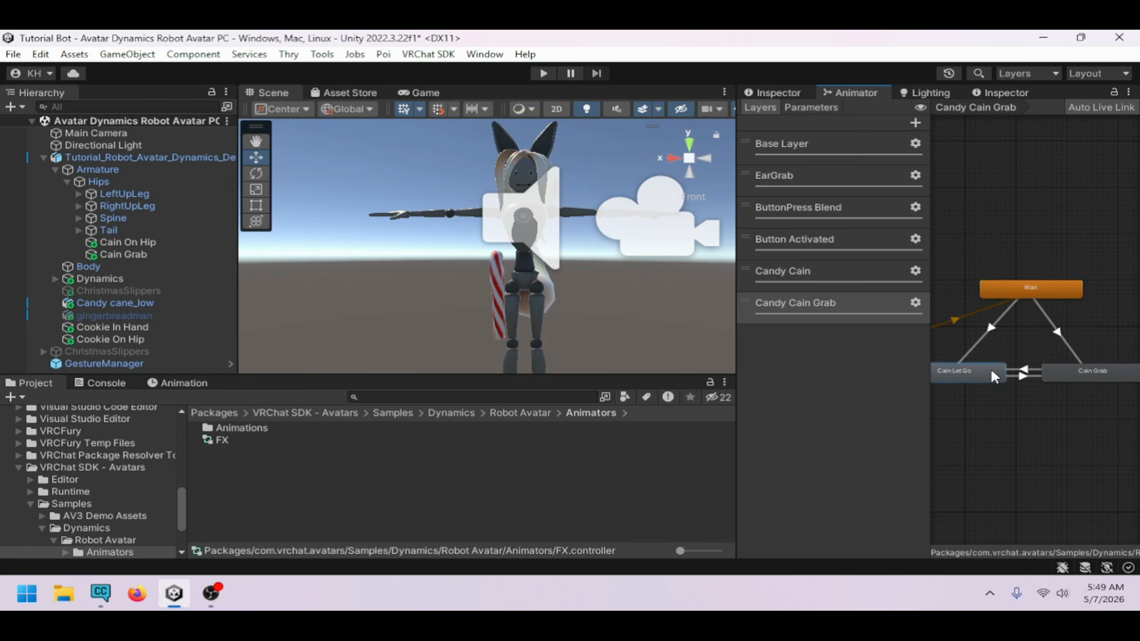
pyautogui.rightClick(936, 372)
pyautogui.click(988, 380)
pyautogui.click(1031, 290)
pyautogui.click(1082, 367)
pyautogui.rightClick(1082, 369)
pyautogui.click(1079, 379)
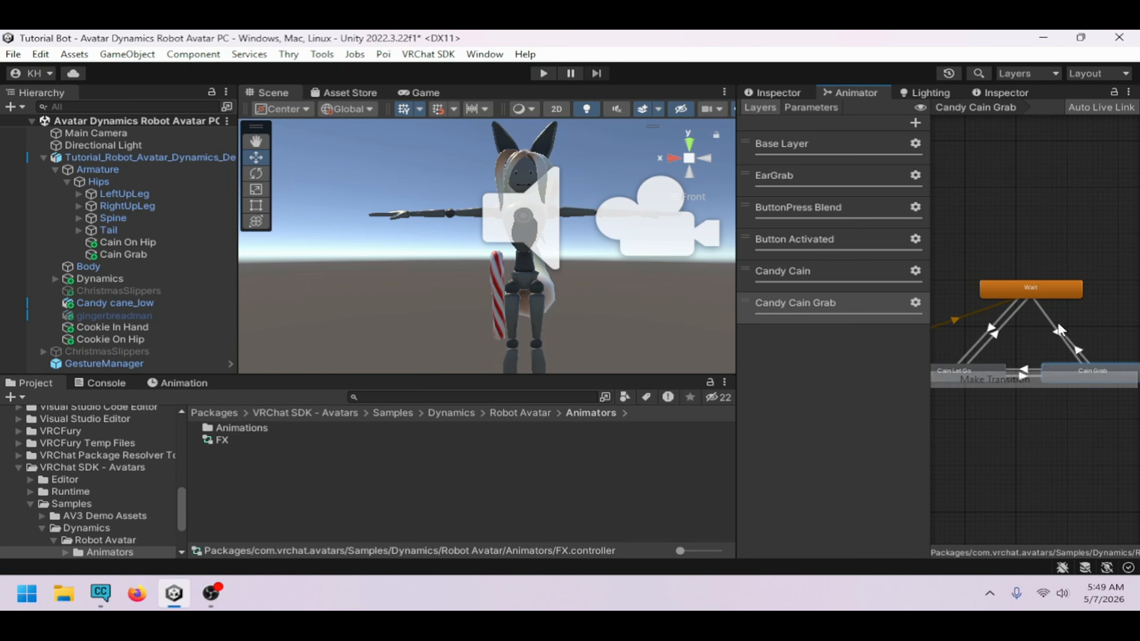
pyautogui.click(1056, 288)
pyautogui.moveTo(1015, 344); pyautogui.dragTo(1026, 348, button='middle')
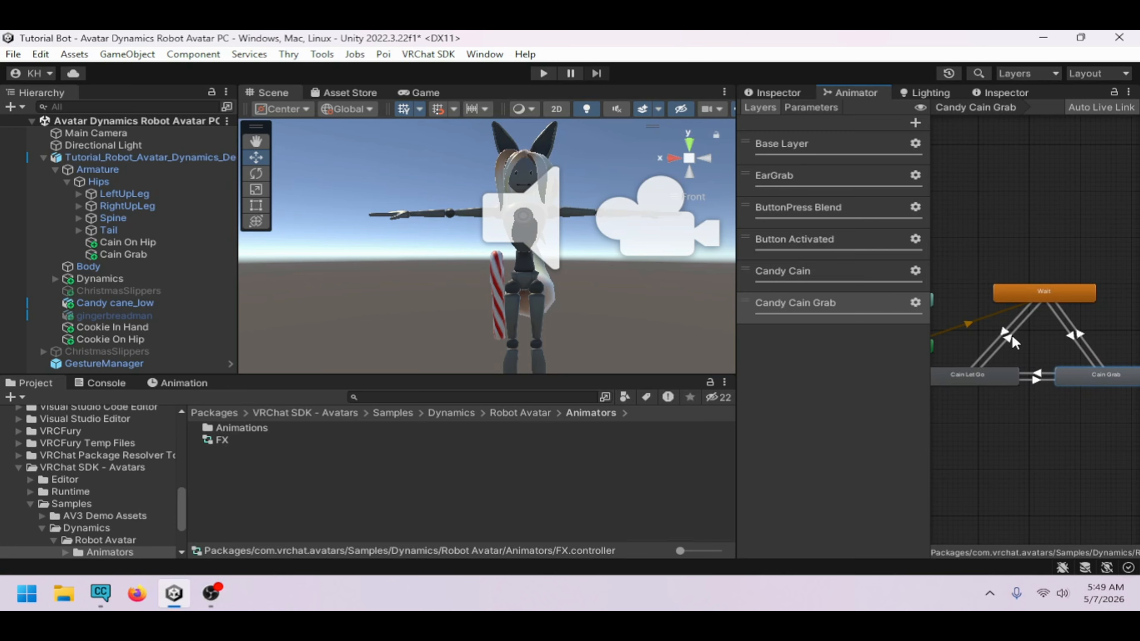
pyautogui.click(1011, 337)
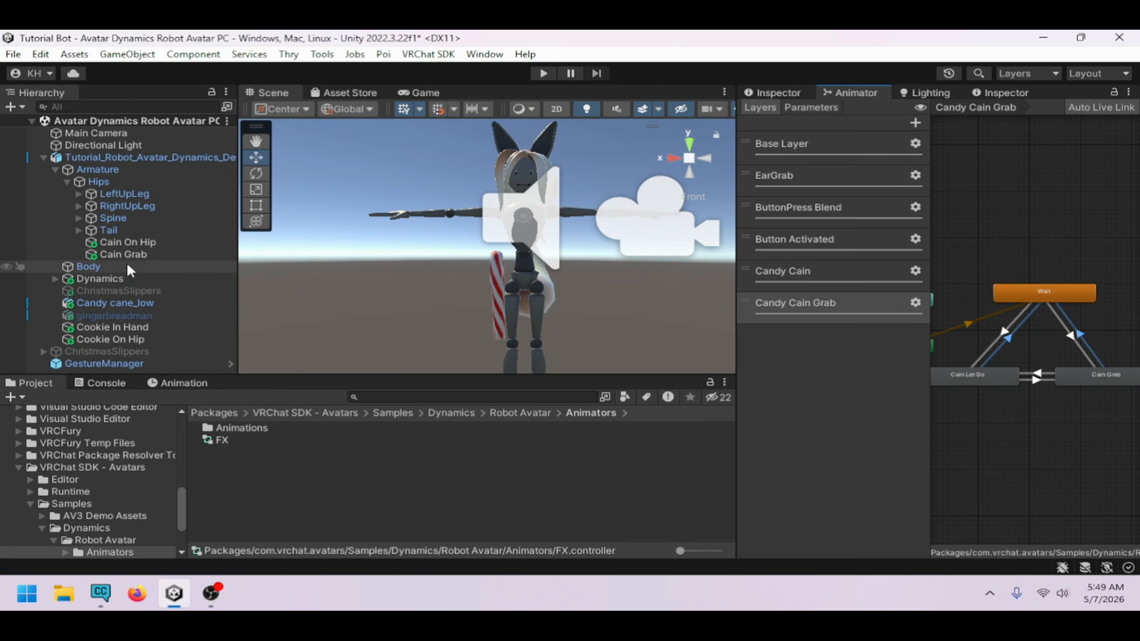
# Check the parameter name on the Cain Grab object's contact receiver
pyautogui.click(125, 254)
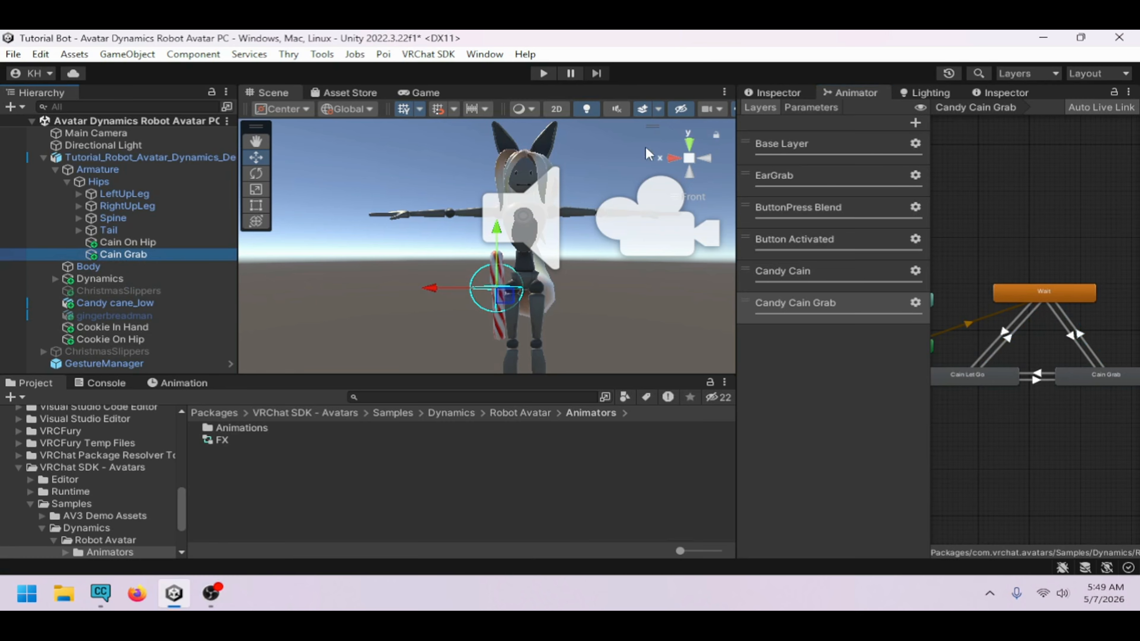
pyautogui.click(767, 94)
pyautogui.scroll(-3, 854, 310)
pyautogui.click(958, 439)
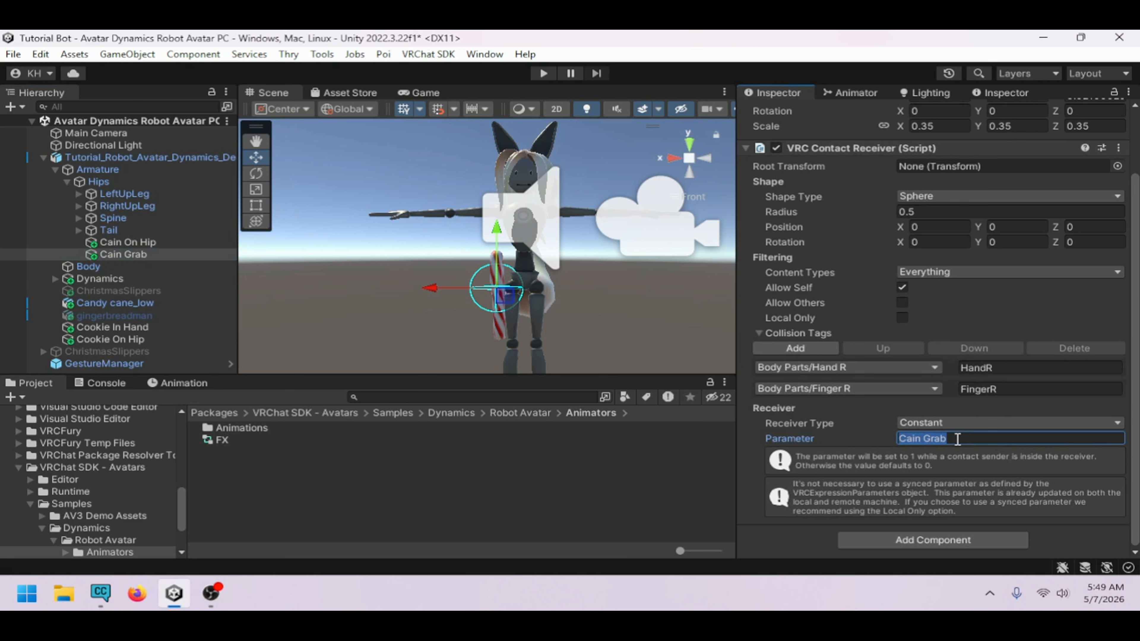
pyautogui.click(876, 94)
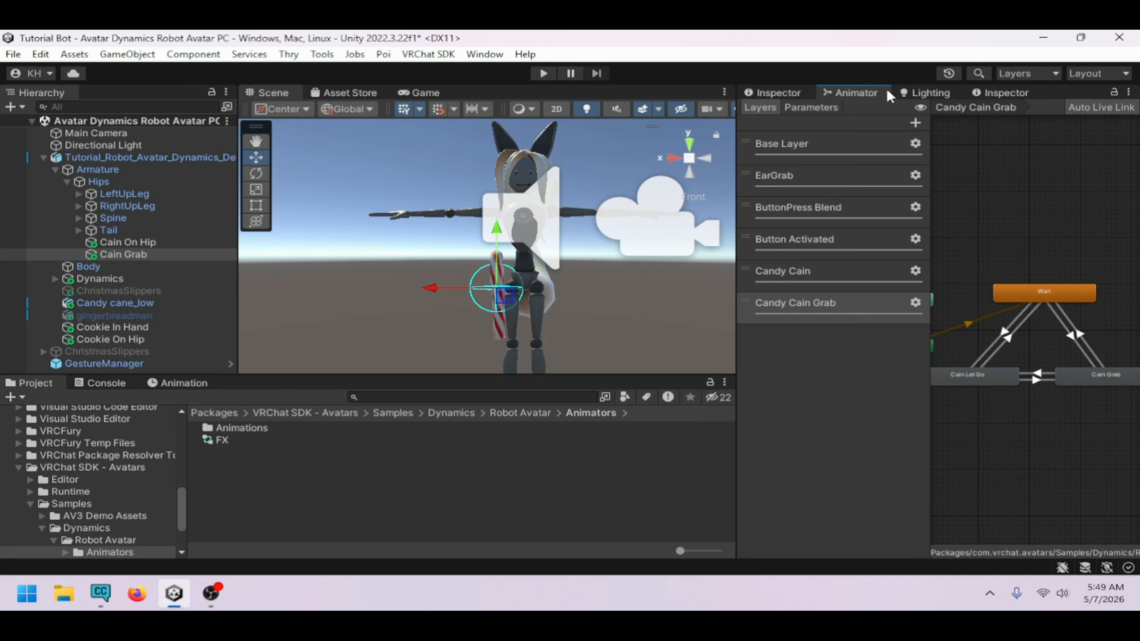
# For both transitions into Wait, turn off exit time, set duration to 0.01 and add condition Cain Grab false
pyautogui.click(1021, 317)
pyautogui.click(1079, 337)
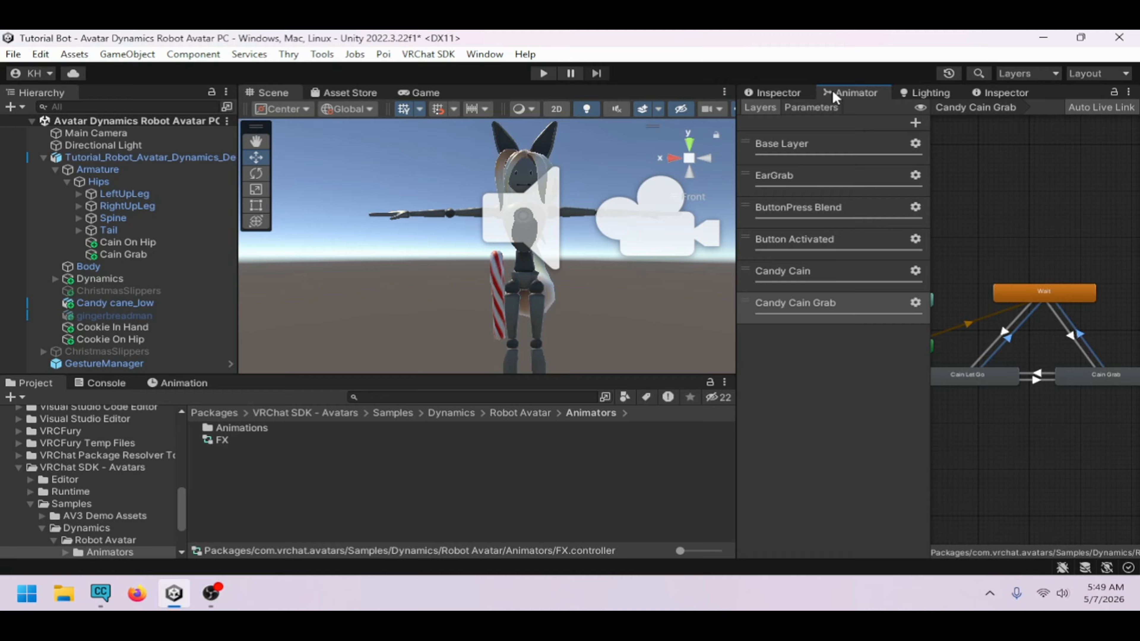
pyautogui.click(803, 93)
pyautogui.click(895, 274)
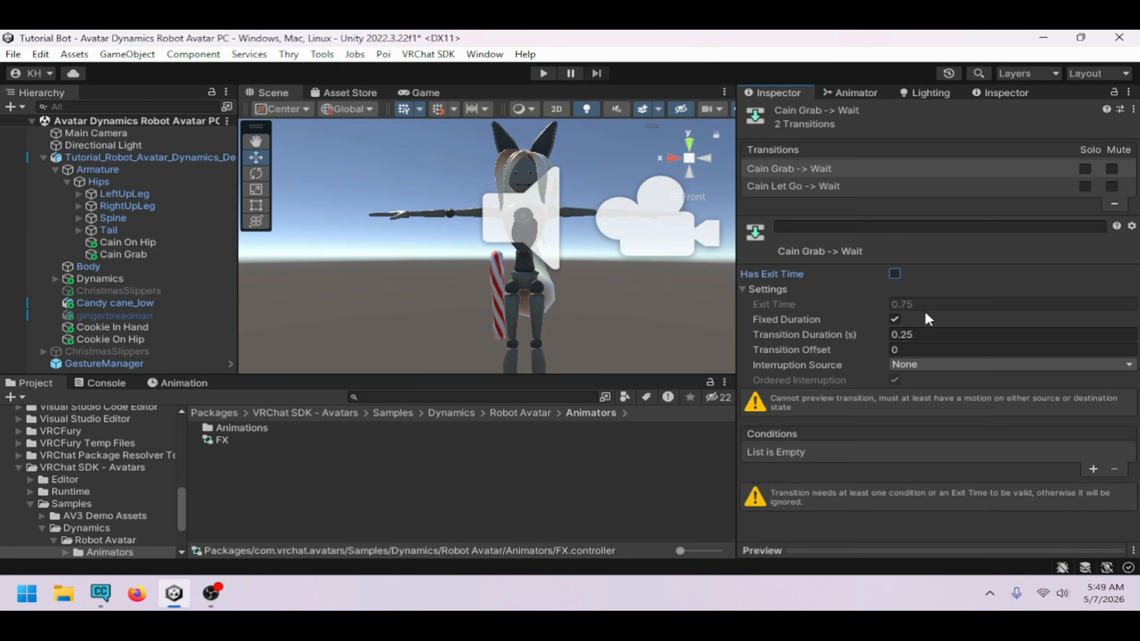
pyautogui.doubleClick(932, 335)
pyautogui.write('01')
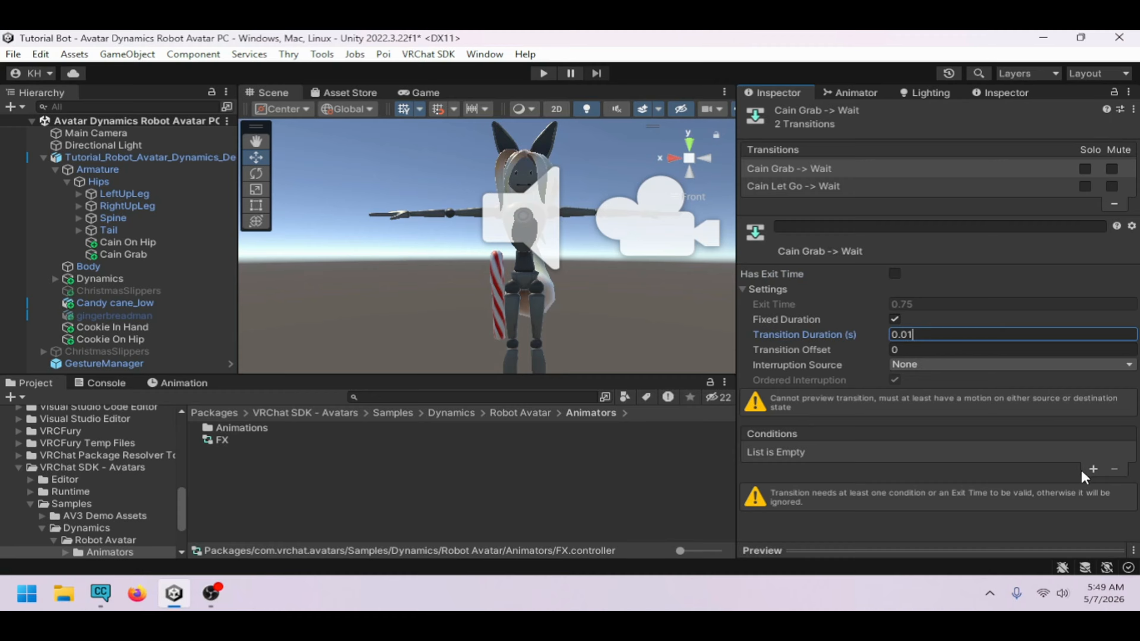
pyautogui.click(1094, 469)
pyautogui.click(835, 453)
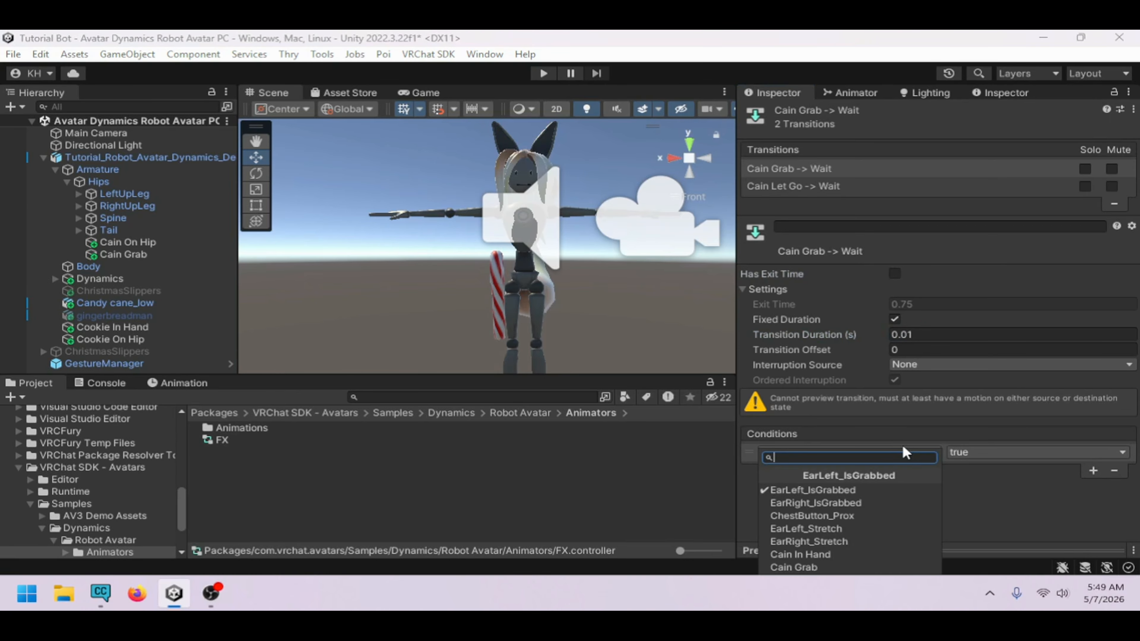
pyautogui.click(835, 568)
pyautogui.click(965, 454)
pyautogui.click(979, 485)
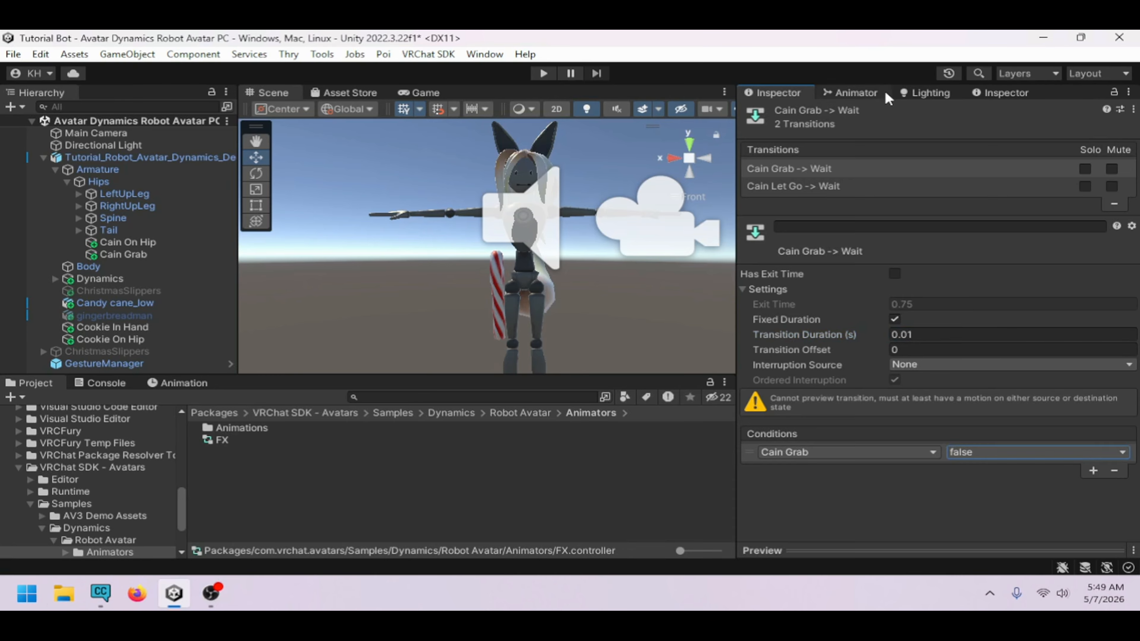
# Inspect the transition from Wait to Cain Let Go
pyautogui.click(883, 92)
pyautogui.click(1005, 321)
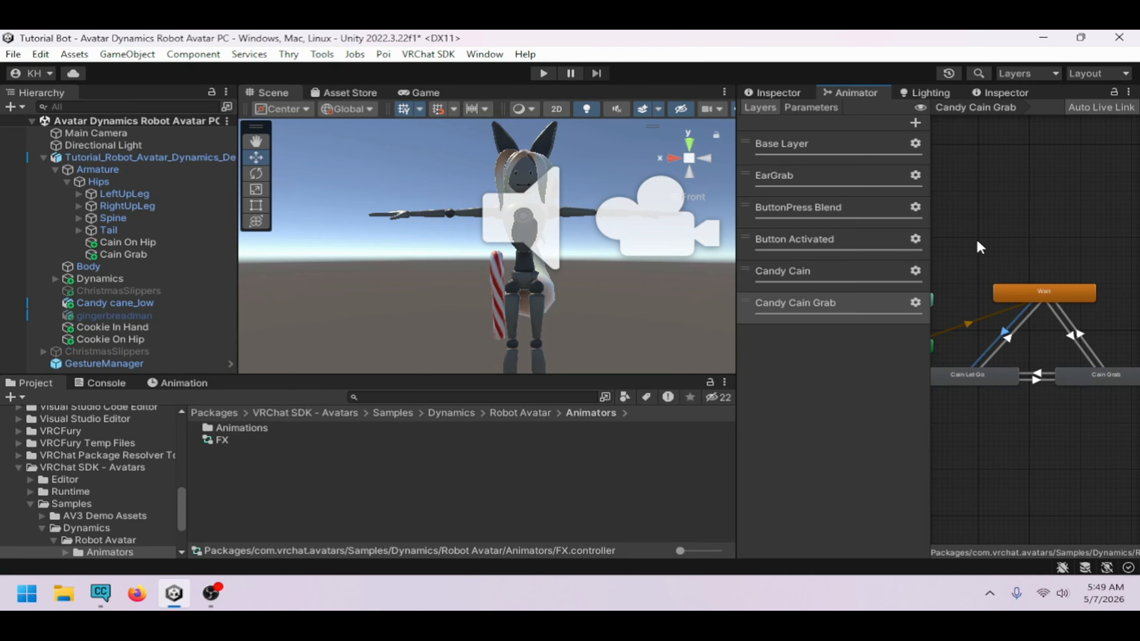
pyautogui.click(773, 92)
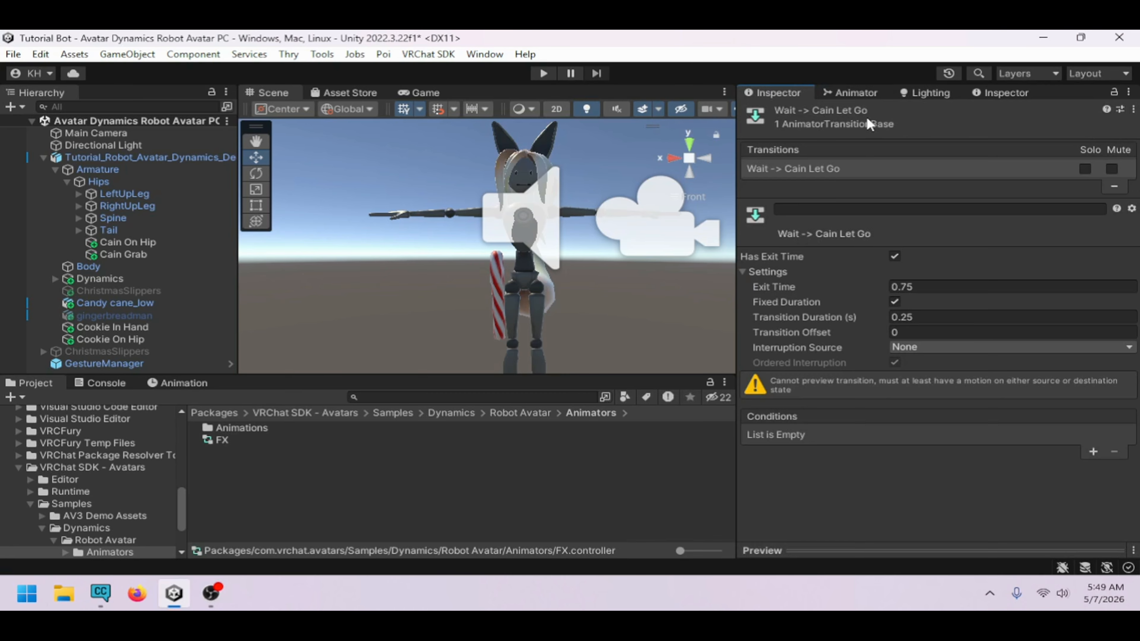
pyautogui.click(853, 92)
pyautogui.scroll(2, 1013, 404)
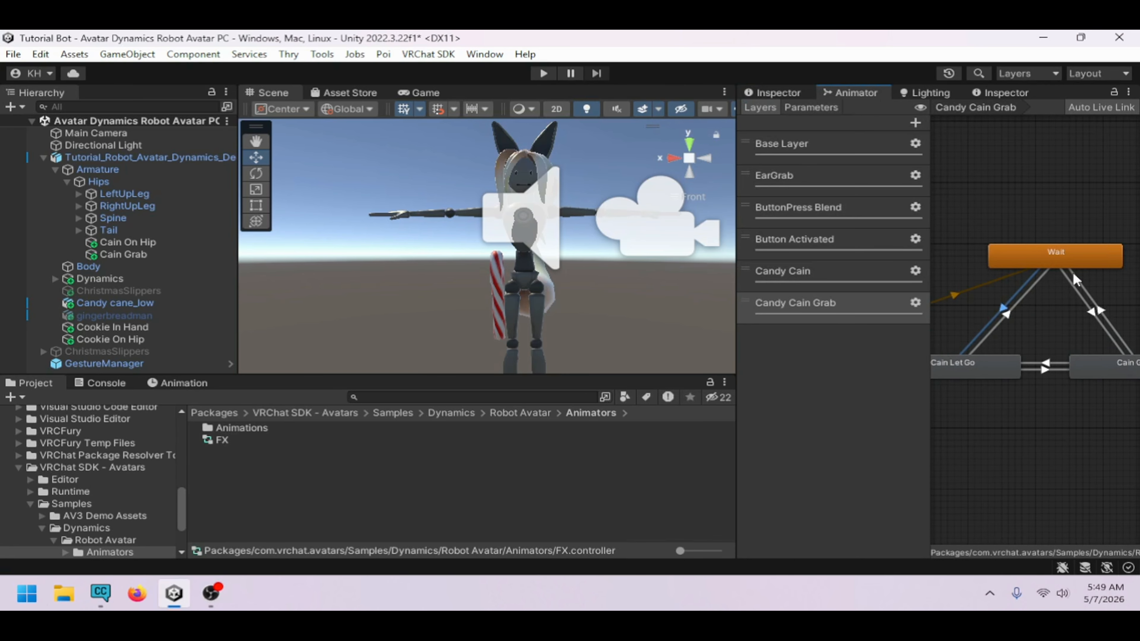
# Set the Wait to Cain Grab transition to no exit time, 0.01 duration, with condition Cain Grab true
pyautogui.moveTo(1123, 331); pyautogui.dragTo(1067, 332, button='middle')
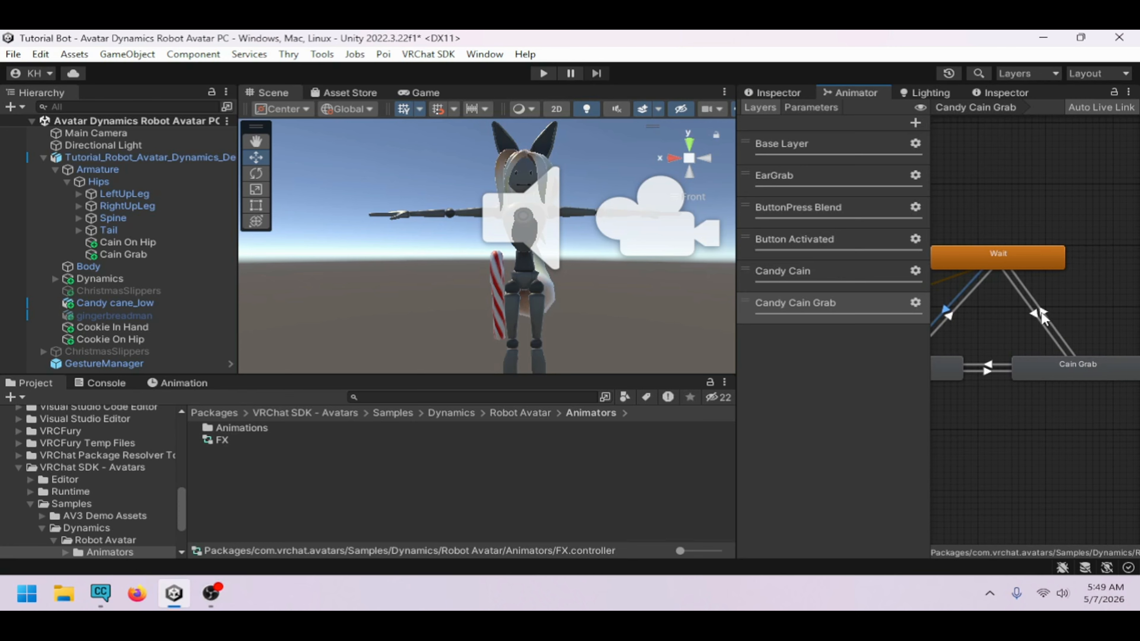
pyautogui.click(1040, 315)
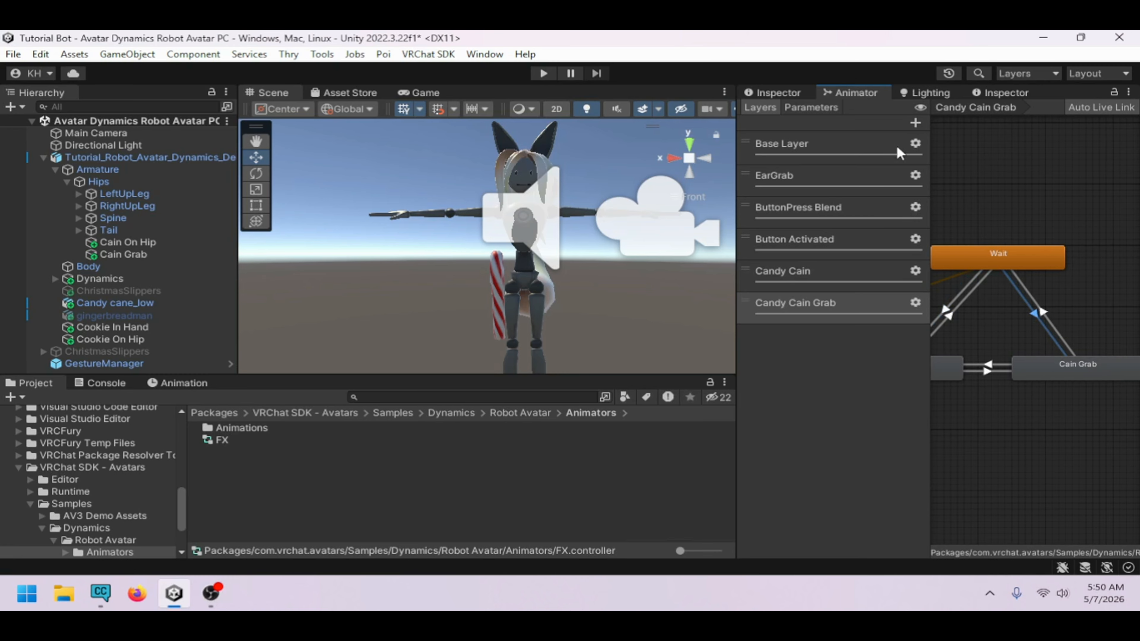
pyautogui.click(779, 93)
pyautogui.click(895, 256)
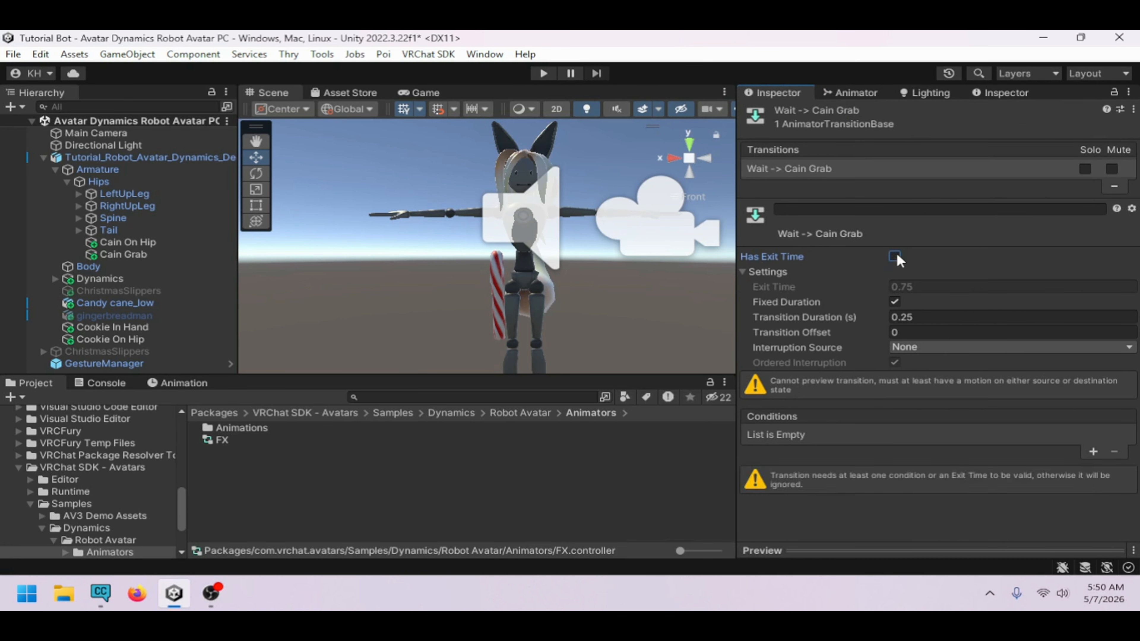
pyautogui.doubleClick(930, 316)
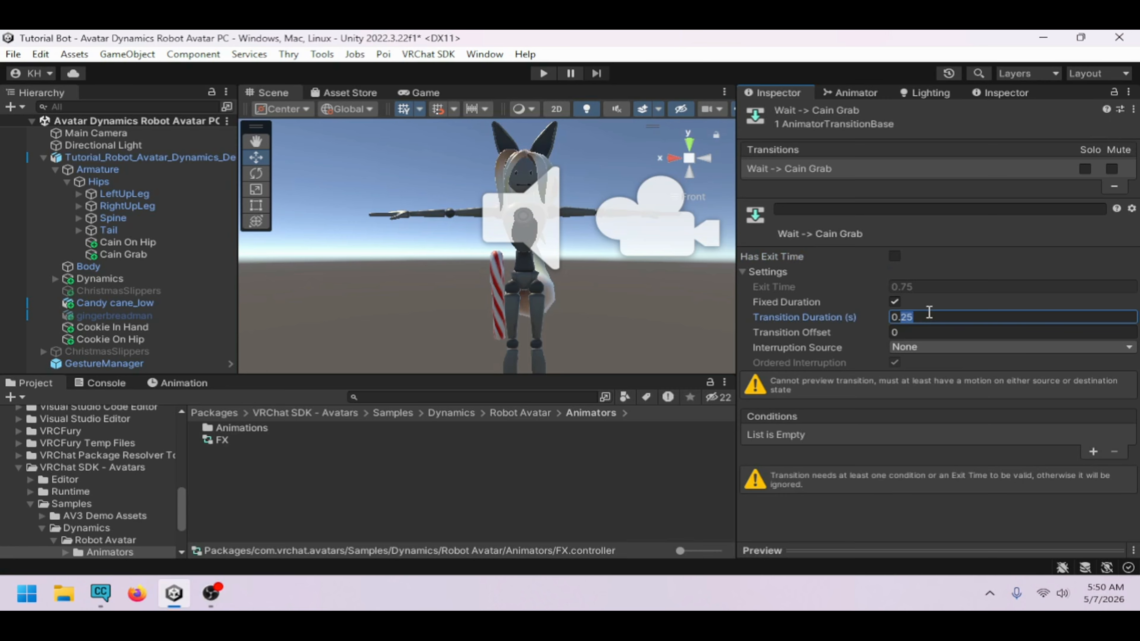
pyautogui.click(1094, 452)
pyautogui.click(833, 439)
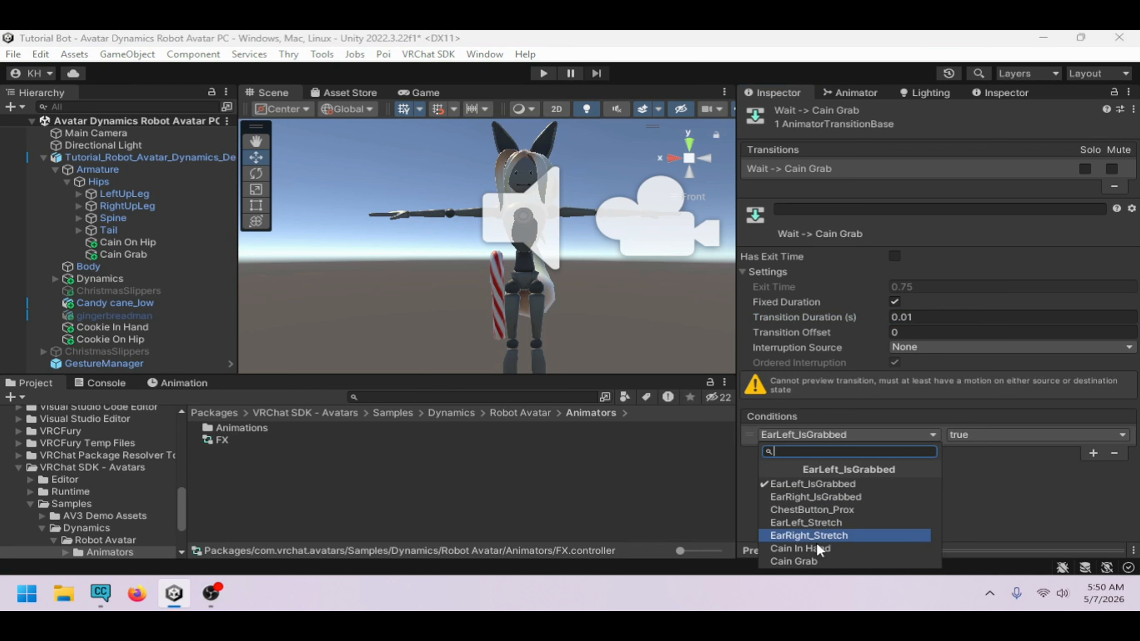
pyautogui.click(830, 562)
pyautogui.click(1093, 454)
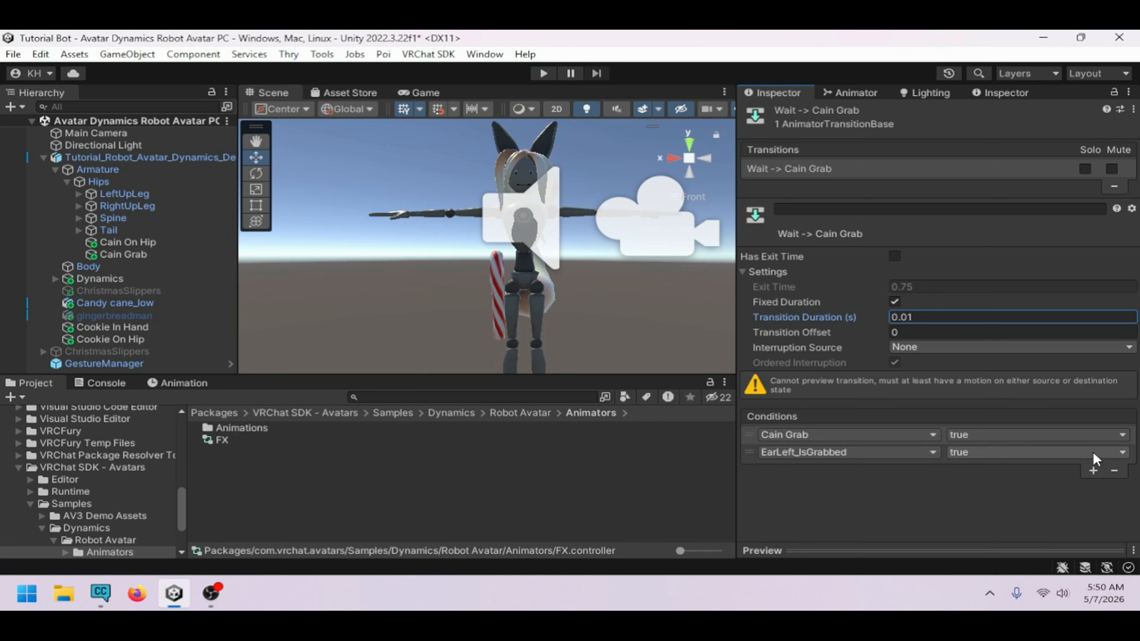
pyautogui.click(861, 453)
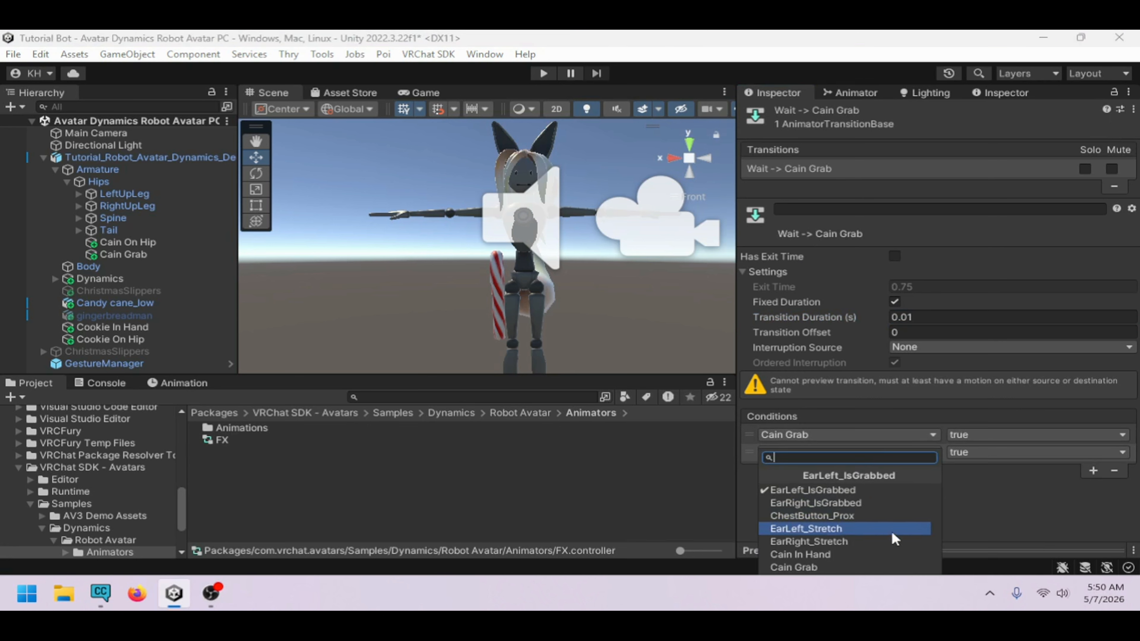
pyautogui.click(1011, 533)
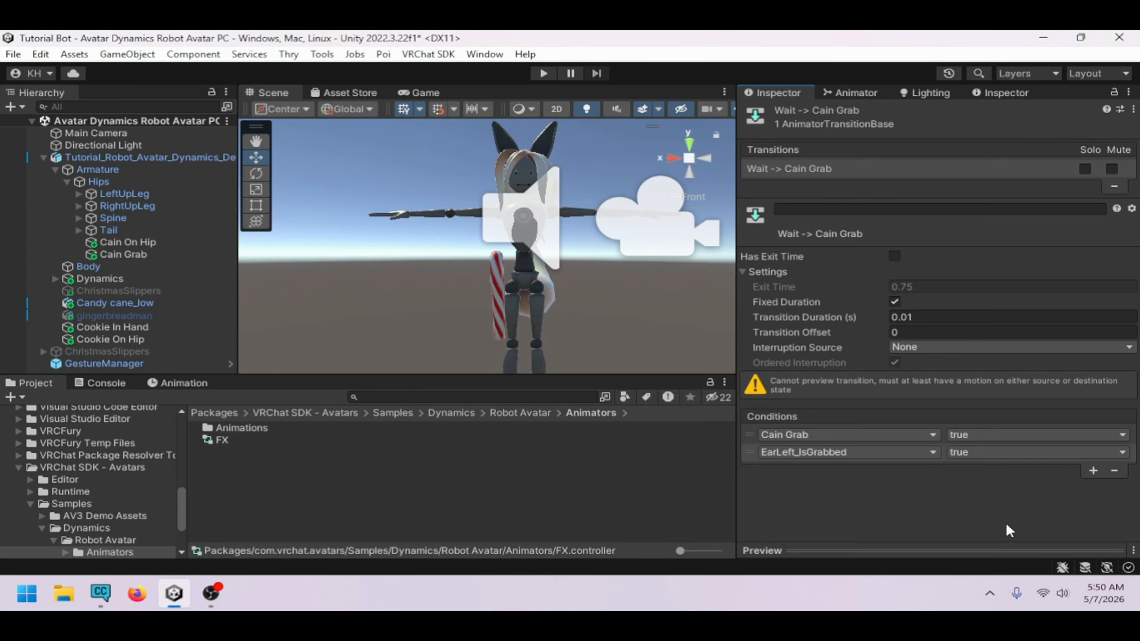
pyautogui.click(749, 452)
pyautogui.click(1115, 470)
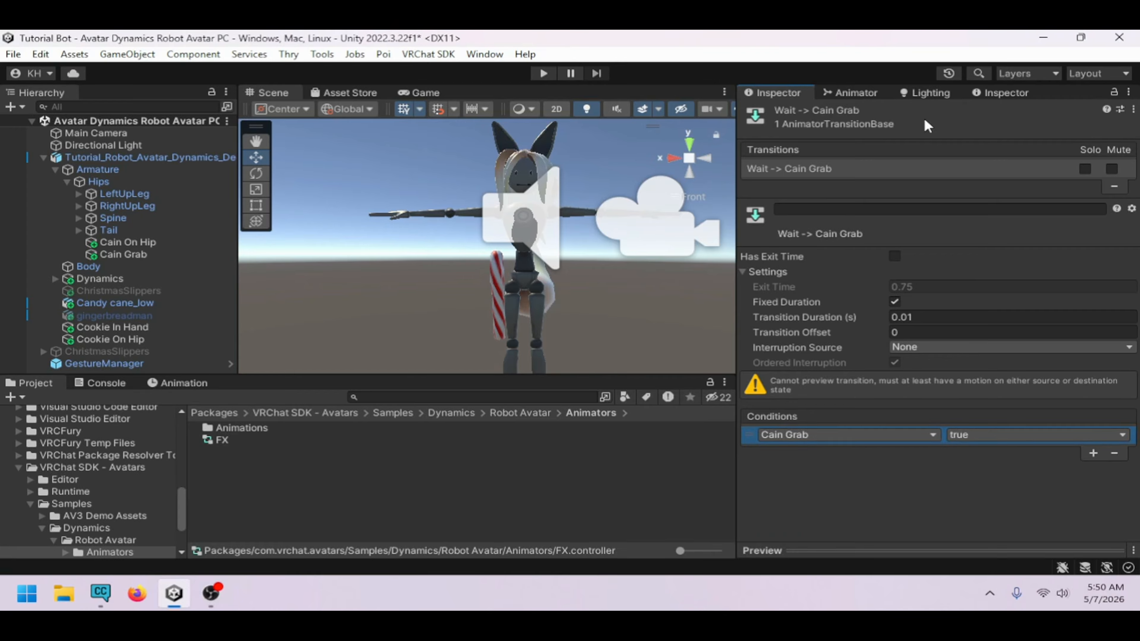
# Add two Int parameters to the animator and rename the first one GestureLeft
pyautogui.click(871, 92)
pyautogui.click(911, 92)
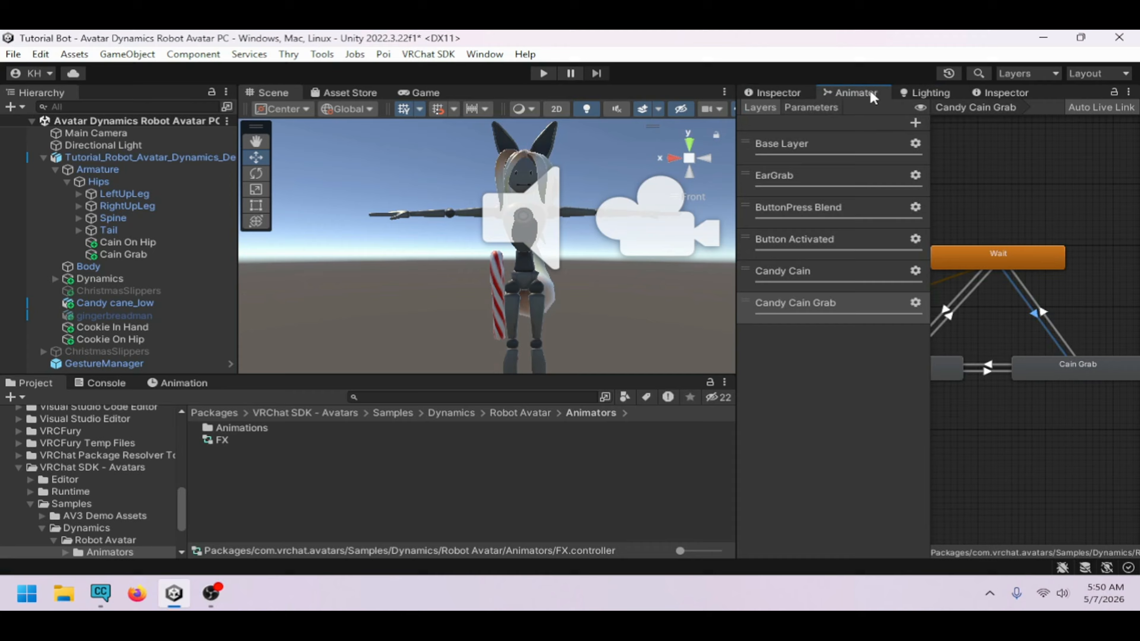
pyautogui.click(811, 108)
pyautogui.click(915, 123)
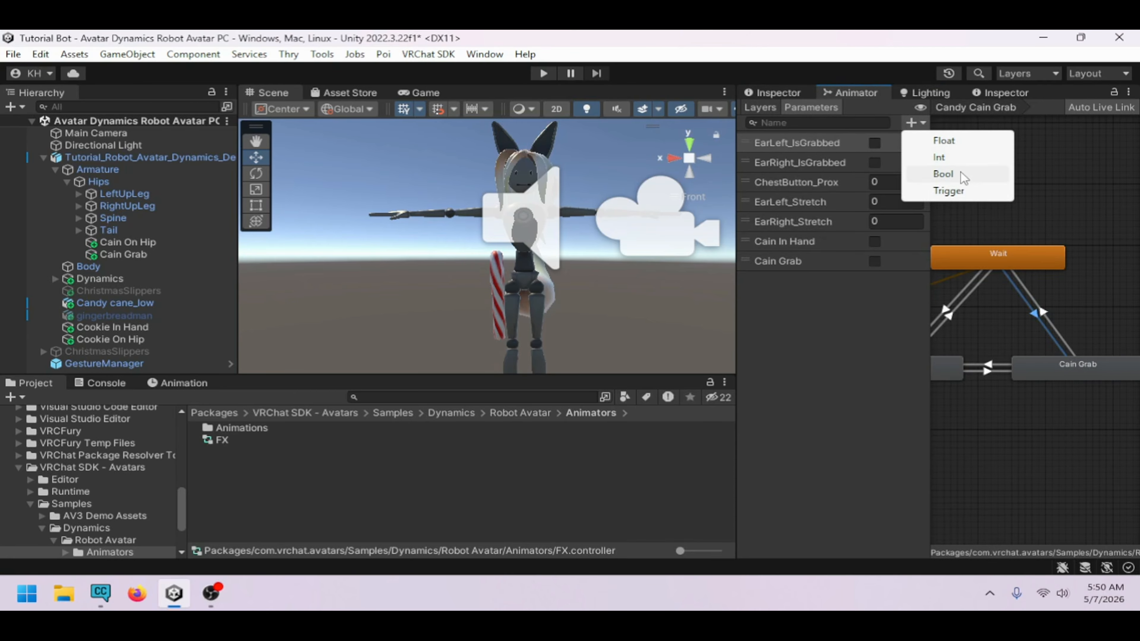
pyautogui.click(960, 157)
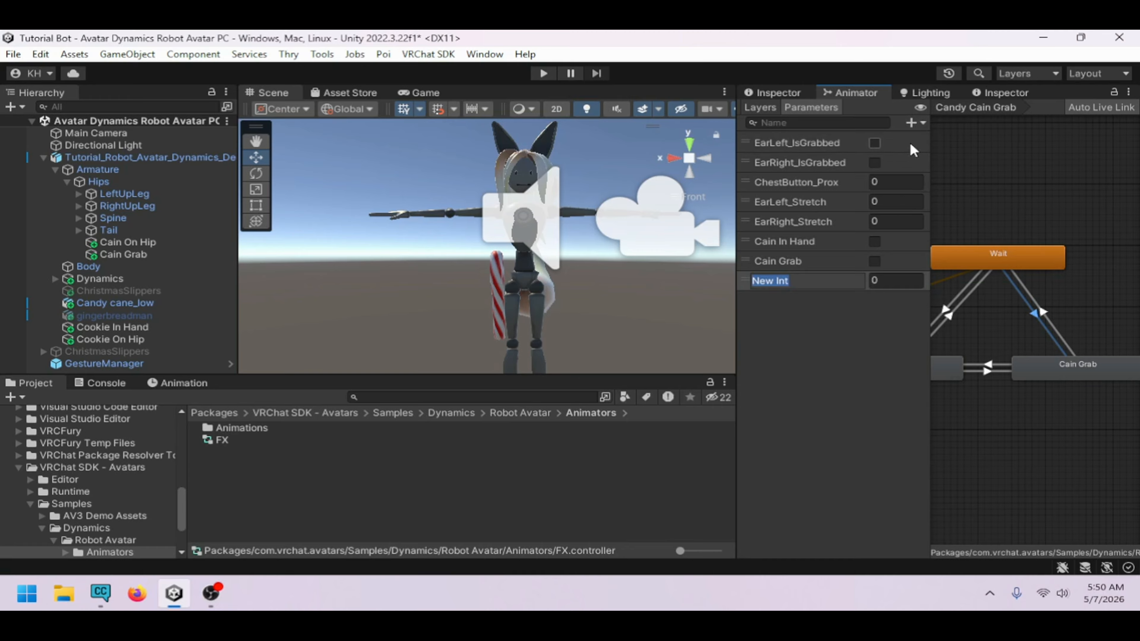
pyautogui.click(912, 123)
pyautogui.click(960, 158)
pyautogui.click(834, 282)
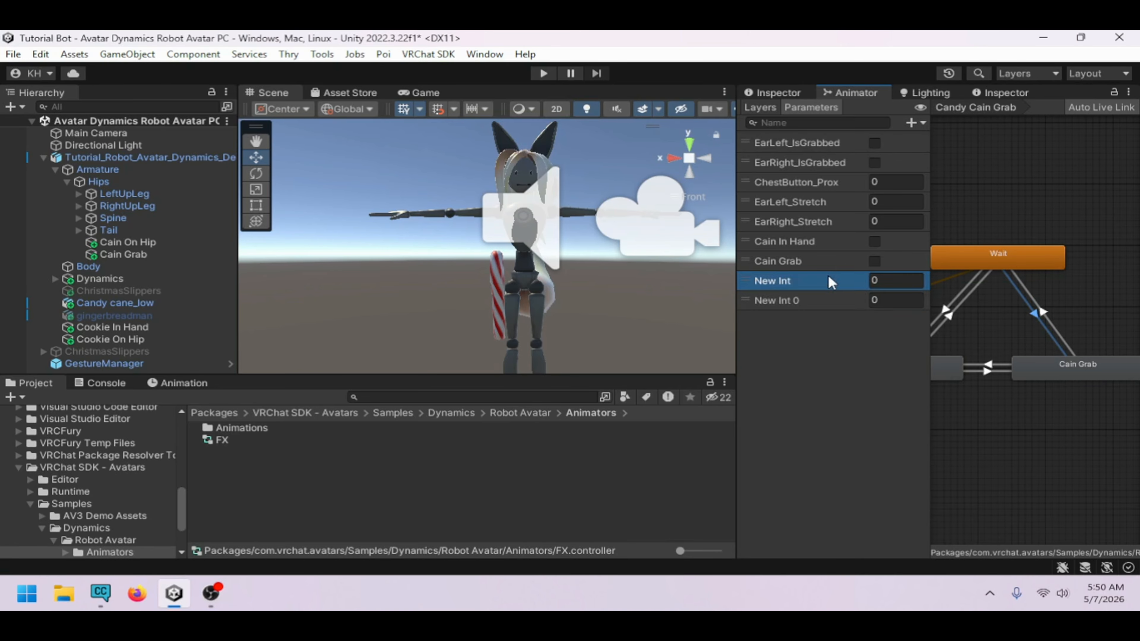
pyautogui.click(822, 279)
pyautogui.write('GestureLeft')
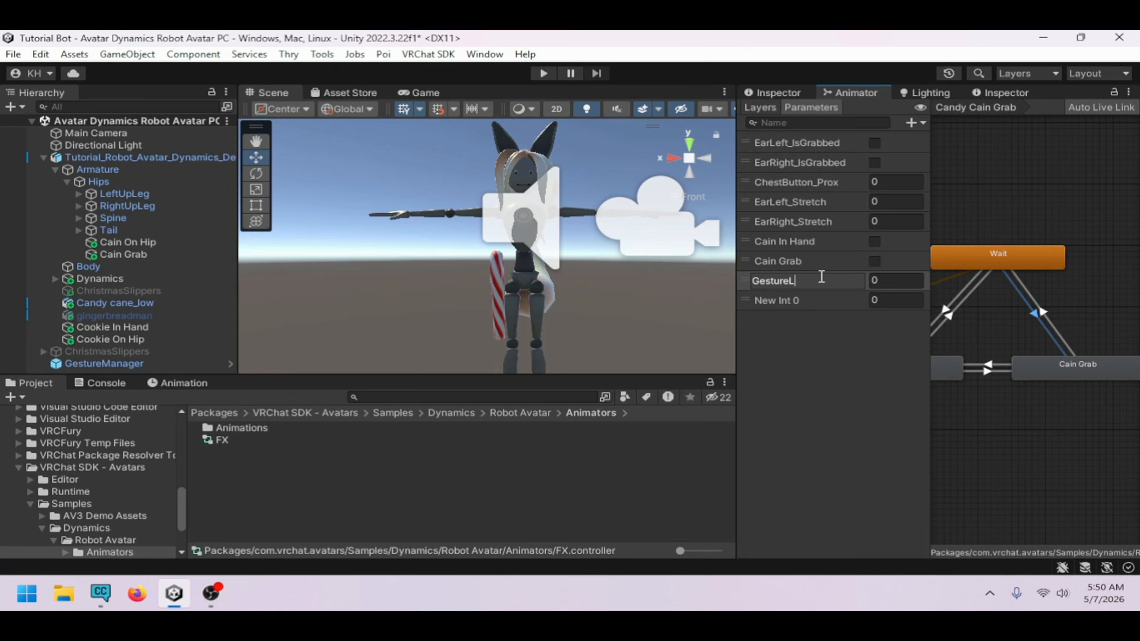
# Rename the second Int parameter GestureRight
pyautogui.click(819, 302)
pyautogui.click(818, 299)
pyautogui.write('GestureRight')
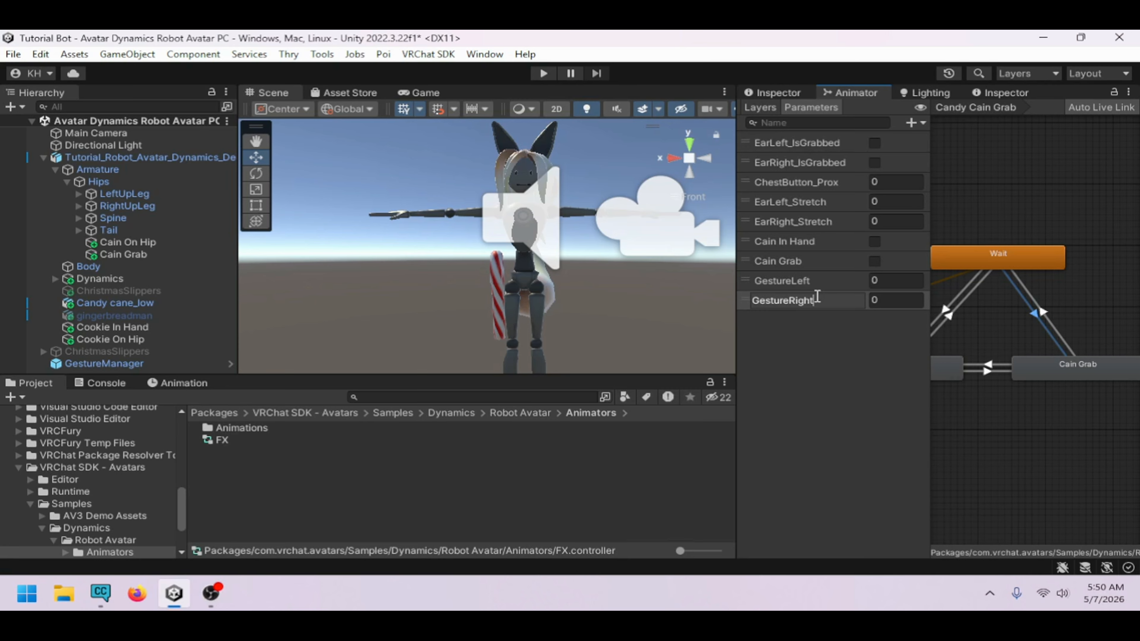
pyautogui.press('Return')
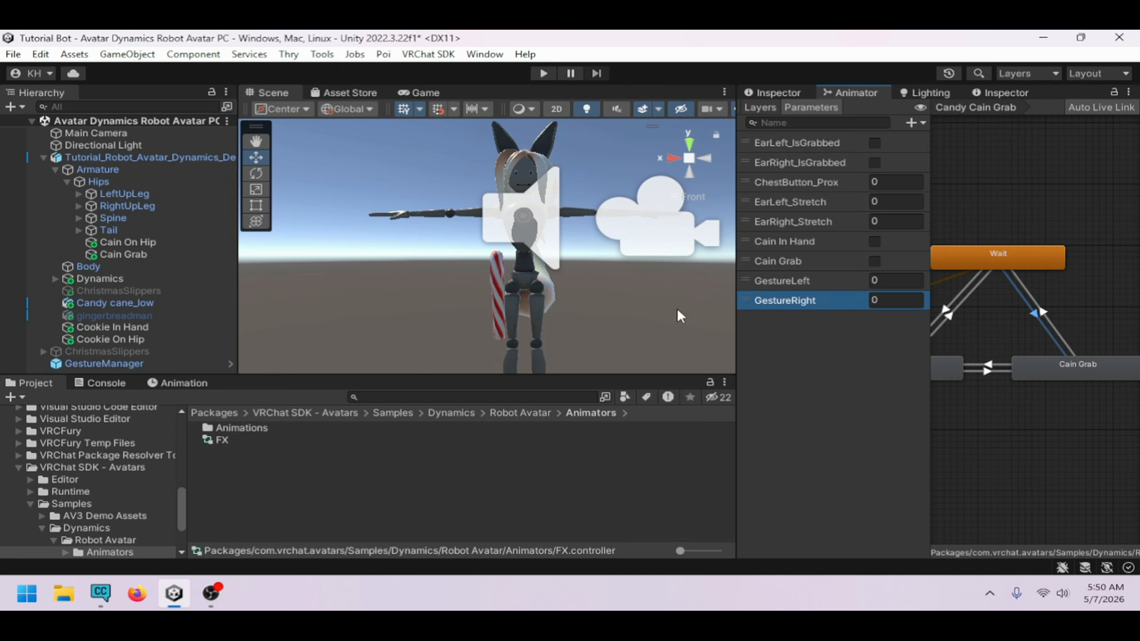
# Switch to the browser and search the web for VR Chat Peramaters
pyautogui.click(135, 595)
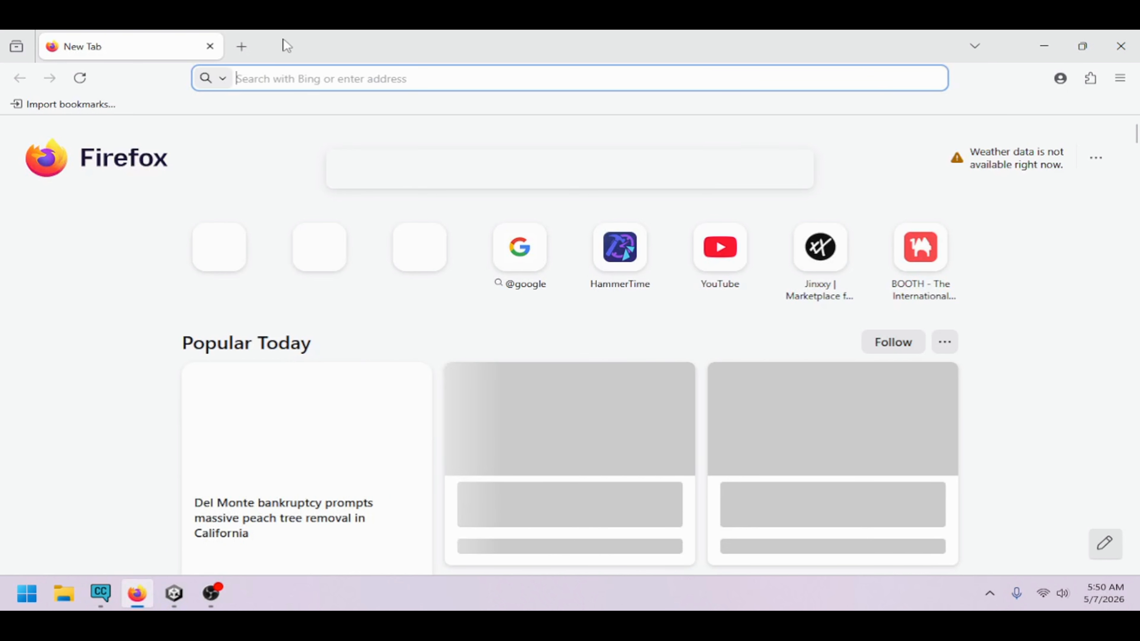
pyautogui.click(462, 84)
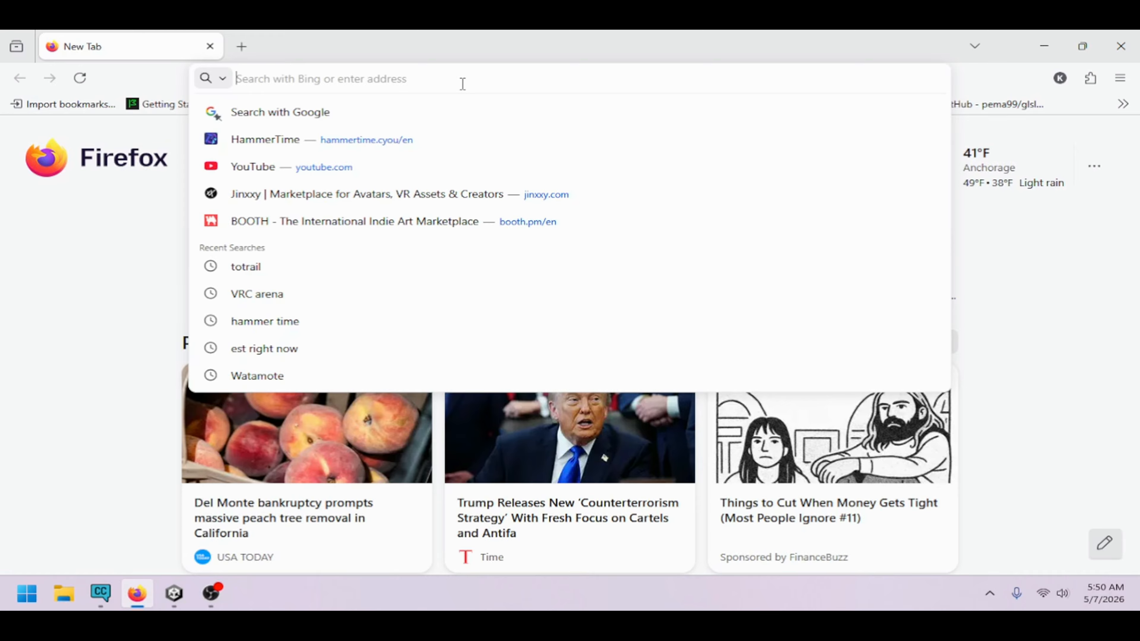
pyautogui.write('VRC hat Ge')
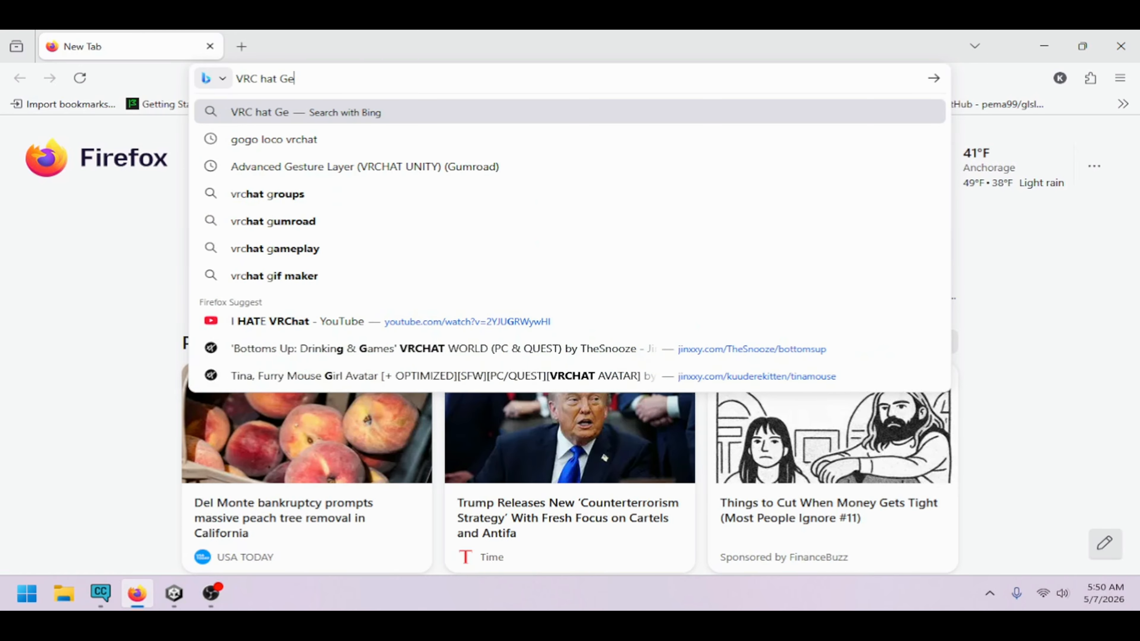
pyautogui.write('sture')
pyautogui.press('BackSpace')
pyautogui.press('BackSpace')
pyautogui.press('BackSpace')
pyautogui.press('BackSpace')
pyautogui.press('BackSpace')
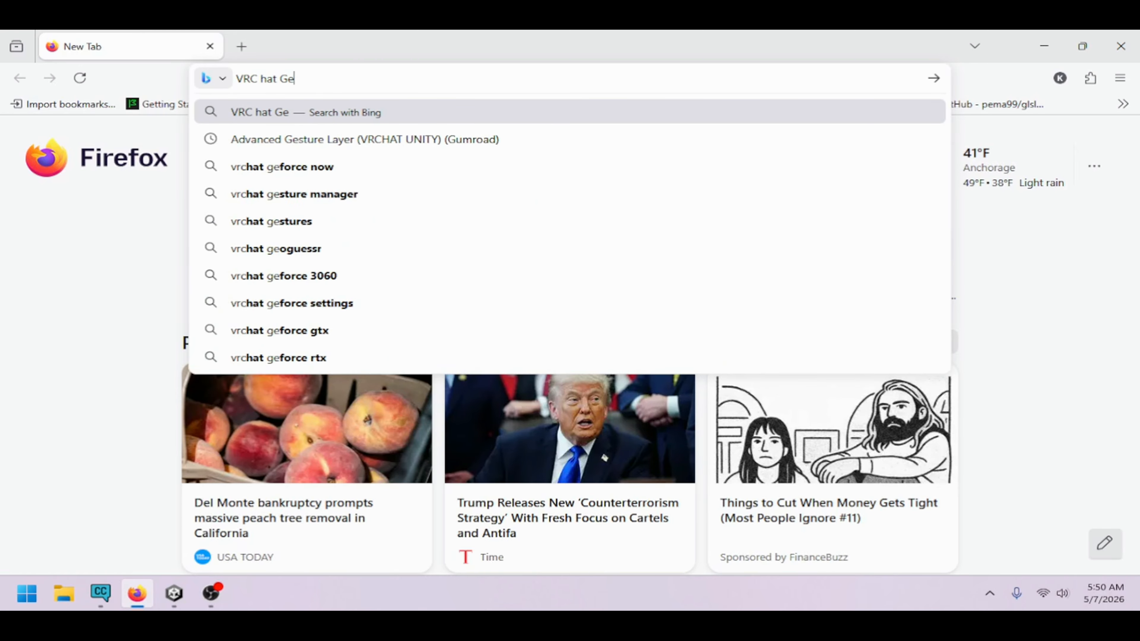
pyautogui.press('BackSpace')
pyautogui.press('BackSpace')
pyautogui.press('BackSpace')
pyautogui.press('BackSpace')
pyautogui.press('BackSpace')
pyautogui.press('BackSpace')
pyautogui.press('BackSpace')
pyautogui.press('BackSpace')
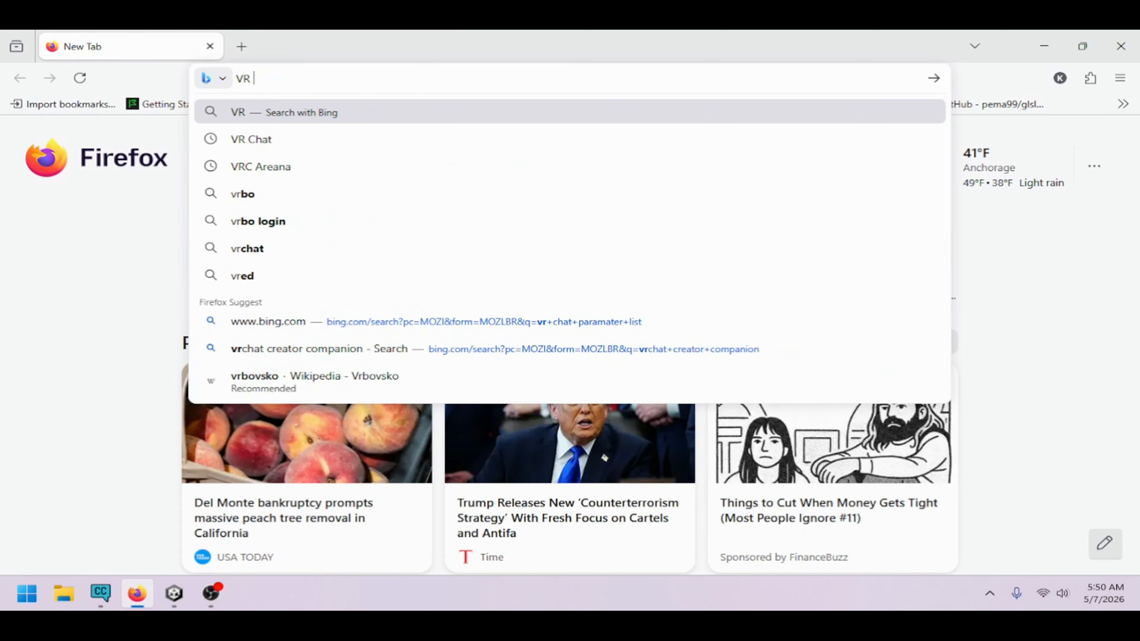
pyautogui.write('Chat Pera')
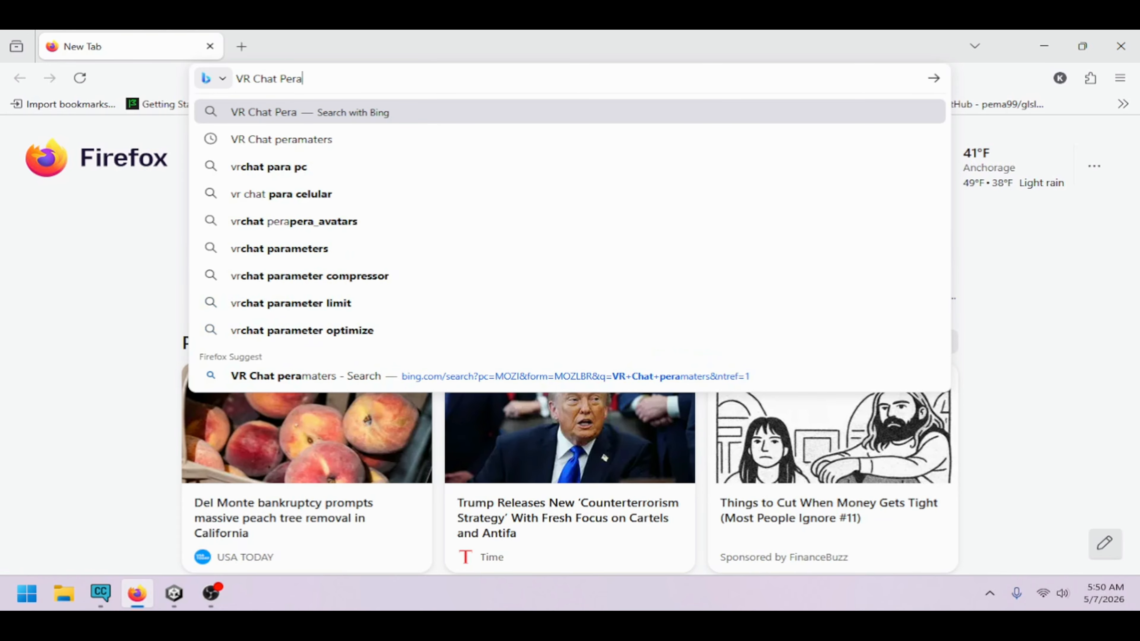
pyautogui.write('maters')
pyautogui.press('Return')
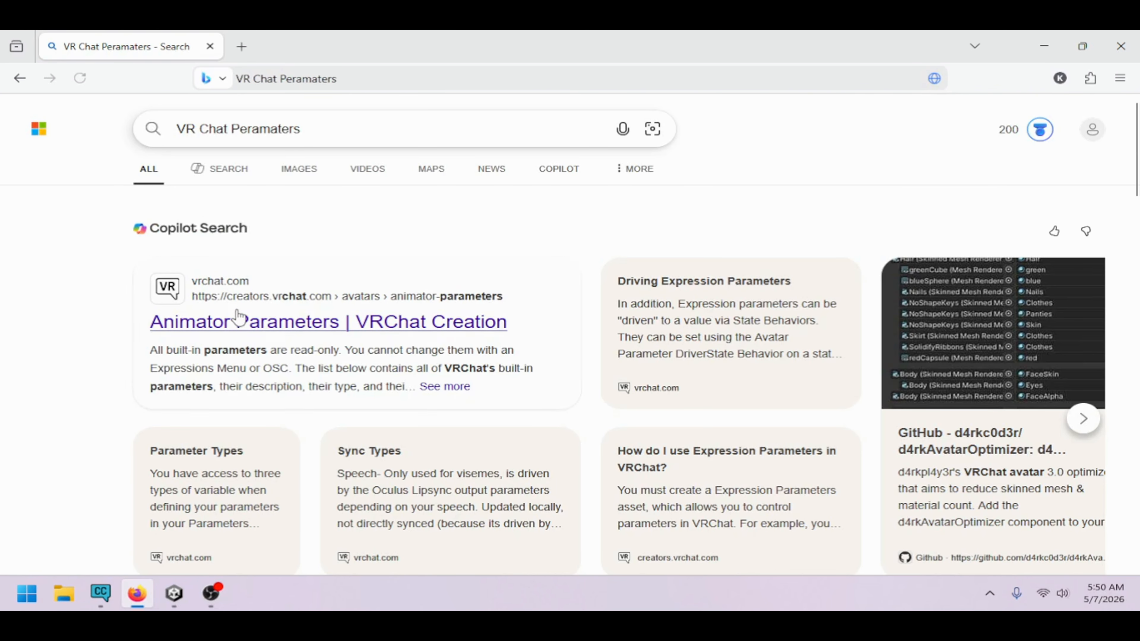
# Copy GestureLeft from VRChat's Animator Parameters documentation and paste it as the first Int parameter's name
pyautogui.click(238, 317)
pyautogui.scroll(-5, 505, 330)
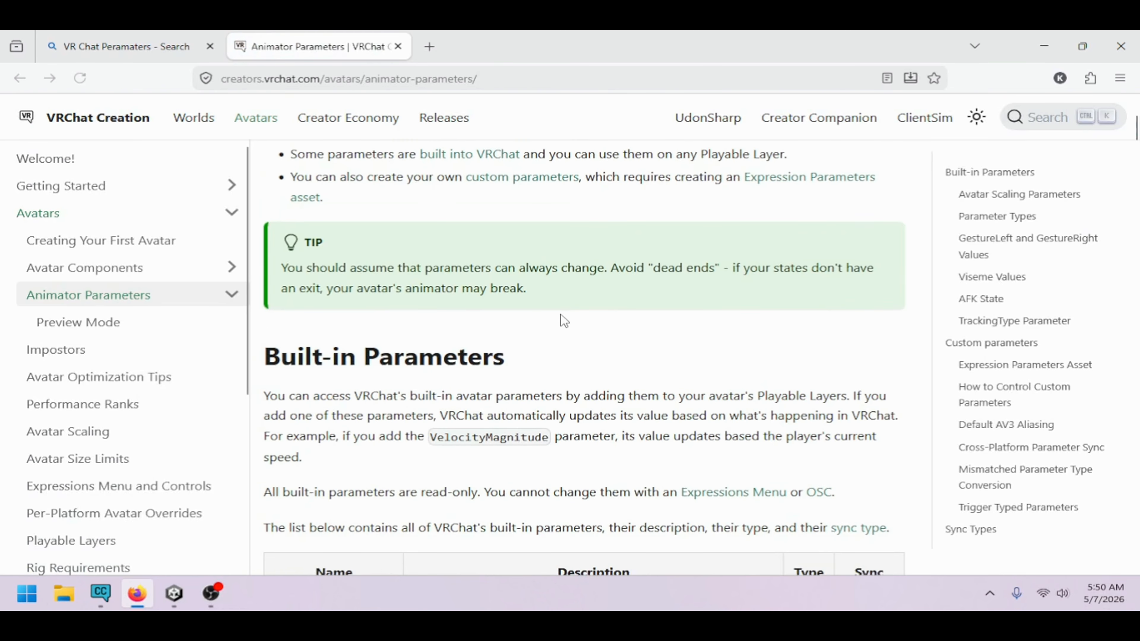
pyautogui.scroll(-10, 561, 315)
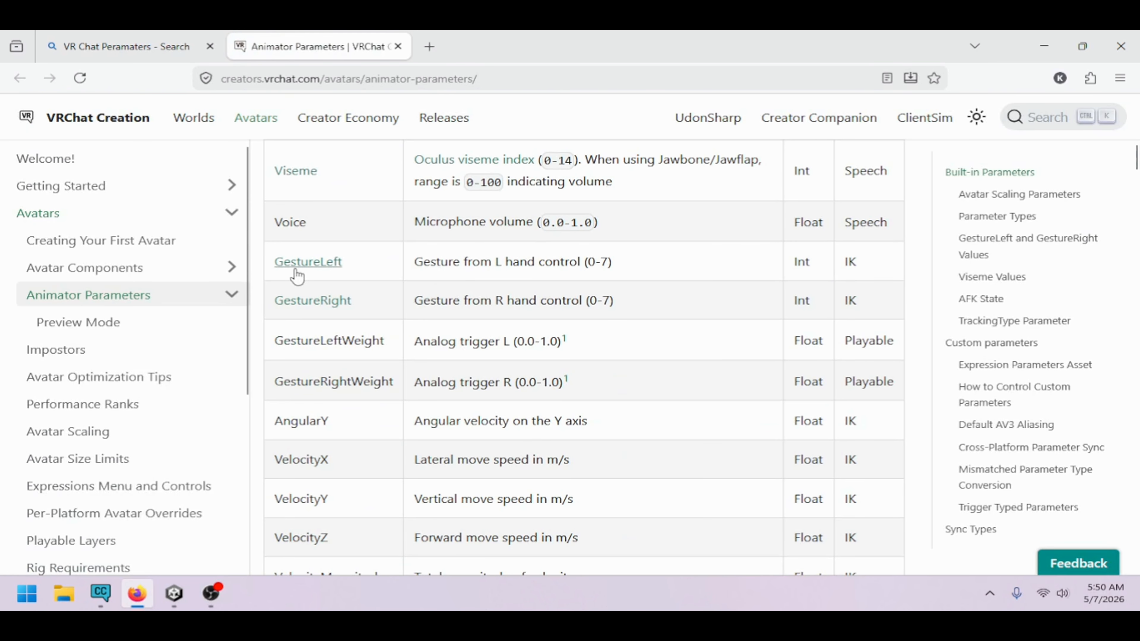
pyautogui.moveTo(356, 264); pyautogui.dragTo(278, 264)
pyautogui.hotkey('ctrl', 'c')
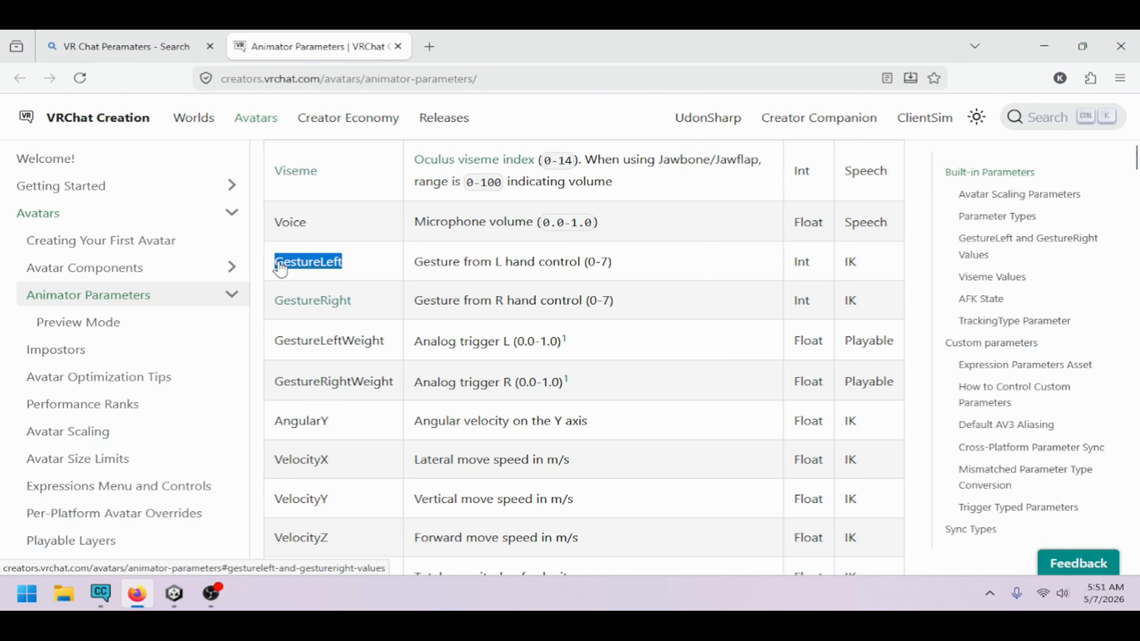
pyautogui.click(174, 594)
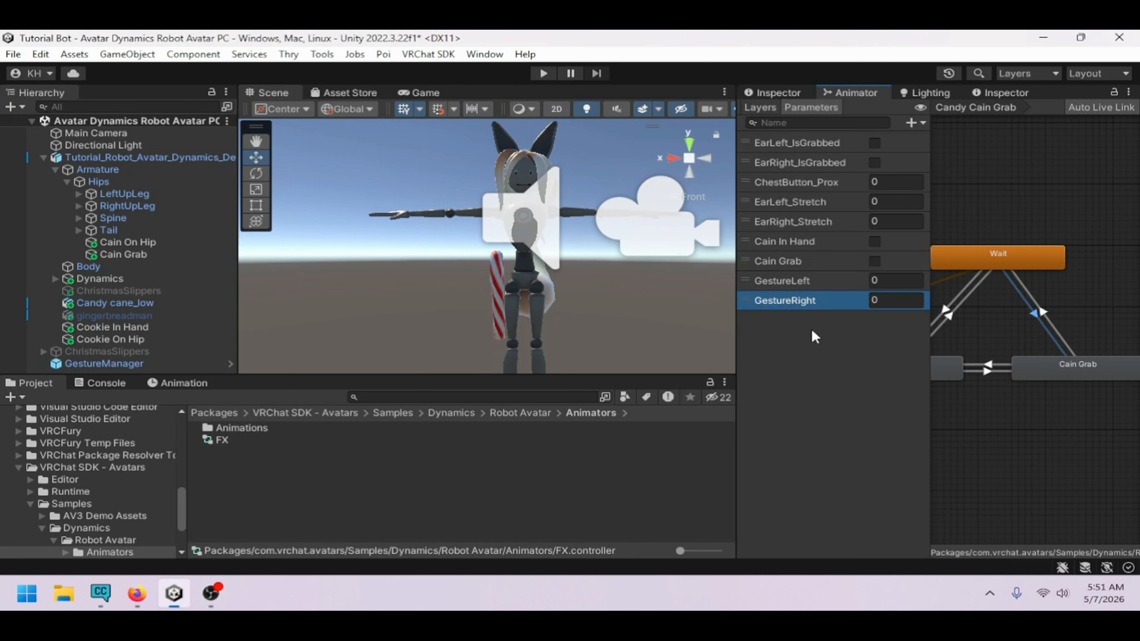
pyautogui.click(812, 283)
pyautogui.click(812, 282)
pyautogui.hotkey('ctrl', 'v')
pyautogui.click(822, 333)
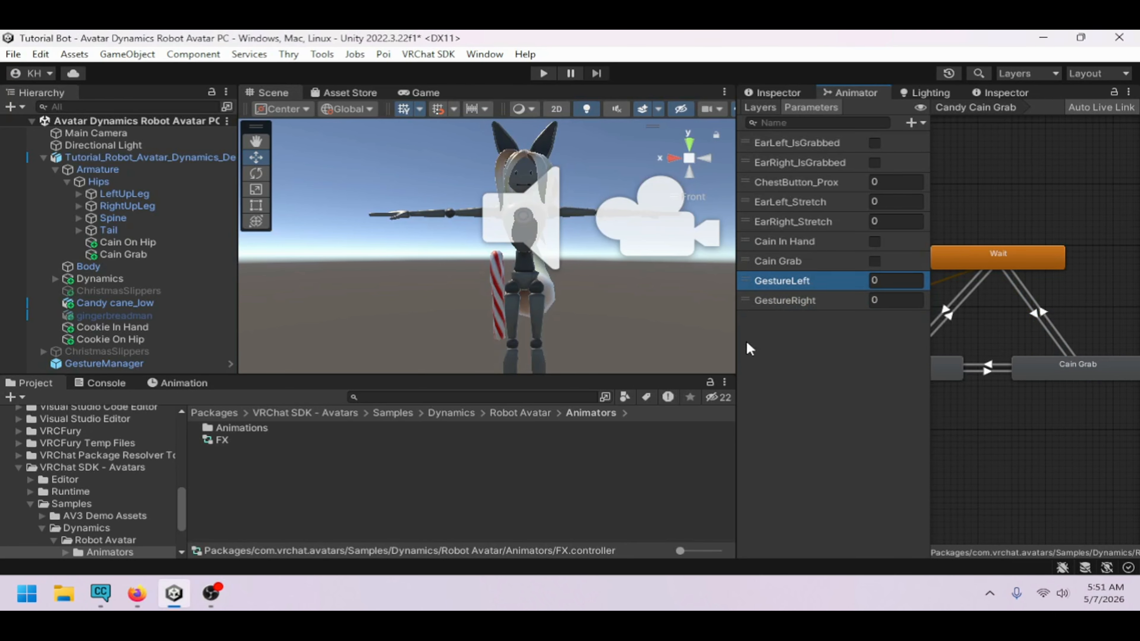
# Add a condition GestureRight Equals 1 to the Wait to Cain Grab transition
pyautogui.click(801, 301)
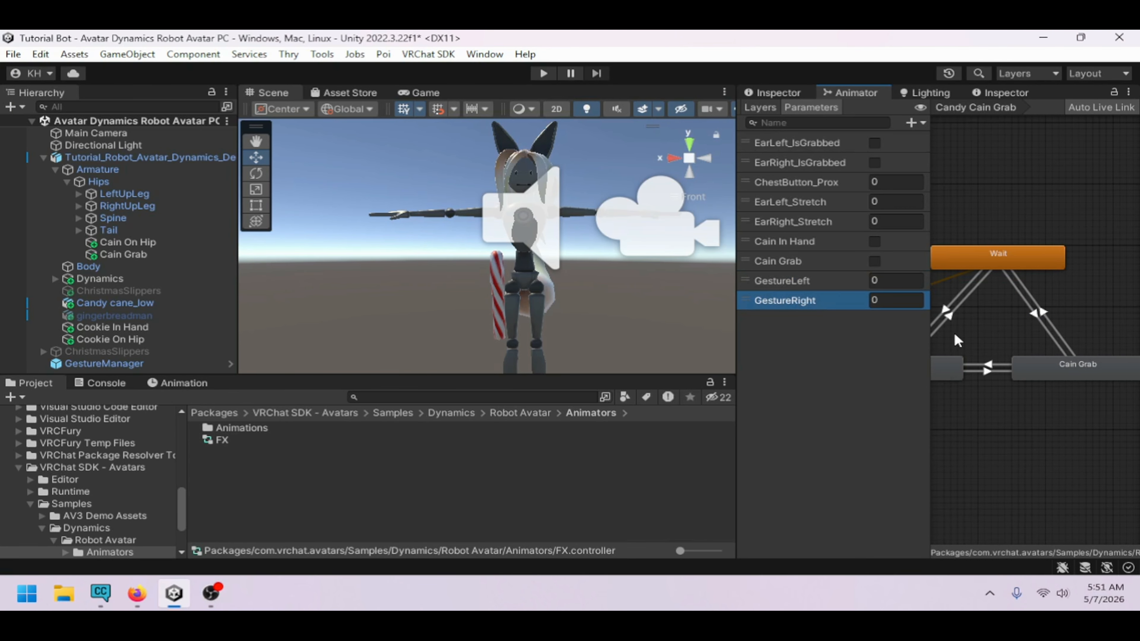
pyautogui.click(1037, 318)
pyautogui.click(804, 95)
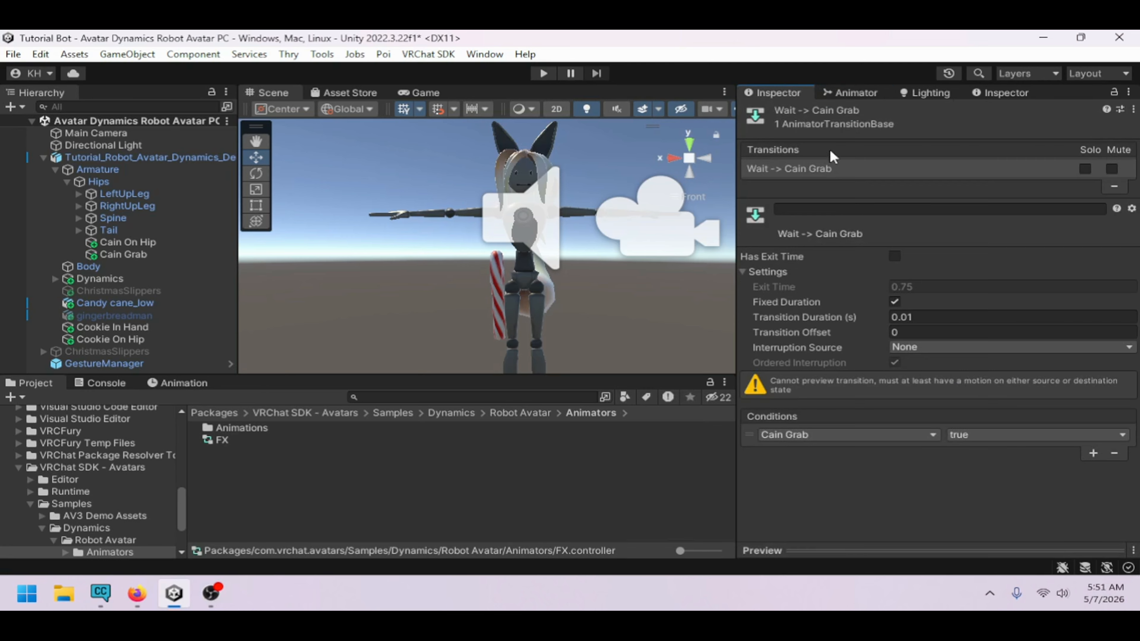
pyautogui.click(1093, 453)
pyautogui.click(887, 453)
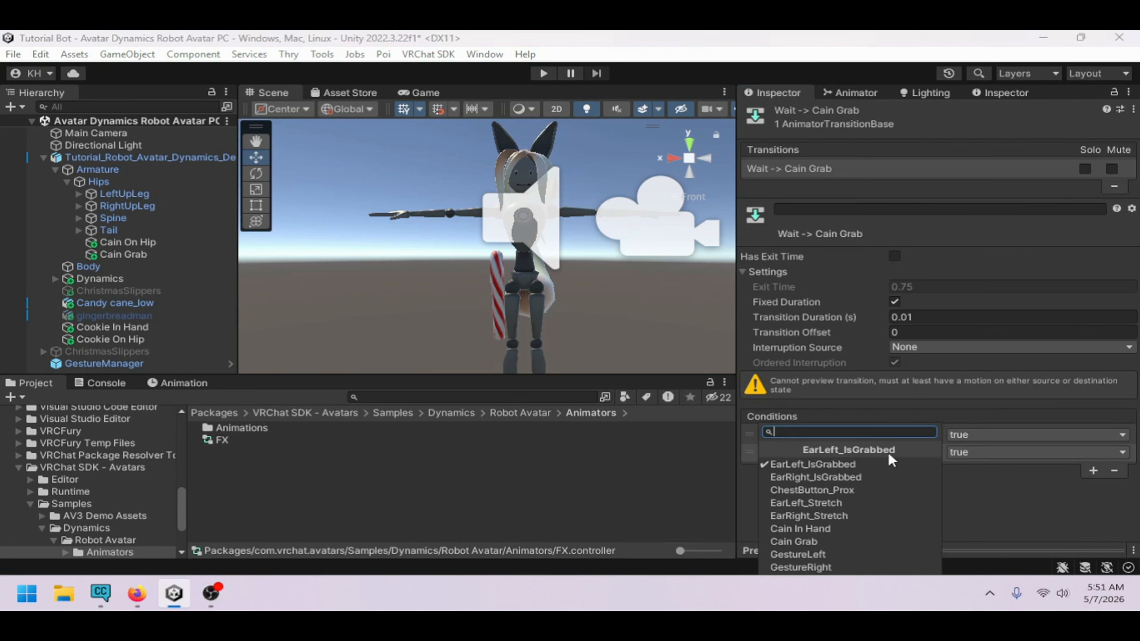
pyautogui.click(846, 568)
pyautogui.click(1029, 454)
pyautogui.click(993, 499)
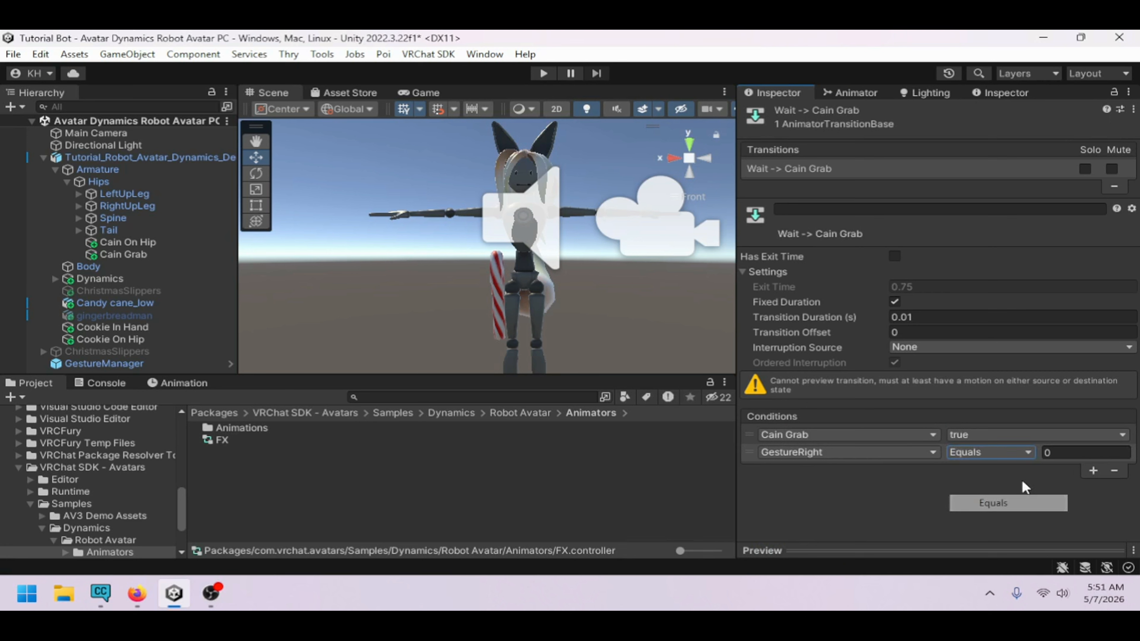
pyautogui.click(1064, 454)
pyautogui.write('1')
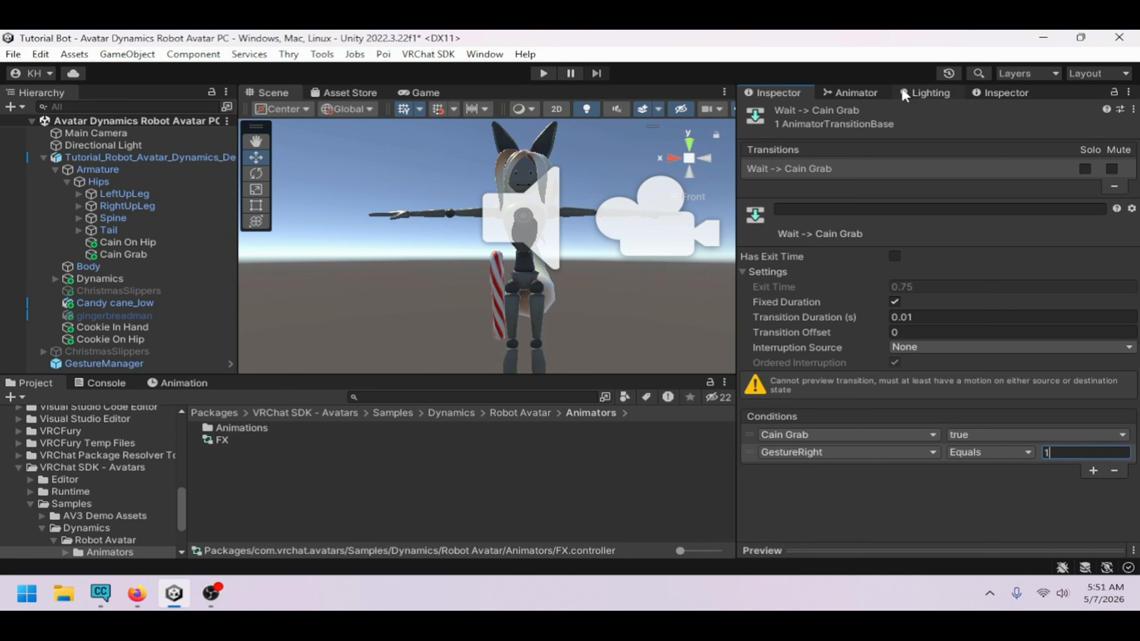
# Reposition the Cain Grab state and copy the Wait to Cain Grab transition's parameters
pyautogui.click(881, 94)
pyautogui.click(1056, 359)
pyautogui.moveTo(1056, 360); pyautogui.dragTo(1105, 367, button='middle')
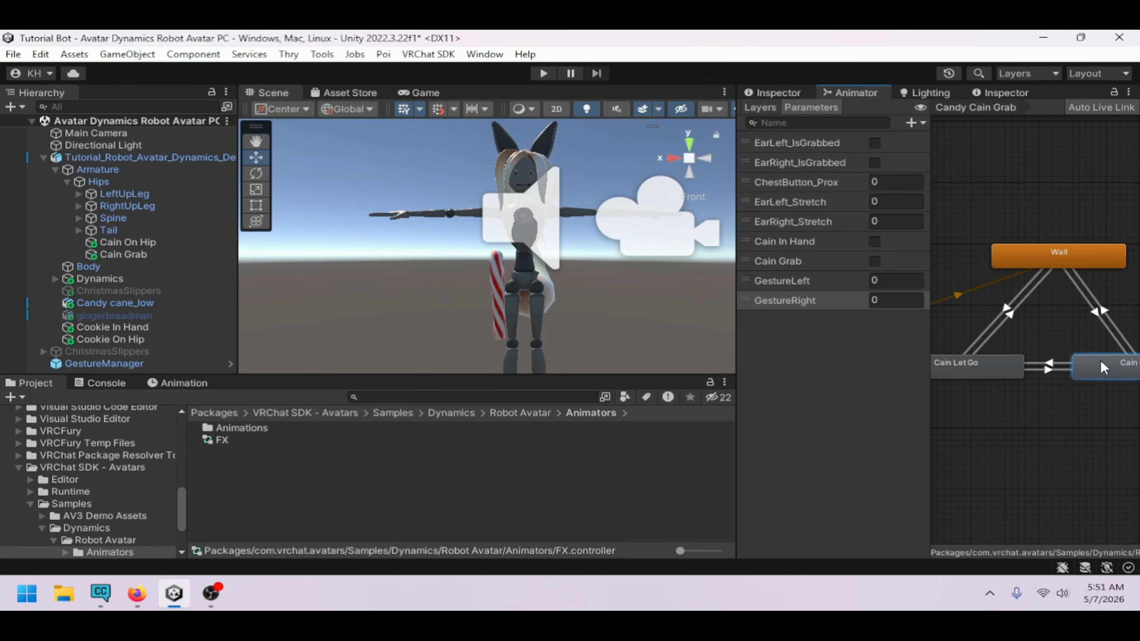
pyautogui.click(1100, 317)
pyautogui.click(781, 95)
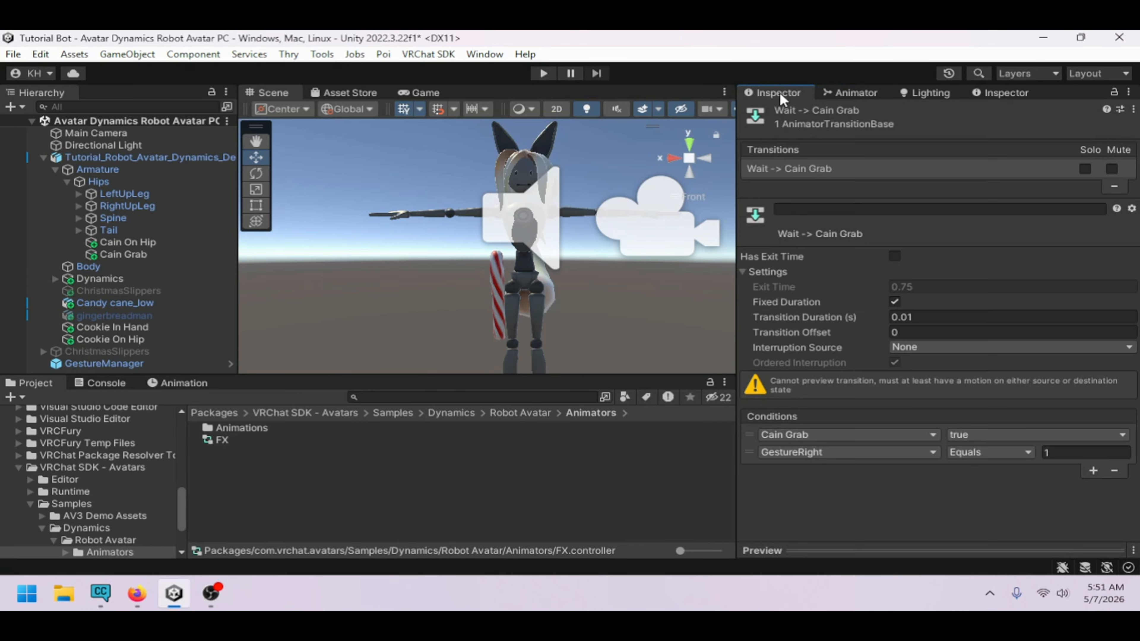
pyautogui.click(828, 169)
pyautogui.rightClick(828, 169)
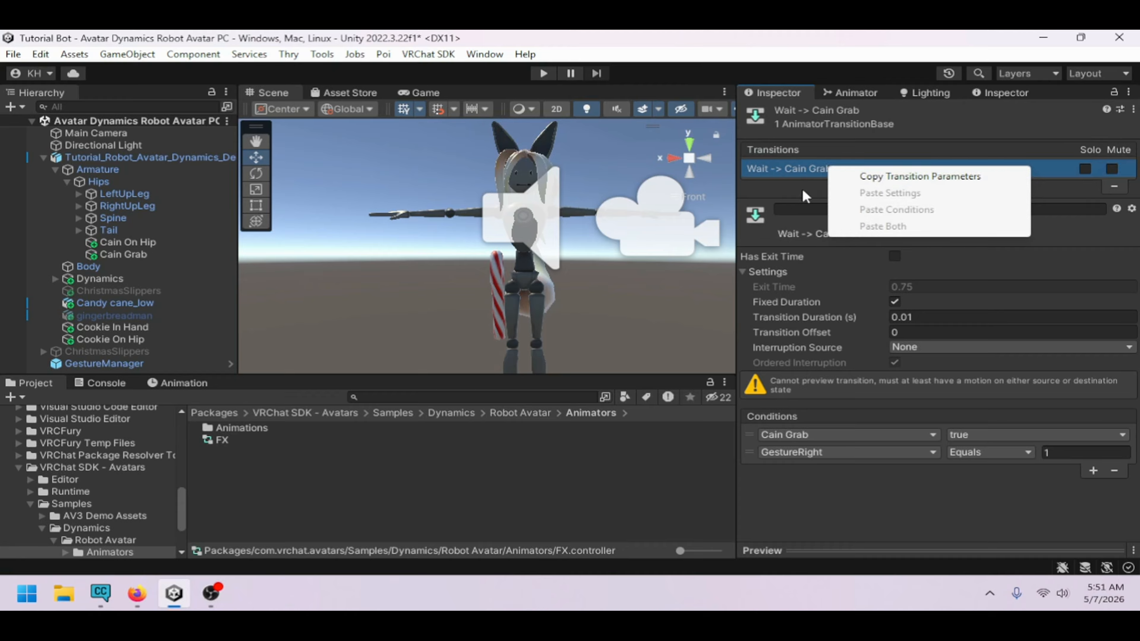
pyautogui.click(873, 178)
# Paste both settings and conditions onto the Cain Let Go to Cain Grab transition
pyautogui.click(867, 93)
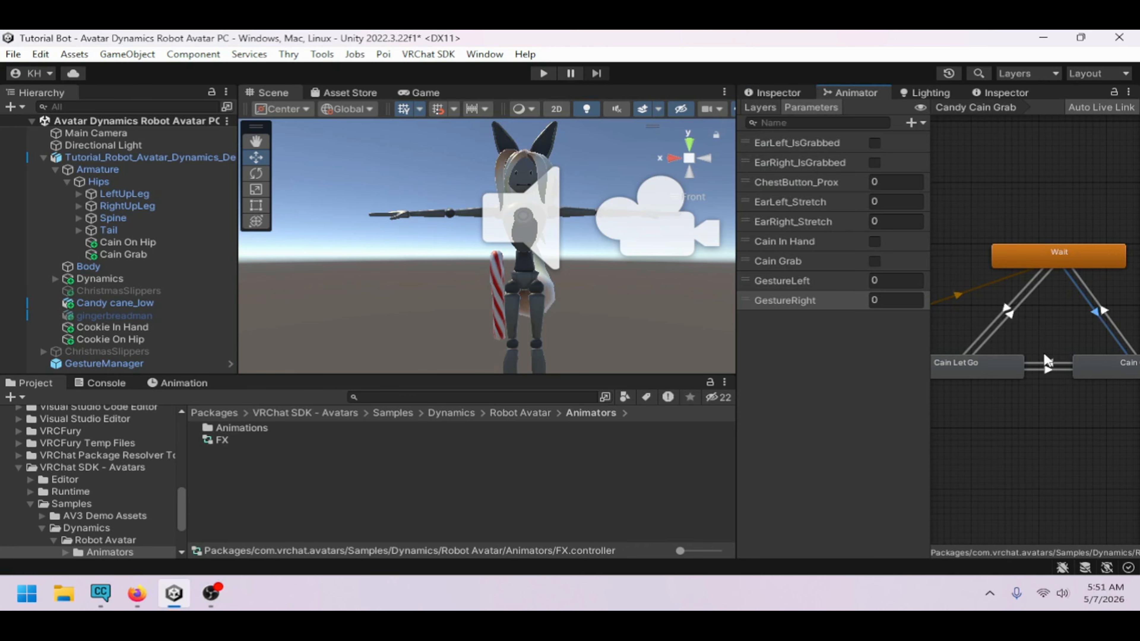
pyautogui.click(1050, 369)
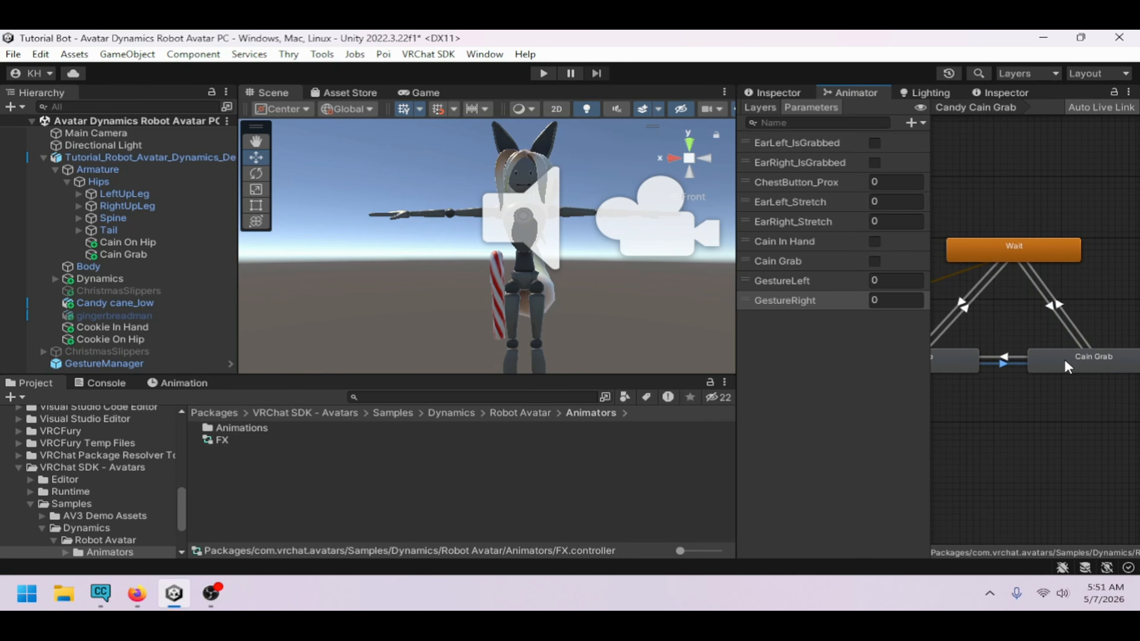
pyautogui.click(787, 94)
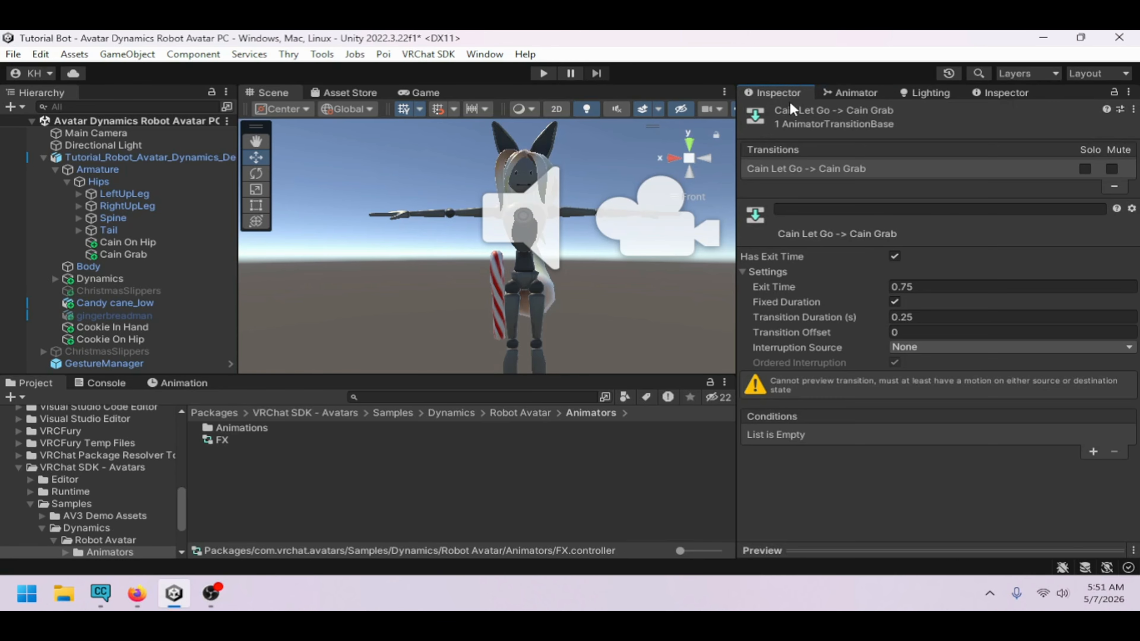
pyautogui.rightClick(815, 169)
pyautogui.click(882, 225)
pyautogui.click(851, 94)
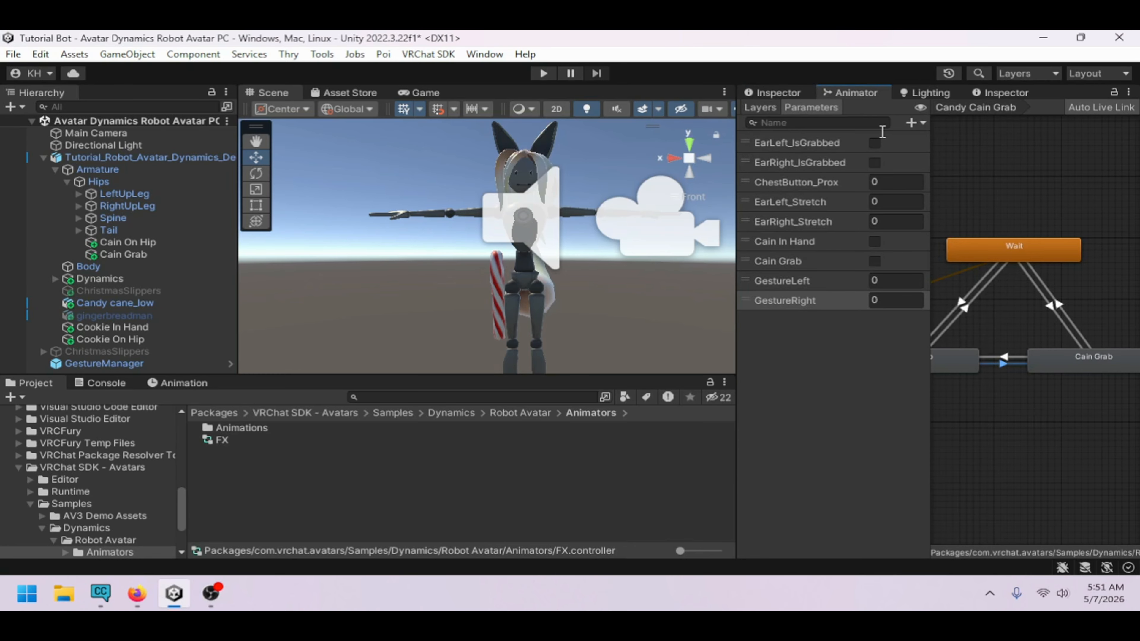
# On the Wait to Cain Let Go transition, turn off exit time and set the transition duration to 0.01
pyautogui.click(995, 309)
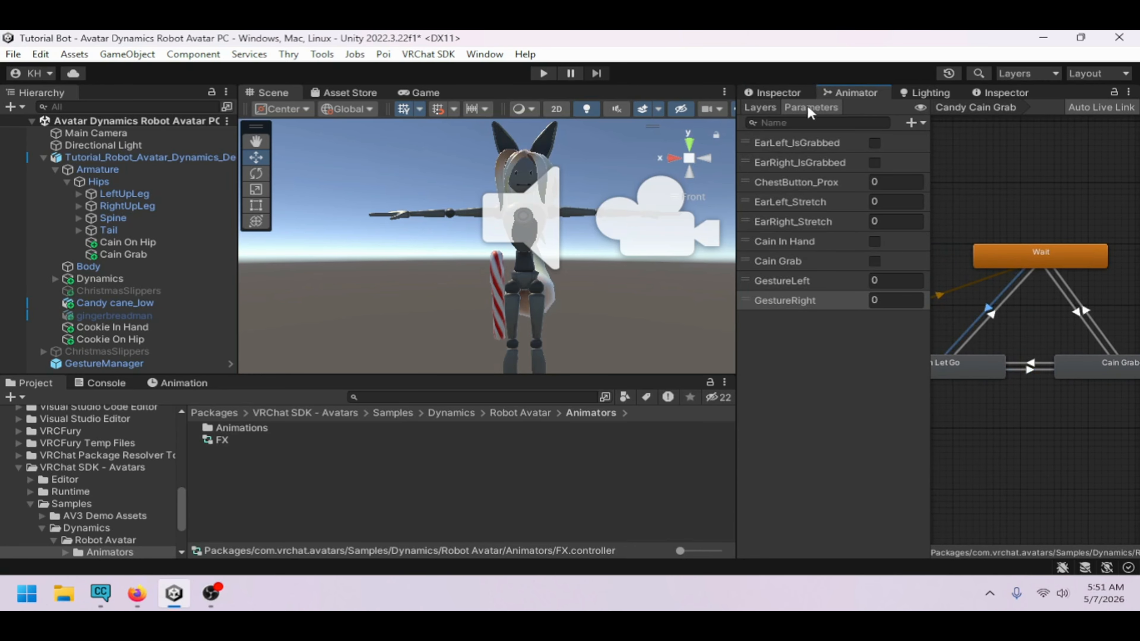
pyautogui.click(783, 94)
pyautogui.click(895, 256)
pyautogui.doubleClick(930, 320)
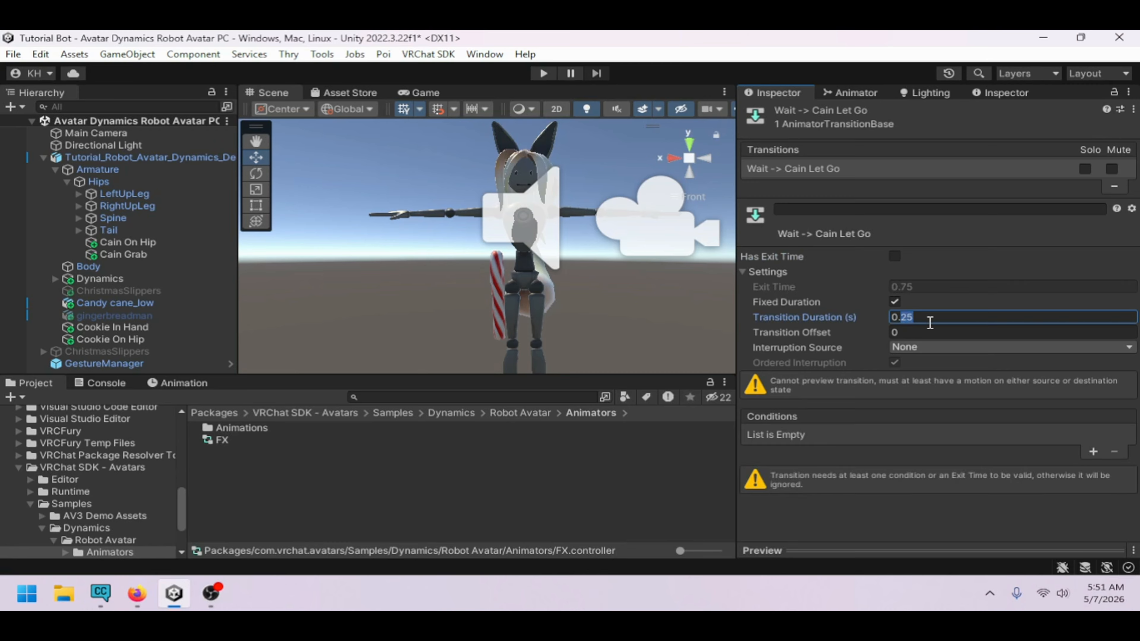
# Add conditions Cain Grab true and GestureRight Equals 2 to the Wait to Cain Let Go transition
pyautogui.click(1094, 452)
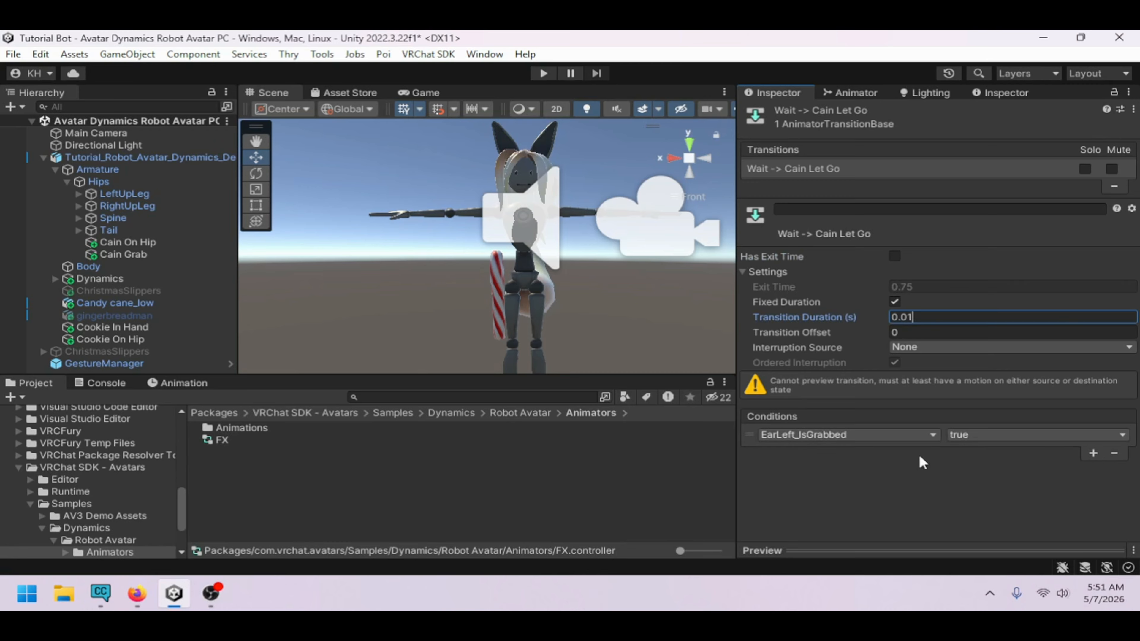
pyautogui.click(848, 435)
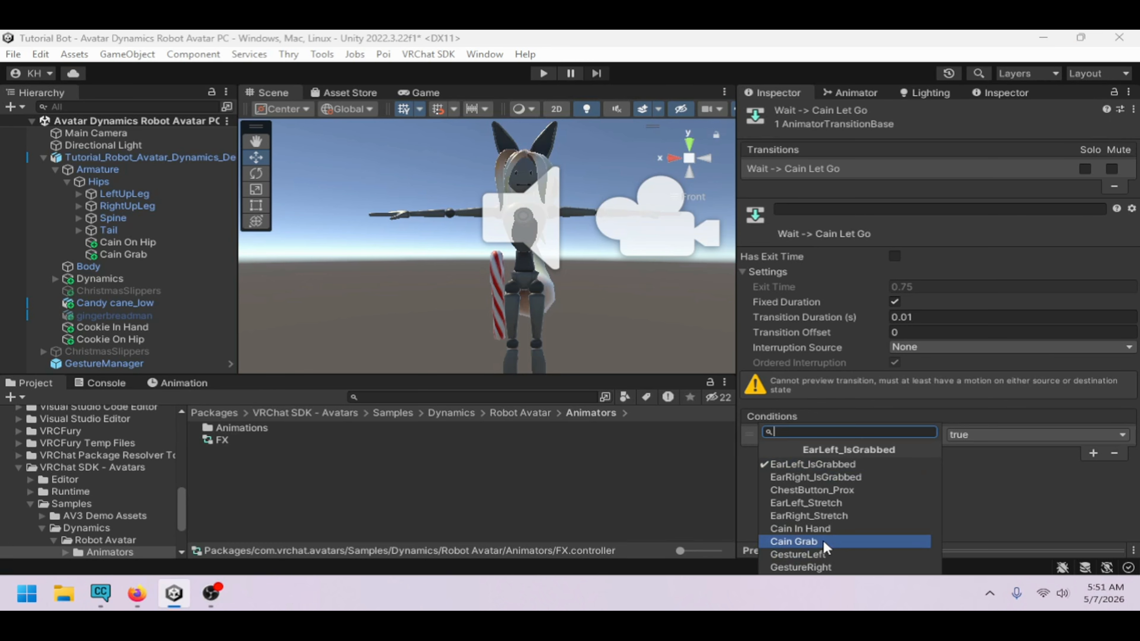
pyautogui.click(794, 541)
pyautogui.click(1086, 452)
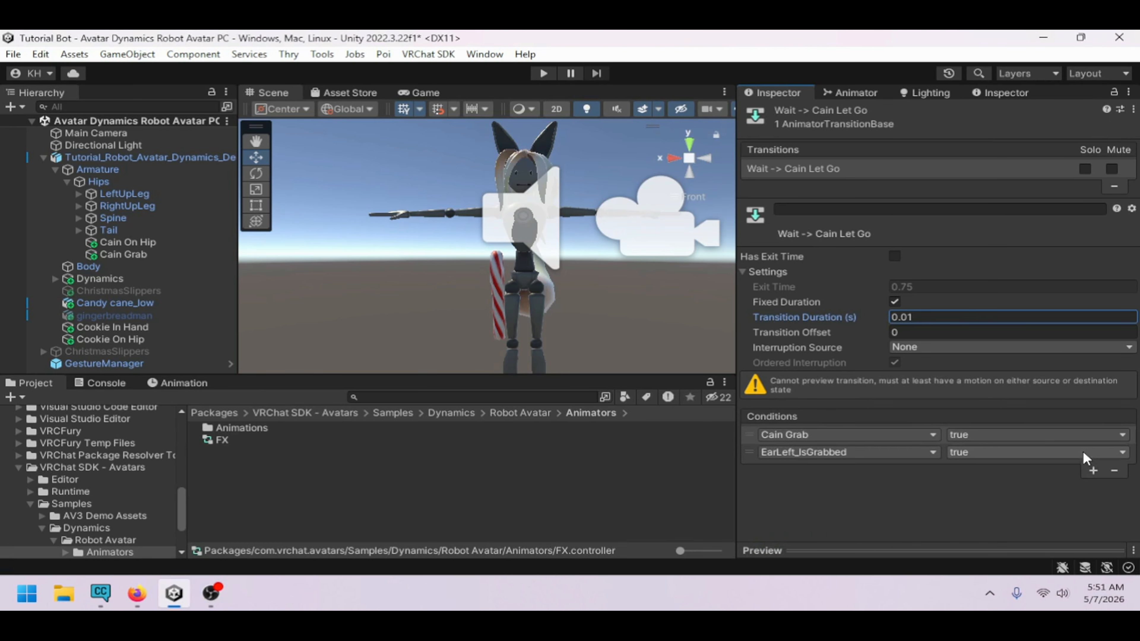
pyautogui.click(859, 454)
pyautogui.click(824, 566)
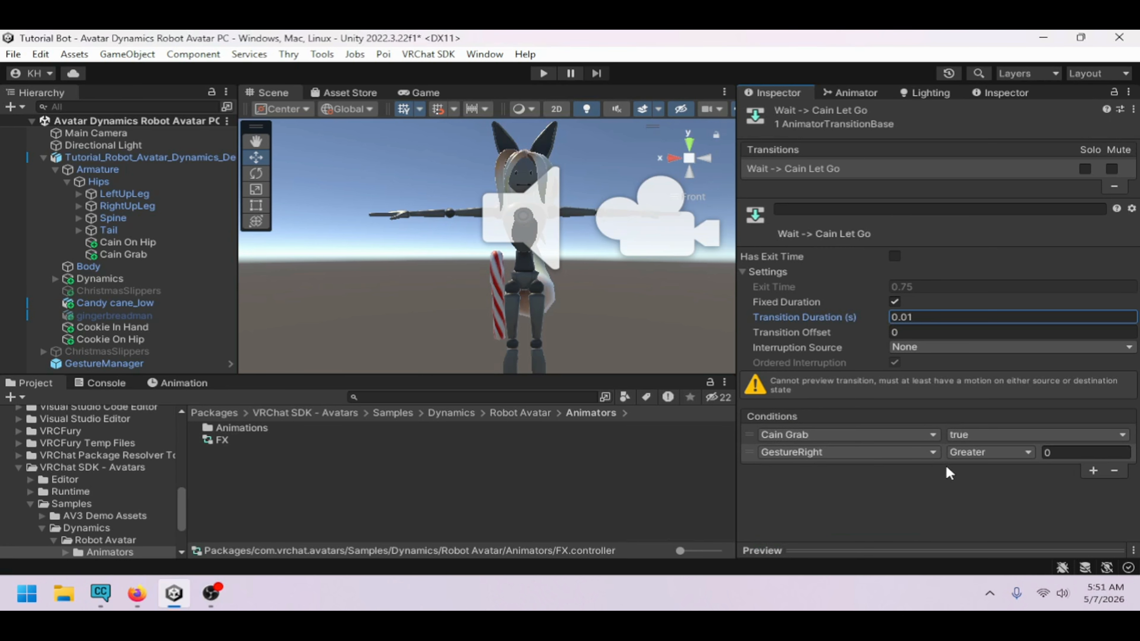
pyautogui.click(968, 452)
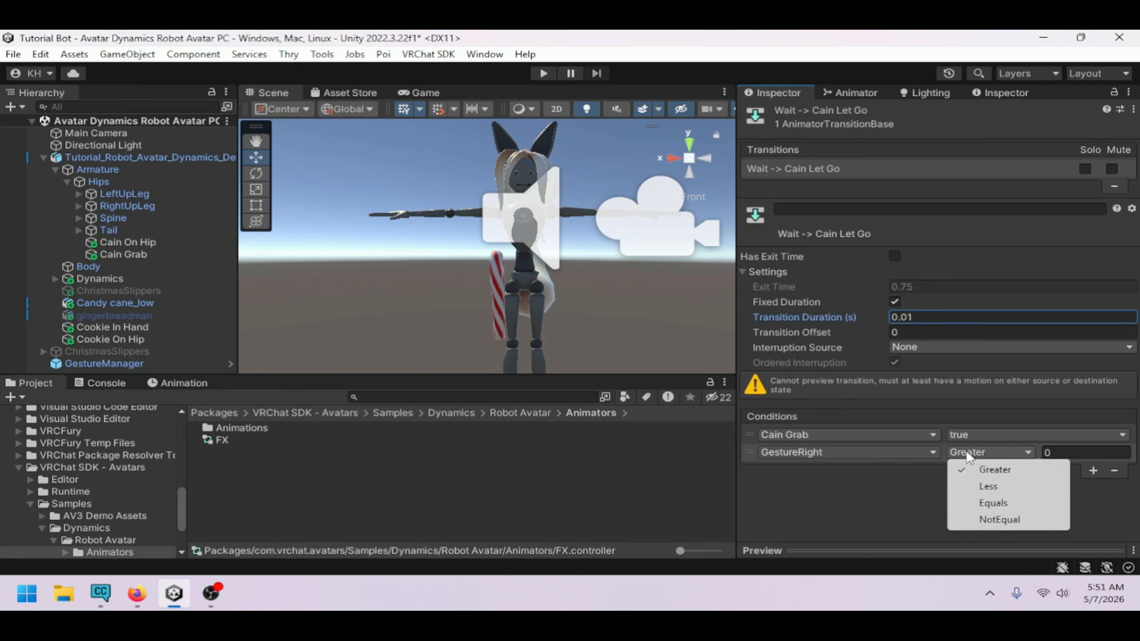
pyautogui.click(1010, 503)
pyautogui.click(1069, 453)
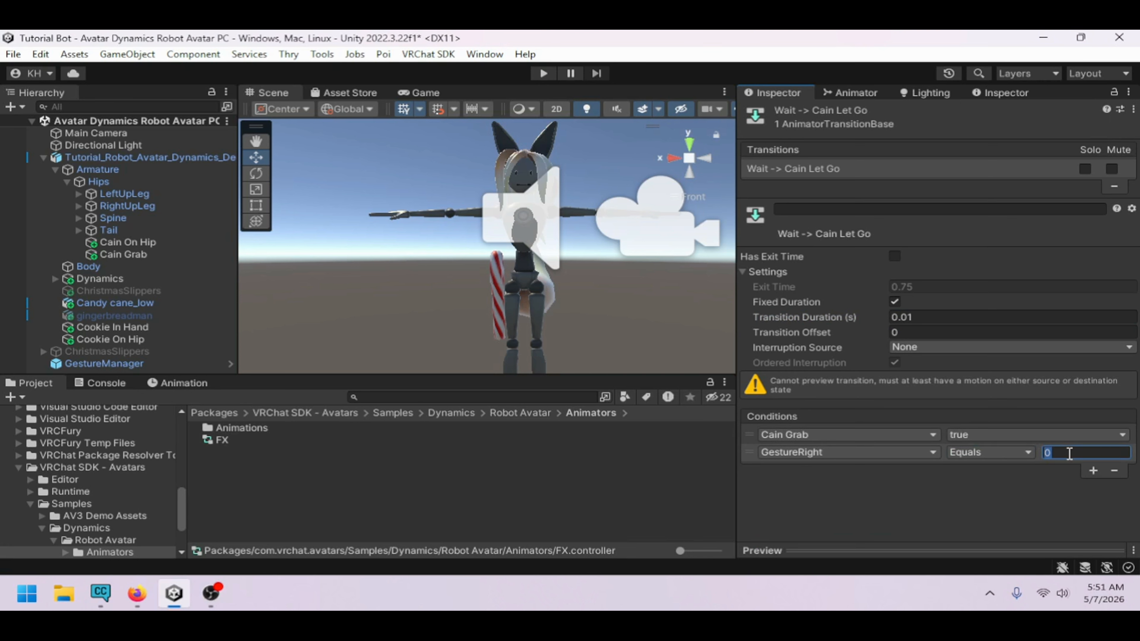
pyautogui.write('2')
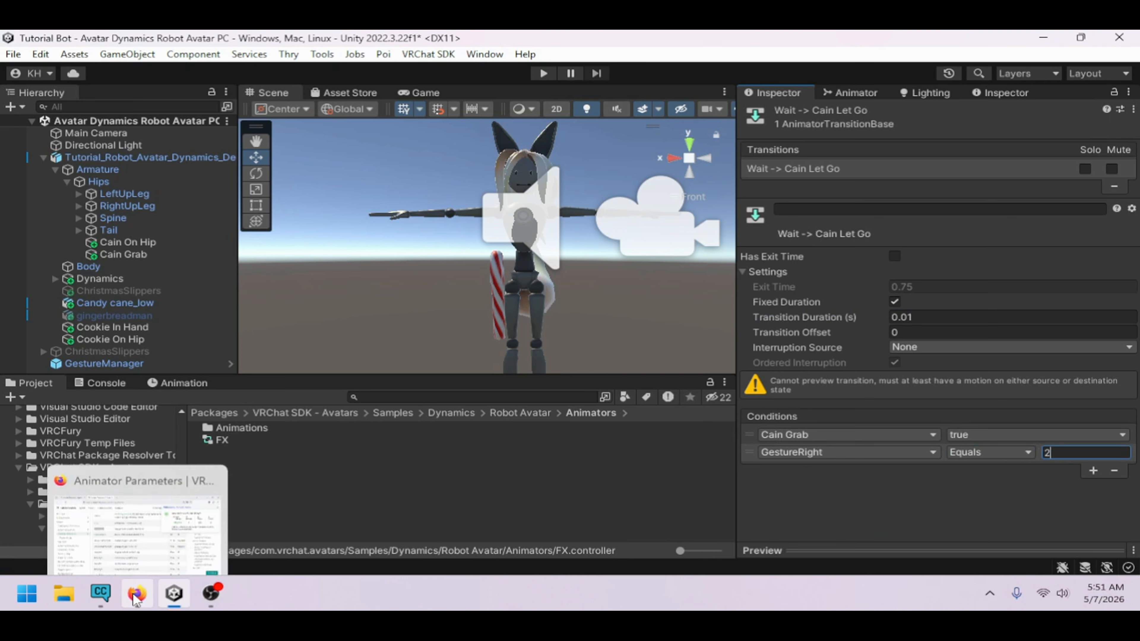
# Look up the GestureLeft and GestureRight index values in the VRChat animator parameters documentation
pyautogui.click(137, 593)
pyautogui.scroll(-10, 593, 407)
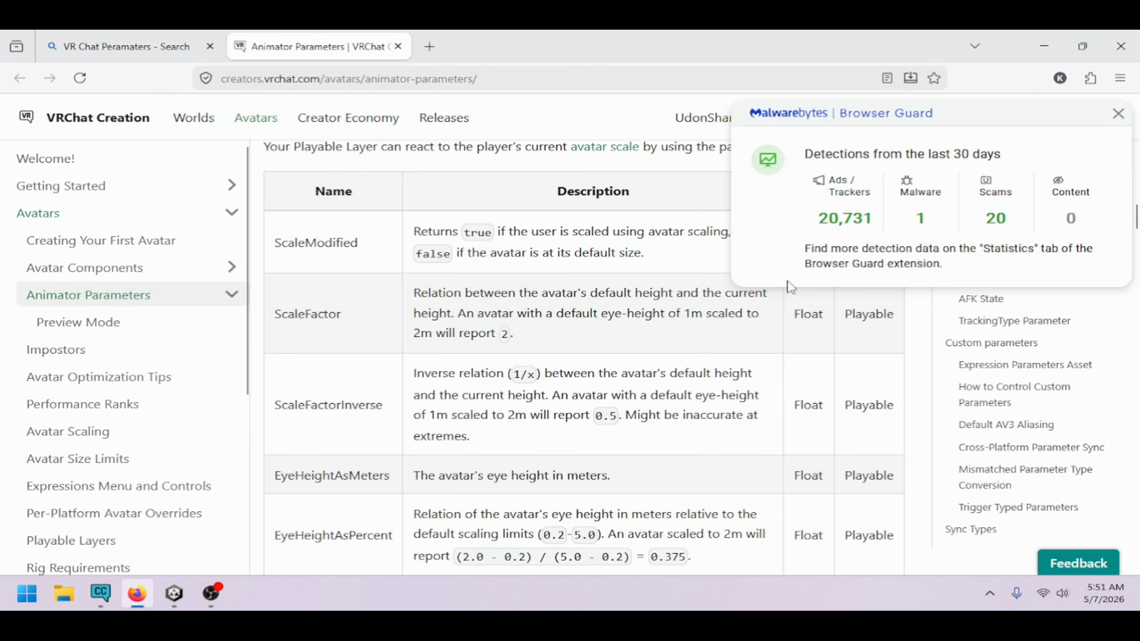
pyautogui.click(1118, 114)
pyautogui.scroll(-10, 658, 329)
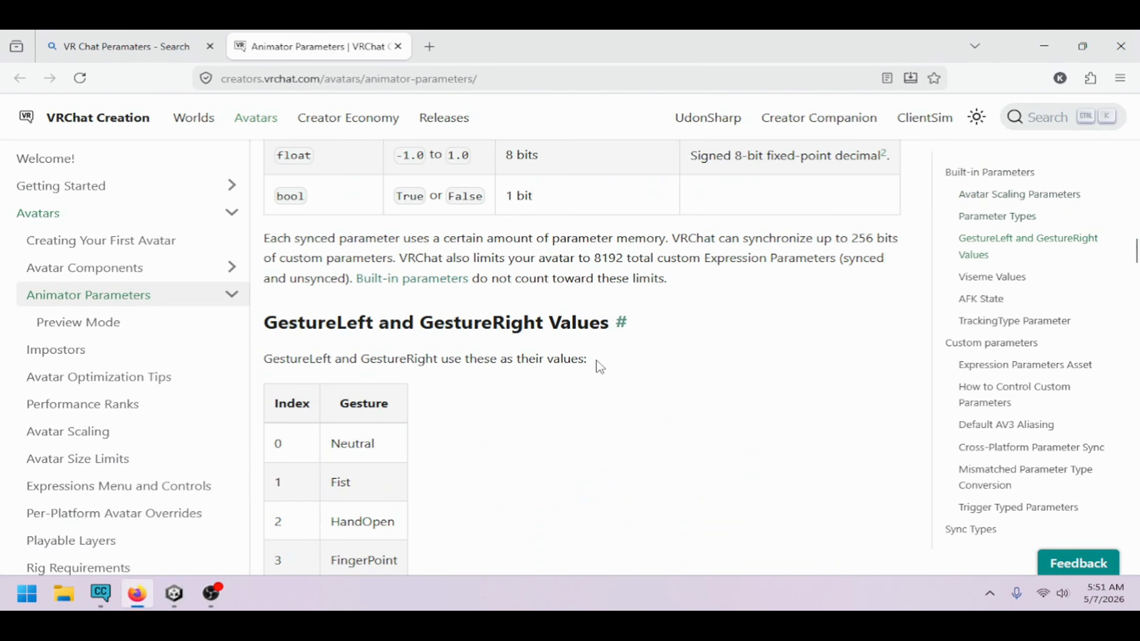
pyautogui.scroll(-3, 351, 318)
pyautogui.doubleClick(353, 289)
pyautogui.doubleClick(340, 328)
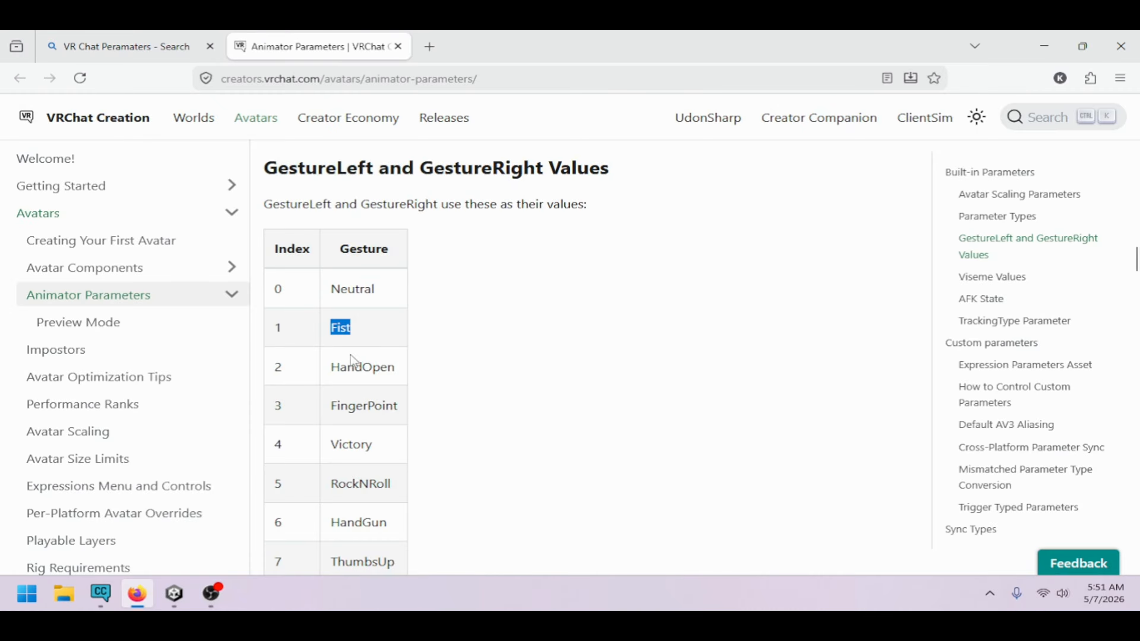
pyautogui.doubleClick(363, 367)
pyautogui.click(213, 593)
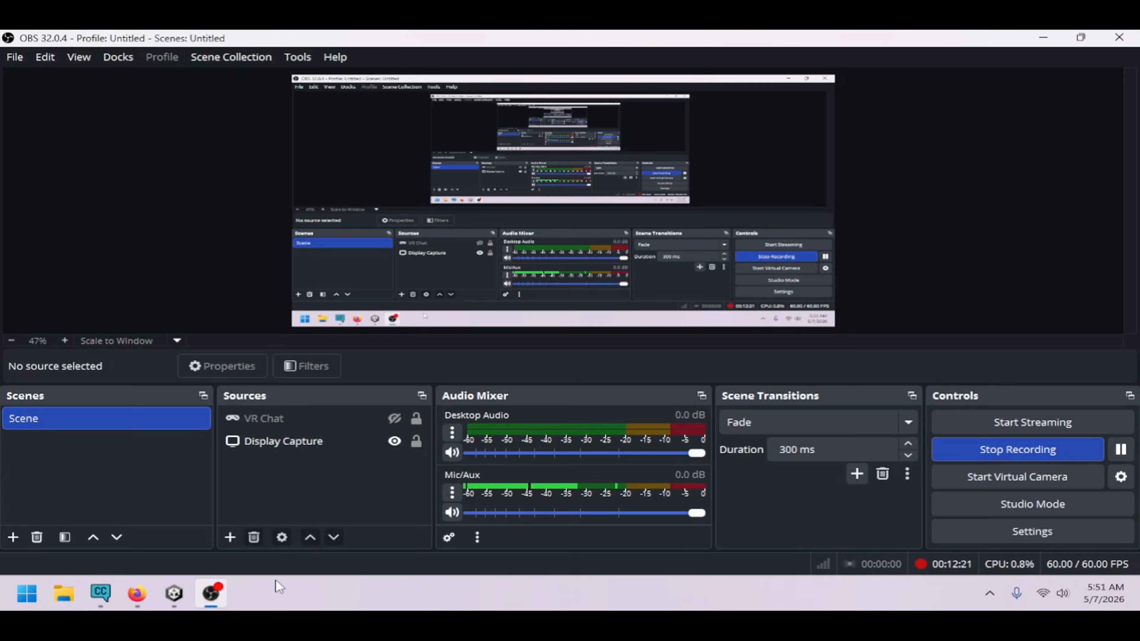
pyautogui.click(180, 593)
pyautogui.click(838, 482)
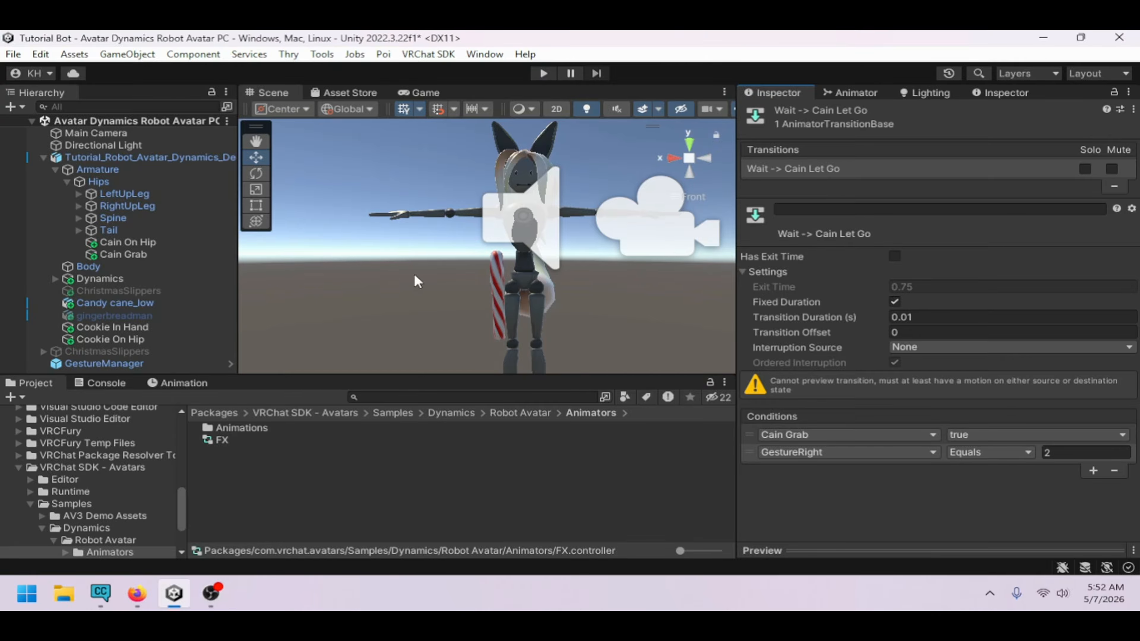
# Copy the Wait to Cain Let Go transition's parameters and paste them onto the Cain Grab to Cain Let Go transition
pyautogui.click(869, 98)
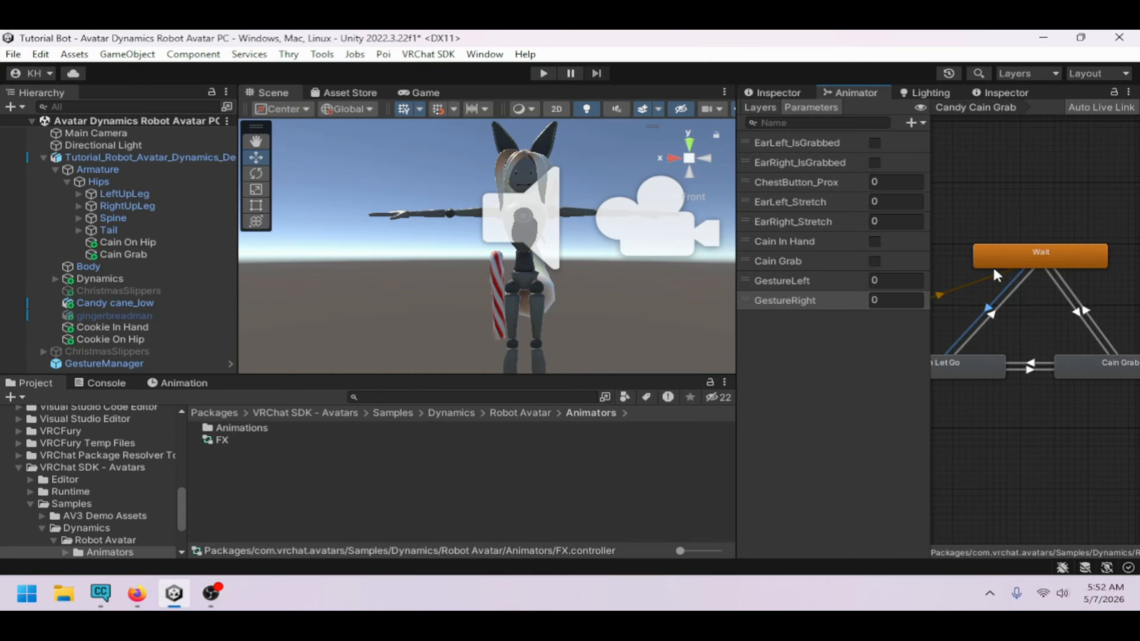
pyautogui.click(790, 95)
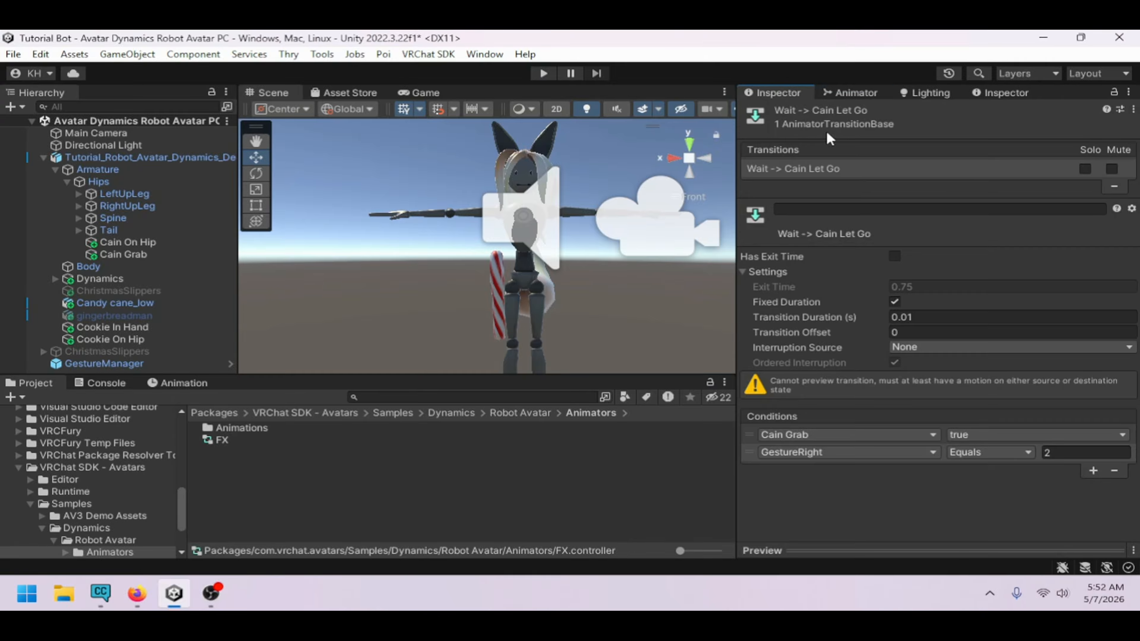
pyautogui.rightClick(883, 169)
pyautogui.click(911, 173)
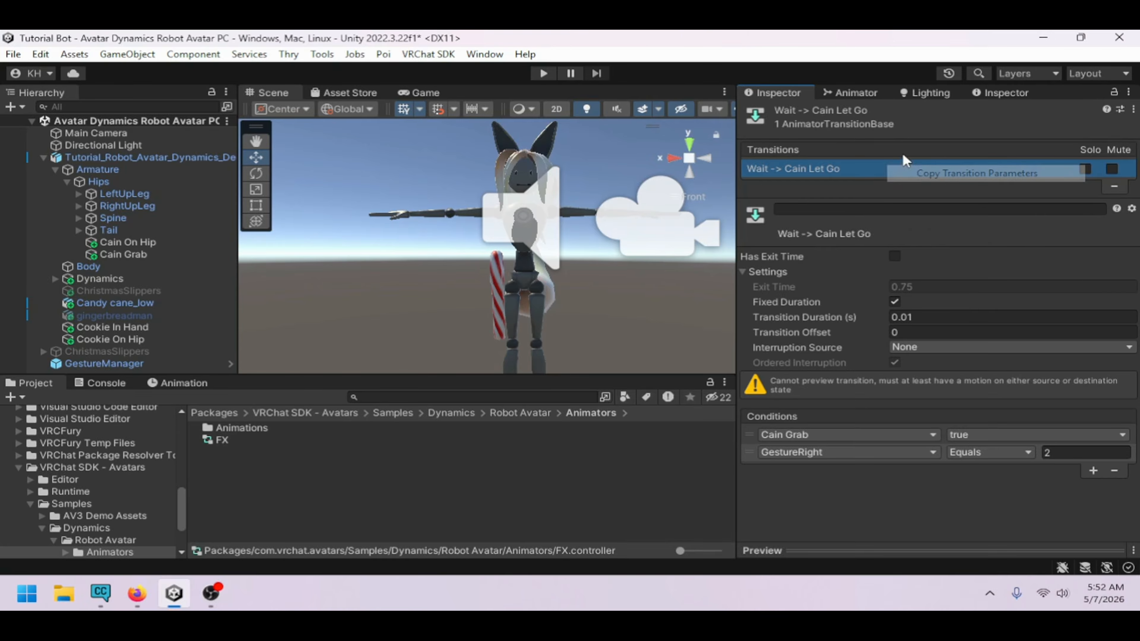
pyautogui.click(856, 93)
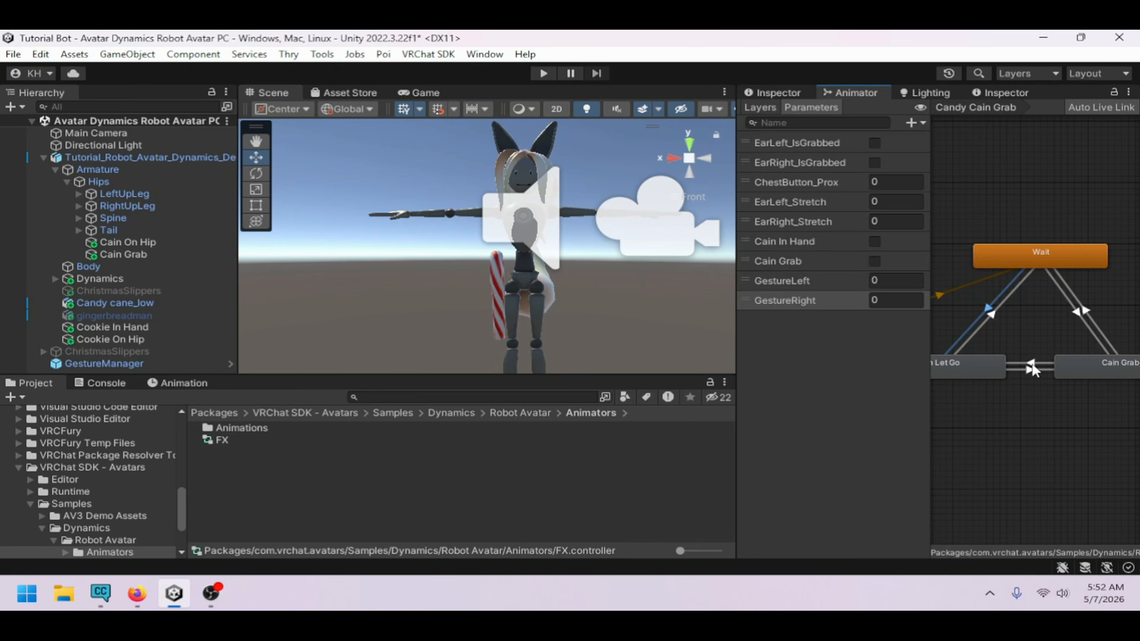
pyautogui.click(1032, 363)
pyautogui.click(788, 93)
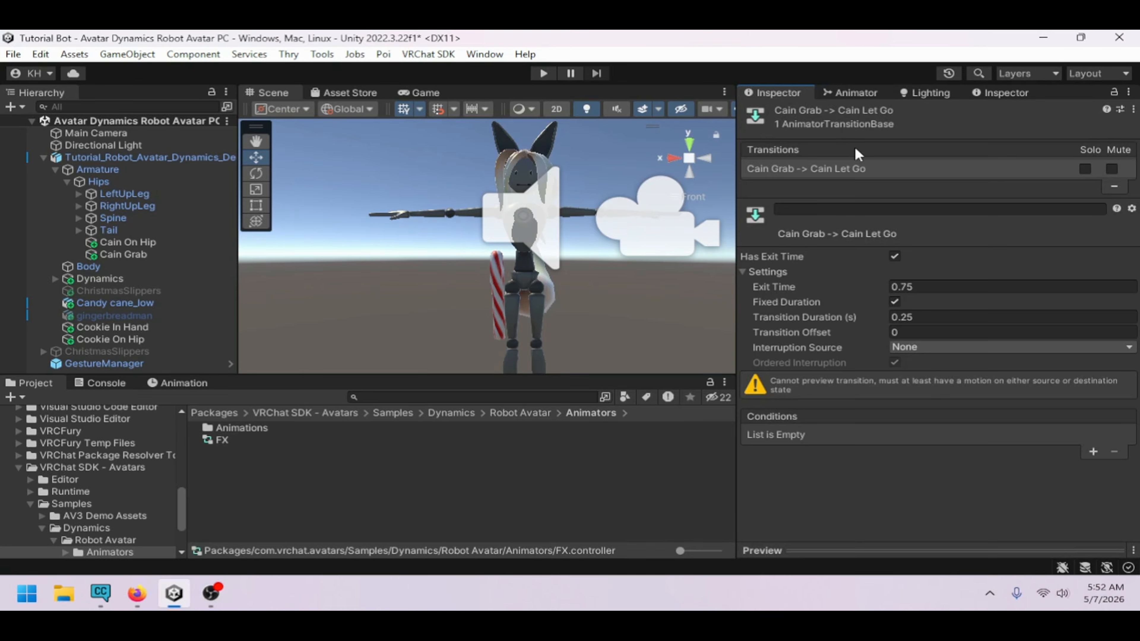
pyautogui.rightClick(860, 169)
pyautogui.click(924, 229)
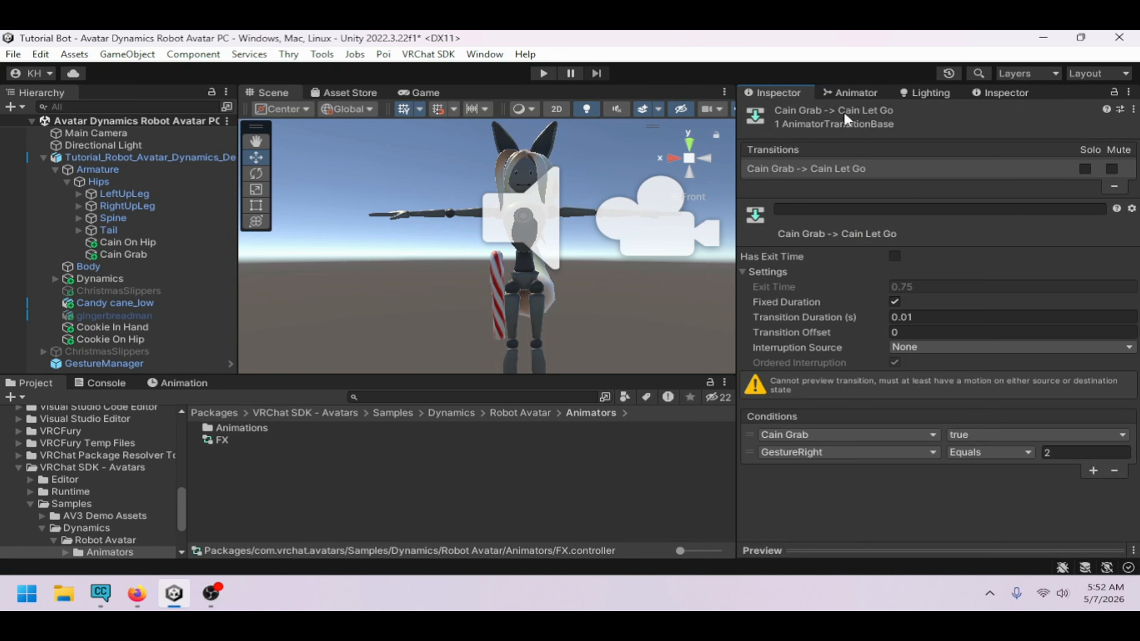
# Review the Candy Cain Grab layer's states, the layer list and the parameter list
pyautogui.click(853, 93)
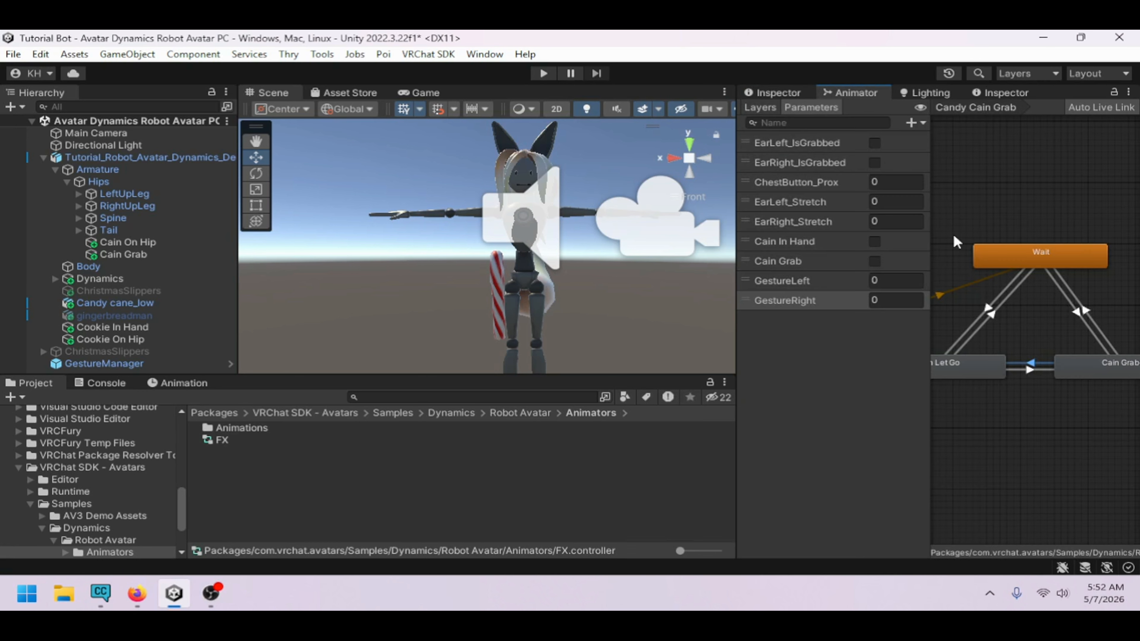
pyautogui.click(987, 358)
pyautogui.click(1073, 362)
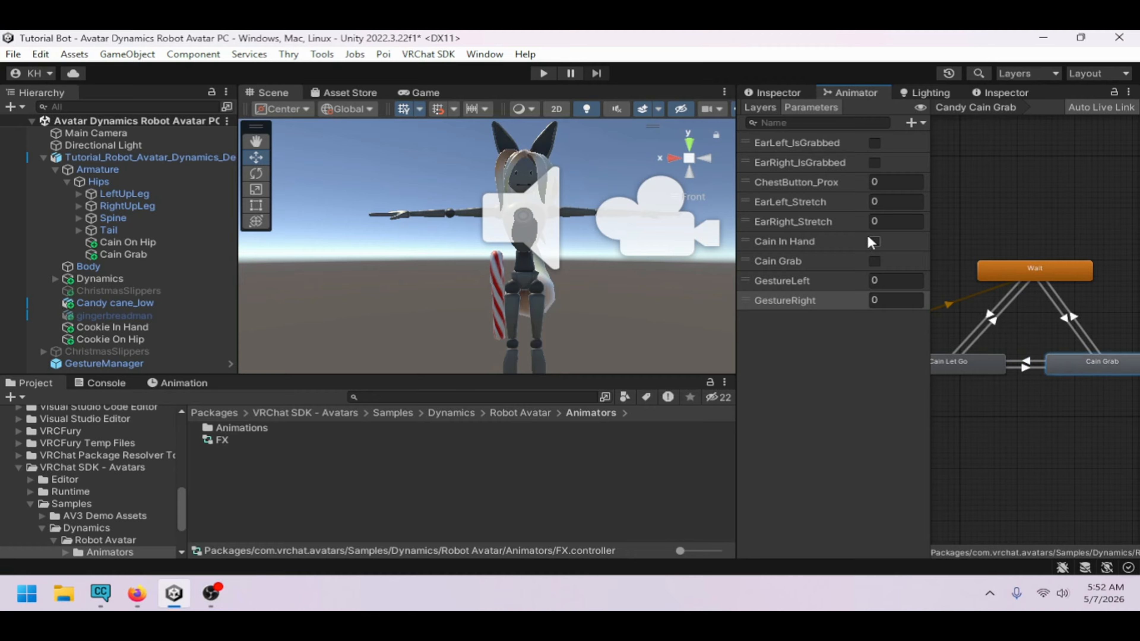
pyautogui.click(760, 108)
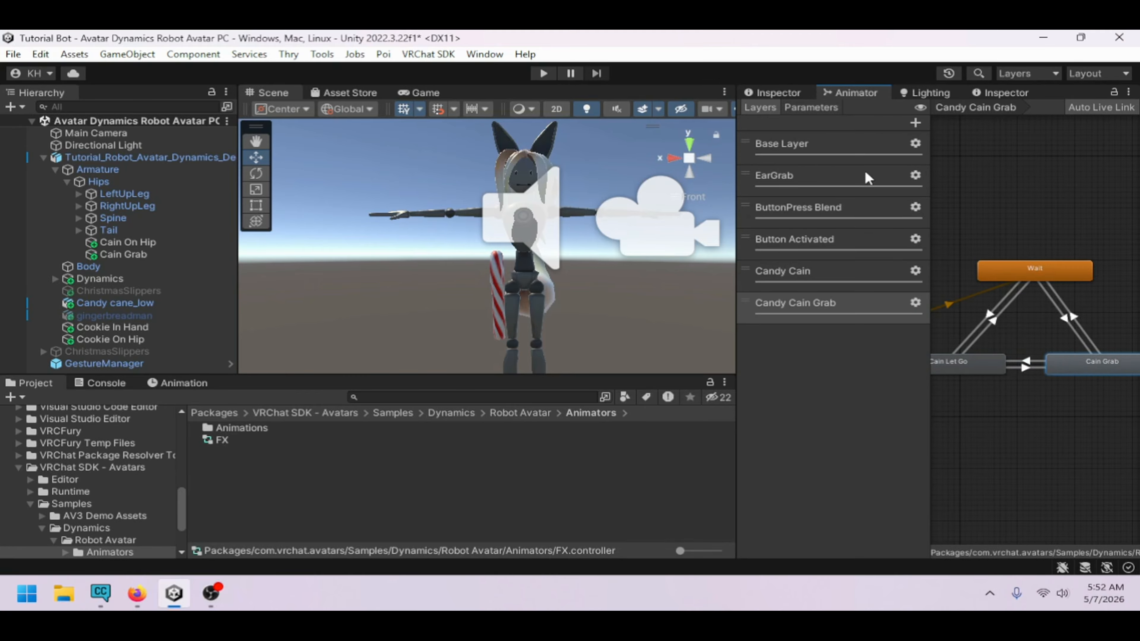
pyautogui.scroll(2, 1039, 355)
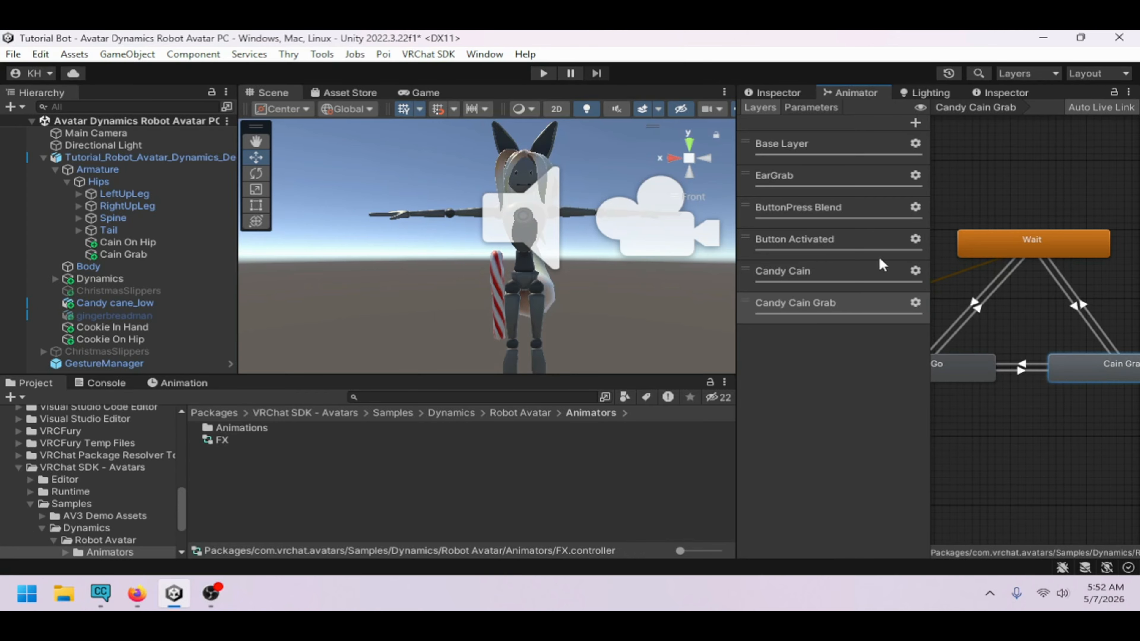
pyautogui.click(811, 108)
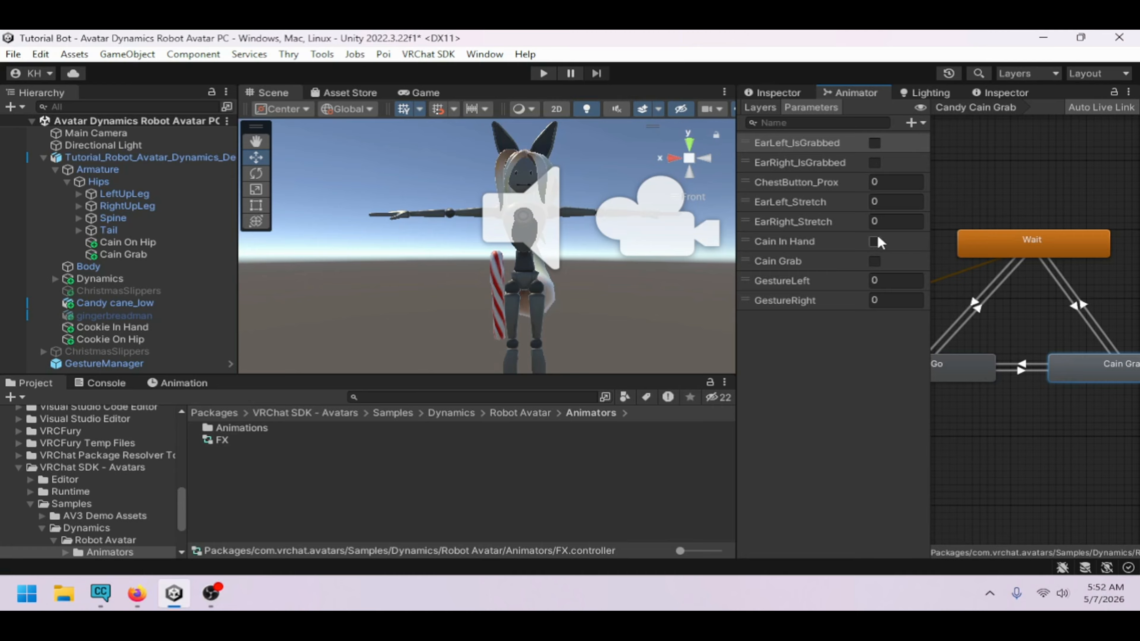
pyautogui.click(771, 114)
# Add a VRC Avatar Parameter Driver to the Cain Grab state that sets the Cain Grab parameter
pyautogui.moveTo(1115, 367); pyautogui.dragTo(1034, 358, button='middle')
pyautogui.click(769, 91)
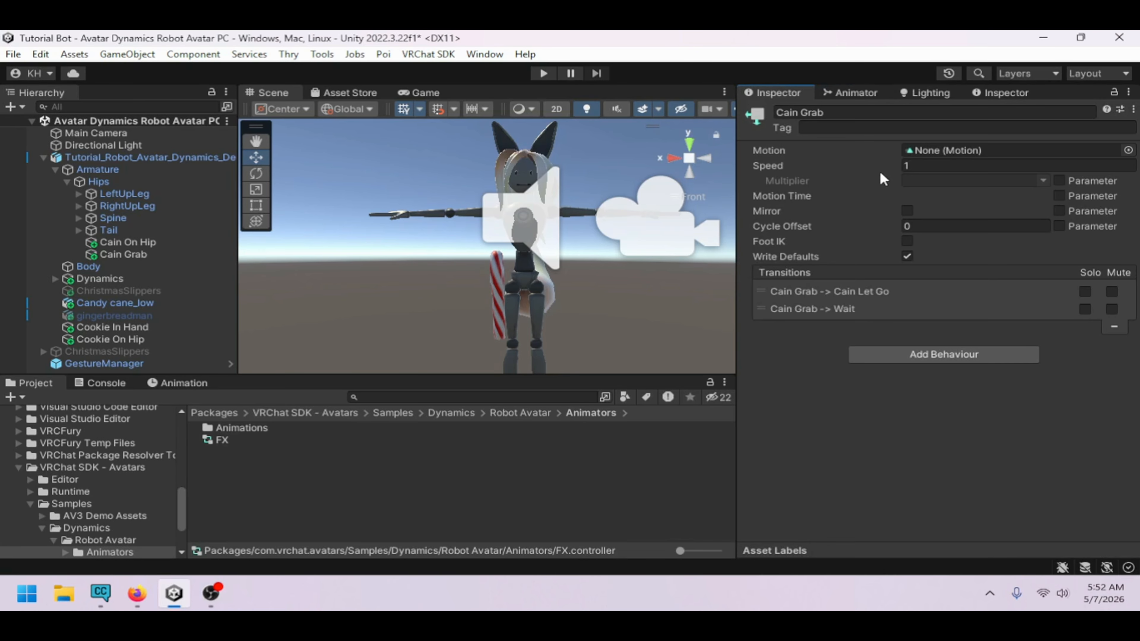
pyautogui.click(918, 353)
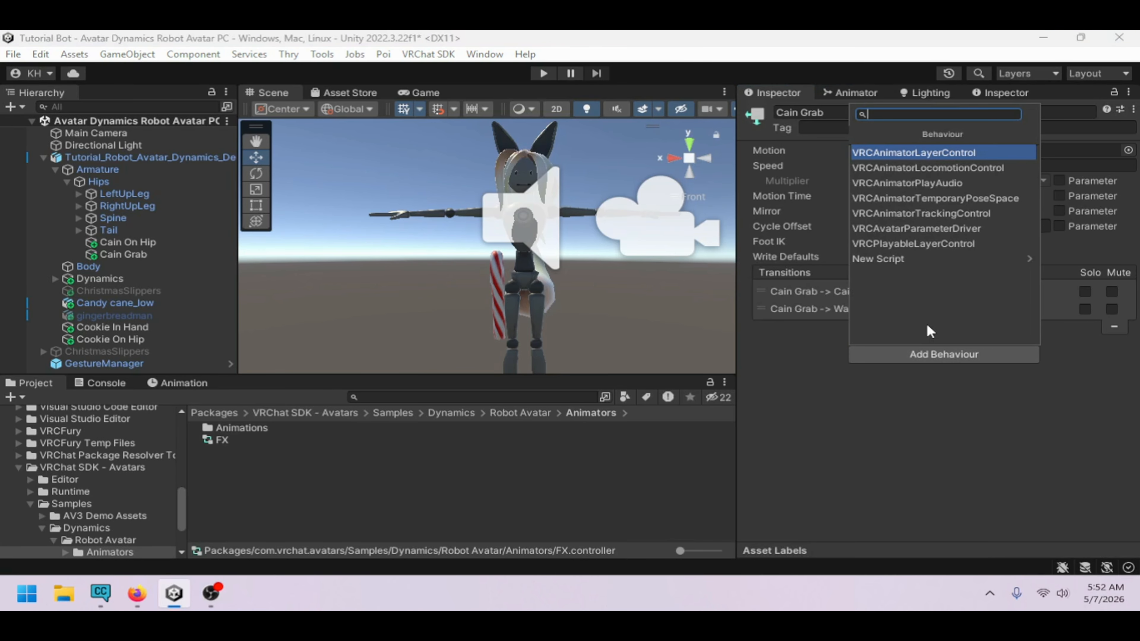
pyautogui.click(912, 229)
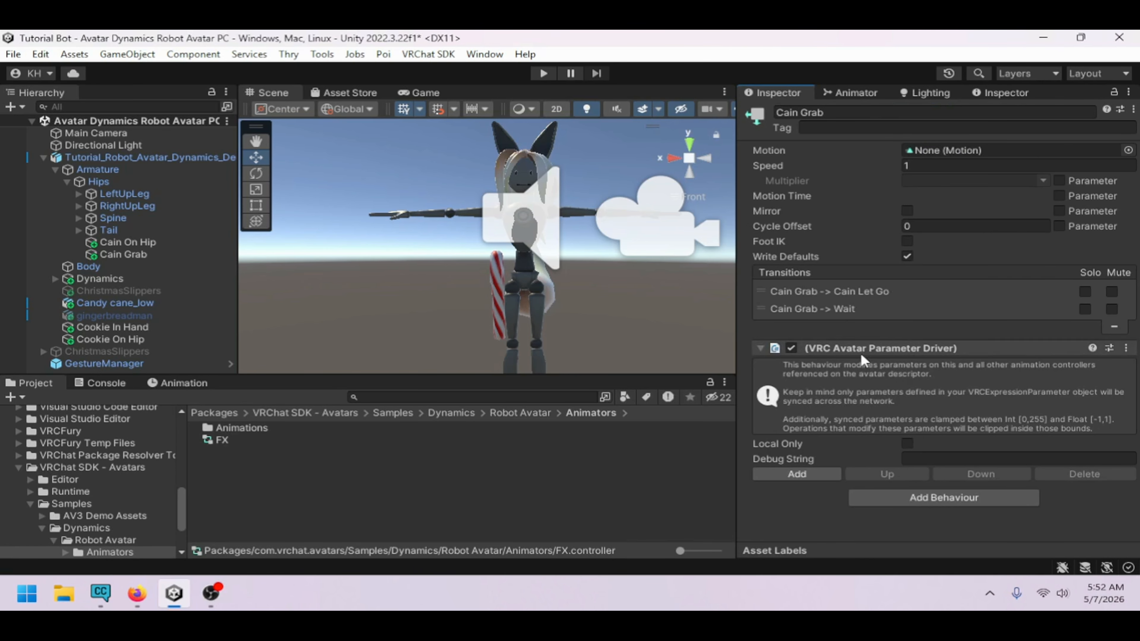
pyautogui.click(819, 470)
pyautogui.scroll(-3, 898, 450)
pyautogui.click(965, 449)
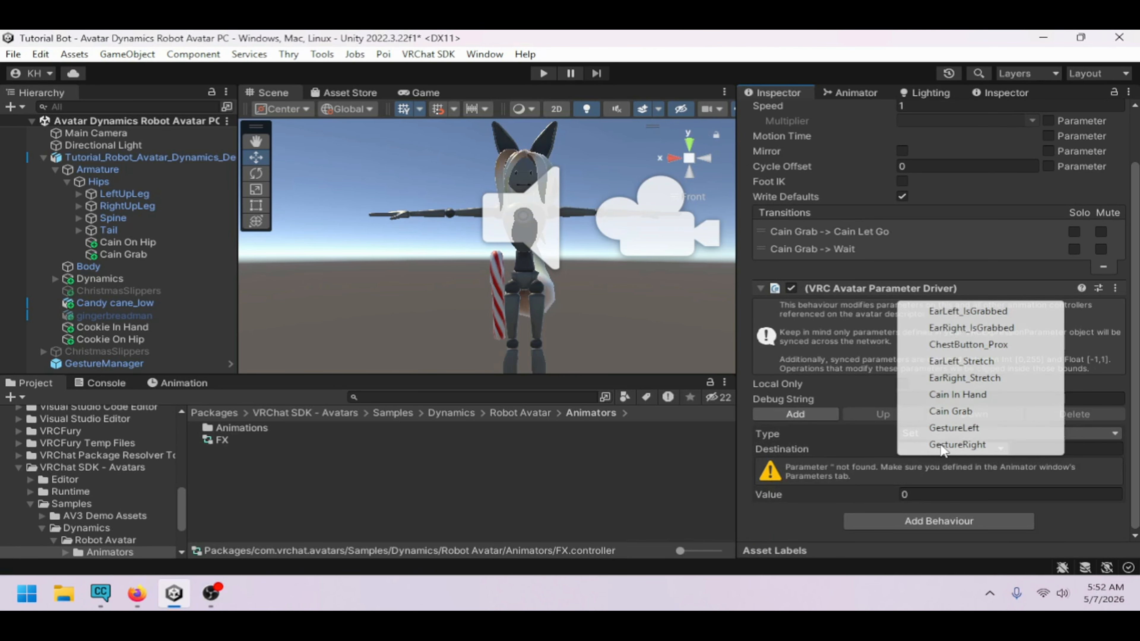
pyautogui.click(993, 416)
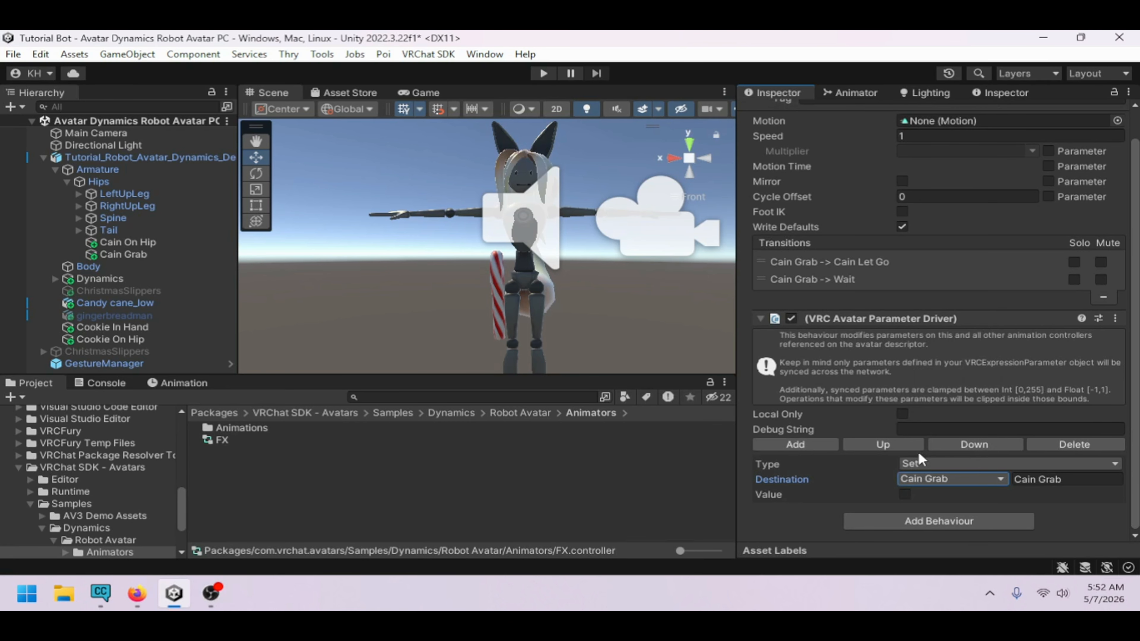
pyautogui.click(904, 494)
# Add a VRC Avatar Parameter Driver to the Cain Let Go state that sets the Cain In Hand parameter
pyautogui.click(855, 93)
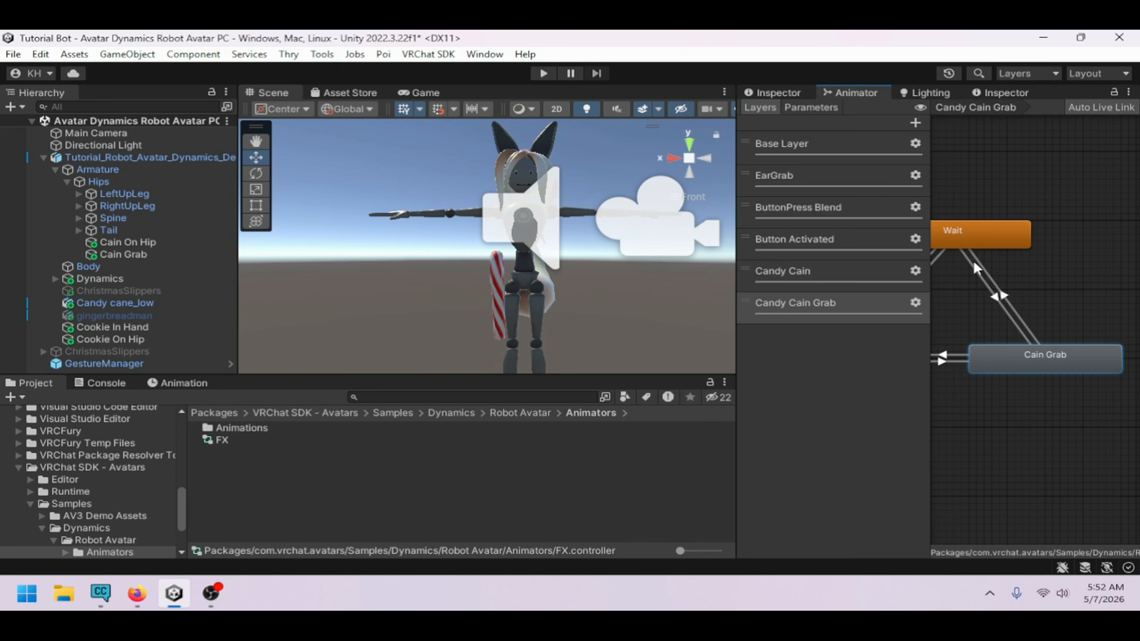
pyautogui.click(985, 332)
pyautogui.click(790, 94)
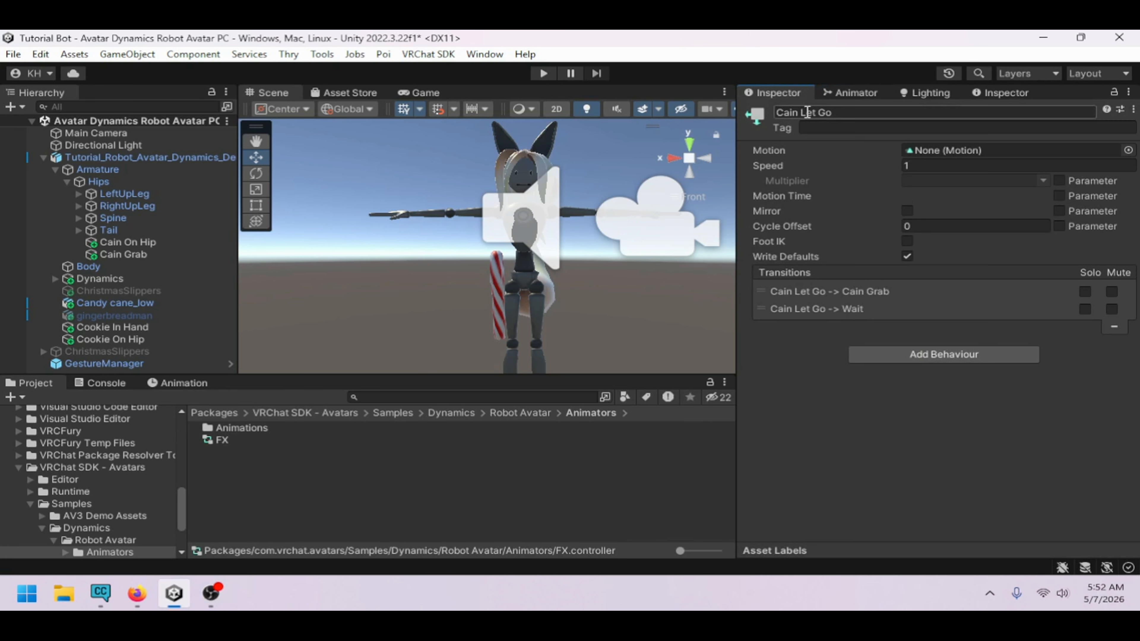
pyautogui.click(930, 357)
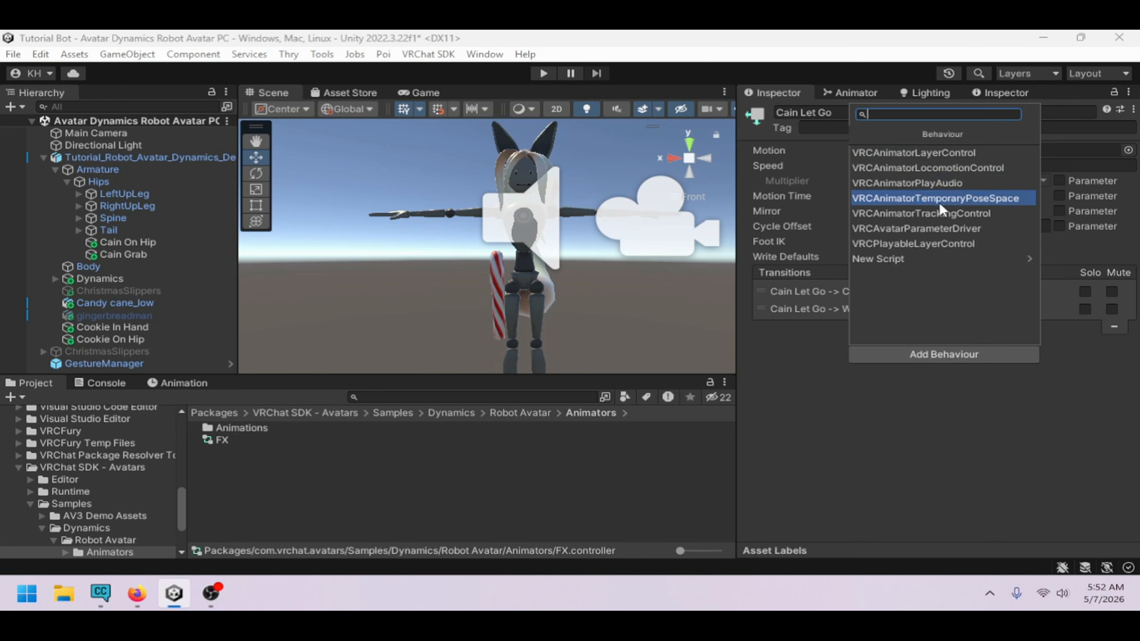
pyautogui.click(940, 228)
pyautogui.click(797, 474)
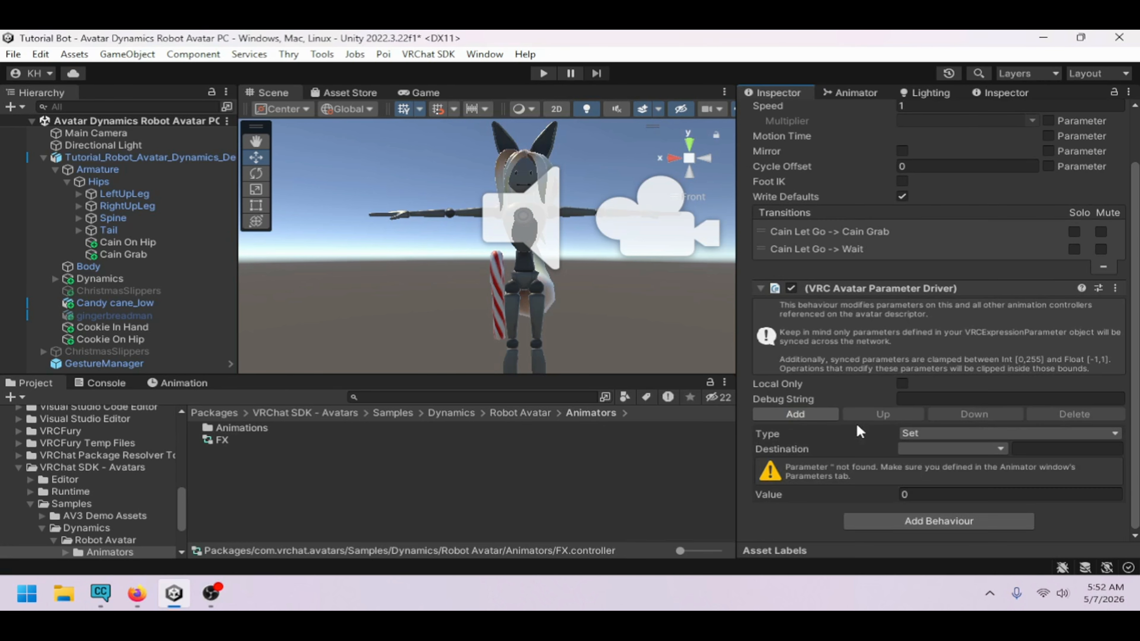
pyautogui.click(918, 447)
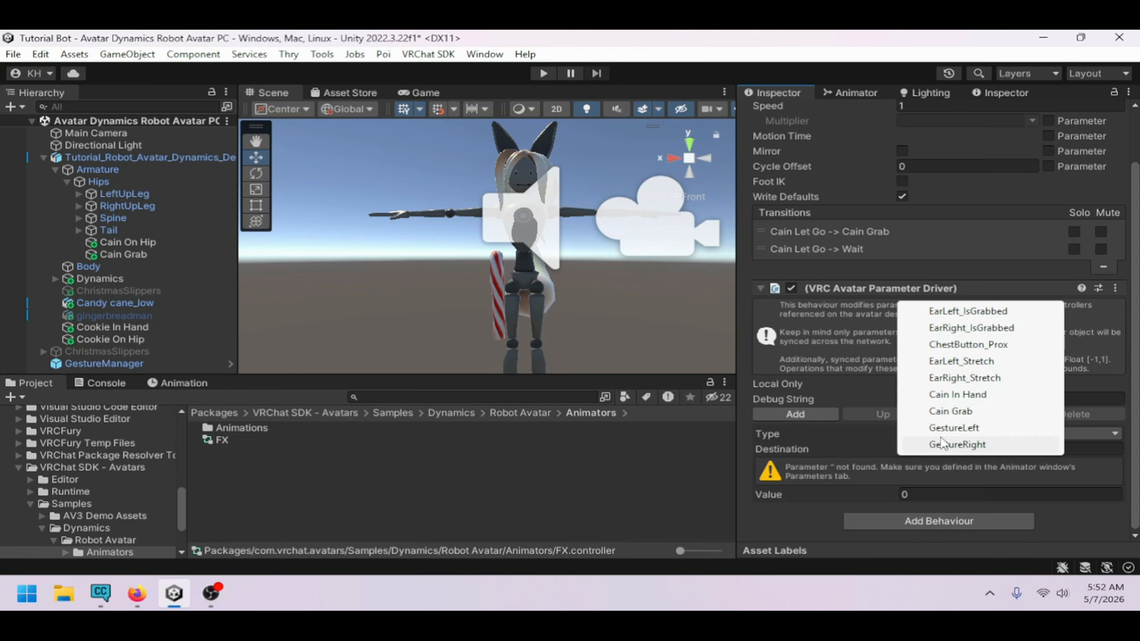
pyautogui.click(963, 401)
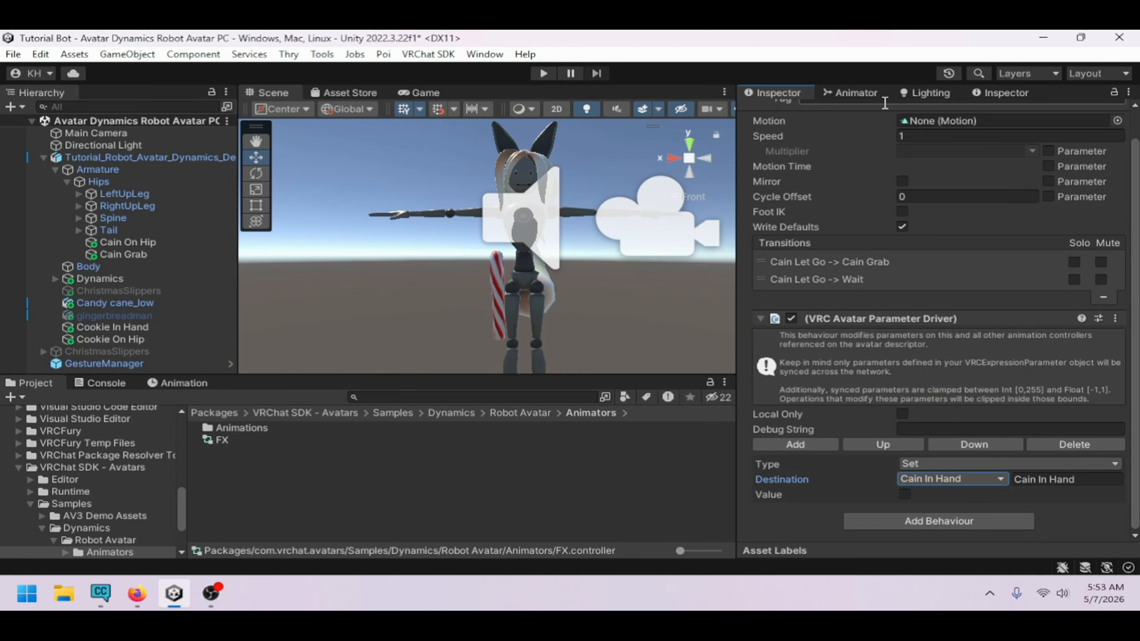
# Show the animator parameters, select the GestureManager and enter Play mode to test the avatar
pyautogui.click(855, 93)
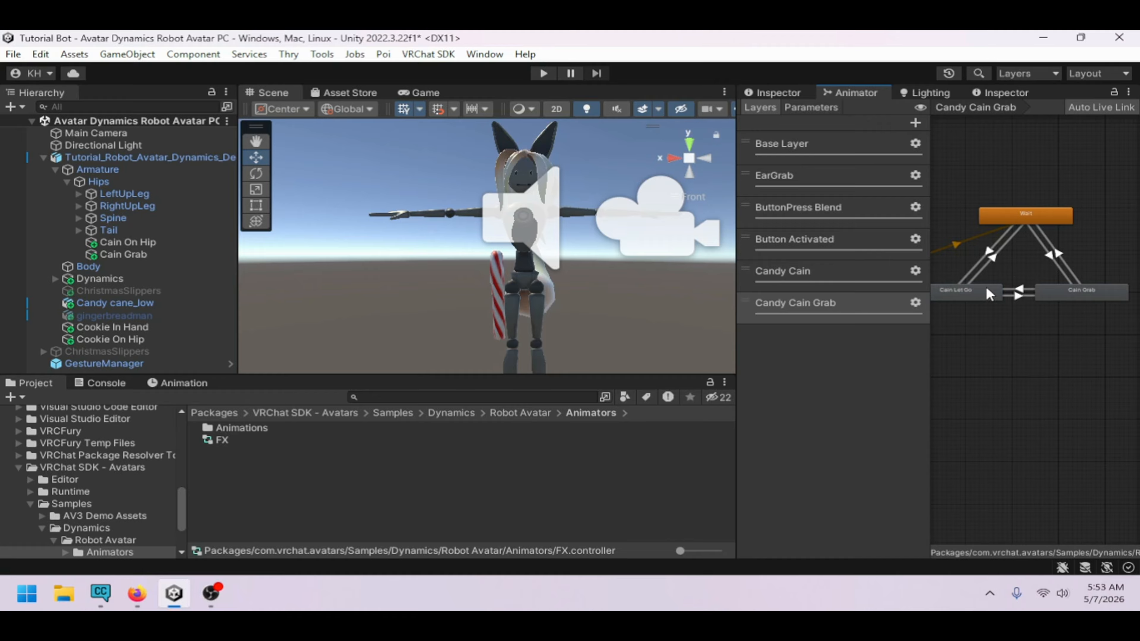
pyautogui.click(811, 108)
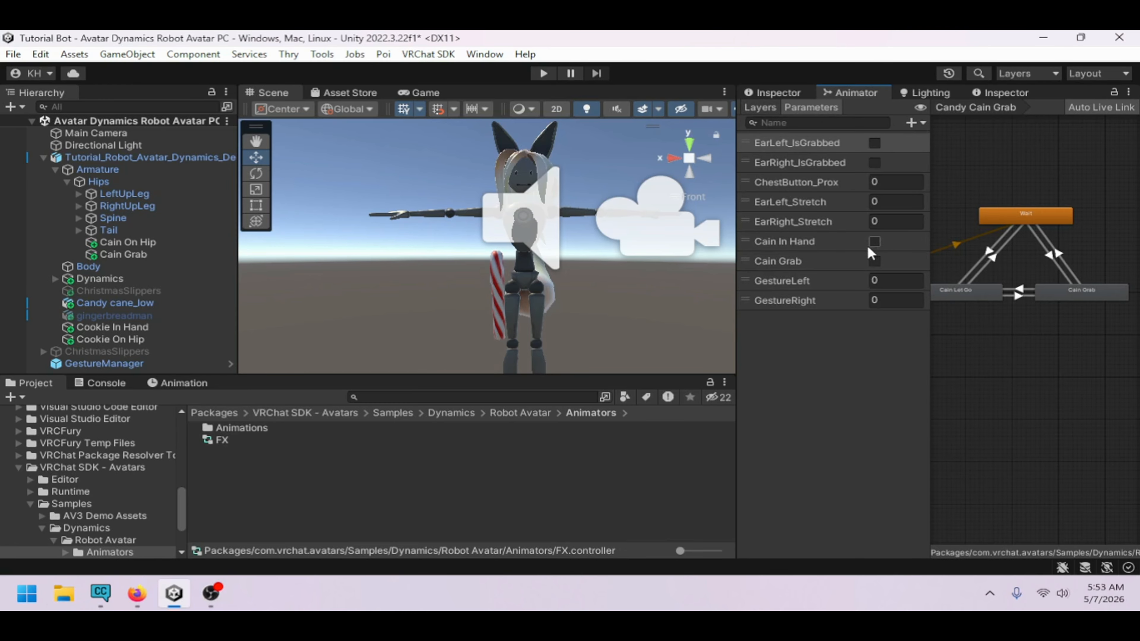
pyautogui.click(43, 157)
pyautogui.click(103, 181)
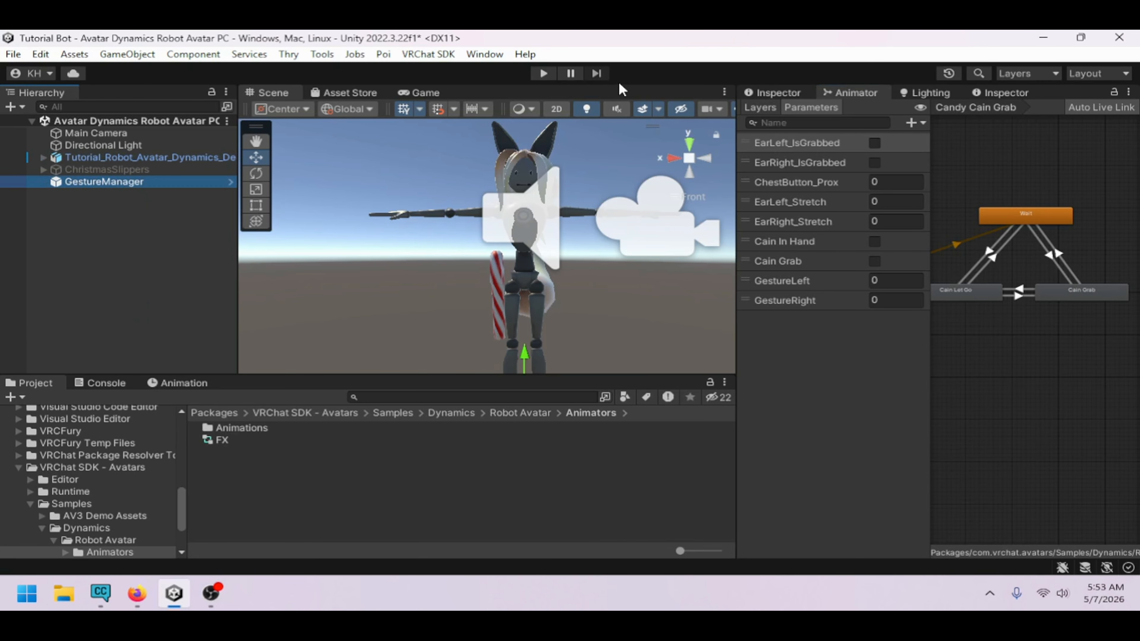
pyautogui.click(550, 75)
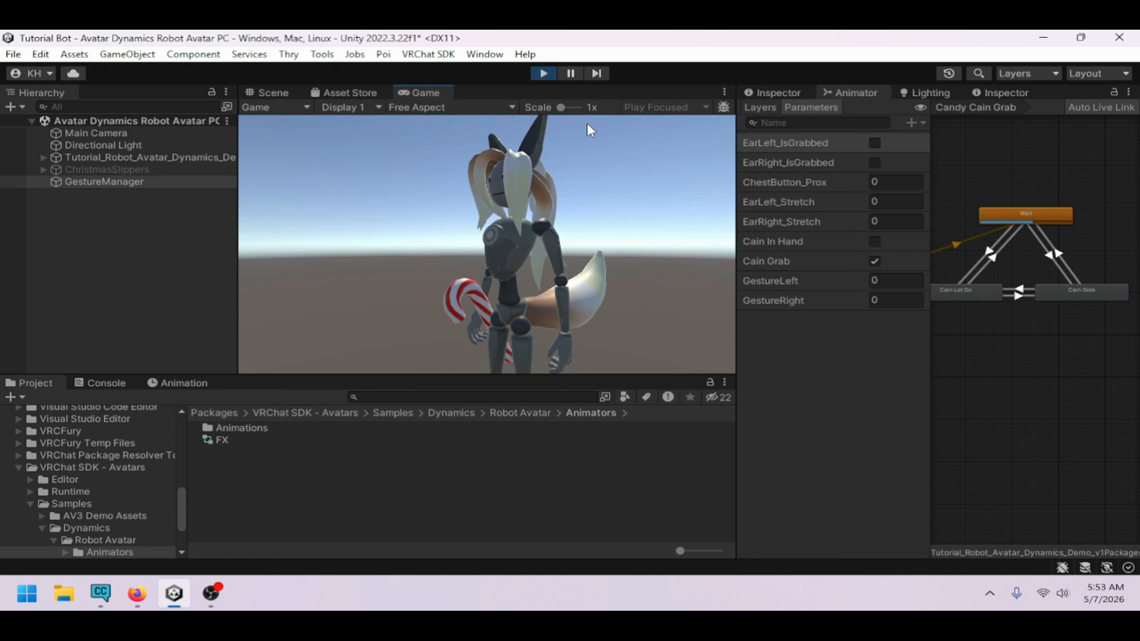
# Examine the avatar's candy cane in the Scene view during Play mode
pyautogui.rightClick(135, 504)
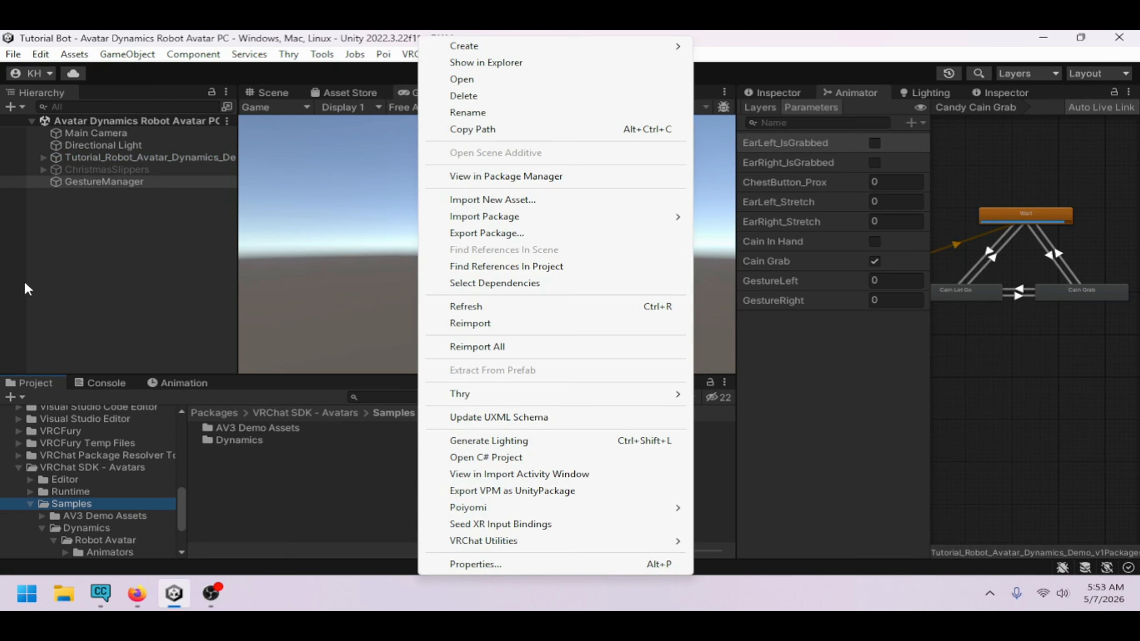
pyautogui.click(352, 284)
pyautogui.click(287, 103)
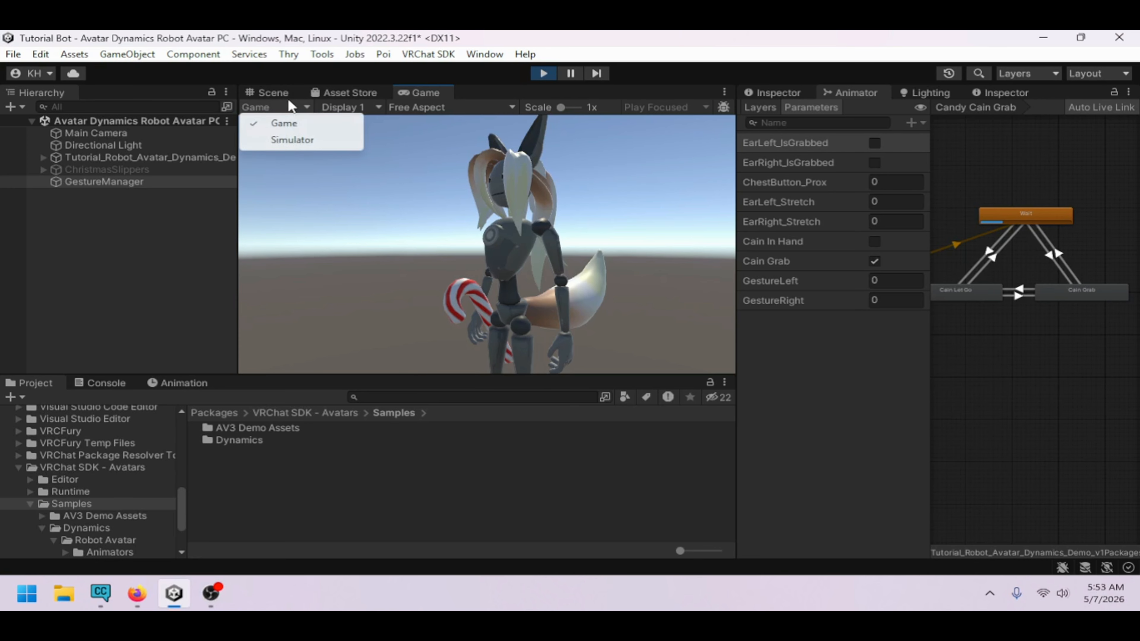
pyautogui.click(280, 93)
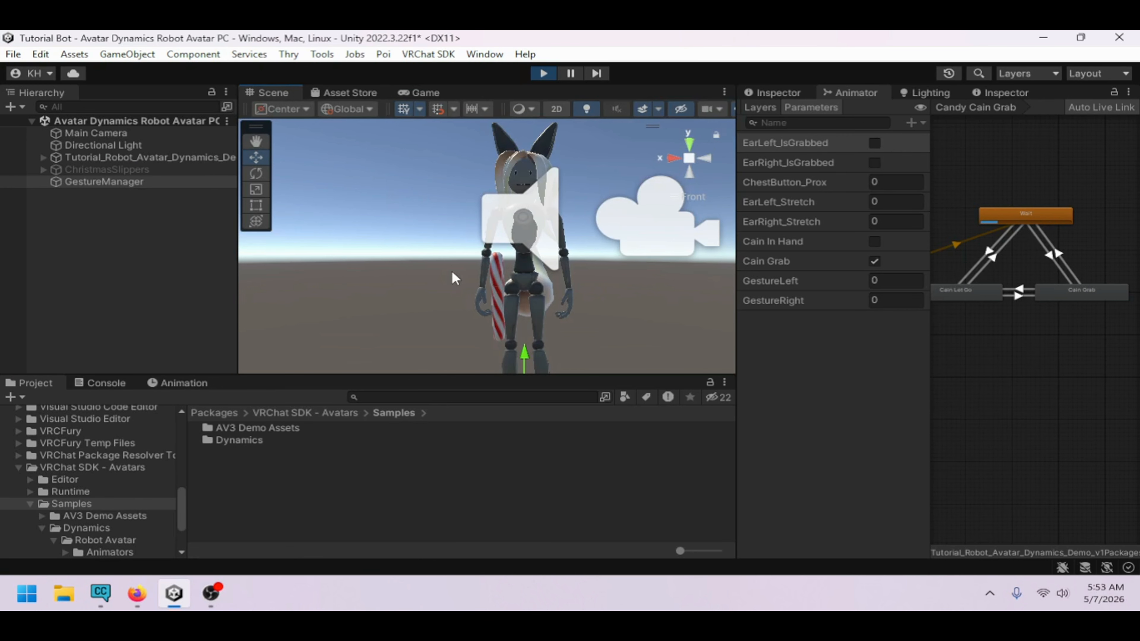
pyautogui.keyDown('alt'); pyautogui.moveTo(452, 275); pyautogui.dragTo(755, 323); pyautogui.keyUp('alt')
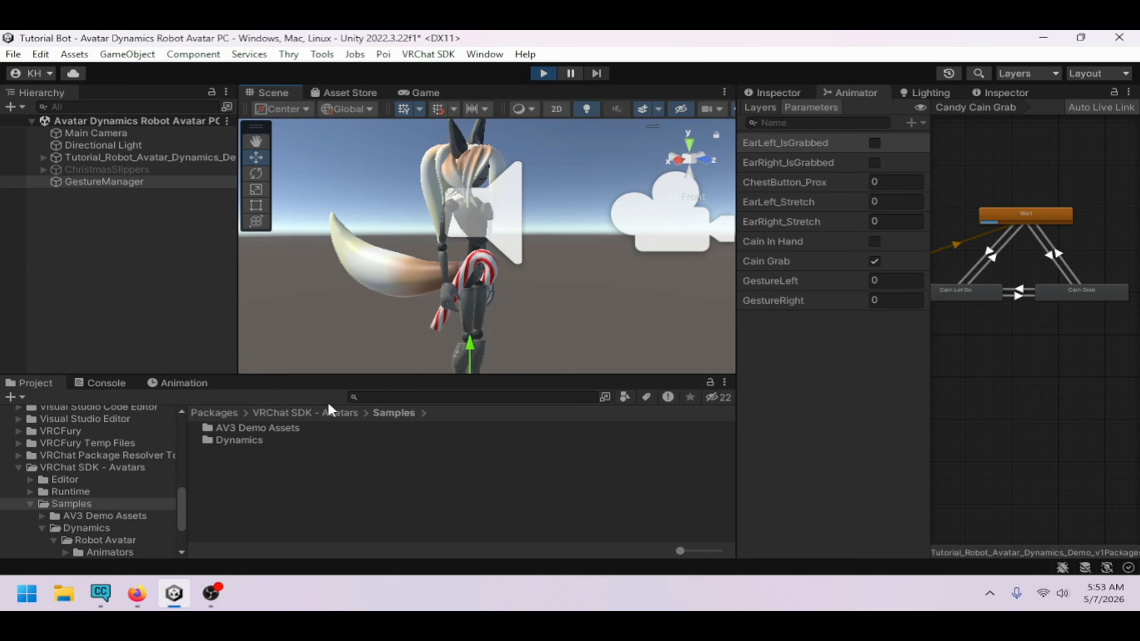
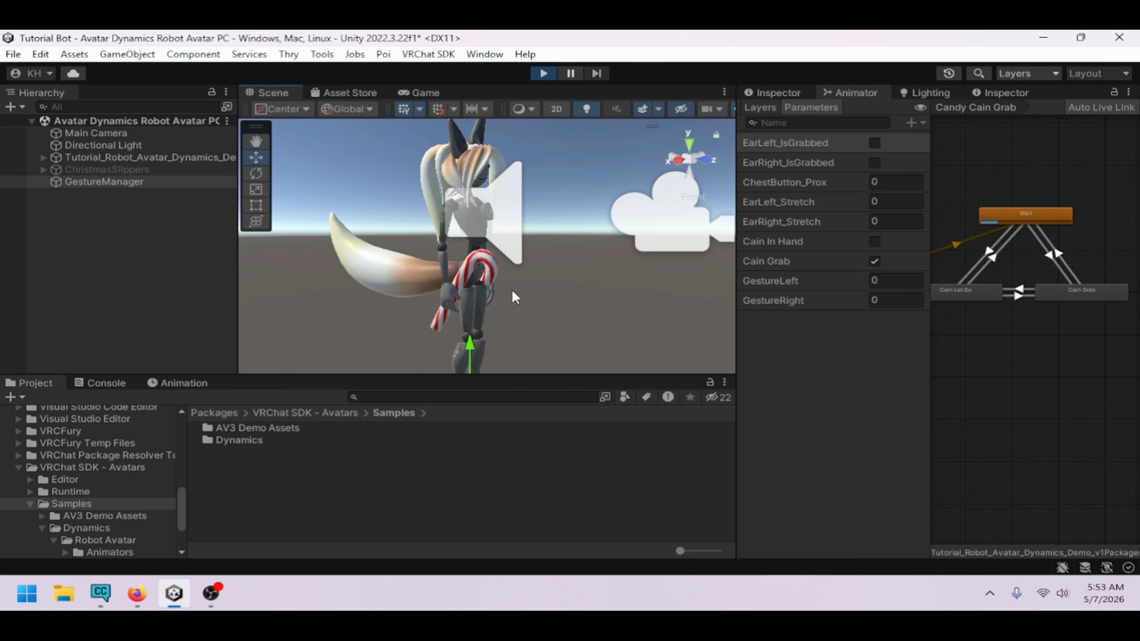
# Show the animator parameters and set GestureRight to 1 to test the candy cane grab in Play mode
pyautogui.click(771, 108)
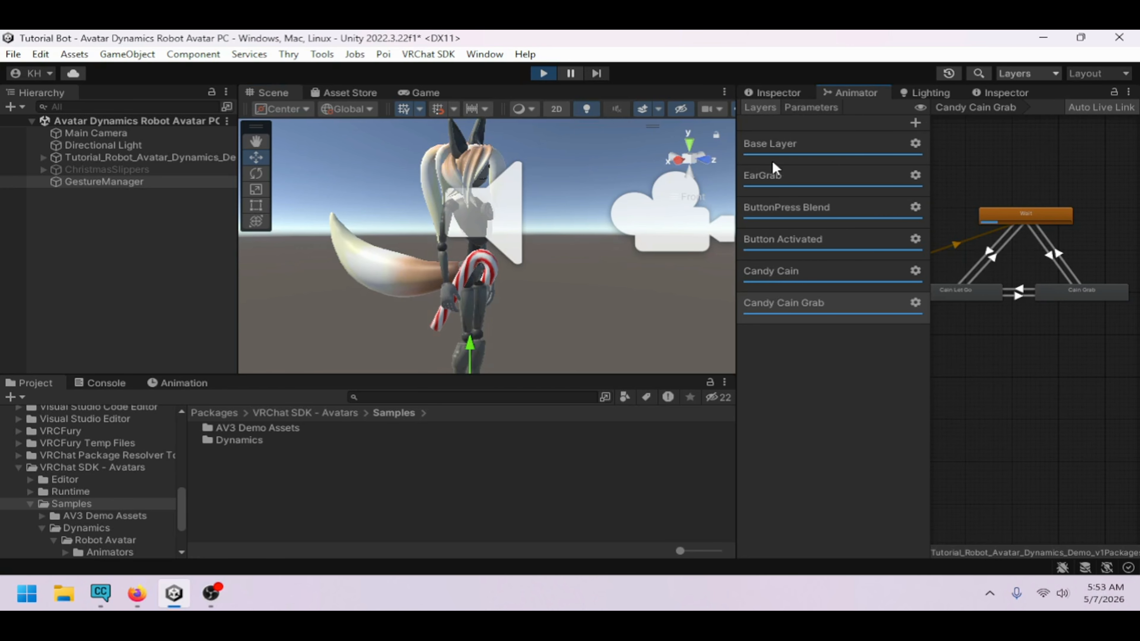
pyautogui.click(812, 110)
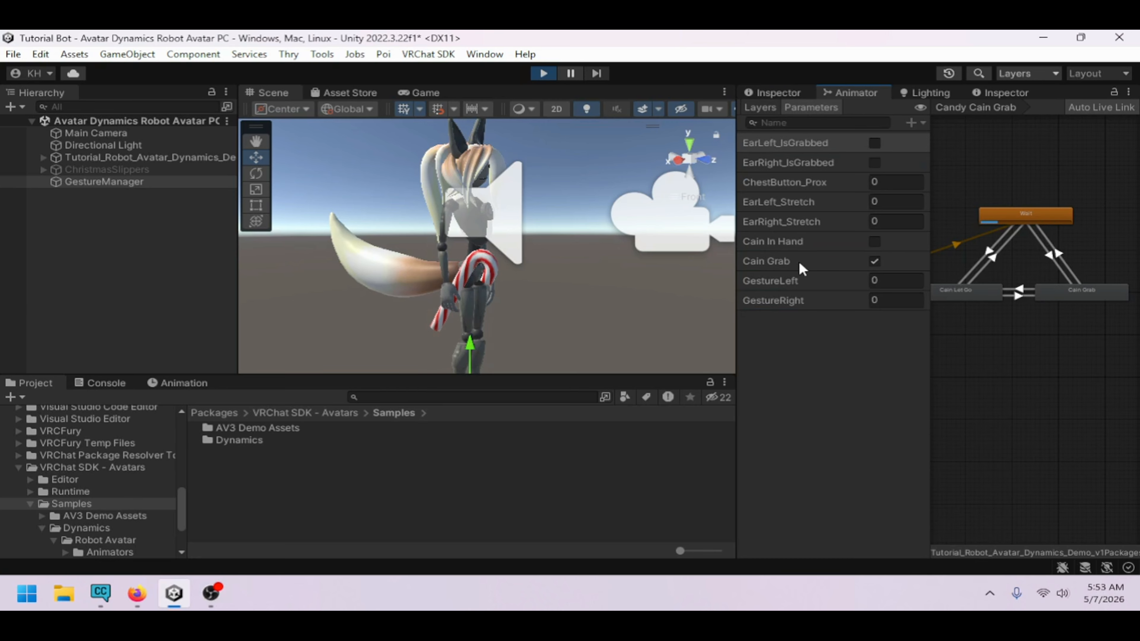
pyautogui.keyDown('alt'); pyautogui.moveTo(692, 276); pyautogui.dragTo(319, 277); pyautogui.keyUp('alt')
pyautogui.scroll(2, 493, 308)
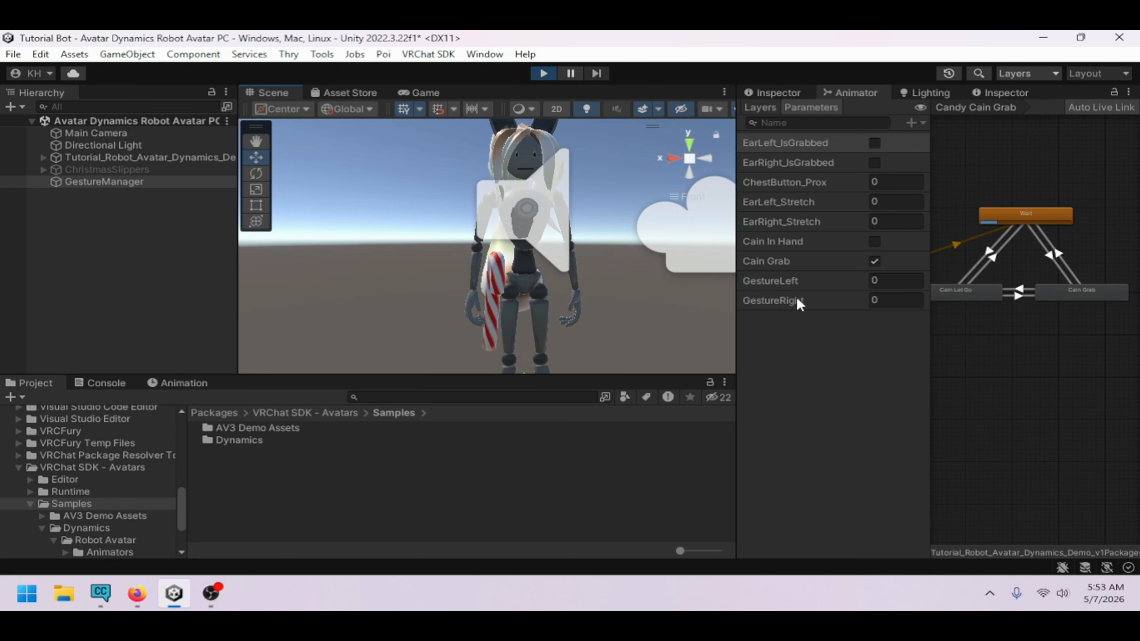
pyautogui.click(887, 300)
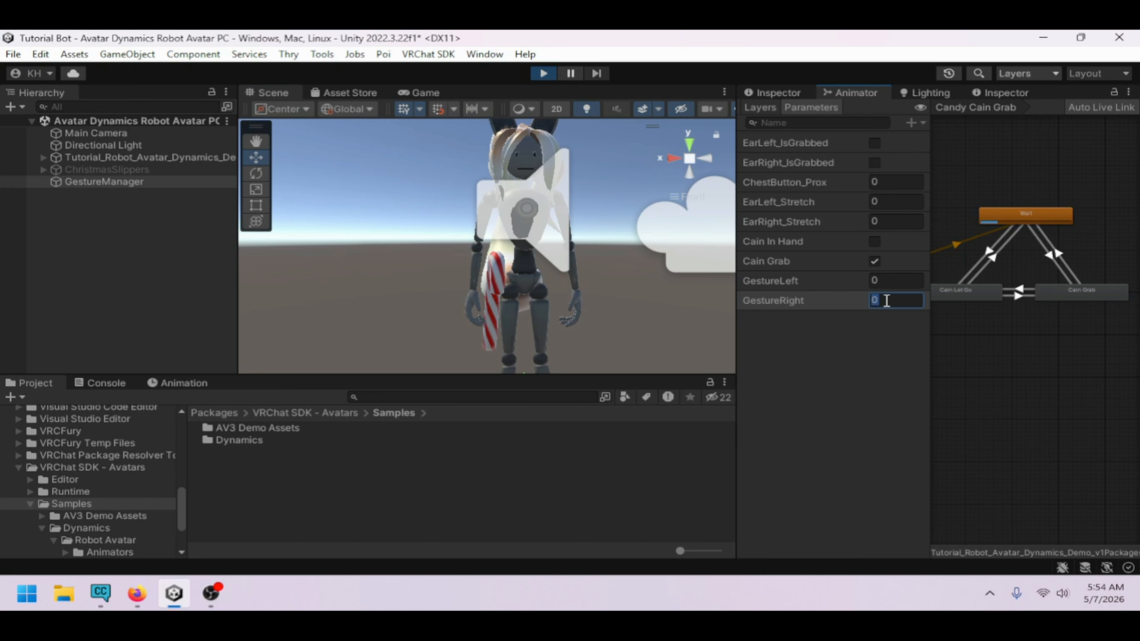
pyautogui.write('1')
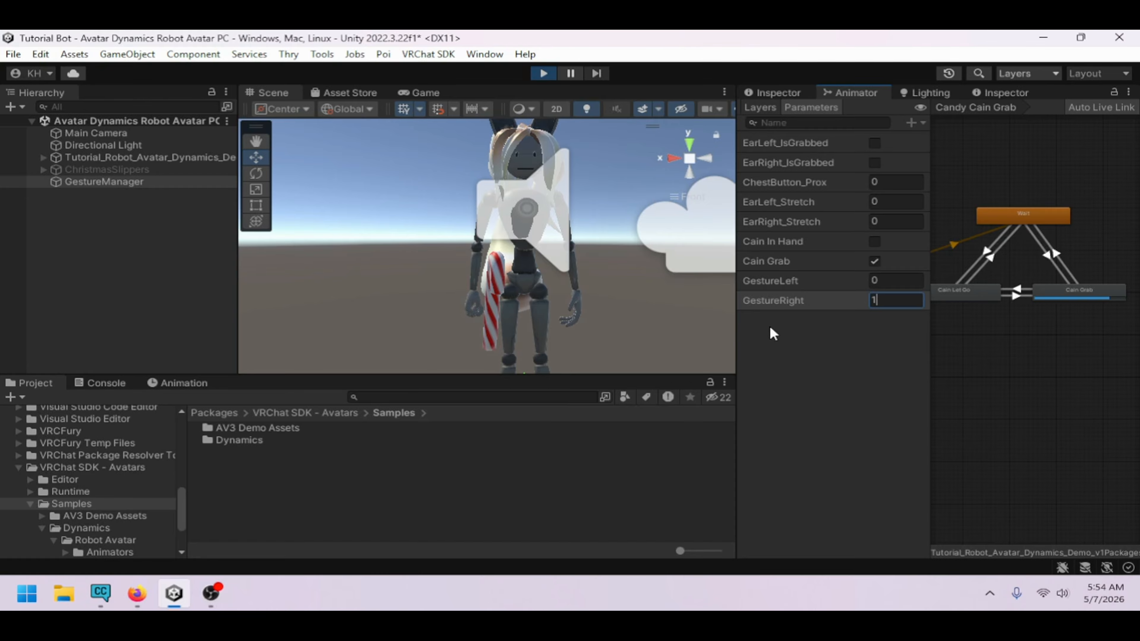
pyautogui.scroll(3, 981, 339)
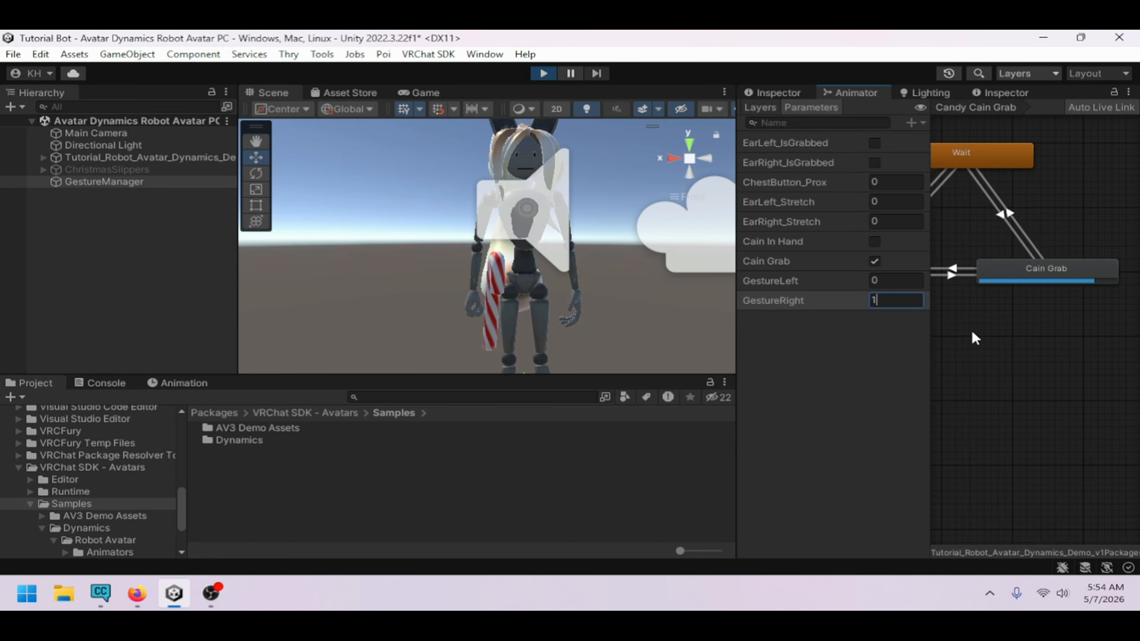
pyautogui.keyDown('alt'); pyautogui.moveTo(663, 280); pyautogui.dragTo(760, 310); pyautogui.keyUp('alt')
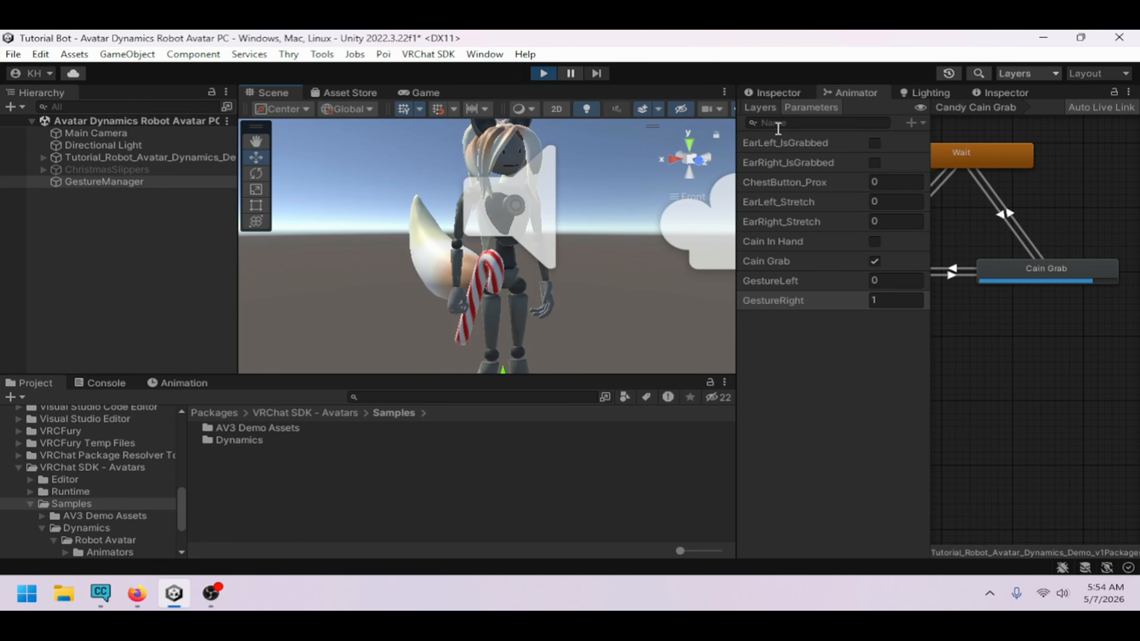
# Inspect the Candy Cain and Candy Cain Grab layers and the Cain Grab state's parameter driver, then exit Play mode
pyautogui.click(760, 108)
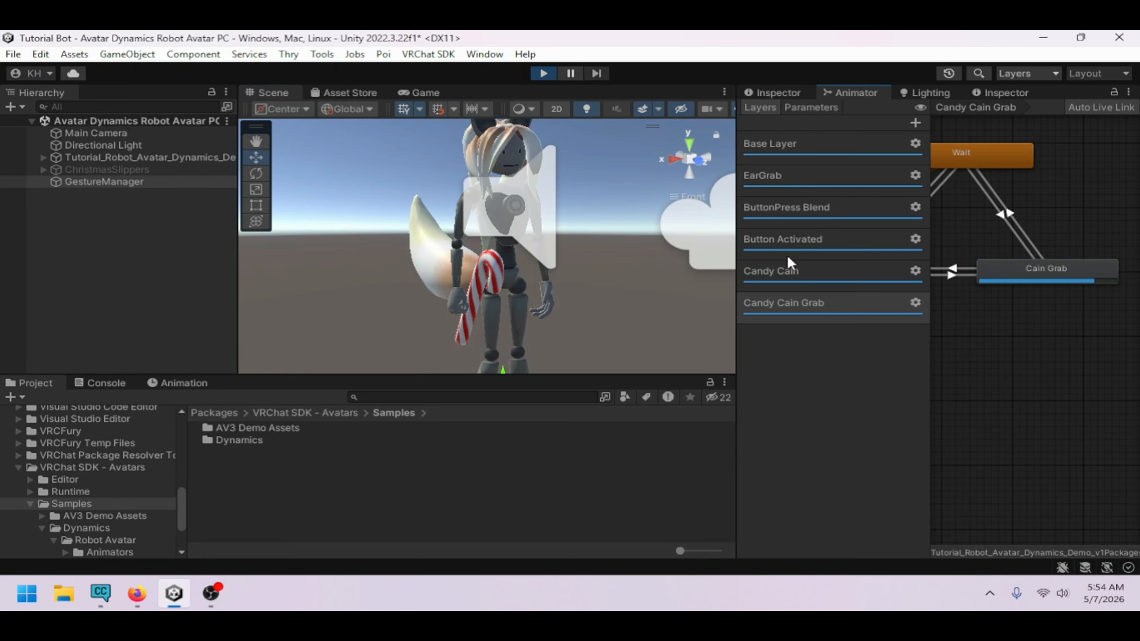
pyautogui.click(789, 268)
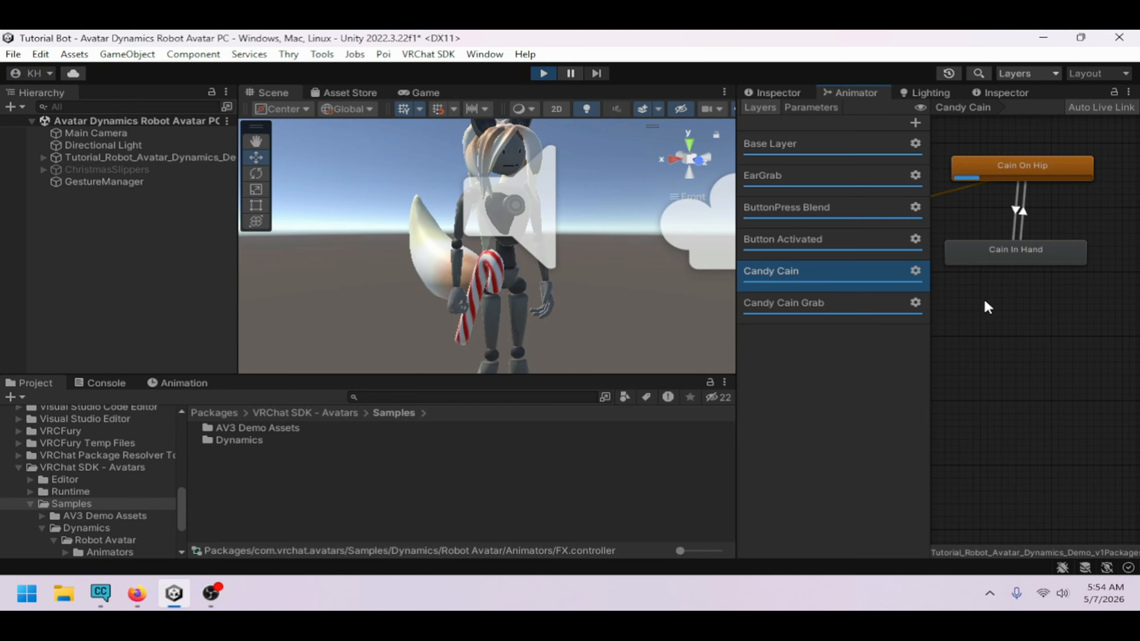
pyautogui.click(836, 299)
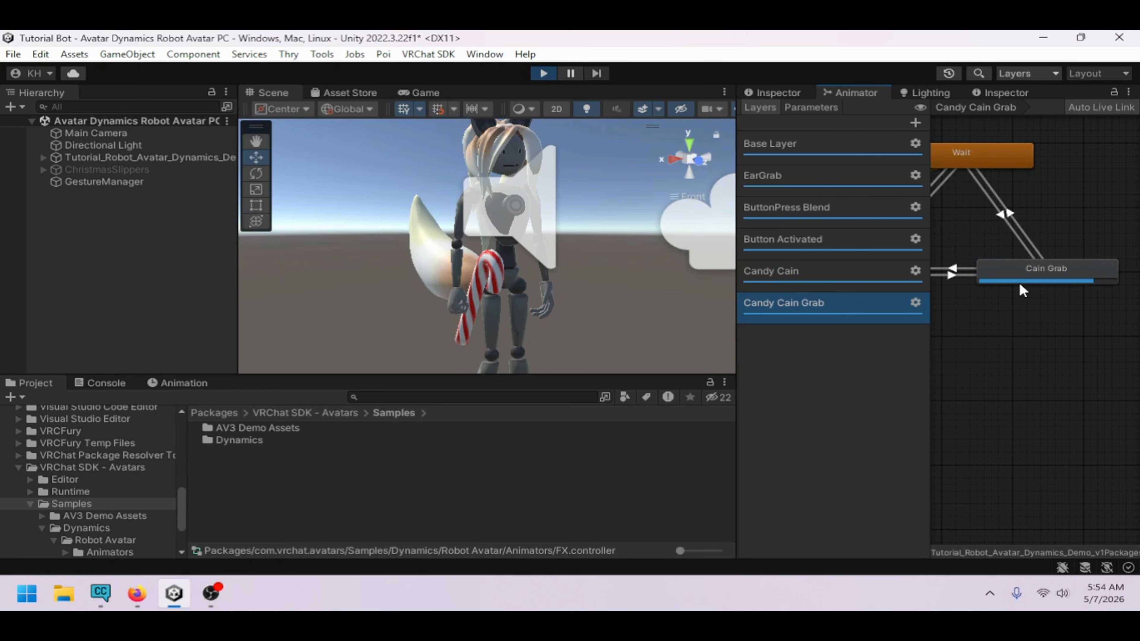
pyautogui.click(793, 92)
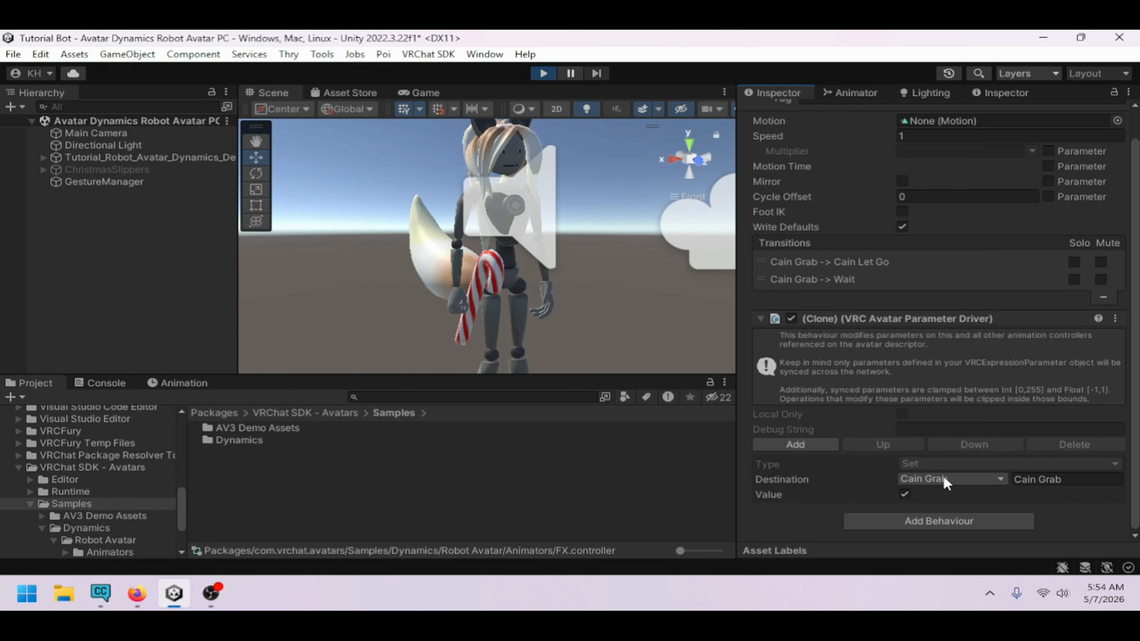
pyautogui.click(543, 74)
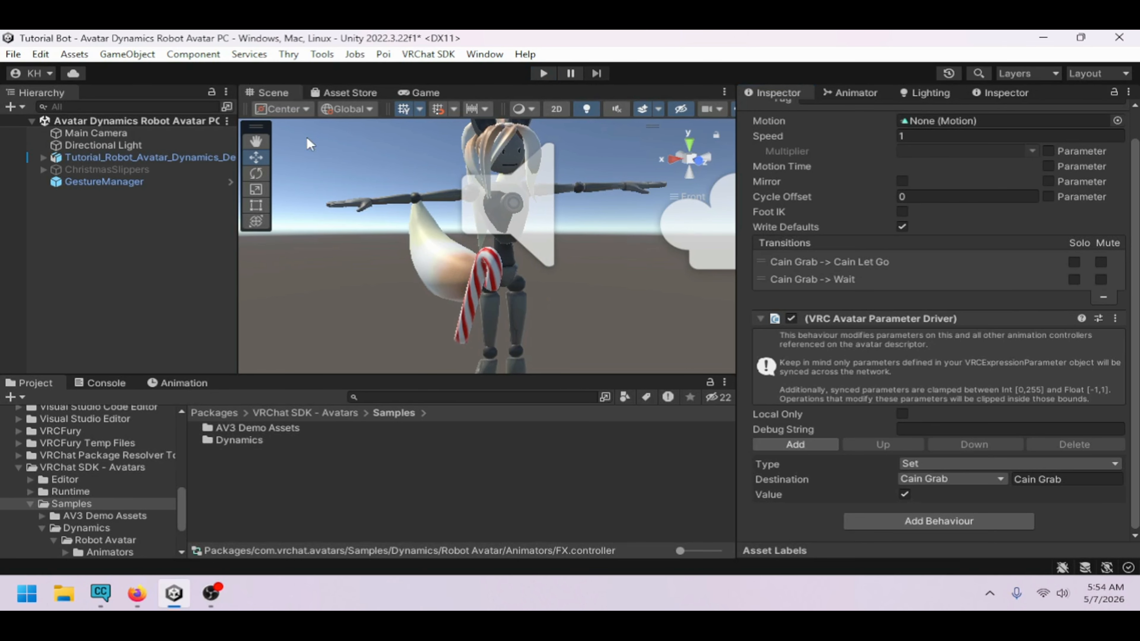
# Change the Cain Grab state's parameter driver destination to Cain In Hand
pyautogui.click(160, 157)
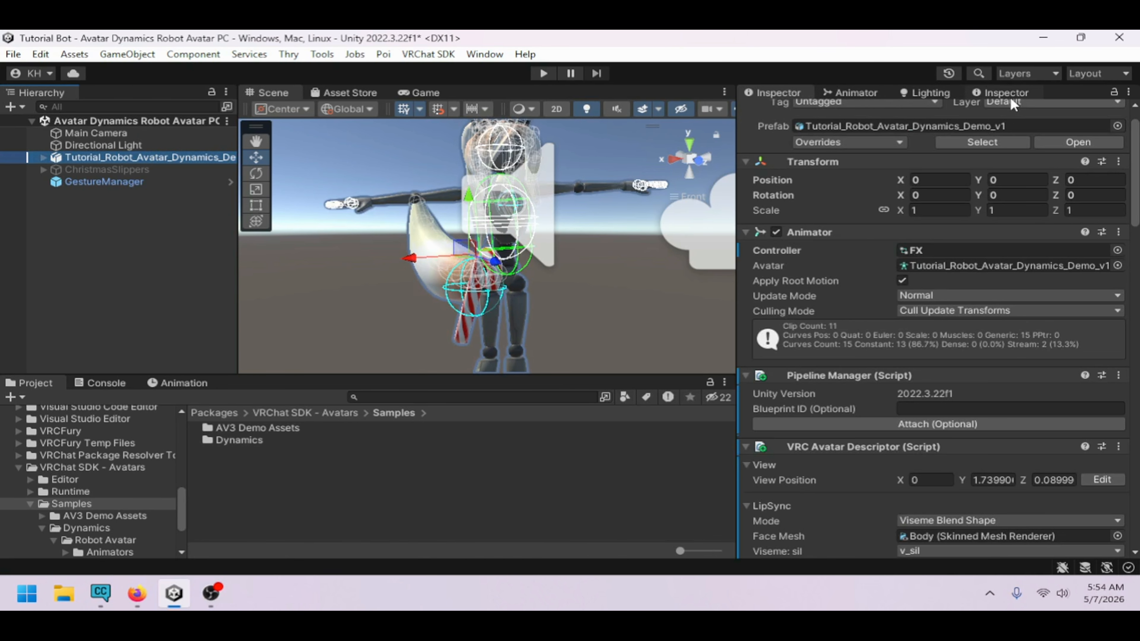
pyautogui.click(998, 93)
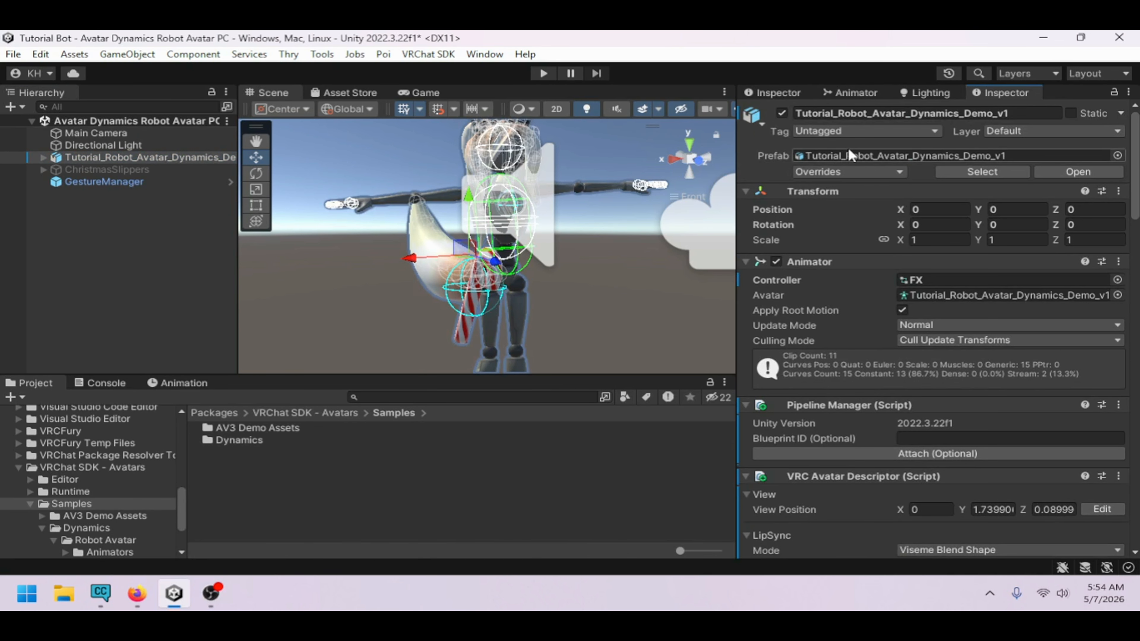
pyautogui.click(789, 94)
pyautogui.click(833, 92)
pyautogui.click(1025, 265)
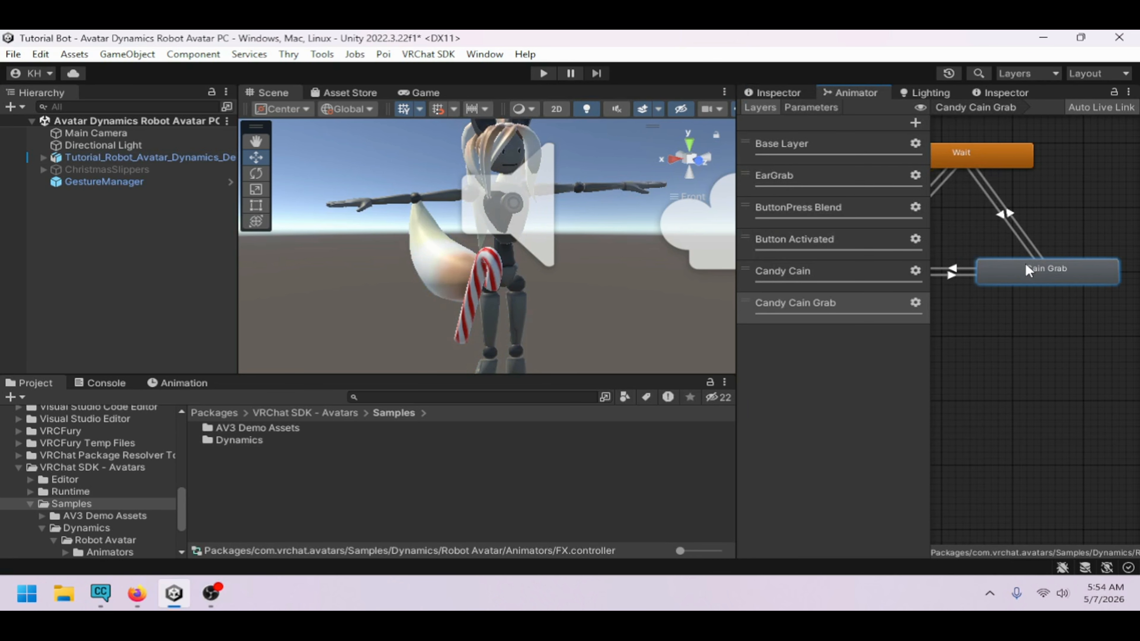
pyautogui.click(805, 94)
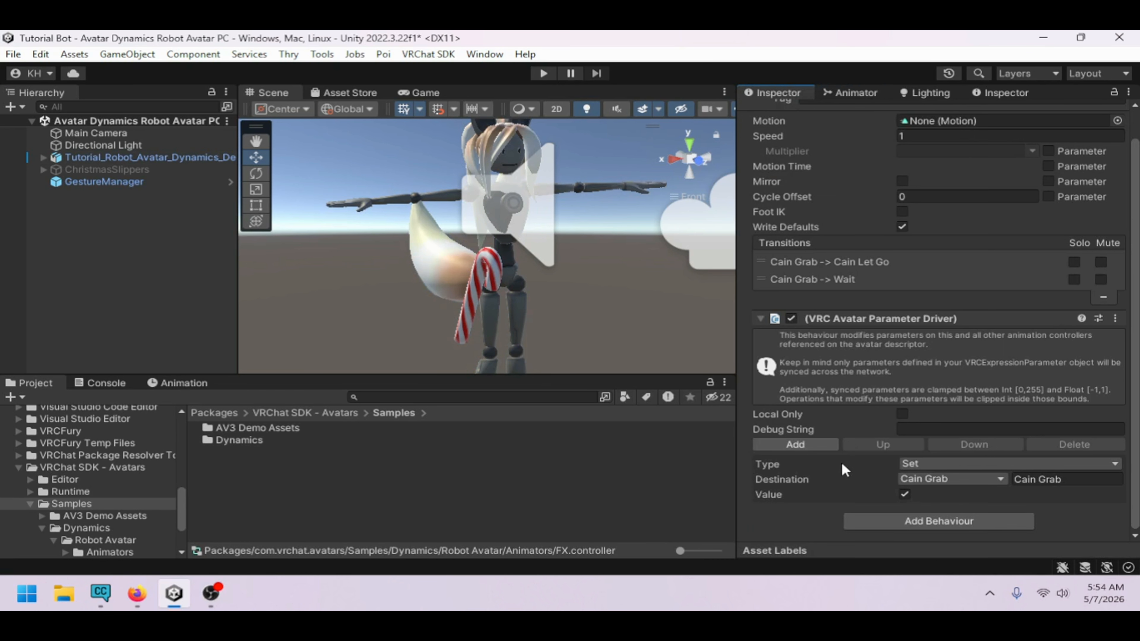
pyautogui.click(921, 480)
pyautogui.click(964, 426)
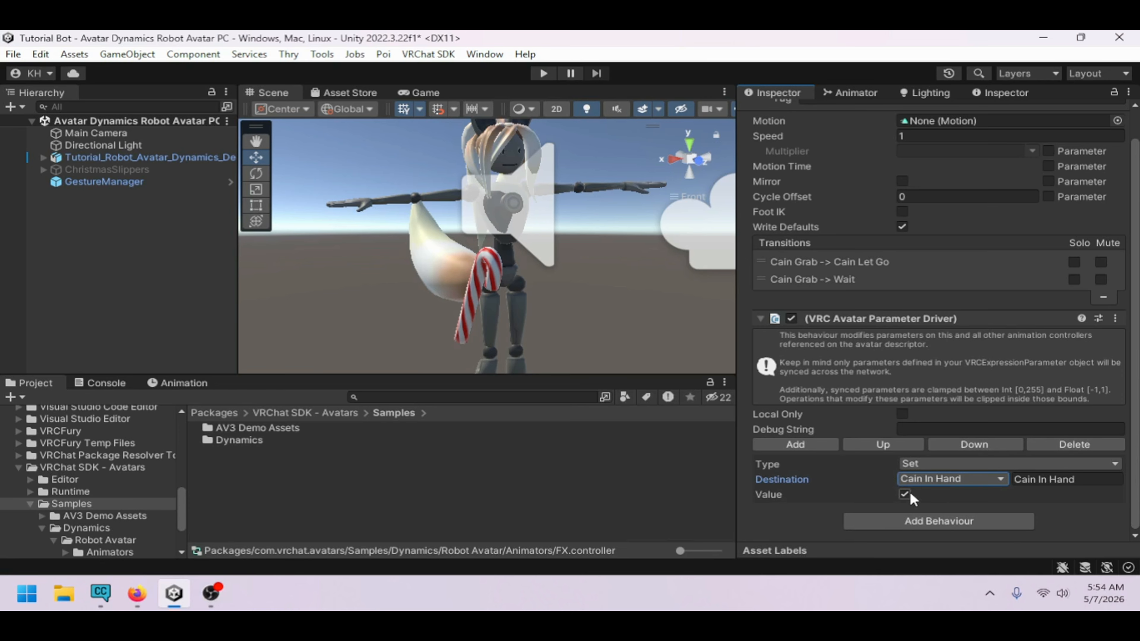
# Check the Cain Let Go state's parameter driver settings in the Candy Cain Grab layer
pyautogui.click(858, 94)
pyautogui.moveTo(992, 305); pyautogui.dragTo(1051, 314, button='middle')
pyautogui.click(965, 274)
pyautogui.click(765, 92)
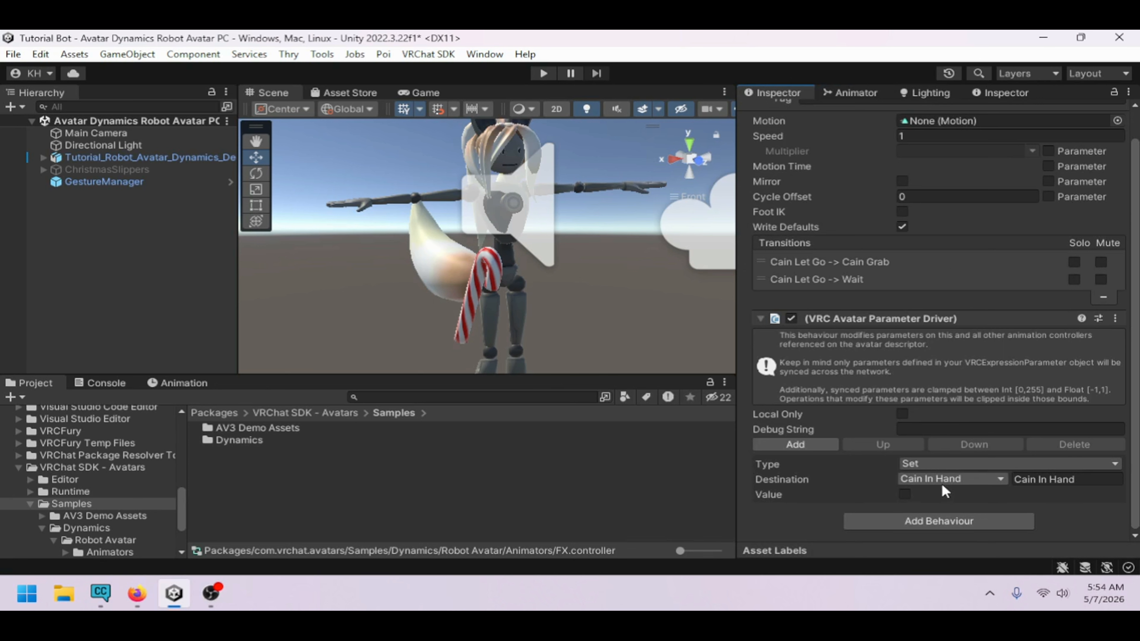
pyautogui.click(870, 92)
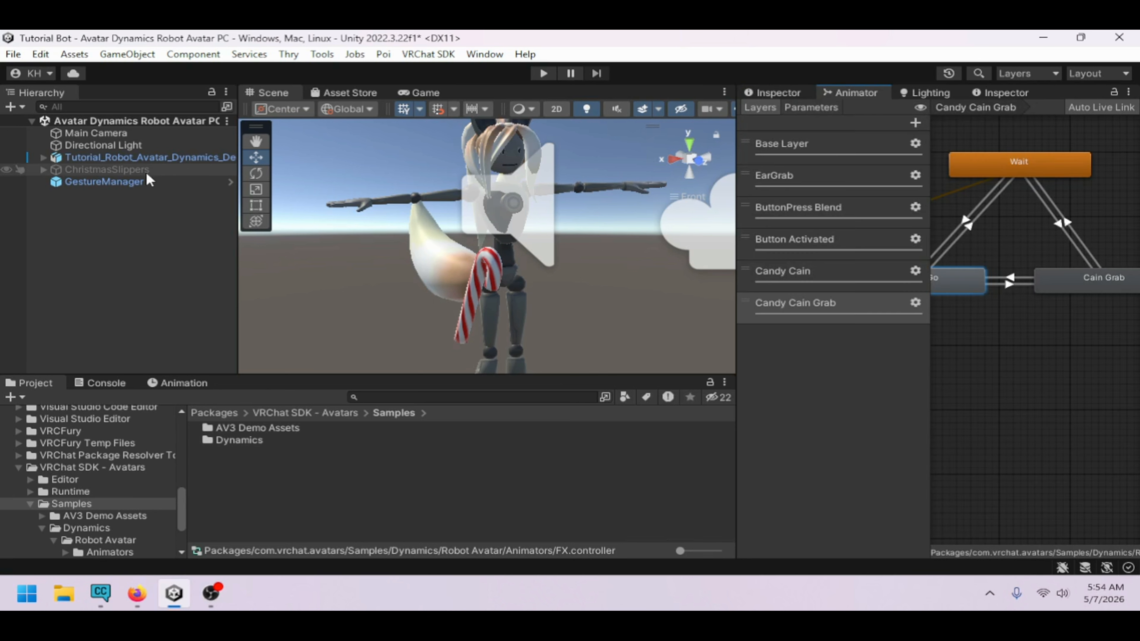
# Select the GestureManager, enter Play mode, and select the avatar to show its animator parameters
pyautogui.click(142, 180)
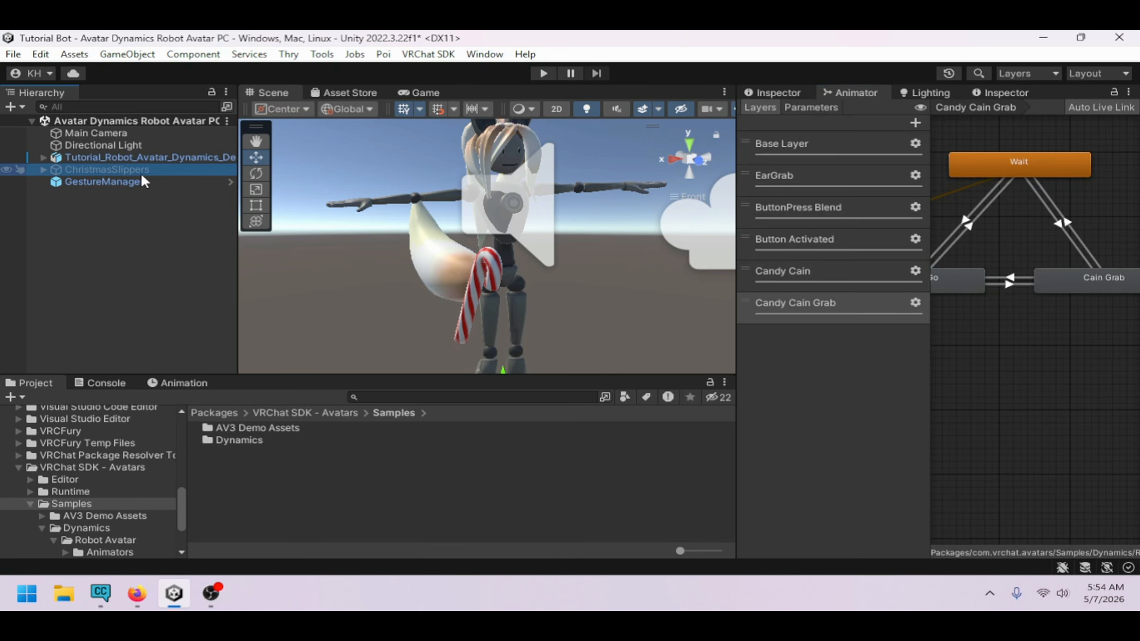
pyautogui.click(772, 92)
pyautogui.click(904, 339)
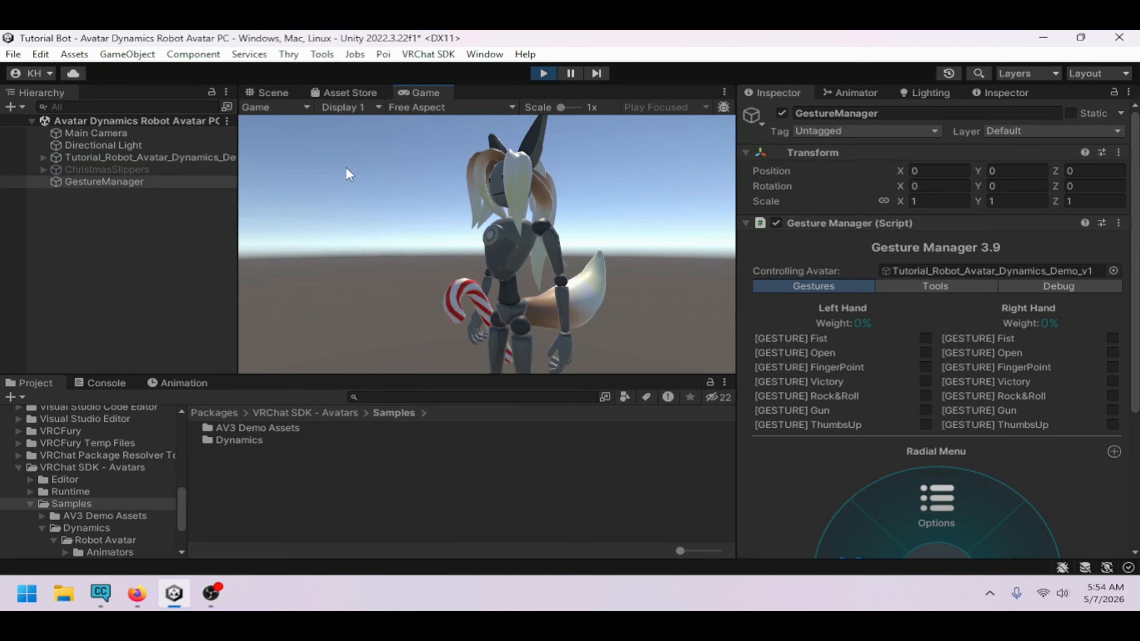
pyautogui.click(272, 91)
pyautogui.click(175, 157)
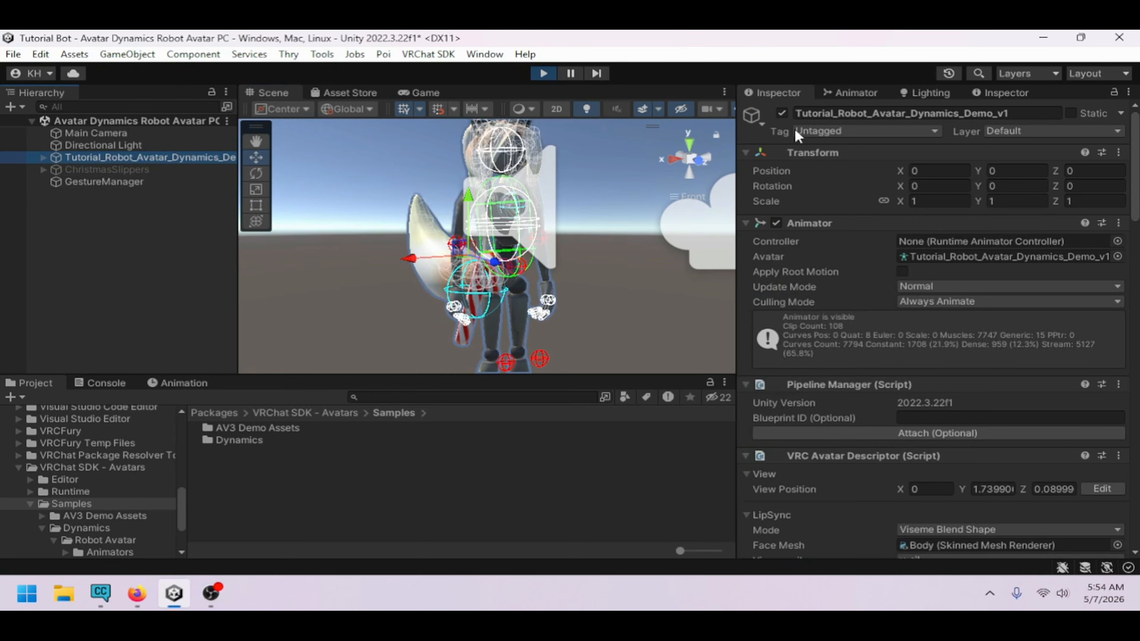
pyautogui.click(875, 96)
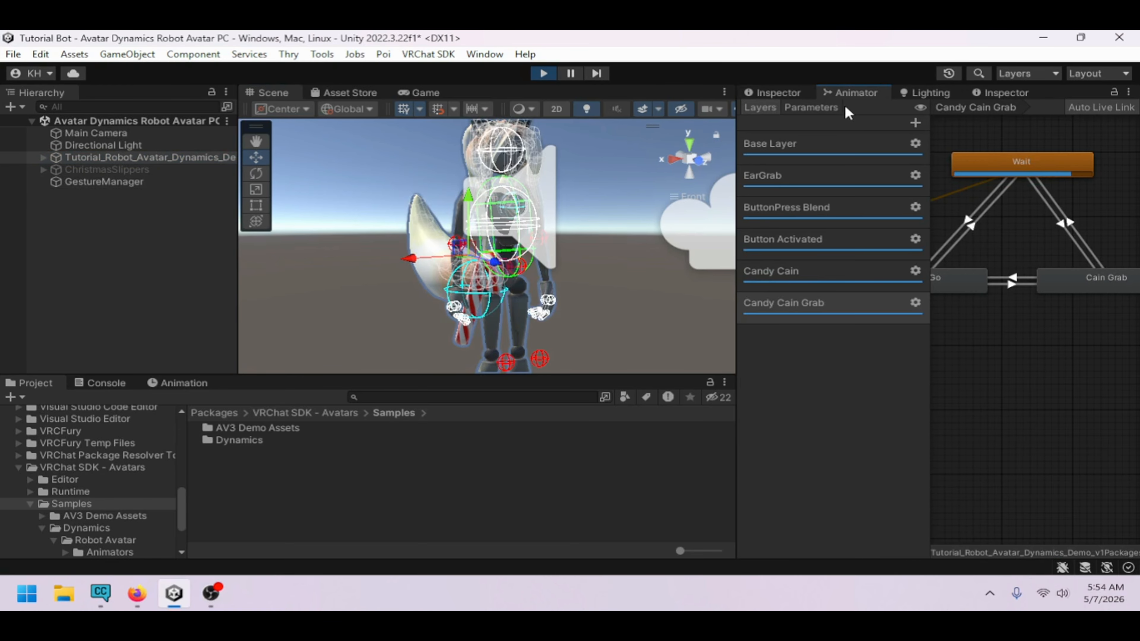
pyautogui.click(829, 108)
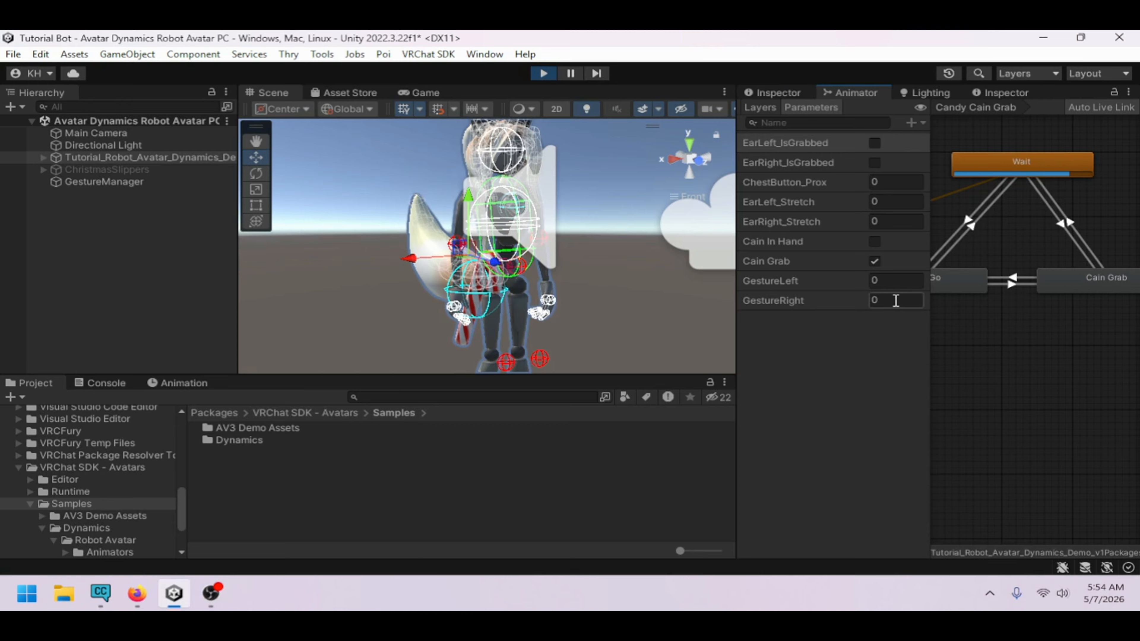
# Set GestureRight to 10 and then back to 0 to test grabbing the candy cane
pyautogui.click(894, 300)
pyautogui.write('1')
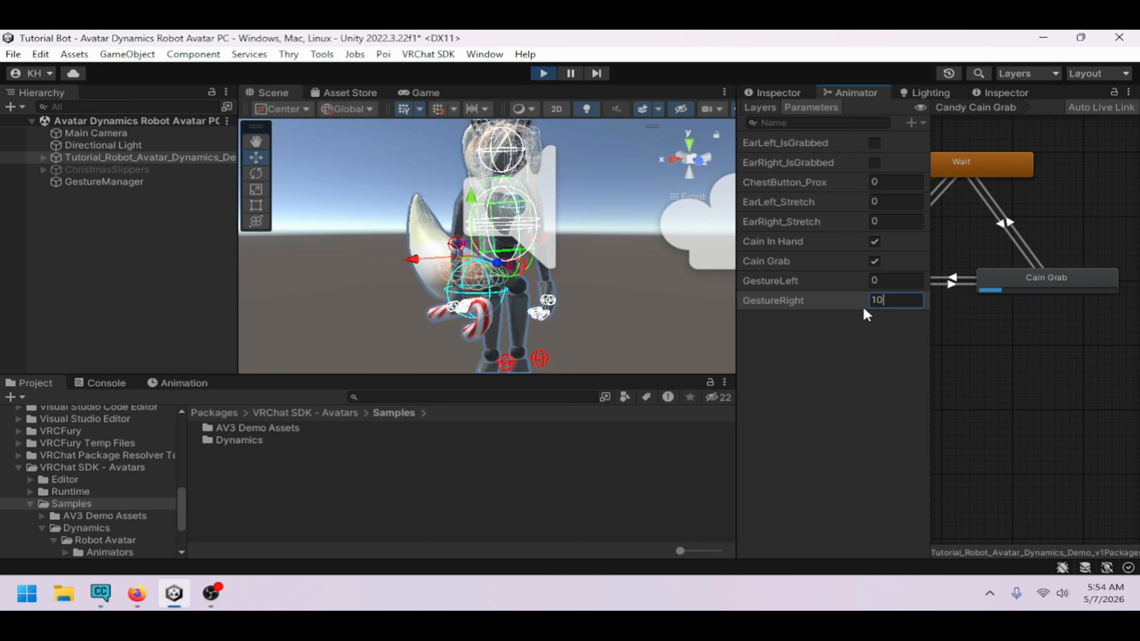
pyautogui.doubleClick(883, 300)
pyautogui.write('0')
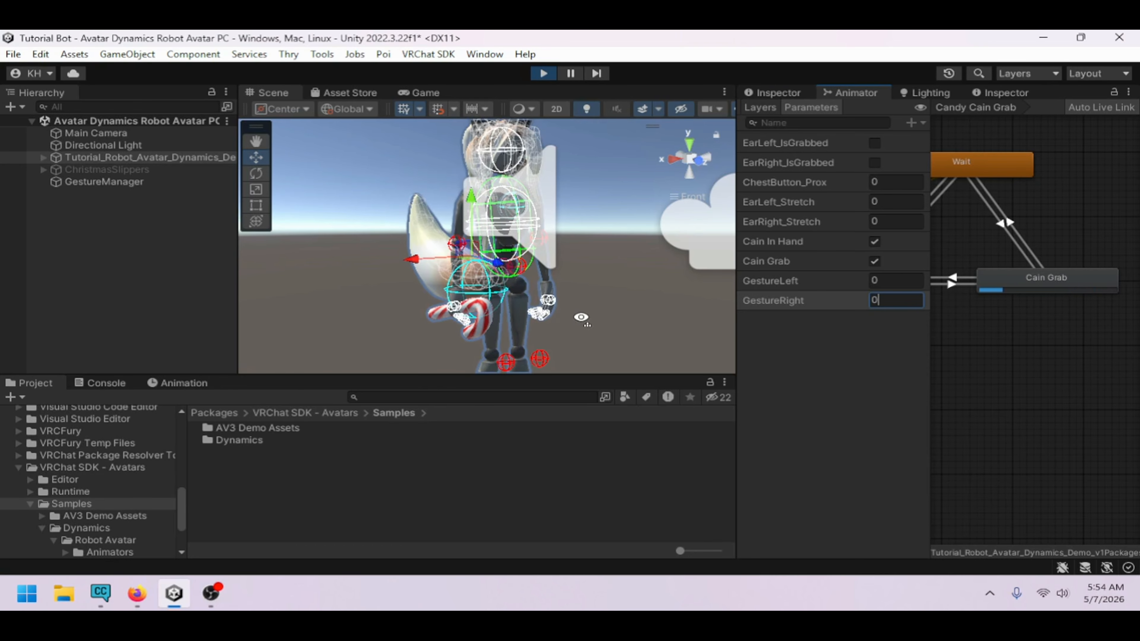
# Widen the Scene view and open the Gesture Manager's Locomotion radial menu
pyautogui.keyDown('alt'); pyautogui.moveTo(582, 320); pyautogui.dragTo(516, 304); pyautogui.keyUp('alt')
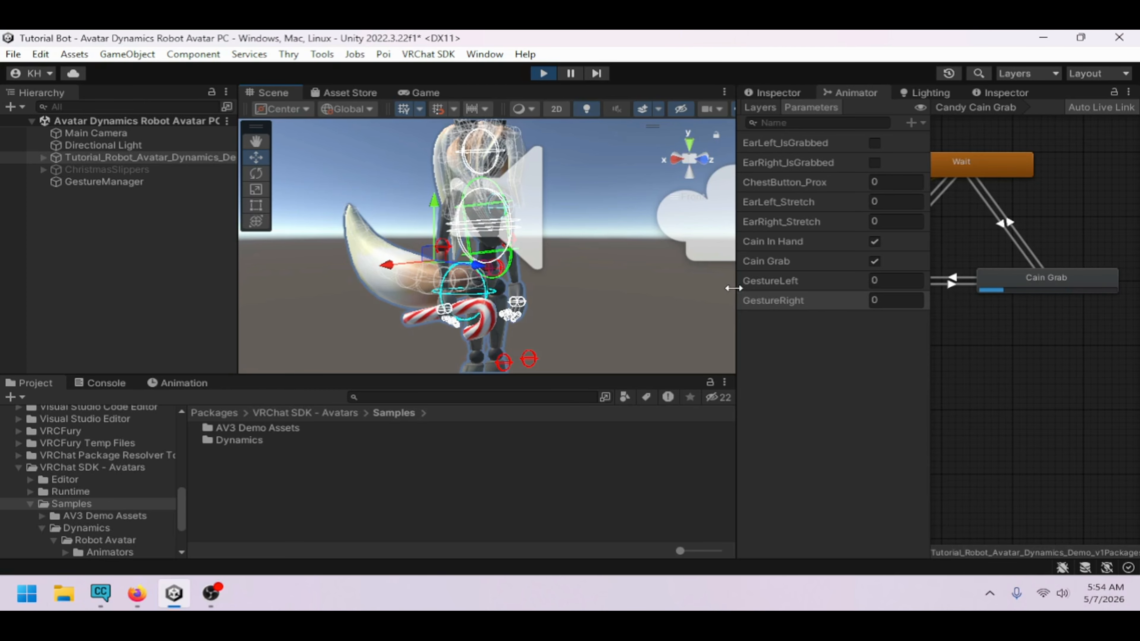
pyautogui.moveTo(729, 294); pyautogui.dragTo(867, 292)
pyautogui.click(840, 109)
pyautogui.keyDown('alt'); pyautogui.moveTo(730, 264); pyautogui.dragTo(631, 266); pyautogui.keyUp('alt')
pyautogui.click(186, 181)
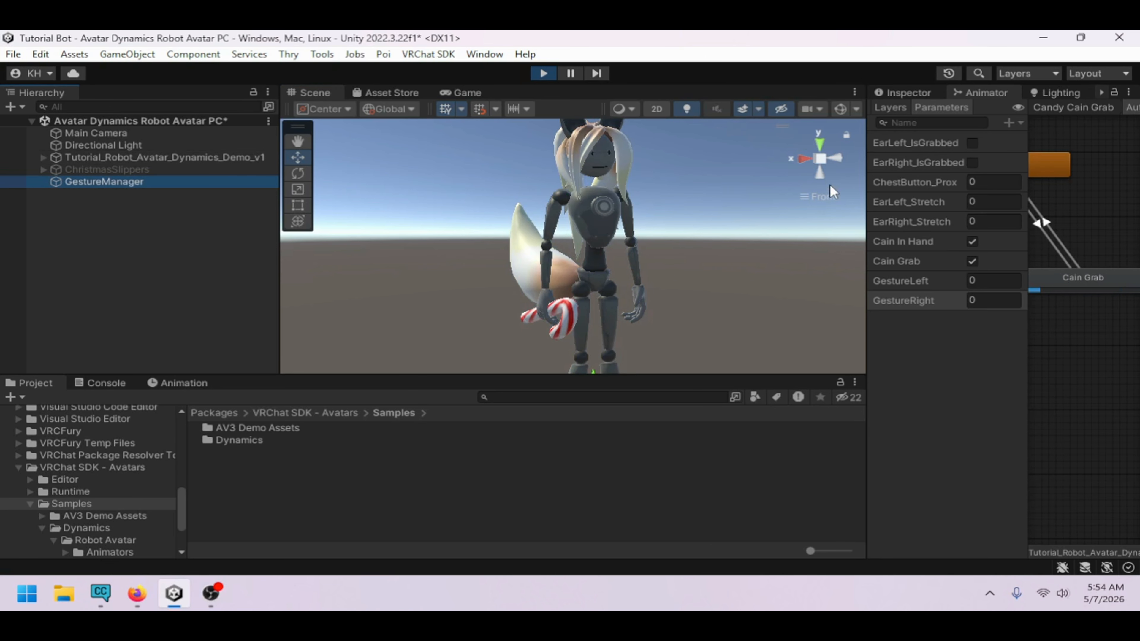
pyautogui.click(909, 95)
pyautogui.scroll(-5, 1014, 374)
pyautogui.click(1014, 375)
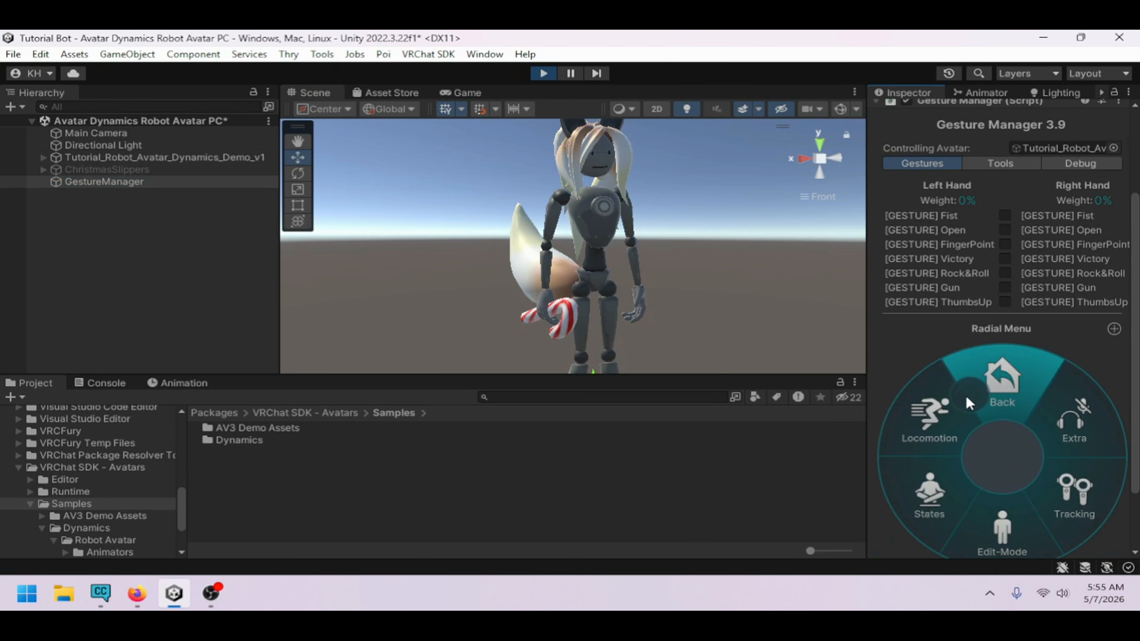
pyautogui.click(951, 418)
pyautogui.click(950, 418)
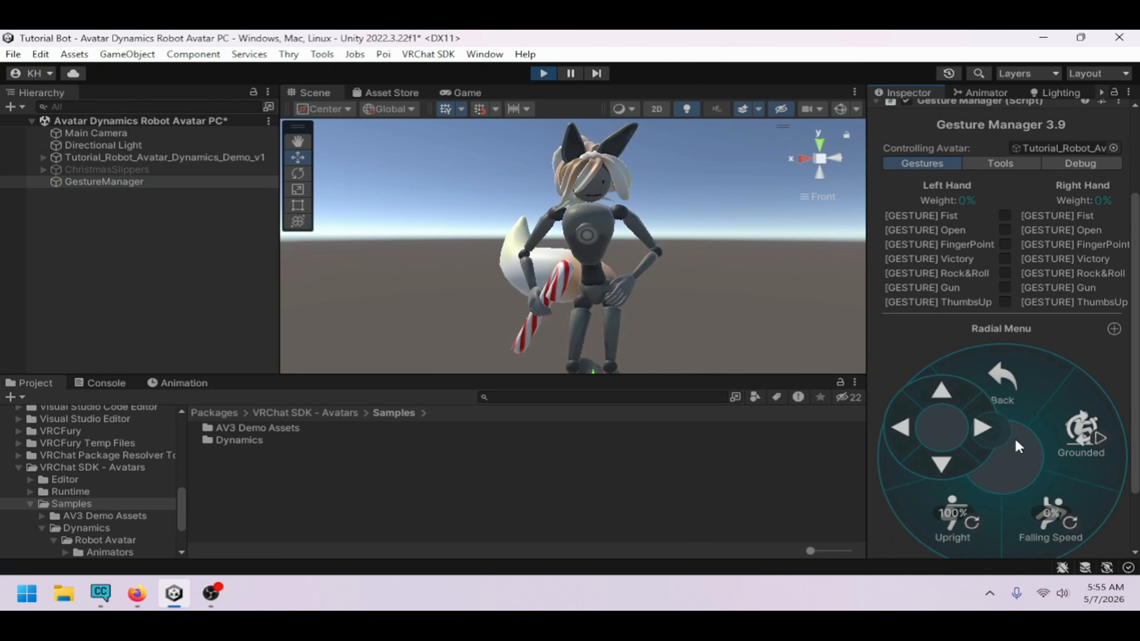
pyautogui.click(946, 424)
pyautogui.click(947, 425)
pyautogui.click(944, 424)
# Set GestureRight to 2 to test letting go of the candy cane
pyautogui.moveTo(759, 234); pyautogui.dragTo(893, 241, button='right')
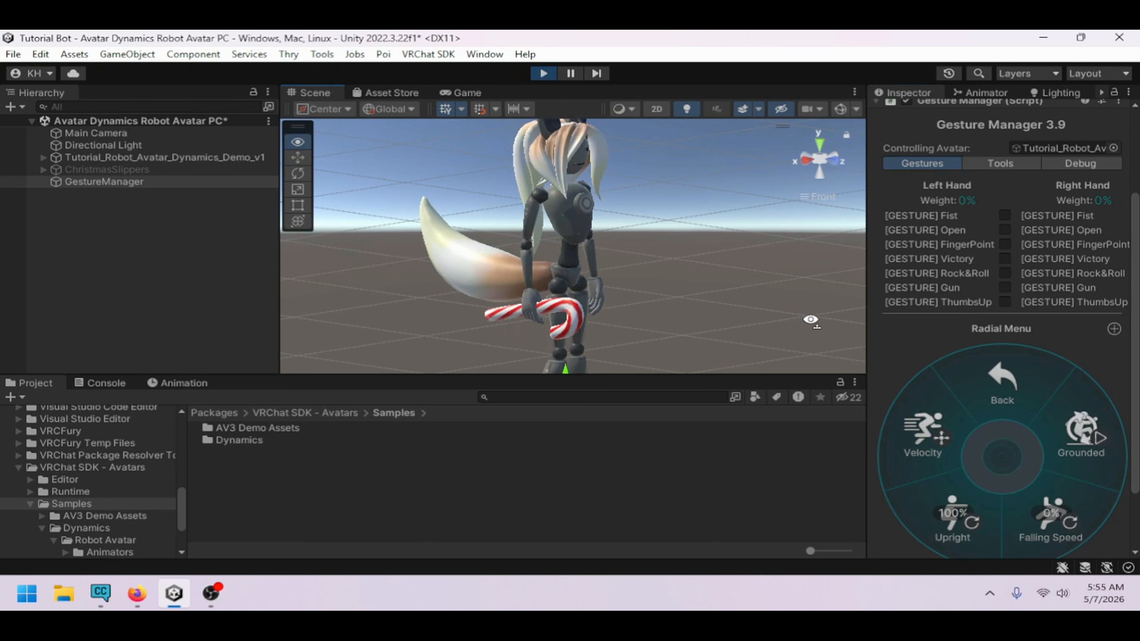
pyautogui.moveTo(807, 191); pyautogui.dragTo(768, 229, button='middle')
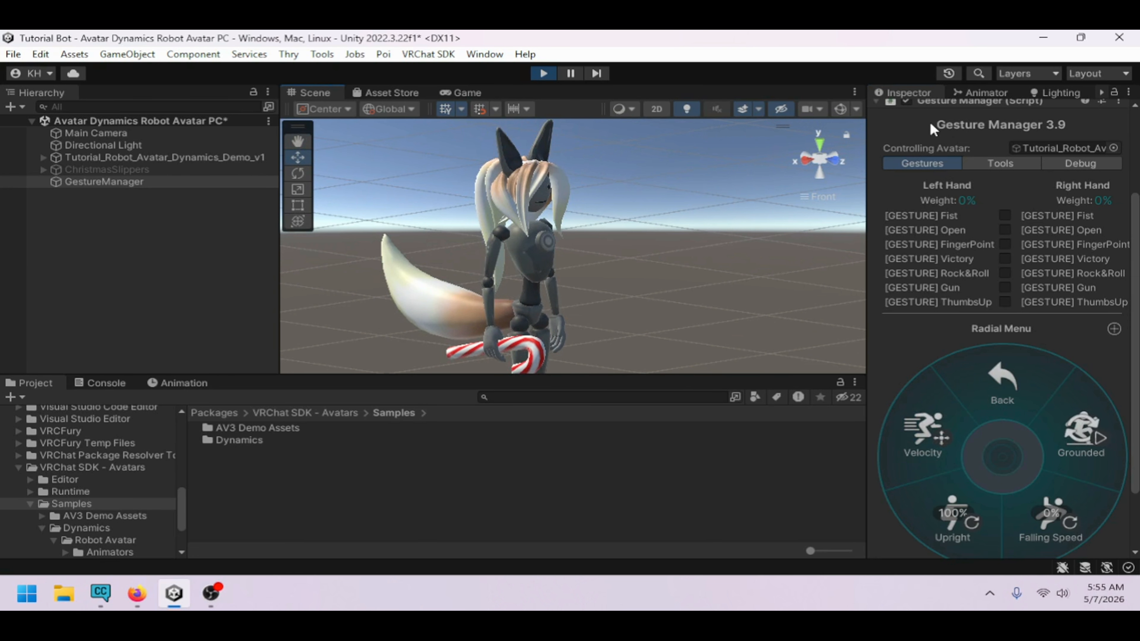
pyautogui.click(981, 93)
pyautogui.click(995, 300)
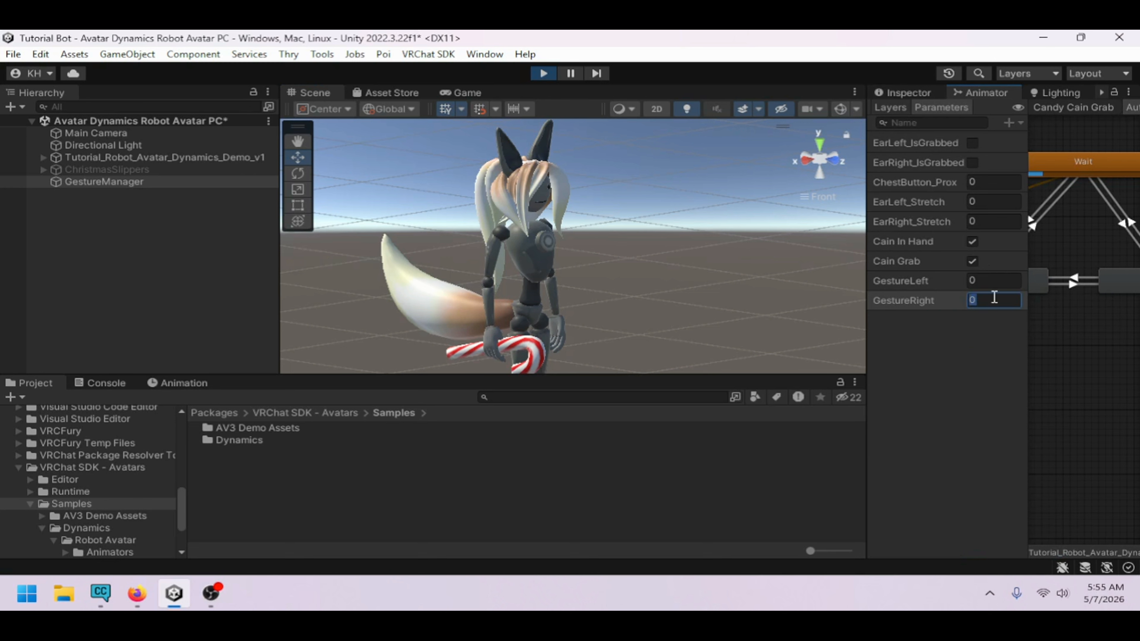
pyautogui.write('2')
pyautogui.press('Return')
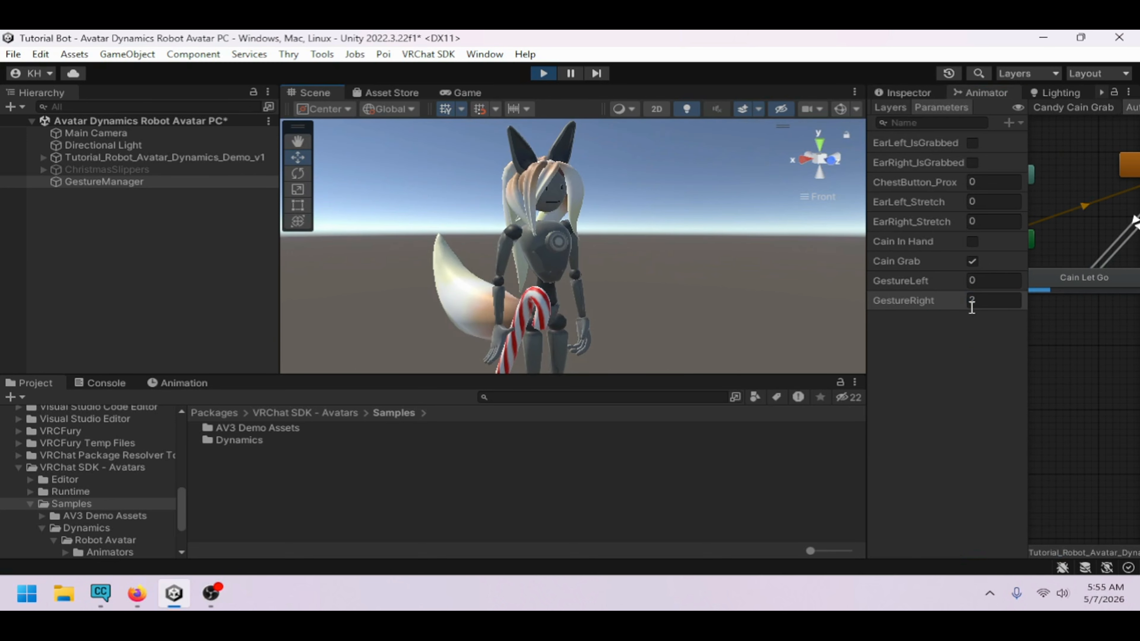
pyautogui.scroll(-3, 1089, 348)
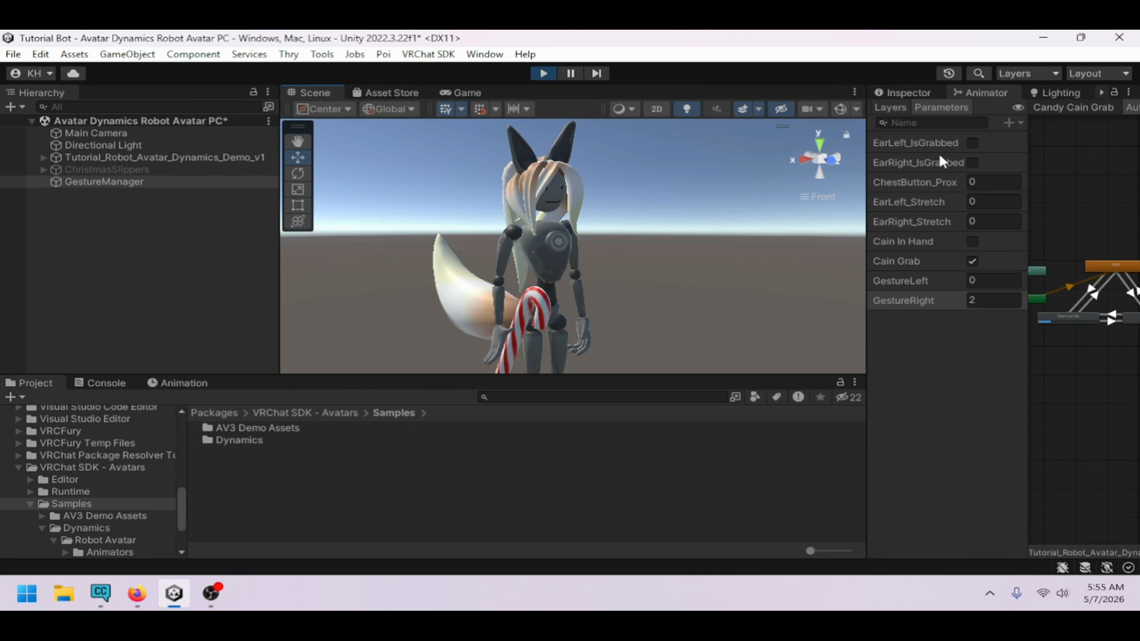
# View the Candy Cain layer's states and select the Cain In Hand state, returning to the parameters list
pyautogui.click(894, 107)
pyautogui.click(948, 287)
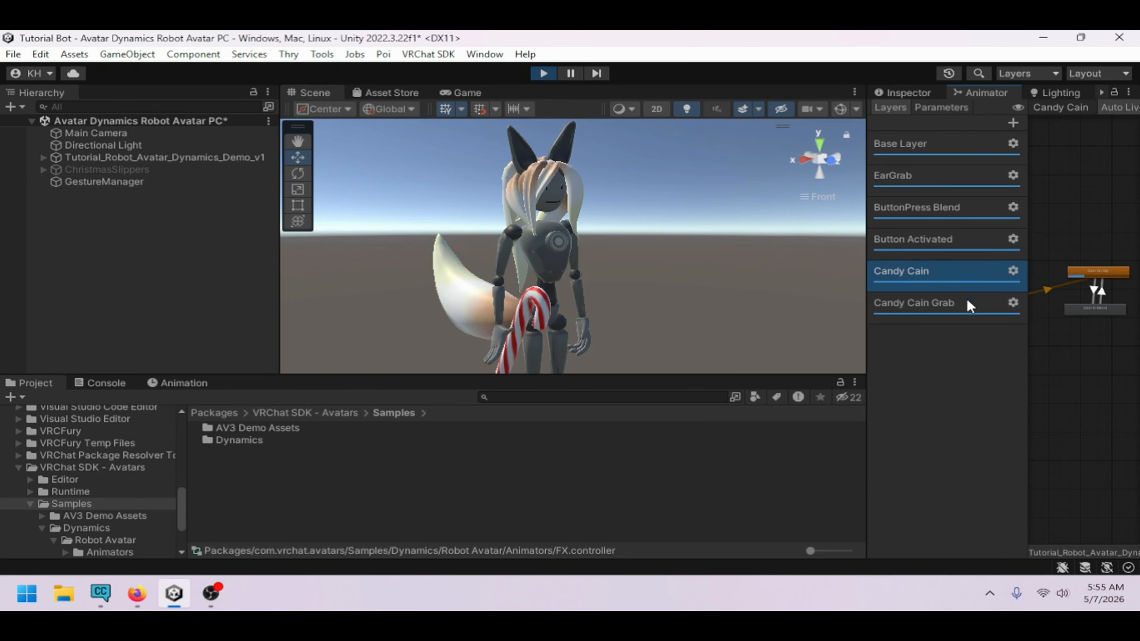
pyautogui.click(1103, 301)
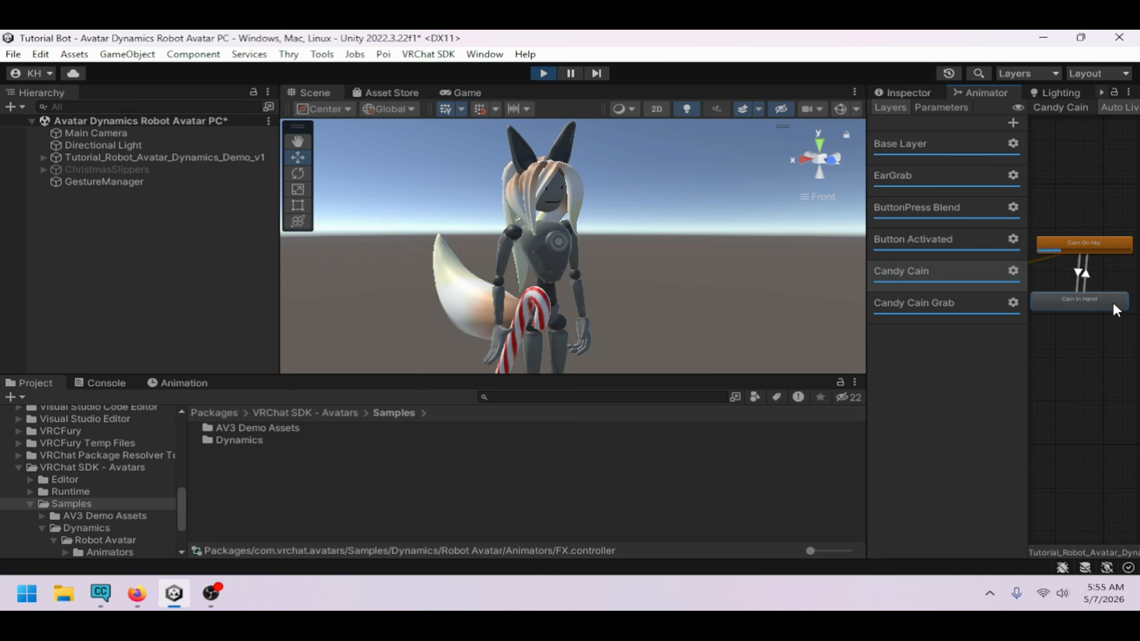
pyautogui.click(934, 108)
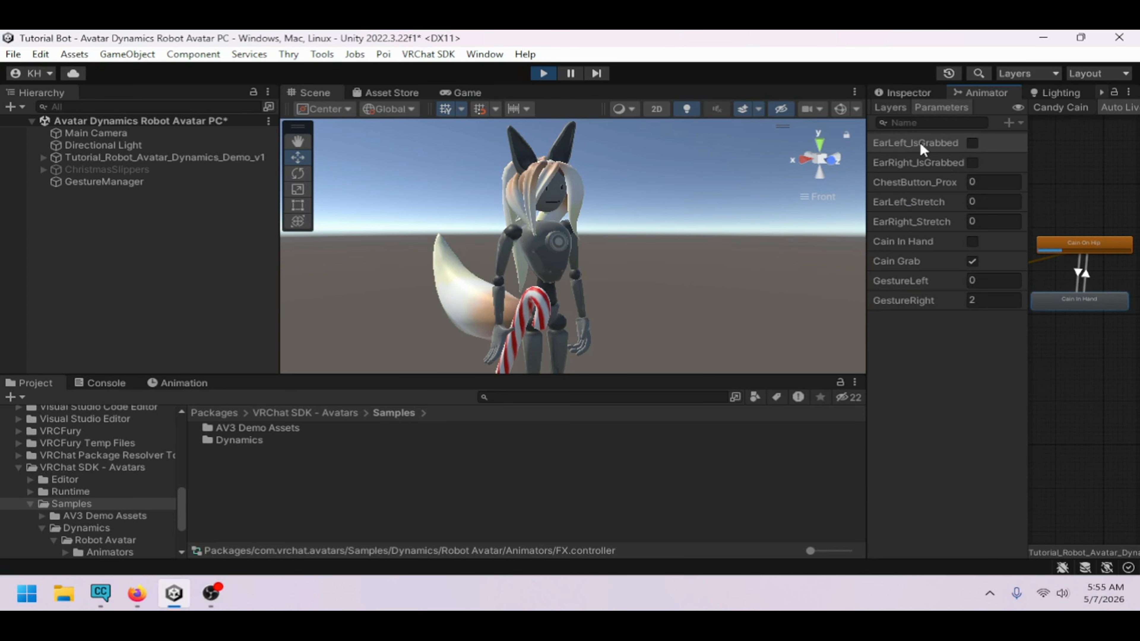
# Set GestureRight to 0 and toggle Cain In Hand on and off to test moving the candy cane between hip and hand
pyautogui.click(995, 300)
pyautogui.write('0')
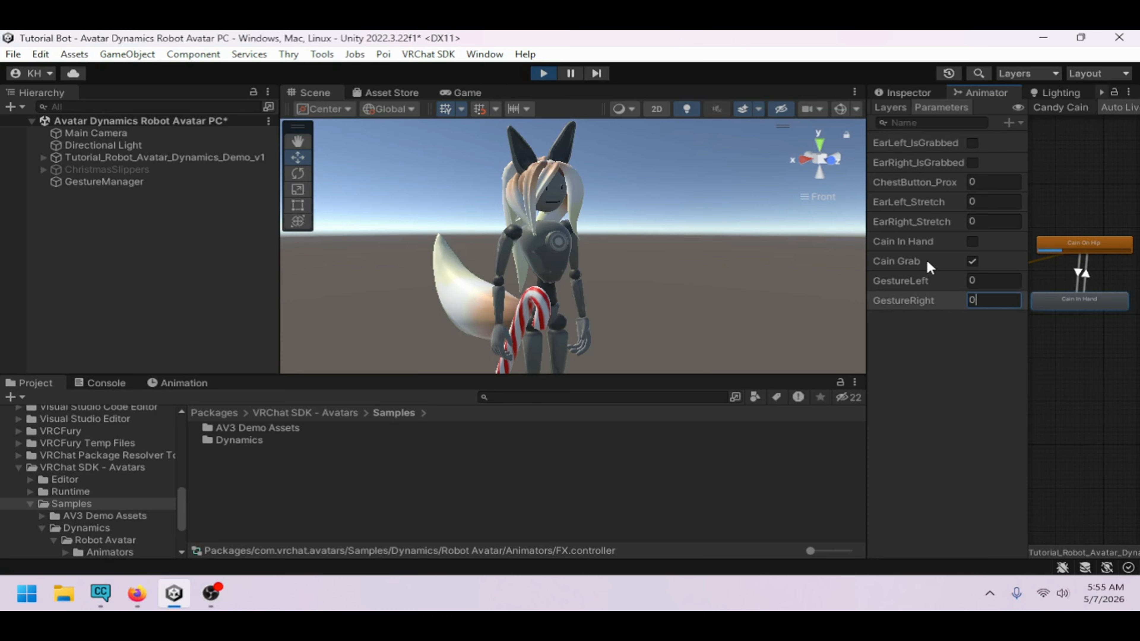
pyautogui.click(971, 243)
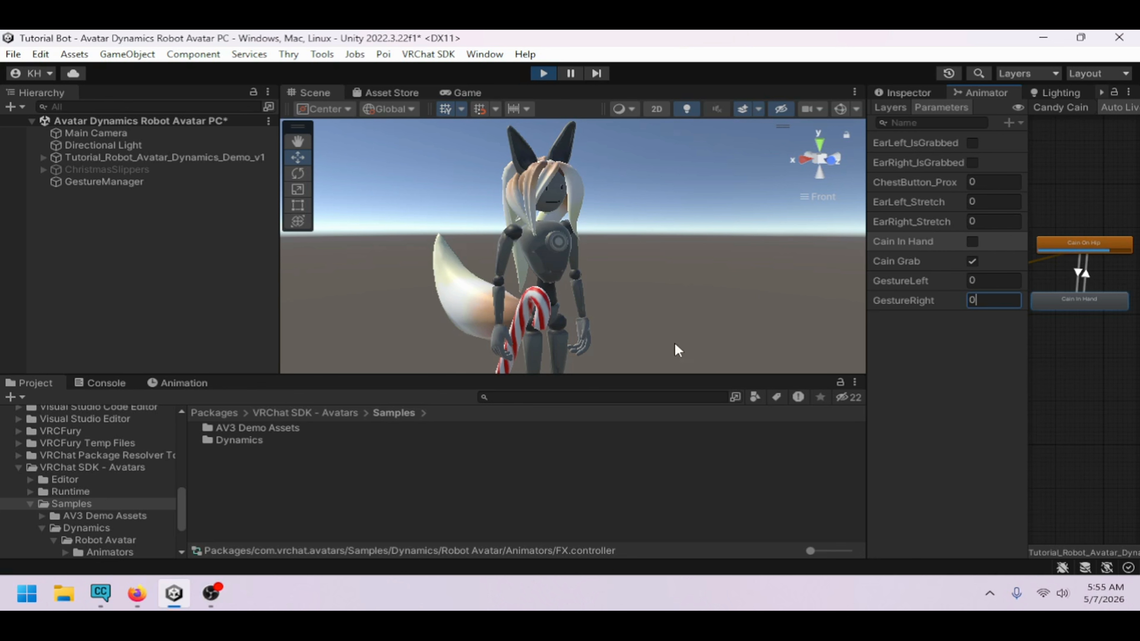
pyautogui.click(971, 242)
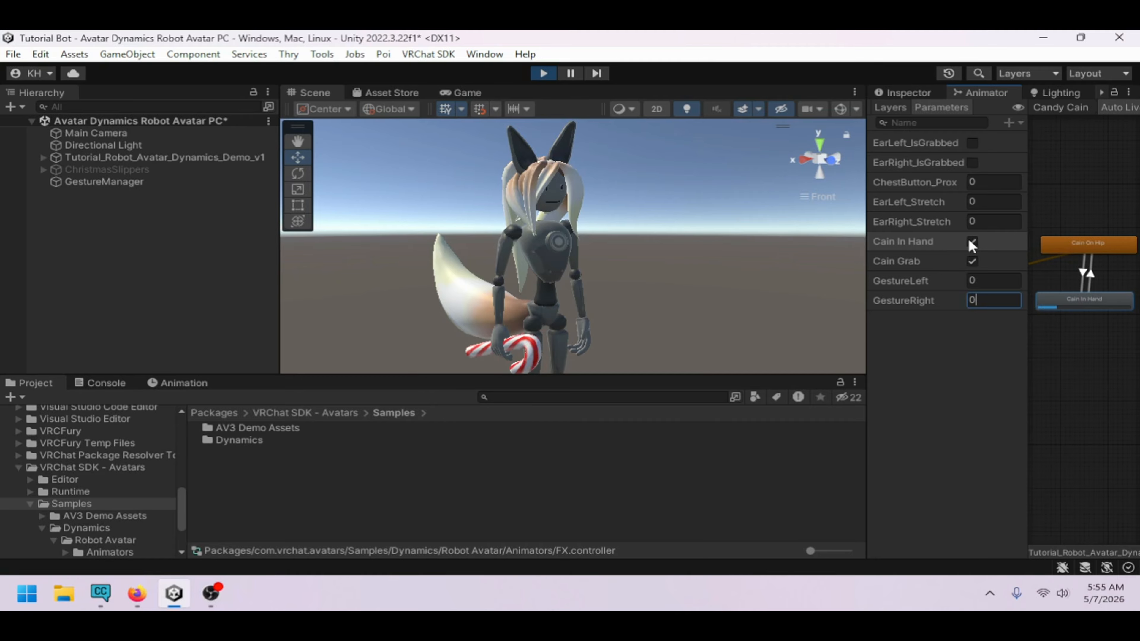
pyautogui.click(970, 242)
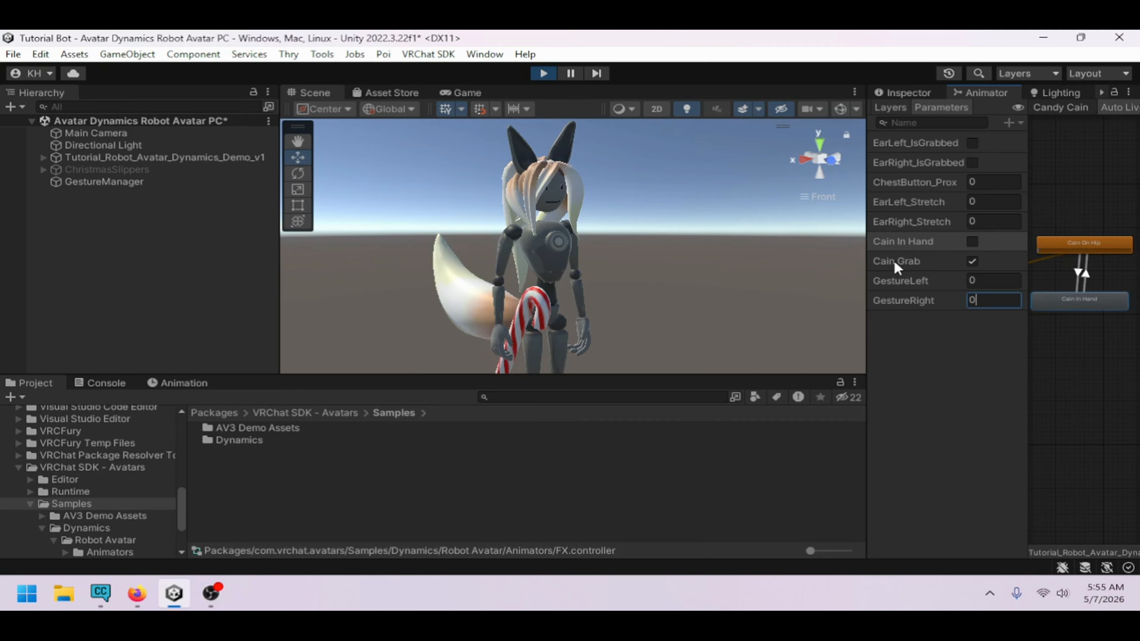
pyautogui.click(905, 264)
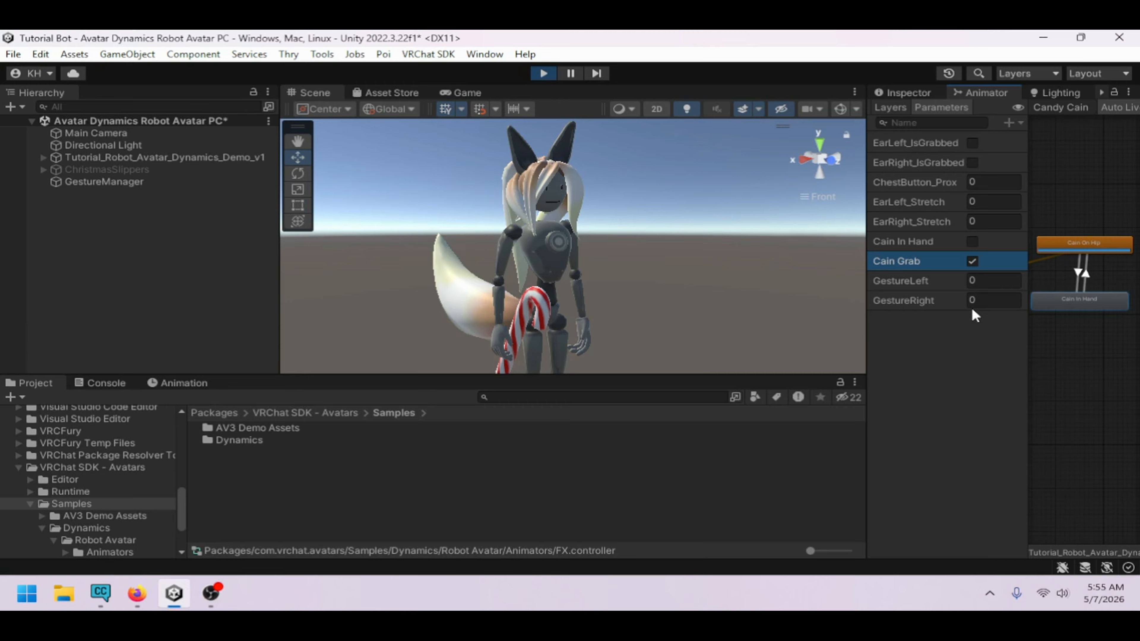
# Set GestureRight to 2, then 1, then 2, then 0 to test grabbing and releasing the candy cane
pyautogui.click(987, 304)
pyautogui.write('2')
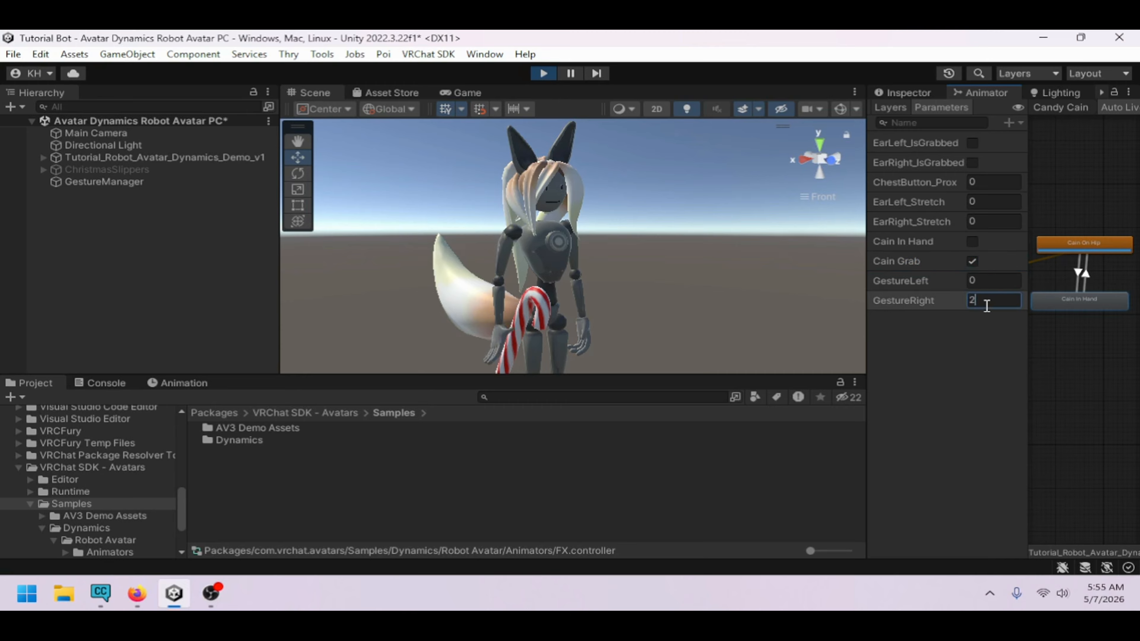
pyautogui.press('BackSpace')
pyautogui.write('1')
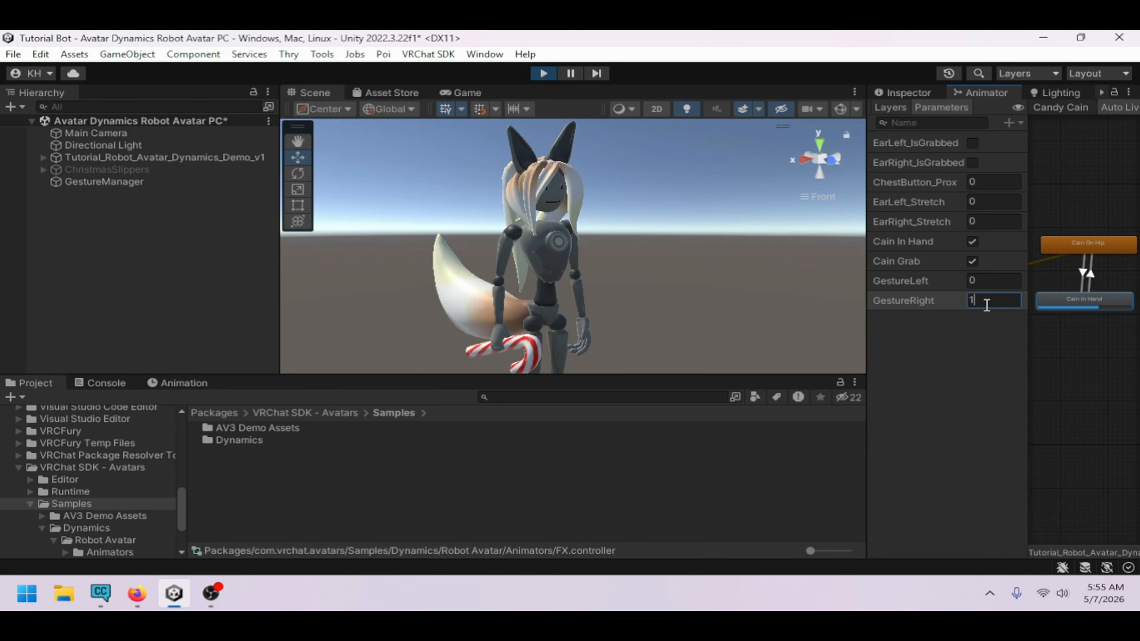
pyautogui.press('BackSpace')
pyautogui.write('2')
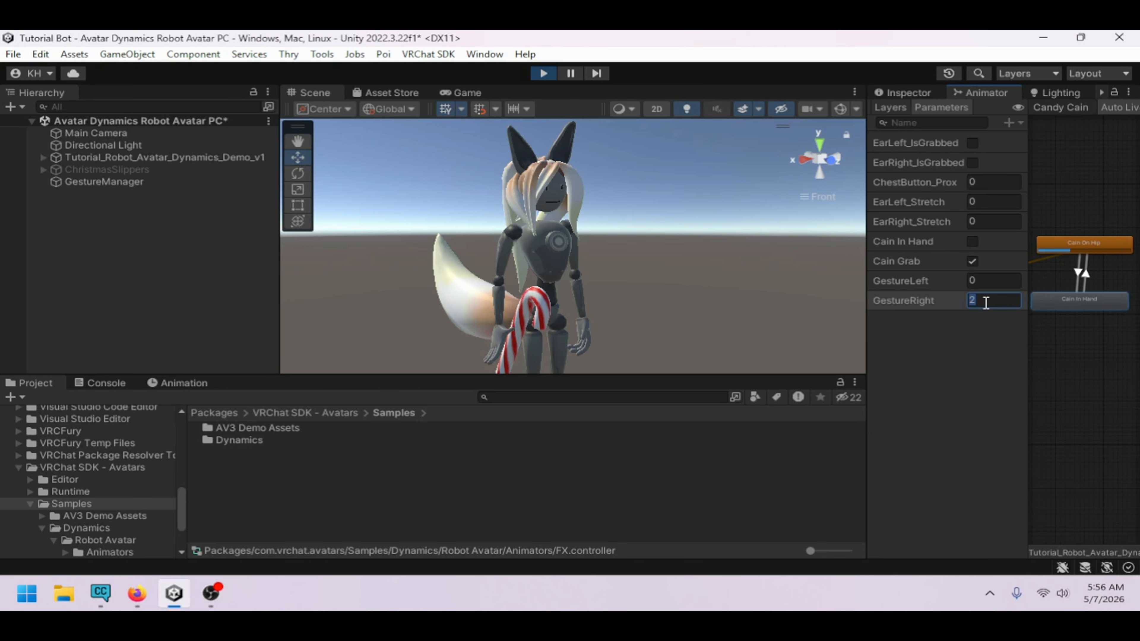
pyautogui.write('1')
pyautogui.write('0')
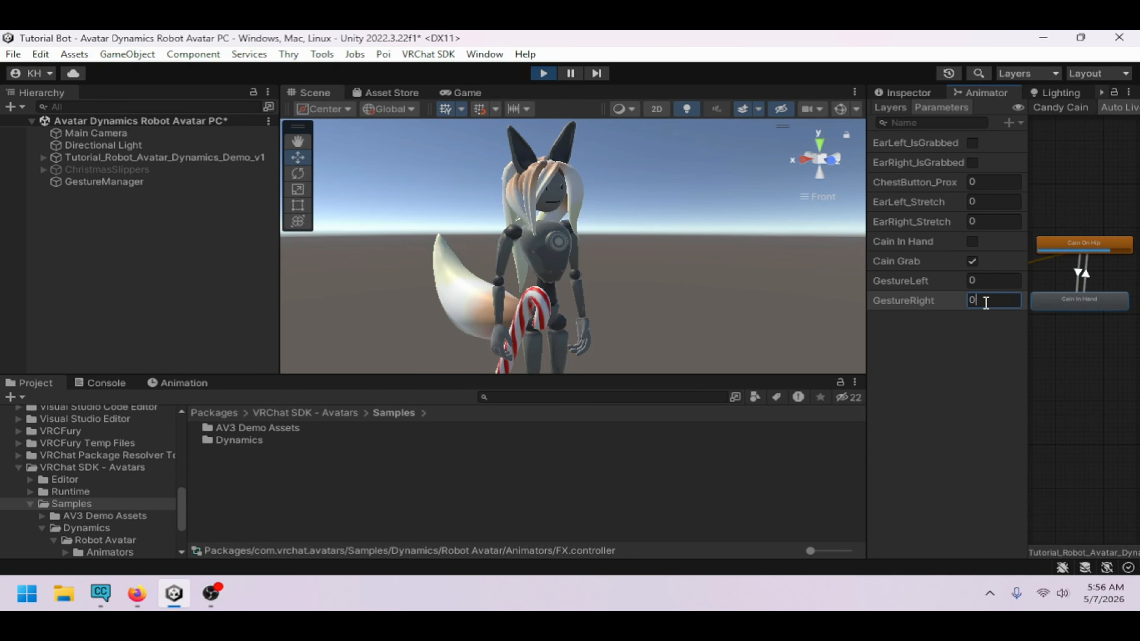
# Select the GestureManager and switch the avatar to a T-pose through its radial Options menu
pyautogui.click(903, 92)
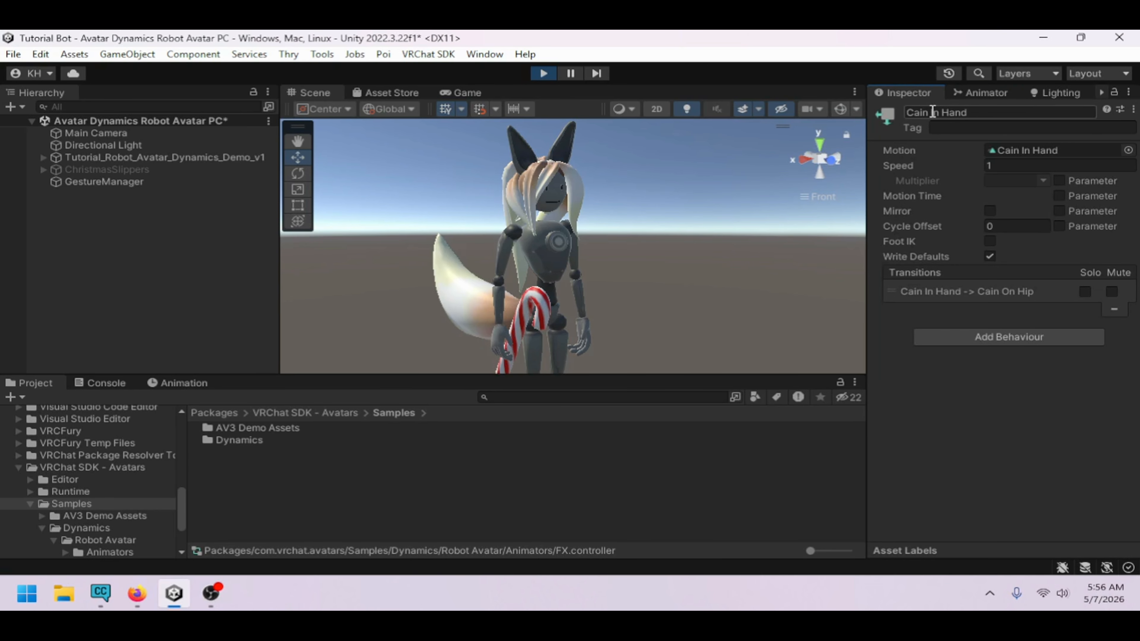
pyautogui.click(238, 172)
pyautogui.click(224, 184)
pyautogui.scroll(-1, 978, 411)
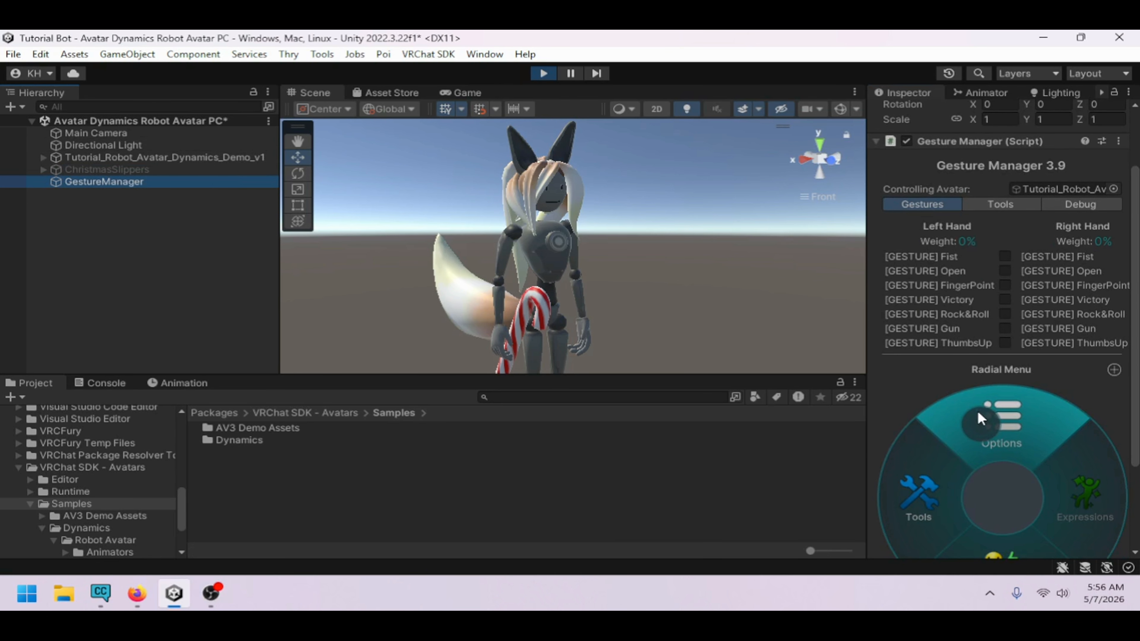
pyautogui.scroll(-1, 971, 430)
pyautogui.click(991, 383)
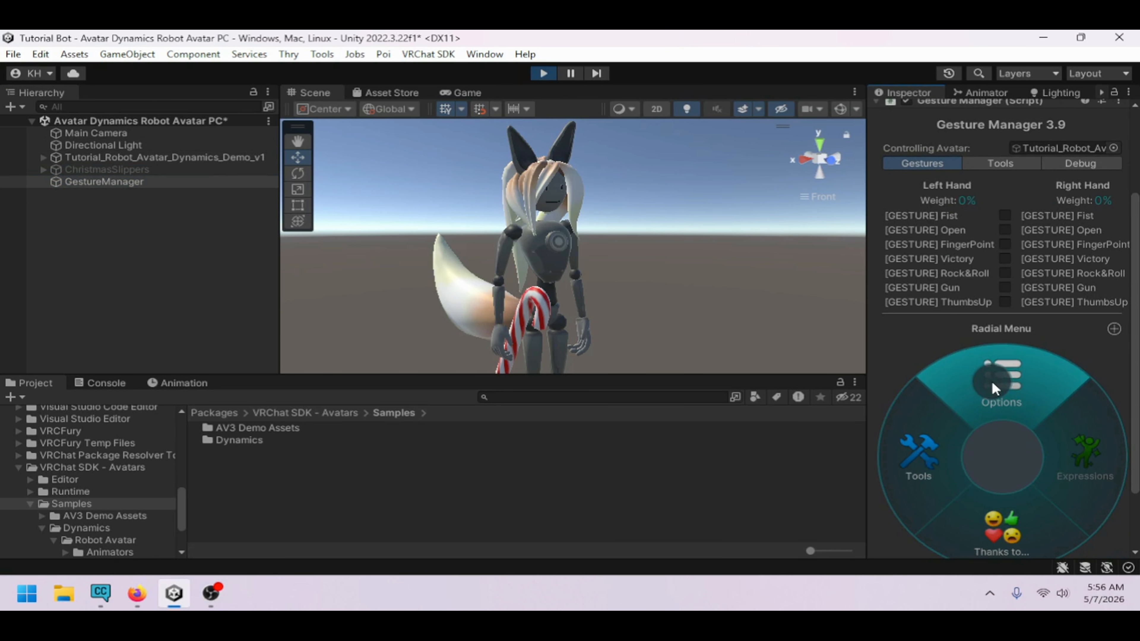
pyautogui.click(991, 383)
pyautogui.click(936, 492)
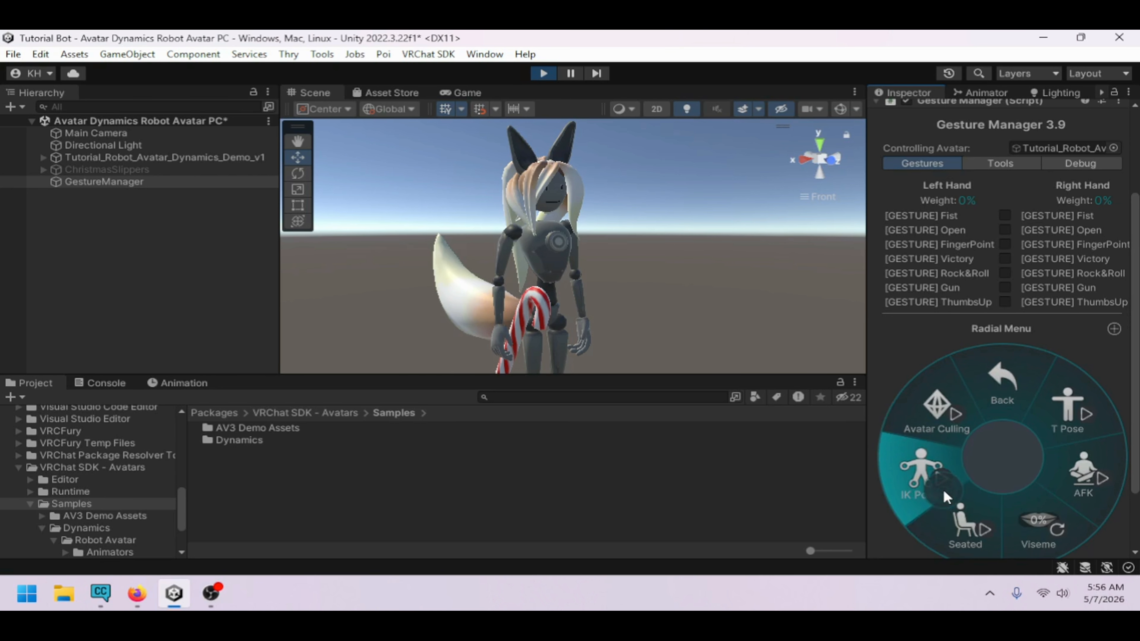
pyautogui.click(1050, 424)
# Set GestureRight to 1 and back to 0
pyautogui.click(976, 94)
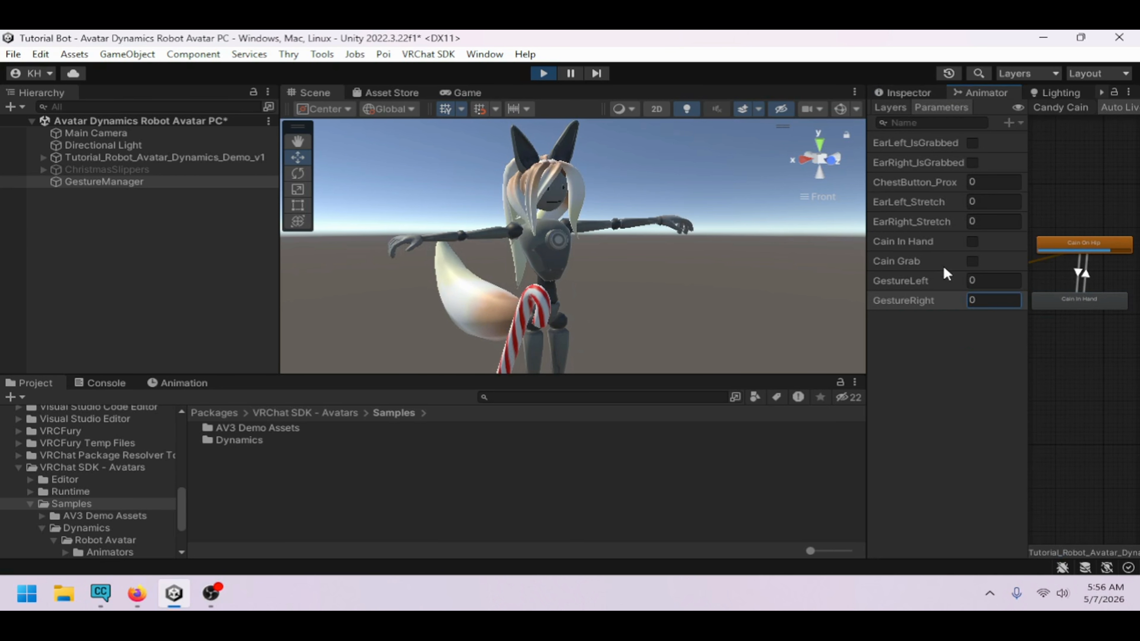
pyautogui.write('1')
pyautogui.press('BackSpace')
pyautogui.write('0')
# Widen the Animator window and examine the states of the Candy Cain Grab layer
pyautogui.click(883, 108)
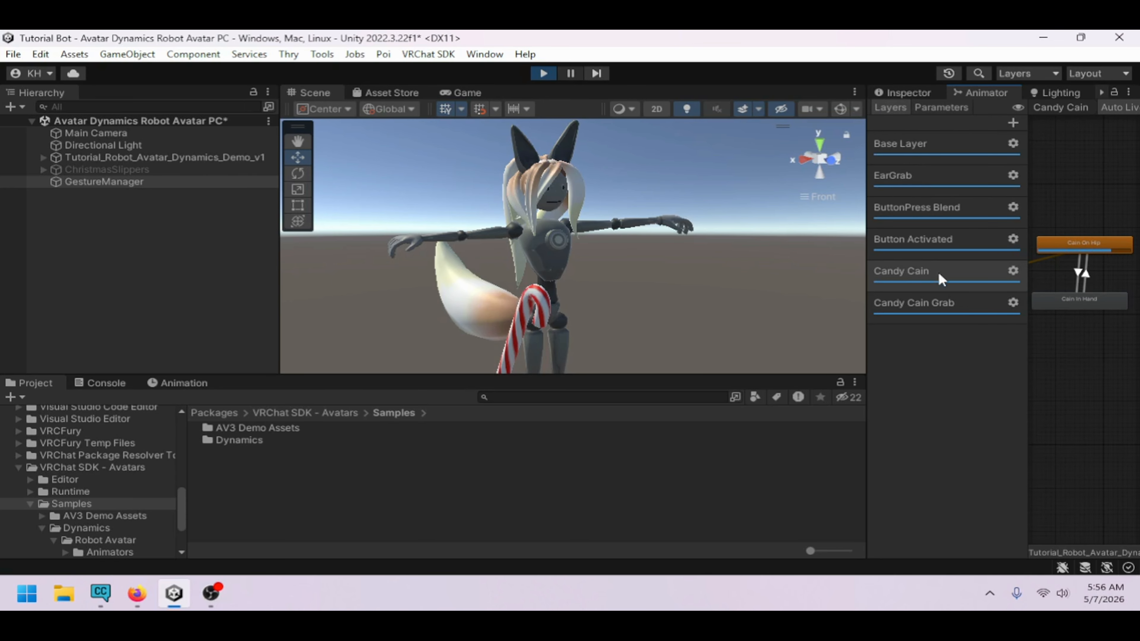
pyautogui.click(920, 301)
pyautogui.moveTo(866, 302); pyautogui.dragTo(707, 303)
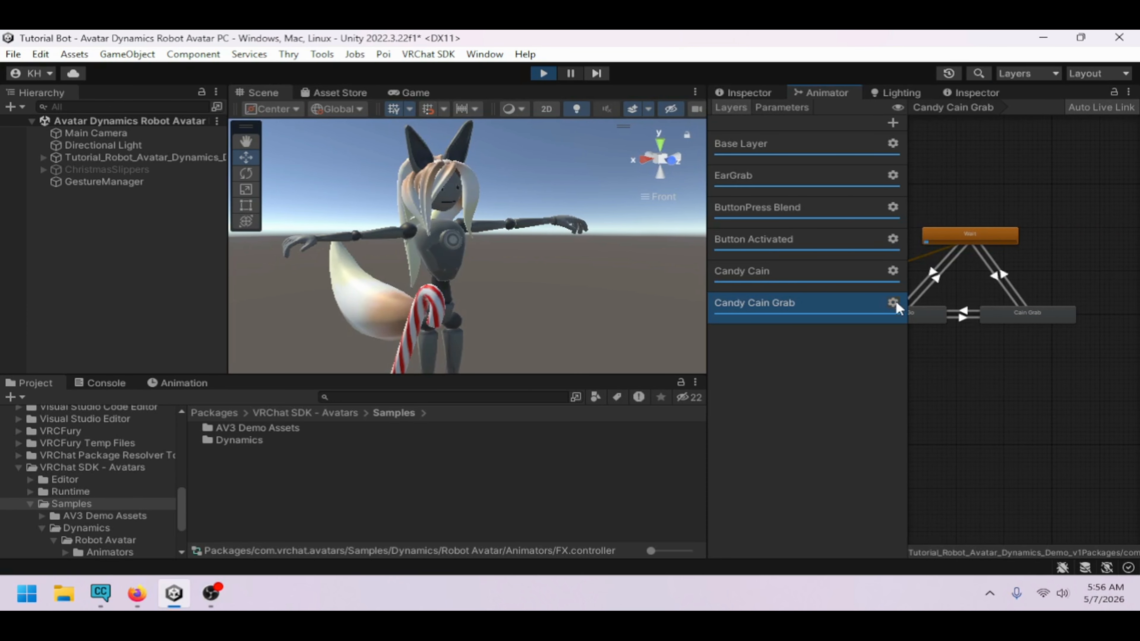
pyautogui.scroll(-3, 951, 283)
pyautogui.moveTo(938, 288); pyautogui.dragTo(985, 285, button='middle')
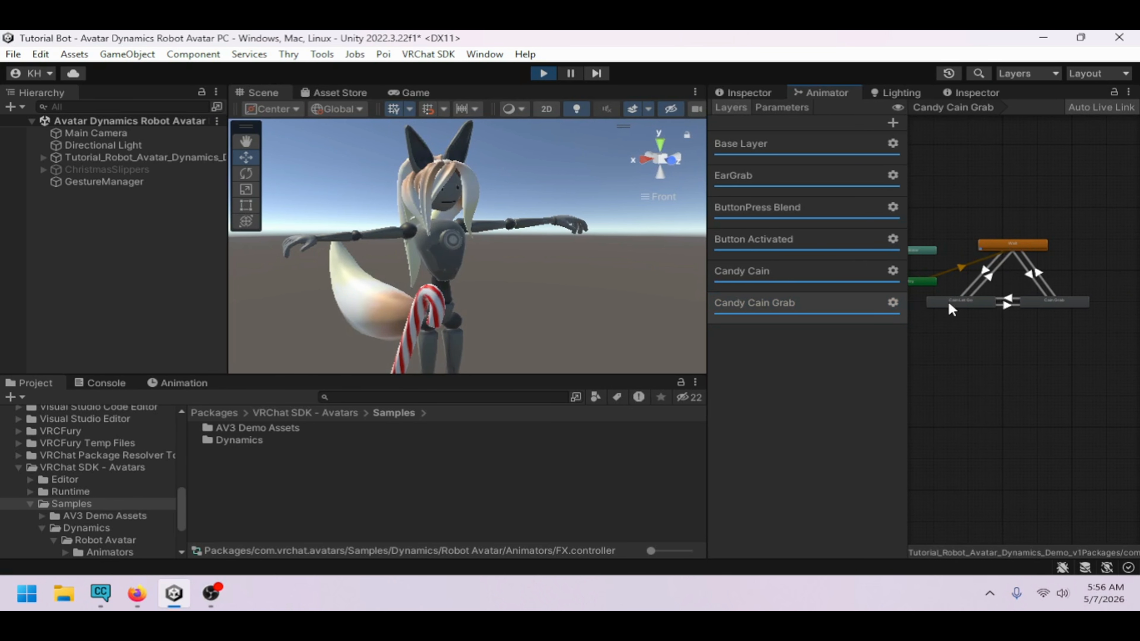
pyautogui.click(949, 303)
pyautogui.click(1054, 302)
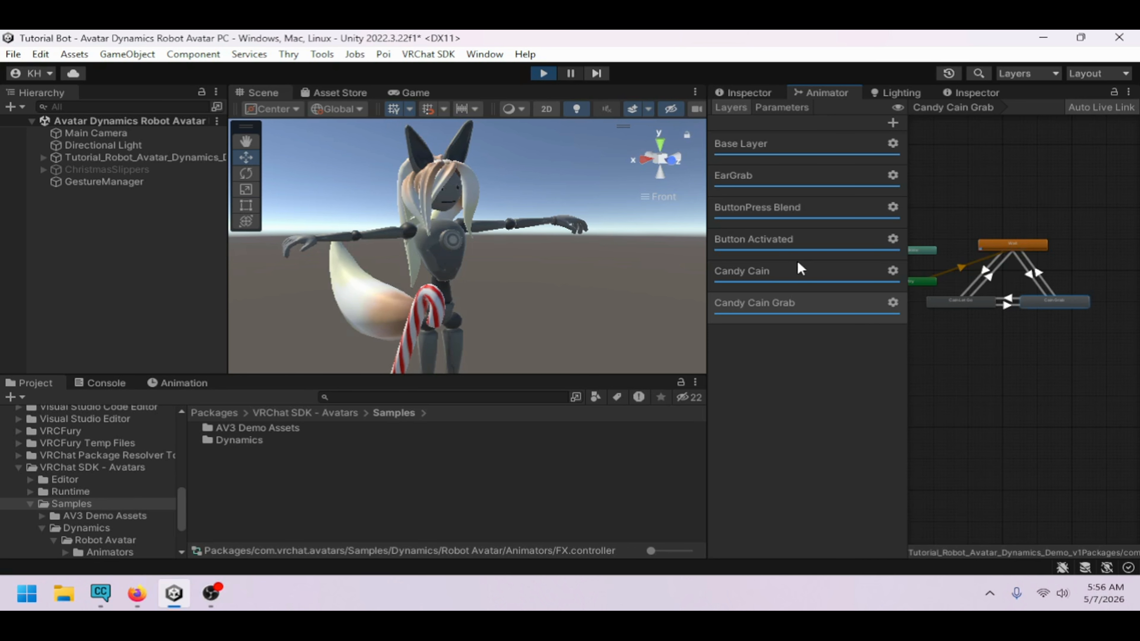
# Exit Play mode and return to the Animator layers list
pyautogui.click(787, 108)
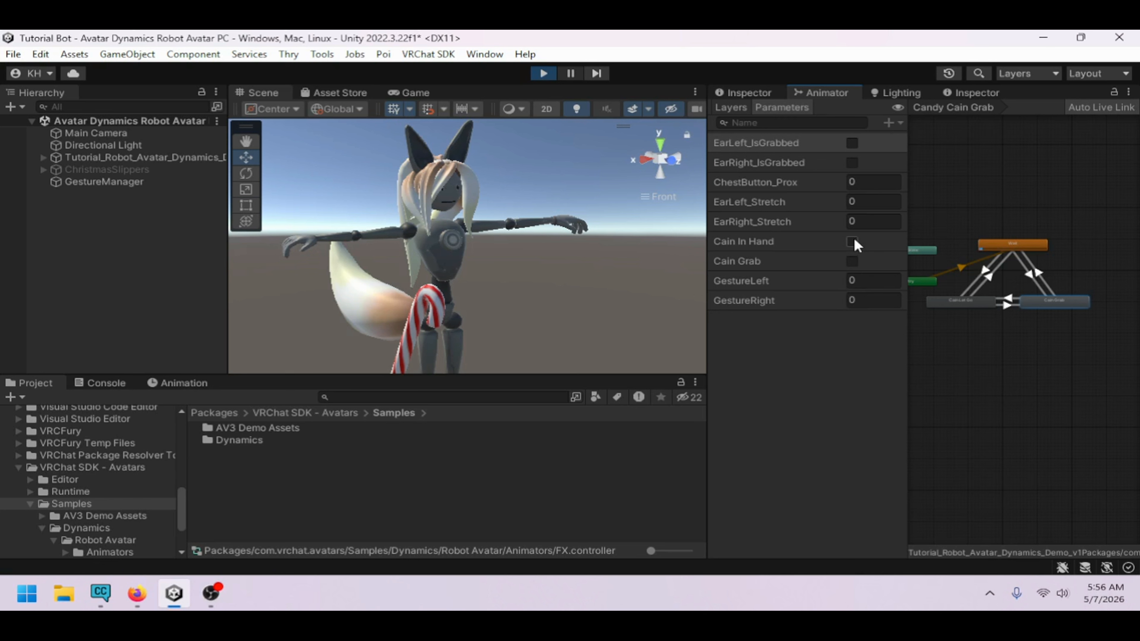
pyautogui.click(543, 73)
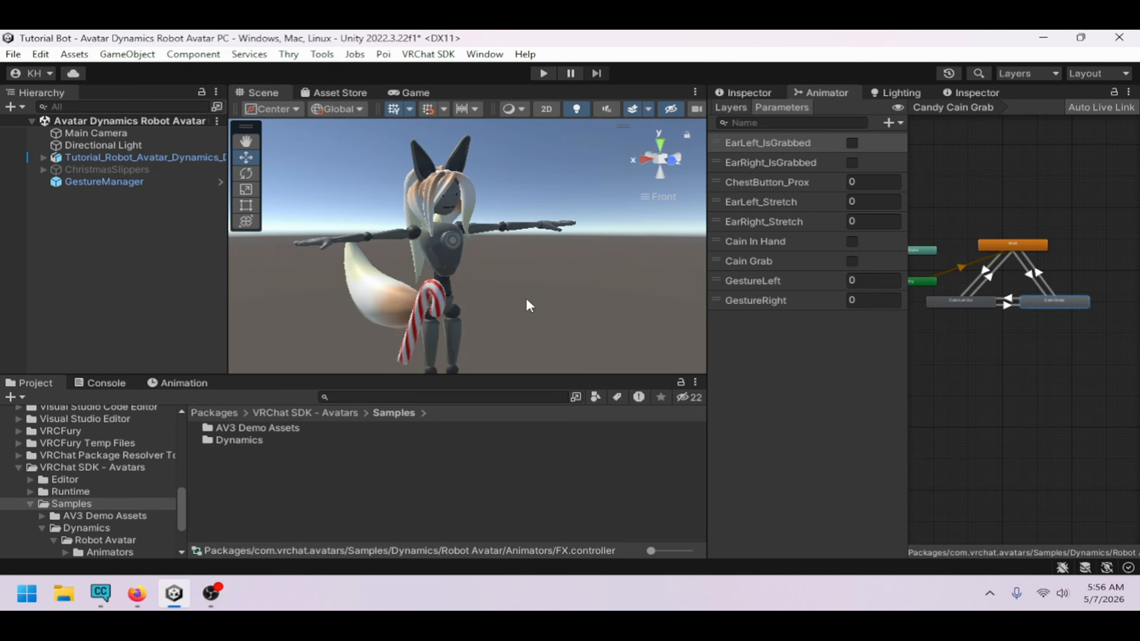
pyautogui.click(731, 107)
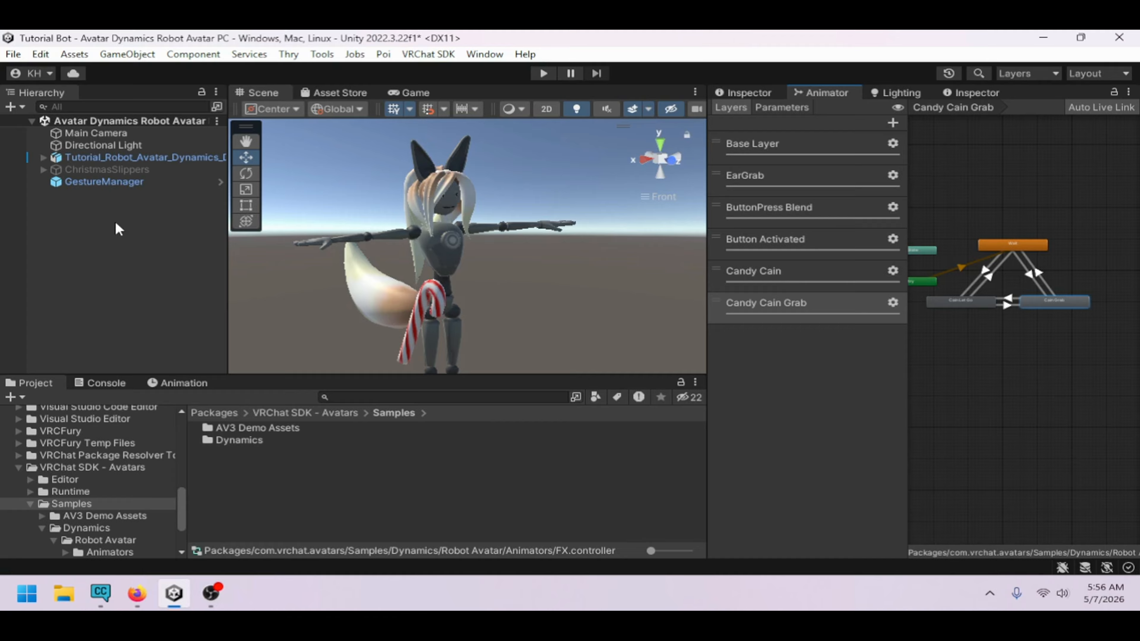
# Open the Animations folder in the Project window and expand the avatar's hierarchy
pyautogui.click(43, 157)
pyautogui.click(44, 157)
pyautogui.click(98, 231)
pyautogui.scroll(15, 89, 436)
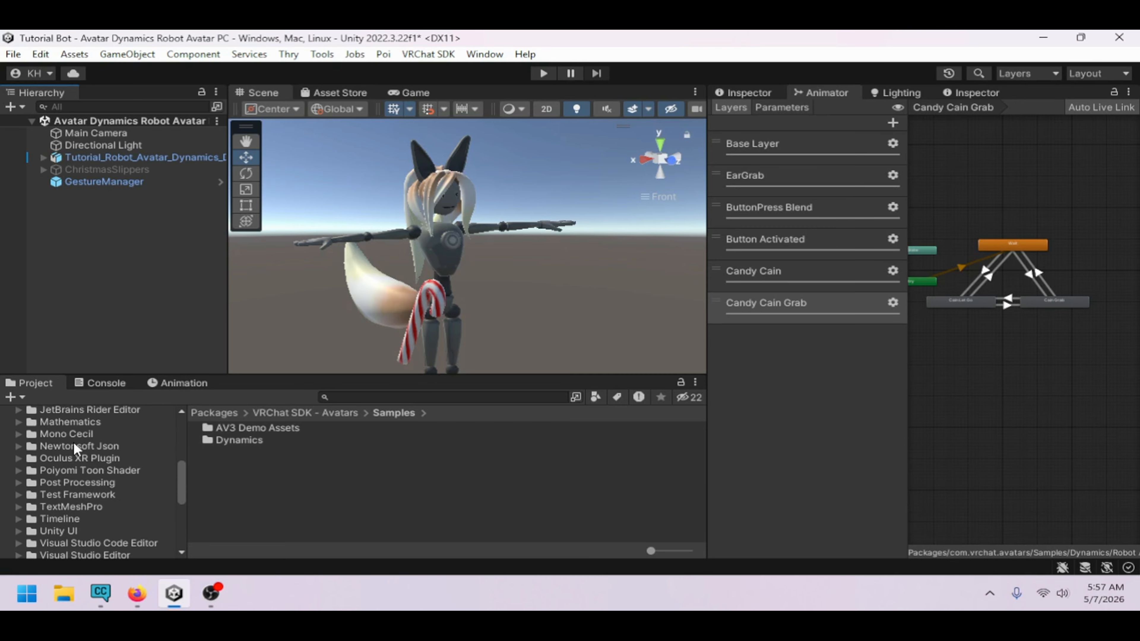
pyautogui.click(48, 472)
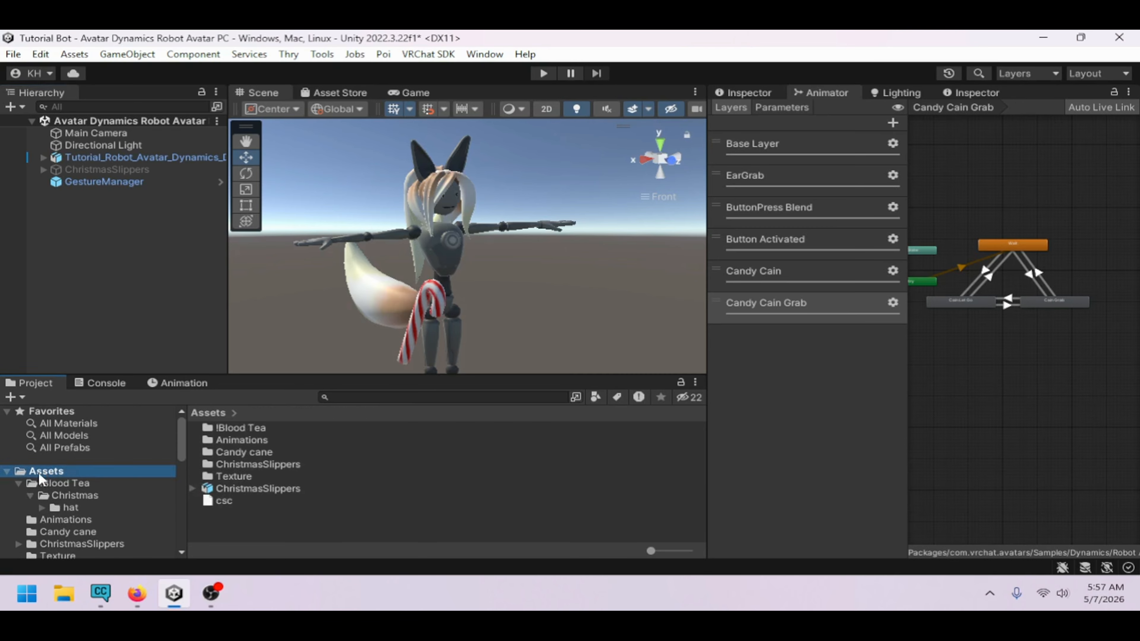
pyautogui.doubleClick(253, 442)
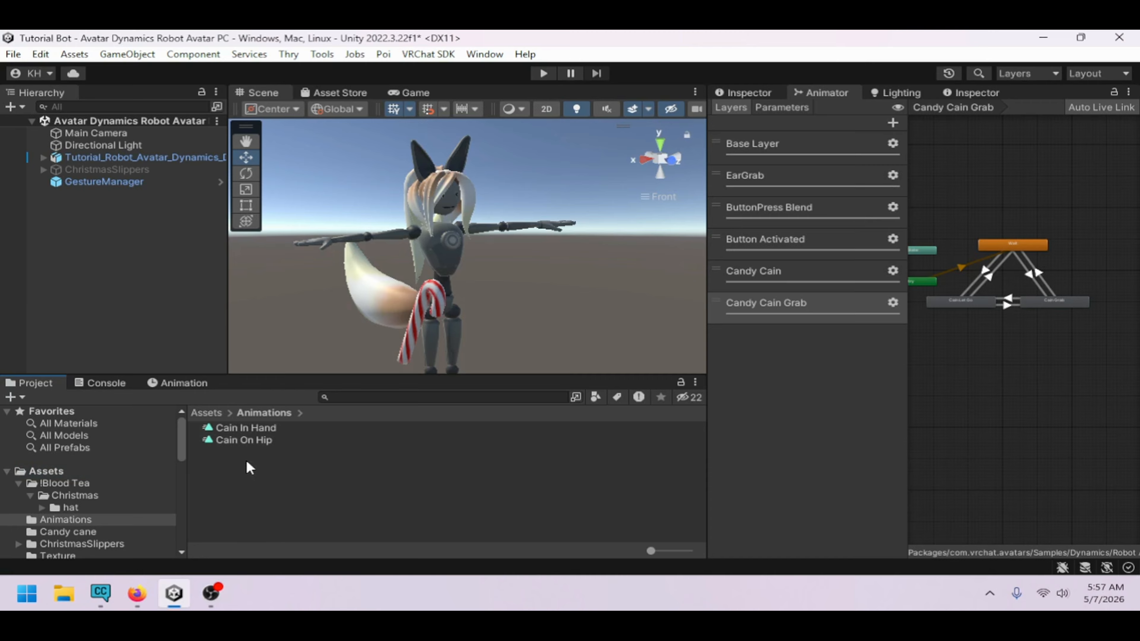
pyautogui.click(43, 157)
pyautogui.click(44, 157)
pyautogui.click(741, 93)
pyautogui.click(45, 156)
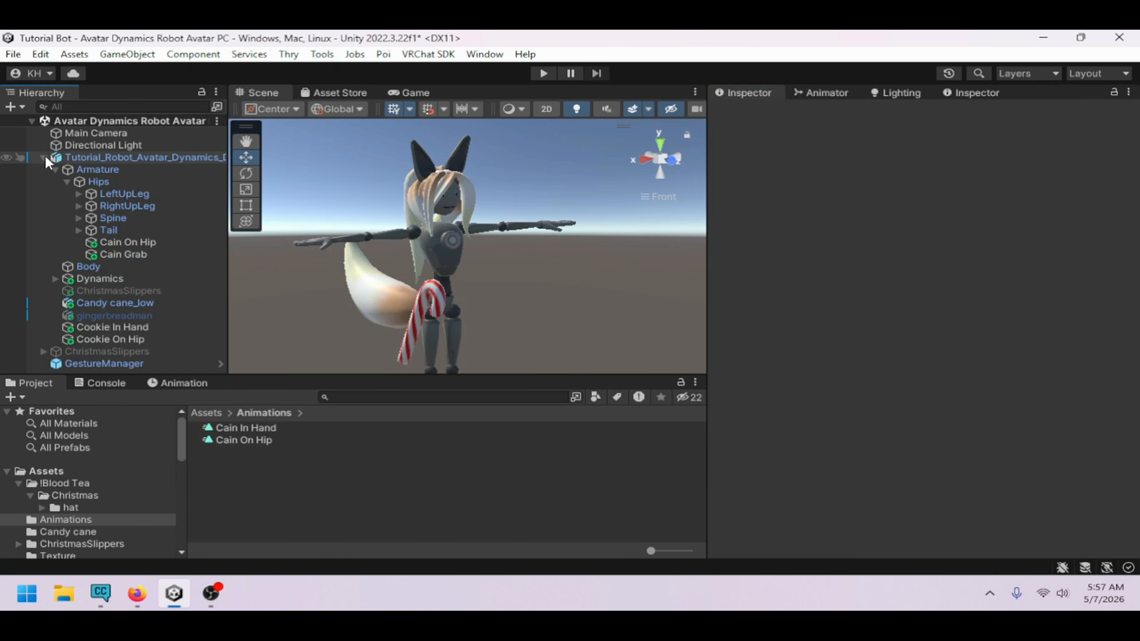
# Create a new animation clip named Cain in the Animations folder
pyautogui.click(178, 382)
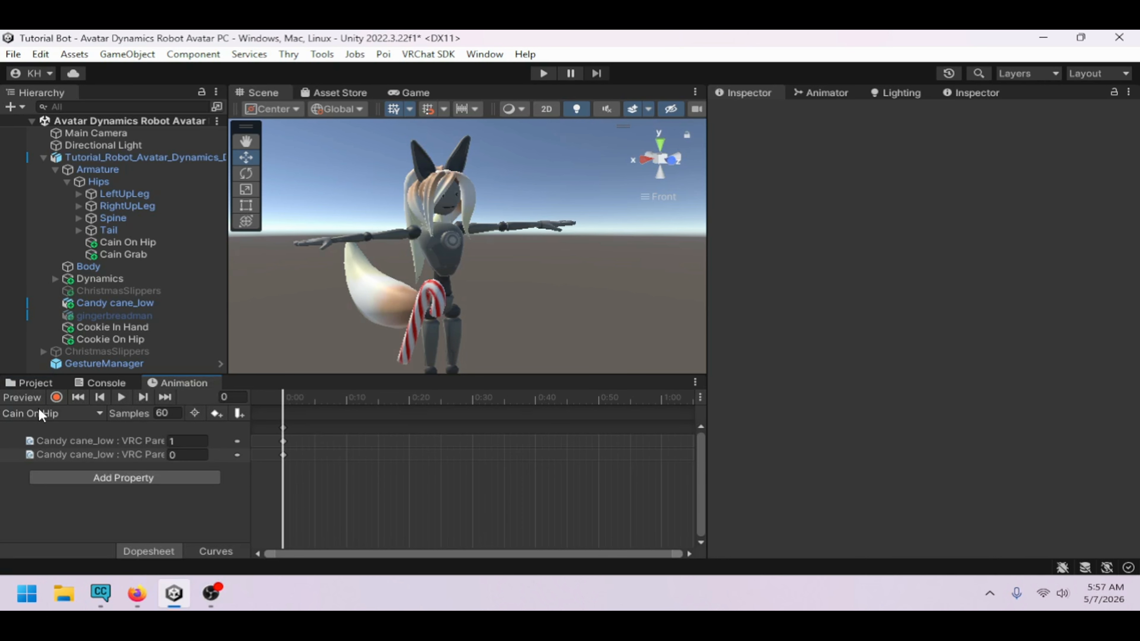
pyautogui.click(38, 411)
pyautogui.click(53, 409)
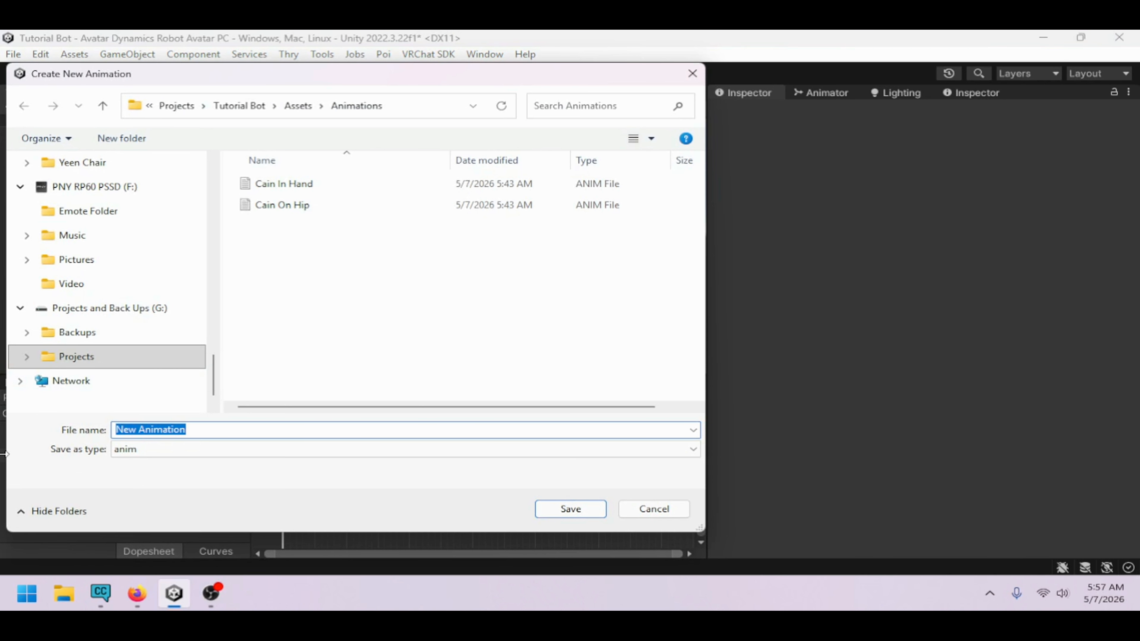
pyautogui.write('Cain')
pyautogui.press('Return')
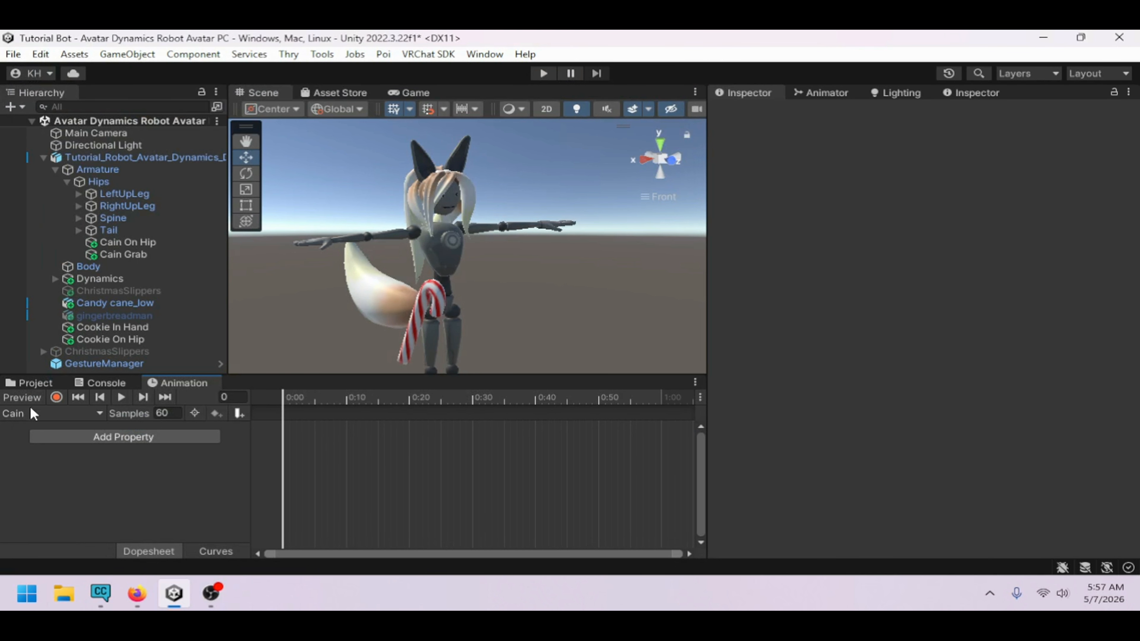
# Turn on recording and keyframe the candy cane object as enabled in the Cain animation clip
pyautogui.click(428, 291)
pyautogui.click(753, 113)
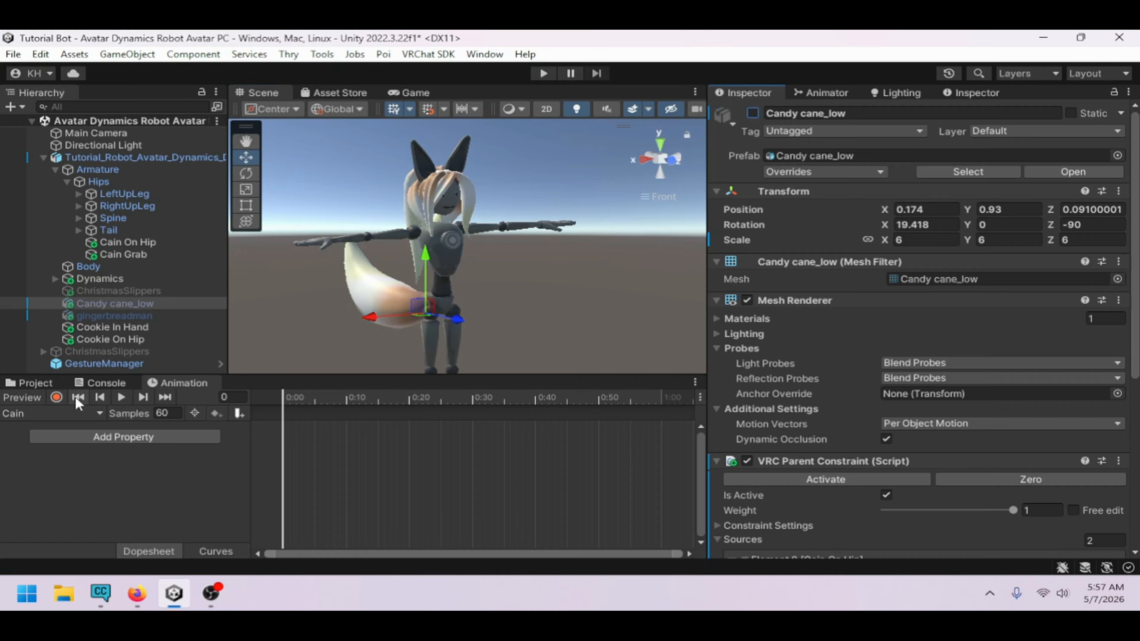
pyautogui.click(57, 397)
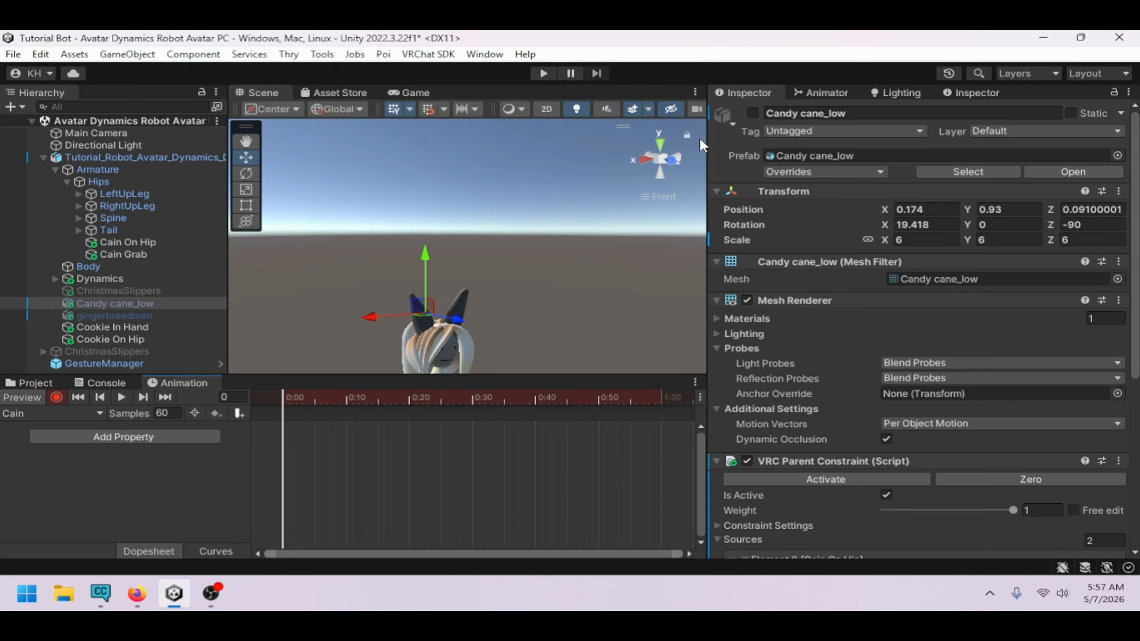
pyautogui.moveTo(457, 279); pyautogui.dragTo(489, 204, button='middle')
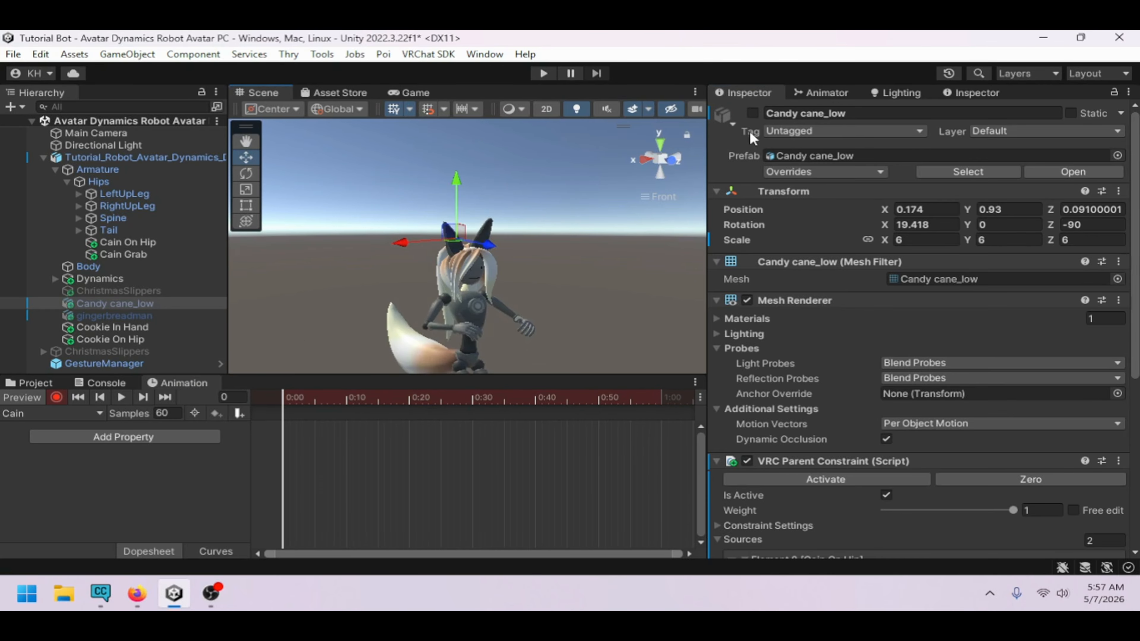
pyautogui.click(753, 113)
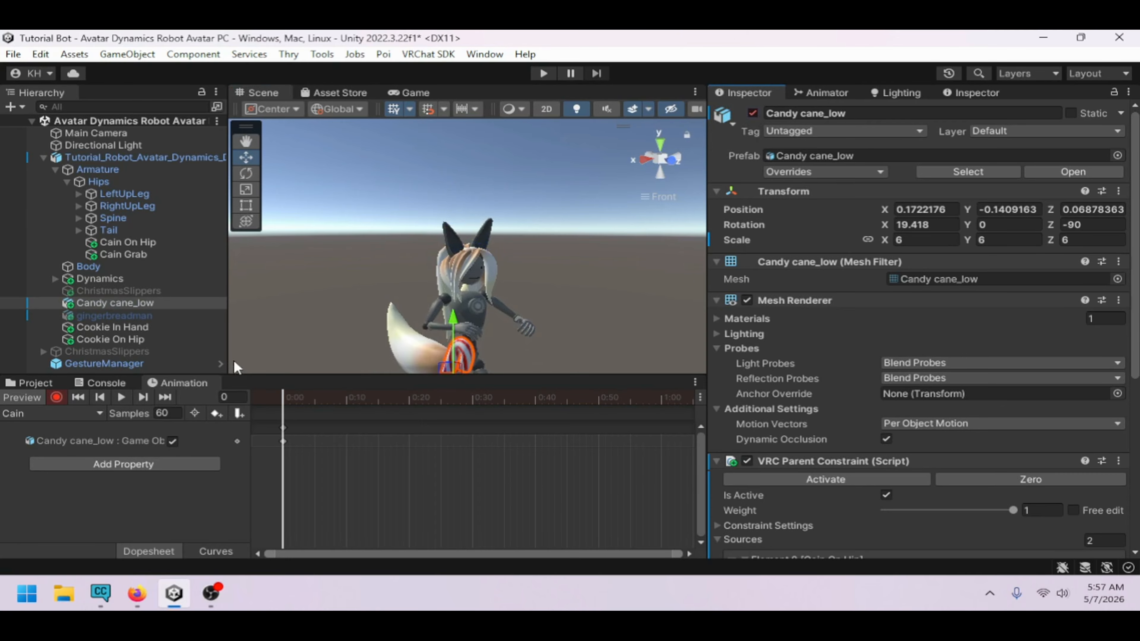
# Stop recording and create a new animation clip named Hat
pyautogui.click(43, 393)
pyautogui.click(44, 410)
pyautogui.click(55, 413)
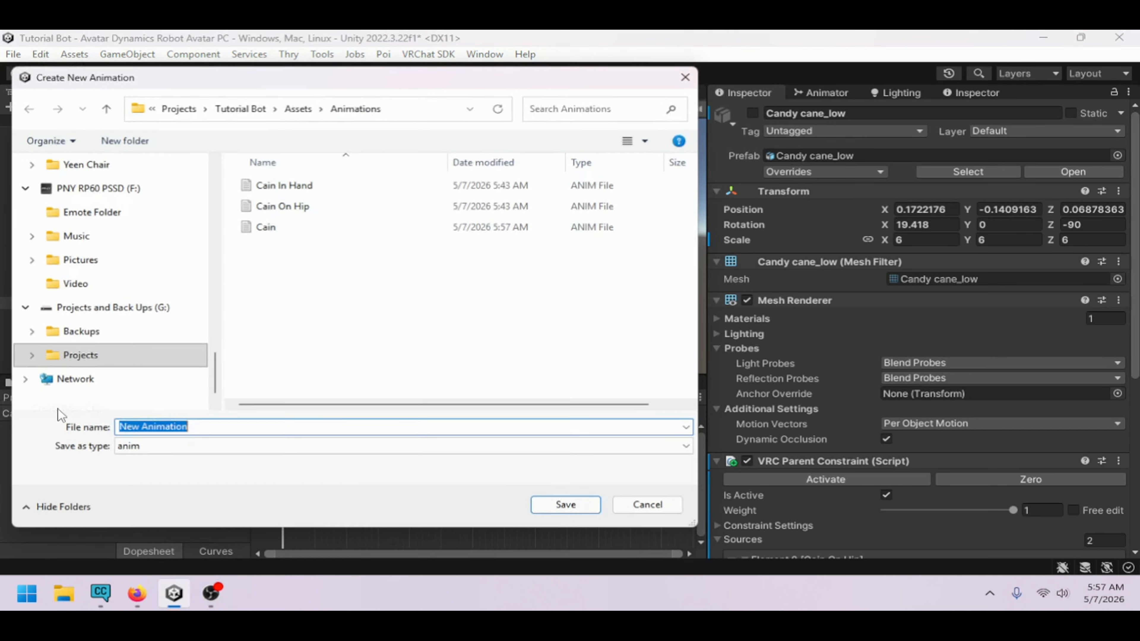
pyautogui.write('Hat')
pyautogui.press('Return')
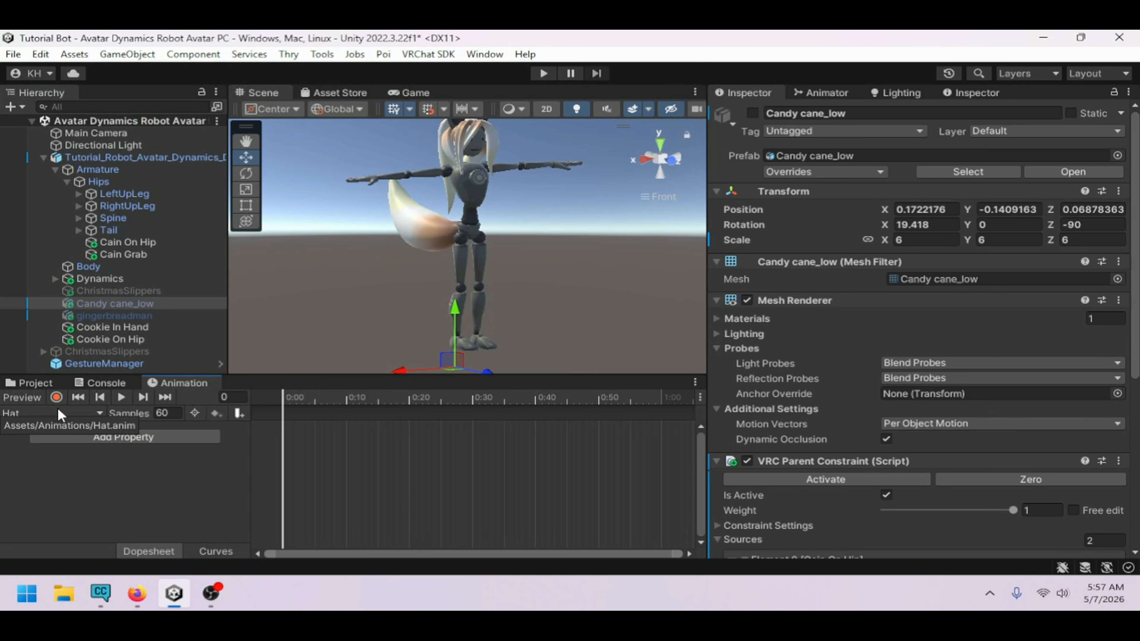
# Expand the Spine, Chest and Neck bones, select the hats object and record it as enabled in the Hat clip
pyautogui.click(79, 218)
pyautogui.click(91, 229)
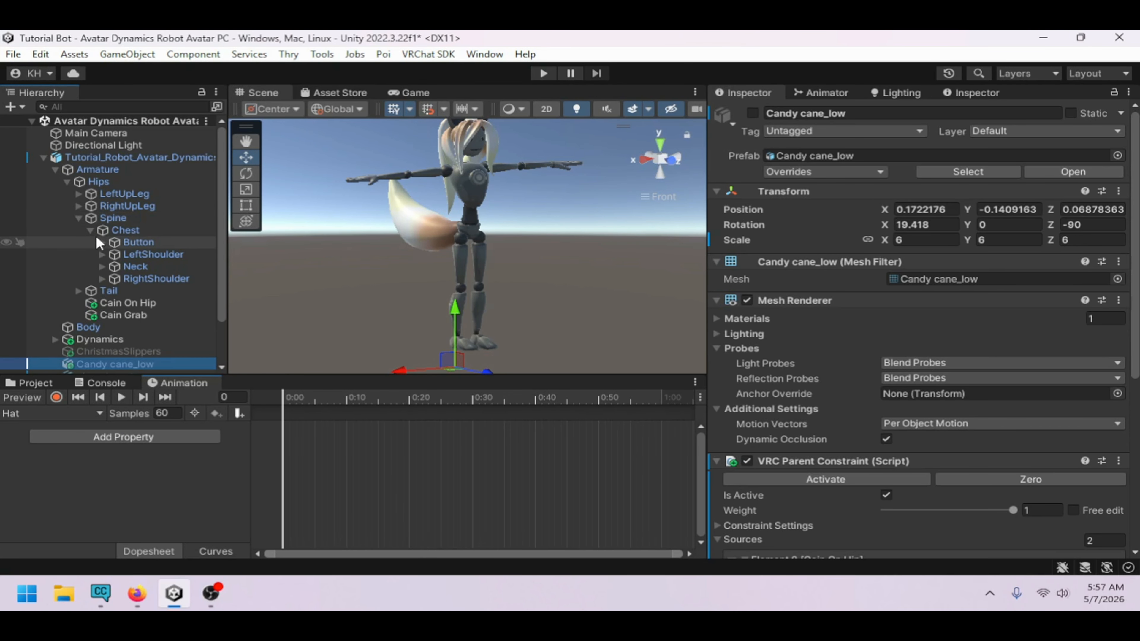
pyautogui.click(102, 266)
pyautogui.click(115, 278)
pyautogui.scroll(-4, 115, 283)
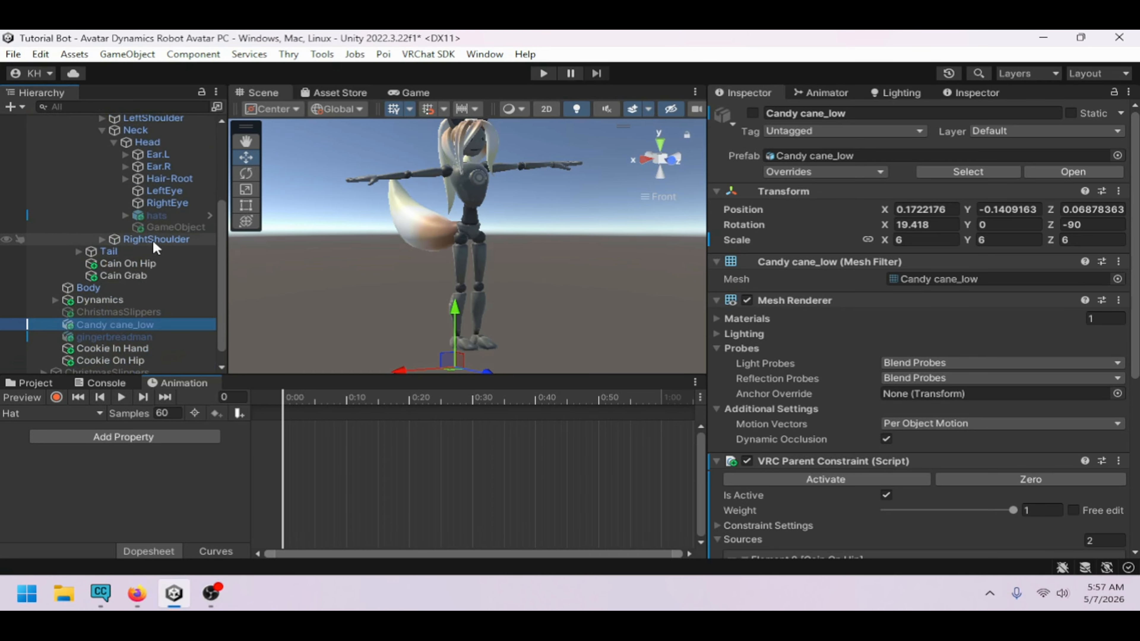
pyautogui.click(156, 216)
pyautogui.click(56, 397)
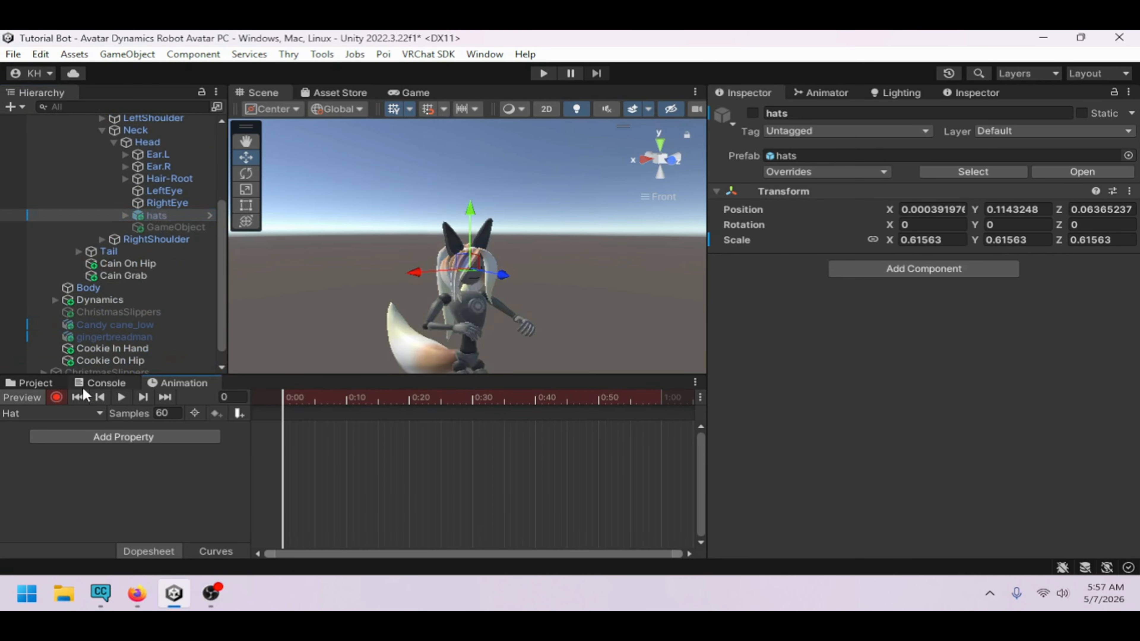
pyautogui.click(752, 113)
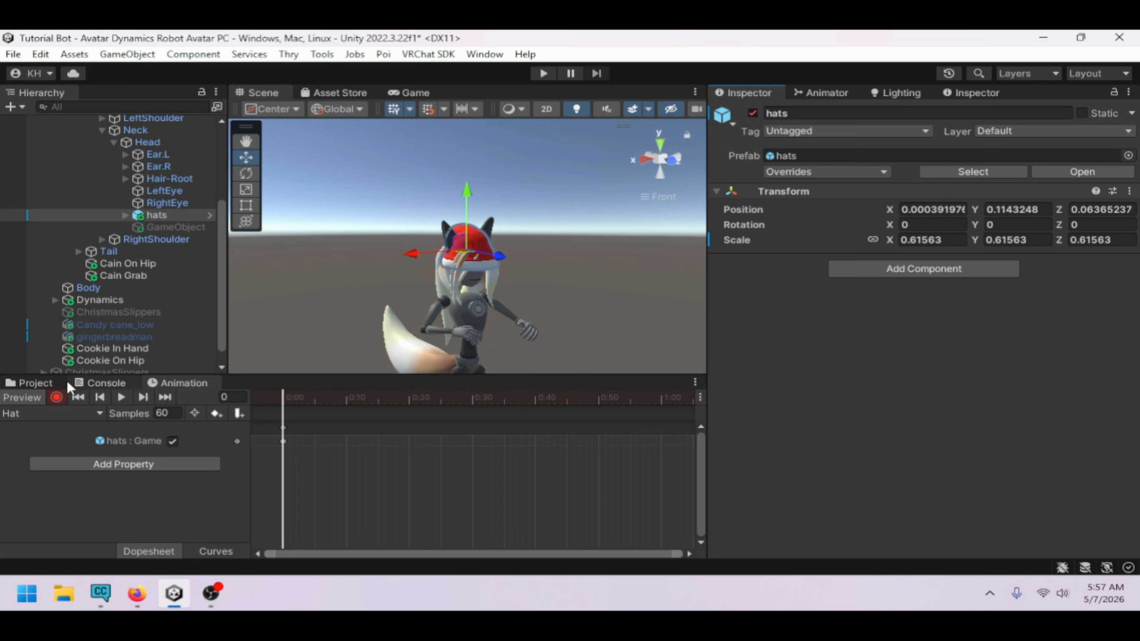
# Stop recording and create a new animation clip named Feet
pyautogui.click(56, 397)
pyautogui.click(43, 383)
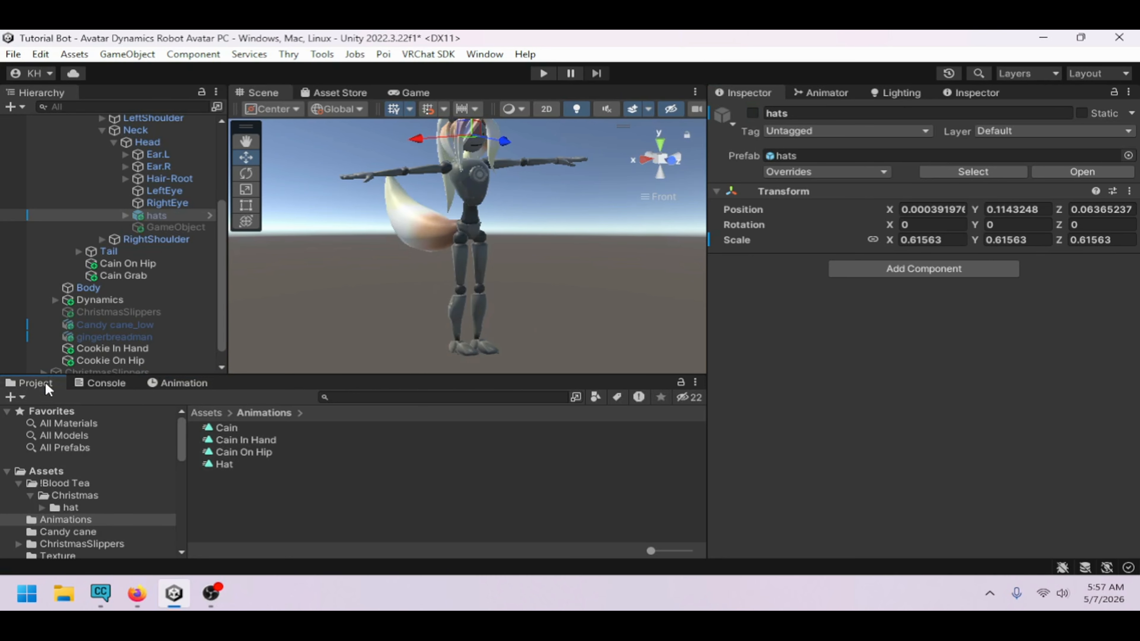
pyautogui.click(180, 382)
pyautogui.click(96, 404)
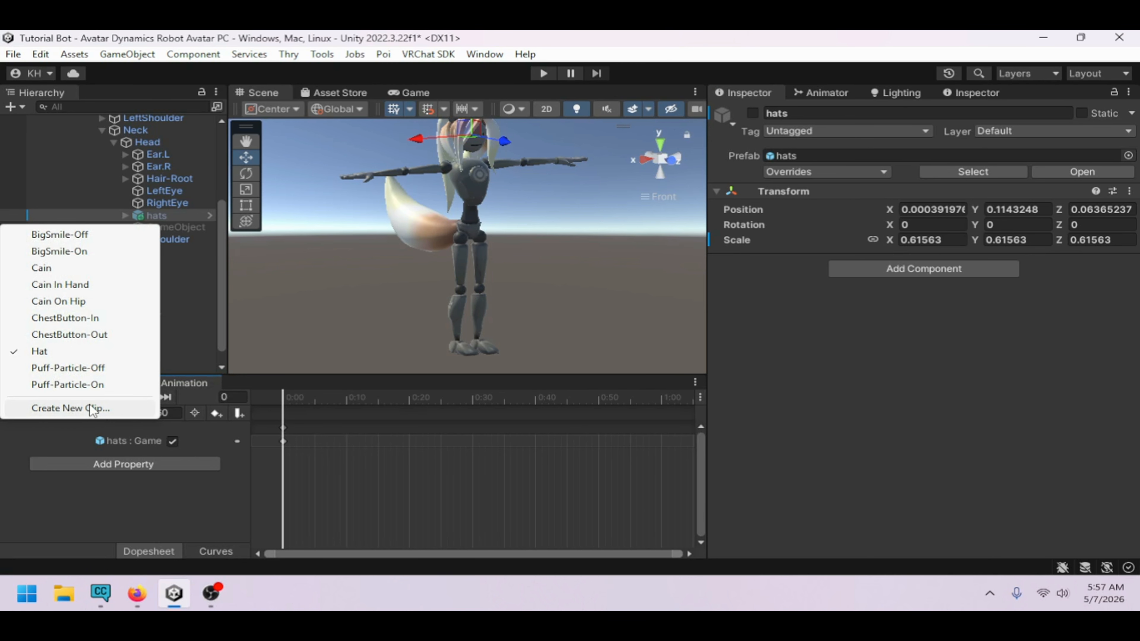
pyautogui.click(87, 407)
pyautogui.write('S')
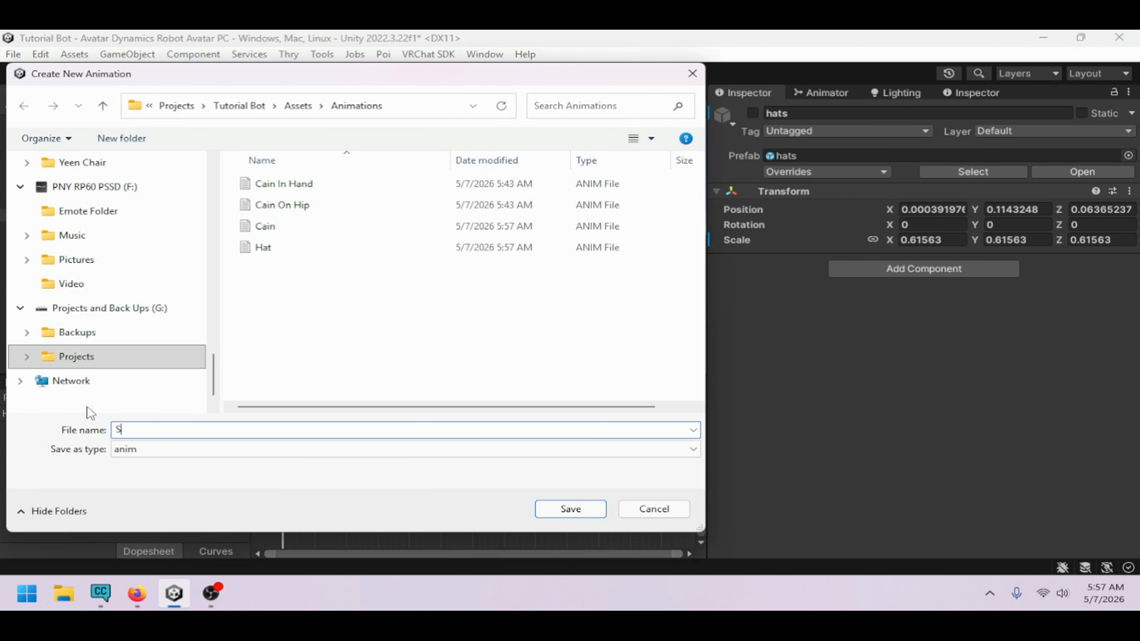
pyautogui.write('Feet')
pyautogui.press('Return')
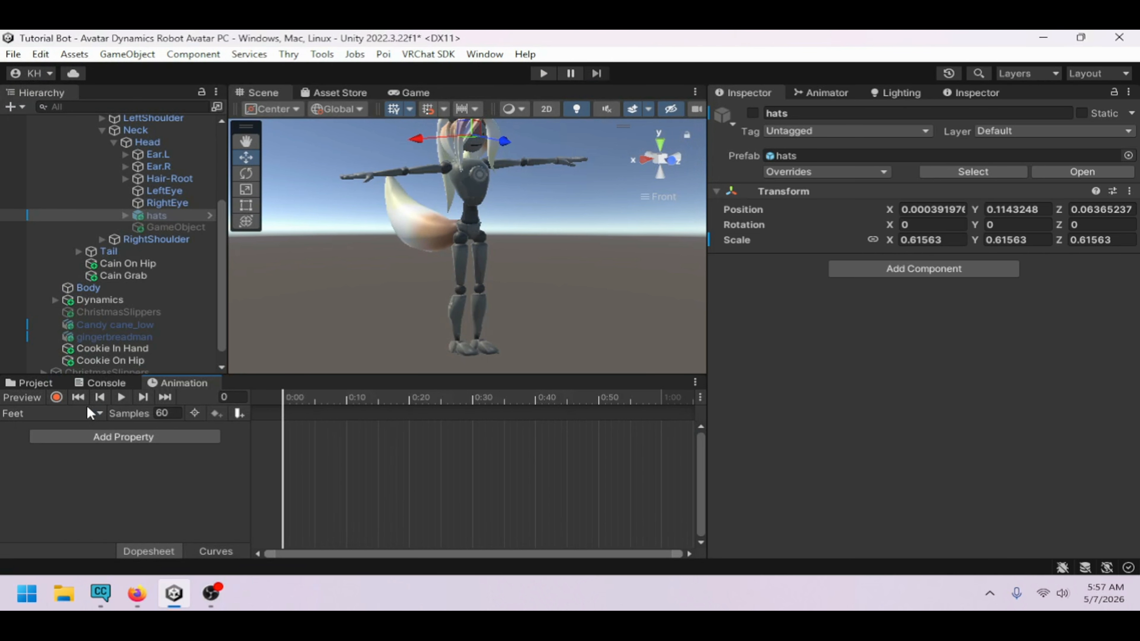
# Record the ChristmasSlippers object as enabled in the Feet clip
pyautogui.click(56, 397)
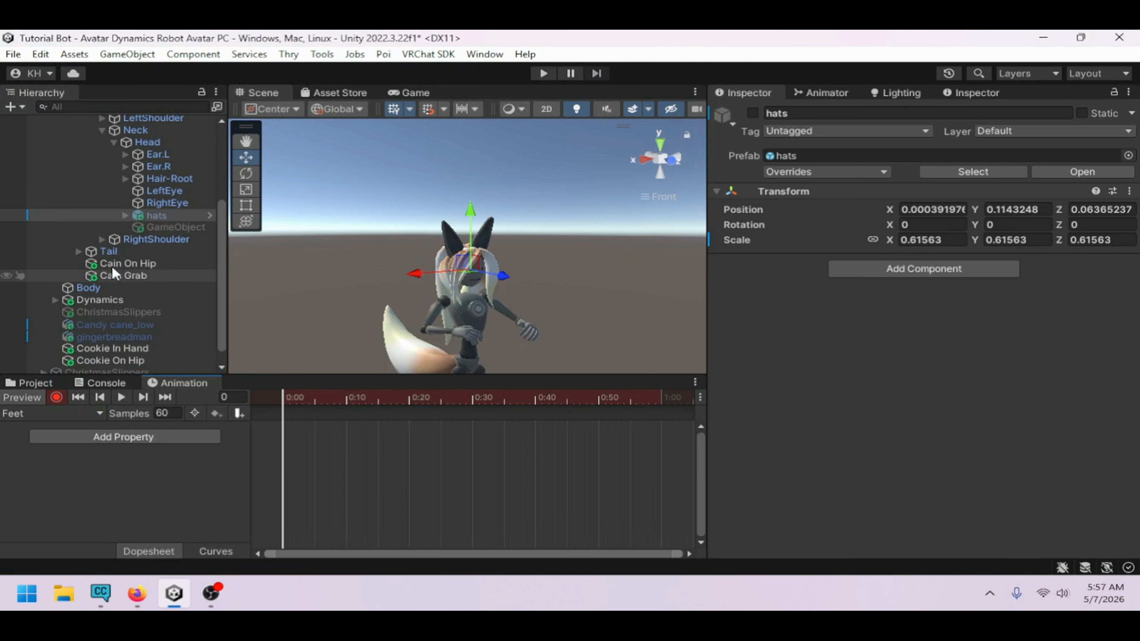
pyautogui.scroll(-1, 125, 265)
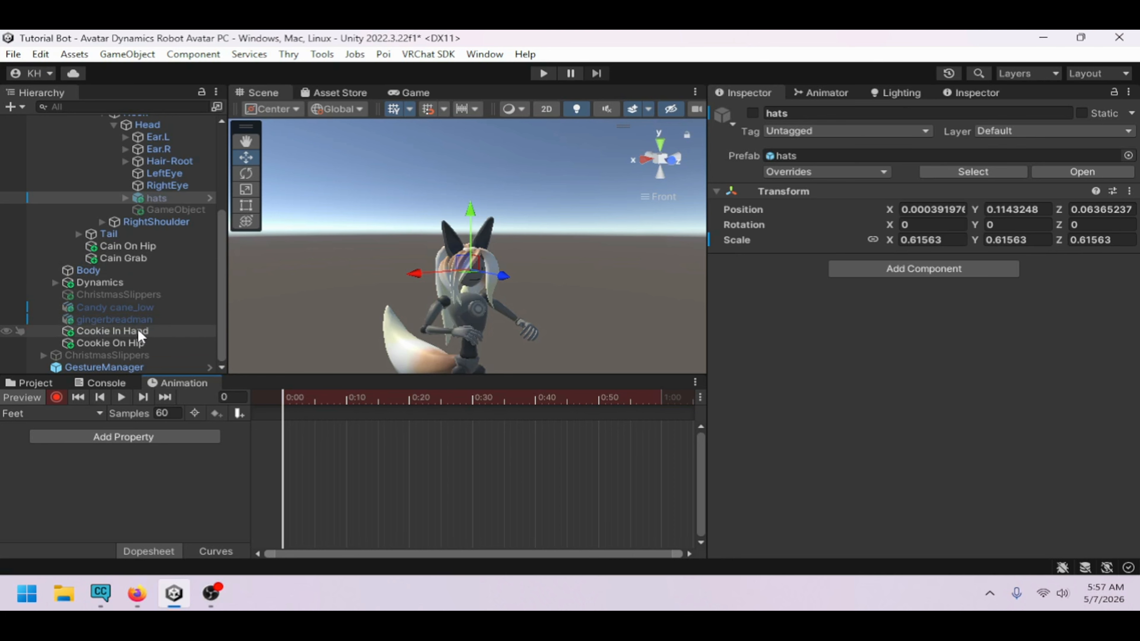
pyautogui.click(153, 296)
pyautogui.click(752, 113)
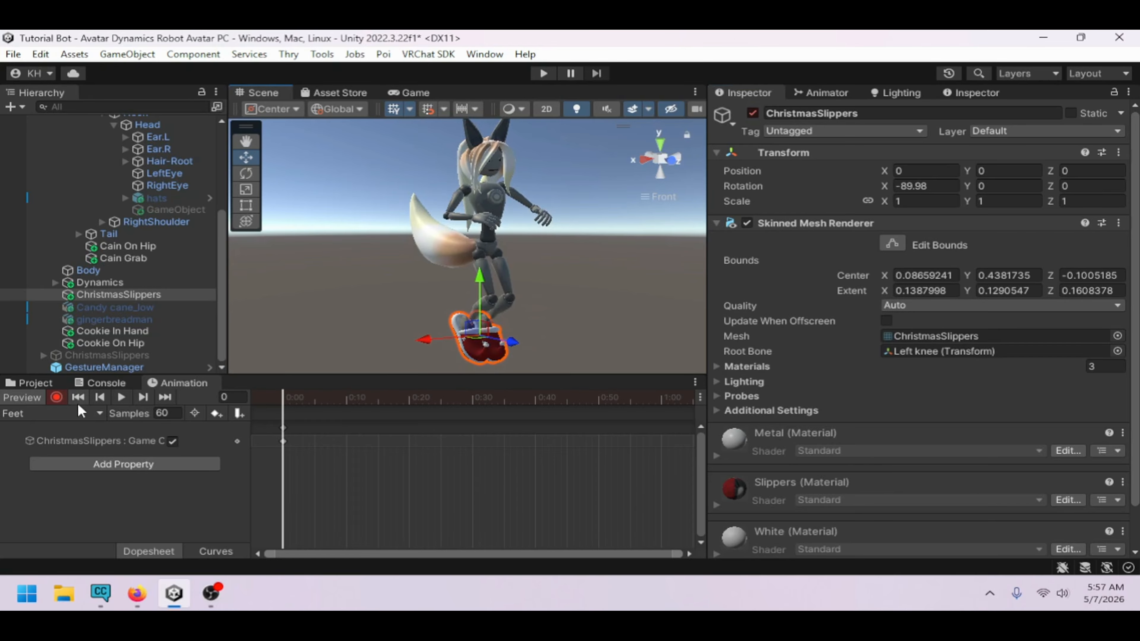
# Stop recording and create a new animation clip named Cookie
pyautogui.click(56, 397)
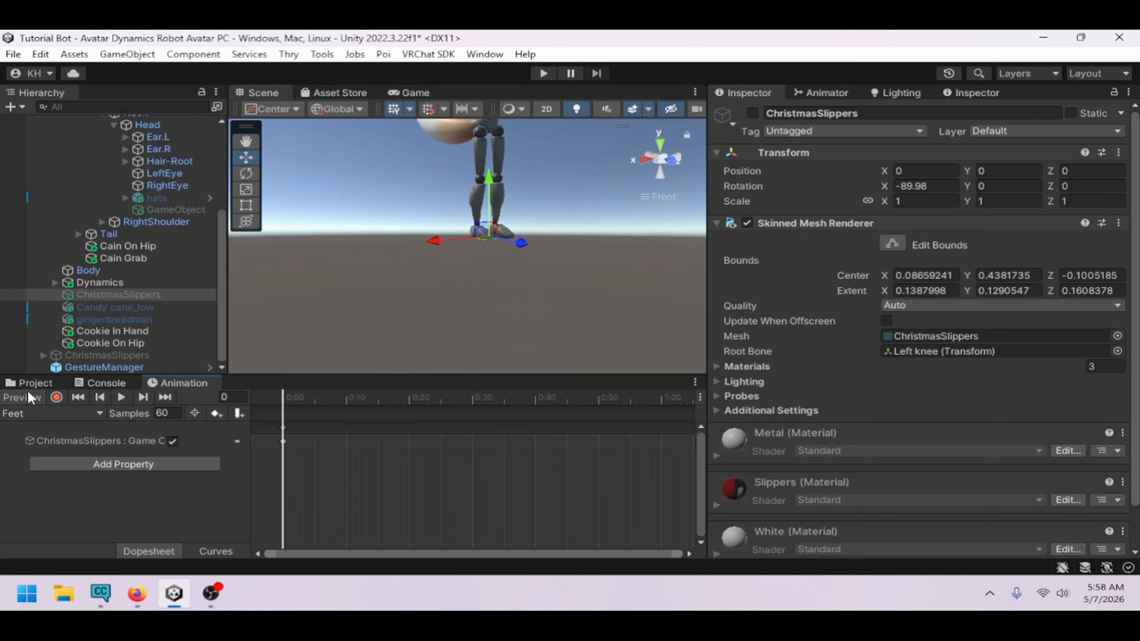
pyautogui.click(78, 415)
pyautogui.click(72, 408)
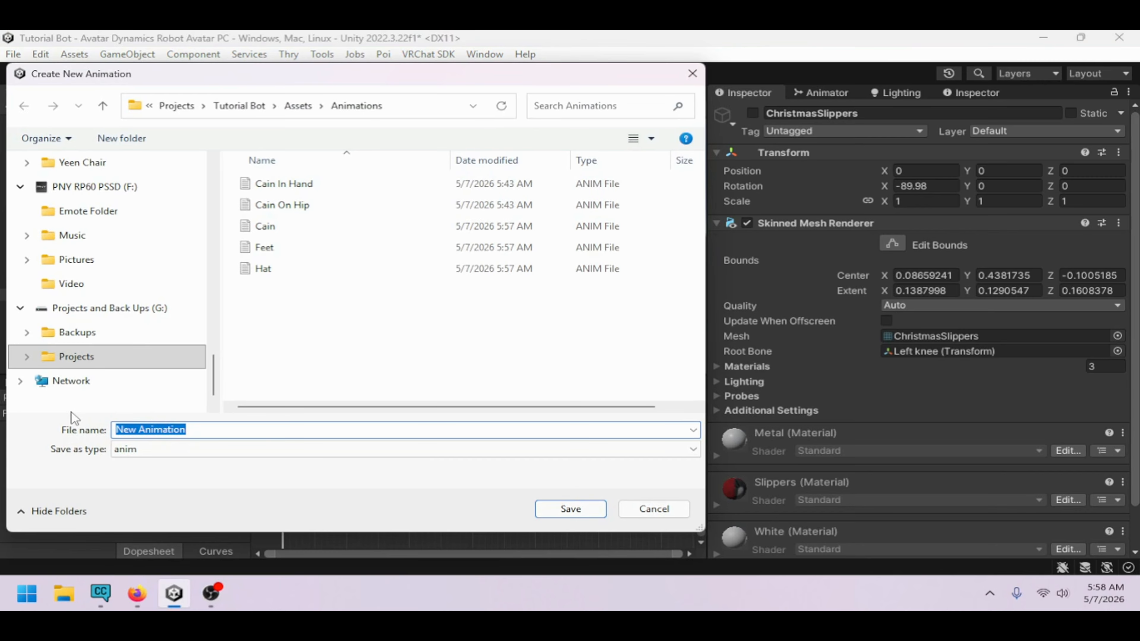
pyautogui.write('Cookie')
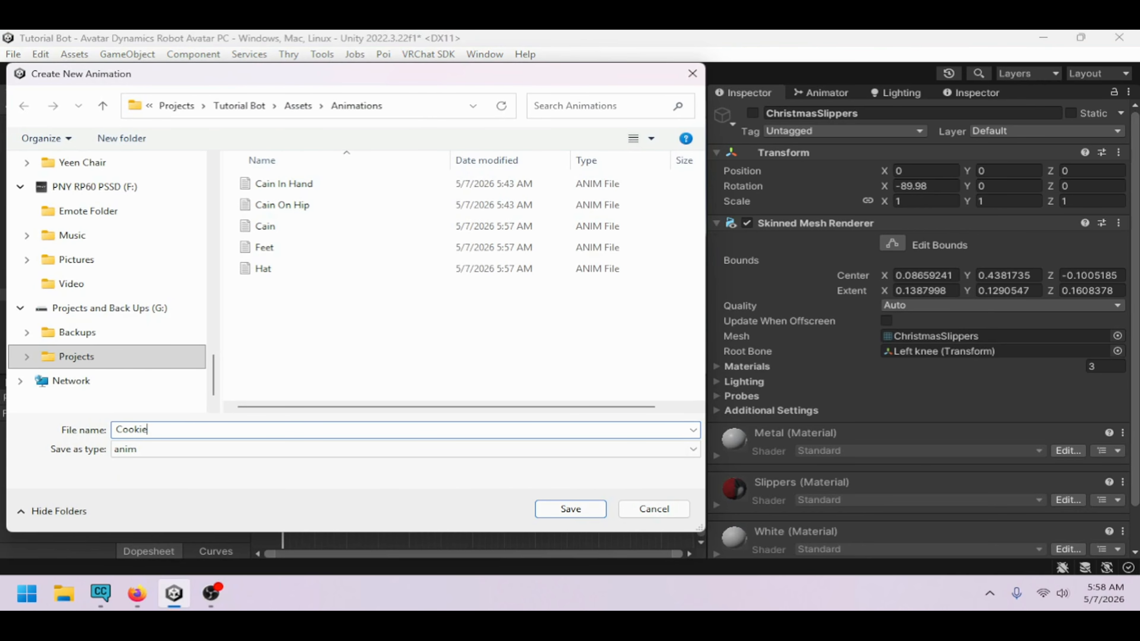
pyautogui.press('Return')
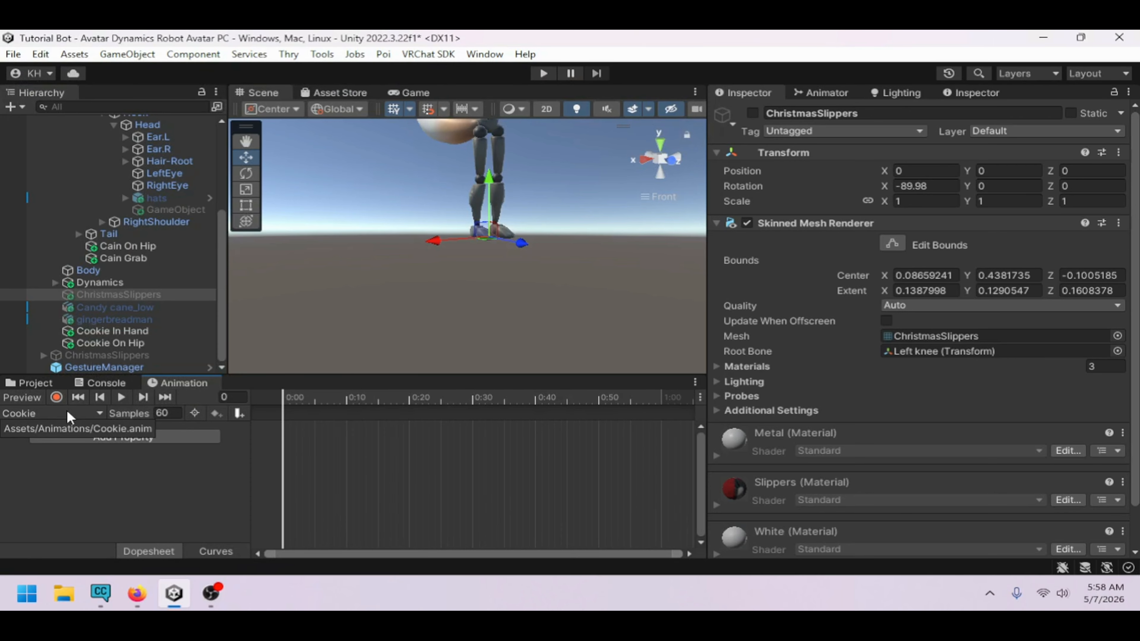
# Record the gingerbreadman object as enabled in the Cookie clip, then stop recording
pyautogui.click(56, 397)
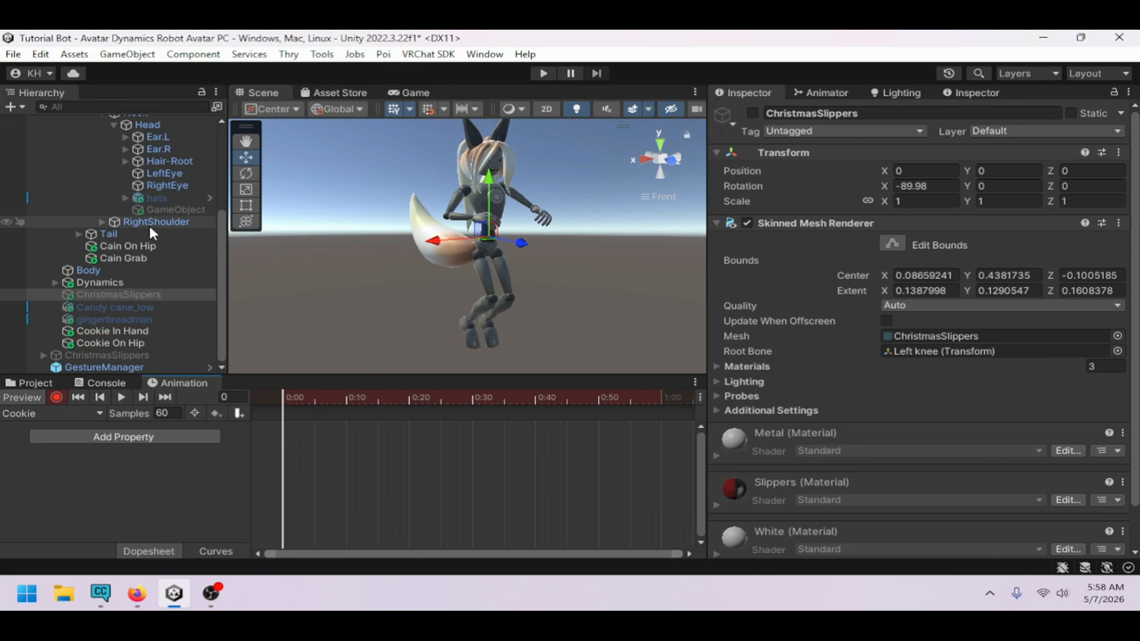
pyautogui.click(115, 319)
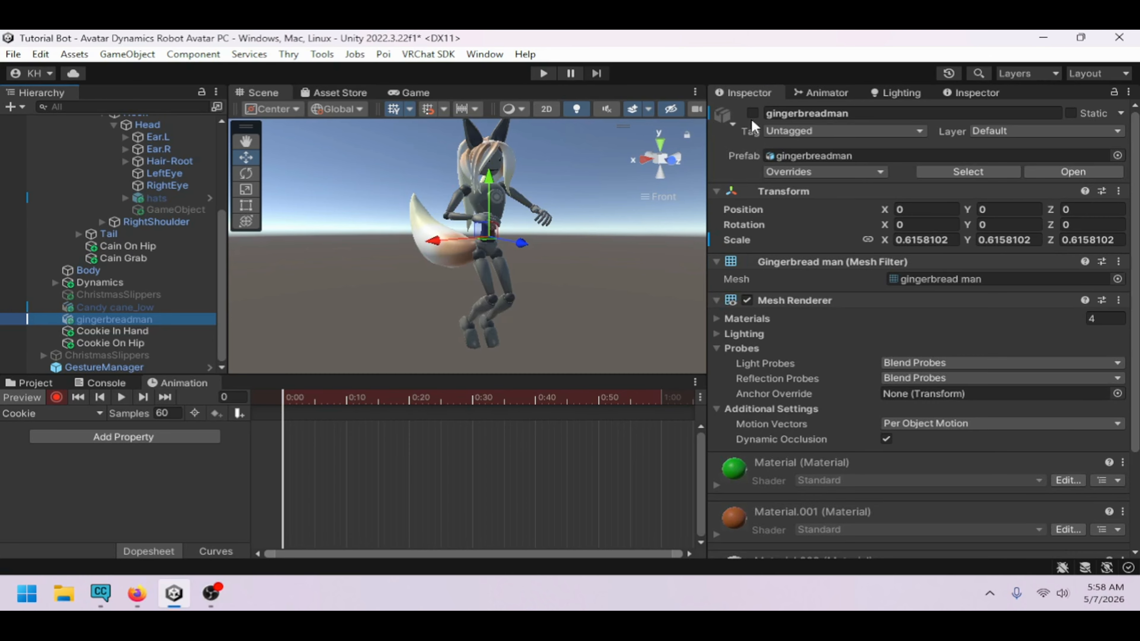
pyautogui.click(753, 113)
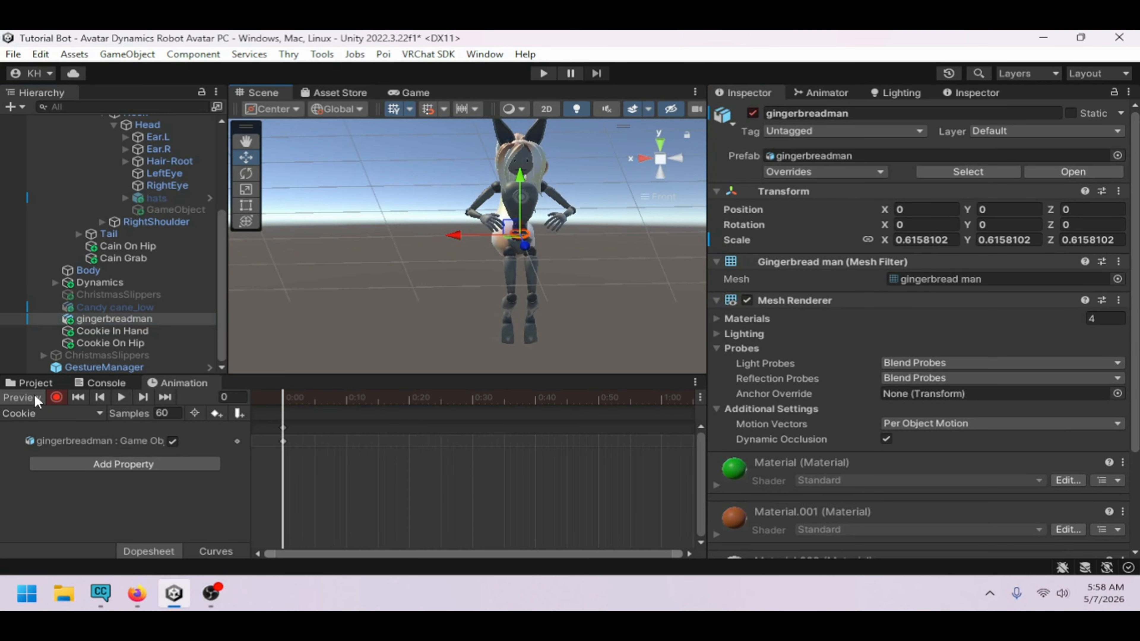
pyautogui.click(51, 396)
# Add a VRC Parent Constraint component to the gingerbreadman object
pyautogui.scroll(3, 164, 318)
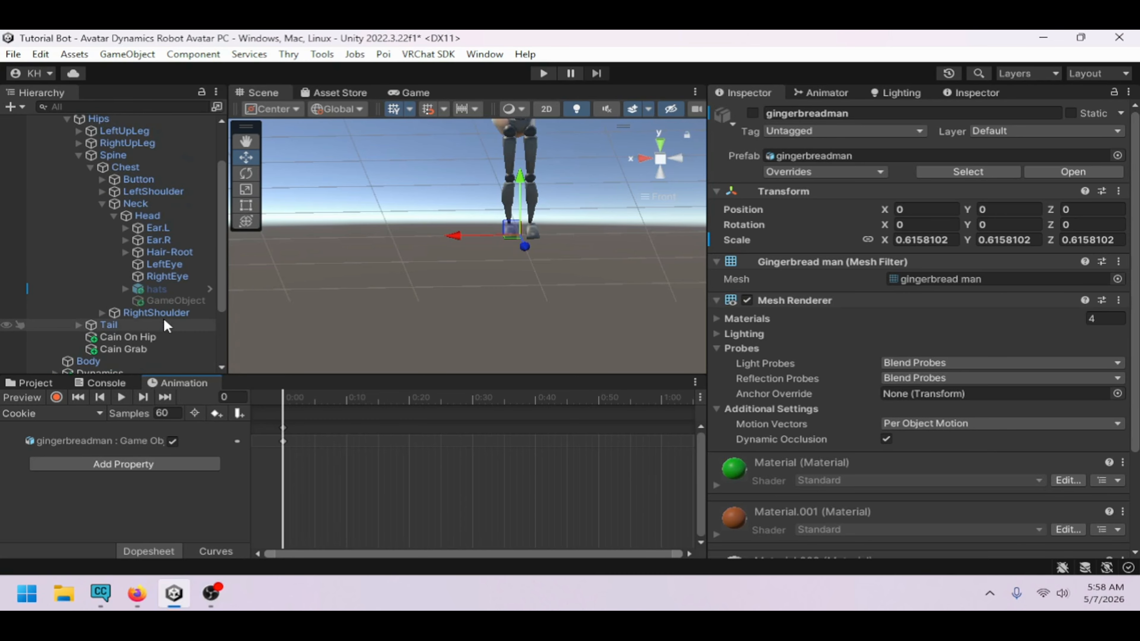
pyautogui.scroll(-3, 164, 318)
pyautogui.scroll(-4, 807, 355)
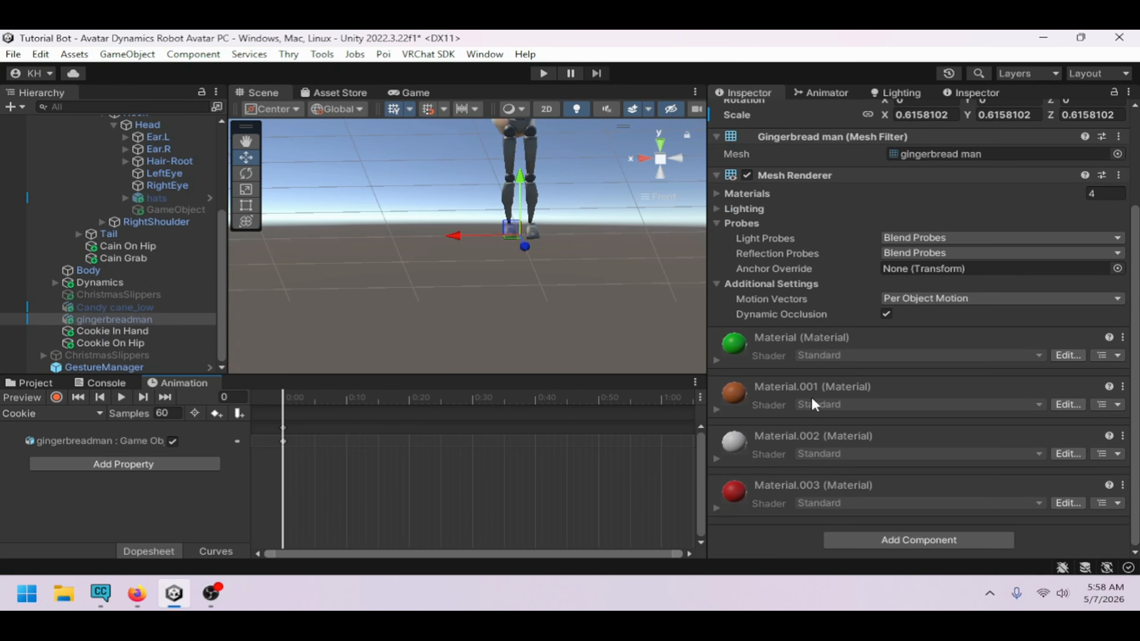
pyautogui.click(891, 539)
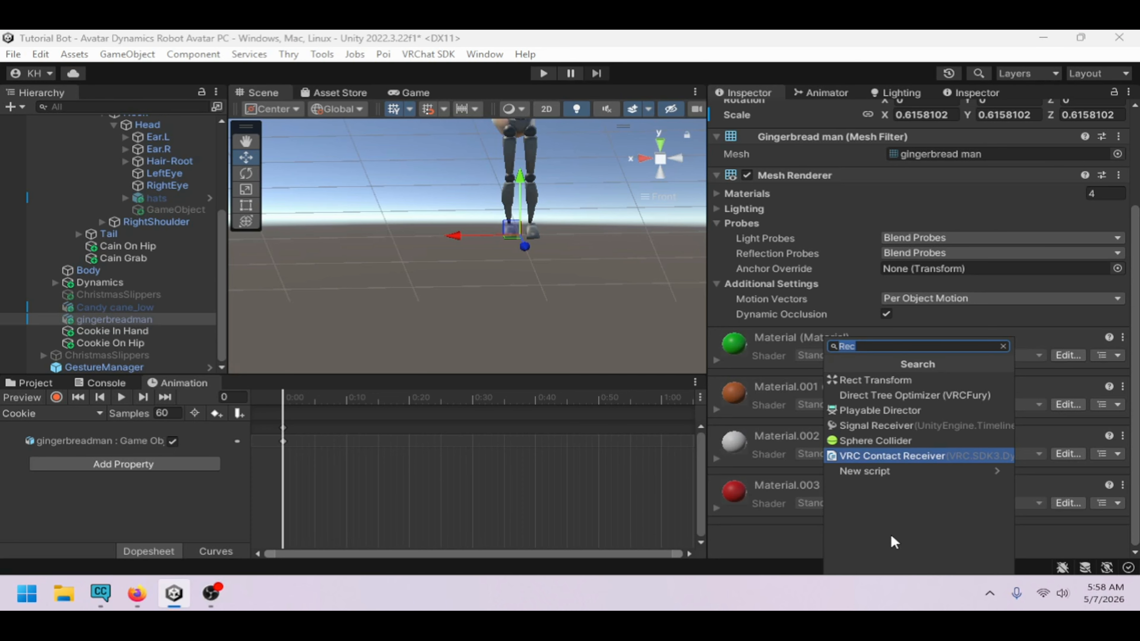
pyautogui.write('part')
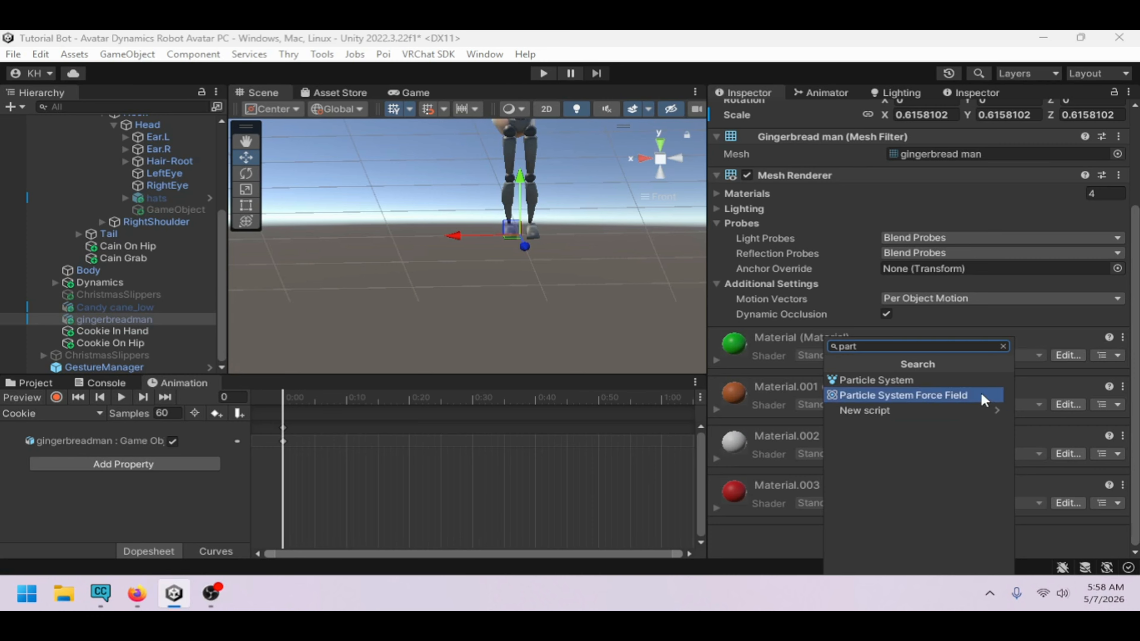
pyautogui.write('pa')
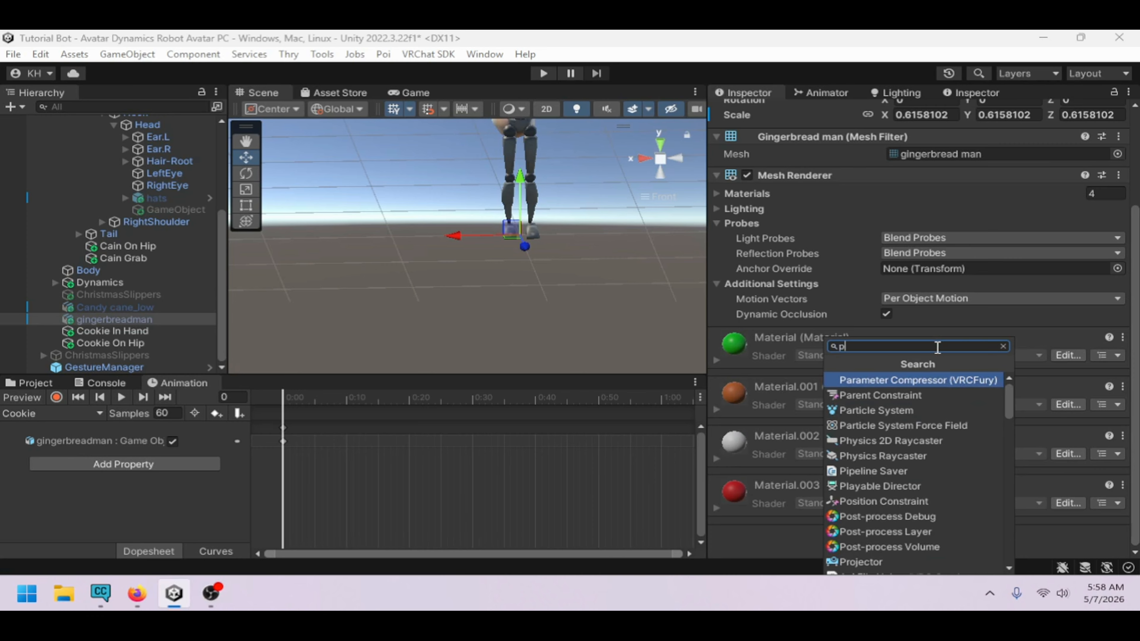
pyautogui.write('r')
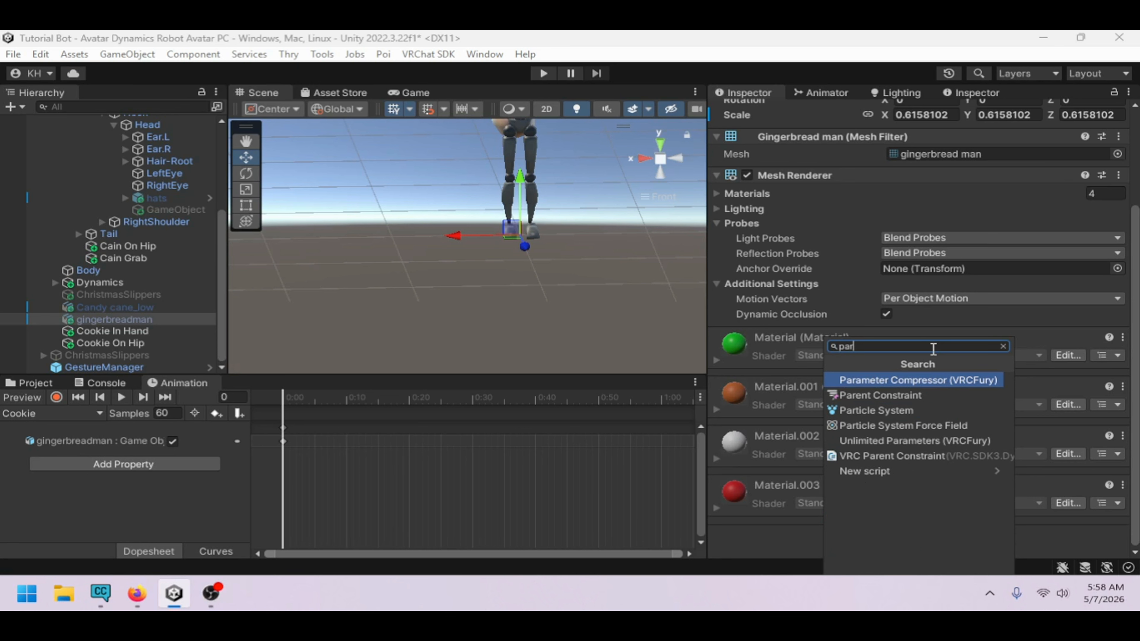
pyautogui.click(902, 458)
# Add two constraint sources and assign Cookie In Hand as the second source's transform
pyautogui.scroll(-3, 886, 441)
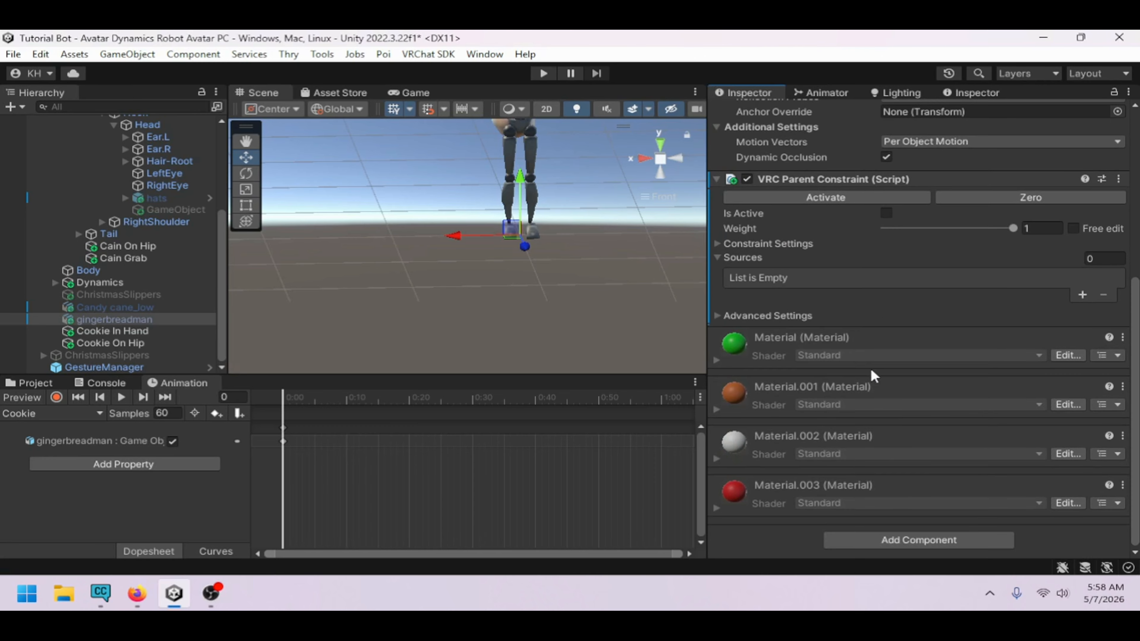
pyautogui.scroll(3, 871, 371)
pyautogui.click(1082, 377)
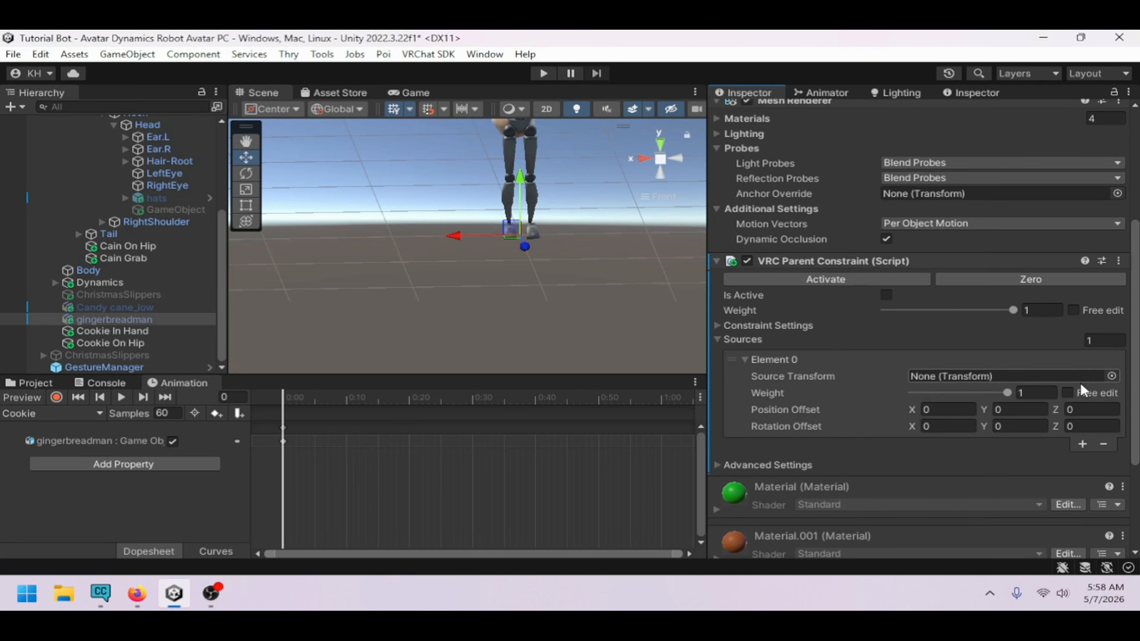
pyautogui.click(1082, 444)
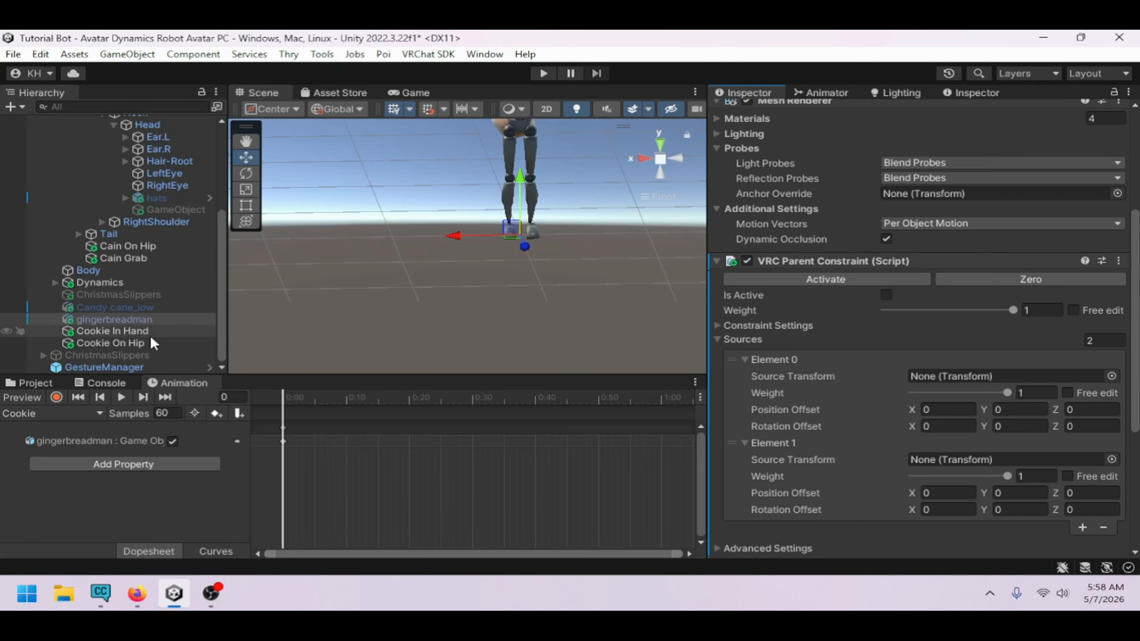
pyautogui.moveTo(151, 331); pyautogui.dragTo(974, 465)
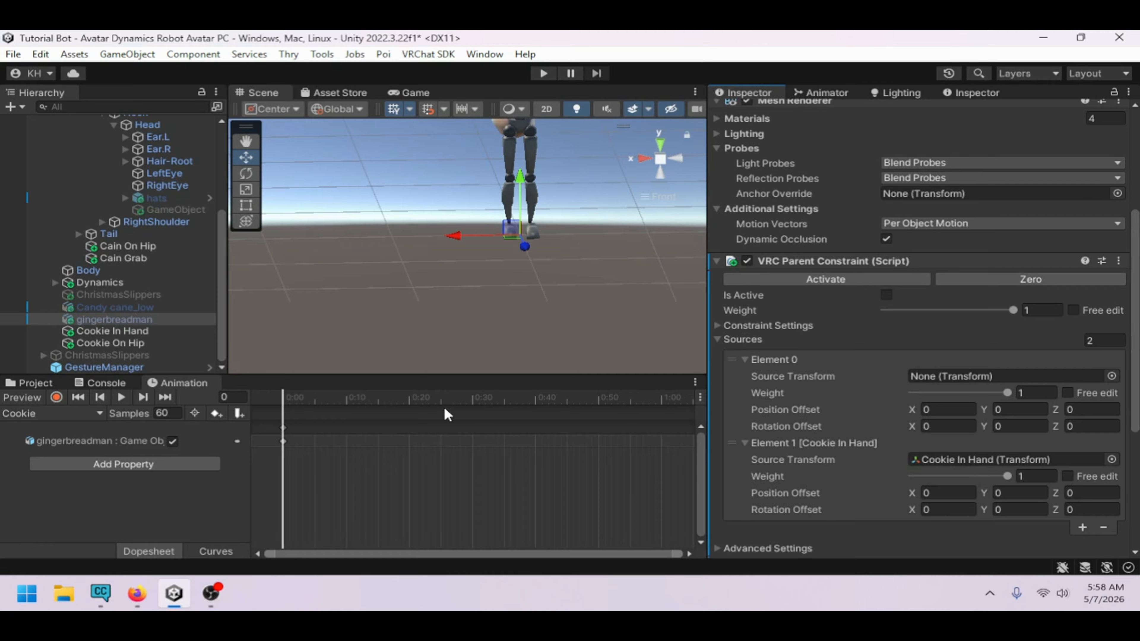
pyautogui.click(134, 332)
pyautogui.click(143, 342)
pyautogui.click(136, 319)
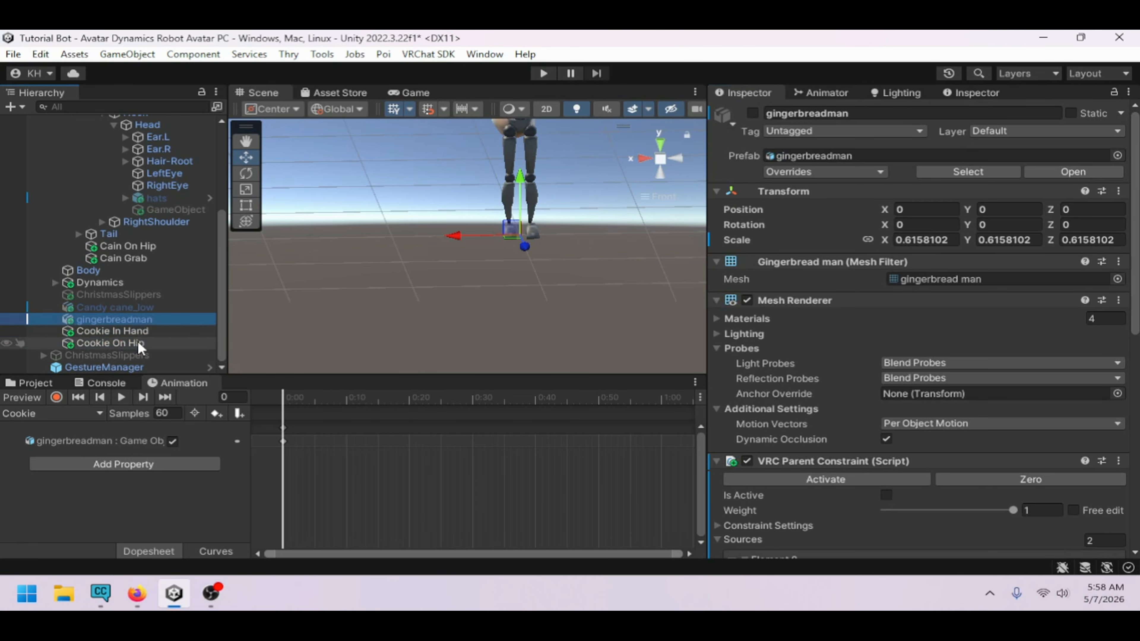
# Enable the gingerbreadman object
pyautogui.scroll(-5, 956, 495)
pyautogui.click(992, 434)
pyautogui.moveTo(992, 442); pyautogui.dragTo(1006, 352)
pyautogui.scroll(5, 787, 162)
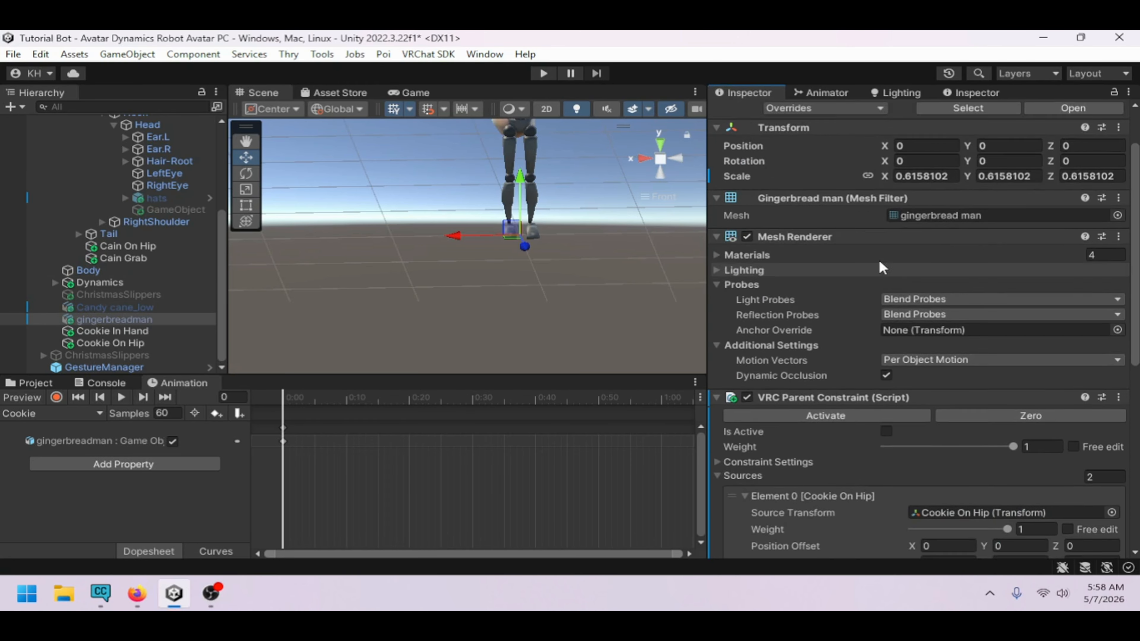
pyautogui.click(753, 113)
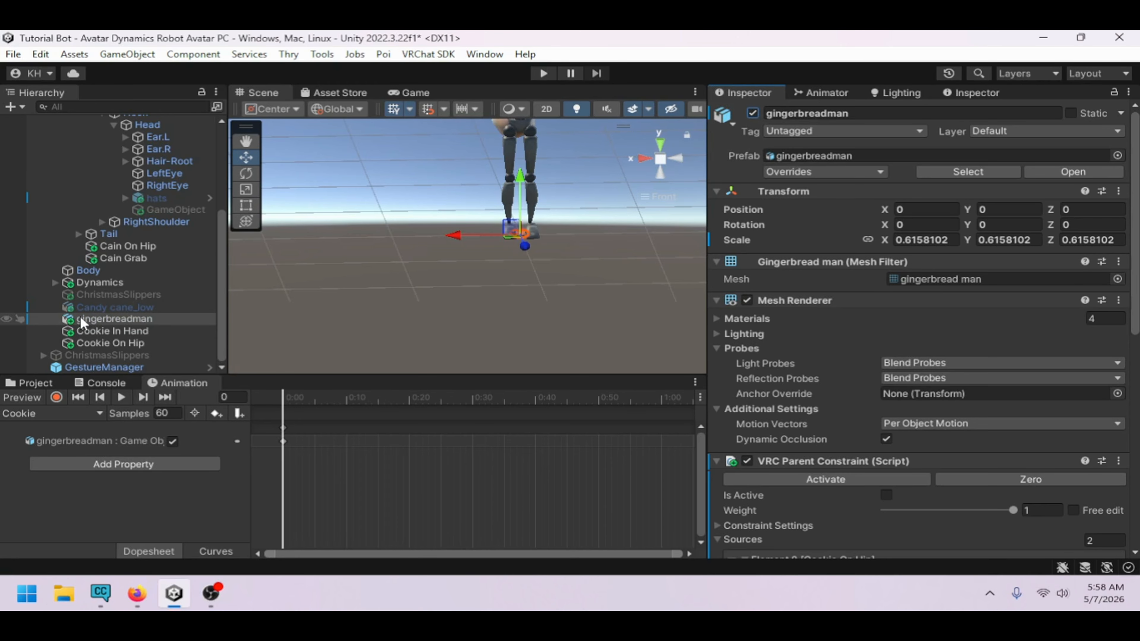
# Activate the gingerbreadman's VRC Parent Constraint
pyautogui.click(122, 341)
pyautogui.click(169, 319)
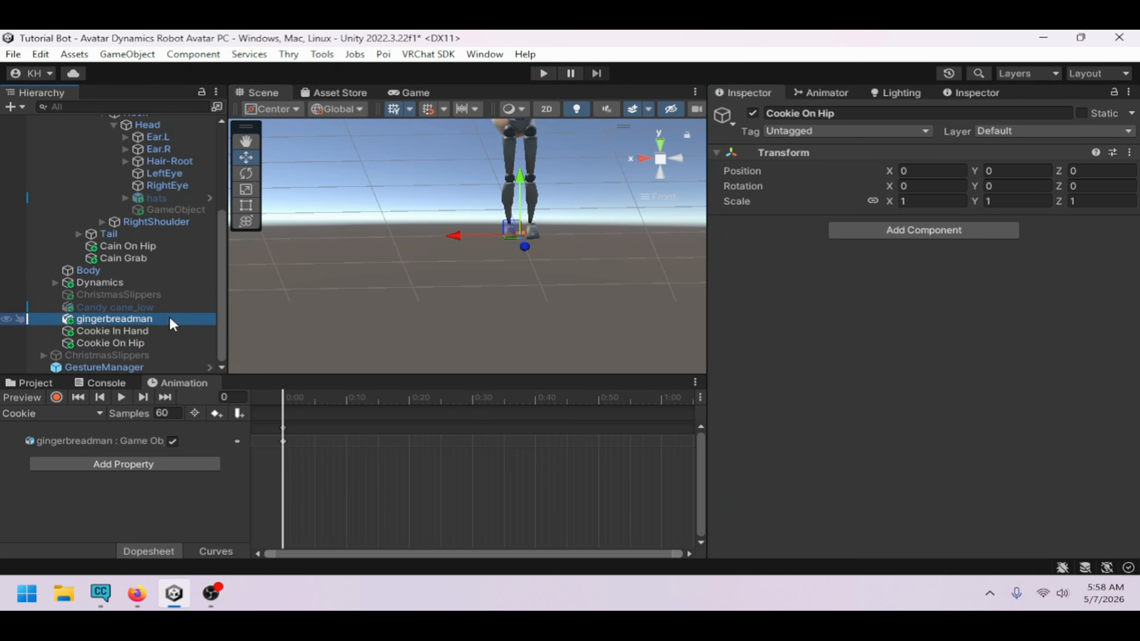
pyautogui.scroll(-3, 869, 387)
pyautogui.click(861, 359)
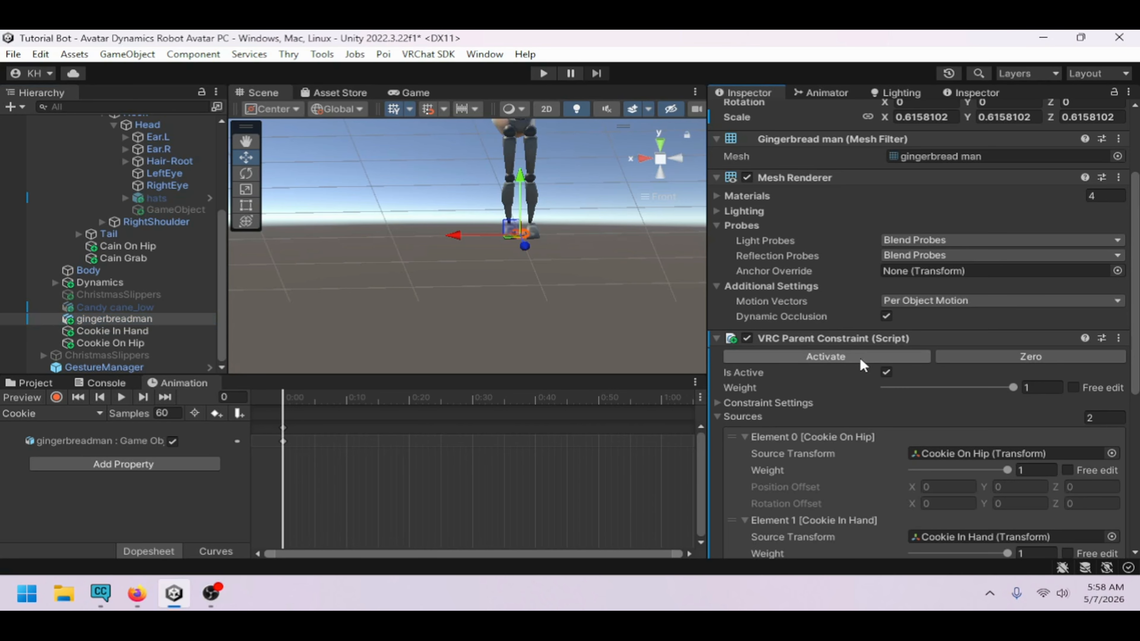
# Raise the Cookie On Hip anchor to about Y 0.7
pyautogui.scroll(-2, 860, 358)
pyautogui.click(159, 330)
pyautogui.click(179, 342)
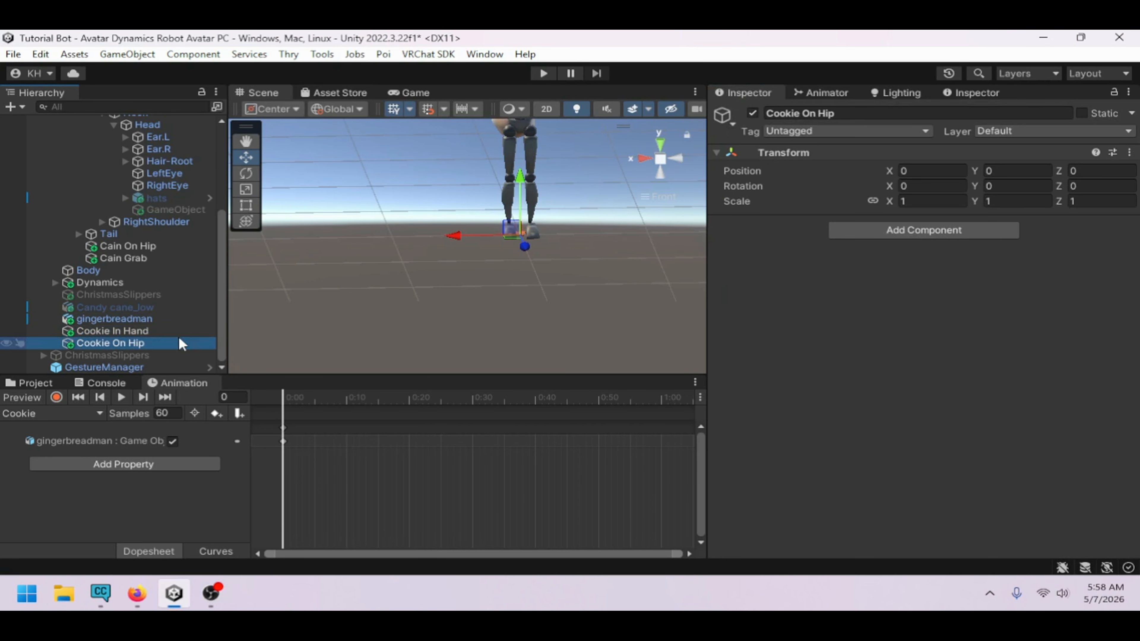
pyautogui.moveTo(519, 217); pyautogui.dragTo(505, 278, button='middle')
pyautogui.moveTo(504, 278); pyautogui.dragTo(506, 195)
# Set the Cookie In Hand source weight on the gingerbreadman's parent constraint to 0
pyautogui.click(173, 322)
pyautogui.scroll(-3, 883, 378)
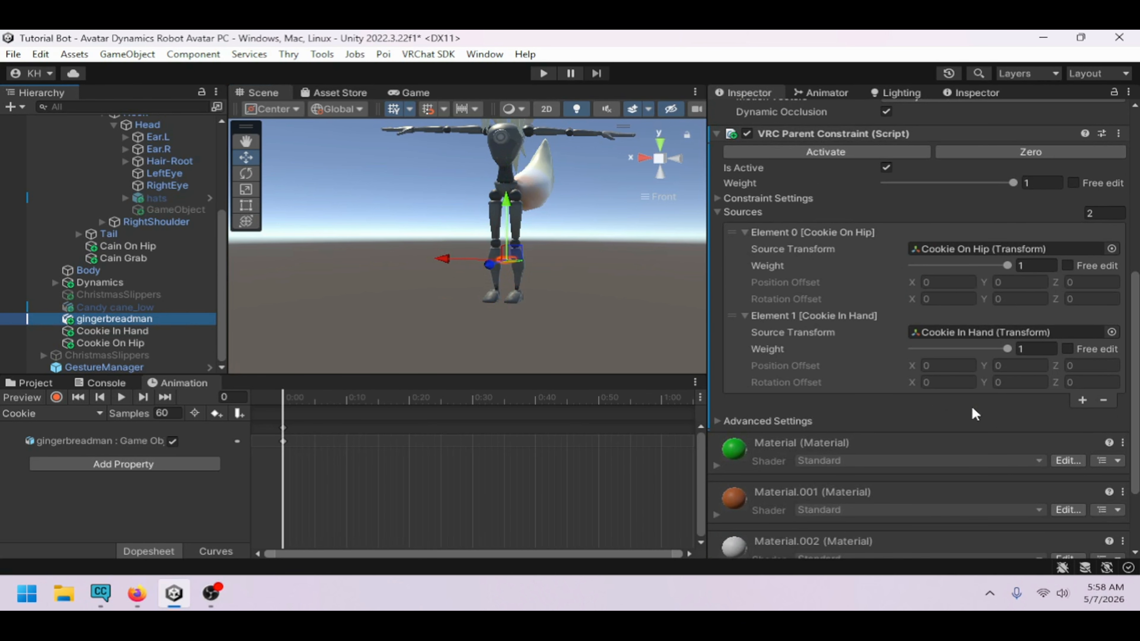
pyautogui.click(1031, 348)
pyautogui.write('0')
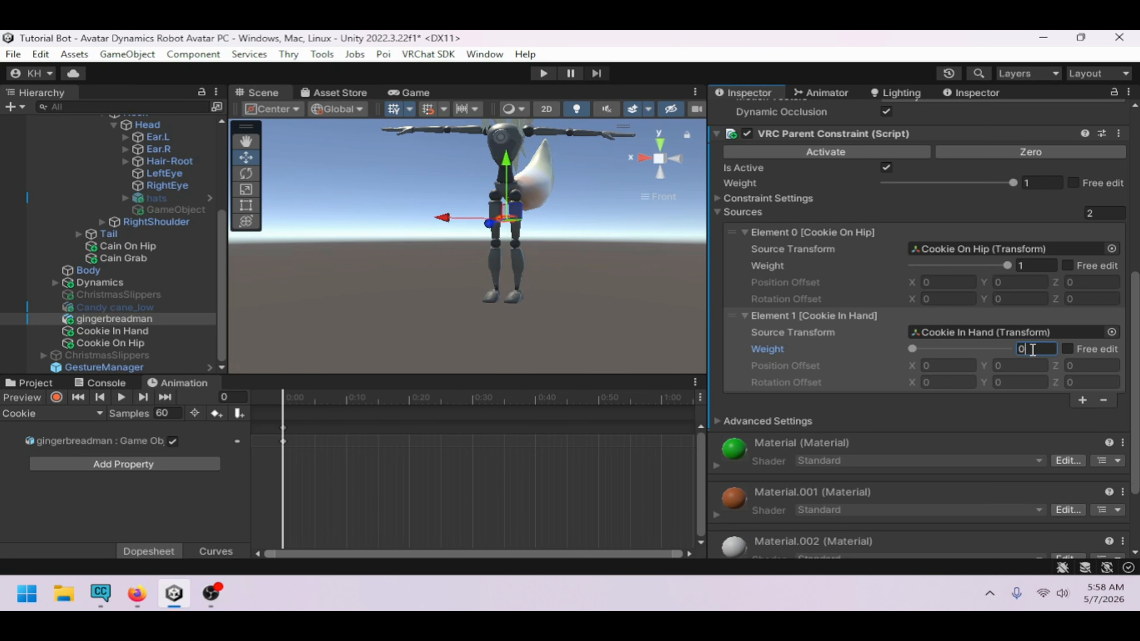
# Move the Cookie On Hip anchor out to the avatar's hip side at about X -0.19, Y 0.9
pyautogui.scroll(2, 501, 244)
pyautogui.moveTo(500, 243); pyautogui.dragTo(513, 308, button='middle')
pyautogui.scroll(3, 513, 308)
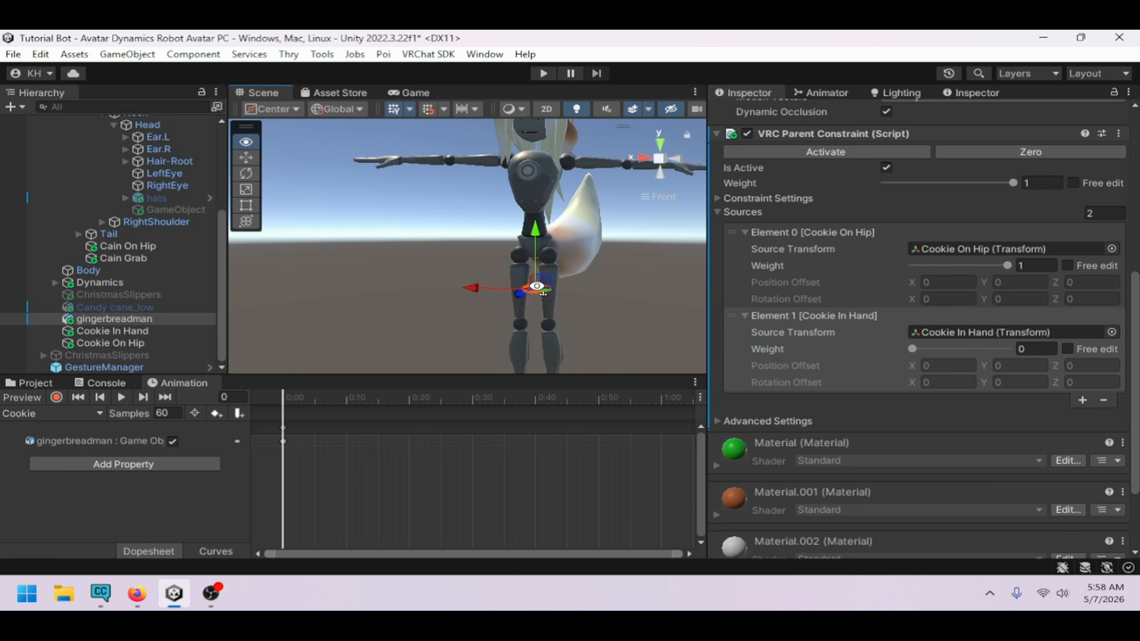
pyautogui.moveTo(592, 300); pyautogui.dragTo(556, 264, button='middle')
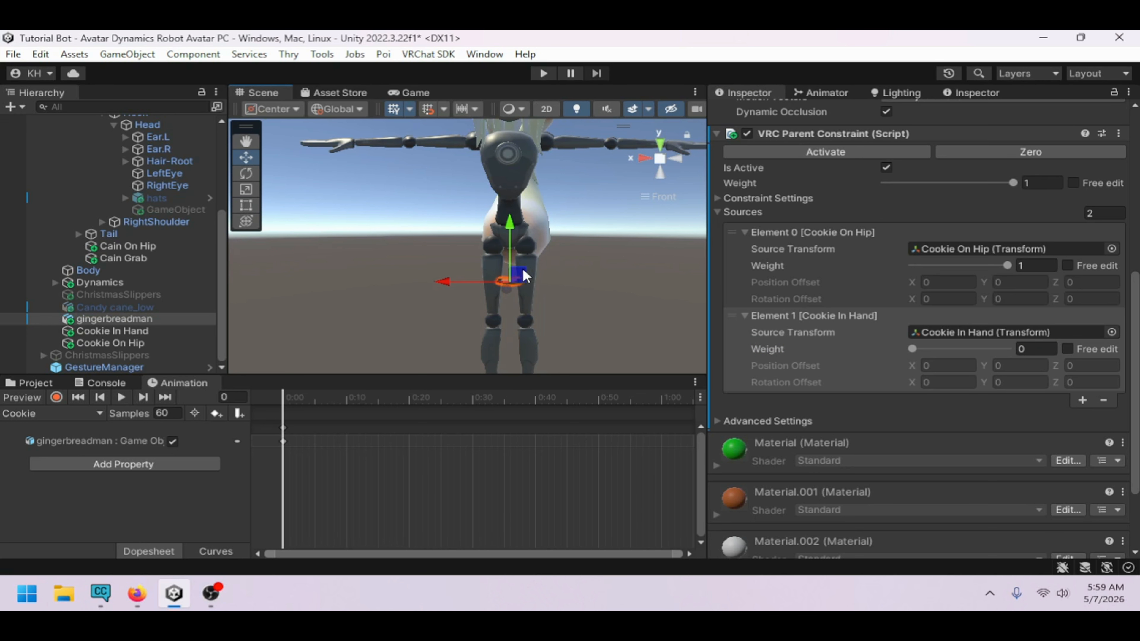
pyautogui.click(113, 331)
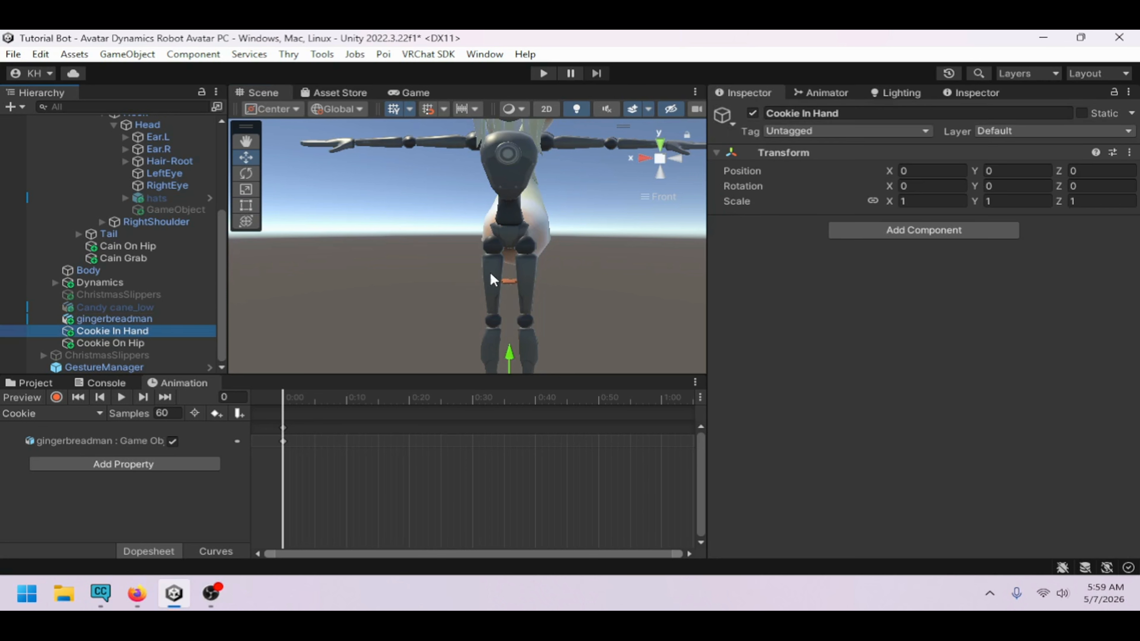
pyautogui.scroll(-1, 504, 319)
pyautogui.click(170, 343)
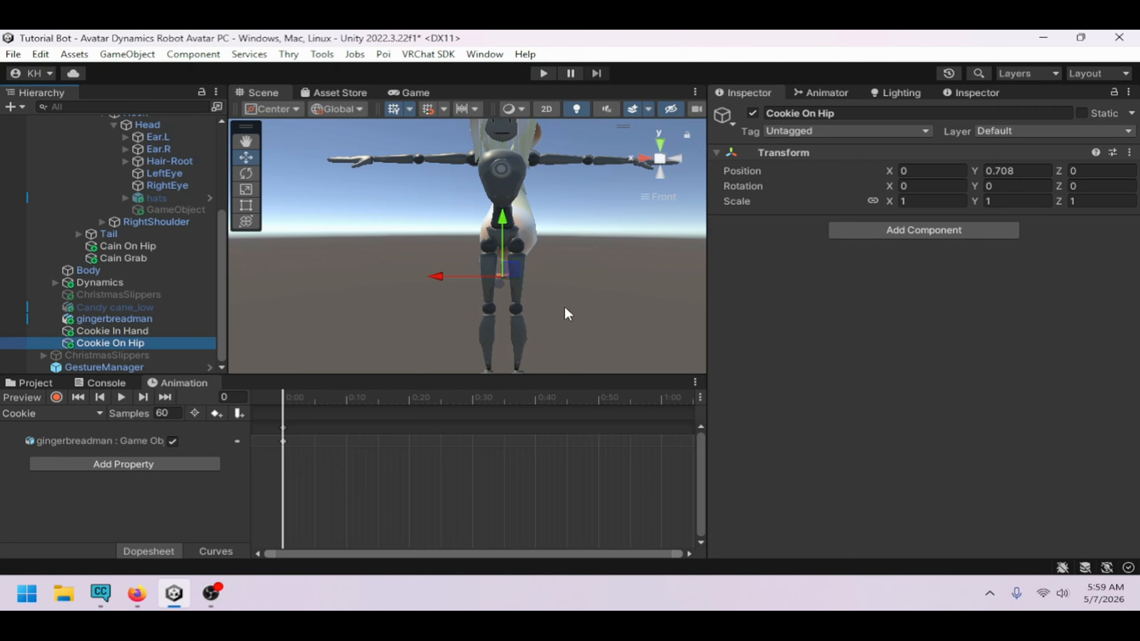
pyautogui.moveTo(516, 272); pyautogui.dragTo(664, 289)
pyautogui.scroll(4, 492, 253)
pyautogui.scroll(3, 595, 259)
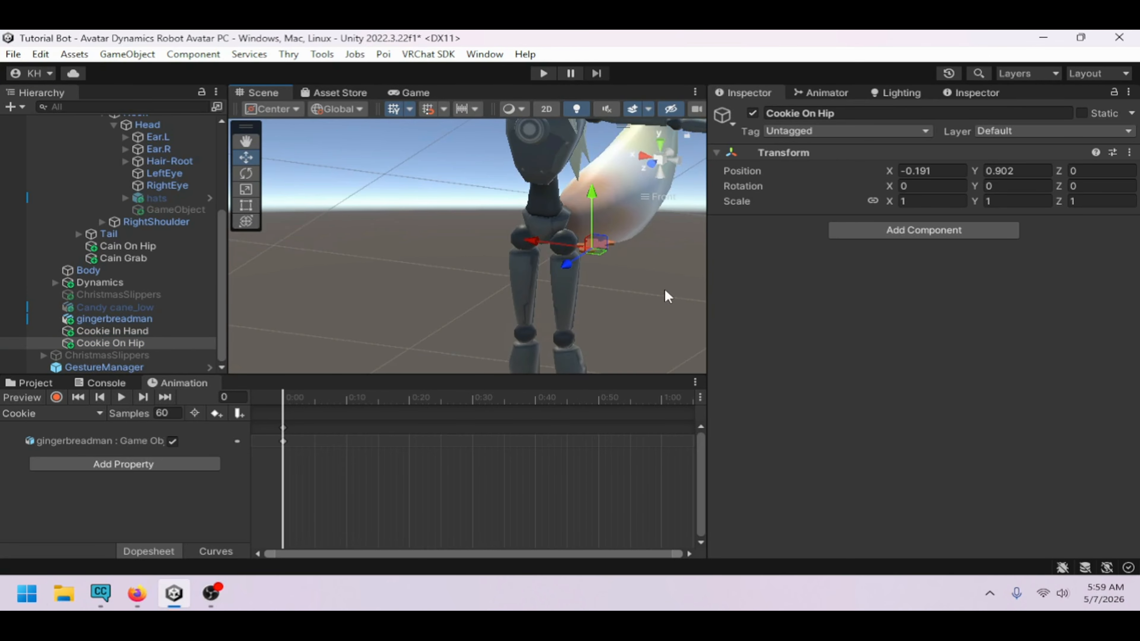
# Rotate the Cookie On Hip anchor -90 degrees around Z
pyautogui.scroll(2, 664, 289)
pyautogui.click(247, 170)
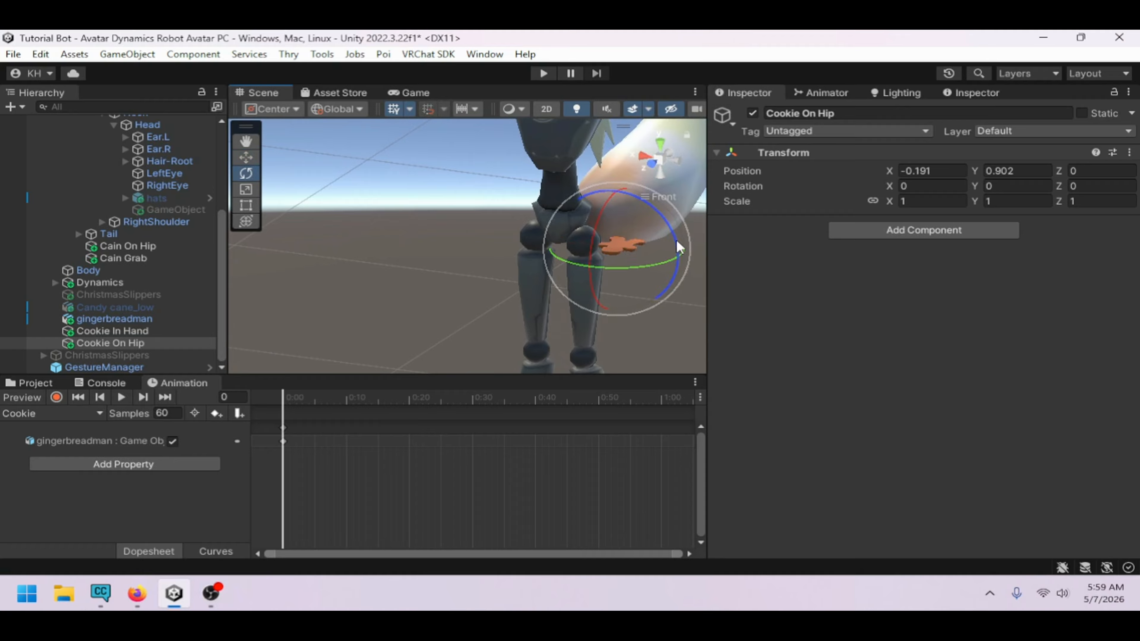
pyautogui.moveTo(680, 247); pyautogui.dragTo(541, 109)
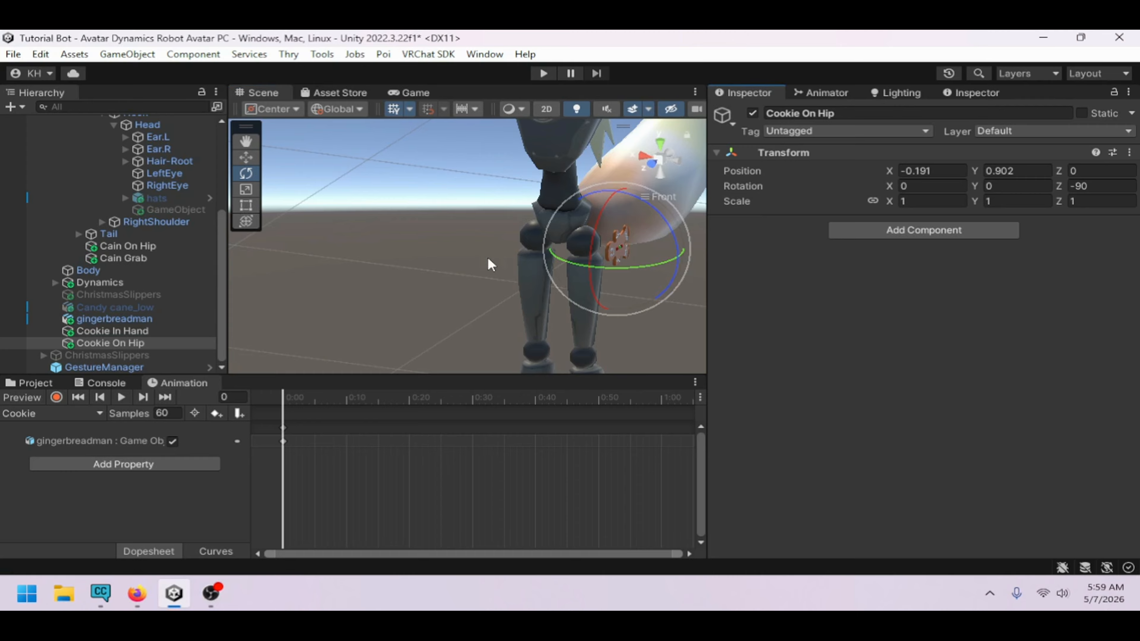
# Nudge the Cookie On Hip anchor to about X -0.17
pyautogui.keyDown('alt'); pyautogui.moveTo(526, 259); pyautogui.dragTo(634, 264); pyautogui.keyUp('alt')
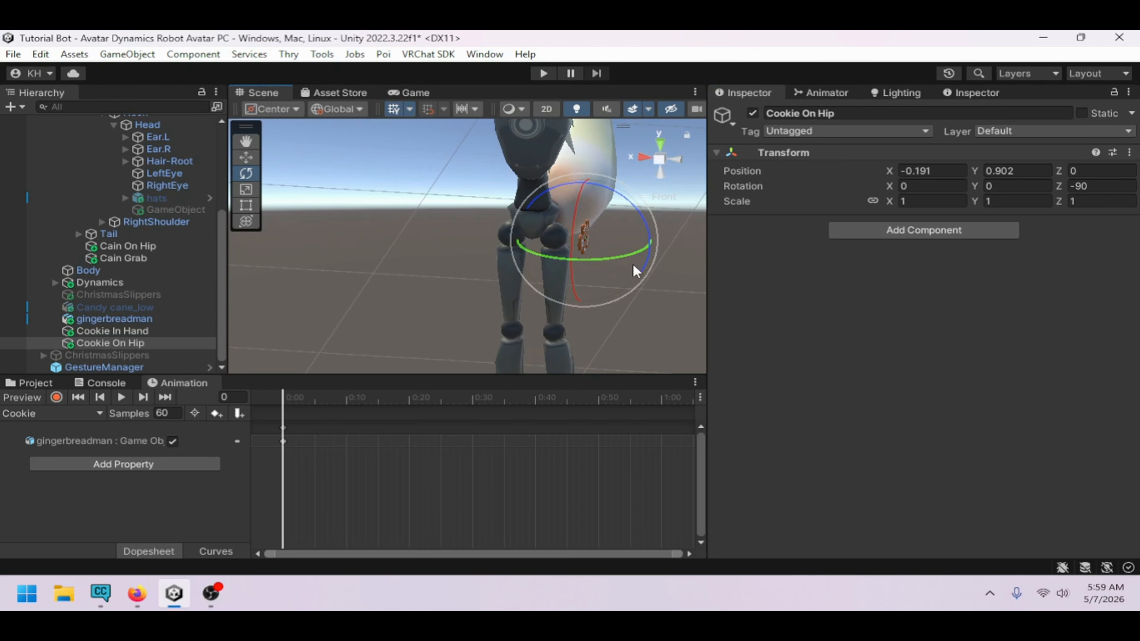
pyautogui.click(245, 157)
pyautogui.moveTo(539, 244); pyautogui.dragTo(606, 284)
# Parent the Cookie On Hip anchor under the Hips bone
pyautogui.click(193, 331)
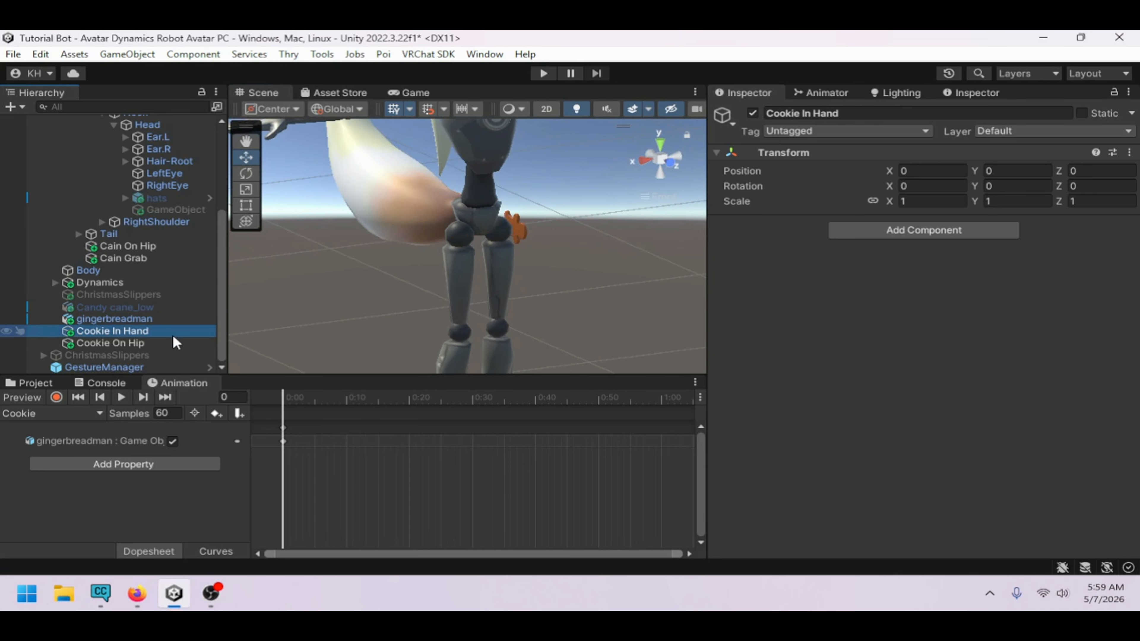
pyautogui.click(144, 319)
pyautogui.scroll(-5, 951, 372)
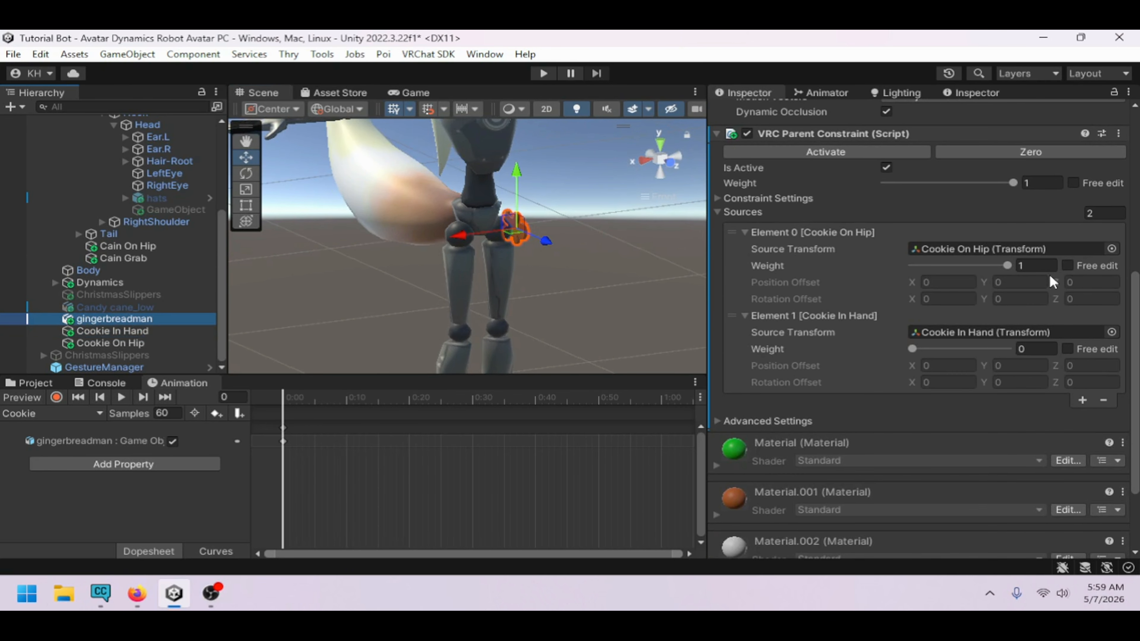
pyautogui.click(138, 344)
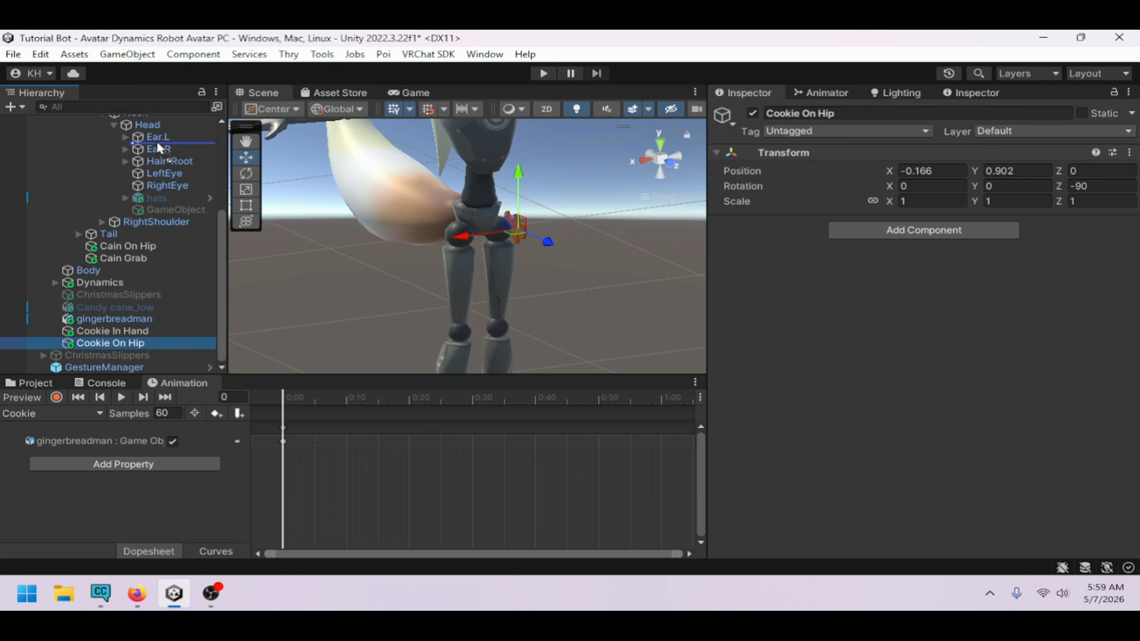
pyautogui.moveTo(157, 141); pyautogui.dragTo(113, 186)
# Set the gingerbreadman constraint's Cookie On Hip weight to 0 and Cookie In Hand weight to 1
pyautogui.scroll(-3, 151, 270)
pyautogui.click(151, 259)
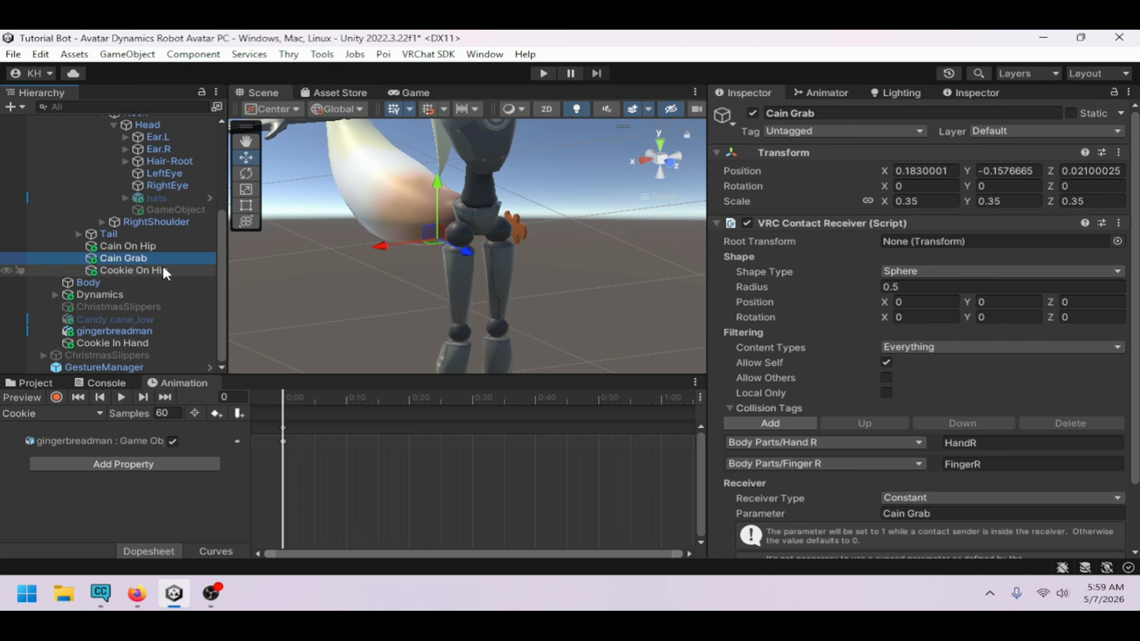
pyautogui.press('f')
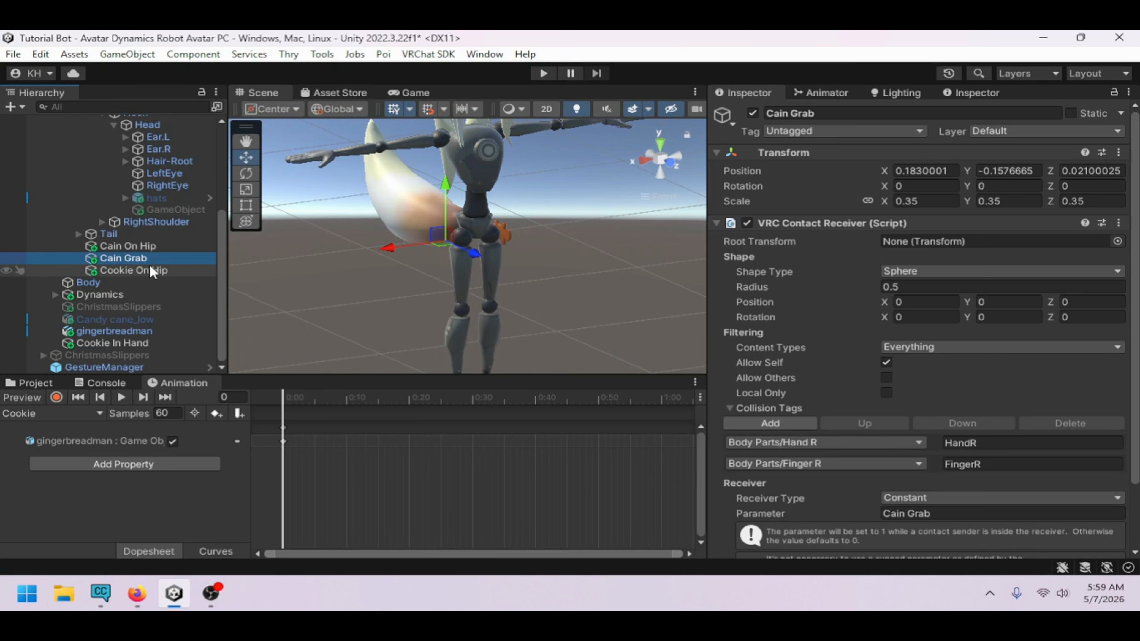
pyautogui.scroll(2, 151, 269)
pyautogui.scroll(-2, 153, 269)
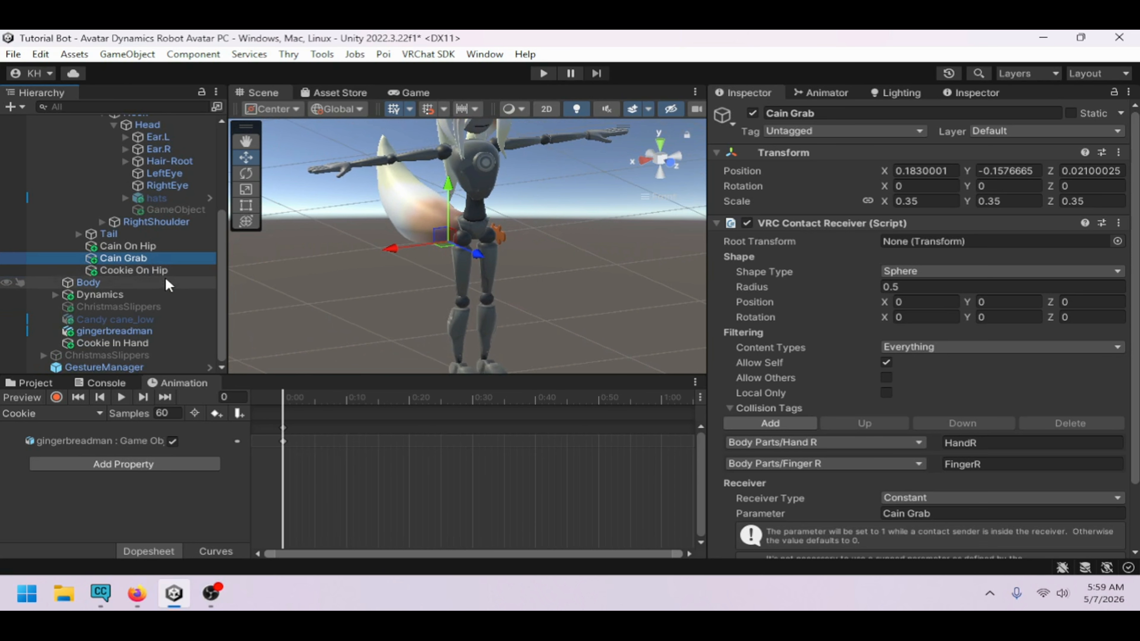
pyautogui.click(135, 342)
pyautogui.click(132, 332)
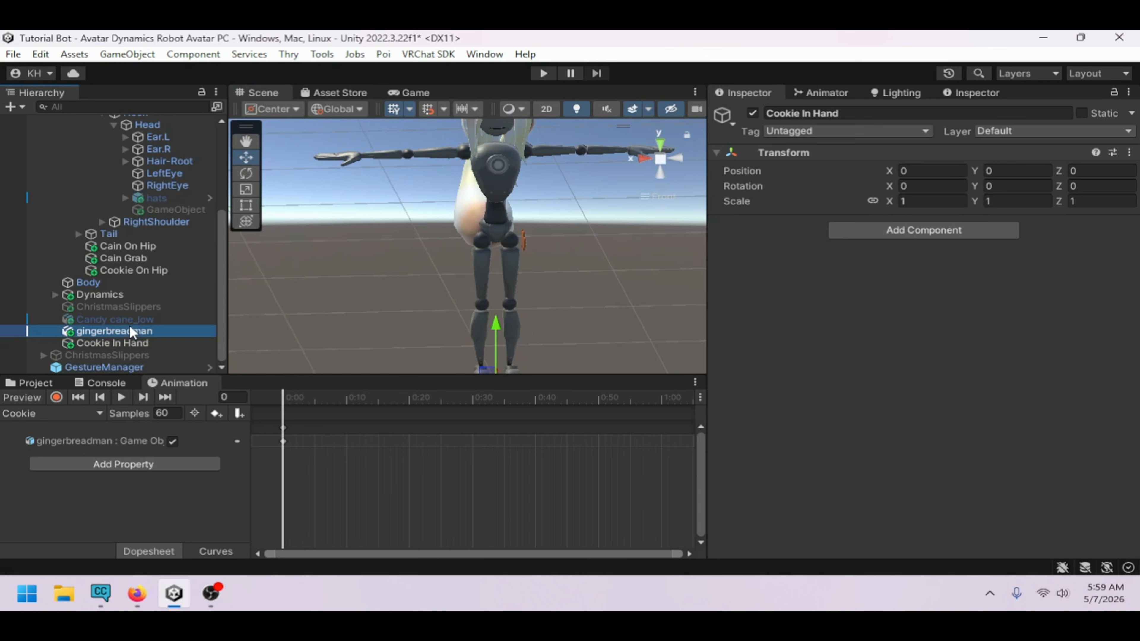
pyautogui.scroll(-5, 932, 364)
pyautogui.click(1046, 349)
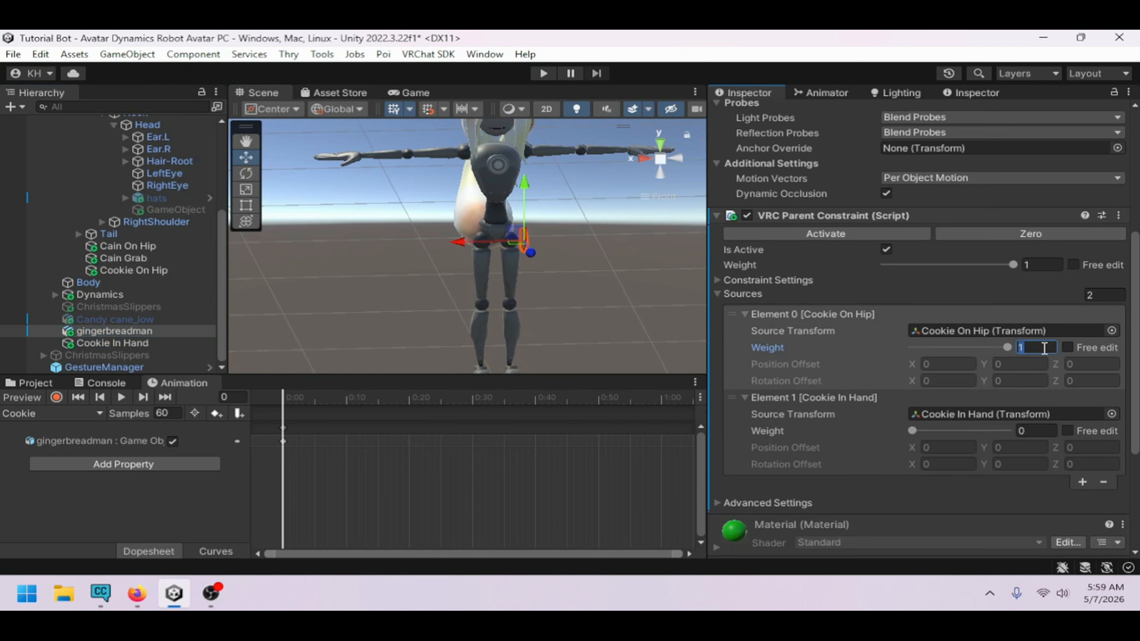
pyautogui.write('0')
pyautogui.click(128, 344)
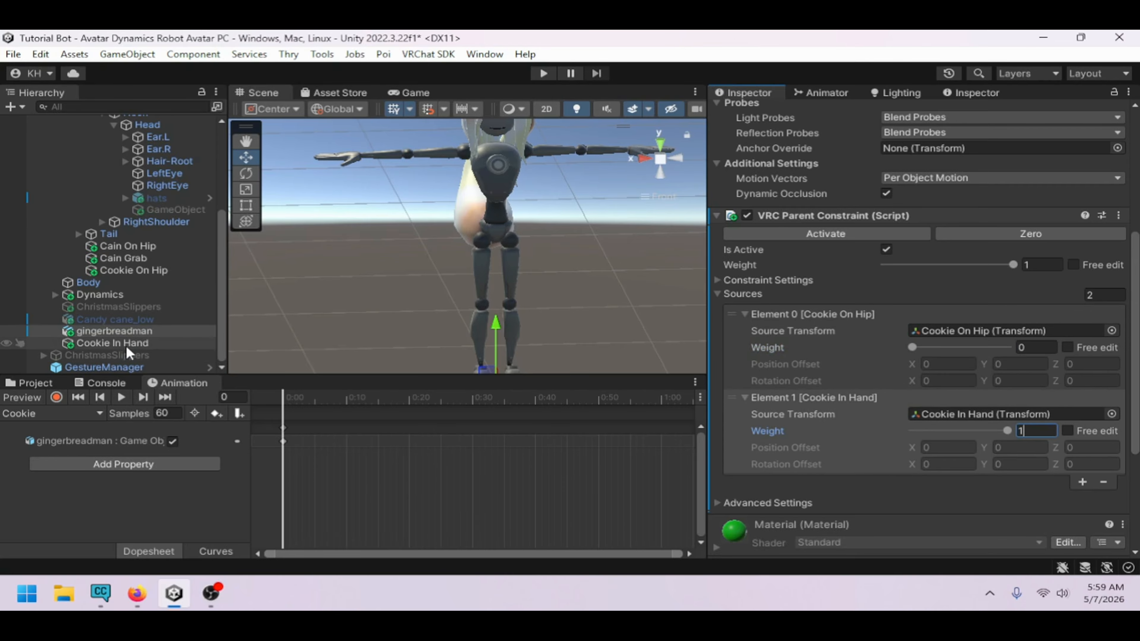
# Move the Cookie In Hand anchor onto the avatar's left hand at about X -0.96, Y 1.42
pyautogui.moveTo(484, 358); pyautogui.dragTo(618, 161)
pyautogui.keyDown('alt'); pyautogui.moveTo(565, 246); pyautogui.dragTo(509, 255); pyautogui.keyUp('alt')
pyautogui.click(516, 245)
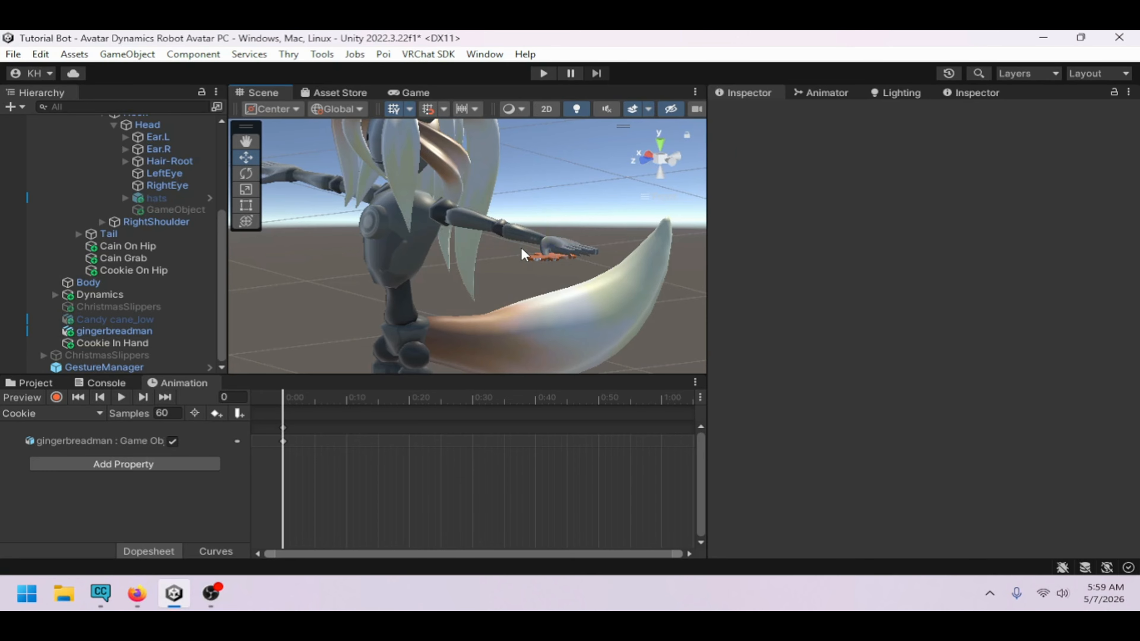
pyautogui.click(131, 348)
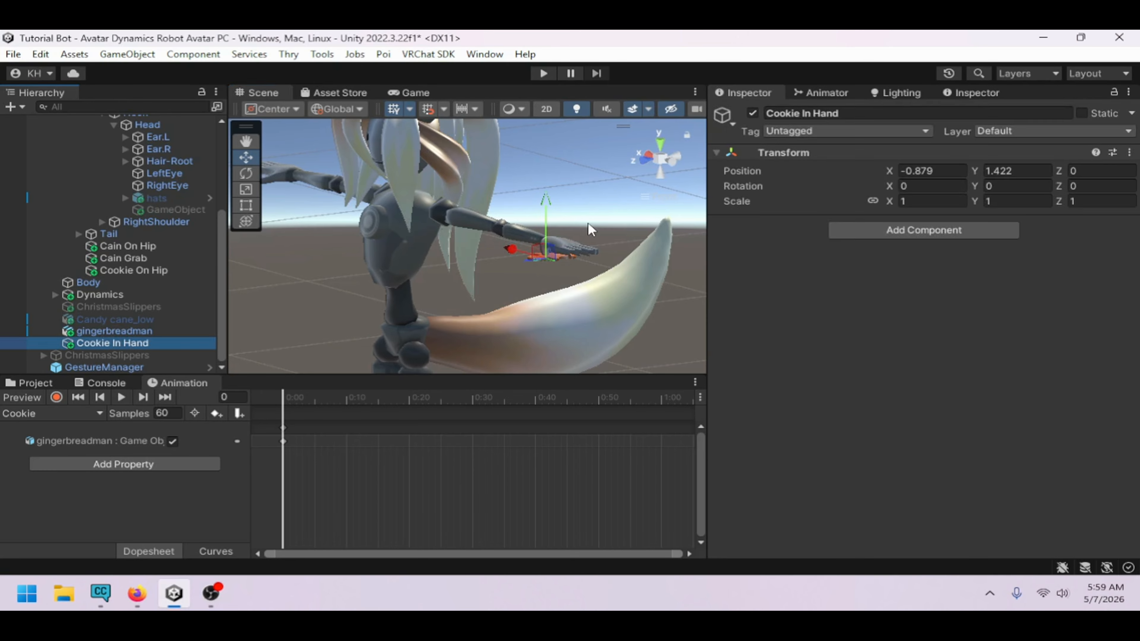
pyautogui.moveTo(519, 247); pyautogui.dragTo(529, 251)
pyautogui.scroll(-5, 555, 273)
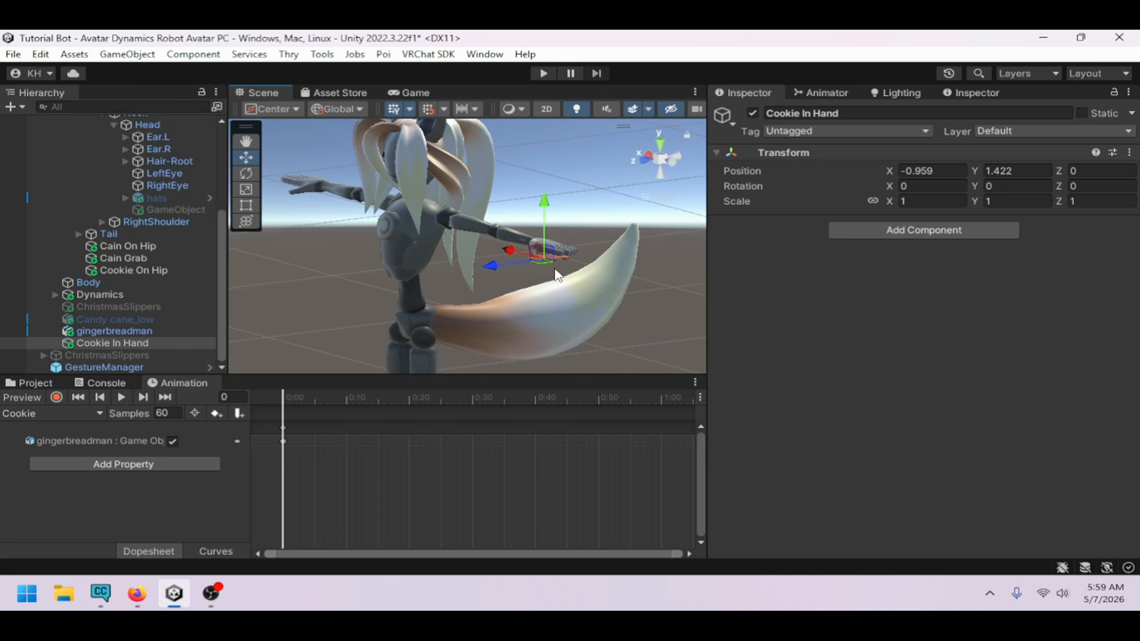
# Parent the Cookie In Hand anchor under the LeftHand bone
pyautogui.scroll(5, 130, 341)
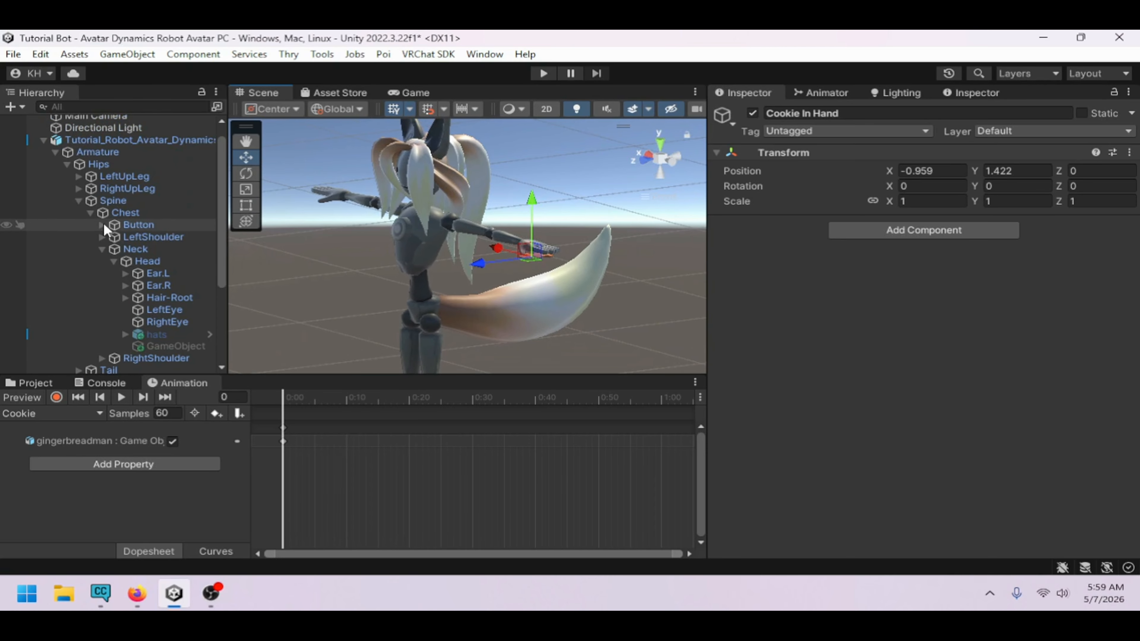
pyautogui.click(103, 249)
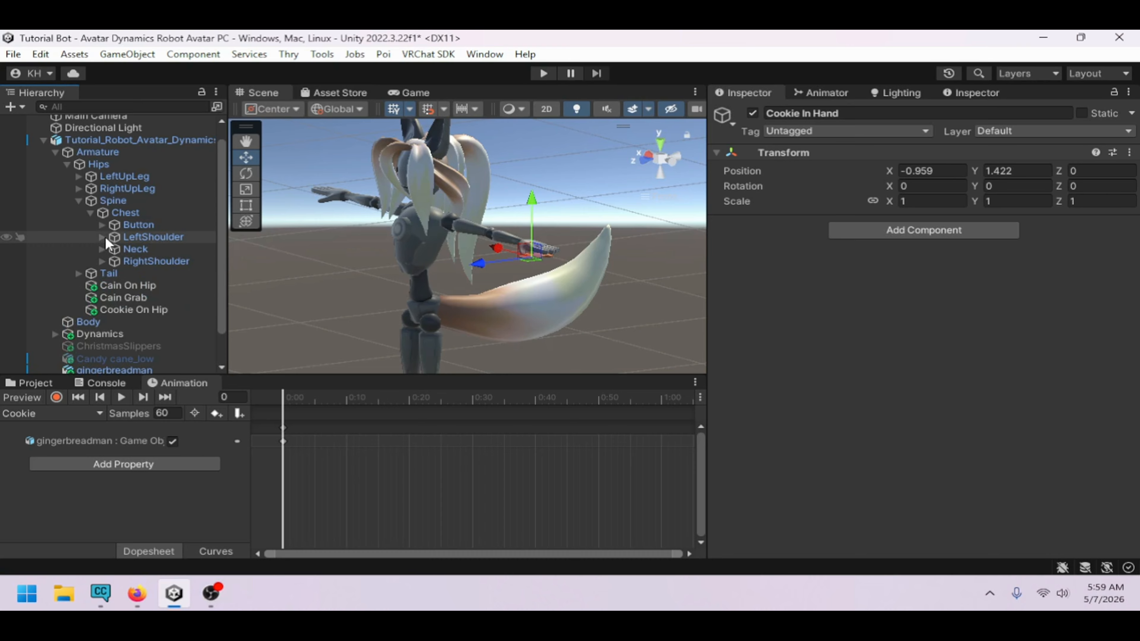
pyautogui.click(102, 236)
pyautogui.click(114, 249)
pyautogui.click(126, 261)
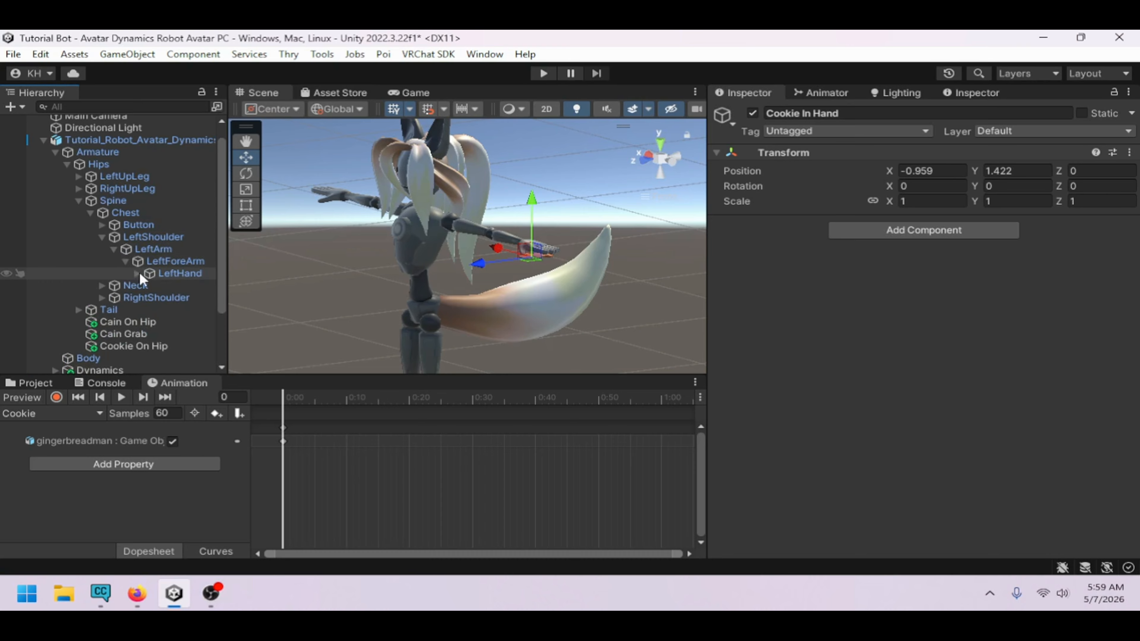
pyautogui.click(158, 271)
pyautogui.scroll(-2, 142, 284)
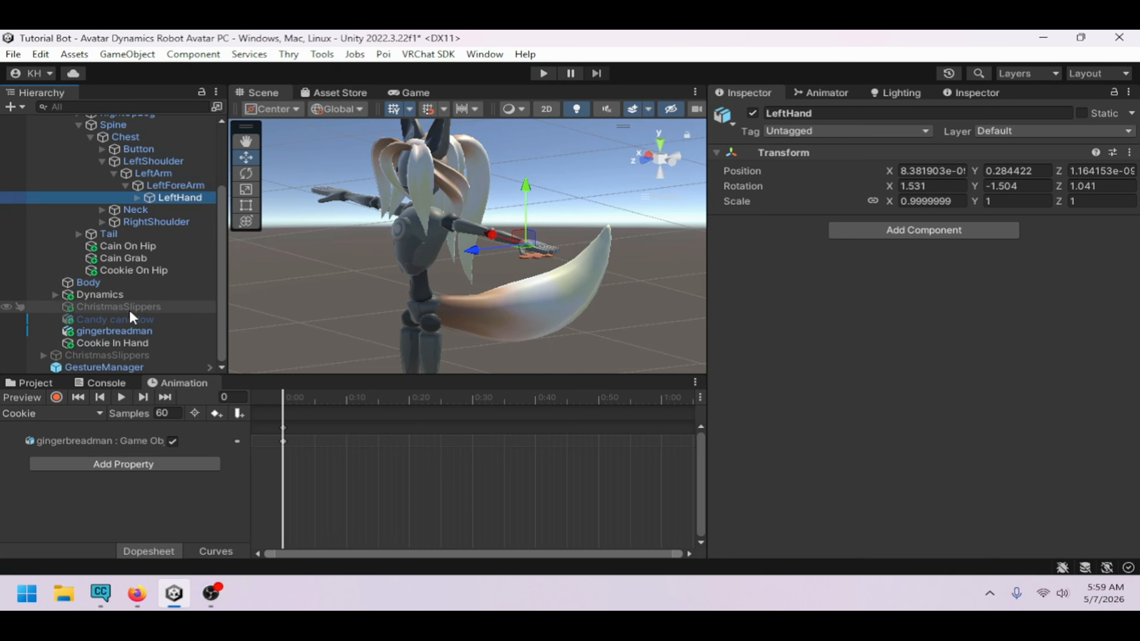
pyautogui.moveTo(134, 337); pyautogui.dragTo(184, 198)
# Select the gingerbreadman and set its constraint's Cookie On Hip weight to 1 and Cookie In Hand weight to 0
pyautogui.scroll(3, 112, 270)
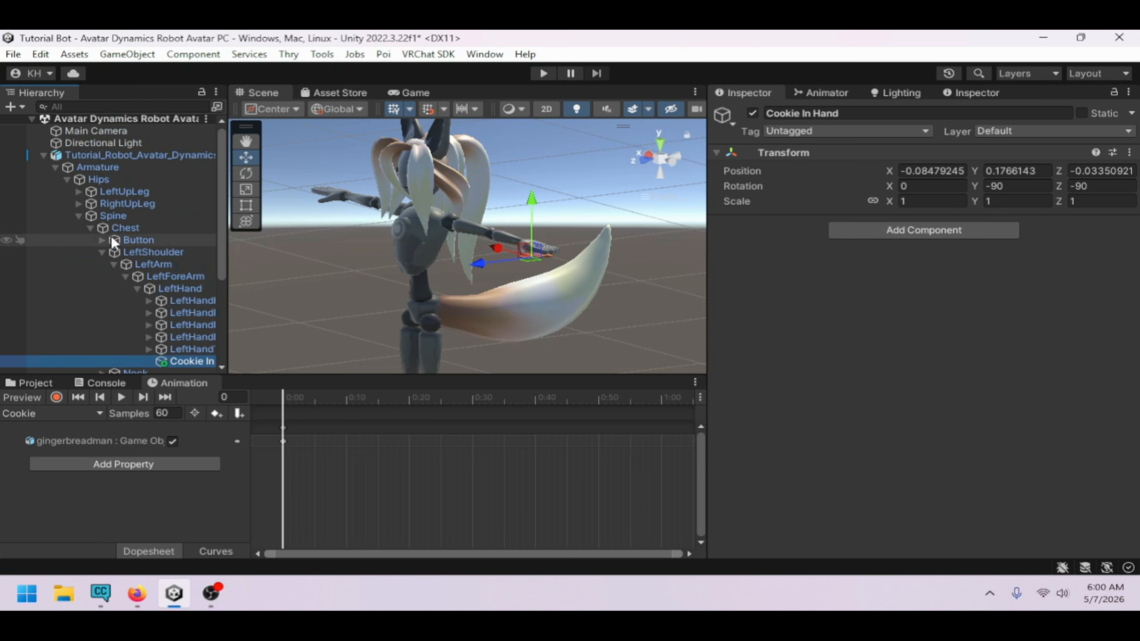
pyautogui.click(77, 215)
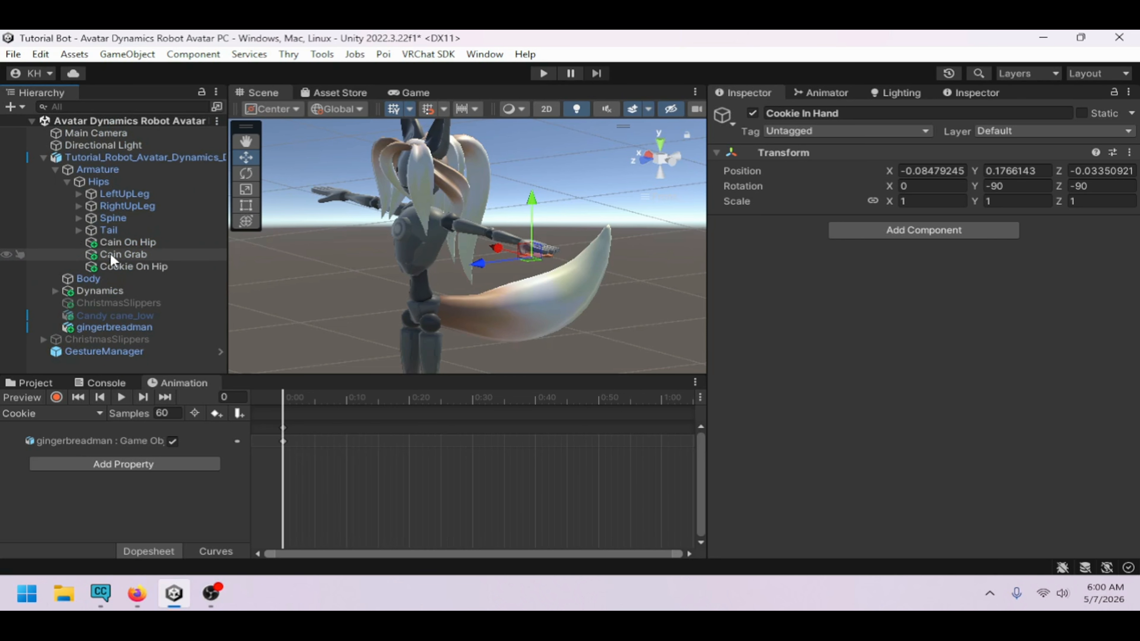
pyautogui.click(114, 327)
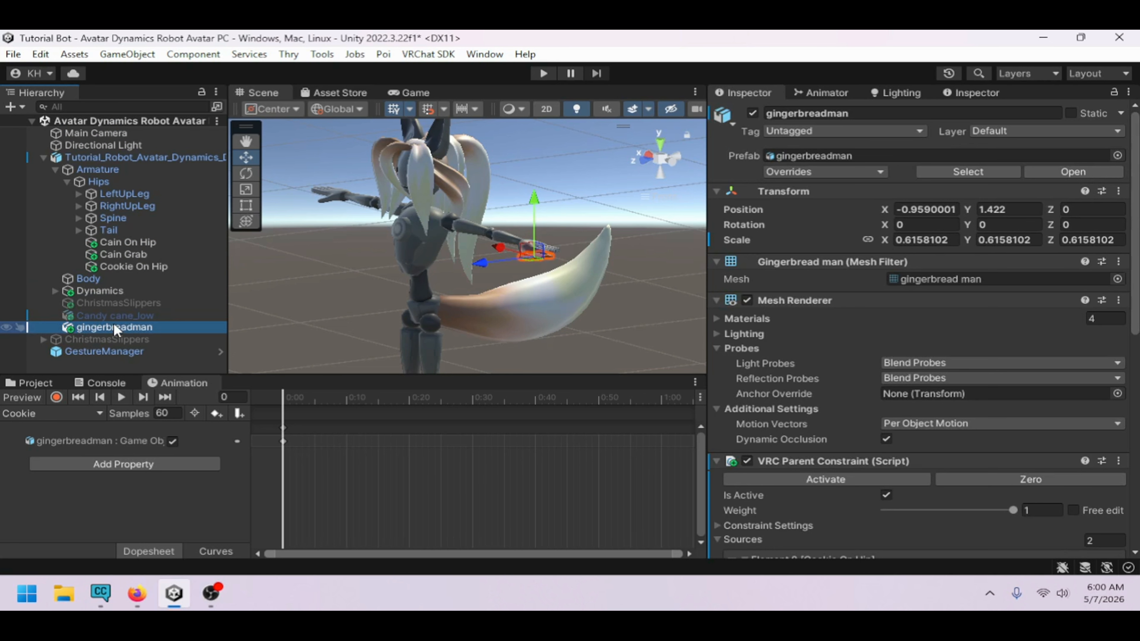
pyautogui.scroll(-4, 988, 415)
pyautogui.scroll(-3, 988, 415)
pyautogui.click(1041, 308)
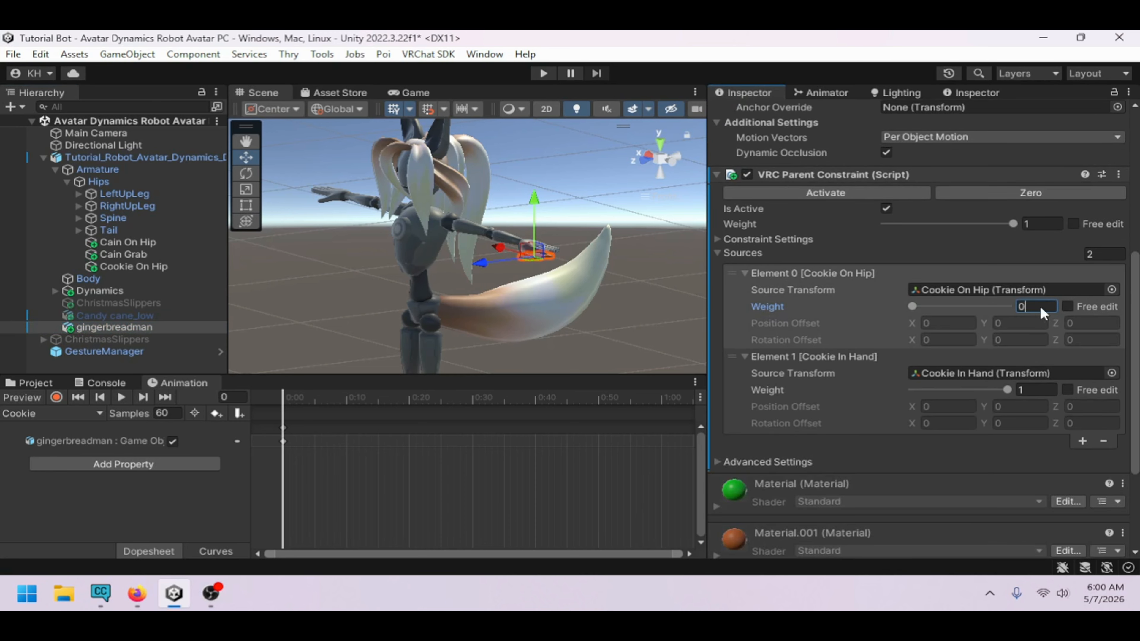
pyautogui.write('1')
pyautogui.click(1046, 388)
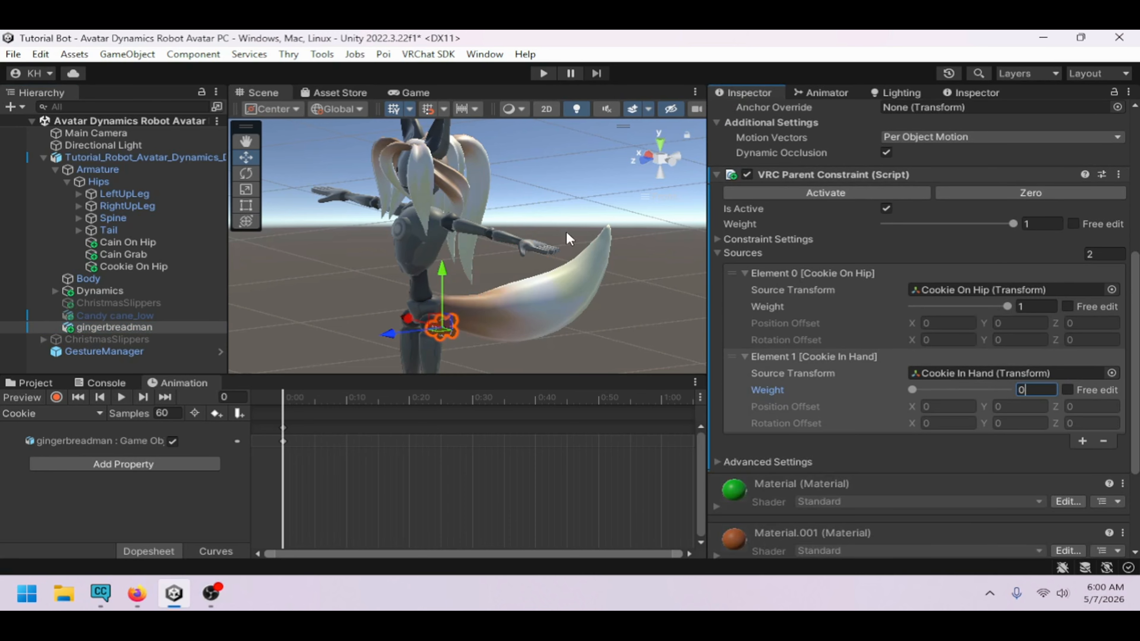
# Deactivate the gingerbreadman object and collapse the avatar's hierarchy
pyautogui.scroll(7, 765, 162)
pyautogui.click(753, 113)
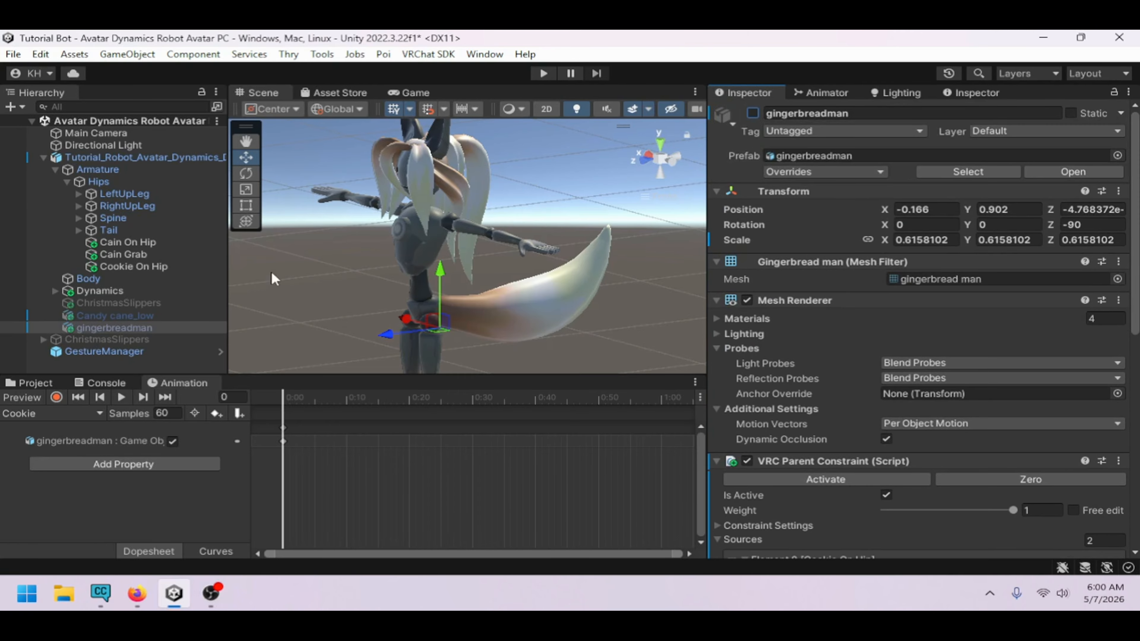
pyautogui.click(67, 181)
pyautogui.click(54, 169)
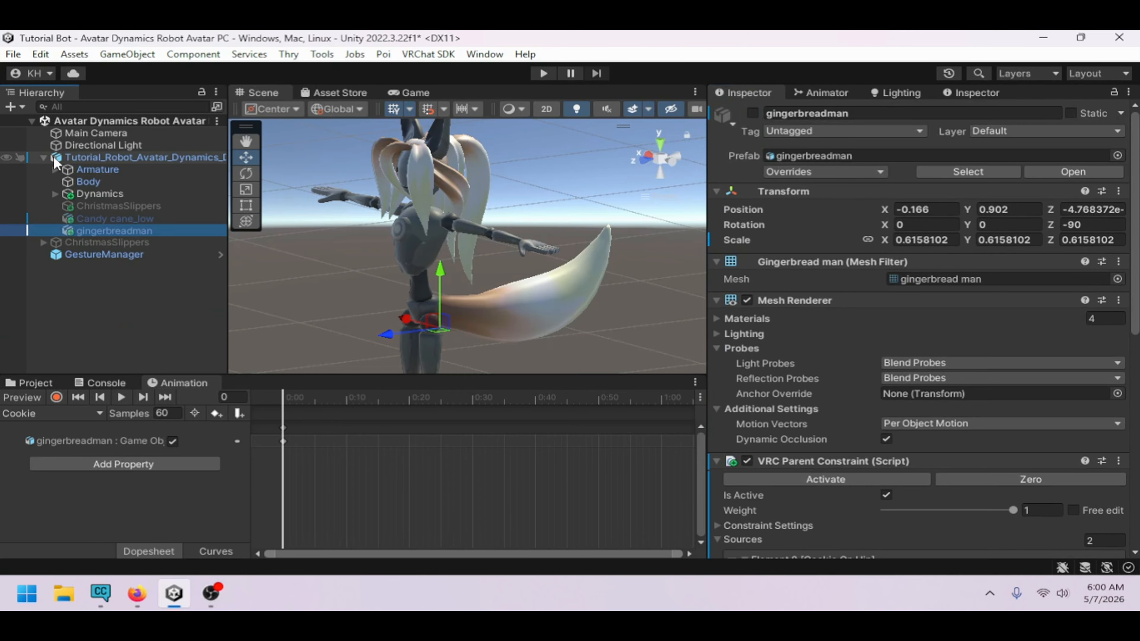
pyautogui.click(43, 157)
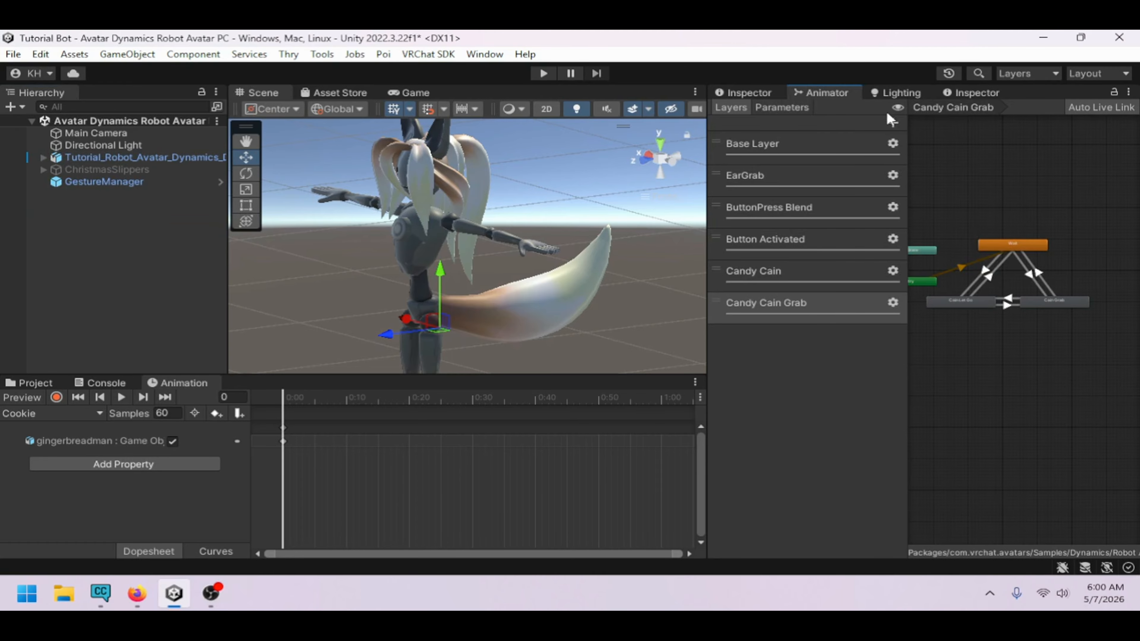
# Add two Bool parameters named Cookie and Hat to the animator controller
pyautogui.click(782, 108)
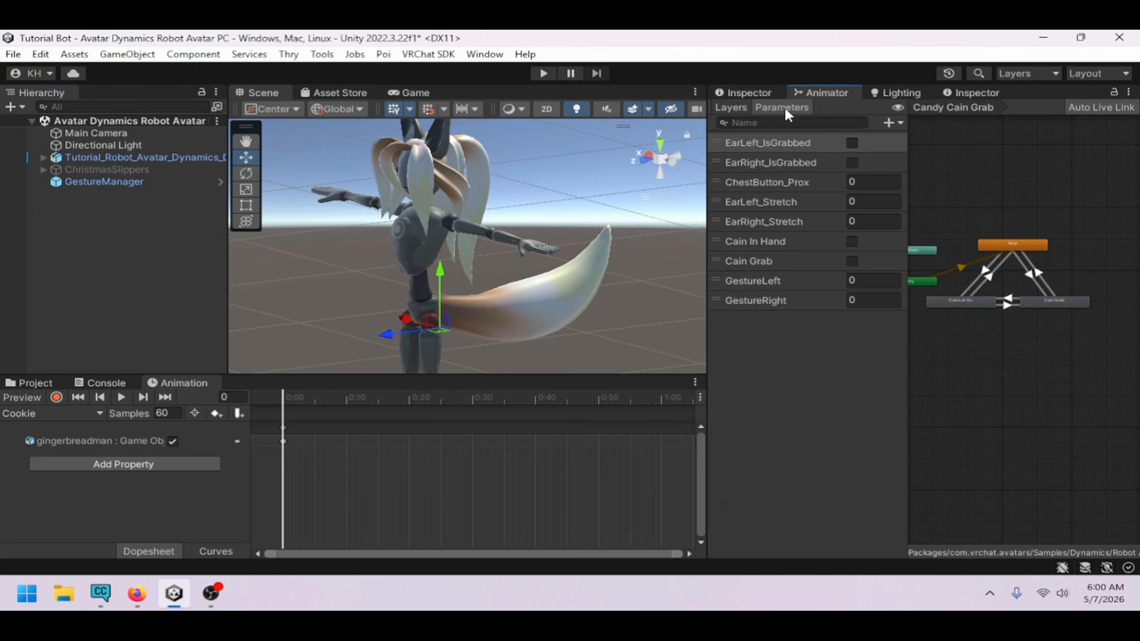
pyautogui.click(891, 122)
pyautogui.click(920, 174)
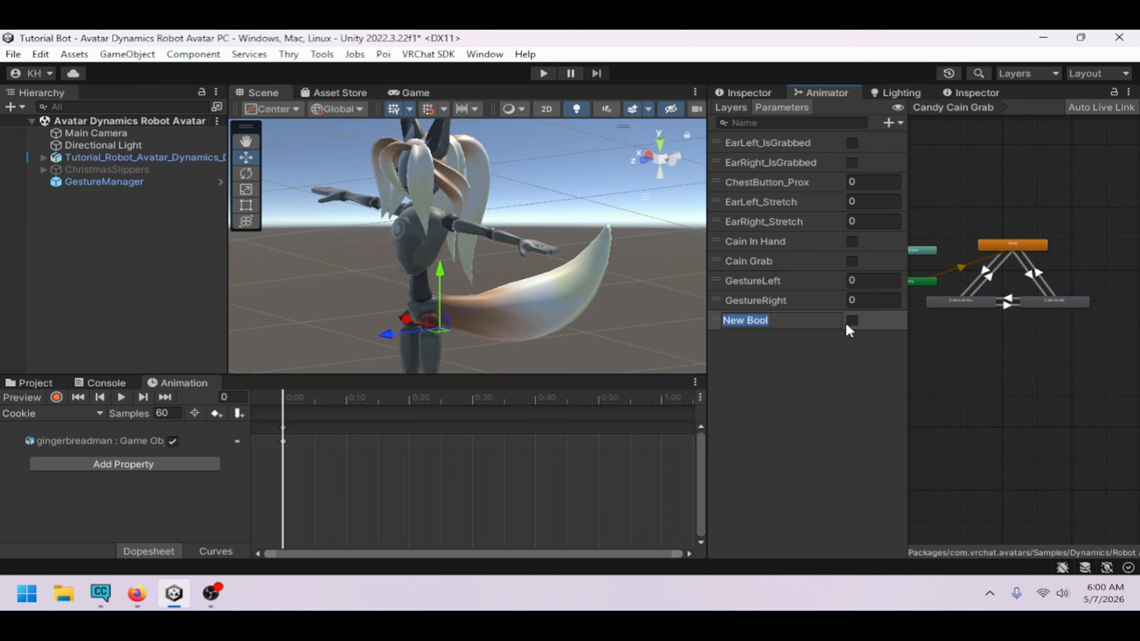
pyautogui.write('Cookie')
pyautogui.press('Return')
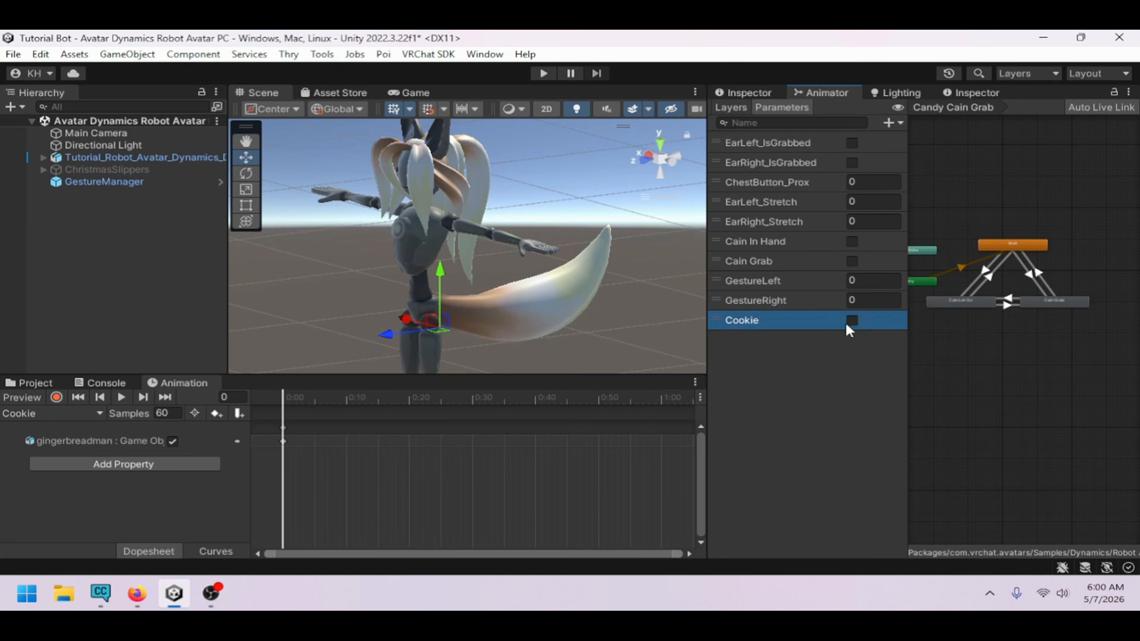
pyautogui.click(885, 125)
pyautogui.click(916, 172)
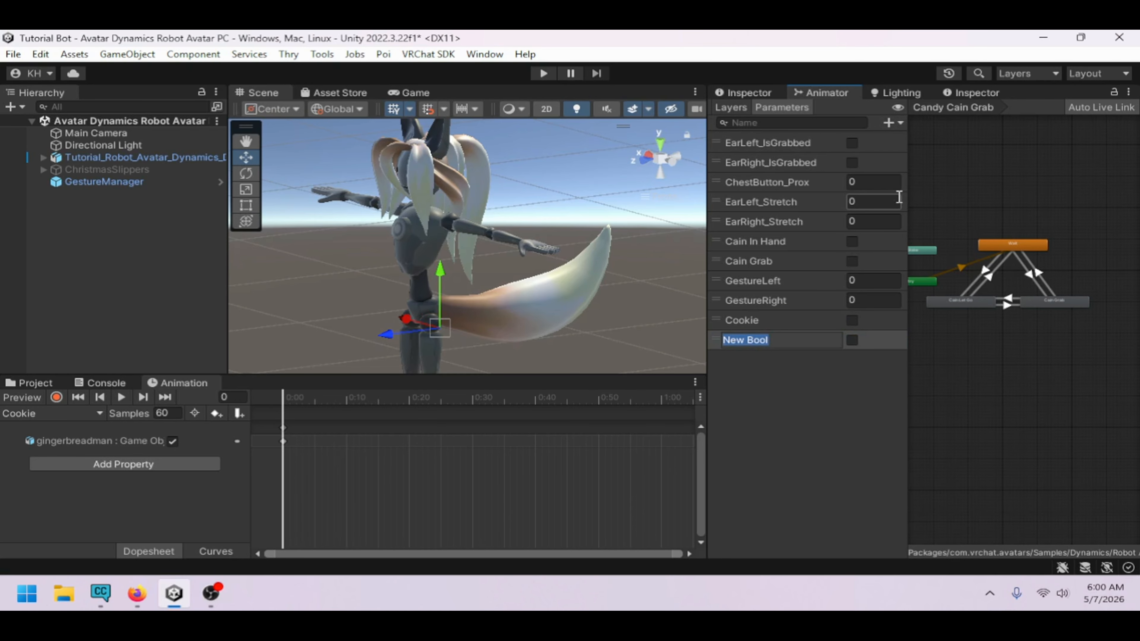
pyautogui.write('Hat')
pyautogui.press('Return')
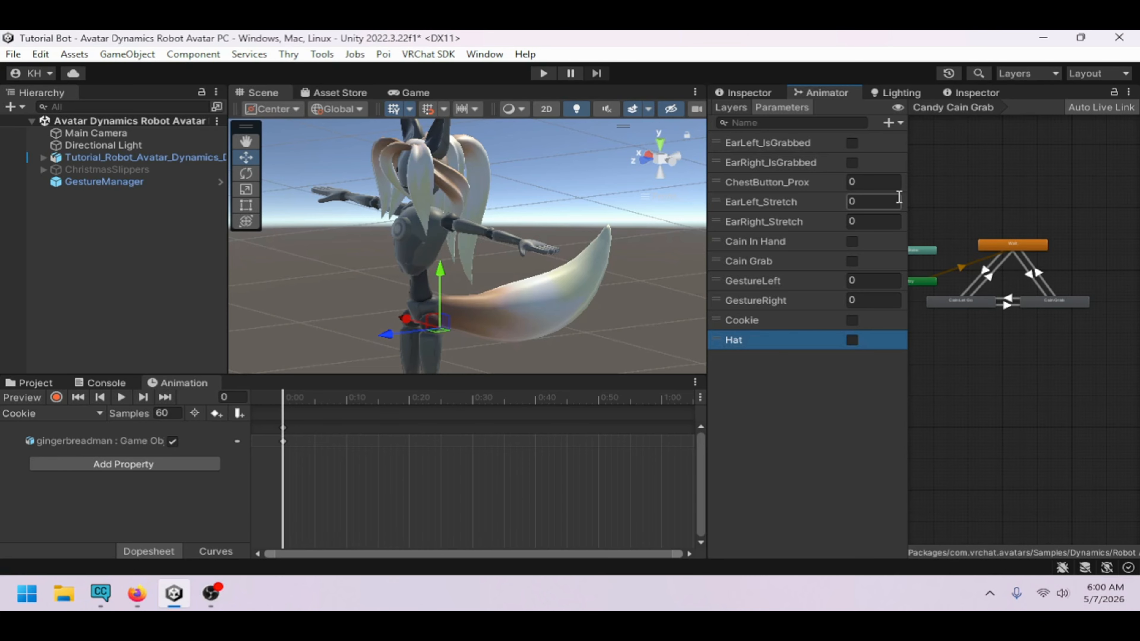
# Add two more Bool parameters named Cain and Feet
pyautogui.click(897, 109)
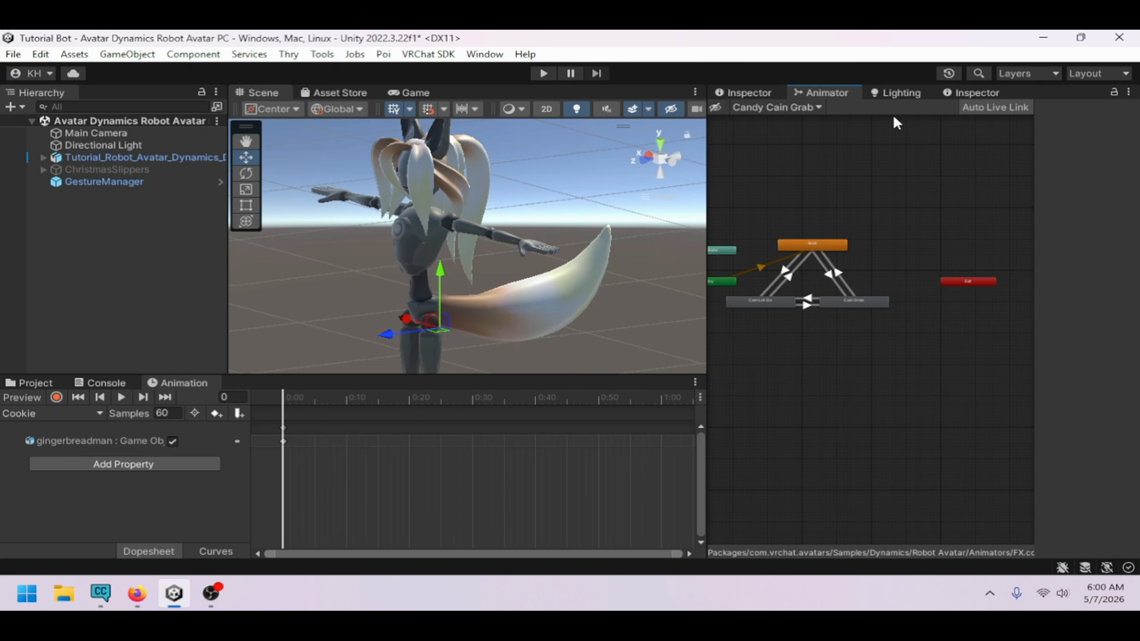
pyautogui.click(724, 109)
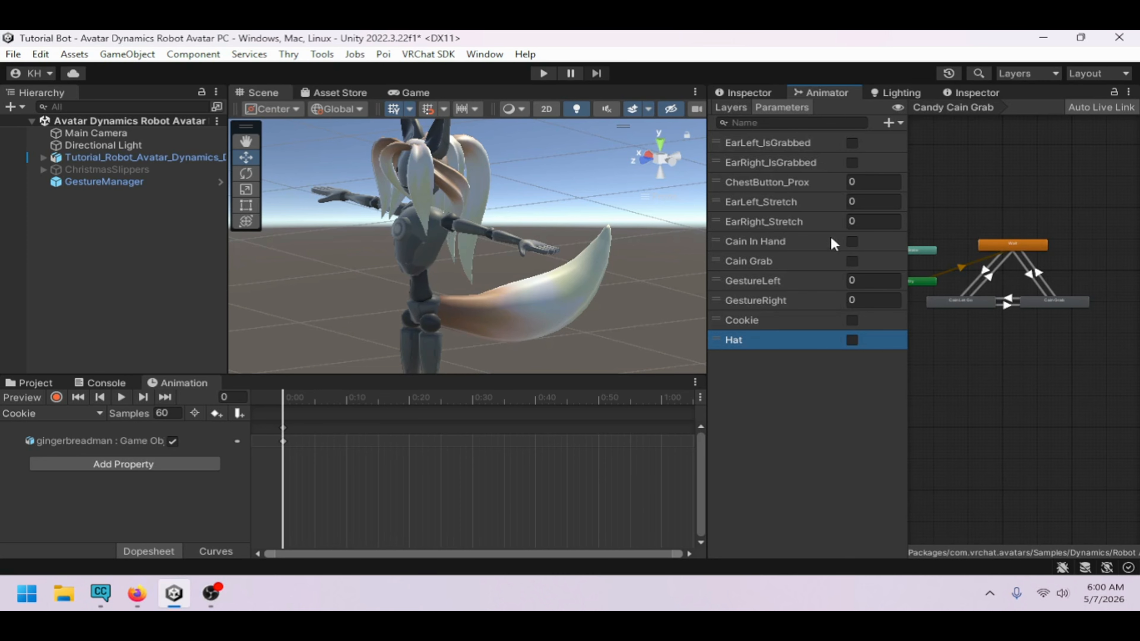
pyautogui.click(889, 122)
pyautogui.click(925, 174)
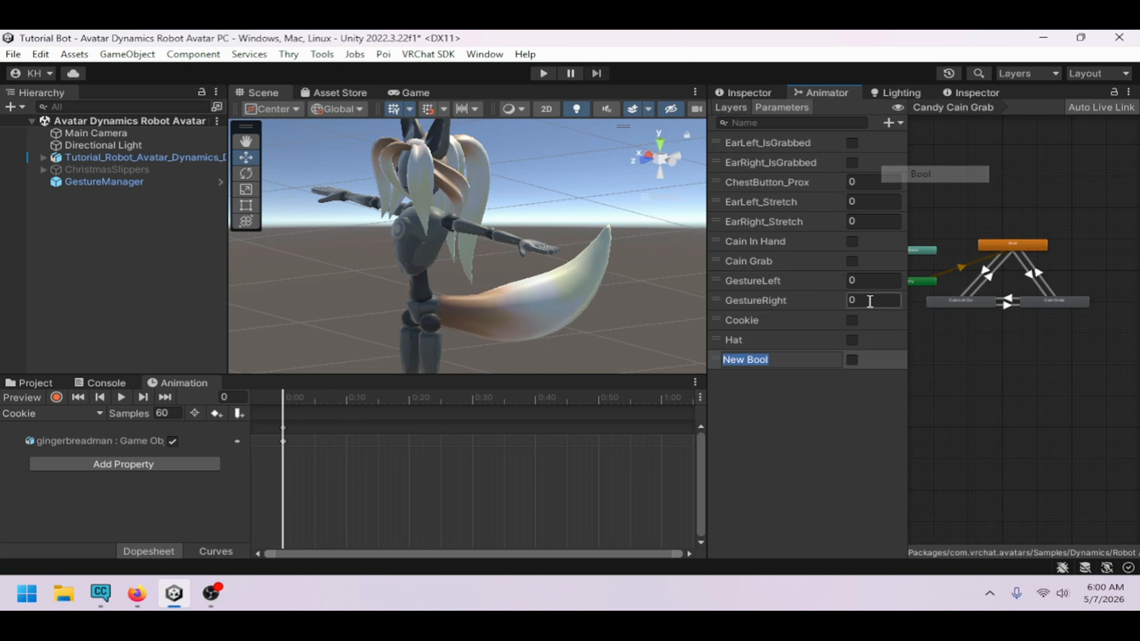
pyautogui.write('Cain')
pyautogui.press('Return')
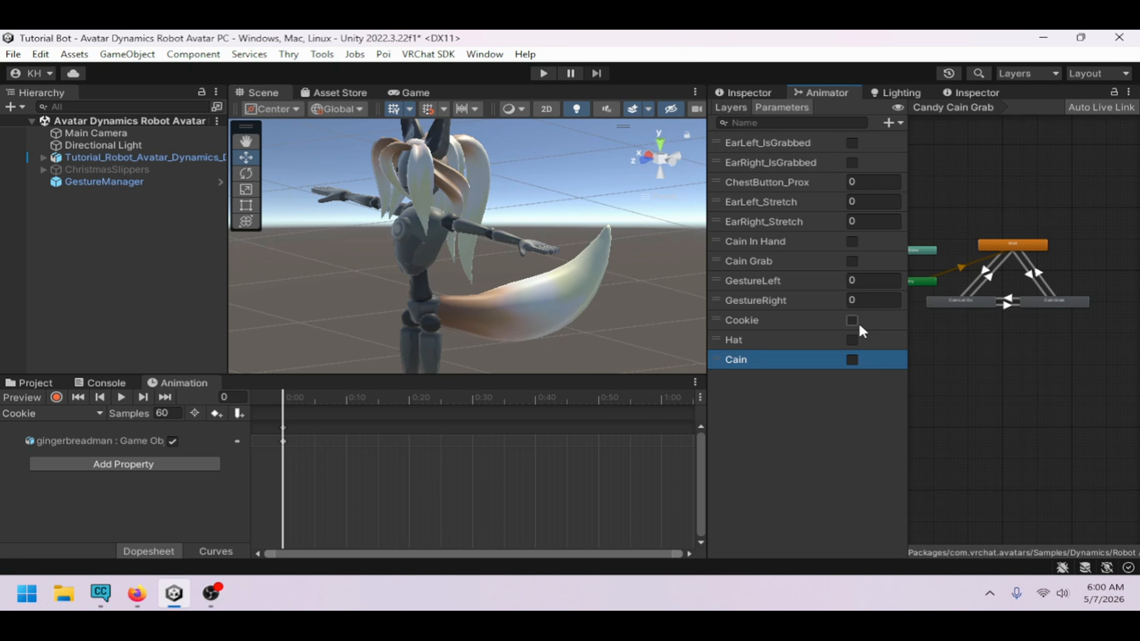
pyautogui.click(889, 122)
pyautogui.click(916, 173)
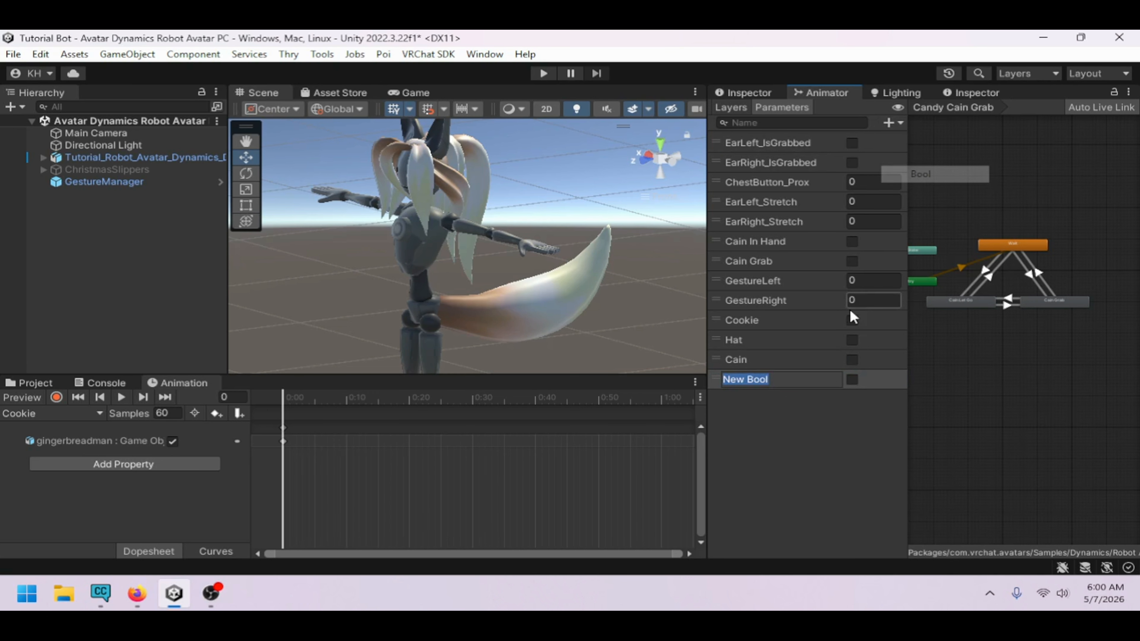
pyautogui.write('Feet')
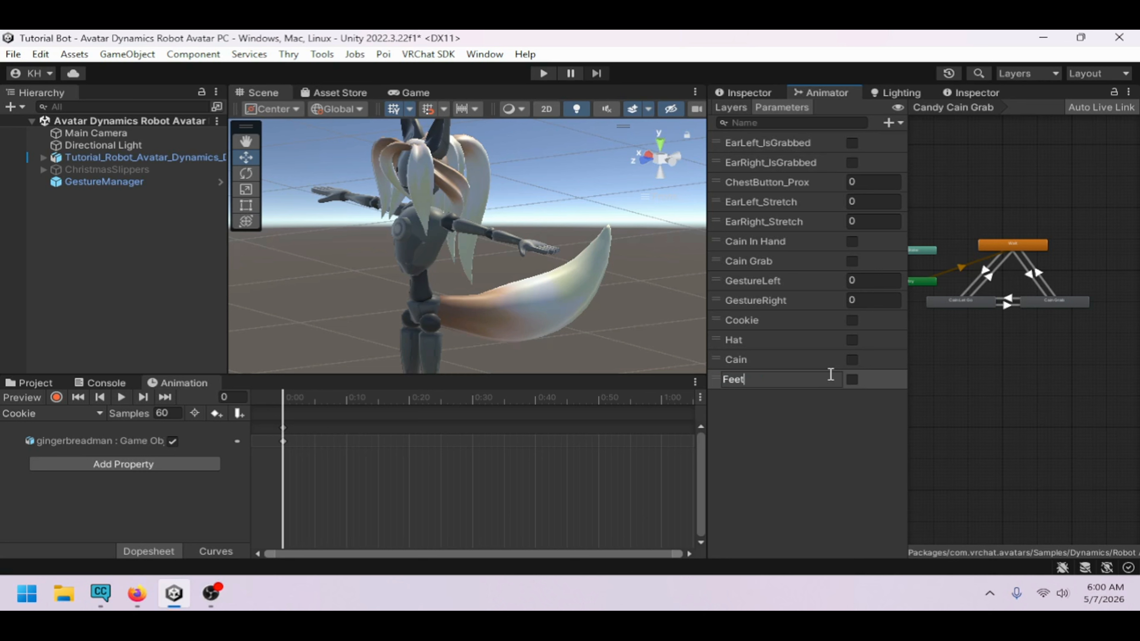
pyautogui.press('Return')
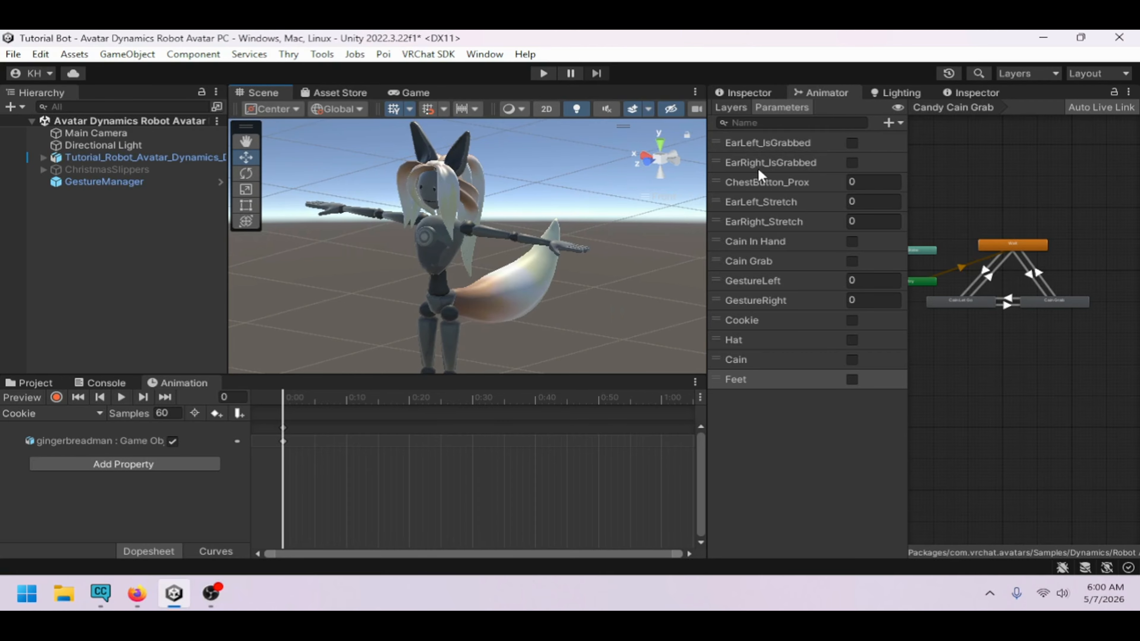
# Add five new layers to the animator controller
pyautogui.click(742, 111)
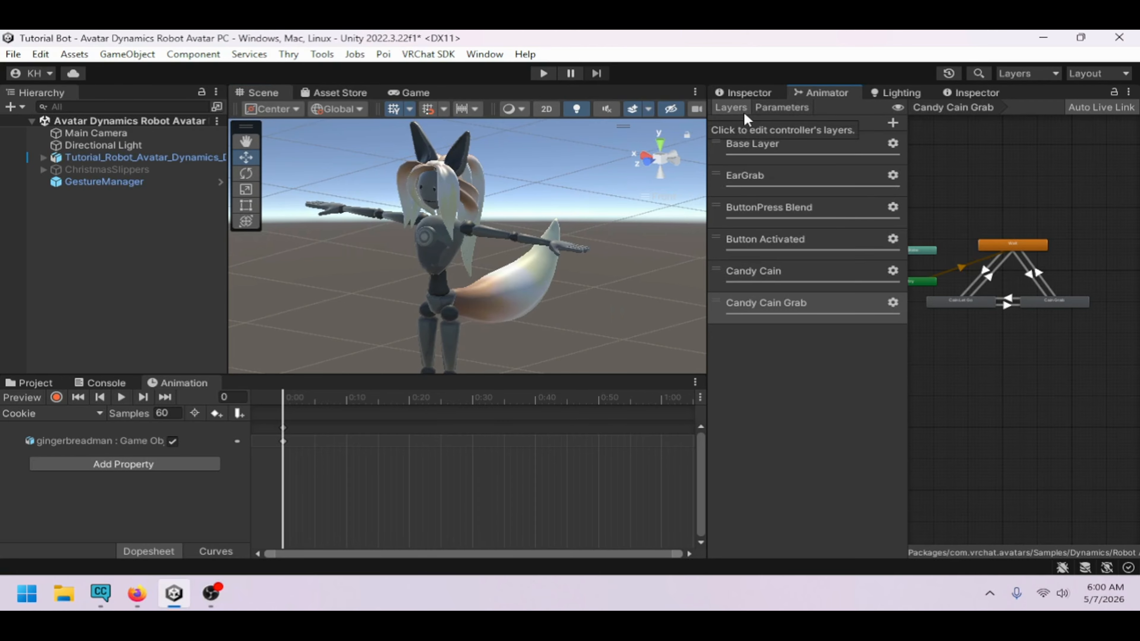
pyautogui.click(893, 124)
pyautogui.click(893, 124)
pyautogui.click(893, 123)
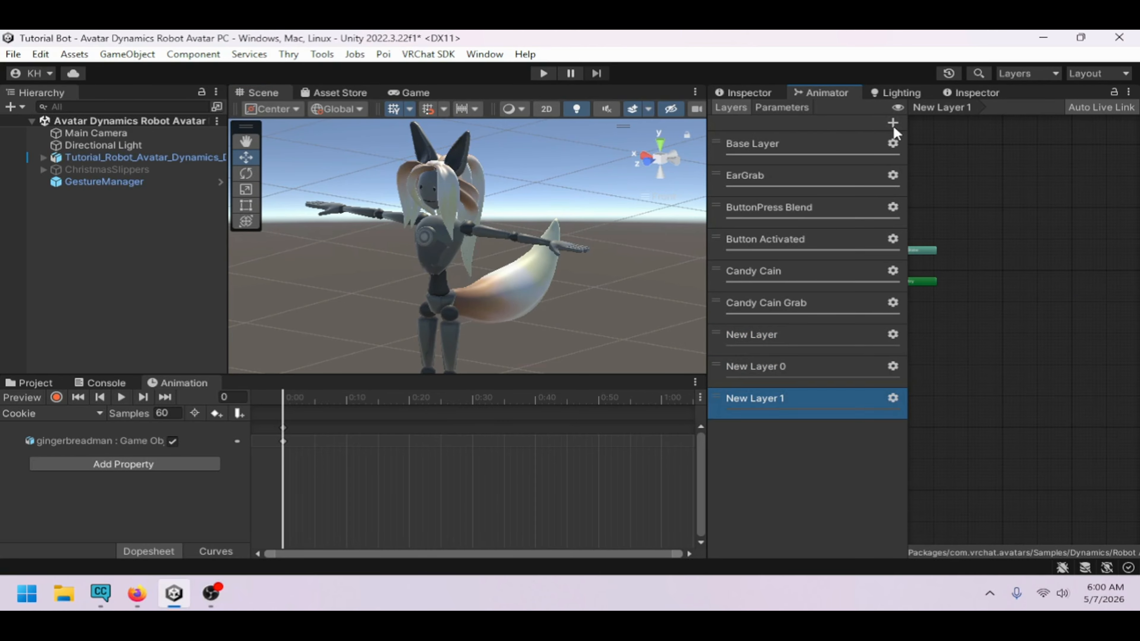
pyautogui.click(894, 125)
pyautogui.click(893, 125)
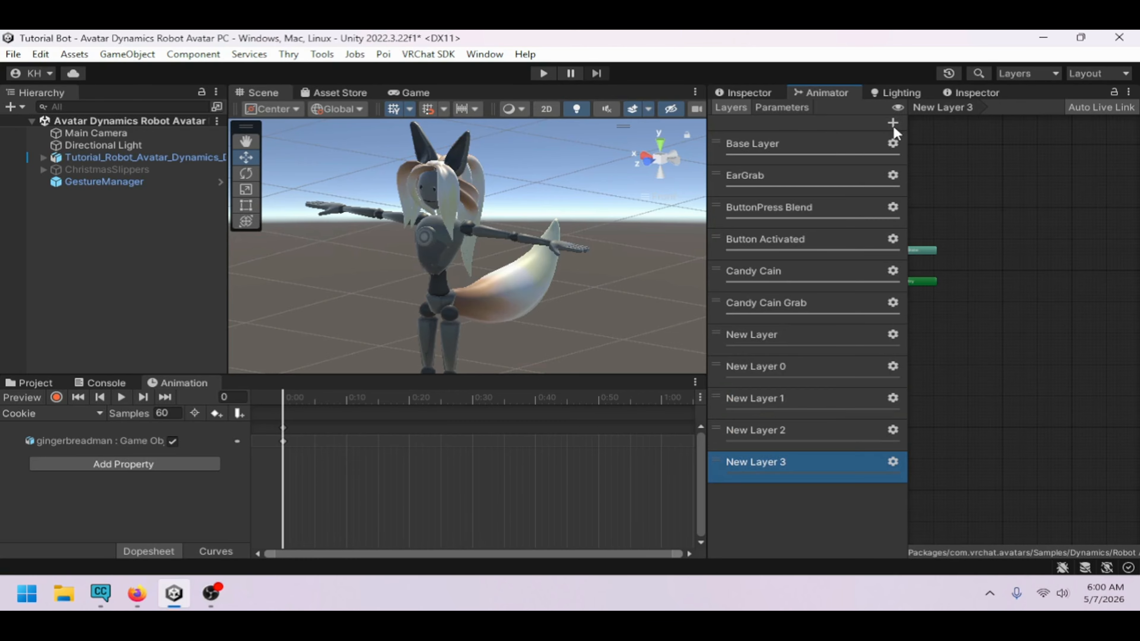
# Add a Bool parameter named All
pyautogui.click(790, 106)
pyautogui.click(890, 122)
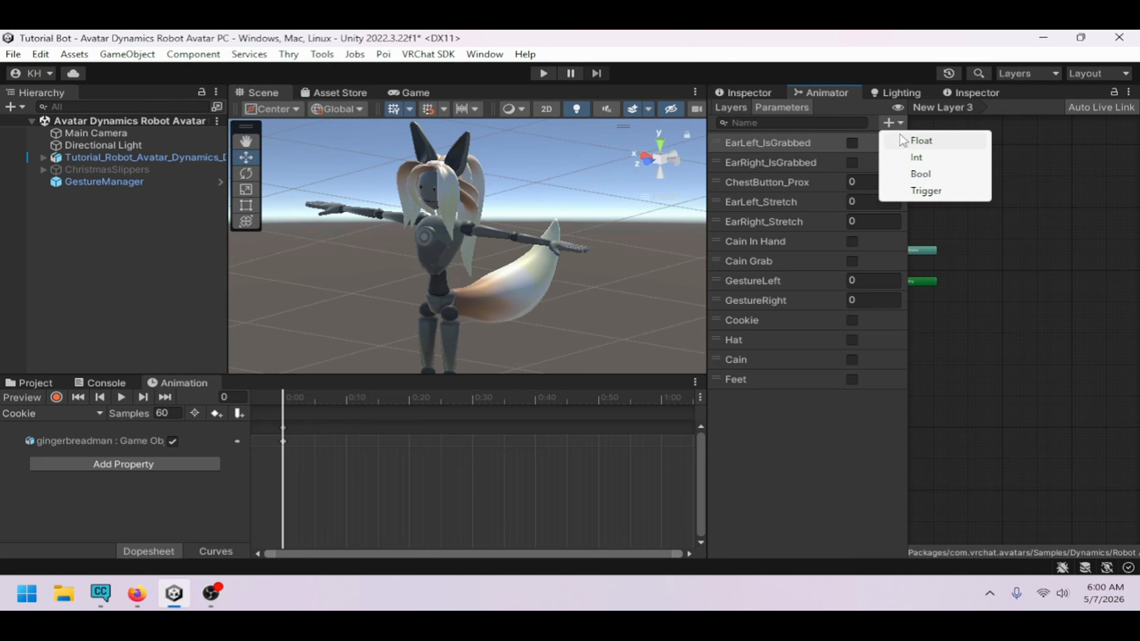
pyautogui.click(921, 174)
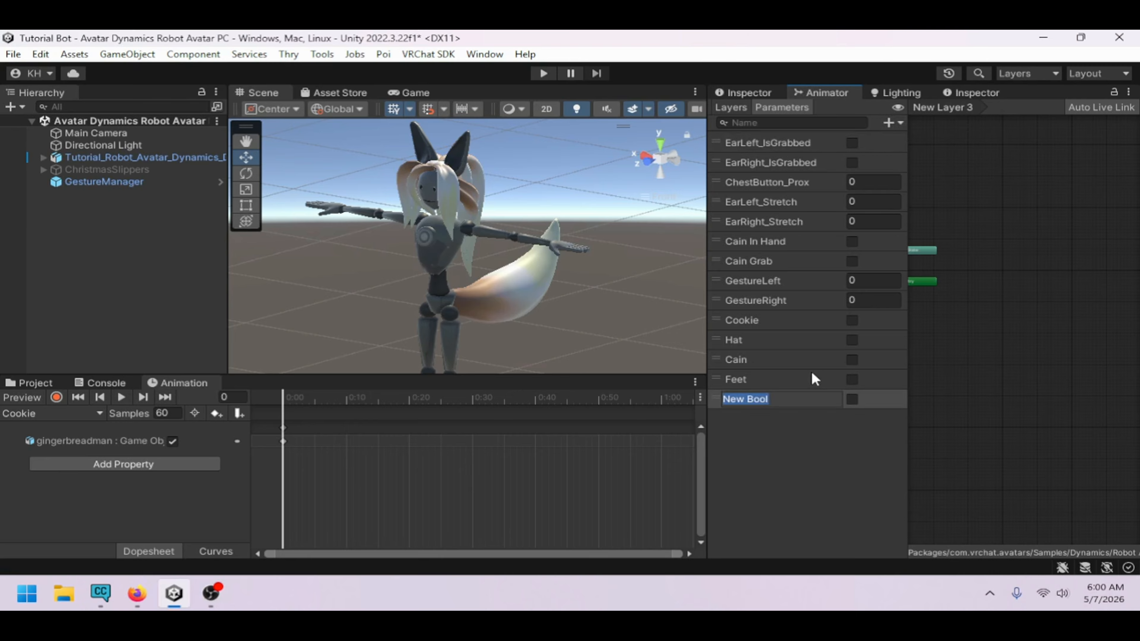
pyautogui.write('All')
pyautogui.press('Return')
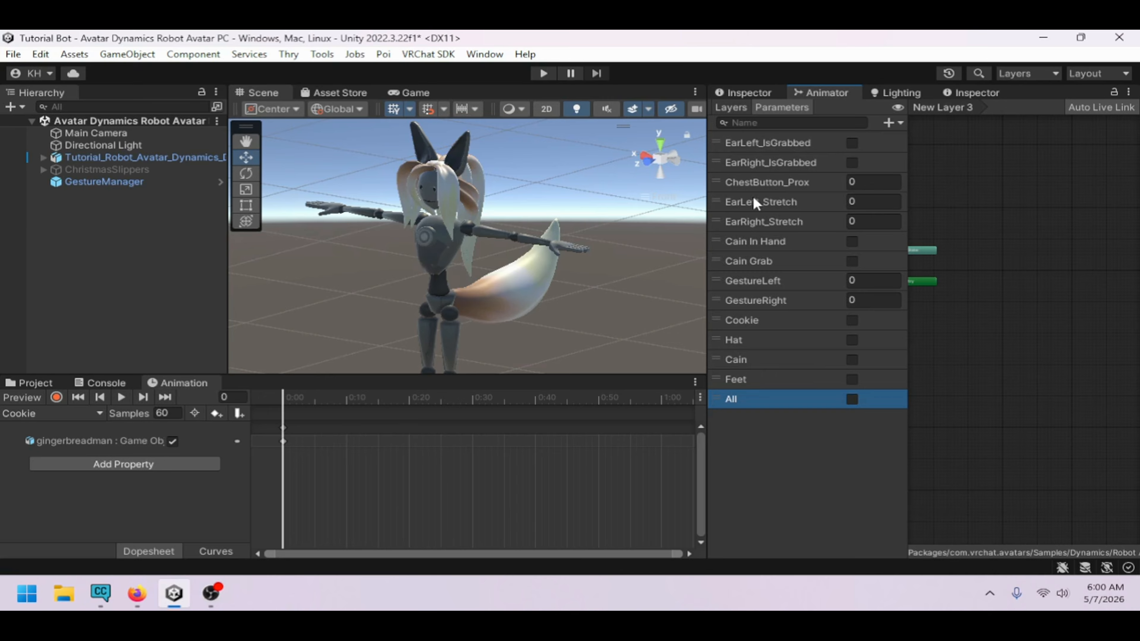
# Rename the first two new layers Hat and Cain
pyautogui.click(741, 112)
pyautogui.click(793, 336)
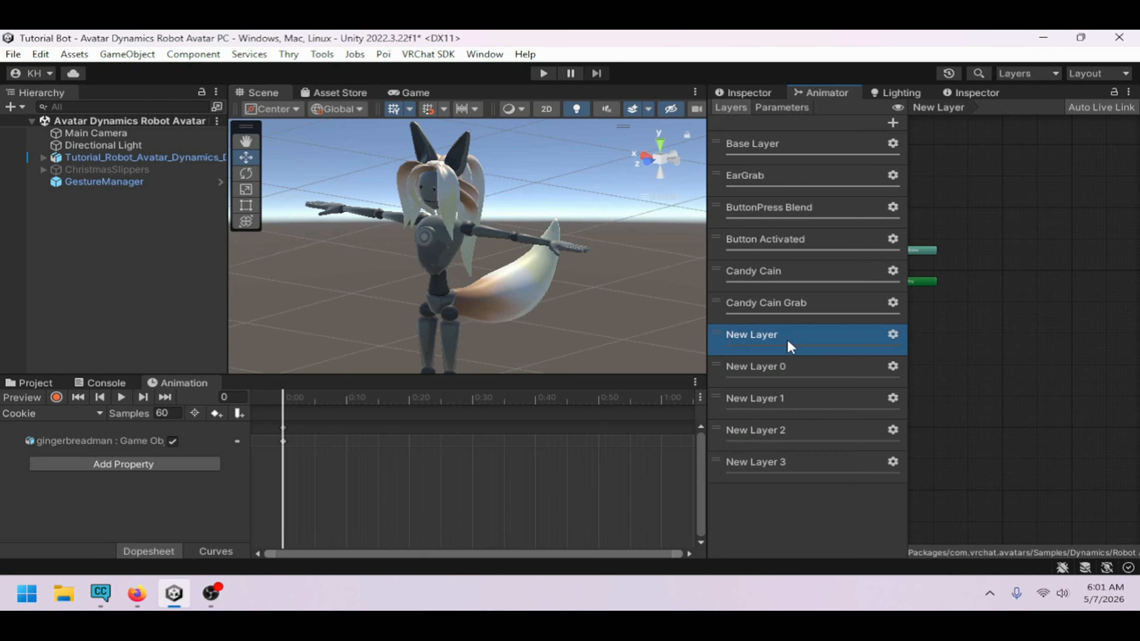
pyautogui.click(788, 339)
pyautogui.write('Hat')
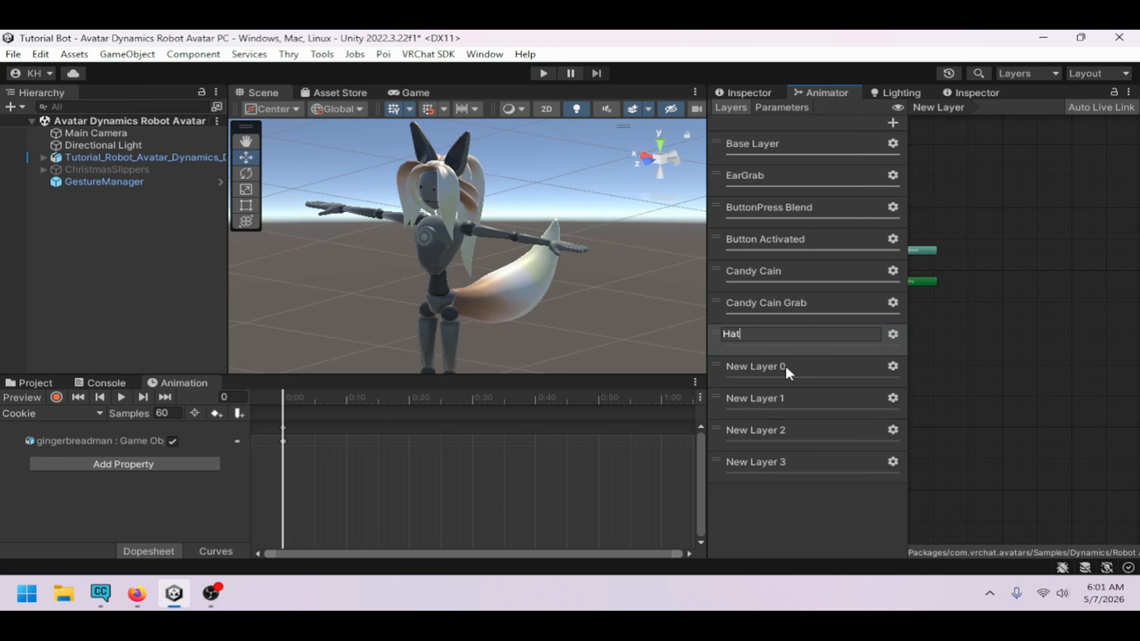
pyautogui.click(786, 367)
pyautogui.click(805, 365)
pyautogui.write('Cain')
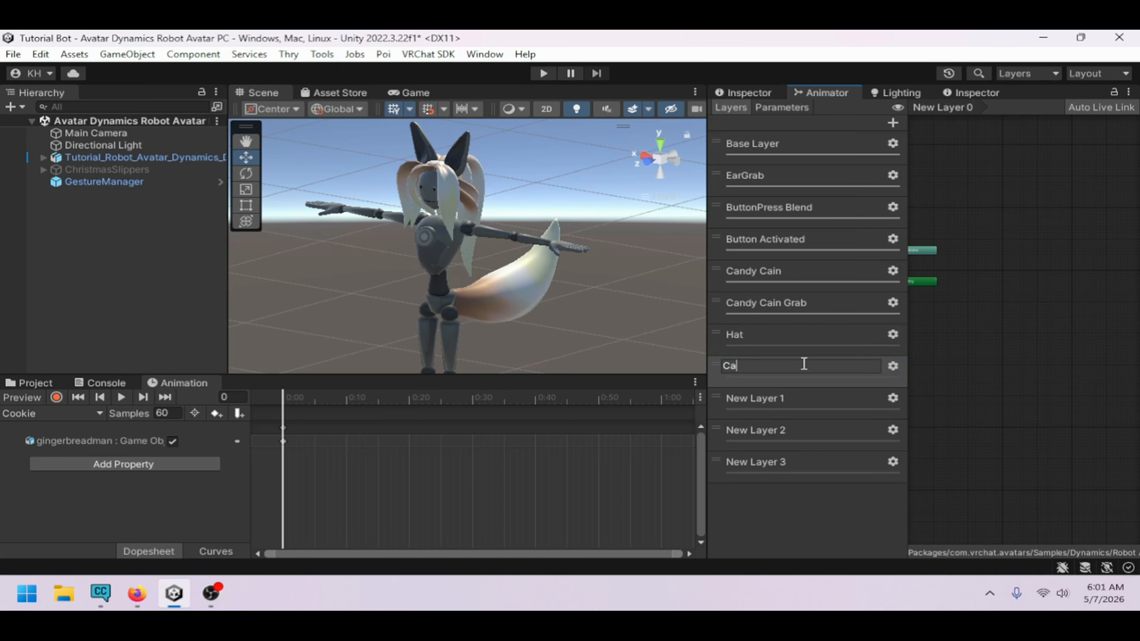
pyautogui.press('Return')
# Rename the remaining new layers Feet, Cookie and All
pyautogui.click(807, 392)
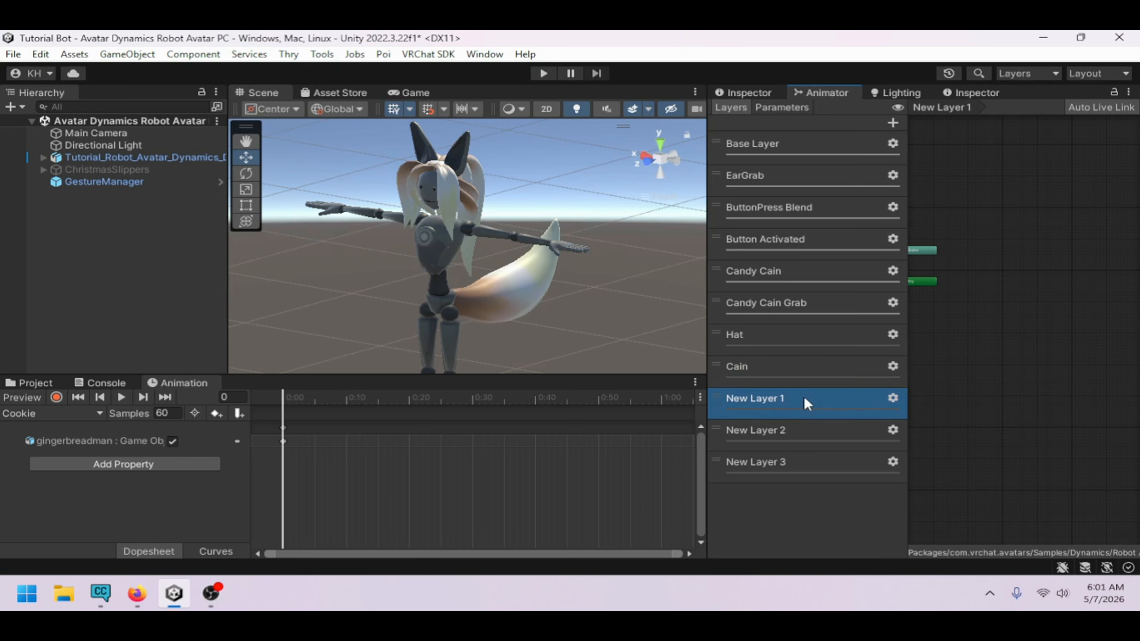
pyautogui.click(805, 397)
pyautogui.write('Feet')
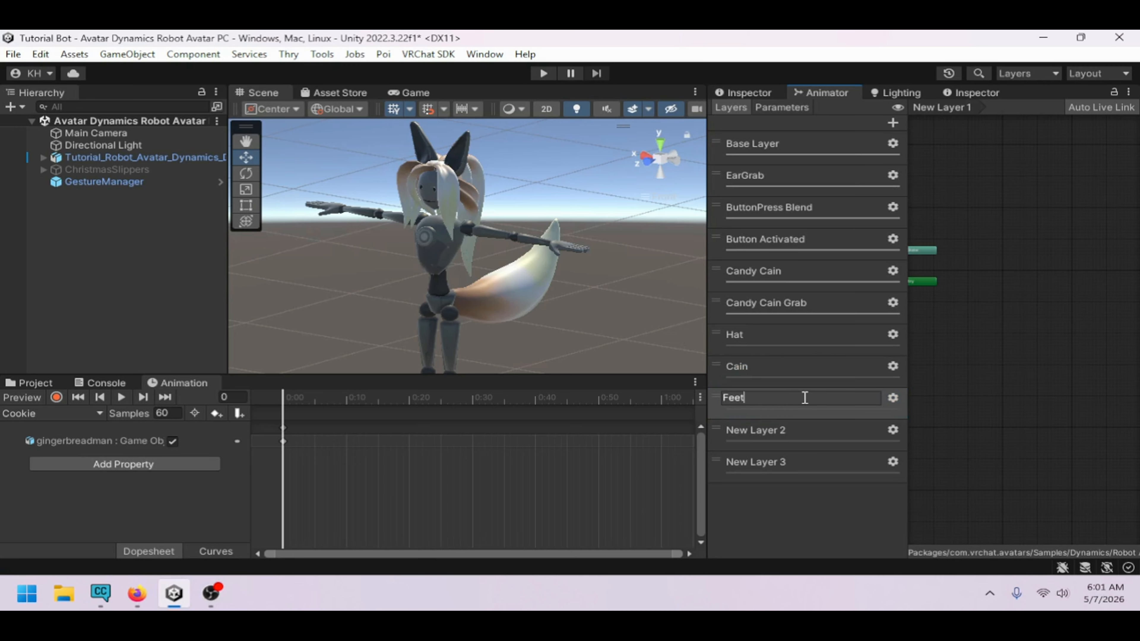
pyautogui.click(821, 434)
pyautogui.click(811, 426)
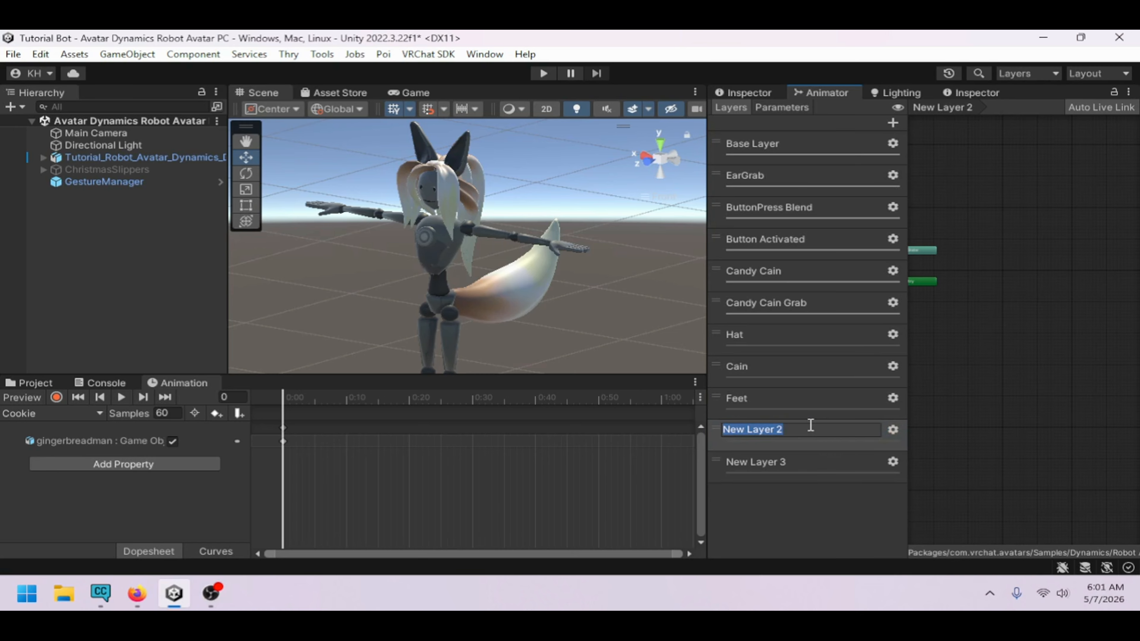
pyautogui.write('Cookie')
pyautogui.press('Return')
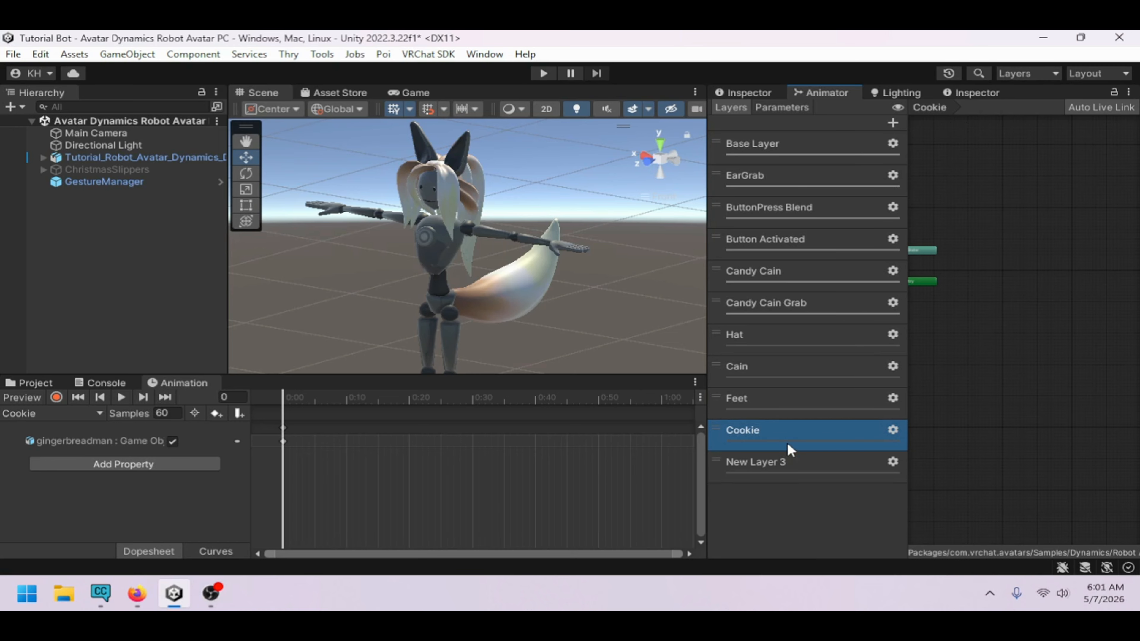
pyautogui.click(804, 462)
pyautogui.click(806, 459)
pyautogui.write('A')
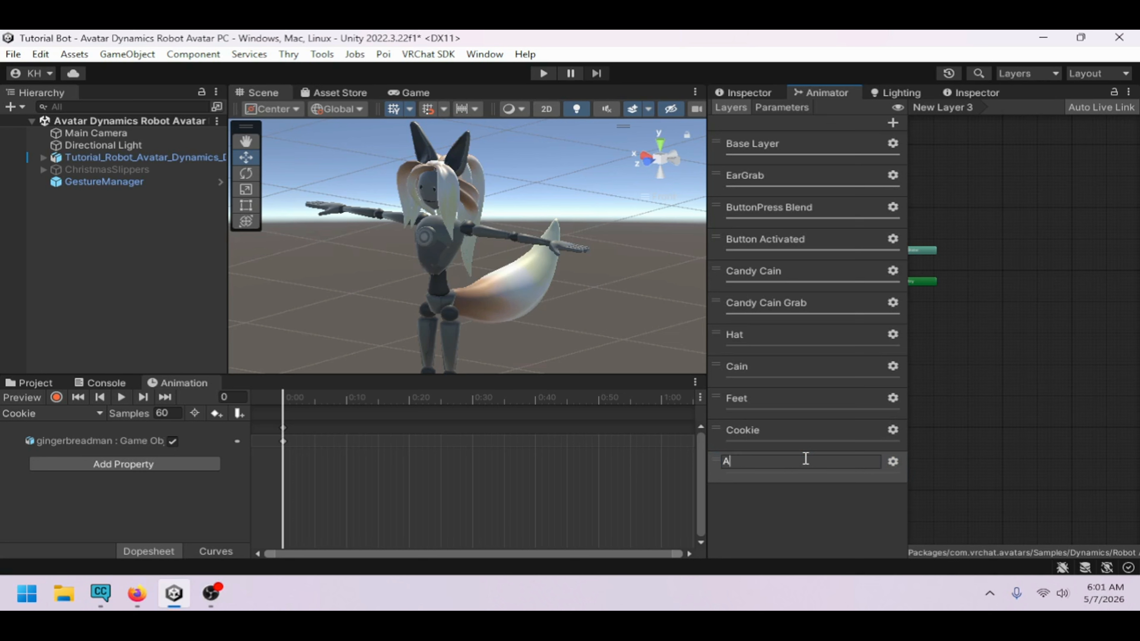
pyautogui.write('ll')
pyautogui.press('Return')
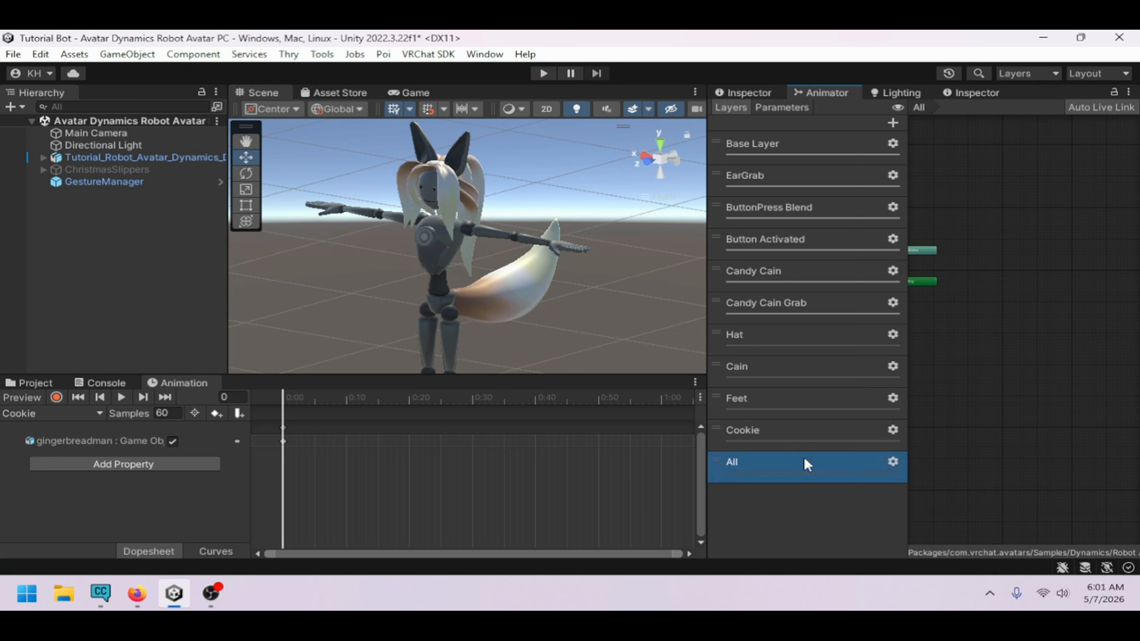
# Open each new layer's settings and set the All layer's weight to 1
pyautogui.click(892, 335)
pyautogui.click(858, 365)
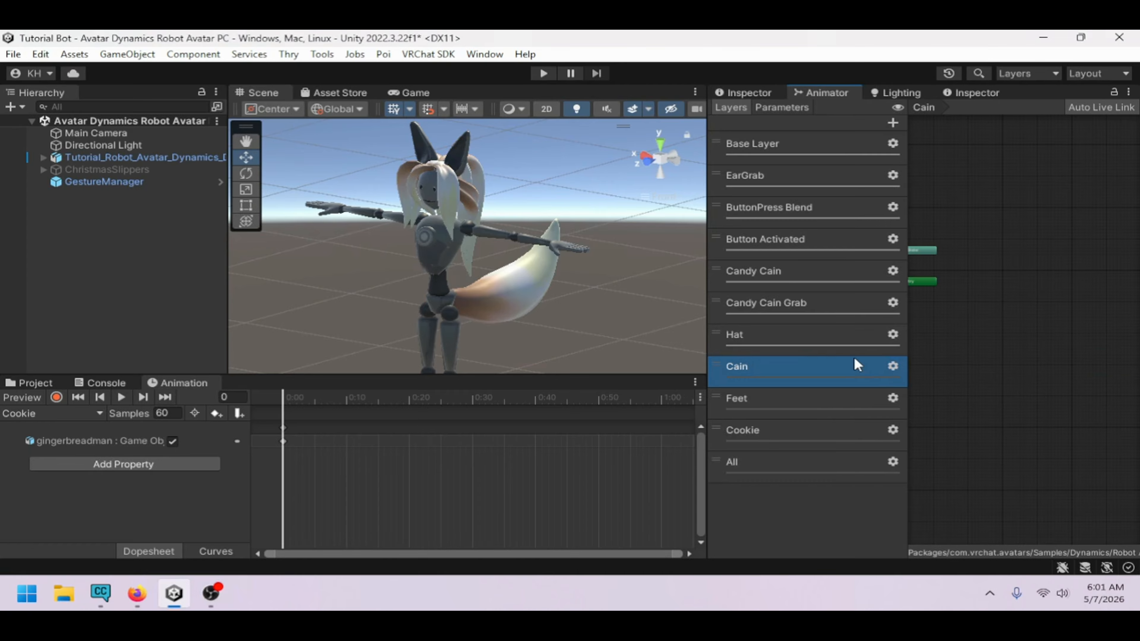
pyautogui.click(891, 368)
pyautogui.click(858, 399)
pyautogui.click(892, 399)
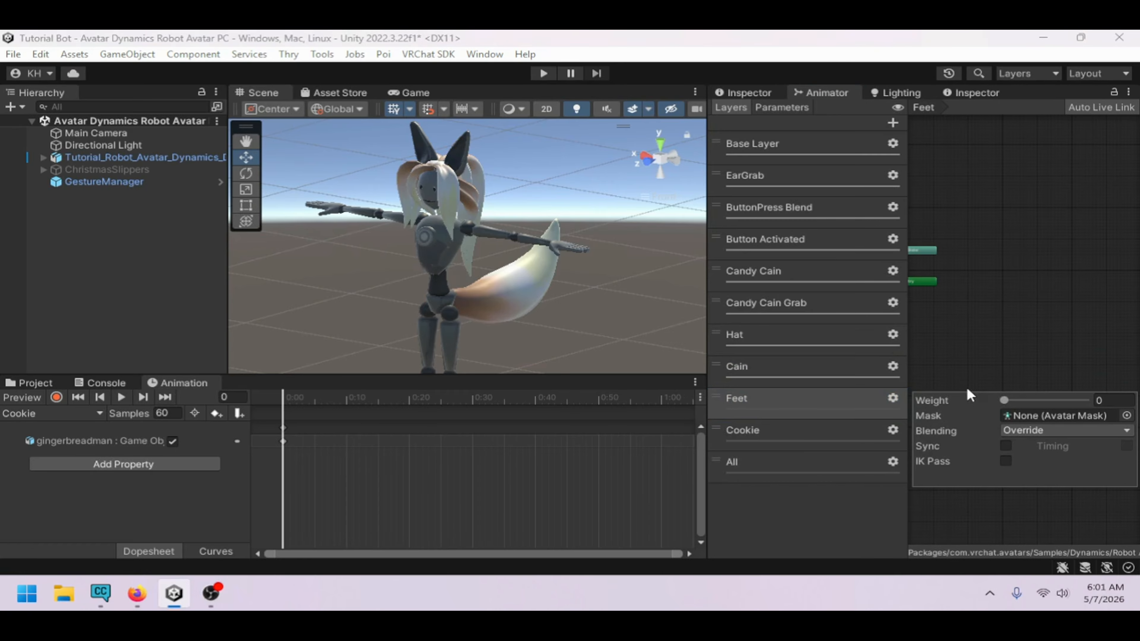
pyautogui.click(879, 429)
pyautogui.click(893, 431)
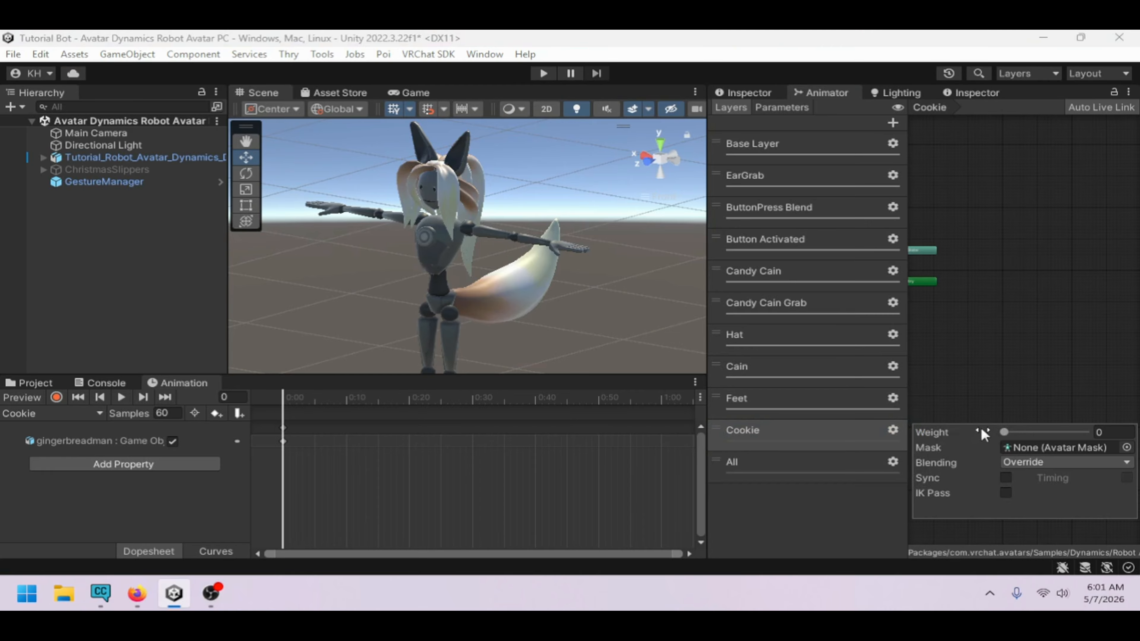
pyautogui.click(831, 468)
pyautogui.click(893, 463)
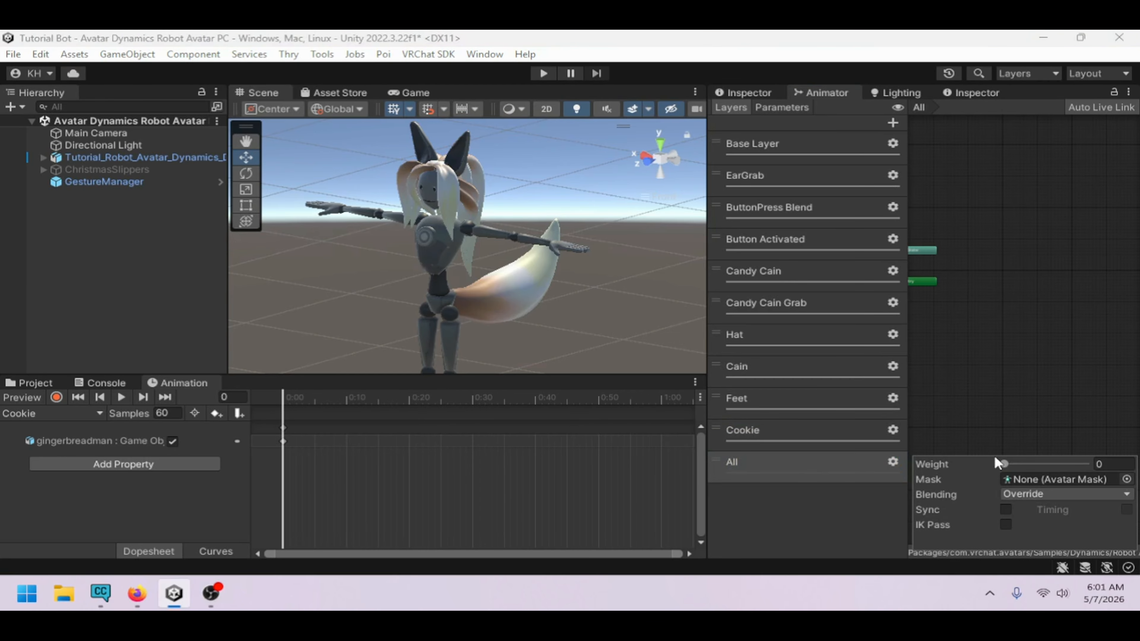
pyautogui.moveTo(1003, 464); pyautogui.dragTo(1086, 463)
# In the Hat layer, create an empty default state and add the Hat animation clip as a state
pyautogui.click(818, 436)
pyautogui.click(793, 349)
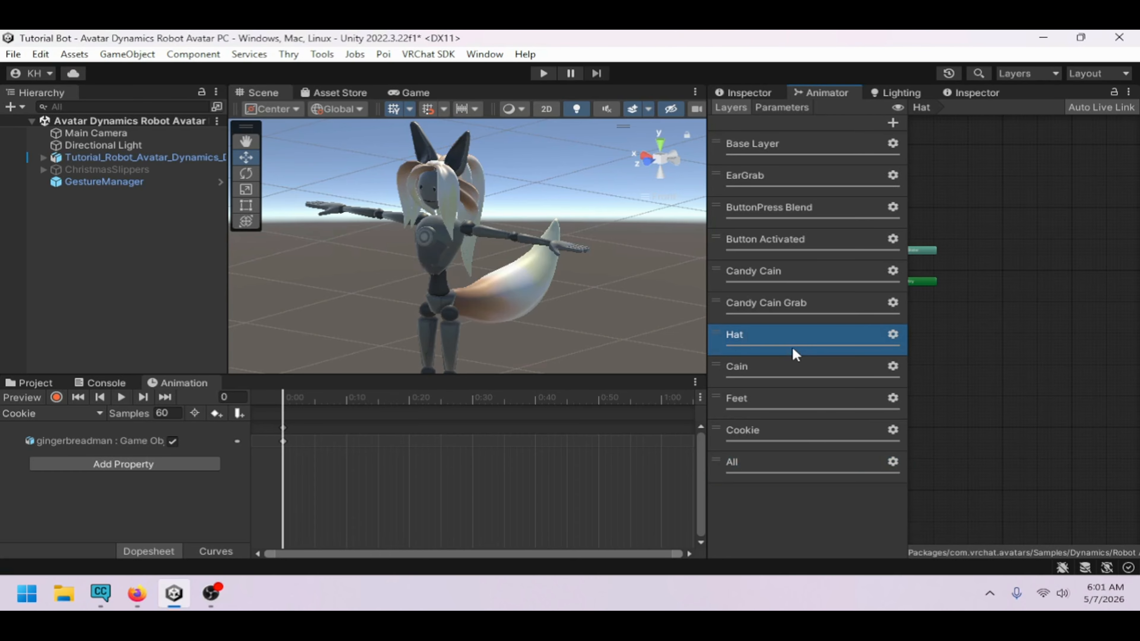
pyautogui.click(105, 383)
pyautogui.click(49, 385)
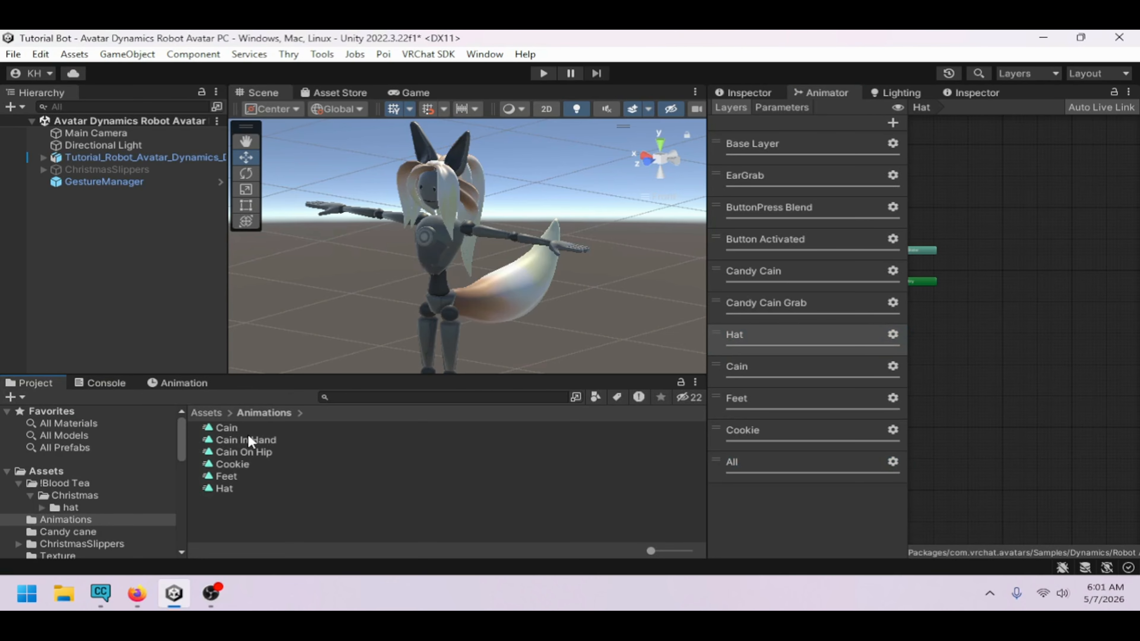
pyautogui.rightClick(961, 266)
pyautogui.moveTo(978, 272)
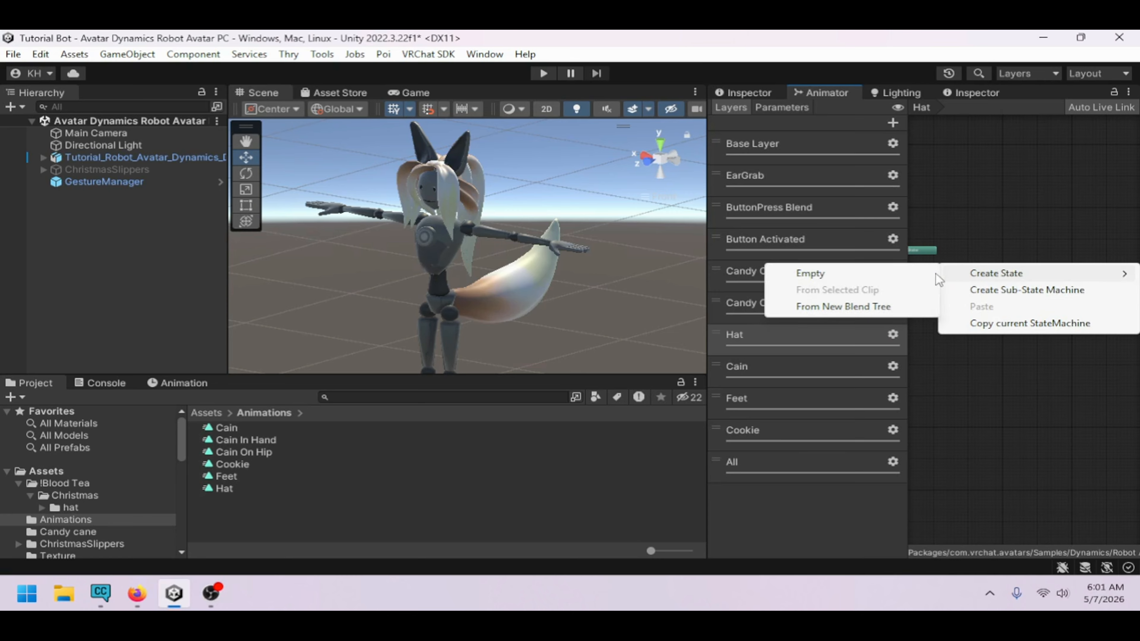
pyautogui.click(810, 273)
pyautogui.moveTo(224, 489); pyautogui.dragTo(981, 304)
# In the Cain layer, create an empty default state and add the Cain animation clip as a state
pyautogui.click(778, 377)
pyautogui.rightClick(984, 271)
pyautogui.moveTo(994, 275)
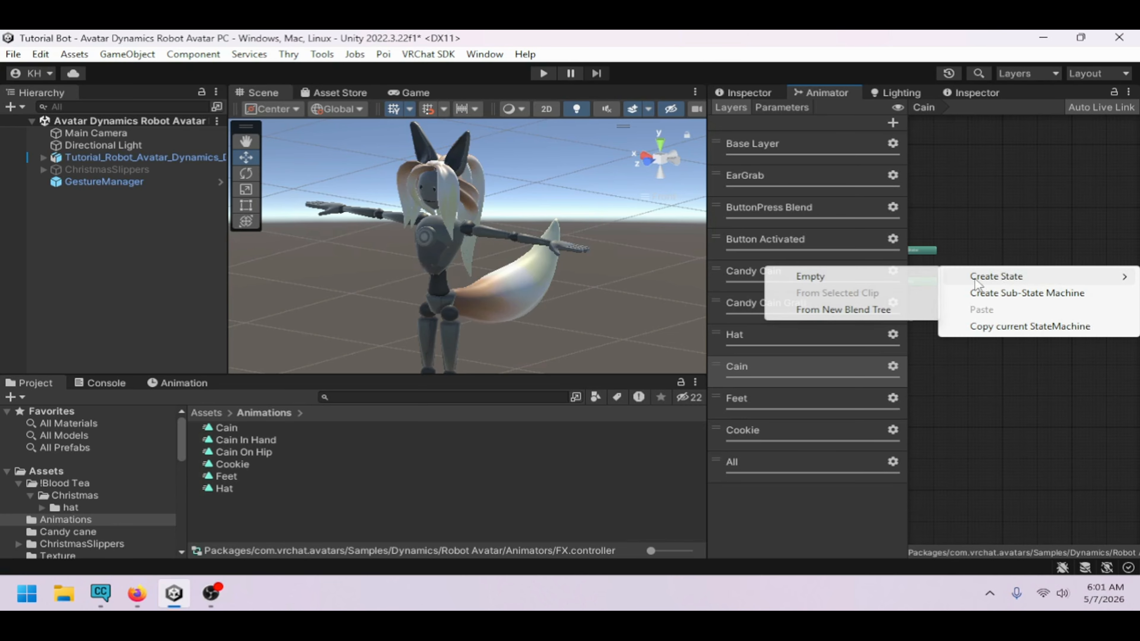
pyautogui.click(808, 275)
pyautogui.moveTo(250, 430); pyautogui.dragTo(1001, 320)
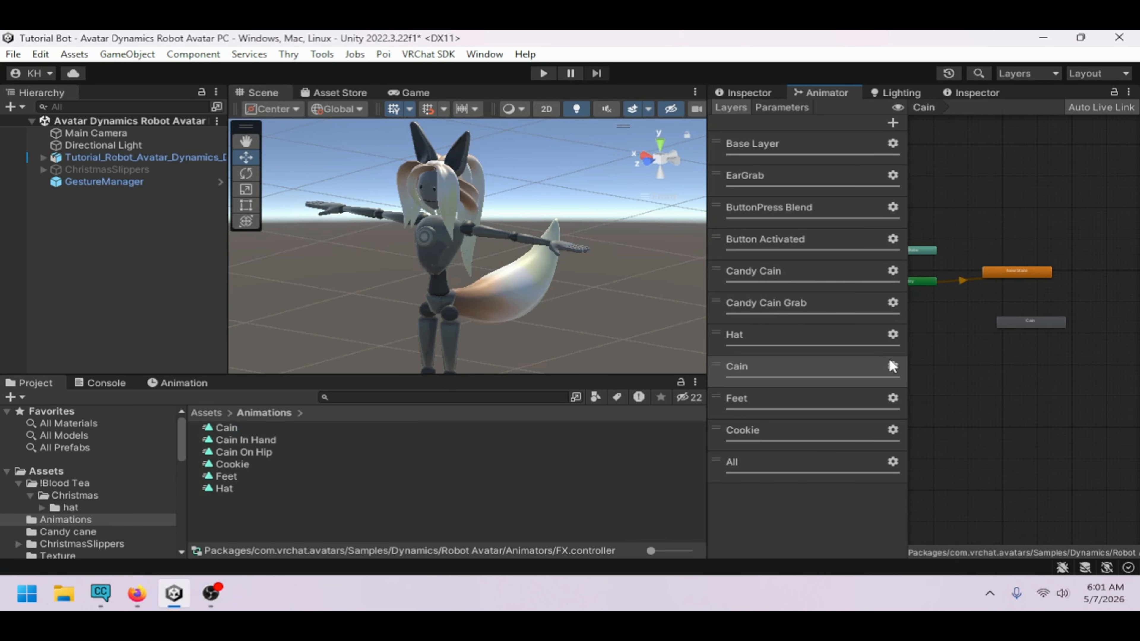
# In the Feet layer, create an empty default state and add the Feet animation clip as a state
pyautogui.click(839, 396)
pyautogui.rightClick(958, 304)
pyautogui.moveTo(1019, 311)
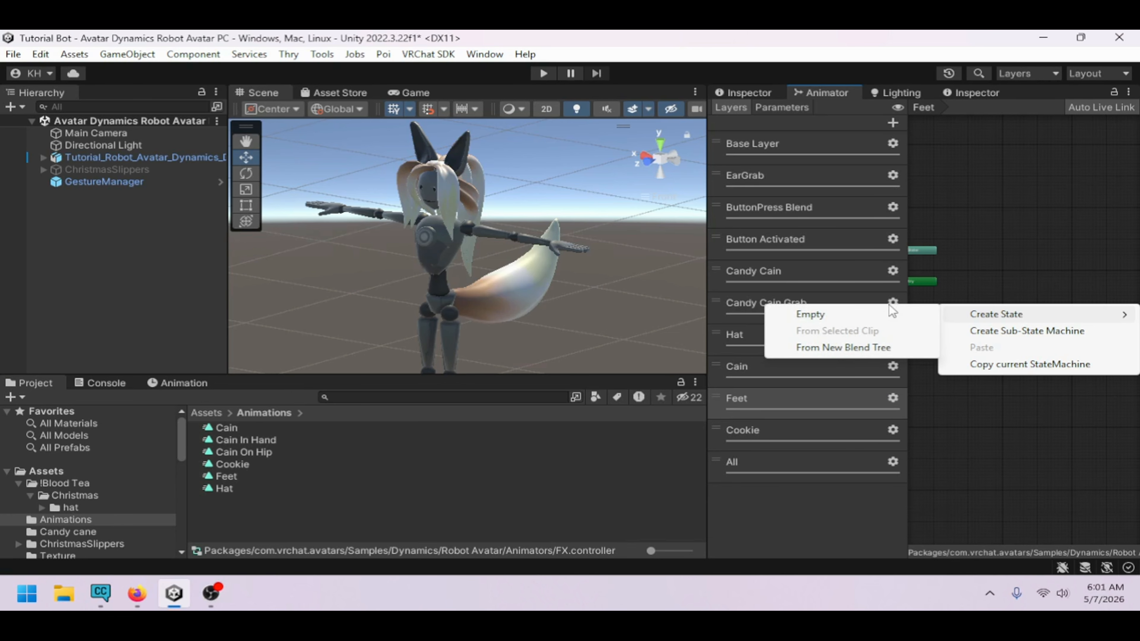
pyautogui.click(810, 313)
pyautogui.moveTo(234, 477); pyautogui.dragTo(1048, 348)
# In the Cookie layer, create an empty default state and add the Cookie animation clip as a state
pyautogui.click(769, 443)
pyautogui.rightClick(995, 269)
pyautogui.moveTo(988, 280)
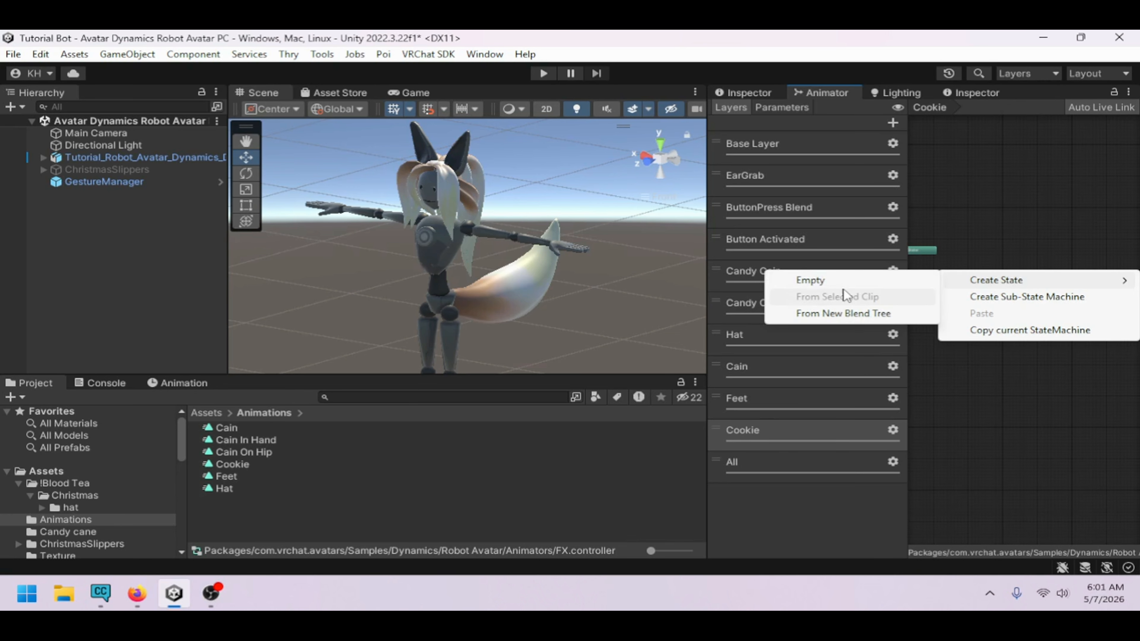
pyautogui.click(865, 280)
pyautogui.moveTo(246, 465); pyautogui.dragTo(1000, 300)
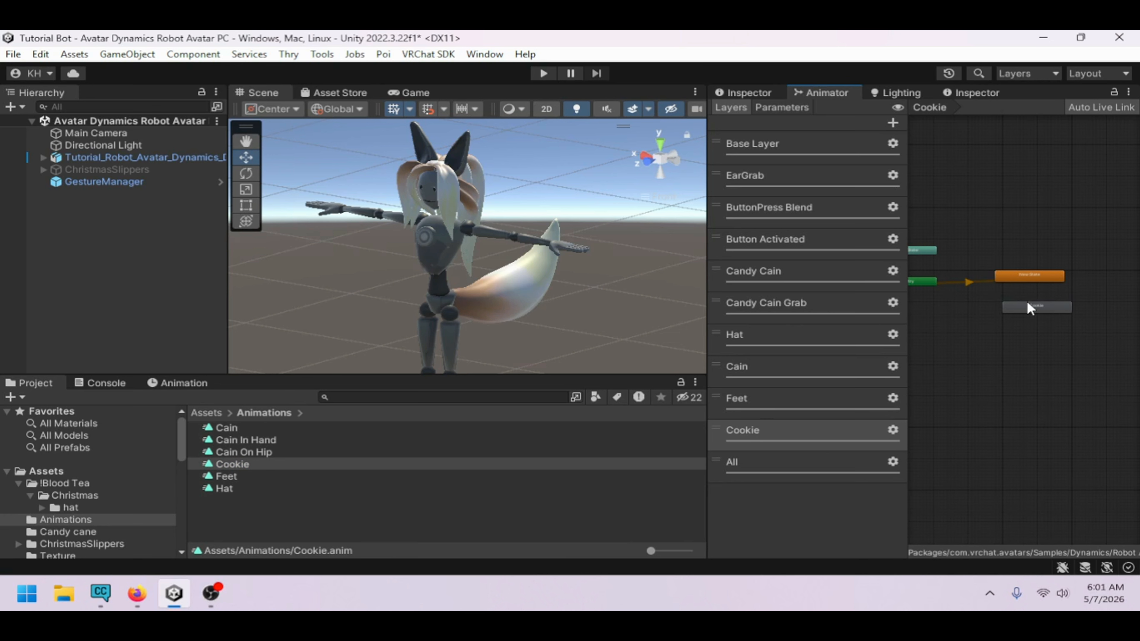
pyautogui.click(1016, 301)
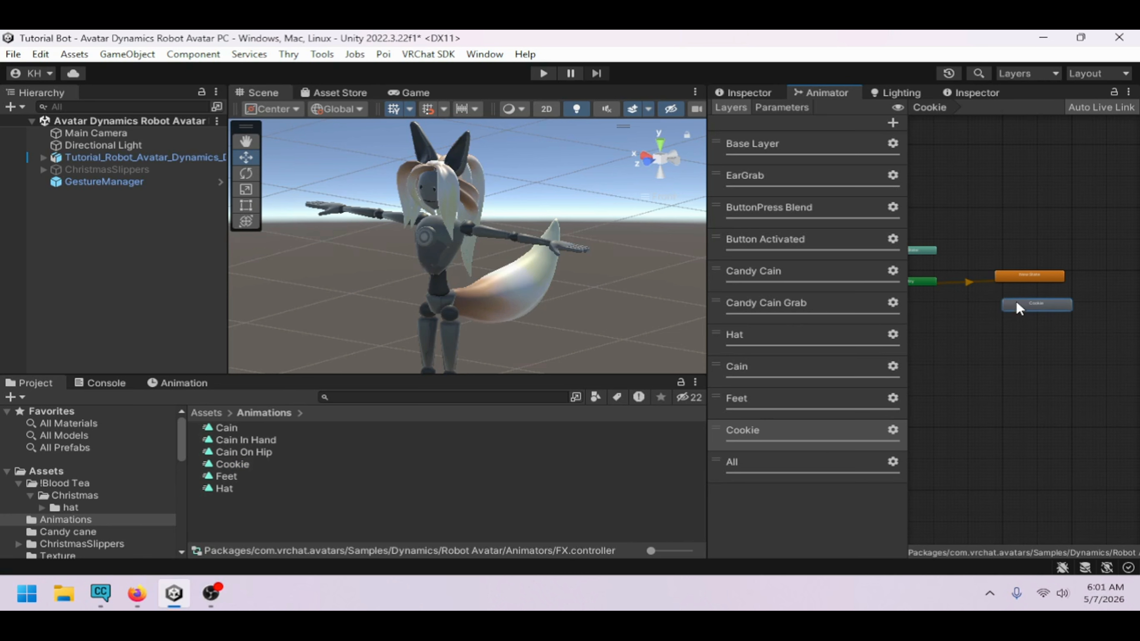
# In the Hat layer, make transitions from New State to Hat and from Hat back to New State
pyautogui.click(784, 391)
pyautogui.click(815, 348)
pyautogui.moveTo(1007, 301); pyautogui.dragTo(988, 298)
pyautogui.click(989, 269)
pyautogui.rightClick(988, 266)
pyautogui.click(991, 278)
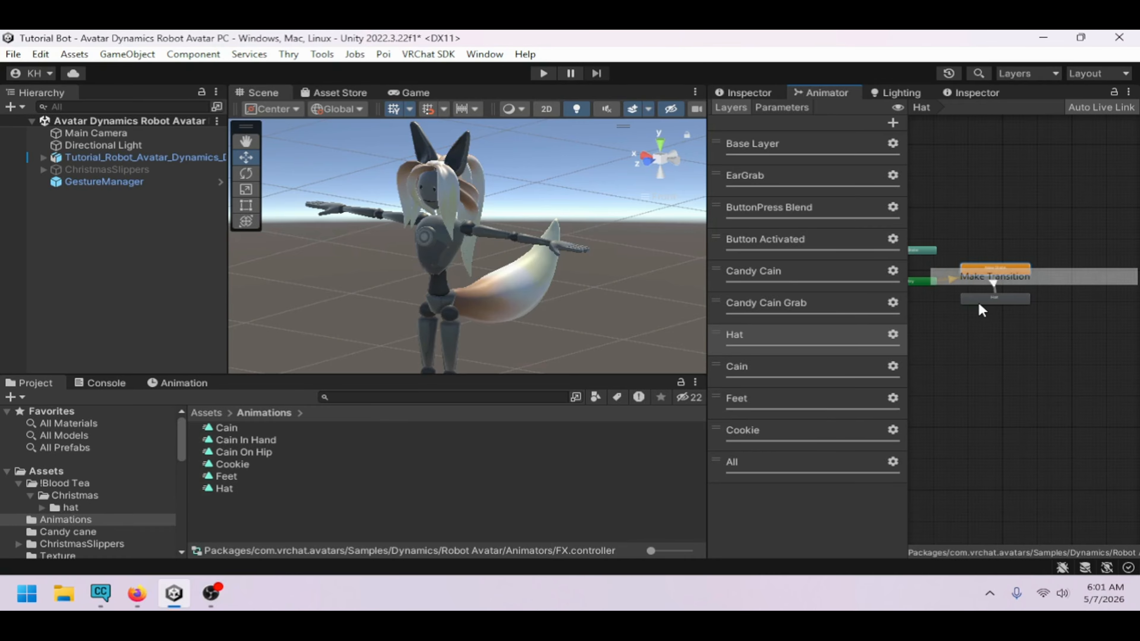
pyautogui.click(988, 298)
pyautogui.rightClick(989, 298)
pyautogui.click(1009, 309)
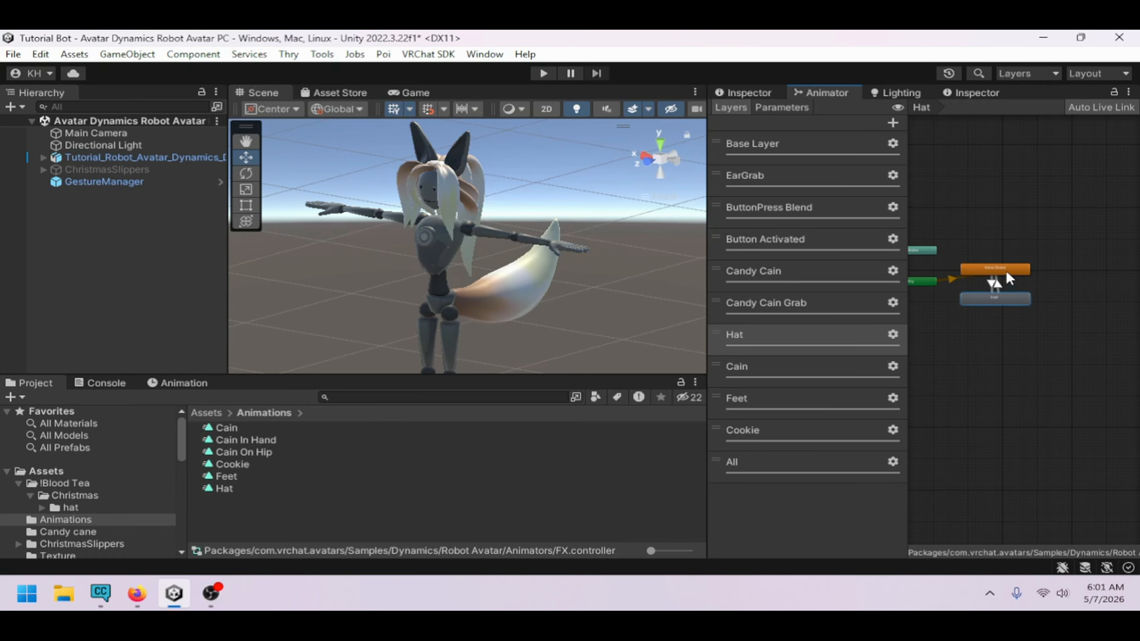
pyautogui.click(993, 281)
# Set the New State to Hat transition without exit time, 0.01 s duration, and condition Hat true
pyautogui.click(755, 93)
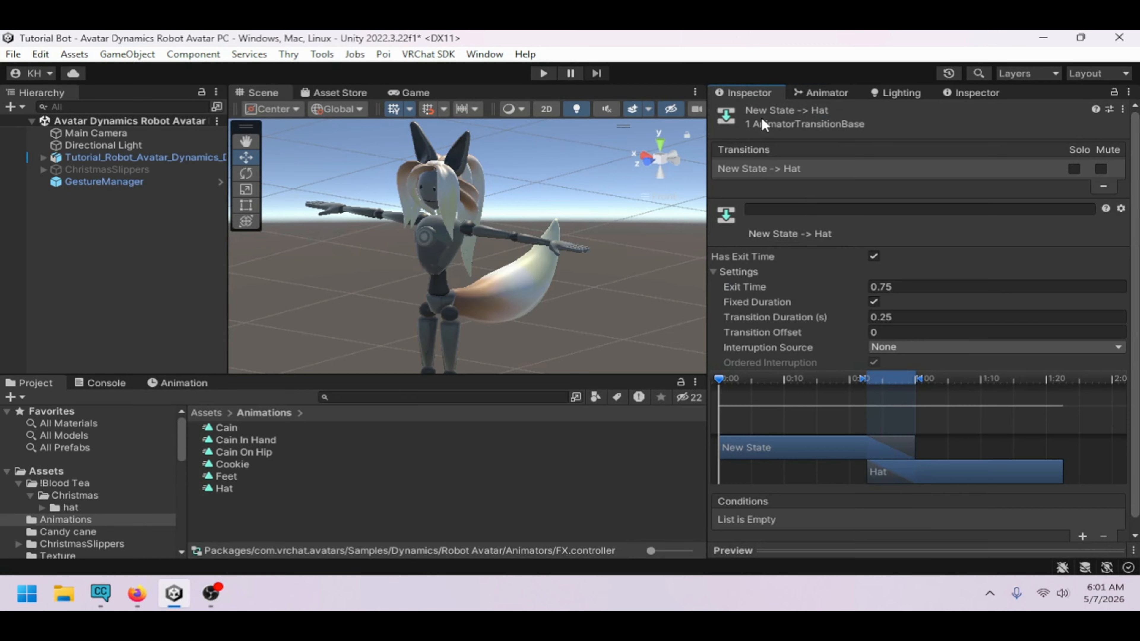
pyautogui.click(874, 256)
pyautogui.click(911, 320)
pyautogui.write('01')
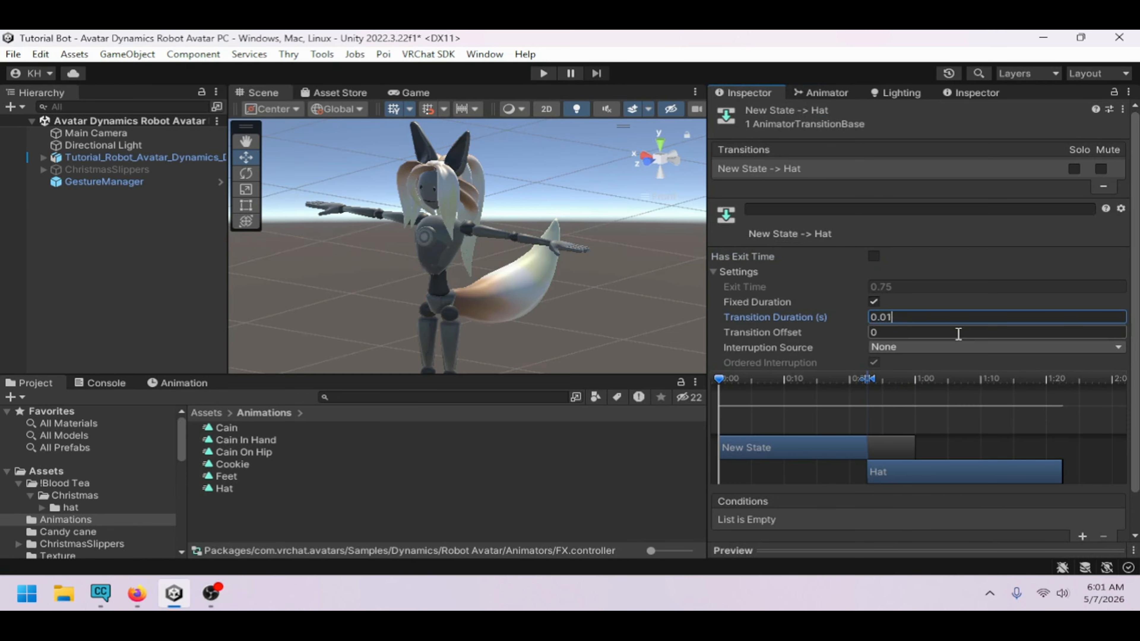
pyautogui.scroll(-2, 951, 511)
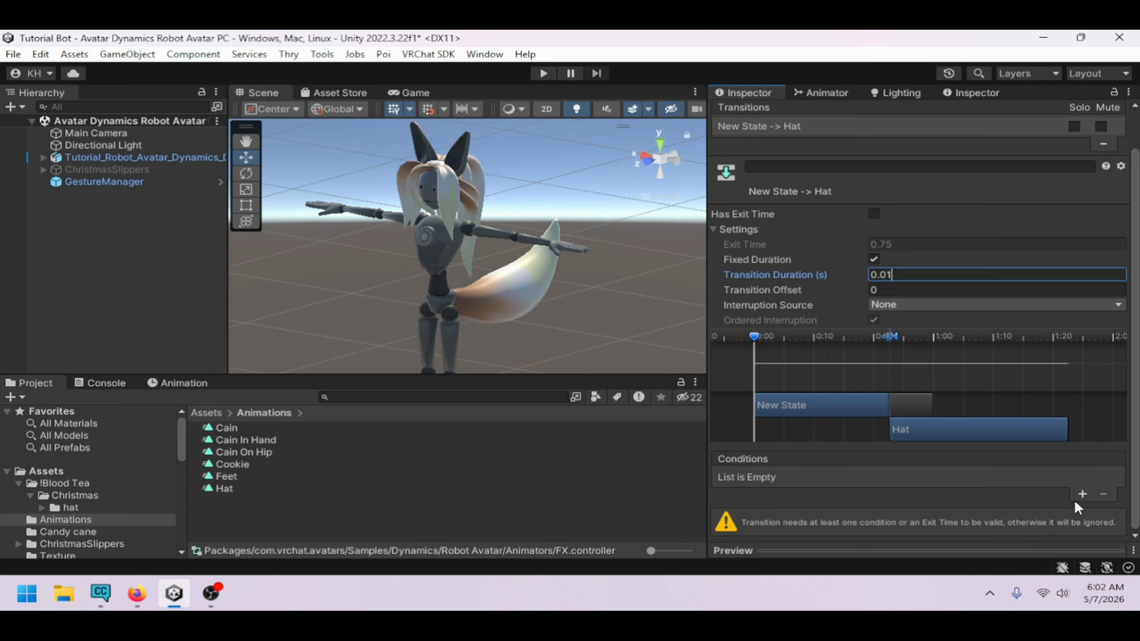
pyautogui.click(1082, 495)
pyautogui.click(791, 503)
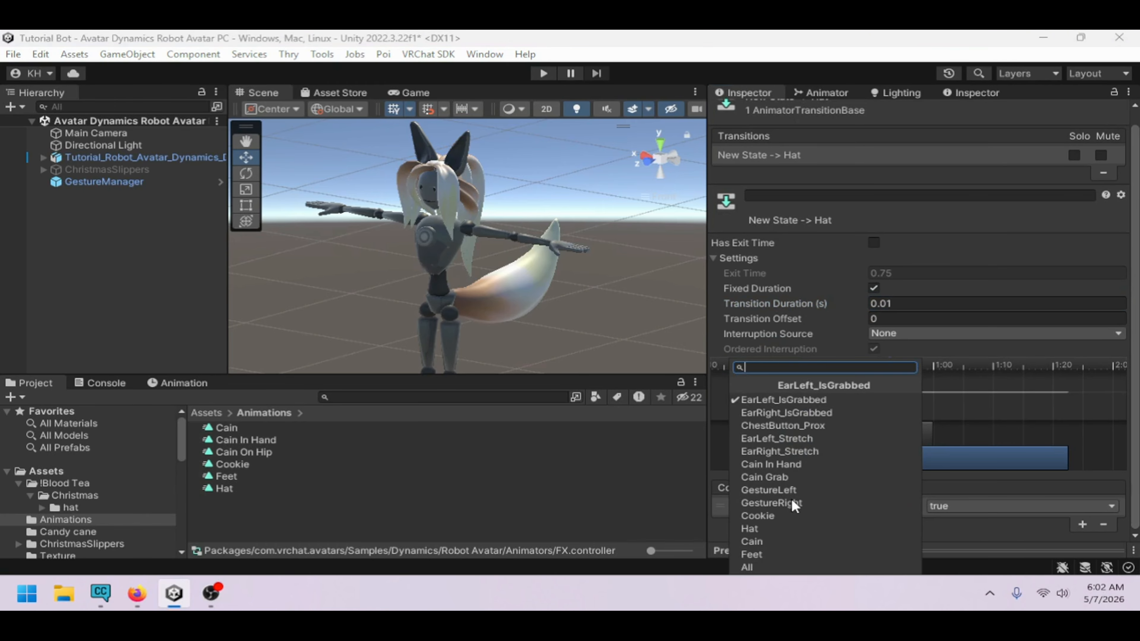
pyautogui.click(780, 529)
# Inspect the materials on the avatar's Body mesh
pyautogui.click(802, 94)
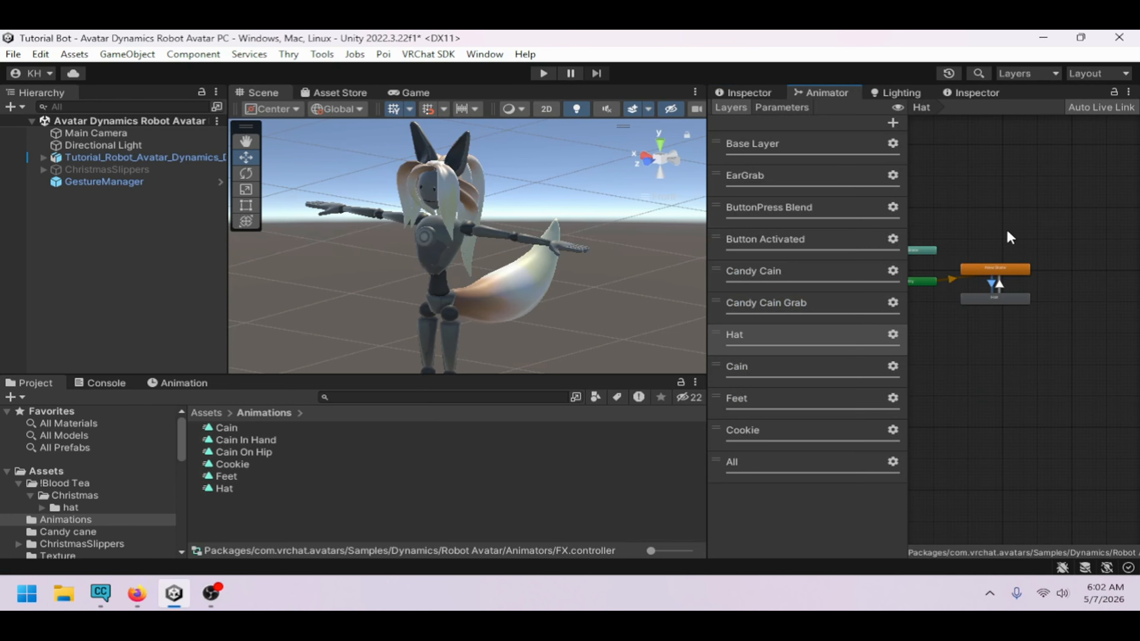
pyautogui.scroll(3, 997, 283)
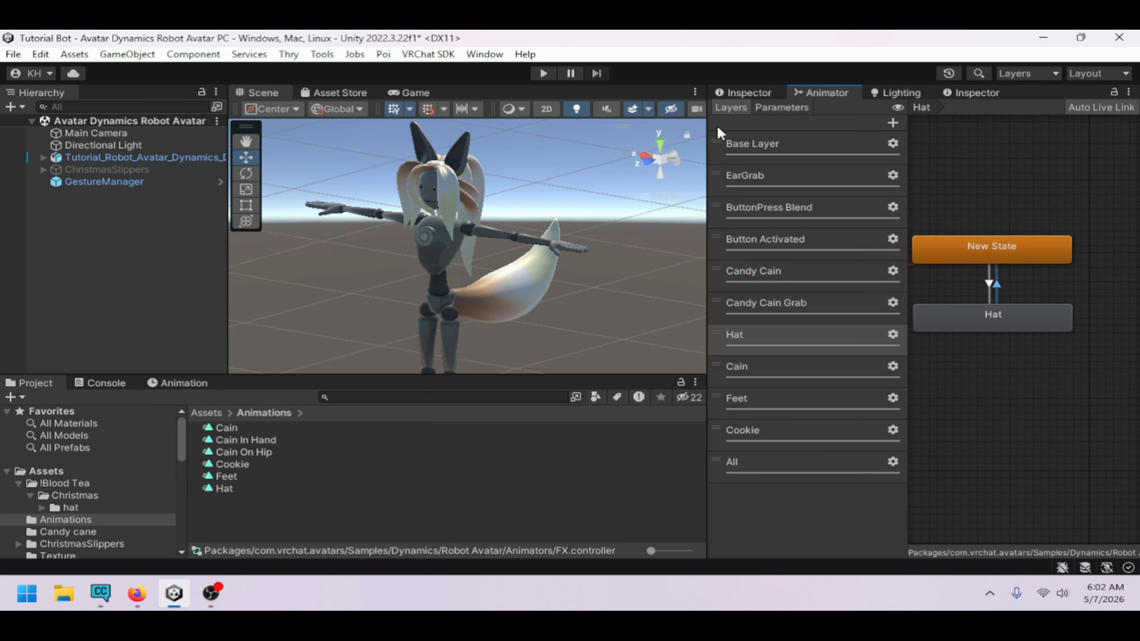
pyautogui.click(749, 93)
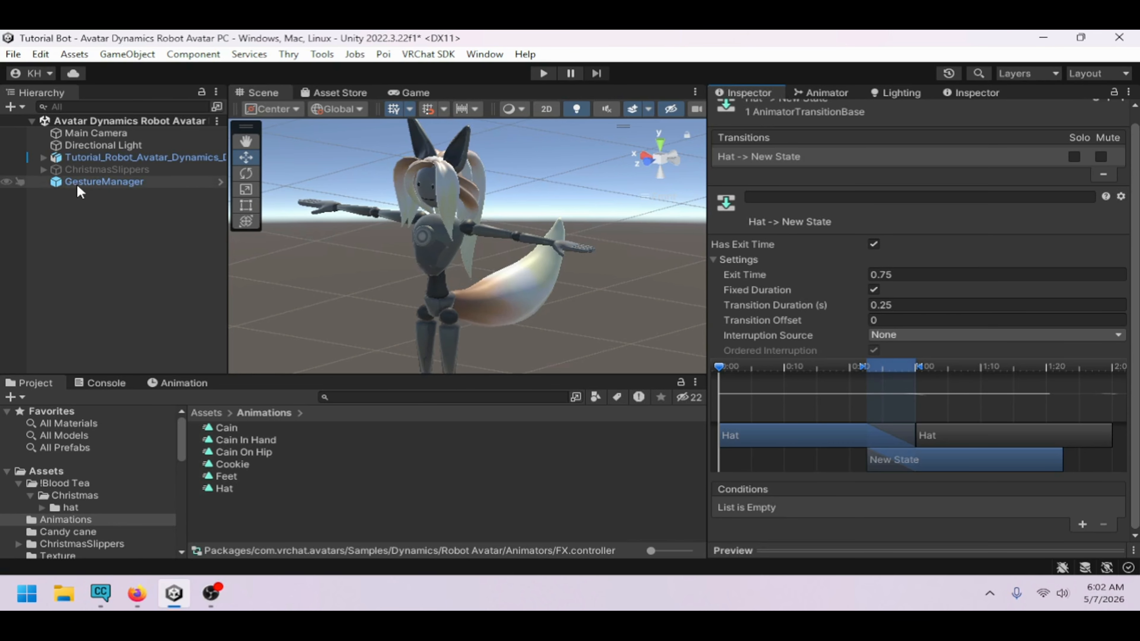
pyautogui.click(42, 157)
pyautogui.click(86, 181)
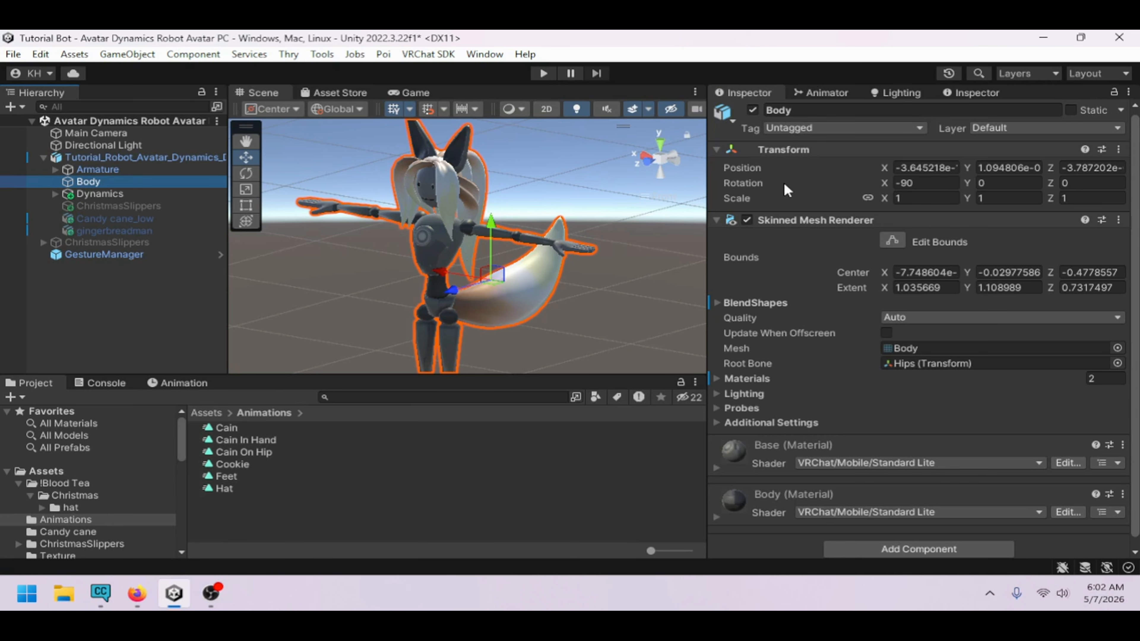
pyautogui.scroll(-1, 757, 403)
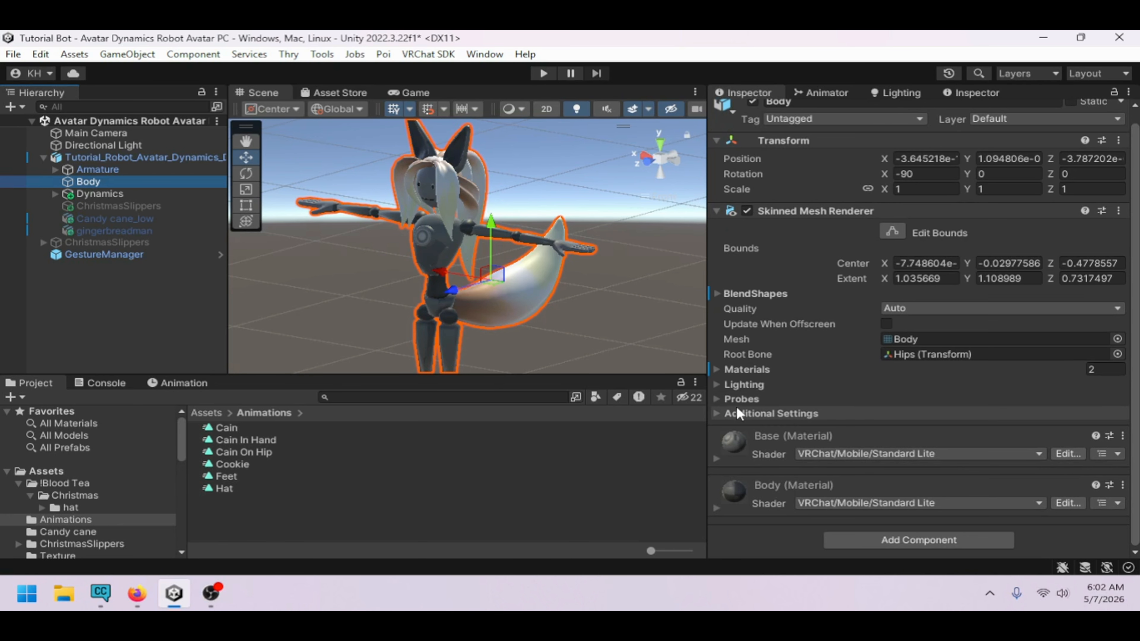
pyautogui.click(746, 369)
pyautogui.scroll(-3, 943, 368)
pyautogui.click(931, 333)
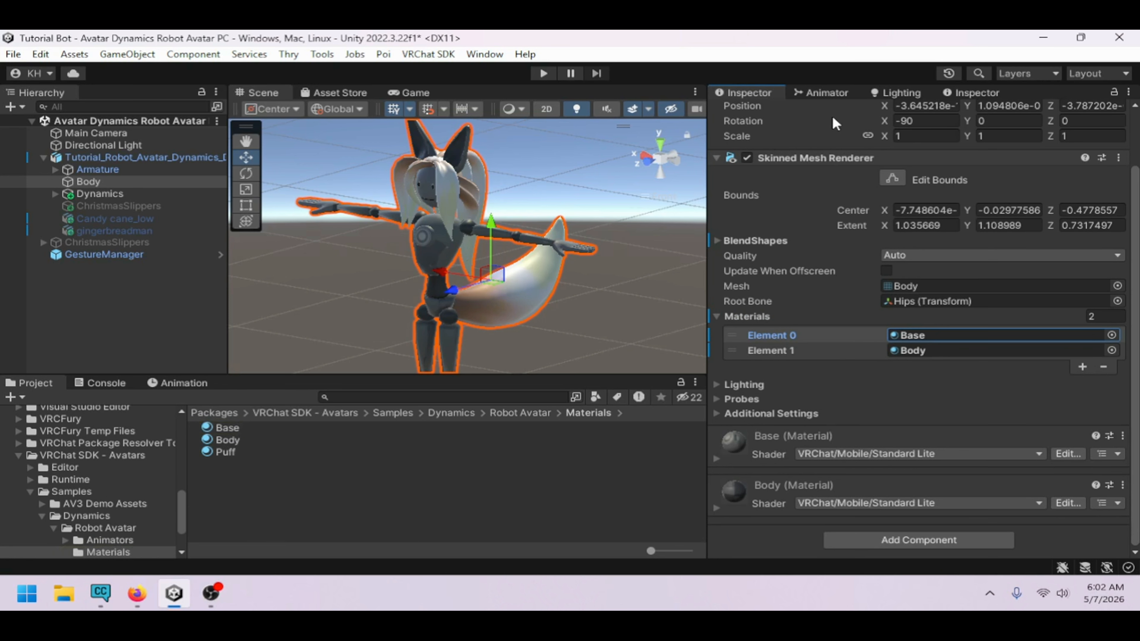
pyautogui.click(824, 92)
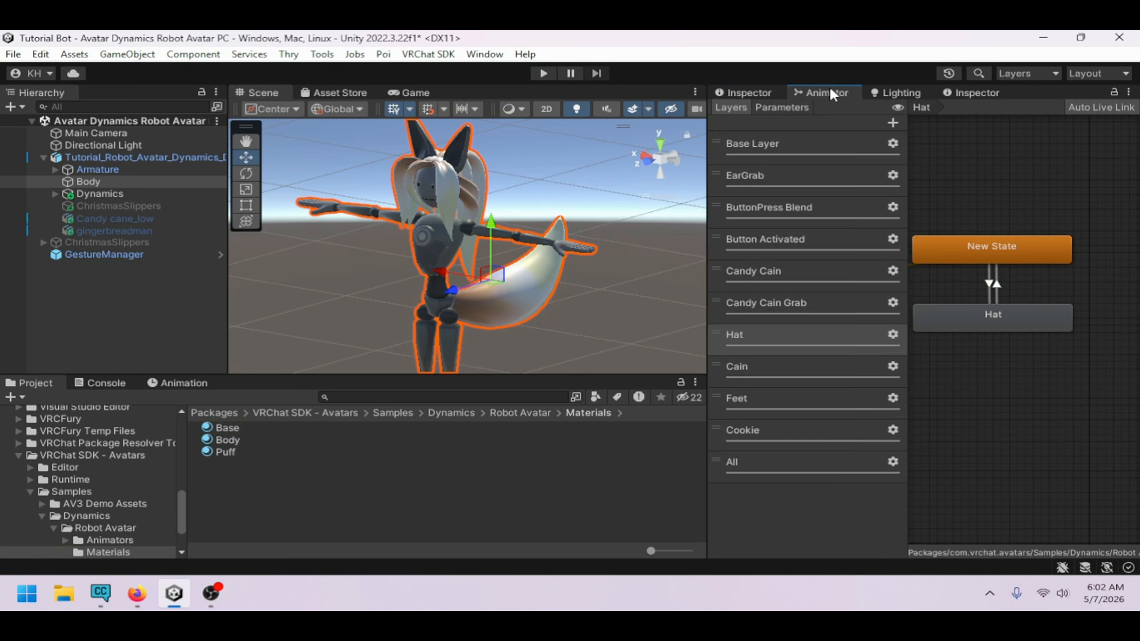
# Set the Hat to New State transition without exit time, 0.01 s duration, and condition Hat false
pyautogui.click(990, 279)
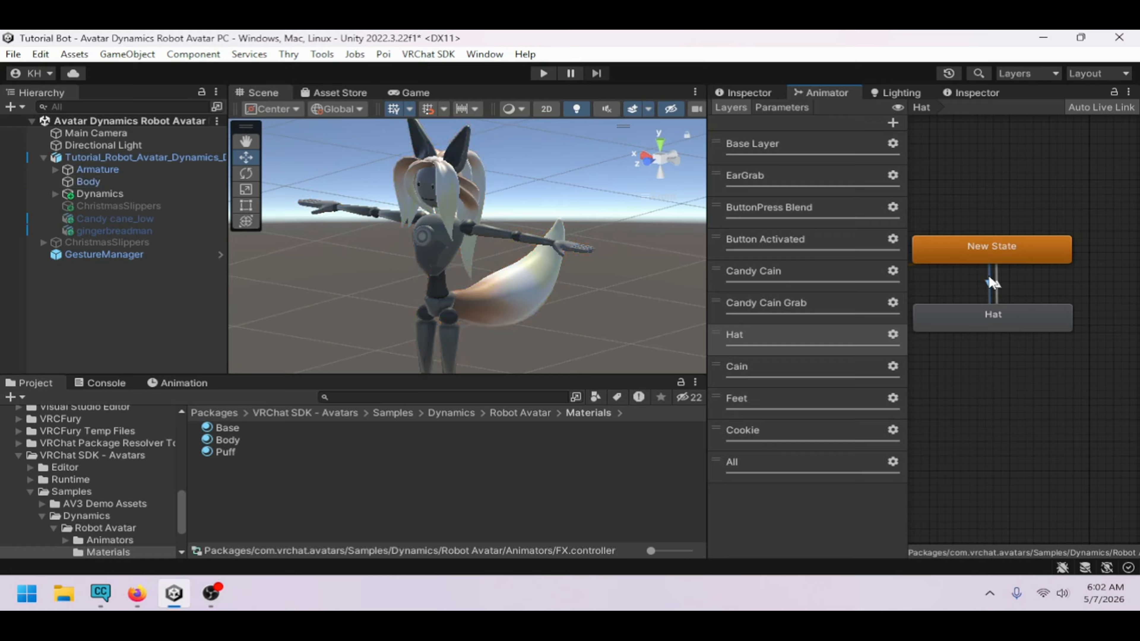
pyautogui.click(743, 93)
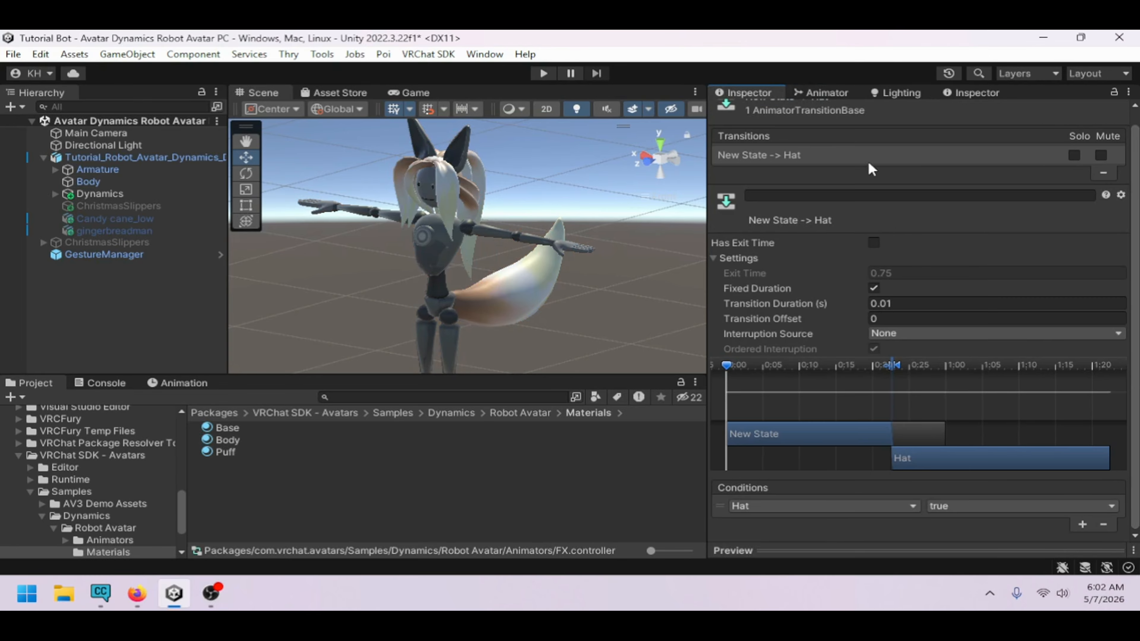
pyautogui.click(825, 92)
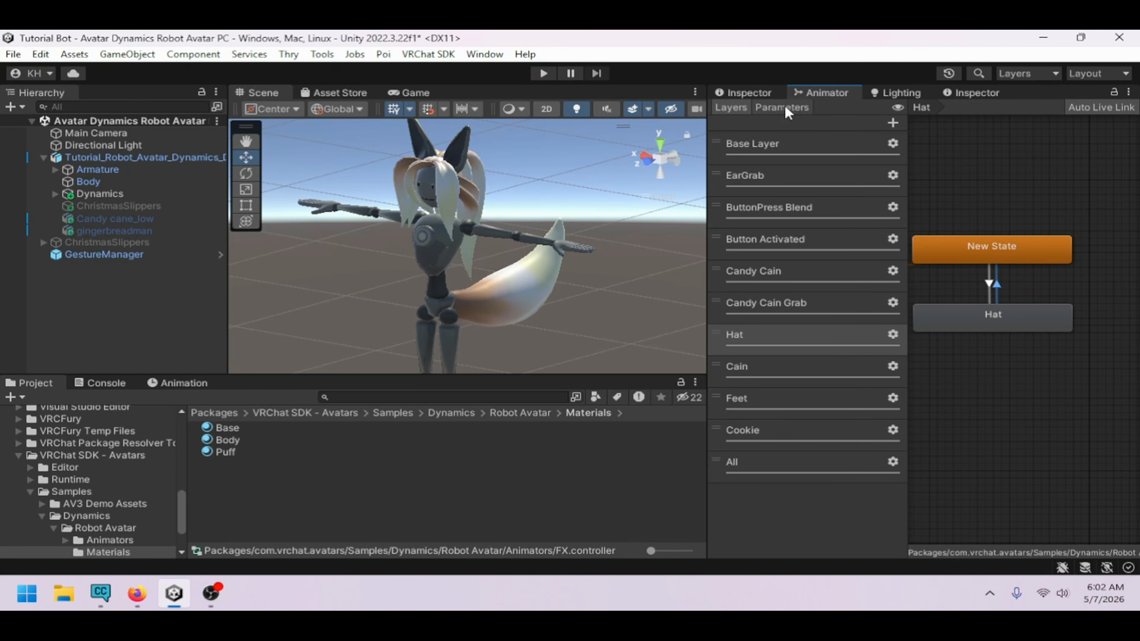
pyautogui.click(781, 96)
pyautogui.click(875, 244)
pyautogui.click(918, 304)
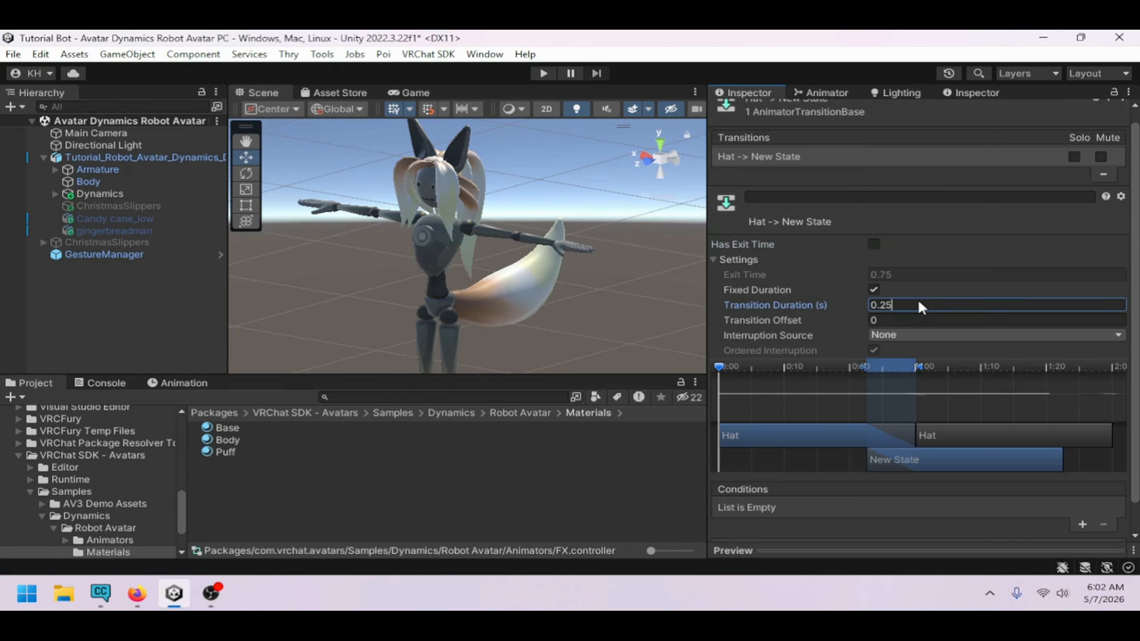
pyautogui.write('01')
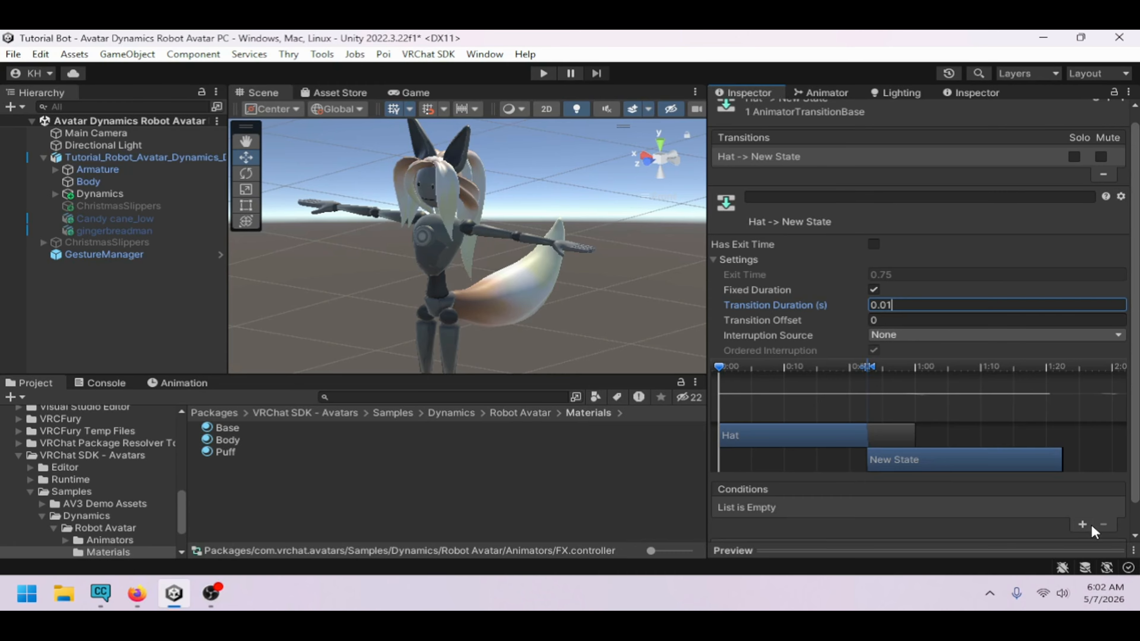
pyautogui.click(1082, 525)
pyautogui.click(895, 508)
pyautogui.click(879, 517)
pyautogui.click(983, 508)
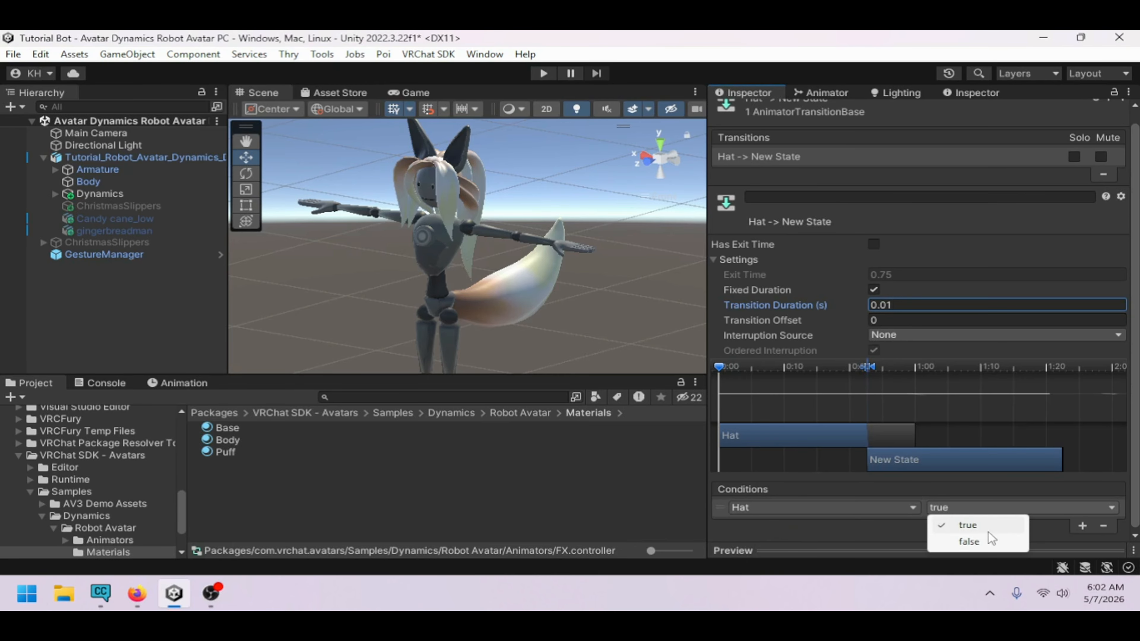
pyautogui.click(986, 541)
# In the Cain layer, make transitions from New State to Cain and from Cain back to New State
pyautogui.click(823, 92)
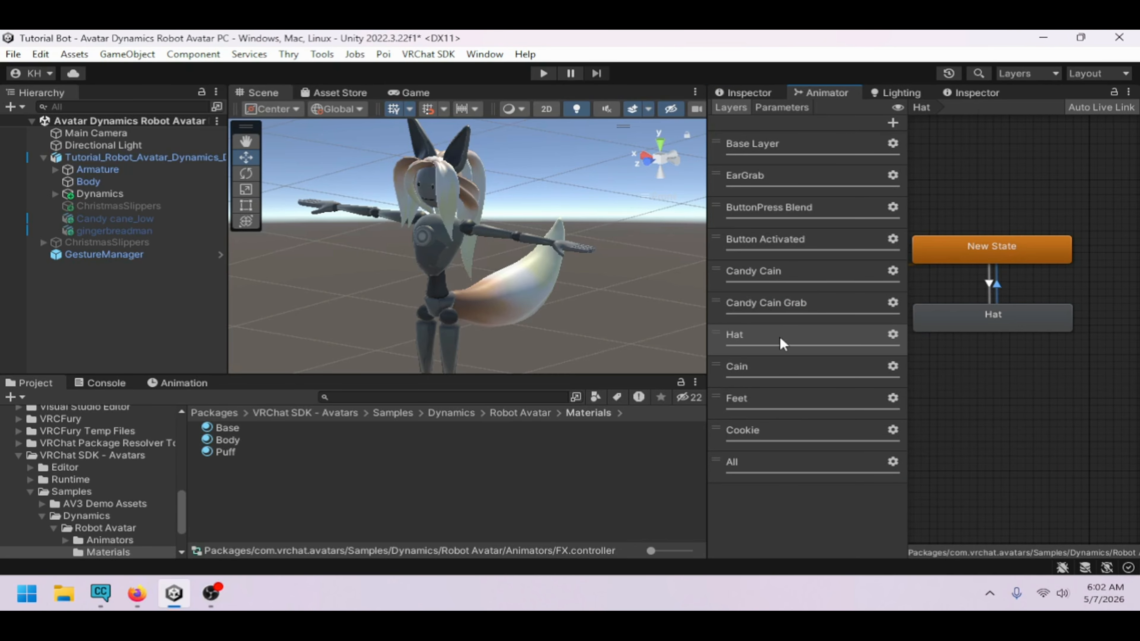
pyautogui.click(785, 367)
pyautogui.moveTo(1036, 362); pyautogui.dragTo(1003, 314)
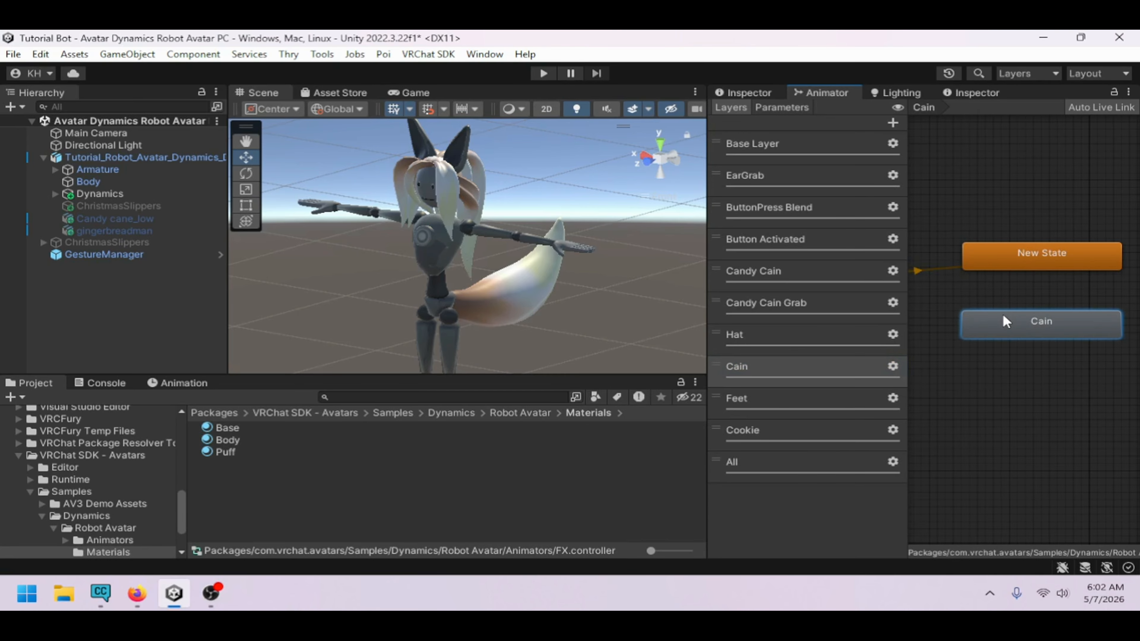
pyautogui.rightClick(1020, 268)
pyautogui.click(1020, 272)
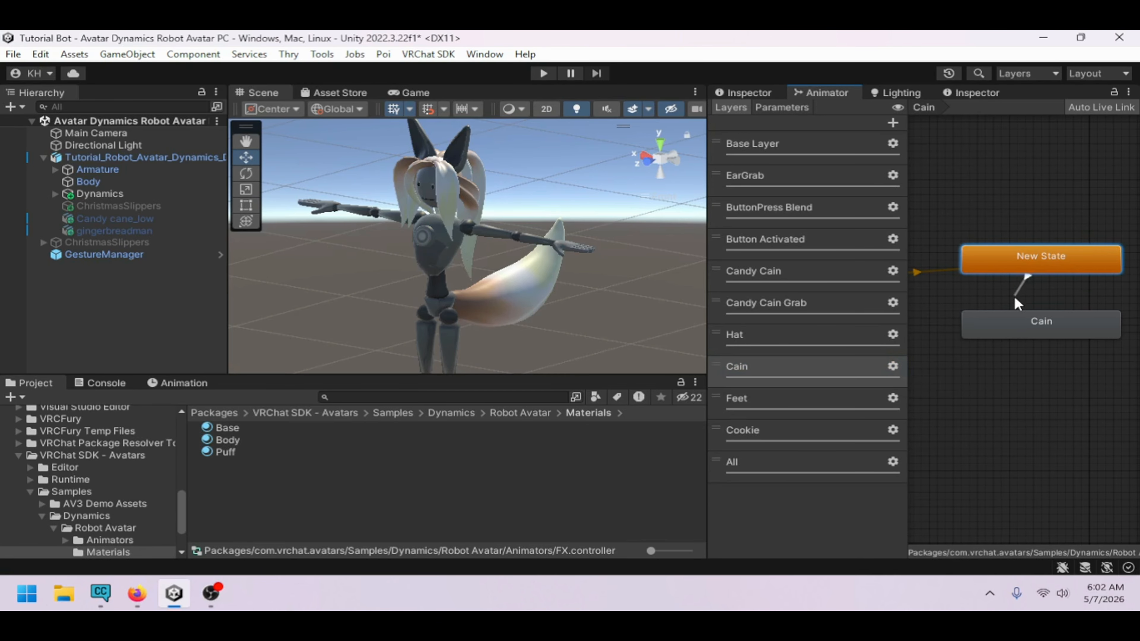
pyautogui.click(1041, 320)
pyautogui.rightClick(1041, 321)
pyautogui.click(1043, 331)
pyautogui.click(1073, 266)
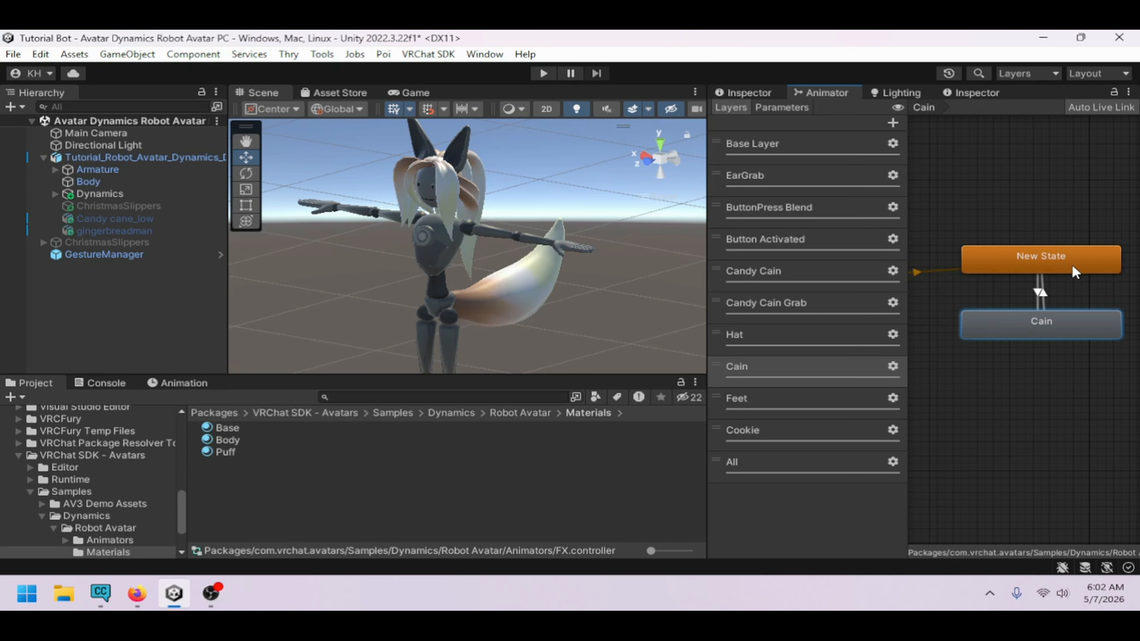
# Set the New State to Cain transition without exit time, 0.01 s duration, and condition Cain true
pyautogui.click(1042, 291)
pyautogui.click(749, 92)
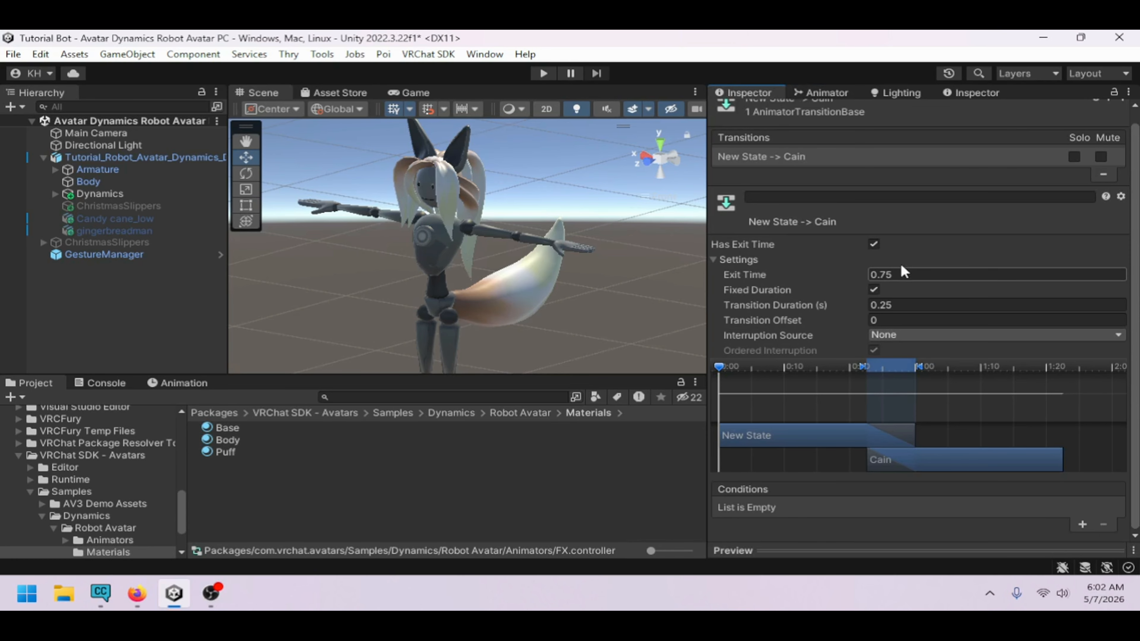
pyautogui.click(873, 243)
pyautogui.click(923, 307)
pyautogui.write('0.01')
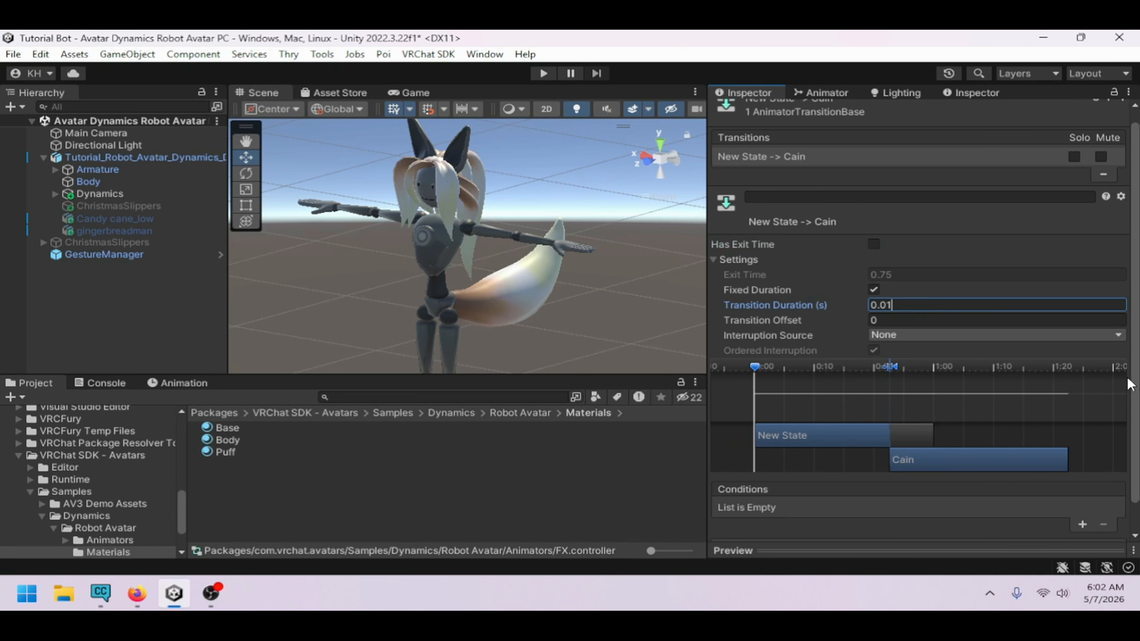
pyautogui.scroll(-2, 1129, 384)
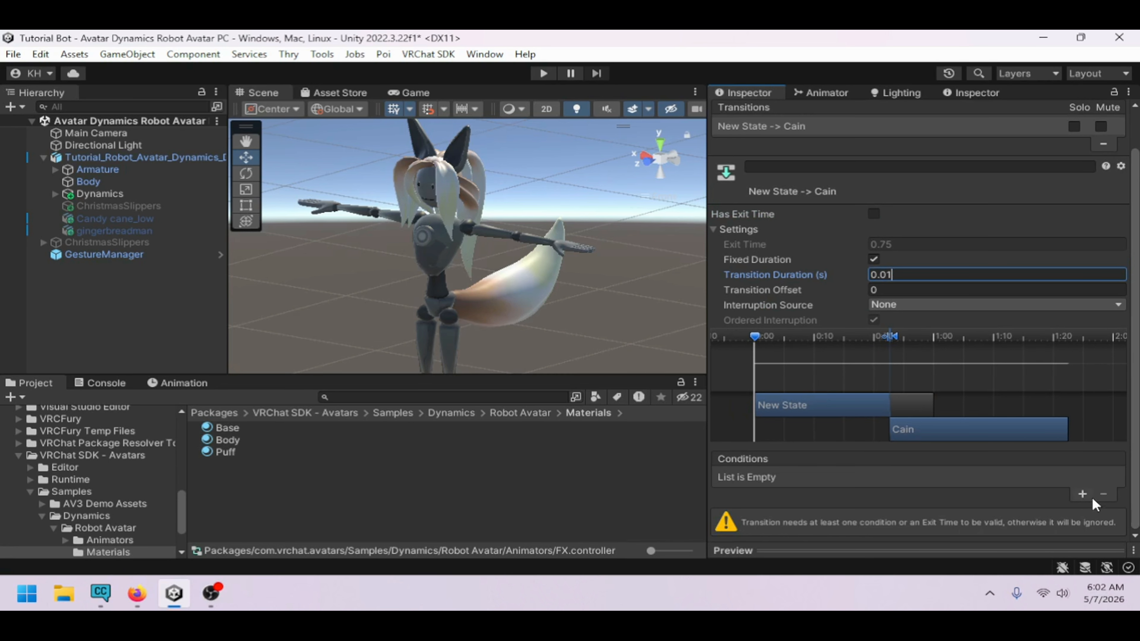
pyautogui.click(1090, 497)
pyautogui.click(876, 506)
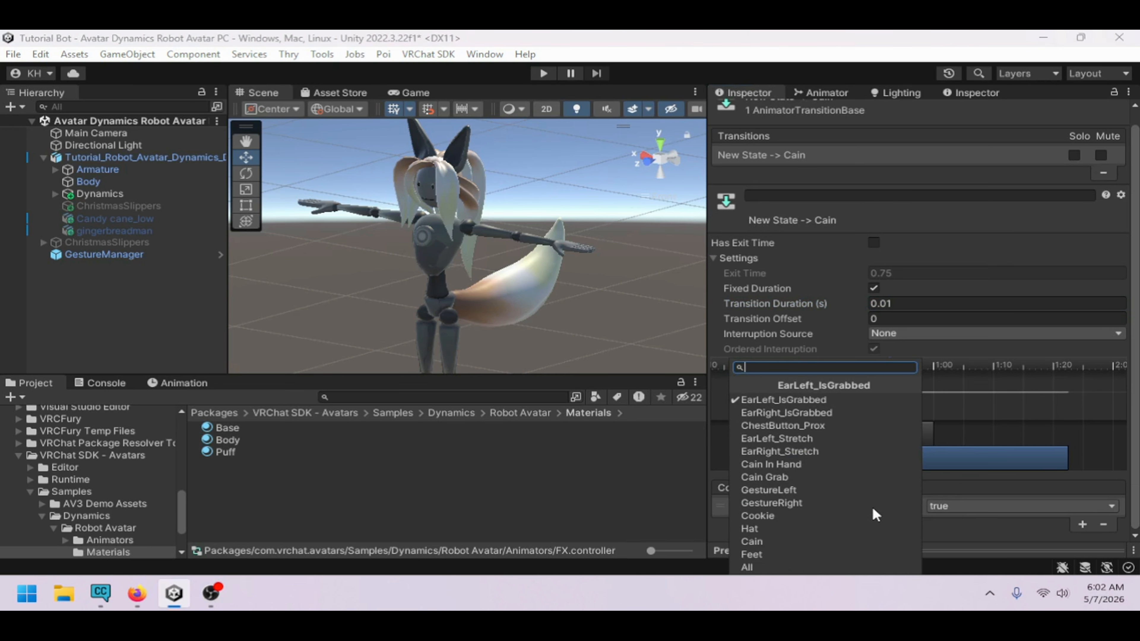
pyautogui.click(808, 543)
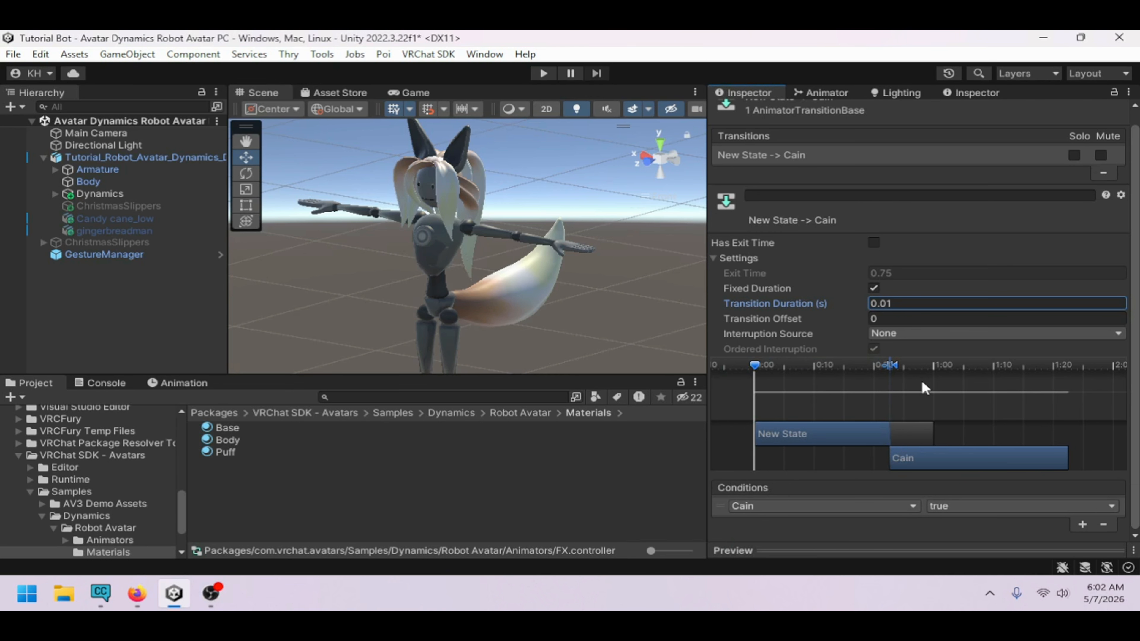
# Set the Cain to New State transition without exit time, 0.01 s duration, and condition Cain false
pyautogui.click(826, 92)
pyautogui.click(1045, 293)
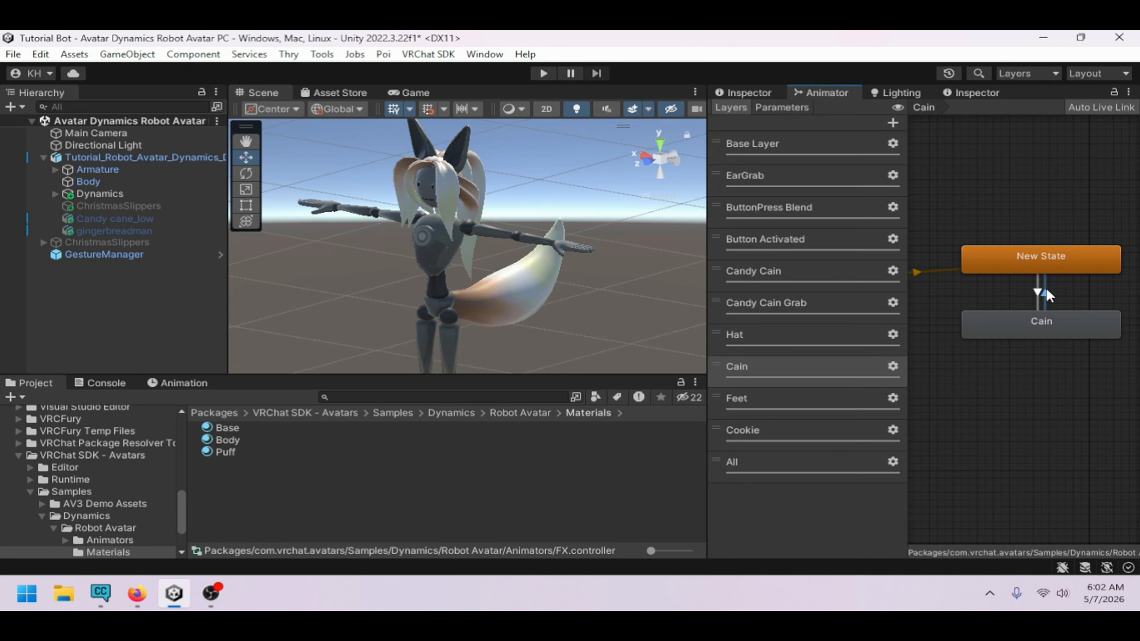
pyautogui.click(752, 92)
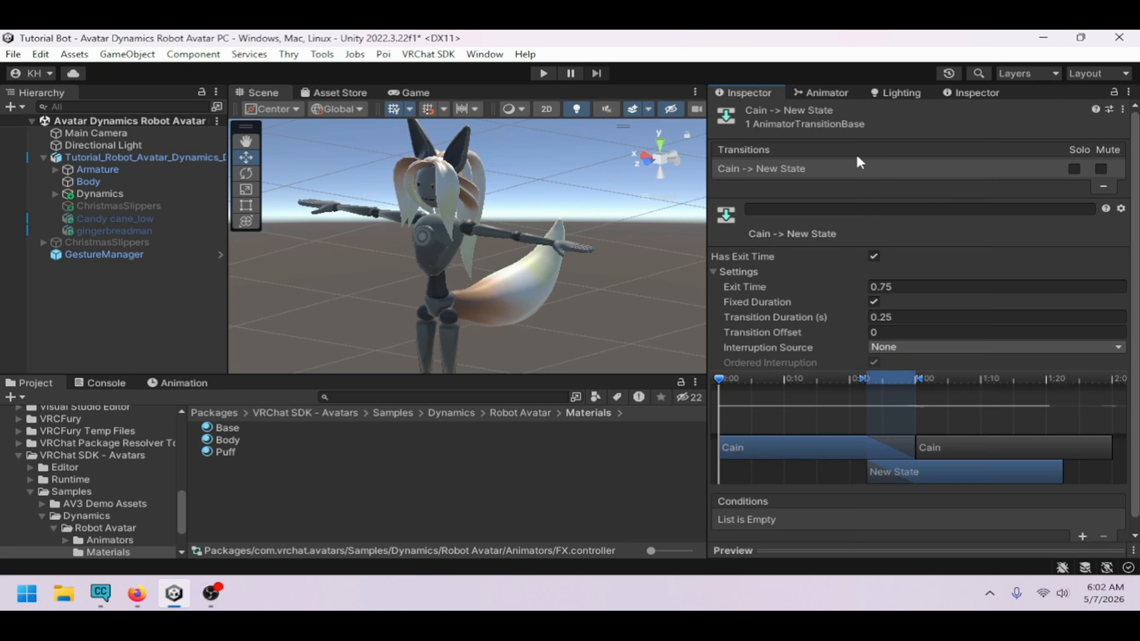
pyautogui.click(874, 256)
pyautogui.click(943, 317)
pyautogui.write('0.01')
pyautogui.scroll(-2, 1072, 494)
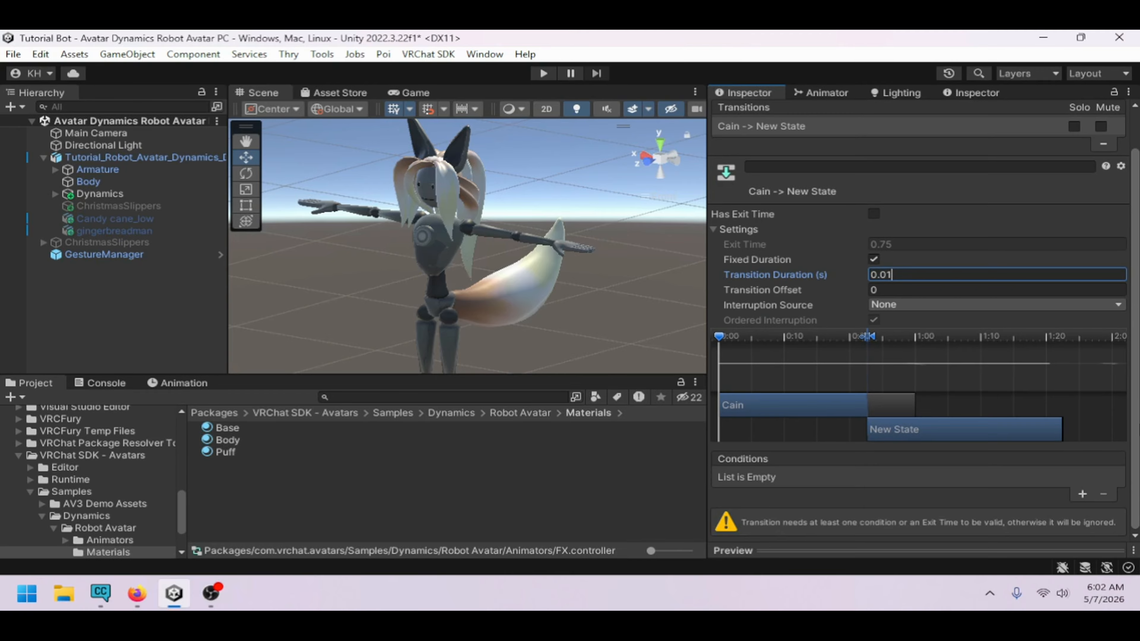
pyautogui.click(1077, 494)
pyautogui.click(835, 504)
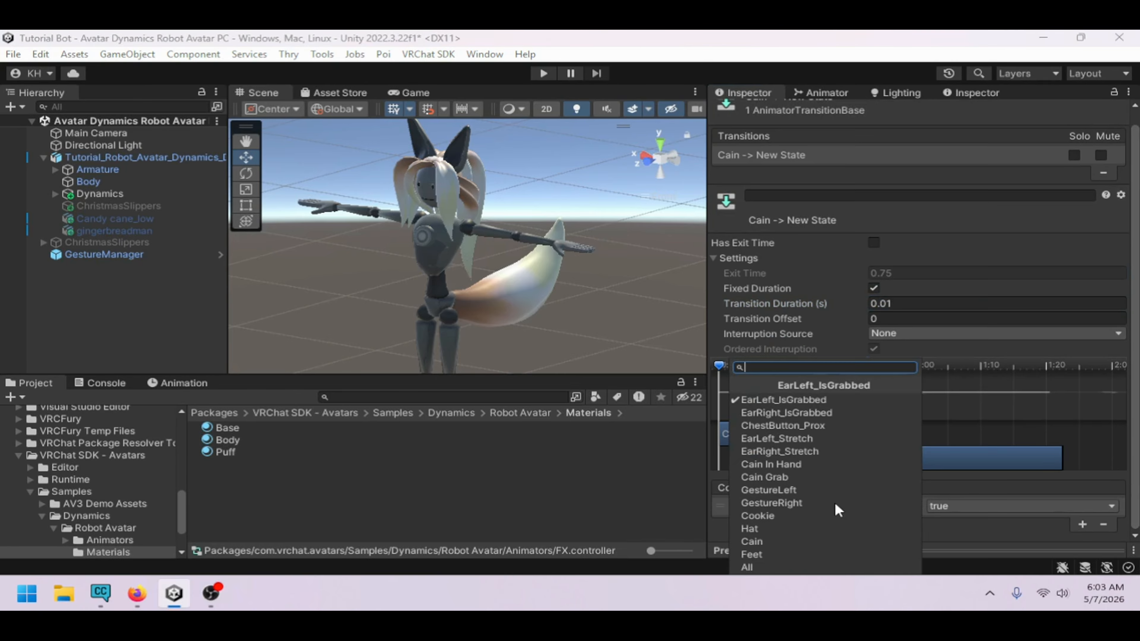
pyautogui.click(807, 542)
pyautogui.click(937, 509)
pyautogui.click(948, 540)
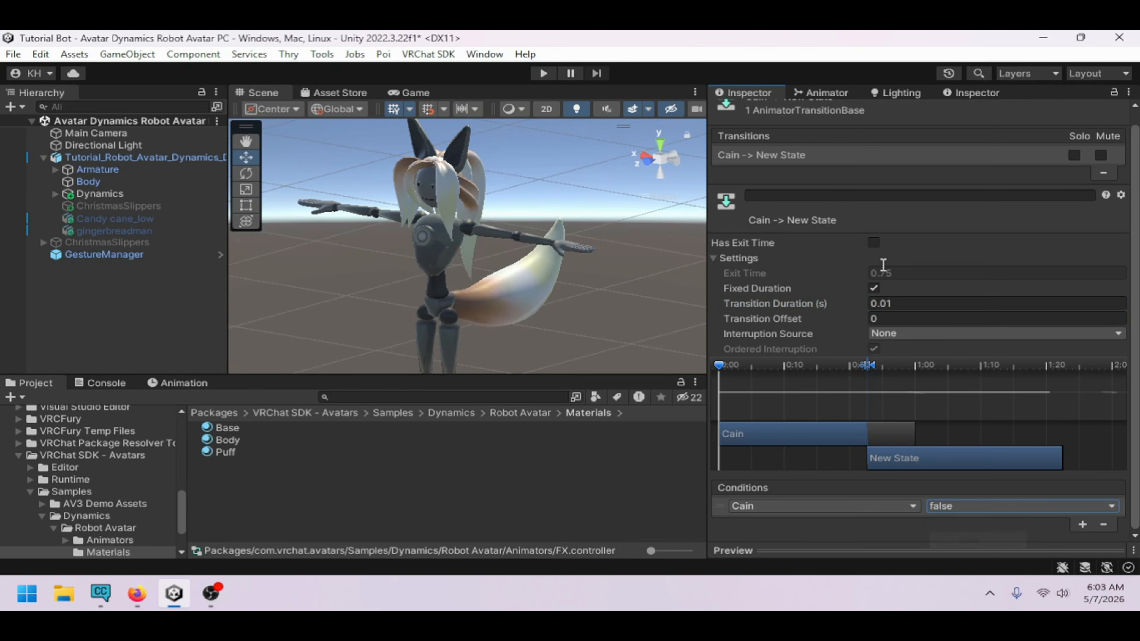
# In the Feet layer, make transitions from New State to Feet and from Feet back to New State
pyautogui.click(840, 95)
pyautogui.click(800, 398)
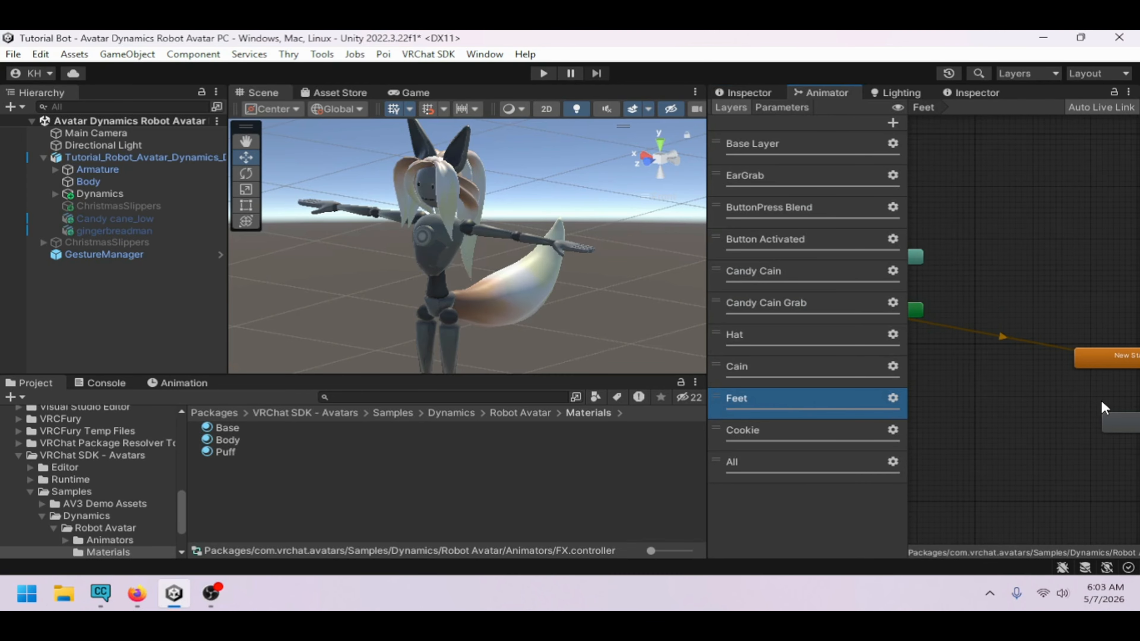
pyautogui.moveTo(1035, 401); pyautogui.dragTo(1017, 371)
pyautogui.rightClick(1015, 330)
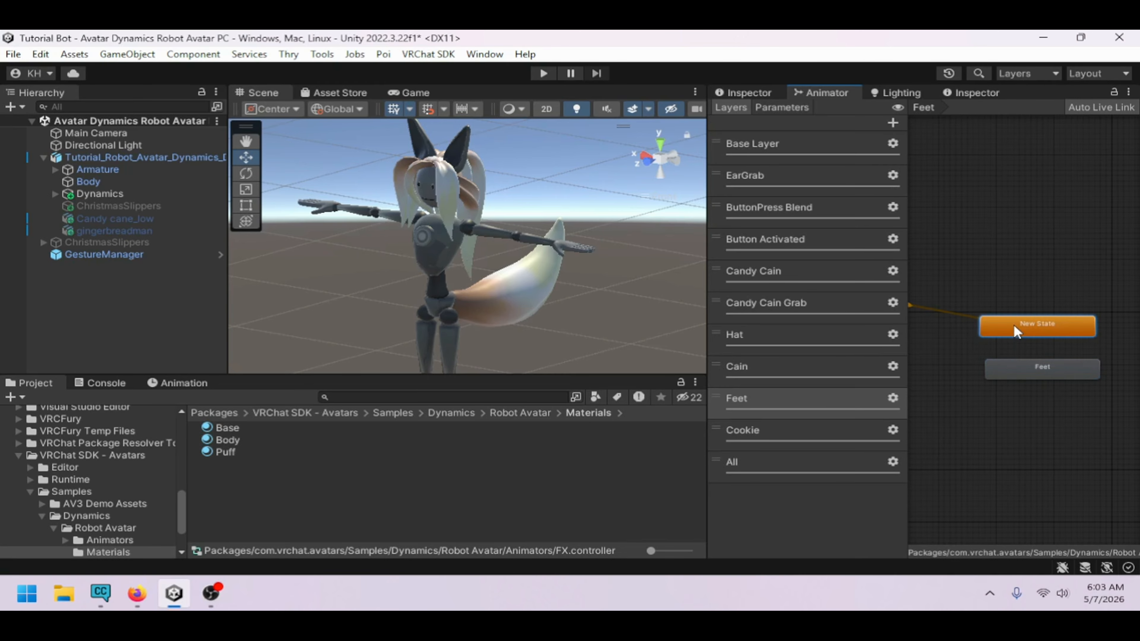
pyautogui.click(1015, 339)
pyautogui.click(1028, 371)
pyautogui.rightClick(1050, 373)
pyautogui.click(1050, 378)
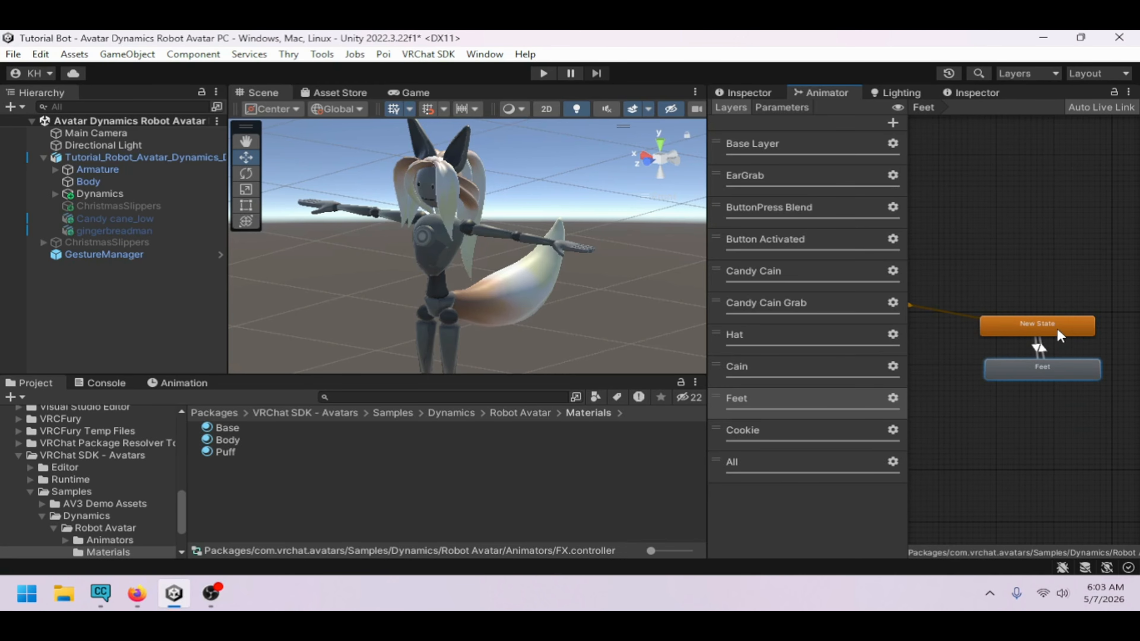
pyautogui.click(1057, 330)
# Set the New State to Feet transition without exit time, 0.01 s duration, and condition Feet true
pyautogui.click(1035, 345)
pyautogui.click(764, 97)
pyautogui.click(875, 246)
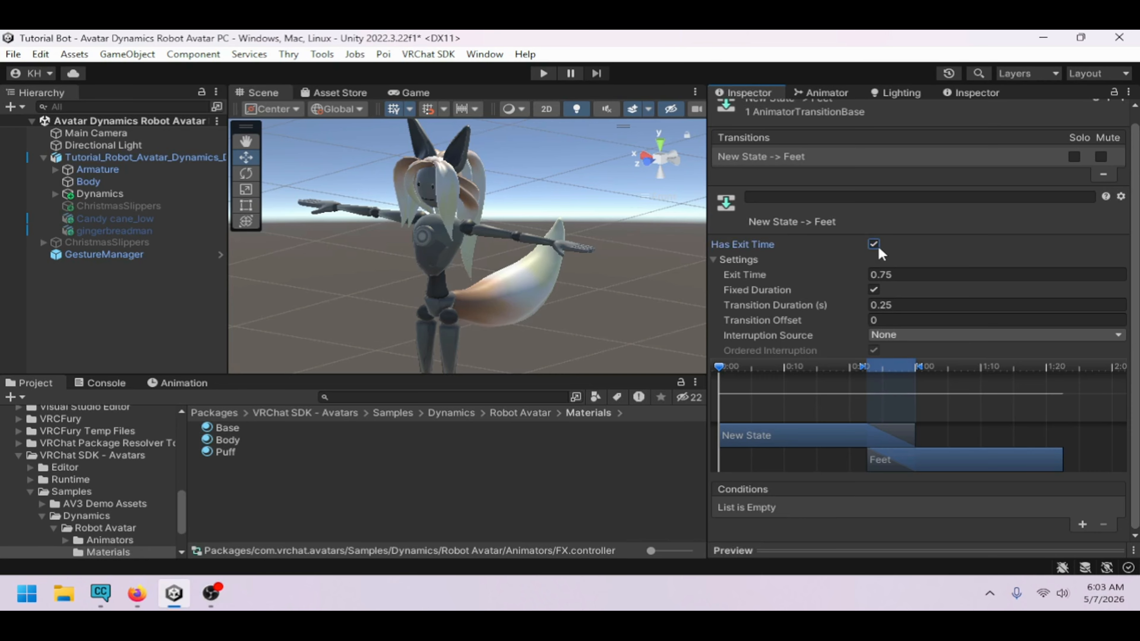
pyautogui.click(936, 304)
pyautogui.press('Left')
pyautogui.press('Left')
pyautogui.press('Left')
pyautogui.write('1')
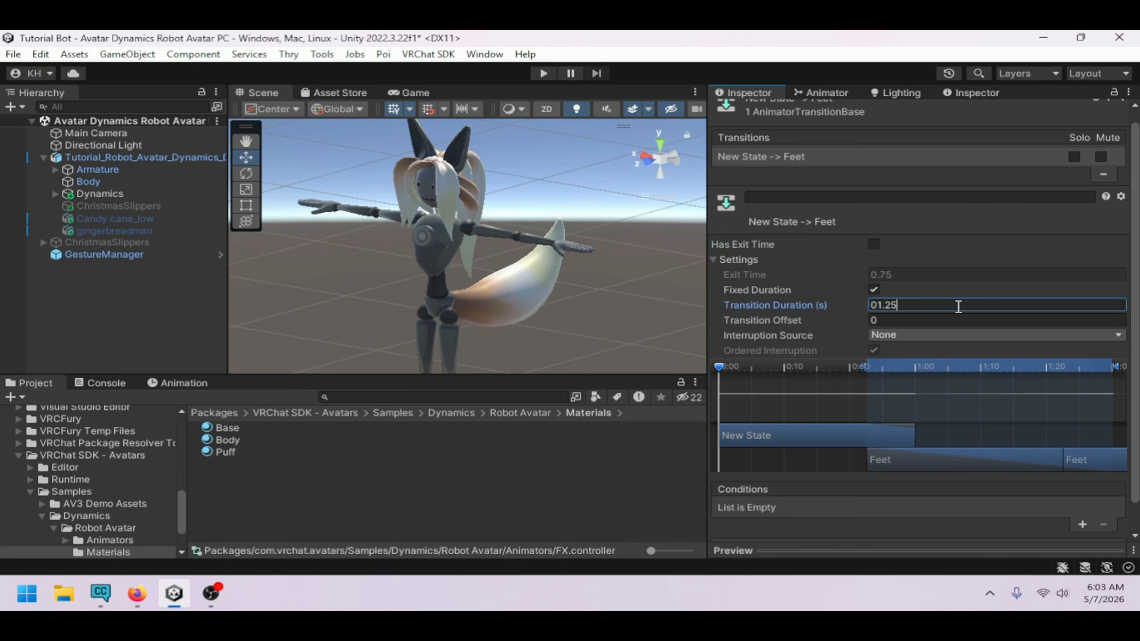
pyautogui.press('Left')
pyautogui.press('Left')
pyautogui.press('Left')
pyautogui.press('BackSpace')
pyautogui.doubleClick(958, 307)
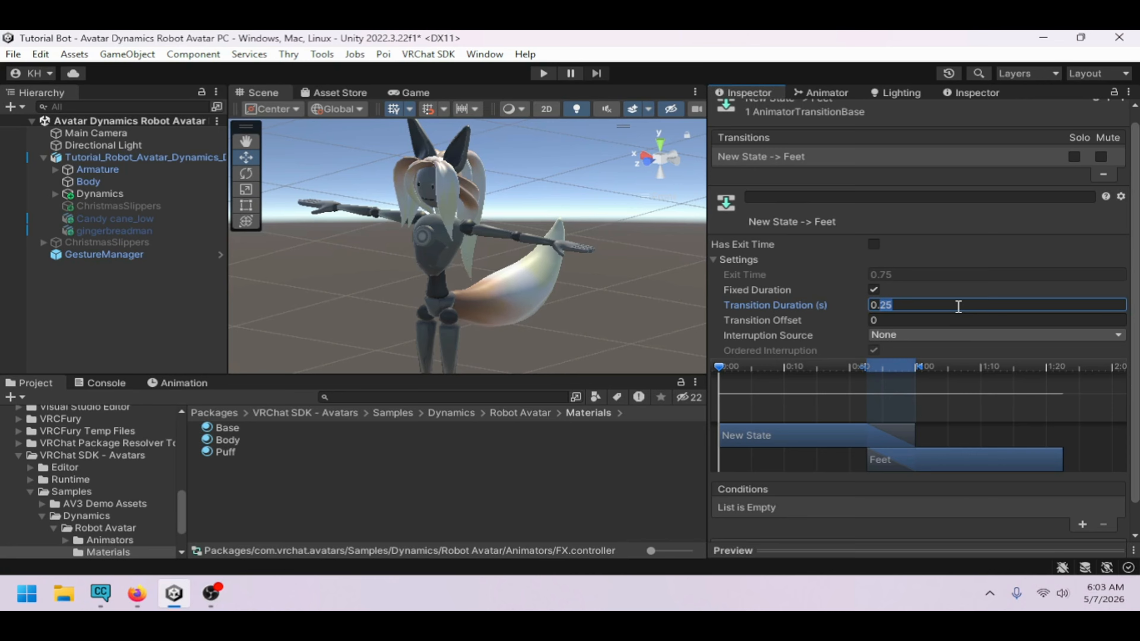
pyautogui.write('01')
pyautogui.click(1082, 526)
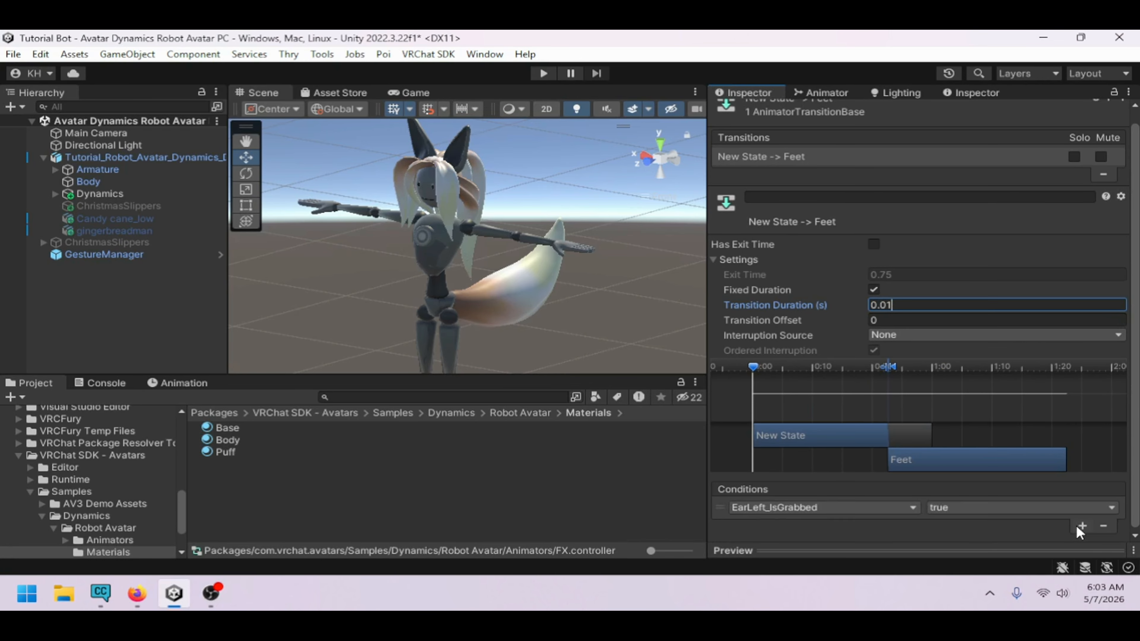
pyautogui.click(901, 510)
pyautogui.click(799, 556)
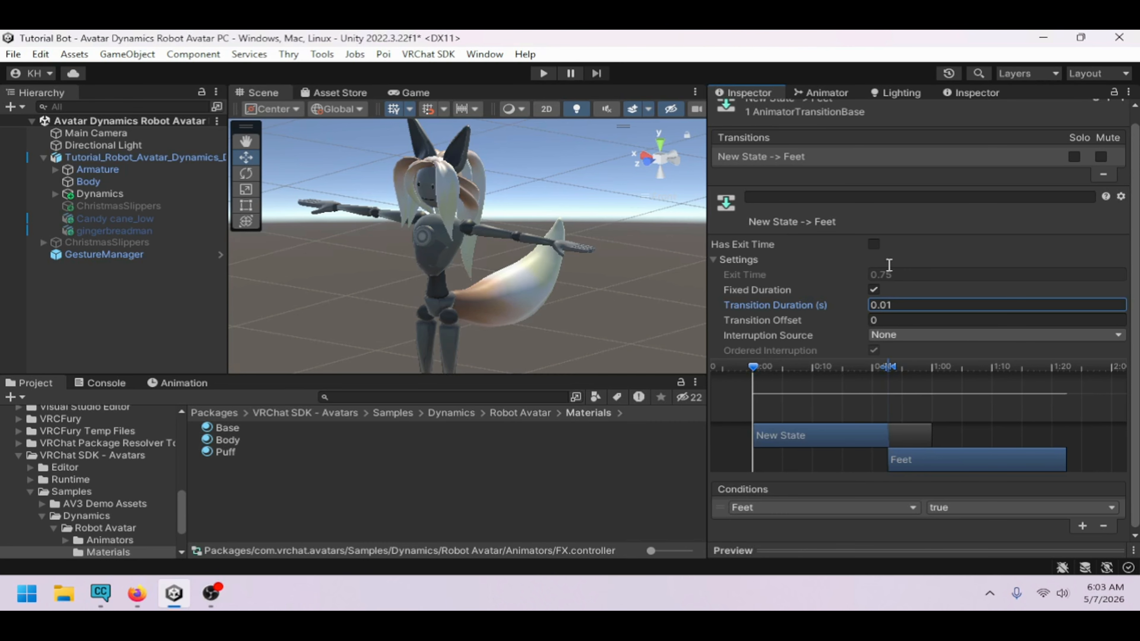
# Set the Feet to New State transition without exit time, 0.01 s duration, and condition Feet false
pyautogui.click(828, 93)
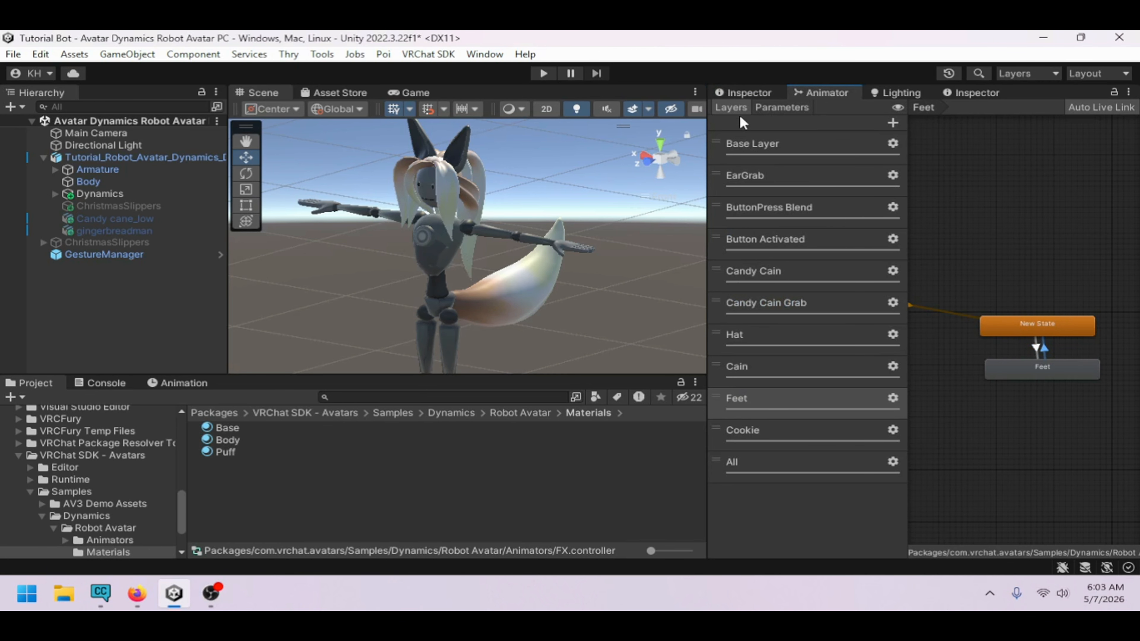
pyautogui.click(745, 93)
pyautogui.click(873, 244)
pyautogui.click(908, 307)
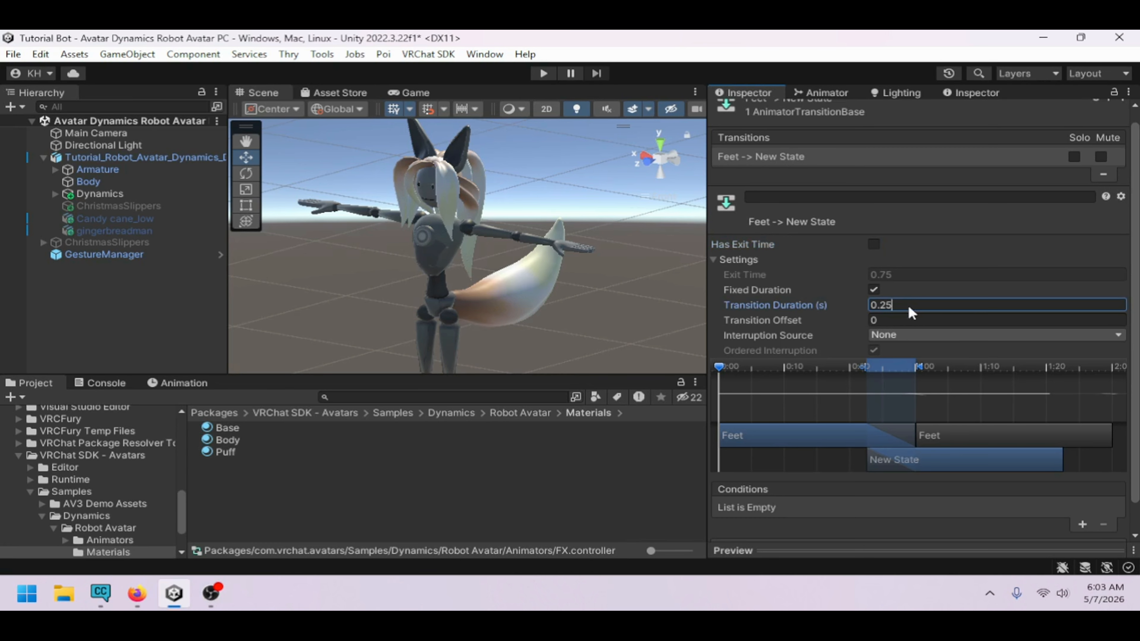
pyautogui.write('0.01')
pyautogui.click(1082, 524)
pyautogui.click(865, 509)
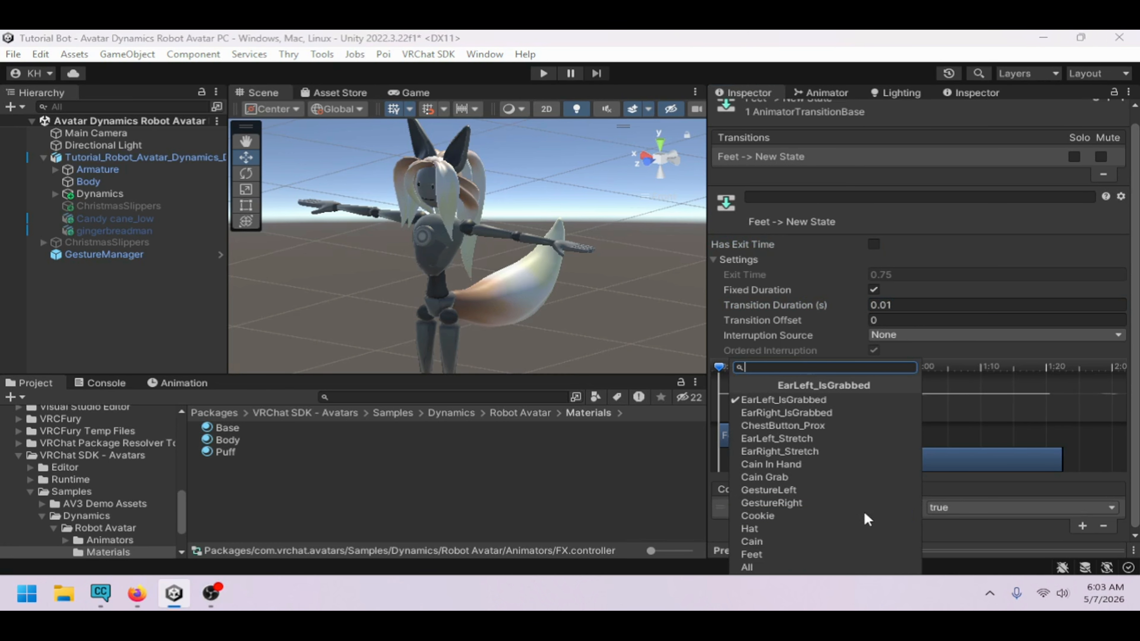
pyautogui.click(806, 551)
pyautogui.click(970, 513)
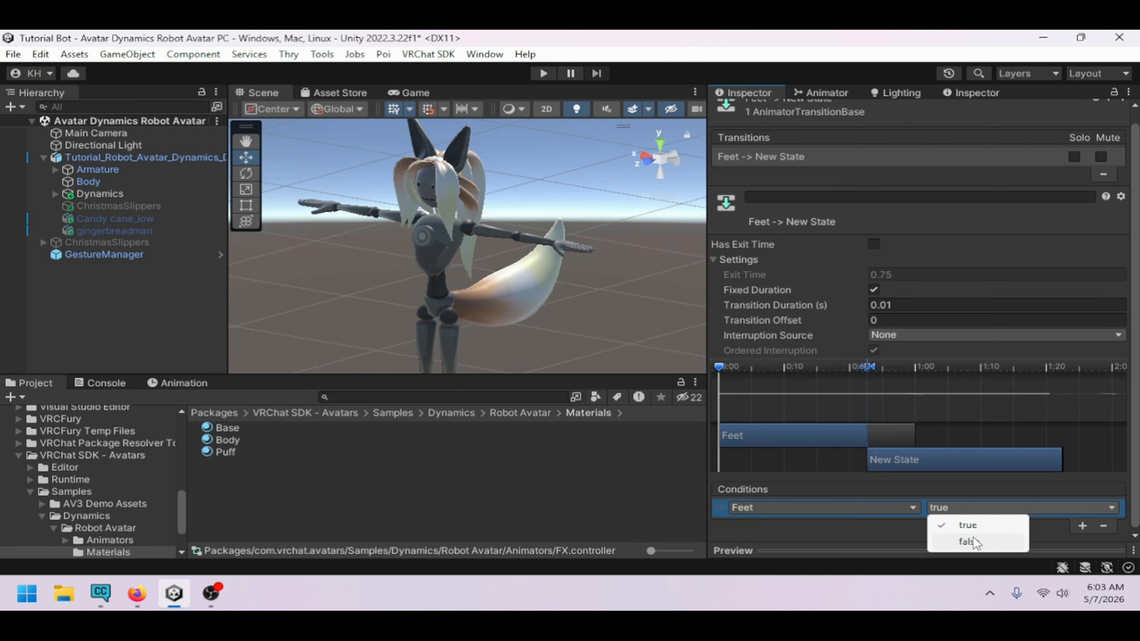
pyautogui.click(970, 540)
# In the Cookie layer, make transitions from New State to Cookie and from Cookie back to New State
pyautogui.click(828, 92)
pyautogui.click(799, 443)
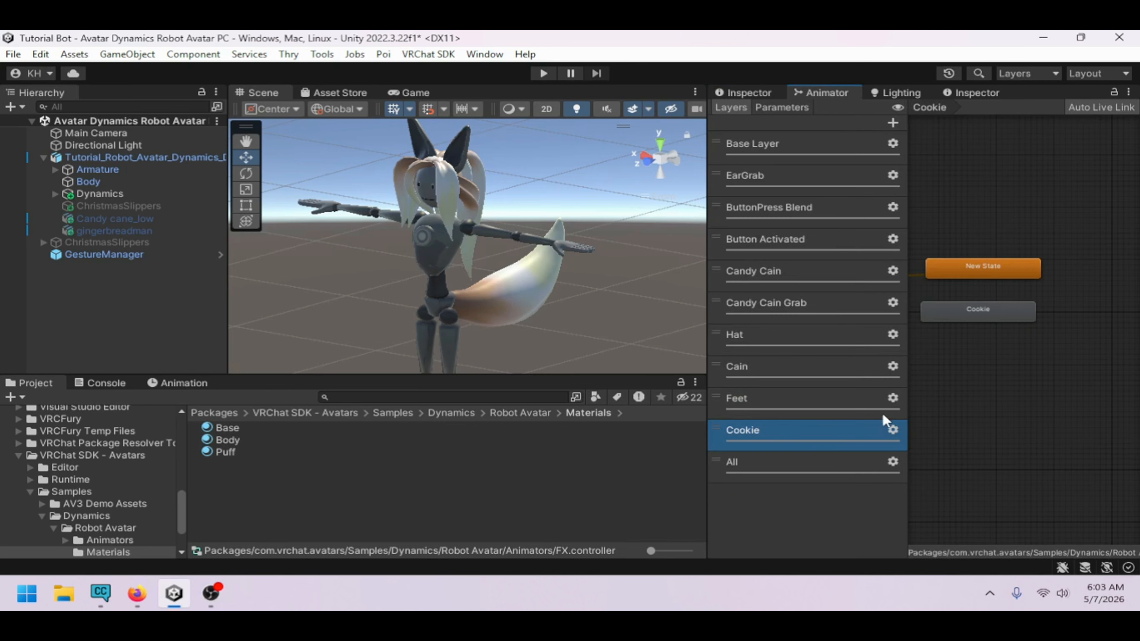
pyautogui.rightClick(967, 264)
pyautogui.click(988, 272)
pyautogui.click(956, 309)
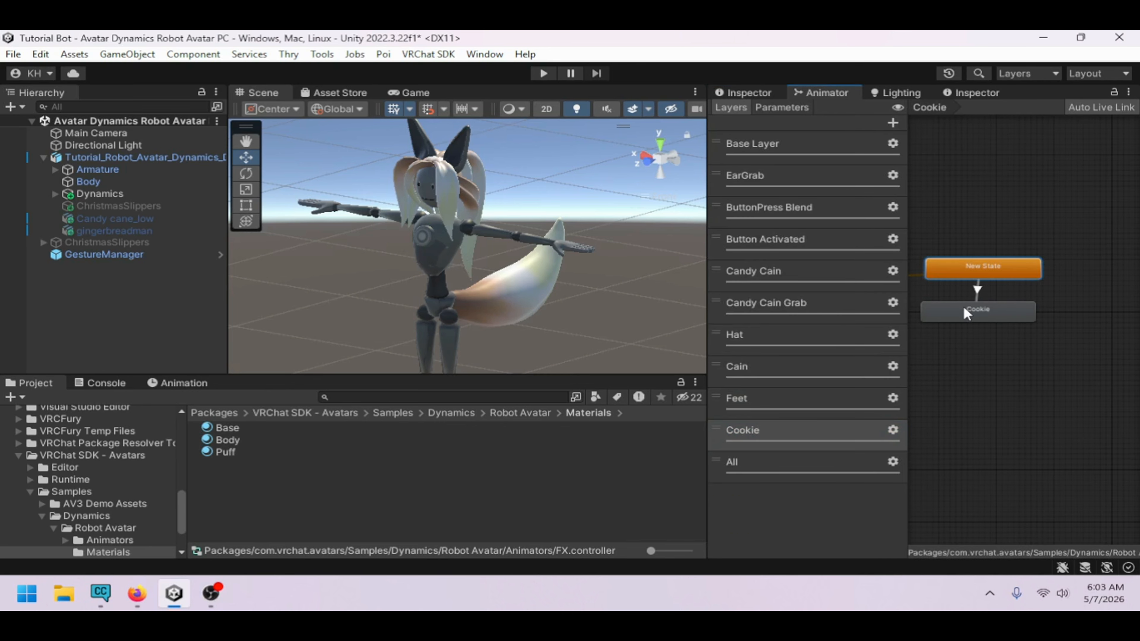
pyautogui.rightClick(930, 308)
pyautogui.click(995, 315)
pyautogui.click(1009, 269)
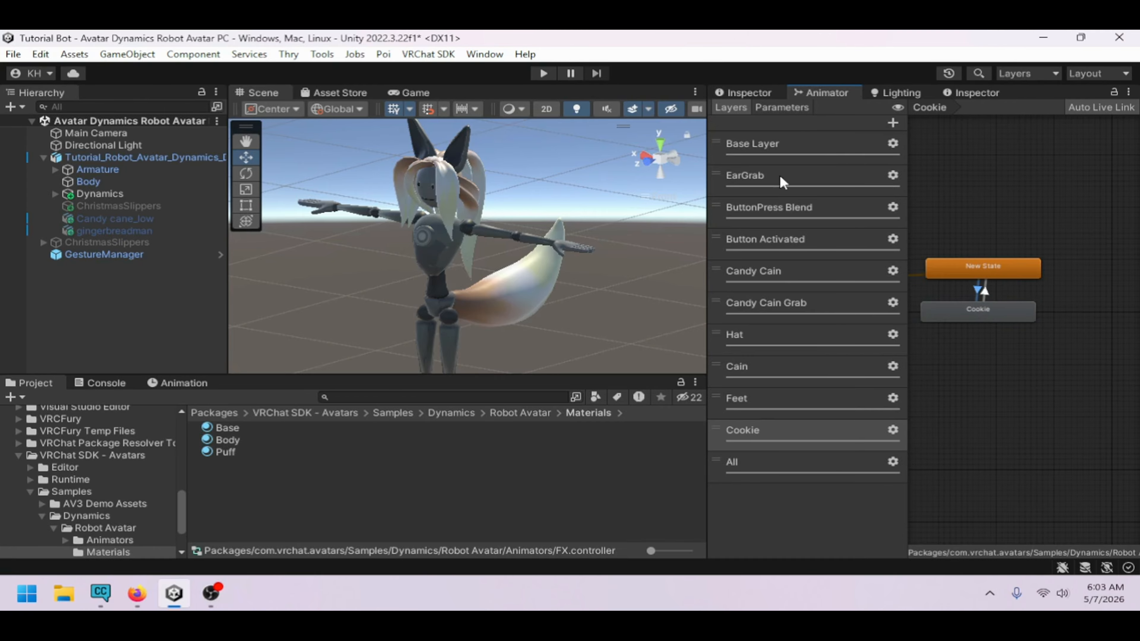
# Set the New State to Cookie transition without exit time, 0.01 s duration, and condition Cookie true
pyautogui.click(754, 92)
pyautogui.click(873, 243)
pyautogui.click(943, 305)
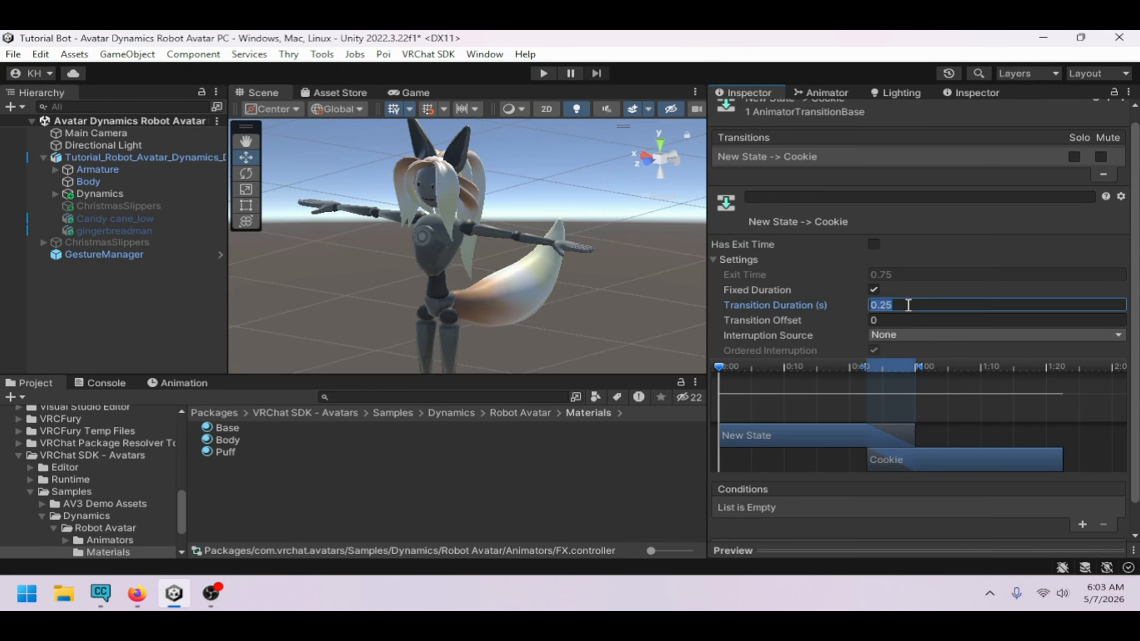
pyautogui.write('0.01')
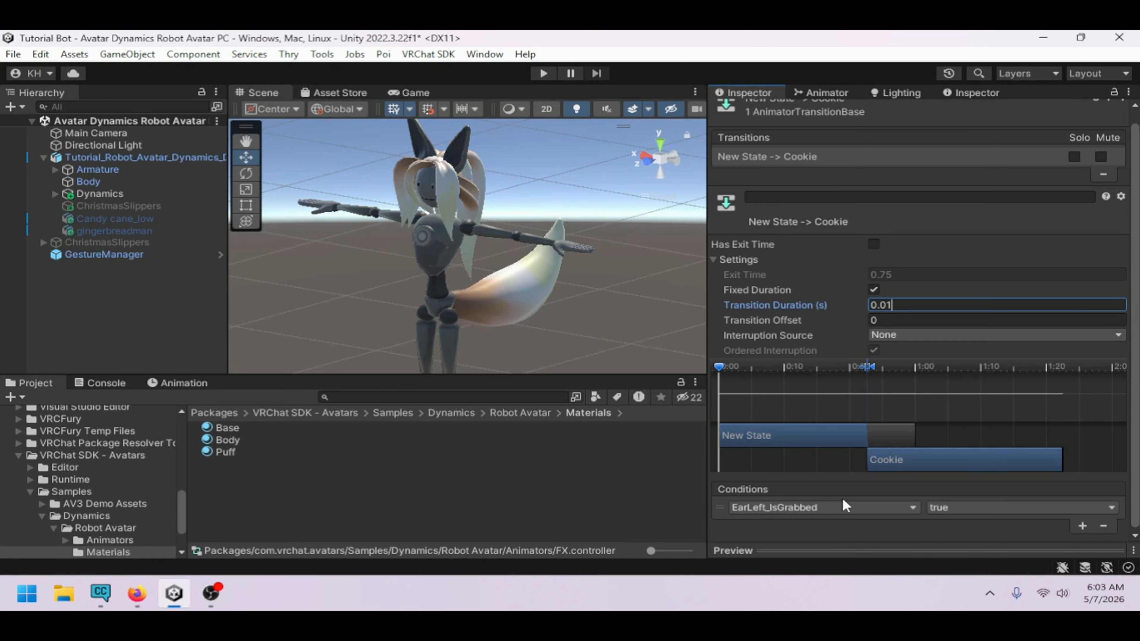
pyautogui.click(844, 505)
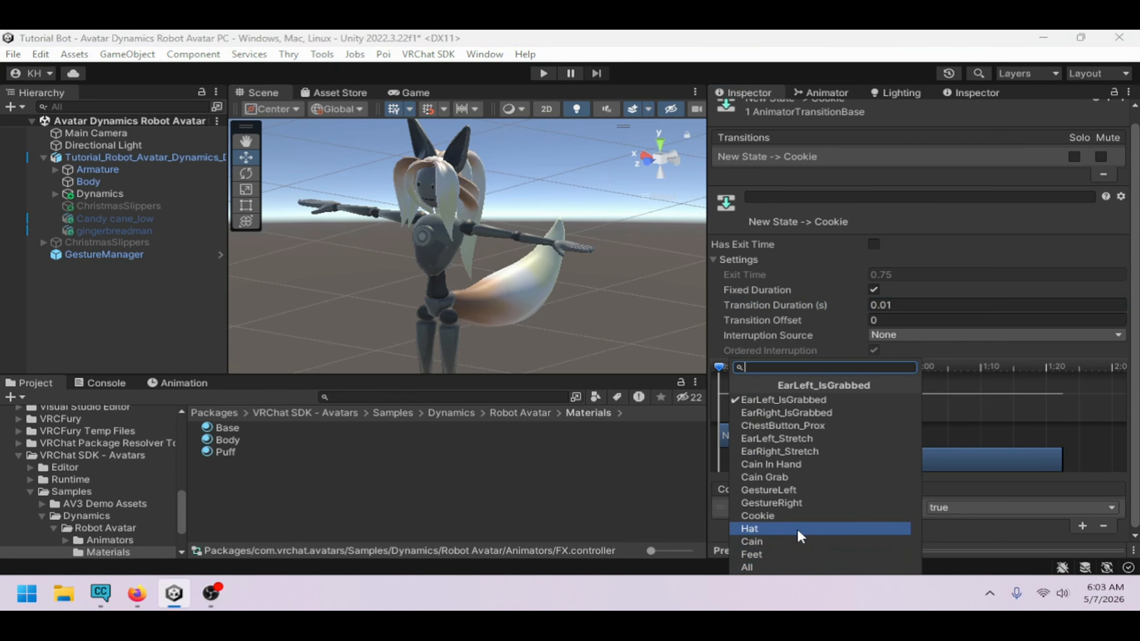
pyautogui.click(797, 512)
# Set the Cookie to New State transition without exit time, 0.01 s duration, and condition Cookie false
pyautogui.click(827, 92)
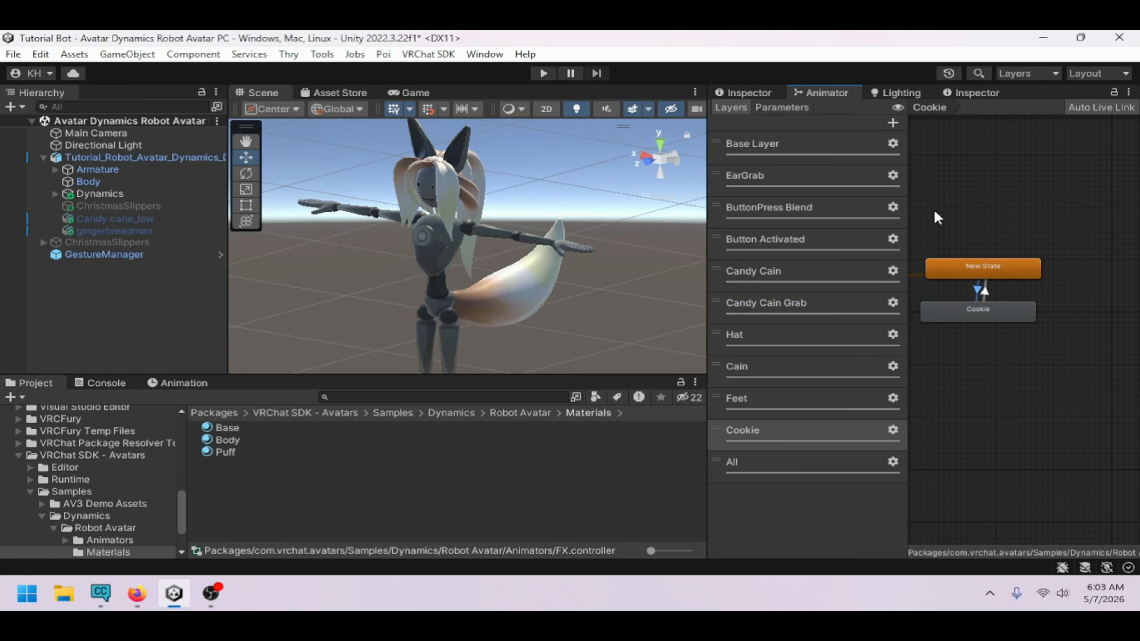
pyautogui.moveTo(997, 304); pyautogui.dragTo(1002, 303)
pyautogui.click(956, 273)
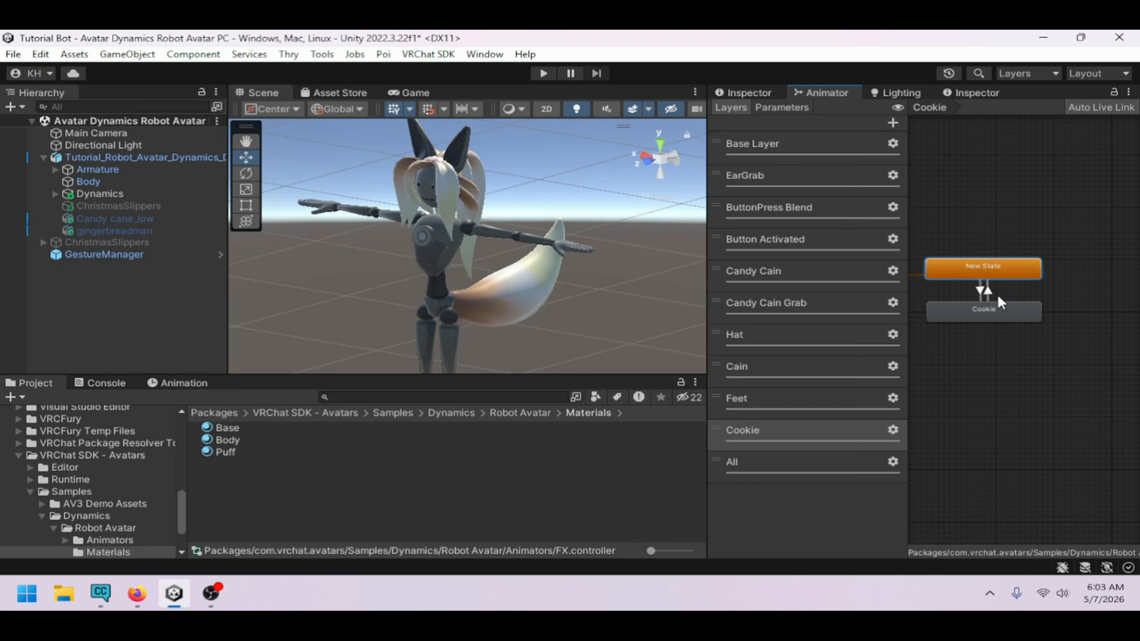
pyautogui.click(988, 292)
pyautogui.click(752, 95)
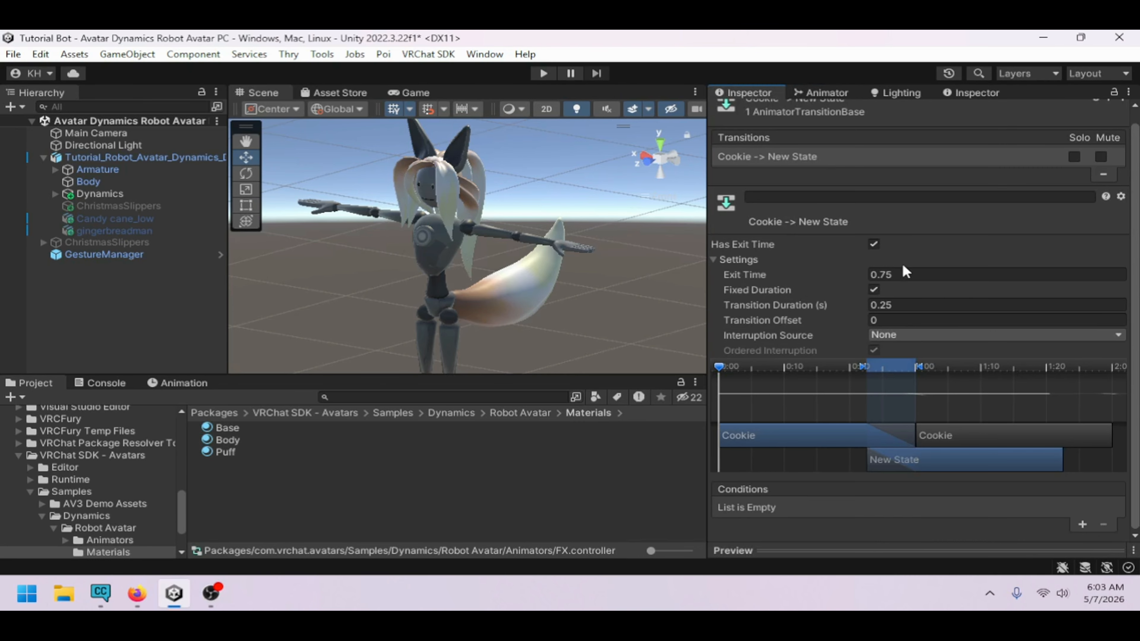
pyautogui.click(874, 245)
pyautogui.click(943, 305)
pyautogui.write('0.01')
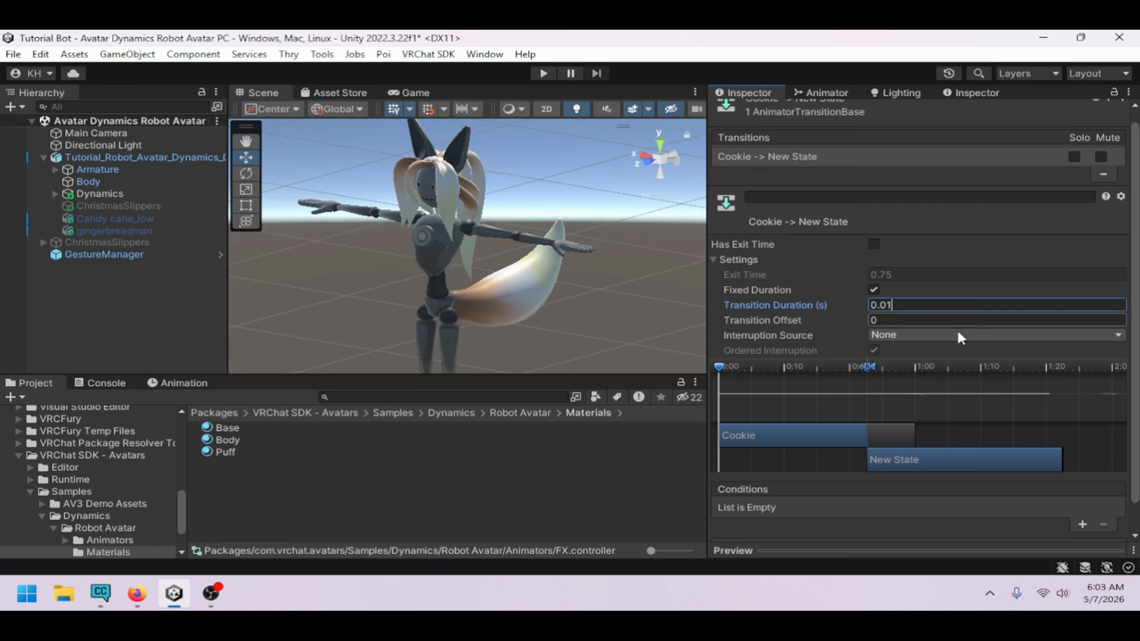
pyautogui.click(1082, 525)
pyautogui.click(790, 507)
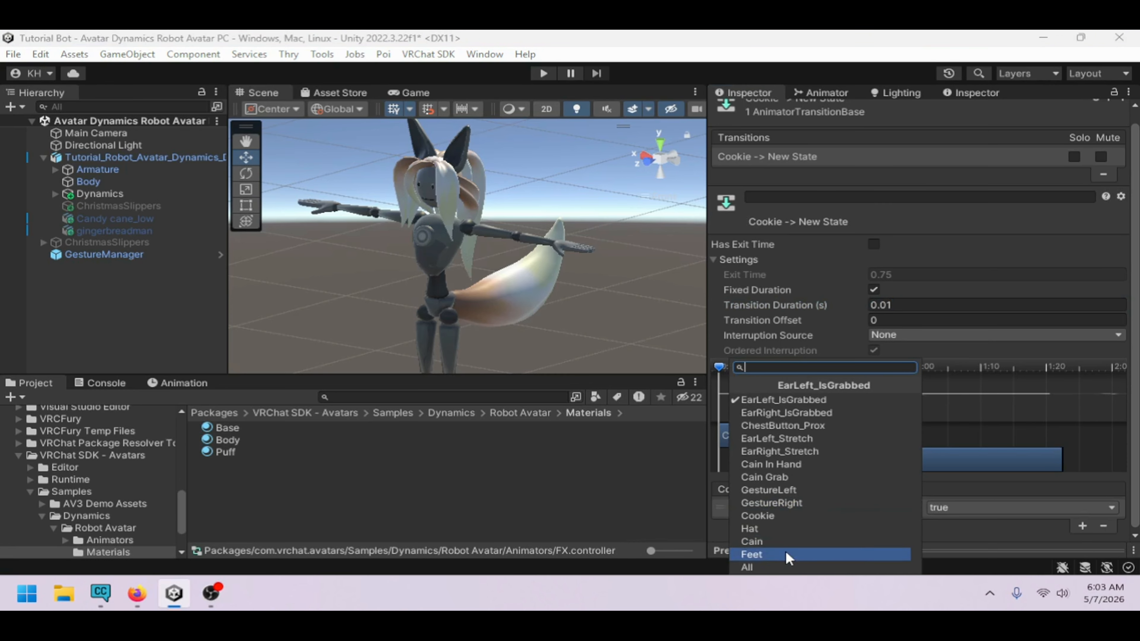
pyautogui.click(781, 516)
pyautogui.click(983, 507)
pyautogui.click(970, 541)
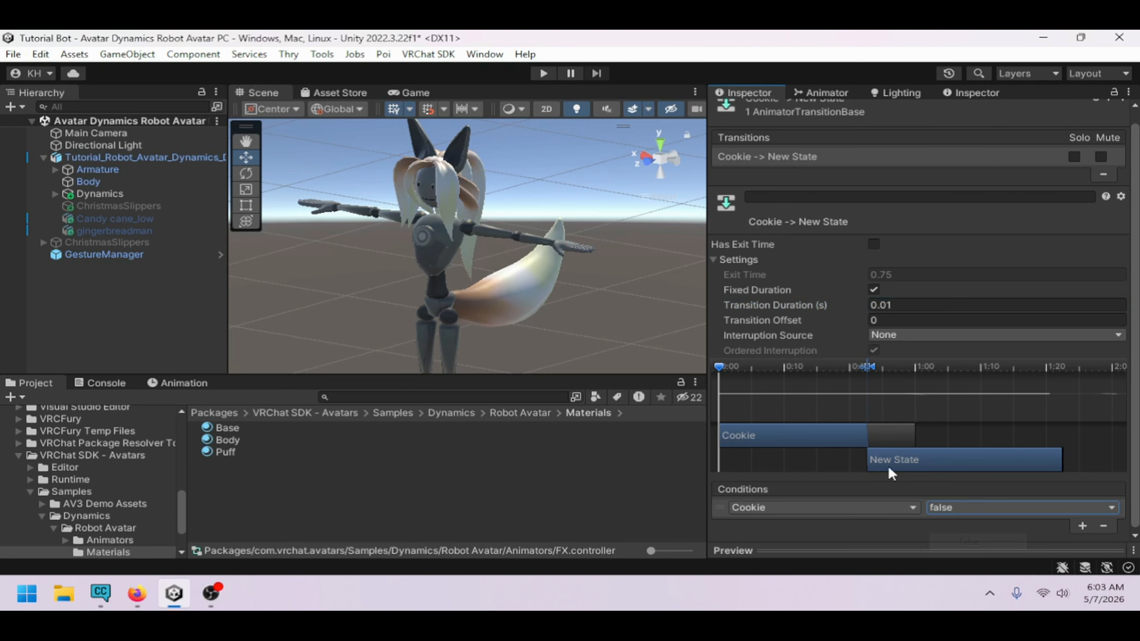
# Inspect the Cookie state's settings in the Cookie layer
pyautogui.click(822, 95)
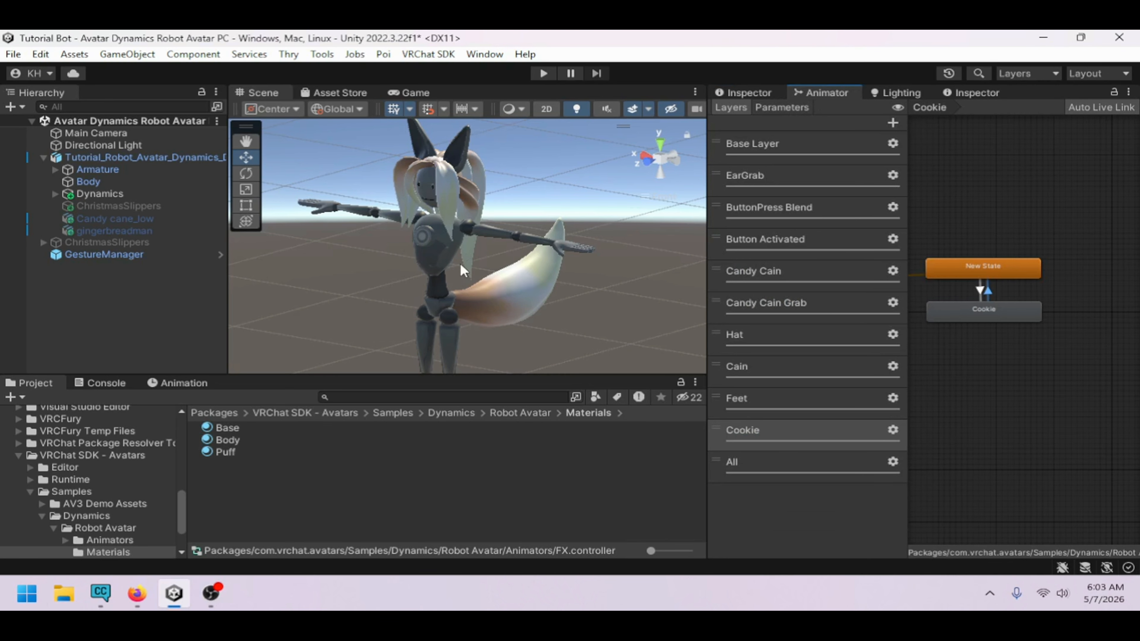
pyautogui.click(1003, 273)
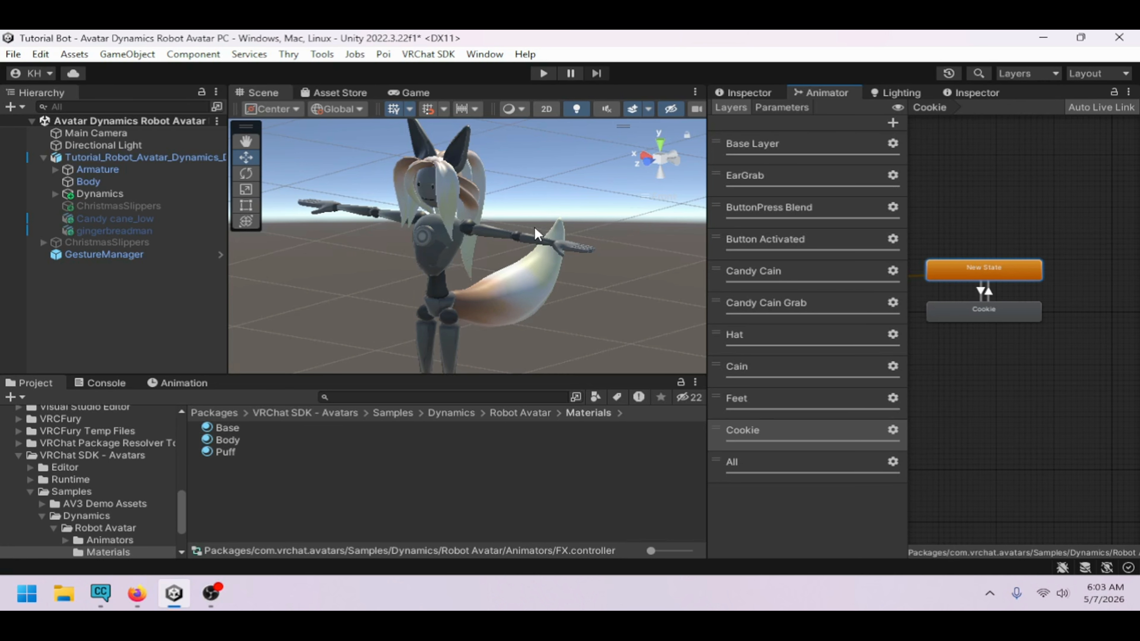
pyautogui.click(971, 318)
pyautogui.click(743, 92)
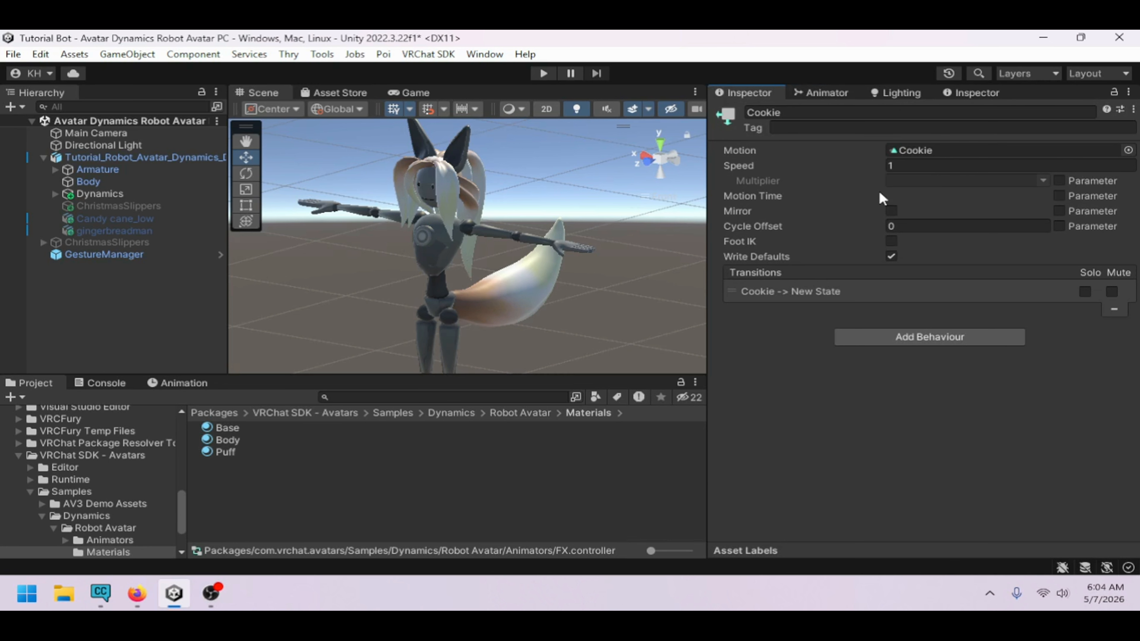
pyautogui.click(825, 94)
pyautogui.click(759, 461)
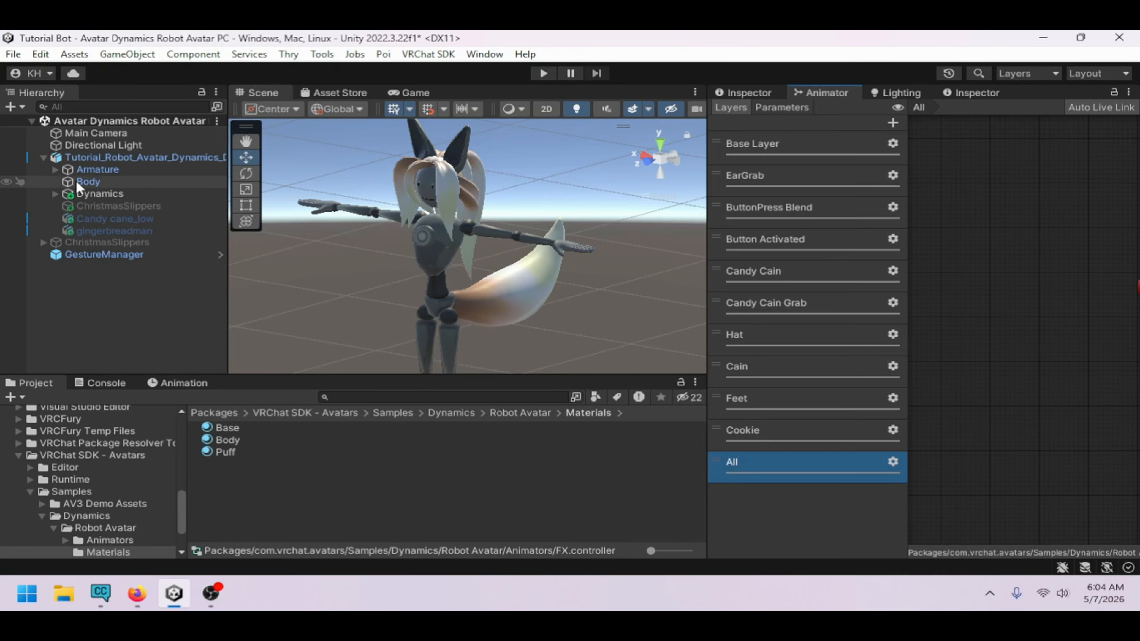
# Select the GestureManager and enter Play Mode through it
pyautogui.click(49, 150)
pyautogui.click(46, 155)
pyautogui.click(79, 184)
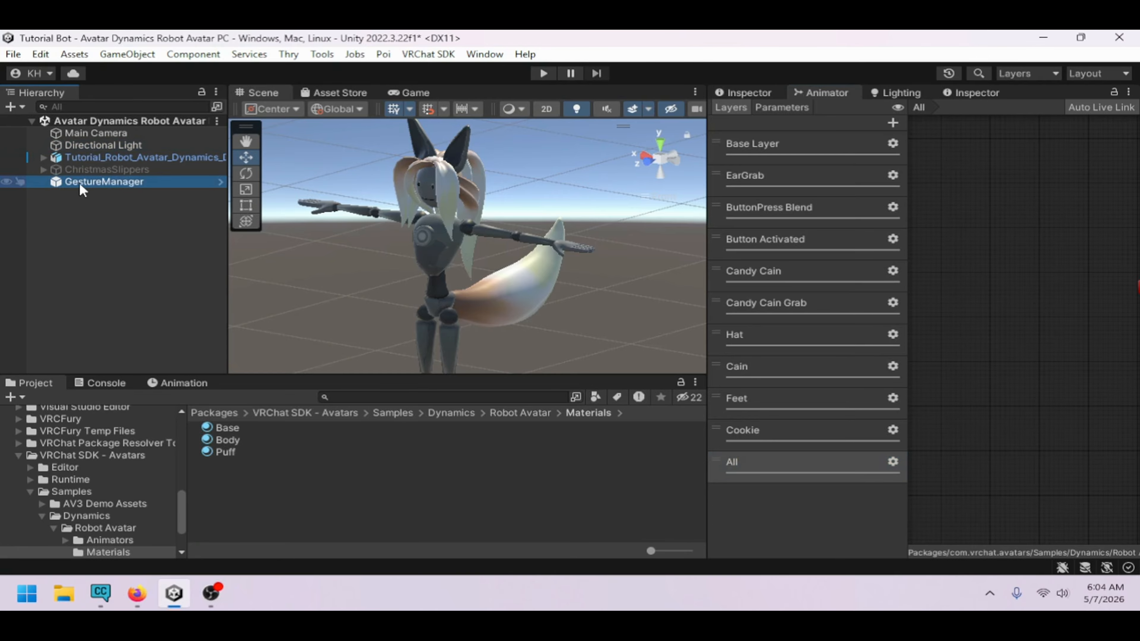
pyautogui.click(745, 93)
pyautogui.click(912, 342)
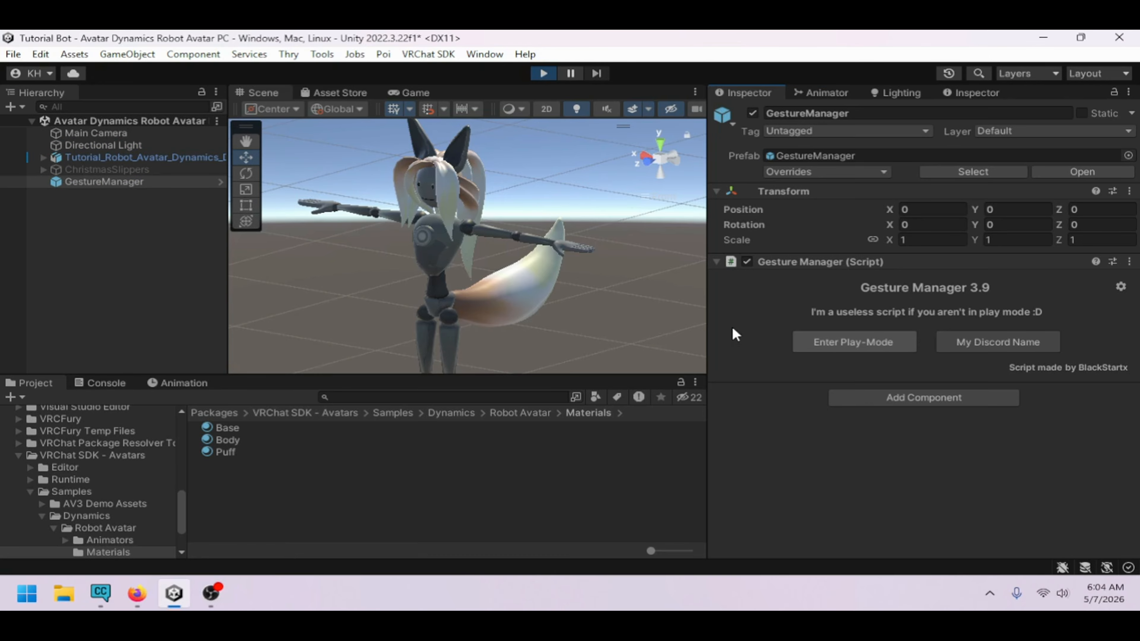
# In the animator parameters, switch Cookie, Hat, Cain and Feet on to test the props
pyautogui.click(263, 93)
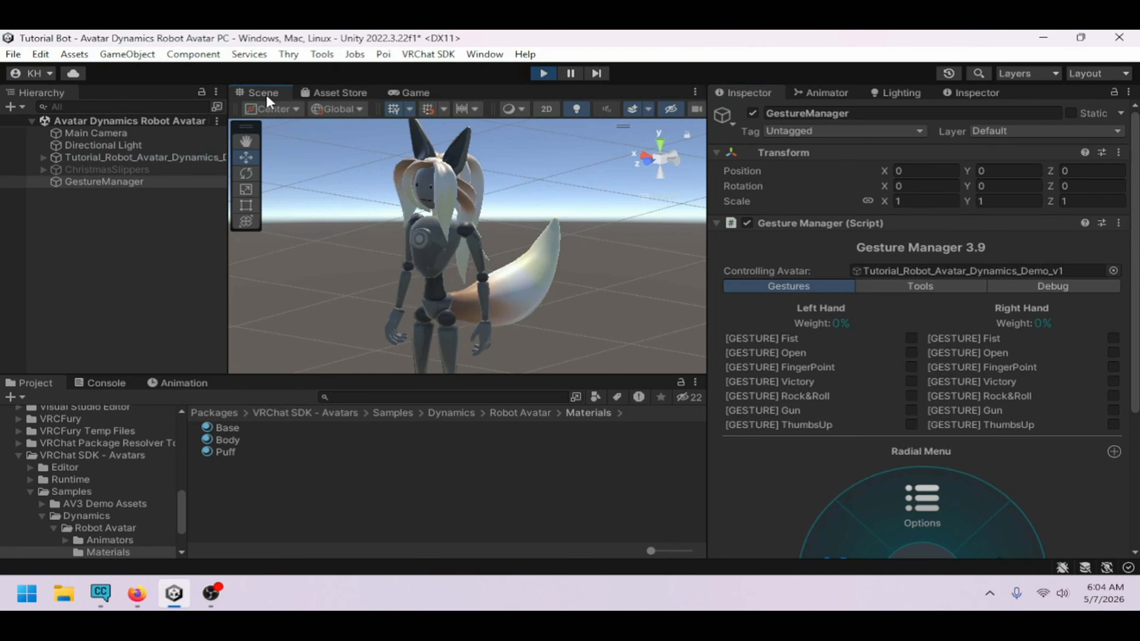
pyautogui.click(817, 93)
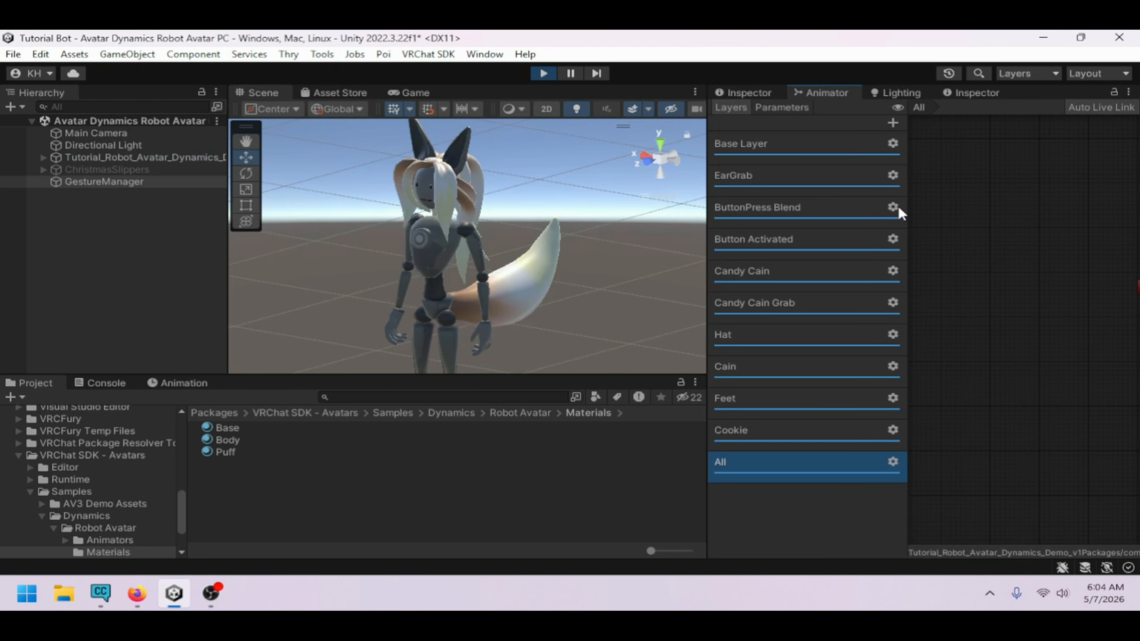
pyautogui.click(799, 110)
pyautogui.click(853, 320)
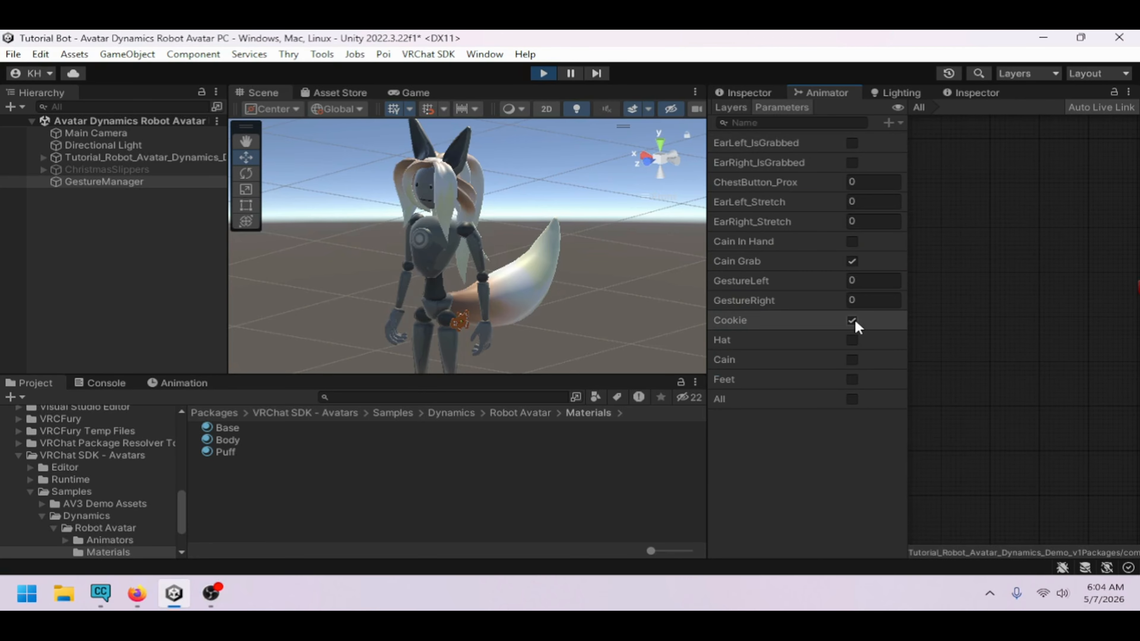
pyautogui.click(853, 340)
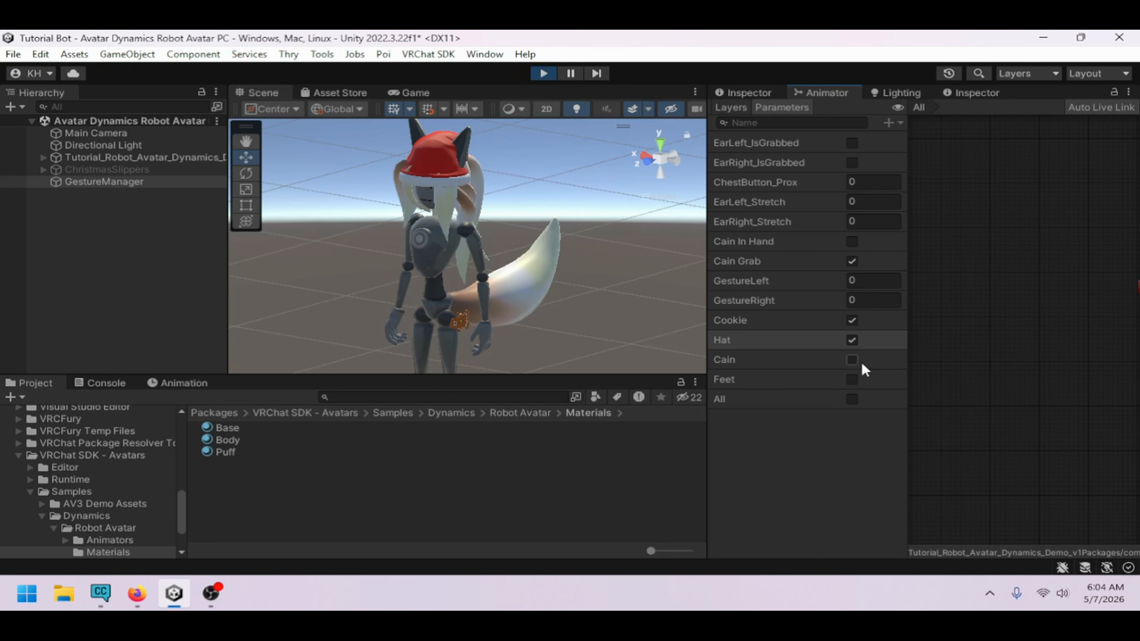
pyautogui.click(854, 360)
pyautogui.click(853, 379)
# Inspect the slippers, switch Feet, Cain, Hat and Cookie off again, and exit Play Mode
pyautogui.scroll(-5, 639, 322)
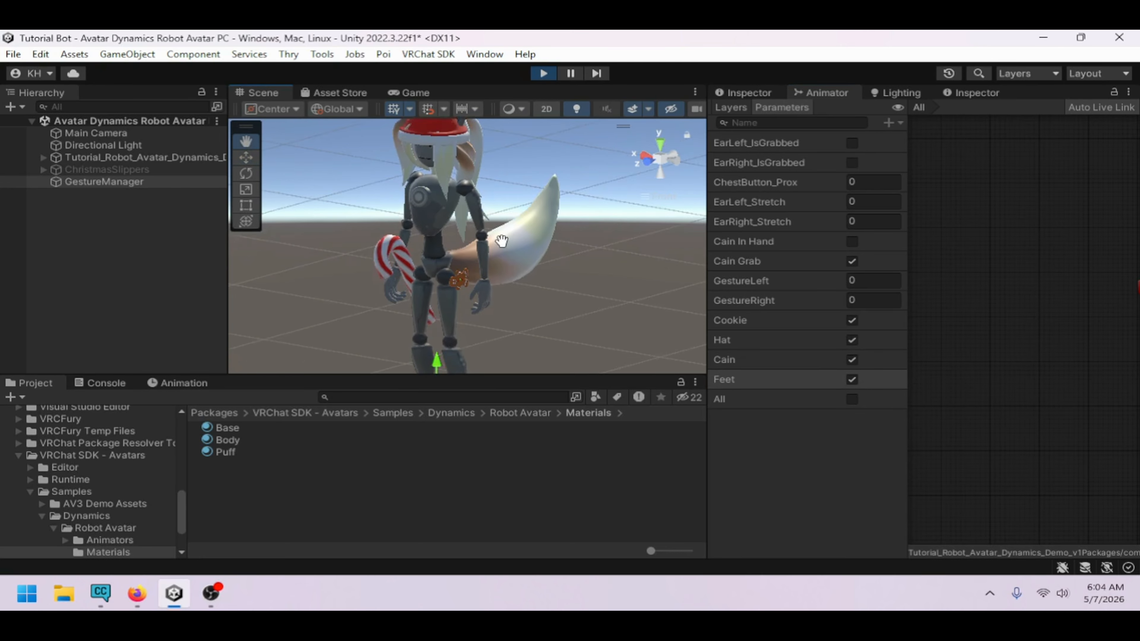
pyautogui.moveTo(639, 323)
pyautogui.keyDown('alt'); pyautogui.mouseDown()
pyautogui.moveTo(474, 318)
pyautogui.moveTo(425, 297)
pyautogui.moveTo(374, 311)
pyautogui.moveTo(609, 302)
pyautogui.moveTo(596, 306)
pyautogui.moveTo(628, 315)
pyautogui.mouseUp(); pyautogui.keyUp('alt')
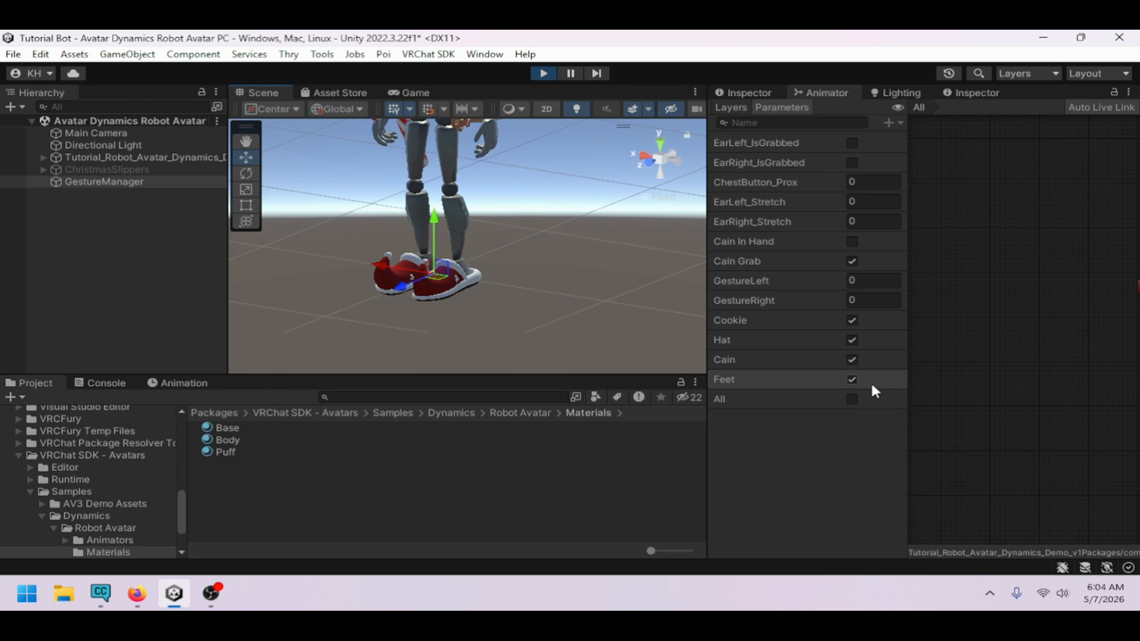
pyautogui.click(860, 379)
pyautogui.click(855, 360)
pyautogui.click(854, 340)
pyautogui.click(854, 320)
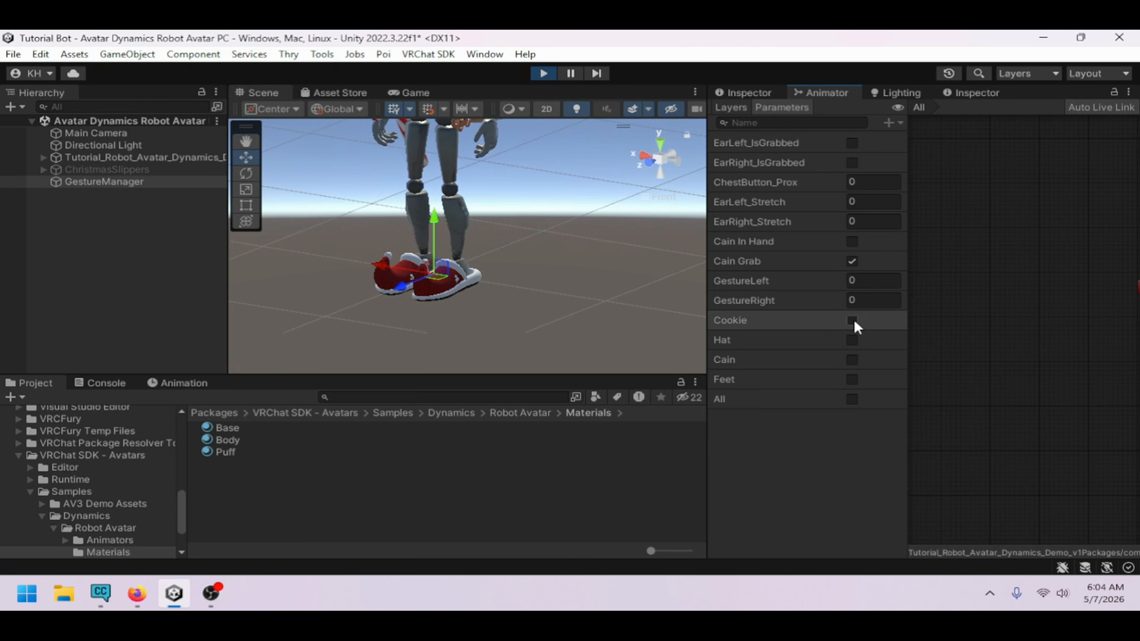
pyautogui.keyDown('alt'); pyautogui.moveTo(519, 274); pyautogui.dragTo(549, 287); pyautogui.keyUp('alt')
pyautogui.moveTo(549, 287); pyautogui.dragTo(567, 278, button='right')
pyautogui.moveTo(513, 229); pyautogui.dragTo(617, 236, button='right')
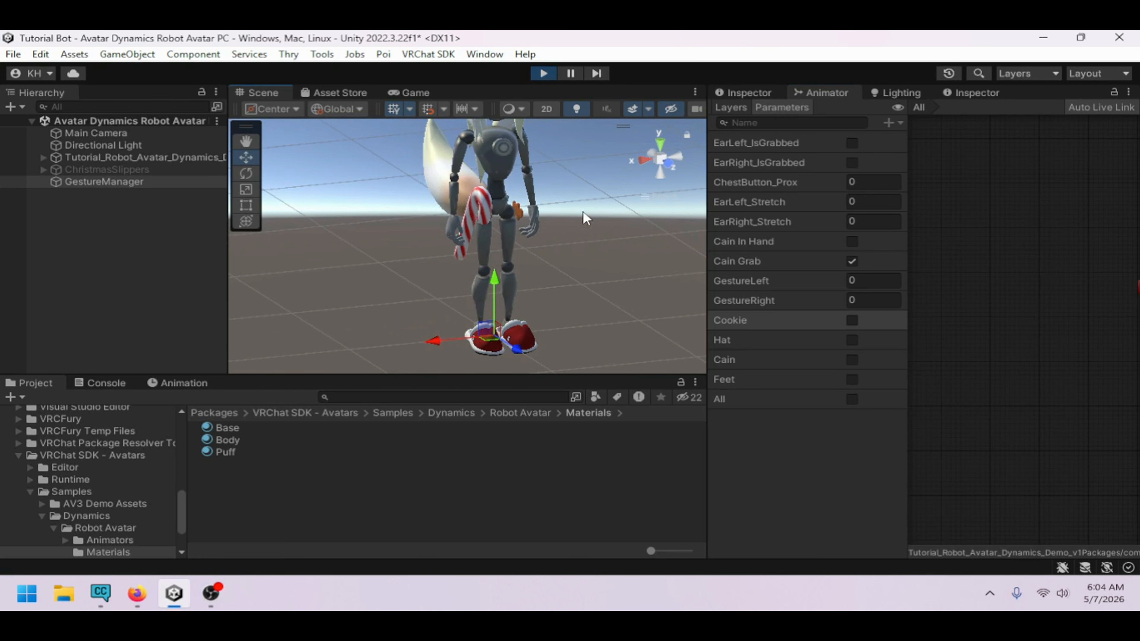
pyautogui.click(544, 73)
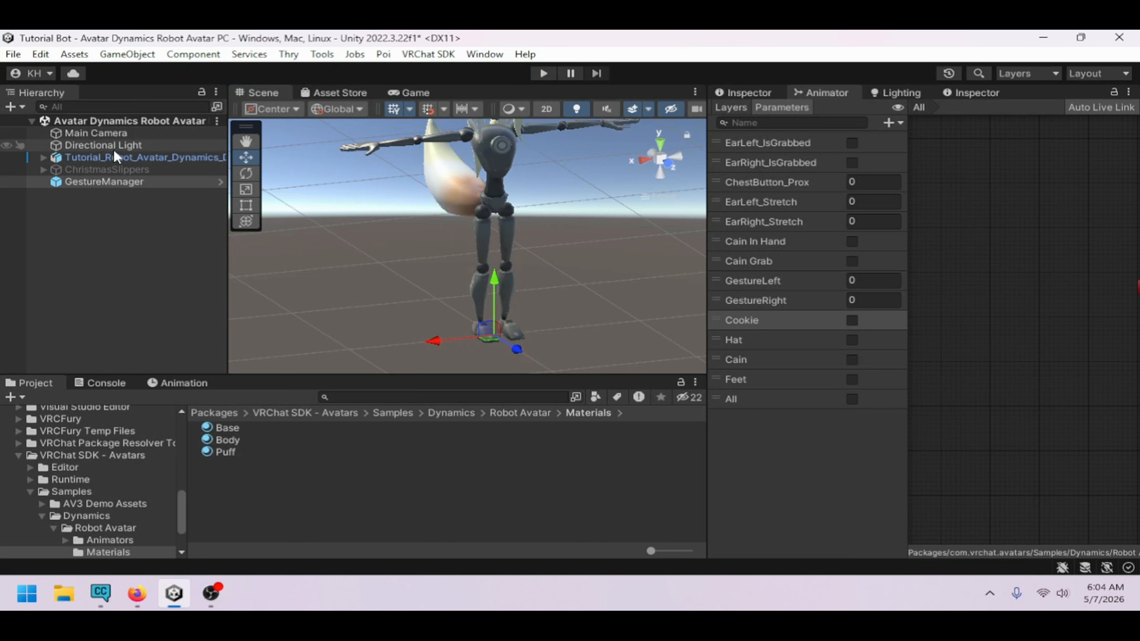
# Select the avatar and re-examine the Cookie state in its Cookie animator layer
pyautogui.click(111, 159)
pyautogui.click(732, 107)
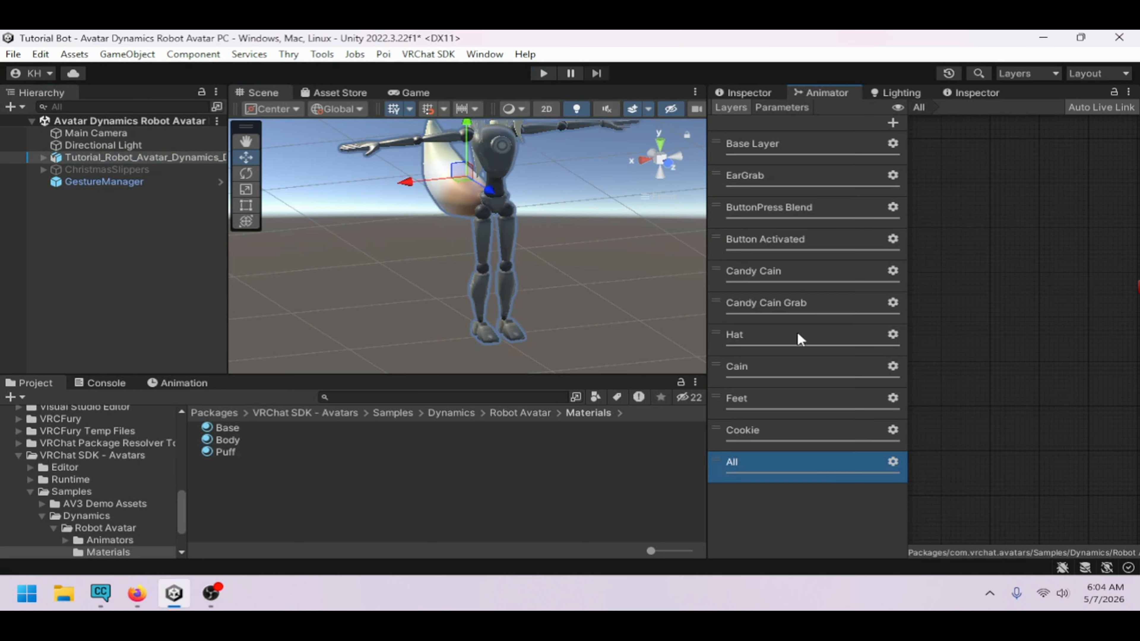
pyautogui.click(776, 418)
pyautogui.click(781, 434)
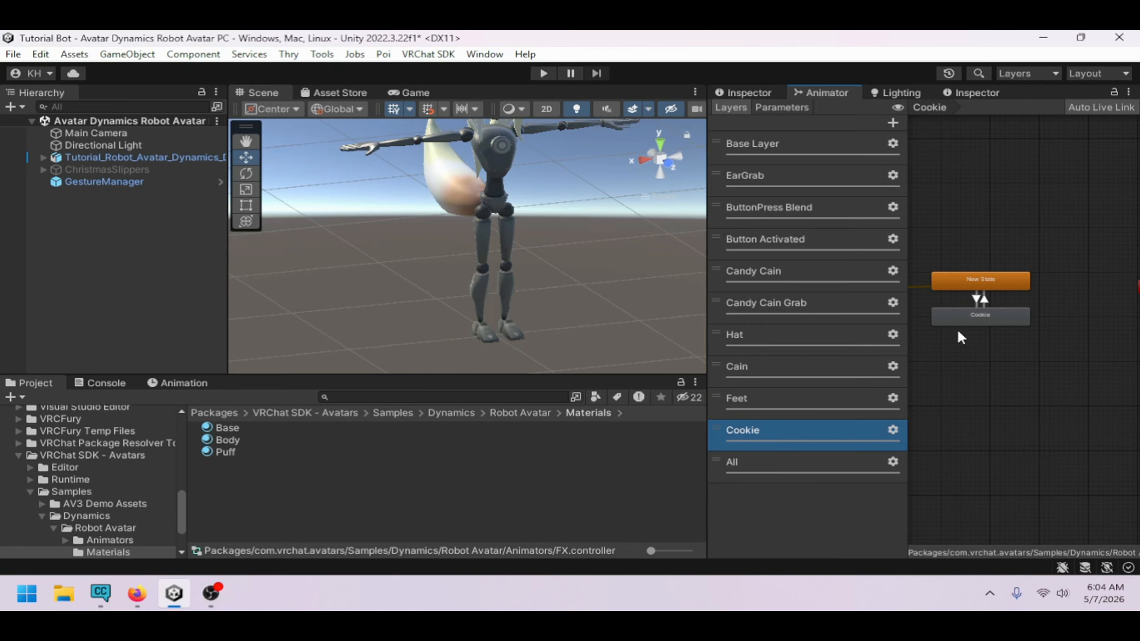
pyautogui.click(965, 320)
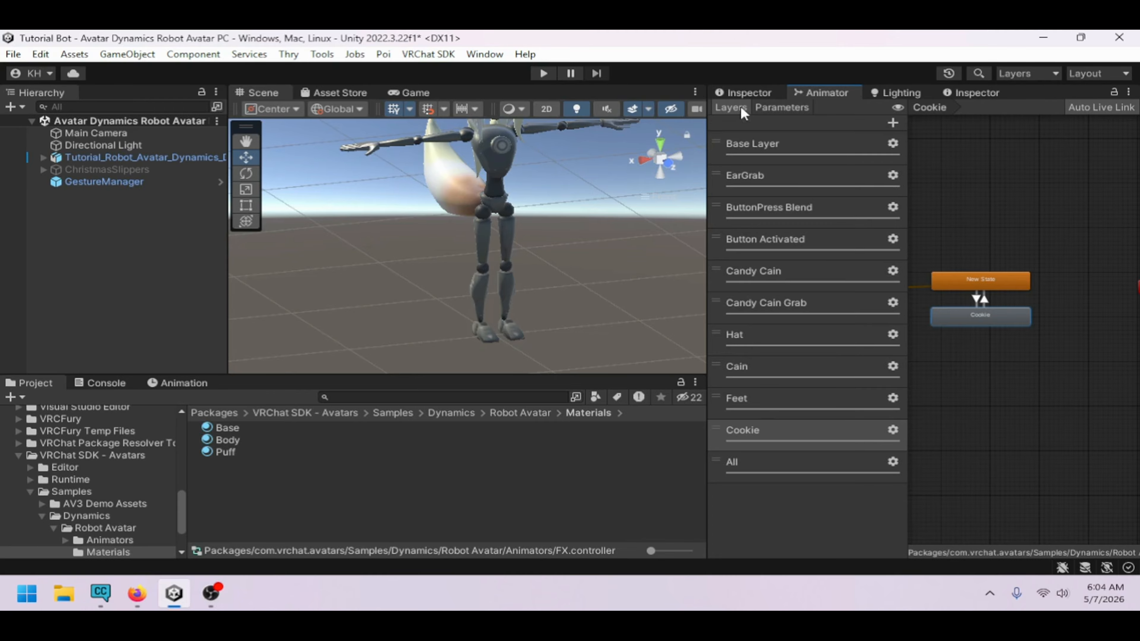
pyautogui.click(747, 93)
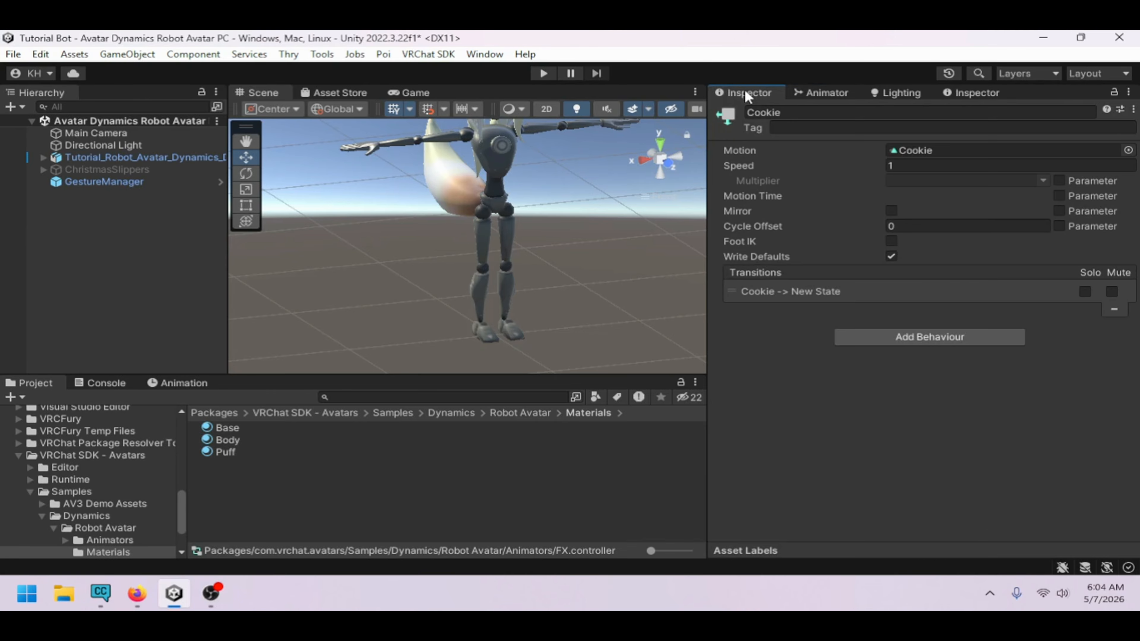
pyautogui.click(822, 93)
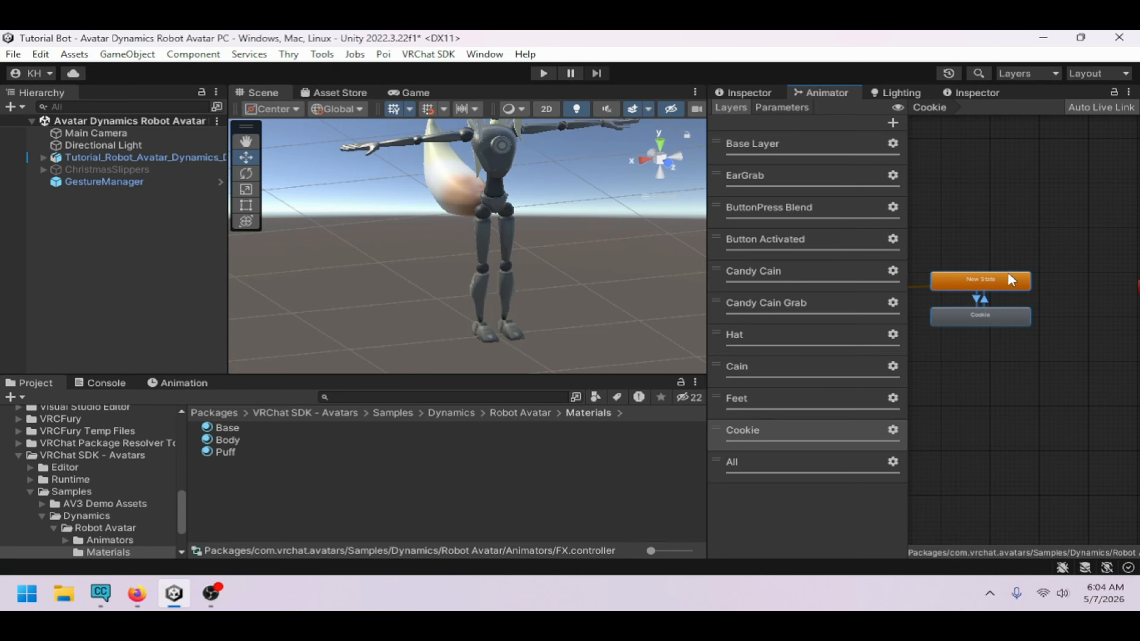
pyautogui.click(1027, 359)
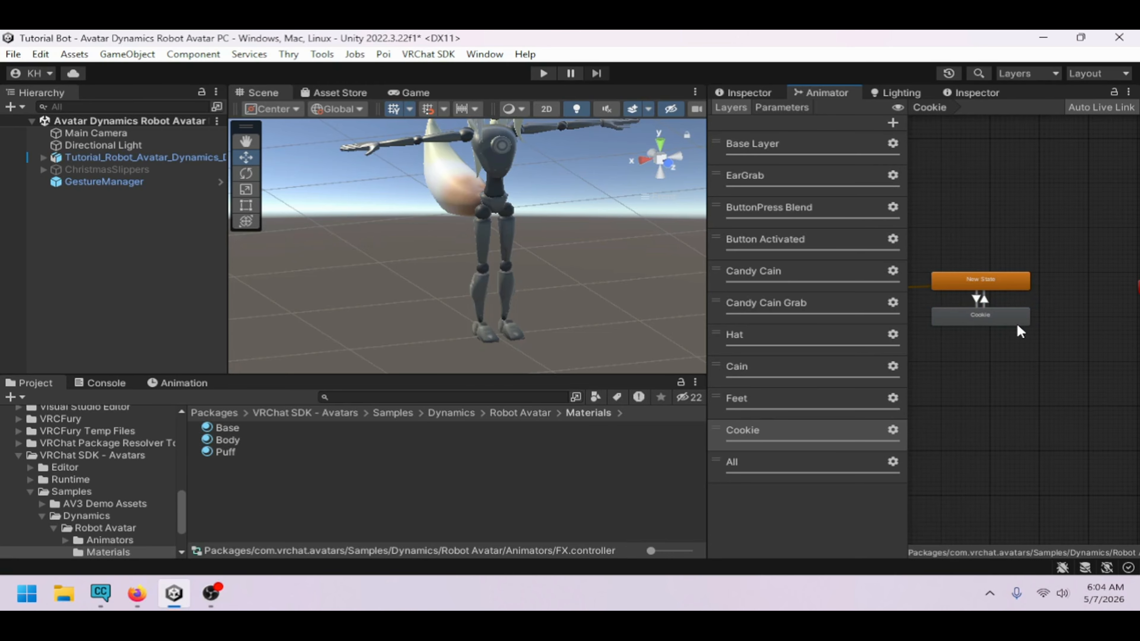
# Create a new animation clip named "Cain Off" for the avatar in the Animations folder
pyautogui.click(43, 157)
pyautogui.scroll(15, 72, 443)
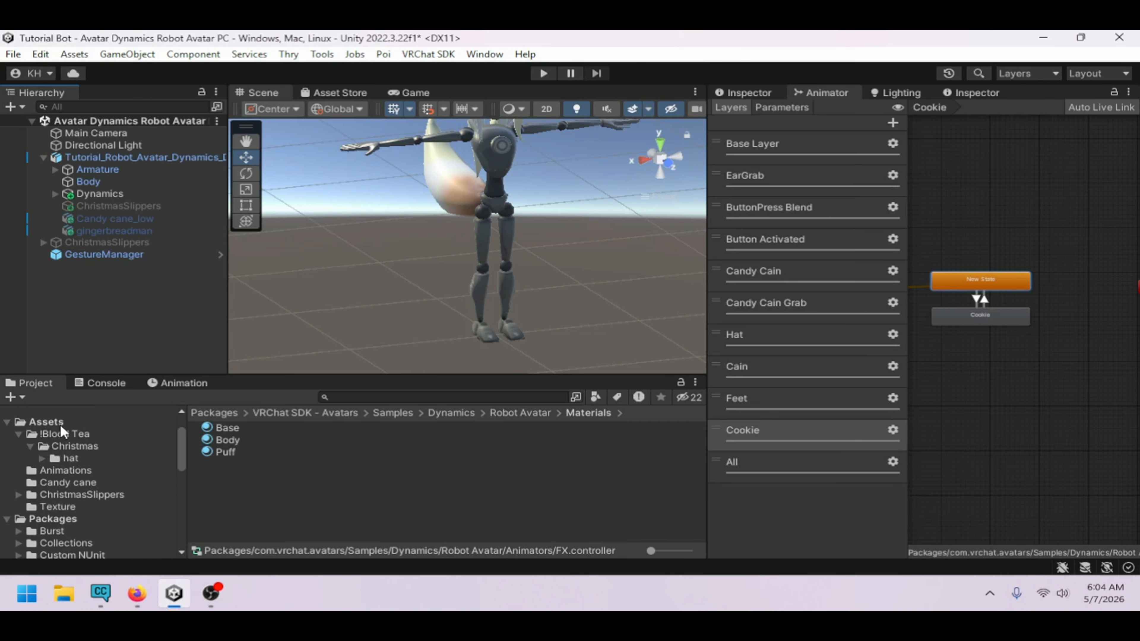
pyautogui.click(60, 423)
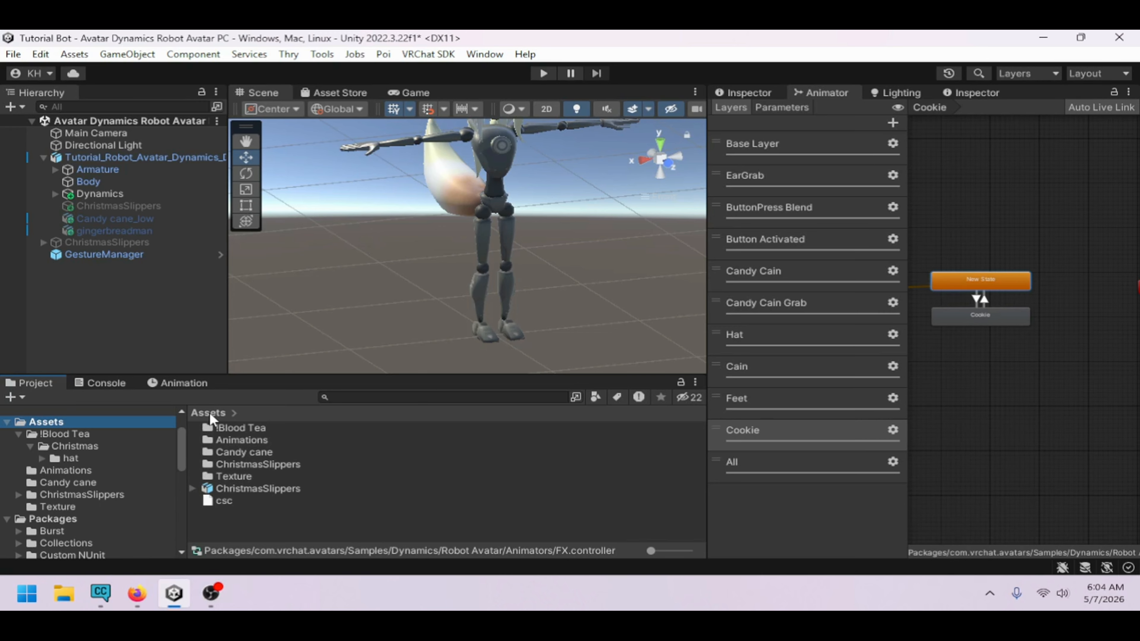
pyautogui.click(123, 157)
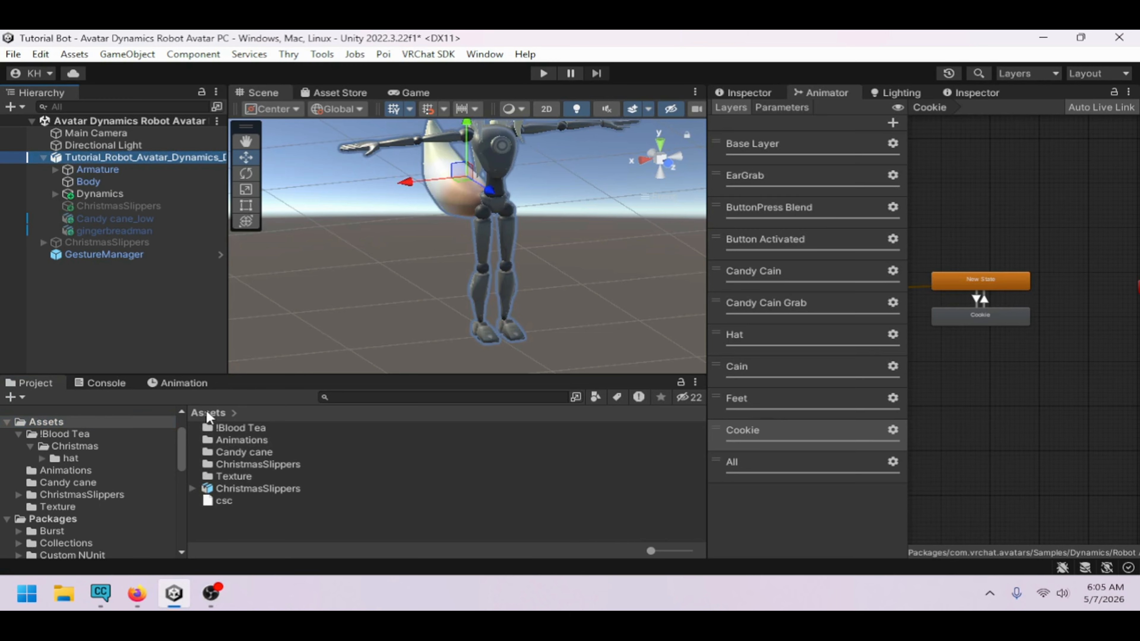
pyautogui.doubleClick(229, 440)
pyautogui.click(224, 488)
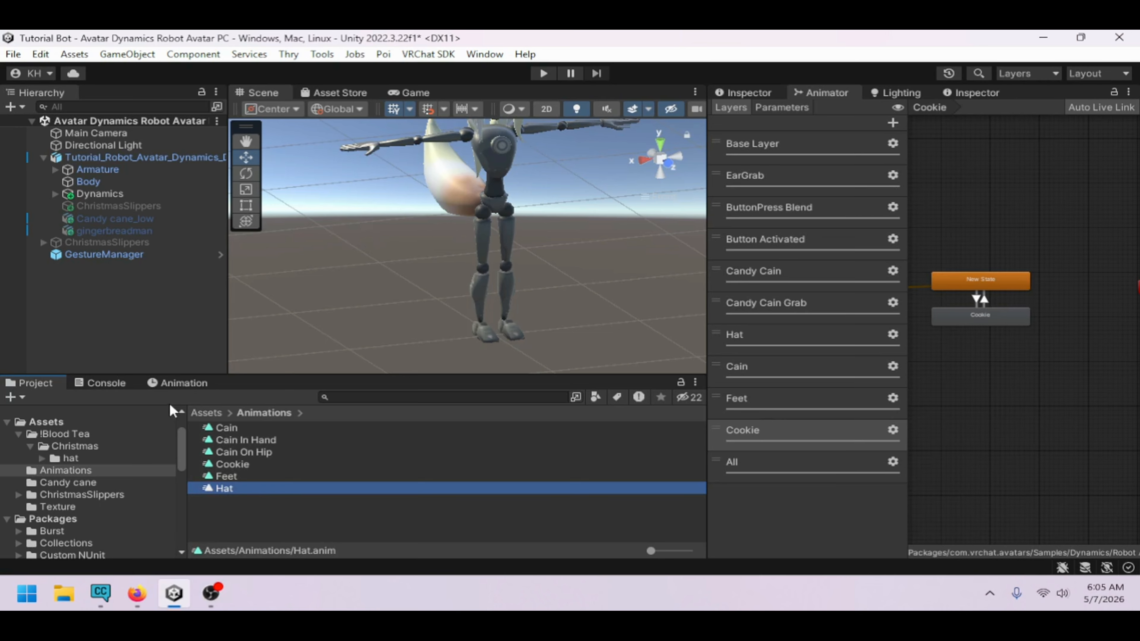
pyautogui.click(181, 383)
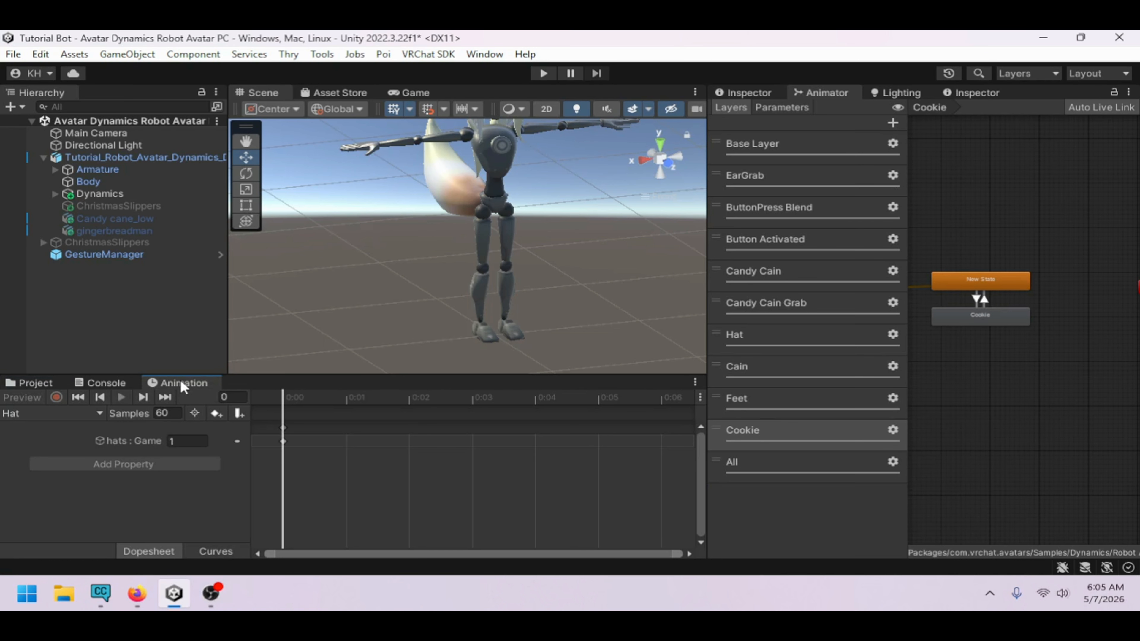
pyautogui.click(105, 157)
pyautogui.click(65, 413)
pyautogui.click(66, 410)
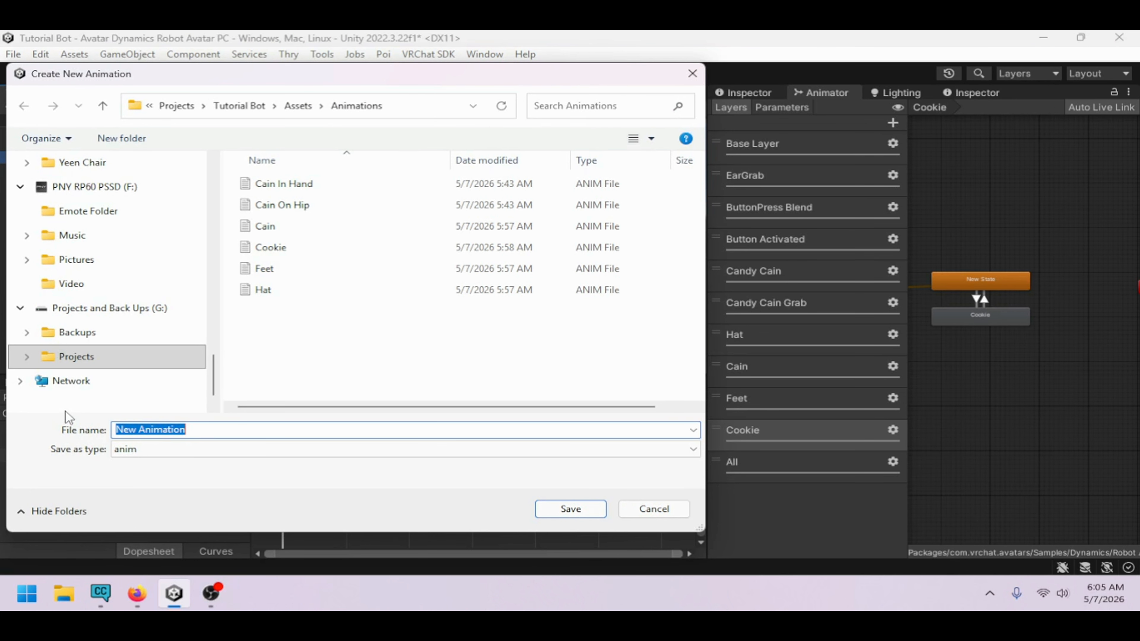
pyautogui.write('Cain ')
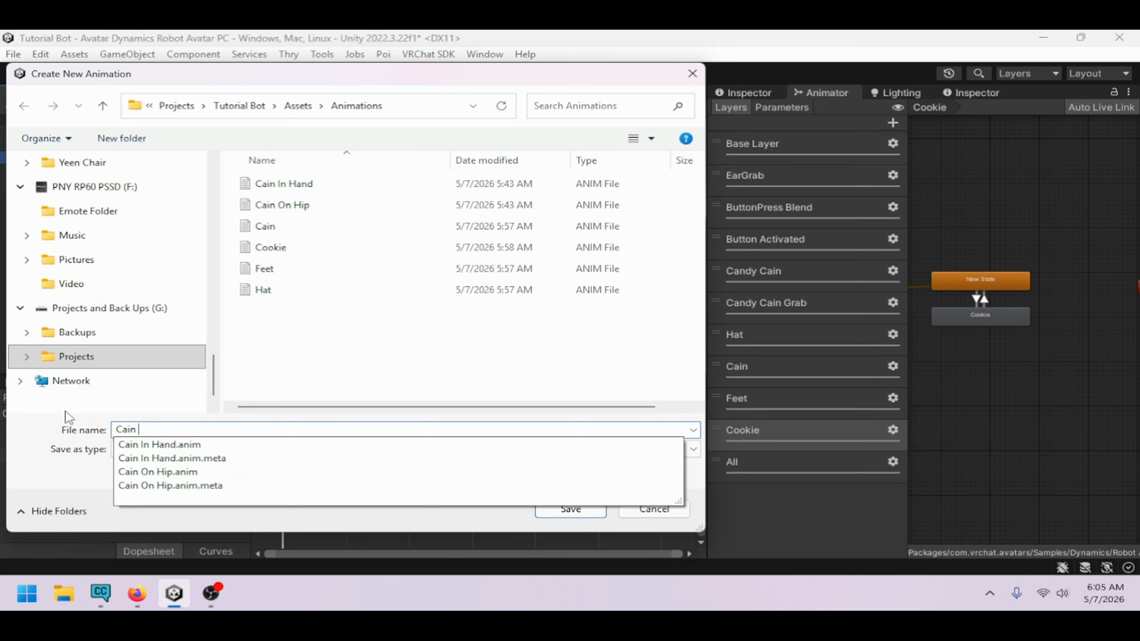
pyautogui.write('Off')
pyautogui.press('Return')
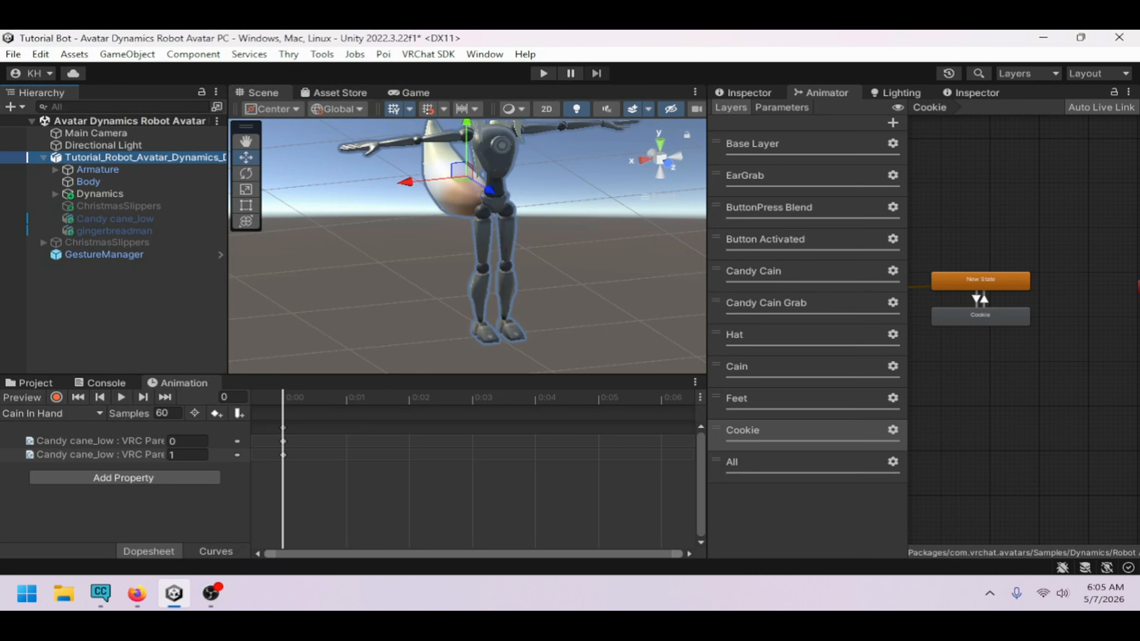
# Record a keyframe in the Cain Off clip that disables the Candy cane_low object
pyautogui.click(56, 397)
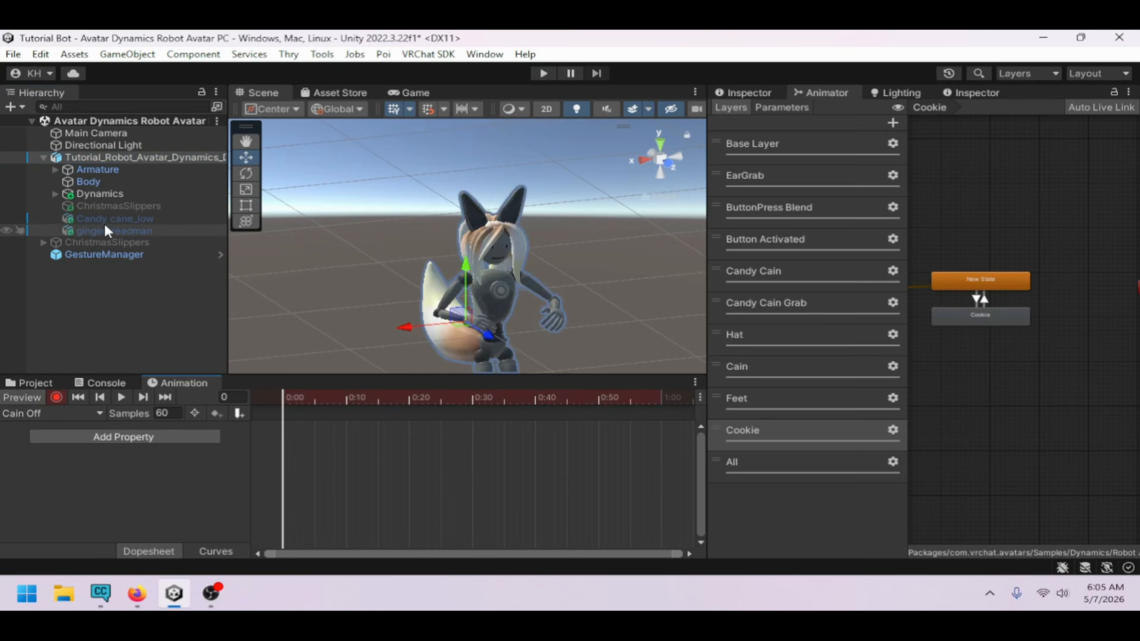
pyautogui.click(149, 221)
pyautogui.click(766, 92)
pyautogui.click(753, 113)
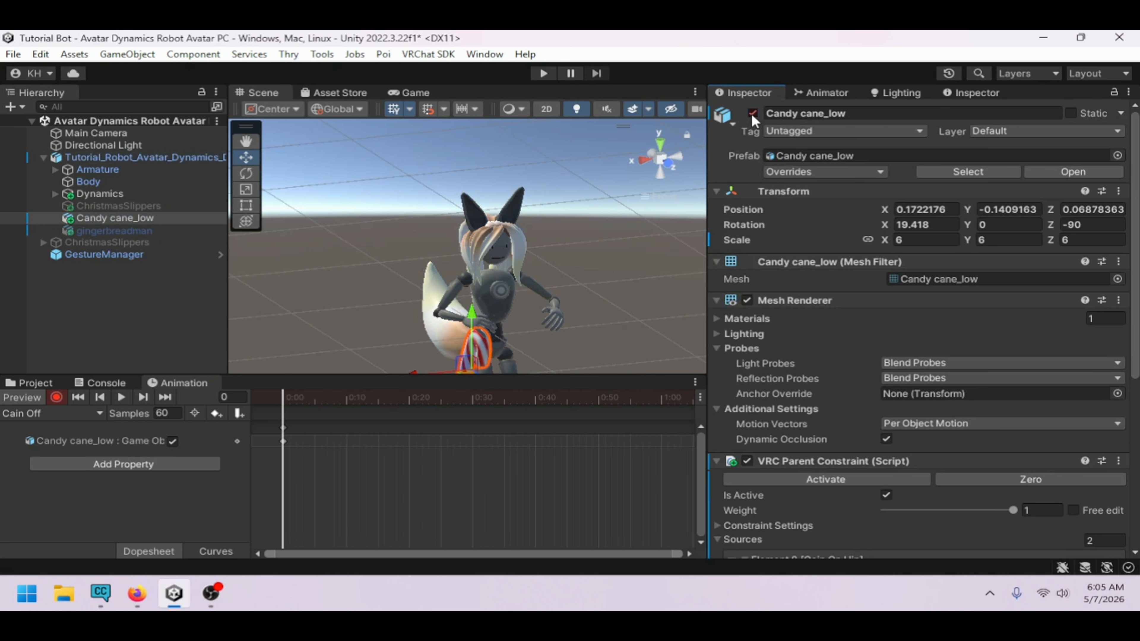
# Create another new animation clip named "Hat off"
pyautogui.click(46, 416)
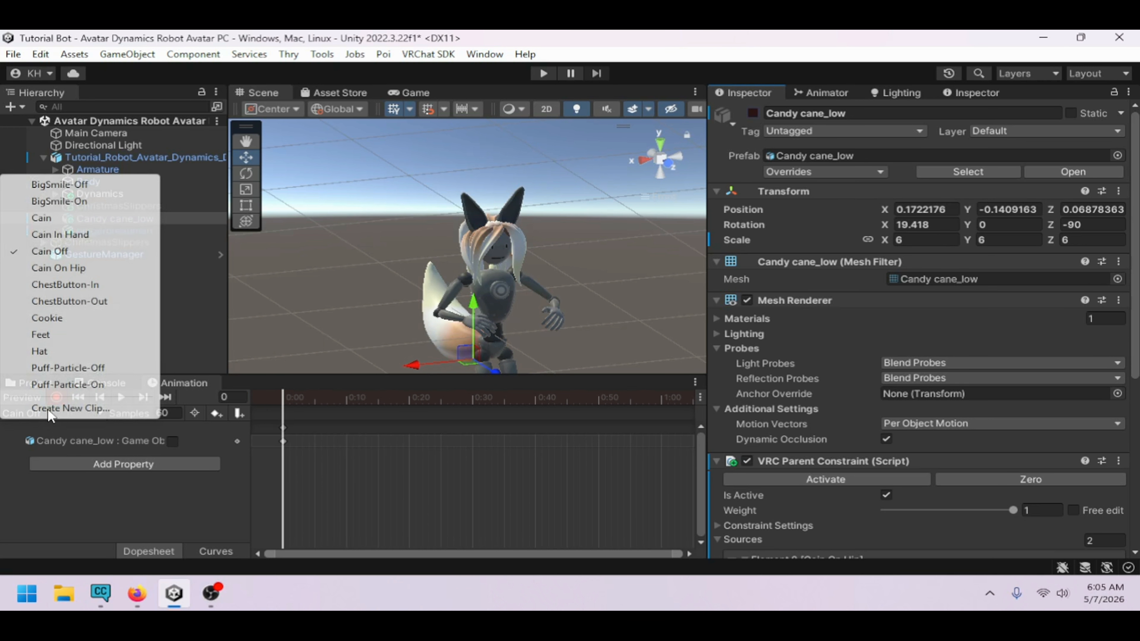
pyautogui.click(49, 407)
pyautogui.write('Hat off')
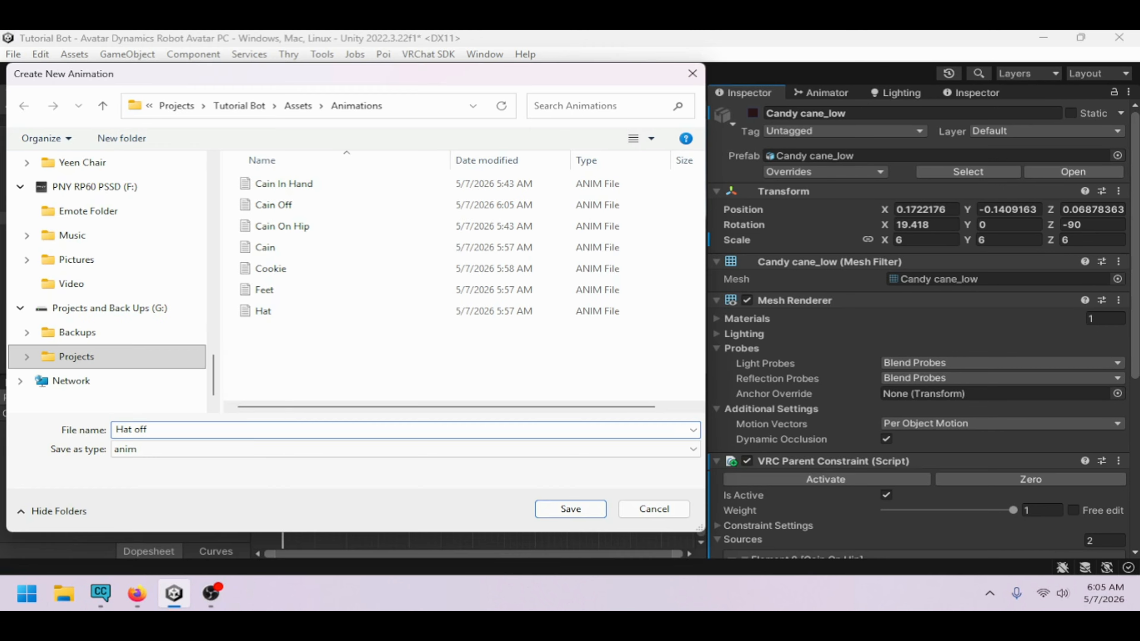
pyautogui.press('Return')
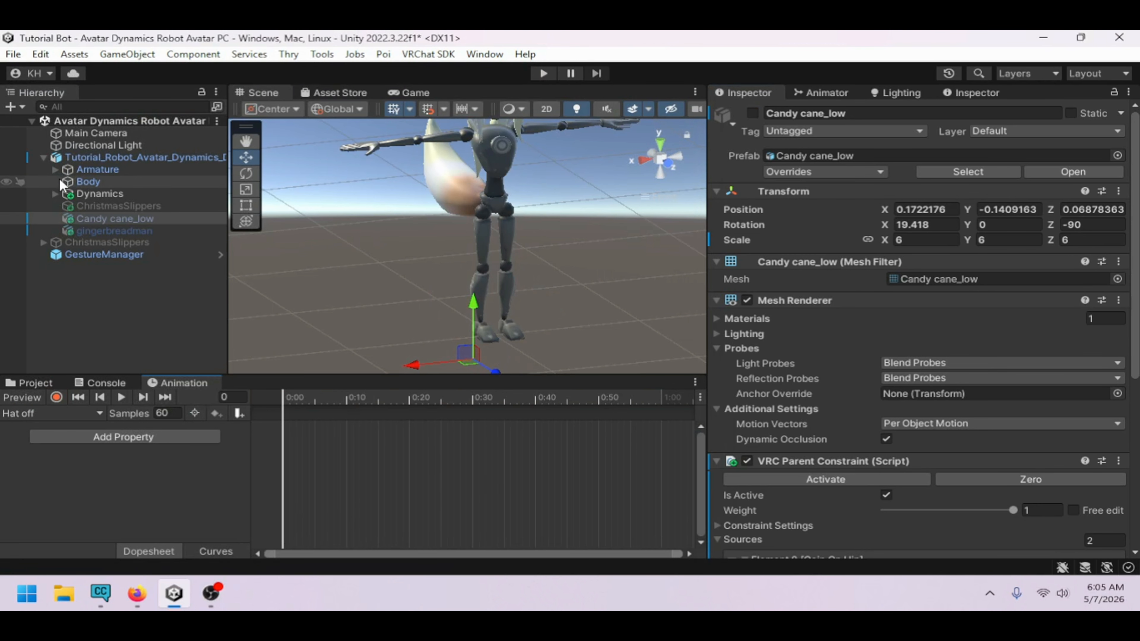
# Record a keyframe in the Hat off clip that disables the hats object under the head bone
pyautogui.click(55, 170)
pyautogui.click(56, 397)
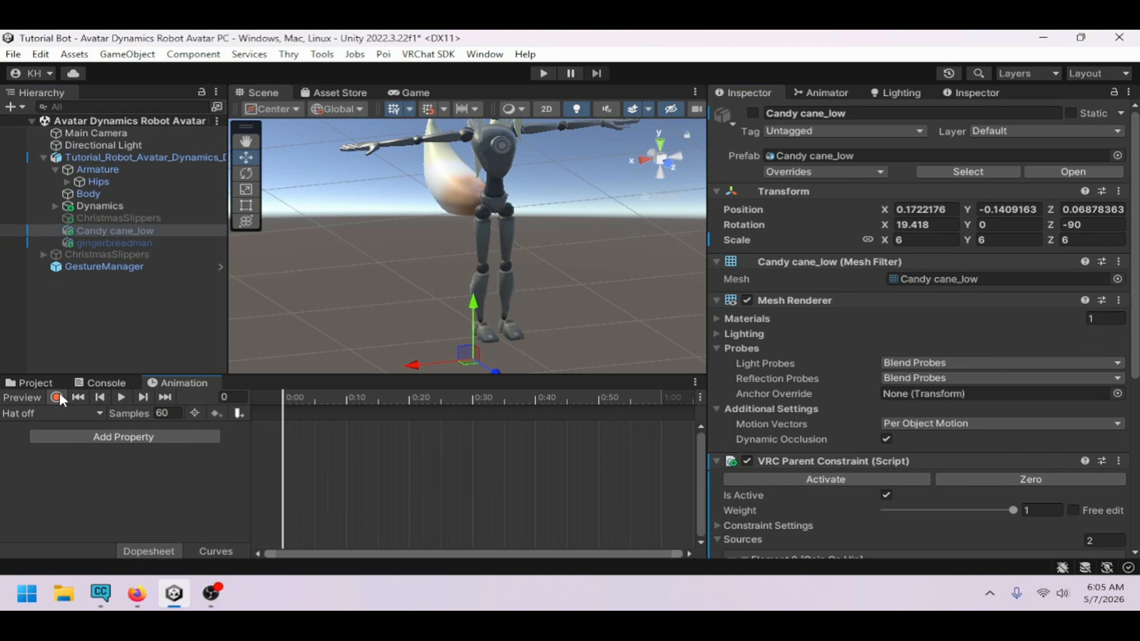
pyautogui.click(67, 182)
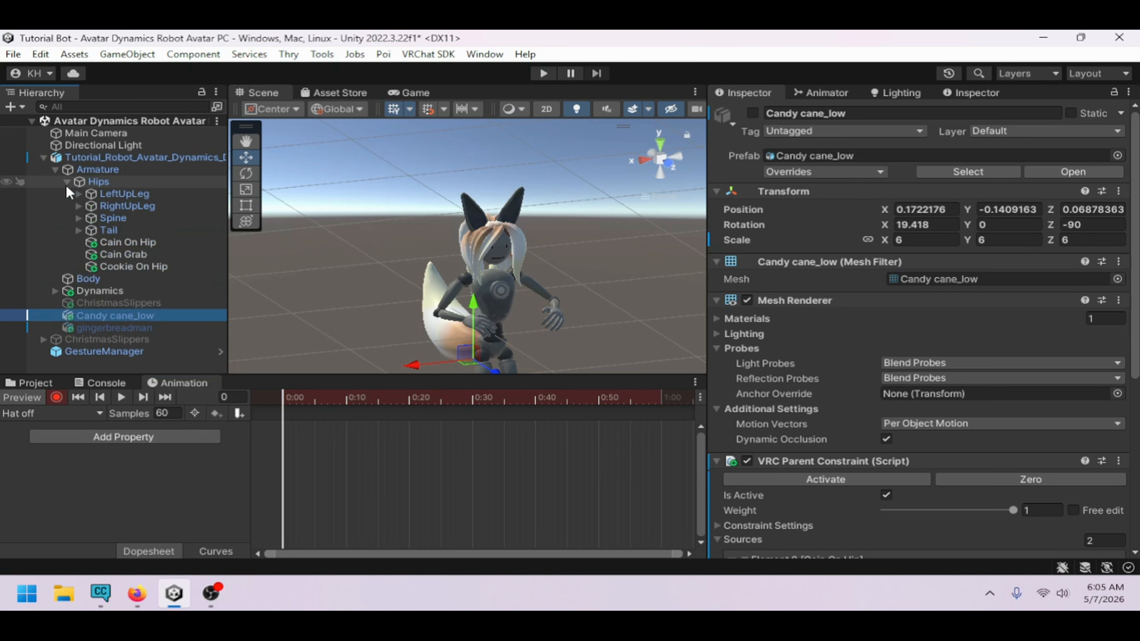
pyautogui.click(79, 219)
pyautogui.scroll(-3, 162, 282)
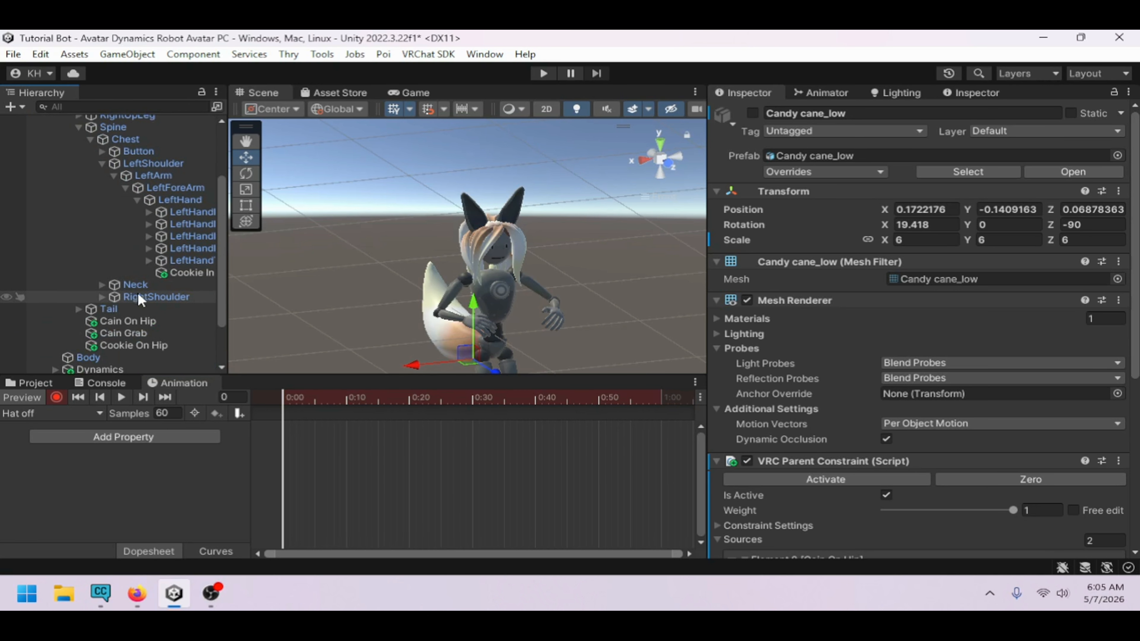
pyautogui.click(102, 285)
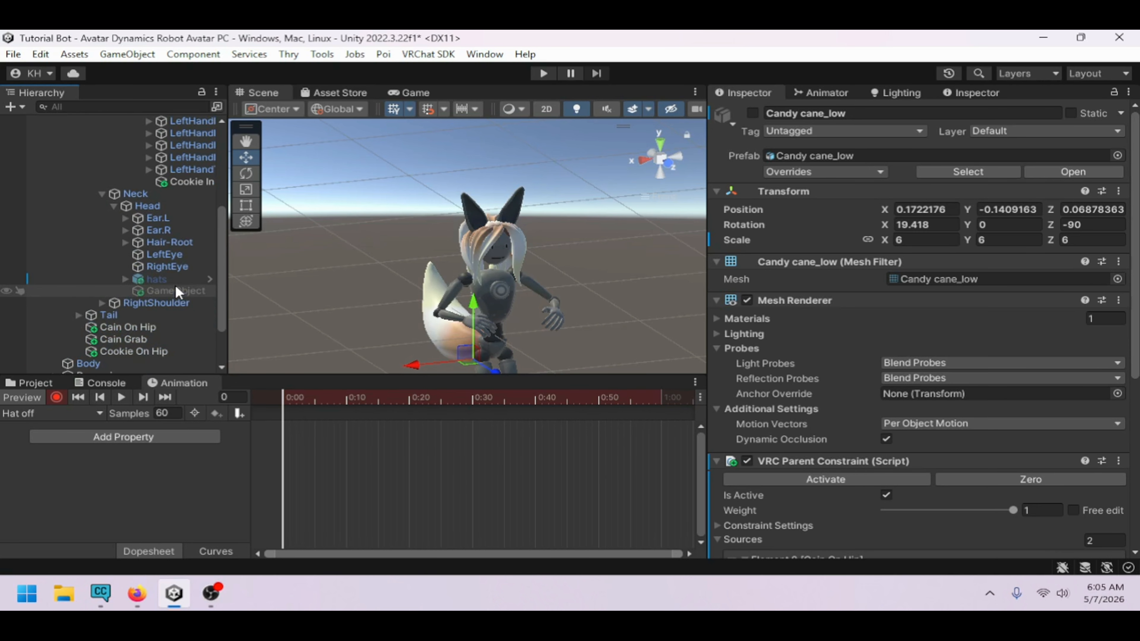
pyautogui.click(174, 280)
pyautogui.click(752, 113)
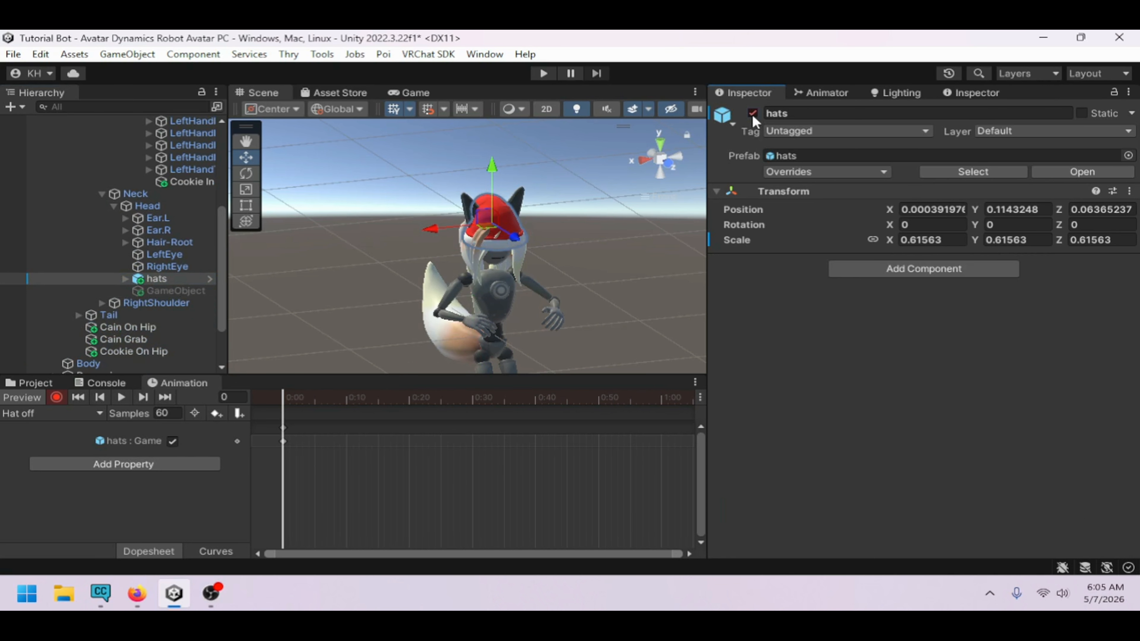
pyautogui.click(753, 114)
# Create a new animation clip named "Feet Off" without replacing the existing Feet clip
pyautogui.click(26, 396)
pyautogui.click(45, 414)
pyautogui.click(51, 412)
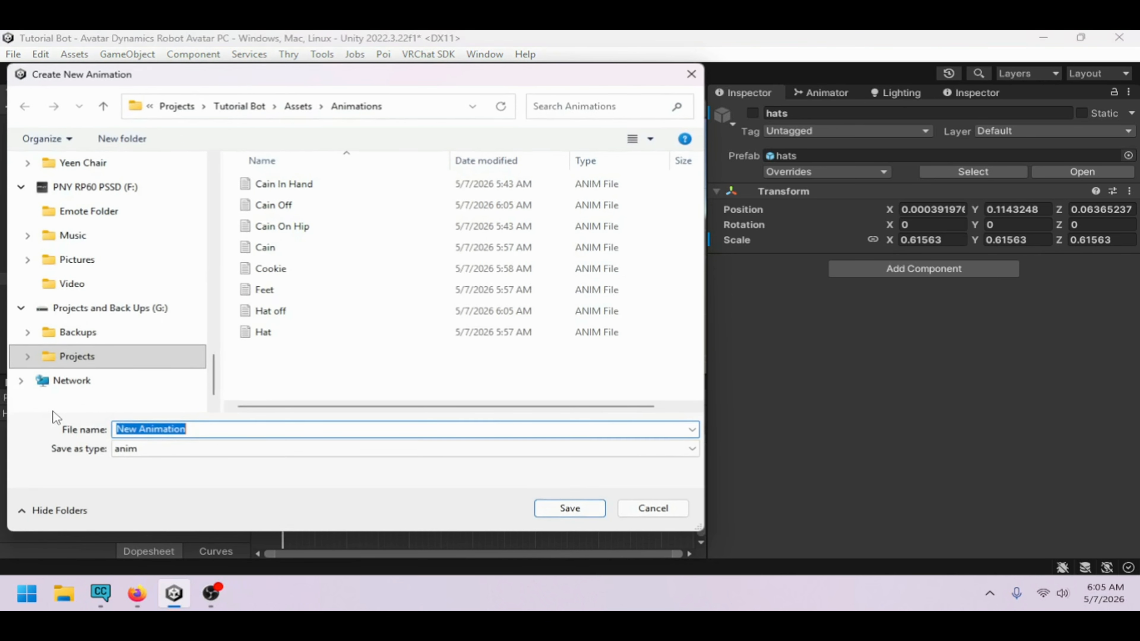
pyautogui.write('Feet')
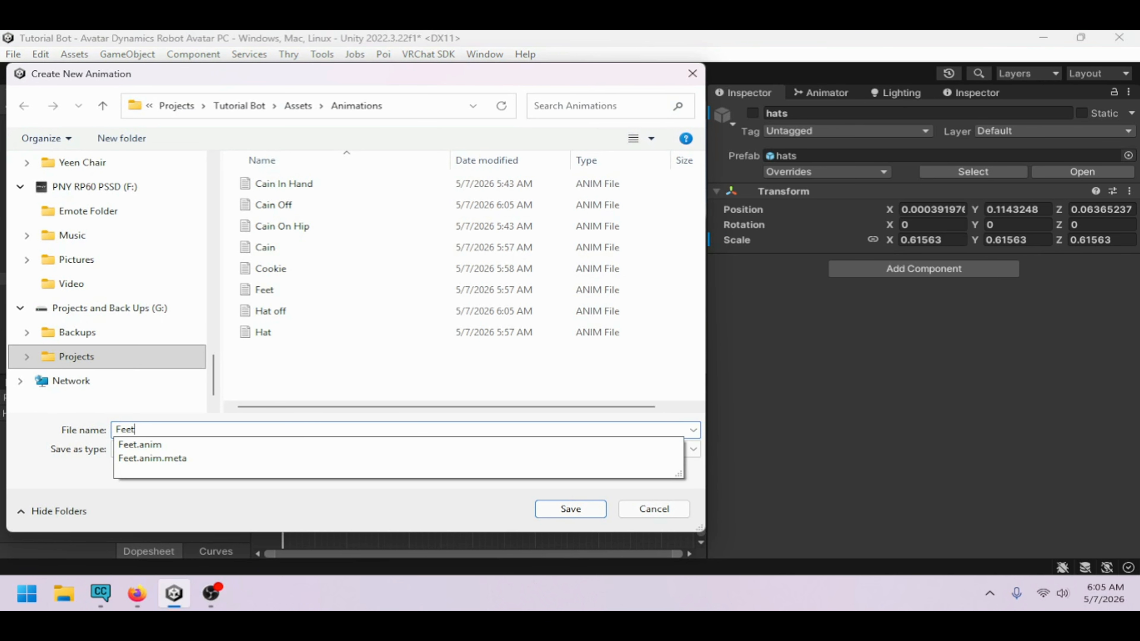
pyautogui.press('Return')
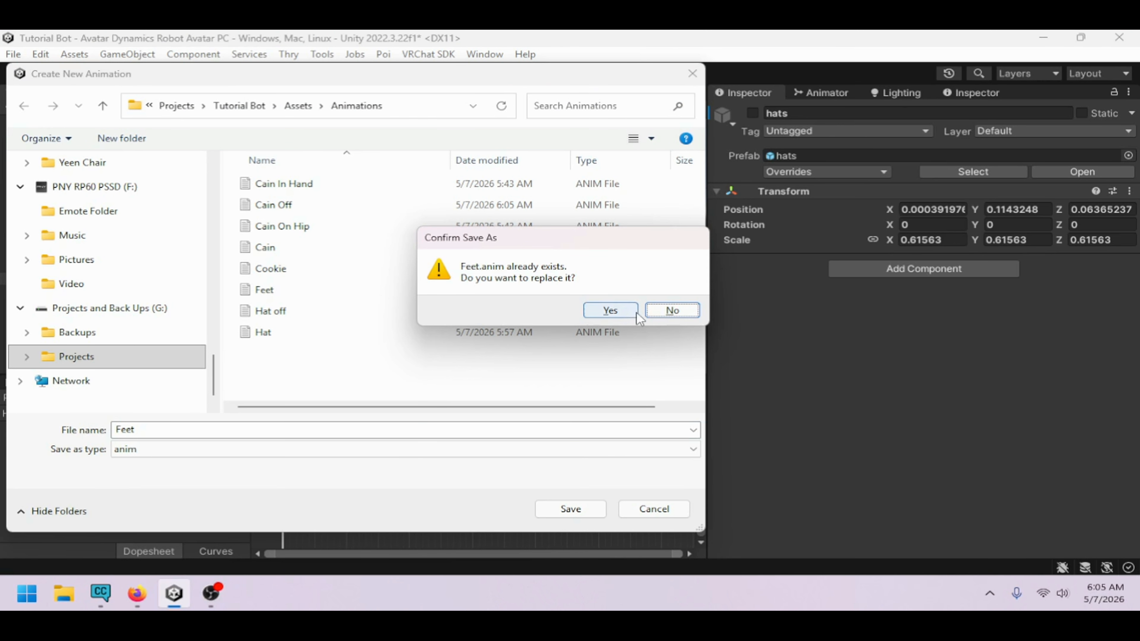
pyautogui.click(672, 311)
pyautogui.click(201, 430)
pyautogui.write('O')
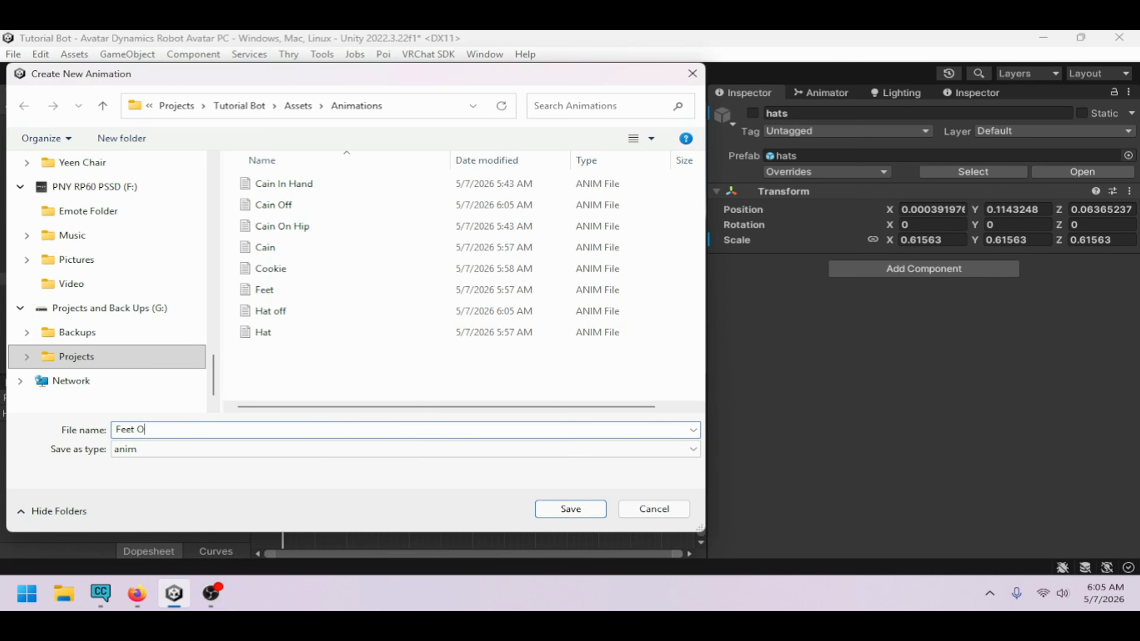
pyautogui.write('ff')
pyautogui.press('Return')
# Record a keyframe in the Feet Off clip that disables the ChristmasSlippers object
pyautogui.click(57, 397)
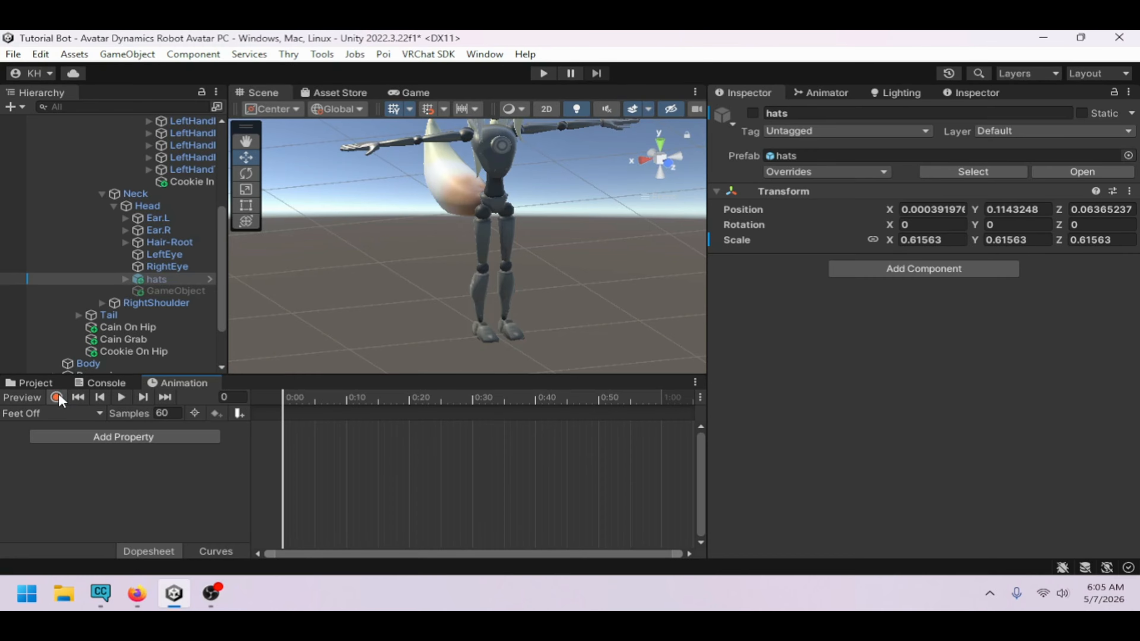
pyautogui.scroll(-3, 149, 310)
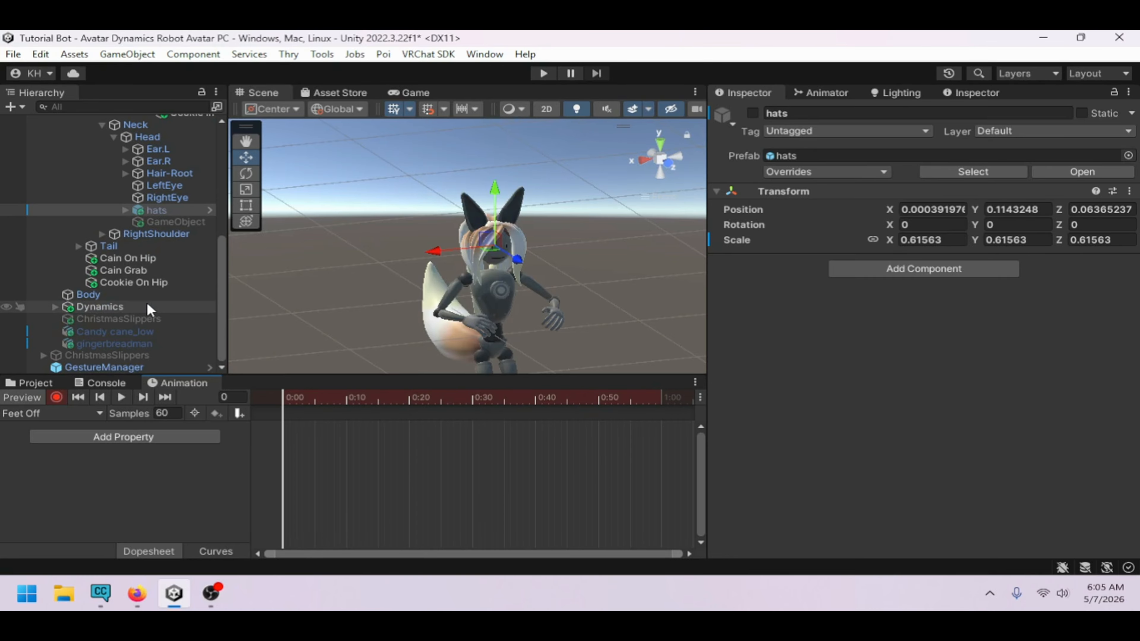
pyautogui.click(140, 342)
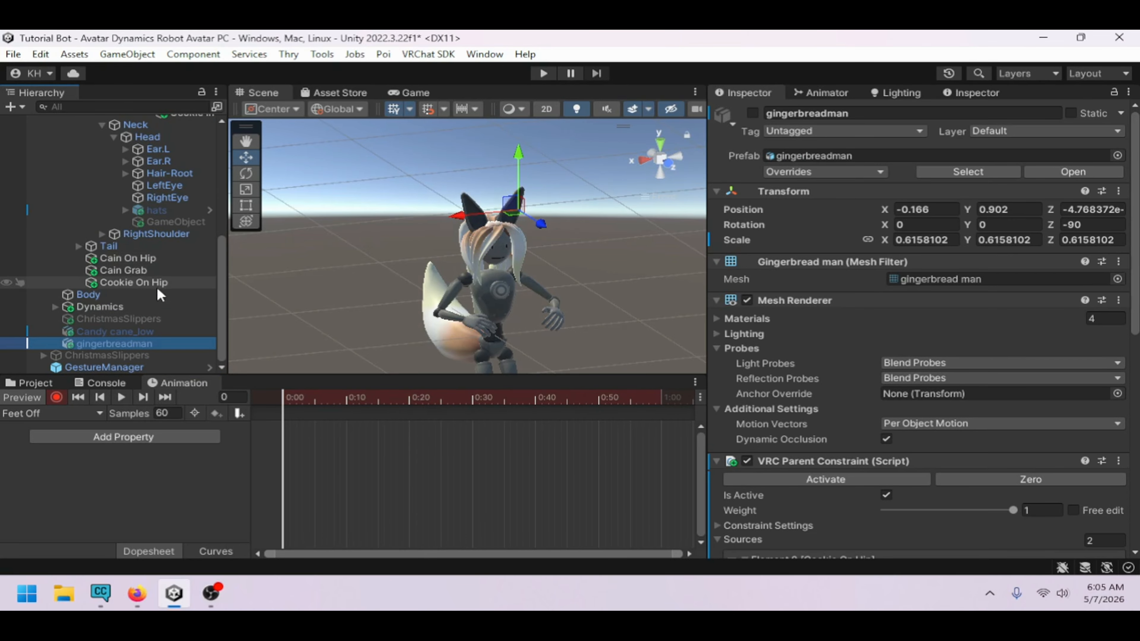
pyautogui.click(162, 319)
pyautogui.click(752, 113)
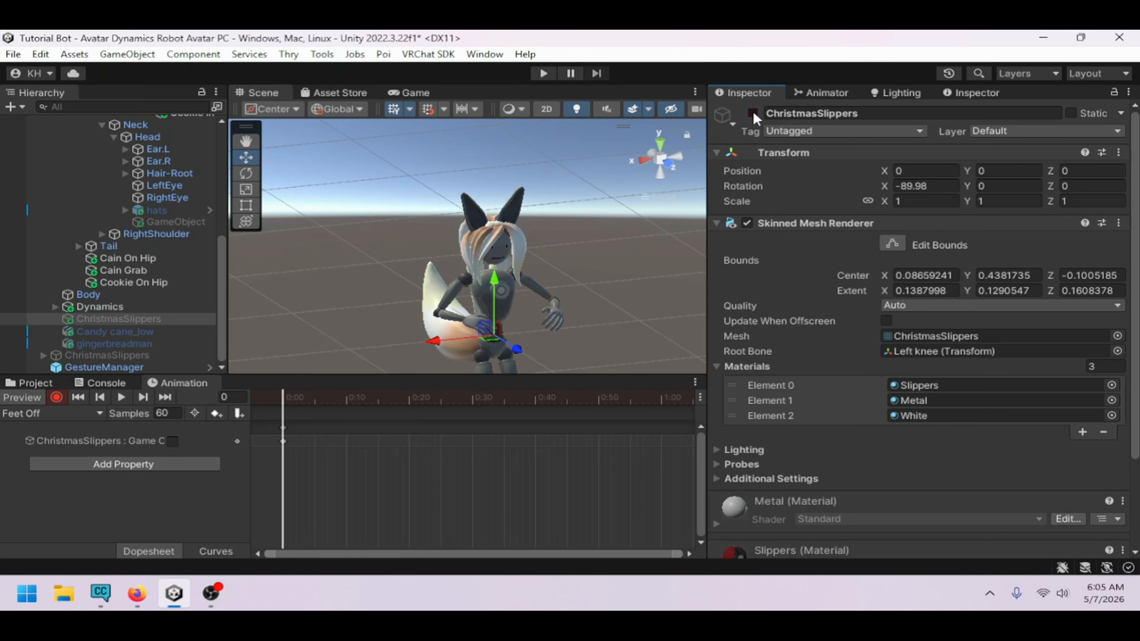
# Create a new animation clip named "Cookie Off"
pyautogui.click(57, 413)
pyautogui.click(71, 420)
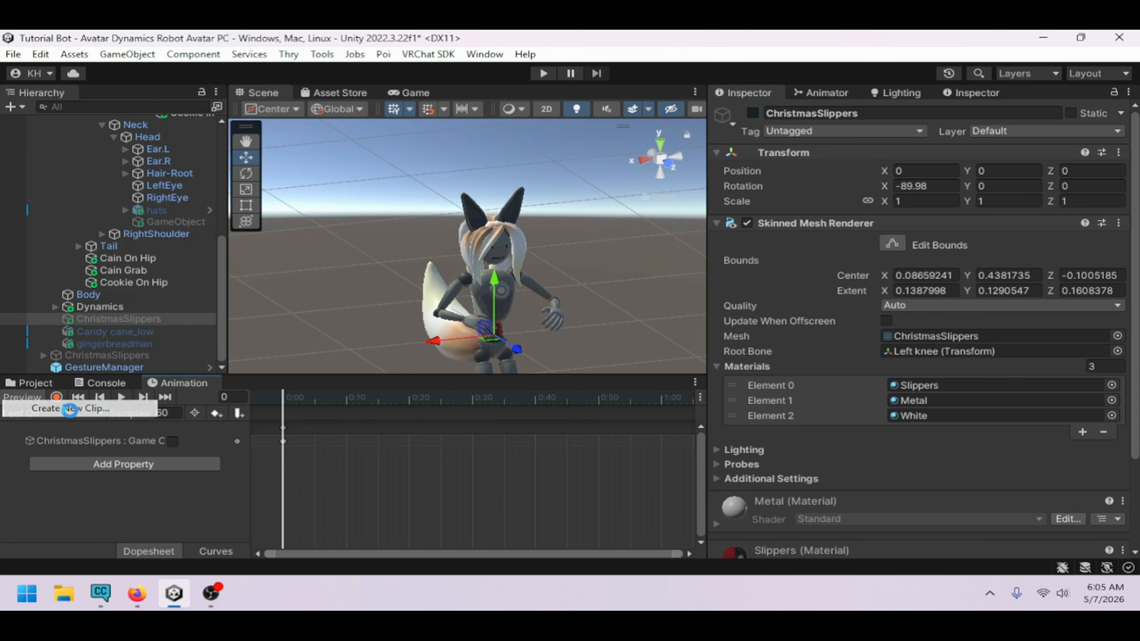
pyautogui.write('Cookie Off')
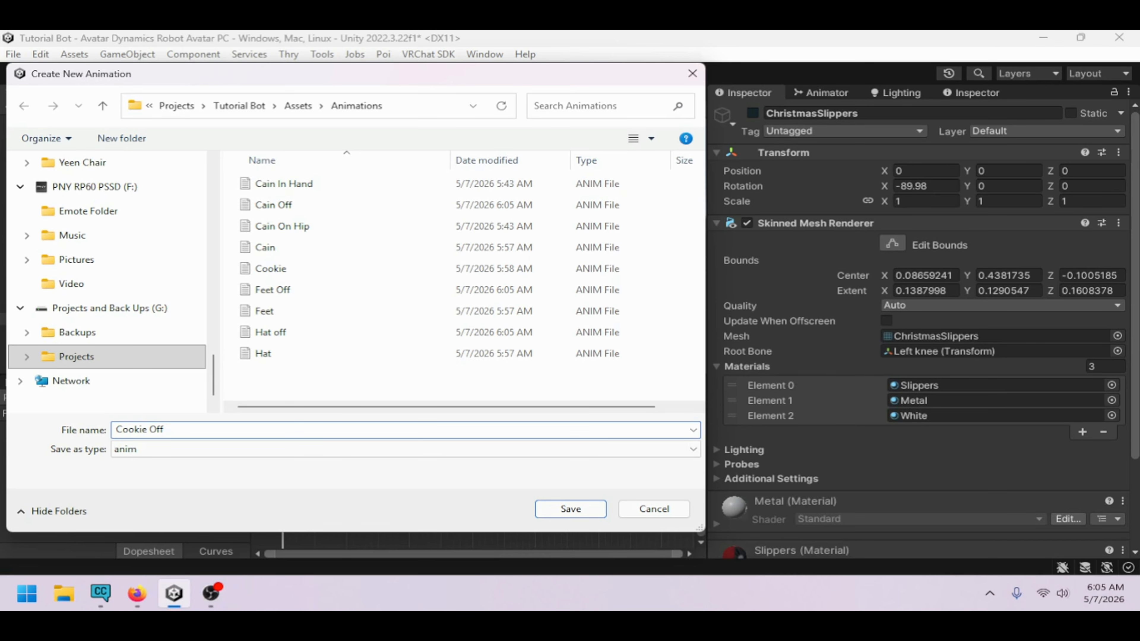
pyautogui.press('Return')
# Record a keyframe in the Cookie Off clip that disables the gingerbreadman object
pyautogui.click(57, 397)
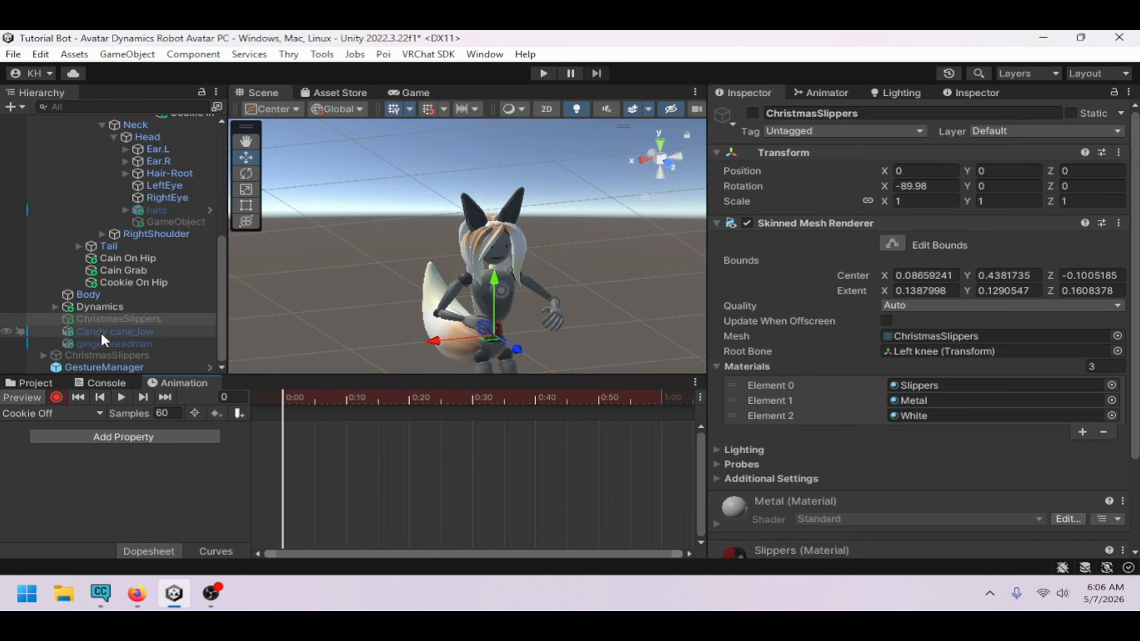
pyautogui.click(115, 344)
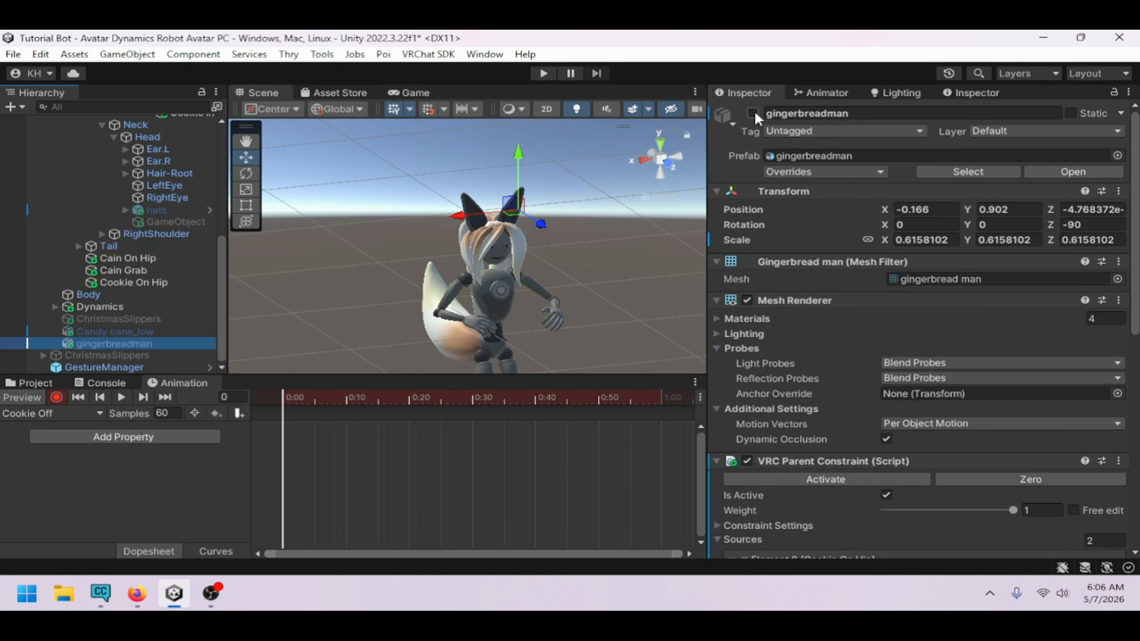
pyautogui.click(753, 113)
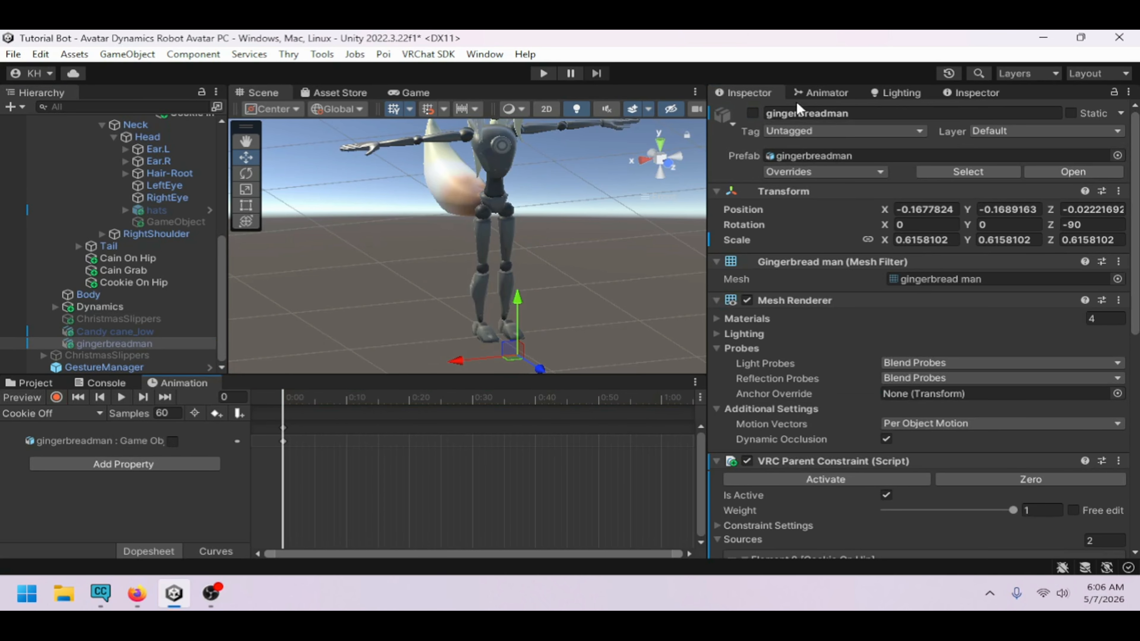
# In the Hat animator layer, assign the Hat off clip as the motion of the New State
pyautogui.click(817, 93)
pyautogui.click(788, 339)
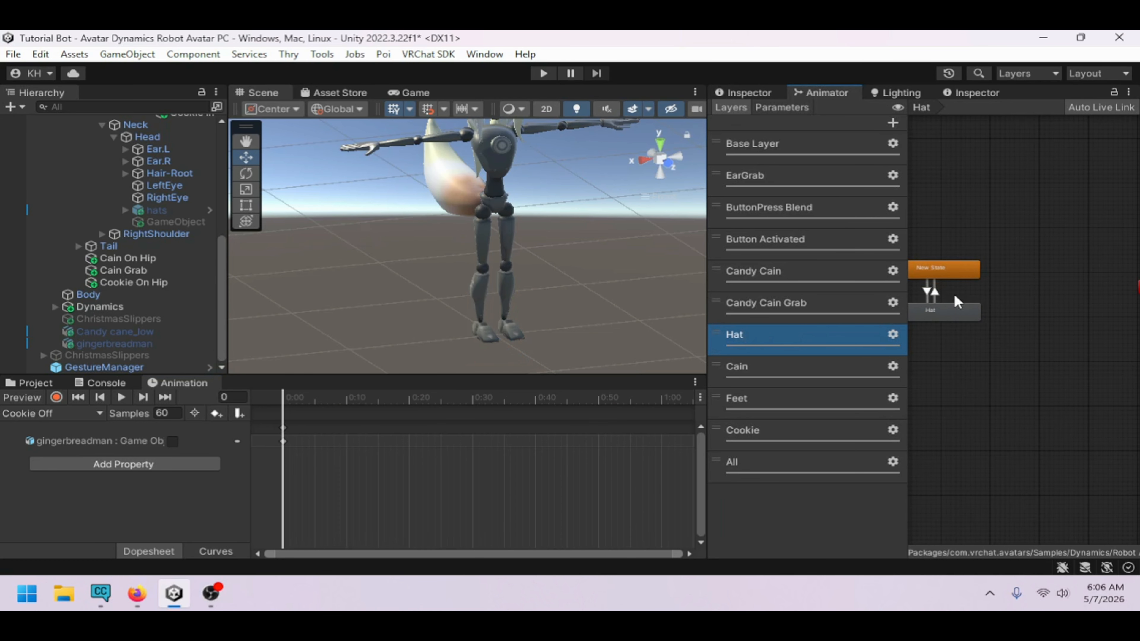
pyautogui.click(958, 270)
pyautogui.click(782, 95)
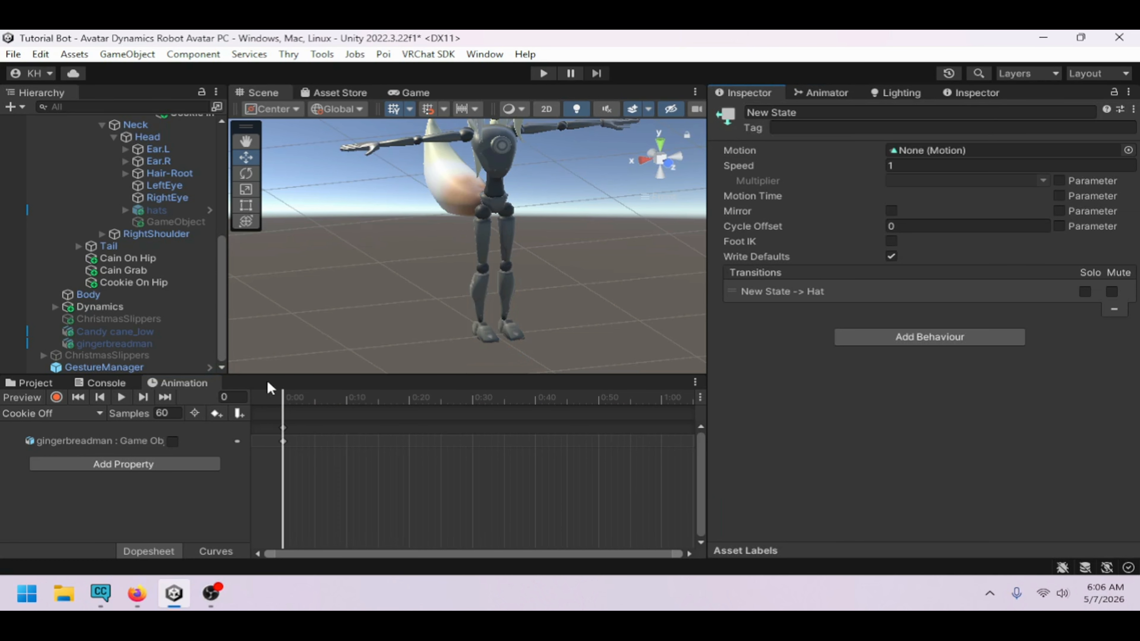
pyautogui.click(28, 385)
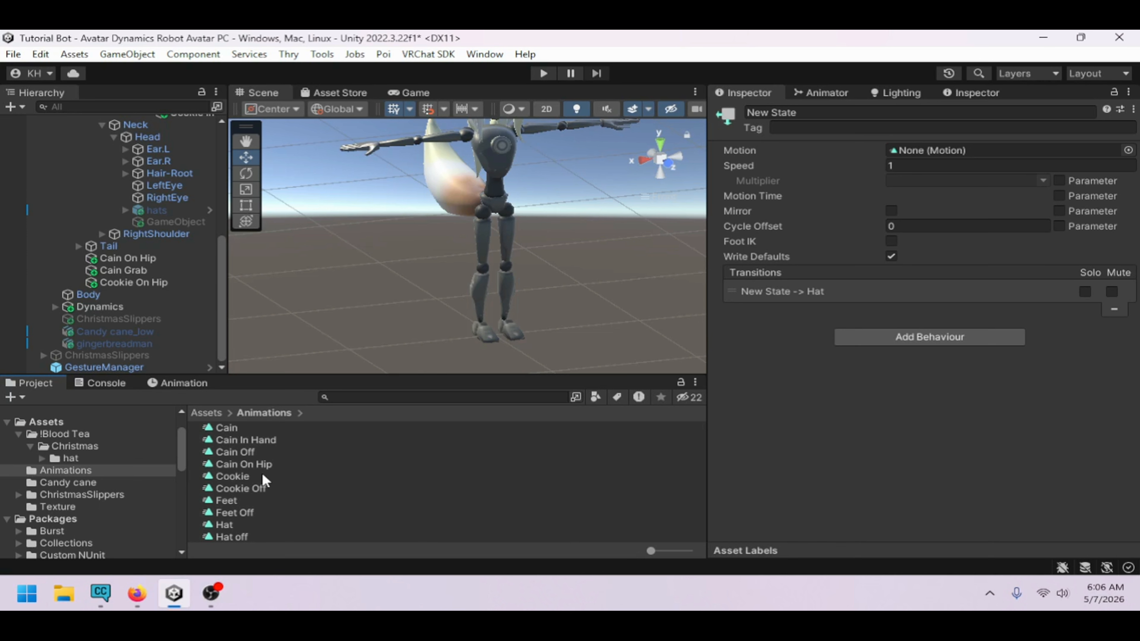
pyautogui.moveTo(231, 537); pyautogui.dragTo(899, 149)
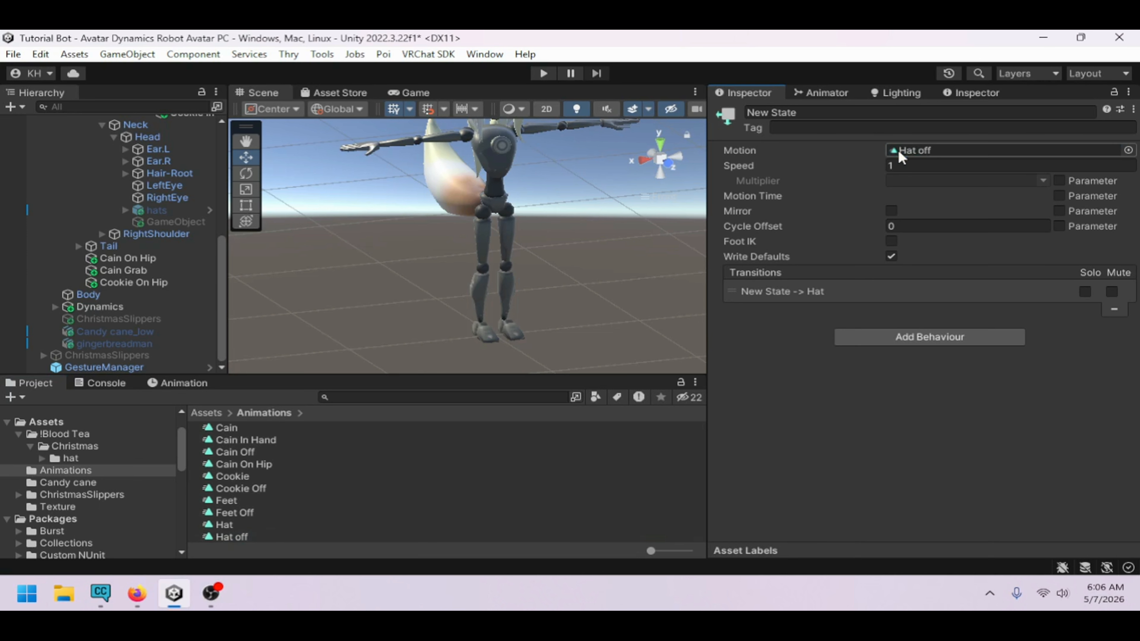
# In the Cain animator layer, assign the Cain Off clip as the motion of the New State
pyautogui.click(826, 93)
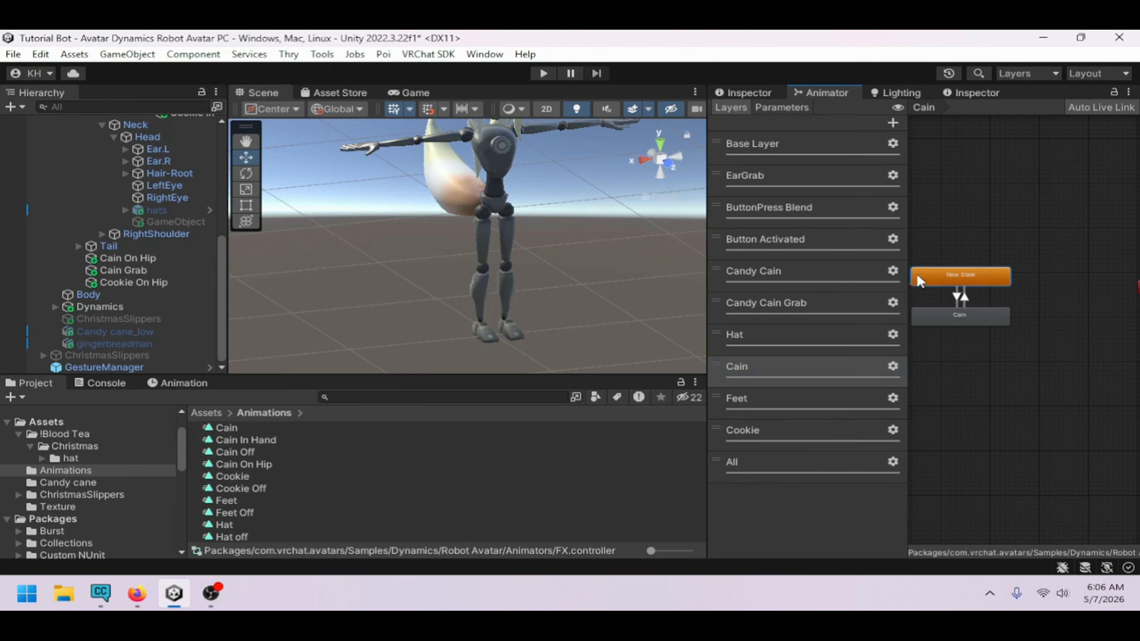
pyautogui.click(755, 92)
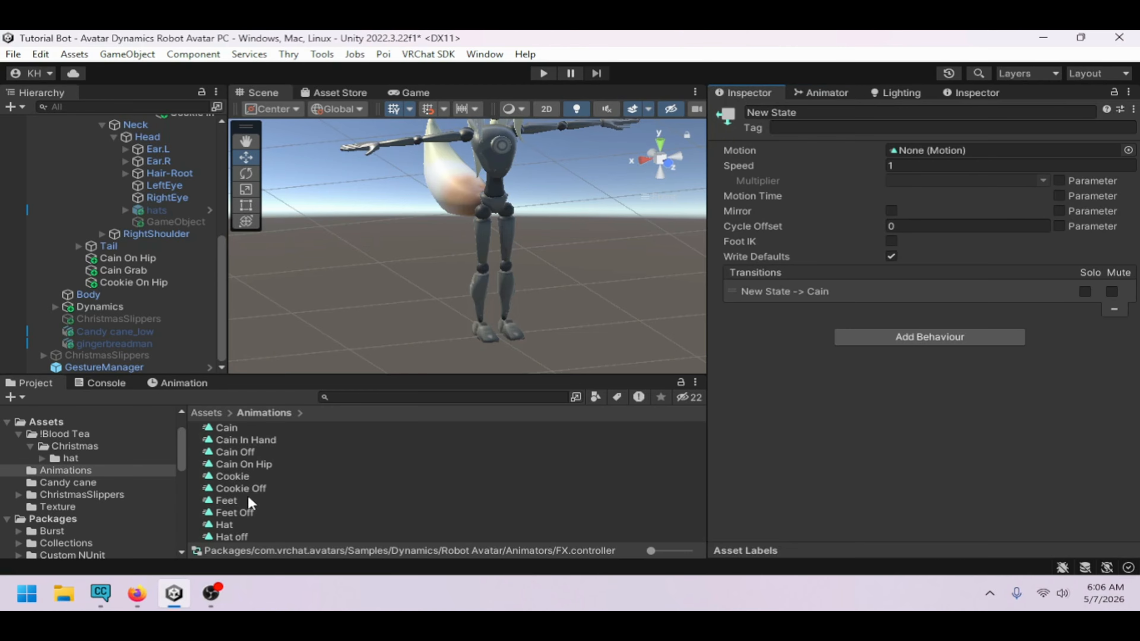
pyautogui.moveTo(249, 456); pyautogui.dragTo(905, 150)
pyautogui.click(839, 98)
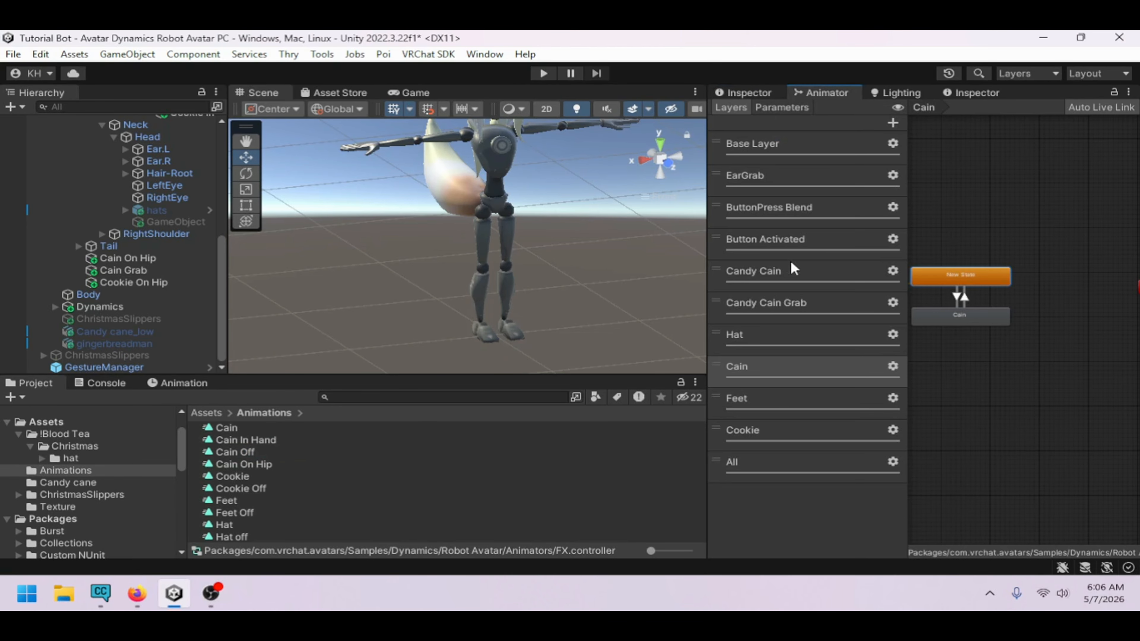
# In the Feet animator layer, assign the Feet Off clip as the motion of the New State
pyautogui.click(763, 399)
pyautogui.click(763, 92)
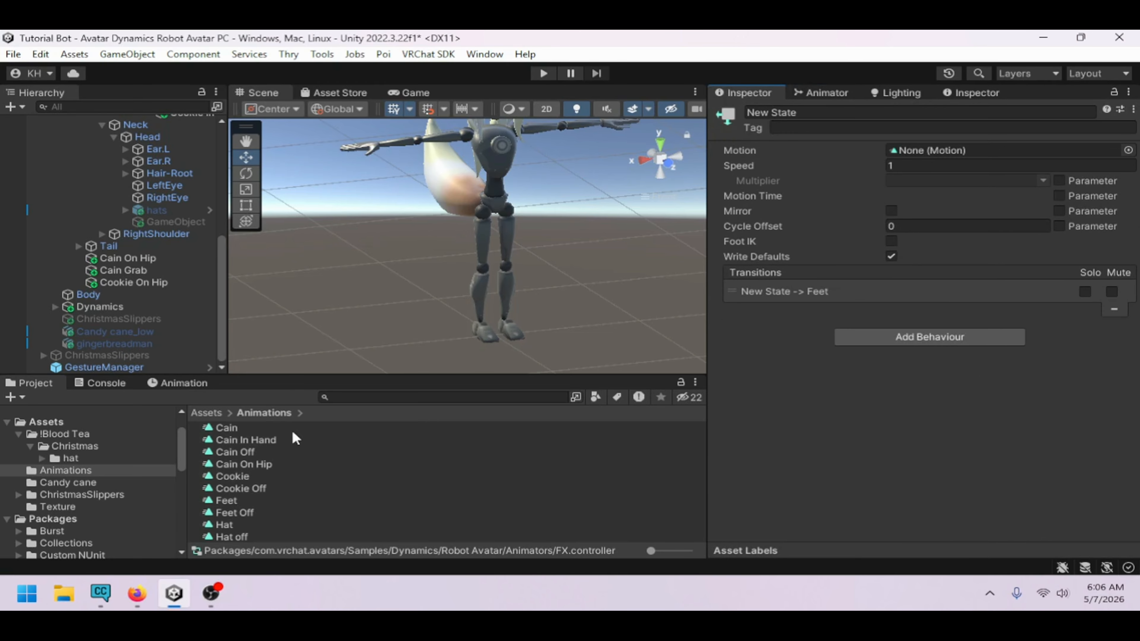
pyautogui.moveTo(246, 512); pyautogui.dragTo(902, 151)
pyautogui.click(844, 93)
# In the Cookie animator layer, assign the Cookie Off clip as the motion of the New State
pyautogui.click(771, 430)
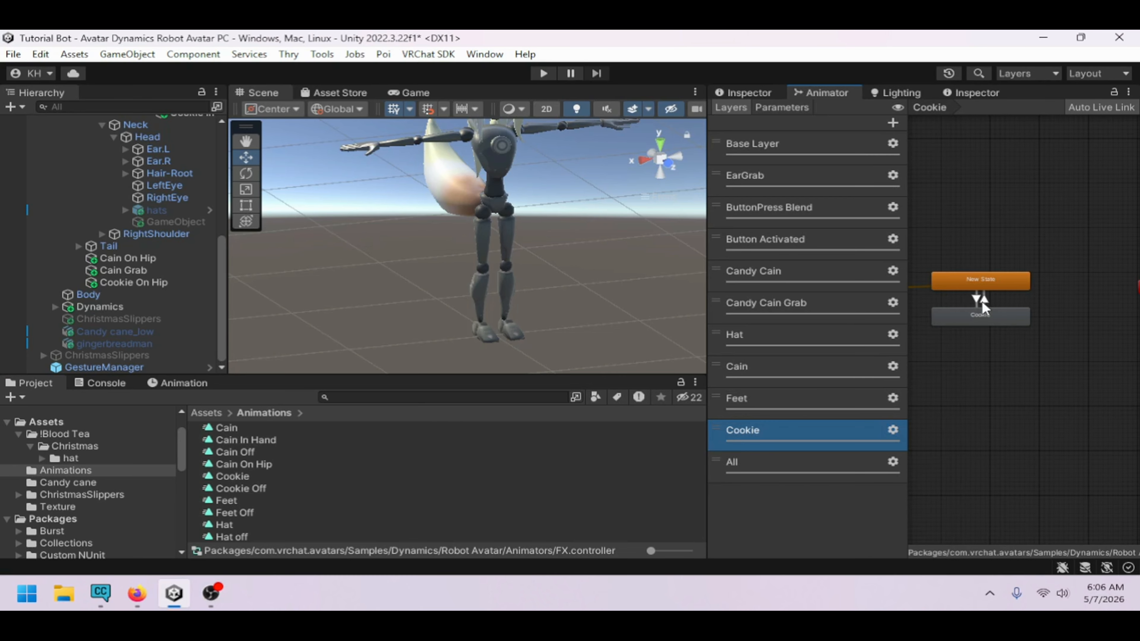
pyautogui.click(988, 283)
pyautogui.click(748, 93)
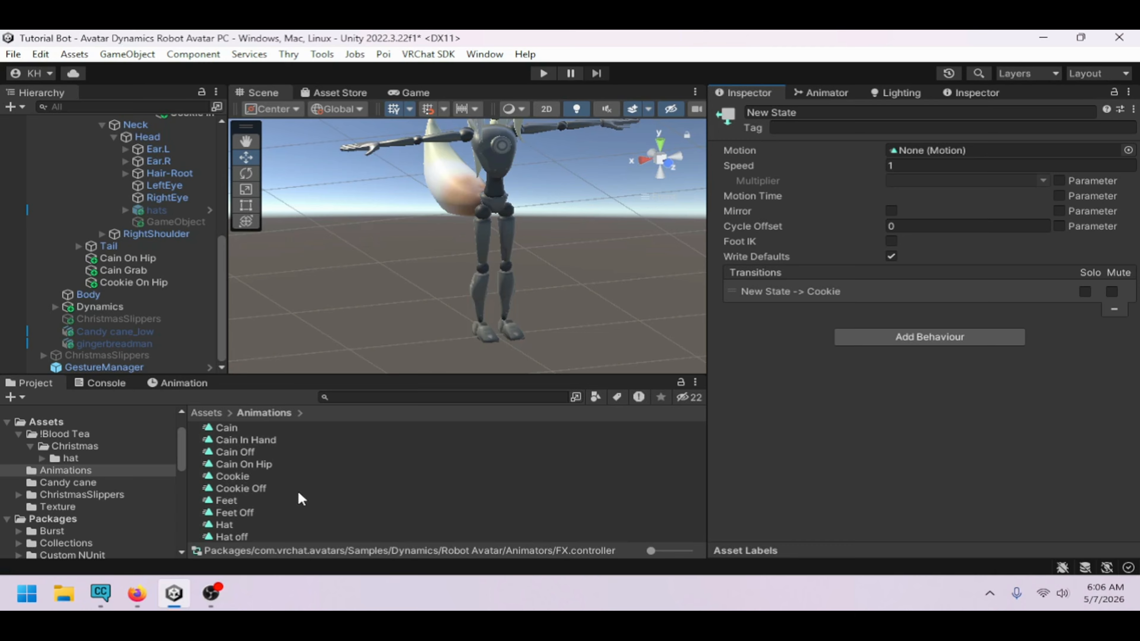
pyautogui.moveTo(265, 490); pyautogui.dragTo(916, 150)
# Enter Play Mode with the GestureManager and test the Cookie, Hat, Cain and Feet parameters one at a time
pyautogui.scroll(4, 86, 243)
pyautogui.scroll(3, 46, 185)
pyautogui.click(44, 157)
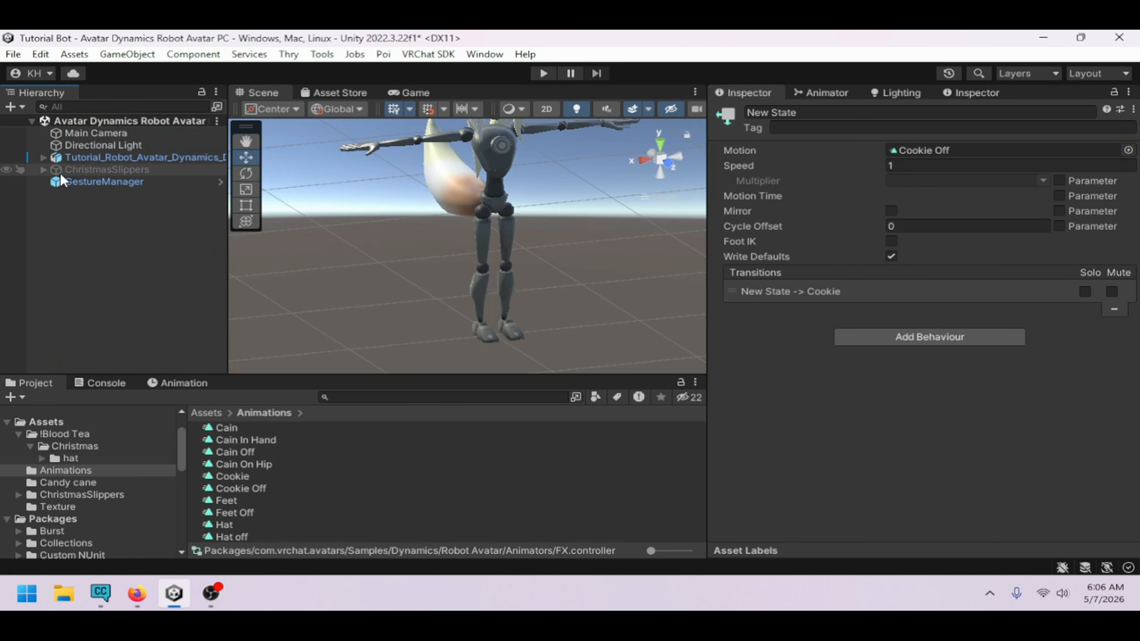
pyautogui.click(105, 182)
pyautogui.click(824, 340)
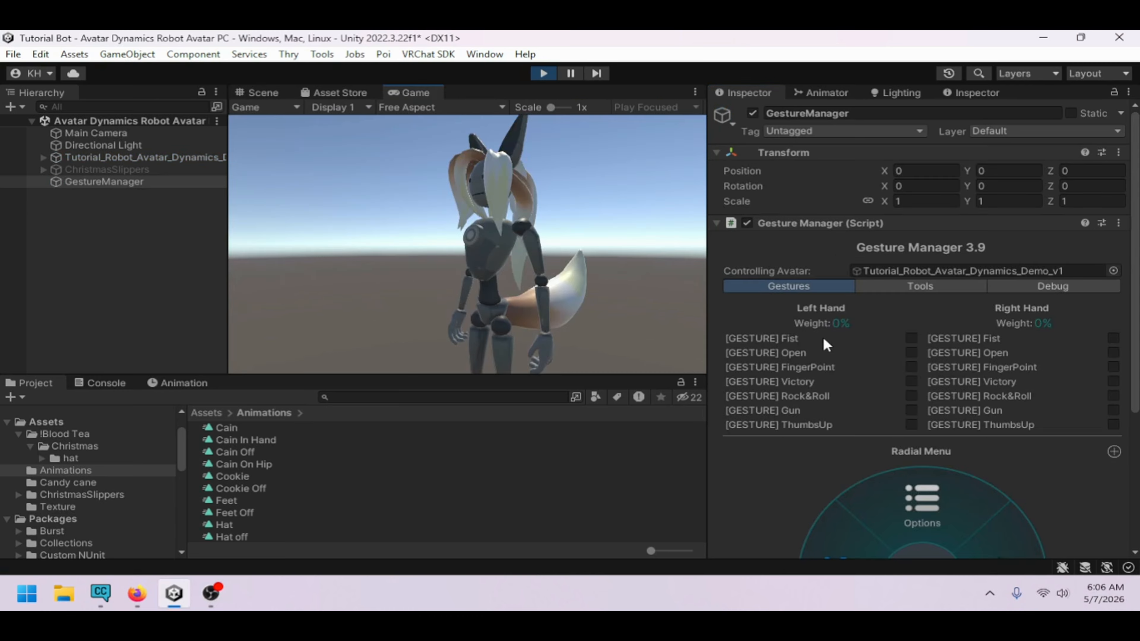
pyautogui.click(278, 93)
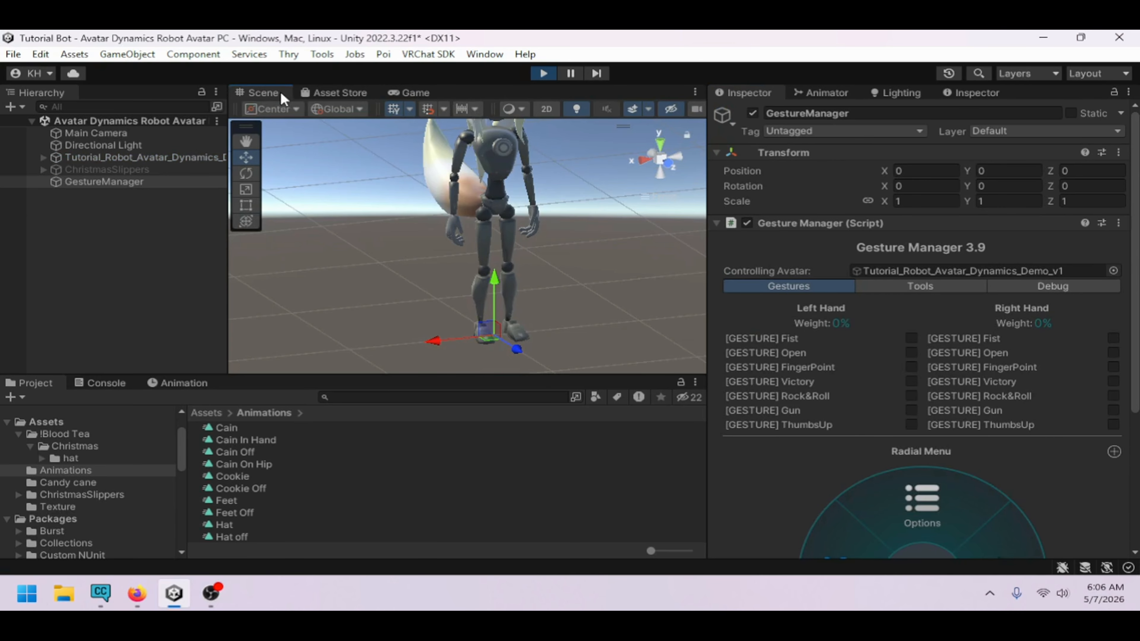
pyautogui.click(830, 95)
pyautogui.click(782, 108)
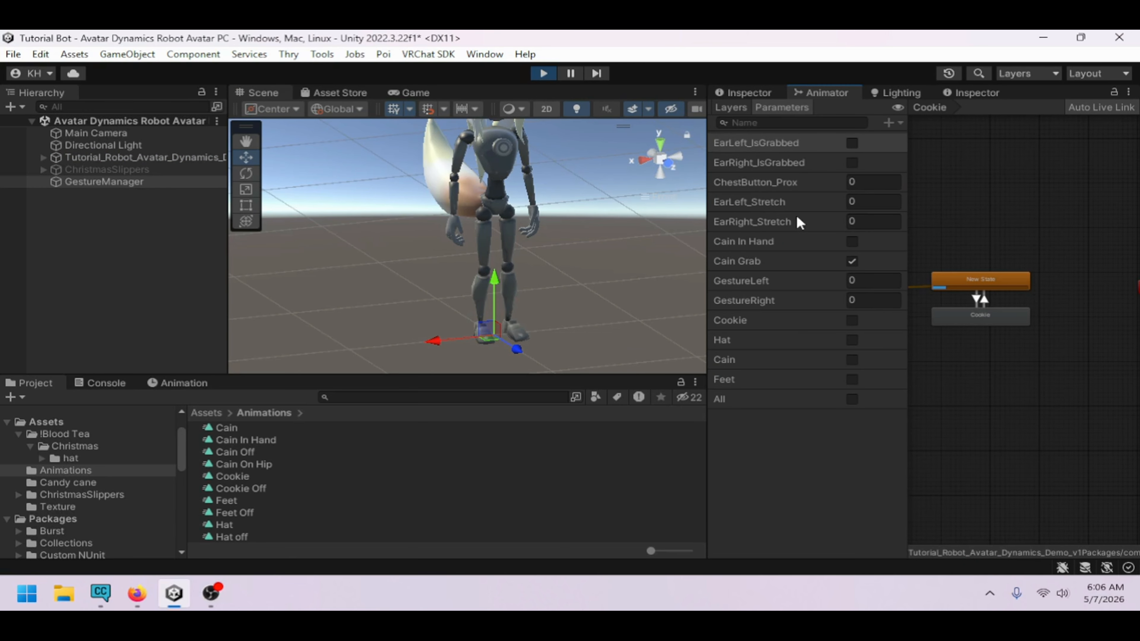
pyautogui.click(853, 320)
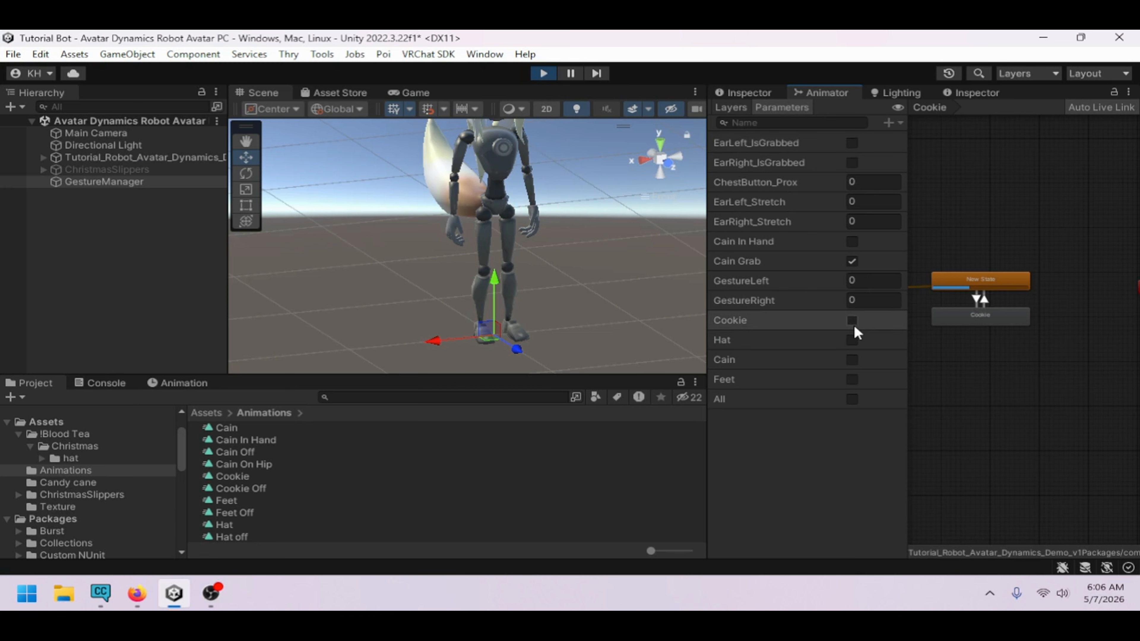
pyautogui.click(853, 340)
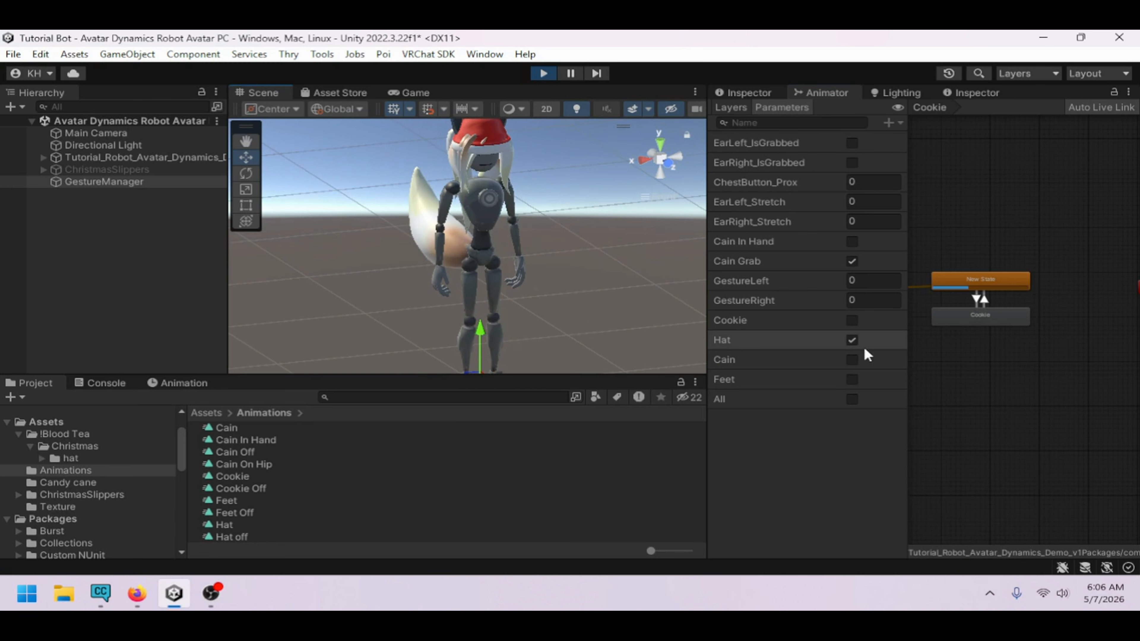
pyautogui.click(853, 359)
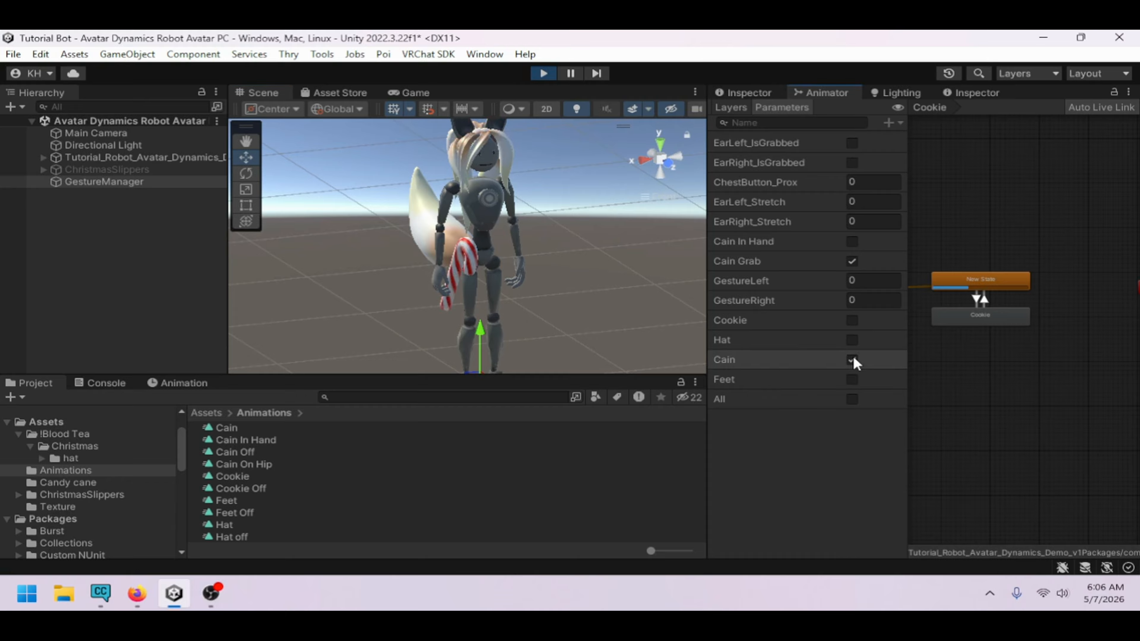
pyautogui.click(853, 379)
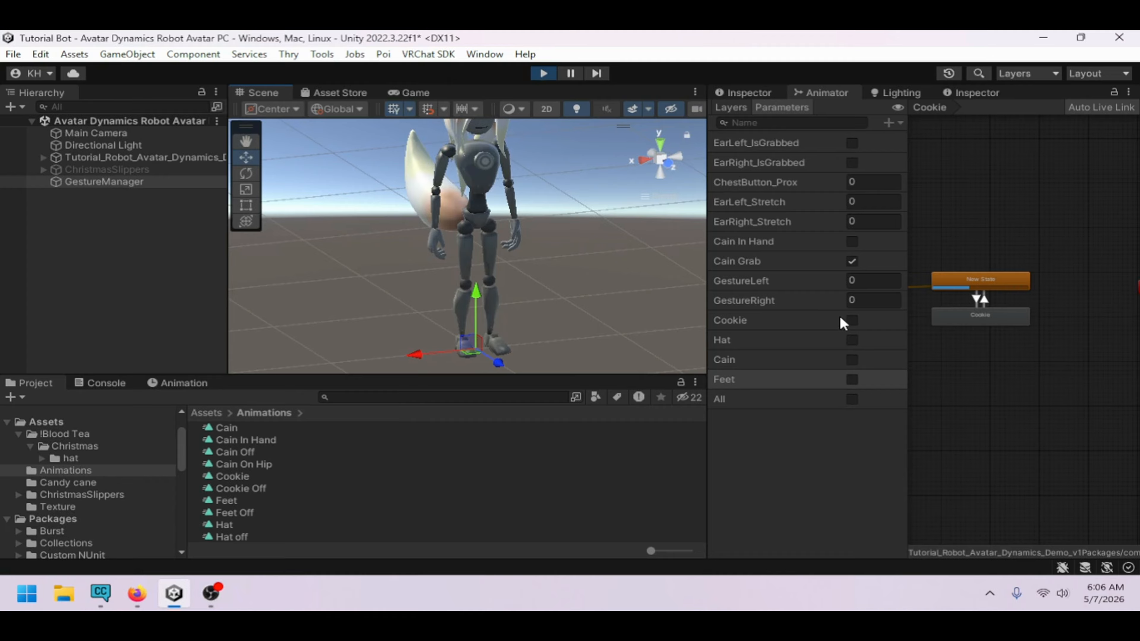
# Turn the Cookie, Hat, Cain and Feet parameters on together, switch them back off, and exit Play Mode
pyautogui.click(852, 320)
pyautogui.click(852, 340)
pyautogui.click(853, 361)
pyautogui.click(853, 377)
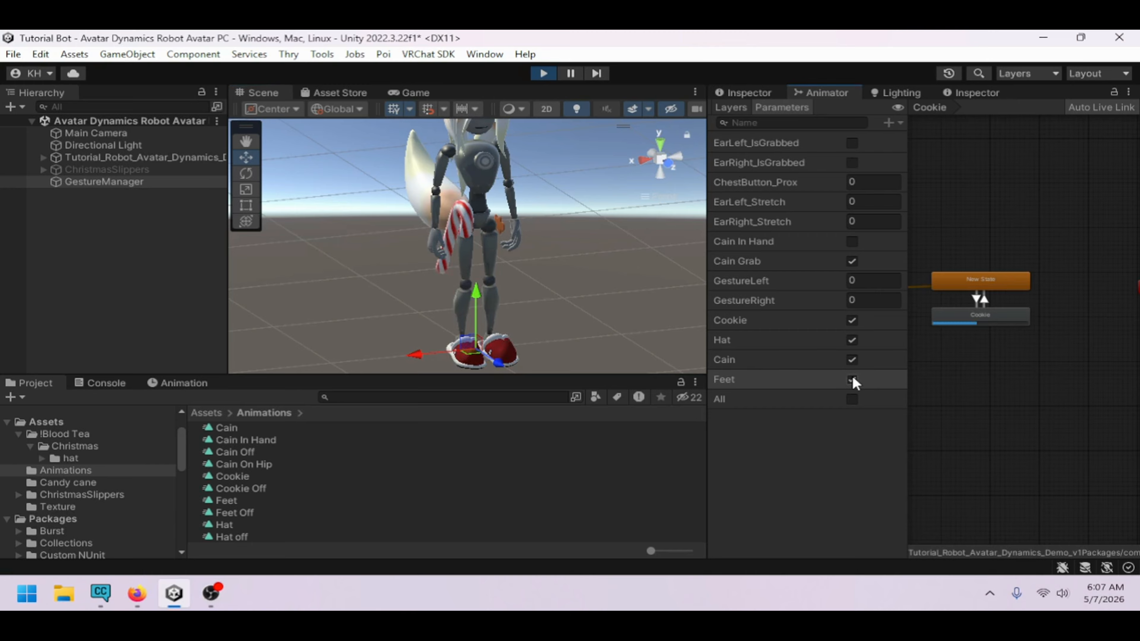
pyautogui.click(853, 377)
pyautogui.click(855, 359)
pyautogui.click(854, 341)
pyautogui.click(851, 321)
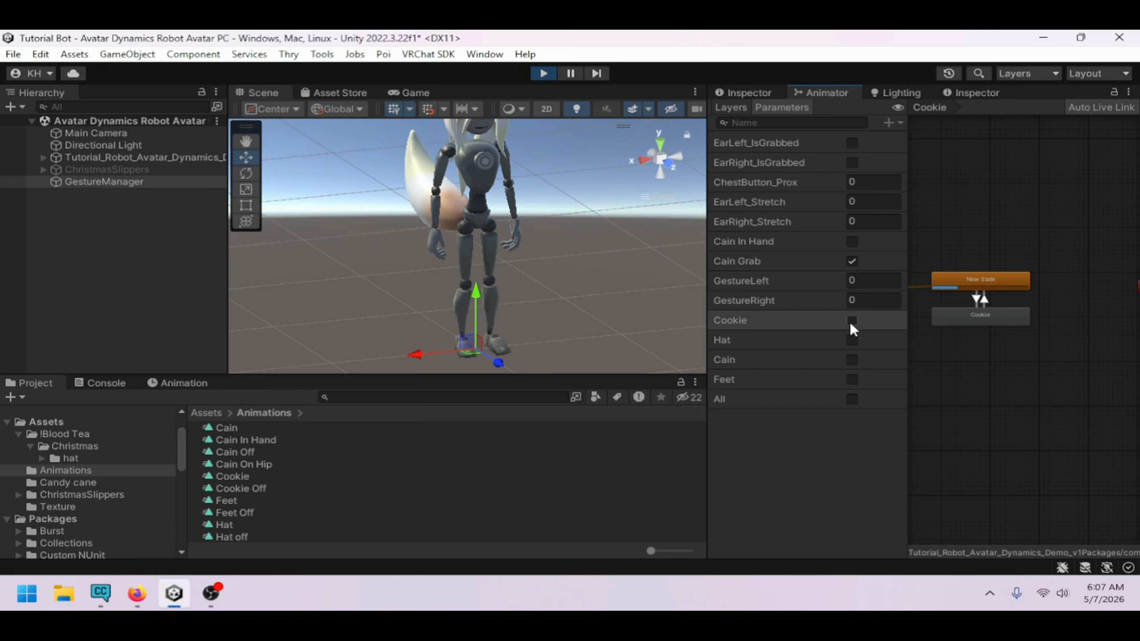
pyautogui.click(543, 73)
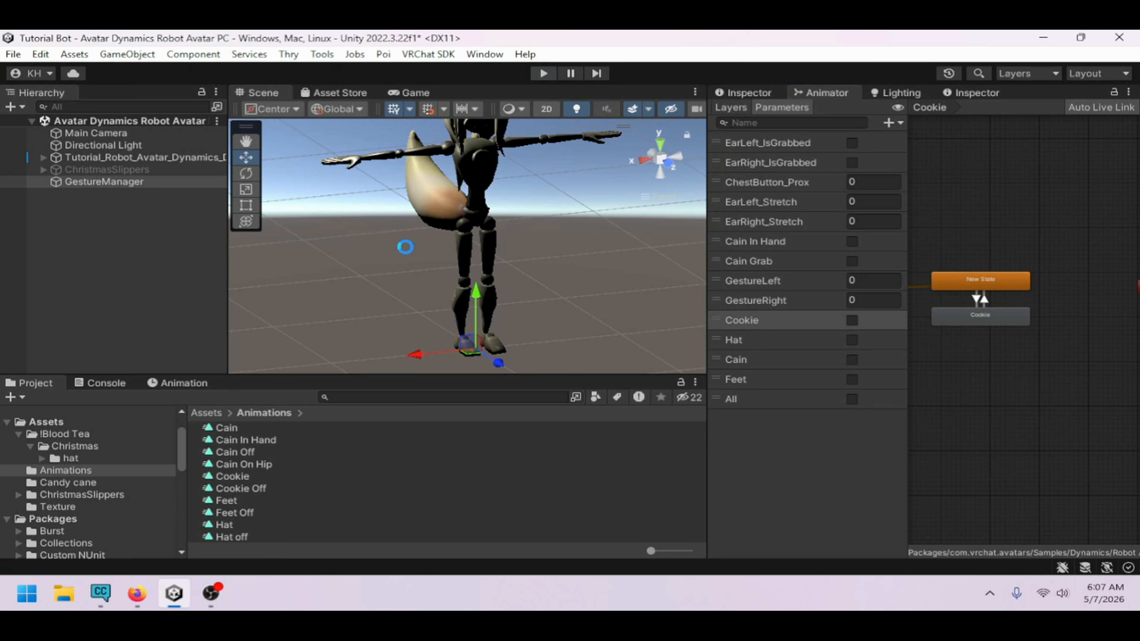
# Add two empty states to the All animator layer
pyautogui.click(731, 107)
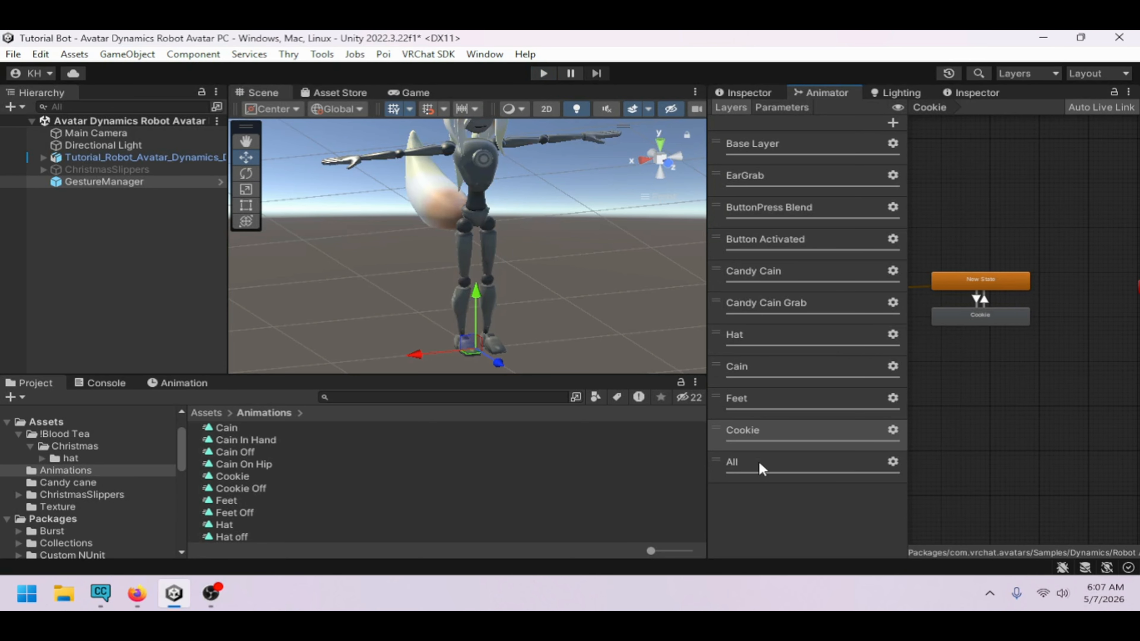
pyautogui.click(758, 471)
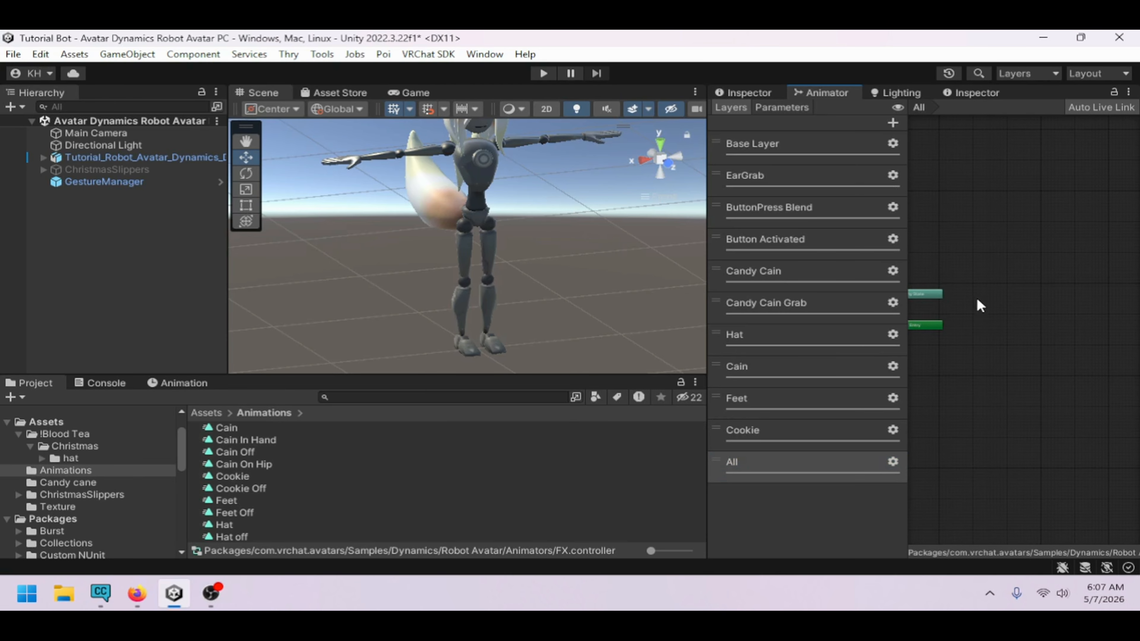
pyautogui.rightClick(971, 308)
pyautogui.moveTo(972, 309)
pyautogui.click(911, 312)
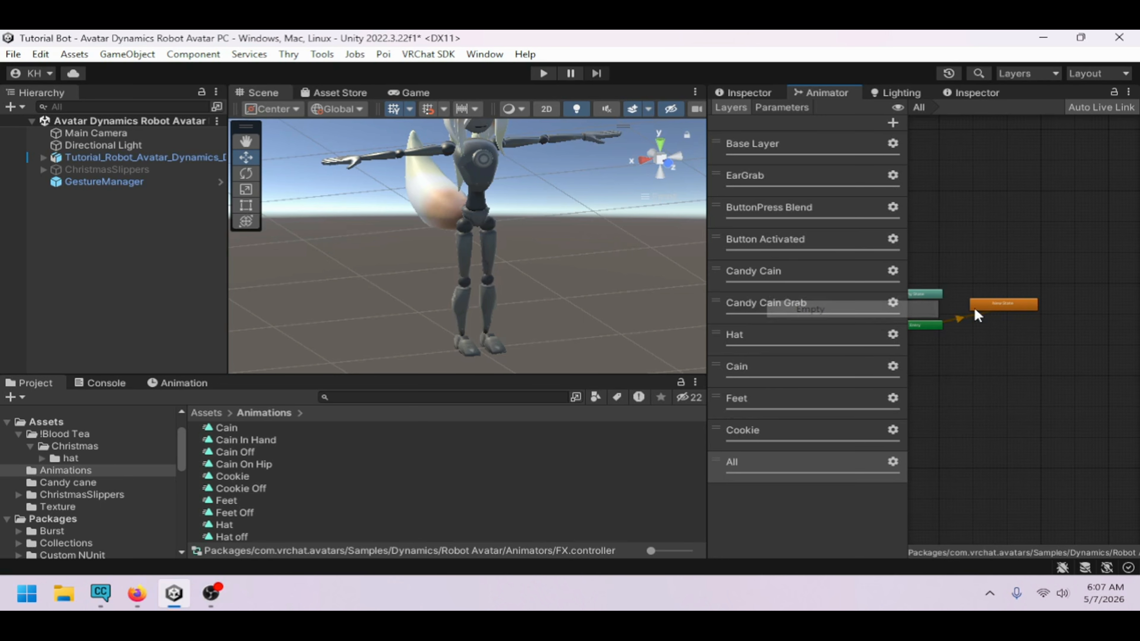
pyautogui.rightClick(988, 342)
pyautogui.moveTo(988, 346)
pyautogui.click(883, 345)
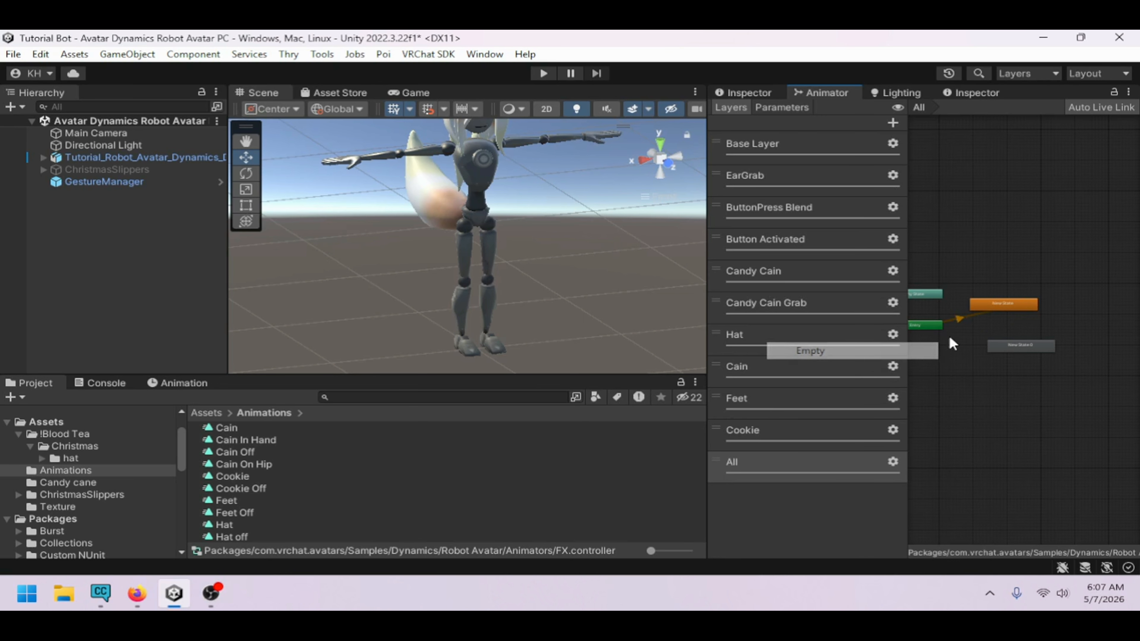
pyautogui.click(1000, 305)
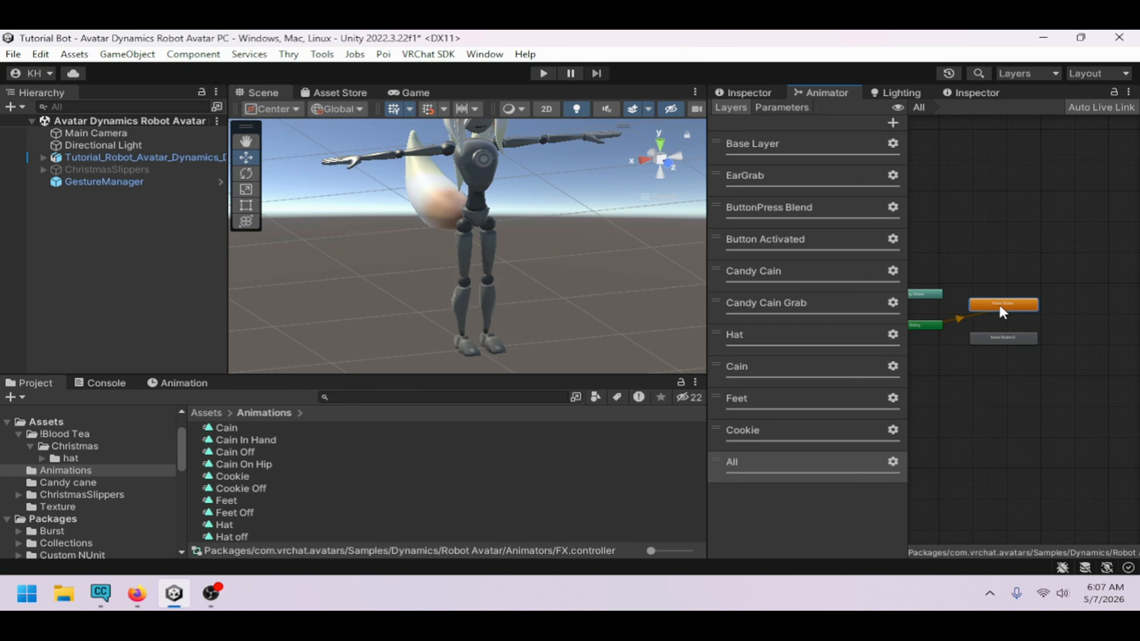
# Rename the first new state in the All layer to Wait
pyautogui.click(766, 96)
pyautogui.click(858, 112)
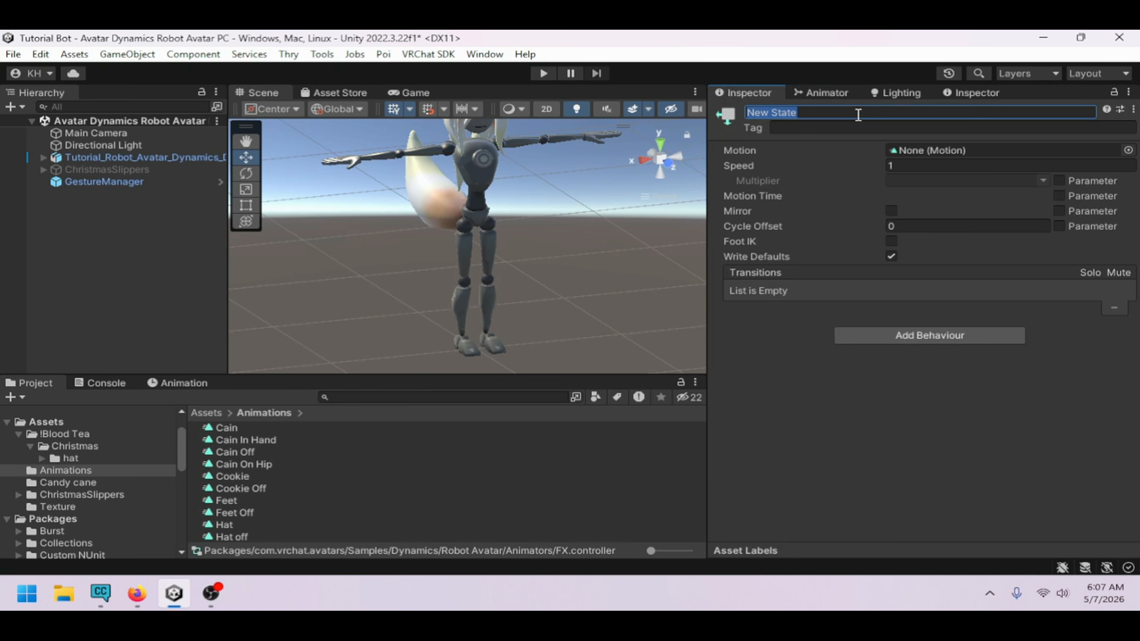
pyautogui.write('Wal')
pyautogui.write('it')
pyautogui.click(819, 91)
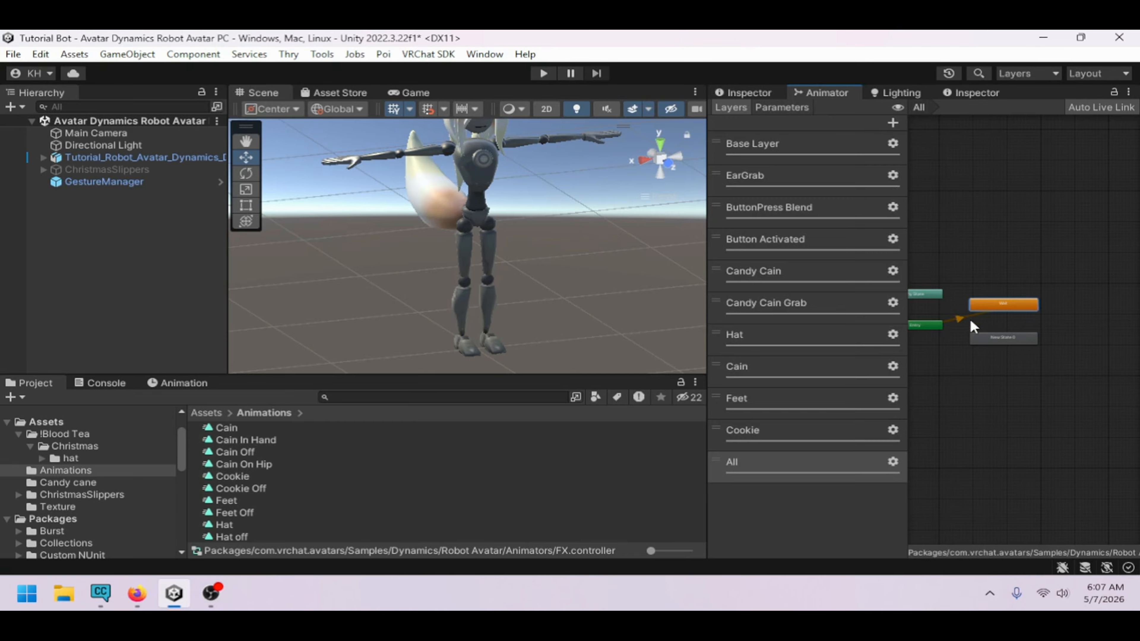
# Rename the second new state in the All layer to All On
pyautogui.click(749, 92)
pyautogui.click(822, 113)
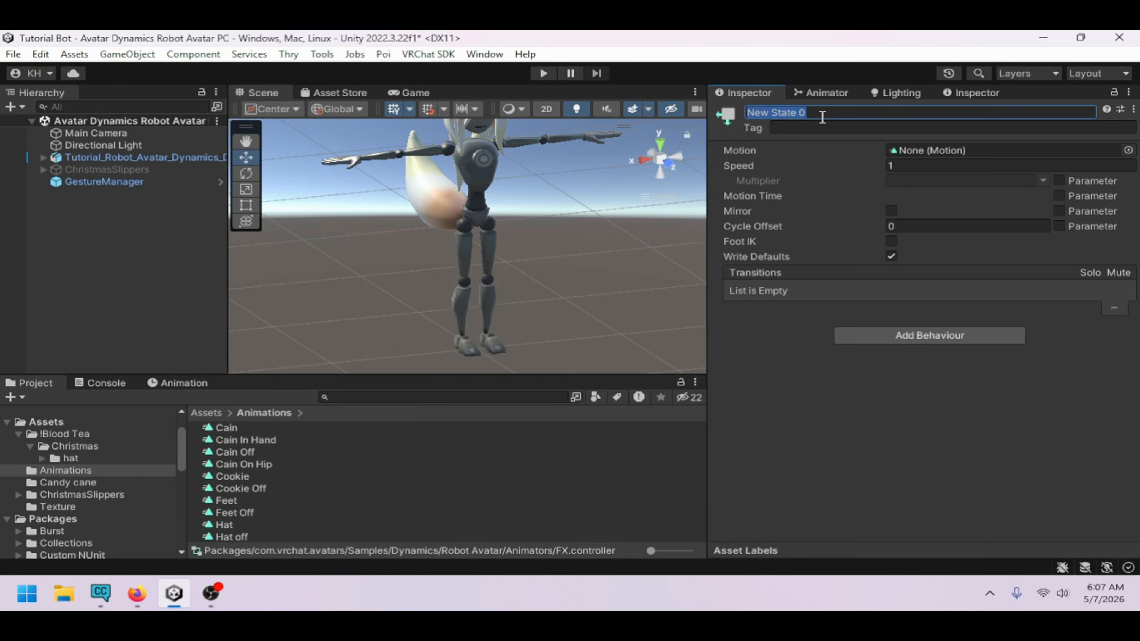
pyautogui.write('All On')
pyautogui.click(808, 92)
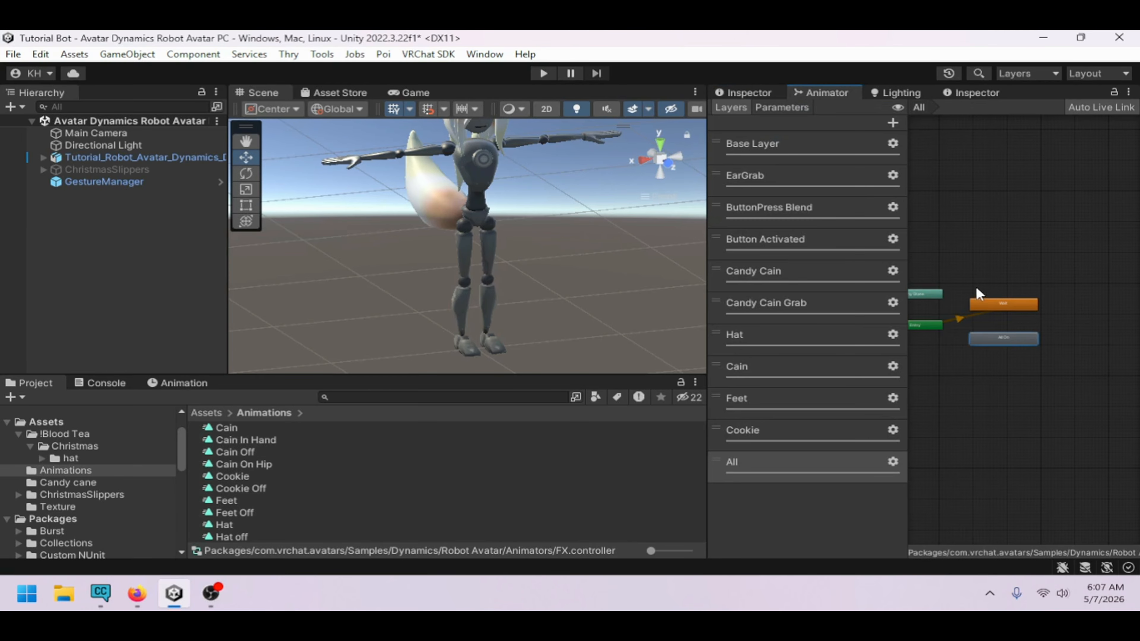
# Create transitions from Wait to All On and from All On back to Wait
pyautogui.rightClick(994, 300)
pyautogui.click(1003, 304)
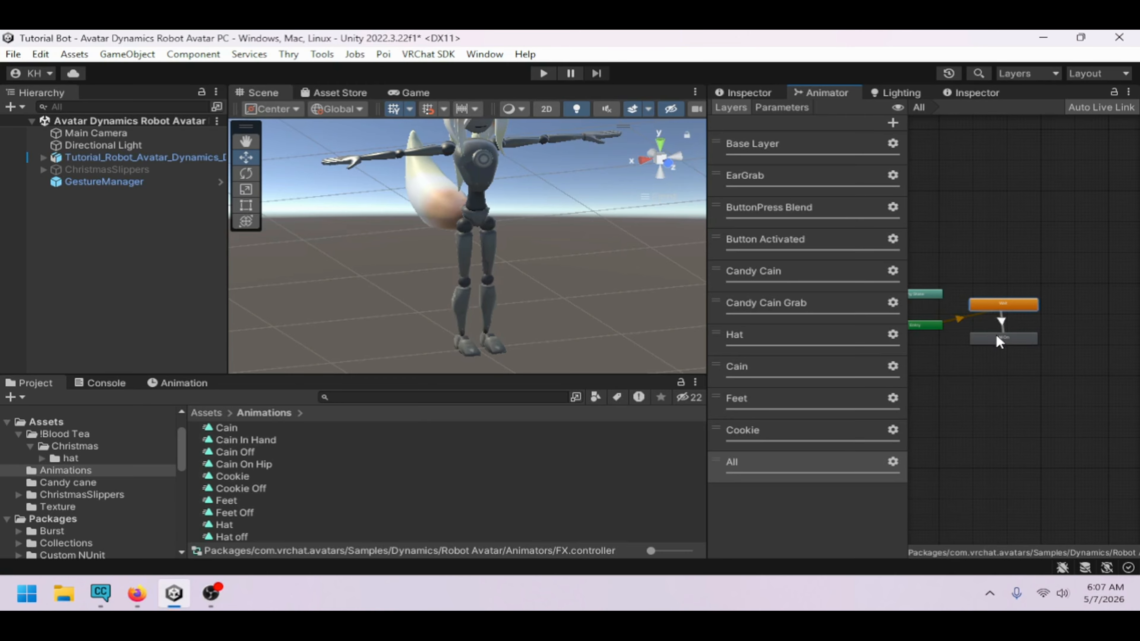
pyautogui.click(1018, 336)
pyautogui.rightClick(1017, 335)
pyautogui.click(1025, 342)
pyautogui.click(1023, 304)
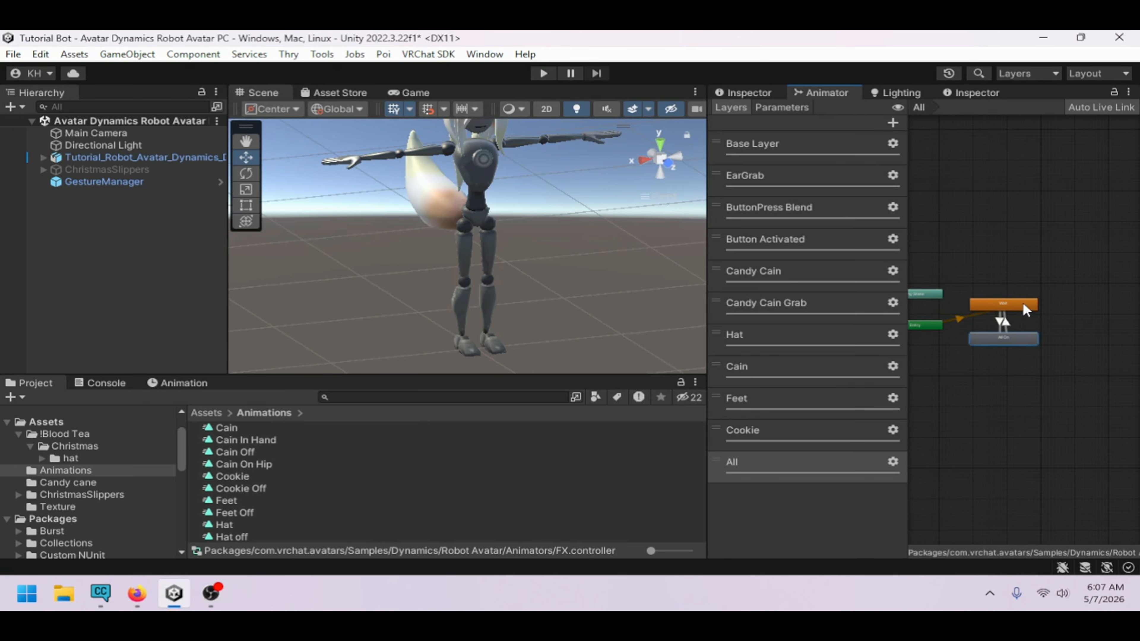
# Set the Wait to All On transition to no exit time, 0.01 duration, with the condition All true
pyautogui.click(1000, 322)
pyautogui.click(754, 93)
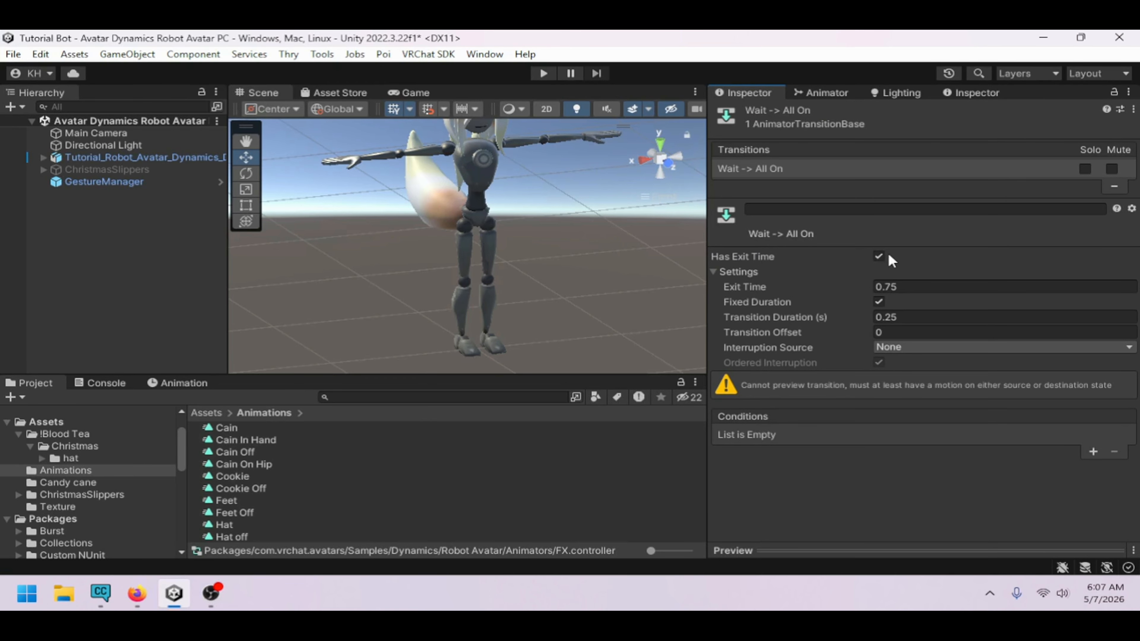
pyautogui.click(880, 256)
pyautogui.click(918, 315)
pyautogui.write('0.0')
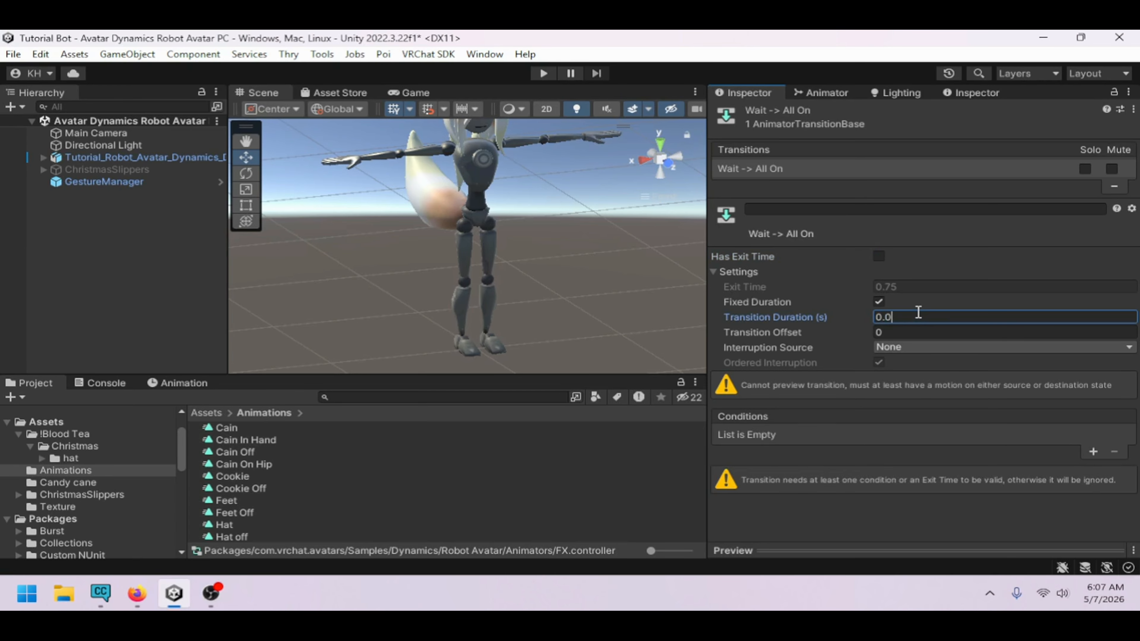
pyautogui.write('1')
pyautogui.click(1093, 452)
pyautogui.click(857, 434)
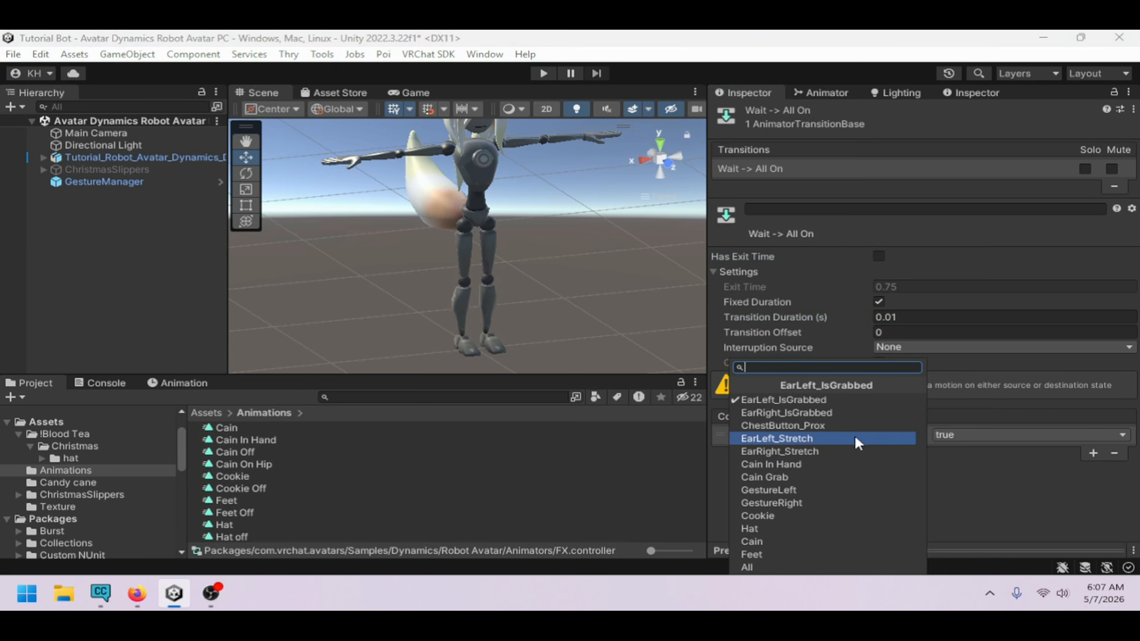
pyautogui.click(800, 567)
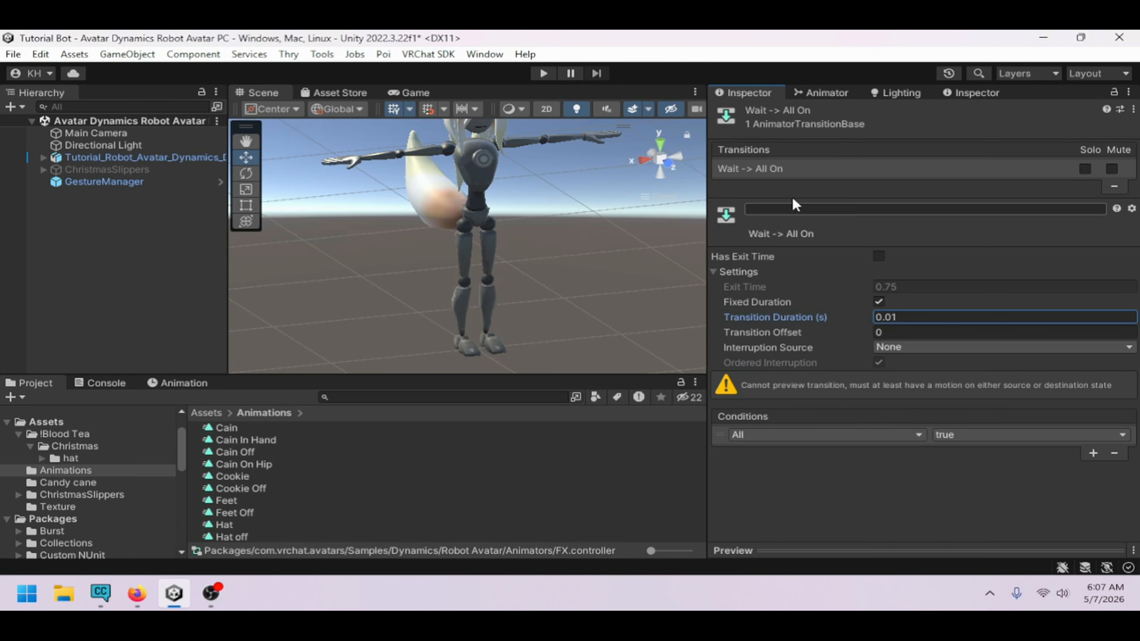
# Set the All On to Wait transition to no exit time, 0.01 duration, with the condition All false
pyautogui.click(822, 92)
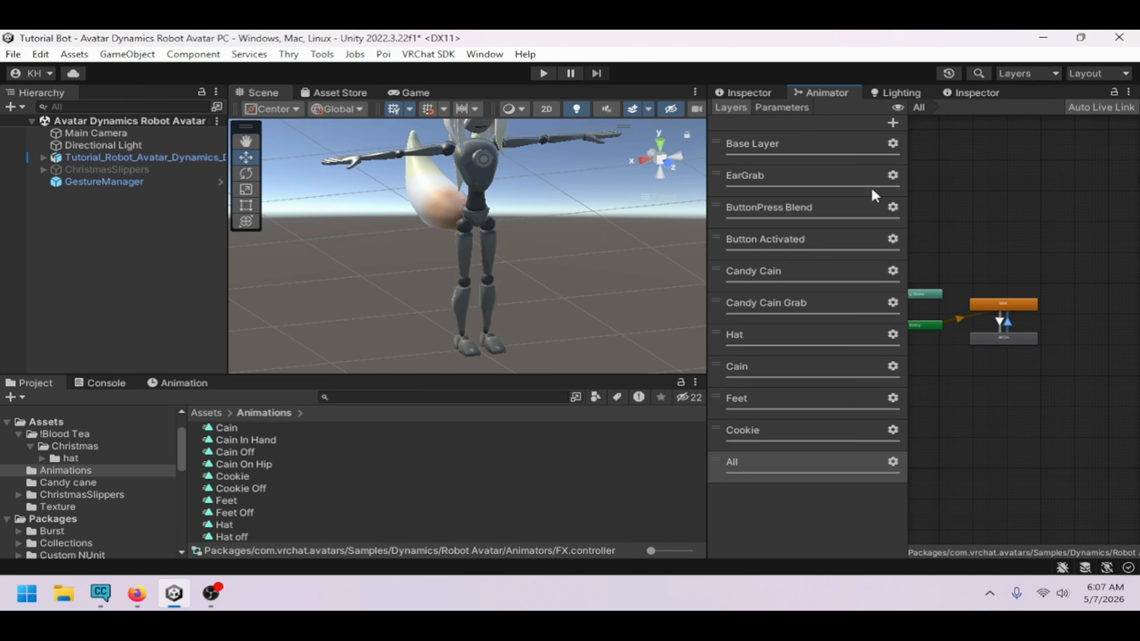
pyautogui.click(743, 93)
pyautogui.click(879, 256)
pyautogui.click(911, 317)
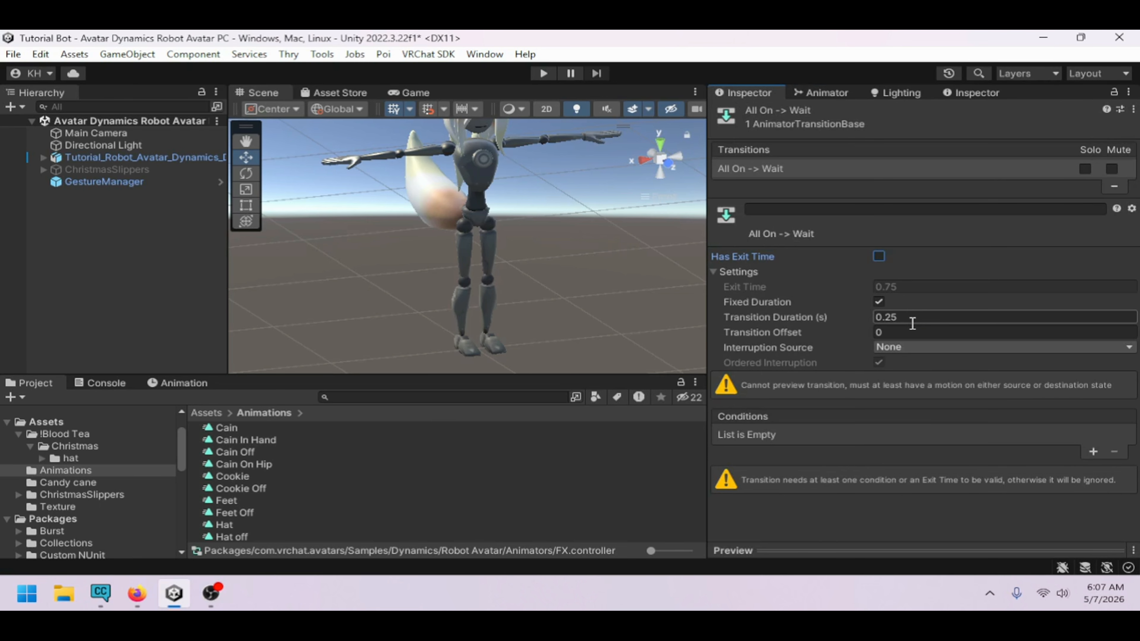
pyautogui.press('BackSpace')
pyautogui.write('1')
pyautogui.click(1094, 452)
pyautogui.click(831, 435)
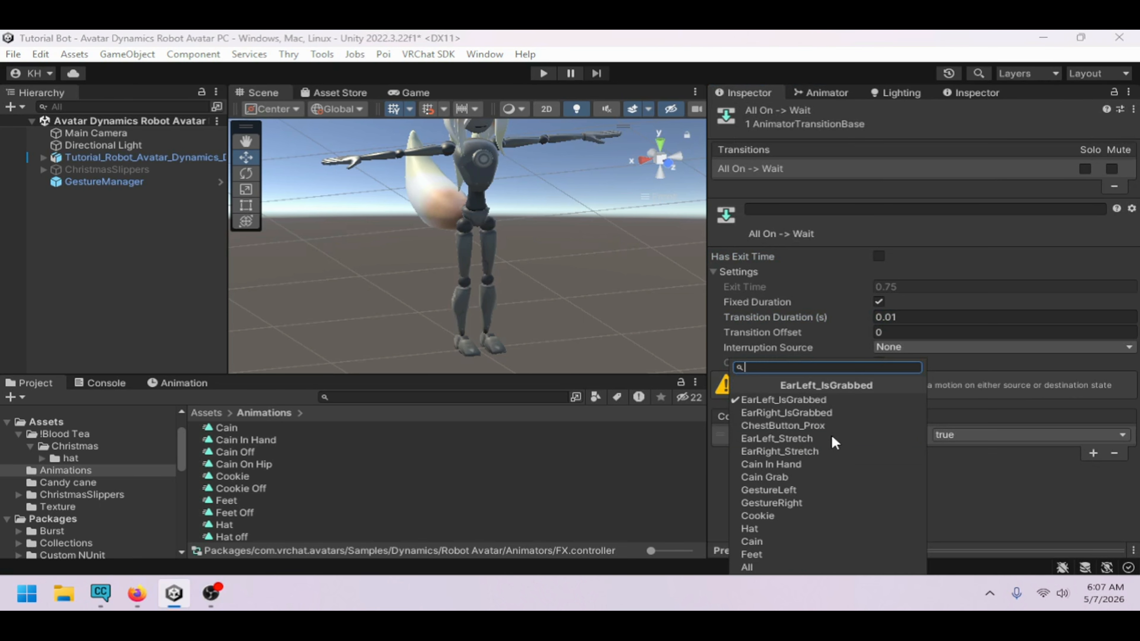
pyautogui.click(754, 568)
pyautogui.click(983, 435)
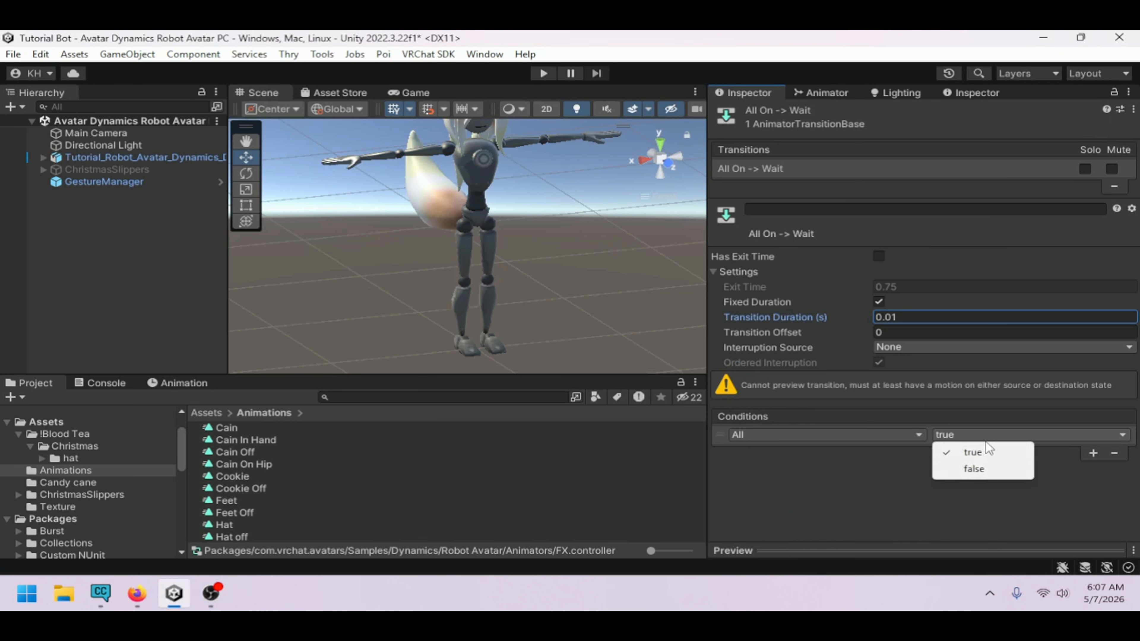
pyautogui.click(974, 469)
# Add a VRC Avatar Parameter Driver behaviour to the All On state with an entry setting Cookie to true
pyautogui.click(821, 93)
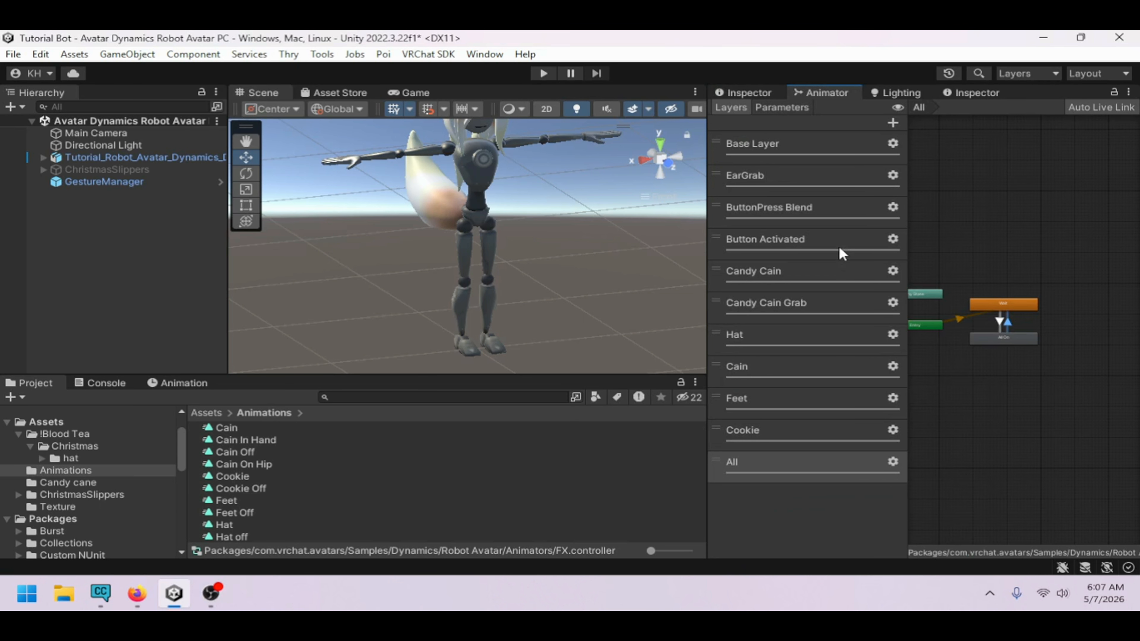
pyautogui.click(796, 110)
pyautogui.click(731, 107)
pyautogui.click(1004, 337)
pyautogui.click(763, 93)
pyautogui.click(946, 336)
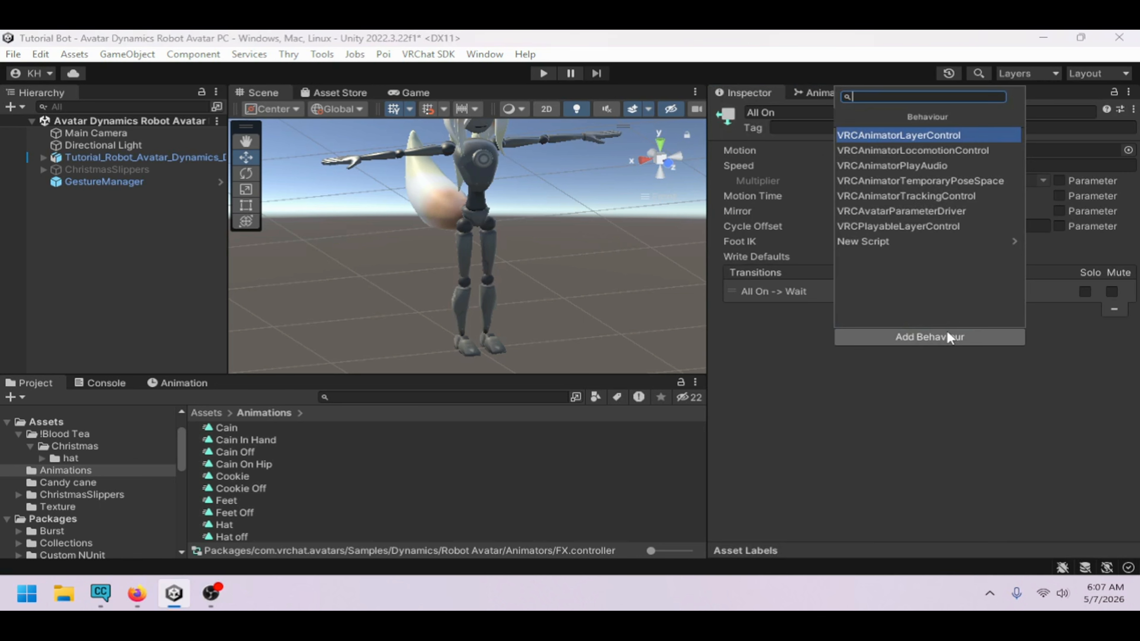
pyautogui.click(919, 211)
pyautogui.click(763, 456)
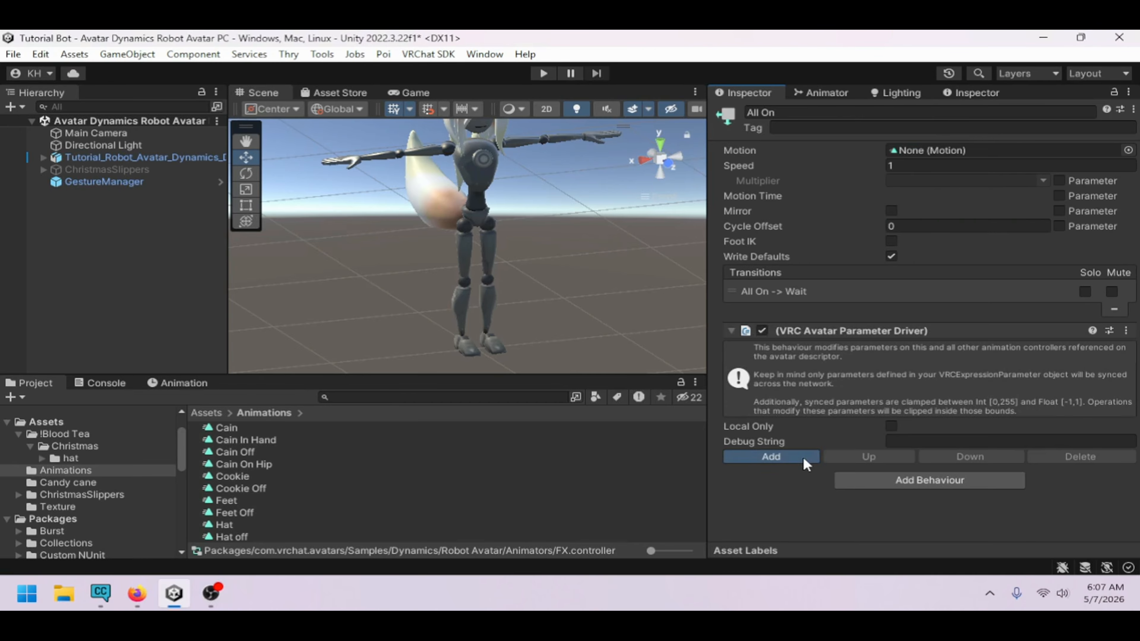
pyautogui.click(924, 448)
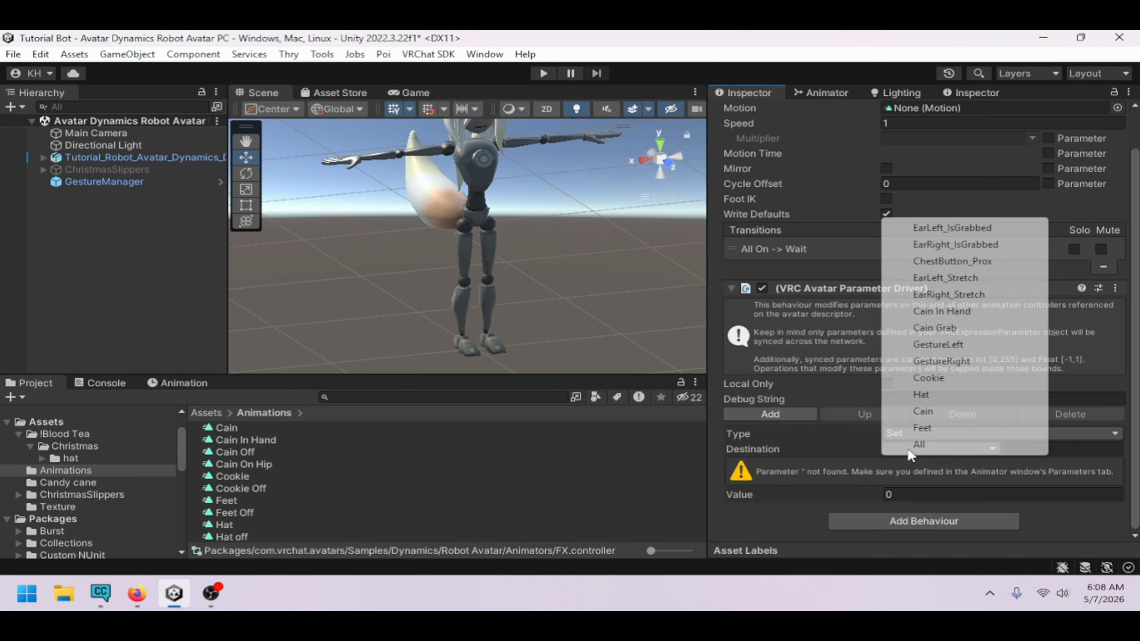
pyautogui.click(941, 379)
pyautogui.click(888, 494)
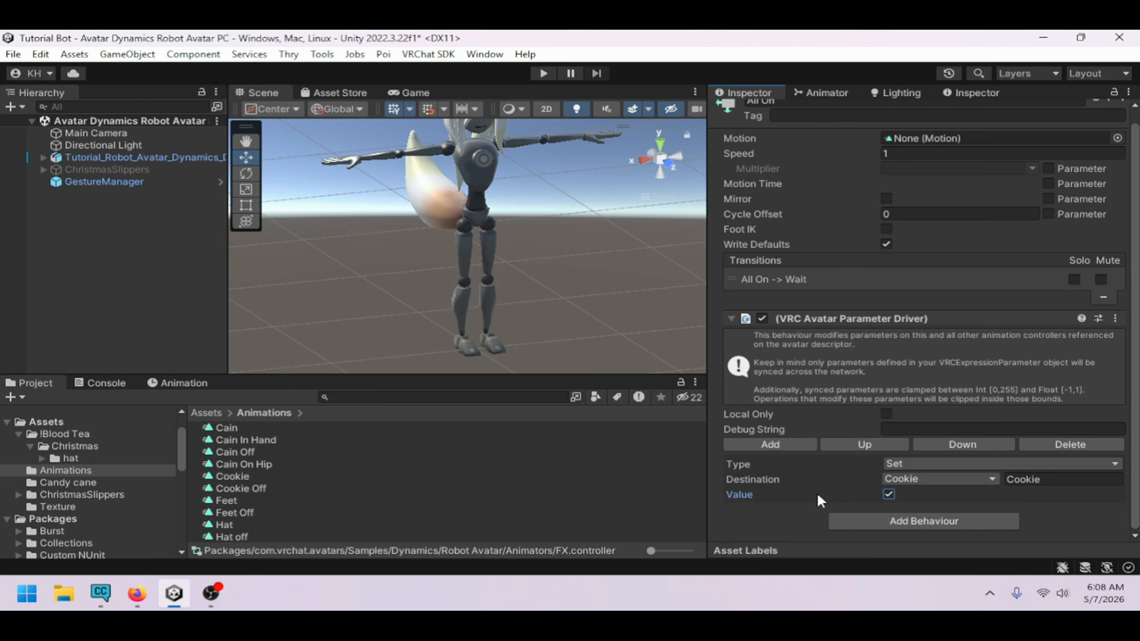
# Add a second parameter driver entry that sets Hat to true
pyautogui.click(874, 527)
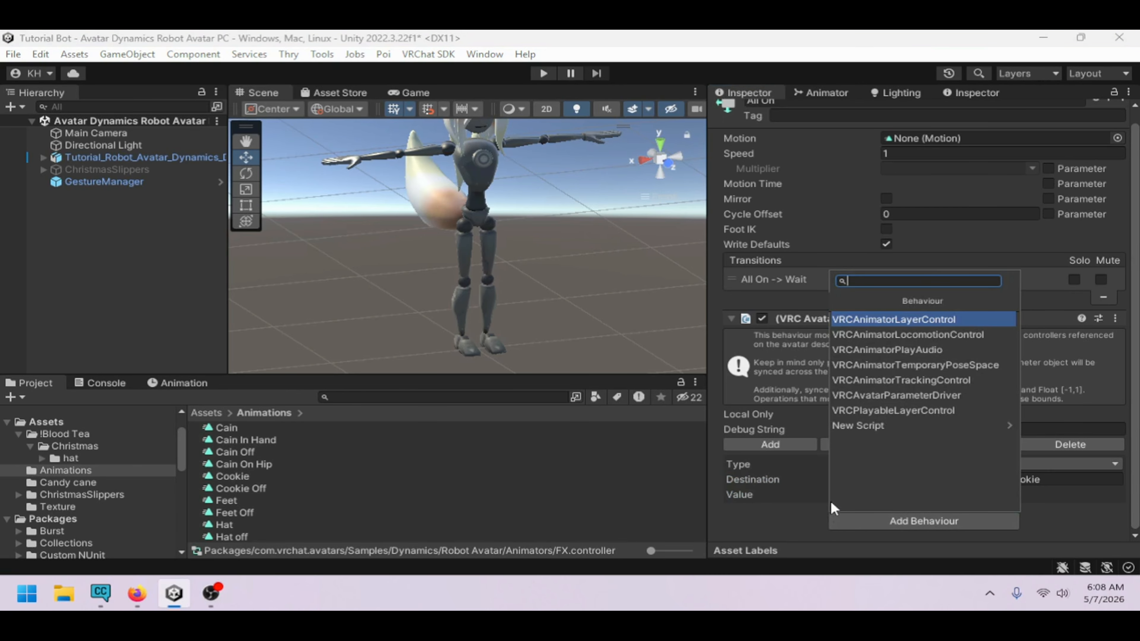
pyautogui.click(779, 506)
pyautogui.click(771, 445)
pyautogui.scroll(-2, 798, 454)
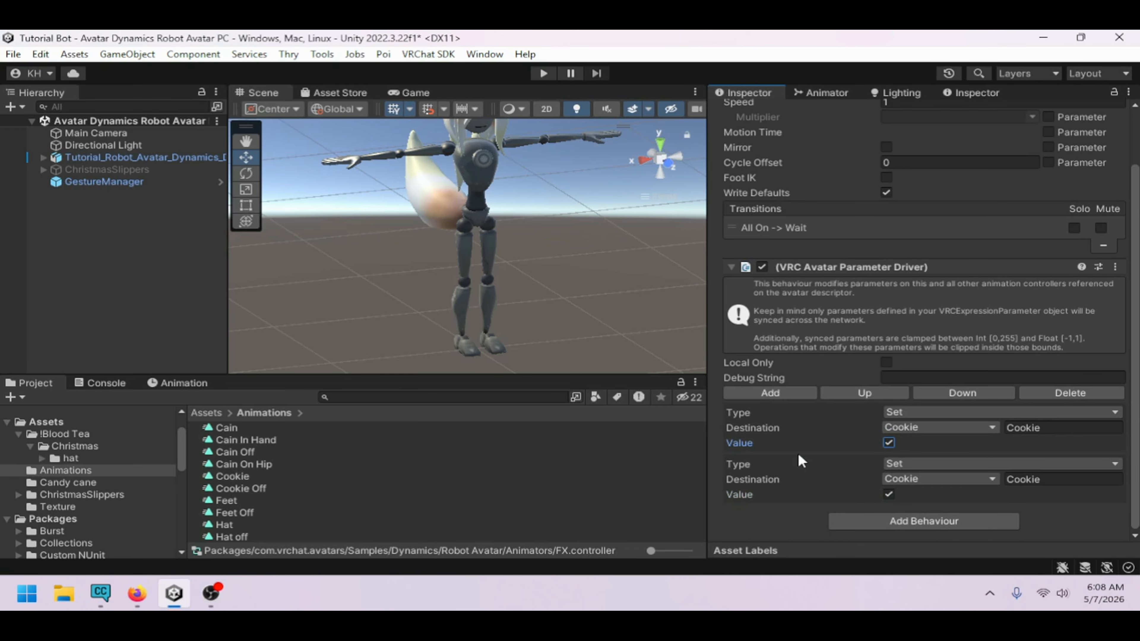
pyautogui.click(901, 482)
pyautogui.click(924, 426)
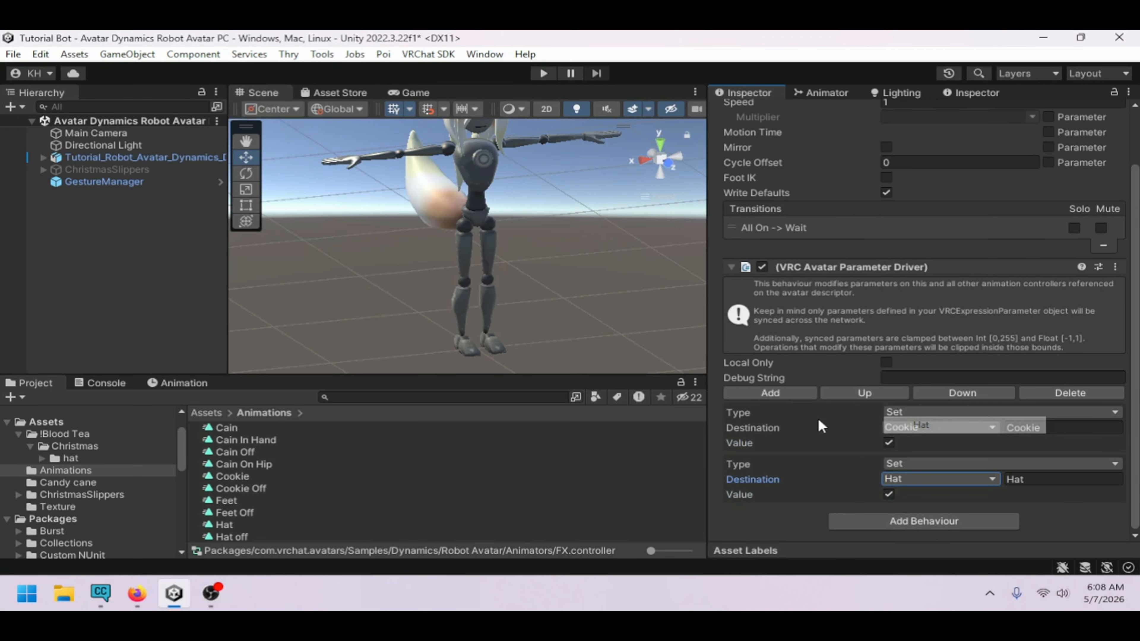
# Add a third parameter driver entry that sets Cain to true
pyautogui.click(769, 394)
pyautogui.scroll(-2, 831, 436)
pyautogui.click(894, 476)
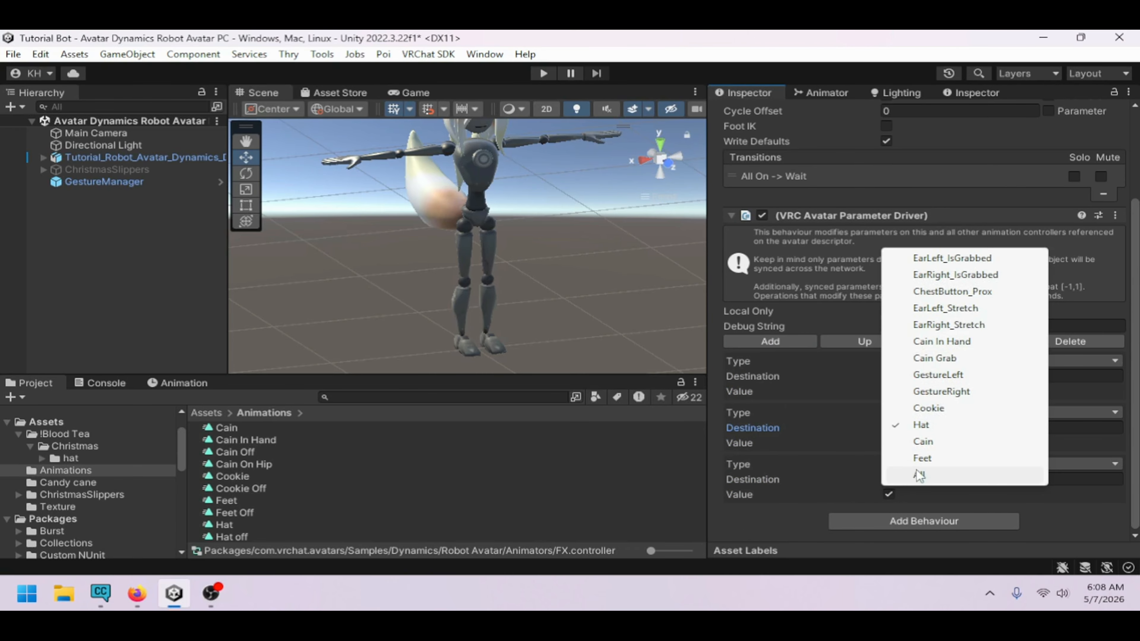
pyautogui.click(934, 445)
# Add a fourth parameter driver entry that sets Feet to true
pyautogui.click(772, 343)
pyautogui.scroll(-2, 808, 404)
pyautogui.click(902, 479)
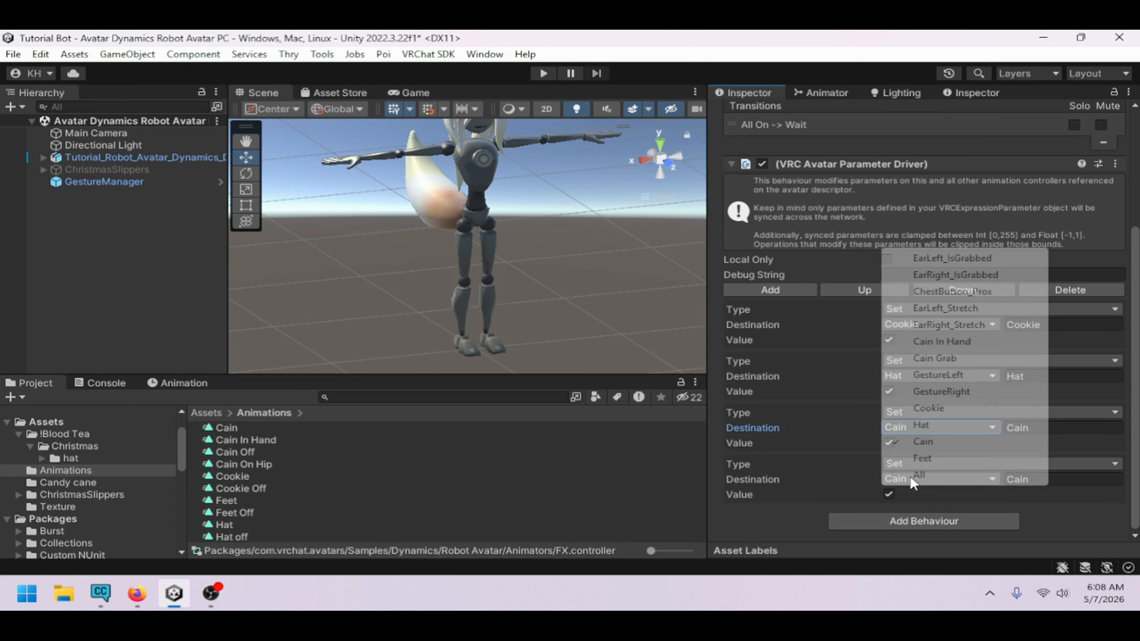
pyautogui.click(939, 460)
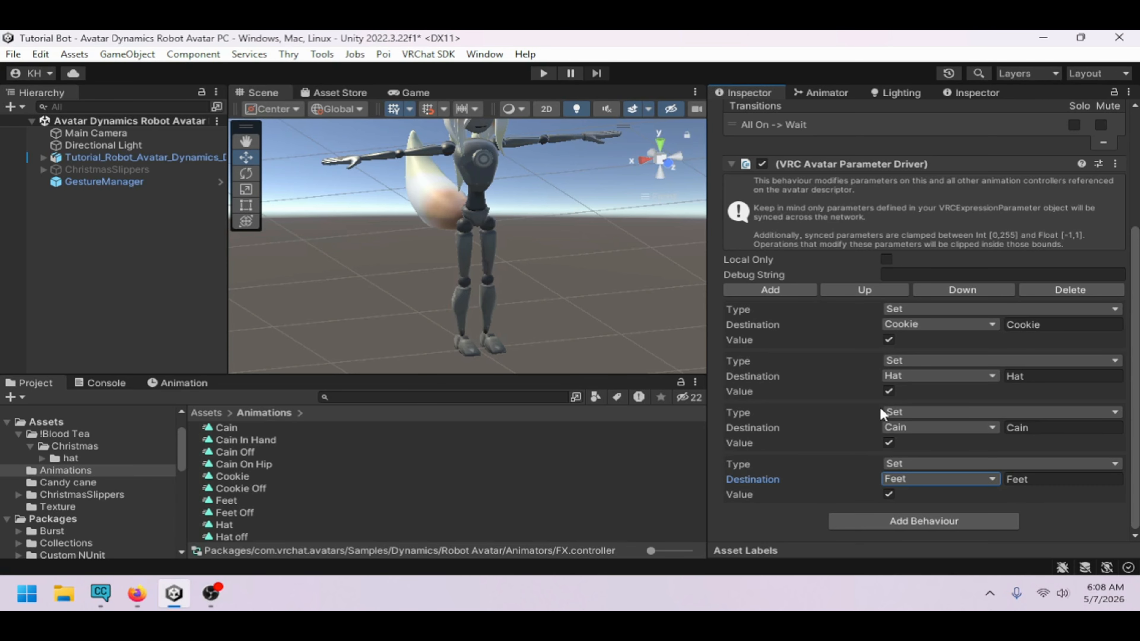
pyautogui.scroll(5, 865, 399)
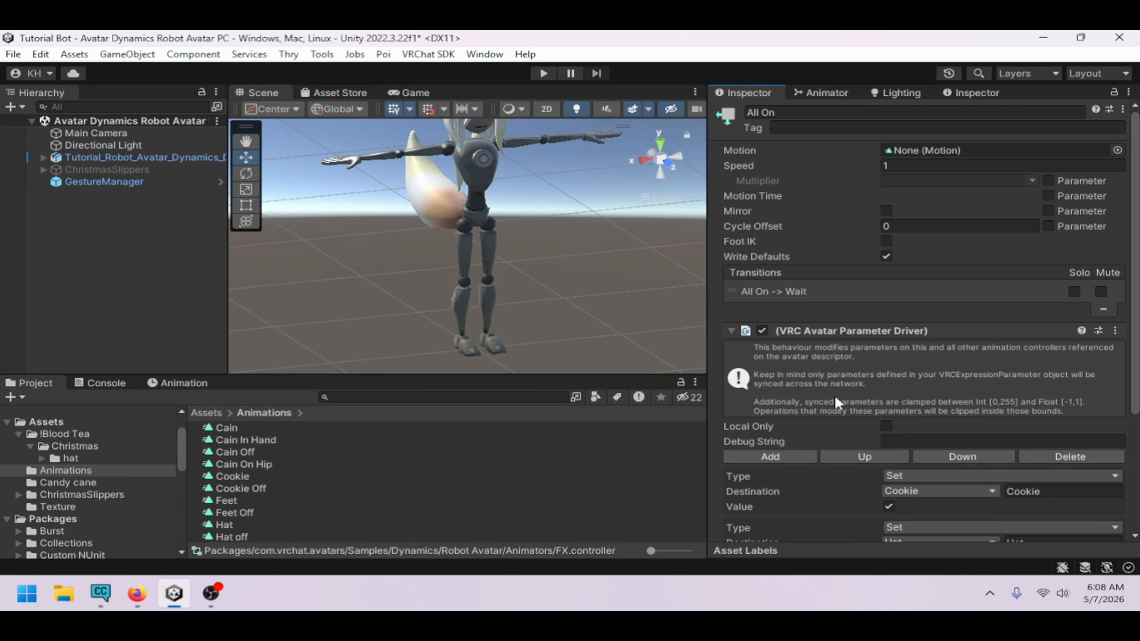
# Enter Play mode through the Gesture Manager to test the avatar in the scene
pyautogui.click(85, 157)
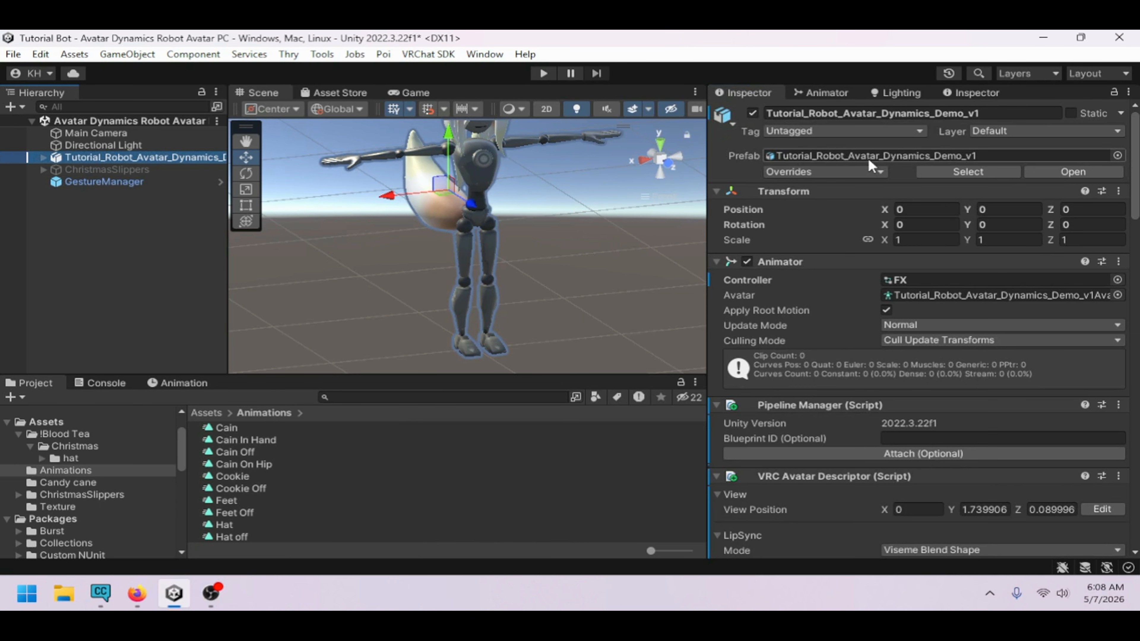
pyautogui.scroll(-5, 914, 331)
pyautogui.scroll(1, 732, 337)
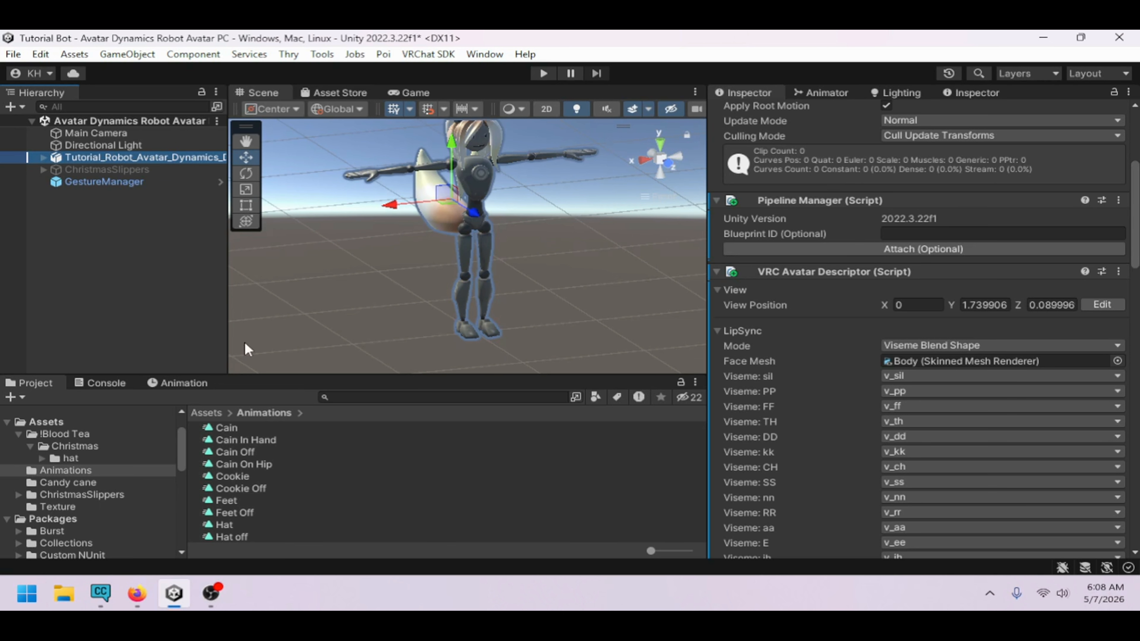
pyautogui.click(103, 181)
pyautogui.click(820, 341)
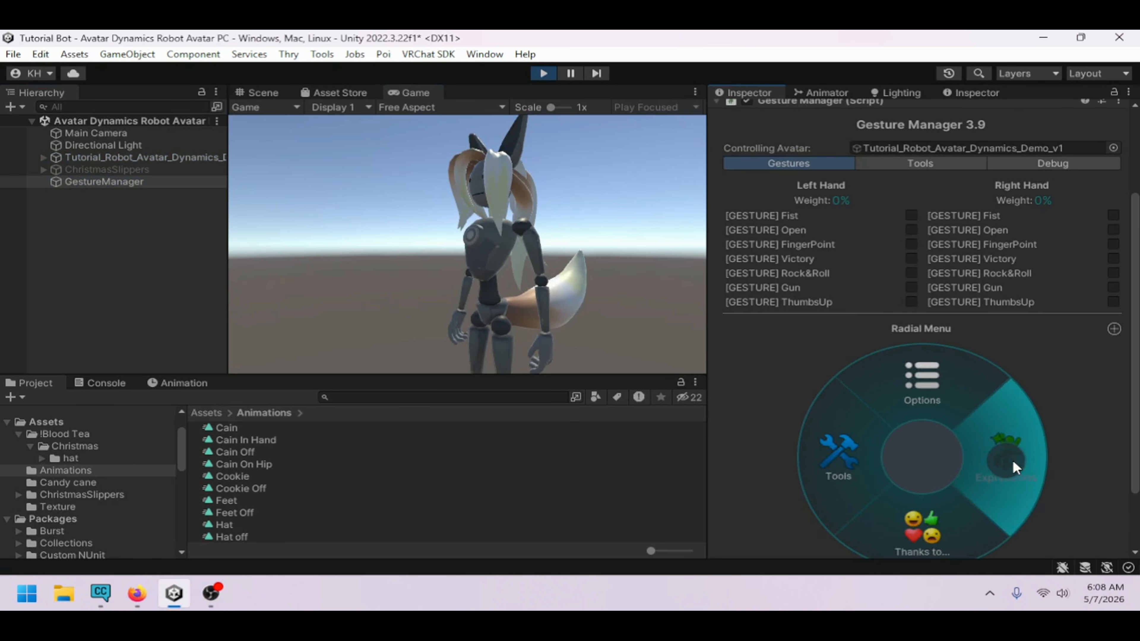
pyautogui.click(1013, 461)
pyautogui.click(921, 408)
pyautogui.click(272, 96)
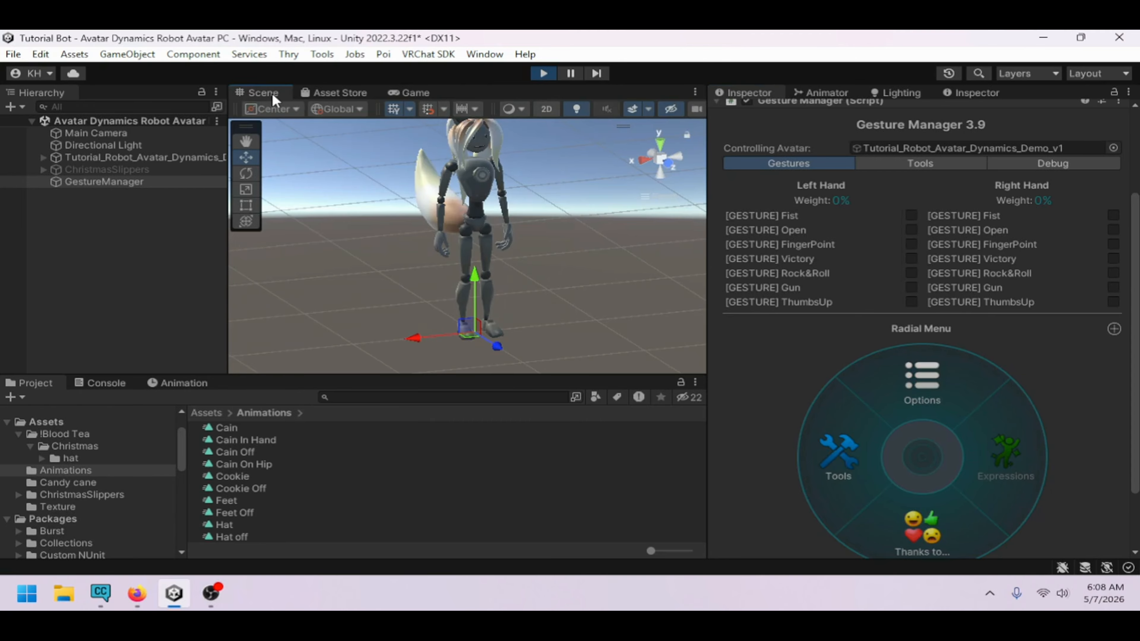
# Test the All parameter and the individual prop parameters from the Animator parameters list
pyautogui.click(820, 92)
pyautogui.click(788, 107)
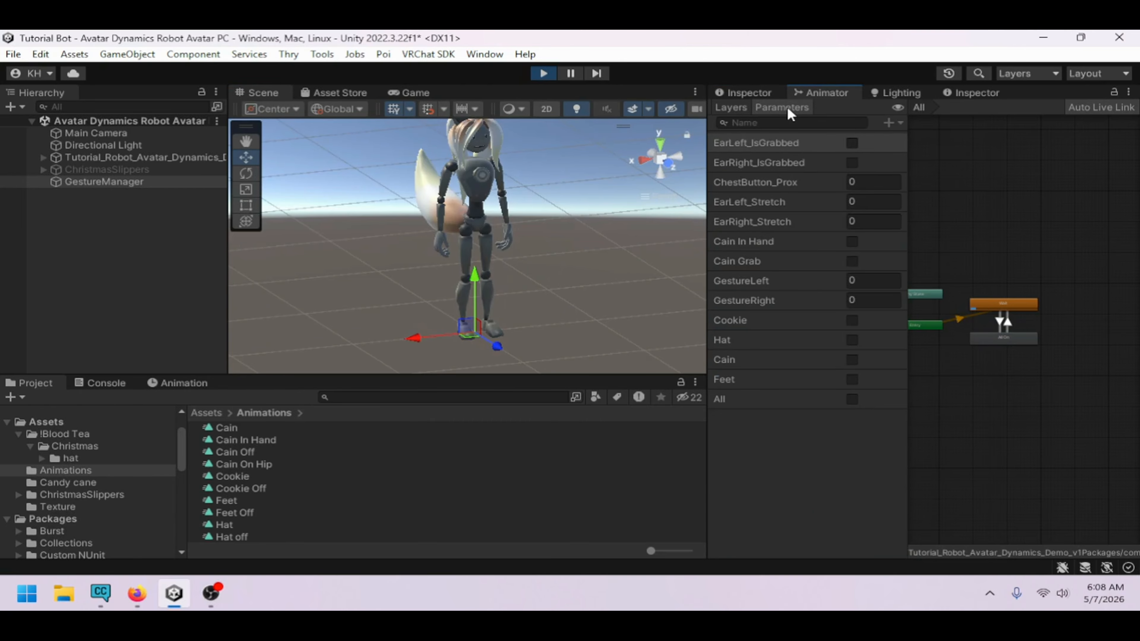
pyautogui.click(852, 399)
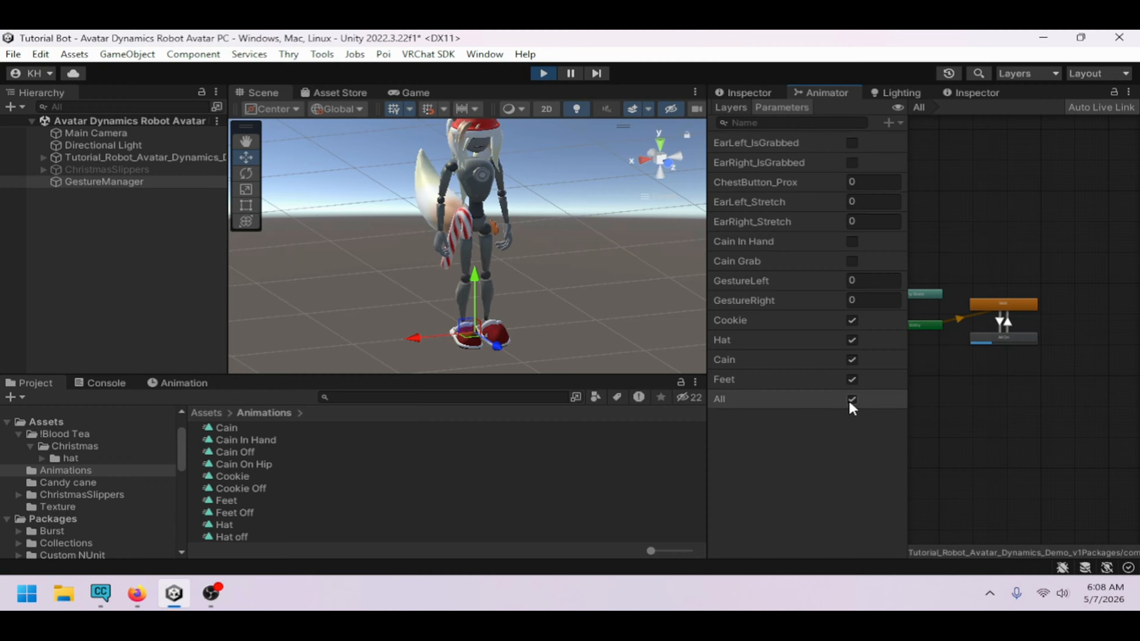
pyautogui.click(852, 400)
pyautogui.click(852, 360)
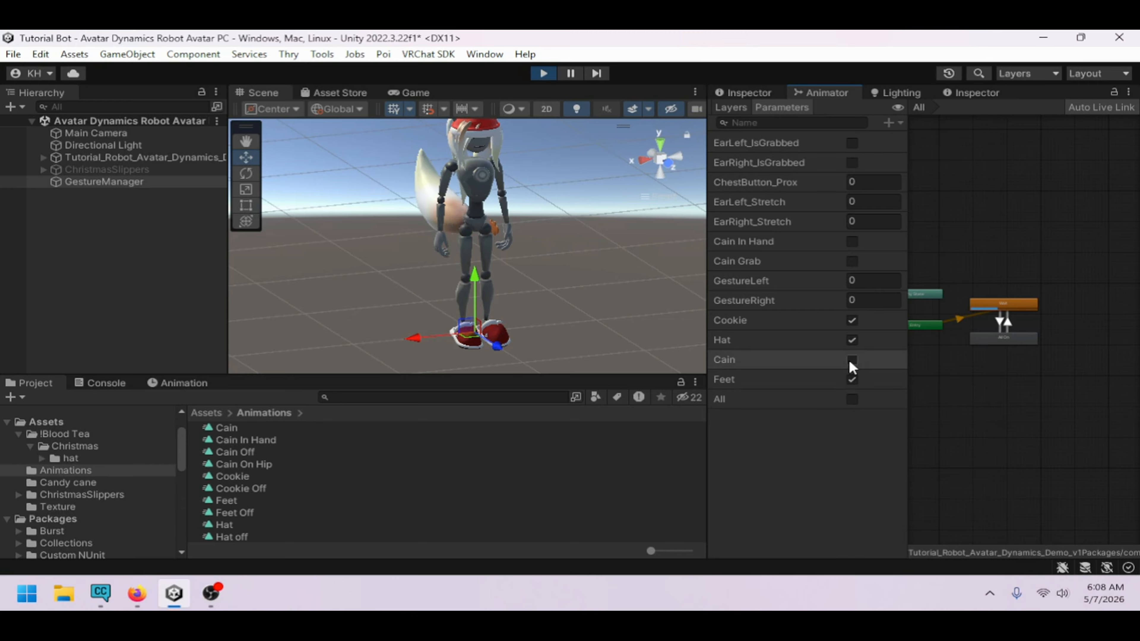
pyautogui.click(851, 342)
pyautogui.click(850, 342)
pyautogui.click(850, 324)
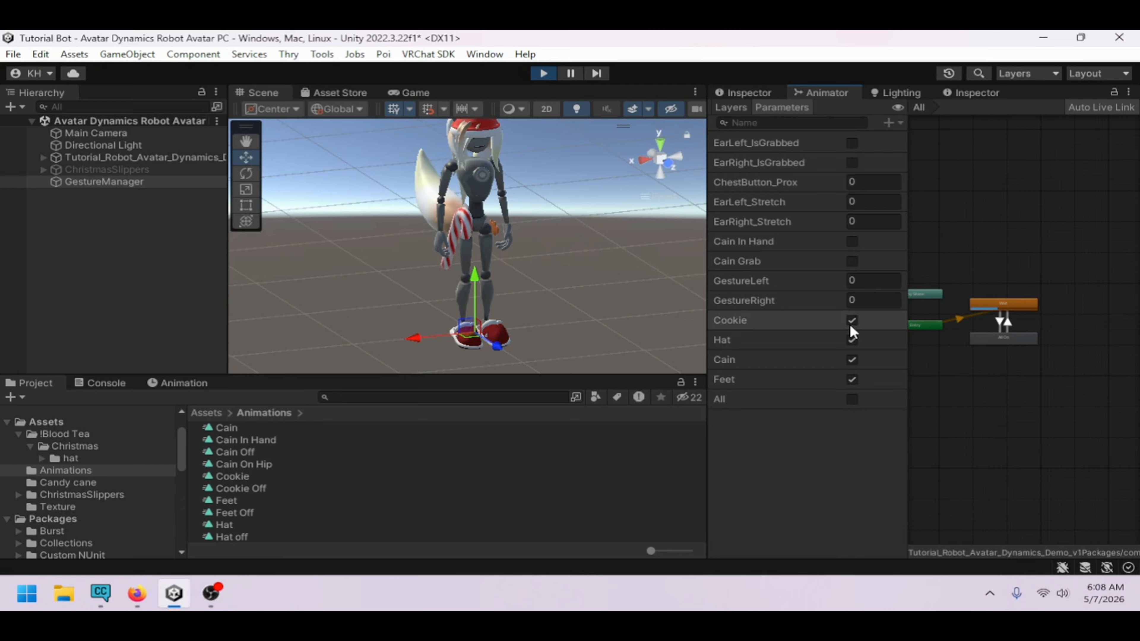
pyautogui.click(850, 325)
pyautogui.click(855, 374)
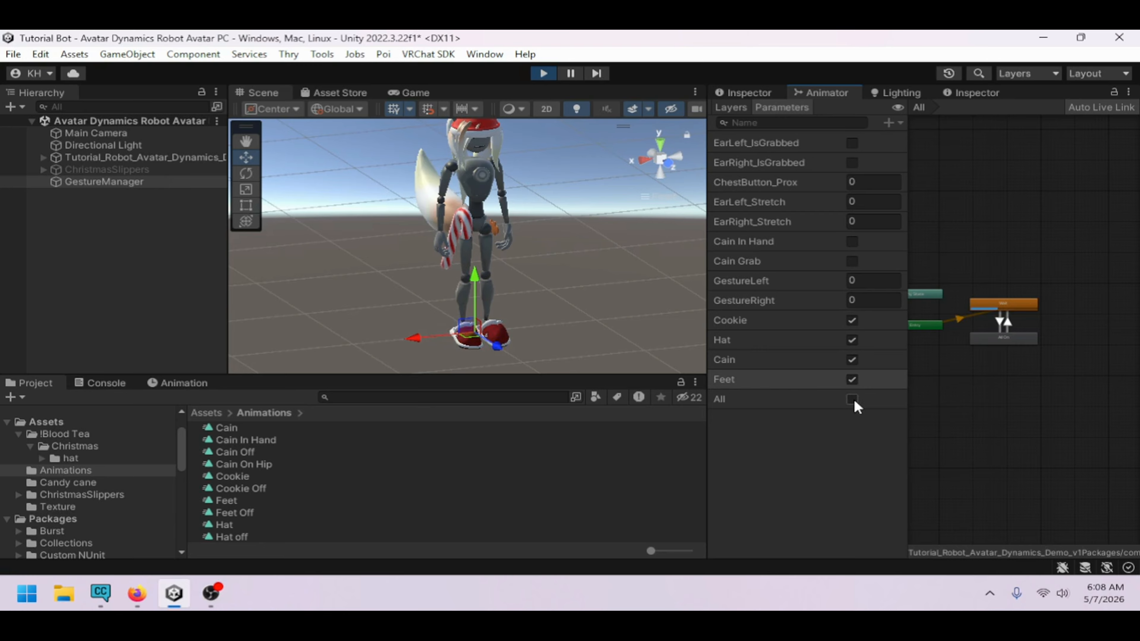
# Toggle All again and switch each prop parameter off to check the props disappear
pyautogui.keyDown('alt'); pyautogui.moveTo(613, 292); pyautogui.dragTo(401, 279); pyautogui.keyUp('alt')
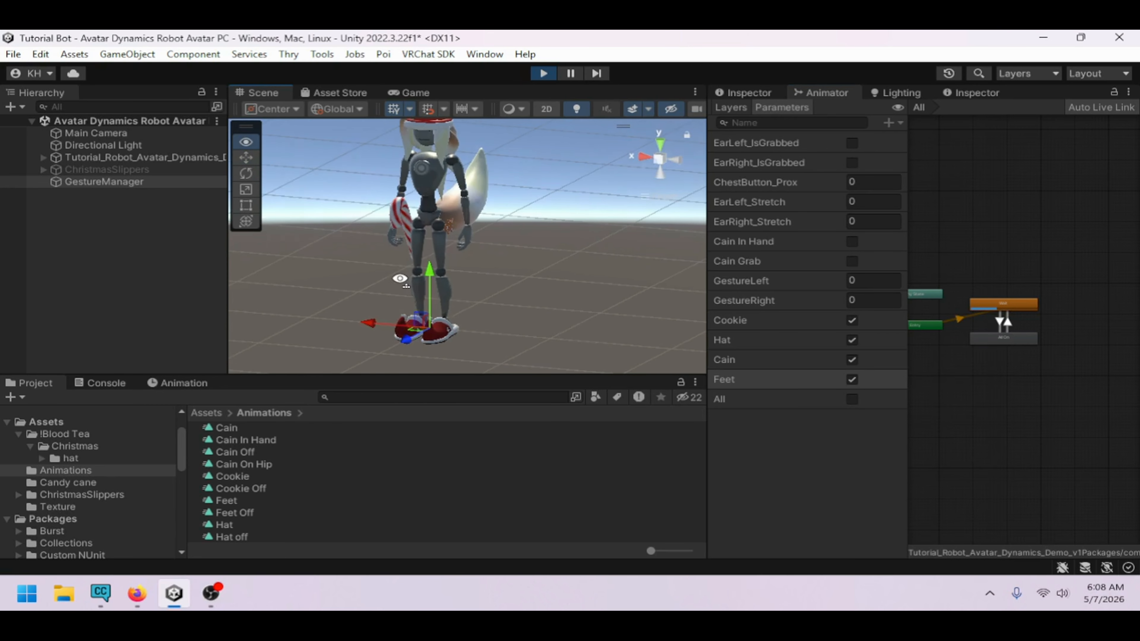
pyautogui.scroll(3, 485, 270)
pyautogui.moveTo(485, 270); pyautogui.dragTo(512, 322, button='middle')
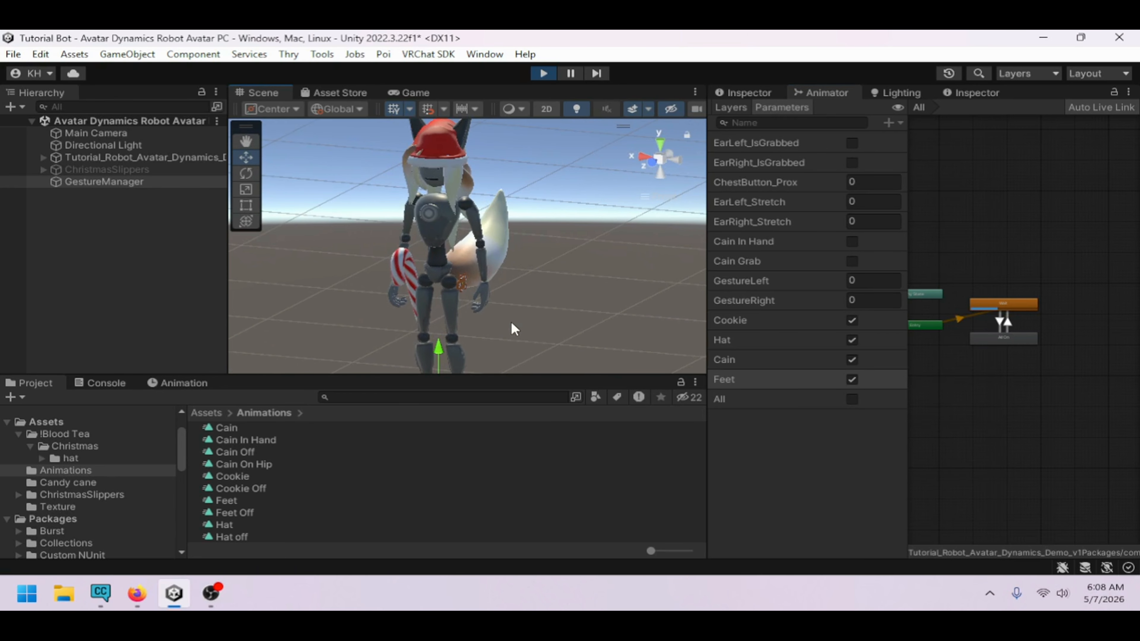
pyautogui.click(852, 399)
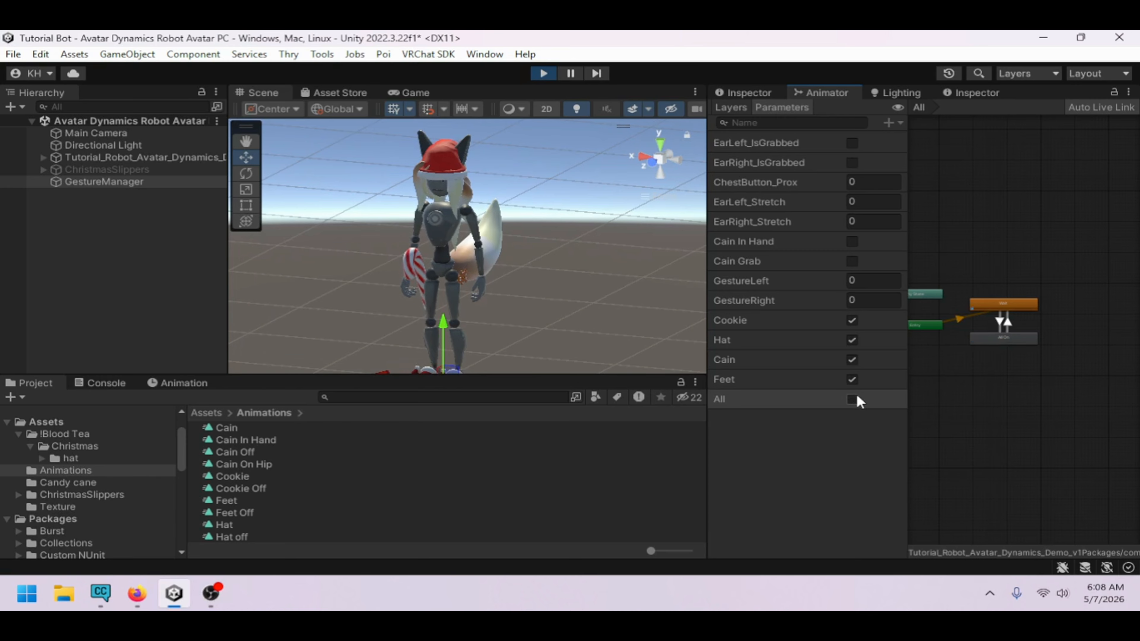
pyautogui.click(855, 398)
pyautogui.click(852, 380)
pyautogui.click(852, 359)
pyautogui.click(852, 340)
pyautogui.click(852, 320)
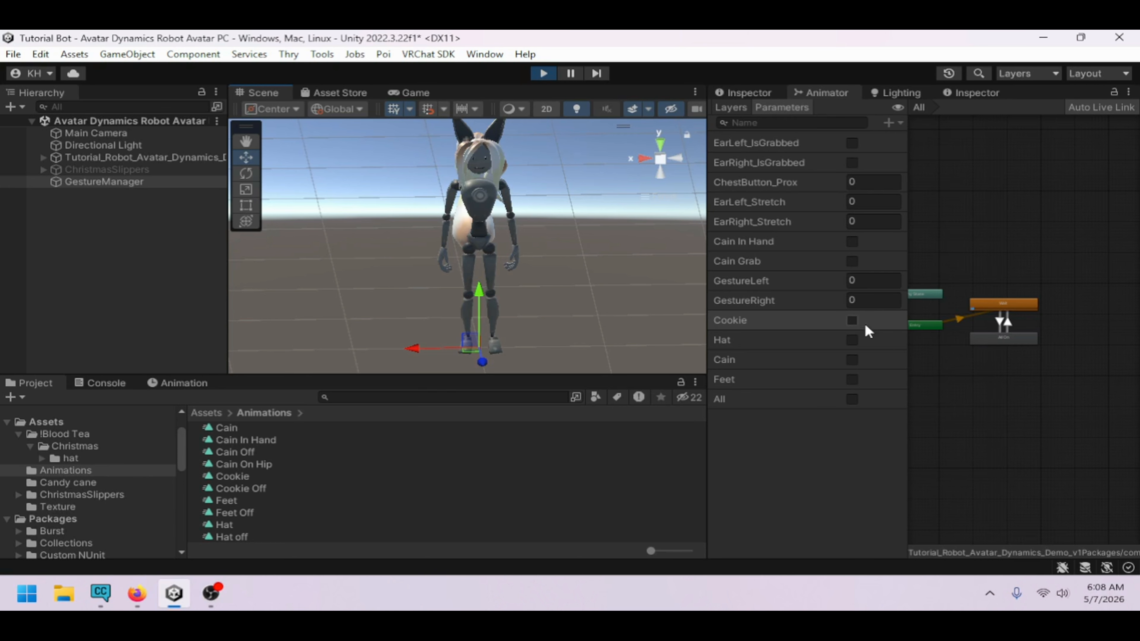
pyautogui.click(852, 340)
# Toggle Hat, Cain, Feet and All individually to verify each prop's visibility
pyautogui.keyDown('alt'); pyautogui.moveTo(395, 255); pyautogui.dragTo(573, 268); pyautogui.keyUp('alt')
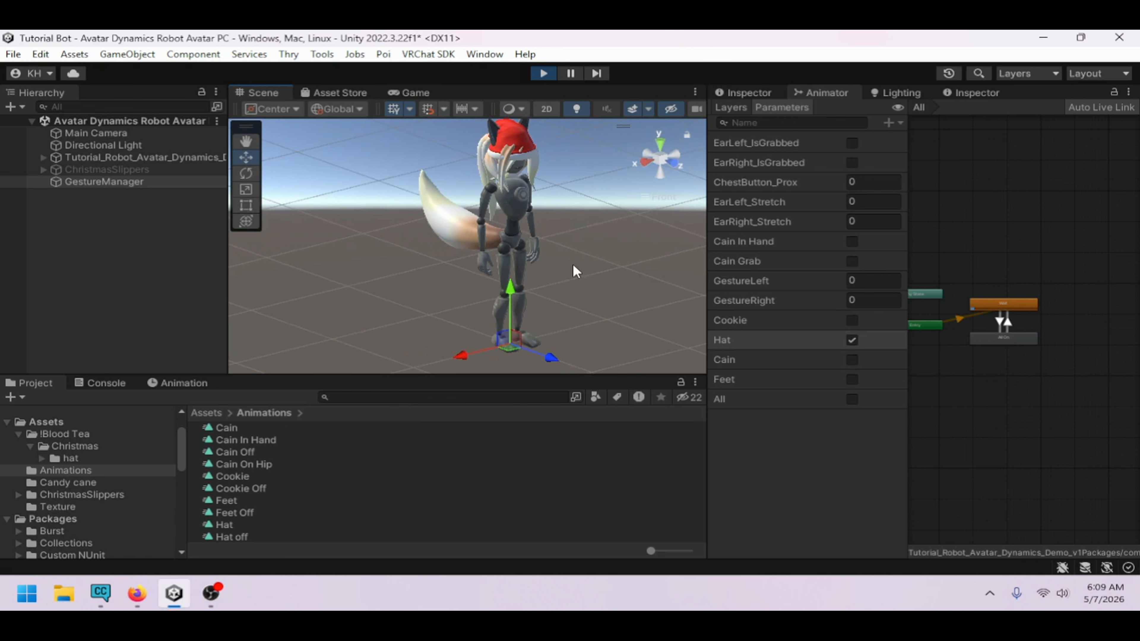
pyautogui.click(852, 343)
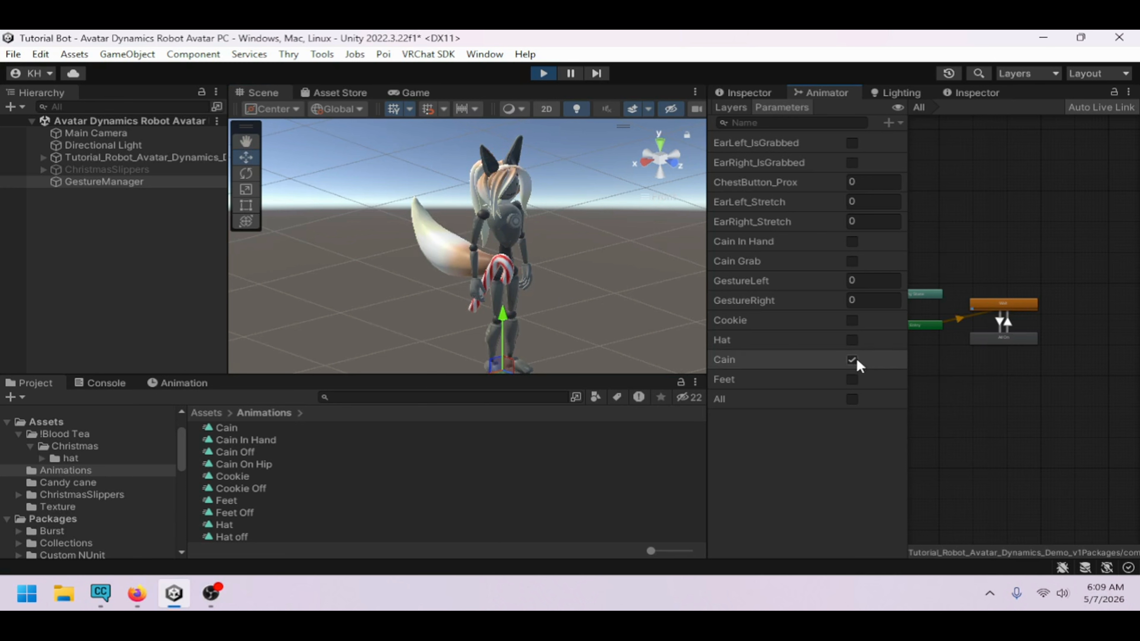
pyautogui.click(855, 378)
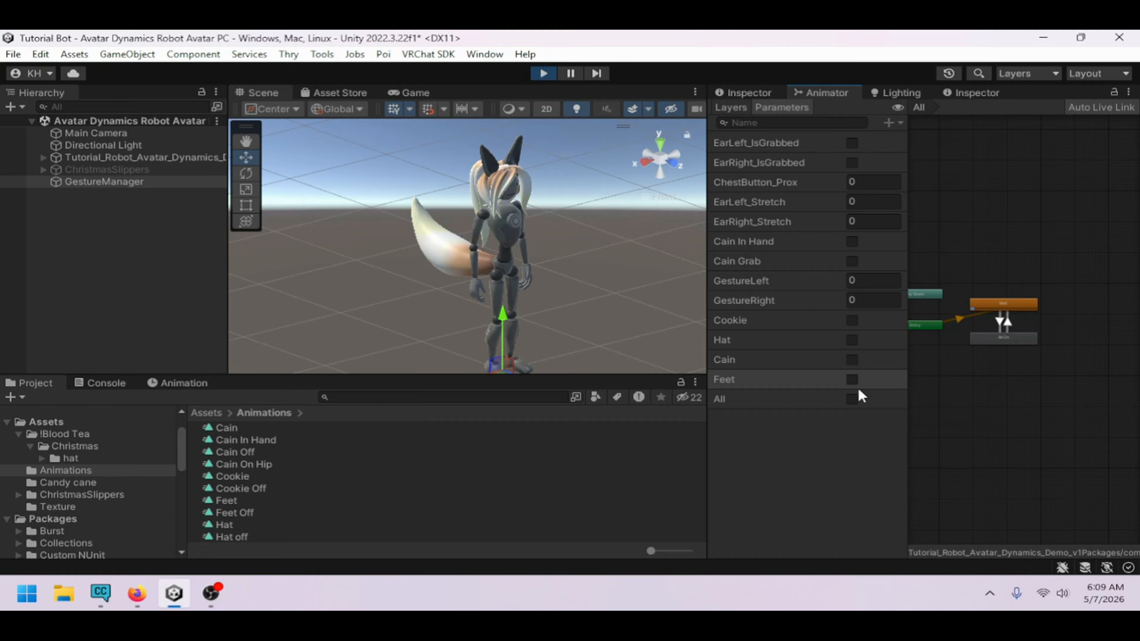
pyautogui.click(852, 398)
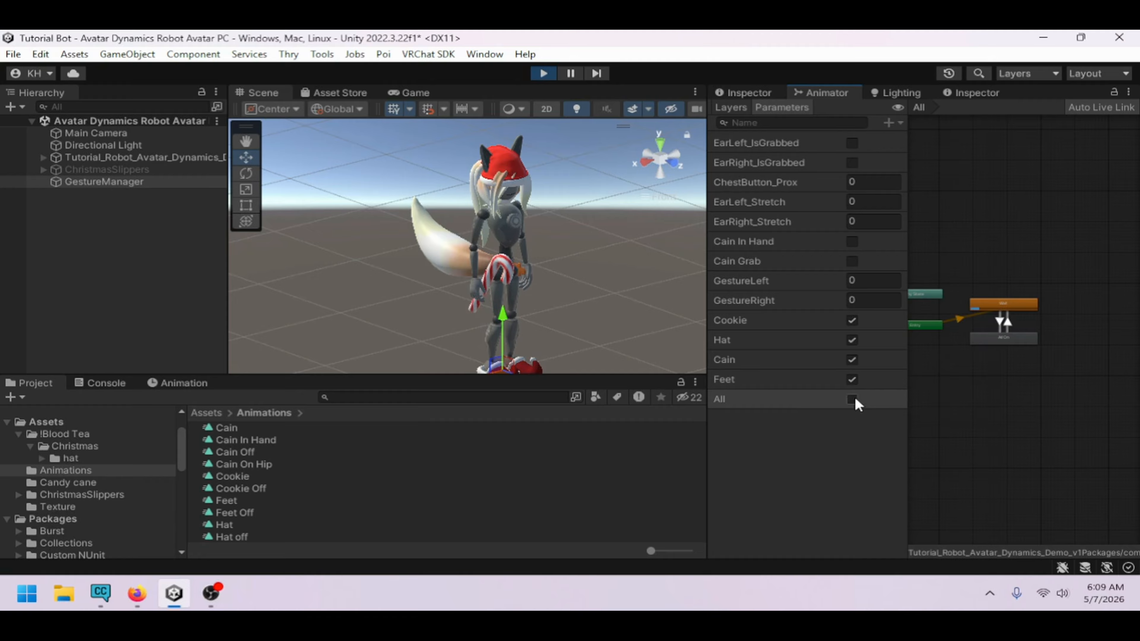
pyautogui.click(853, 400)
pyautogui.click(1008, 305)
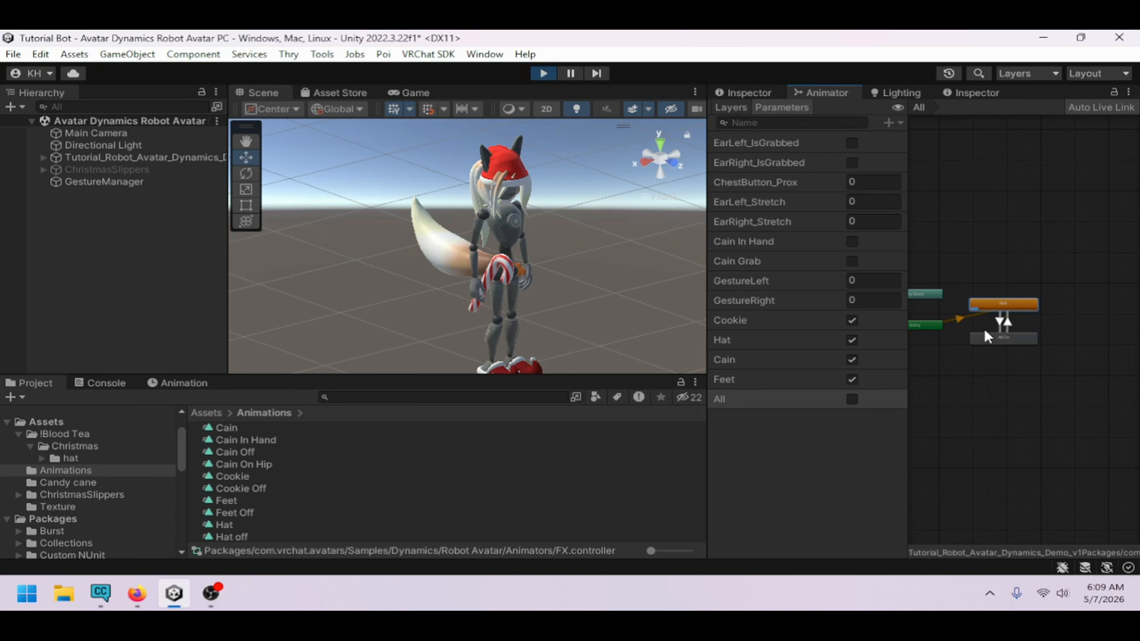
pyautogui.click(852, 320)
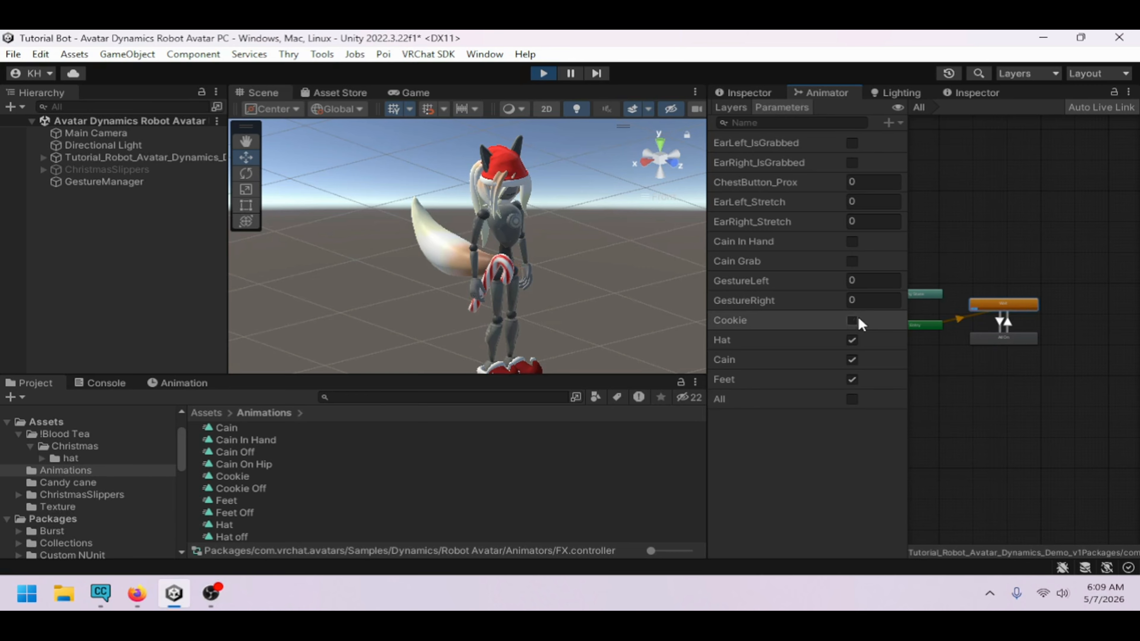
# Toggle All and each prop parameter on and off to check prop visibility, then exit Play mode
pyautogui.click(852, 340)
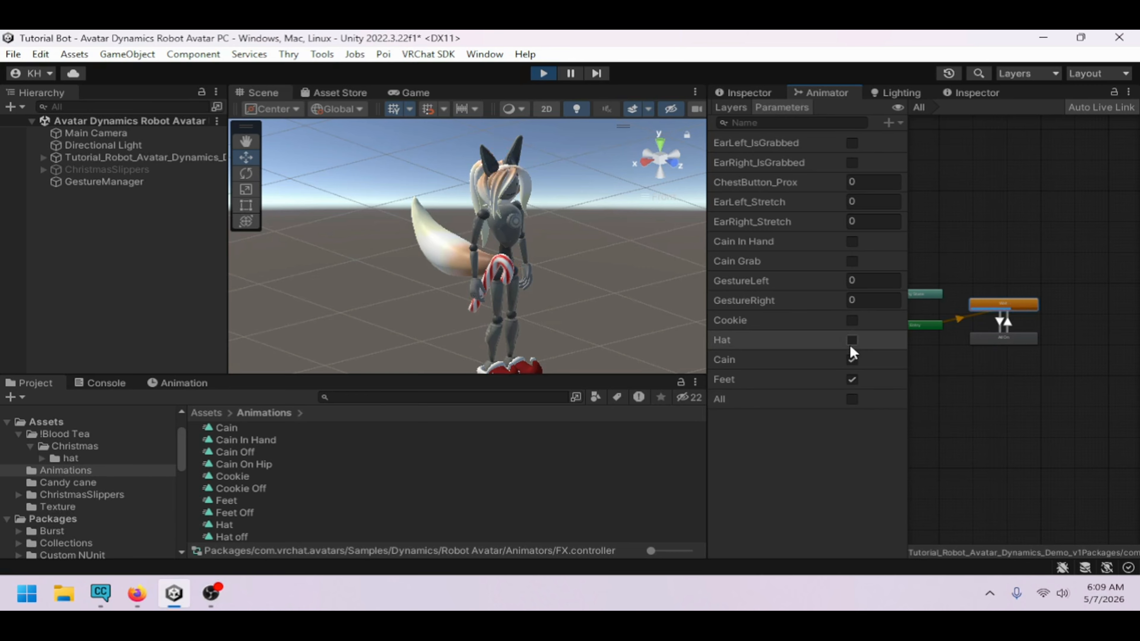
pyautogui.click(852, 399)
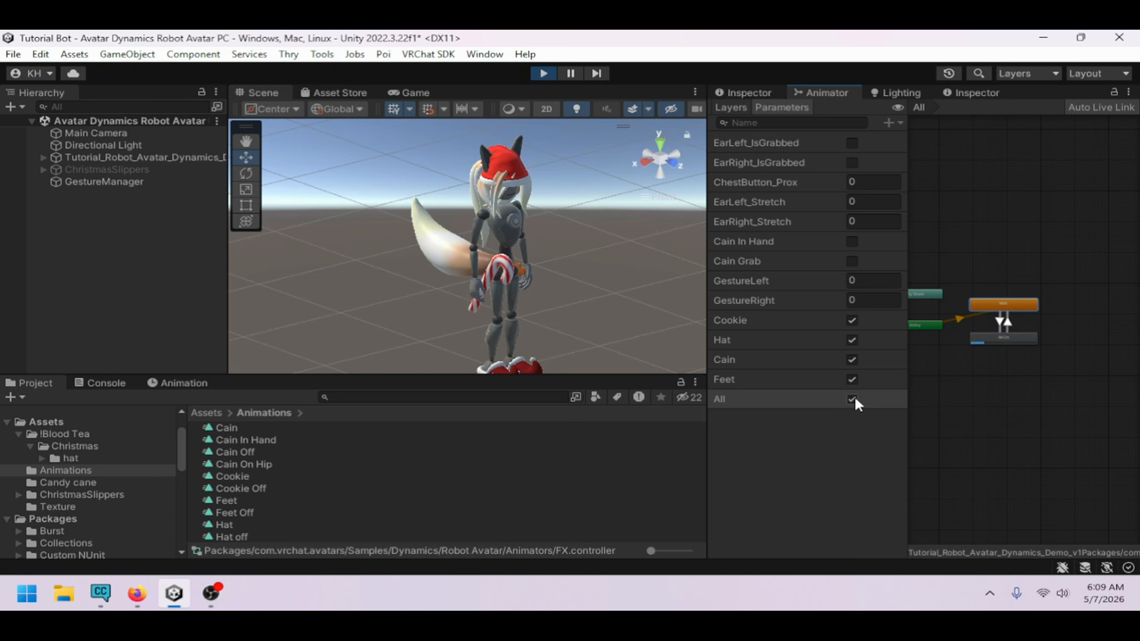
pyautogui.click(852, 399)
pyautogui.click(856, 367)
pyautogui.click(856, 380)
pyautogui.click(854, 361)
pyautogui.click(854, 341)
pyautogui.click(855, 320)
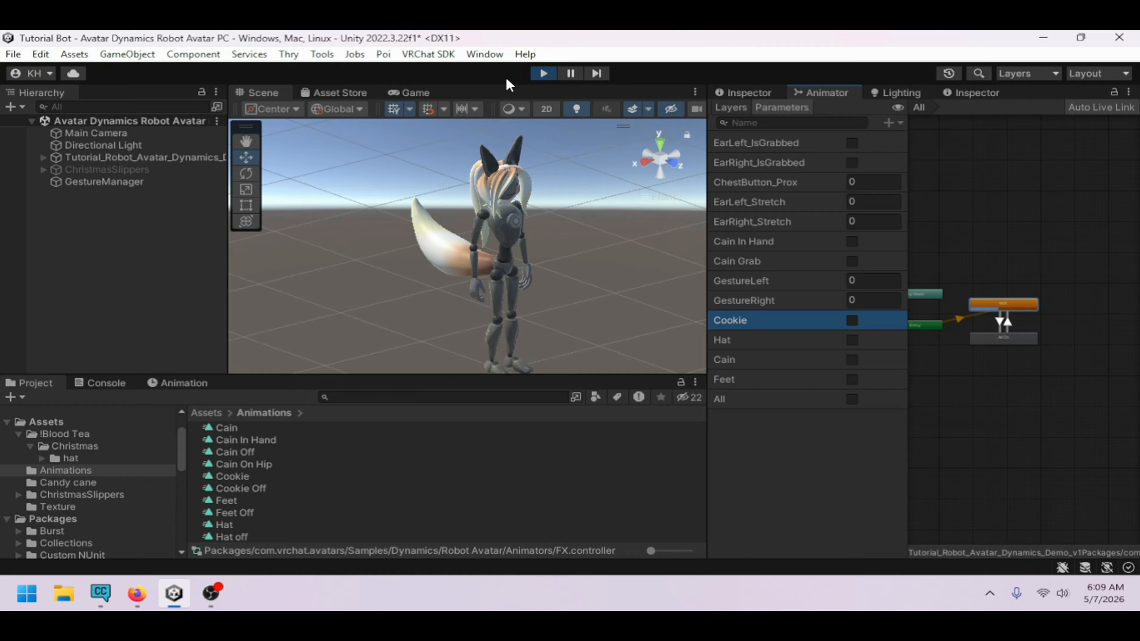
pyautogui.click(543, 73)
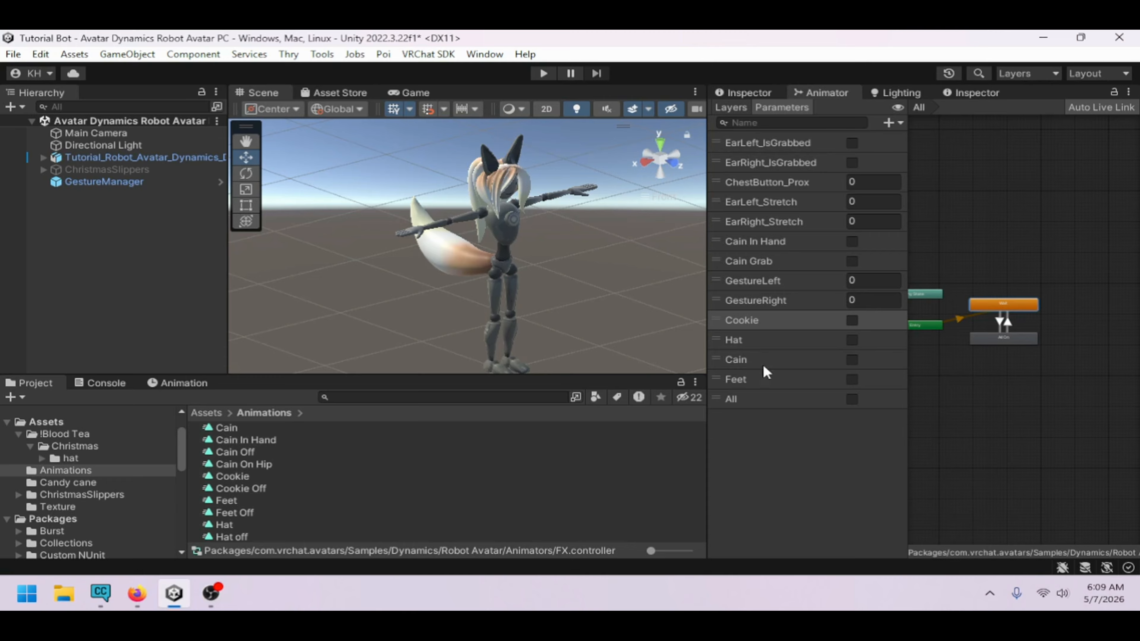
# Toggle the All and Cookie parameters on and off and orbit around the avatar to inspect it
pyautogui.click(852, 398)
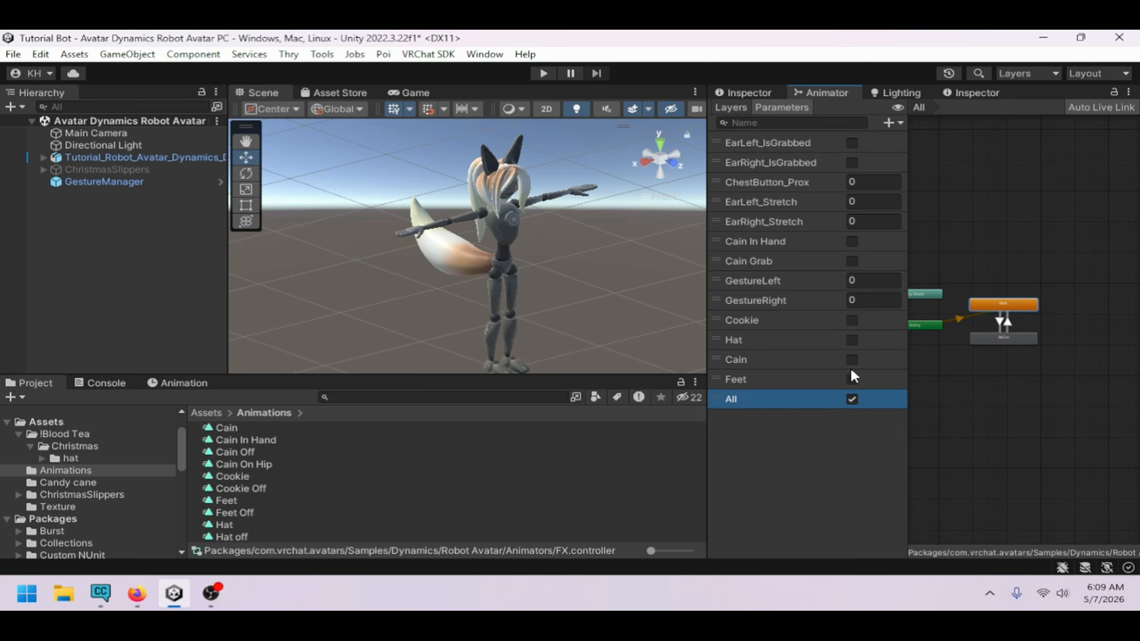
pyautogui.click(852, 320)
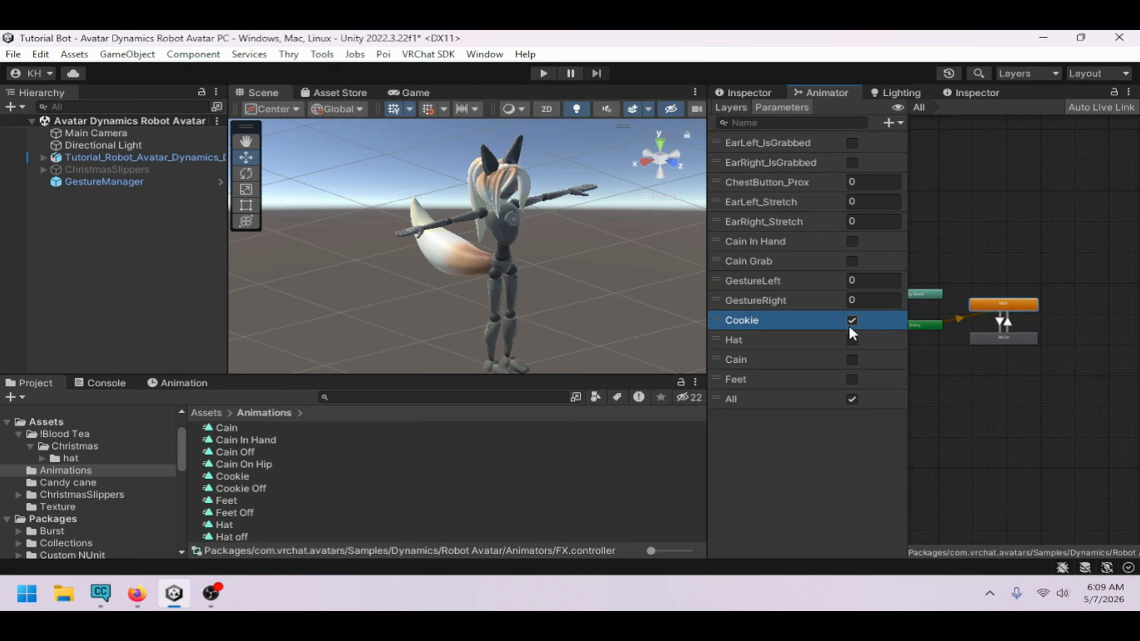
pyautogui.click(852, 399)
pyautogui.click(852, 321)
pyautogui.keyDown('alt'); pyautogui.moveTo(539, 297); pyautogui.dragTo(480, 284); pyautogui.keyUp('alt')
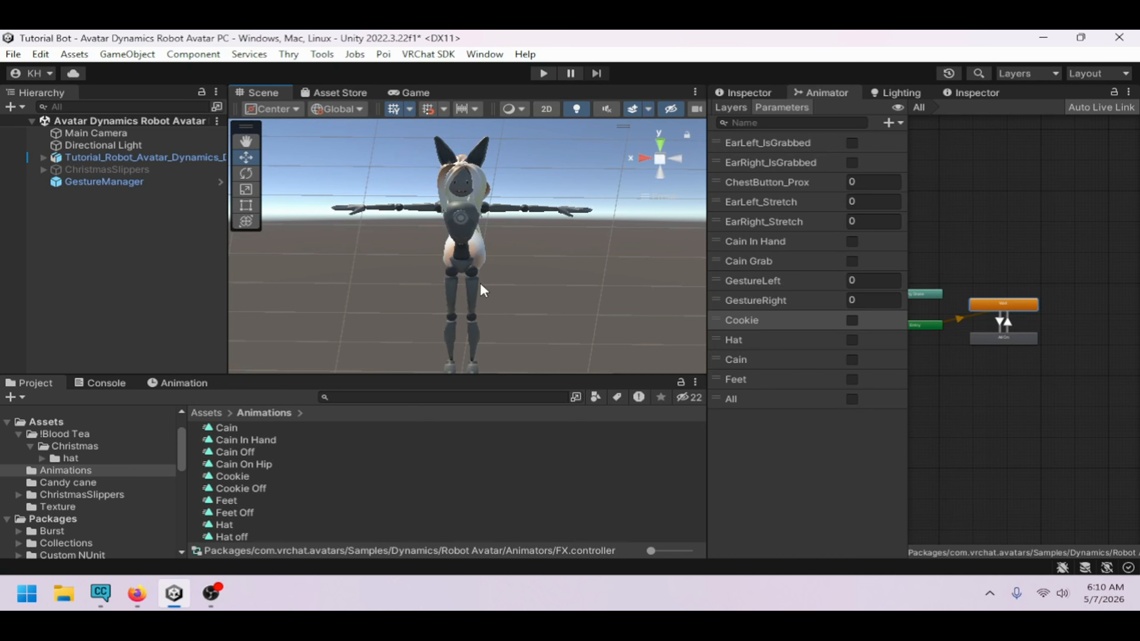
pyautogui.click(752, 406)
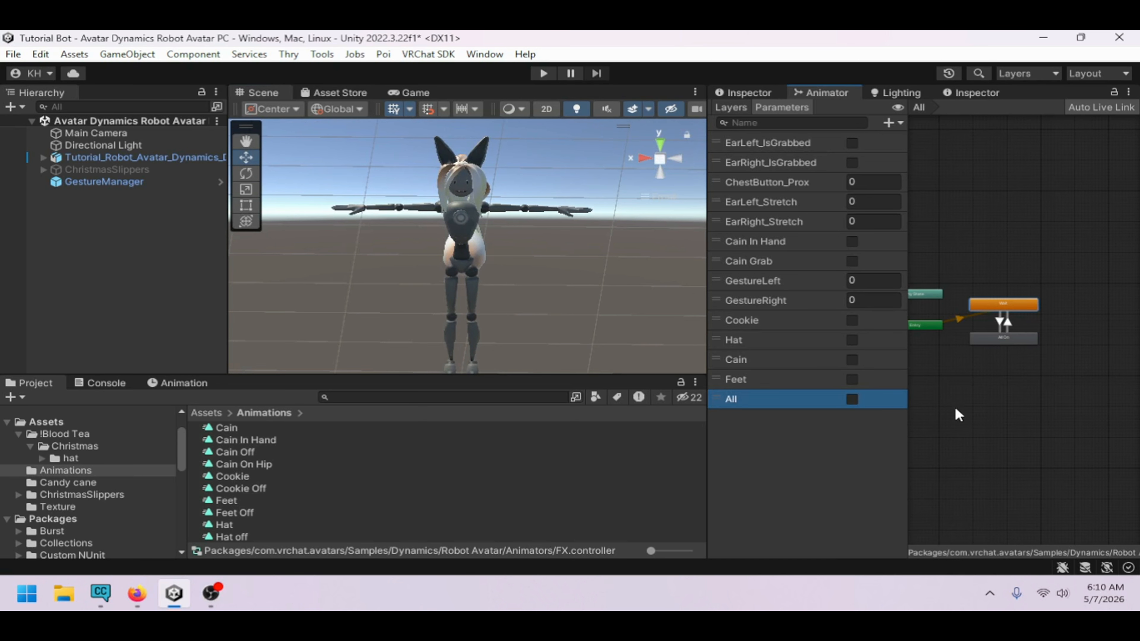
pyautogui.scroll(3, 993, 403)
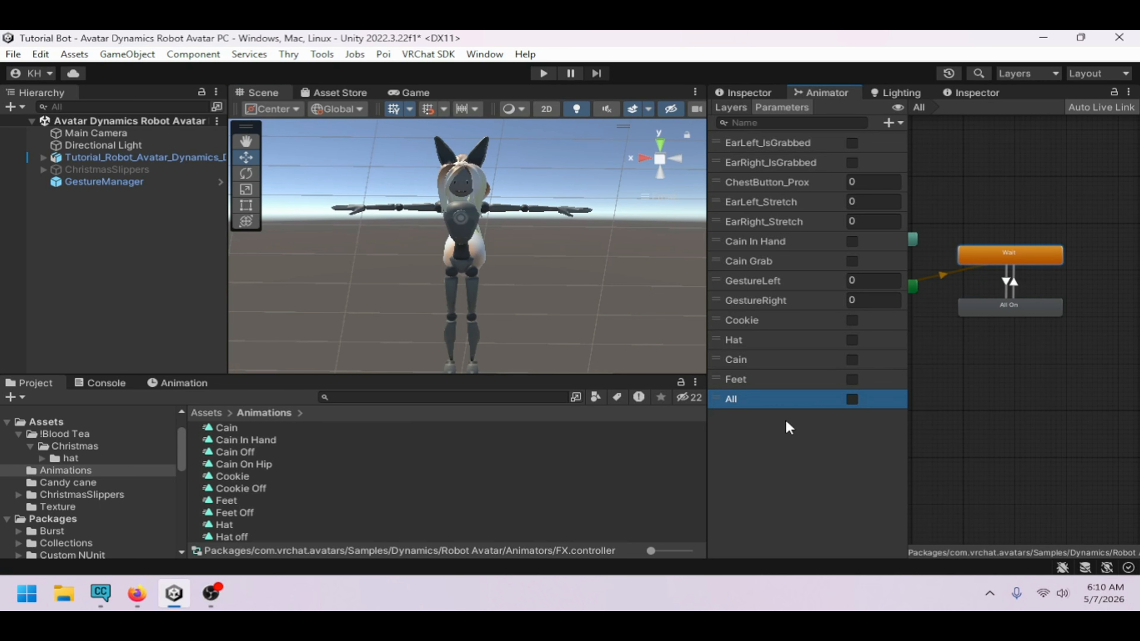
pyautogui.keyDown('alt'); pyautogui.moveTo(432, 320); pyautogui.dragTo(499, 308); pyautogui.keyUp('alt')
pyautogui.scroll(1, 497, 300)
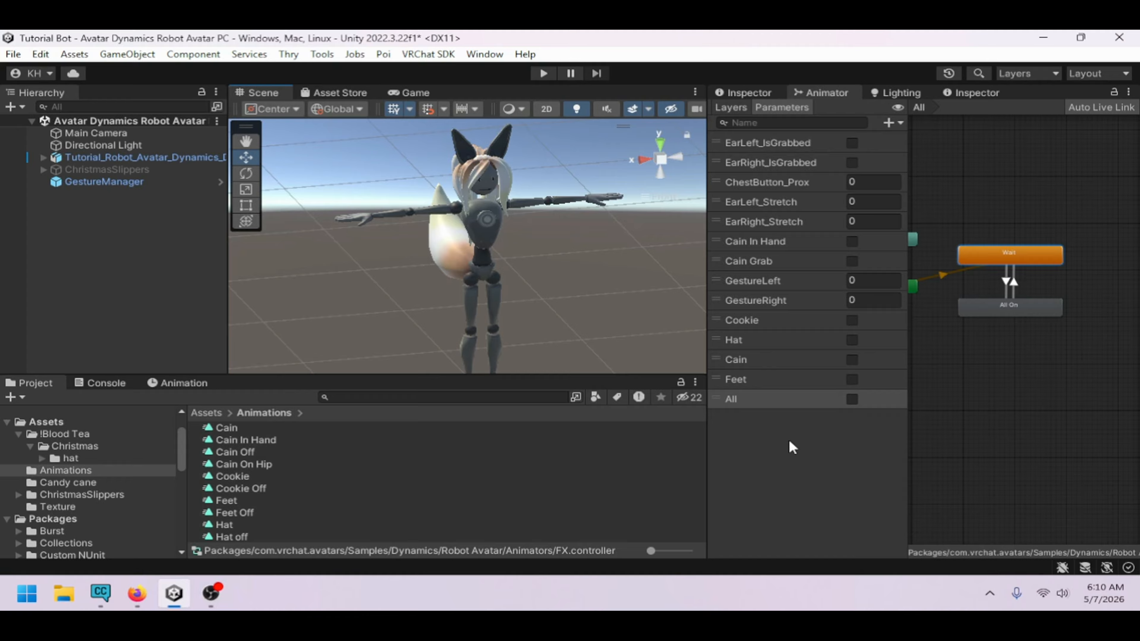
pyautogui.keyDown('alt'); pyautogui.moveTo(395, 244); pyautogui.dragTo(444, 276); pyautogui.keyUp('alt')
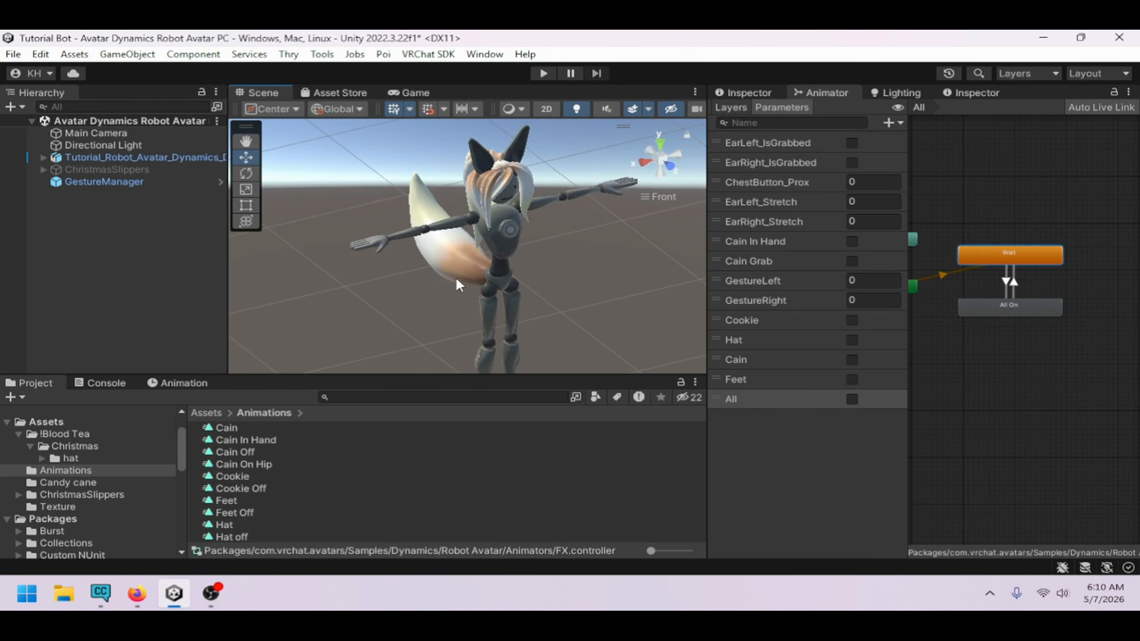
# Add a new animator layer named Ranom
pyautogui.click(735, 110)
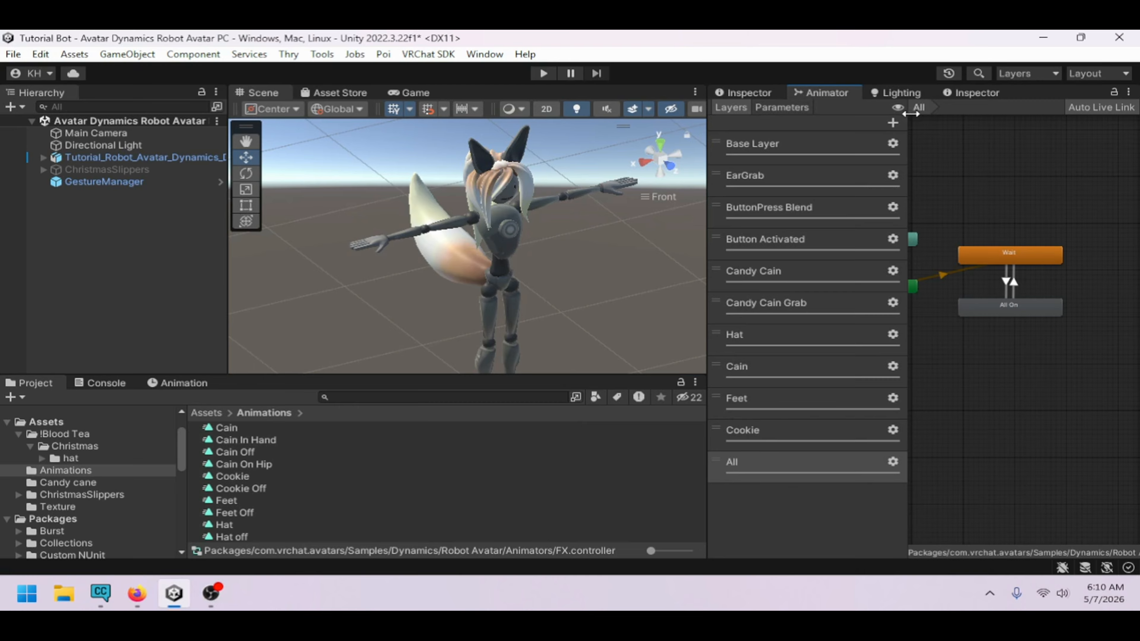
pyautogui.click(893, 124)
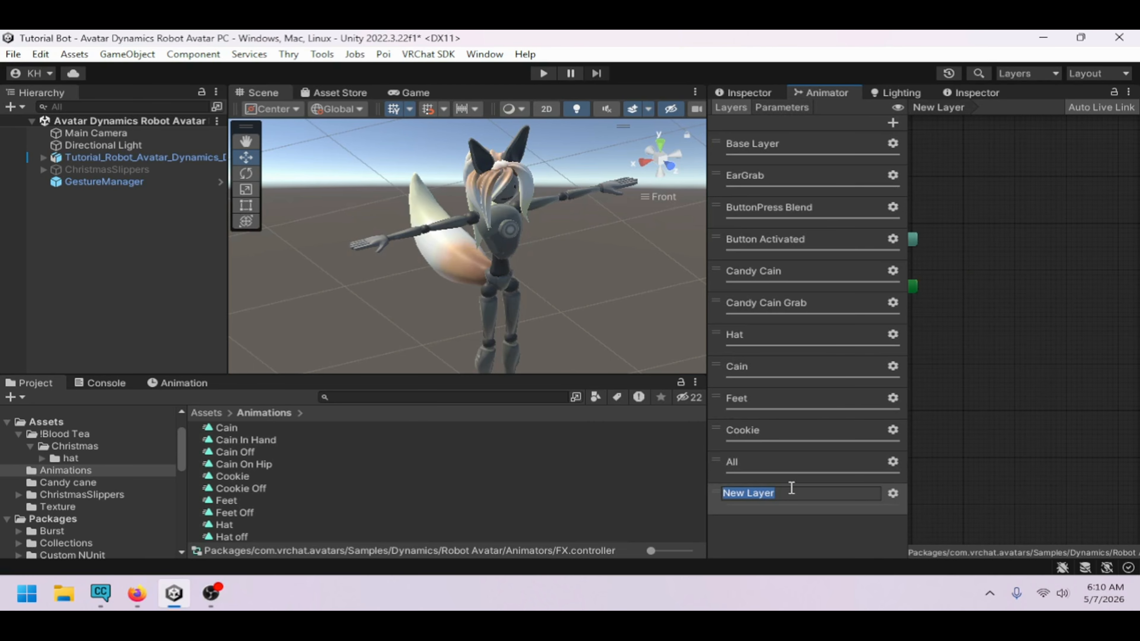
pyautogui.write('Ranom')
pyautogui.press('Return')
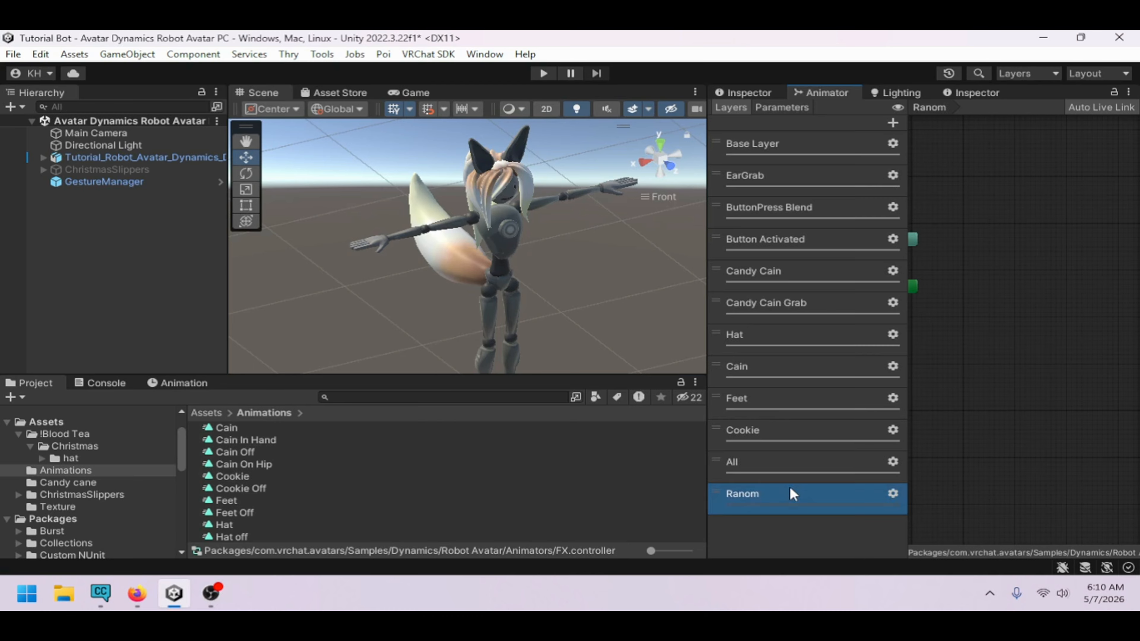
# Create two empty states in the Ranom layer, placing the second just below the first
pyautogui.scroll(3, 980, 381)
pyautogui.scroll(-3, 995, 348)
pyautogui.moveTo(996, 348); pyautogui.dragTo(1020, 368, button='middle')
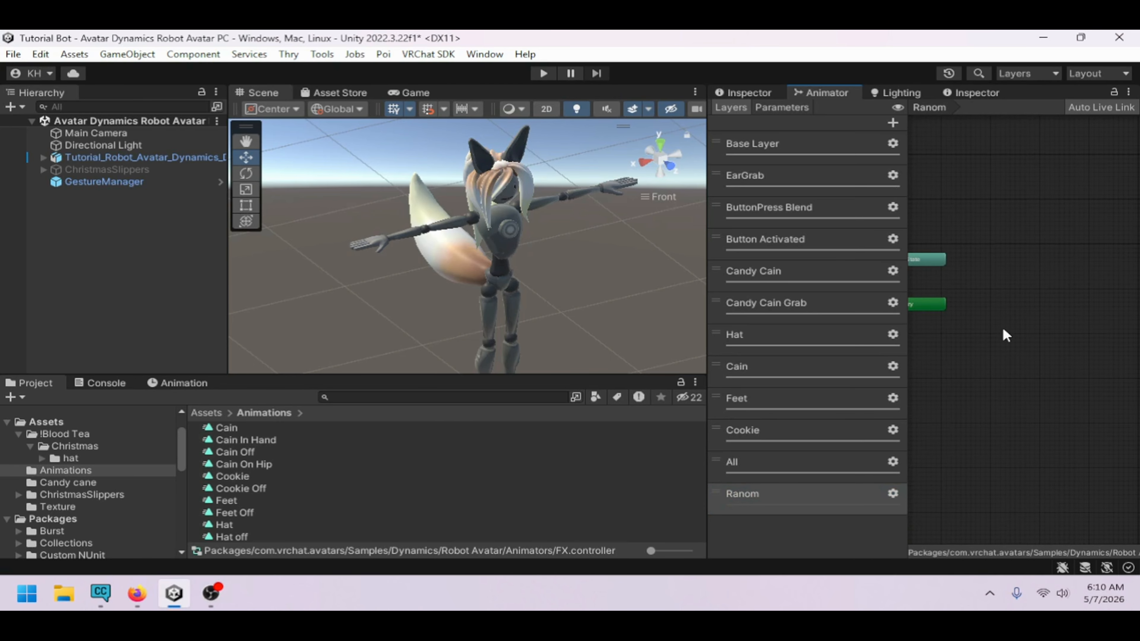
pyautogui.scroll(2, 1005, 317)
pyautogui.rightClick(990, 298)
pyautogui.moveTo(983, 304)
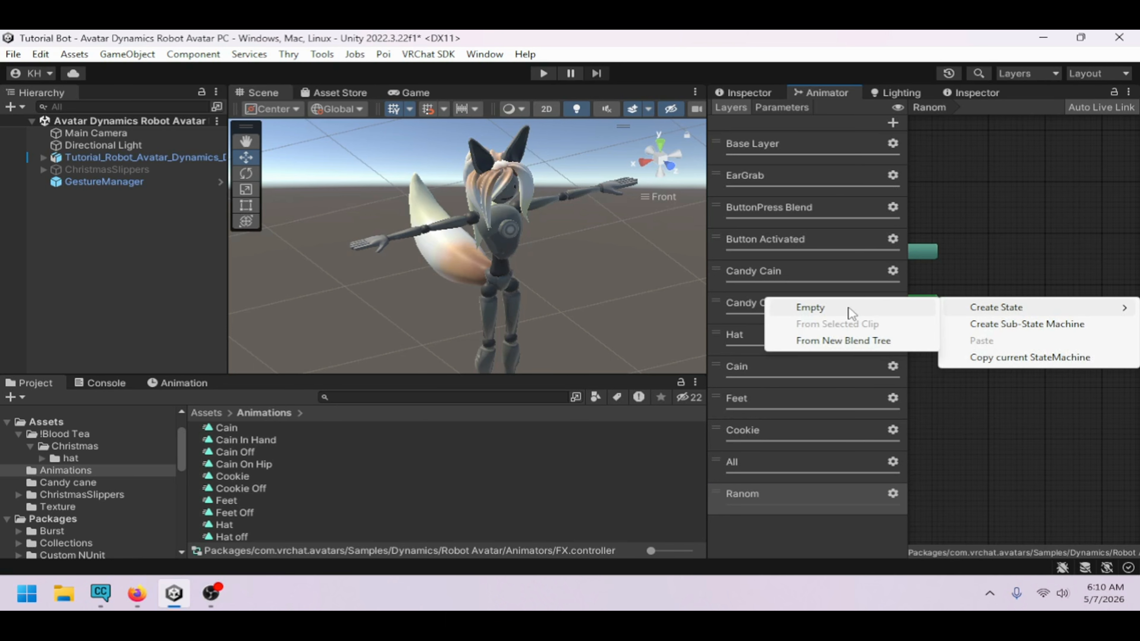
pyautogui.click(847, 306)
pyautogui.rightClick(992, 364)
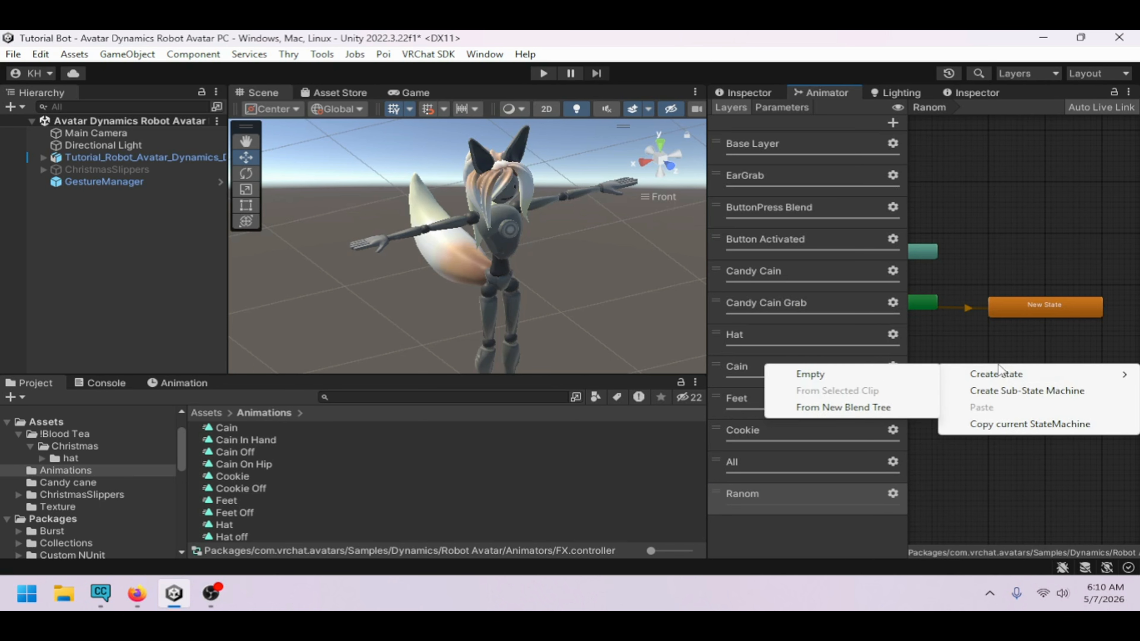
pyautogui.moveTo(1004, 375)
pyautogui.click(906, 371)
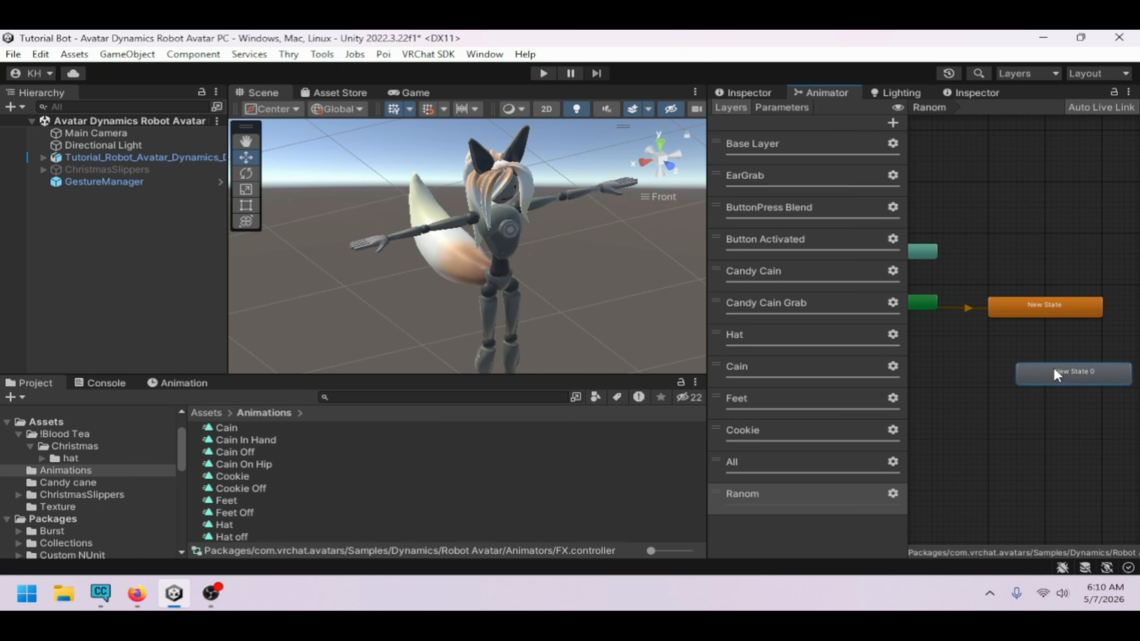
pyautogui.moveTo(1023, 359); pyautogui.dragTo(1022, 355)
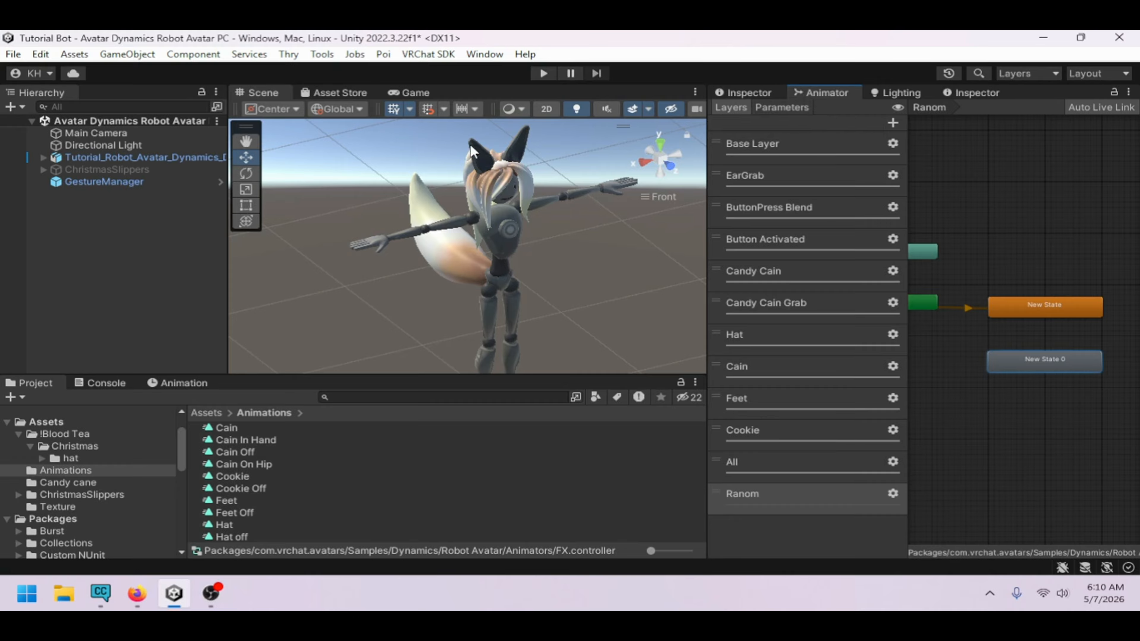
# Make transitions in both directions between New State and New State 0
pyautogui.click(1010, 312)
pyautogui.rightClick(1010, 312)
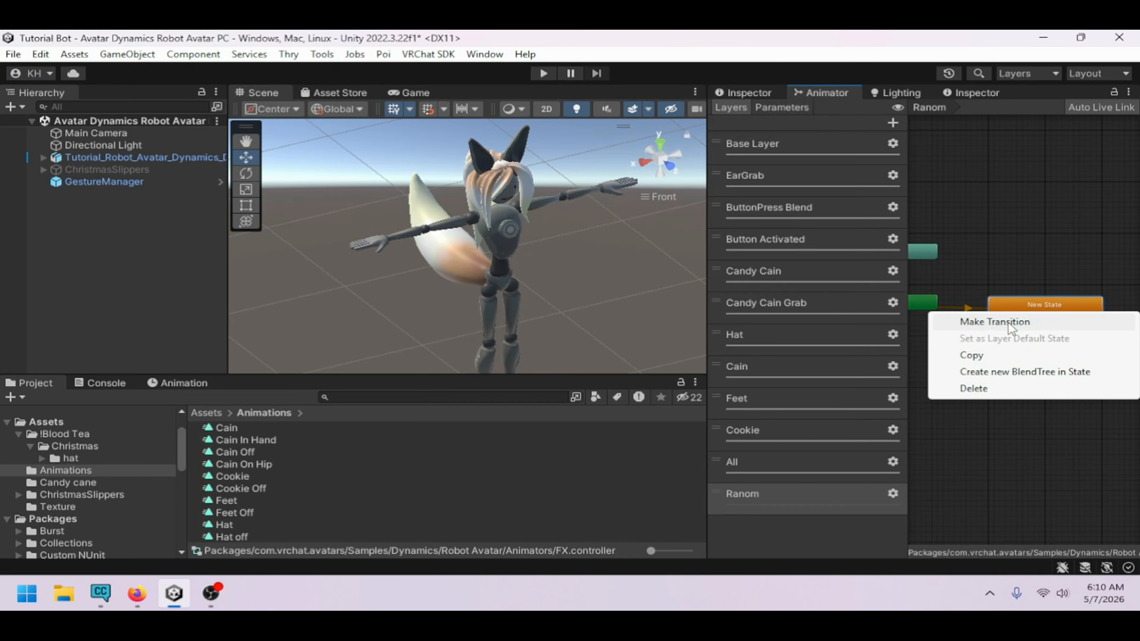
pyautogui.click(990, 321)
pyautogui.click(1021, 361)
pyautogui.rightClick(1021, 362)
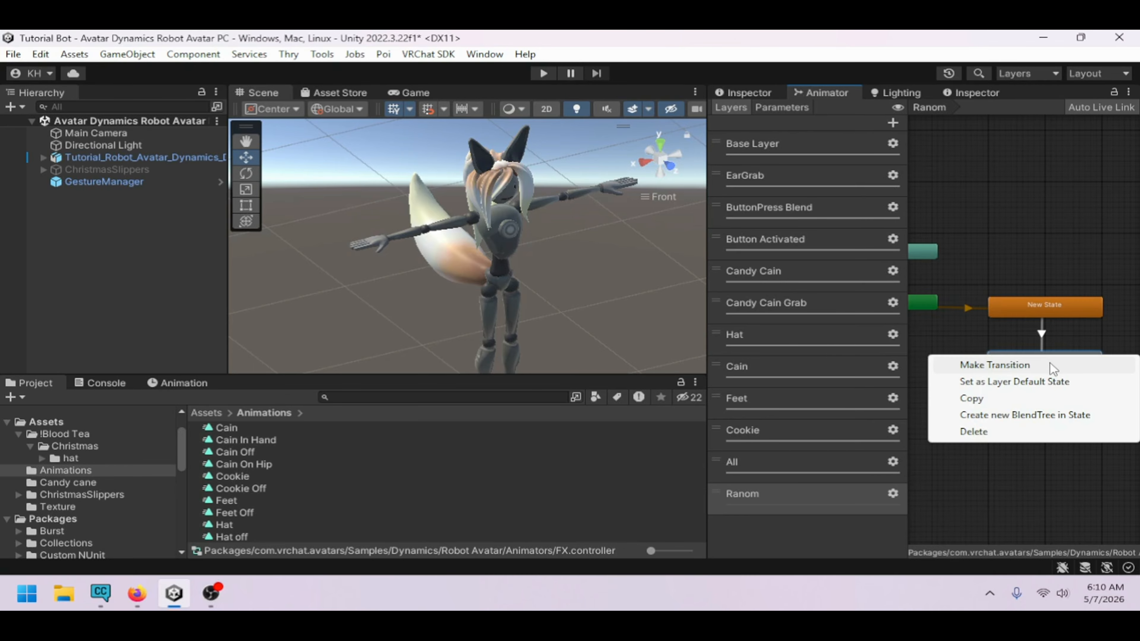
pyautogui.click(965, 365)
# Set the New State to New State 0 transition's exit time to 1 and transition duration to 0.01
pyautogui.click(1040, 333)
pyautogui.click(746, 94)
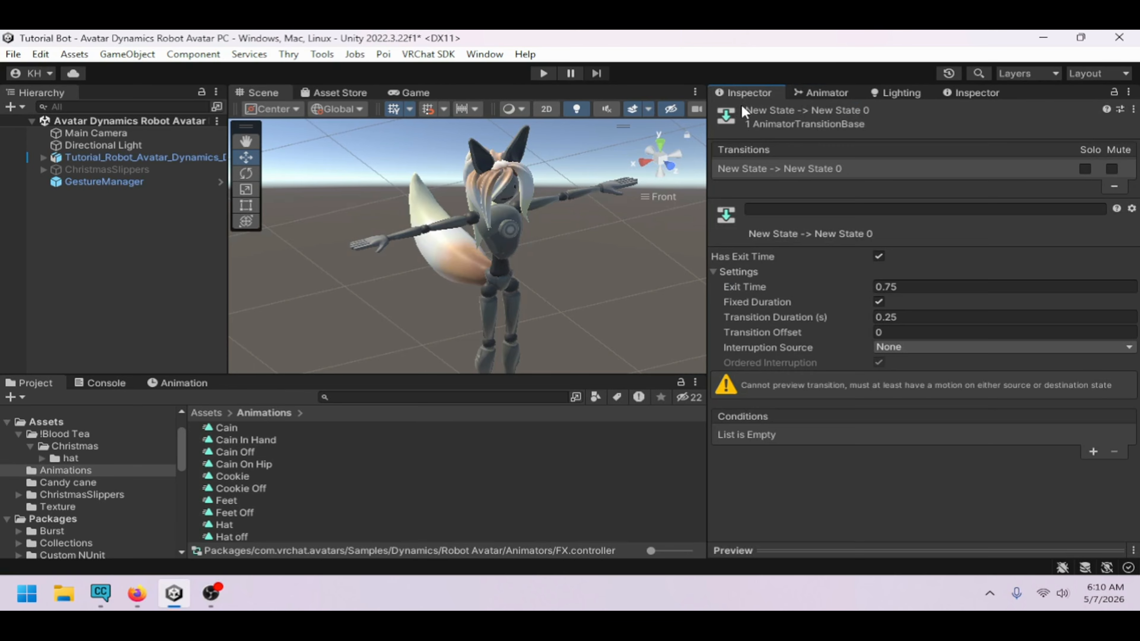
pyautogui.click(879, 257)
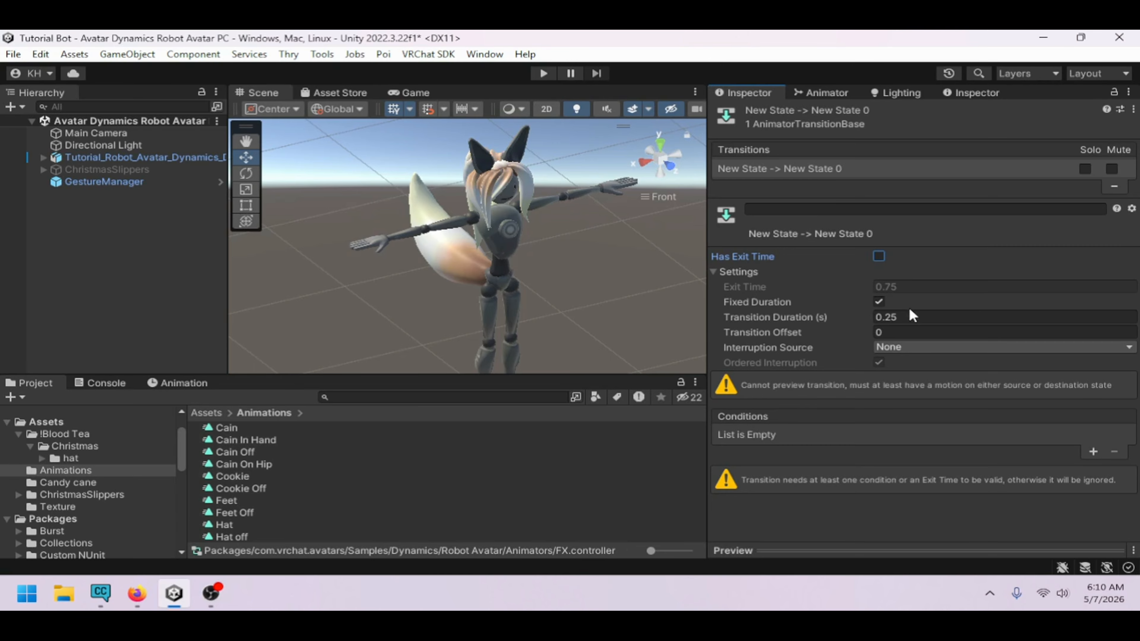
pyautogui.click(879, 257)
pyautogui.click(916, 287)
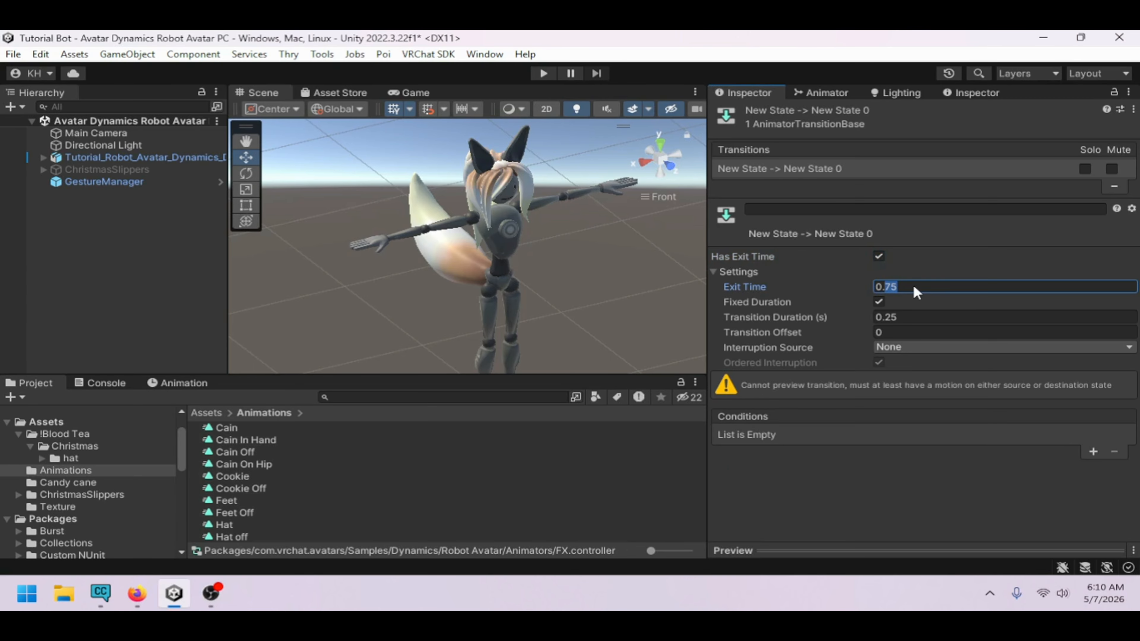
pyautogui.write('1')
pyautogui.click(920, 318)
pyautogui.write('0')
pyautogui.press('BackSpace')
pyautogui.press('BackSpace')
pyautogui.press('BackSpace')
pyautogui.write('01')
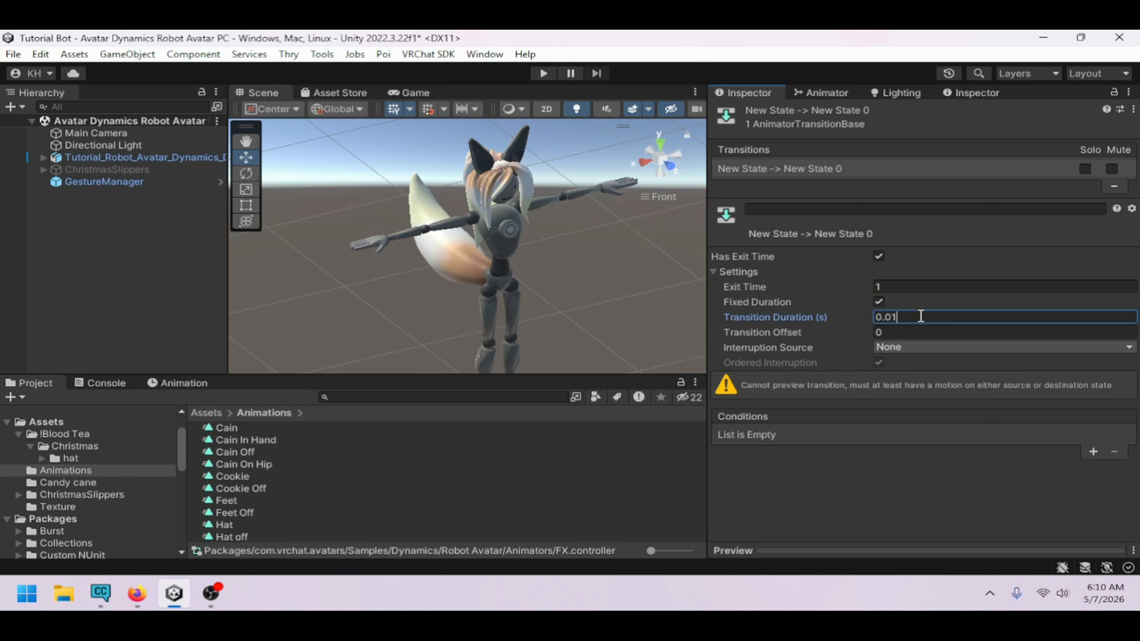
# Set the New State 0 to New State transition's exit time to 1
pyautogui.click(843, 93)
pyautogui.click(1052, 335)
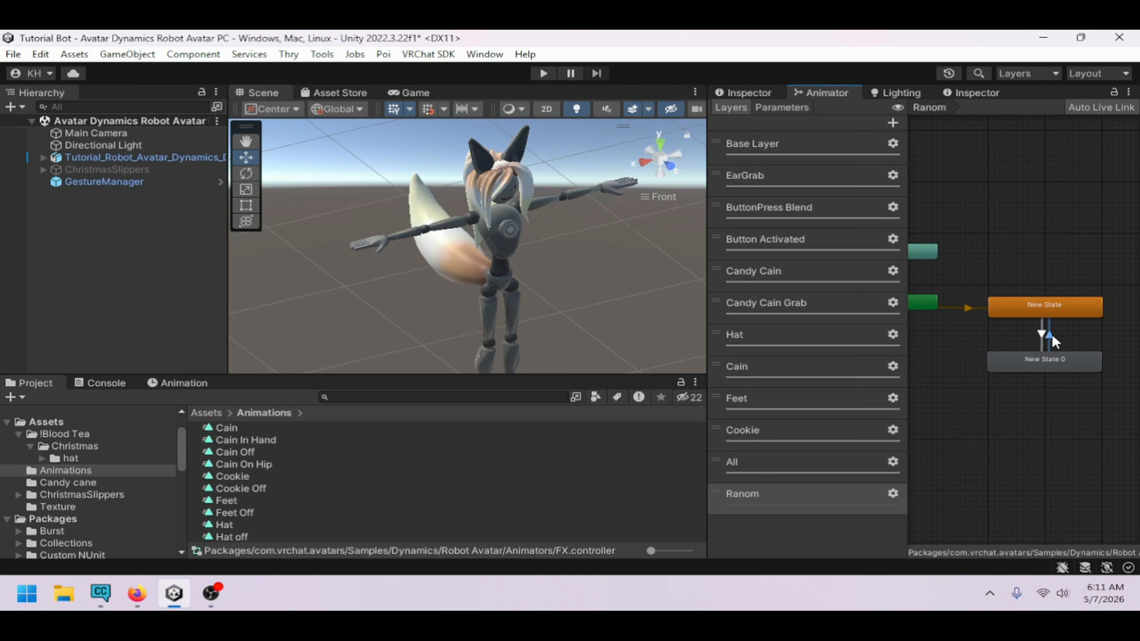
pyautogui.click(769, 94)
pyautogui.click(911, 288)
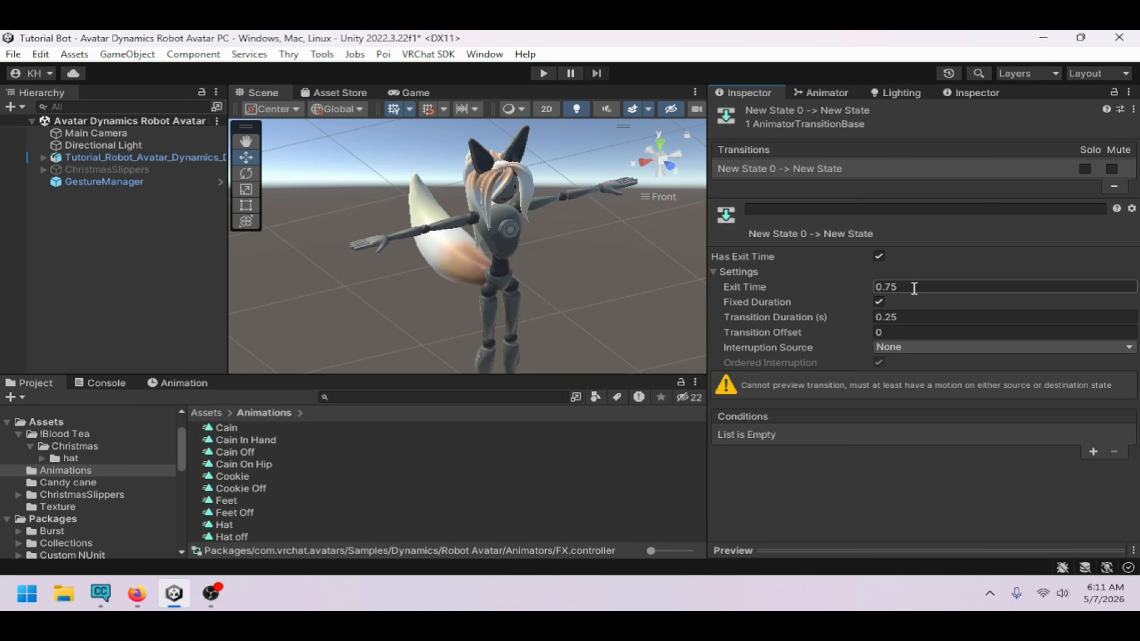
pyautogui.write('1')
pyautogui.click(922, 315)
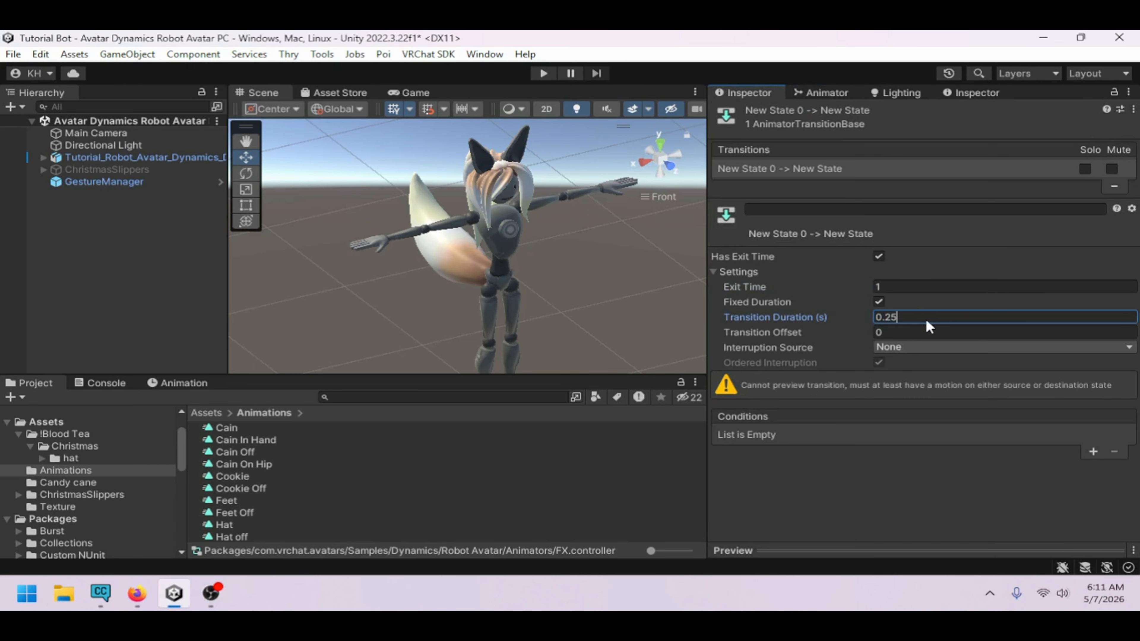
# Add a VRC Avatar Parameter Driver behaviour to New State with one parameter entry
pyautogui.click(822, 93)
pyautogui.click(1044, 309)
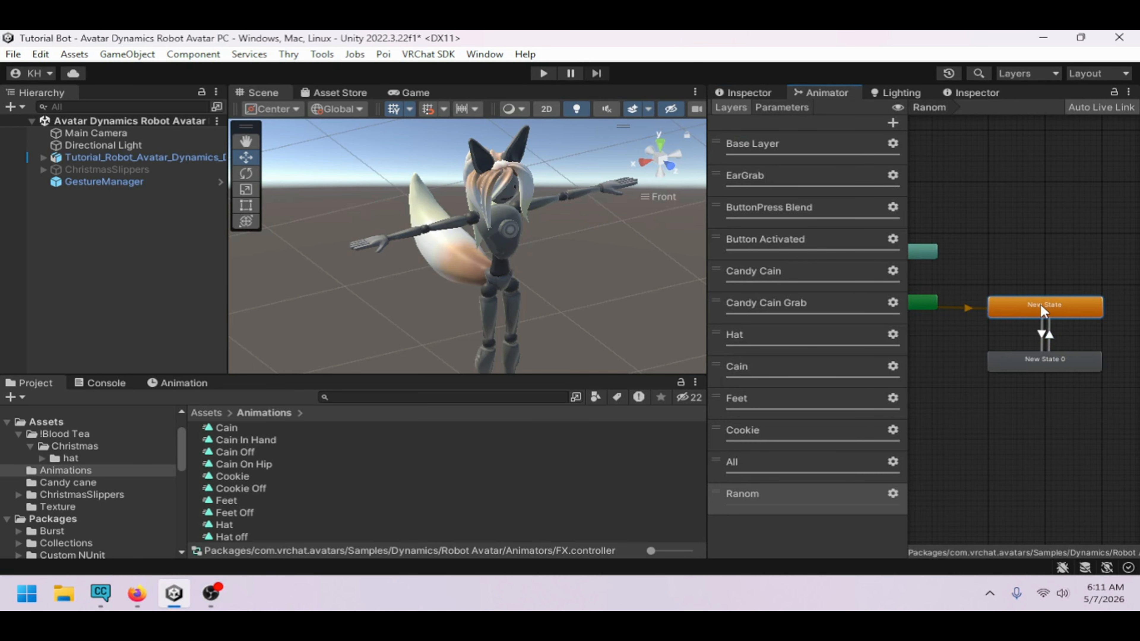
pyautogui.click(755, 92)
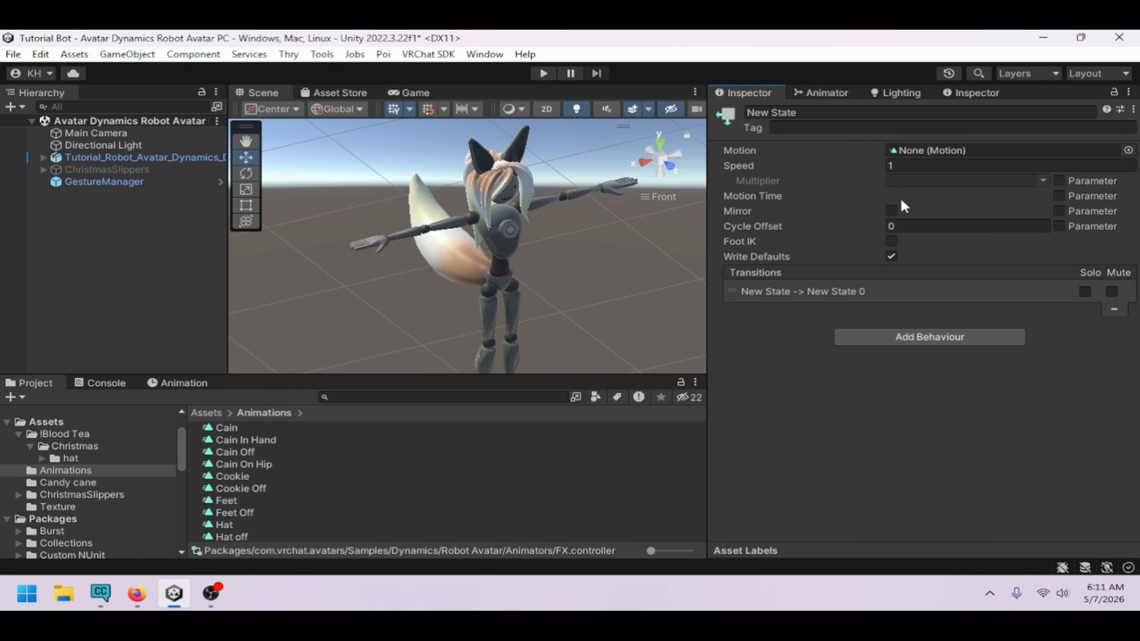
pyautogui.click(917, 338)
pyautogui.click(902, 211)
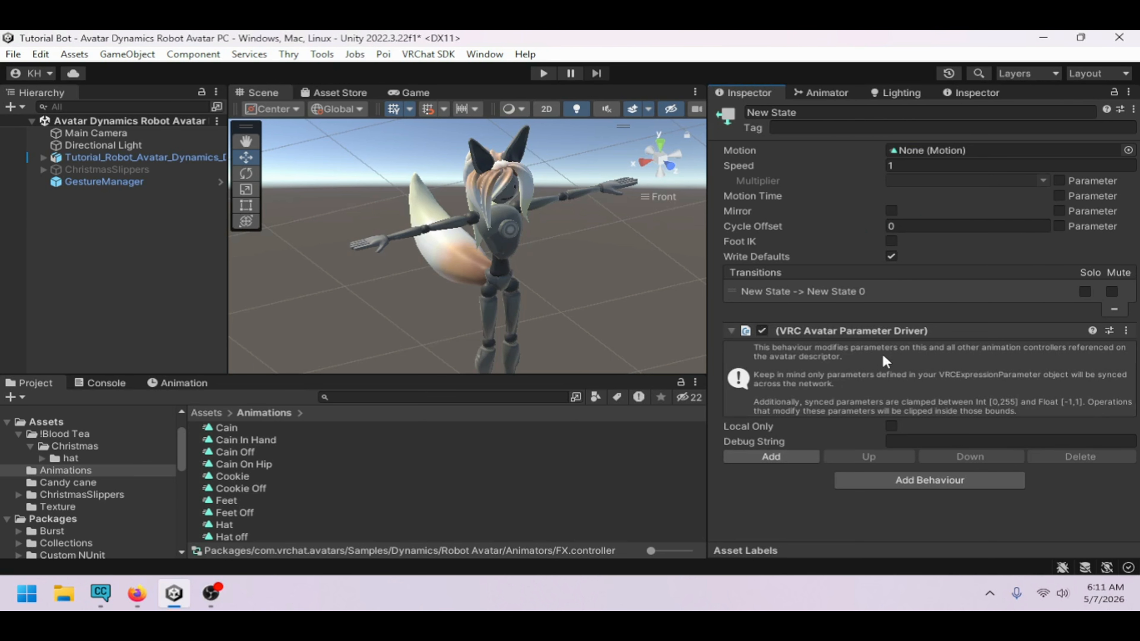
pyautogui.click(804, 454)
pyautogui.scroll(-2, 898, 449)
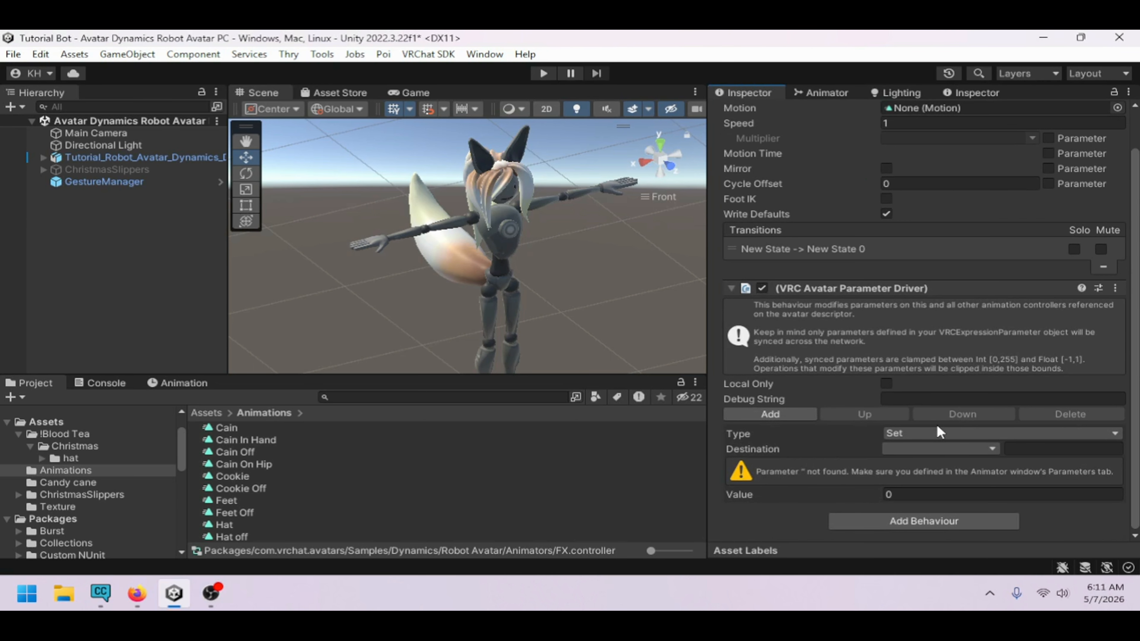
# Add an Int parameter named Health to the animator's parameters
pyautogui.click(822, 93)
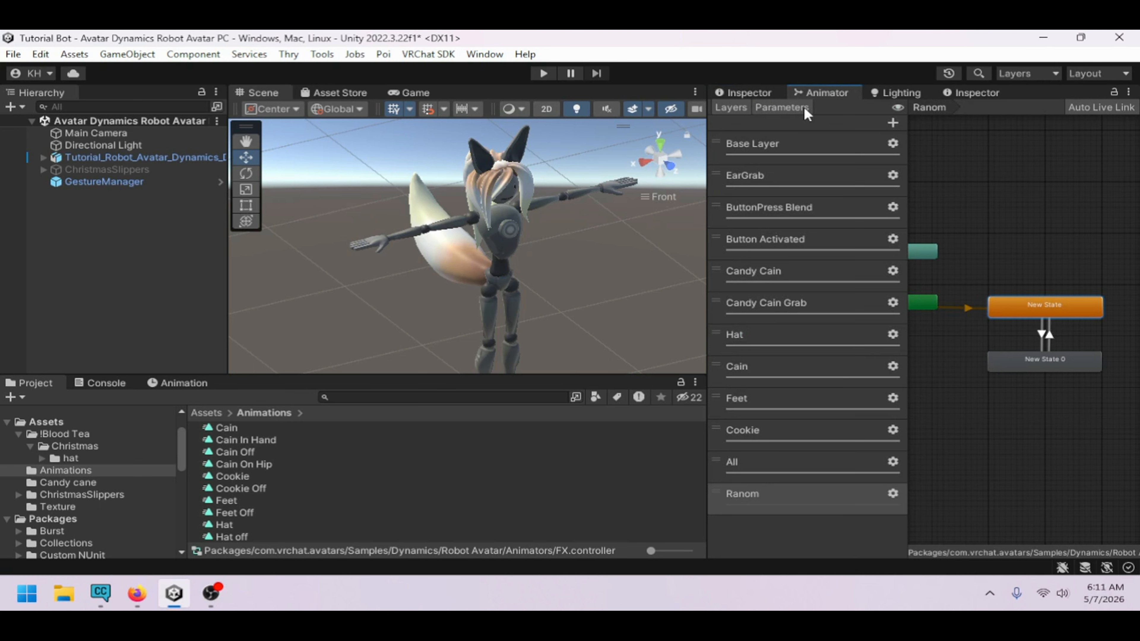
pyautogui.click(776, 106)
pyautogui.click(890, 122)
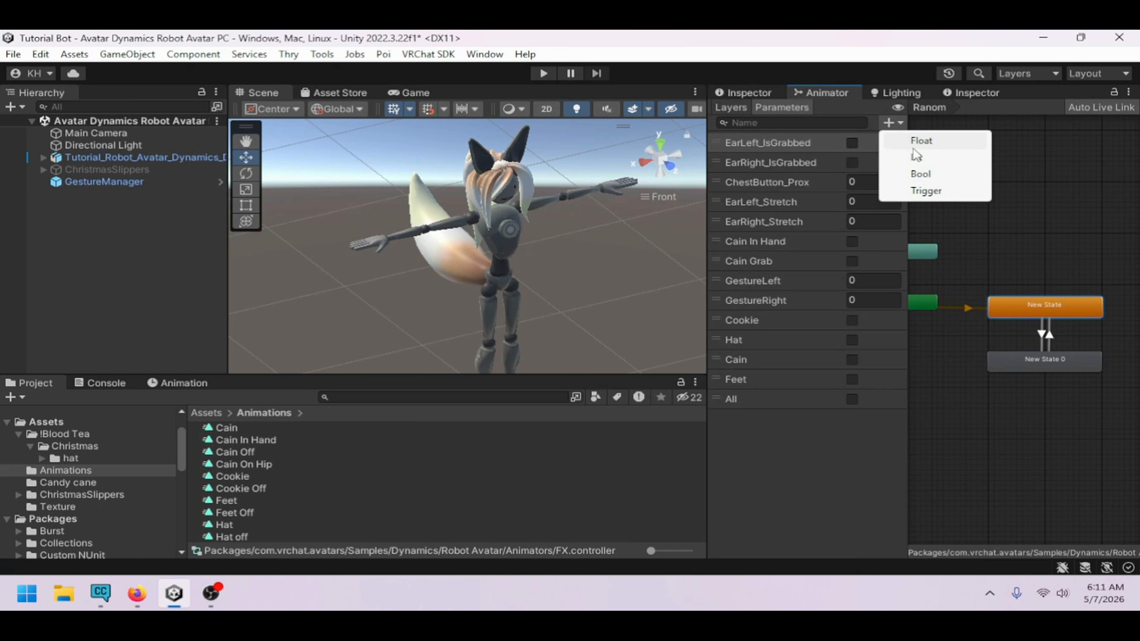
pyautogui.click(916, 157)
pyautogui.write('H')
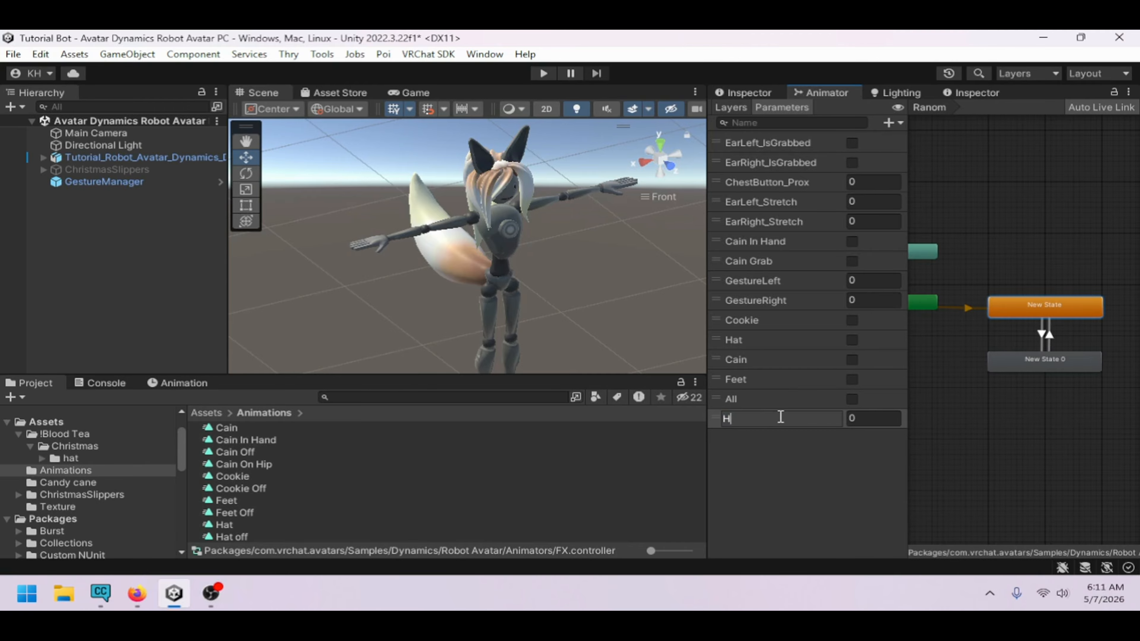
pyautogui.write('ealth')
pyautogui.press('Return')
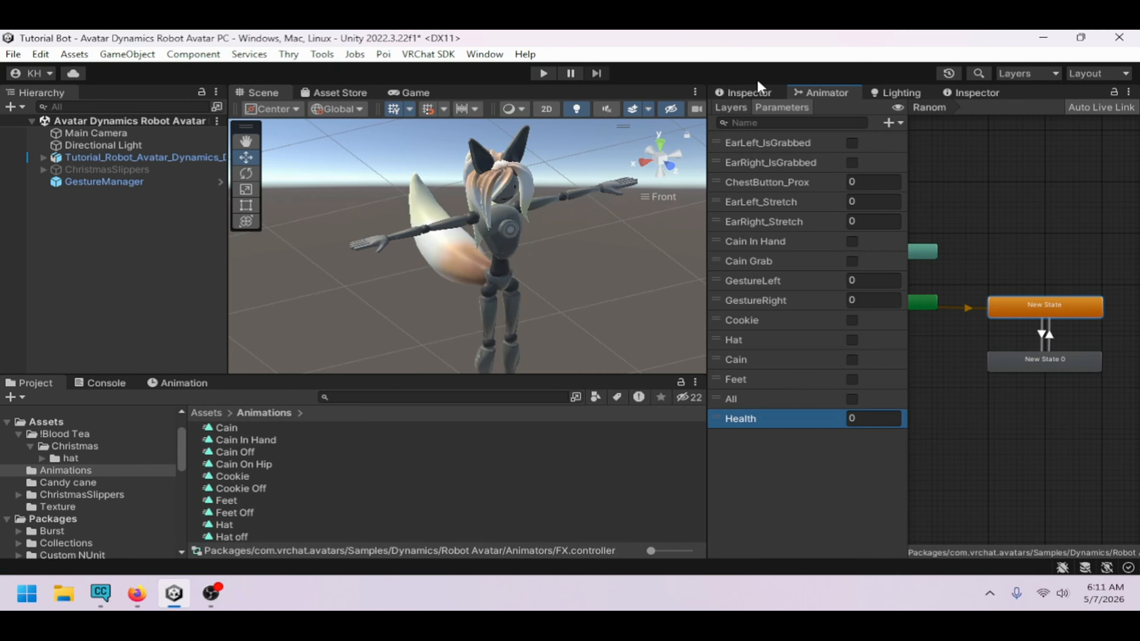
pyautogui.click(758, 92)
pyautogui.click(903, 442)
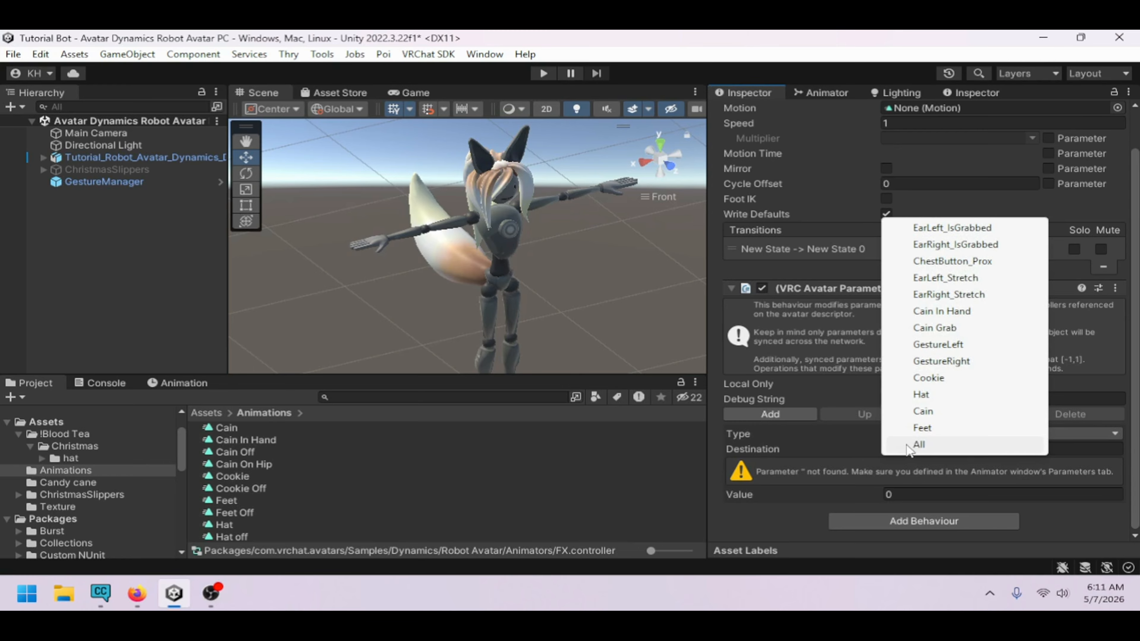
pyautogui.click(843, 443)
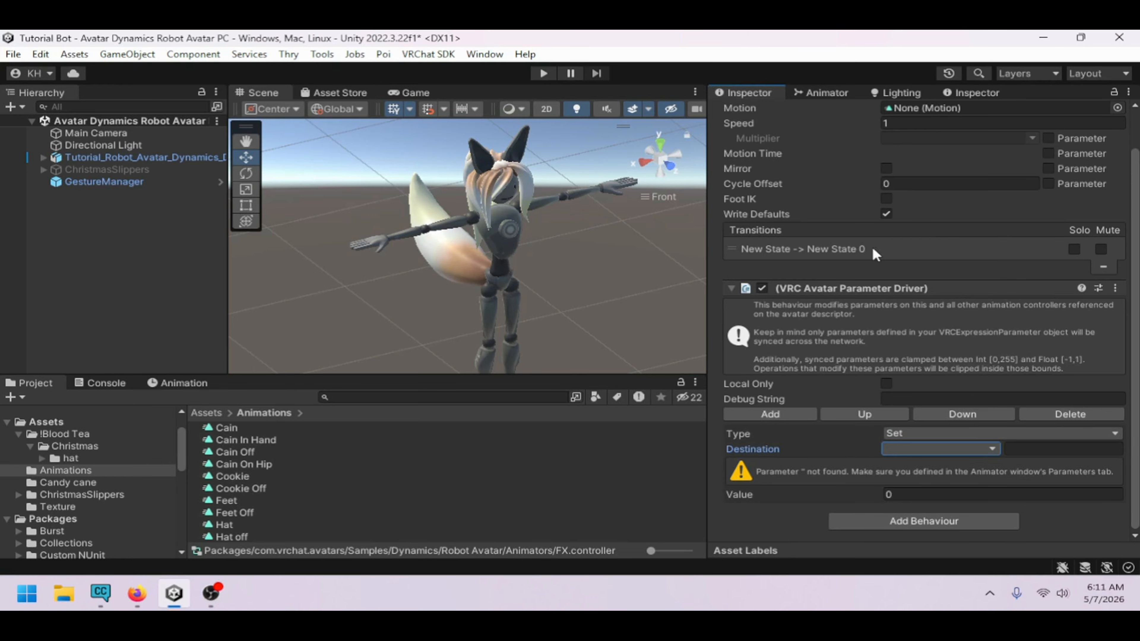
# Reselect New State and set its parameter driver's destination to Health
pyautogui.click(835, 86)
pyautogui.click(769, 381)
pyautogui.click(768, 417)
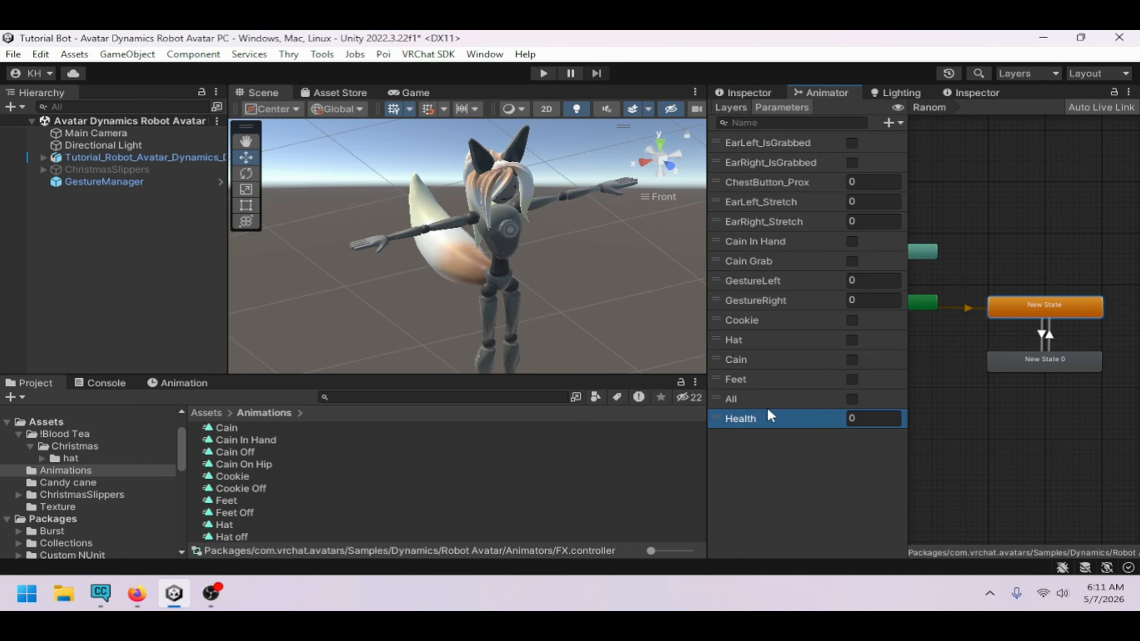
pyautogui.click(1041, 335)
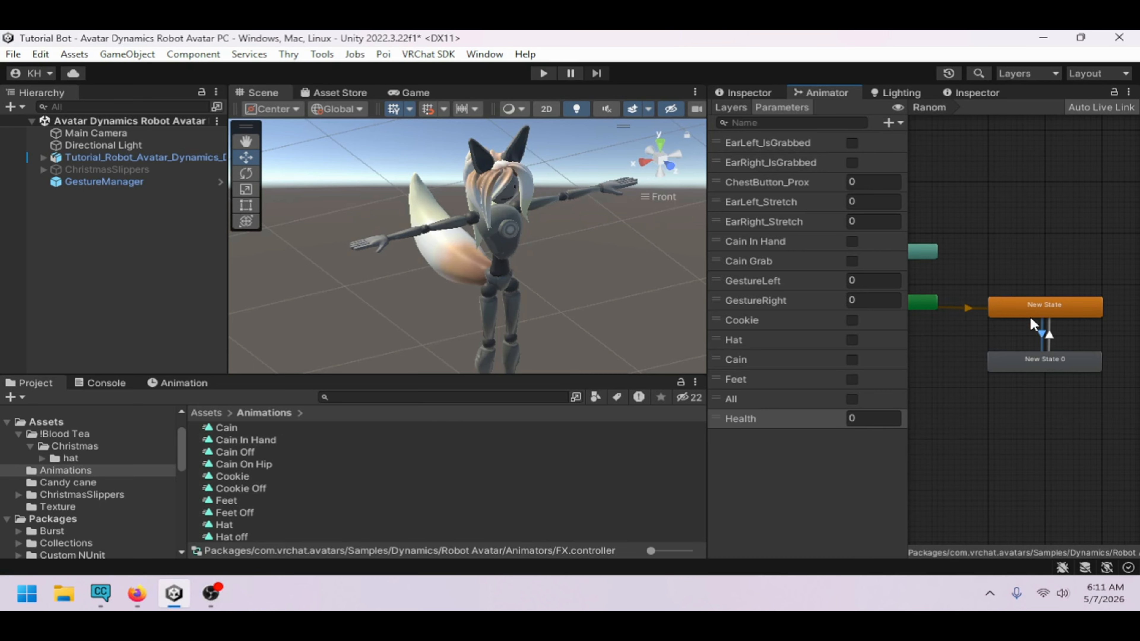
pyautogui.click(1029, 303)
pyautogui.click(750, 93)
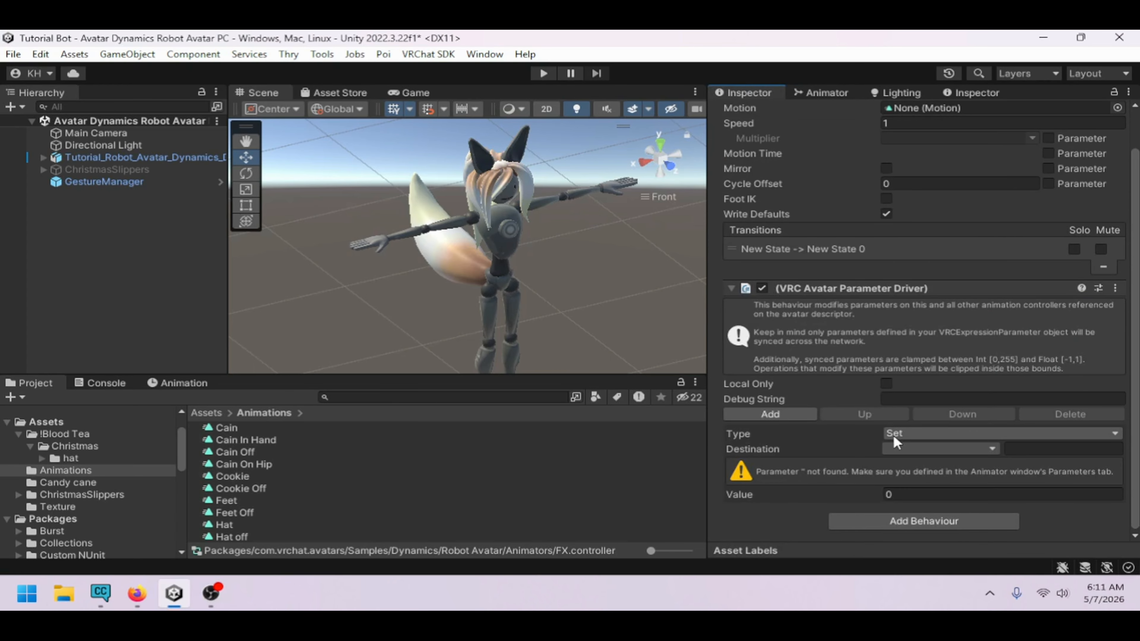
pyautogui.click(895, 446)
pyautogui.click(898, 444)
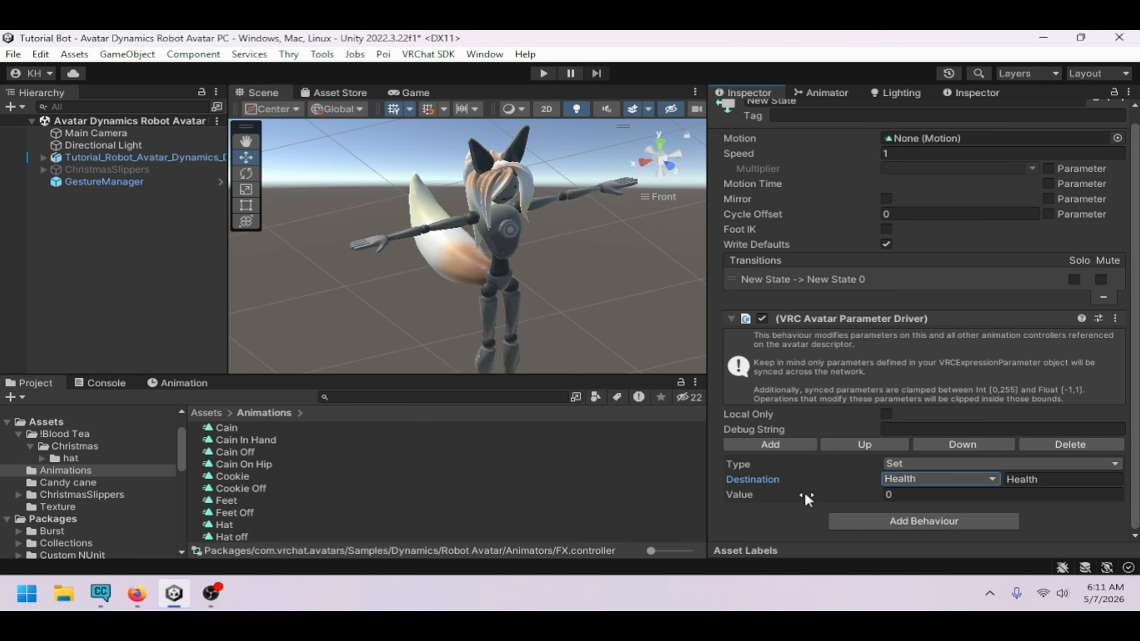
# Set New State's driver operation type to Add with a value of 1
pyautogui.click(917, 464)
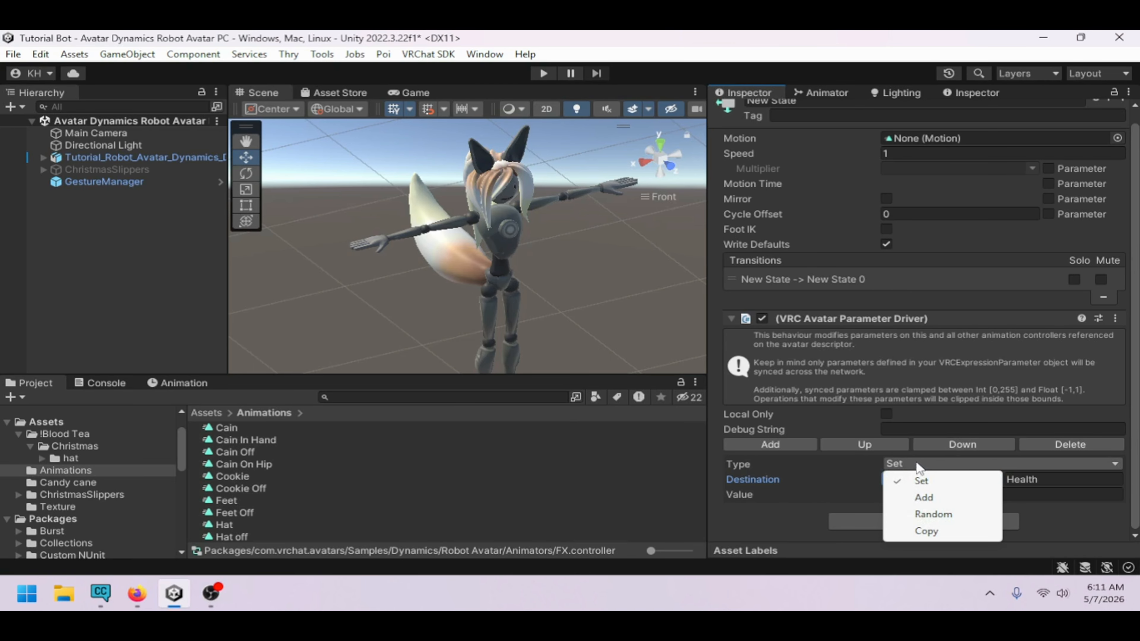
pyautogui.click(929, 492)
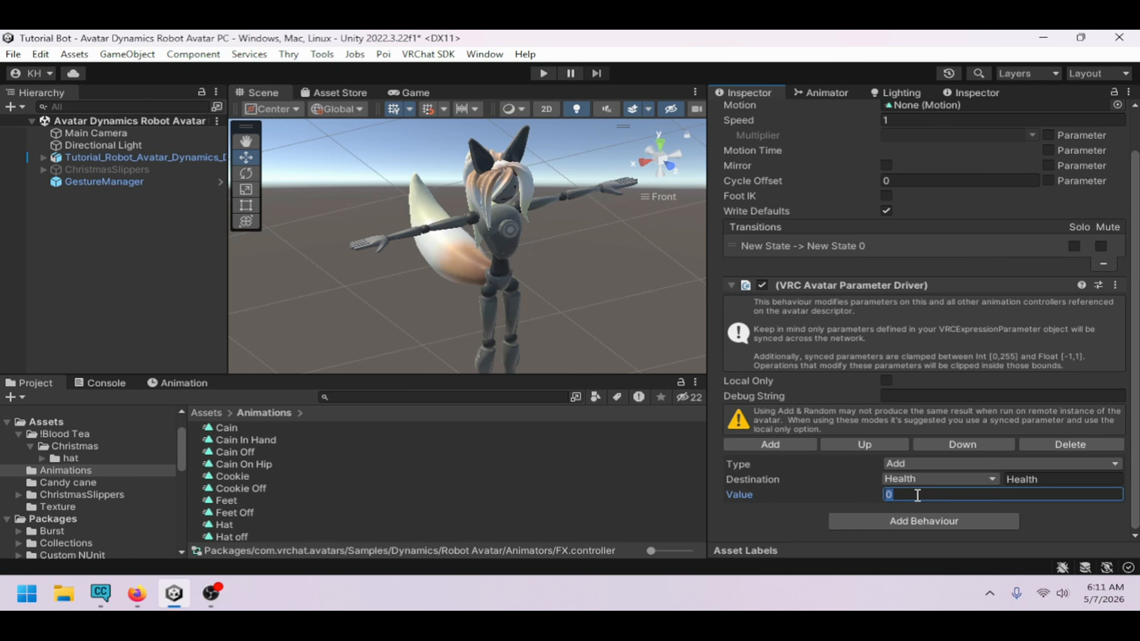
pyautogui.write('1')
# Add a VRC Avatar Parameter Driver behaviour to New State 0 with one parameter entry
pyautogui.click(826, 93)
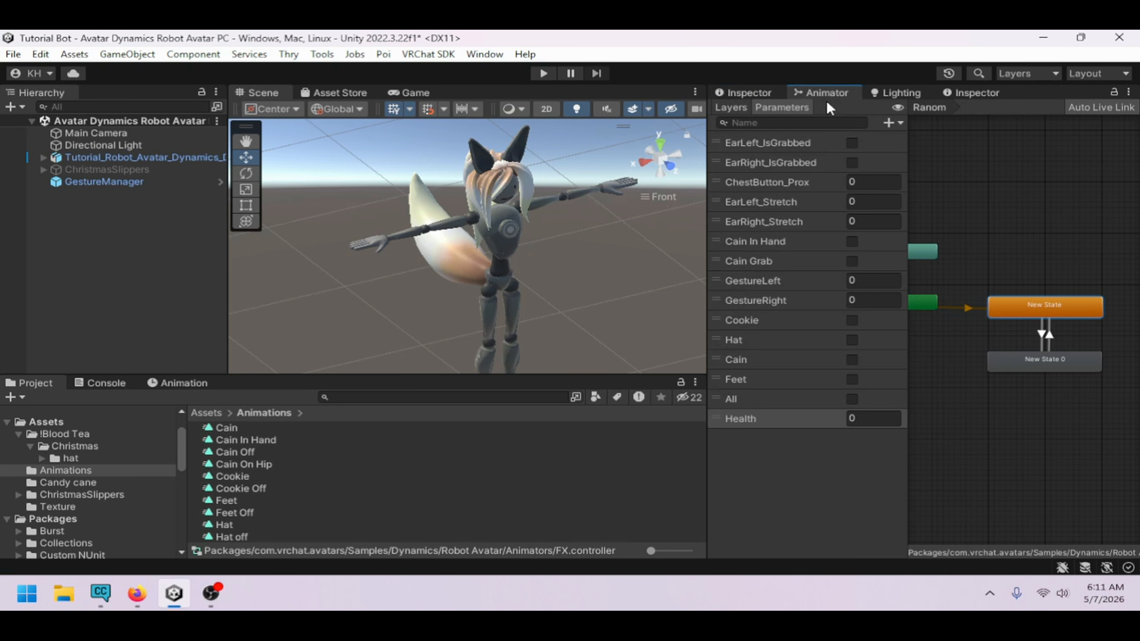
pyautogui.click(1052, 355)
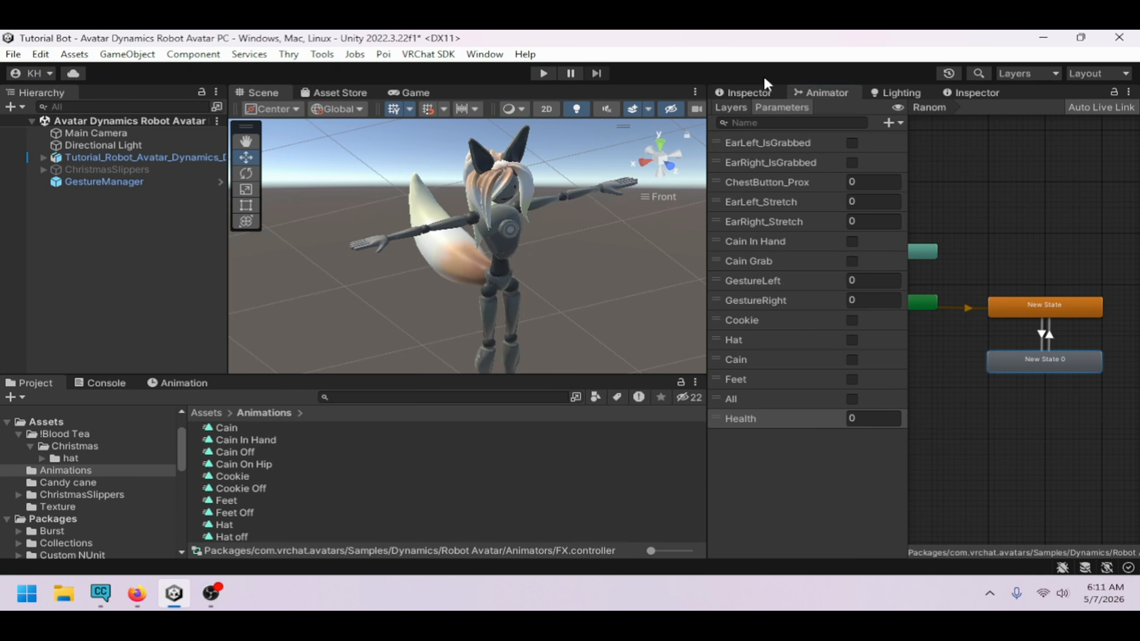
pyautogui.click(765, 93)
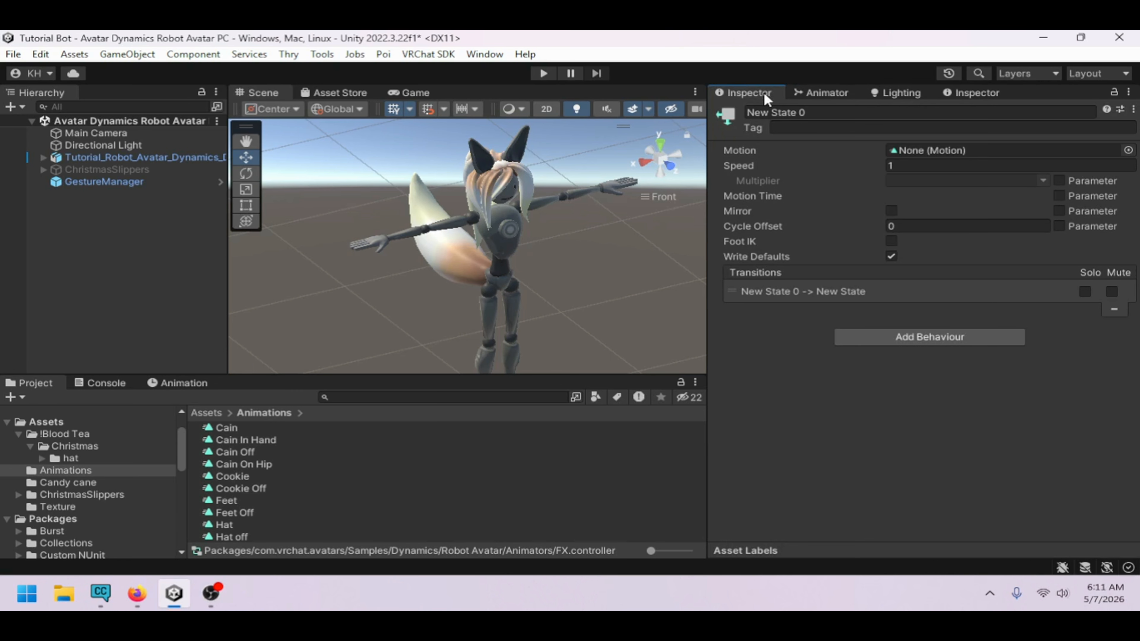
pyautogui.click(893, 329)
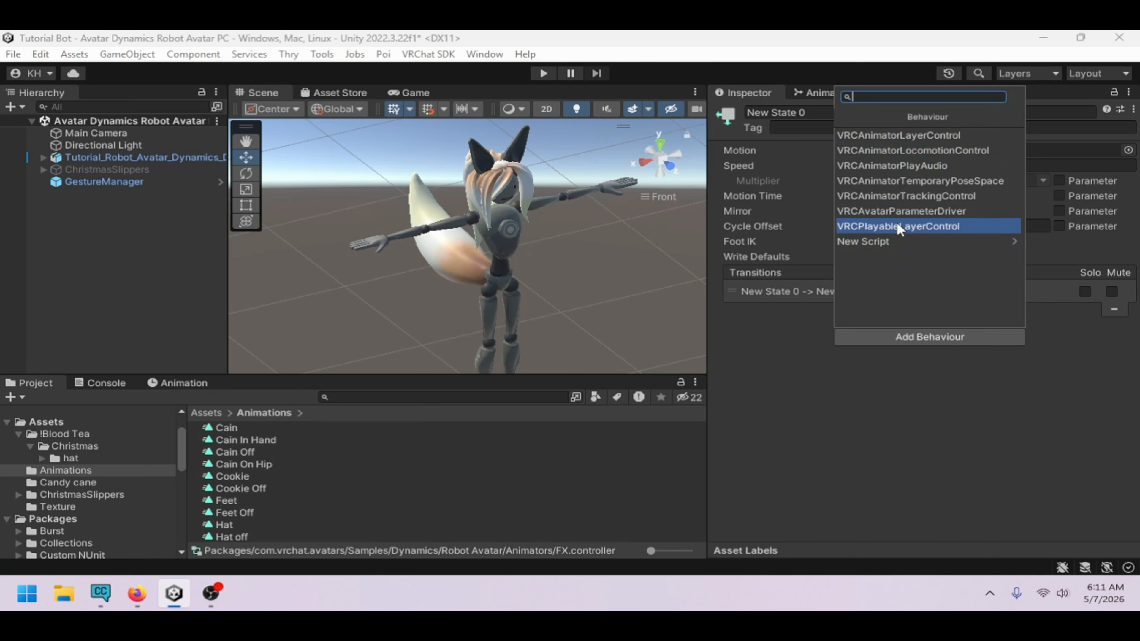
pyautogui.click(895, 212)
pyautogui.click(806, 456)
pyautogui.scroll(-2, 806, 454)
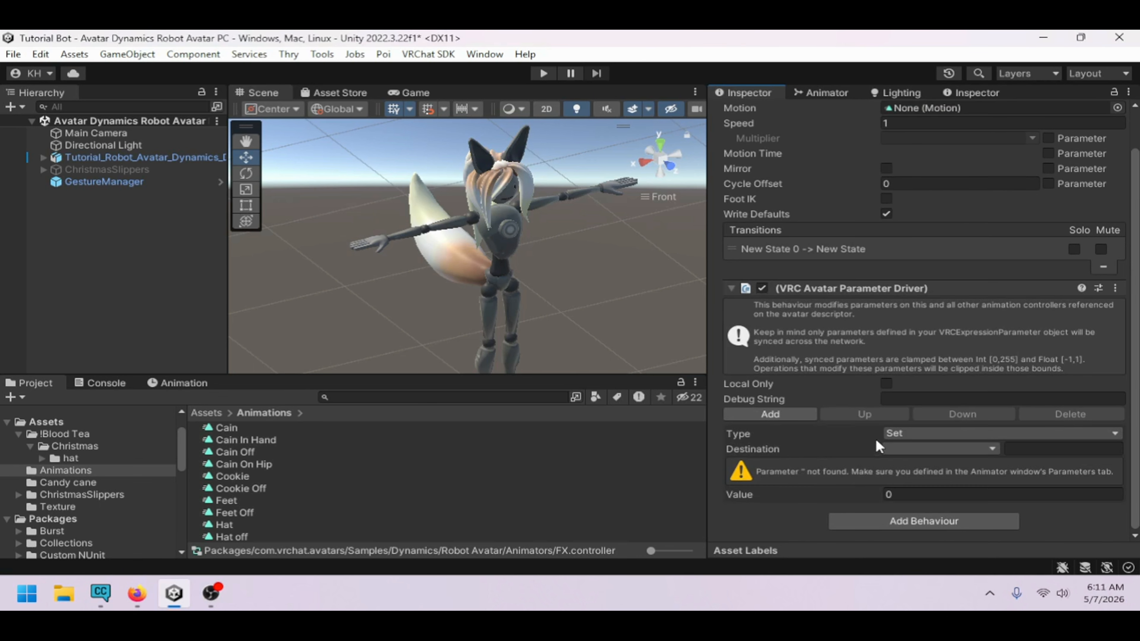
# Set New State 0's driver type to Add with Health as the destination
pyautogui.click(907, 434)
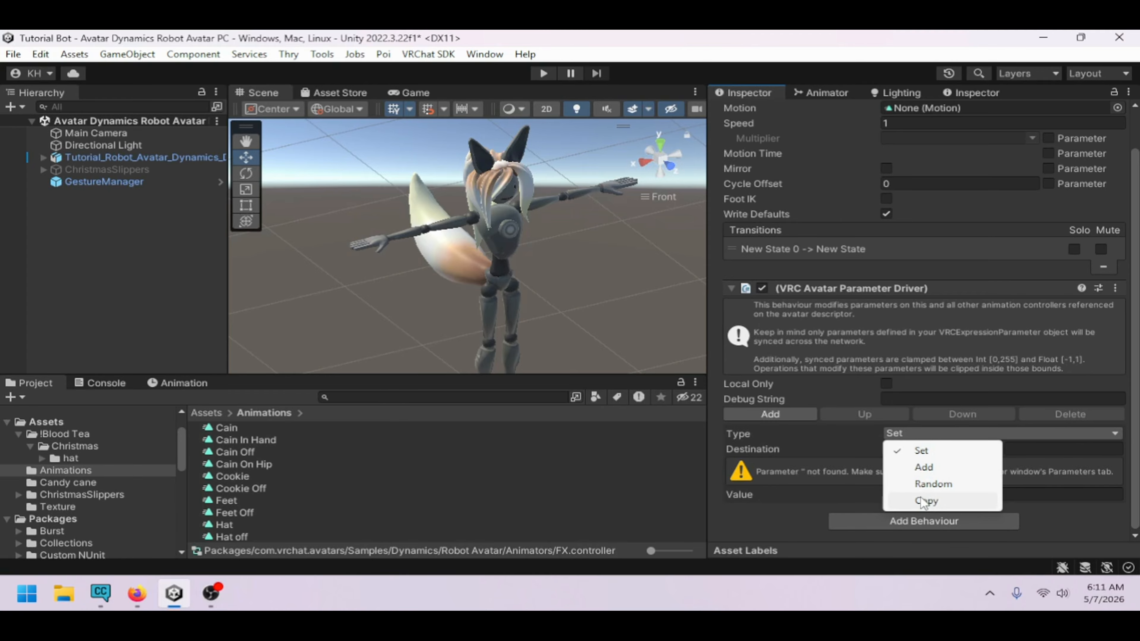
pyautogui.click(924, 468)
pyautogui.click(925, 479)
pyautogui.click(924, 483)
pyautogui.click(921, 494)
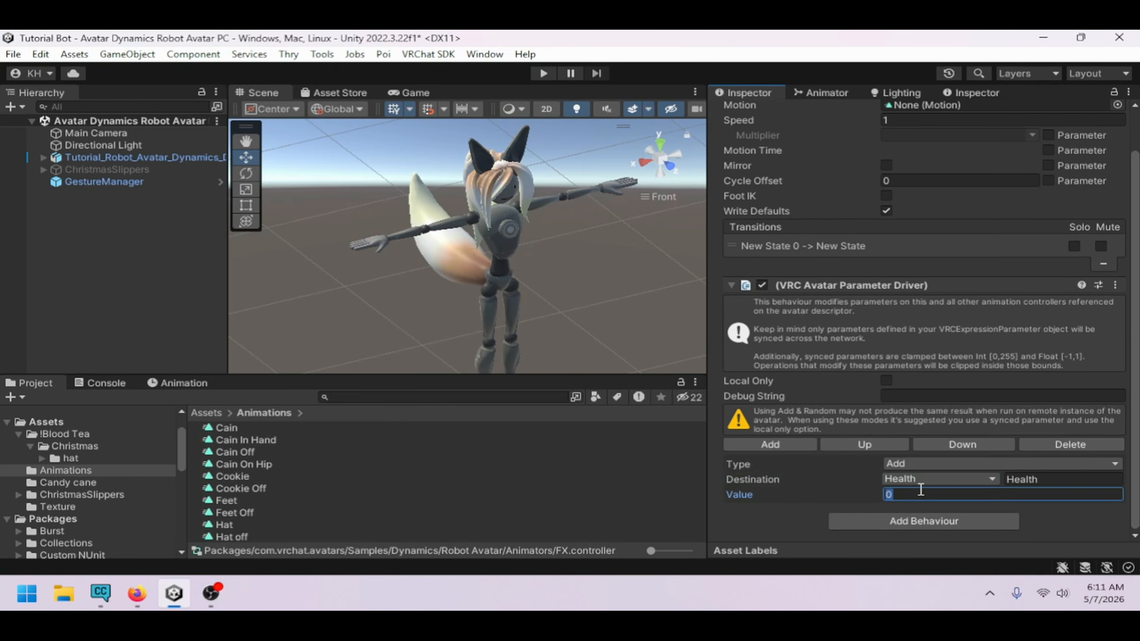
# Enter Play mode and select GestureManager to test the Ranom layer's Health counting
pyautogui.click(830, 96)
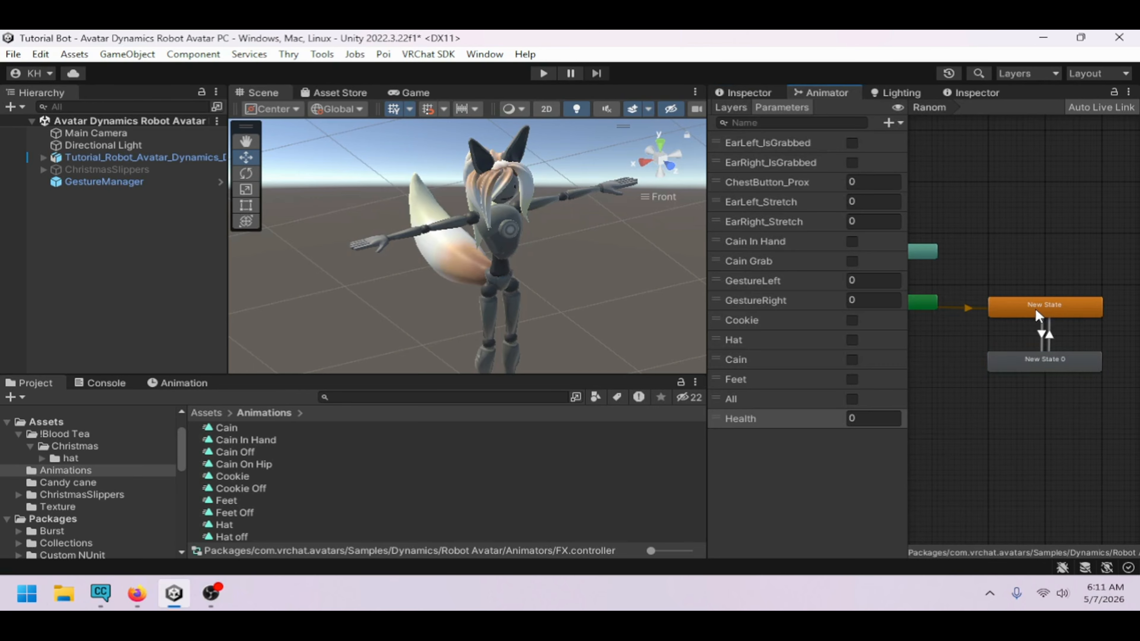
pyautogui.moveTo(1038, 315); pyautogui.dragTo(1037, 313)
pyautogui.click(1025, 353)
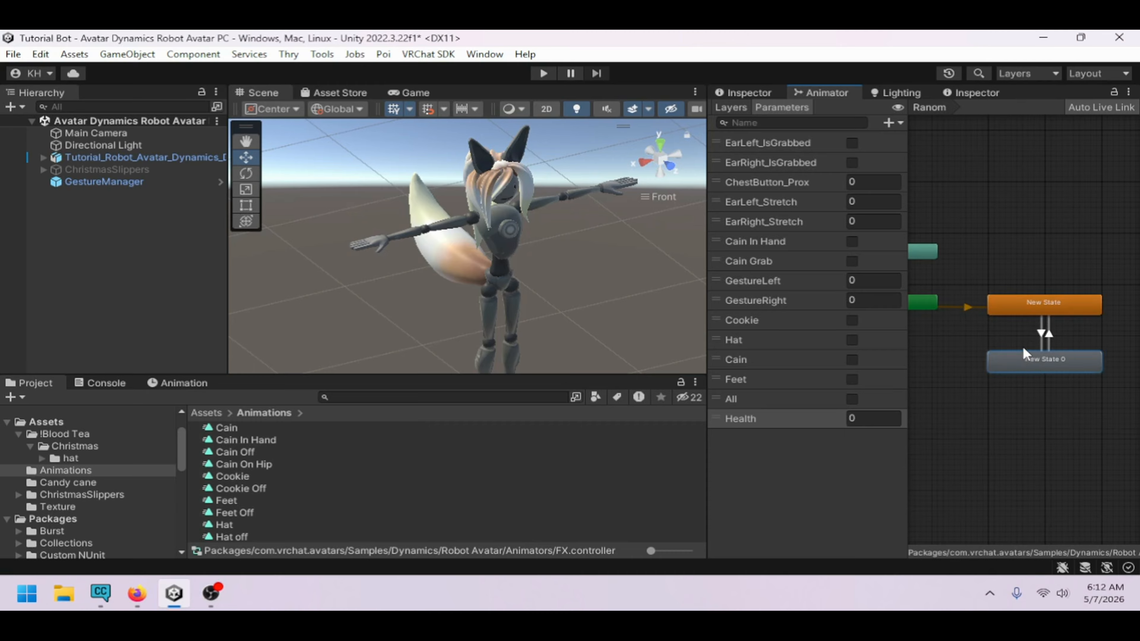
pyautogui.click(788, 451)
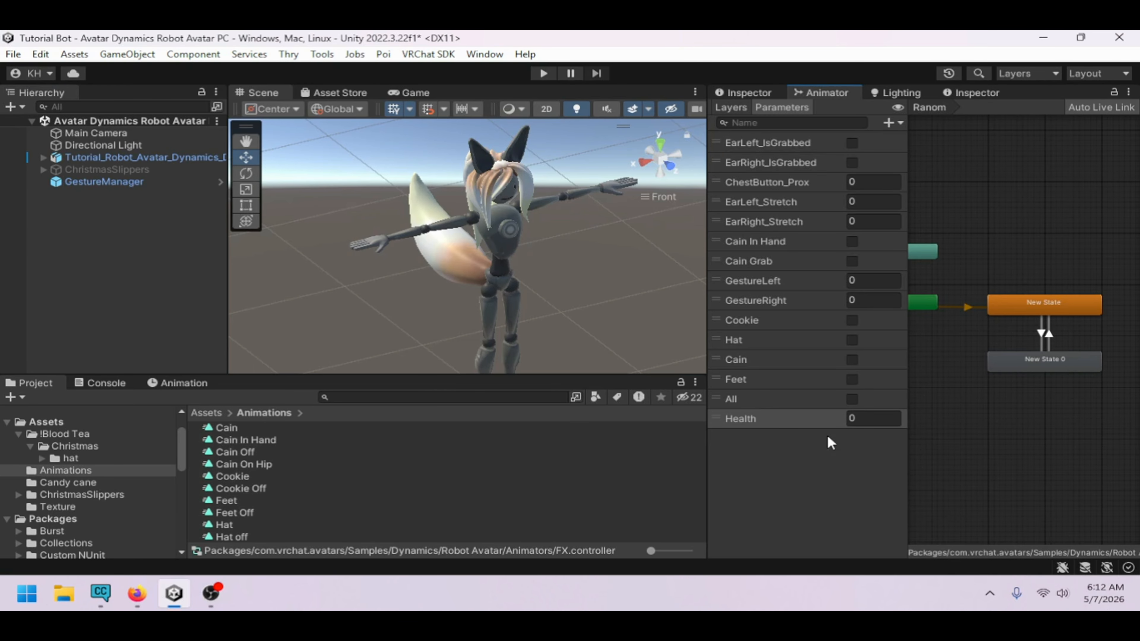
pyautogui.click(544, 74)
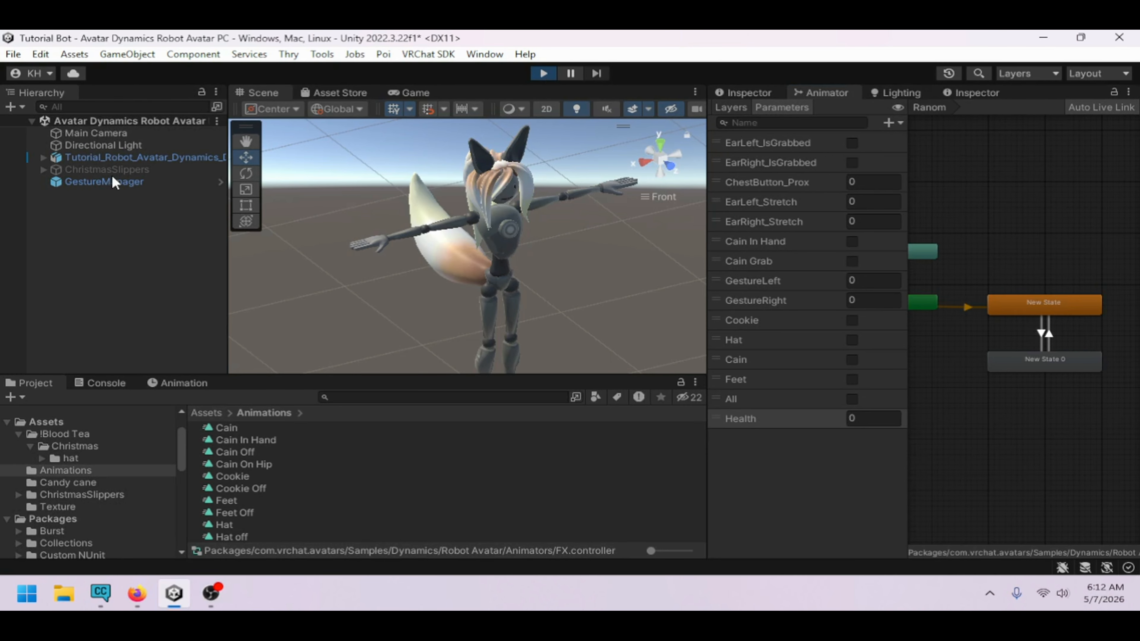
pyautogui.click(114, 182)
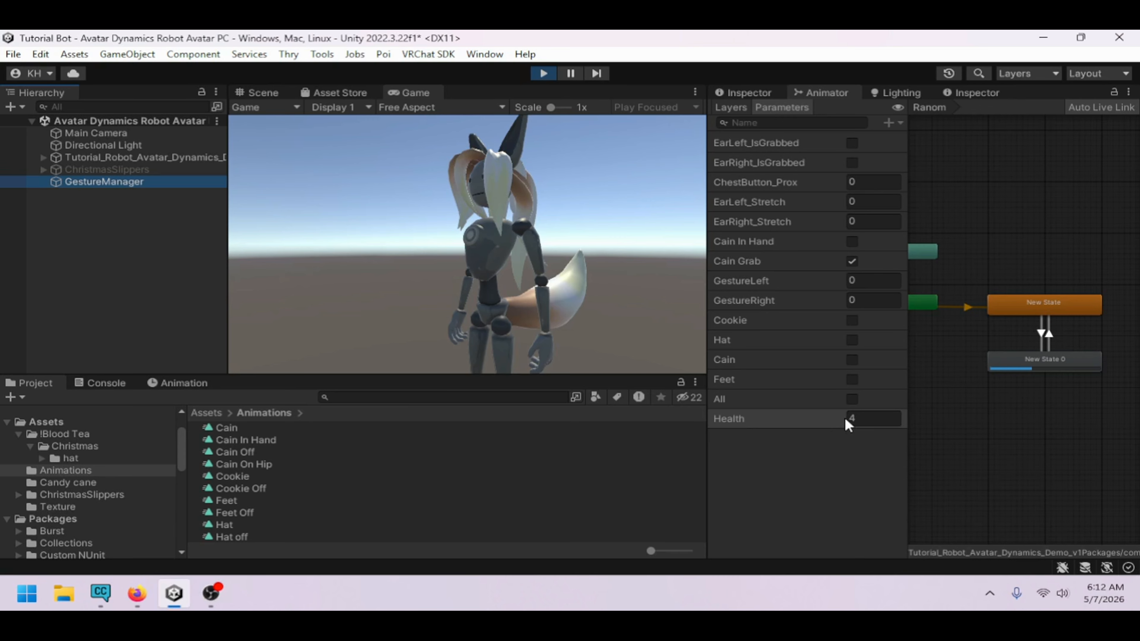
# Inspect the Cookie and All layers' states during play, then exit Play mode
pyautogui.click(731, 108)
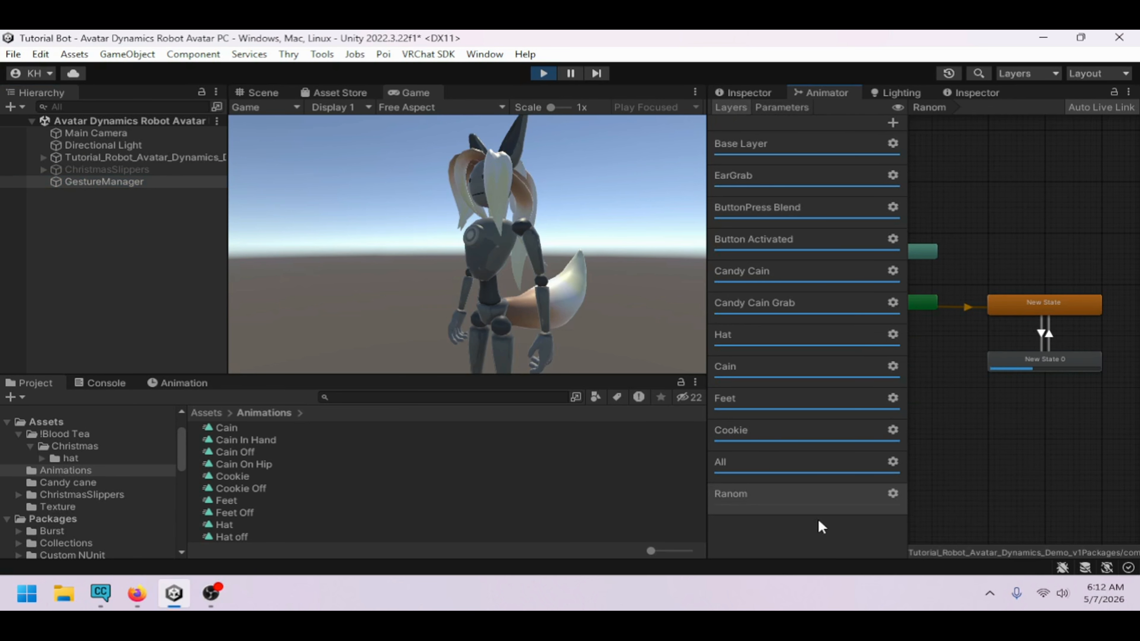
pyautogui.click(765, 553)
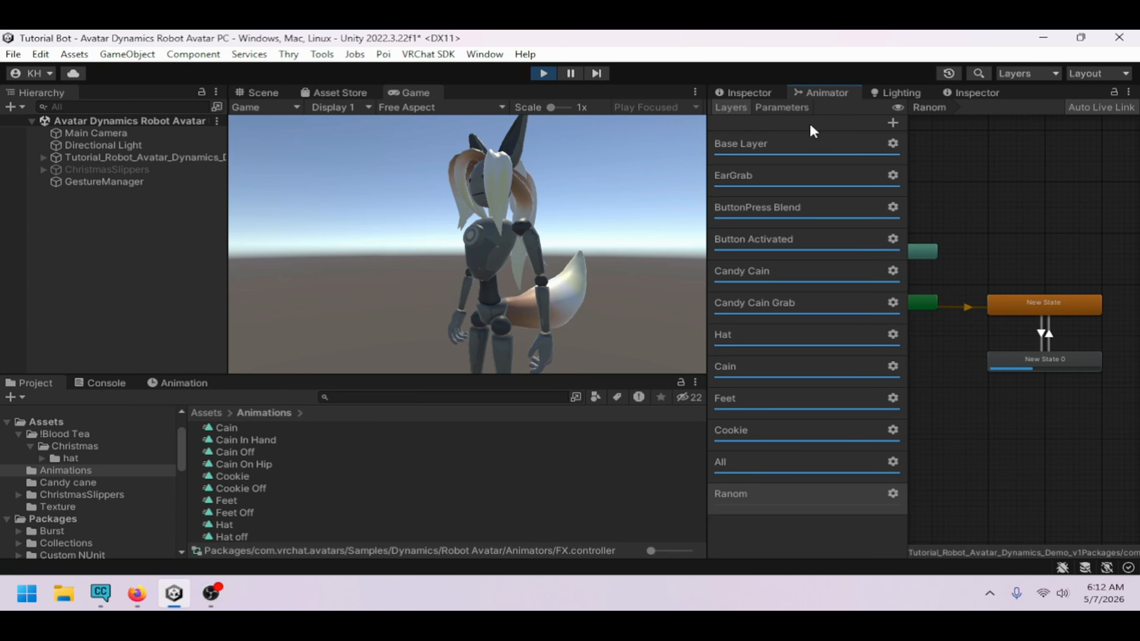
pyautogui.click(756, 430)
pyautogui.click(1064, 317)
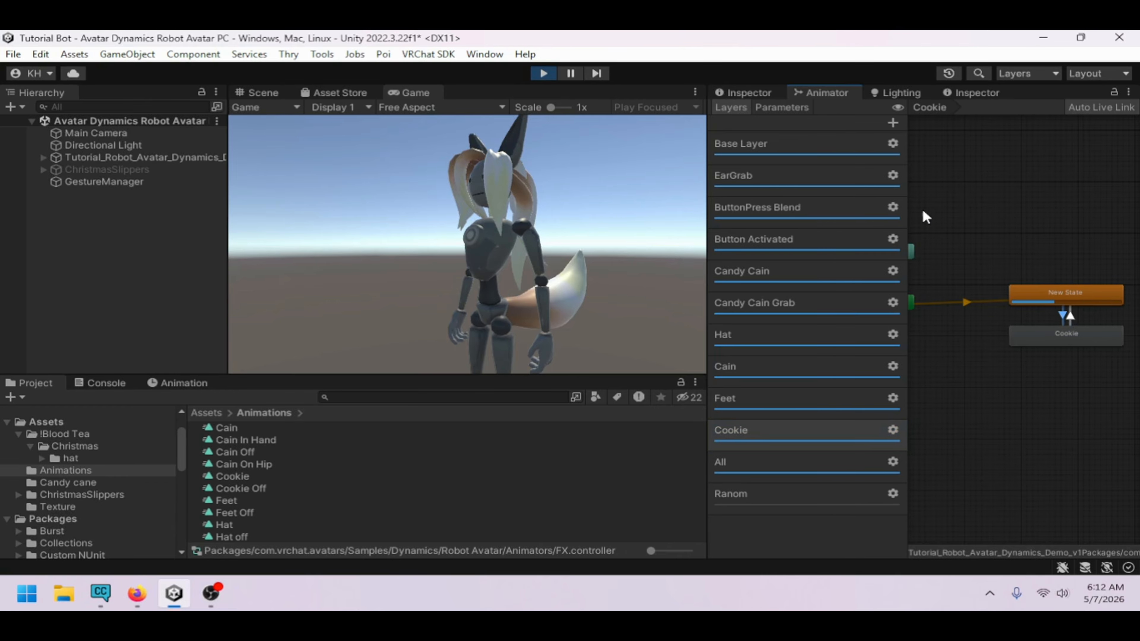
pyautogui.click(748, 93)
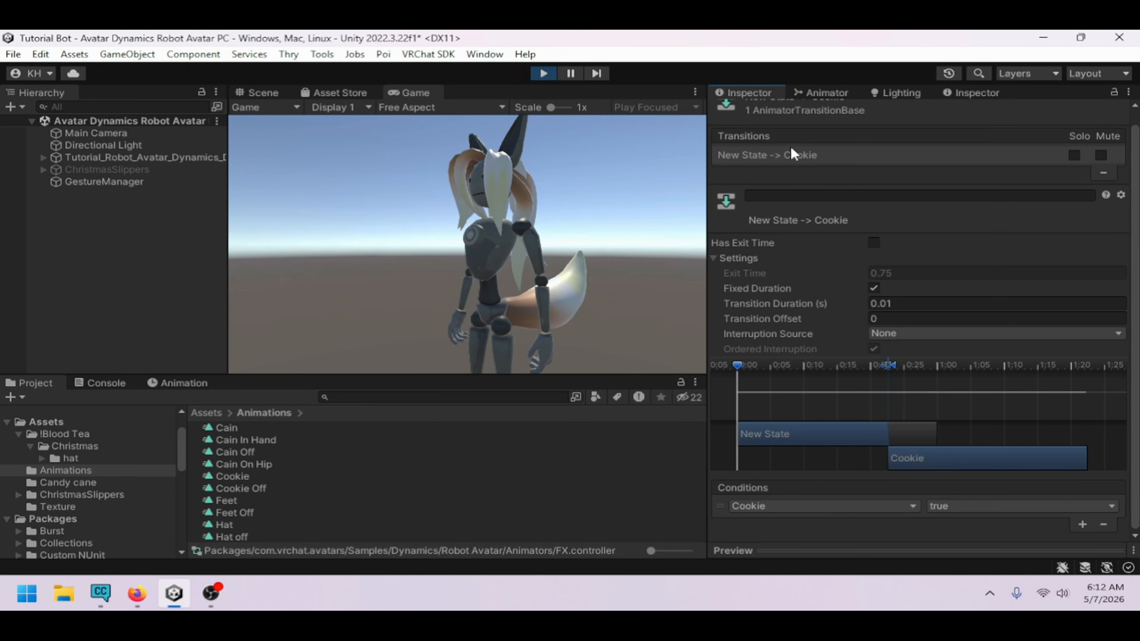
pyautogui.click(820, 90)
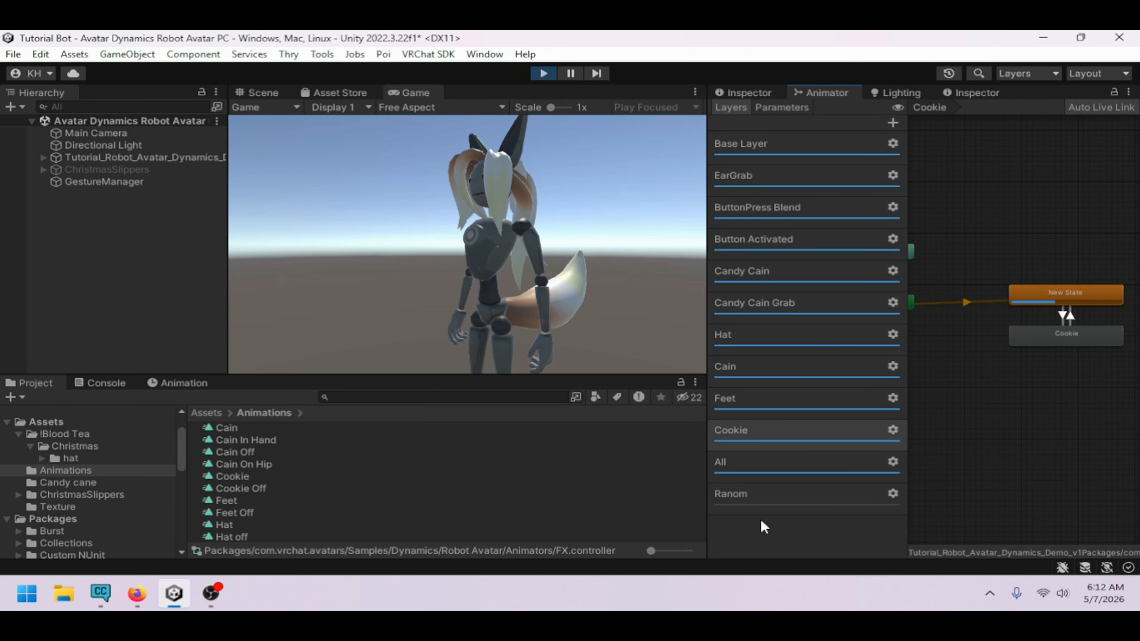
pyautogui.click(758, 461)
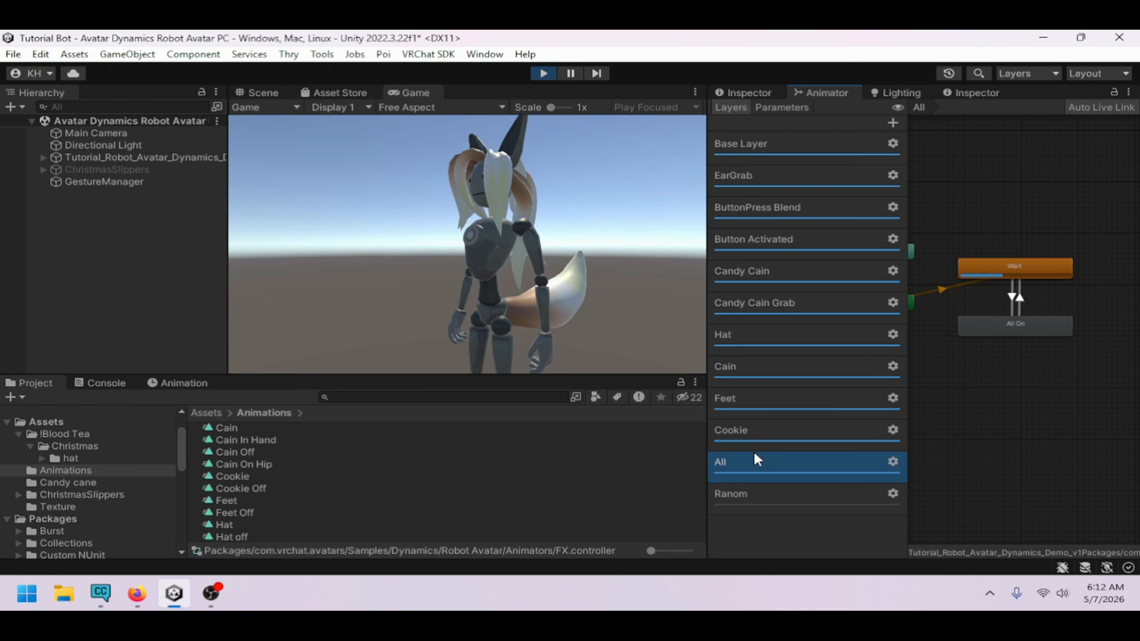
pyautogui.click(264, 93)
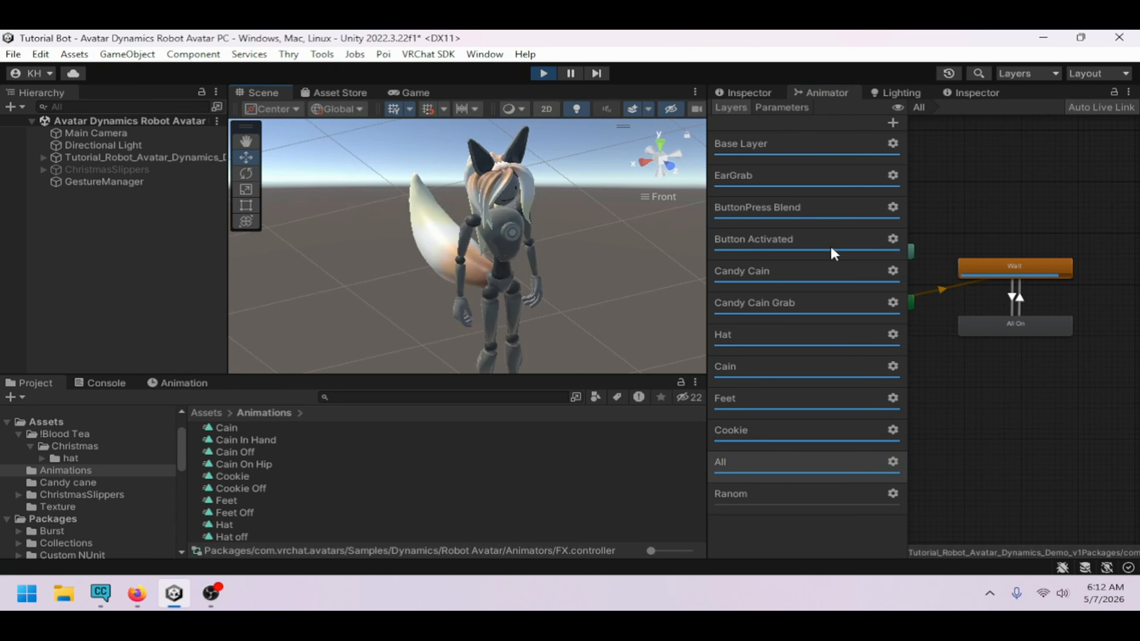
pyautogui.click(543, 73)
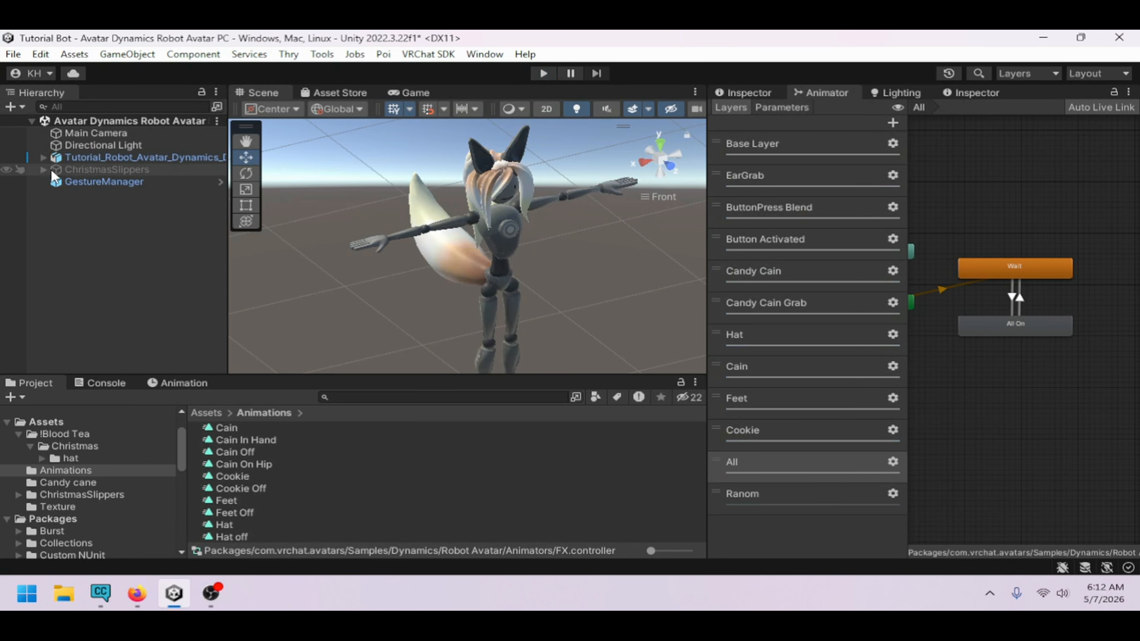
# Expand the avatar hierarchy, select the GameObject under the Head bone, and toggle it active
pyautogui.click(44, 157)
pyautogui.scroll(-2, 184, 251)
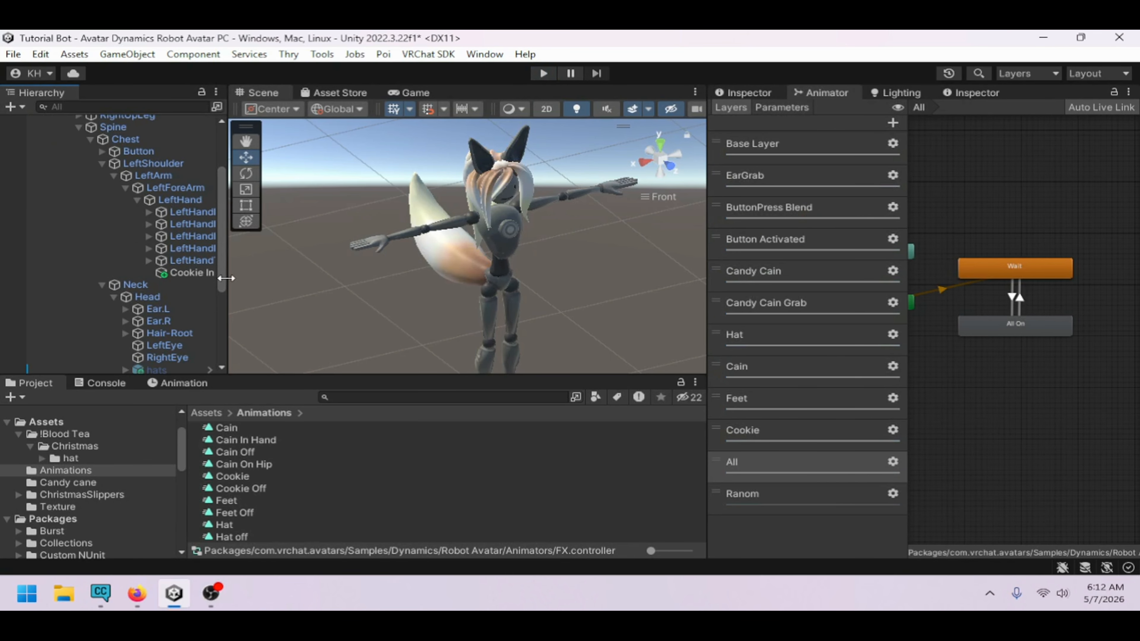
pyautogui.moveTo(227, 277); pyautogui.dragTo(362, 278)
pyautogui.scroll(-1, 198, 275)
pyautogui.scroll(-3, 195, 280)
pyautogui.click(175, 244)
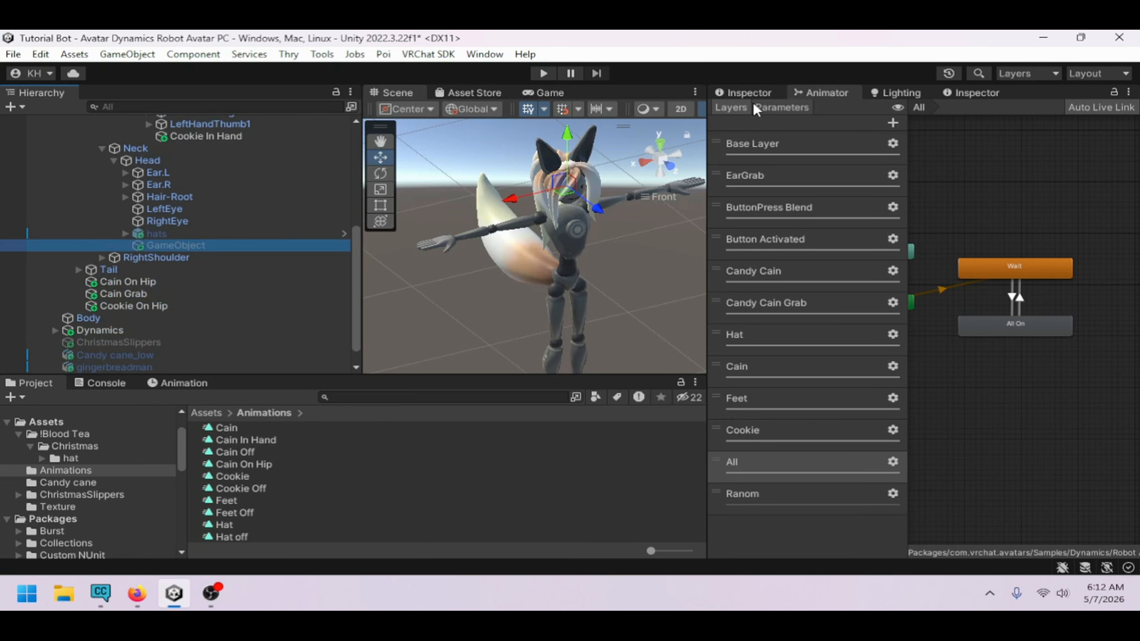
pyautogui.click(757, 93)
pyautogui.scroll(1, 759, 103)
pyautogui.click(754, 113)
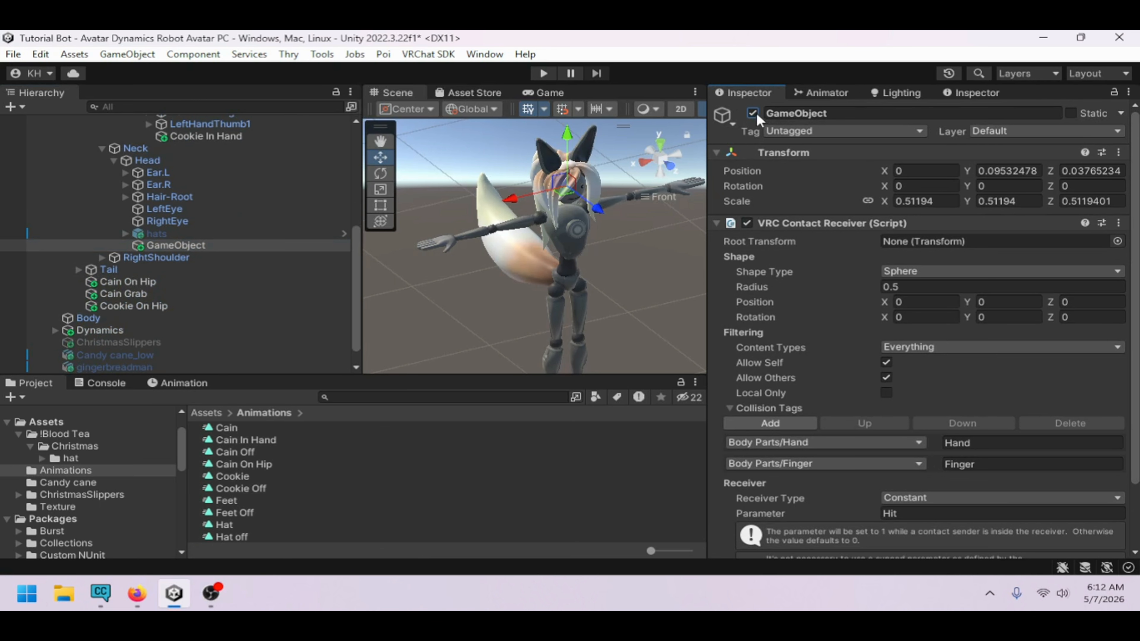
# Add a new layer to the FX animator controller
pyautogui.scroll(-2, 836, 342)
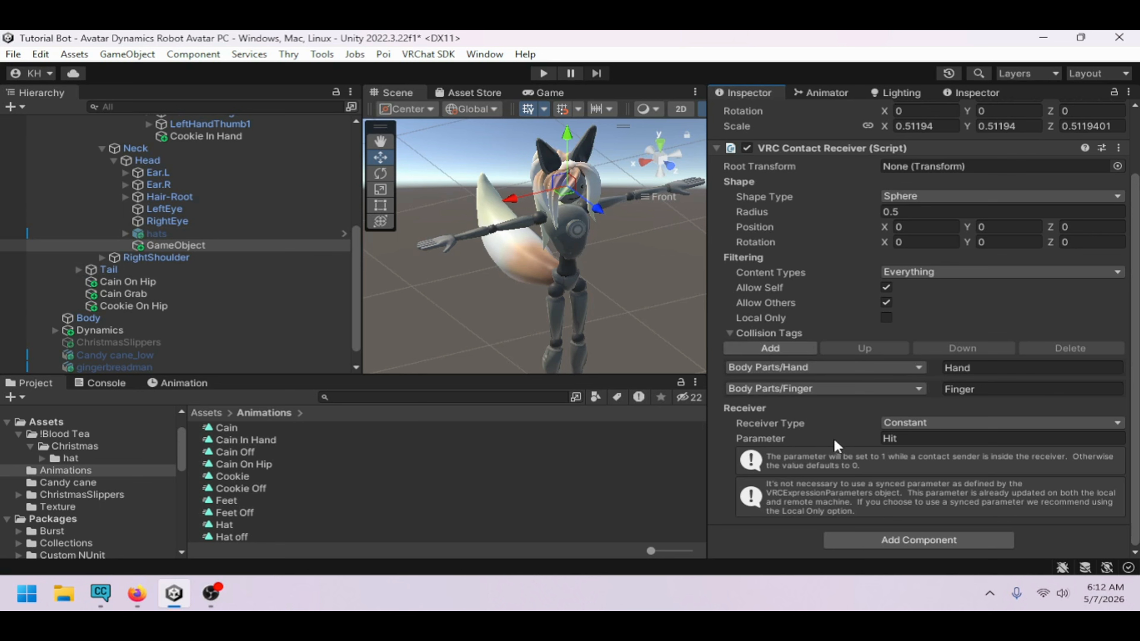
pyautogui.click(815, 91)
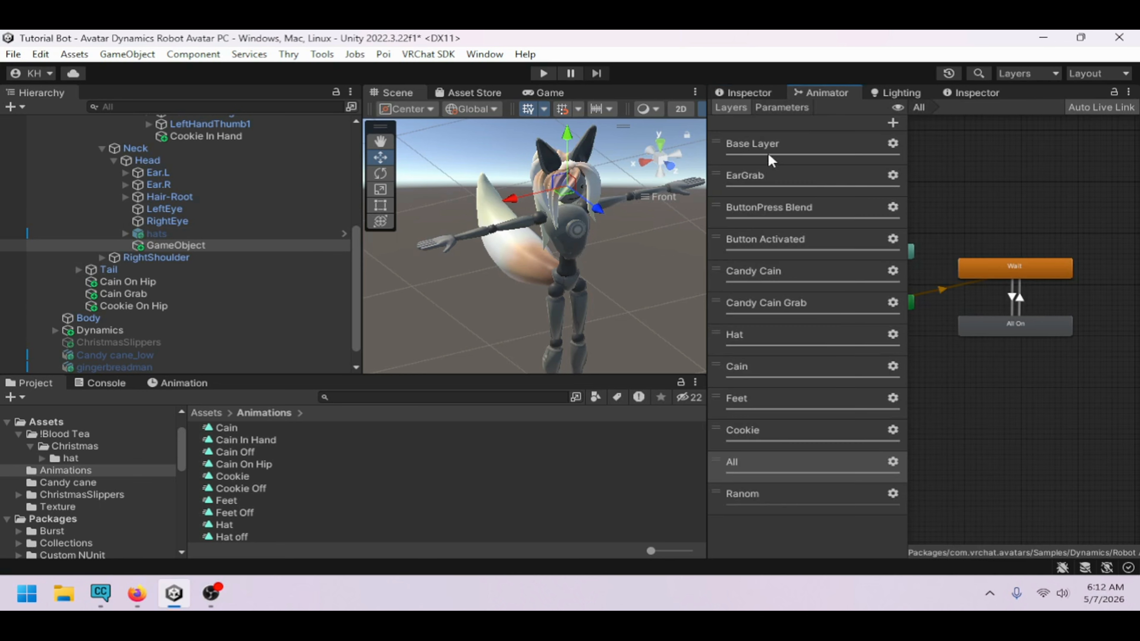
pyautogui.click(763, 496)
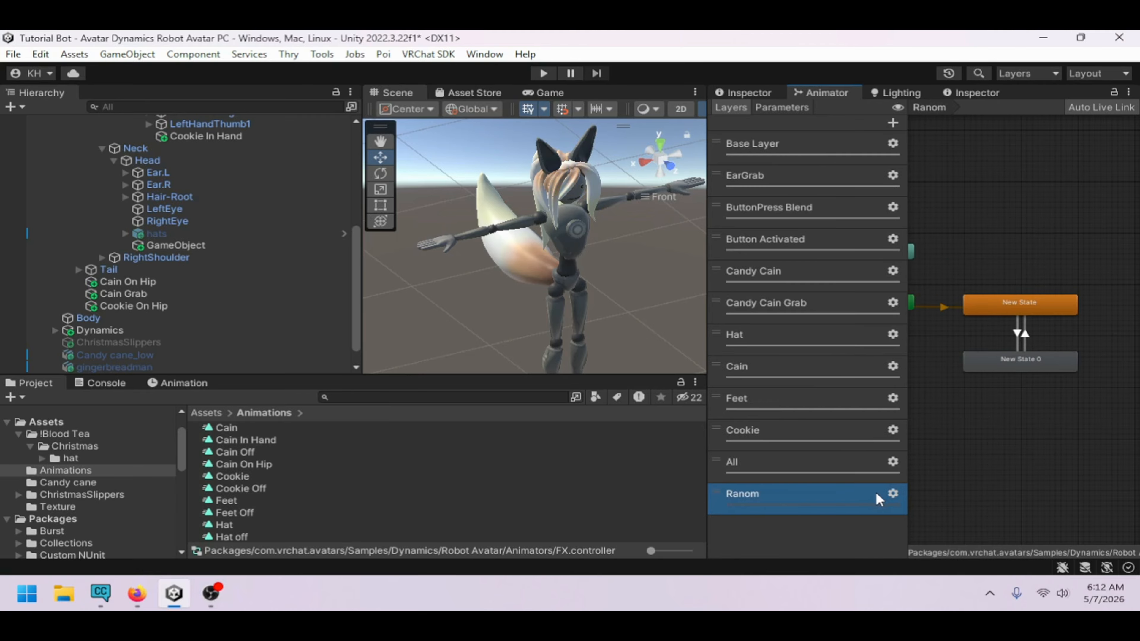
pyautogui.click(893, 494)
pyautogui.click(825, 530)
pyautogui.click(893, 123)
# Rename the Ranom layer to Health and the new layer to Hit
pyautogui.click(776, 498)
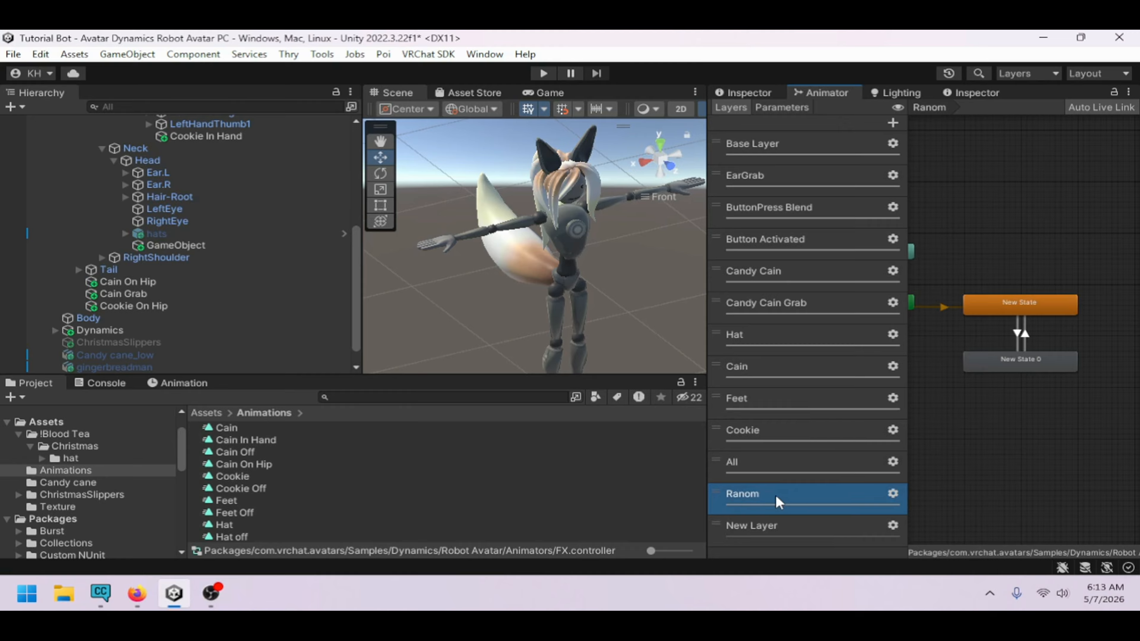
pyautogui.click(774, 494)
pyautogui.write('Health')
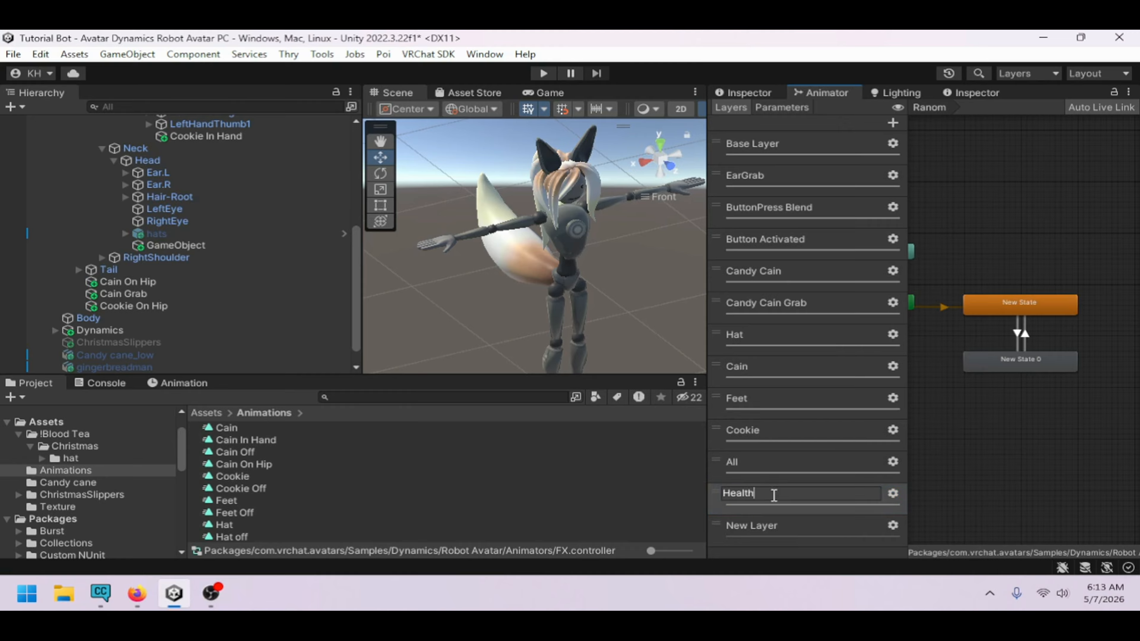
pyautogui.press('Return')
pyautogui.click(797, 527)
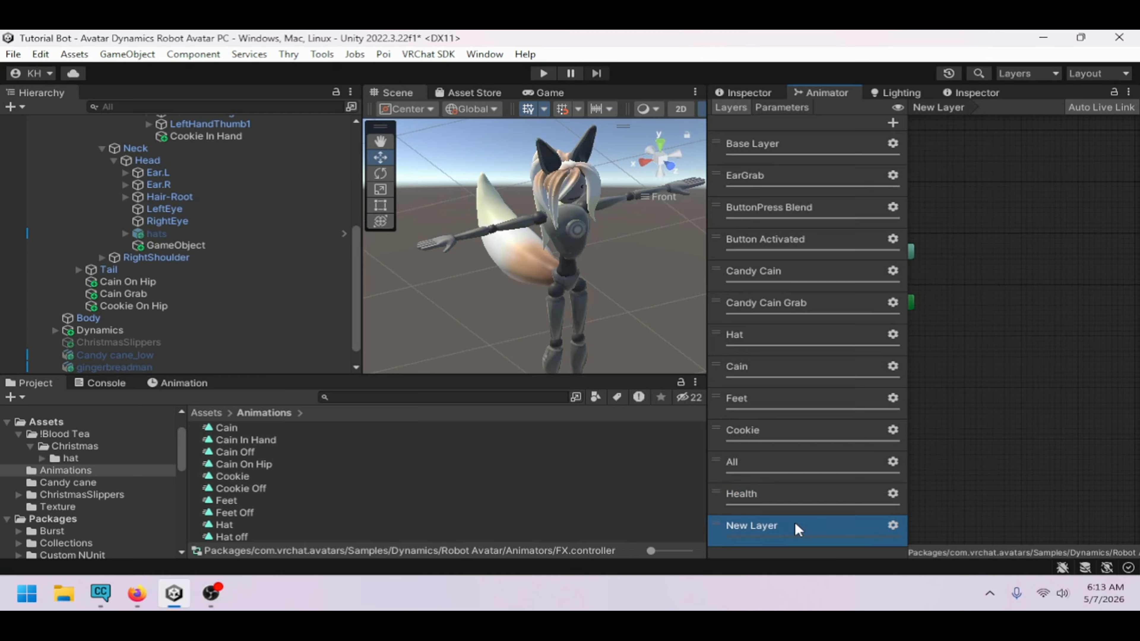
pyautogui.click(797, 525)
pyautogui.write('Hit')
pyautogui.press('Return')
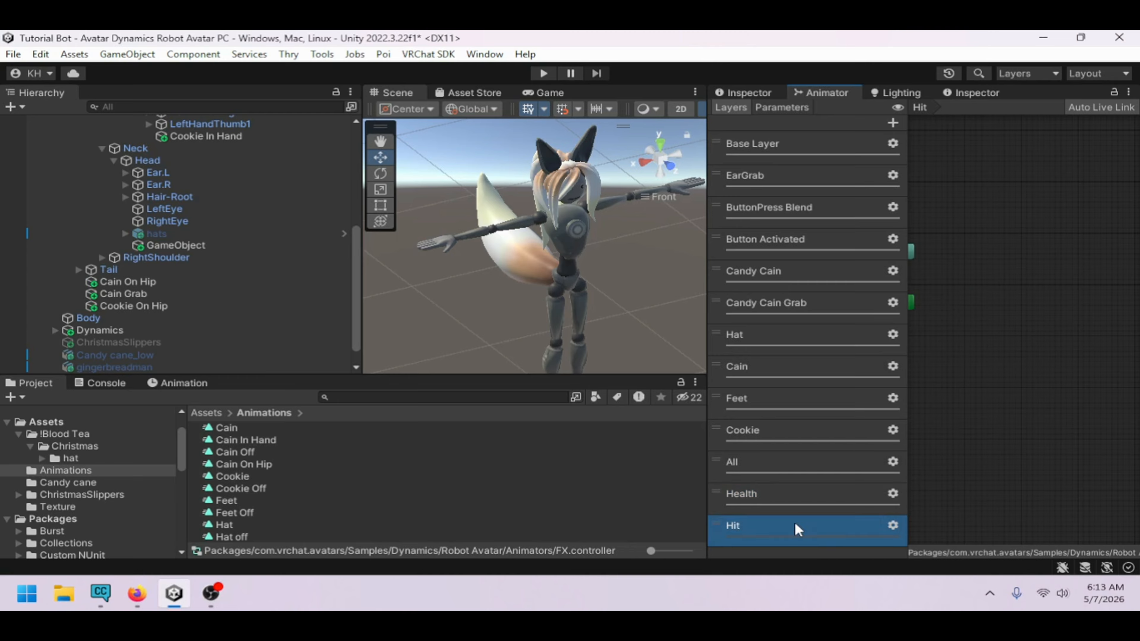
# Set the Hit layer's weight to 1
pyautogui.click(892, 525)
pyautogui.moveTo(1000, 487); pyautogui.dragTo(1089, 487)
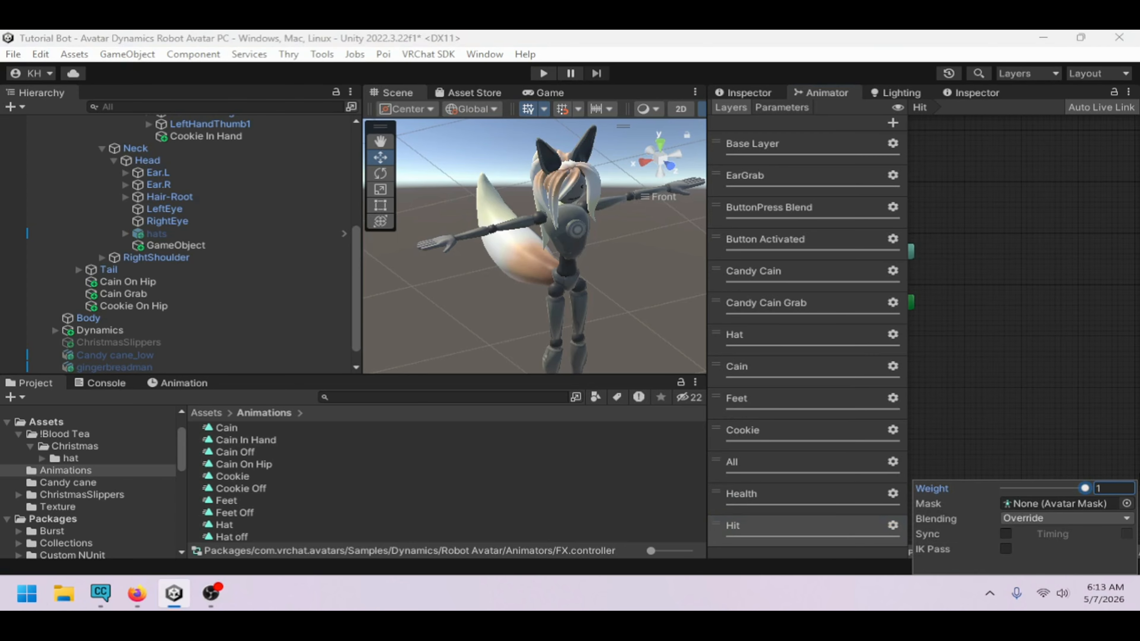
# Create two empty states in the Hit layer
pyautogui.rightClick(993, 283)
pyautogui.moveTo(993, 286)
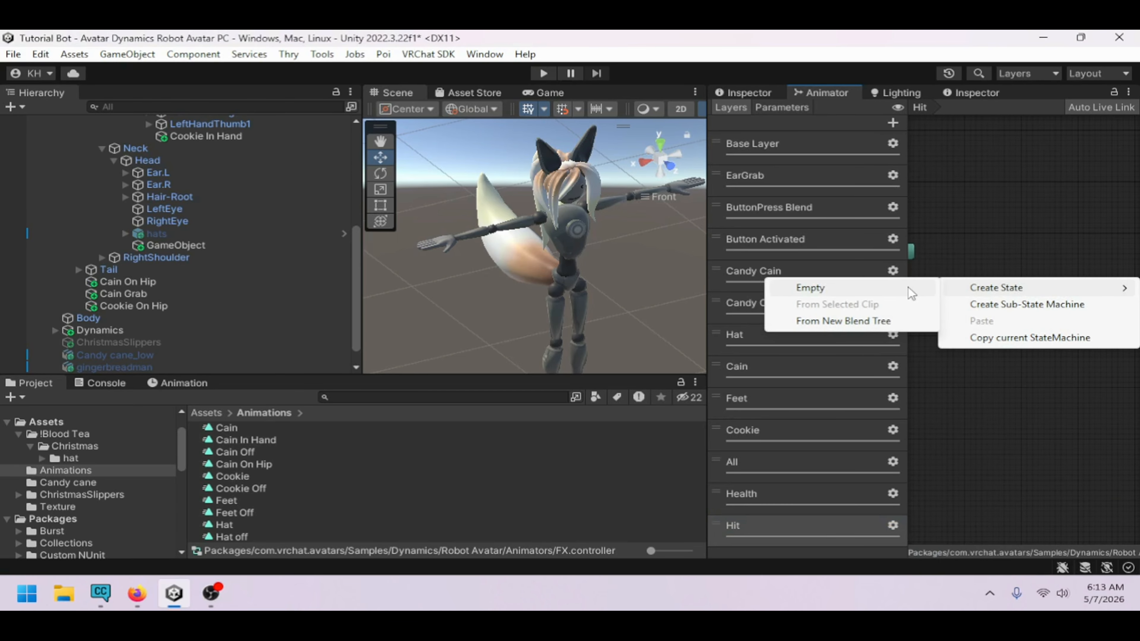
pyautogui.click(917, 286)
pyautogui.rightClick(1000, 332)
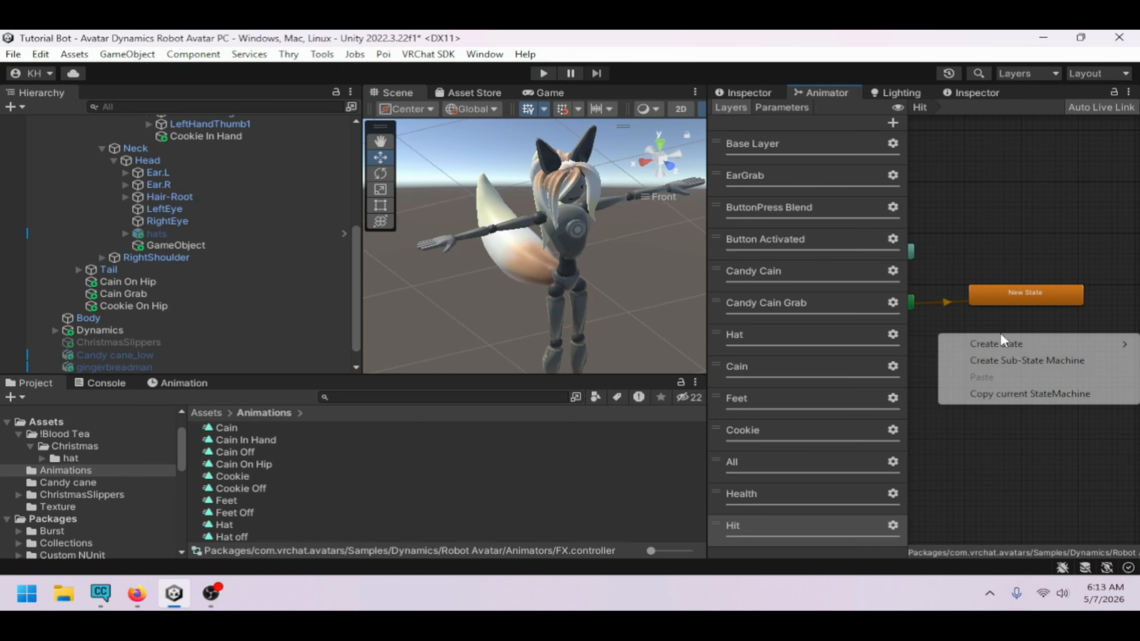
pyautogui.moveTo(978, 341)
pyautogui.click(930, 342)
pyautogui.moveTo(1007, 342); pyautogui.dragTo(976, 344)
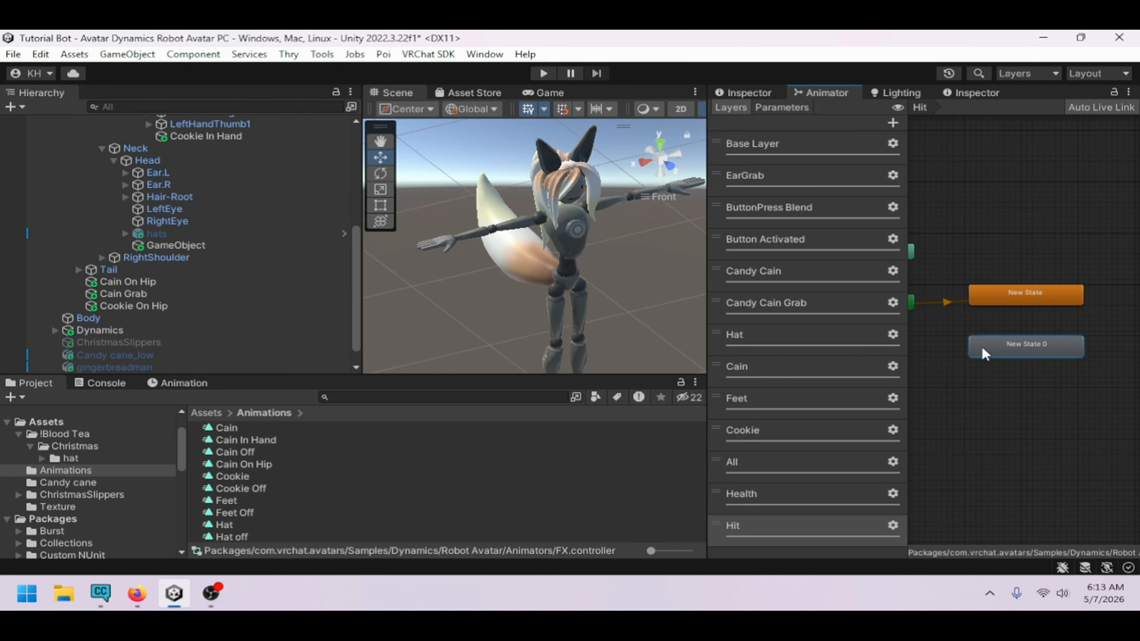
# Rename the default New State to Waiting
pyautogui.click(1004, 300)
pyautogui.click(736, 95)
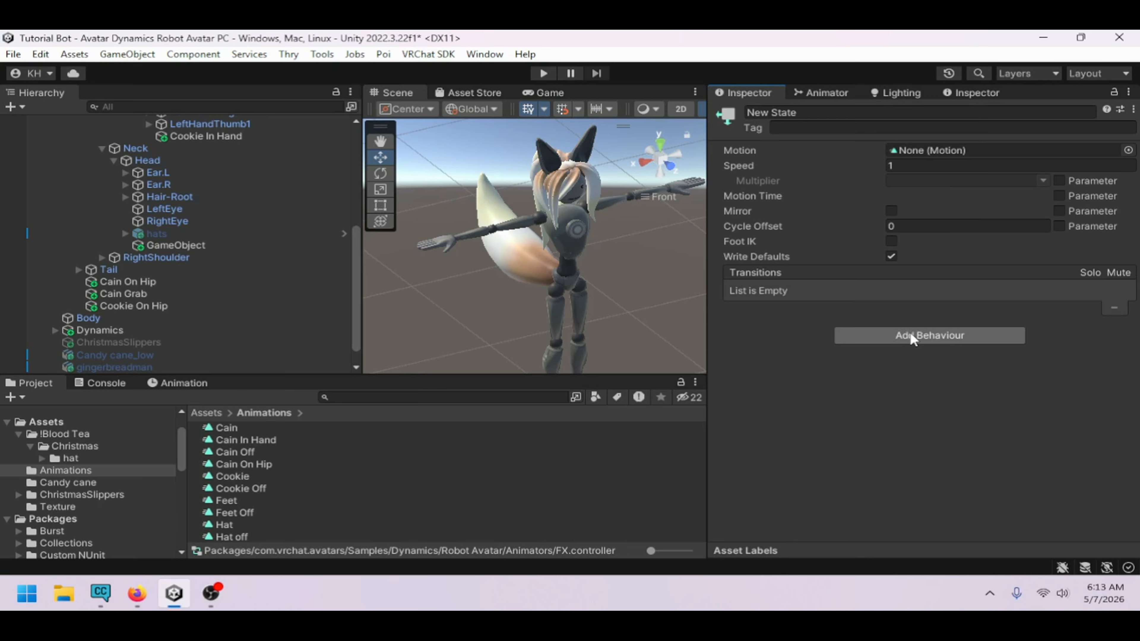
pyautogui.click(838, 112)
pyautogui.write('Waiting')
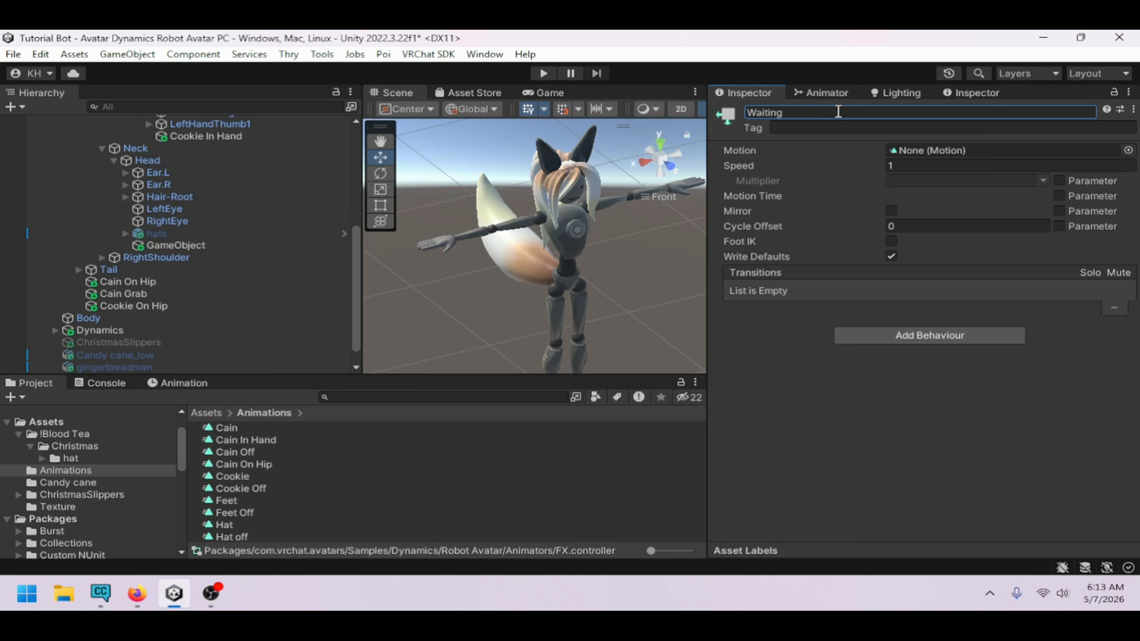
# Make transitions between Waiting and New State 0 in both directions
pyautogui.click(823, 93)
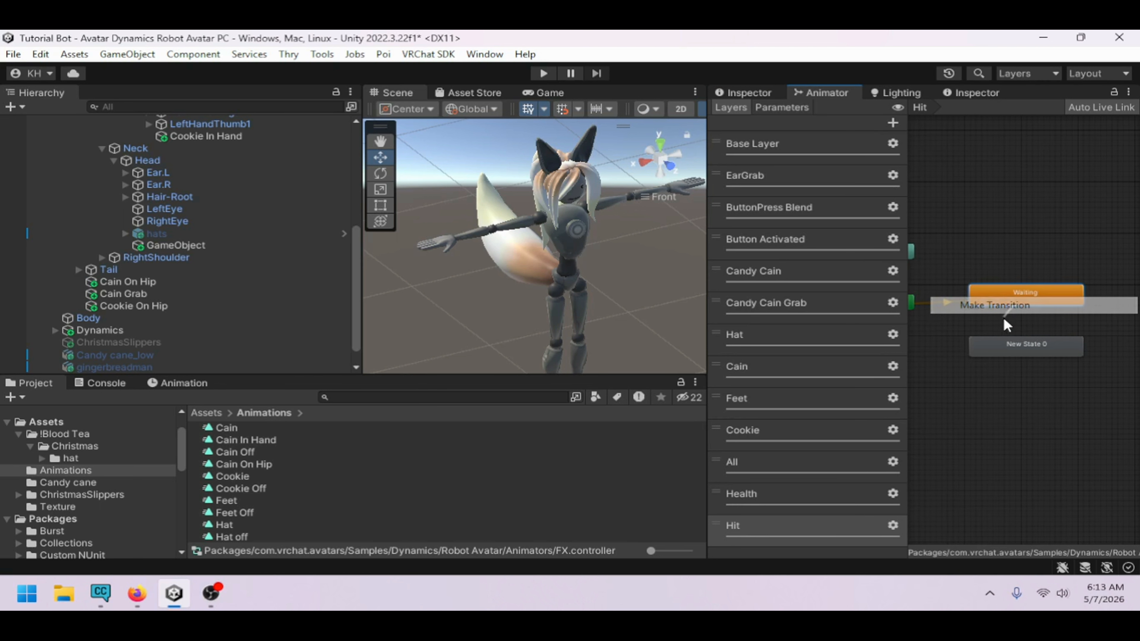
pyautogui.rightClick(1020, 295)
pyautogui.click(1020, 302)
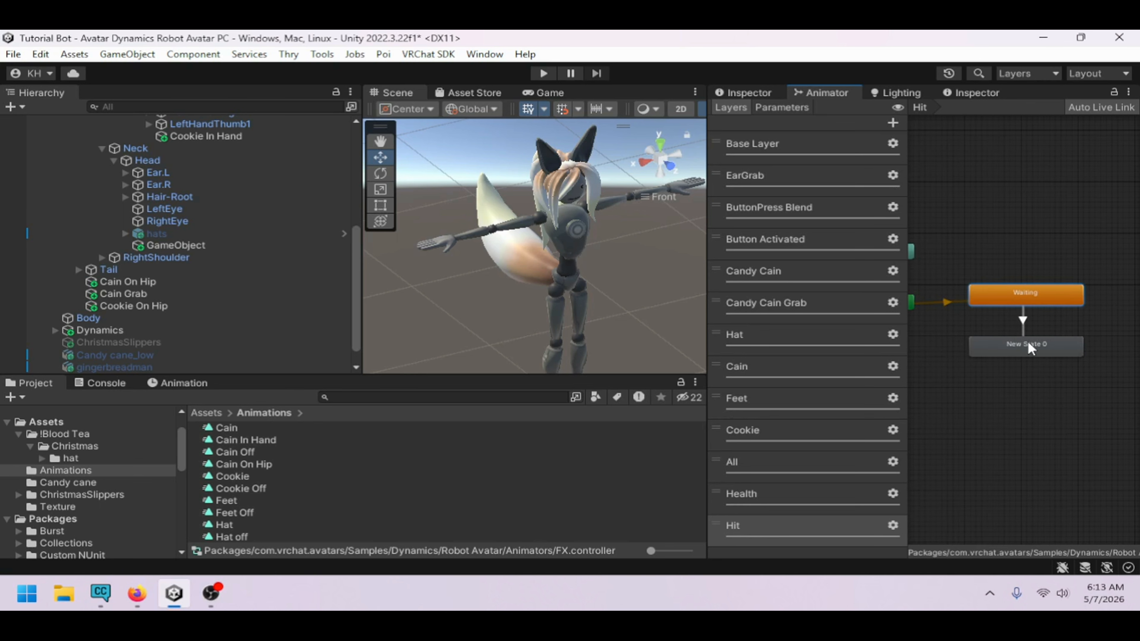
pyautogui.click(1028, 344)
pyautogui.rightClick(1038, 343)
pyautogui.click(1040, 353)
# Set the Waiting-to-New State 0 transition to have no exit time and a 0.01 transition duration
pyautogui.click(1046, 297)
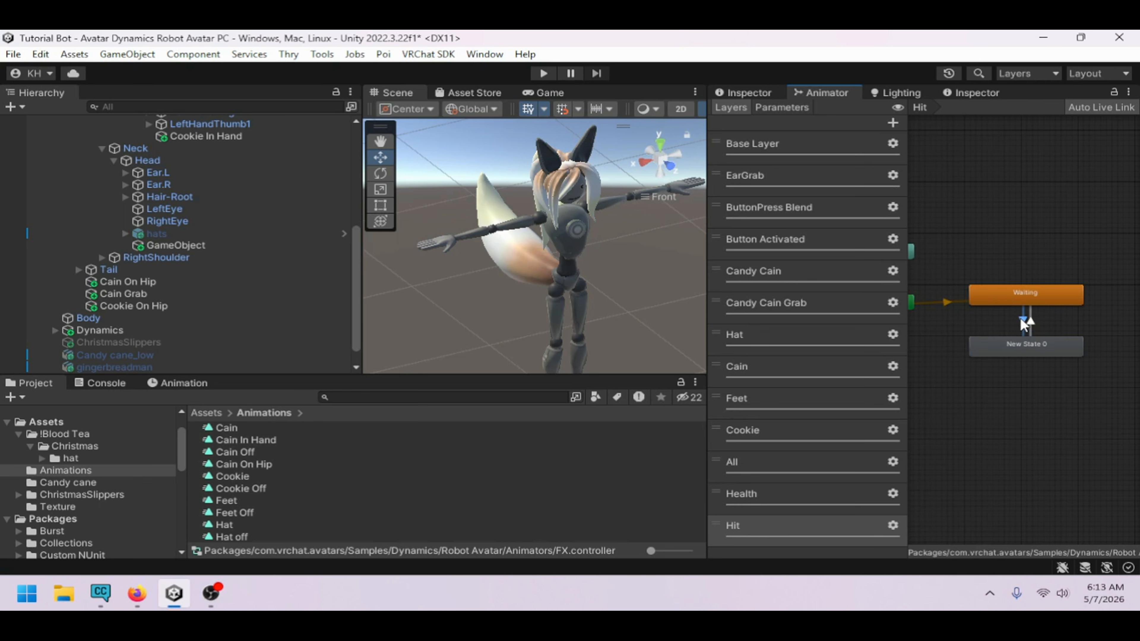
pyautogui.click(738, 92)
pyautogui.click(879, 256)
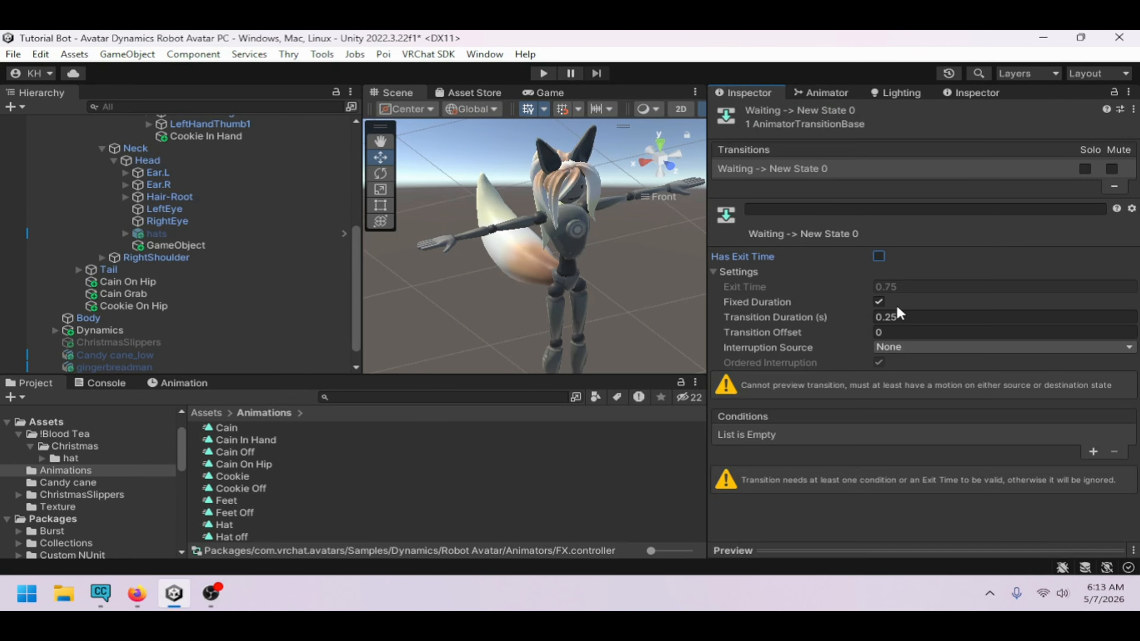
pyautogui.click(907, 318)
pyautogui.write('0.01')
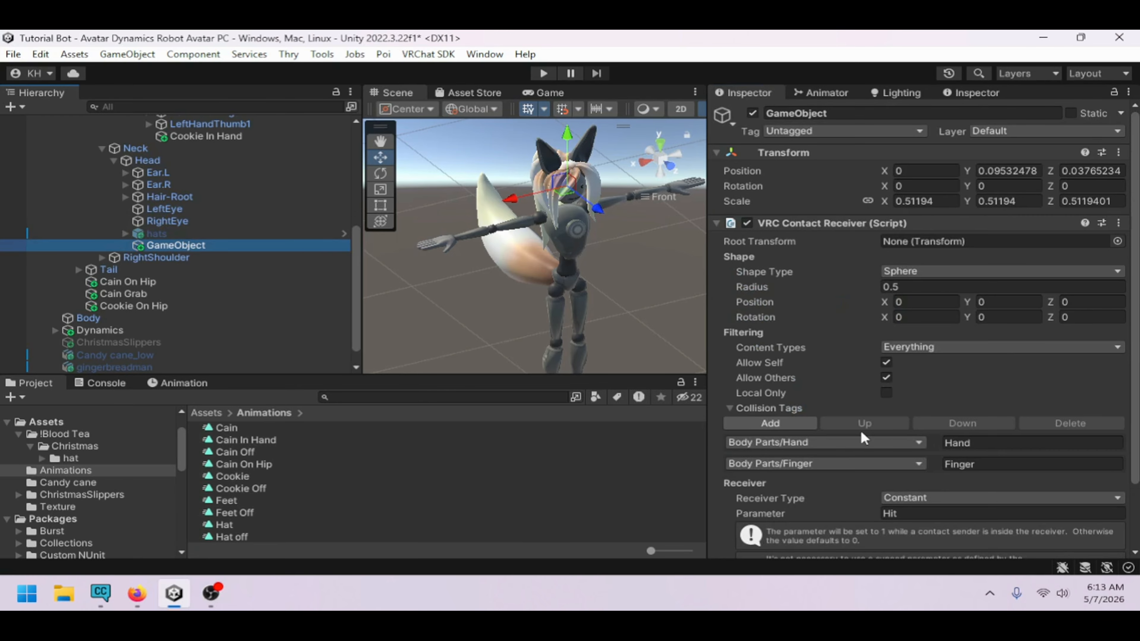
# Add a Bool parameter named Hit to the animator, matching the contact receiver's parameter
pyautogui.scroll(-3, 860, 430)
pyautogui.click(914, 473)
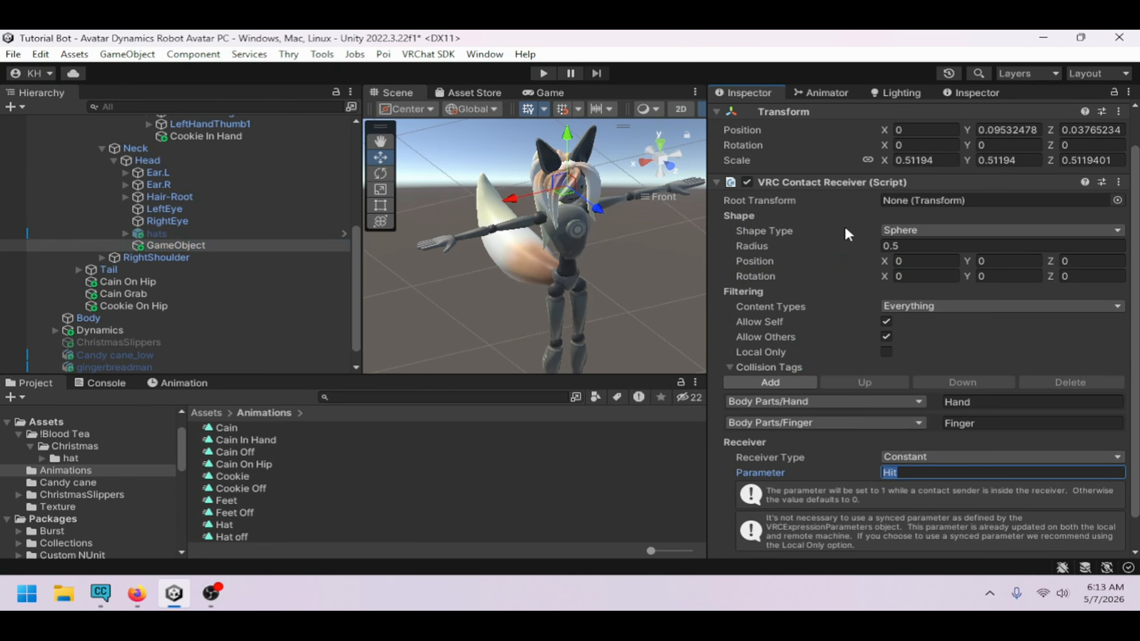
pyautogui.click(831, 93)
pyautogui.click(804, 107)
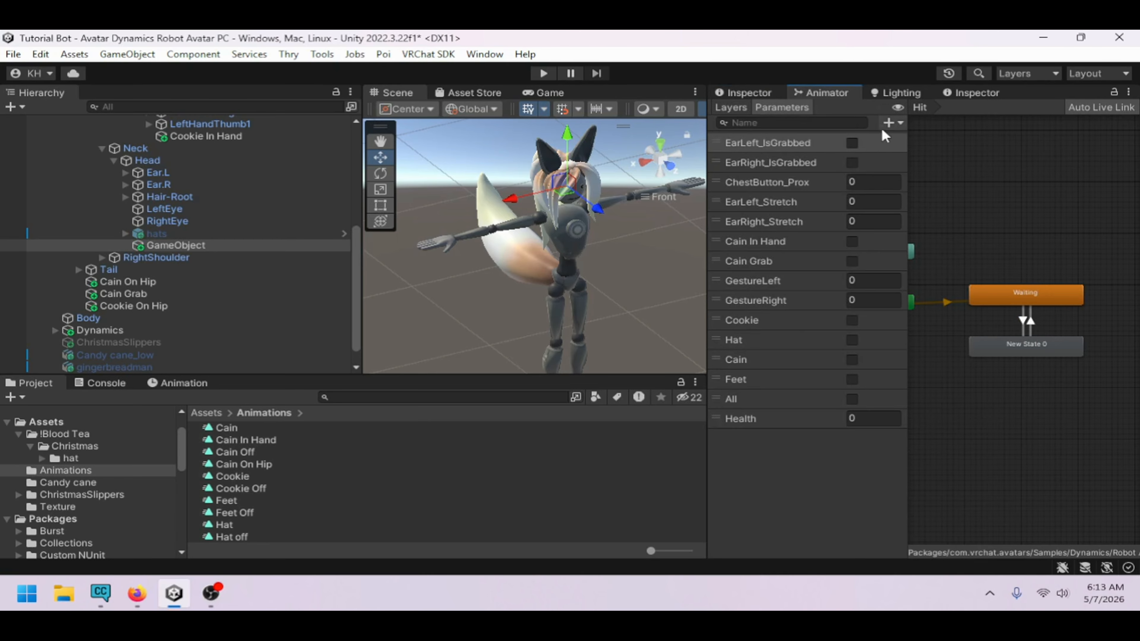
pyautogui.click(890, 121)
pyautogui.click(924, 175)
pyautogui.write('Hit')
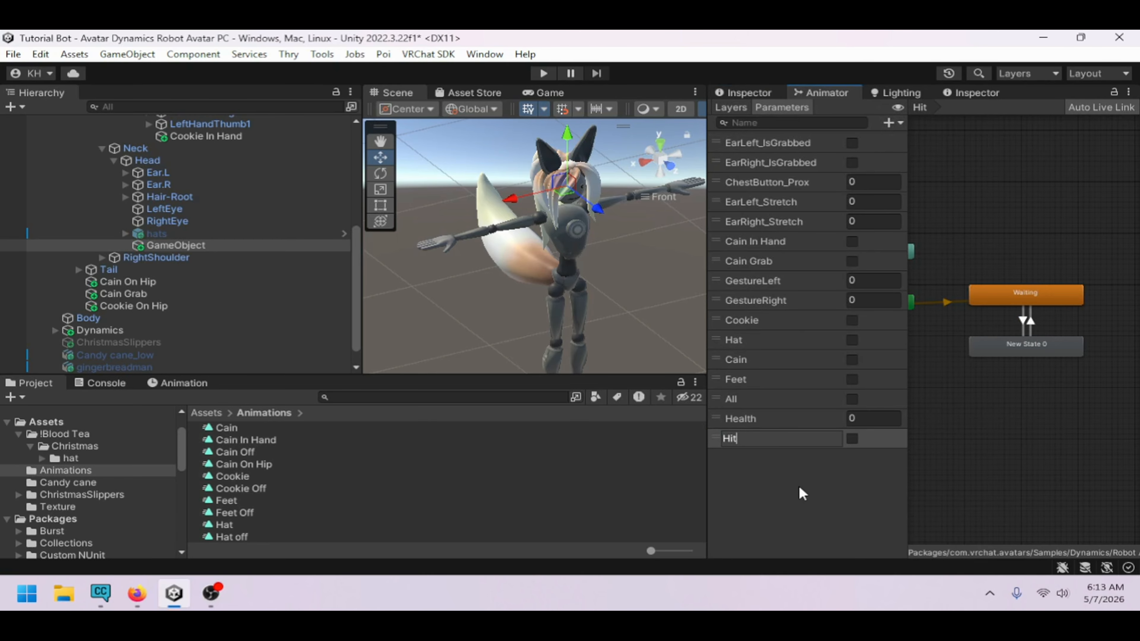
pyautogui.click(803, 487)
# Try to rename New State 0 to Hit
pyautogui.click(999, 348)
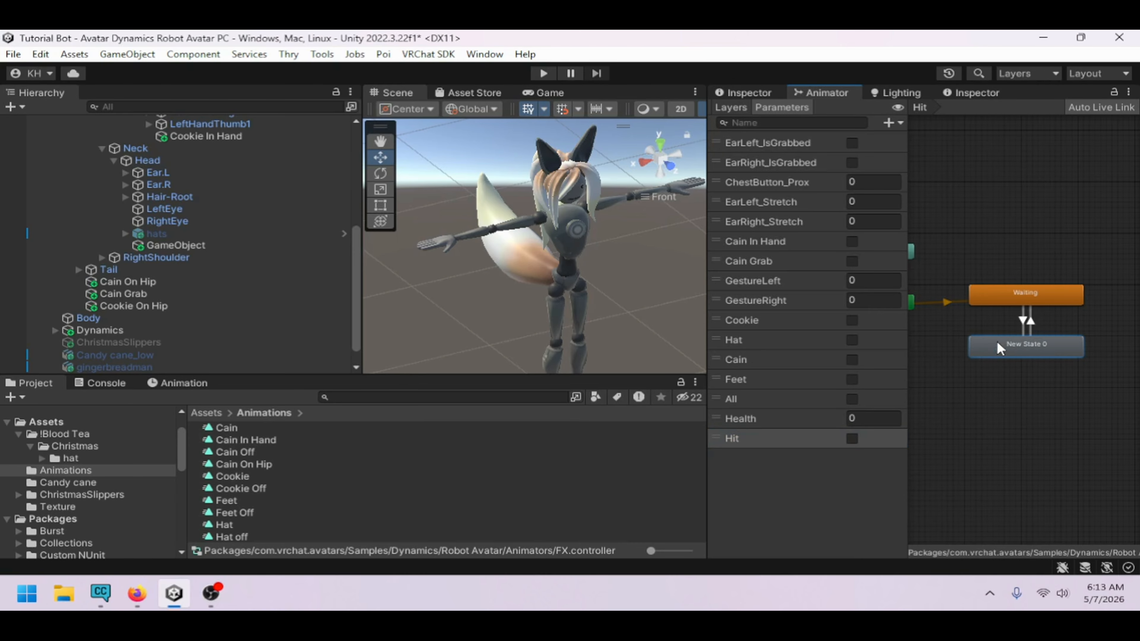
pyautogui.click(750, 93)
pyautogui.click(883, 113)
pyautogui.write('Hit')
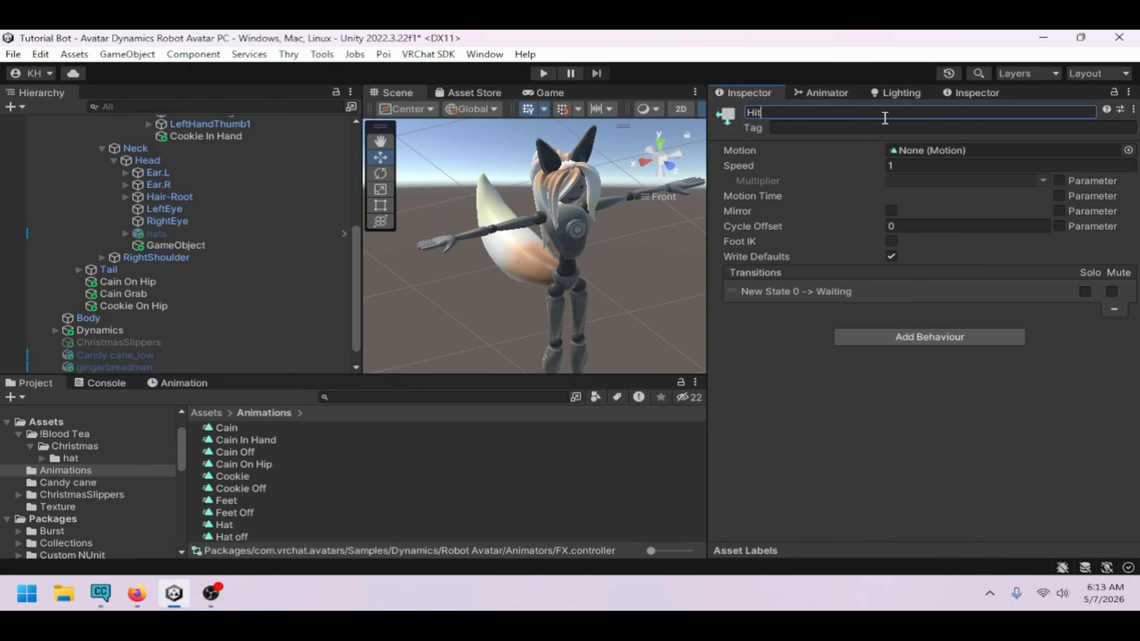
# Add a VRC Avatar Parameter Driver to New State 0 with Set type and Health as destination
pyautogui.click(971, 338)
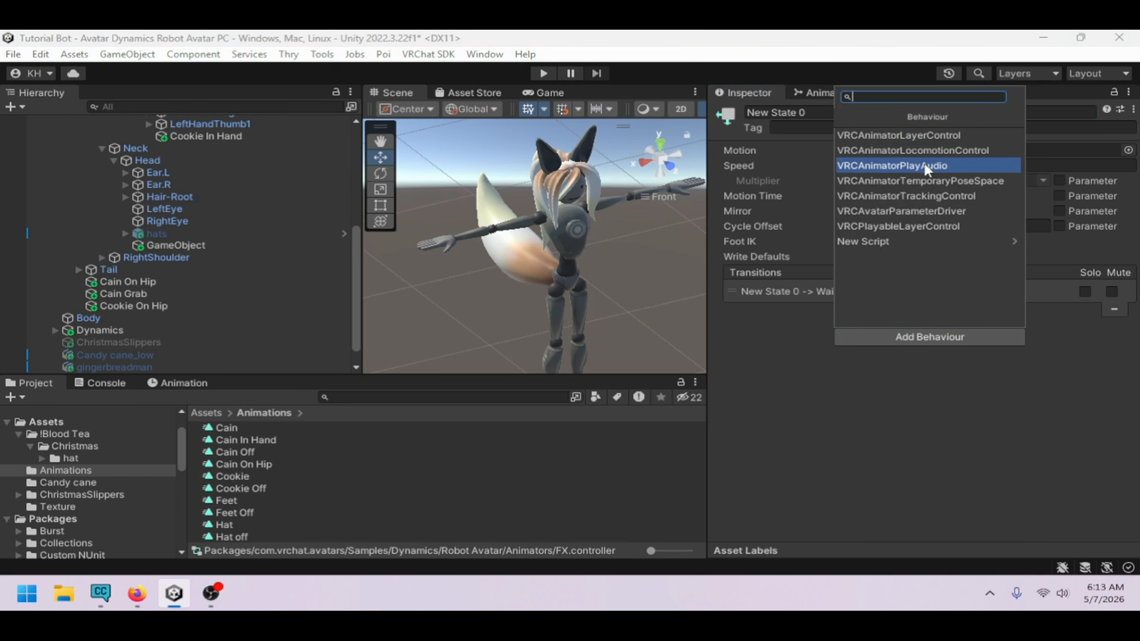
pyautogui.click(926, 211)
pyautogui.click(791, 457)
pyautogui.scroll(-1, 889, 467)
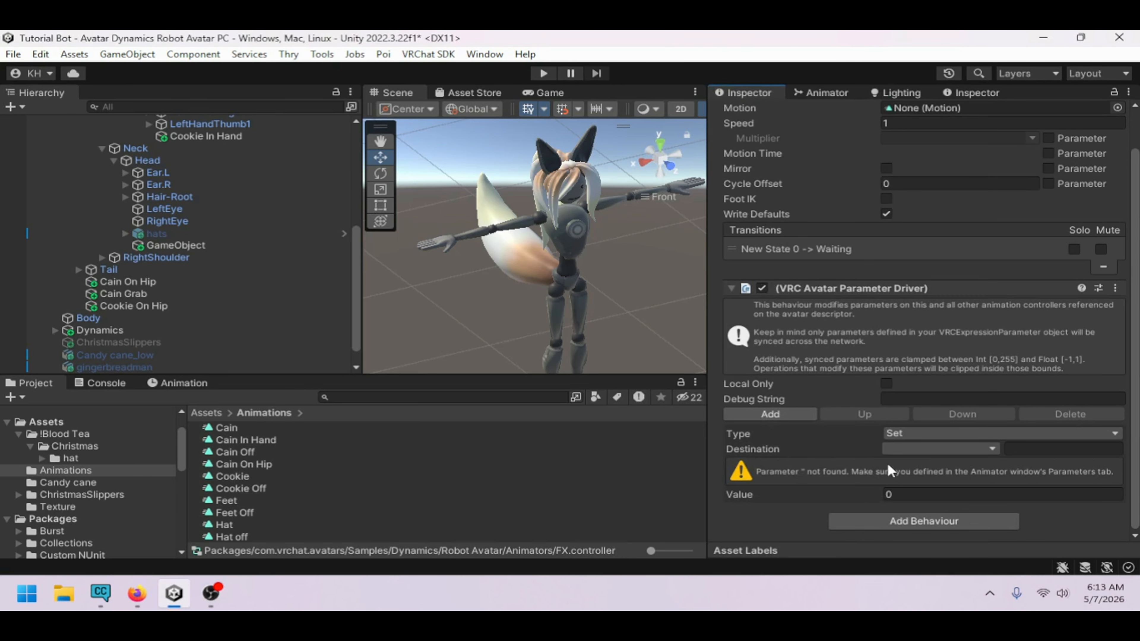
pyautogui.click(938, 450)
pyautogui.click(930, 430)
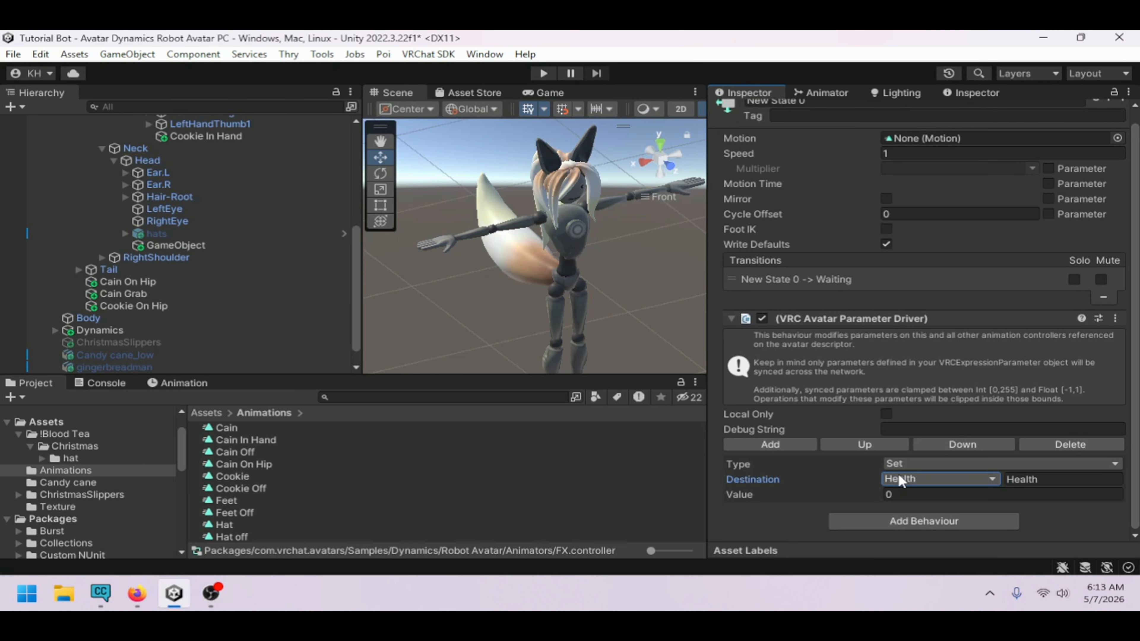
# Rename New State 0 to Hit
pyautogui.click(823, 93)
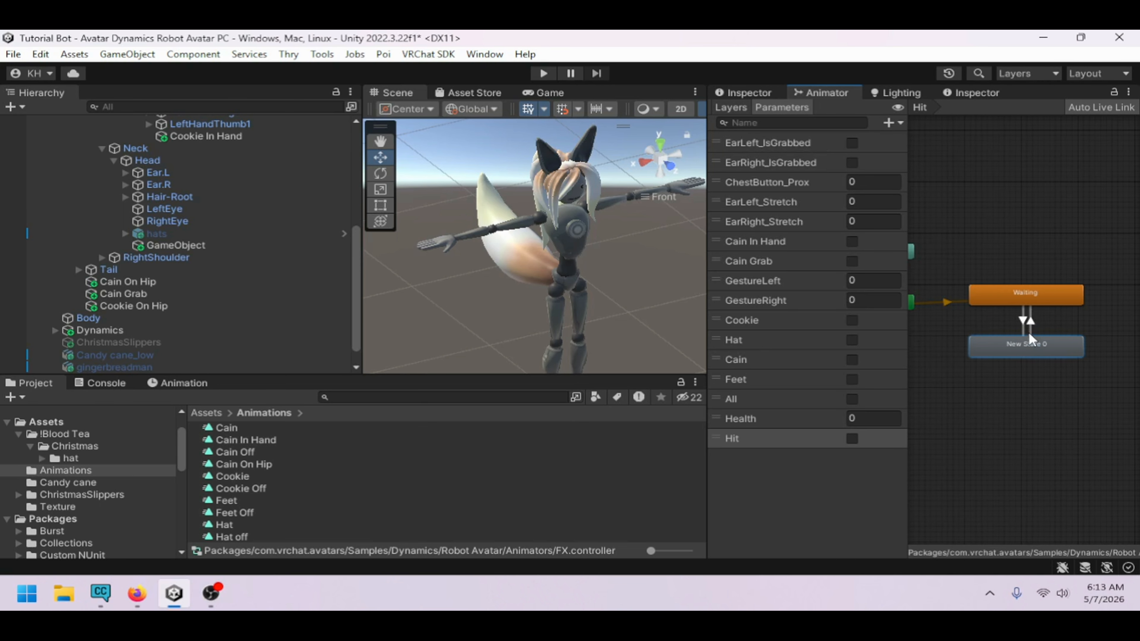
pyautogui.click(745, 93)
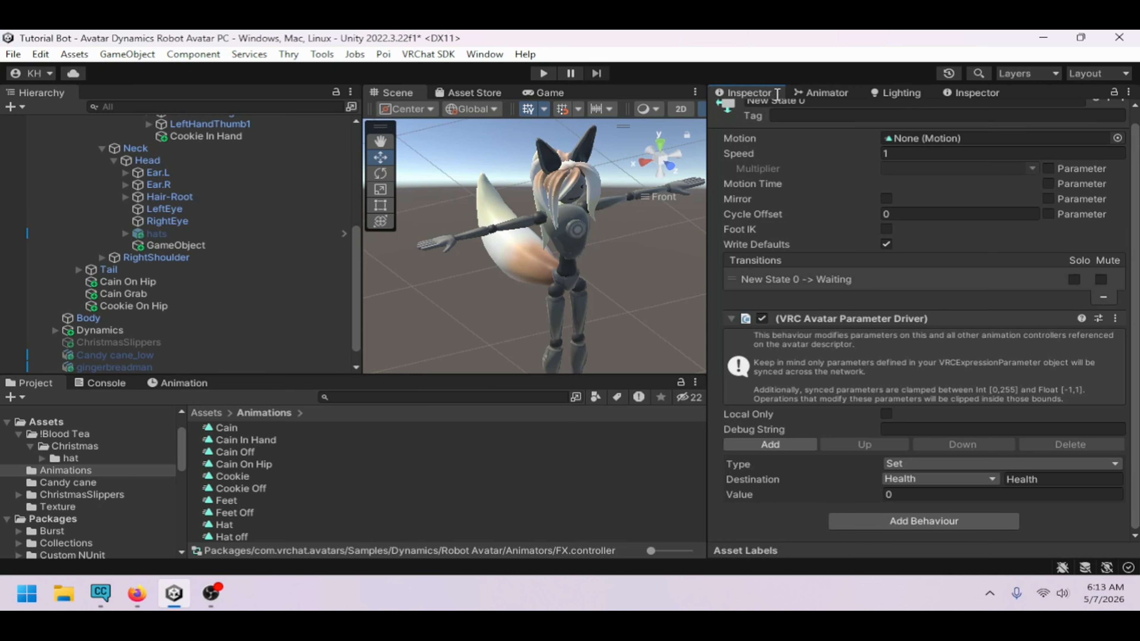
pyautogui.scroll(1, 825, 111)
pyautogui.click(822, 112)
pyautogui.write('Hit')
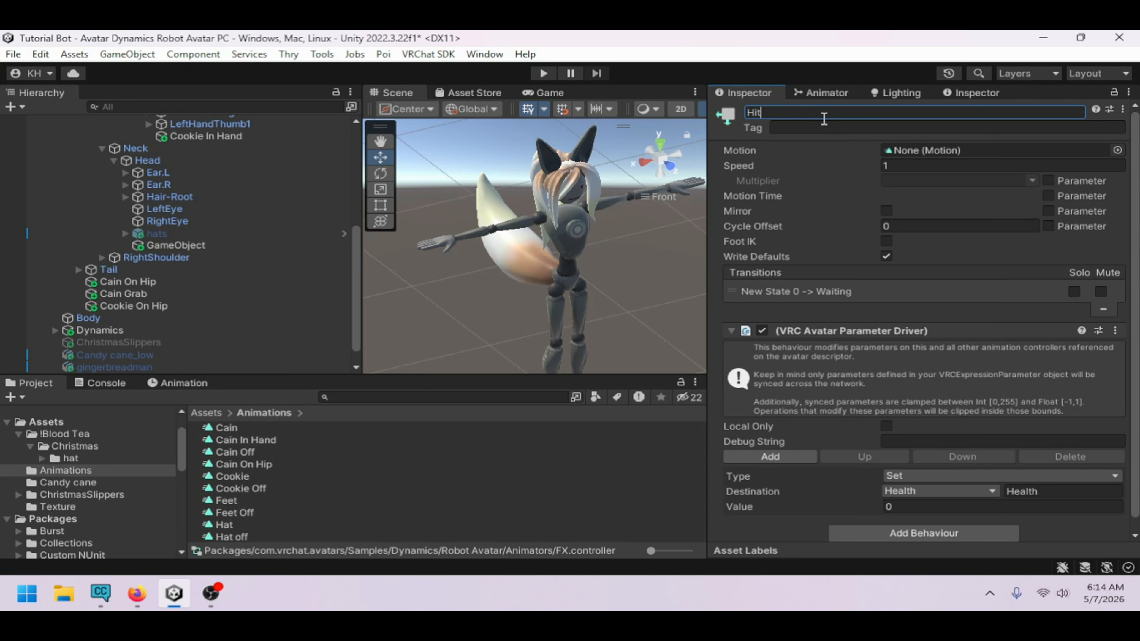
pyautogui.press('Return')
# Set the Hit-to-Waiting transition to have no exit time and a 0.01 transition duration
pyautogui.click(824, 93)
pyautogui.click(1031, 319)
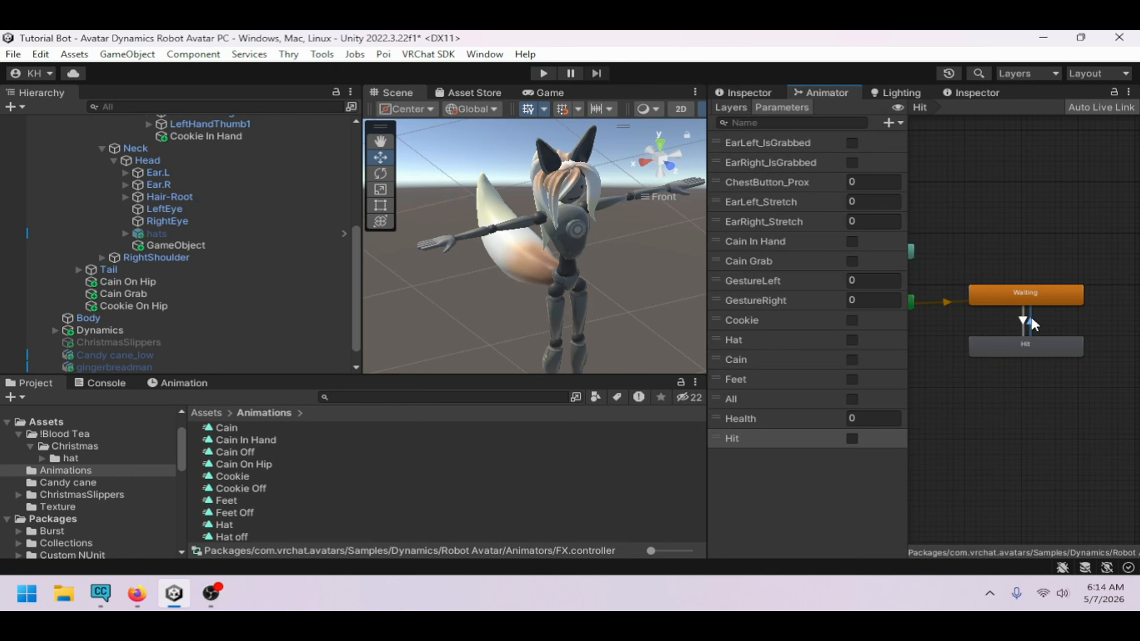
pyautogui.click(755, 93)
pyautogui.click(879, 257)
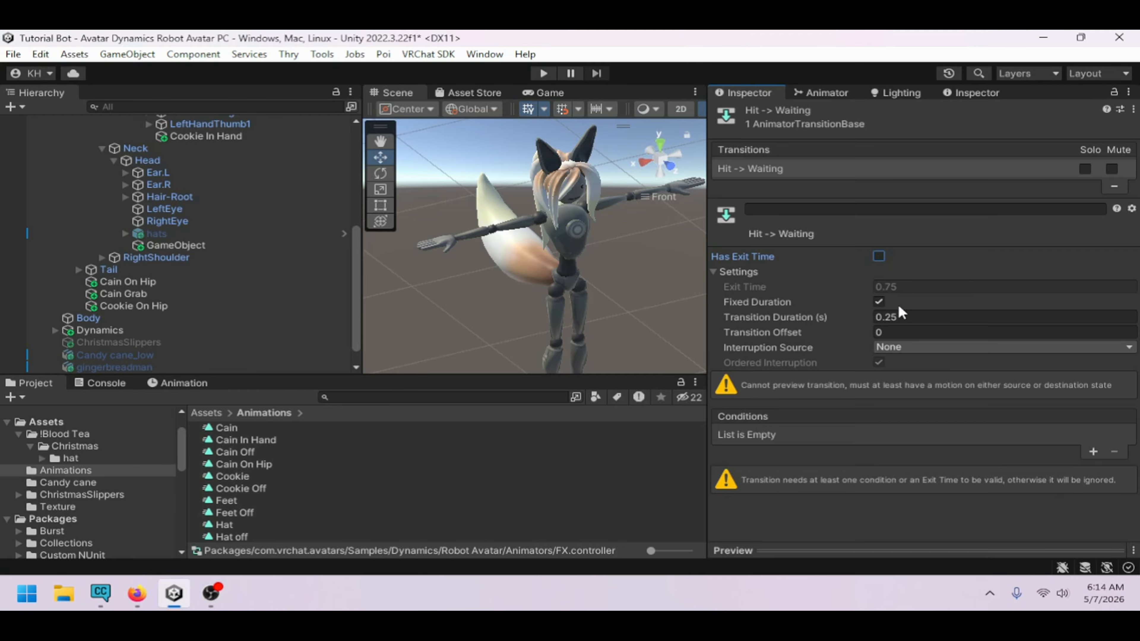
pyautogui.moveTo(883, 317); pyautogui.dragTo(904, 318)
pyautogui.write('01')
# Add a condition to the Hit-to-Waiting transition requiring Hit to be false
pyautogui.click(1094, 452)
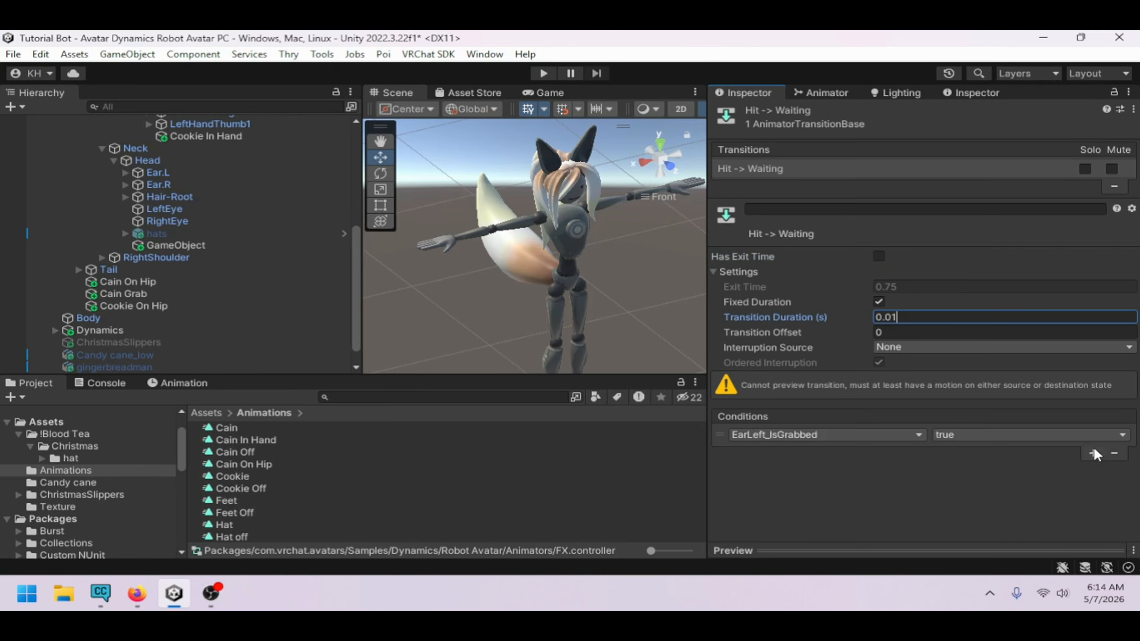
pyautogui.click(862, 435)
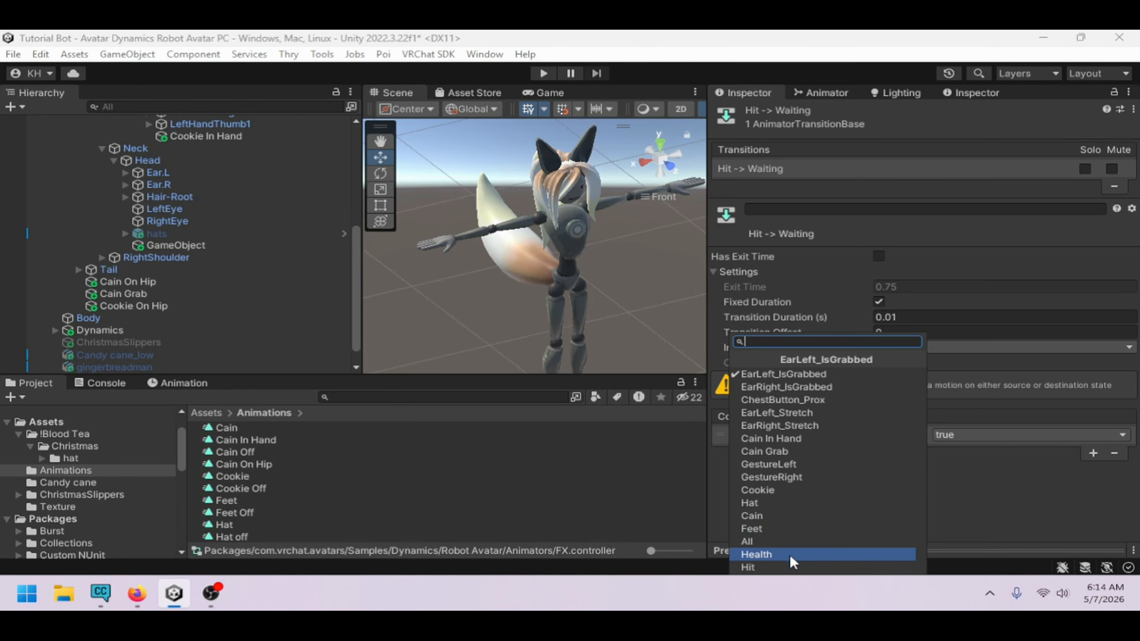
pyautogui.click(794, 569)
pyautogui.click(989, 436)
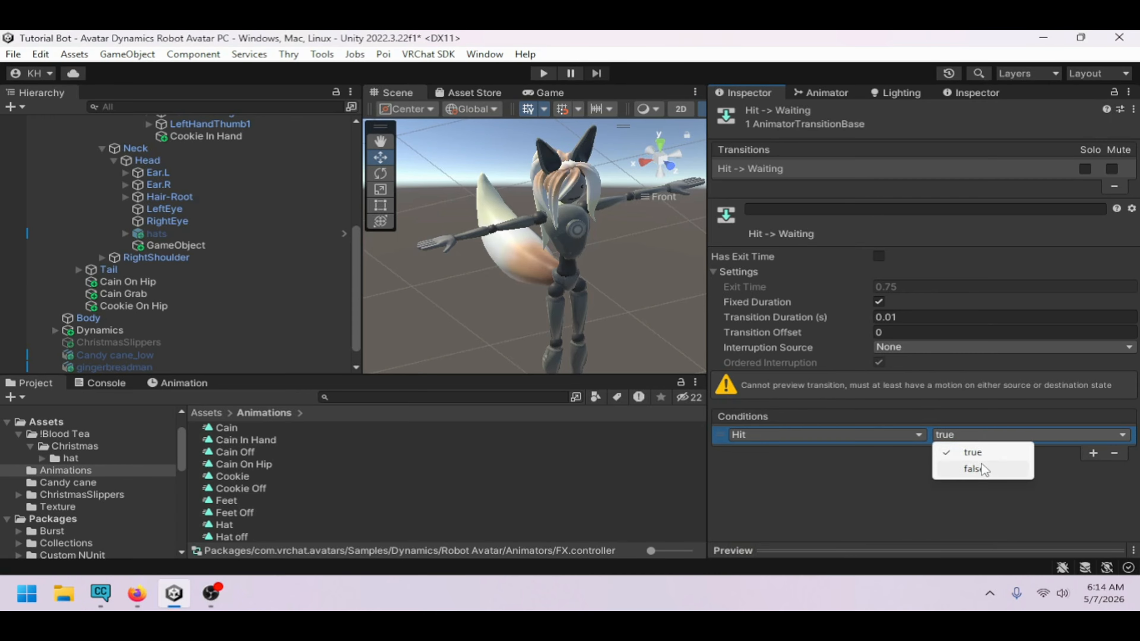
pyautogui.click(976, 469)
pyautogui.click(848, 92)
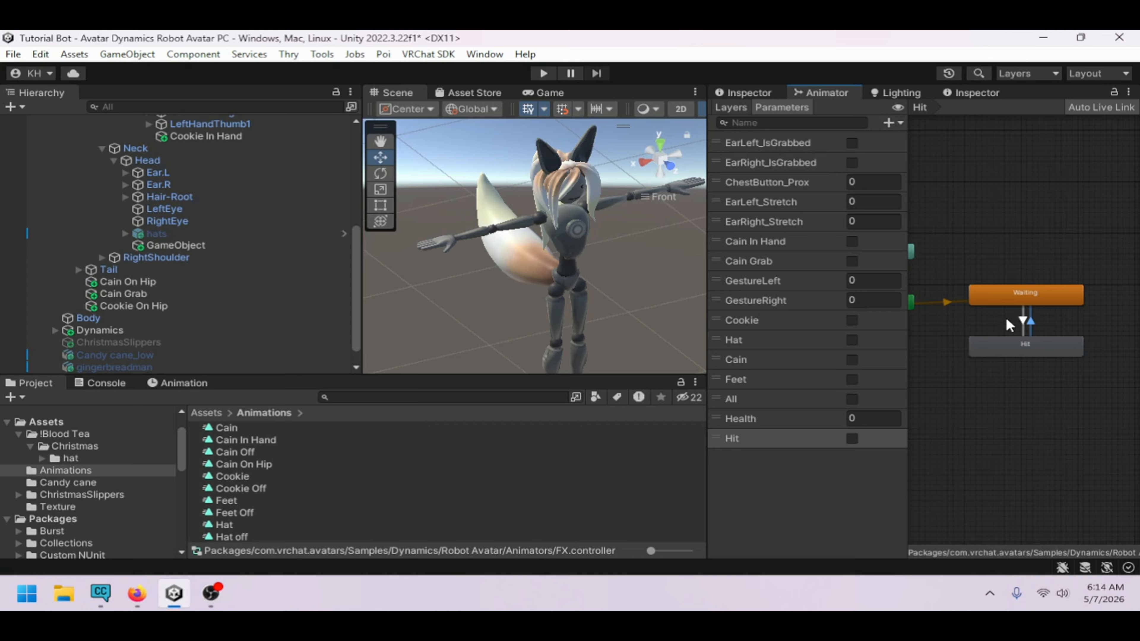
# Add a condition to the Waiting-to-Hit transition requiring Hit to be true
pyautogui.click(776, 93)
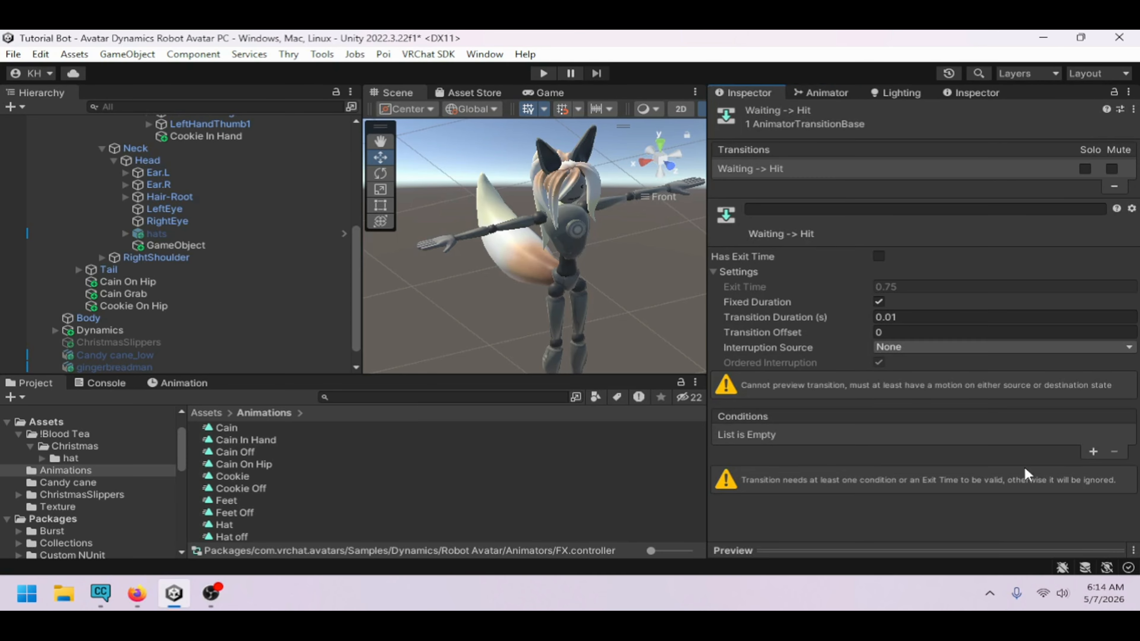
pyautogui.click(1094, 452)
pyautogui.click(852, 441)
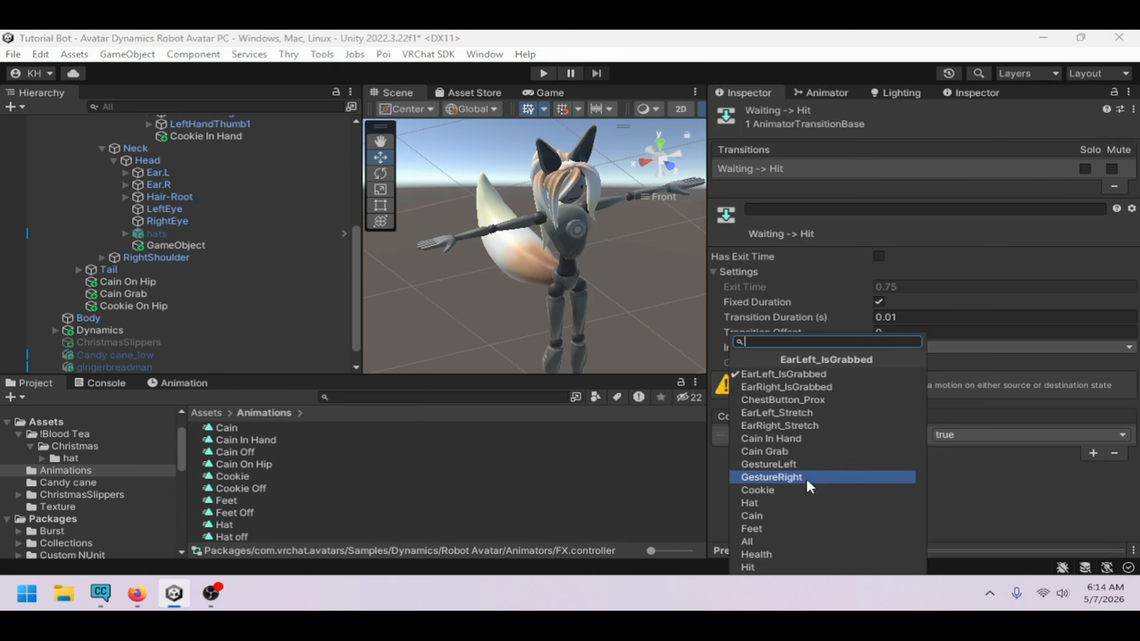
pyautogui.click(777, 559)
# Create a new empty GameObject at the root of the scene hierarchy
pyautogui.scroll(10, 128, 203)
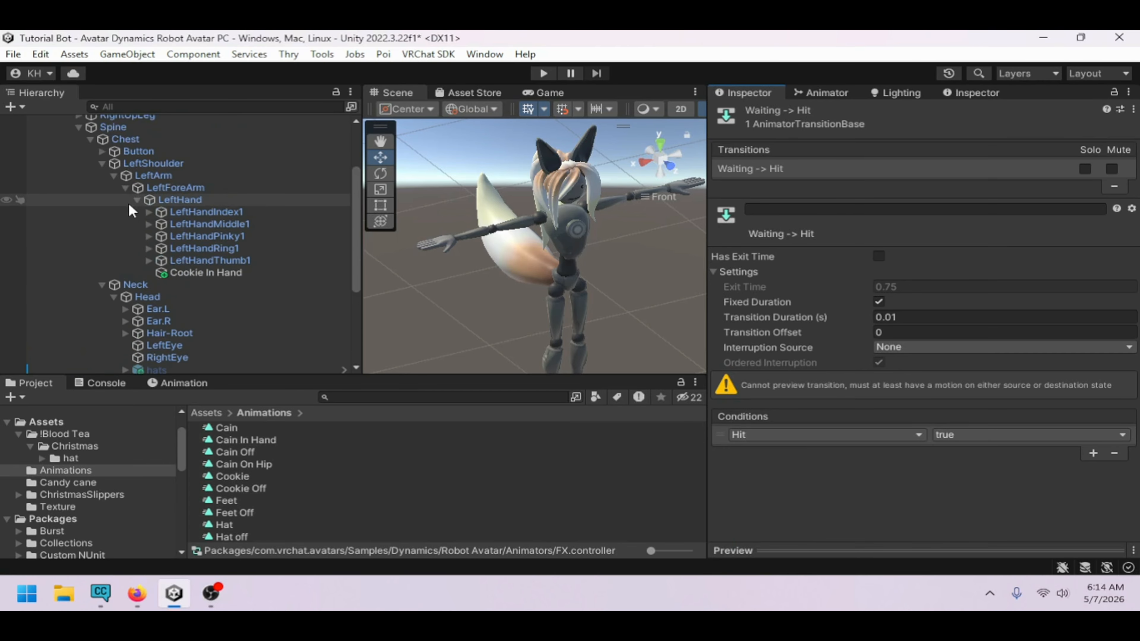
pyautogui.click(55, 169)
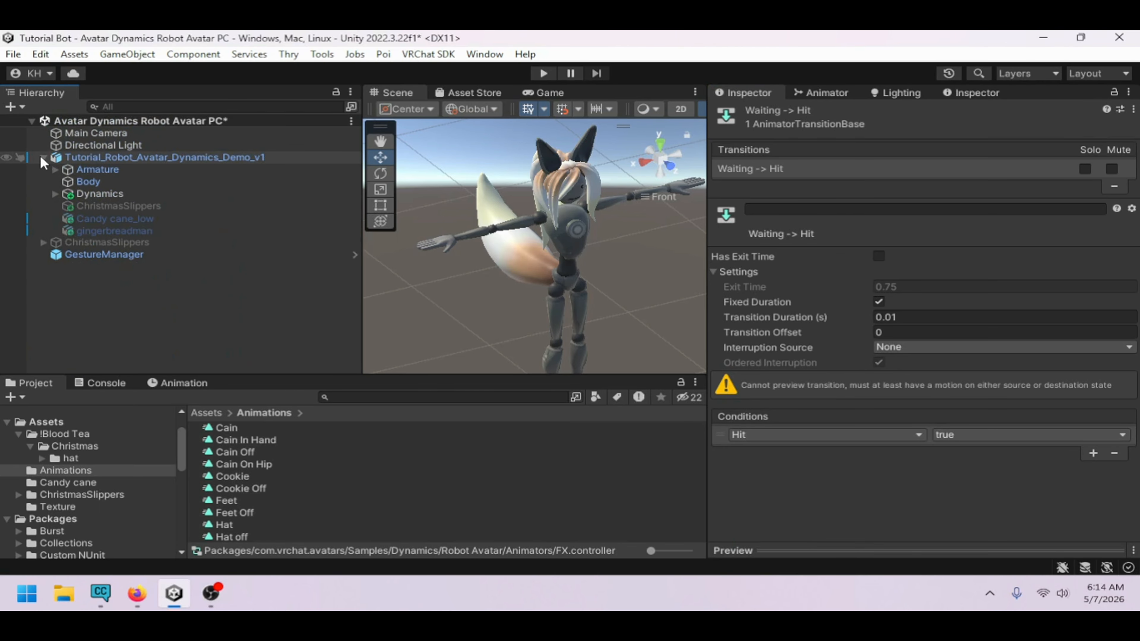
pyautogui.click(44, 158)
pyautogui.click(92, 224)
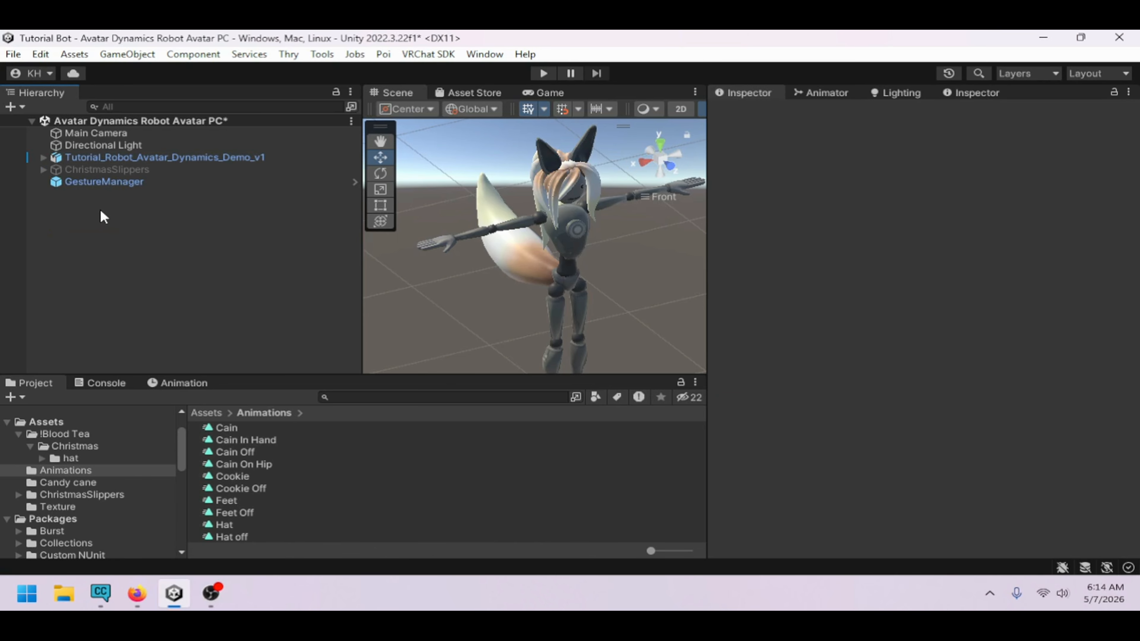
pyautogui.rightClick(100, 209)
pyautogui.click(174, 362)
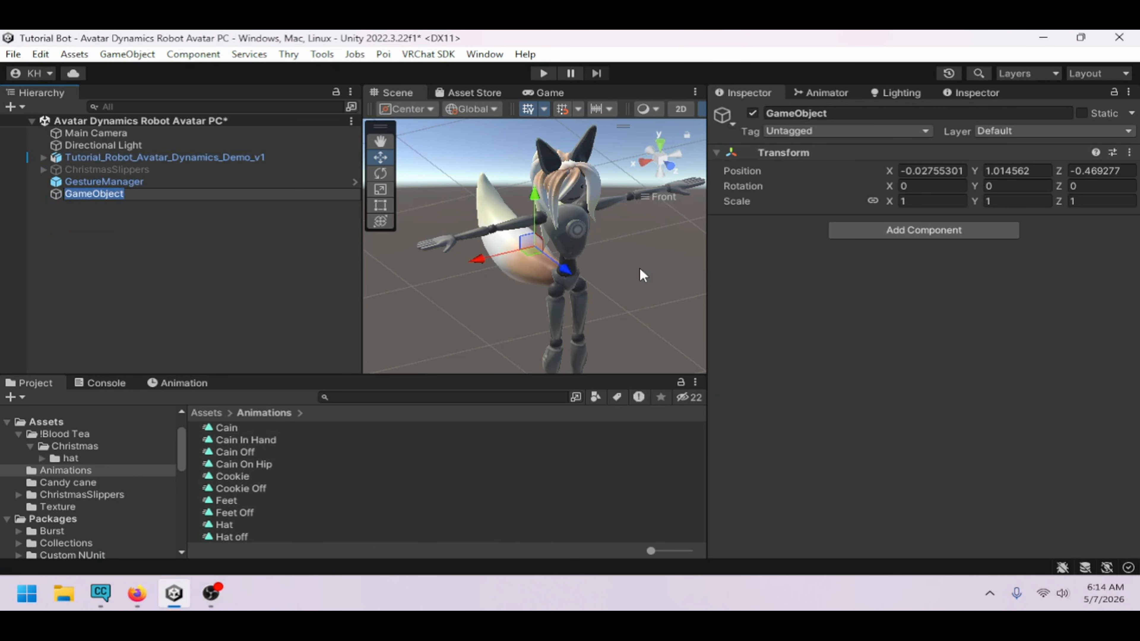
# Add a VRC Contact Sender component to the new GameObject
pyautogui.click(859, 236)
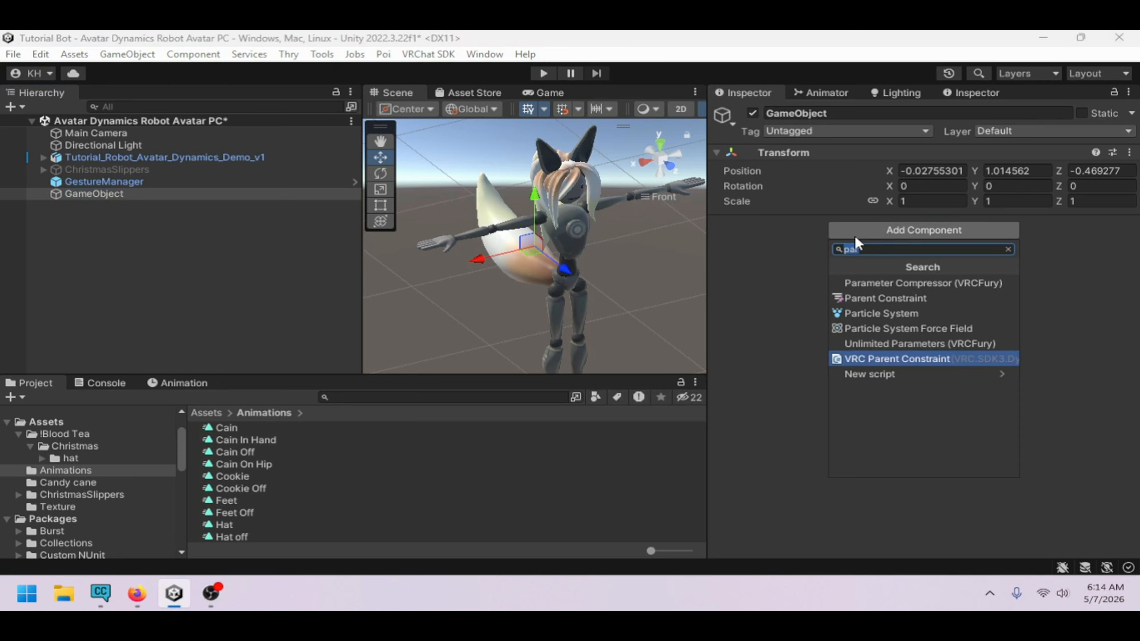
pyautogui.write('ren')
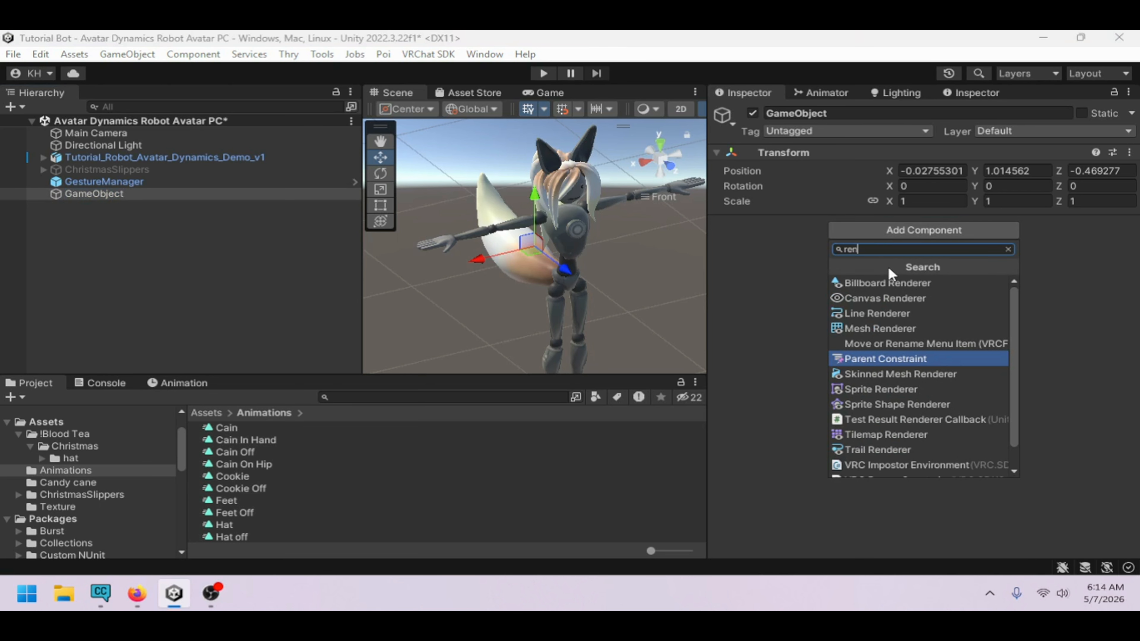
pyautogui.press('BackSpace')
pyautogui.press('BackSpace')
pyautogui.press('BackSpace')
pyautogui.write('sen')
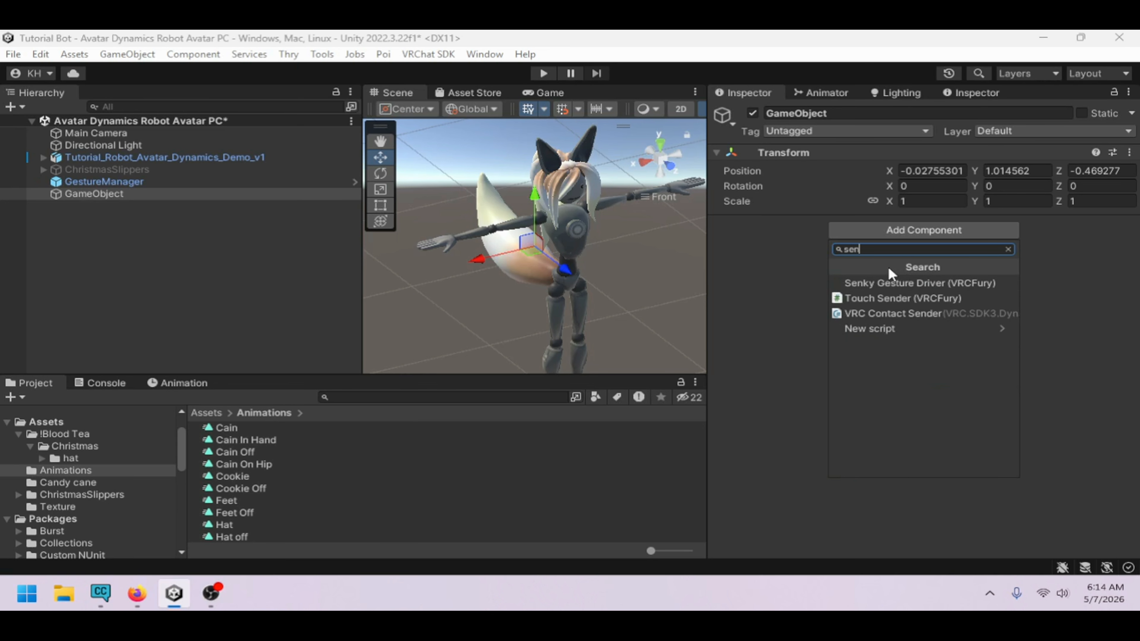
pyautogui.click(948, 322)
# Add a Body Parts/Hand collision tag to the contact sender
pyautogui.click(804, 395)
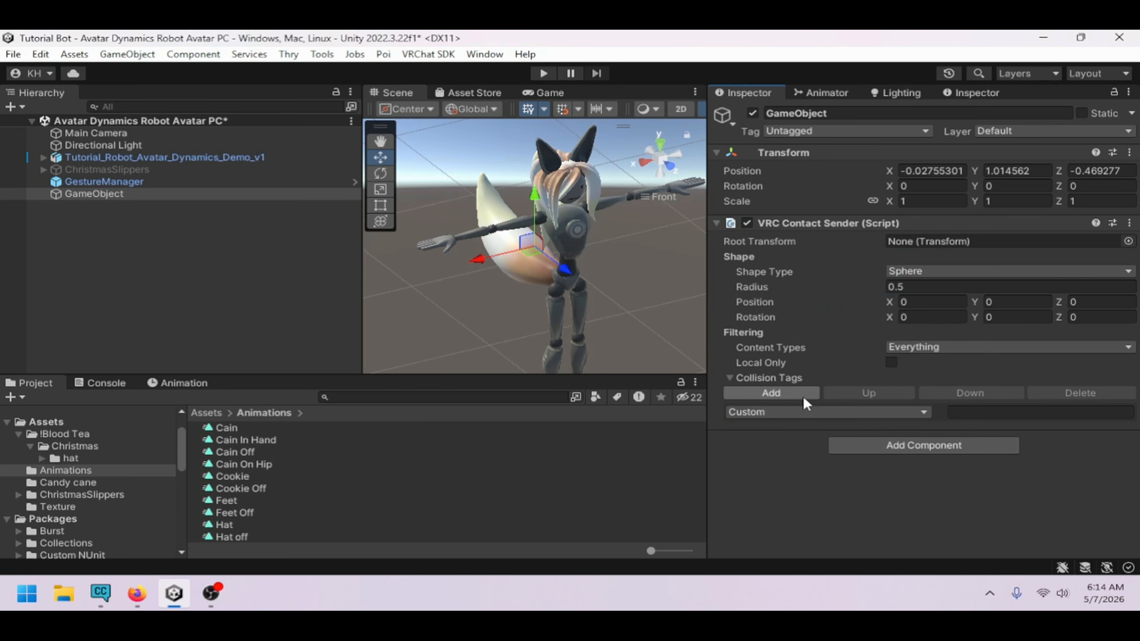
pyautogui.click(826, 412)
pyautogui.moveTo(812, 449)
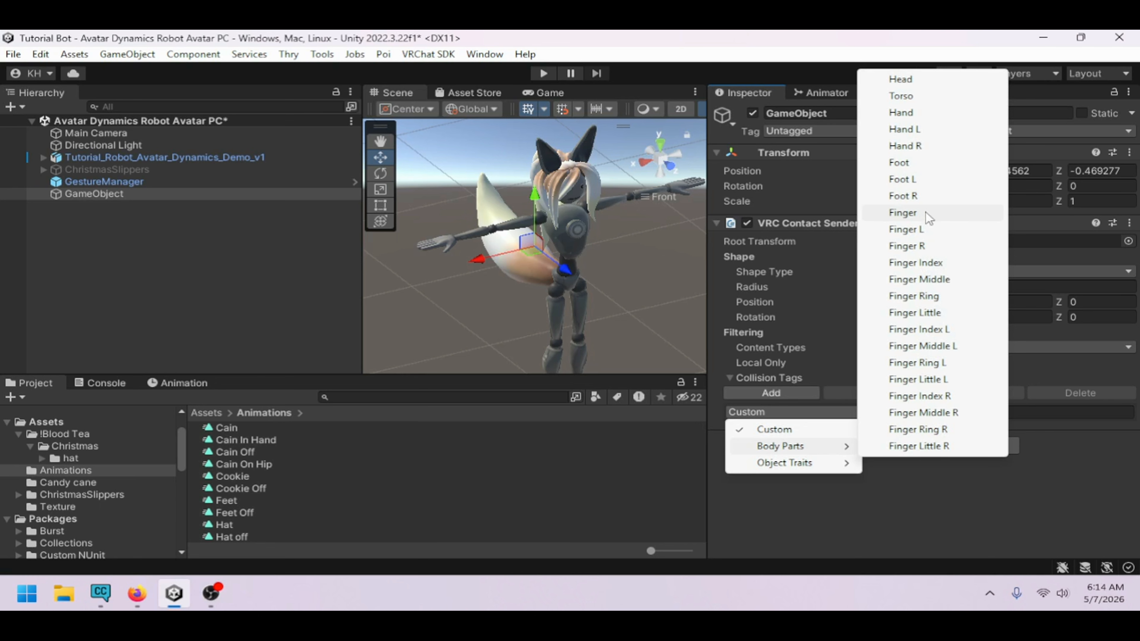
pyautogui.click(922, 114)
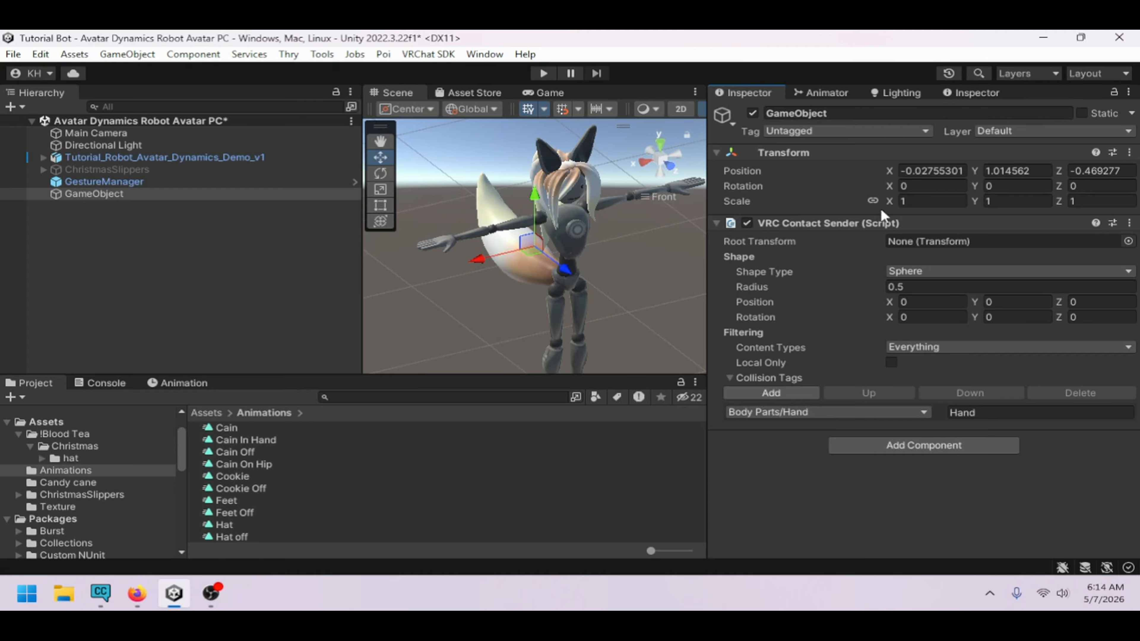
# Set the GameObject's position to 0, 0, 0
pyautogui.click(949, 172)
pyautogui.write('0')
pyautogui.press('Tab')
pyautogui.write('0')
pyautogui.press('Tab')
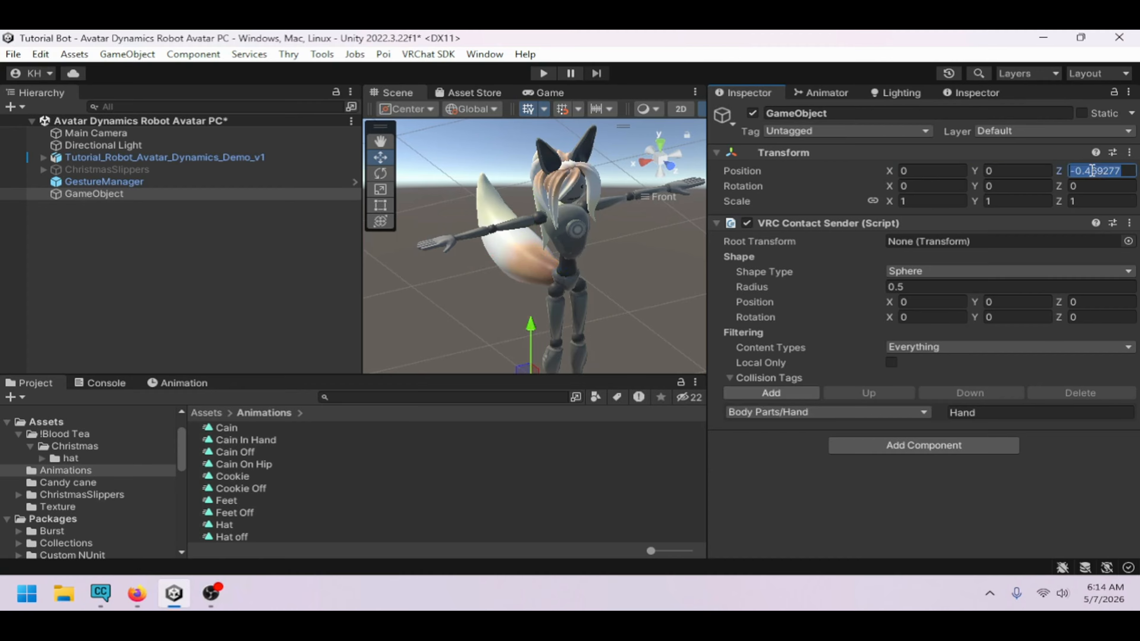
pyautogui.write('0')
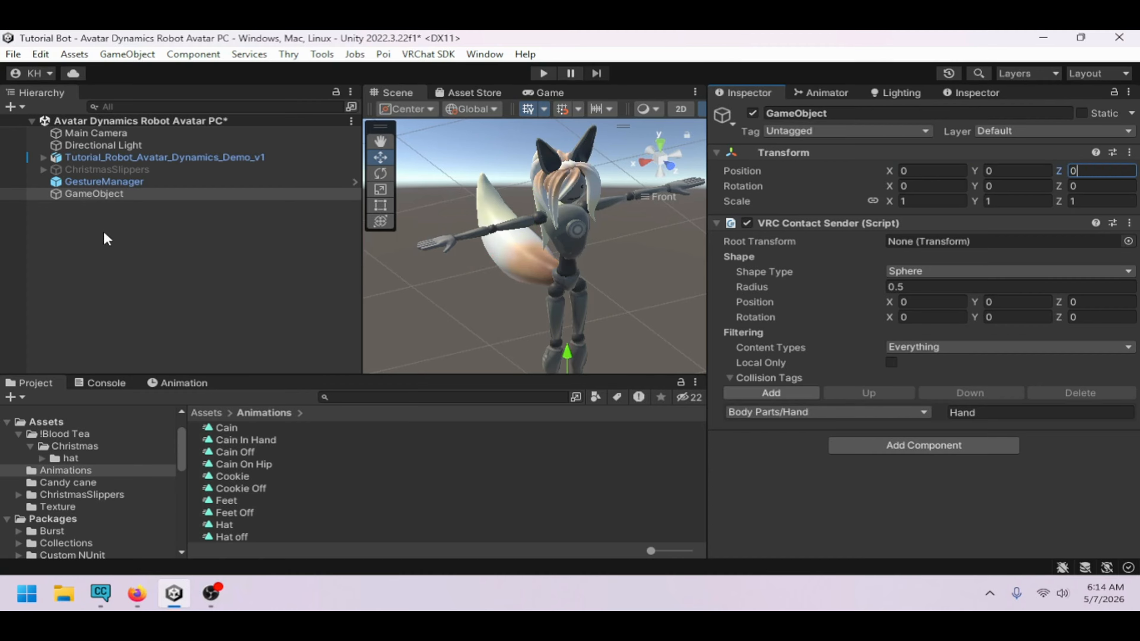
# Inspect the contact receiver settings on the GameObject under the avatar's Head bone
pyautogui.click(44, 157)
pyautogui.click(55, 170)
pyautogui.scroll(-2, 206, 263)
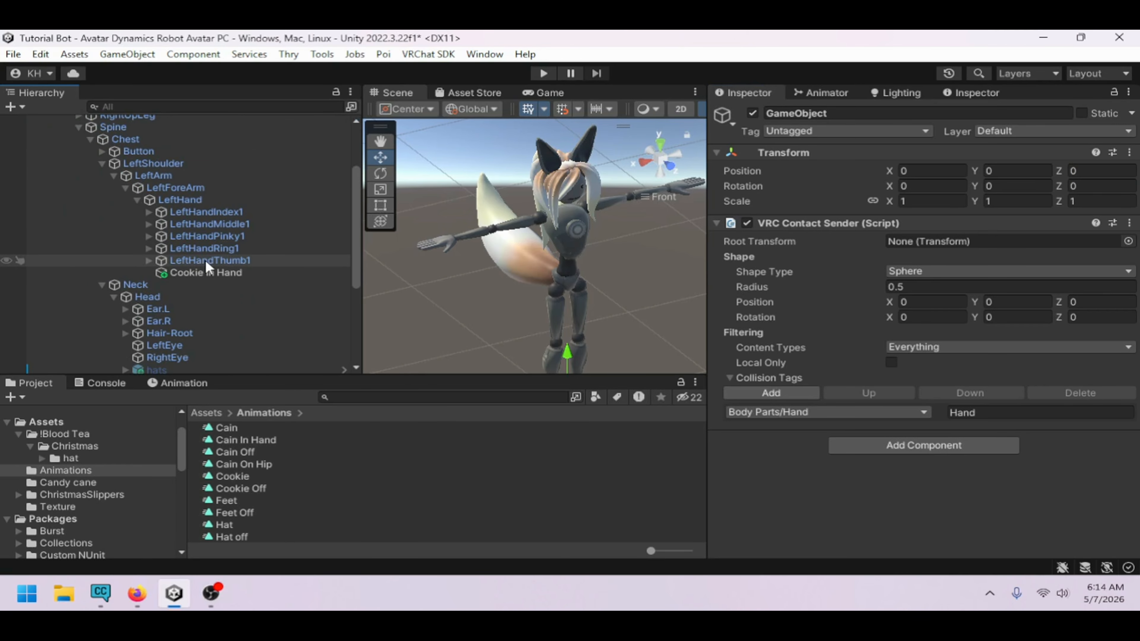
pyautogui.scroll(-2, 114, 215)
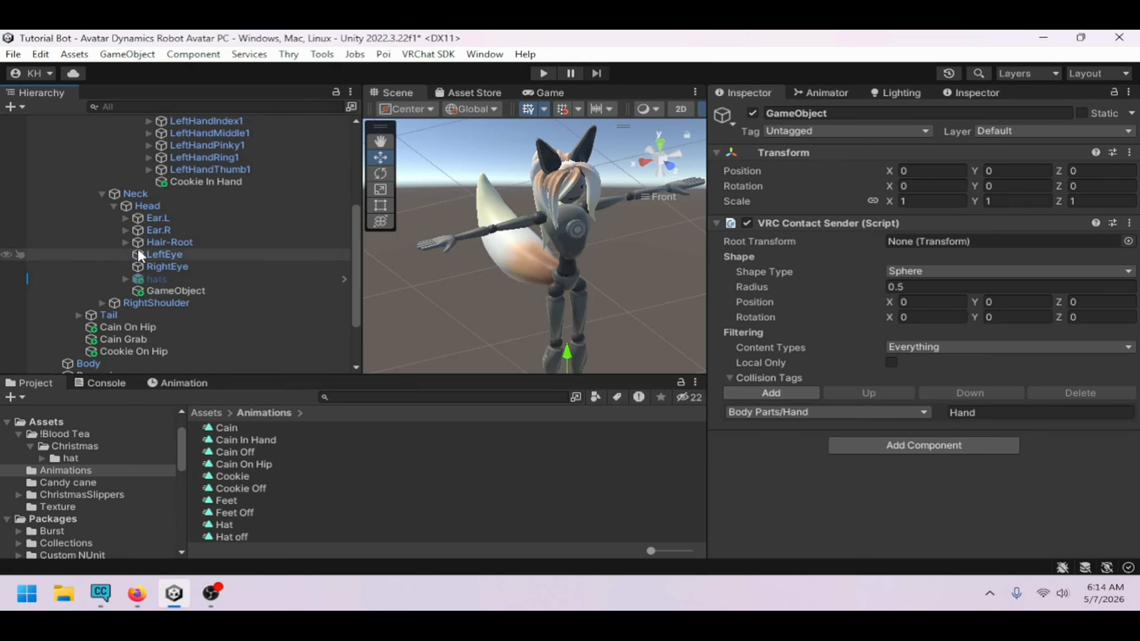
pyautogui.click(166, 292)
pyautogui.scroll(-3, 1006, 368)
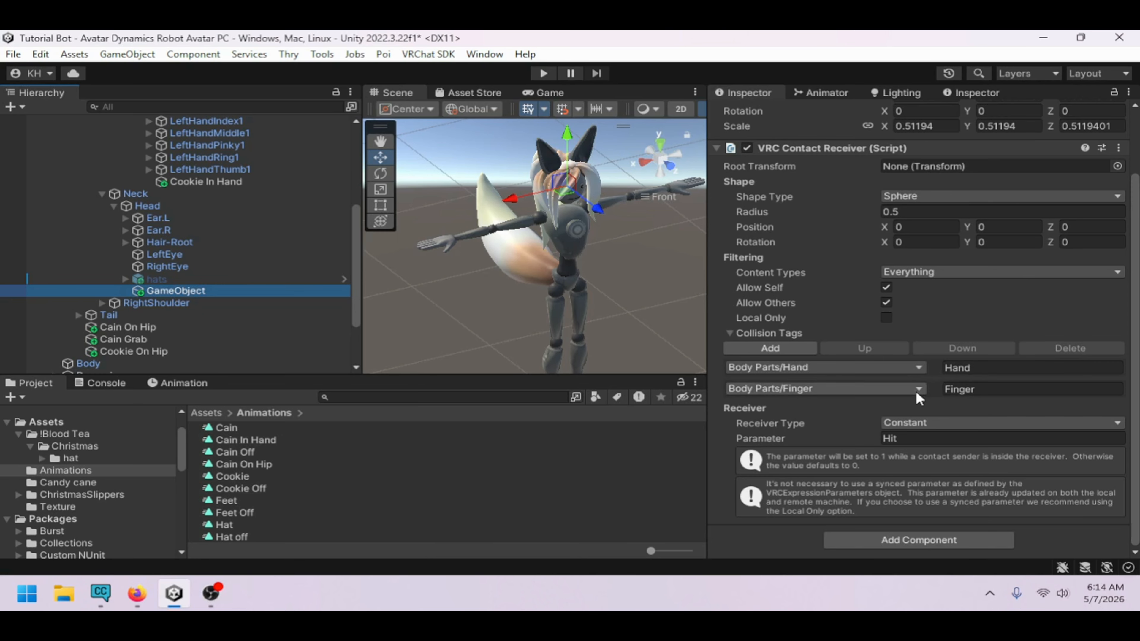
pyautogui.scroll(5, 135, 216)
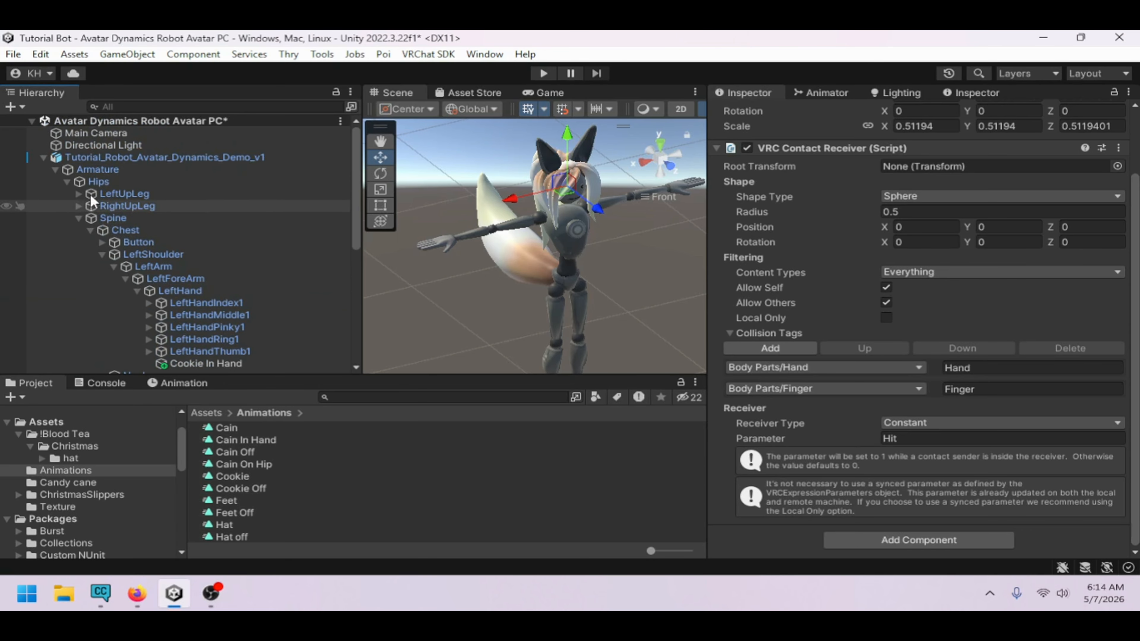
pyautogui.click(50, 146)
pyautogui.click(44, 157)
pyautogui.click(128, 249)
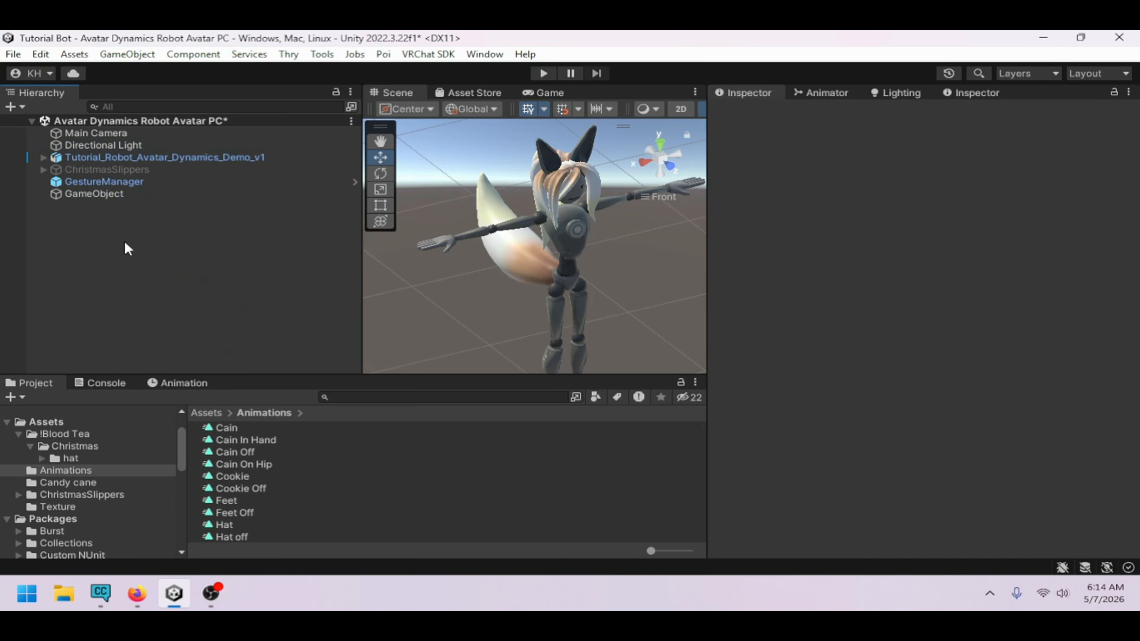
# Enter play mode through the Gesture Manager and return to the Scene view and Animator
pyautogui.click(138, 186)
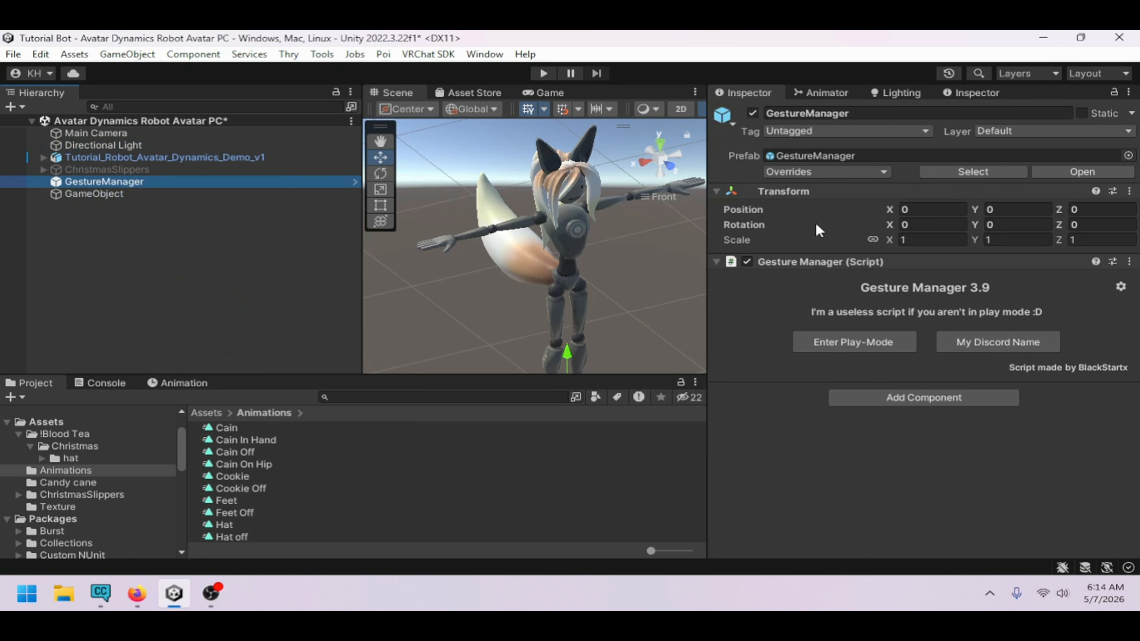
pyautogui.click(839, 334)
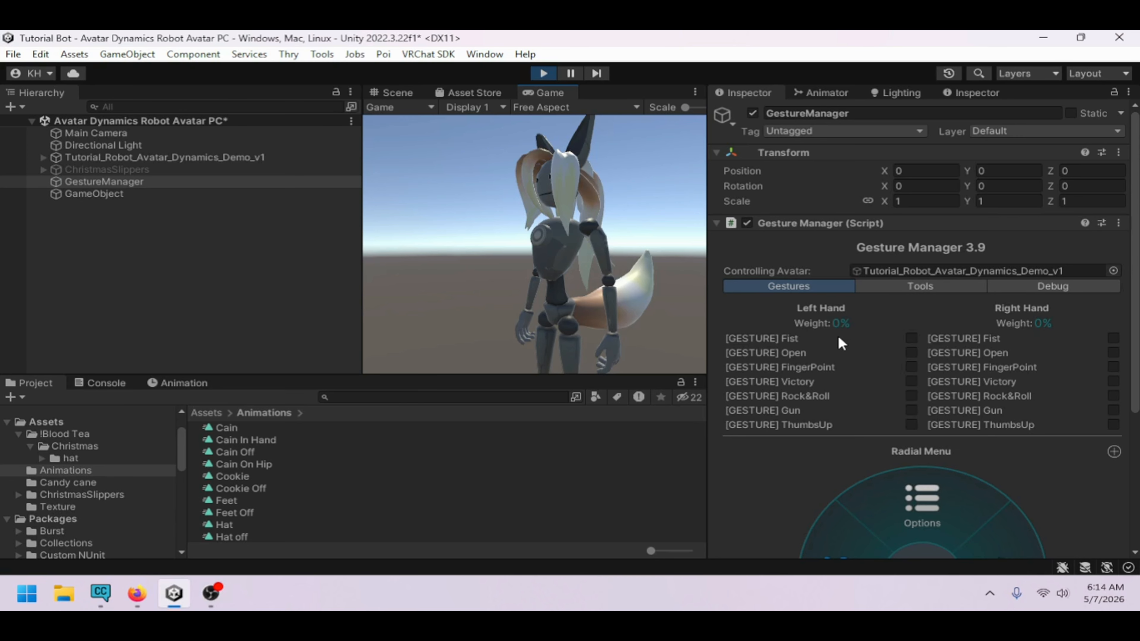
pyautogui.click(424, 92)
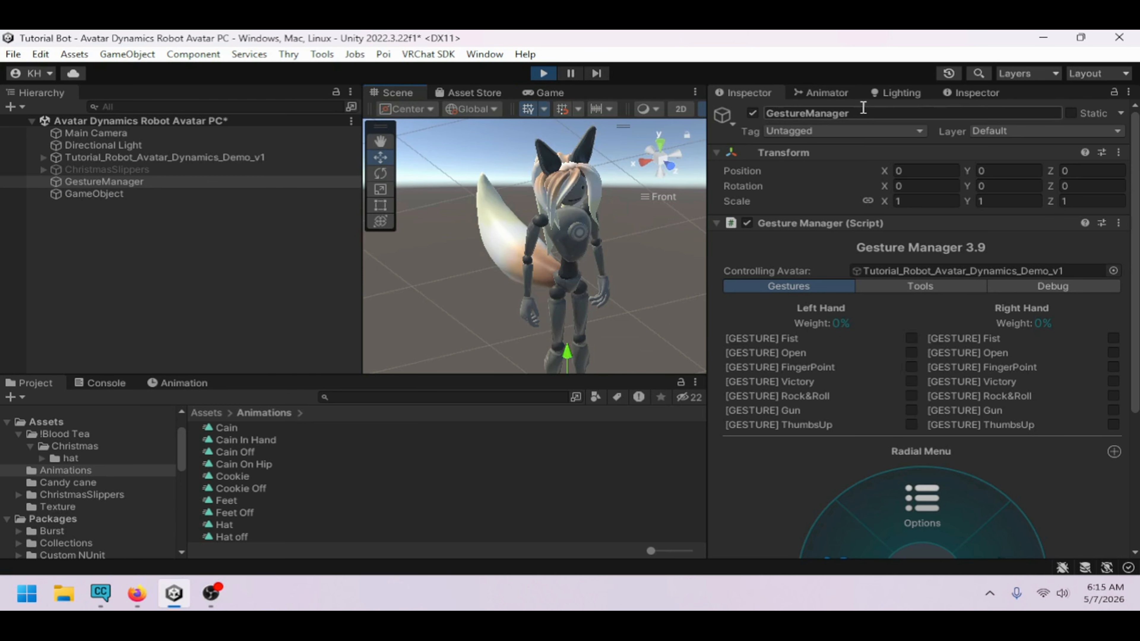
pyautogui.click(844, 89)
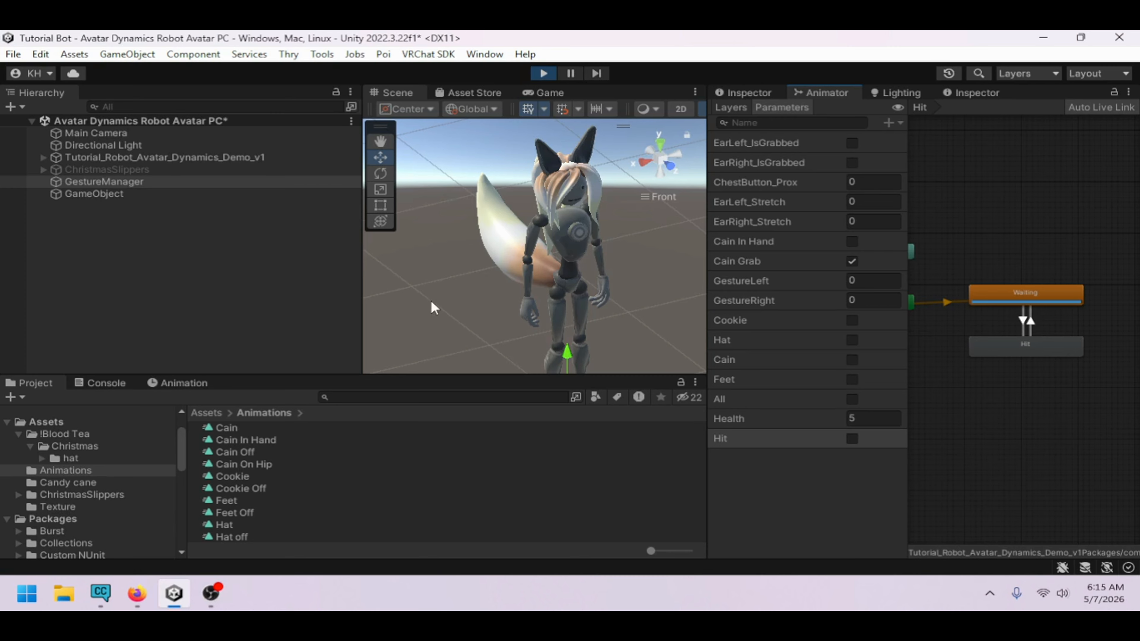
# Move the contact sender GameObject up into the avatar's head to trigger the Hit contact
pyautogui.moveTo(359, 297); pyautogui.dragTo(319, 277)
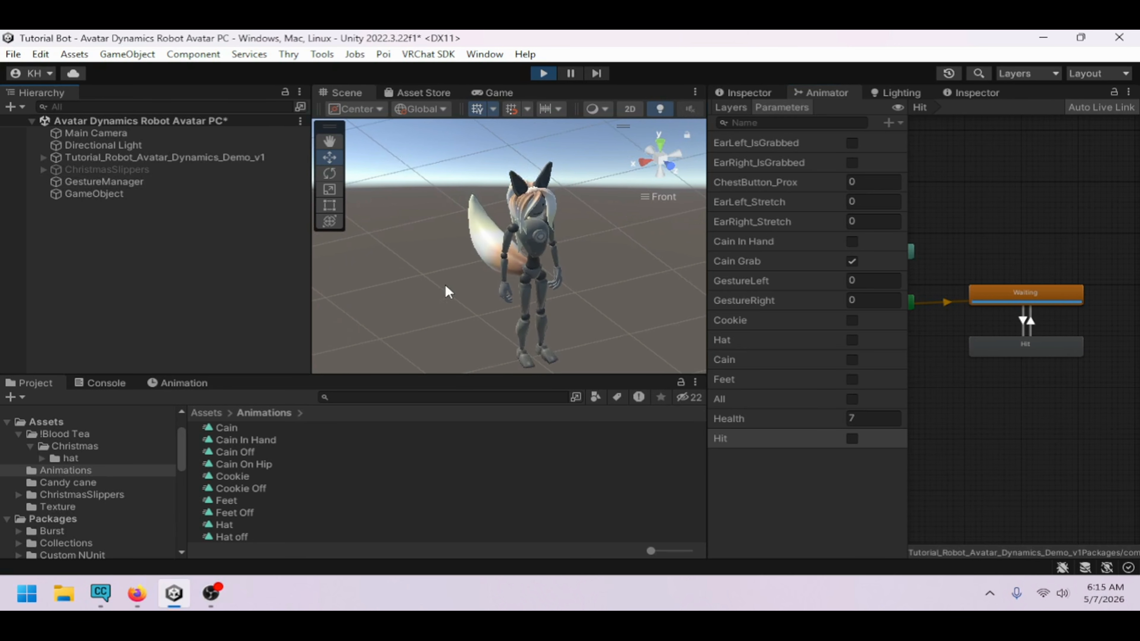
pyautogui.click(160, 198)
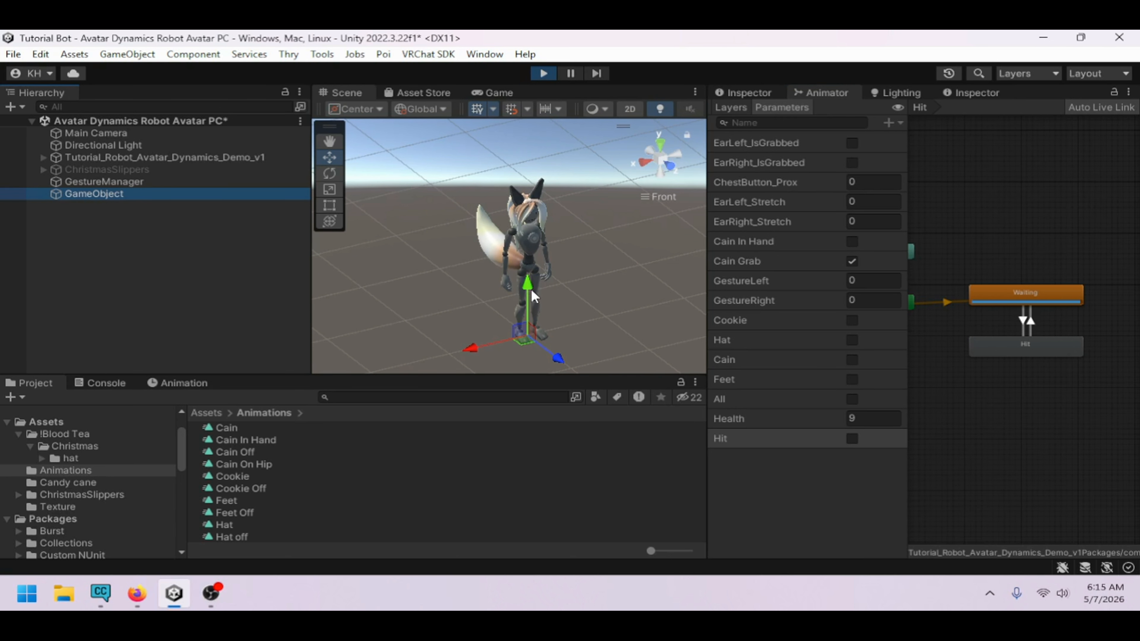
pyautogui.moveTo(530, 288); pyautogui.dragTo(539, 186)
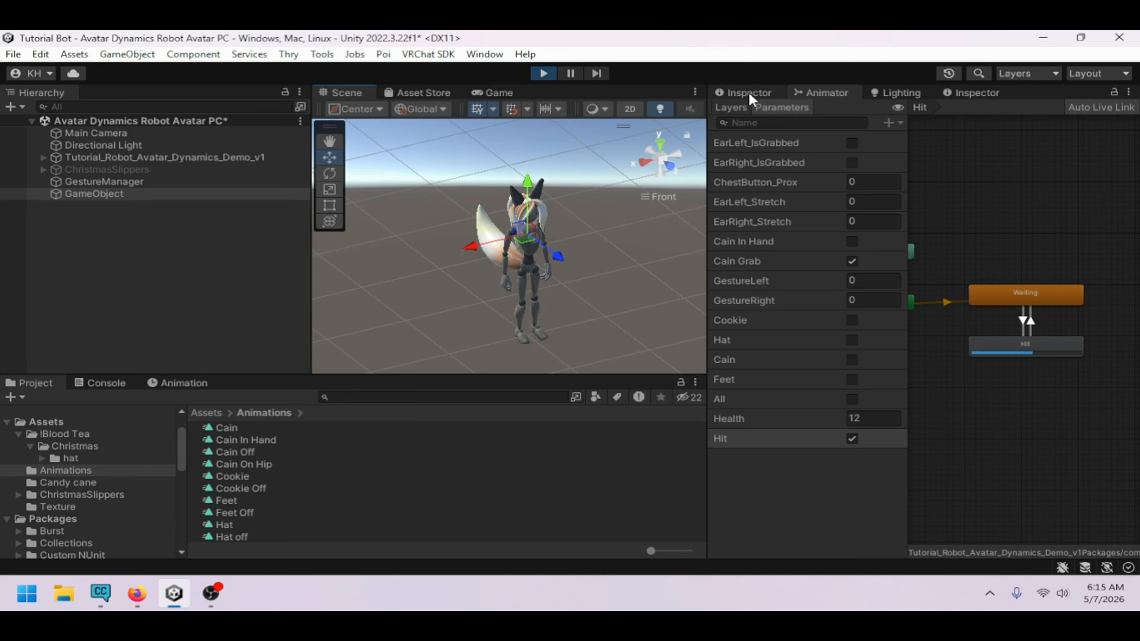
# Exit play mode and select the Health layer's transition from New State to New State 0
pyautogui.click(743, 107)
pyautogui.click(754, 492)
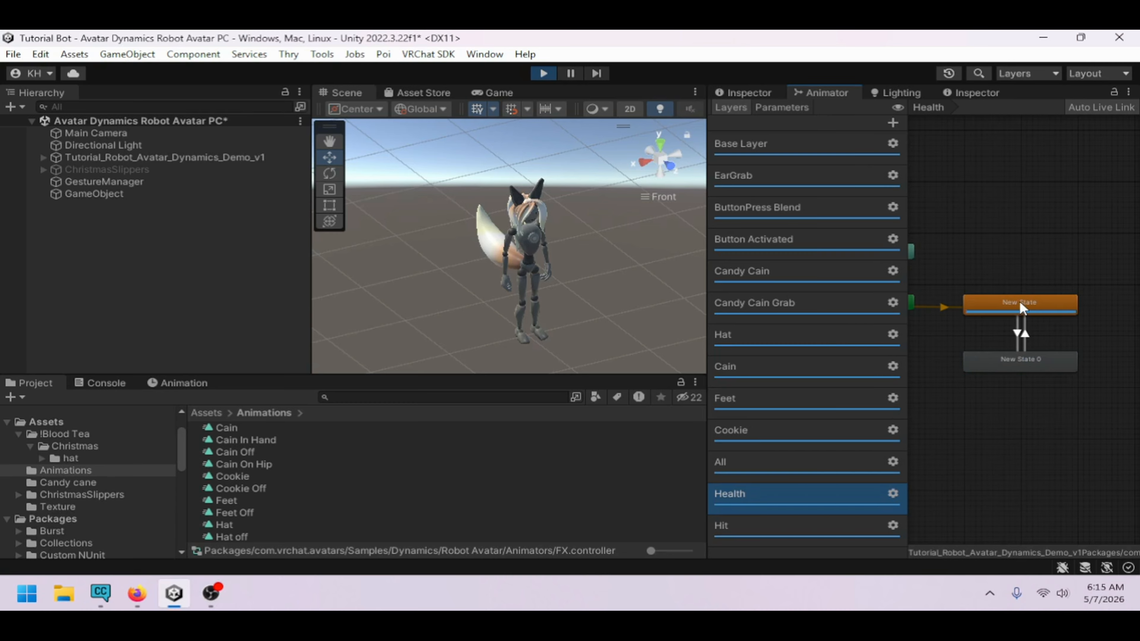
pyautogui.click(1017, 348)
pyautogui.hotkey('ctrl', 'p')
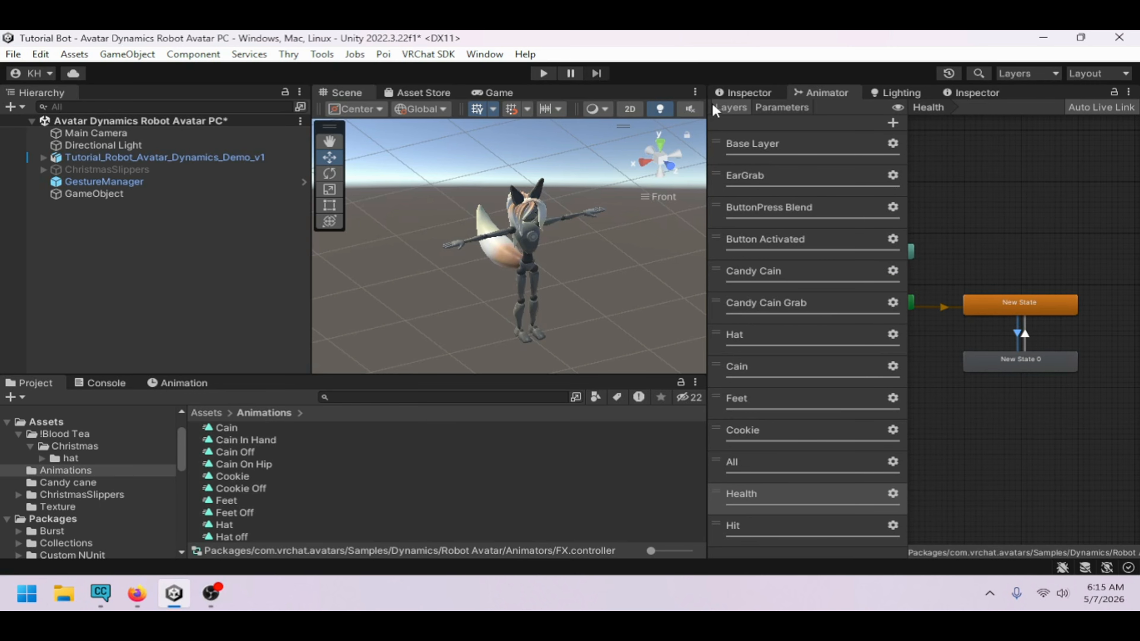
pyautogui.click(736, 93)
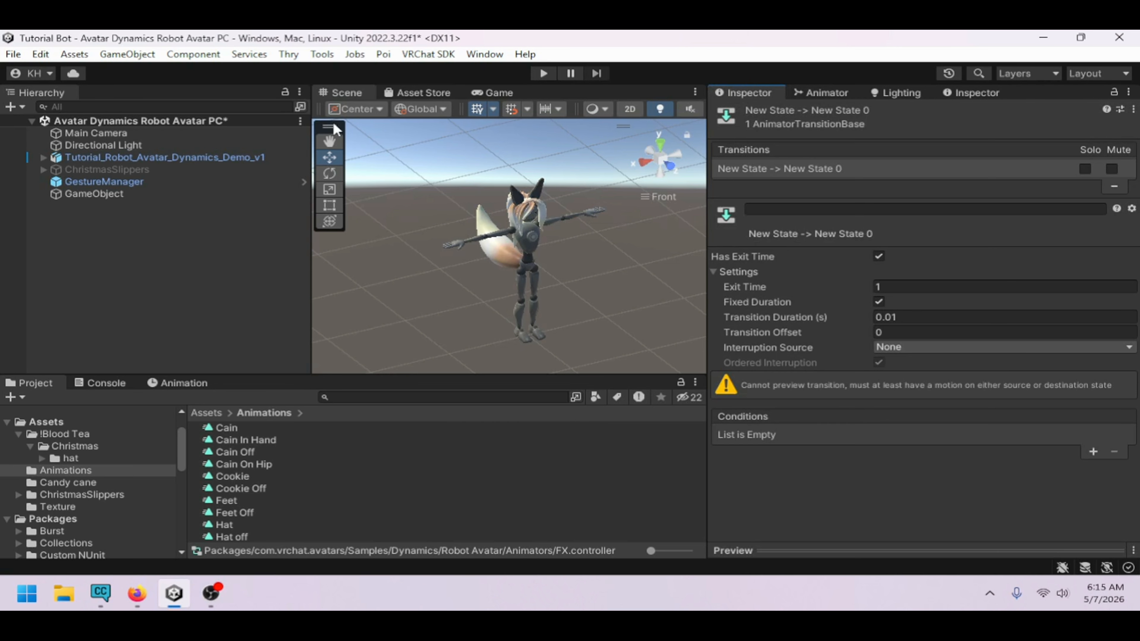
pyautogui.click(199, 157)
pyautogui.click(826, 93)
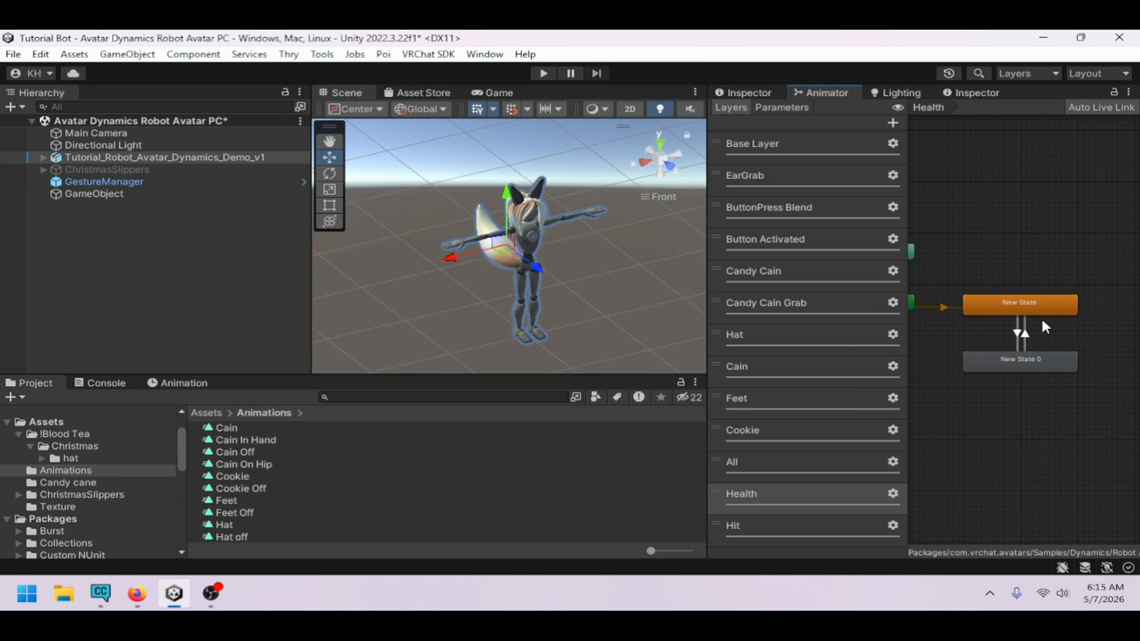
pyautogui.click(1022, 338)
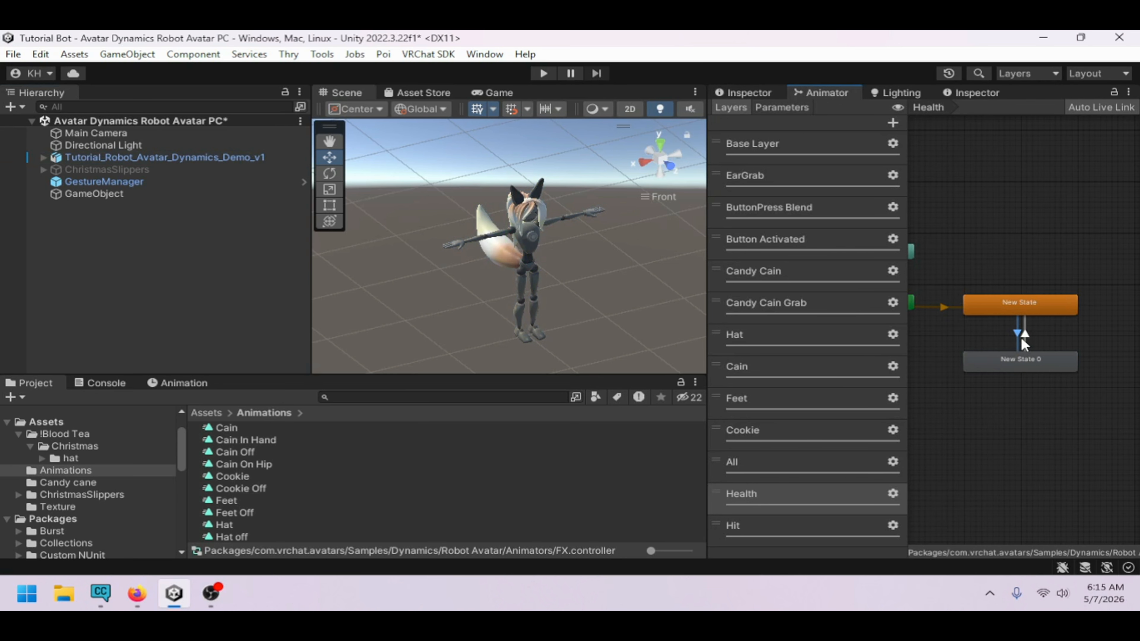
pyautogui.click(768, 100)
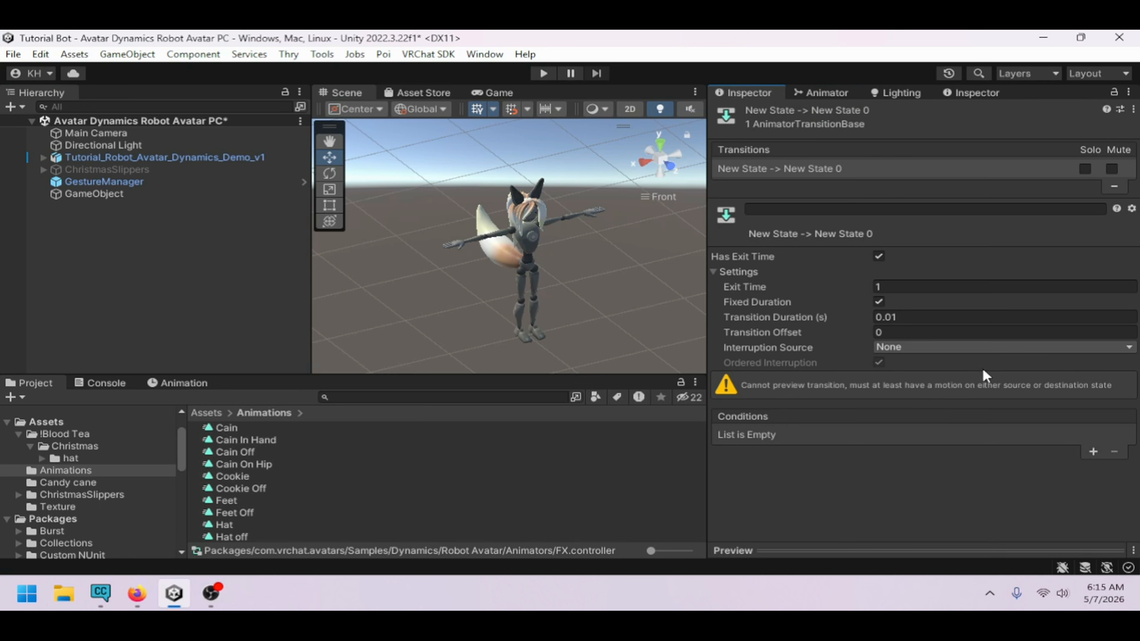
# Add a condition to the Health layer transition requiring Hit to be true
pyautogui.click(1092, 452)
pyautogui.click(895, 429)
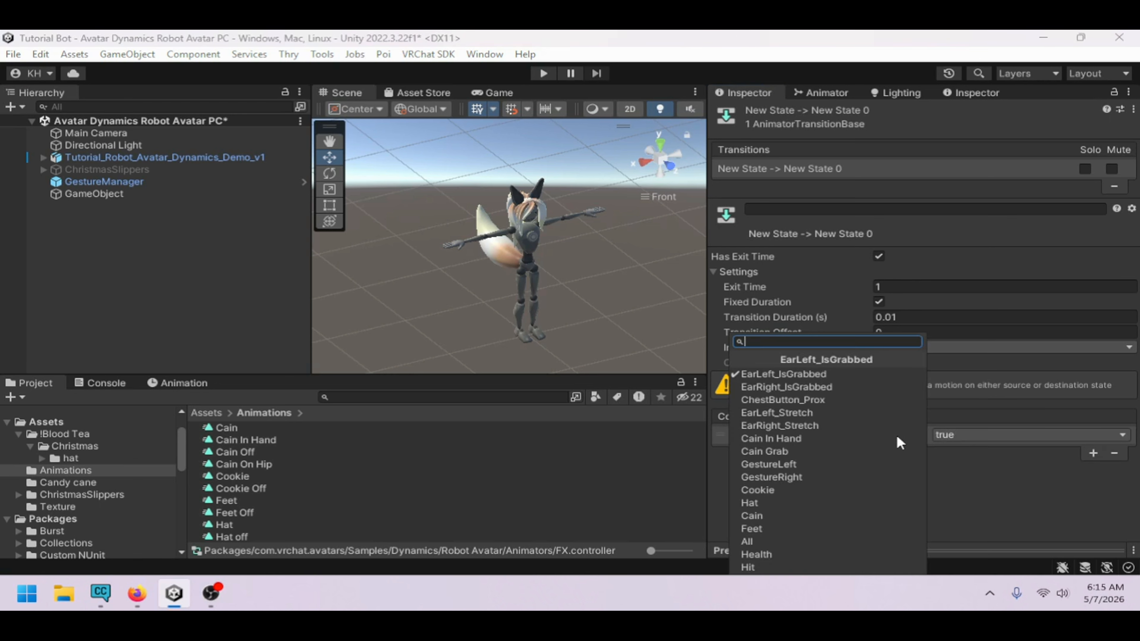
pyautogui.click(790, 564)
pyautogui.click(952, 435)
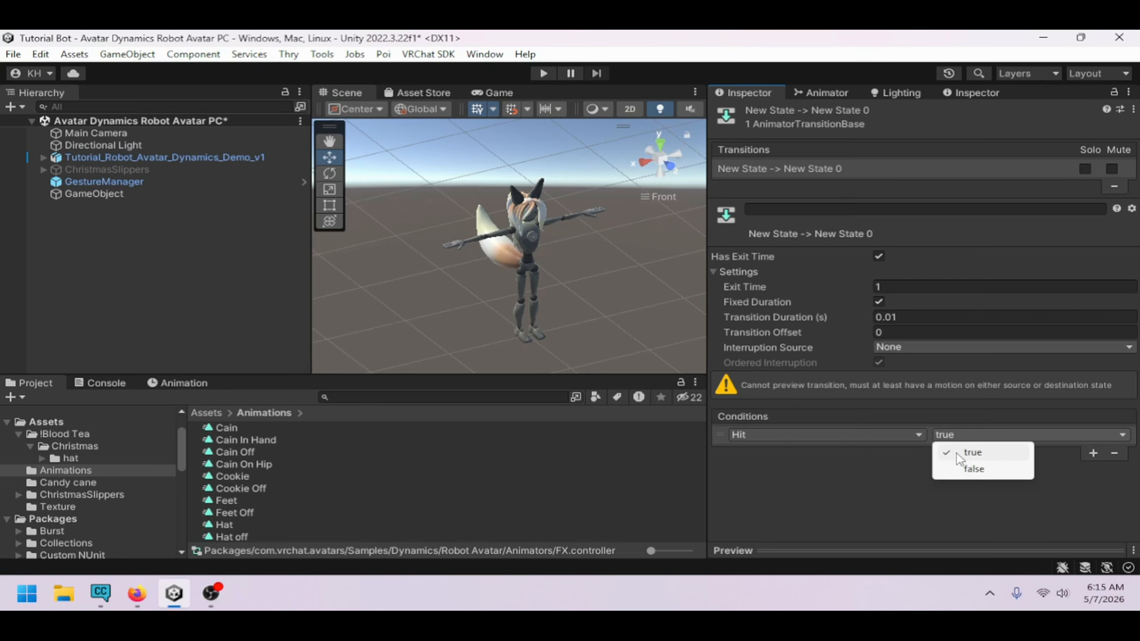
pyautogui.click(957, 454)
pyautogui.click(824, 92)
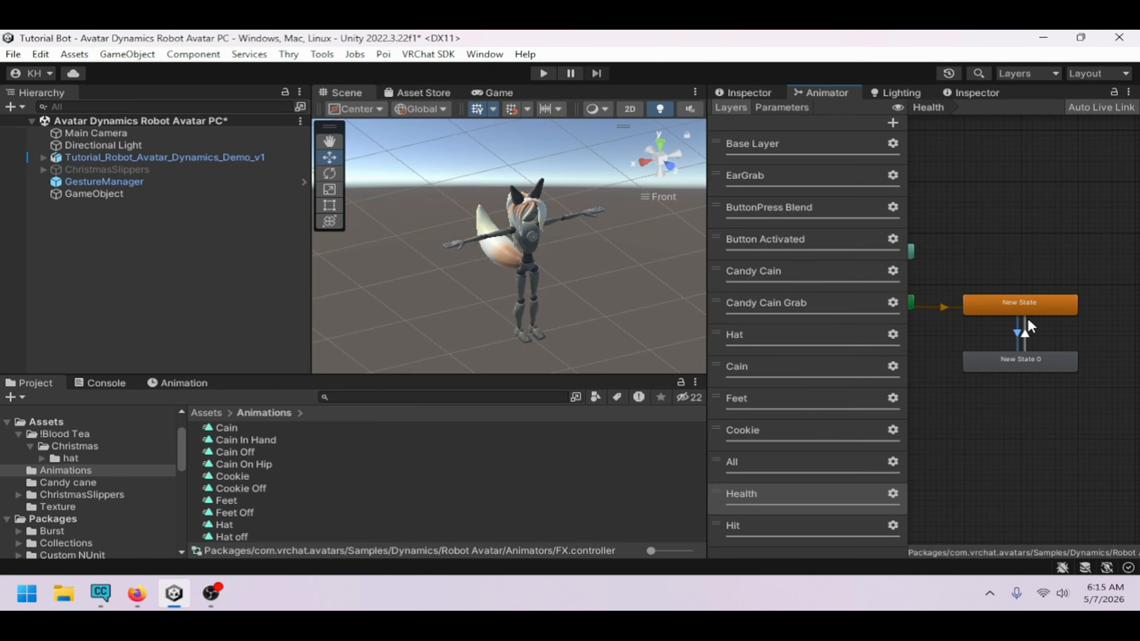
# Add a condition to the return transition from New State 0 to New State requiring Hit to be false
pyautogui.click(748, 93)
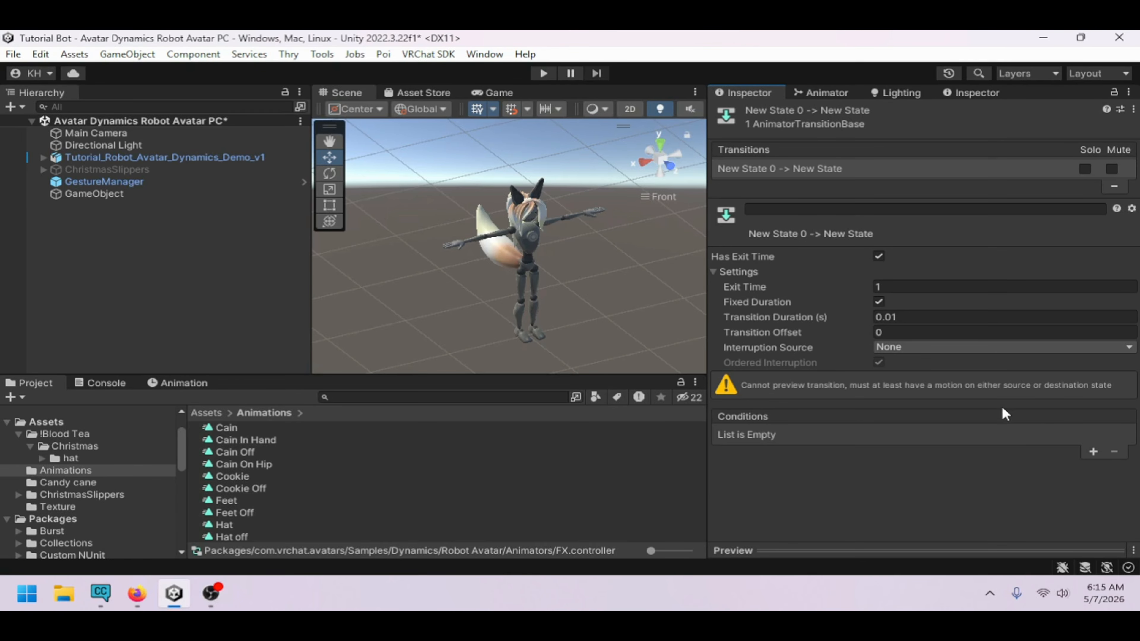
pyautogui.click(1094, 451)
pyautogui.click(909, 435)
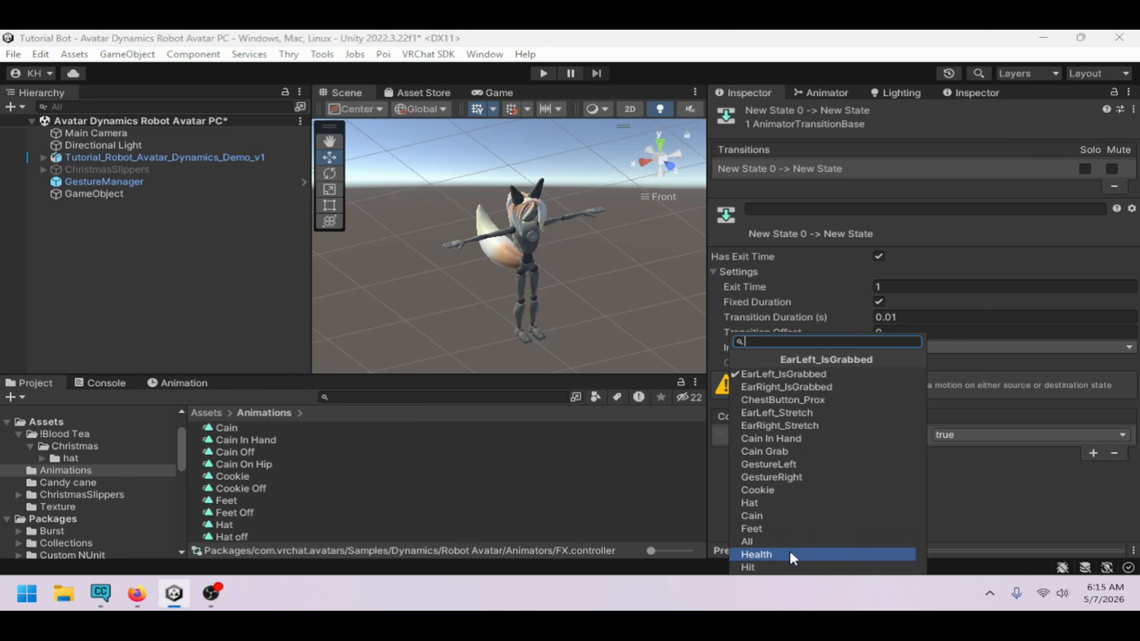
pyautogui.click(788, 567)
pyautogui.click(970, 435)
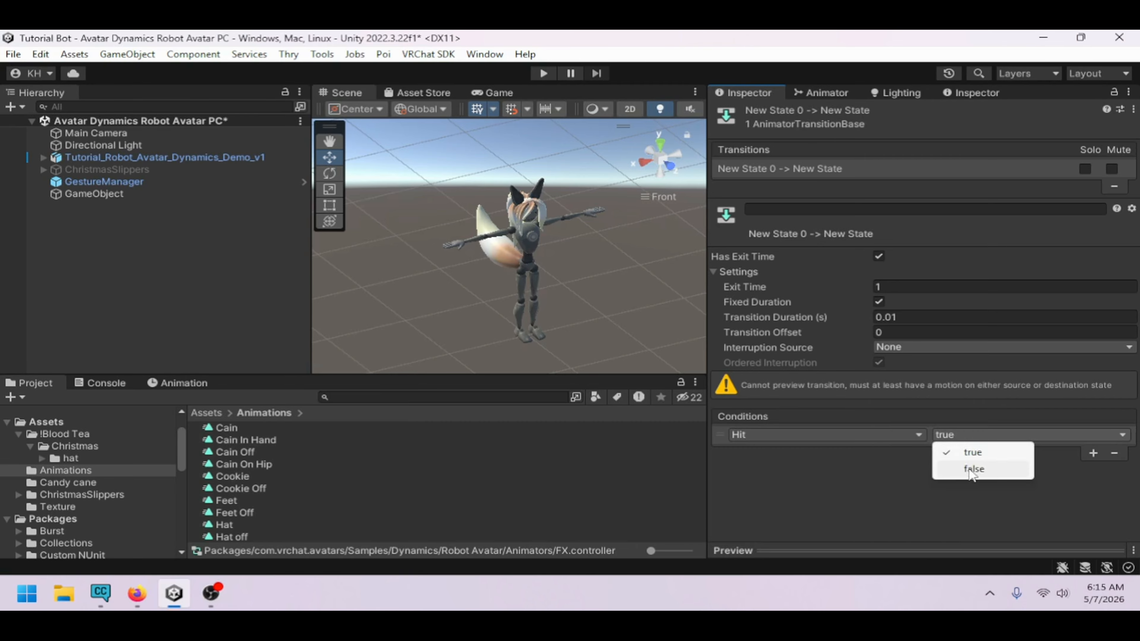
pyautogui.click(1010, 468)
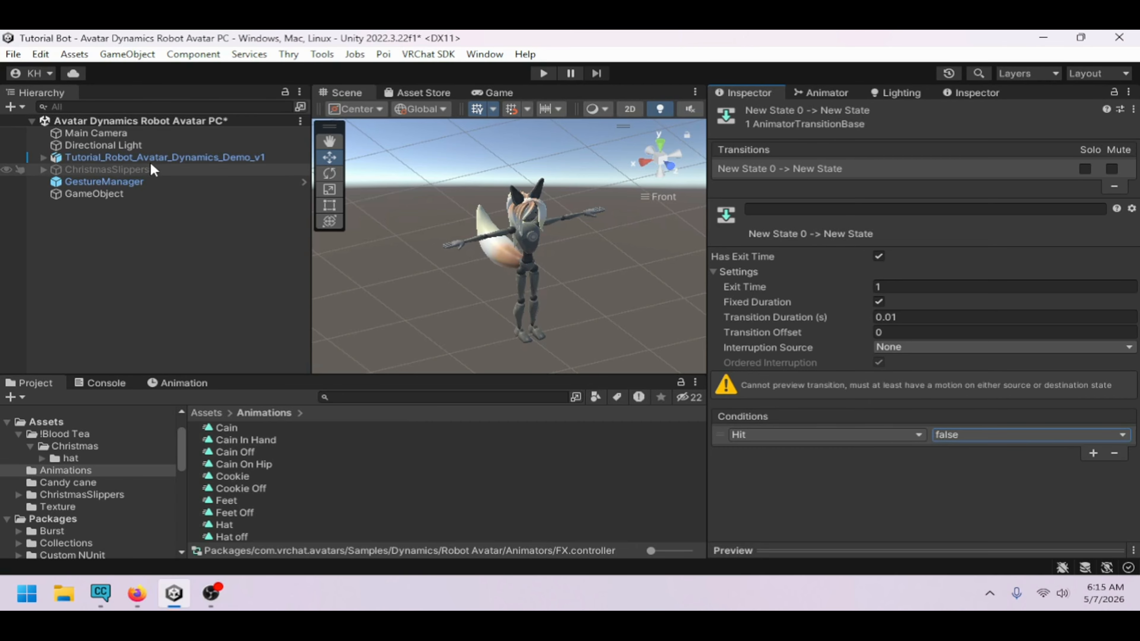
# Enter play mode through the Gesture Manager and show the Animator parameters beside the Scene view
pyautogui.click(167, 158)
pyautogui.click(179, 181)
pyautogui.click(880, 345)
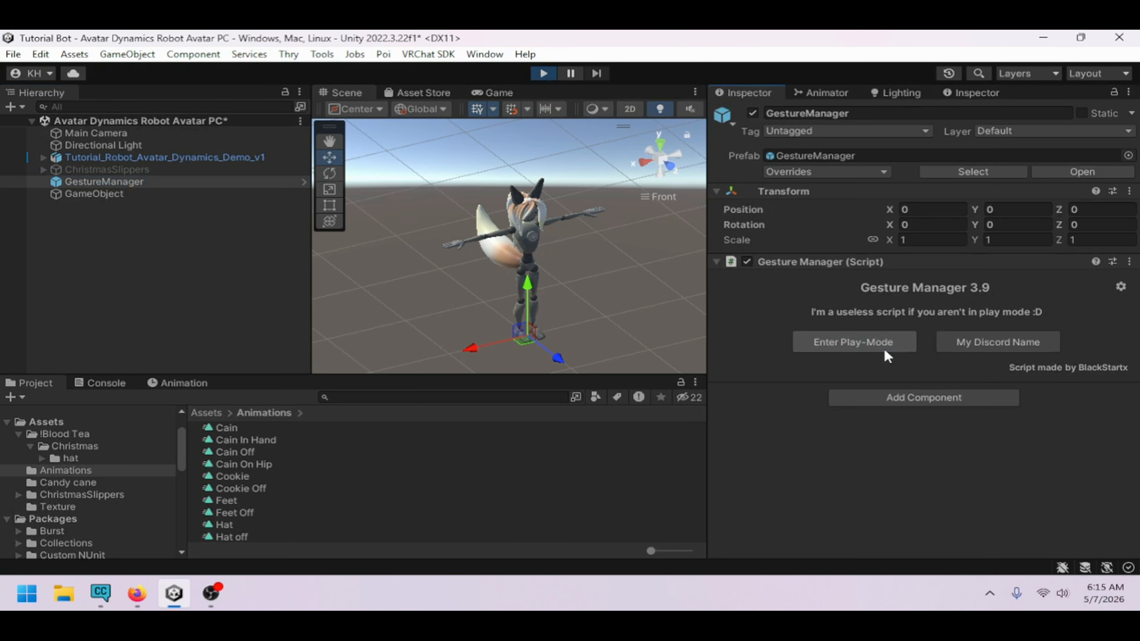
pyautogui.click(346, 93)
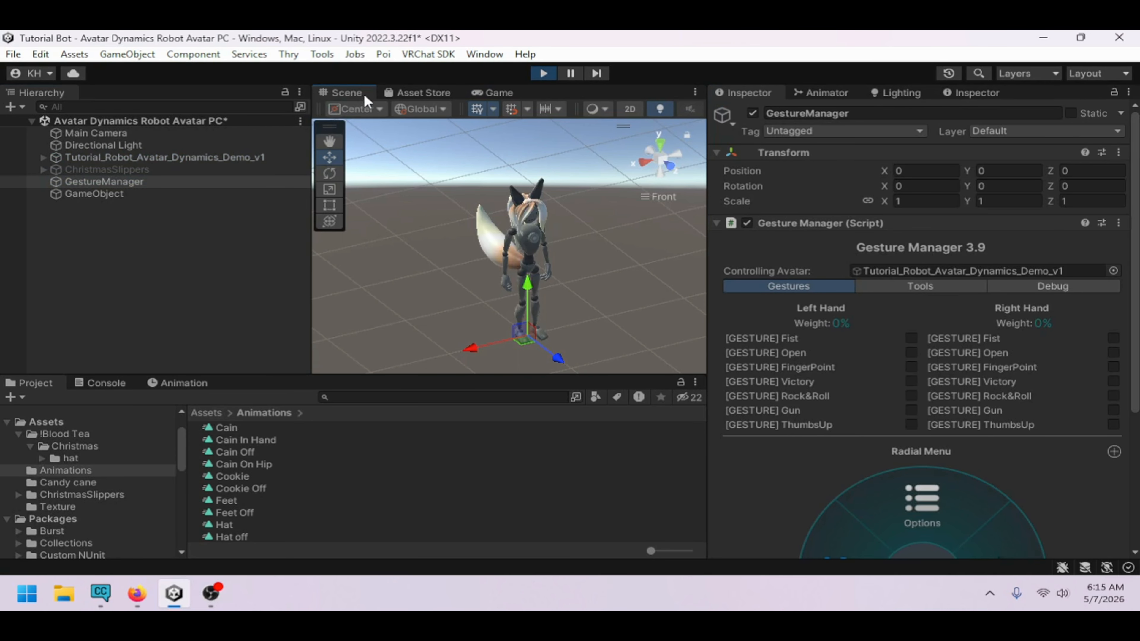
pyautogui.click(866, 94)
pyautogui.click(833, 92)
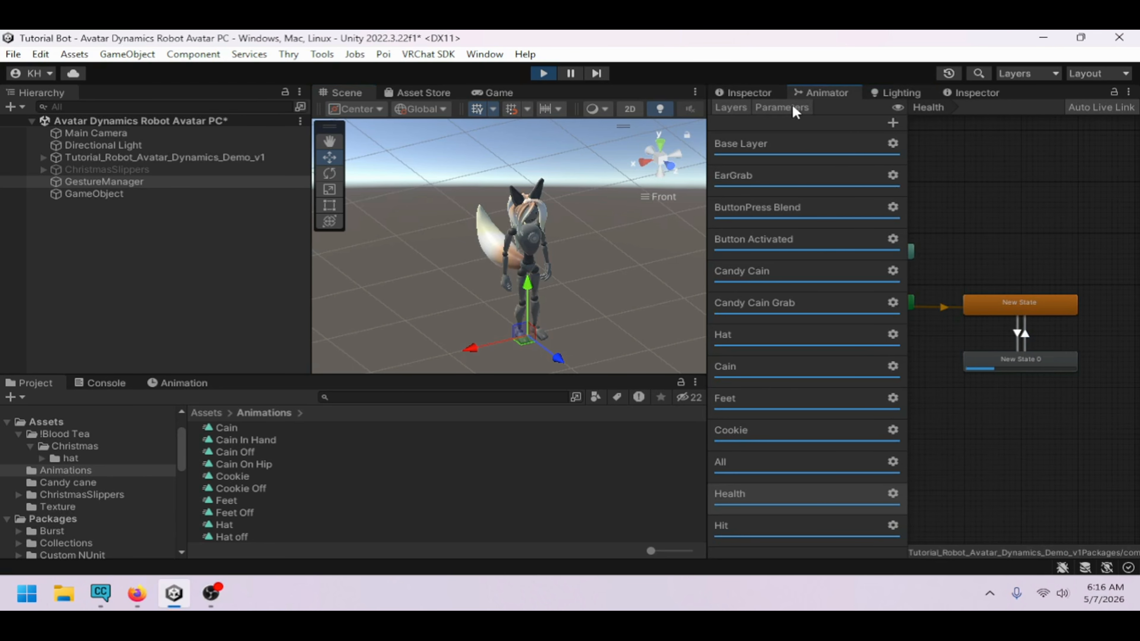
pyautogui.click(782, 107)
# Move the contact sender GameObject up into the avatar's head and back down to test the Hit reset
pyautogui.click(117, 195)
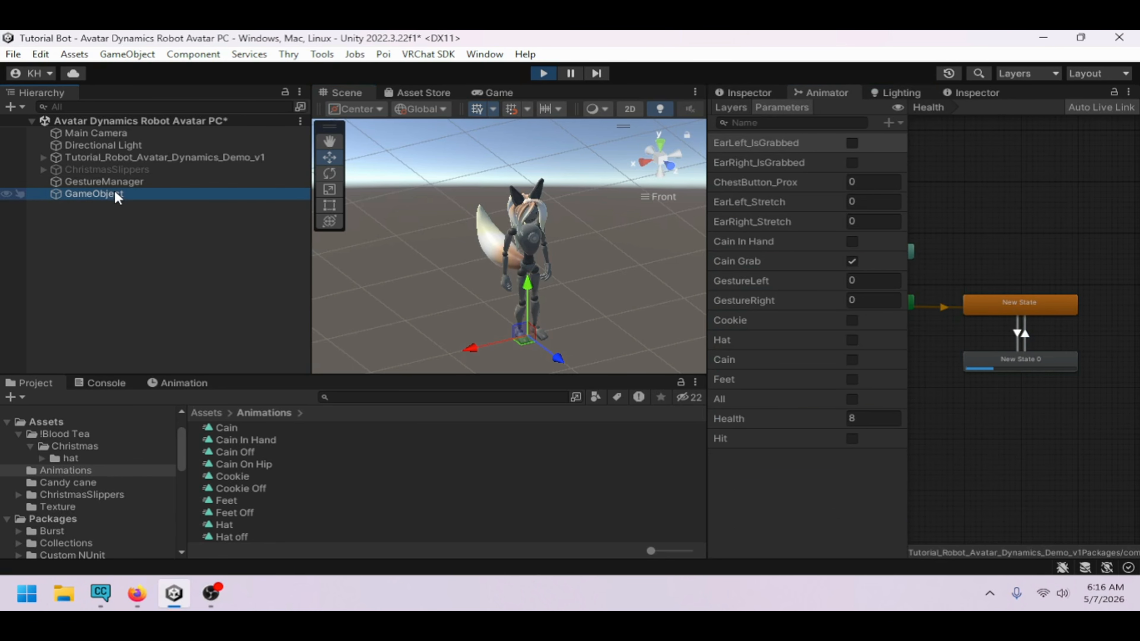
pyautogui.moveTo(533, 258); pyautogui.dragTo(531, 209)
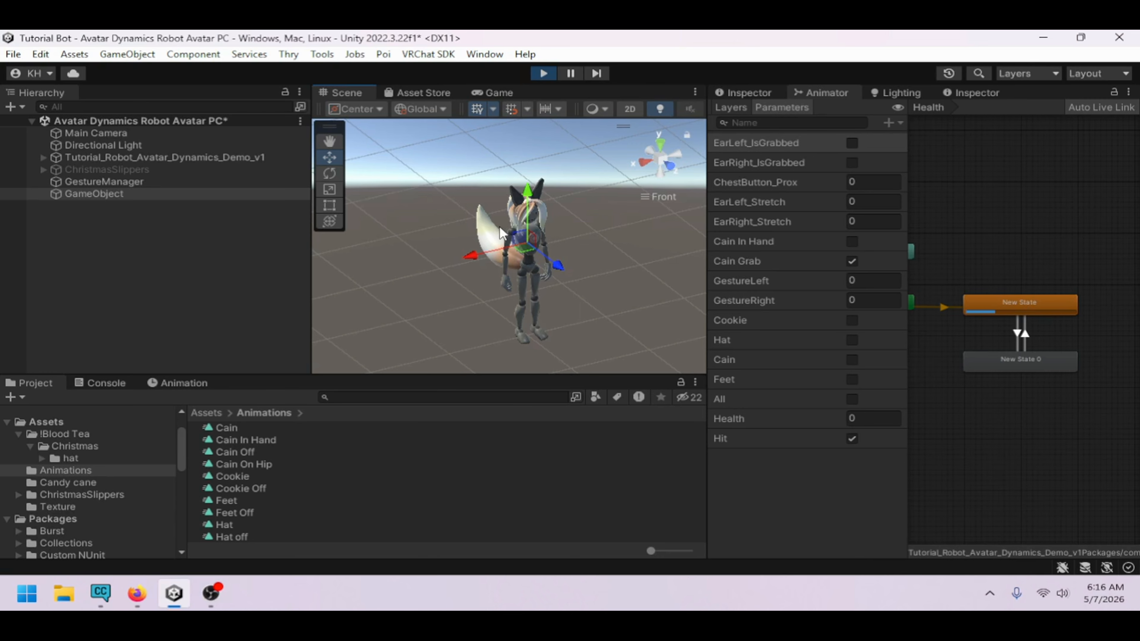
pyautogui.moveTo(529, 198); pyautogui.dragTo(526, 242)
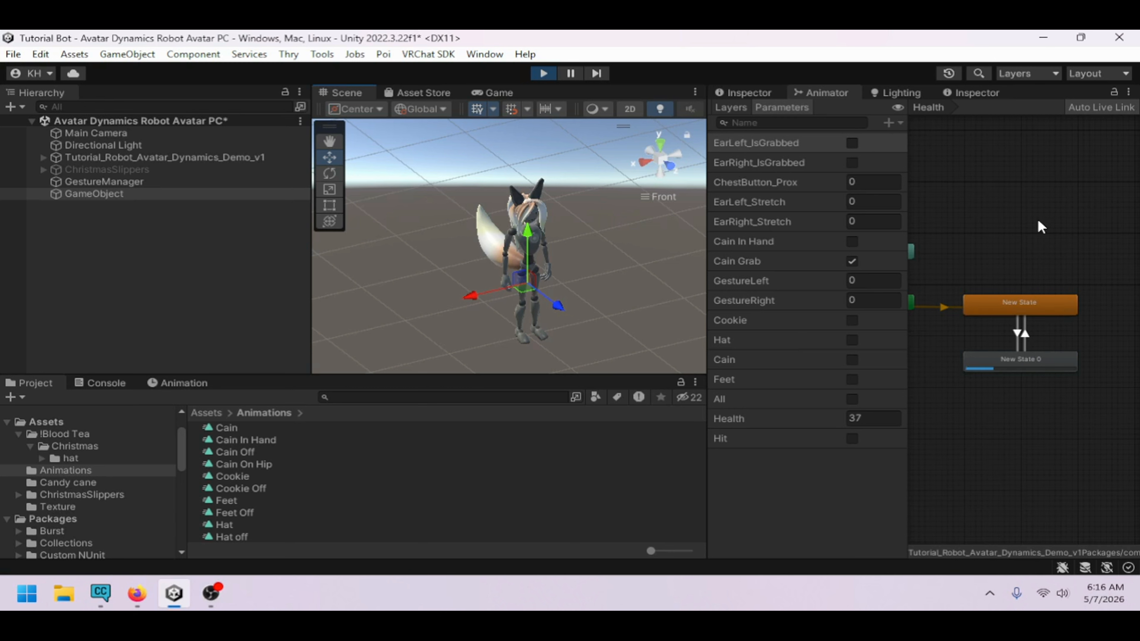
# Exit play mode and add a new animator layer named Stop Player to the FX controller
pyautogui.click(1017, 325)
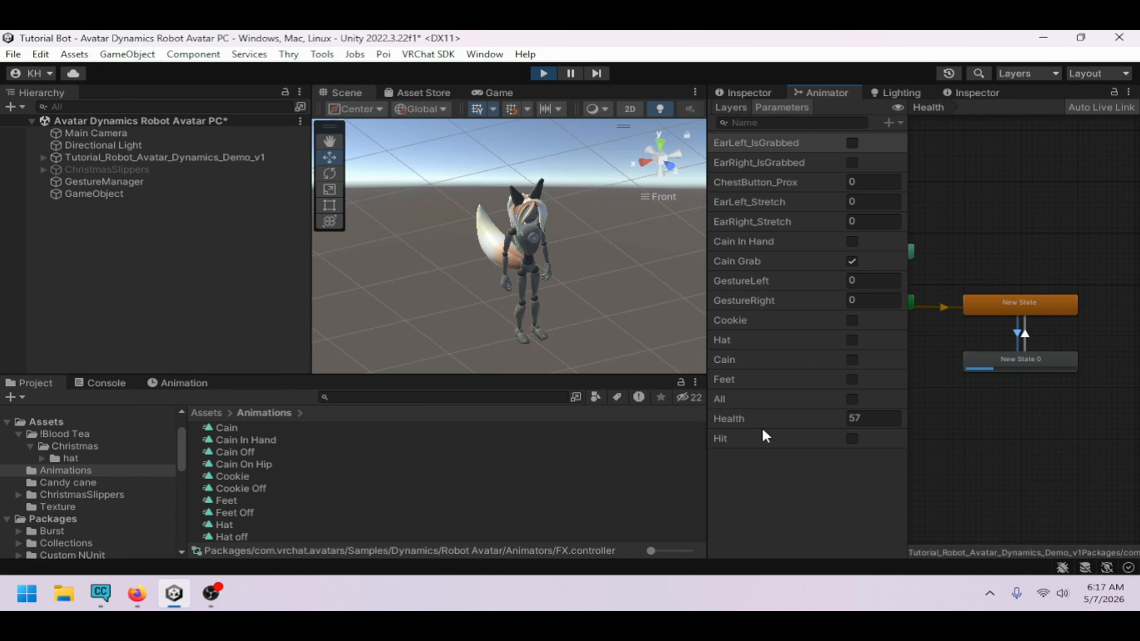
pyautogui.click(542, 73)
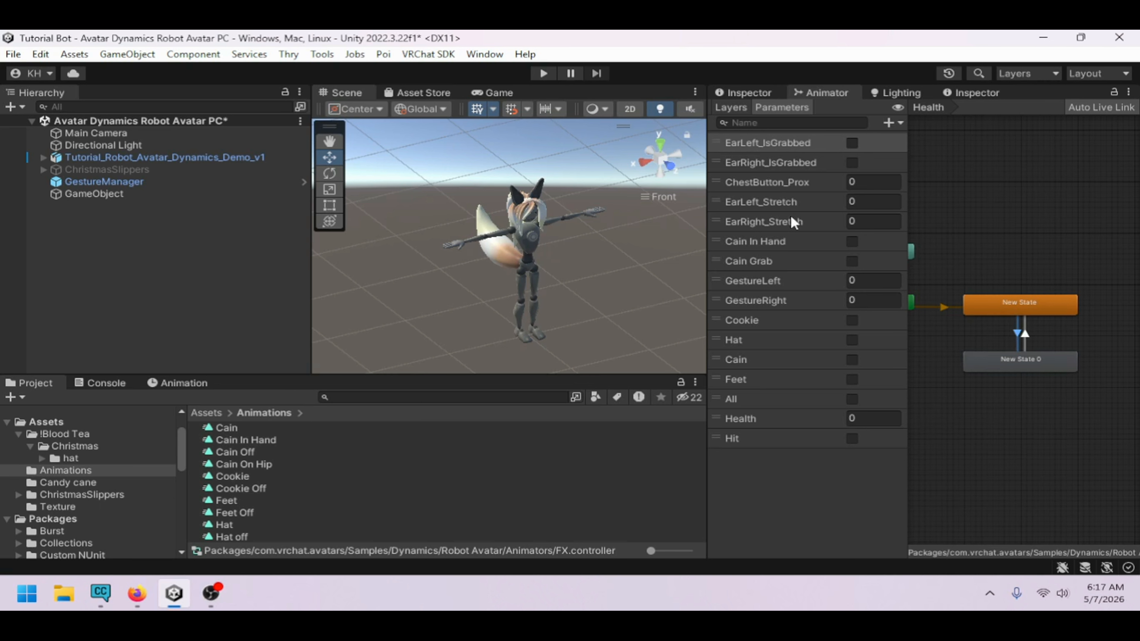
pyautogui.click(730, 108)
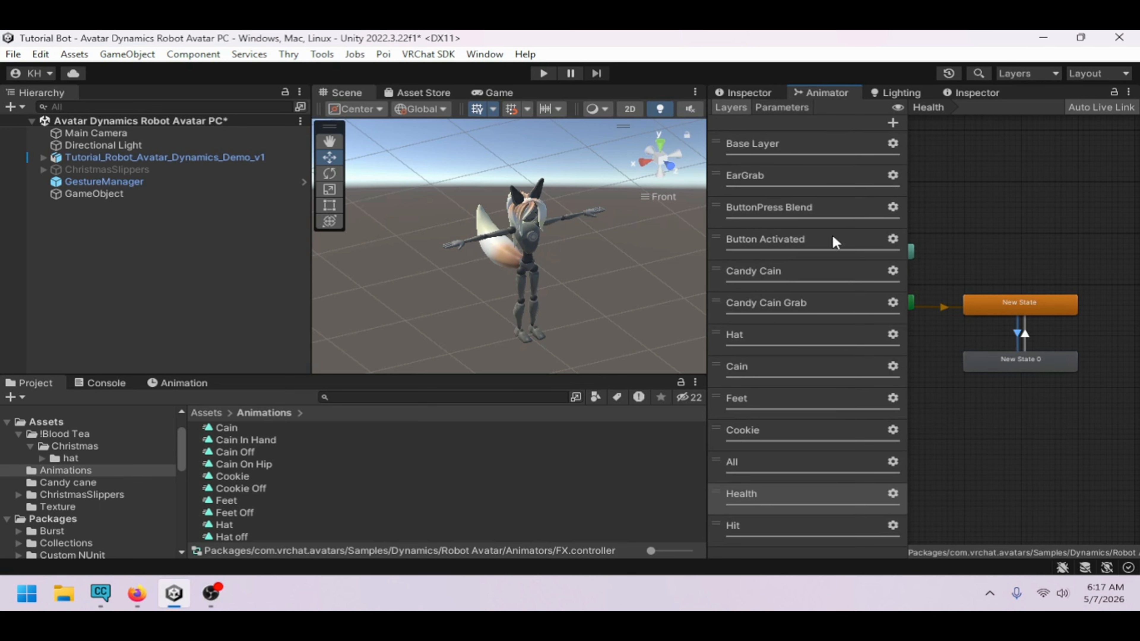
pyautogui.click(893, 123)
pyautogui.click(782, 507)
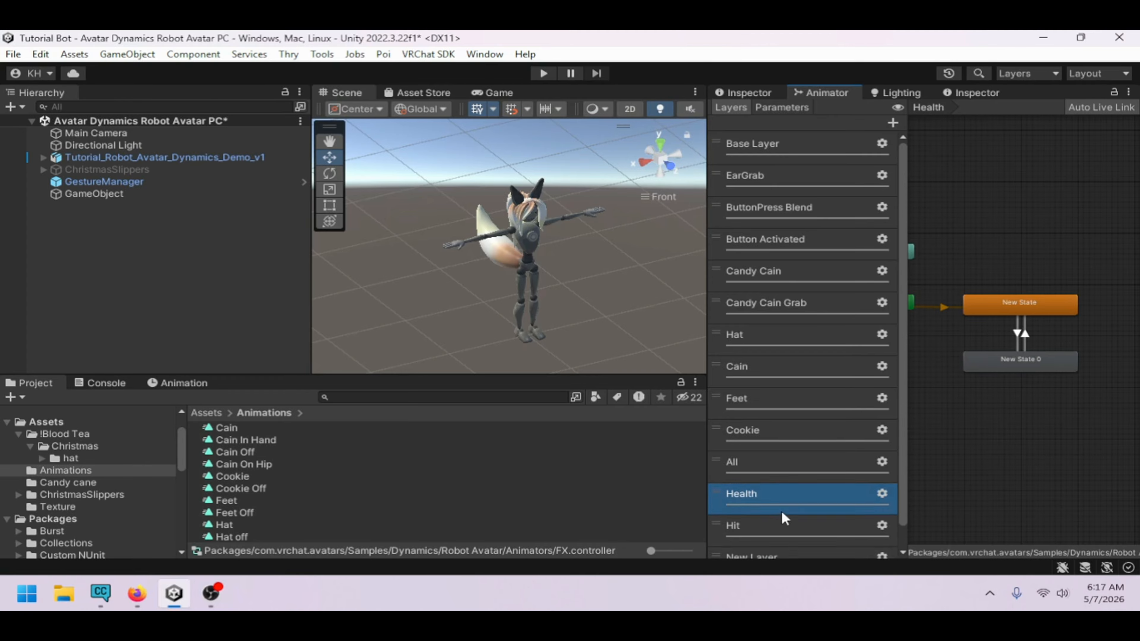
pyautogui.scroll(-1, 793, 512)
pyautogui.click(793, 535)
pyautogui.doubleClick(794, 534)
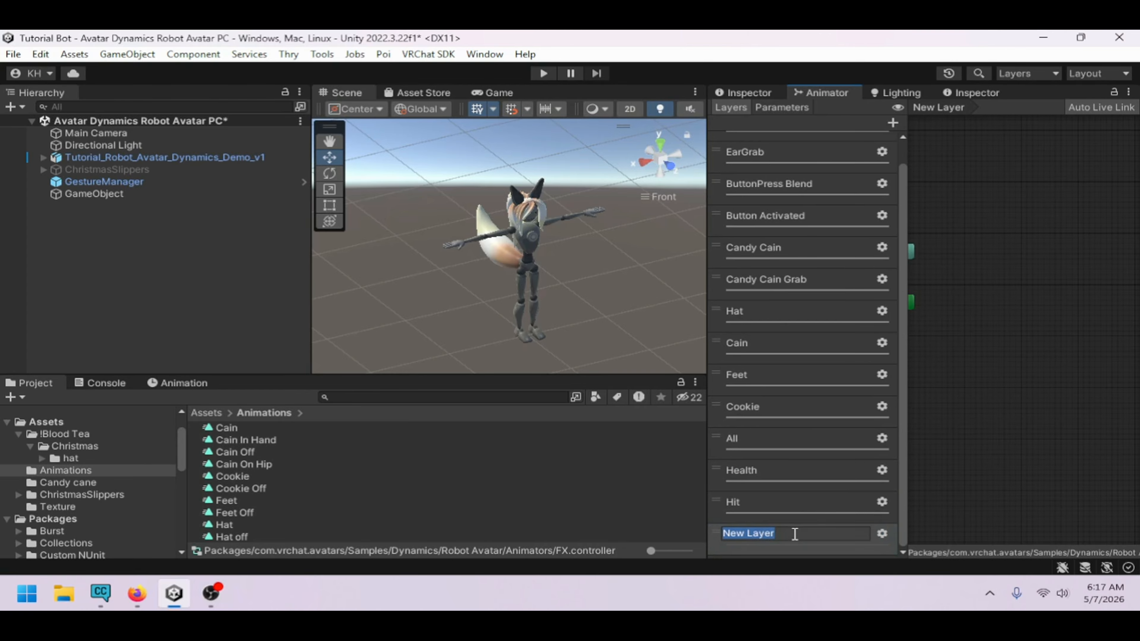
pyautogui.write('Stop Player')
pyautogui.press('Return')
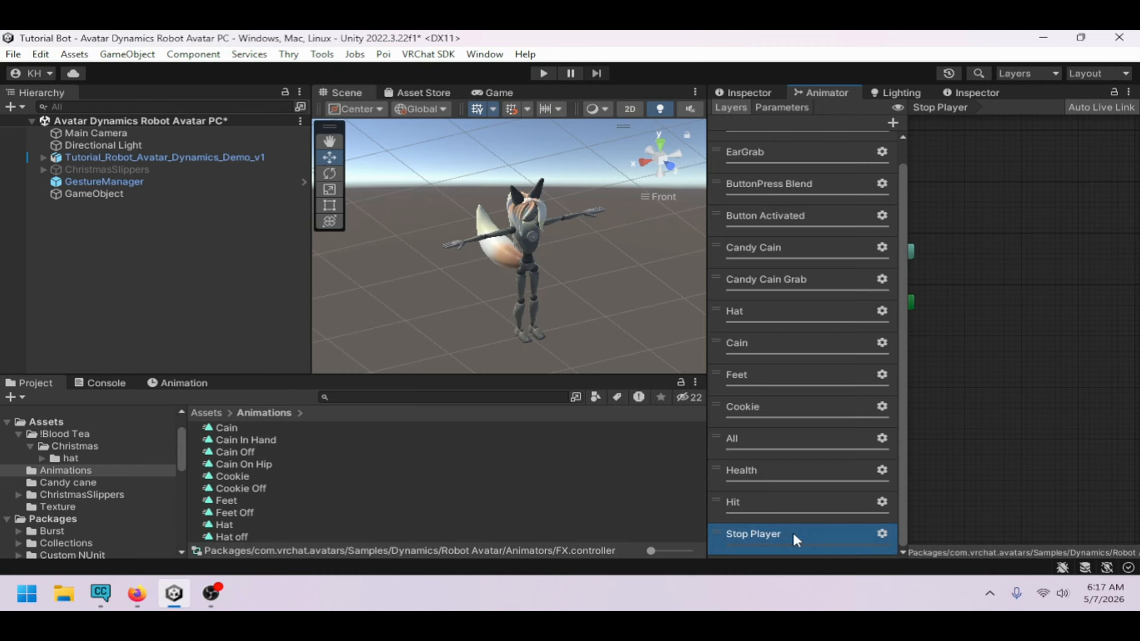
# Set the Stop Player layer's weight to 1
pyautogui.click(888, 532)
pyautogui.click(913, 489)
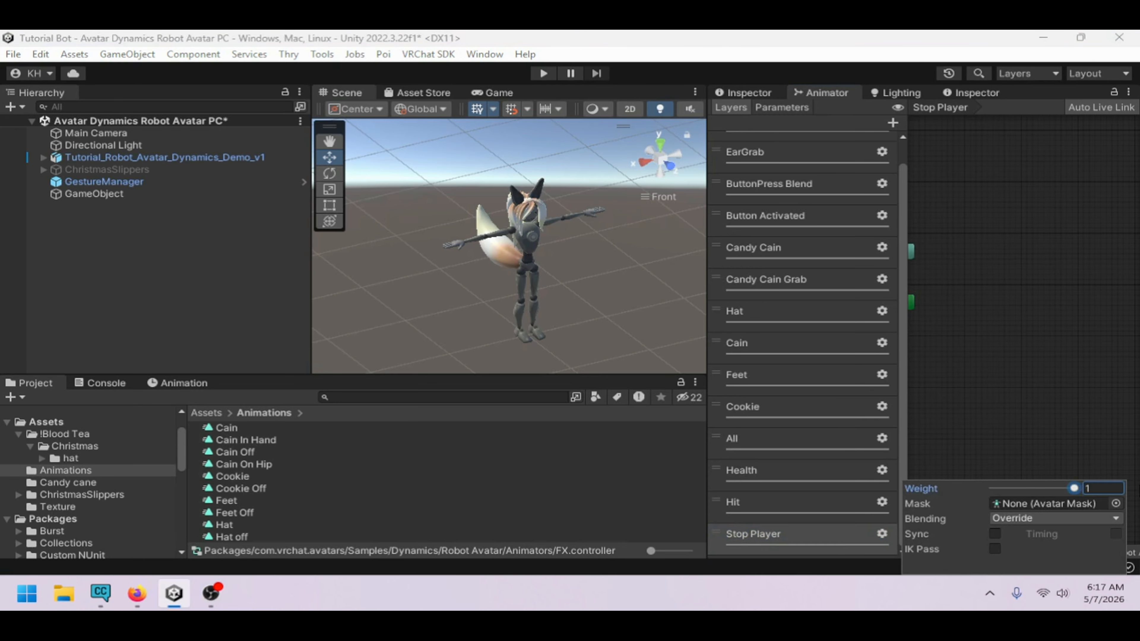
pyautogui.click(999, 254)
# Create an empty state in the Stop Player layer and move it beside the entry node
pyautogui.rightClick(954, 271)
pyautogui.click(870, 278)
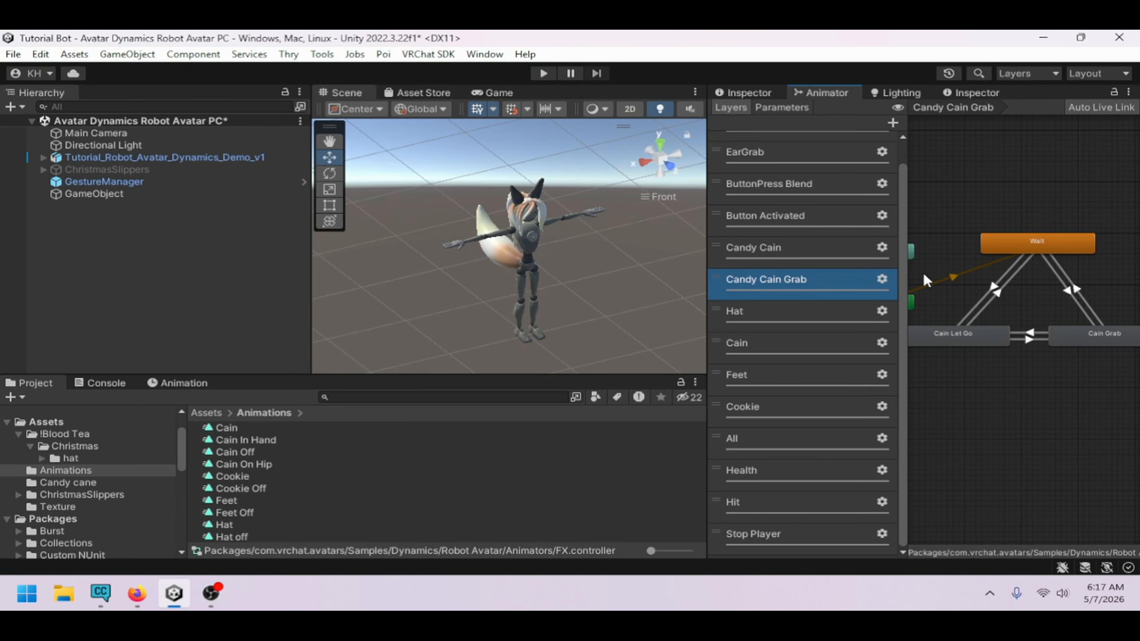
pyautogui.click(763, 535)
pyautogui.rightClick(1003, 305)
pyautogui.moveTo(1003, 304)
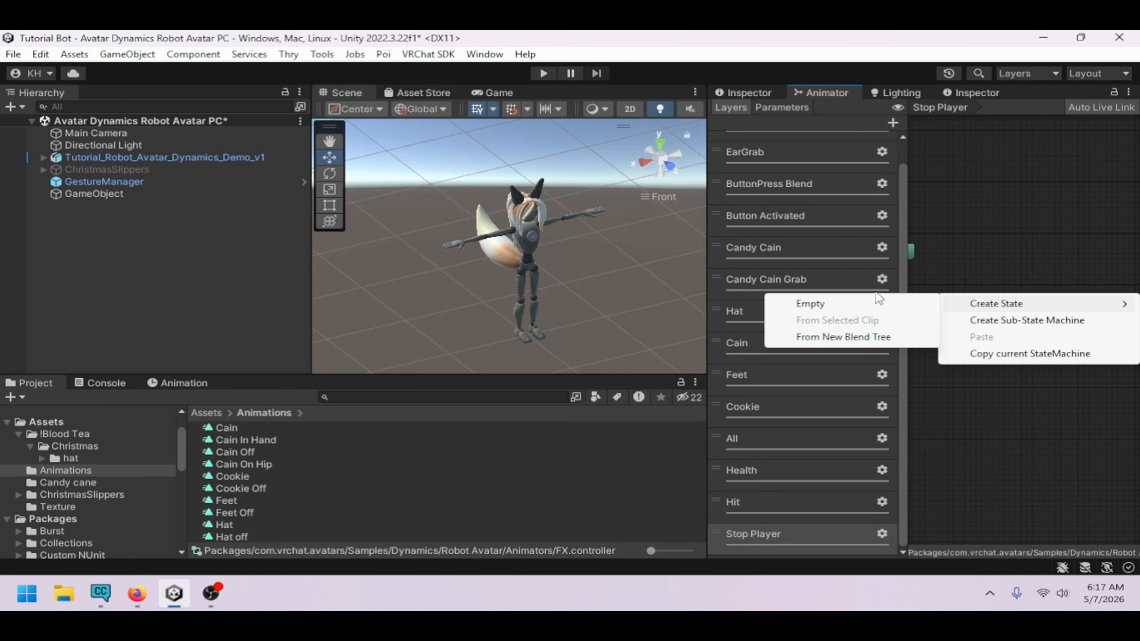
pyautogui.click(871, 279)
pyautogui.click(763, 535)
pyautogui.rightClick(1016, 333)
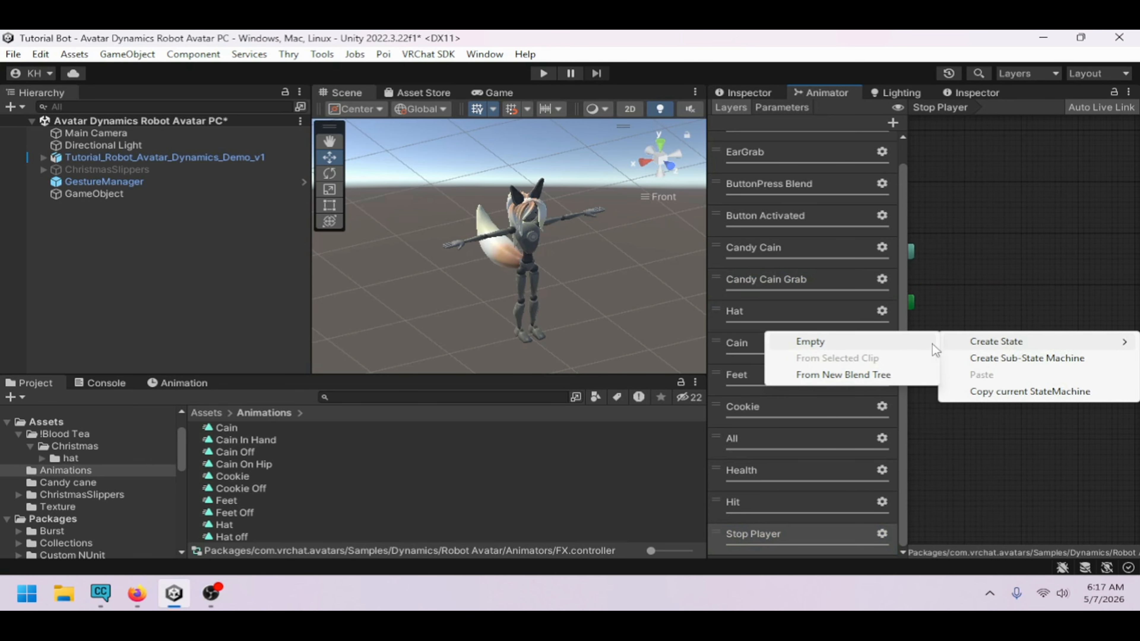
pyautogui.click(933, 343)
pyautogui.moveTo(1028, 331); pyautogui.dragTo(994, 287)
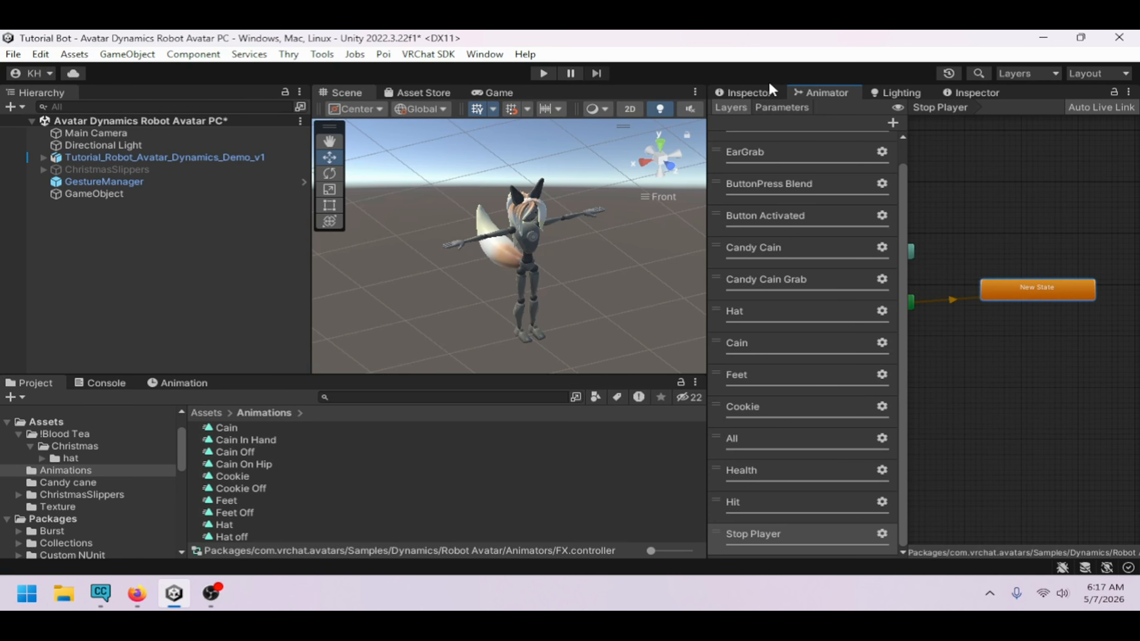
# Rename the new state to wait
pyautogui.click(758, 92)
pyautogui.click(840, 113)
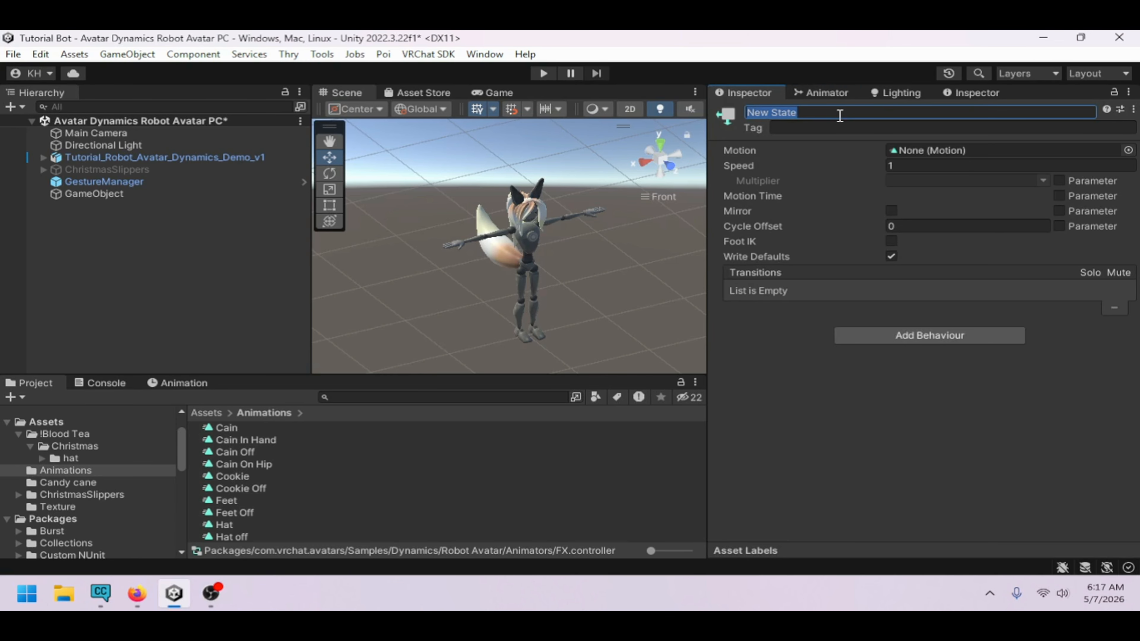
pyautogui.write('wait')
pyautogui.click(831, 93)
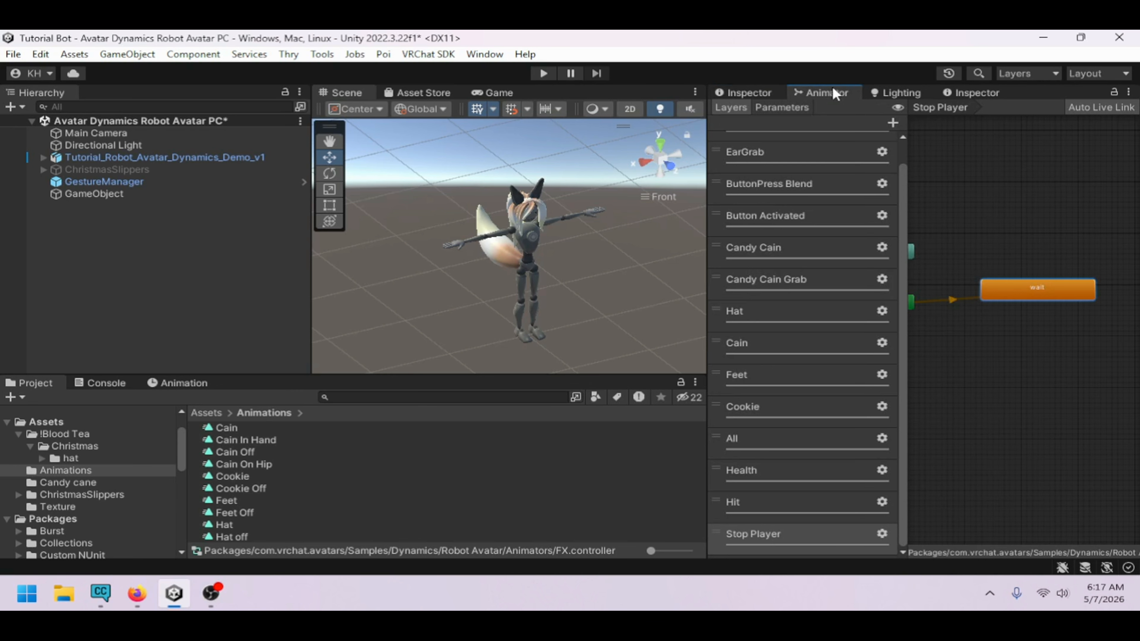
# Create a second empty state below the wait state
pyautogui.rightClick(988, 341)
pyautogui.moveTo(997, 350)
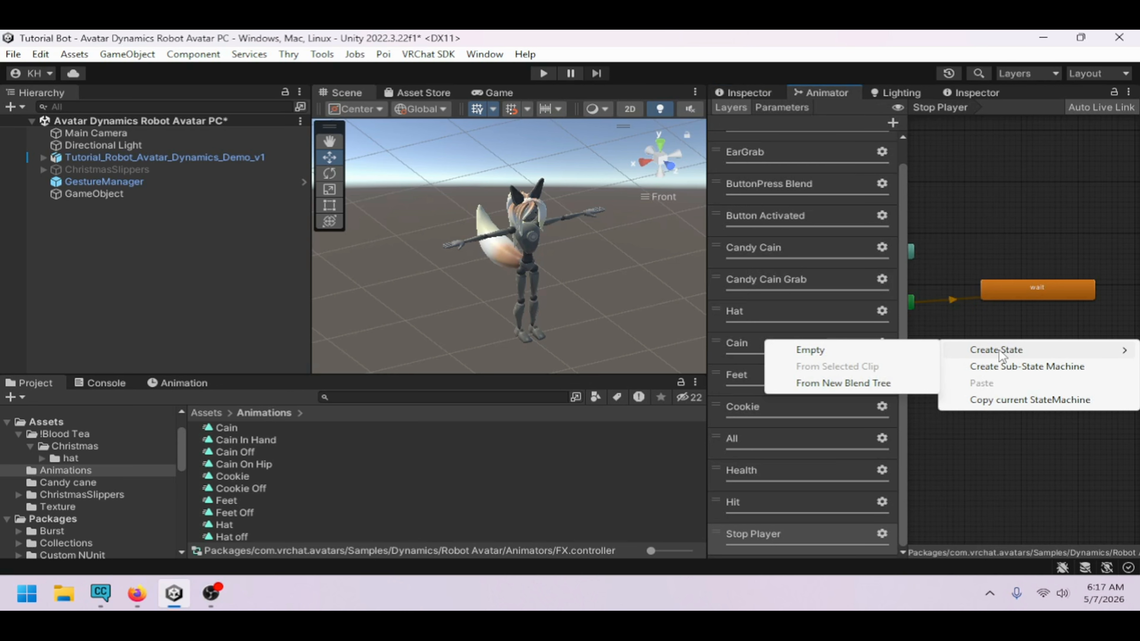
pyautogui.click(934, 350)
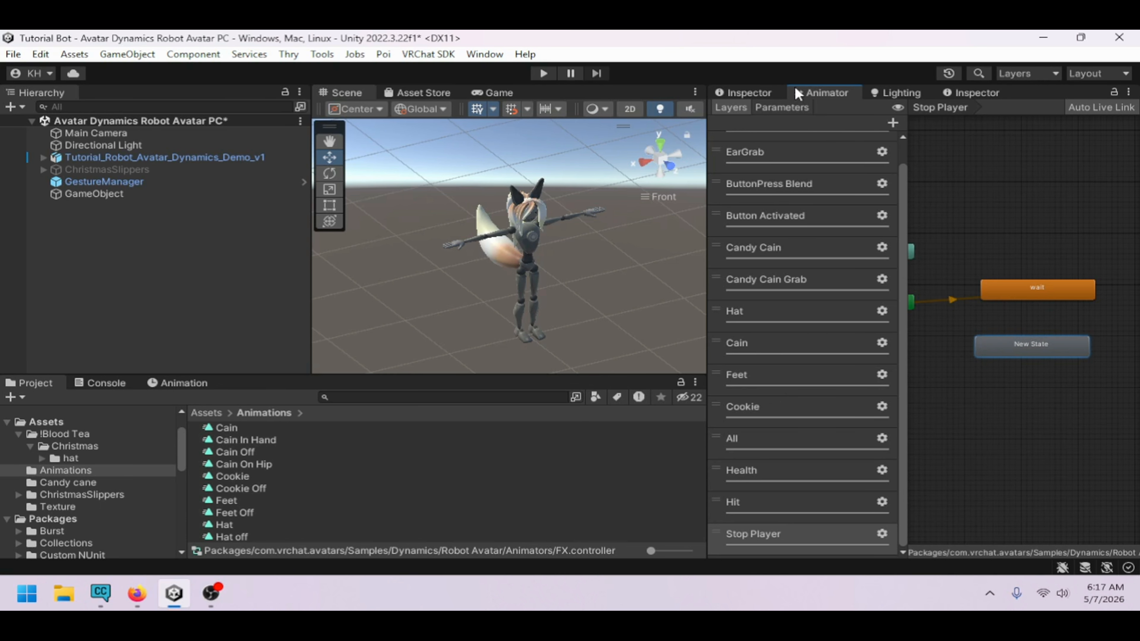
# Add a VRC Animator Locomotion Control behaviour to the new state and set it to Disable
pyautogui.click(758, 93)
pyautogui.click(909, 335)
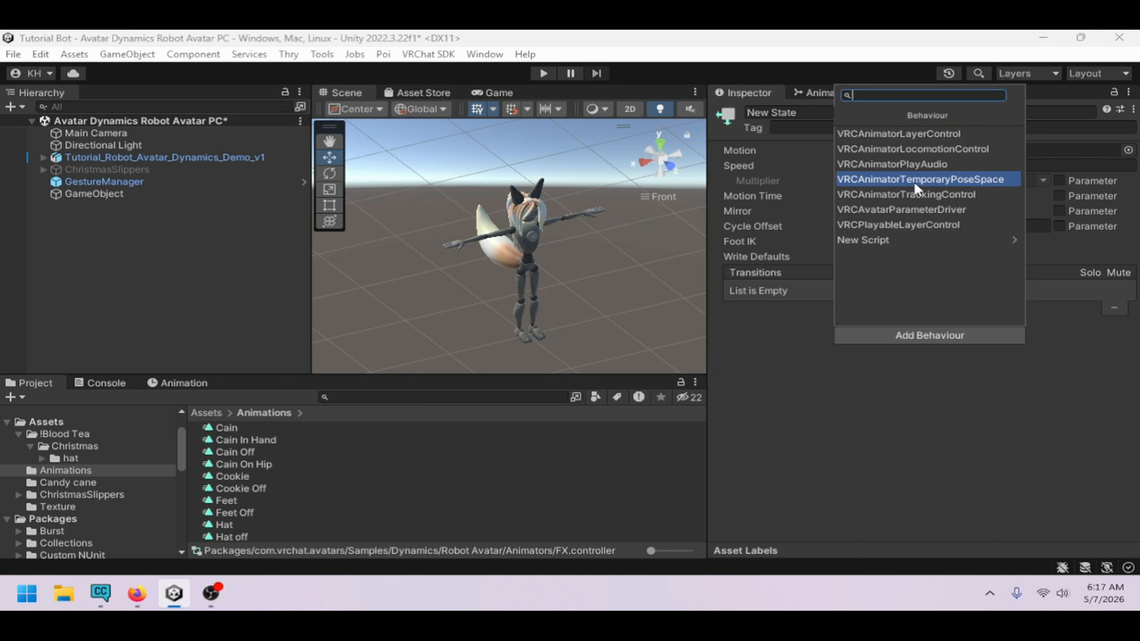
pyautogui.click(960, 149)
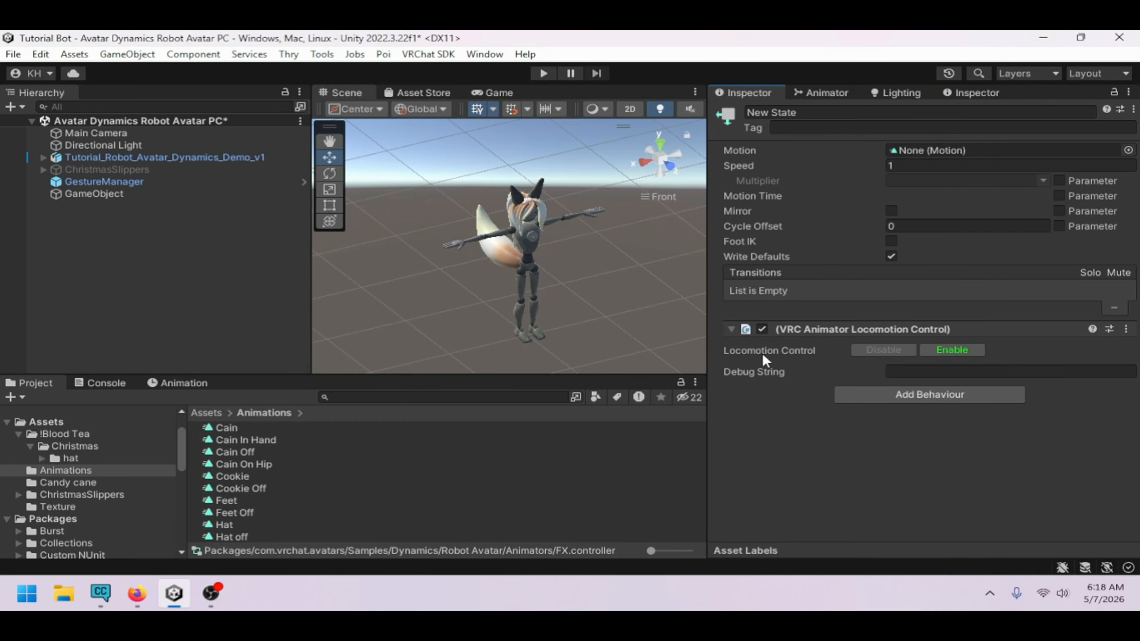
pyautogui.click(875, 349)
pyautogui.click(852, 89)
# Add a VRC Animator Locomotion Control behaviour to the wait state
pyautogui.click(1006, 287)
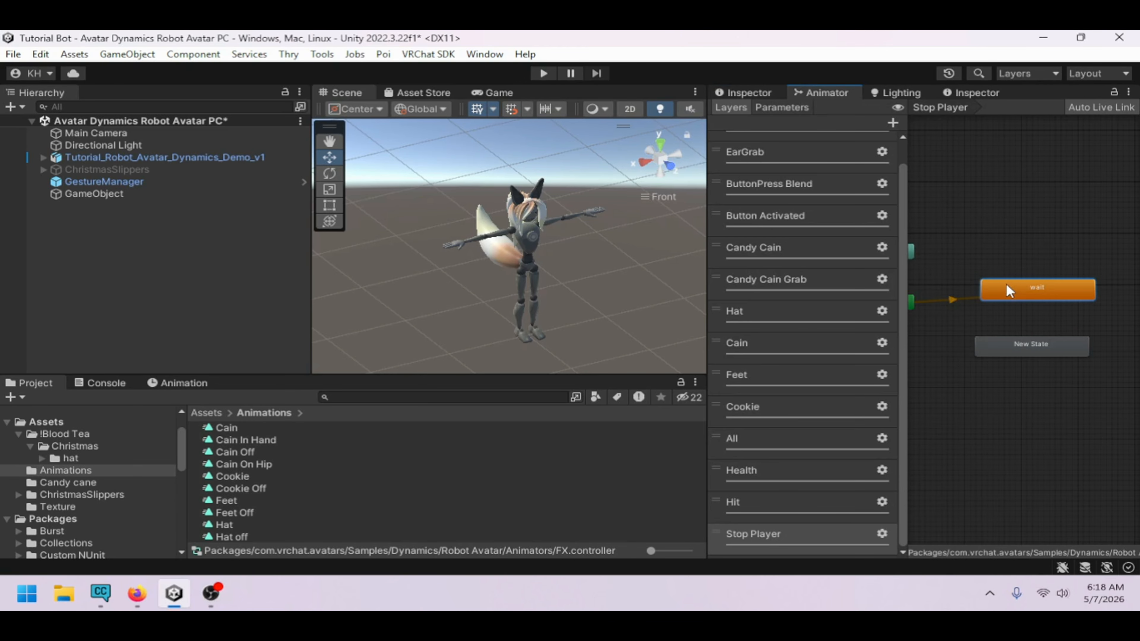
pyautogui.click(749, 92)
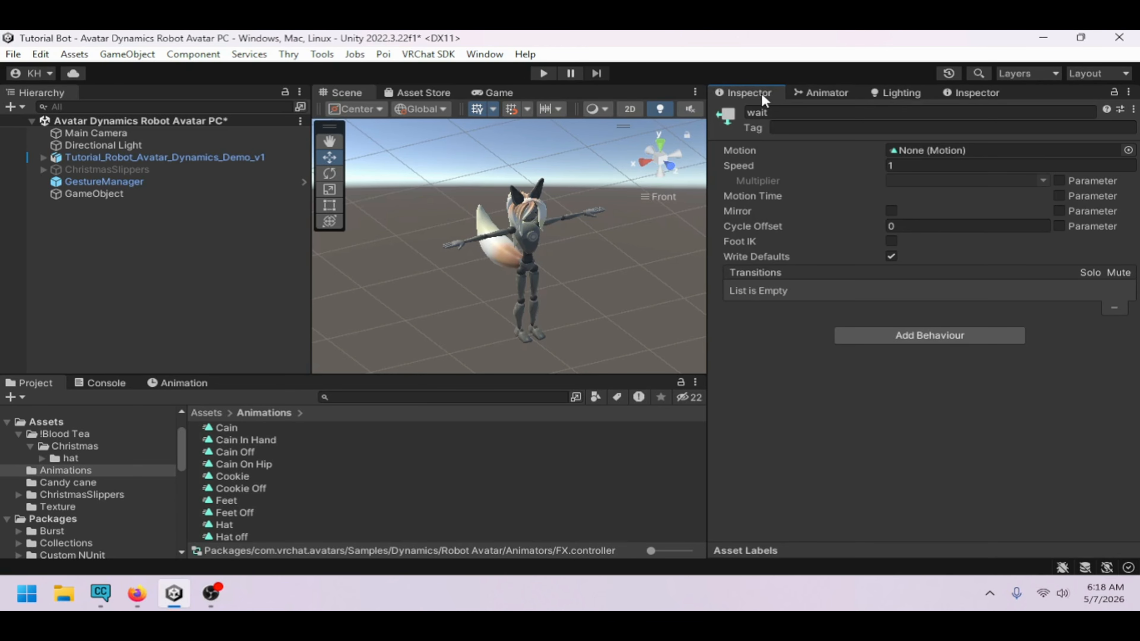
pyautogui.click(945, 335)
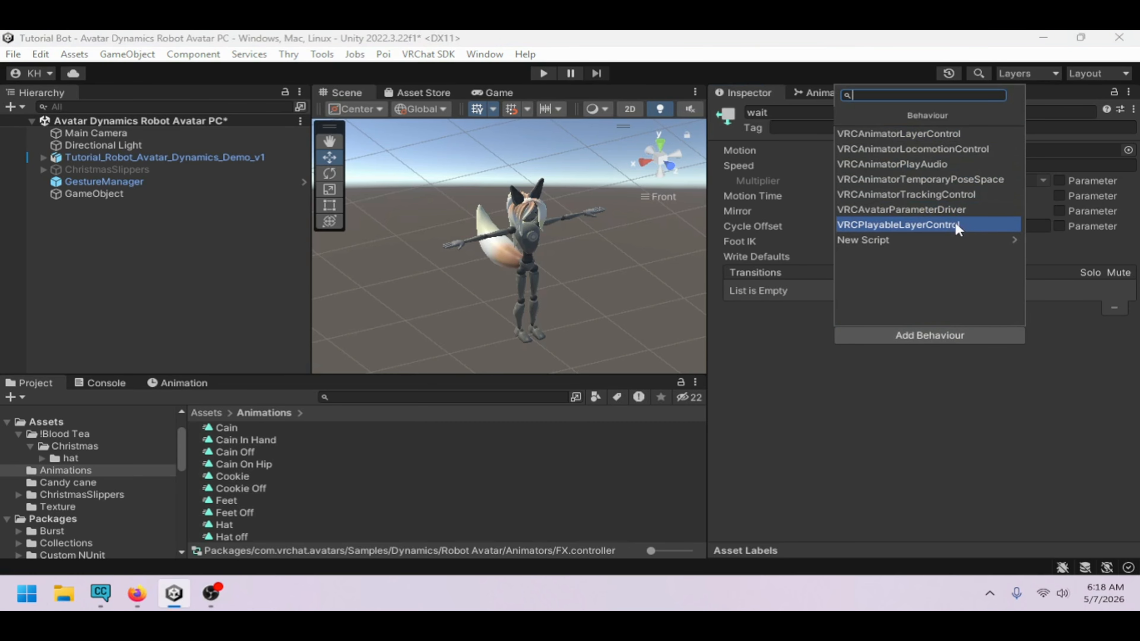
pyautogui.click(940, 153)
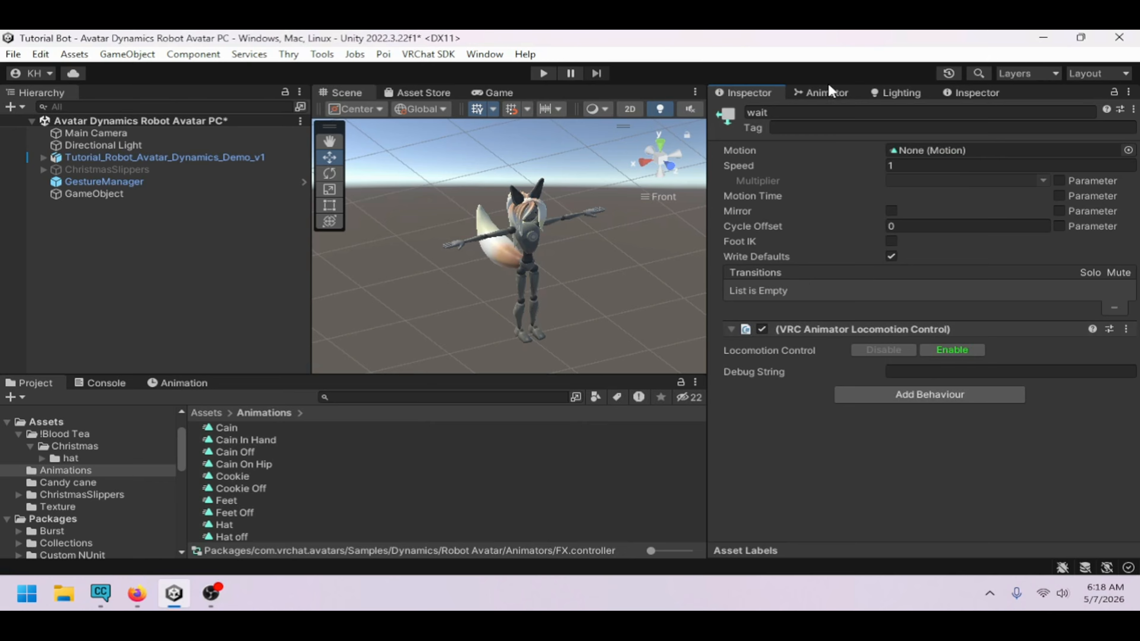
pyautogui.click(828, 92)
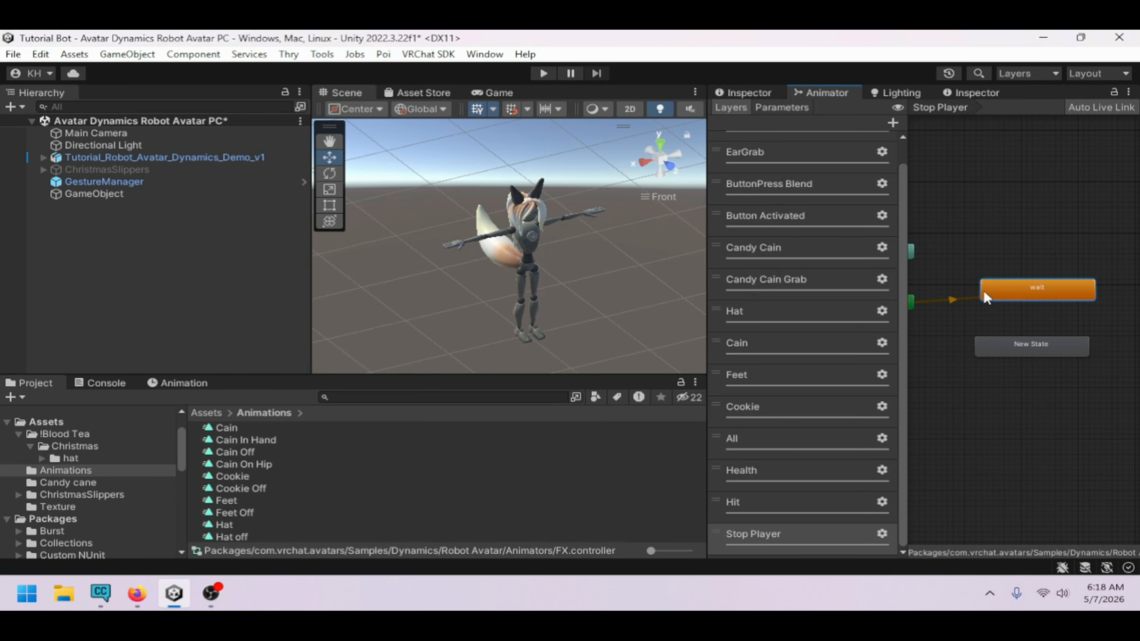
# Make a transition from wait to New State and another from New State back to wait
pyautogui.click(1016, 354)
pyautogui.rightClick(1012, 296)
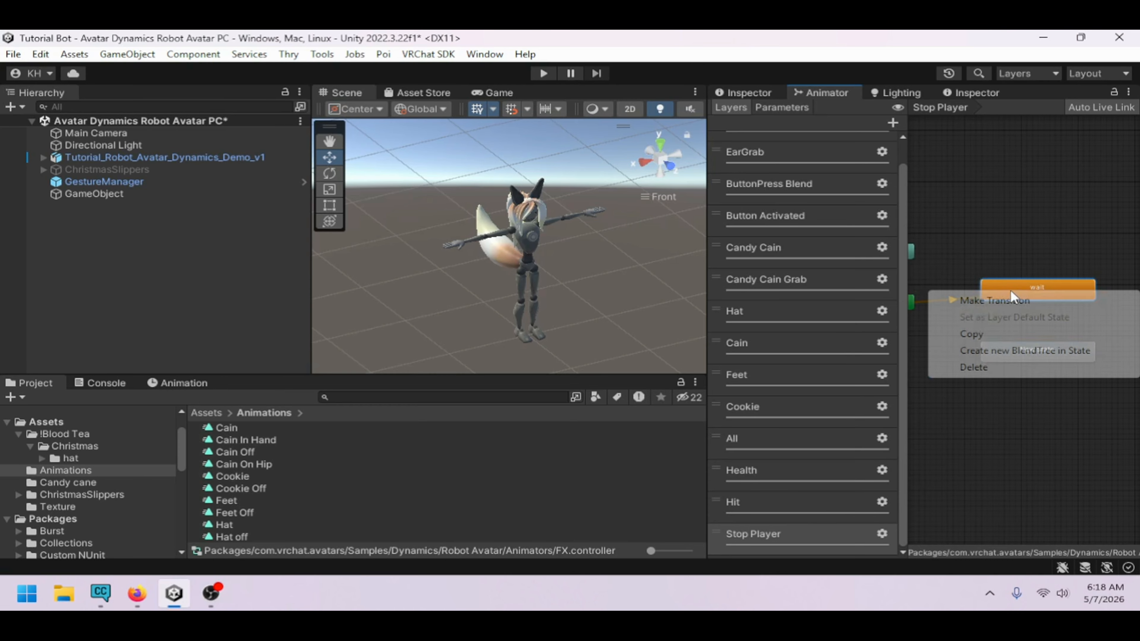
pyautogui.click(1012, 300)
pyautogui.click(1017, 351)
pyautogui.rightClick(1076, 357)
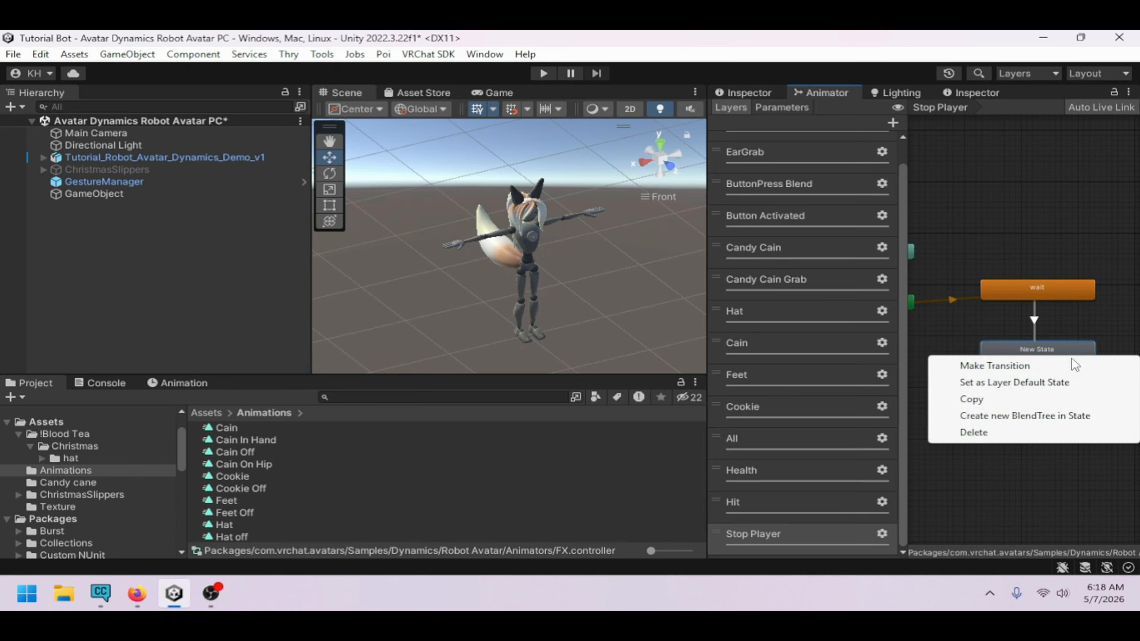
pyautogui.click(1071, 364)
pyautogui.click(1046, 295)
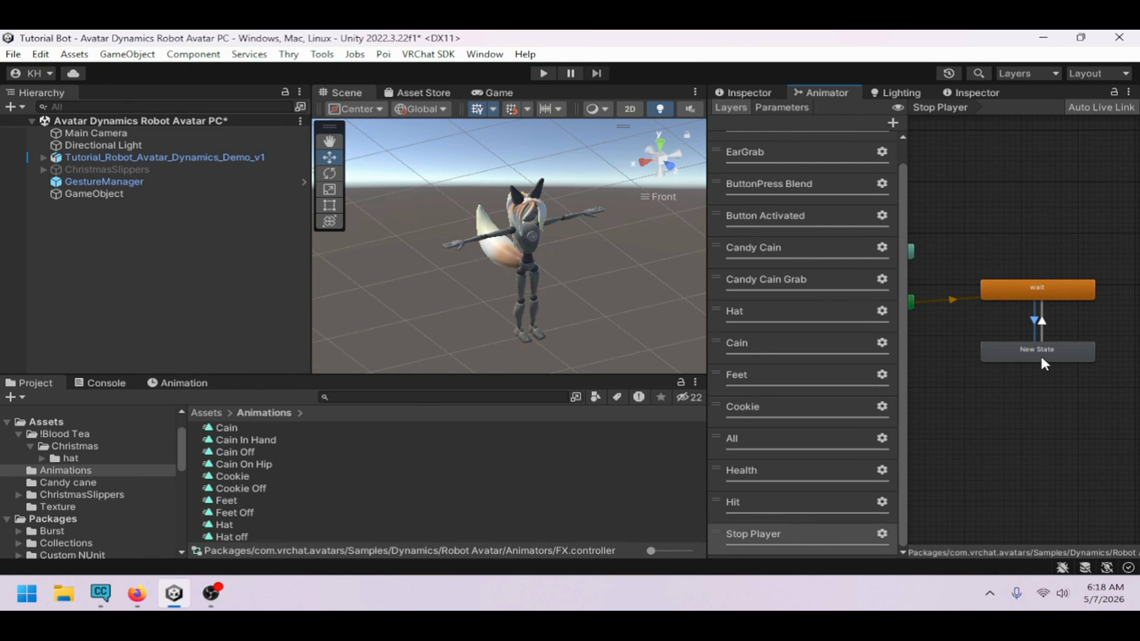
pyautogui.click(751, 93)
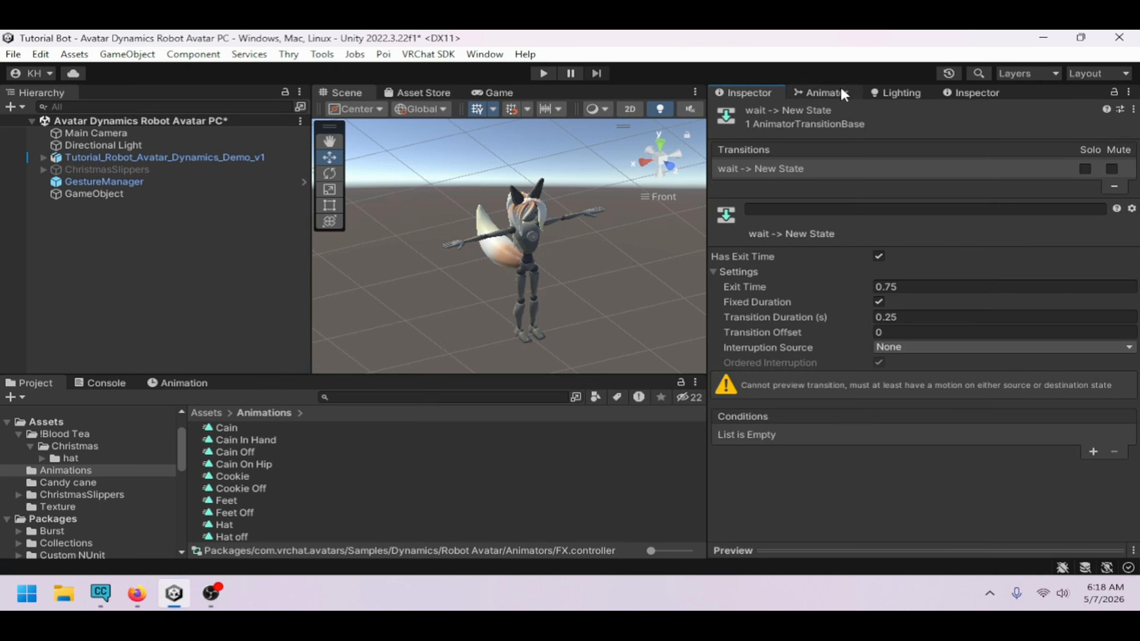
pyautogui.click(827, 92)
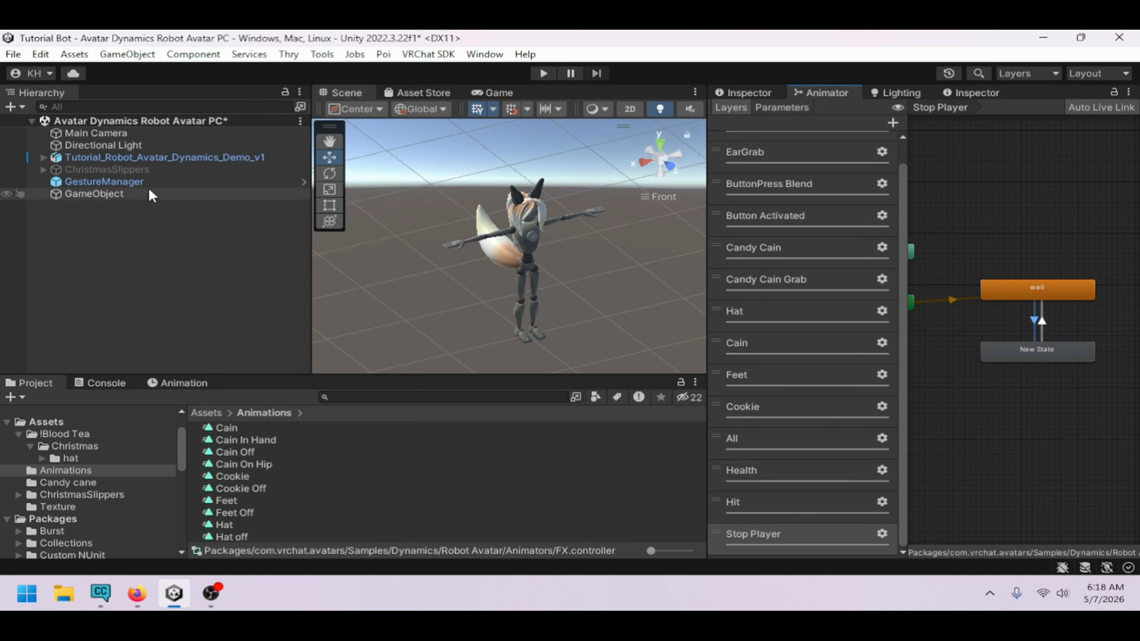
# Inspect the contact receiver GameObject under the head and the Hit layer's Hit state behaviours
pyautogui.click(43, 157)
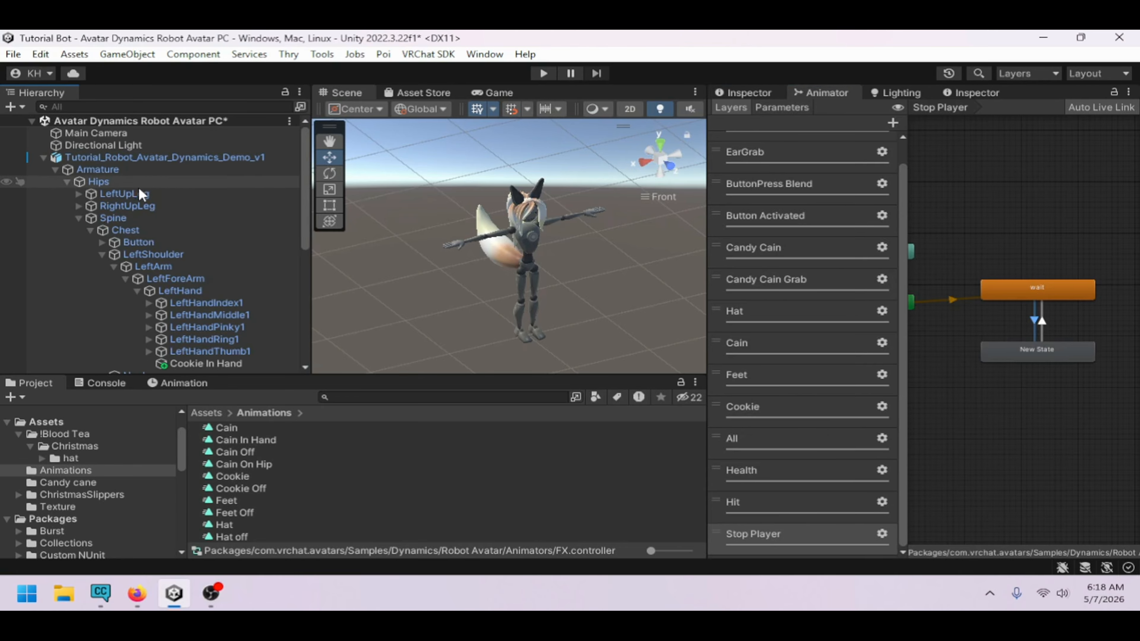
pyautogui.scroll(-3, 140, 194)
pyautogui.scroll(-3, 198, 283)
pyautogui.click(196, 292)
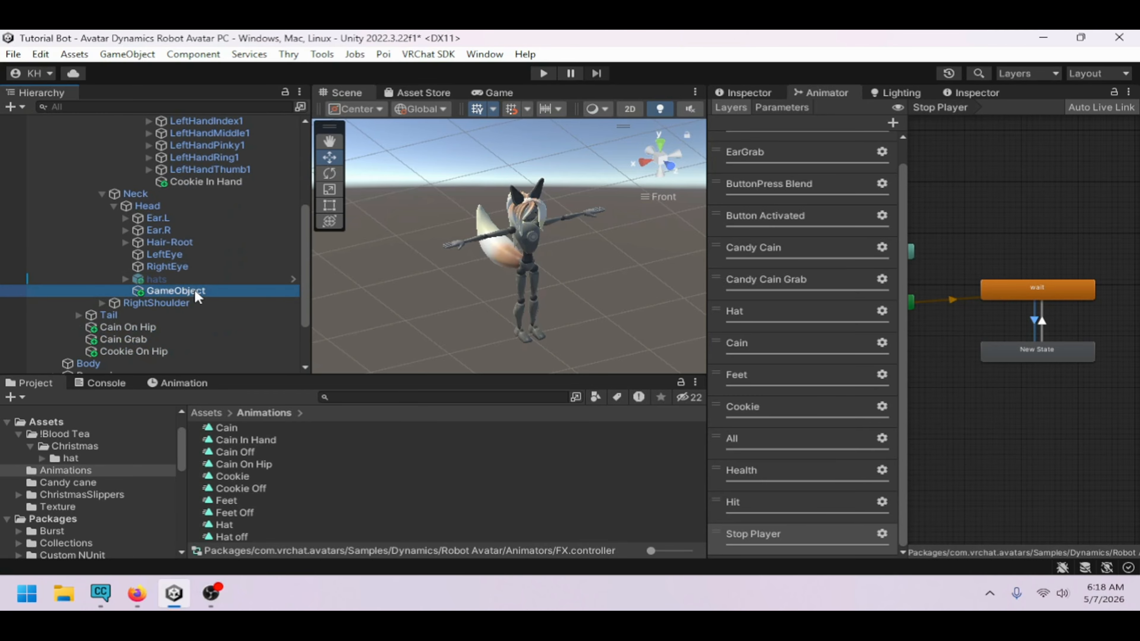
pyautogui.click(759, 93)
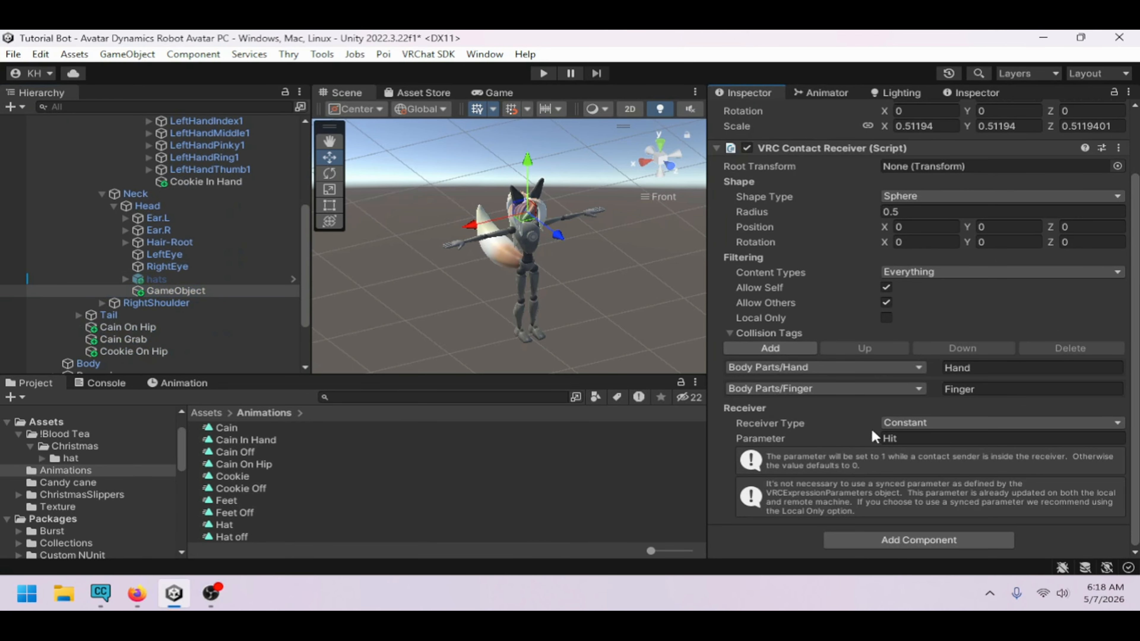
pyautogui.click(847, 98)
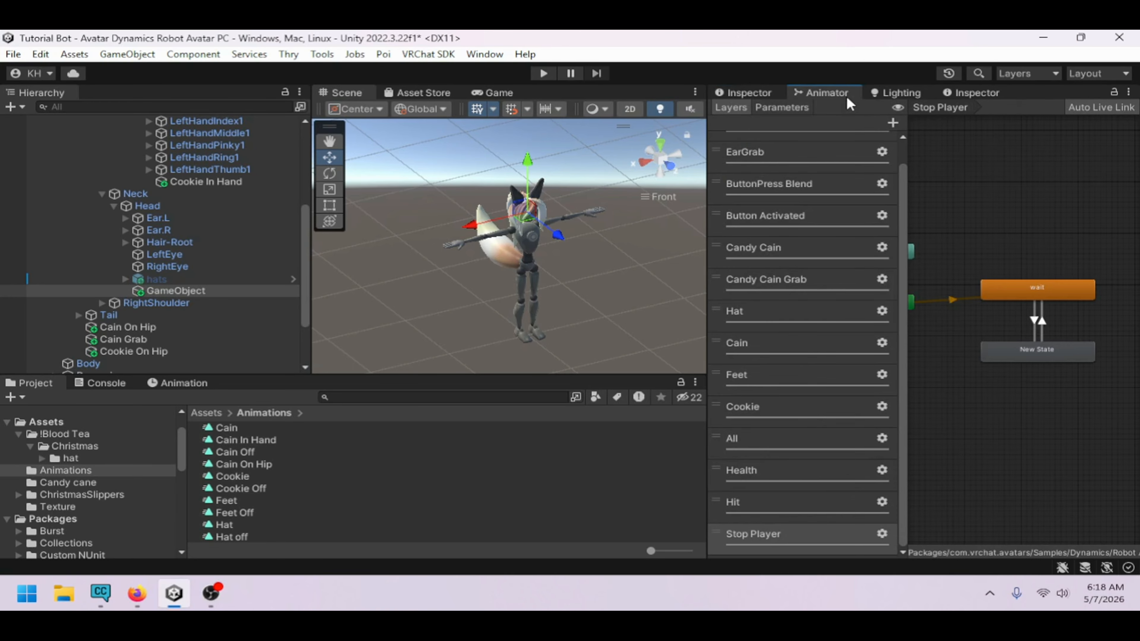
pyautogui.click(774, 504)
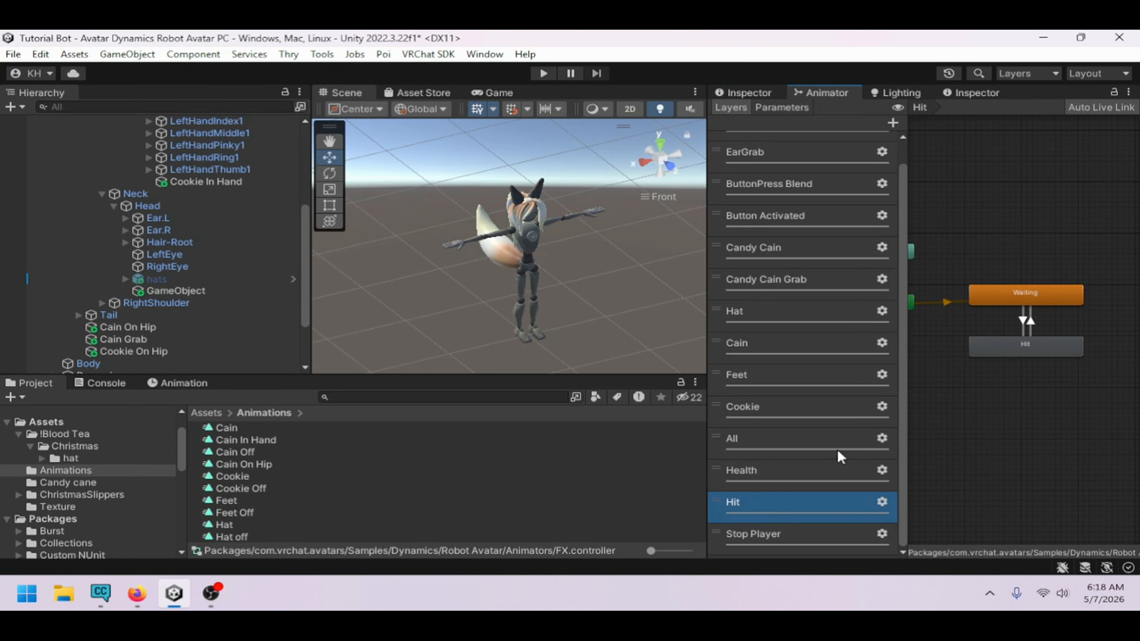
pyautogui.click(1006, 355)
pyautogui.click(781, 107)
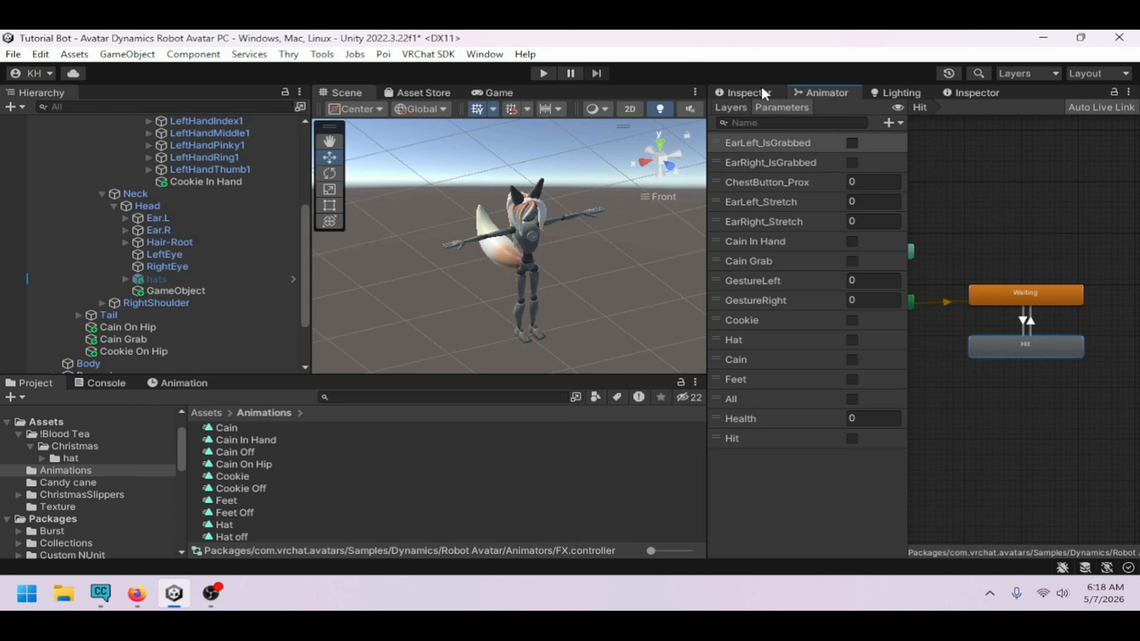
pyautogui.click(759, 93)
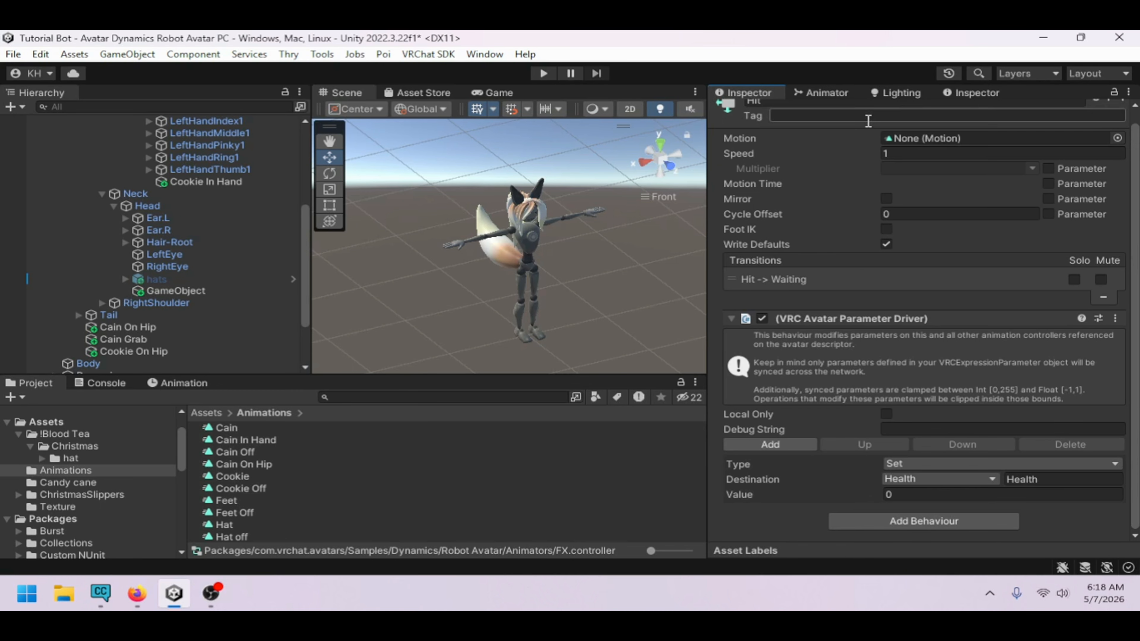
pyautogui.click(831, 95)
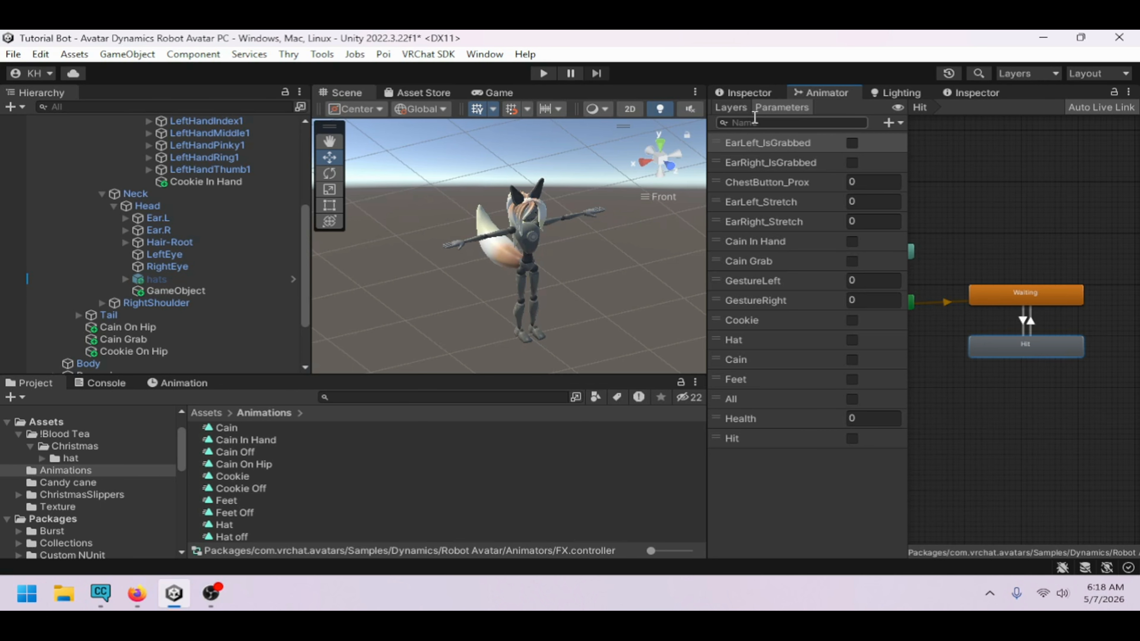
# Rename the new state in the Stop Player layer to Stop Player
pyautogui.click(730, 107)
pyautogui.click(788, 537)
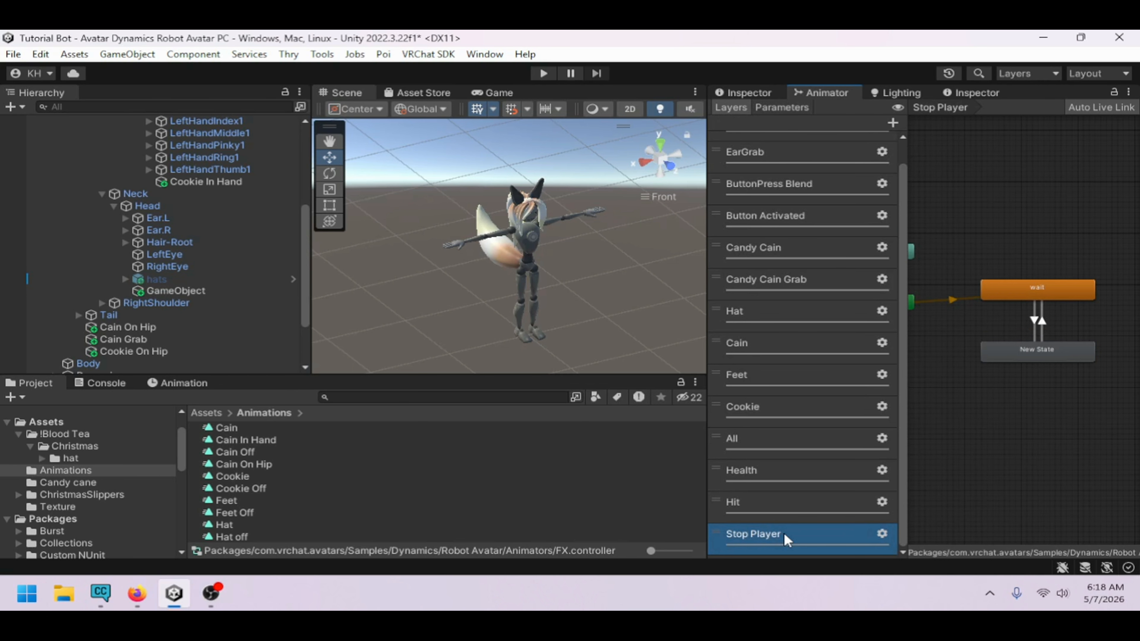
pyautogui.click(1042, 354)
pyautogui.click(744, 93)
pyautogui.click(798, 113)
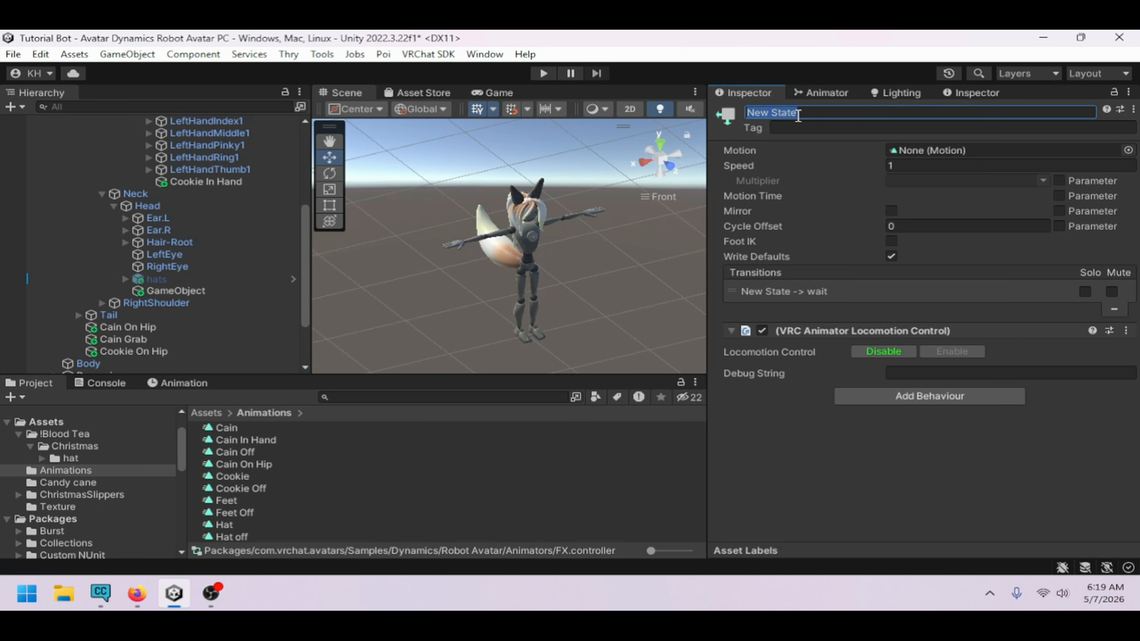
pyautogui.write('Stop Player')
pyautogui.press('Return')
# Add a condition to the wait-to-Stop Player transition: Health Less than -5
pyautogui.click(827, 92)
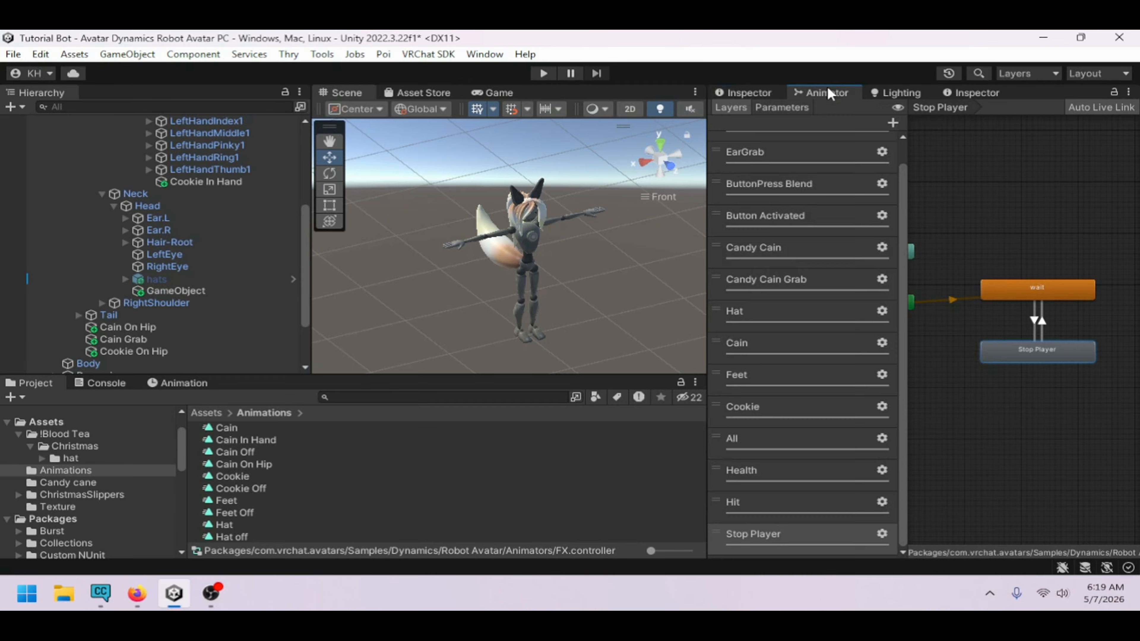
pyautogui.click(1034, 319)
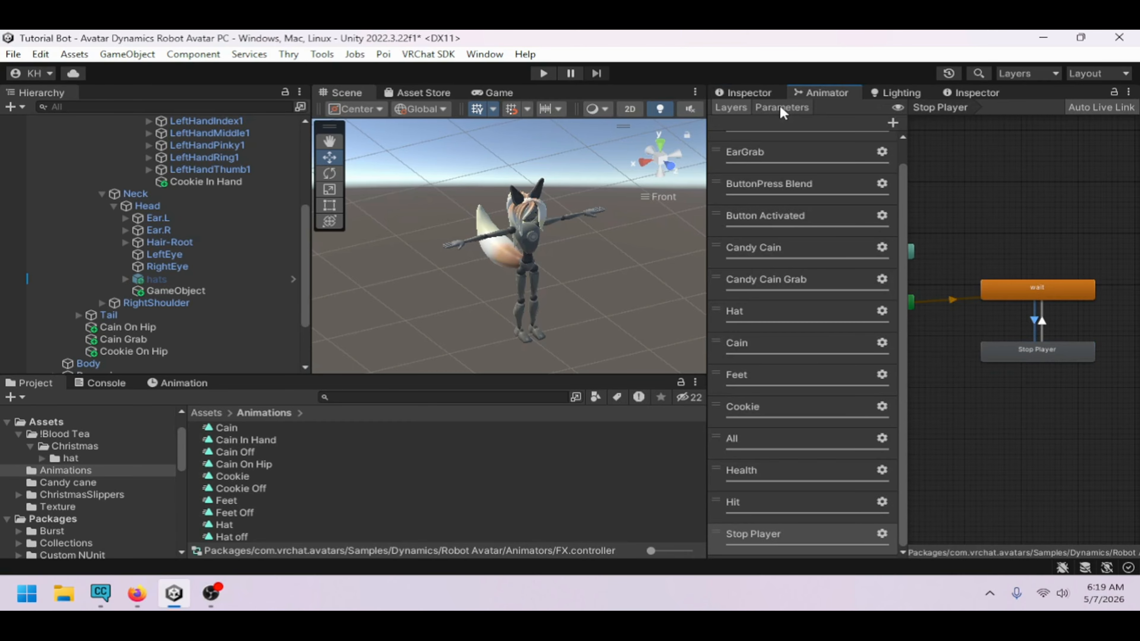
pyautogui.click(763, 93)
pyautogui.click(1094, 452)
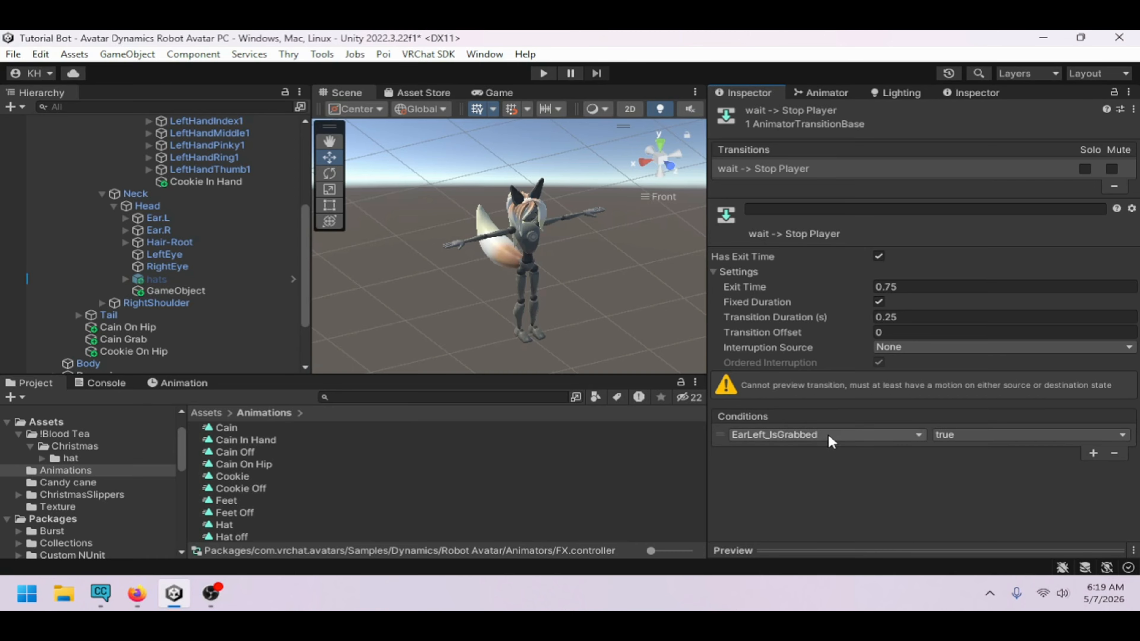
pyautogui.click(831, 435)
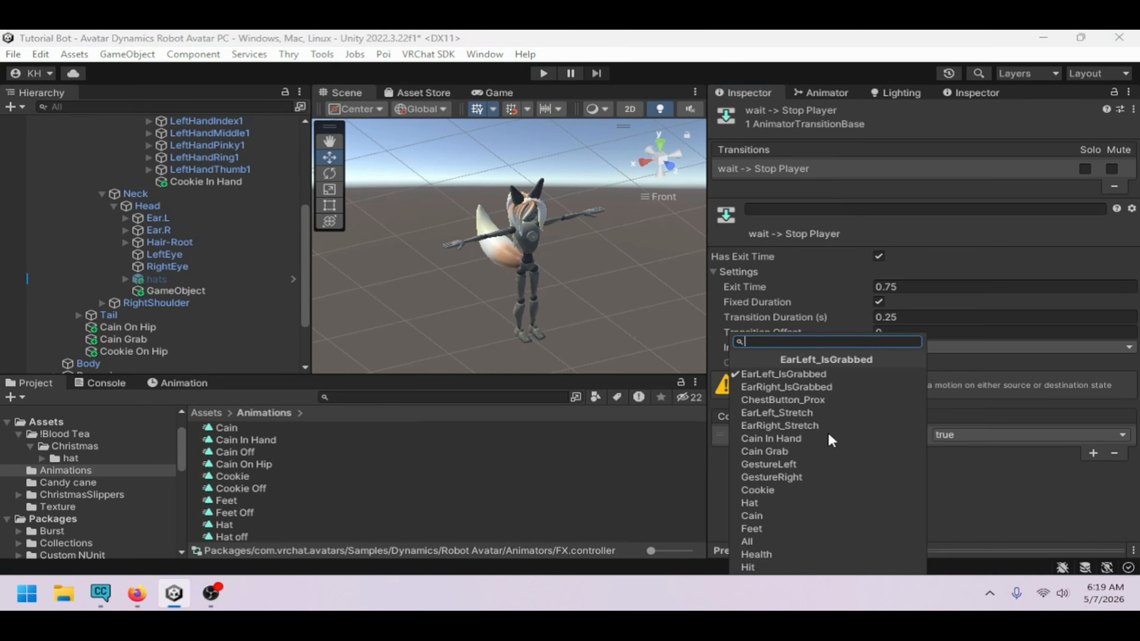
pyautogui.click(801, 556)
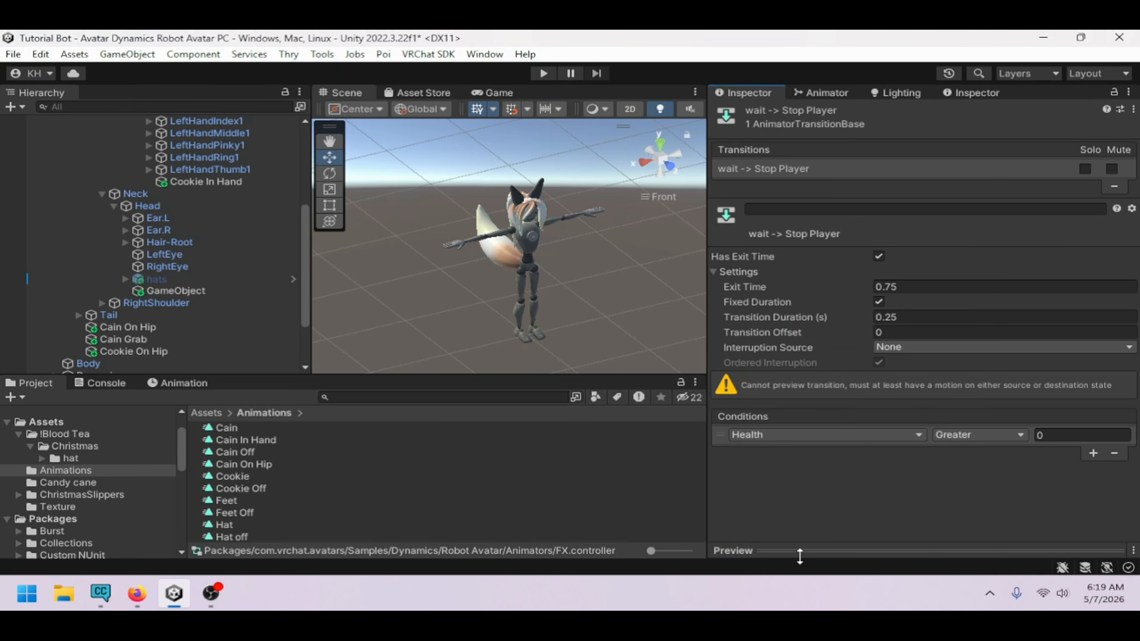
pyautogui.click(978, 434)
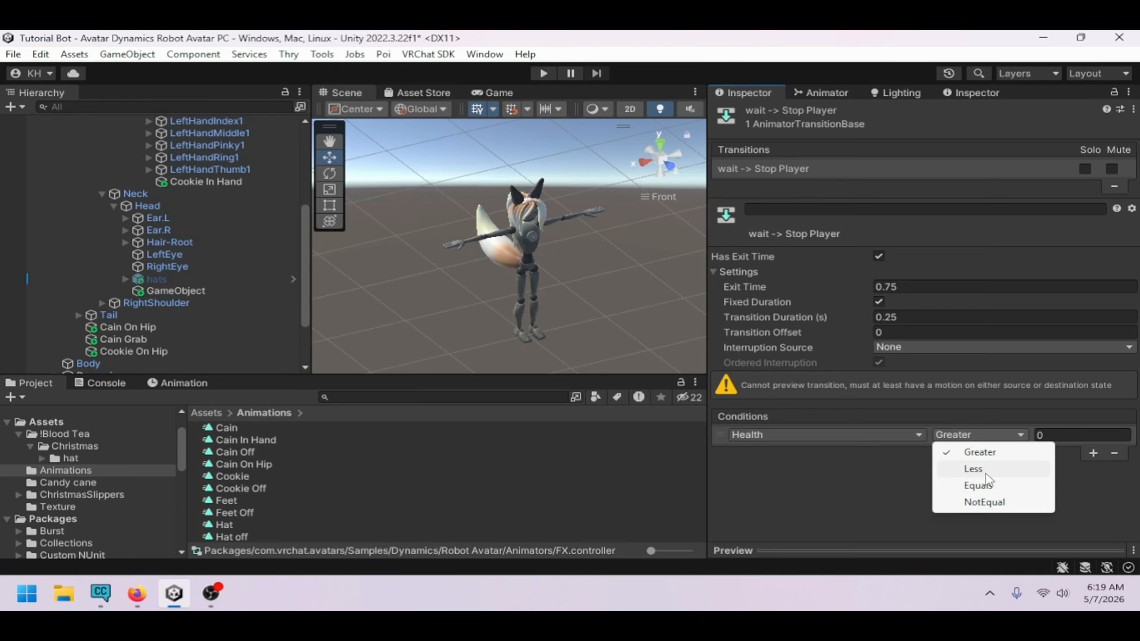
pyautogui.click(987, 474)
pyautogui.click(1051, 435)
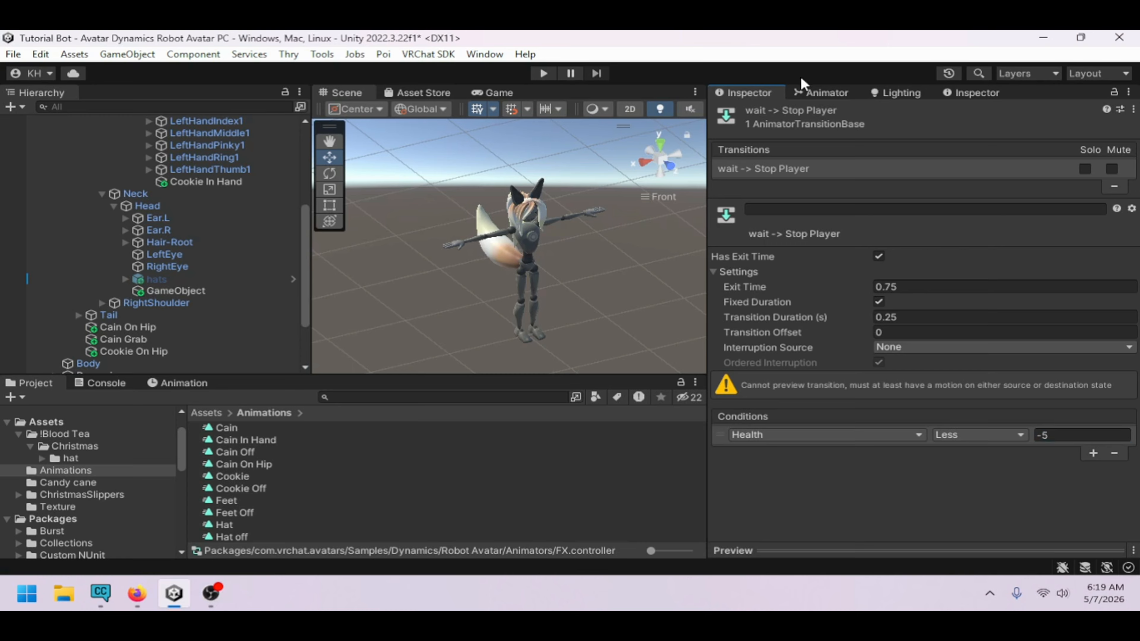
# Look over the Health and Hit layer state machines and the avatar in the scene
pyautogui.click(822, 92)
pyautogui.click(1072, 411)
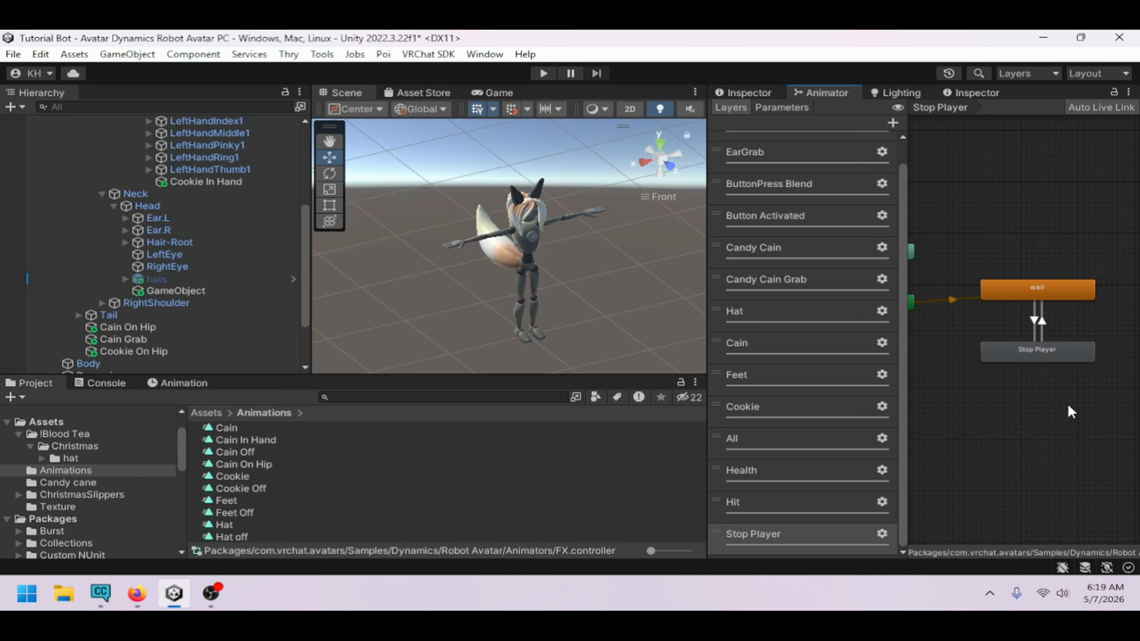
pyautogui.keyDown('alt'); pyautogui.moveTo(561, 225); pyautogui.dragTo(479, 278); pyautogui.keyUp('alt')
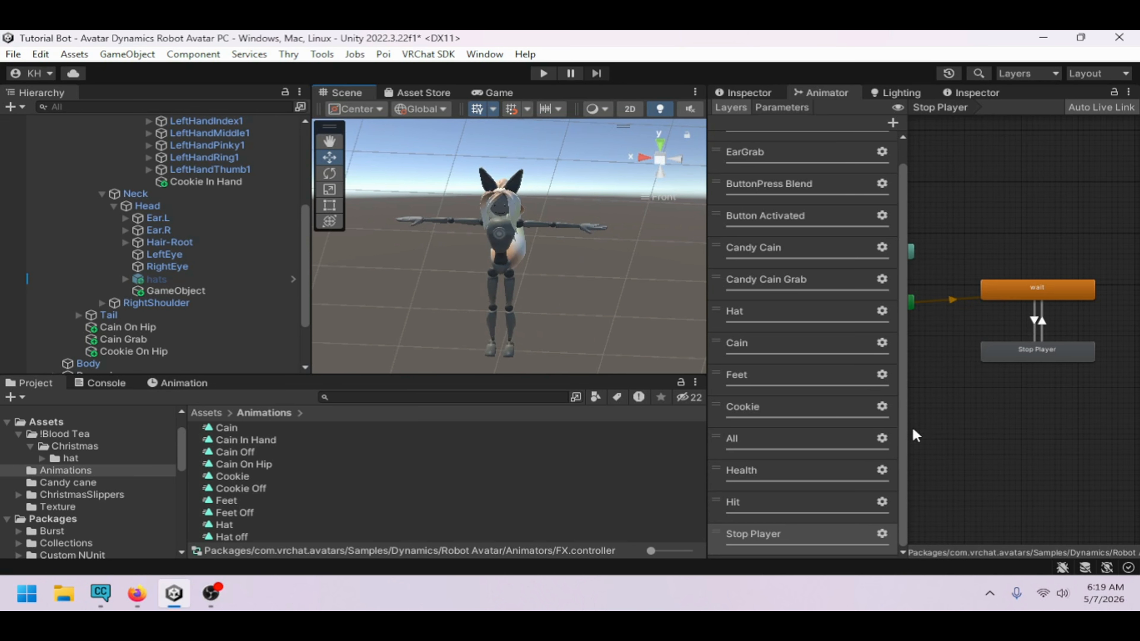
pyautogui.click(784, 485)
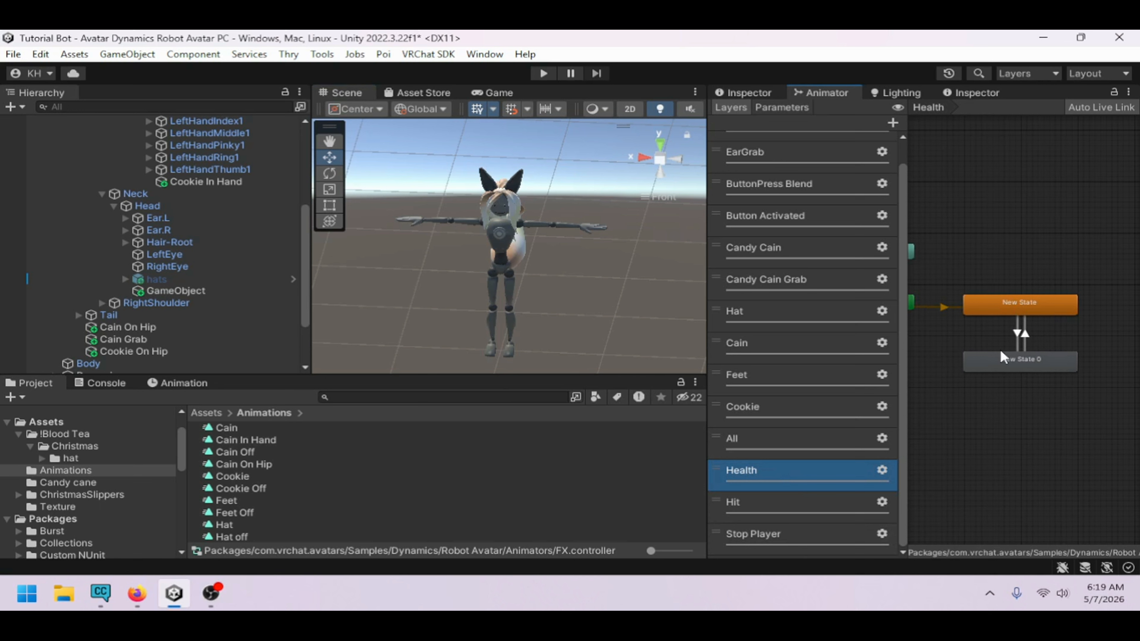
pyautogui.click(782, 511)
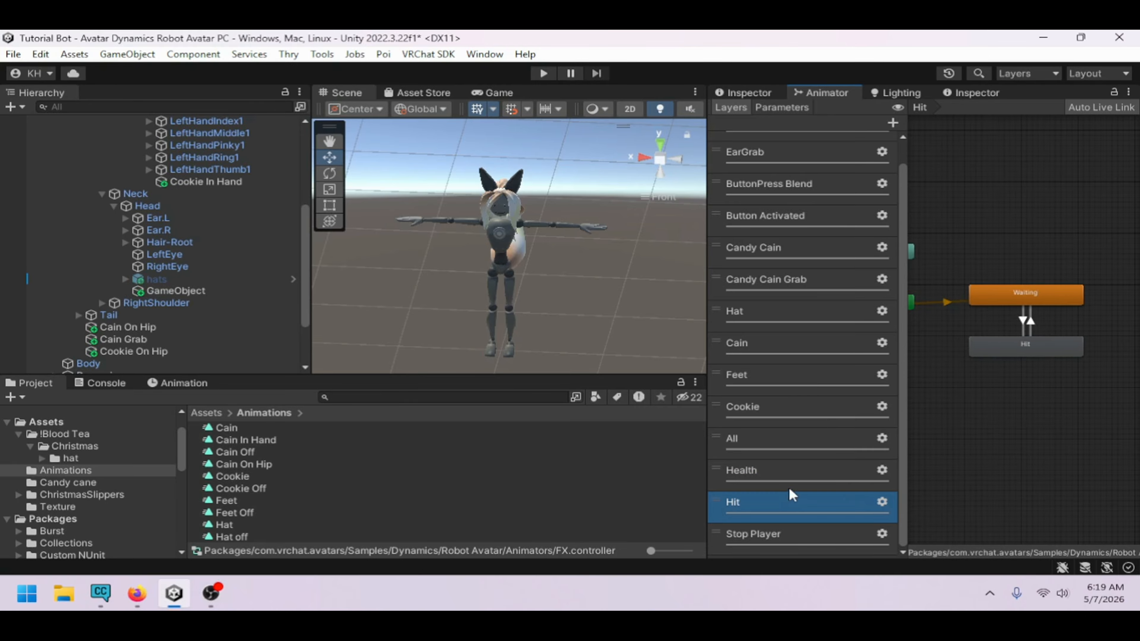
pyautogui.click(775, 478)
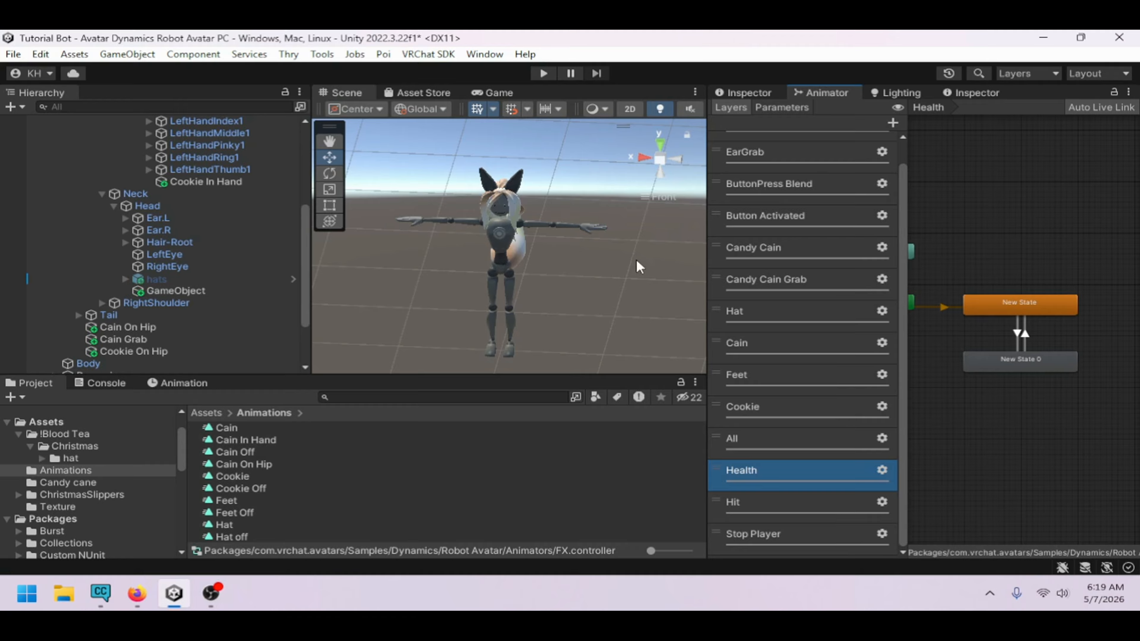
pyautogui.moveTo(534, 275)
pyautogui.keyDown('alt'); pyautogui.mouseDown()
pyautogui.moveTo(505, 204)
pyautogui.moveTo(431, 241)
pyautogui.moveTo(314, 238)
pyautogui.mouseUp(); pyautogui.keyUp('alt')
pyautogui.scroll(3, 219, 236)
pyautogui.scroll(-3, 217, 262)
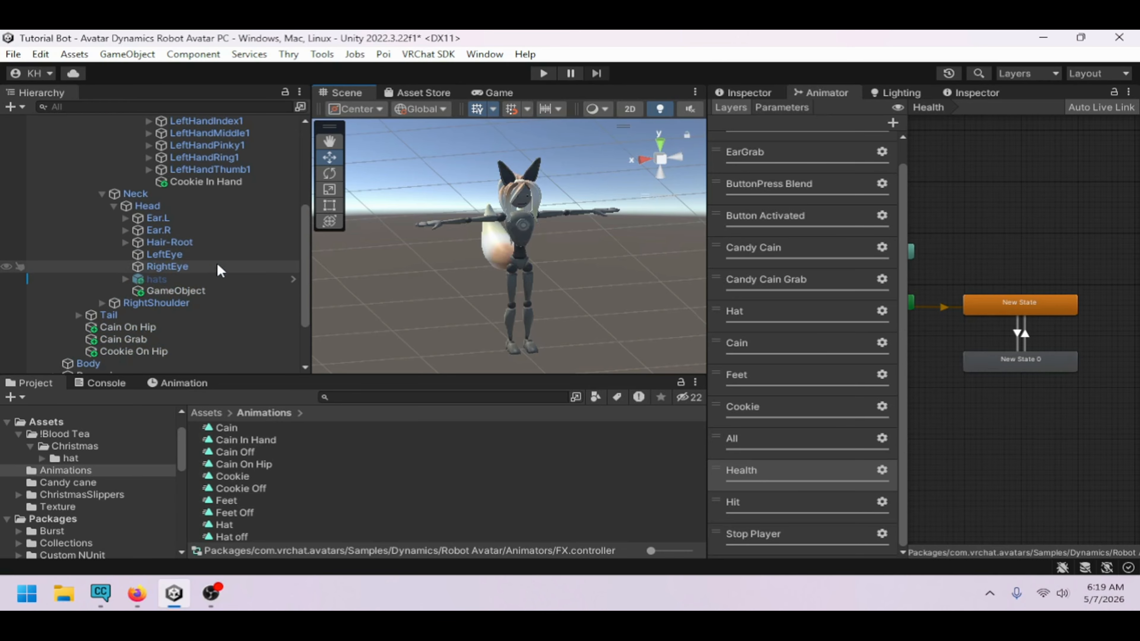
pyautogui.scroll(5, 201, 283)
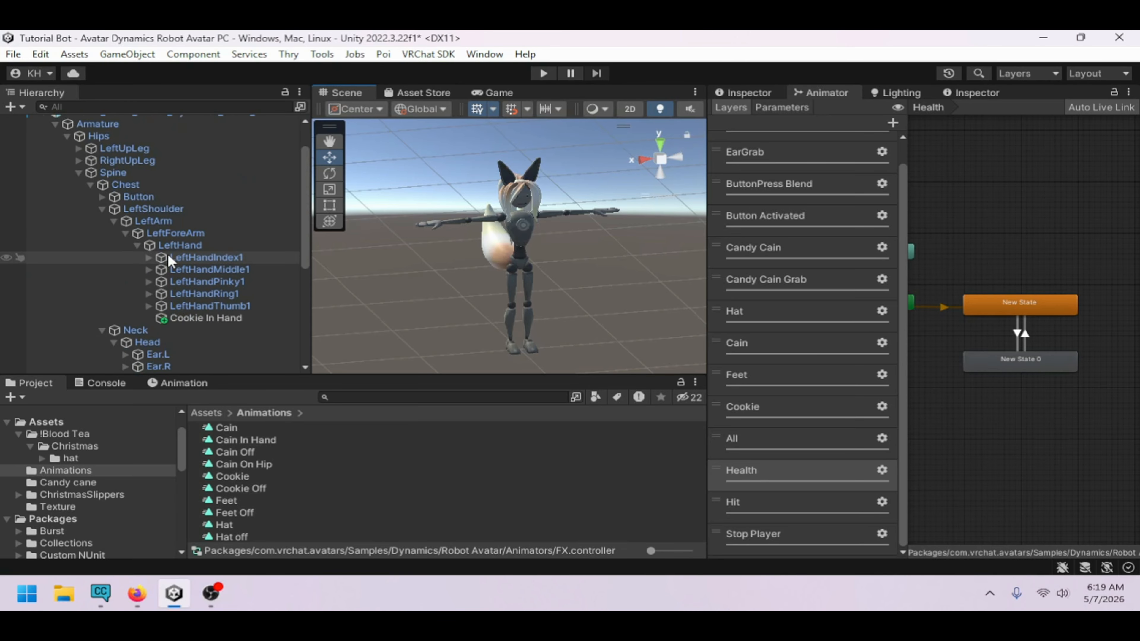
# Enable the GameObject nested under the avatar's RightHand bone
pyautogui.click(103, 209)
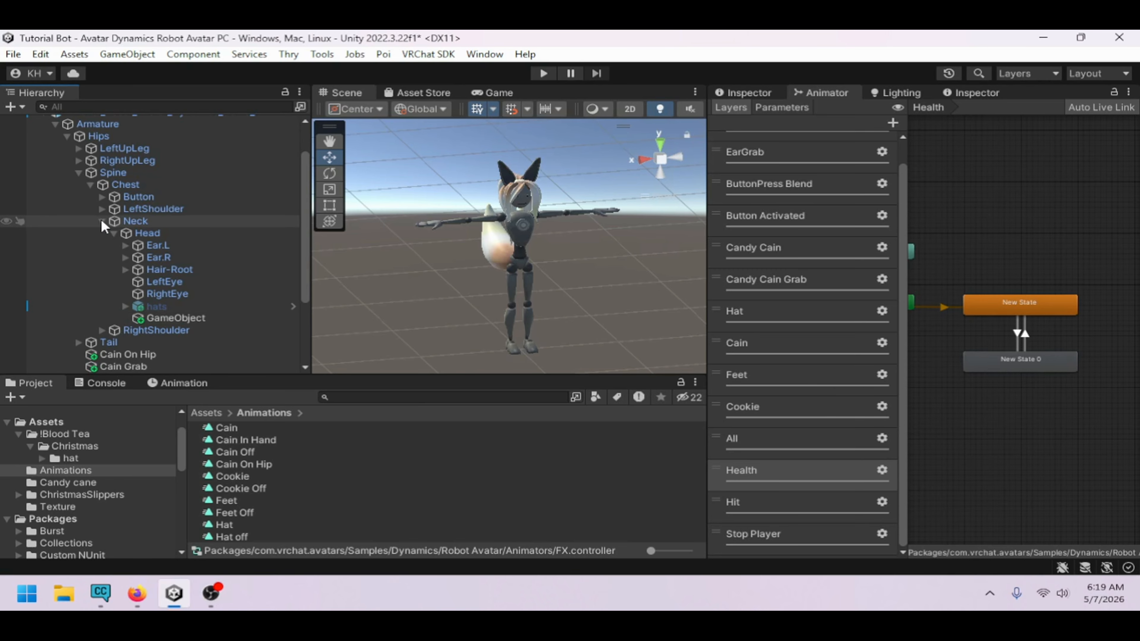
pyautogui.click(102, 221)
pyautogui.click(102, 233)
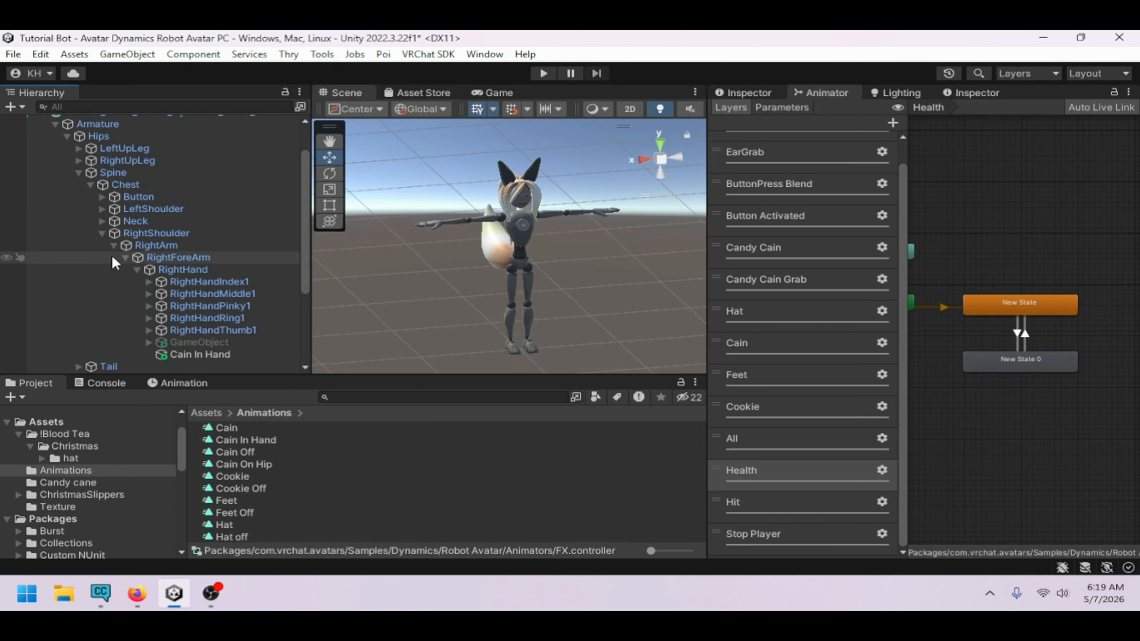
pyautogui.click(198, 342)
pyautogui.click(761, 93)
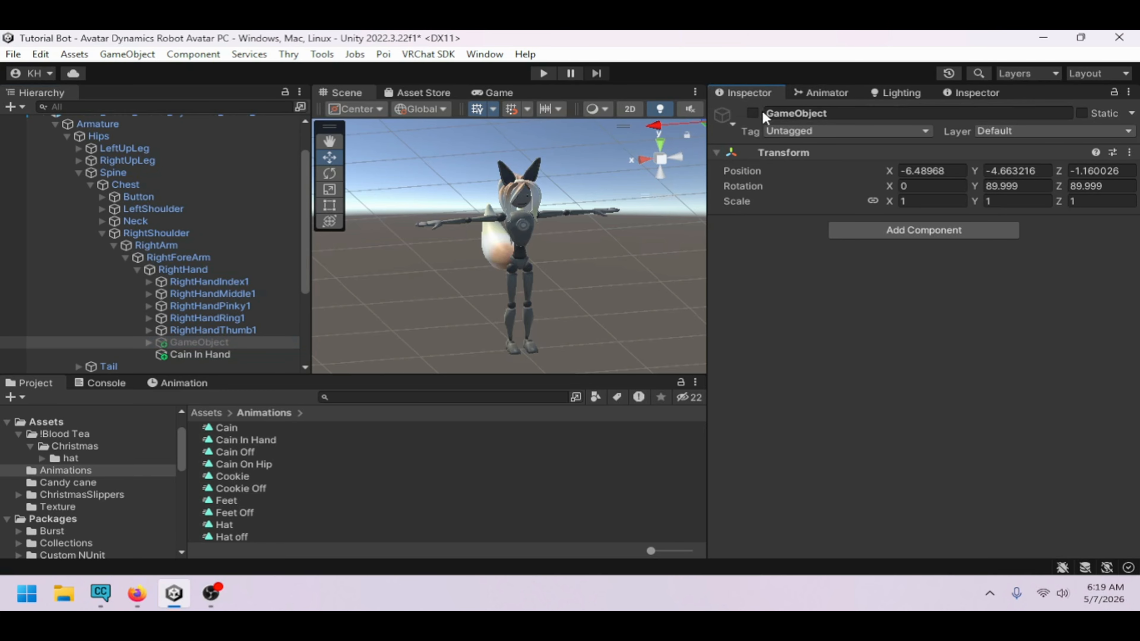
pyautogui.click(754, 114)
# Inspect the three spheres inside the right-hand GameObject up close in the scene
pyautogui.keyDown('alt'); pyautogui.moveTo(548, 194); pyautogui.dragTo(648, 208); pyautogui.keyUp('alt')
pyautogui.scroll(5, 593, 287)
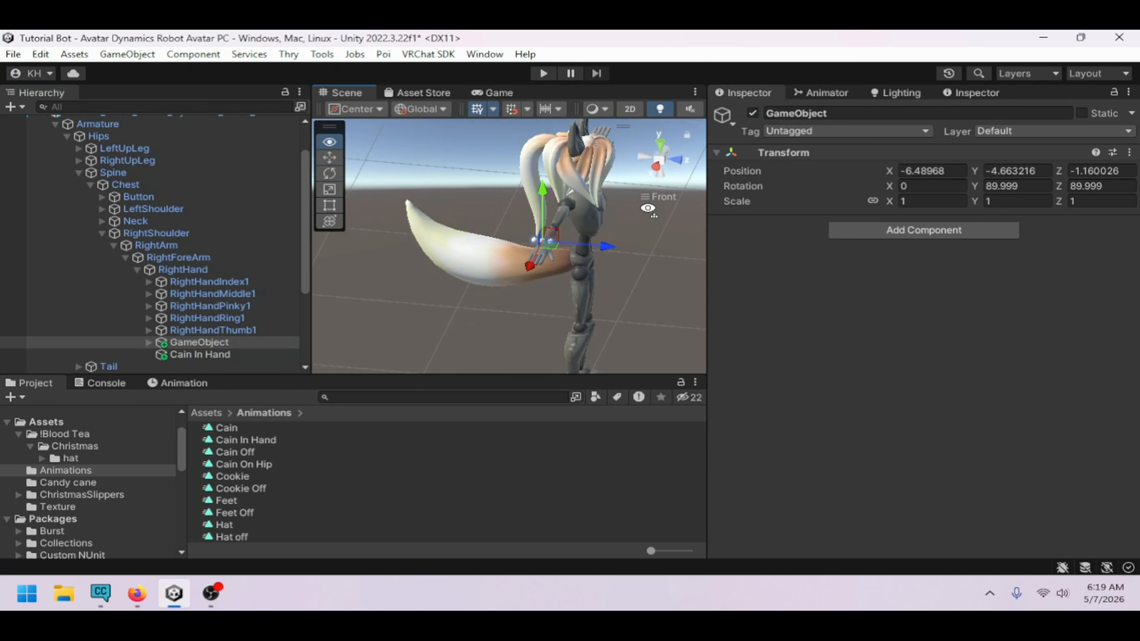
pyautogui.scroll(6, 601, 223)
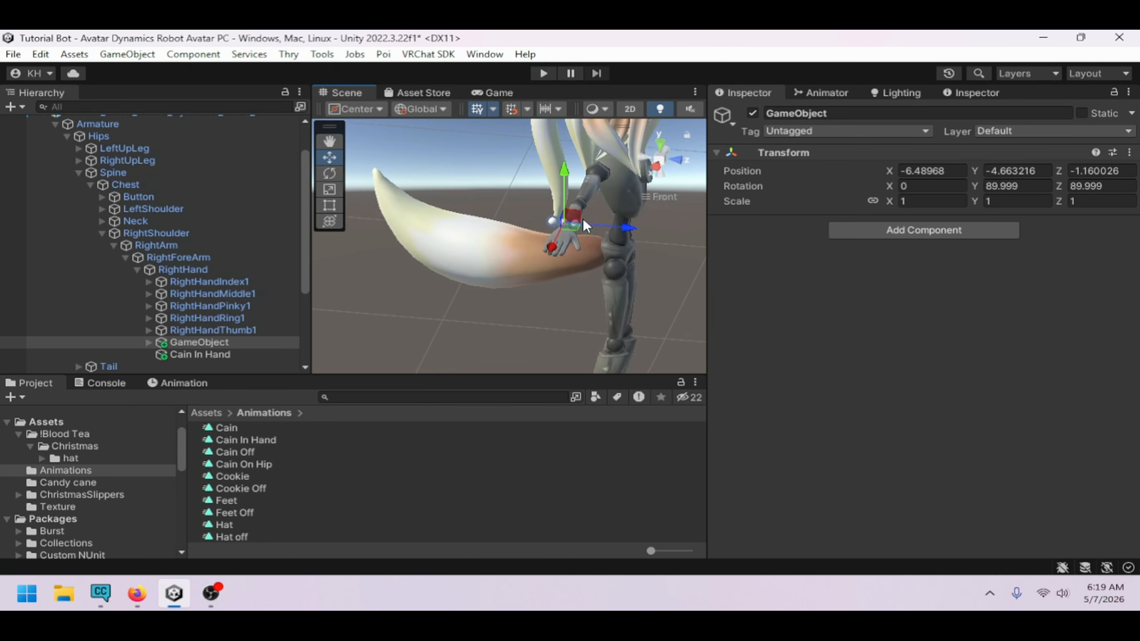
pyautogui.moveTo(583, 220); pyautogui.dragTo(528, 242, button='middle')
pyautogui.scroll(5, 527, 241)
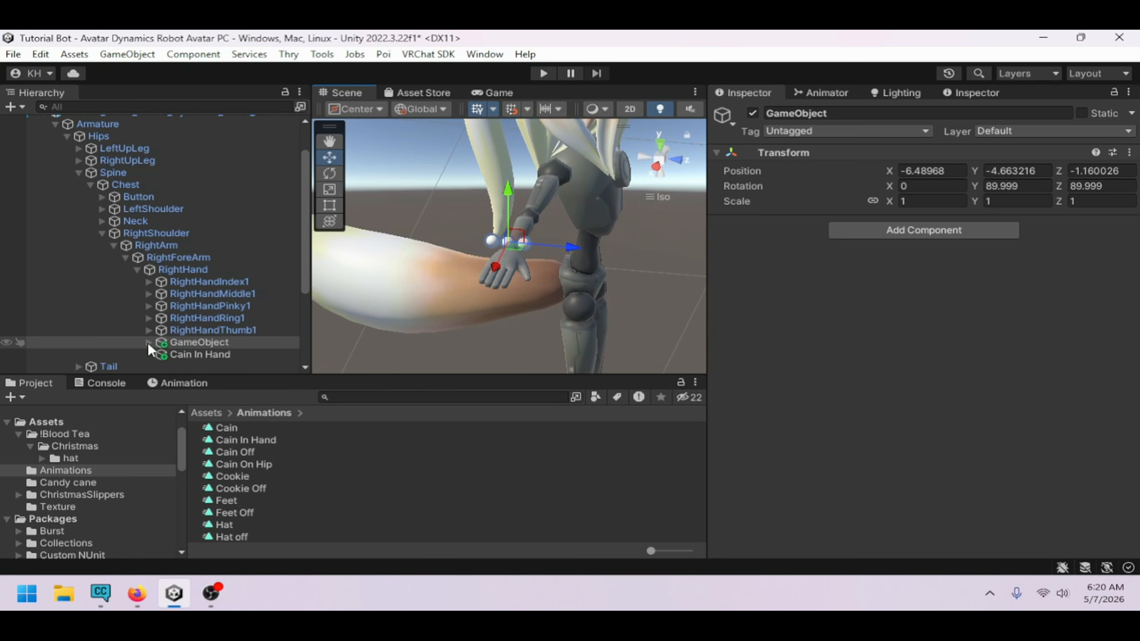
pyautogui.click(148, 342)
pyautogui.scroll(-5, 195, 336)
pyautogui.click(218, 186)
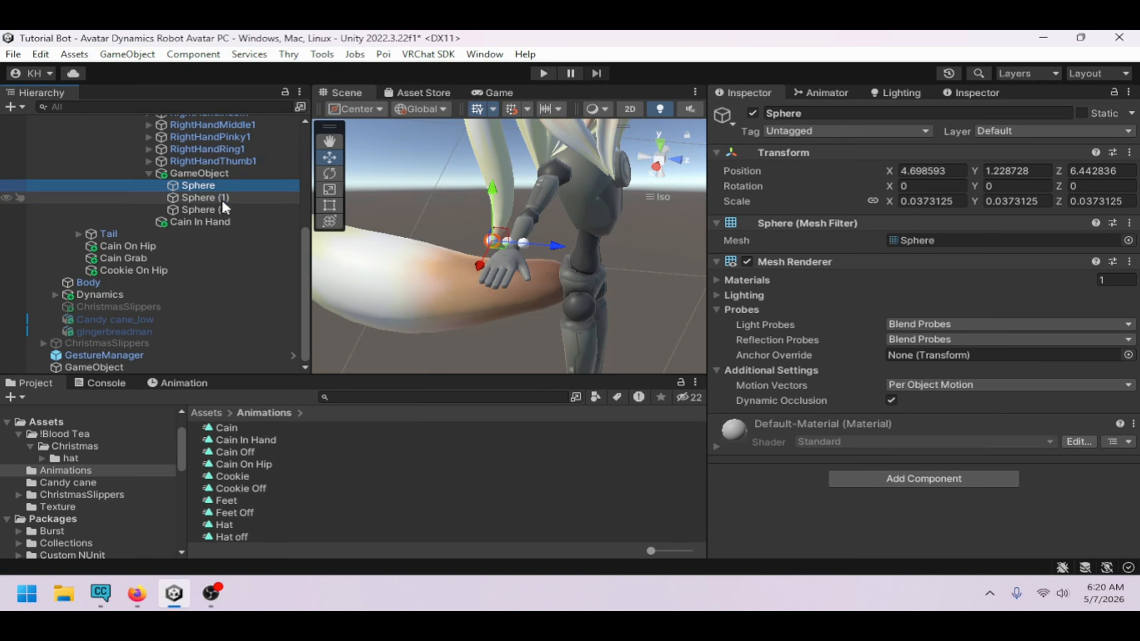
pyautogui.click(223, 199)
pyautogui.click(224, 210)
pyautogui.click(223, 186)
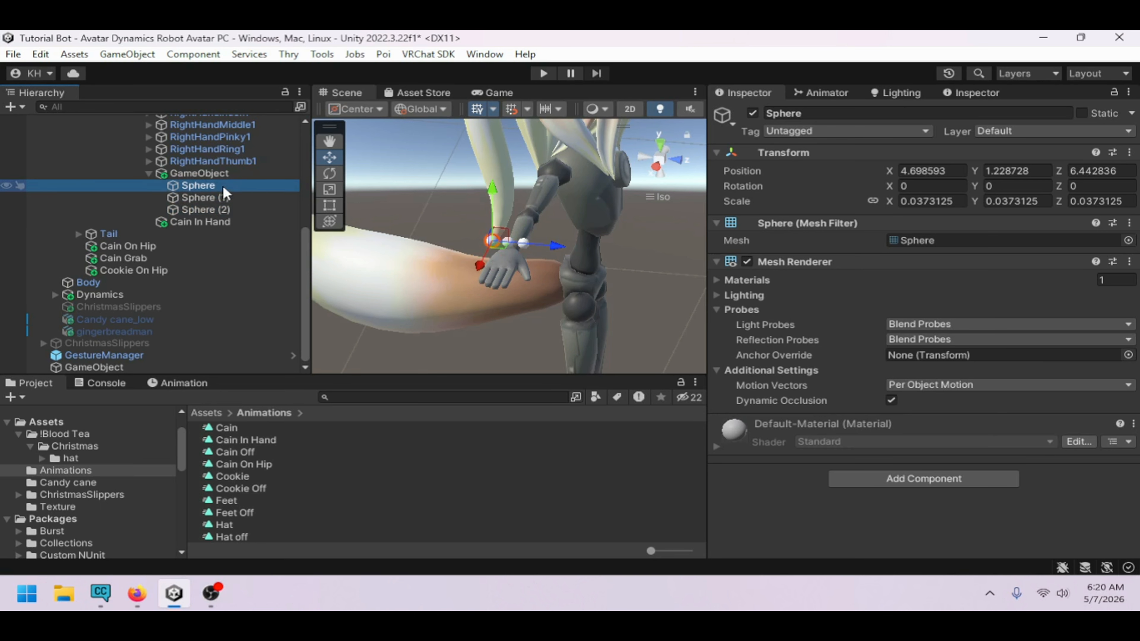
pyautogui.keyDown('ctrl'); pyautogui.click(229, 199); pyautogui.keyUp('ctrl')
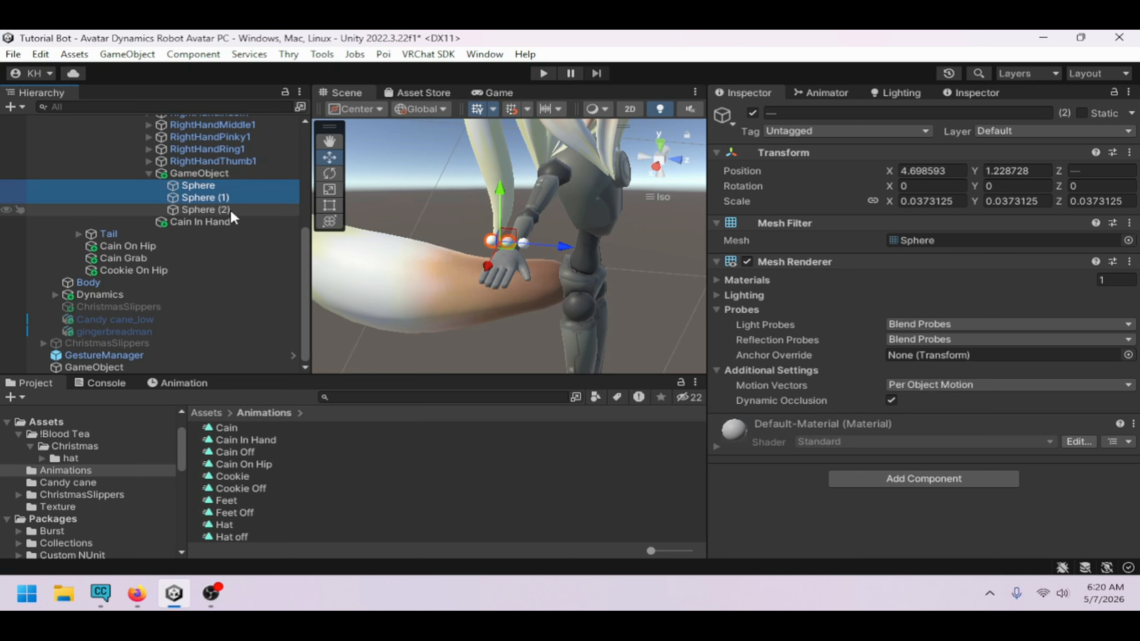
pyautogui.keyDown('ctrl'); pyautogui.click(230, 211); pyautogui.keyUp('ctrl')
pyautogui.moveTo(554, 292); pyautogui.dragTo(497, 259, button='right')
pyautogui.click(825, 93)
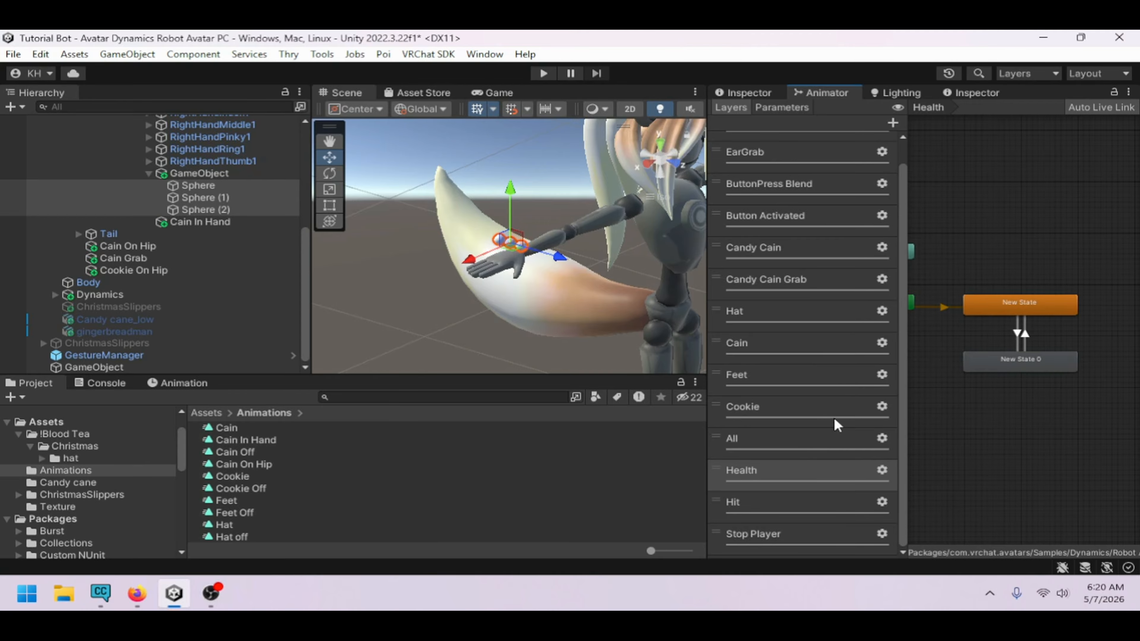
pyautogui.moveTo(535, 274); pyautogui.dragTo(357, 250, button='right')
pyautogui.moveTo(523, 235); pyautogui.dragTo(425, 226, button='middle')
pyautogui.click(815, 532)
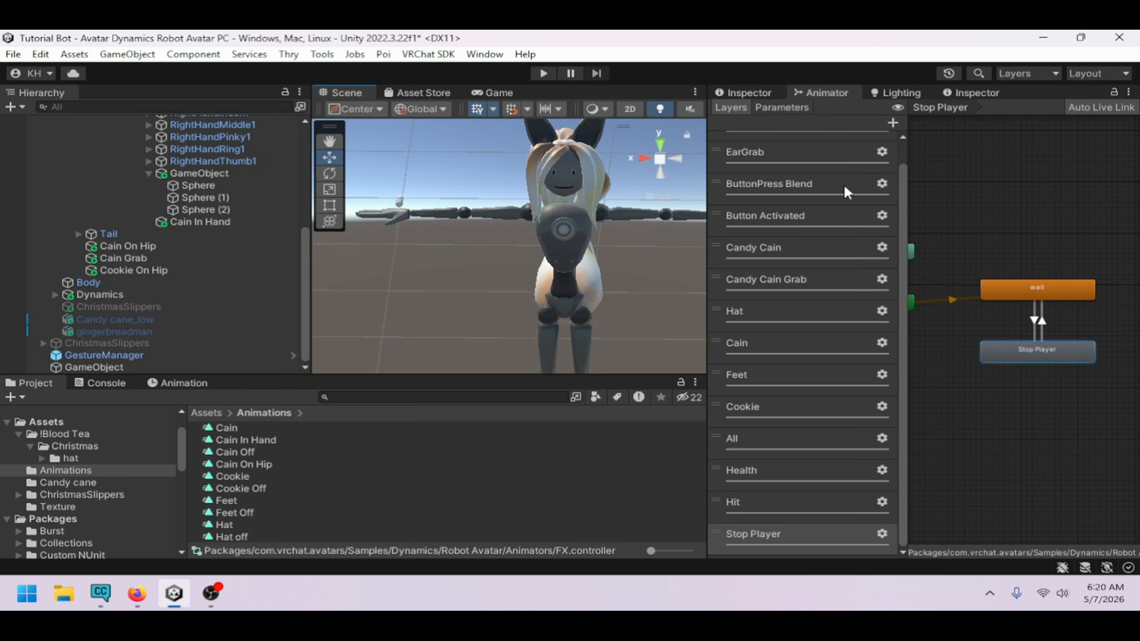
pyautogui.click(893, 122)
pyautogui.click(764, 467)
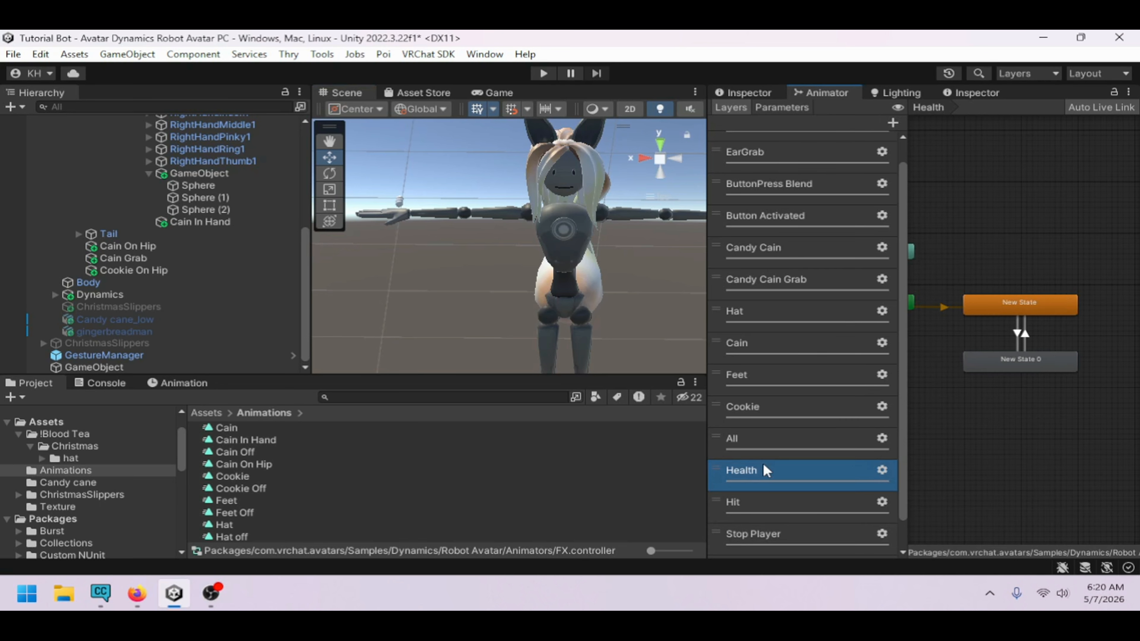
pyautogui.scroll(-1, 772, 481)
pyautogui.click(777, 525)
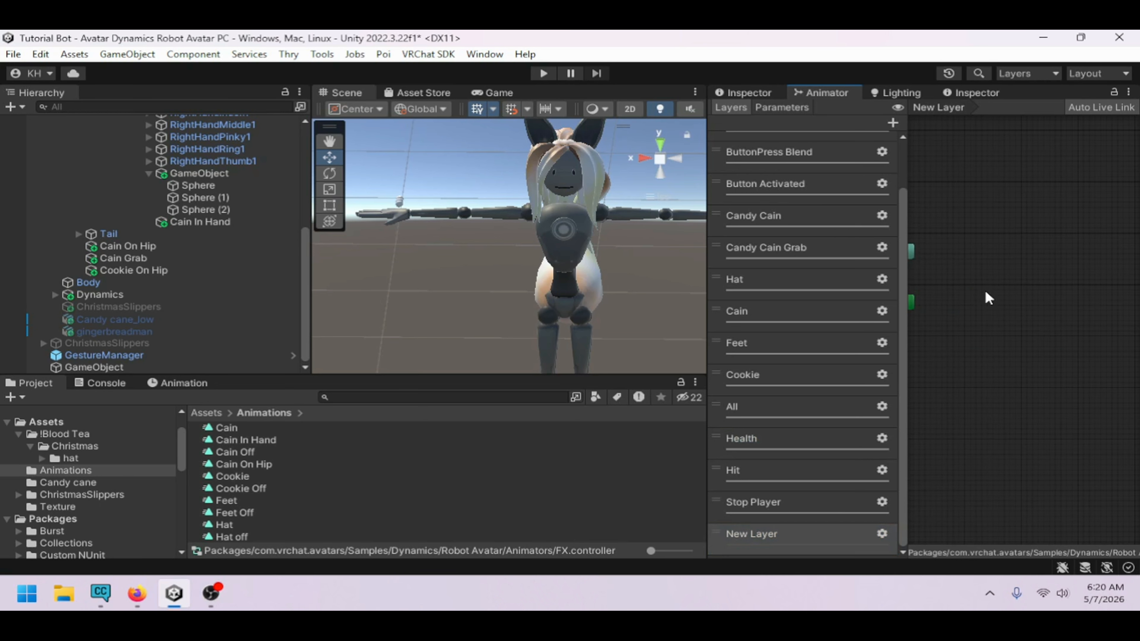
pyautogui.rightClick(987, 298)
pyautogui.click(920, 305)
pyautogui.moveTo(1029, 305); pyautogui.dragTo(1009, 311)
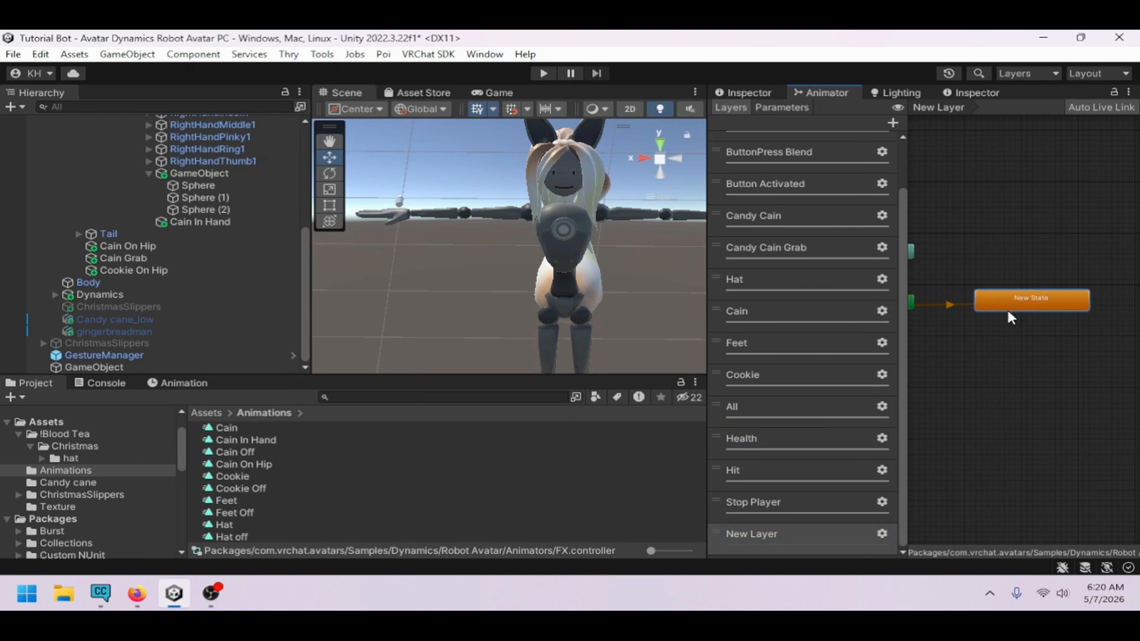
pyautogui.click(816, 531)
pyautogui.press('Delete')
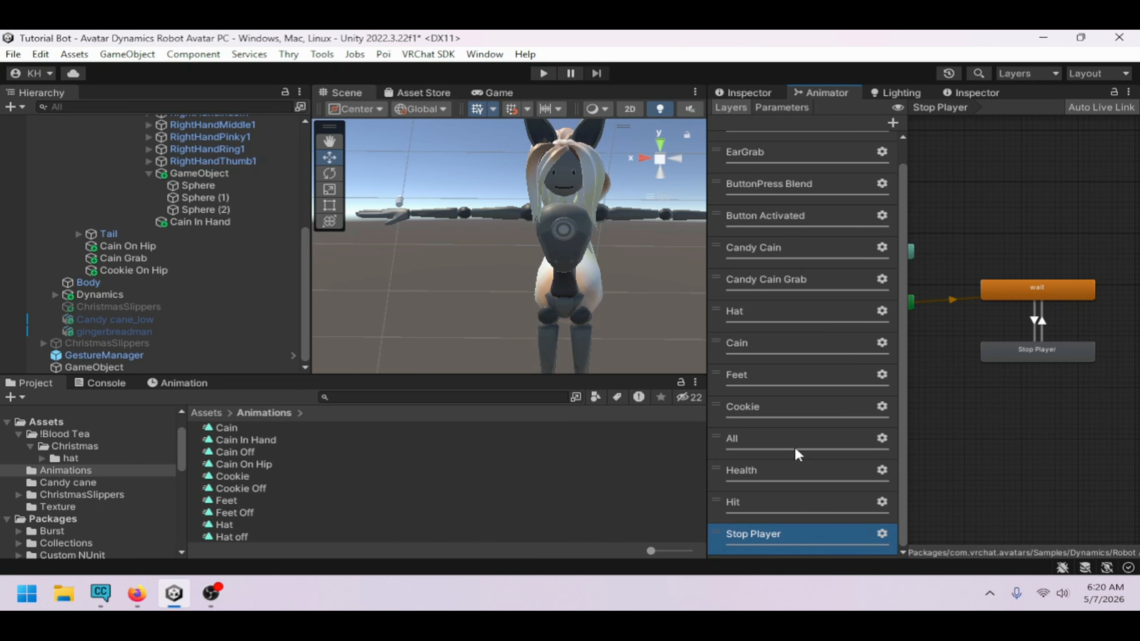
# Set the Parameter Driver on the Health layer's New State 0 to type Random
pyautogui.click(780, 449)
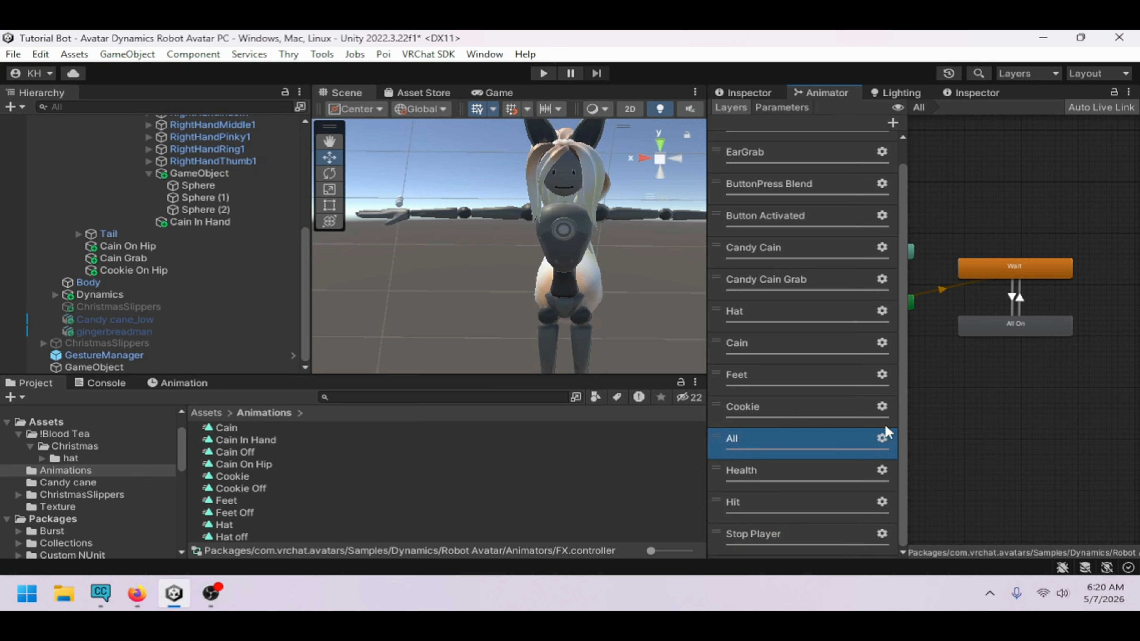
pyautogui.click(1012, 297)
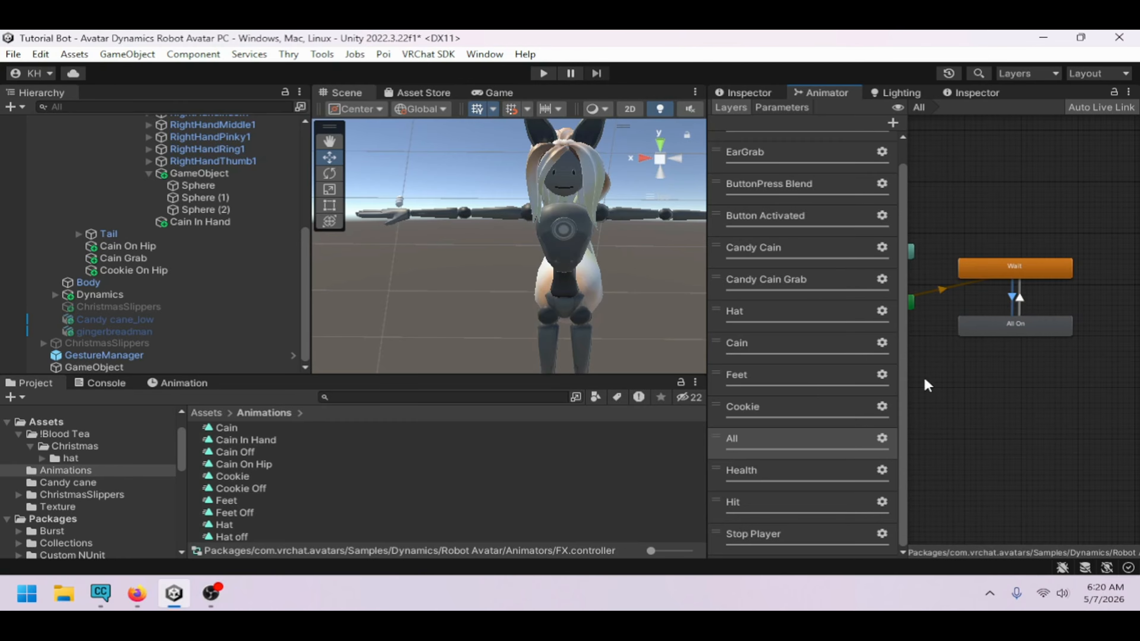
pyautogui.click(769, 467)
pyautogui.click(1001, 365)
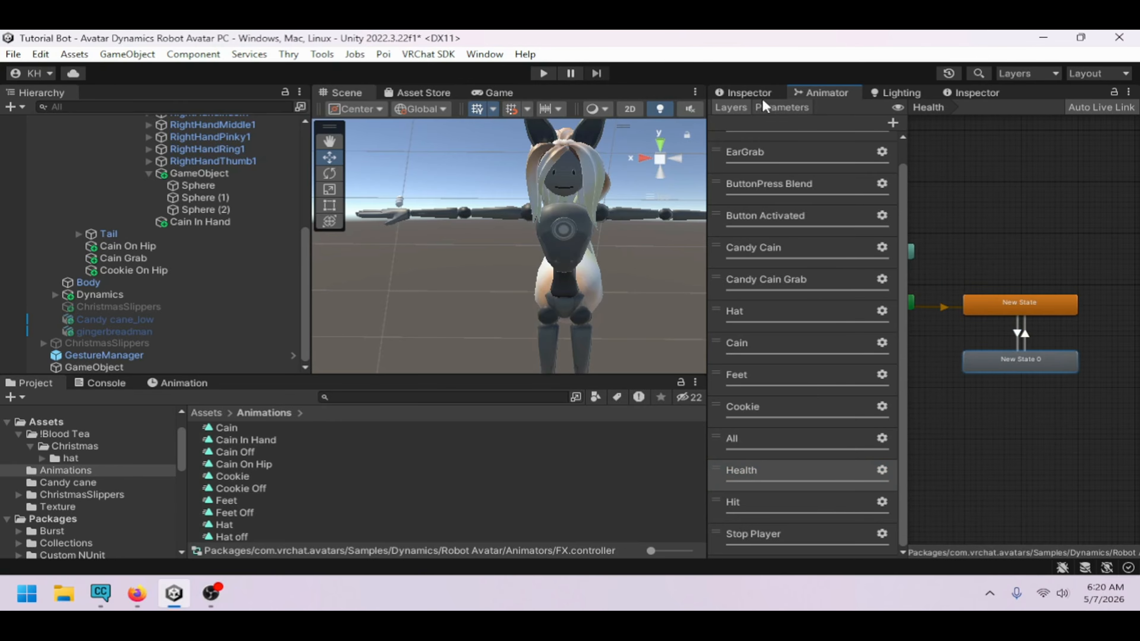
pyautogui.click(754, 93)
pyautogui.scroll(-2, 835, 417)
pyautogui.click(892, 463)
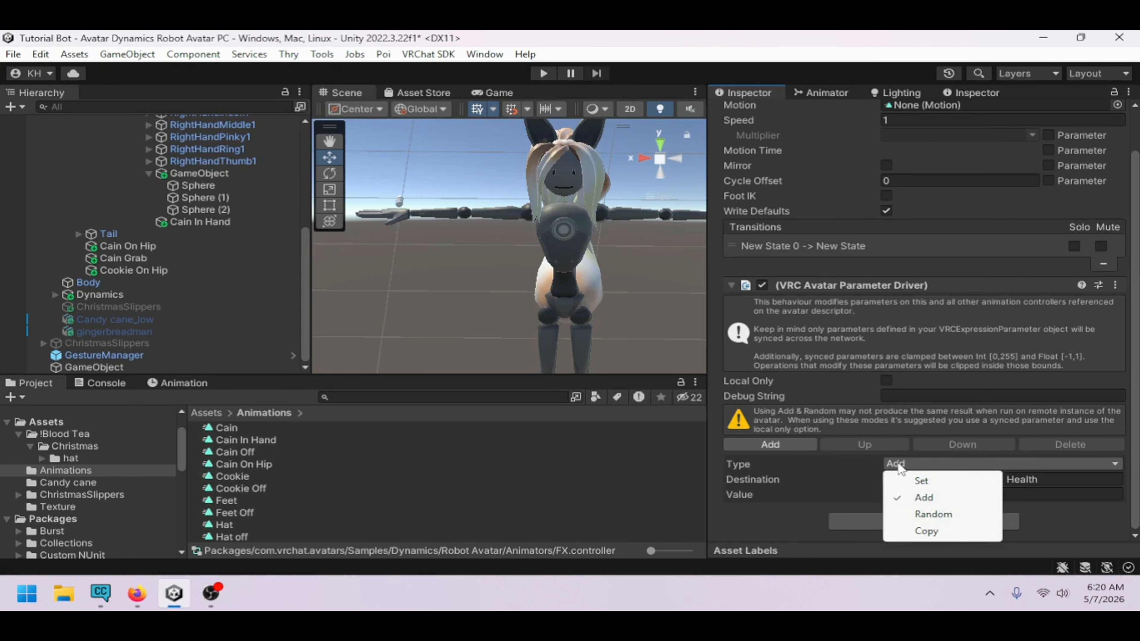
pyautogui.click(955, 512)
pyautogui.scroll(-1, 776, 482)
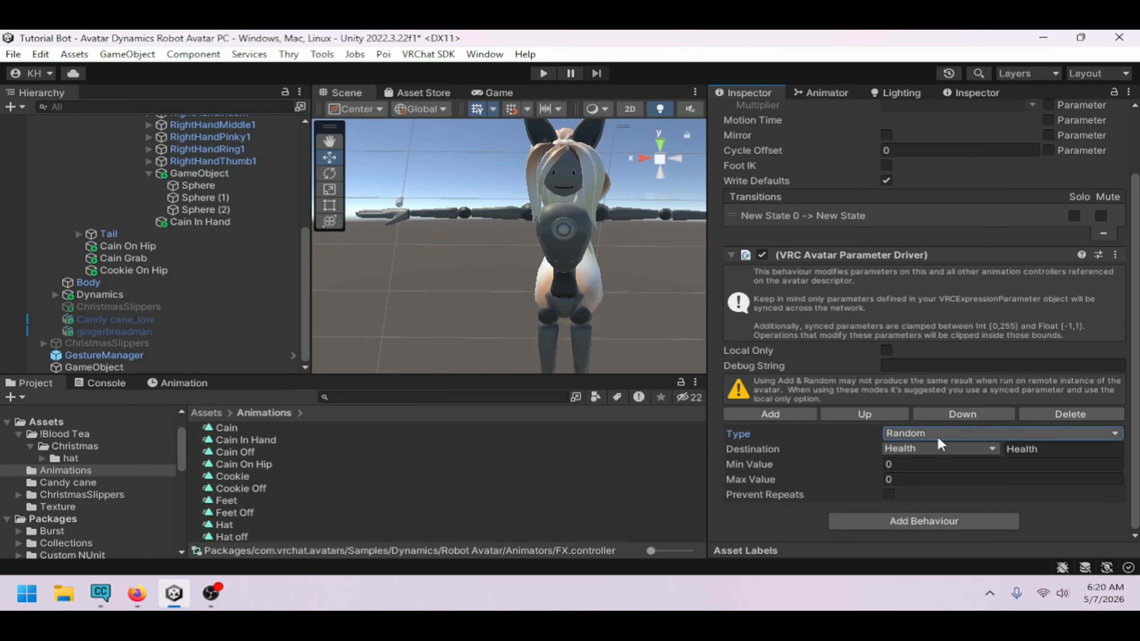
# Review the Health layer's two states and the transition conditions between New State and New State 0
pyautogui.click(910, 433)
pyautogui.click(850, 464)
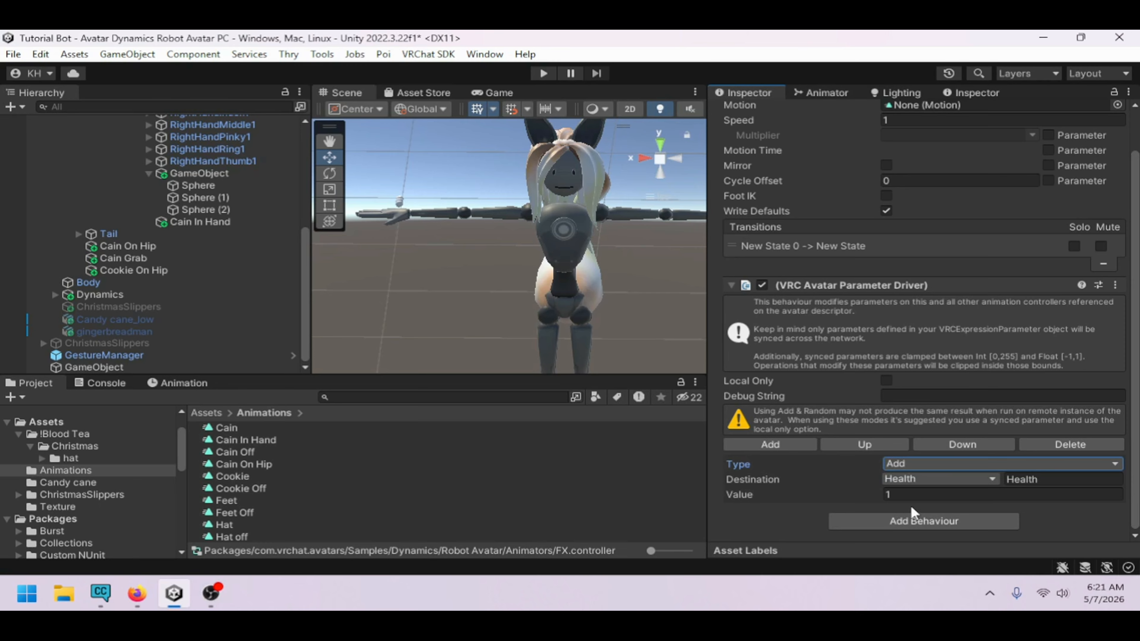
pyautogui.click(822, 91)
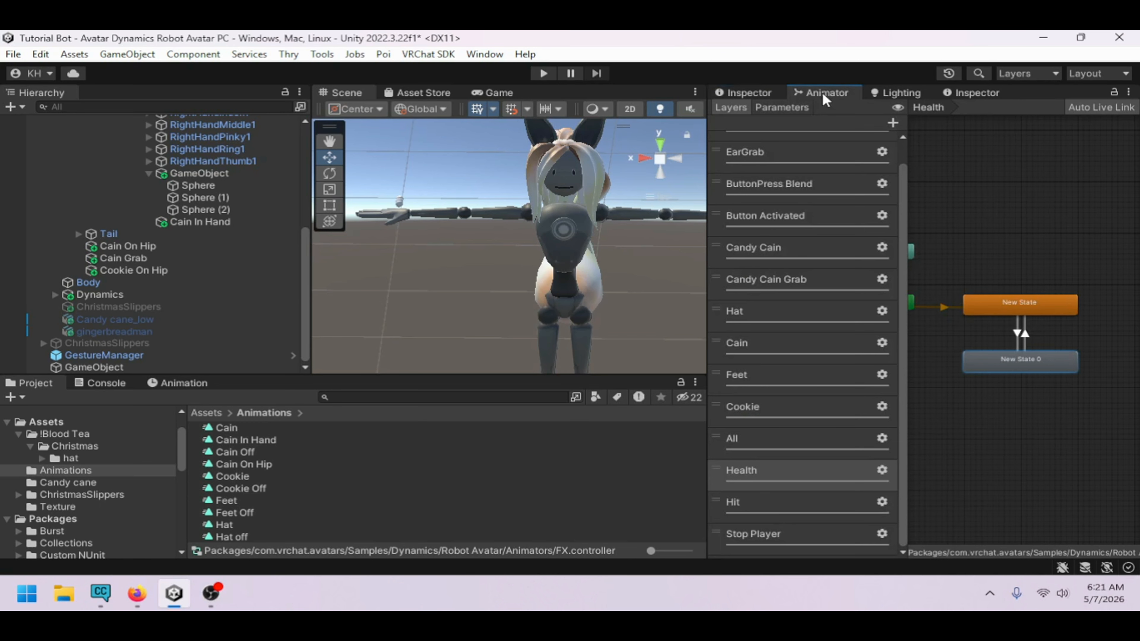
pyautogui.click(1048, 309)
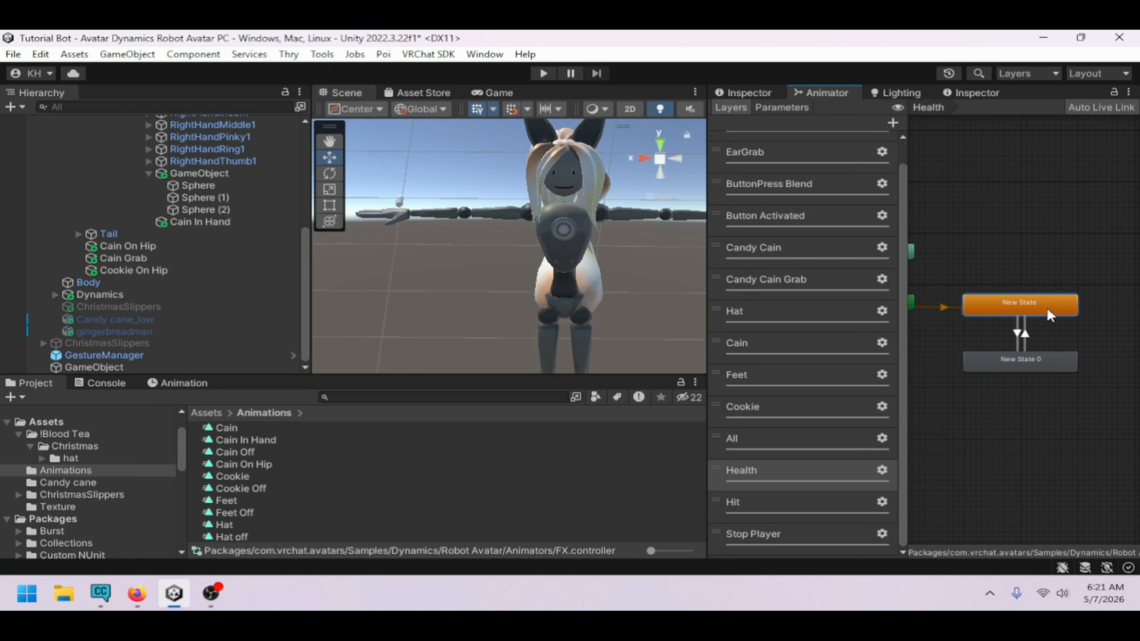
pyautogui.click(1053, 360)
pyautogui.click(1019, 310)
pyautogui.click(1035, 355)
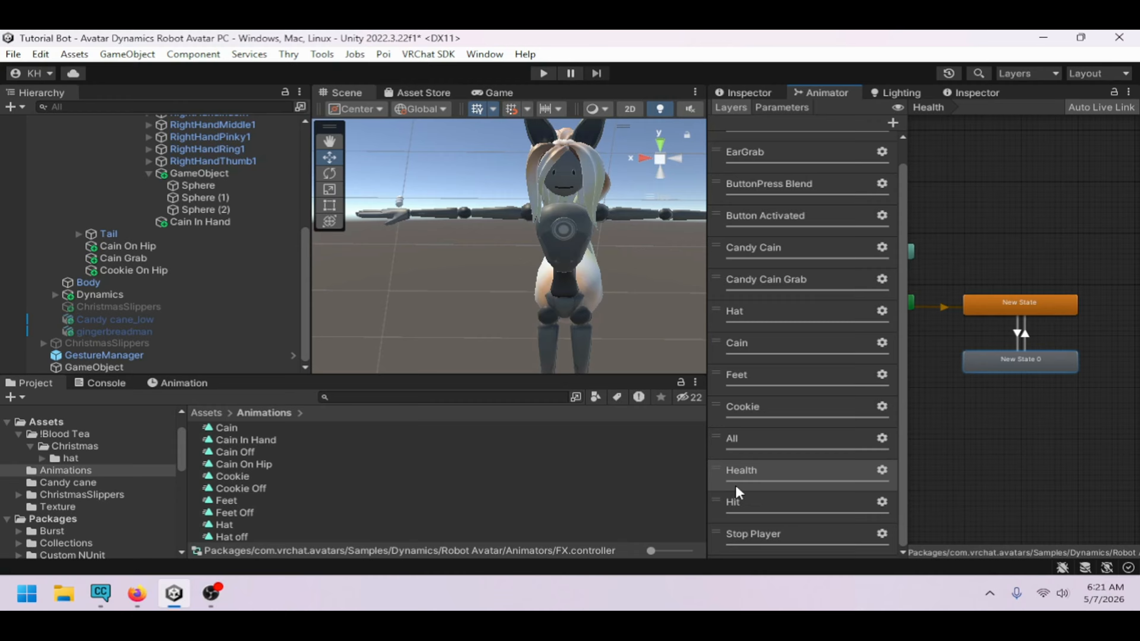
pyautogui.click(1044, 303)
pyautogui.click(1043, 350)
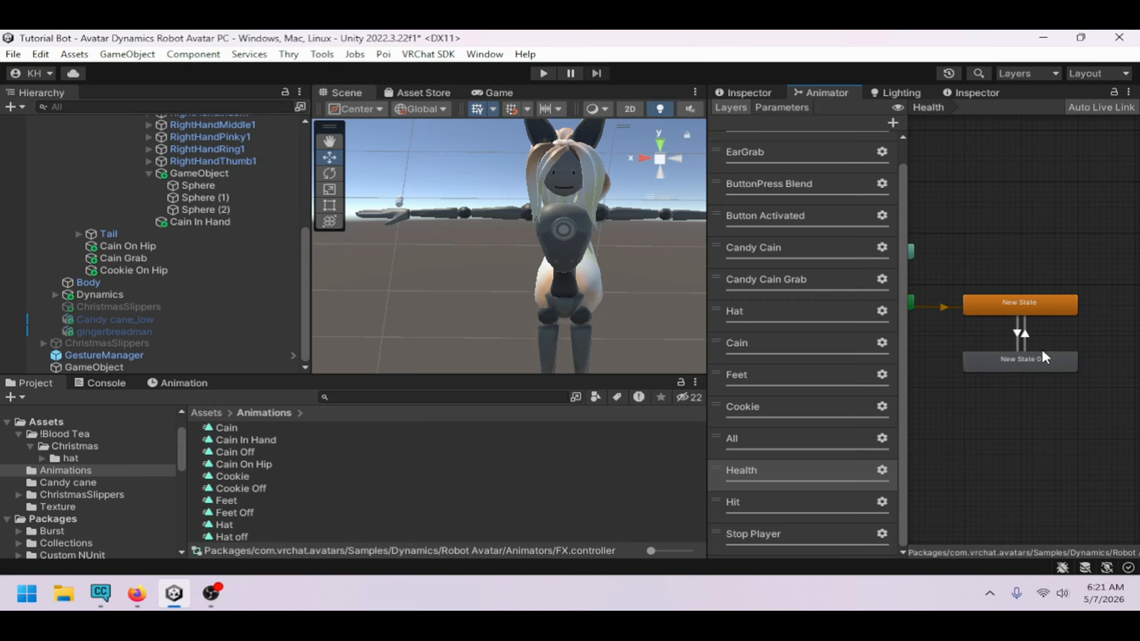
pyautogui.click(1050, 301)
pyautogui.moveTo(1041, 360); pyautogui.dragTo(1025, 361)
pyautogui.click(1036, 309)
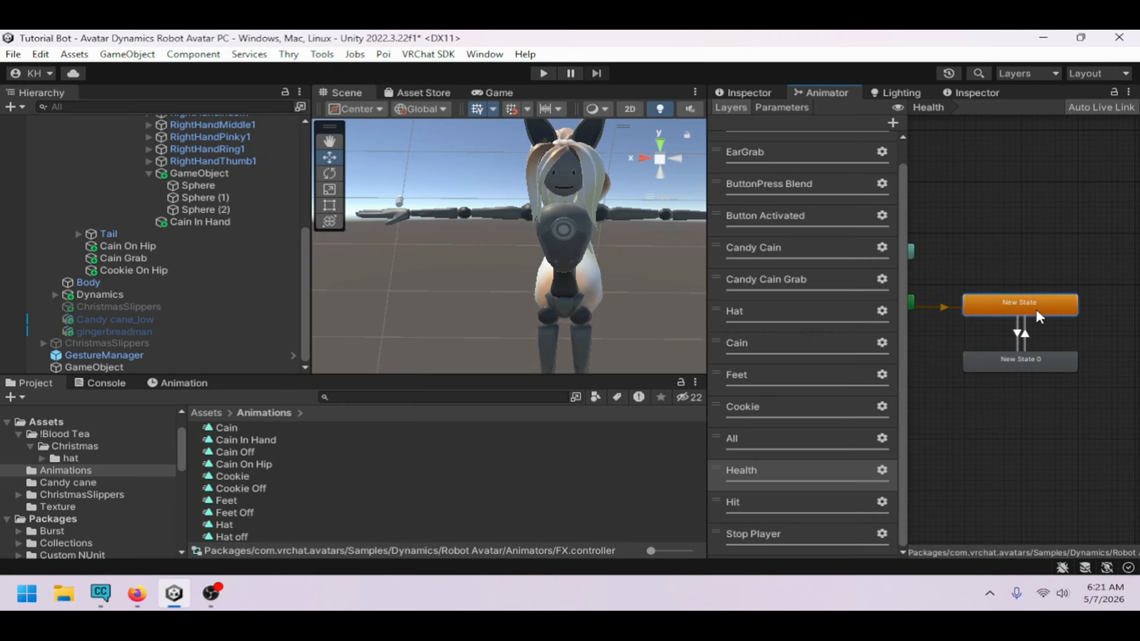
pyautogui.click(1040, 368)
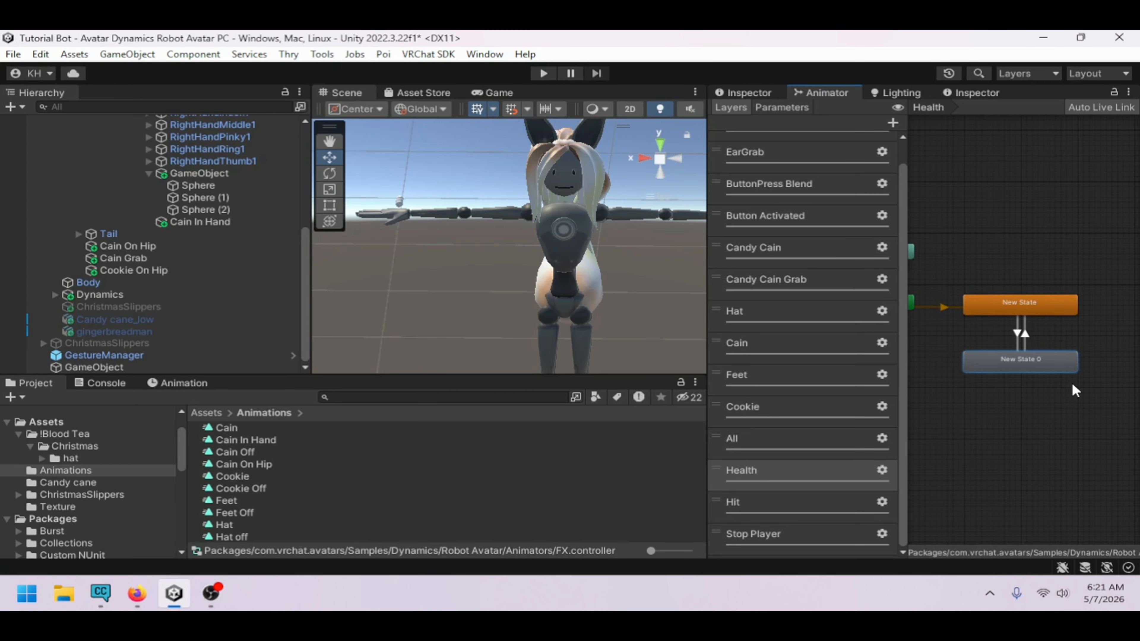
pyautogui.click(988, 305)
pyautogui.click(1018, 333)
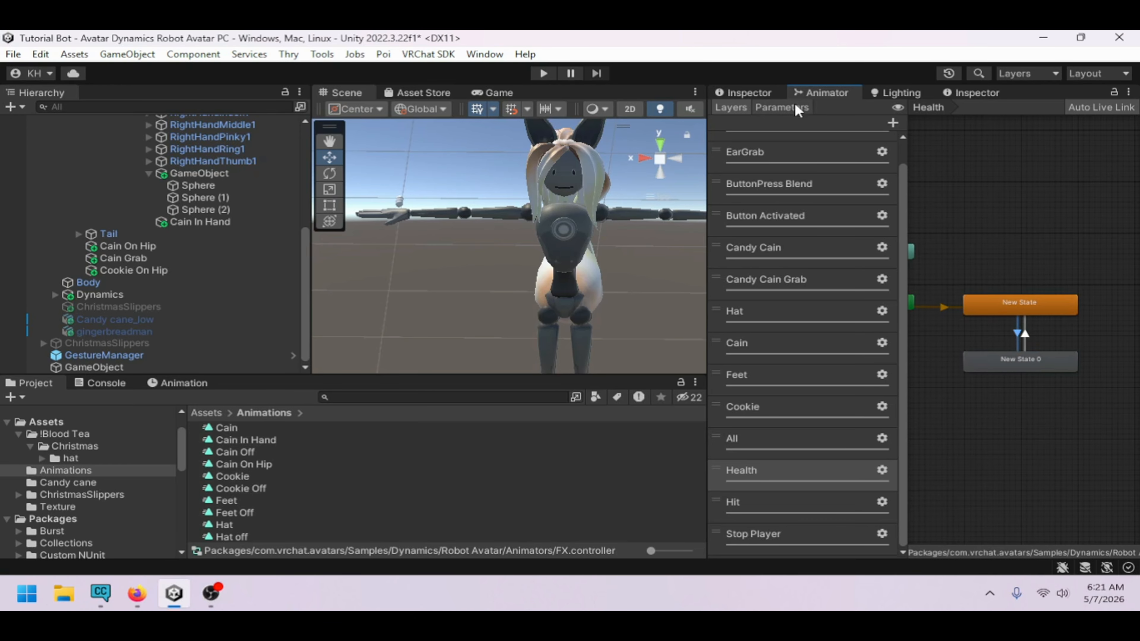
pyautogui.click(780, 93)
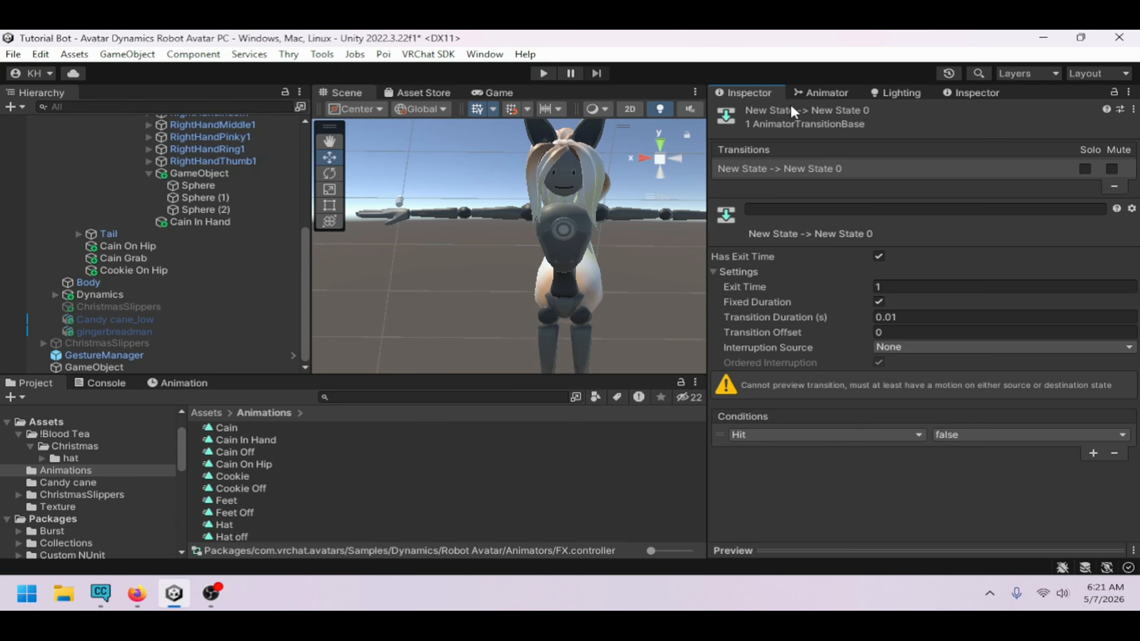
pyautogui.click(824, 93)
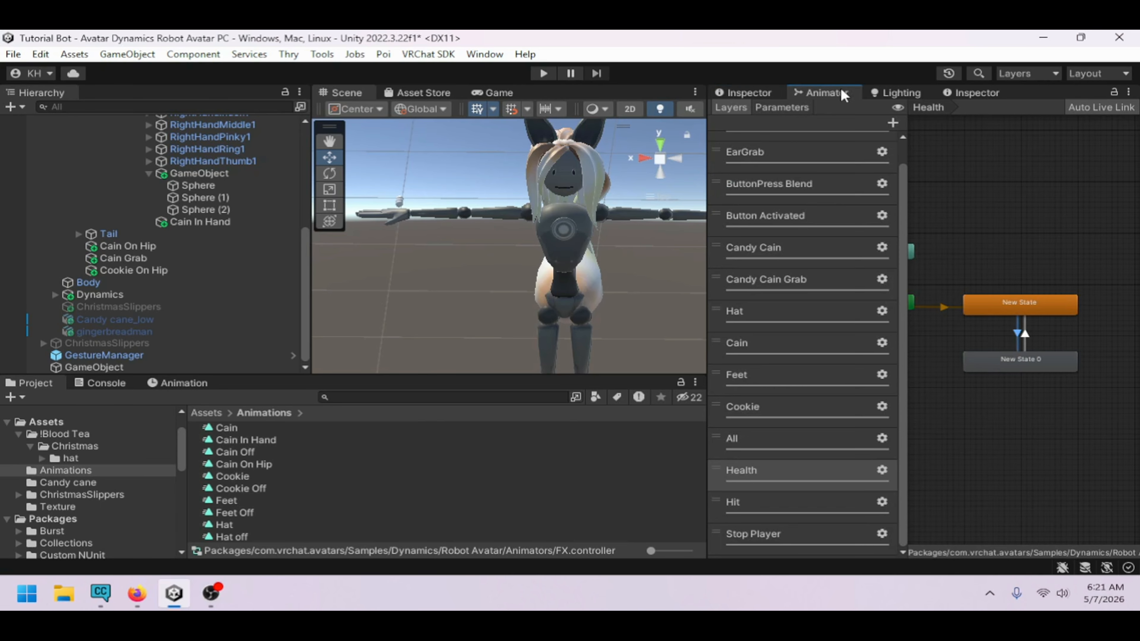
pyautogui.click(1026, 299)
# Set the Parameter Driver type on the Health layer's New State to Random
pyautogui.click(748, 92)
pyautogui.scroll(-2, 911, 361)
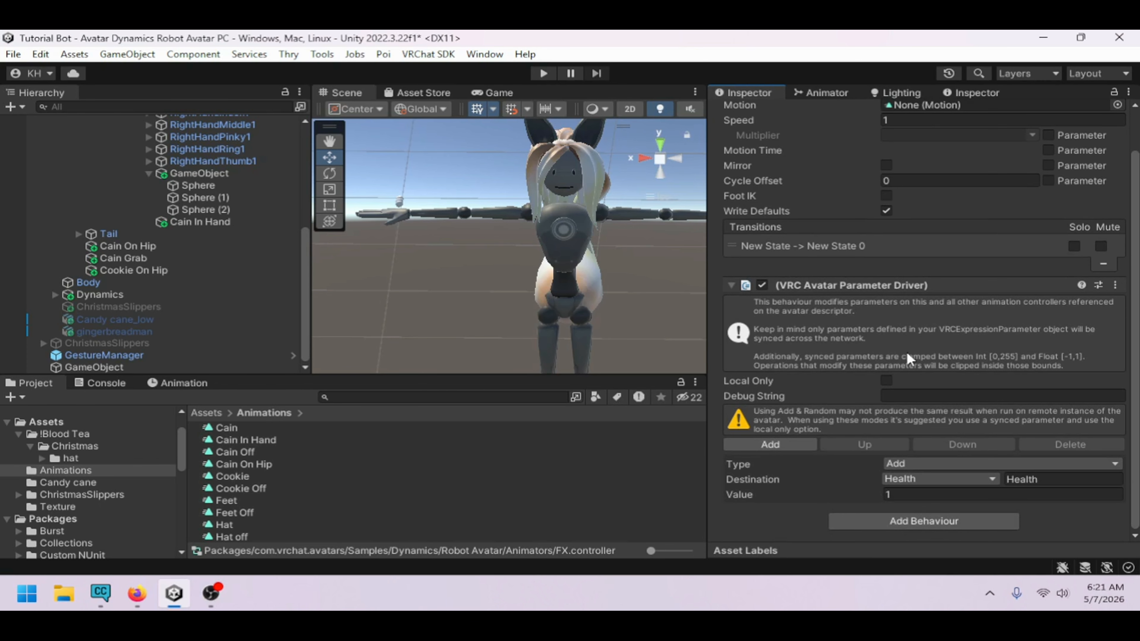
pyautogui.click(916, 468)
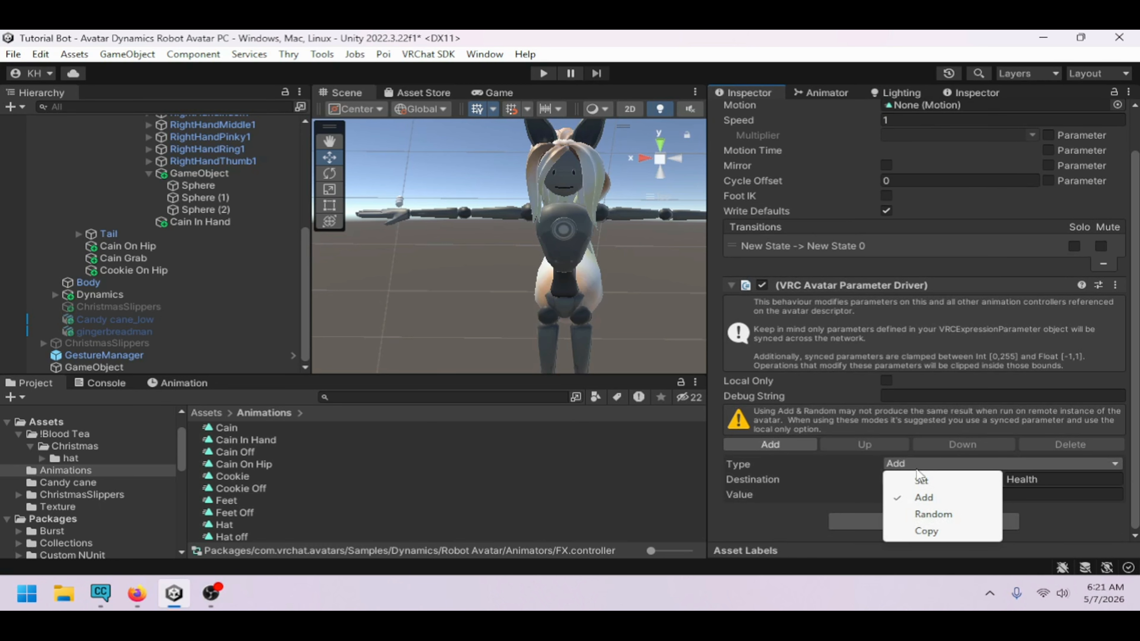
pyautogui.click(941, 514)
# Change that Random driver's destination parameter from Health to Cookie
pyautogui.click(824, 93)
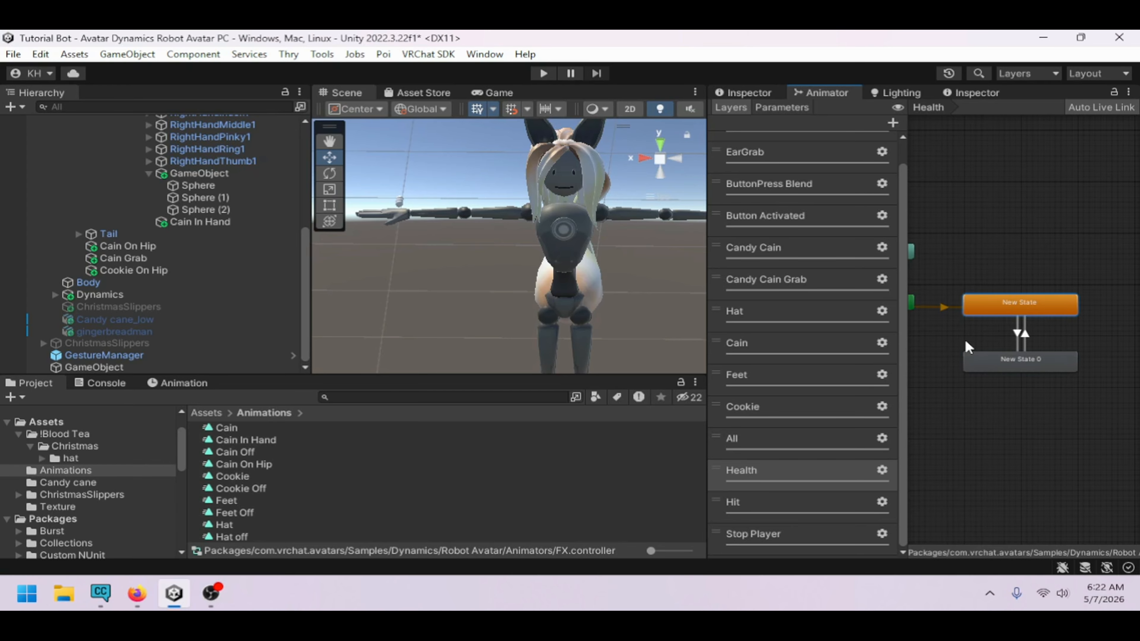
pyautogui.click(782, 106)
pyautogui.click(731, 107)
pyautogui.click(777, 93)
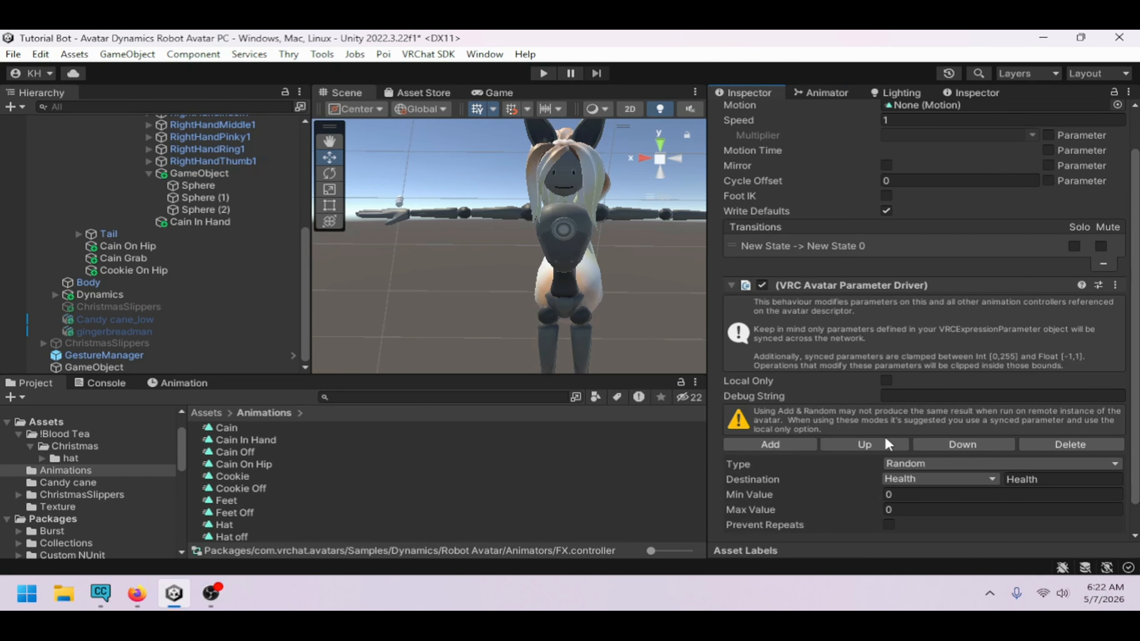
pyautogui.scroll(-2, 886, 439)
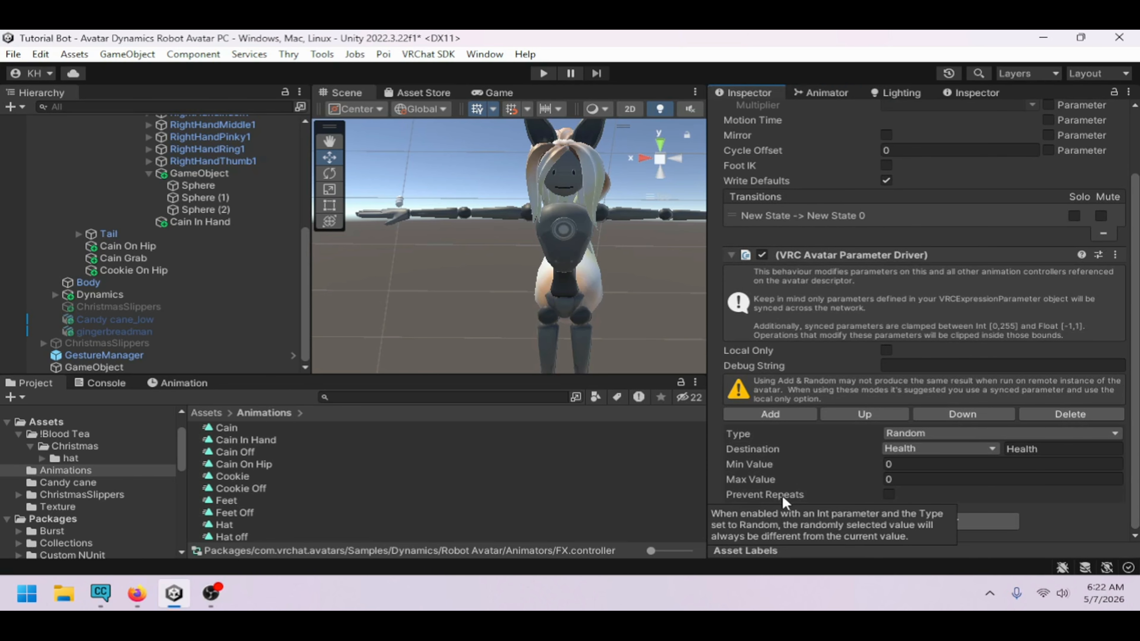
pyautogui.click(961, 434)
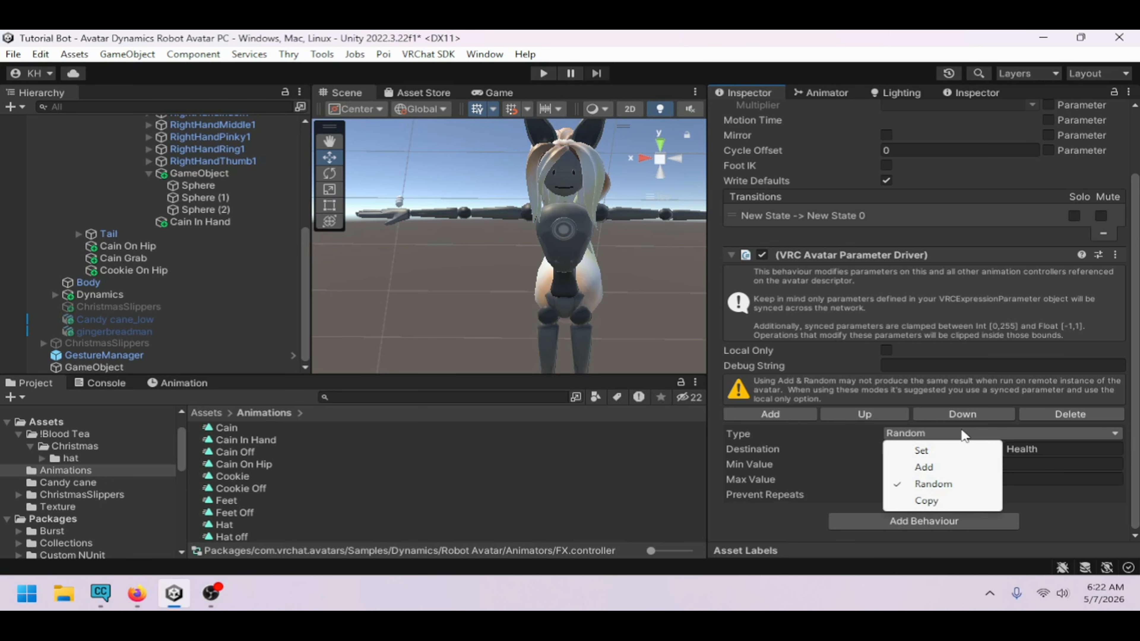
pyautogui.click(828, 444)
pyautogui.click(917, 452)
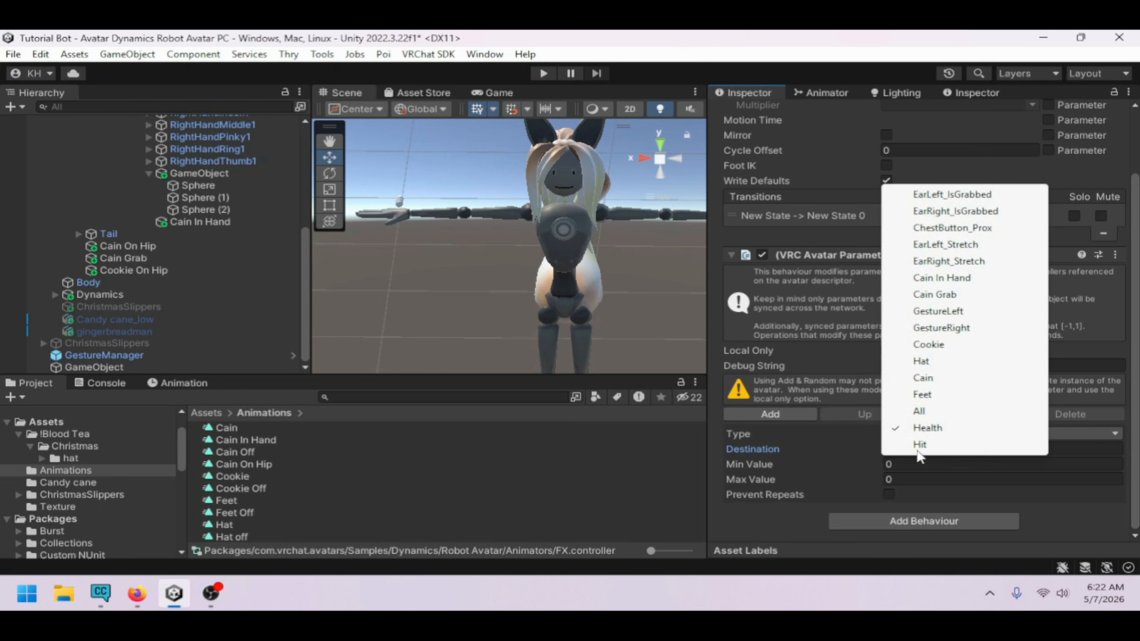
pyautogui.click(949, 344)
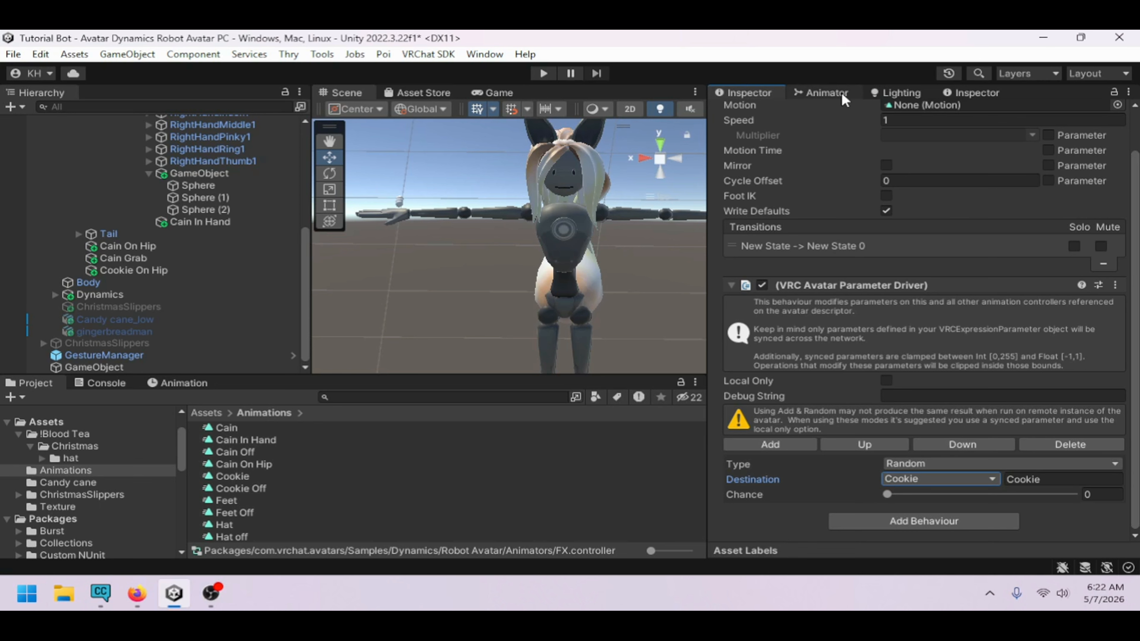
# Remove the VRC Avatar Parameter Driver behaviour from New State 0
pyautogui.click(826, 93)
pyautogui.click(1028, 365)
pyautogui.click(748, 93)
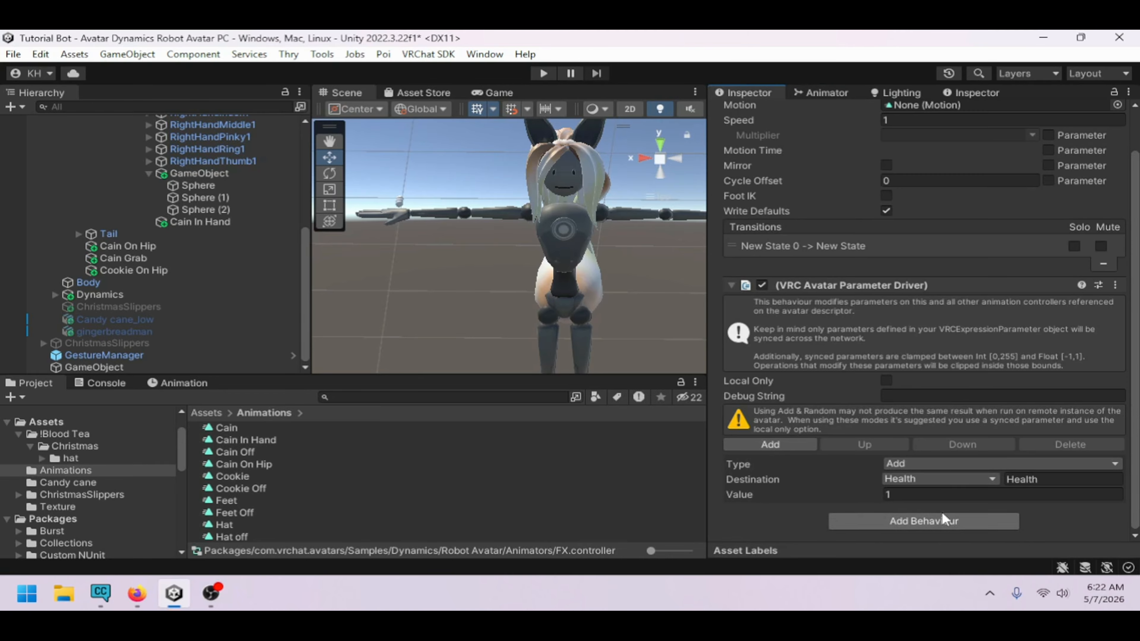
pyautogui.click(1115, 285)
pyautogui.click(1053, 341)
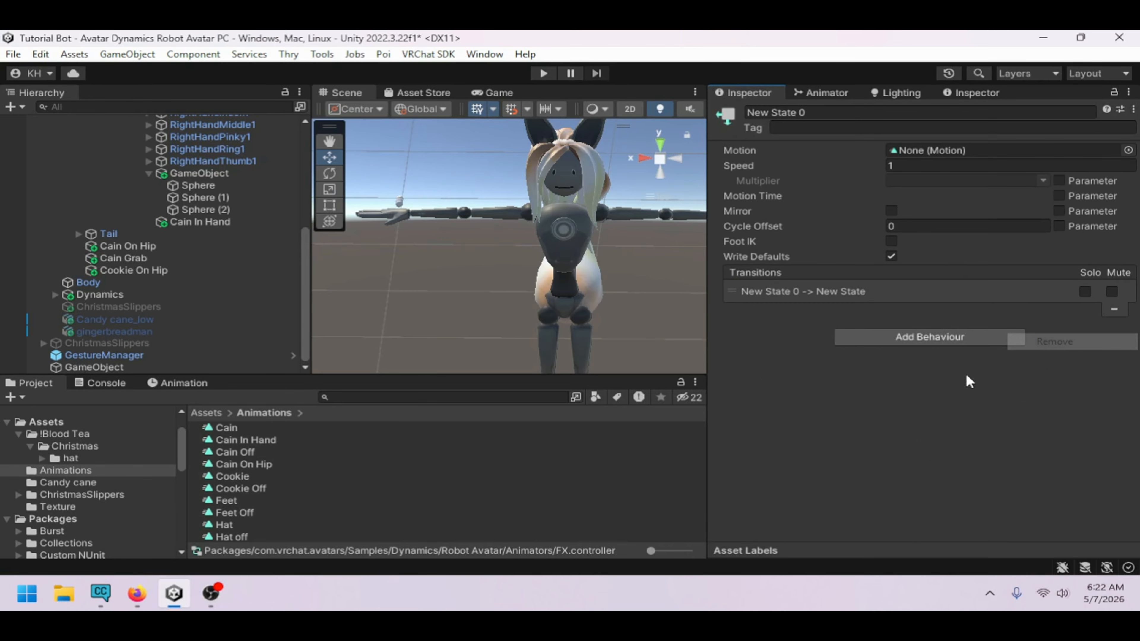
# Set the Chance of New State's Cookie random driver to 0.25
pyautogui.click(851, 94)
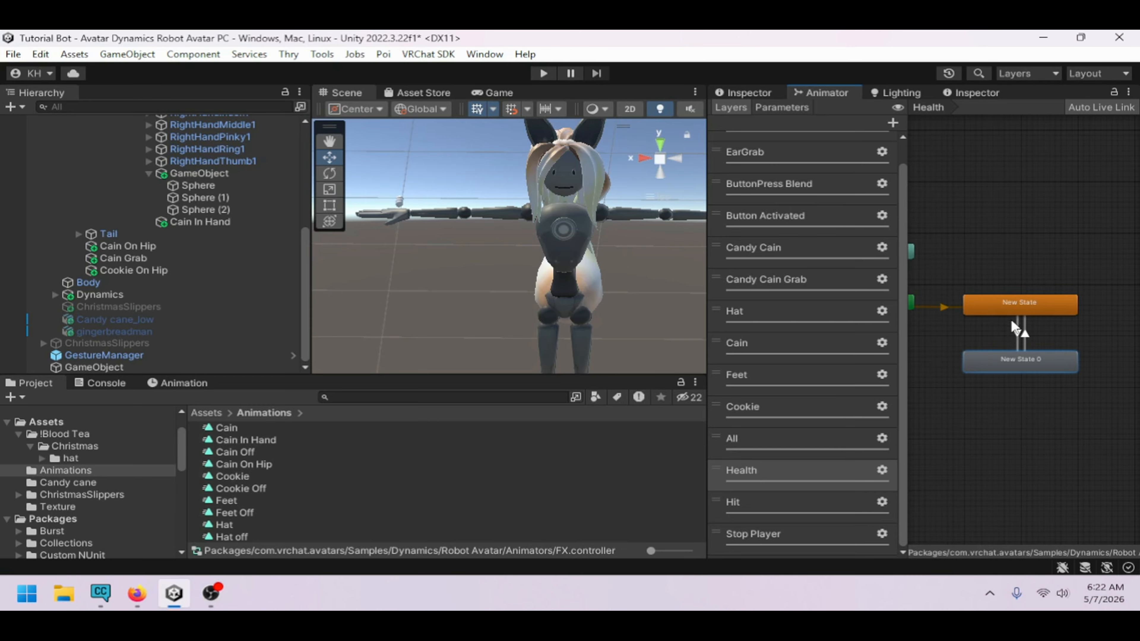
pyautogui.click(1018, 309)
pyautogui.click(1014, 353)
pyautogui.click(1017, 313)
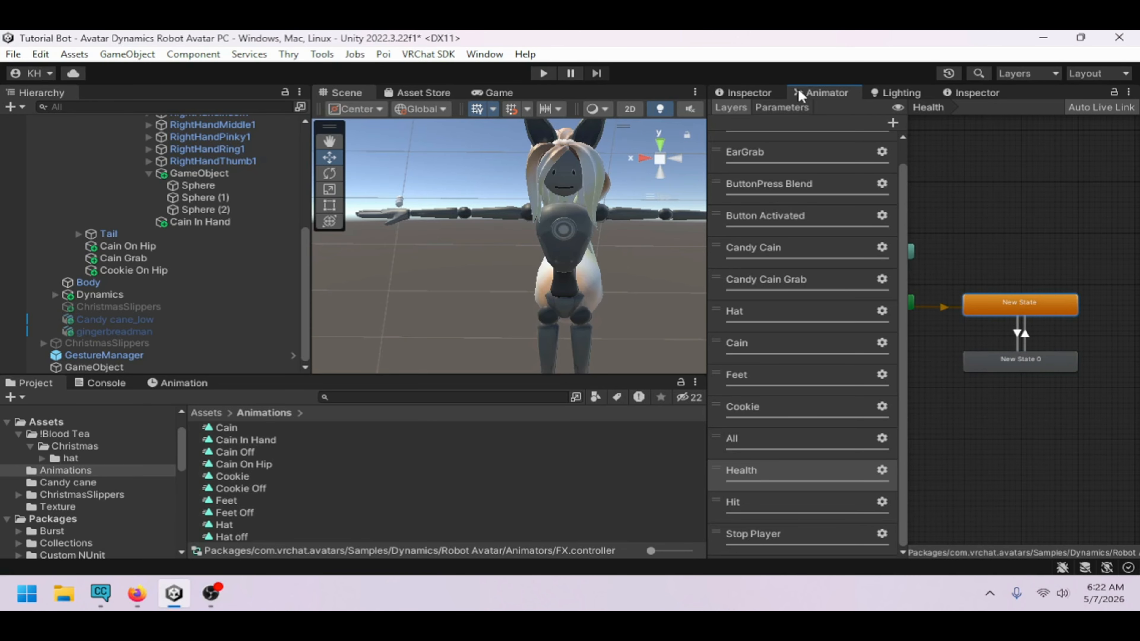
pyautogui.click(763, 93)
pyautogui.scroll(-2, 985, 484)
pyautogui.click(1109, 493)
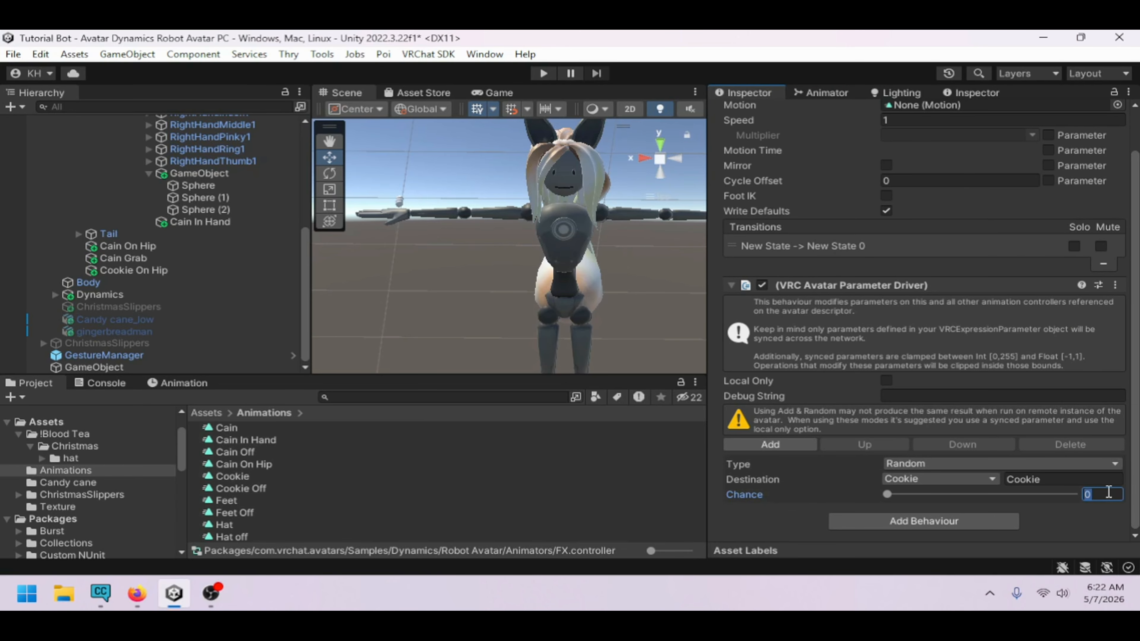
pyautogui.write('25')
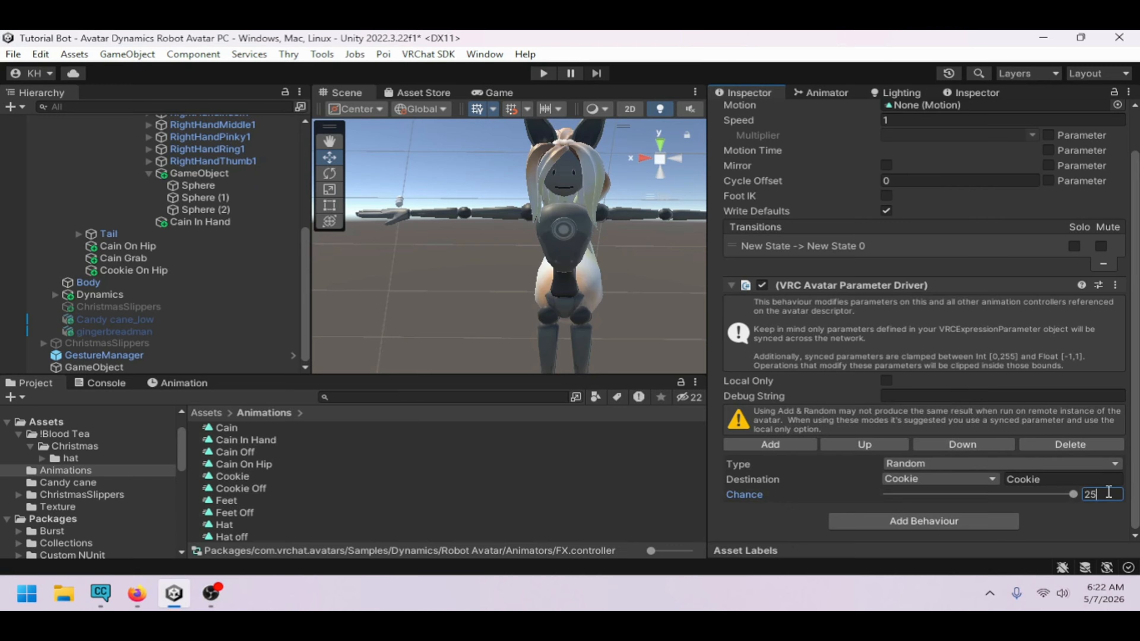
pyautogui.write('1')
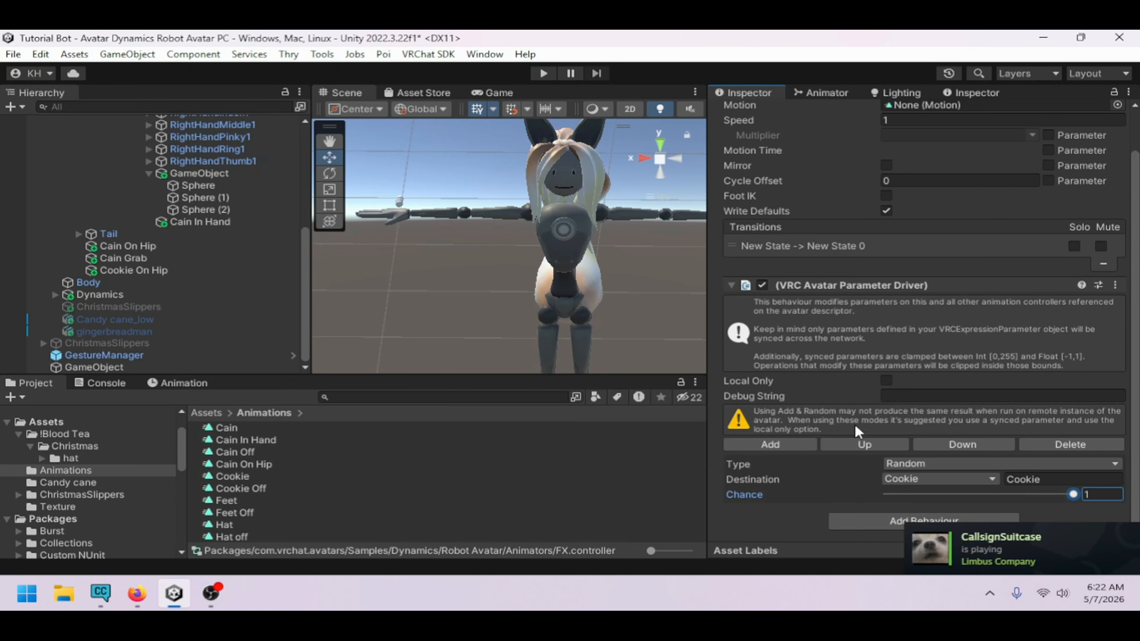
pyautogui.moveTo(912, 488); pyautogui.dragTo(932, 491)
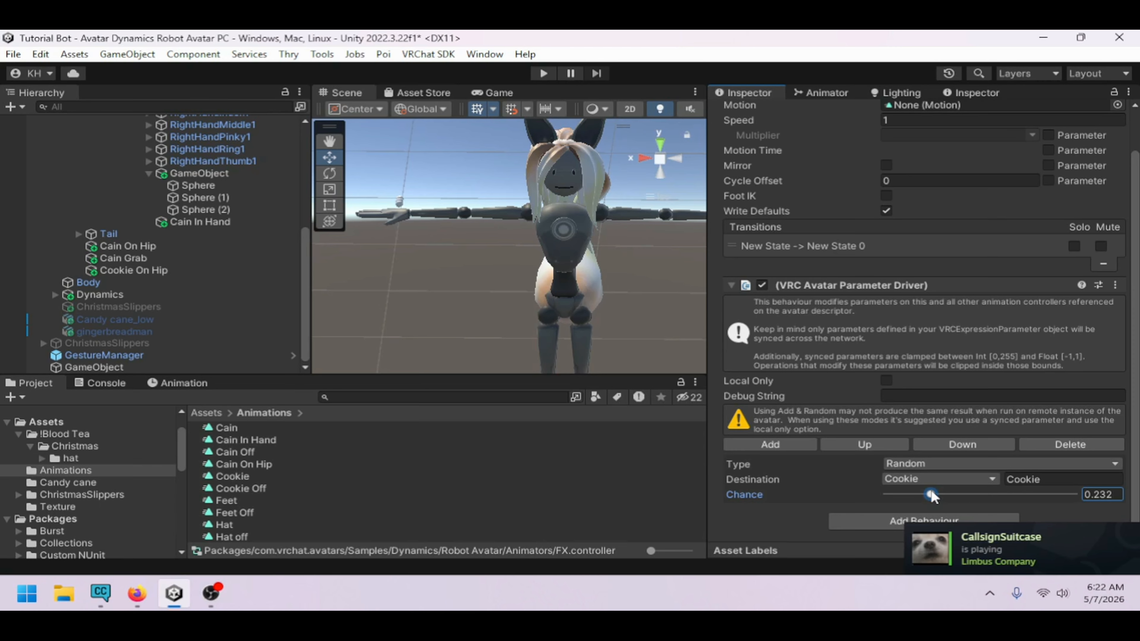
pyautogui.click(1118, 495)
pyautogui.click(1117, 495)
pyautogui.press('BackSpace')
pyautogui.press('BackSpace')
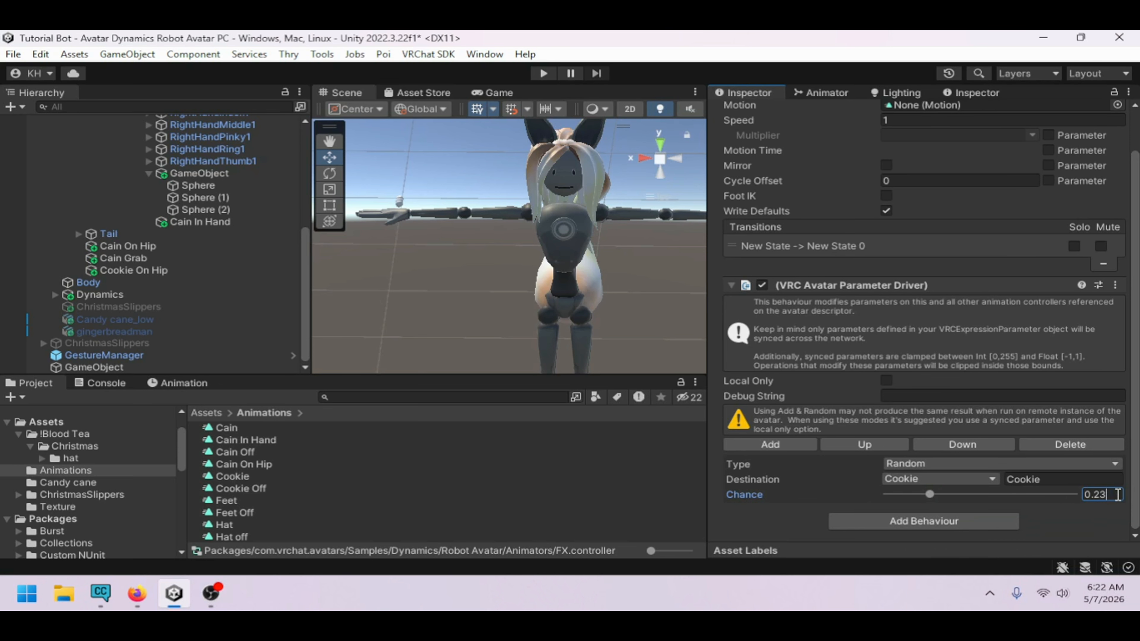
pyautogui.write('5')
# Recheck New State and New State 0 in the Health layer graph
pyautogui.click(840, 94)
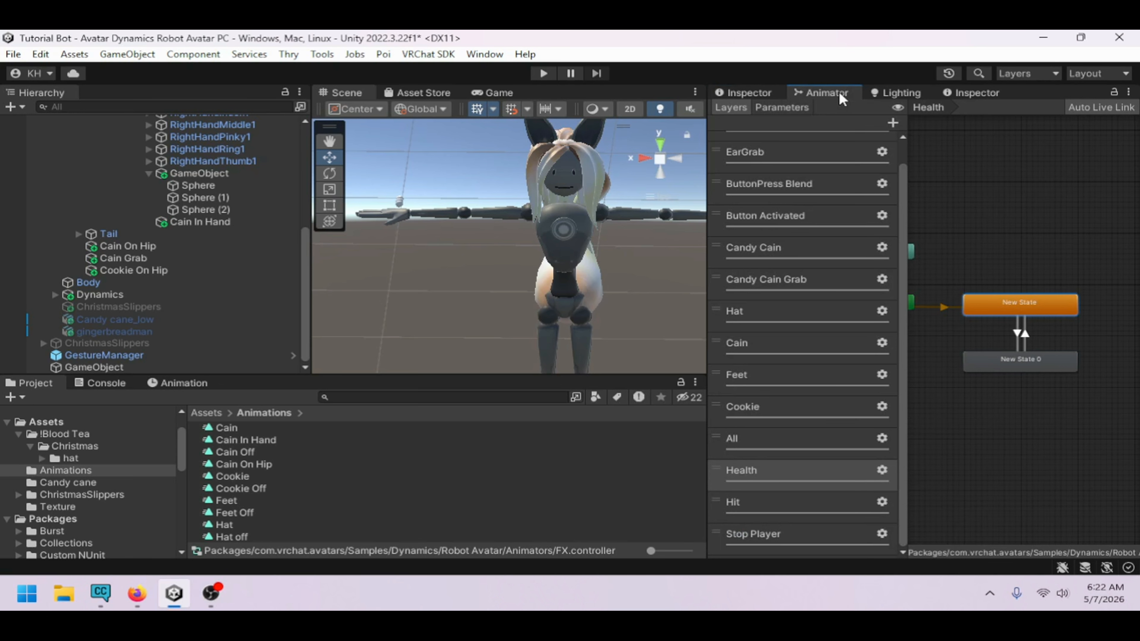
pyautogui.click(1013, 359)
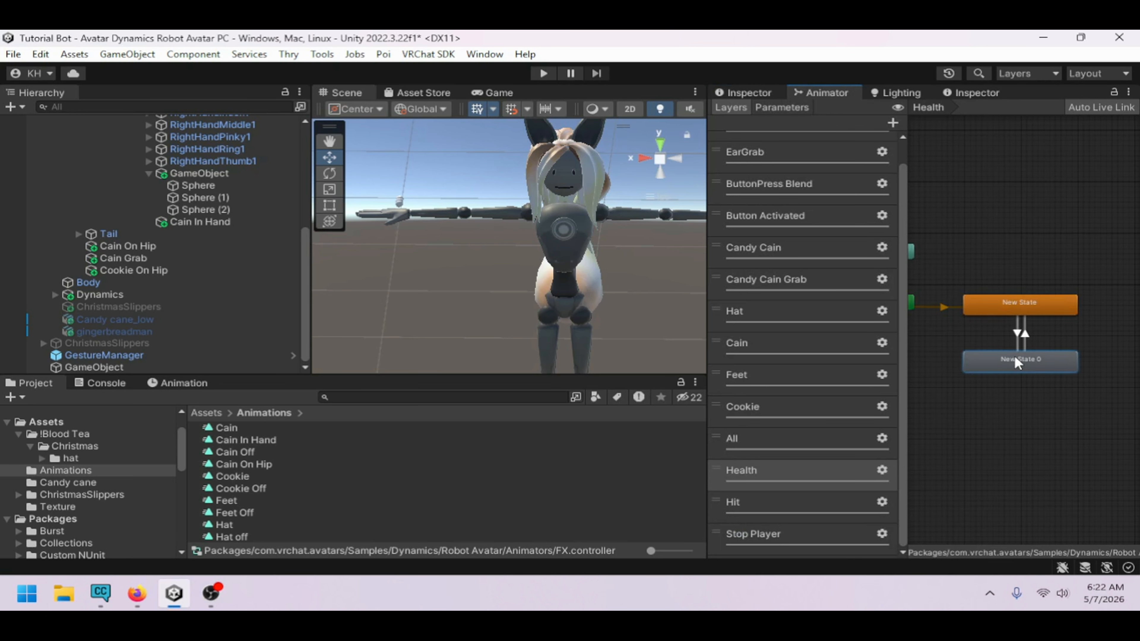
pyautogui.click(1011, 304)
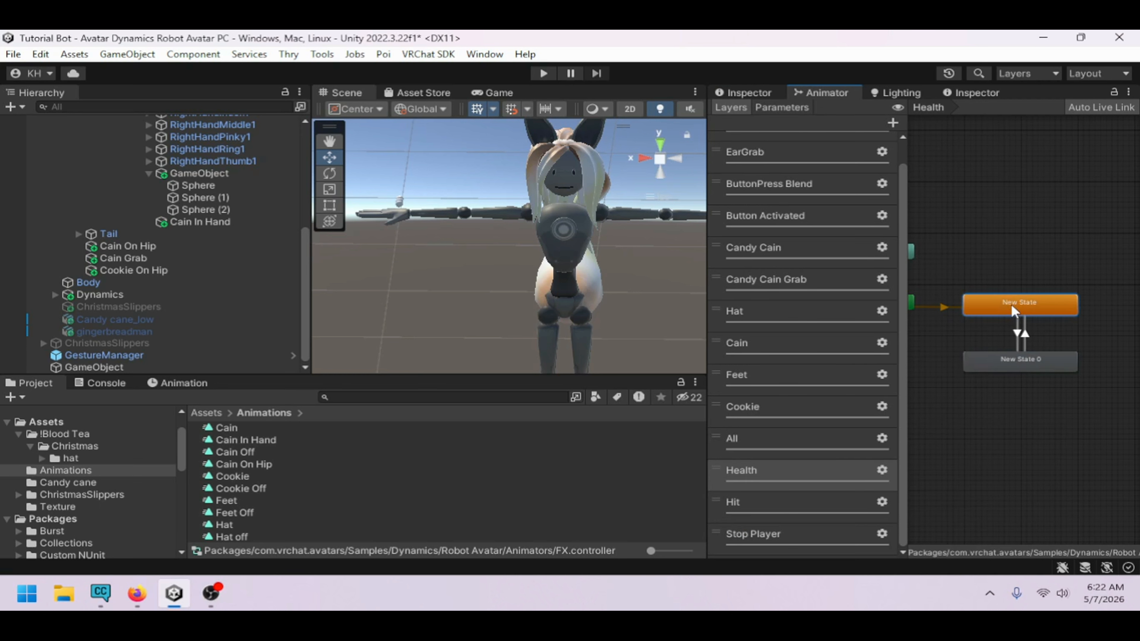
pyautogui.click(1008, 357)
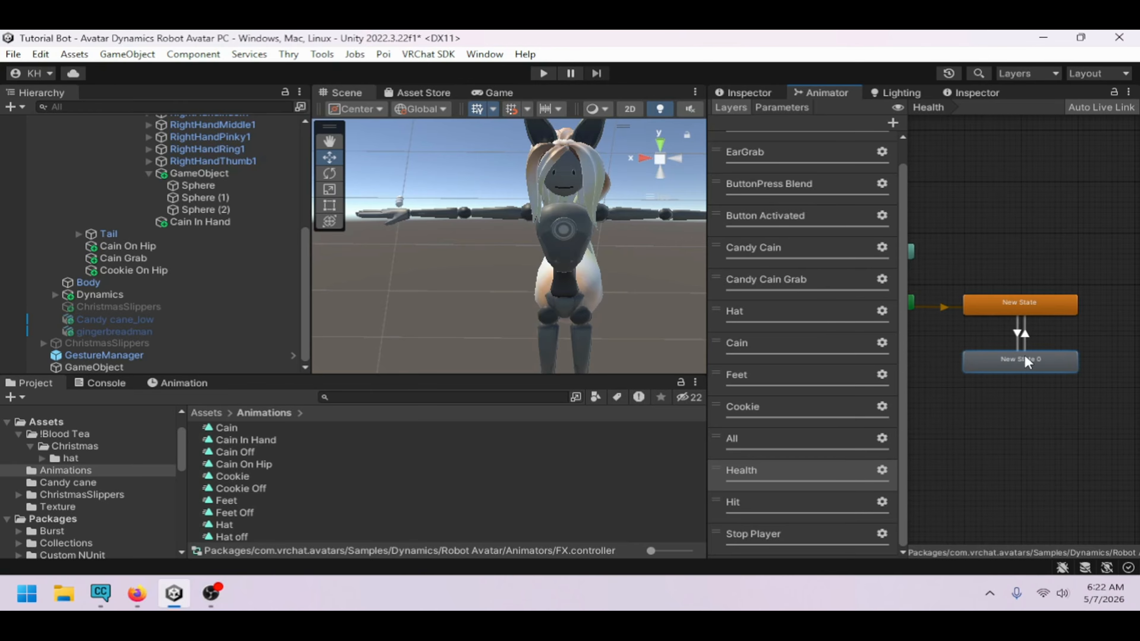
pyautogui.click(744, 93)
pyautogui.click(792, 95)
pyautogui.click(1037, 308)
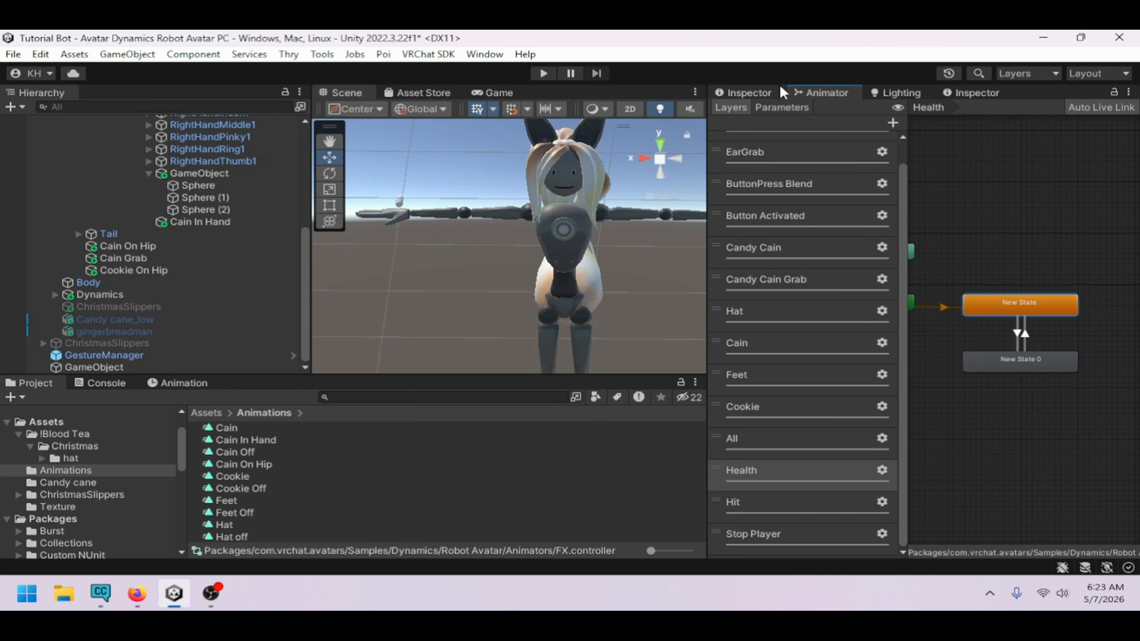
# Collapse the avatar hierarchy, select GestureManager and enter Play Mode to test the avatar in the Scene view
pyautogui.scroll(10, 133, 203)
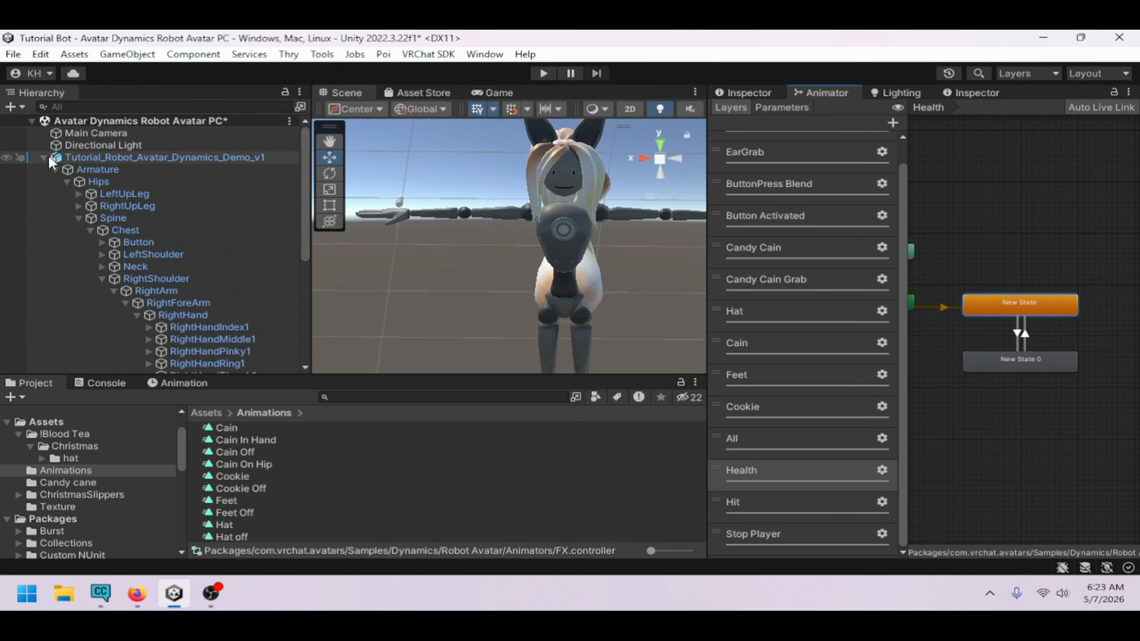
pyautogui.click(50, 158)
pyautogui.click(45, 157)
pyautogui.click(127, 183)
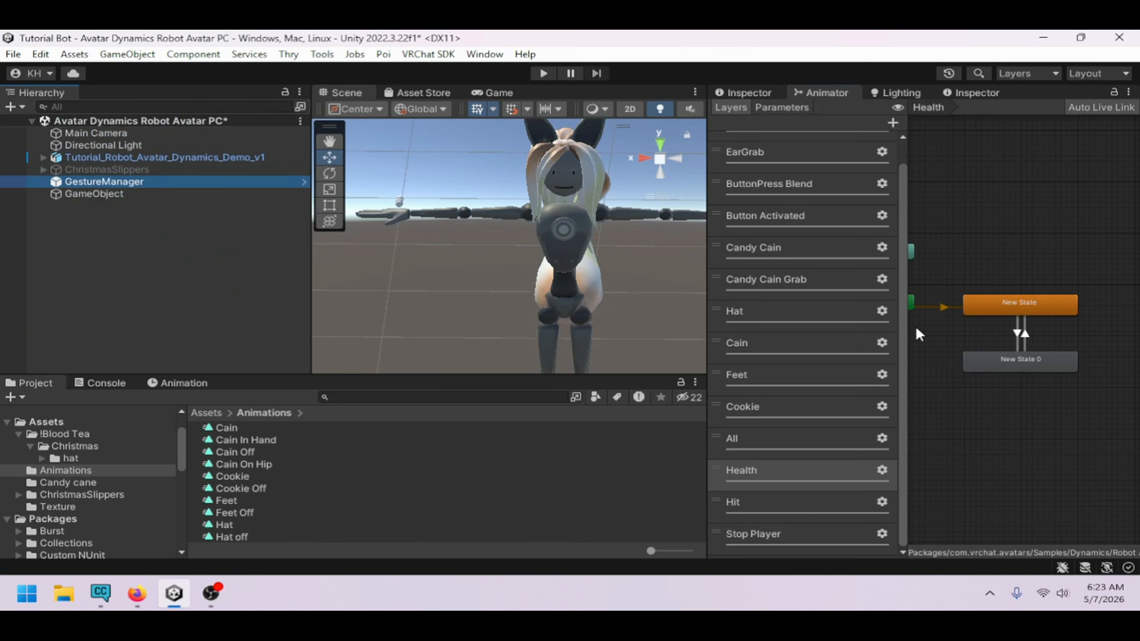
pyautogui.click(748, 92)
pyautogui.click(874, 342)
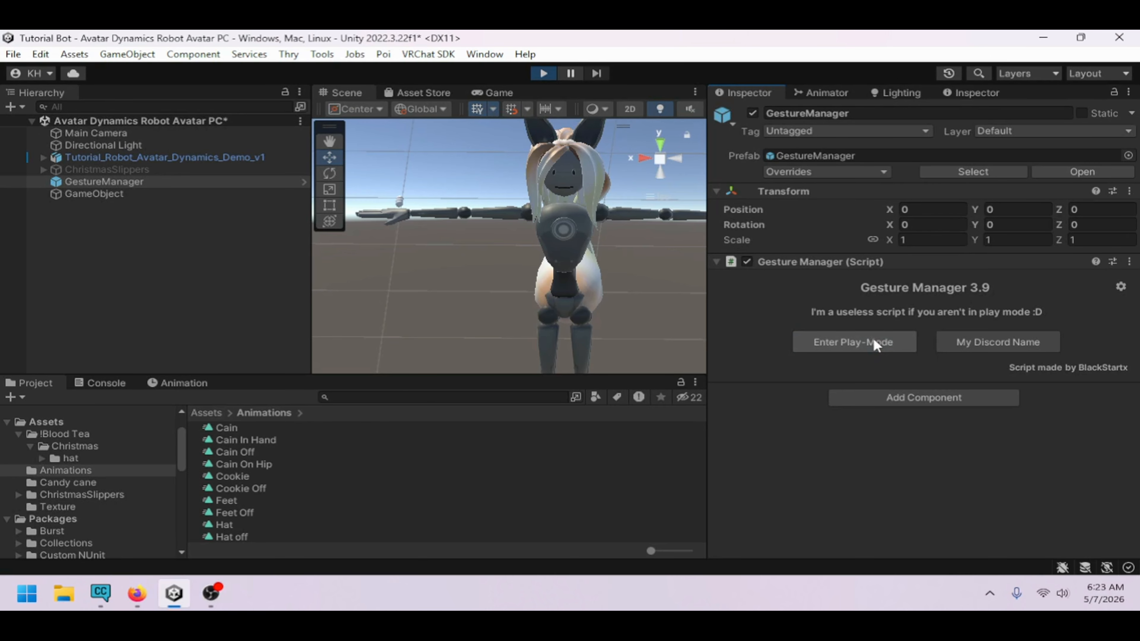
pyautogui.click(343, 93)
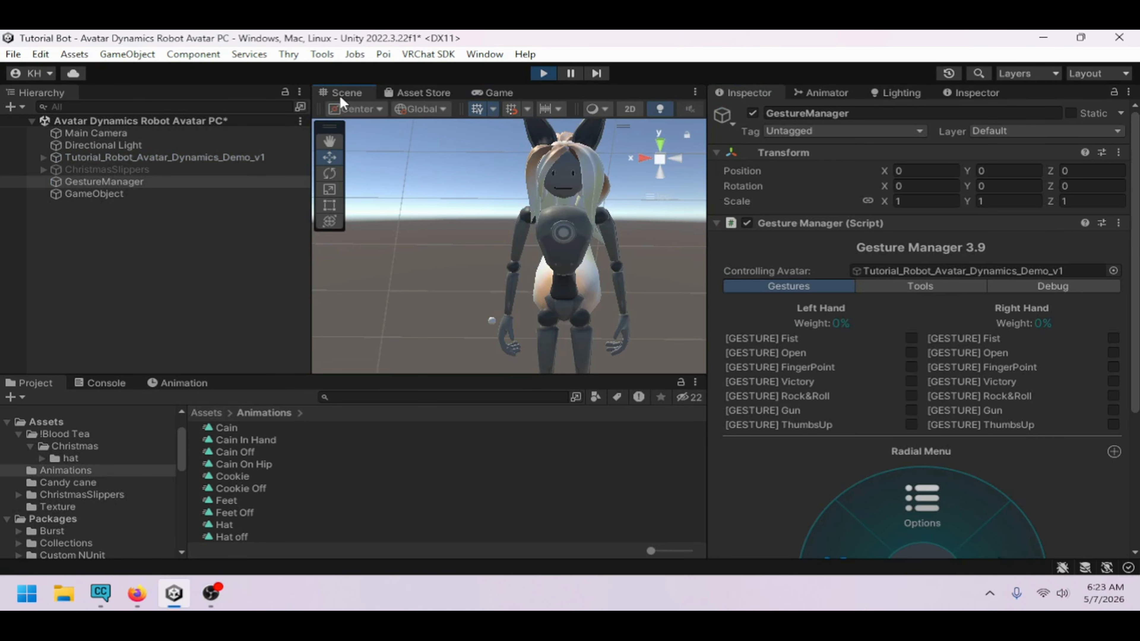
# Examine the avatar in Play Mode alongside the Animator's layers, parameter list and Health layer states
pyautogui.click(827, 92)
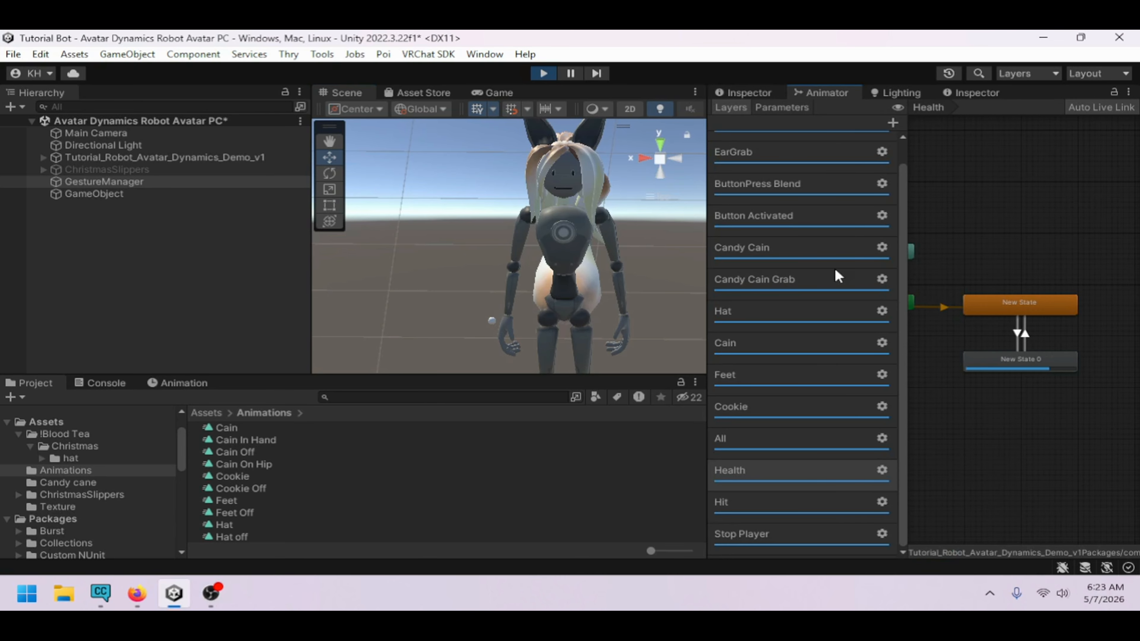
pyautogui.keyDown('alt'); pyautogui.moveTo(628, 332); pyautogui.dragTo(596, 319); pyautogui.keyUp('alt')
pyautogui.moveTo(596, 319); pyautogui.dragTo(560, 315, button='right')
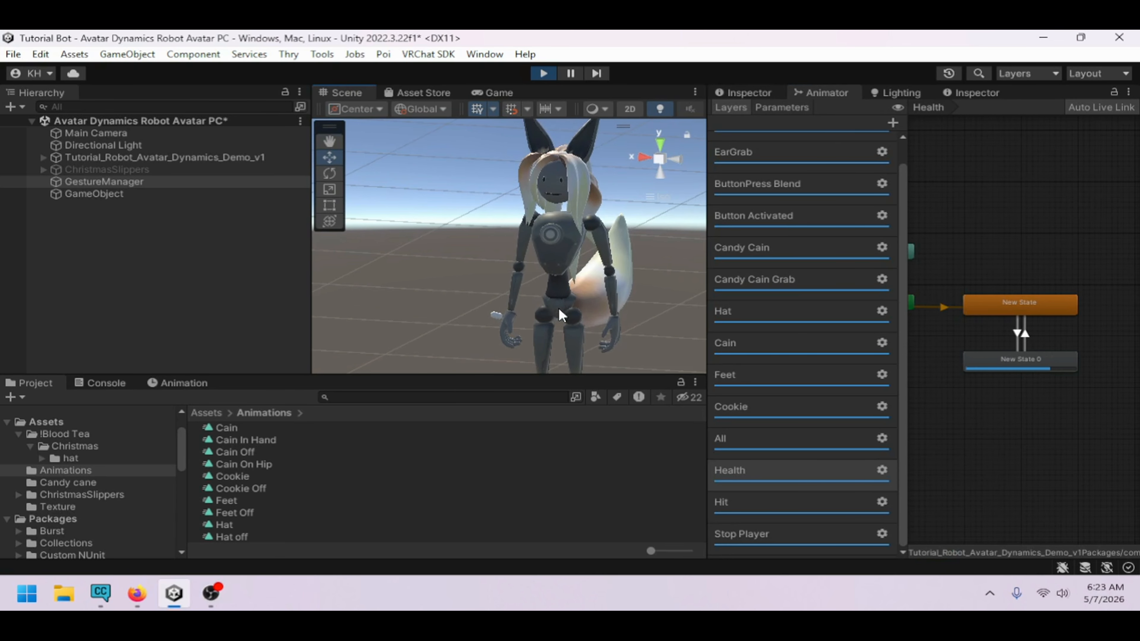
pyautogui.moveTo(560, 308); pyautogui.dragTo(557, 276, button='middle')
pyautogui.moveTo(557, 276); pyautogui.dragTo(587, 345, button='right')
pyautogui.scroll(-3, 539, 335)
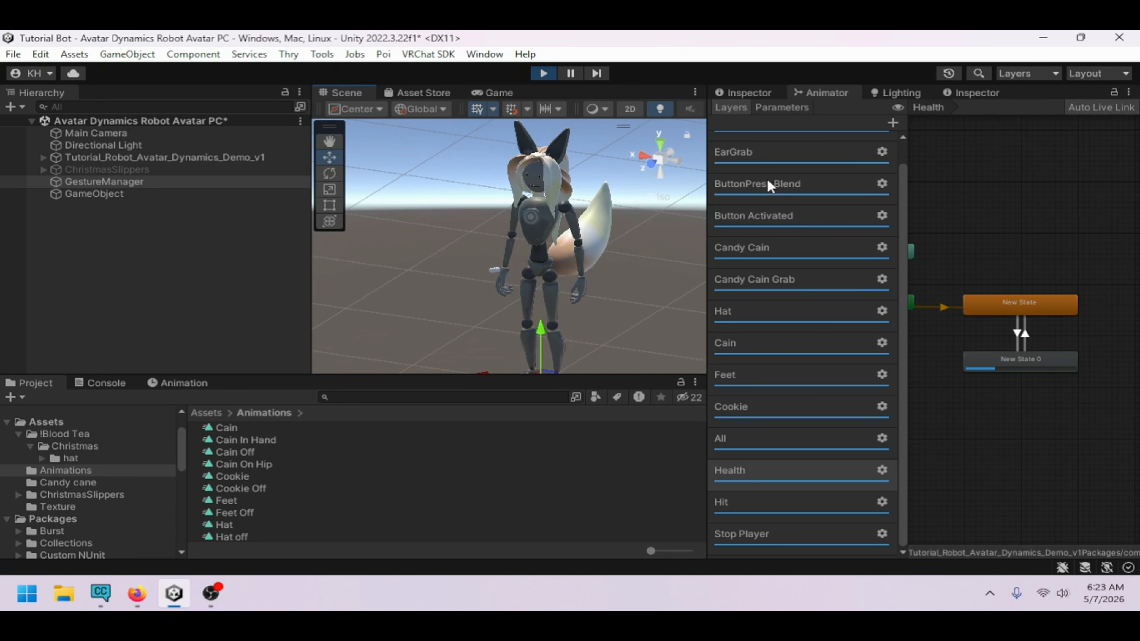
pyautogui.click(788, 109)
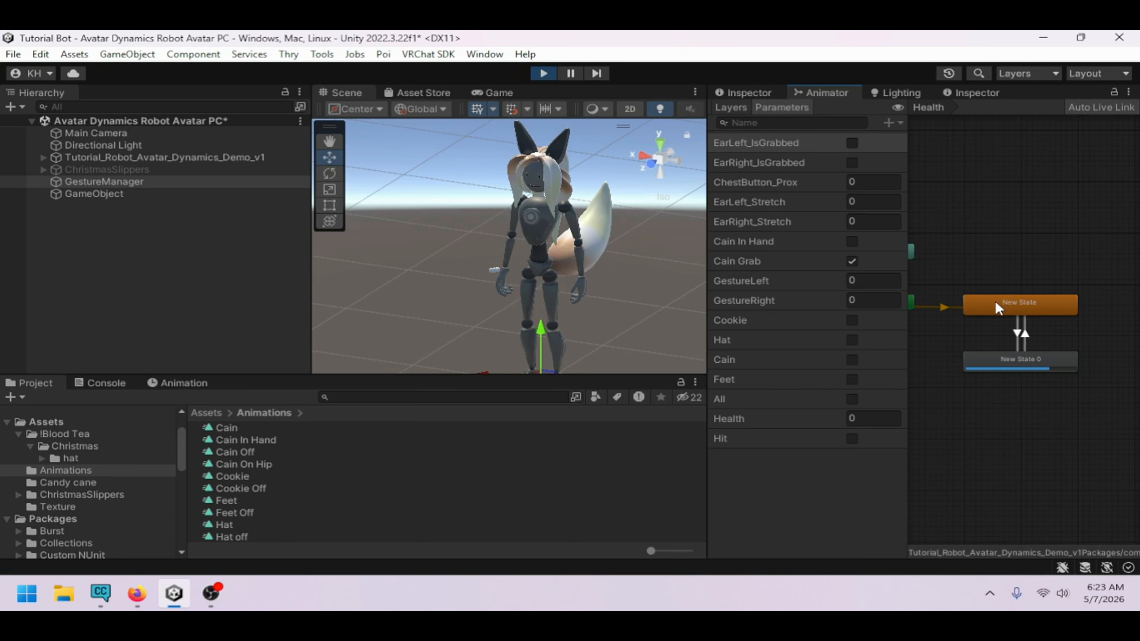
pyautogui.scroll(2, 546, 307)
pyautogui.moveTo(546, 306)
pyautogui.mouseDown(button='right')
pyautogui.moveTo(576, 317)
pyautogui.moveTo(580, 292)
pyautogui.moveTo(544, 289)
pyautogui.mouseUp(button='right')
pyautogui.scroll(6, 576, 317)
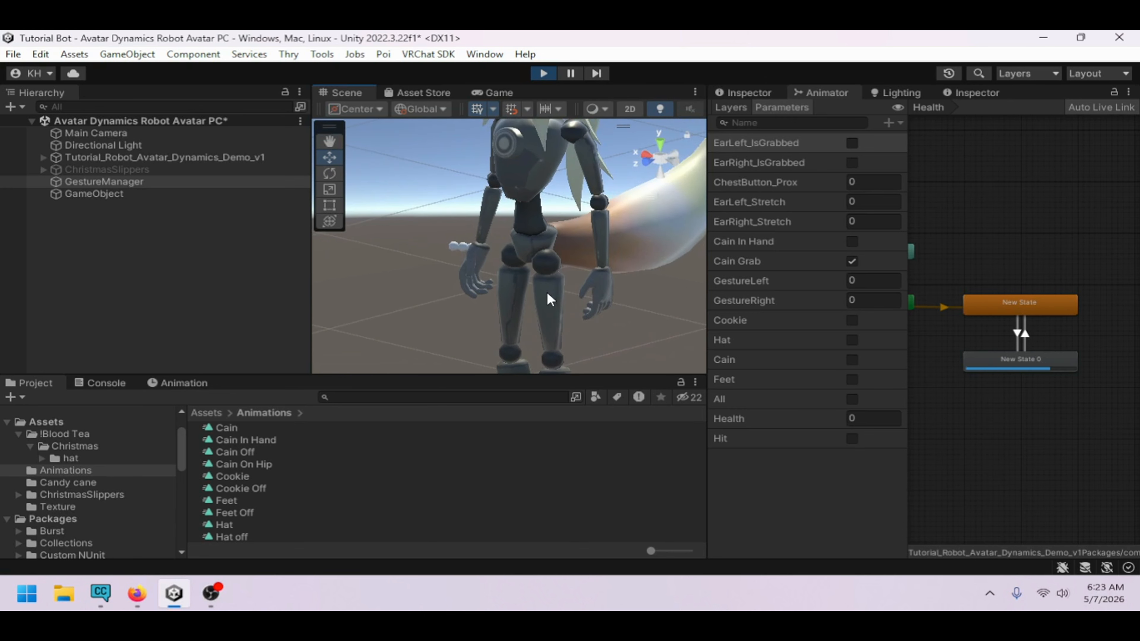
pyautogui.click(1023, 308)
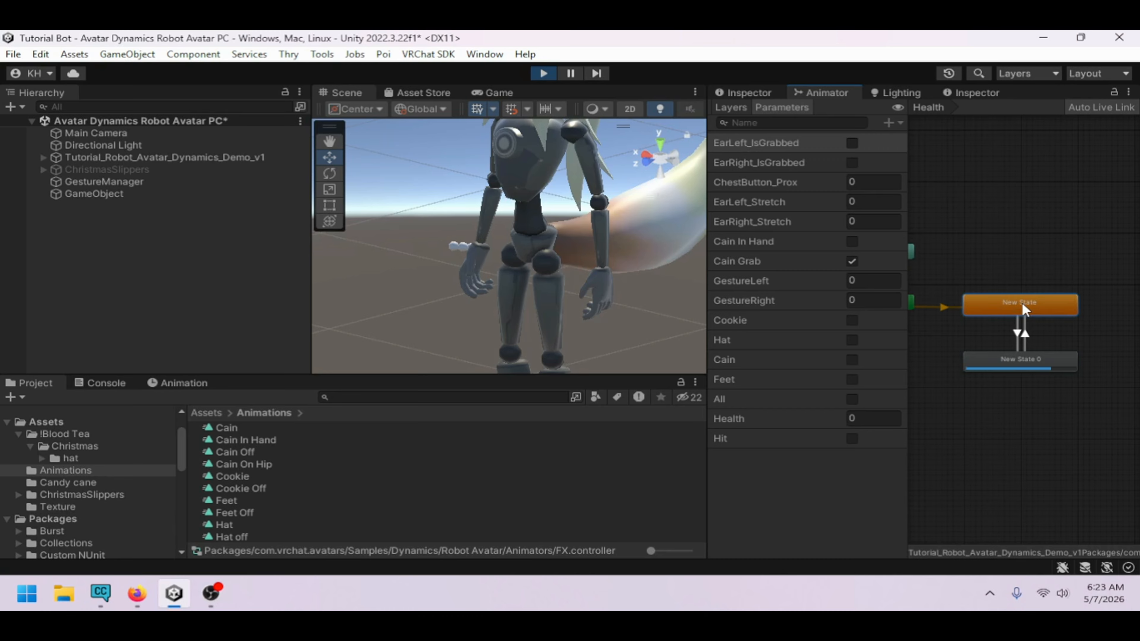
# Watch the Cookie parameter and the avatar while orbiting around it in the Scene view
pyautogui.moveTo(546, 263); pyautogui.dragTo(598, 201, button='right')
pyautogui.scroll(-5, 598, 200)
pyautogui.moveTo(598, 200); pyautogui.dragTo(571, 266, button='middle')
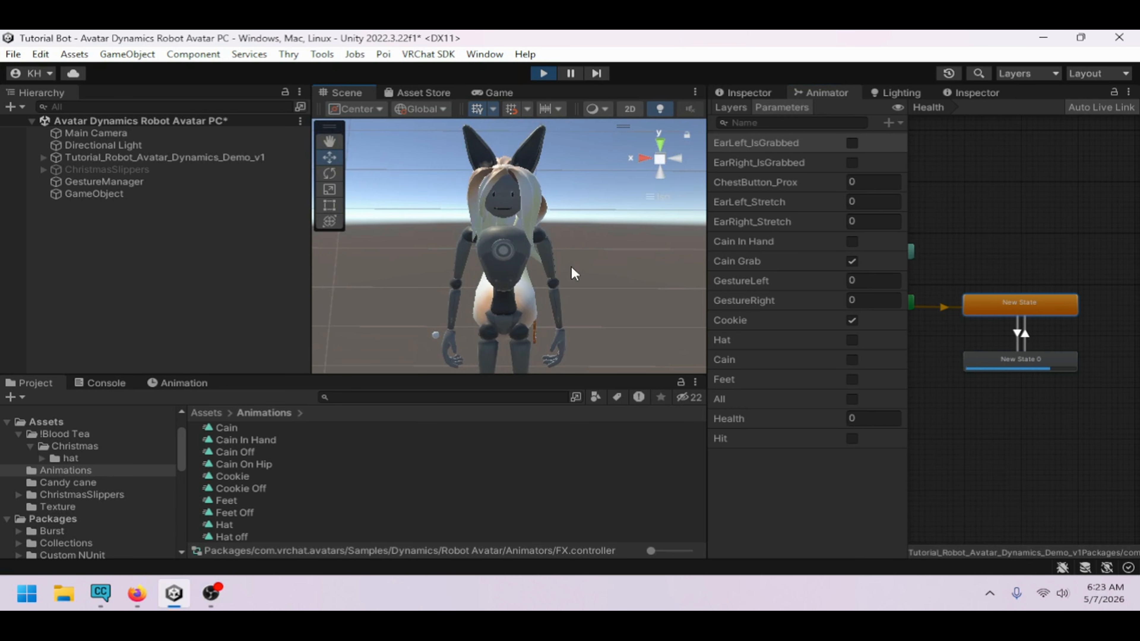
pyautogui.moveTo(571, 267); pyautogui.dragTo(597, 272, button='right')
pyautogui.scroll(-3, 508, 205)
pyautogui.moveTo(507, 205); pyautogui.dragTo(501, 194, button='right')
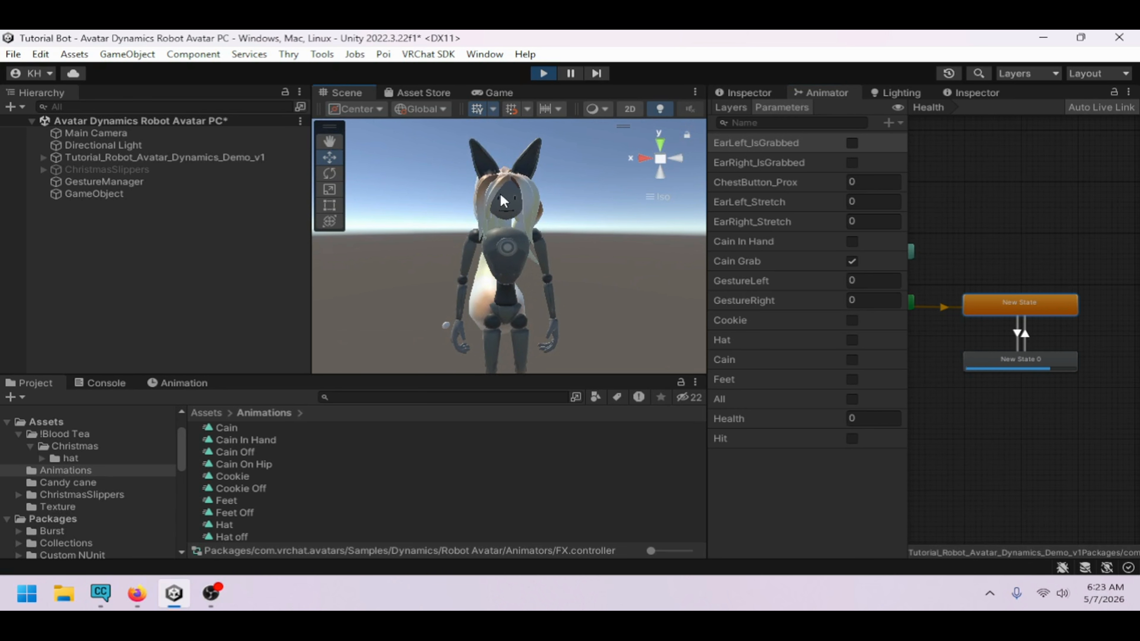
pyautogui.moveTo(577, 158); pyautogui.dragTo(543, 203, button='middle')
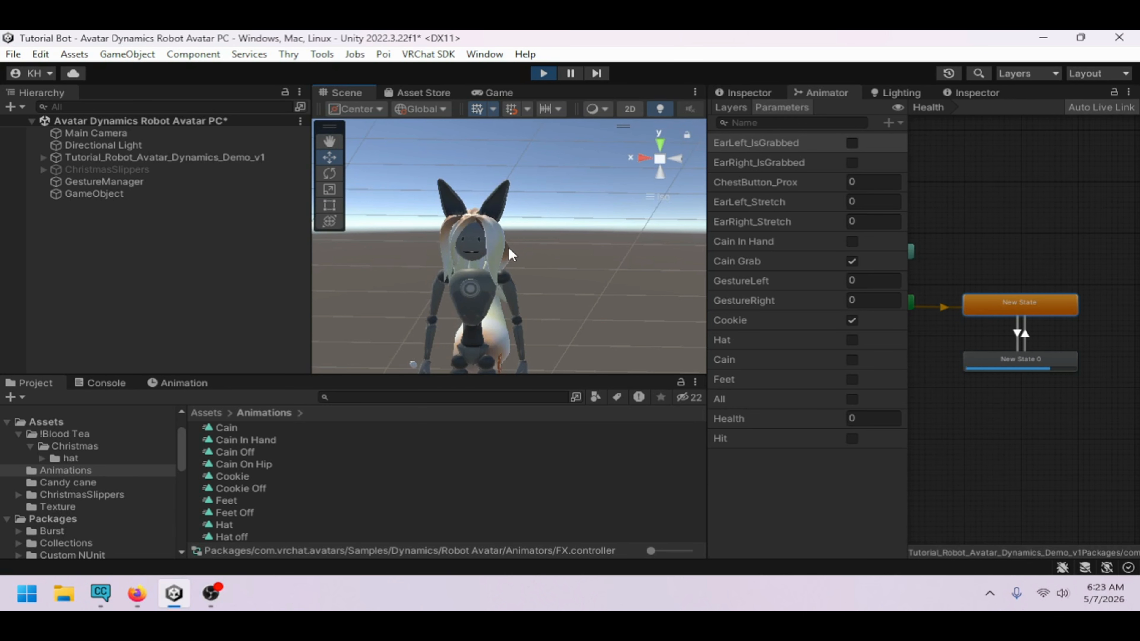
pyautogui.moveTo(509, 247); pyautogui.dragTo(555, 214, button='middle')
pyautogui.scroll(1, 530, 215)
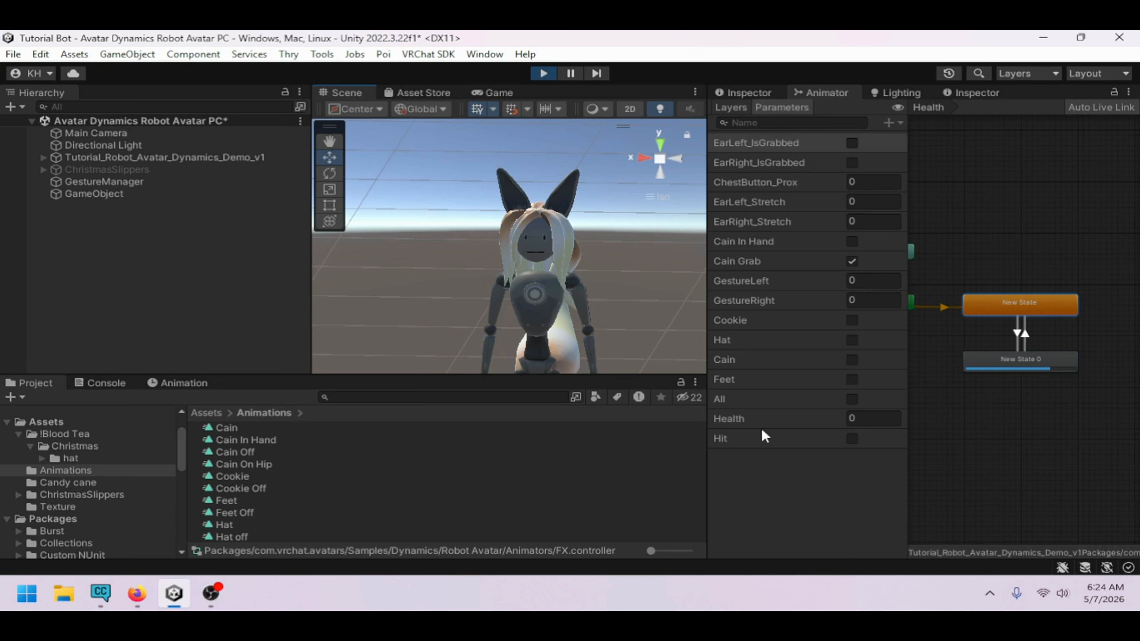
pyautogui.moveTo(555, 286); pyautogui.dragTo(577, 287, button='right')
pyautogui.moveTo(579, 288); pyautogui.dragTo(587, 210, button='middle')
pyautogui.moveTo(587, 211); pyautogui.dragTo(642, 245, button='right')
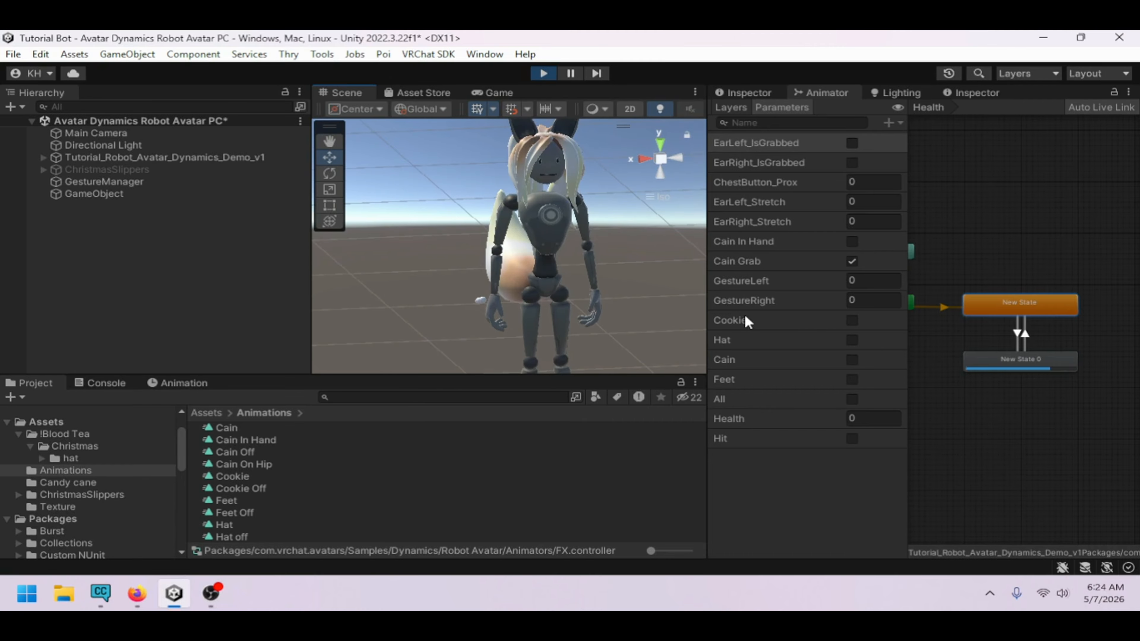
pyautogui.moveTo(588, 252); pyautogui.dragTo(827, 320, button='right')
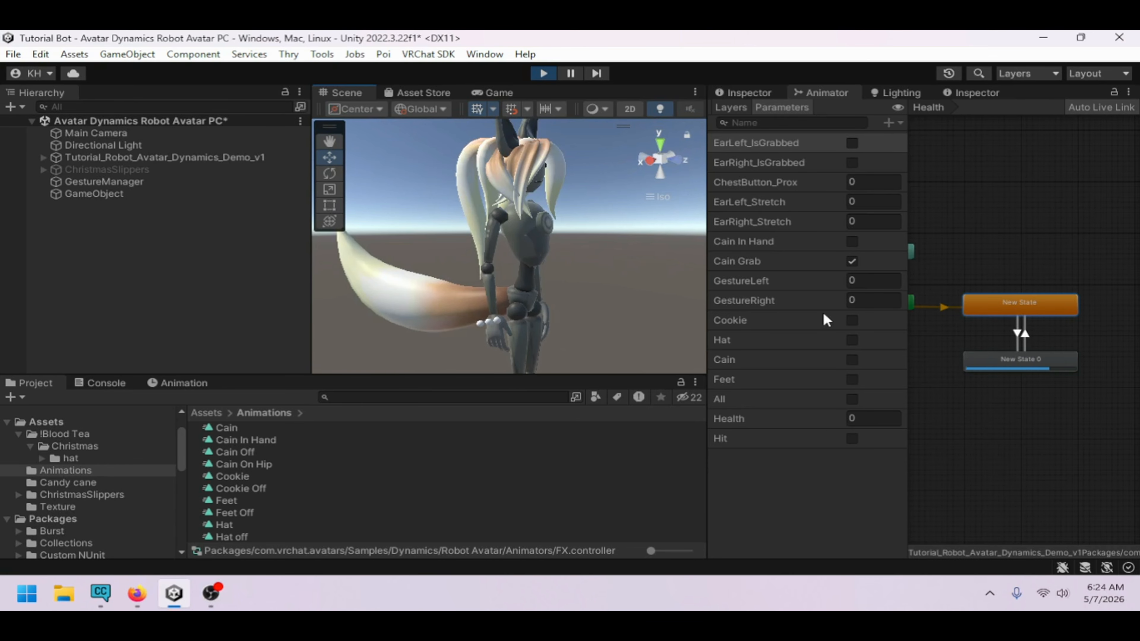
# Toggle the Cookie parameter on and inspect the avatar for the cookie prop from several angles
pyautogui.click(852, 320)
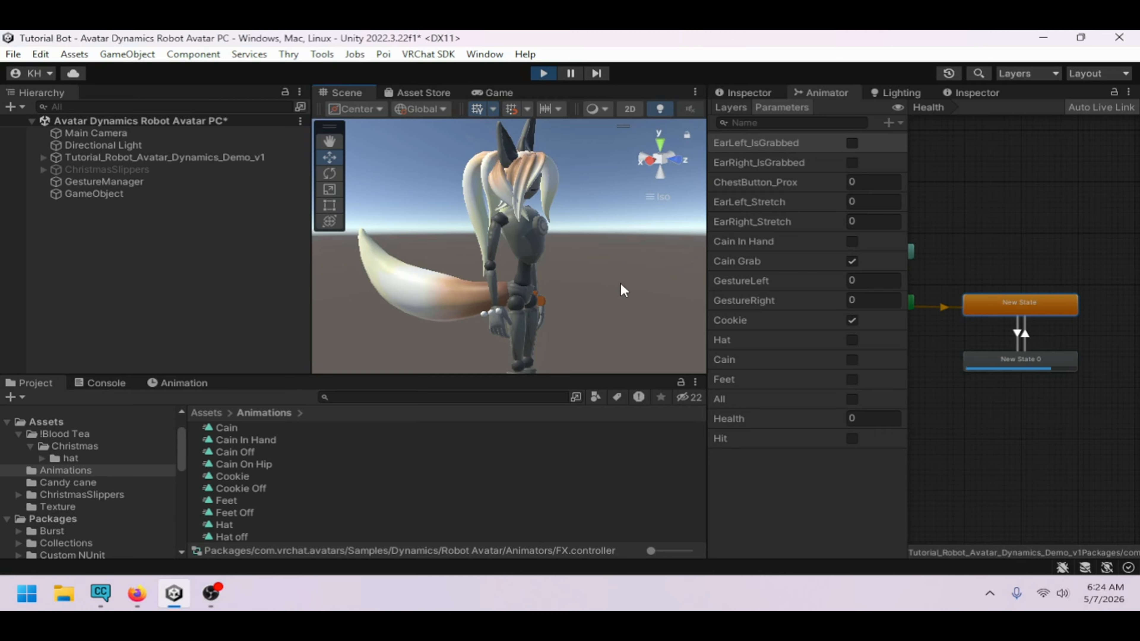
pyautogui.moveTo(620, 282); pyautogui.dragTo(460, 191, button='right')
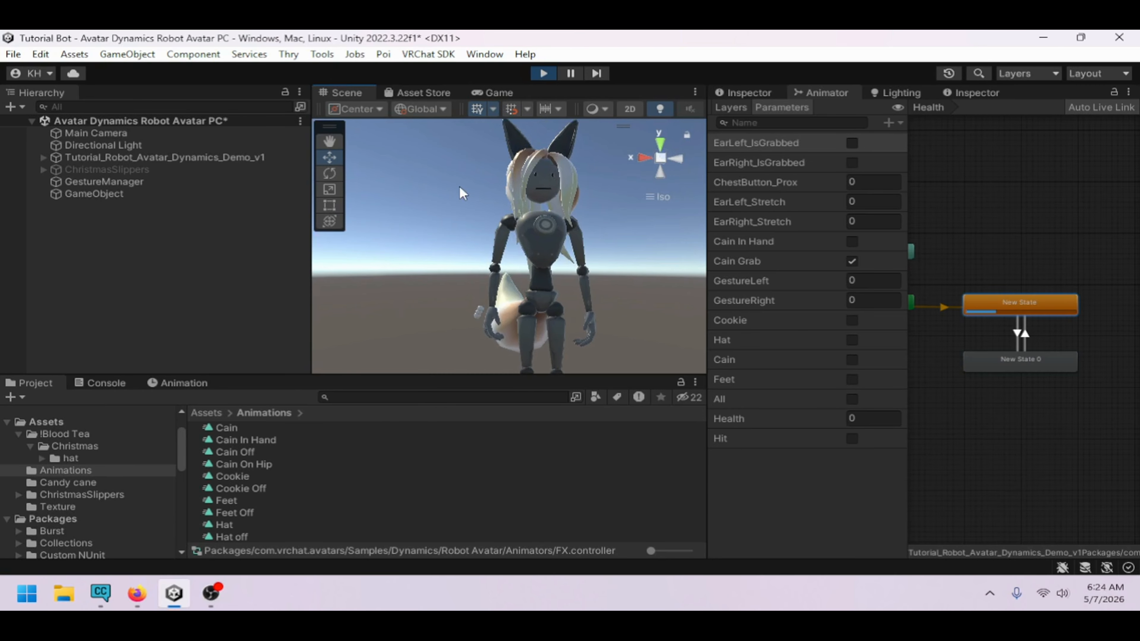
pyautogui.scroll(4, 540, 180)
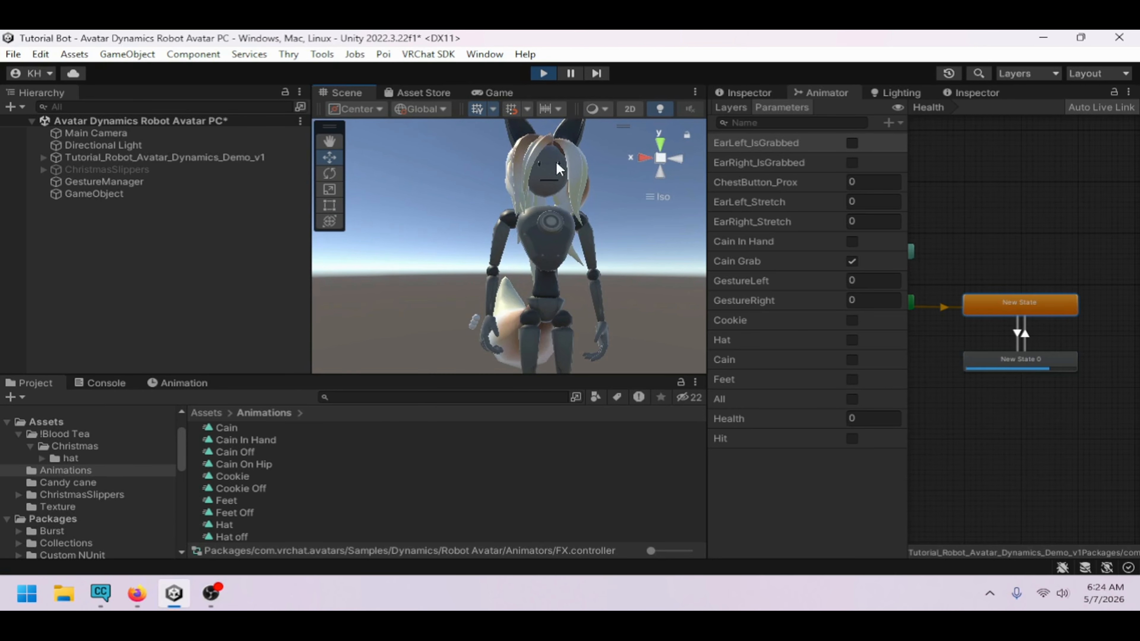
pyautogui.scroll(-3, 598, 217)
pyautogui.moveTo(598, 216); pyautogui.dragTo(589, 321, button='right')
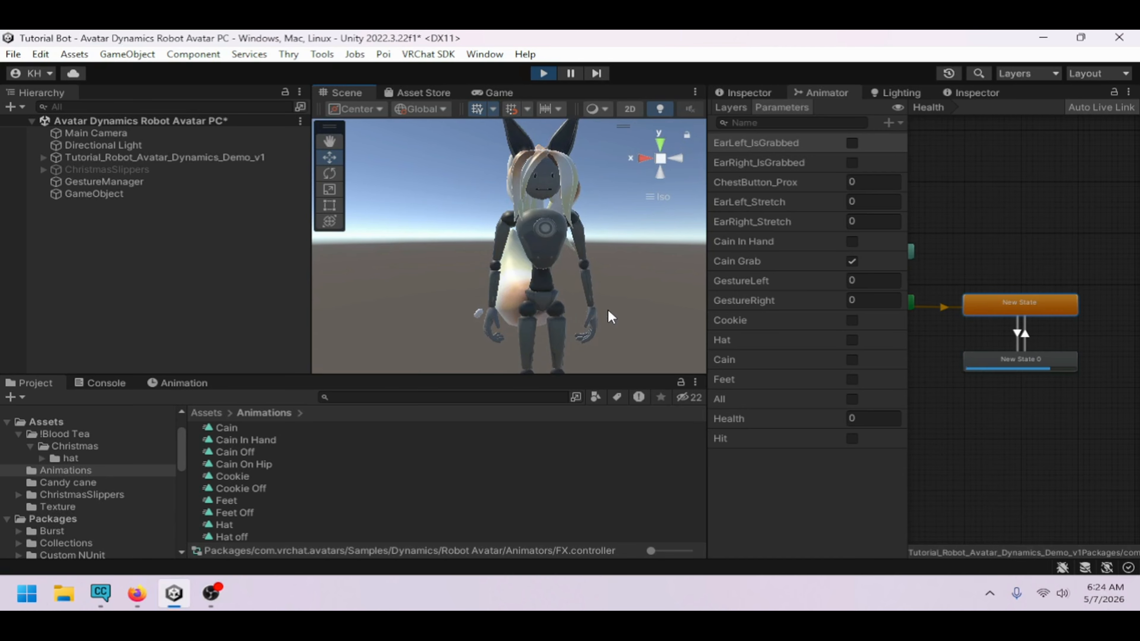
pyautogui.moveTo(609, 311); pyautogui.dragTo(603, 313, button='middle')
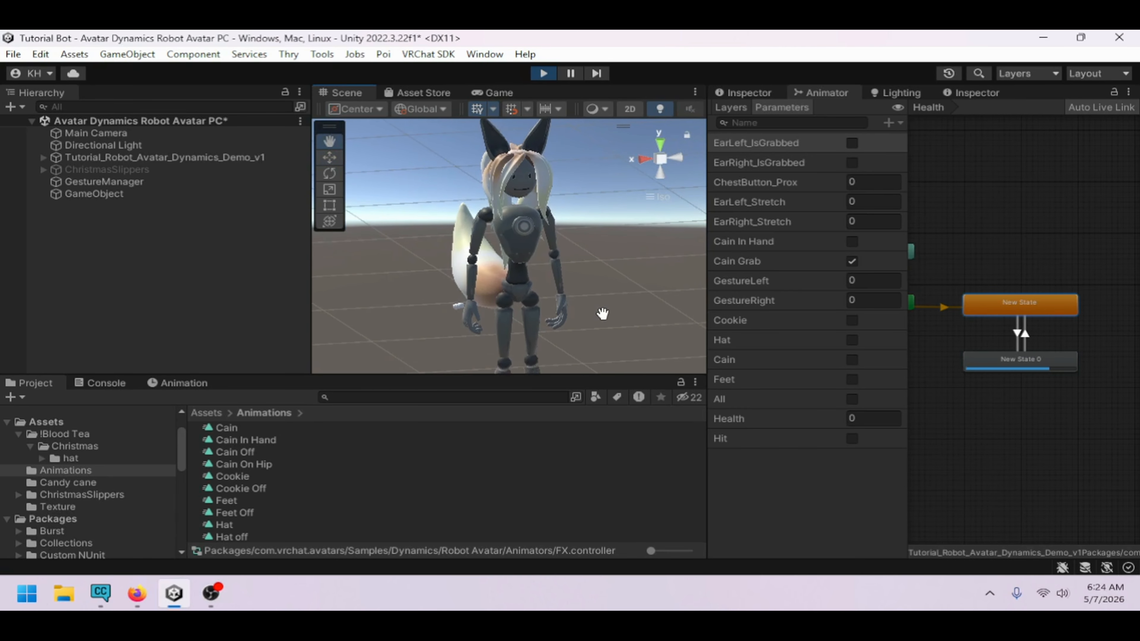
pyautogui.moveTo(603, 313); pyautogui.dragTo(460, 332, button='right')
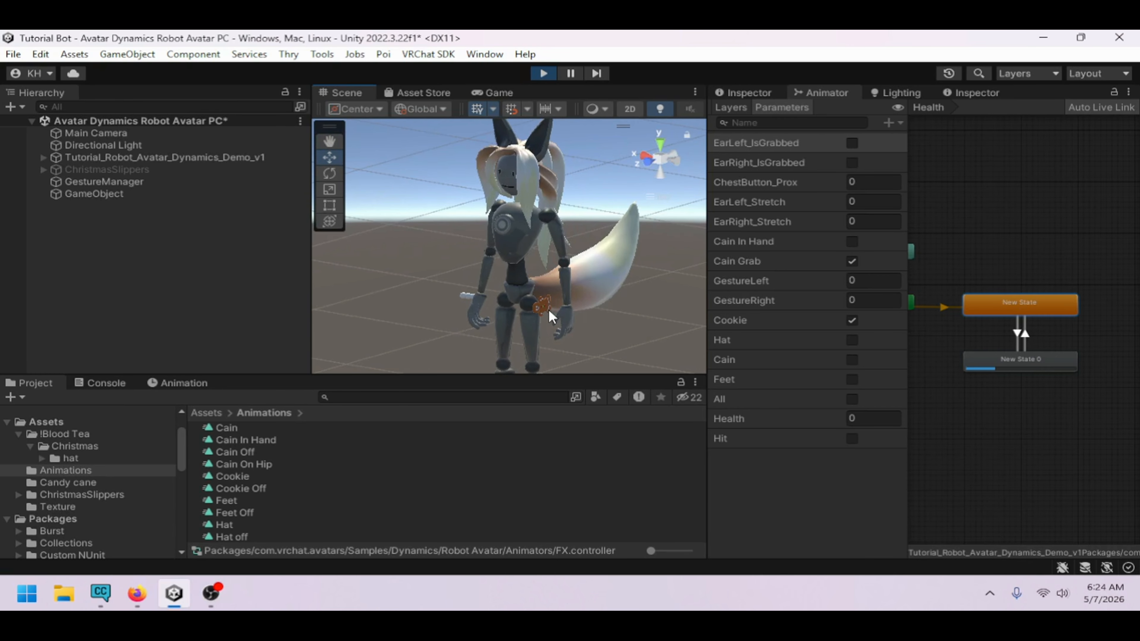
pyautogui.moveTo(549, 309)
pyautogui.mouseDown(button='right')
pyautogui.moveTo(523, 310)
pyautogui.moveTo(571, 311)
pyautogui.mouseUp(button='right')
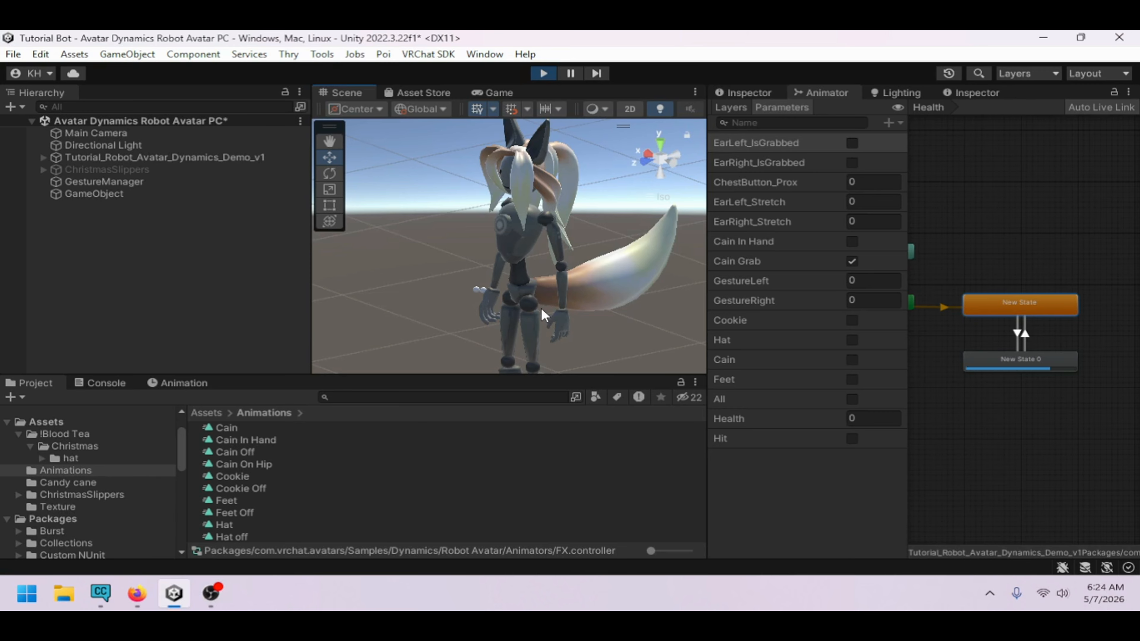
# Select a part of the avatar in the Scene view, then collapse the expanded avatar hierarchy
pyautogui.click(541, 307)
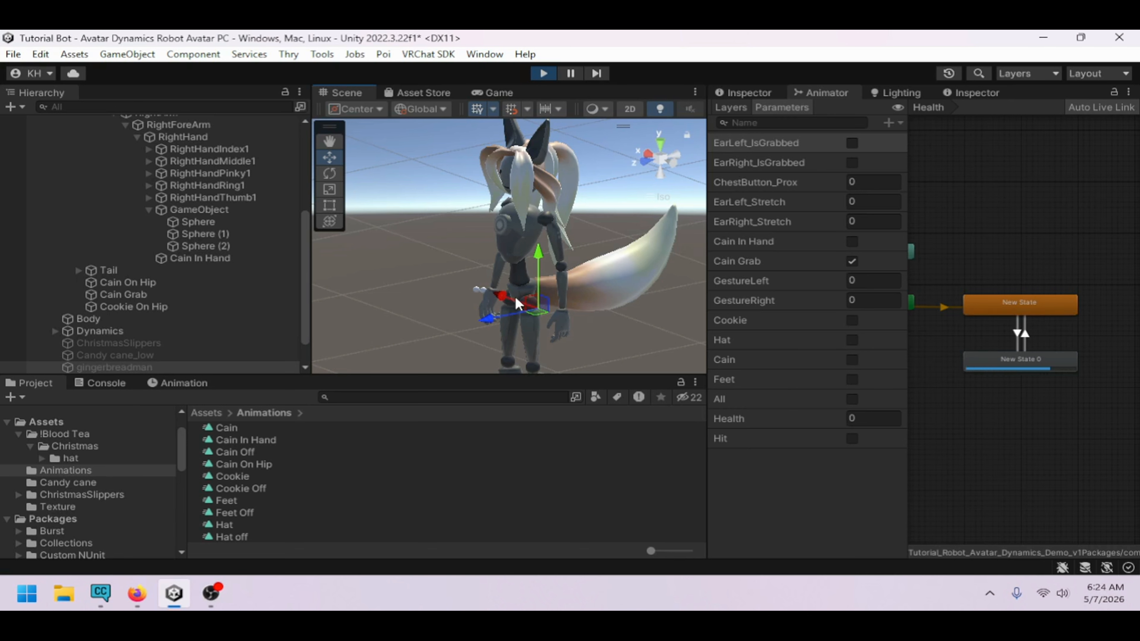
pyautogui.moveTo(633, 292); pyautogui.dragTo(672, 262, button='right')
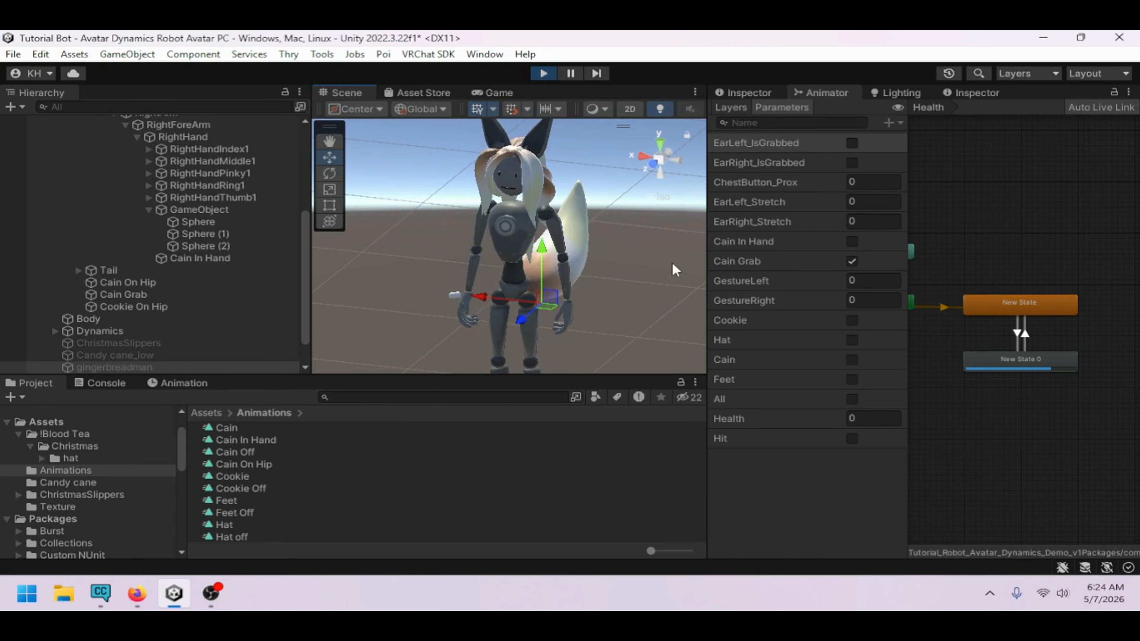
pyautogui.scroll(5, 162, 224)
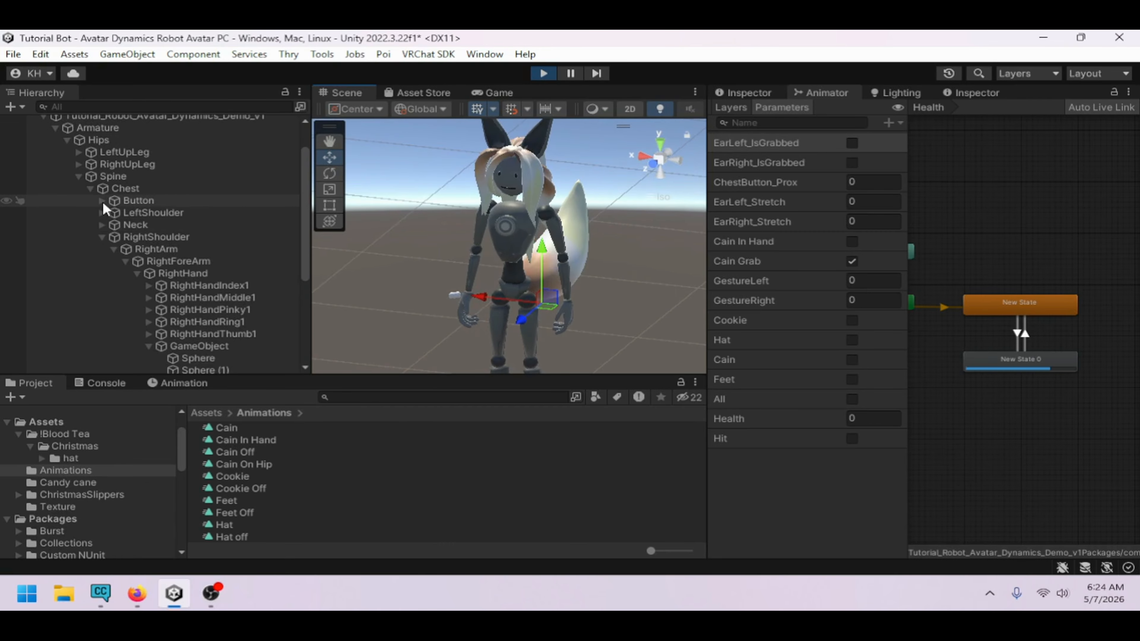
pyautogui.click(83, 176)
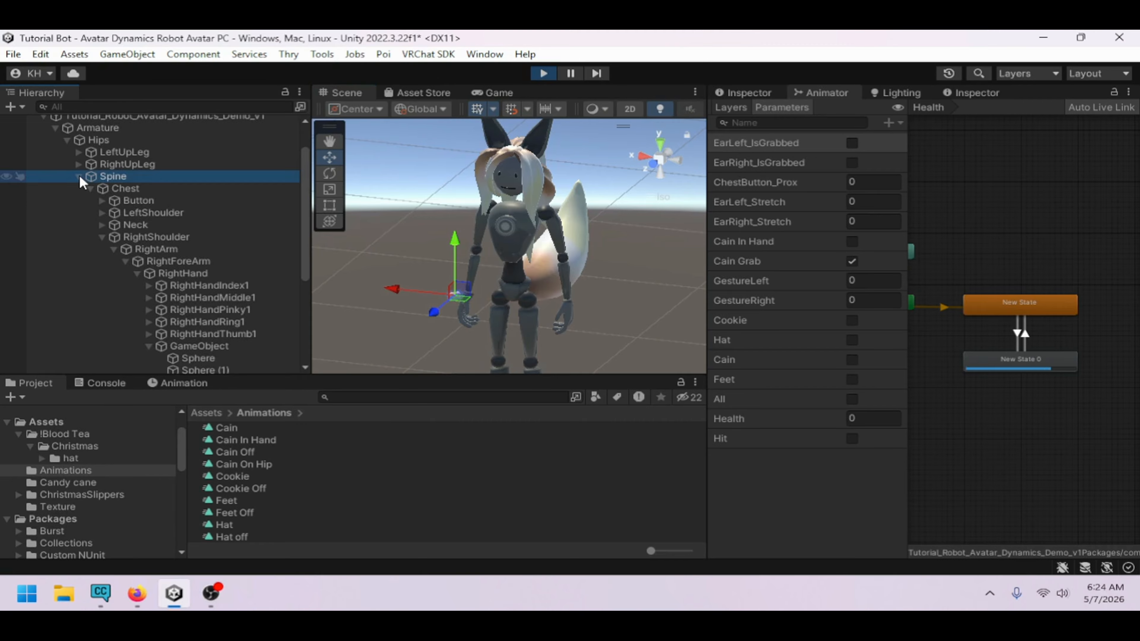
pyautogui.click(79, 176)
pyautogui.click(68, 182)
pyautogui.click(54, 170)
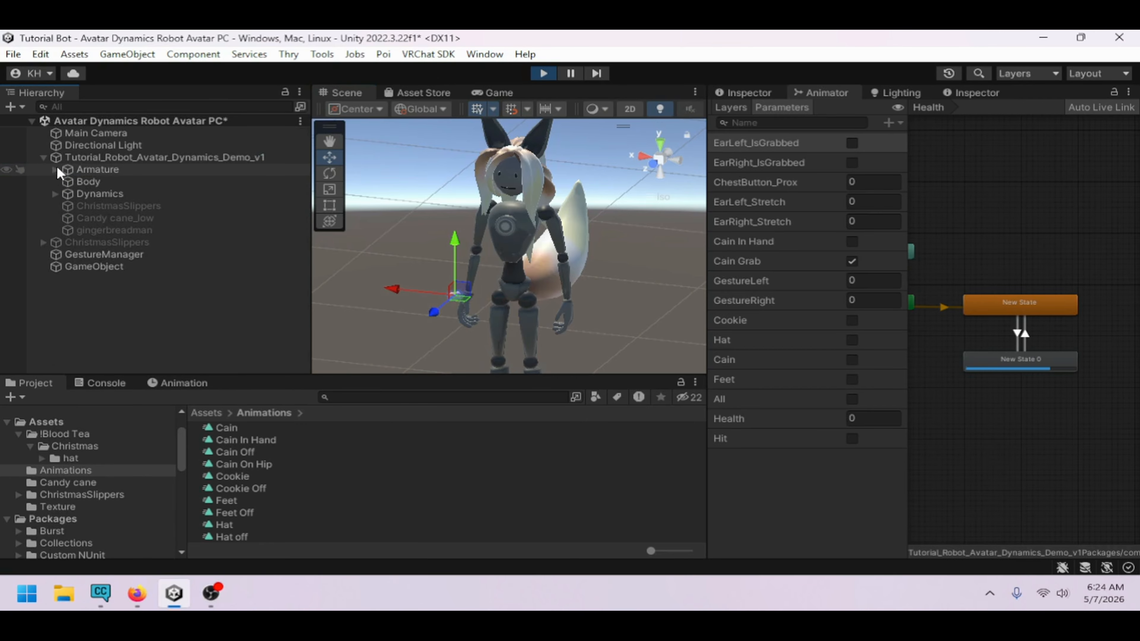
pyautogui.click(43, 157)
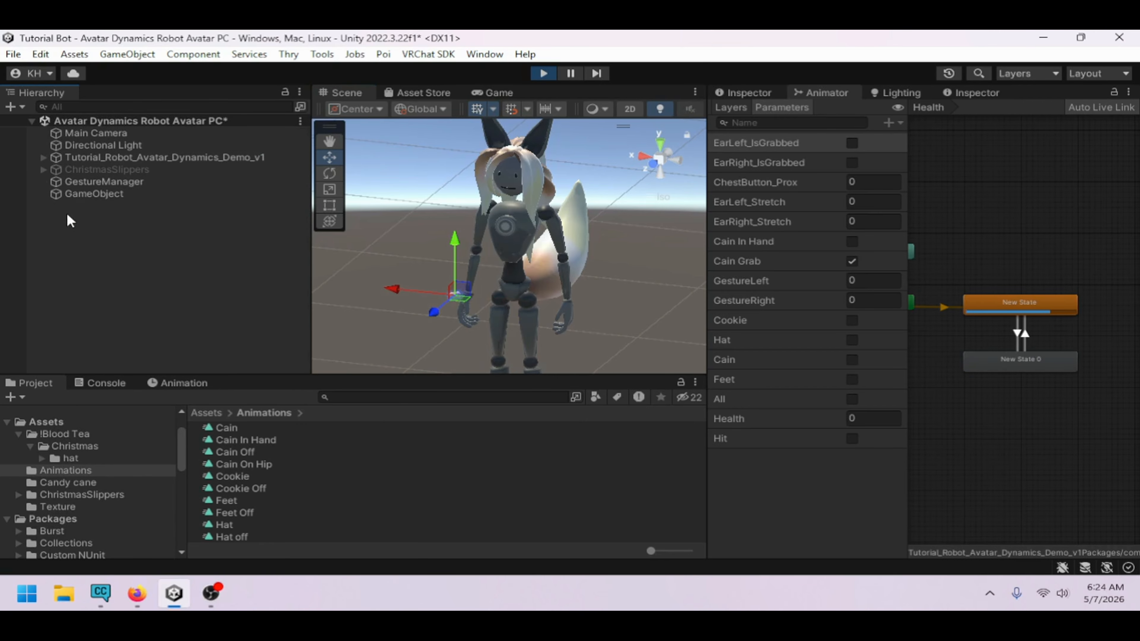
pyautogui.click(397, 313)
pyautogui.moveTo(397, 313); pyautogui.dragTo(473, 314, button='right')
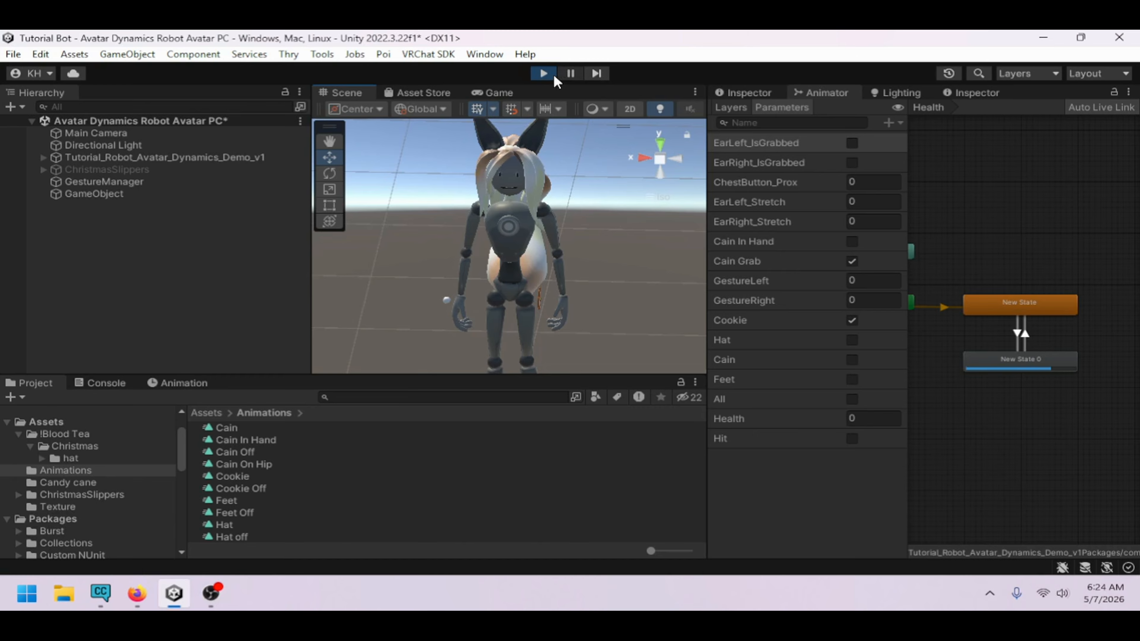
# Exit Play Mode and review the avatar alongside the Animator's layers and parameters
pyautogui.click(544, 74)
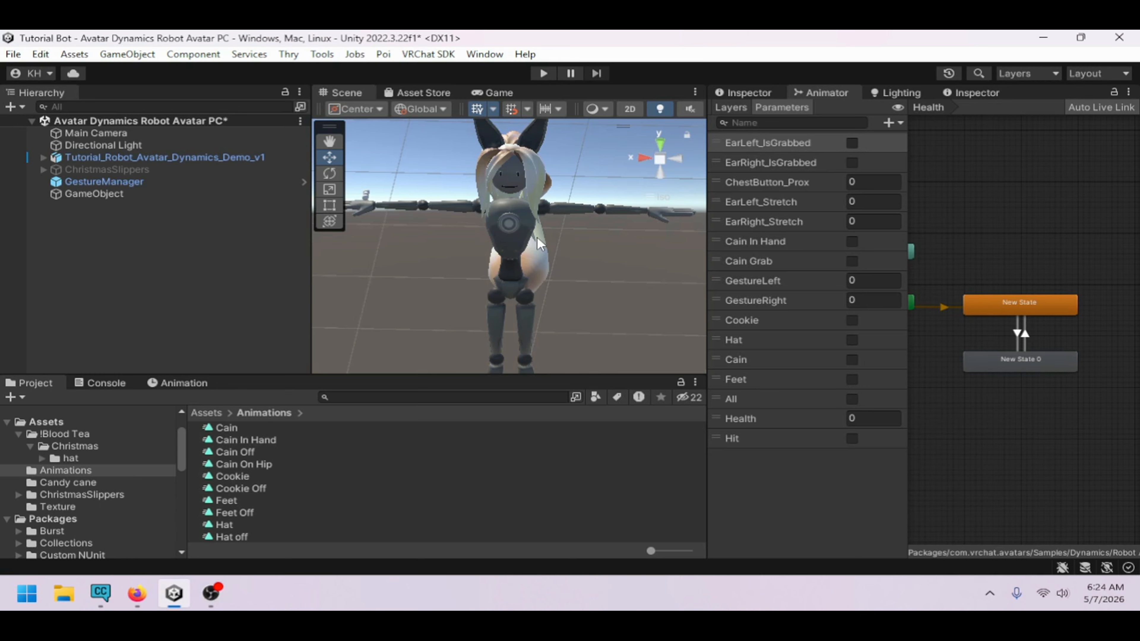
pyautogui.click(721, 110)
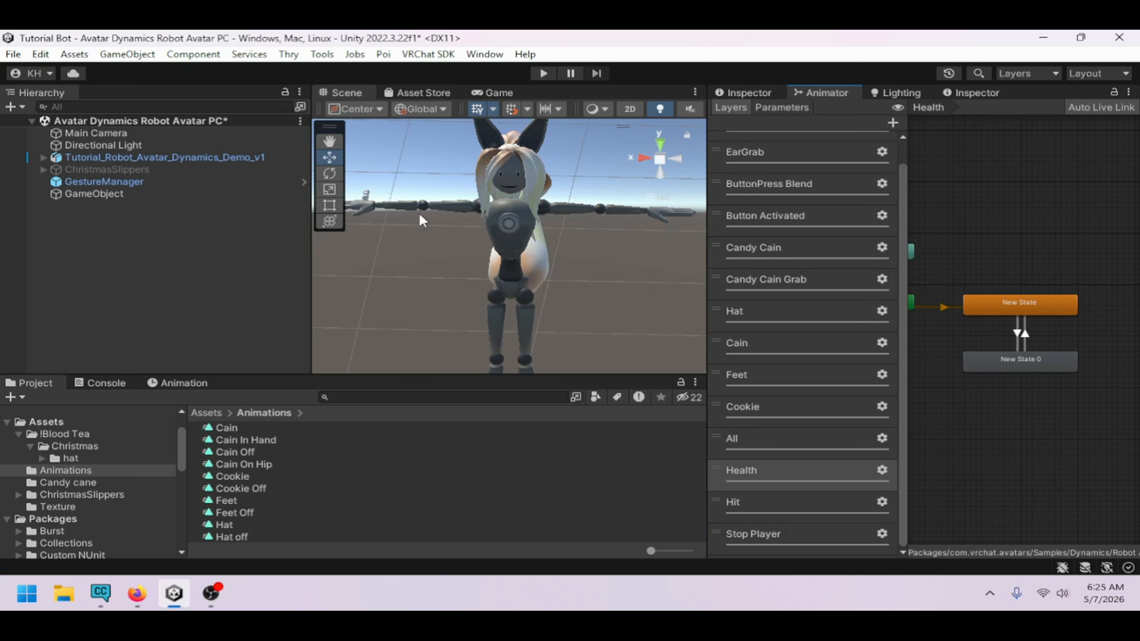
pyautogui.scroll(-3, 420, 216)
pyautogui.moveTo(420, 221); pyautogui.dragTo(581, 235, button='right')
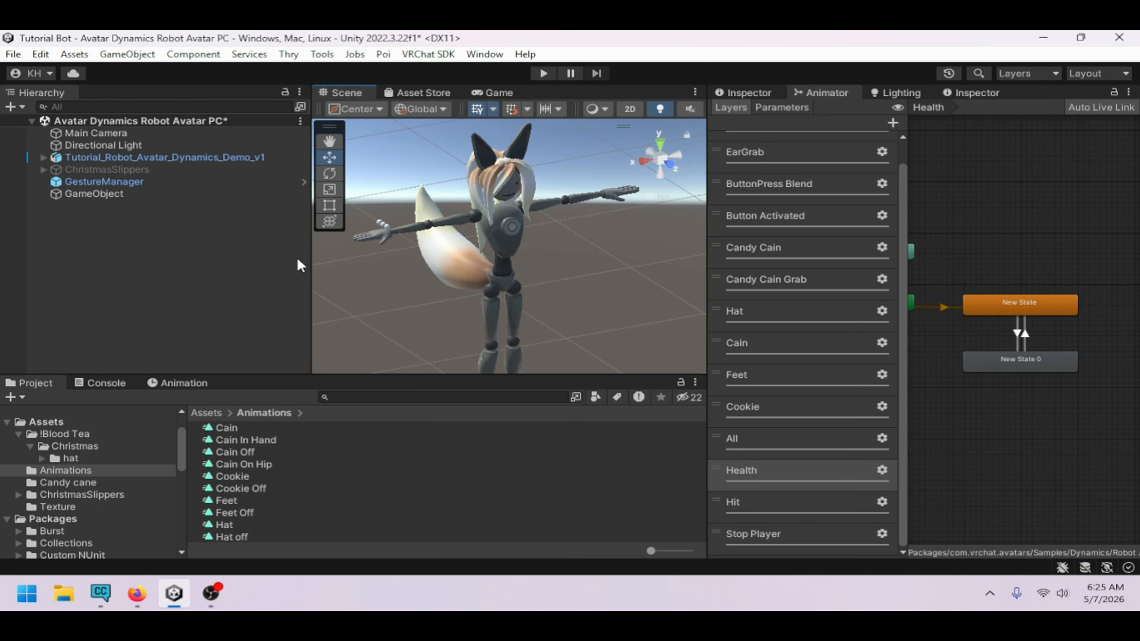
pyautogui.moveTo(605, 290); pyautogui.dragTo(480, 267, button='right')
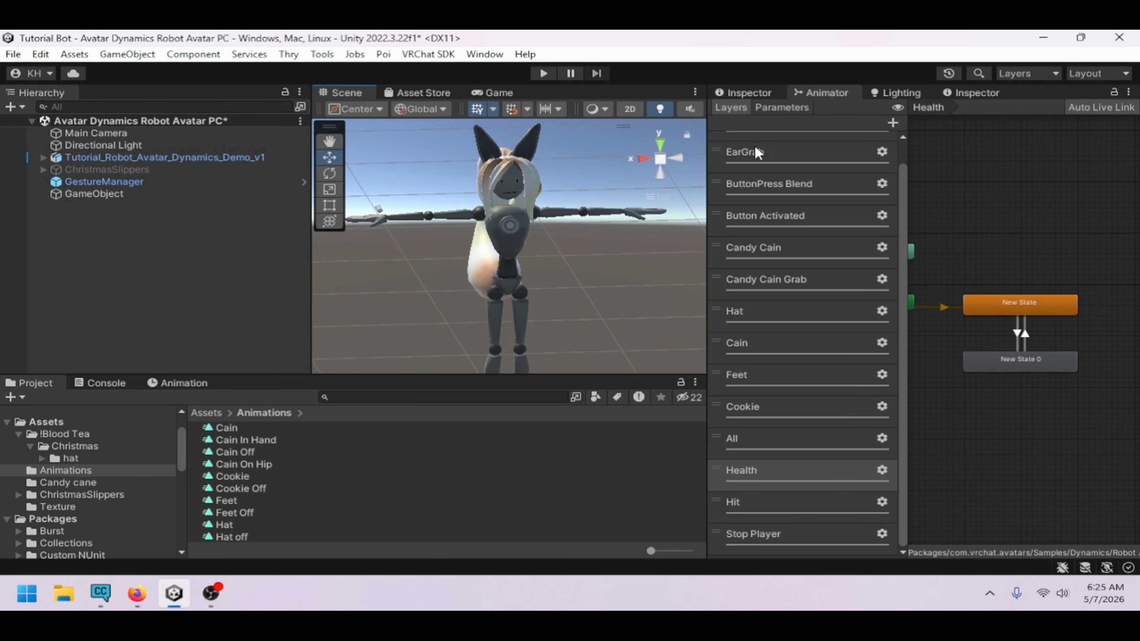
pyautogui.click(784, 108)
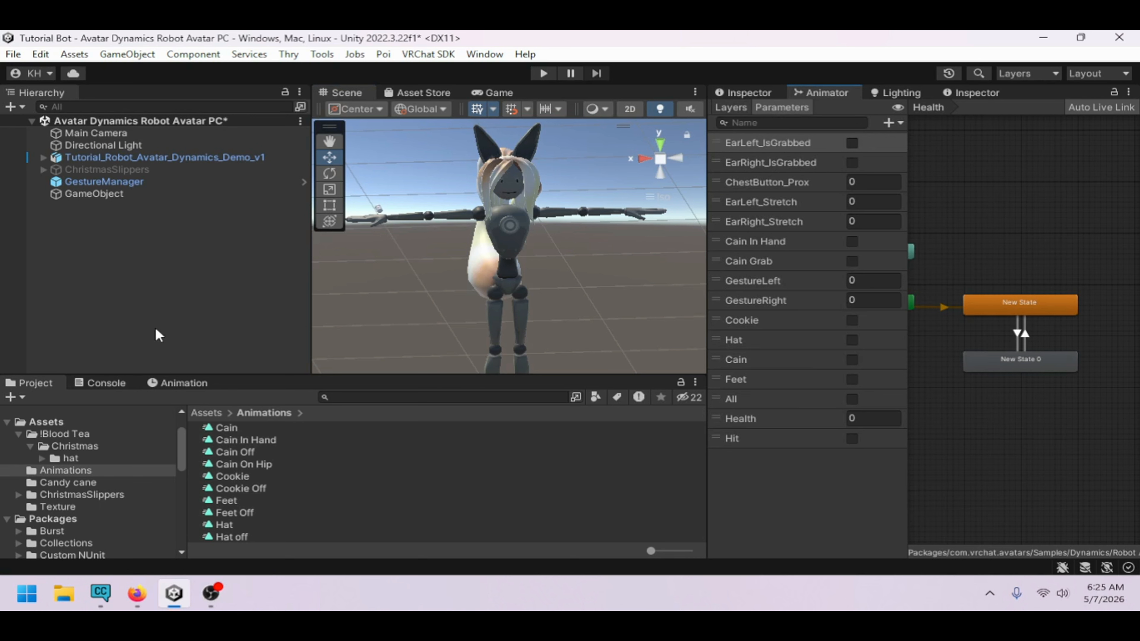
# Select the avatar root, enable customized Expressions in its descriptor, and open then close the Expressions Menu picker
pyautogui.click(94, 158)
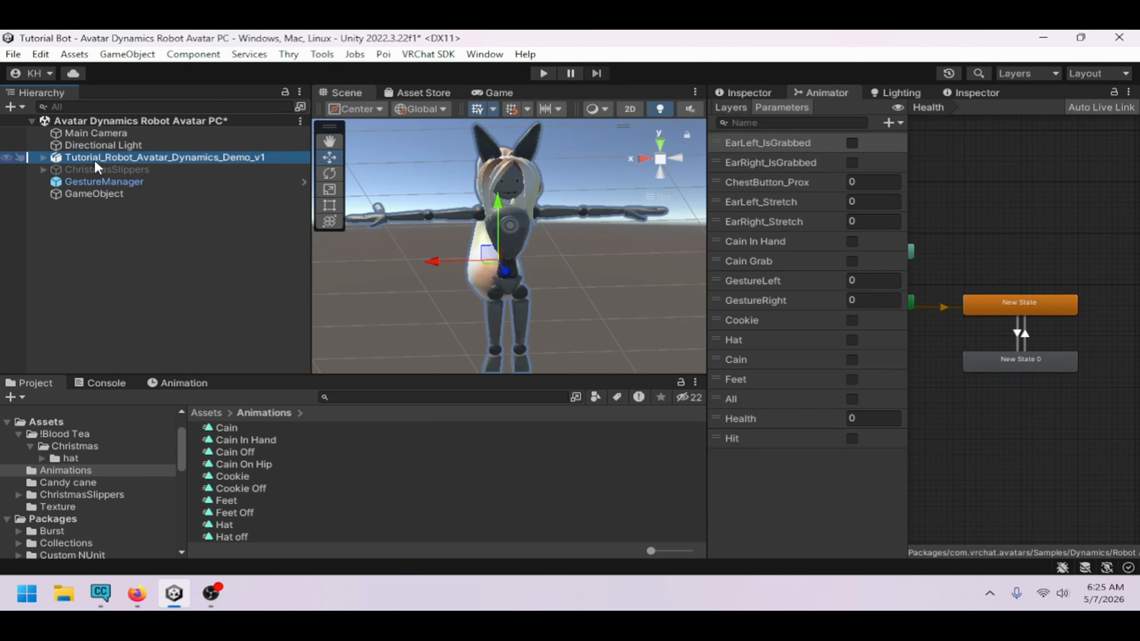
pyautogui.click(780, 90)
pyautogui.scroll(-15, 898, 337)
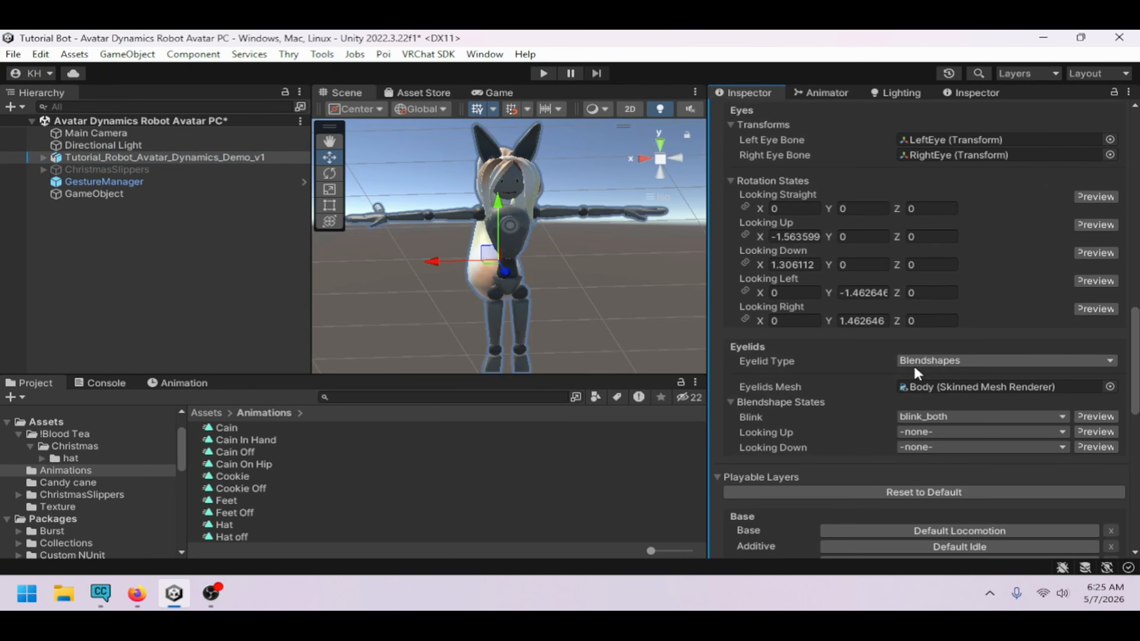
pyautogui.scroll(-12, 920, 386)
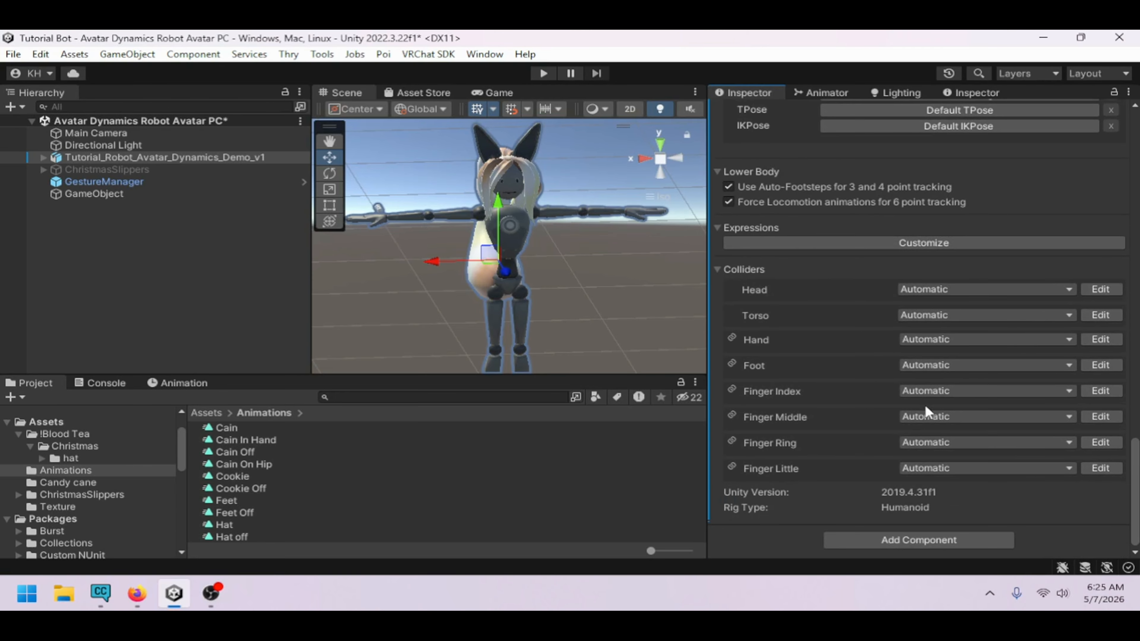
pyautogui.scroll(5, 925, 405)
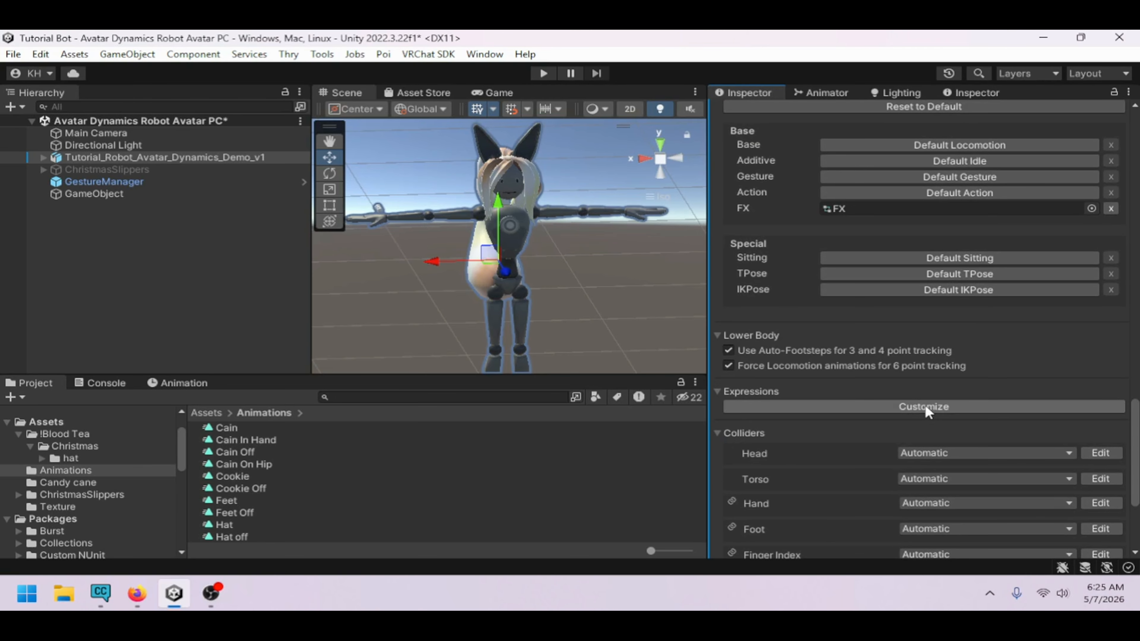
pyautogui.click(925, 406)
pyautogui.scroll(-1, 932, 387)
pyautogui.click(1117, 381)
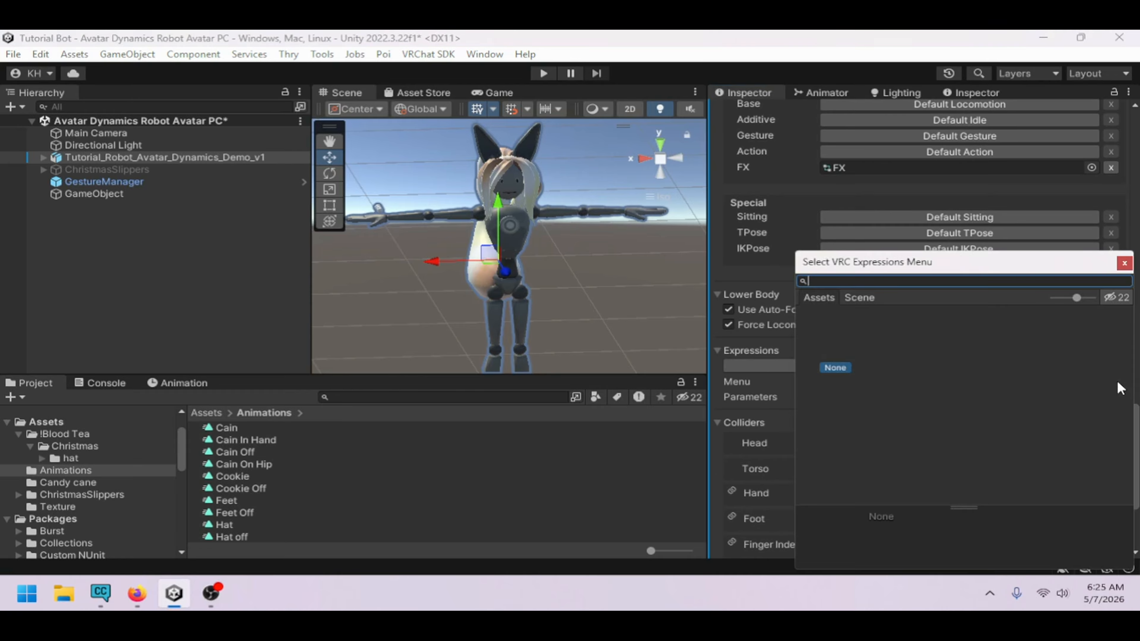
pyautogui.click(1127, 262)
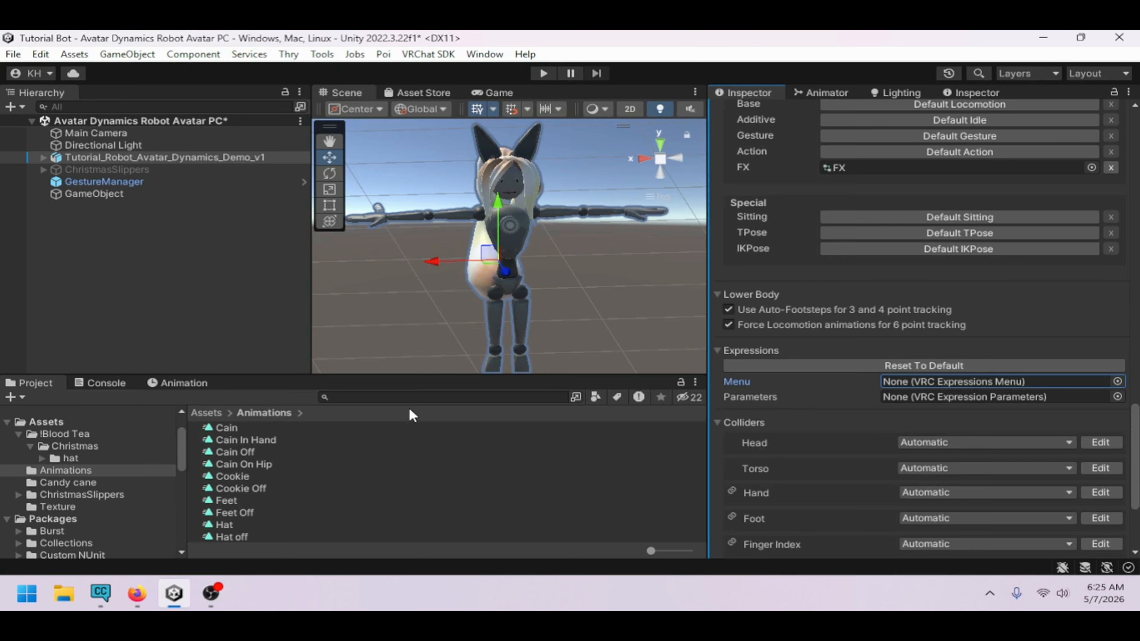
# Browse the VRChat SDK Robot Avatar sample folders in the Project window
pyautogui.click(7, 422)
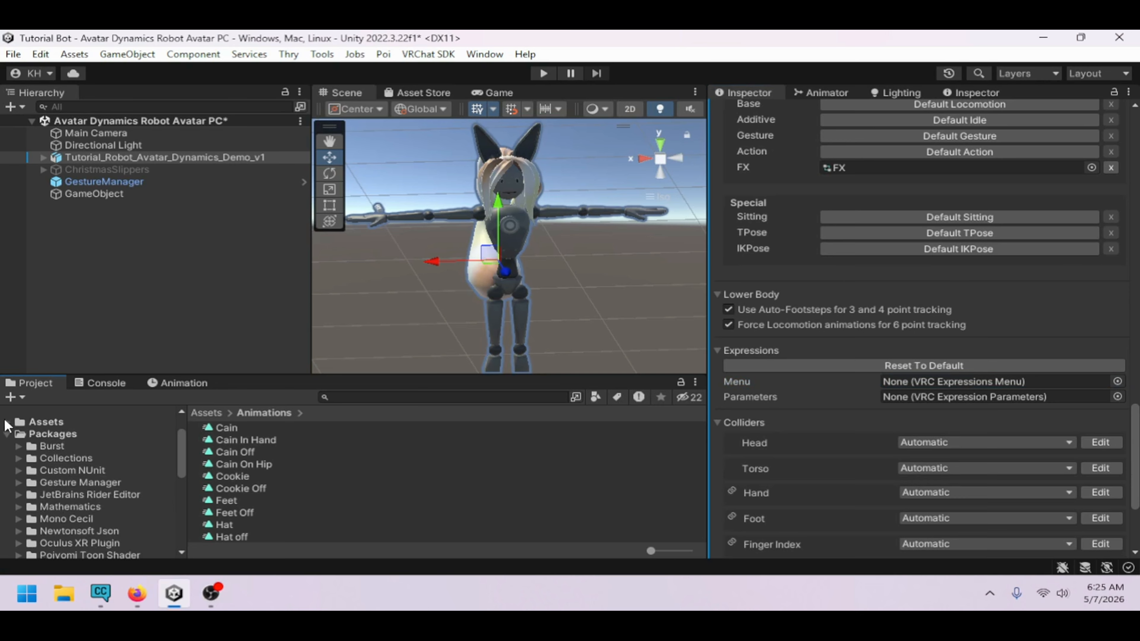
pyautogui.scroll(-10, 83, 471)
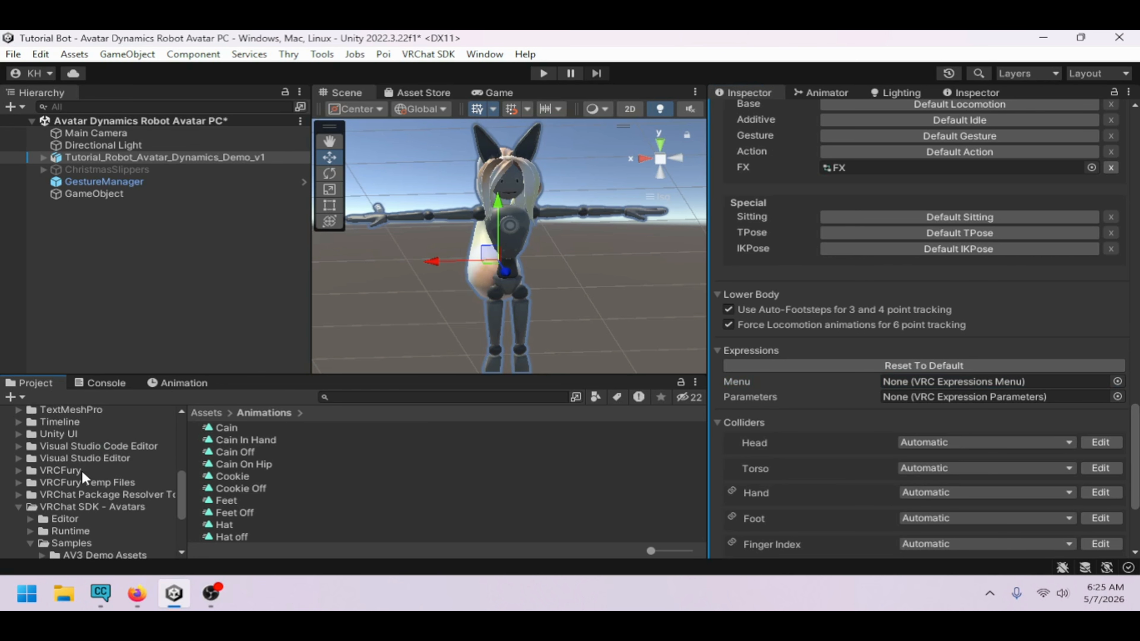
pyautogui.click(102, 488)
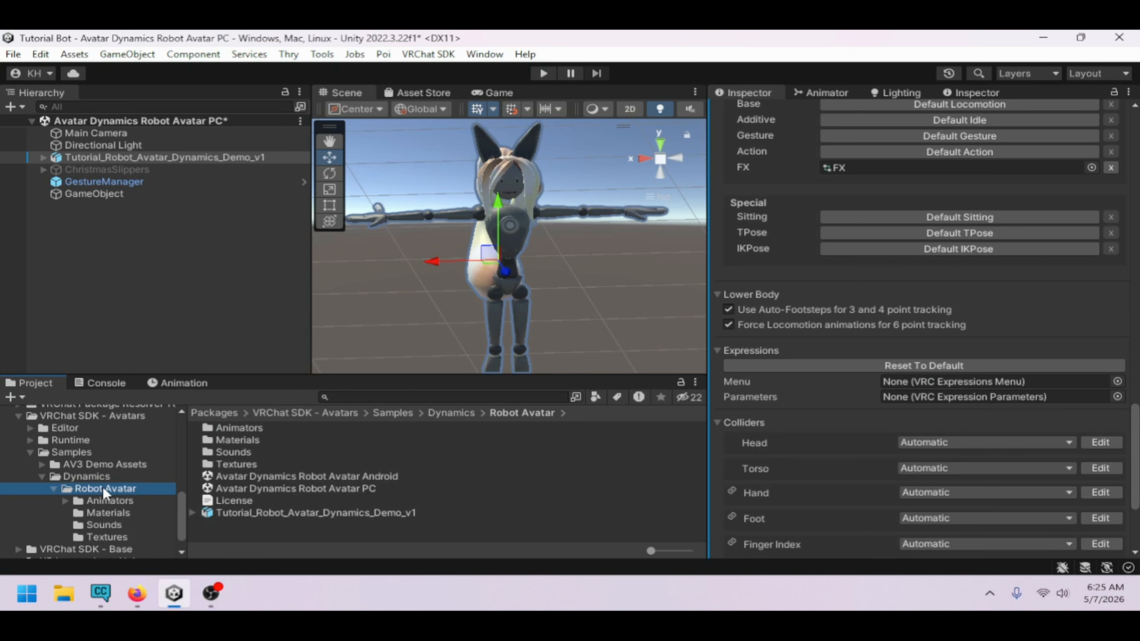
pyautogui.click(108, 501)
pyautogui.doubleClick(217, 430)
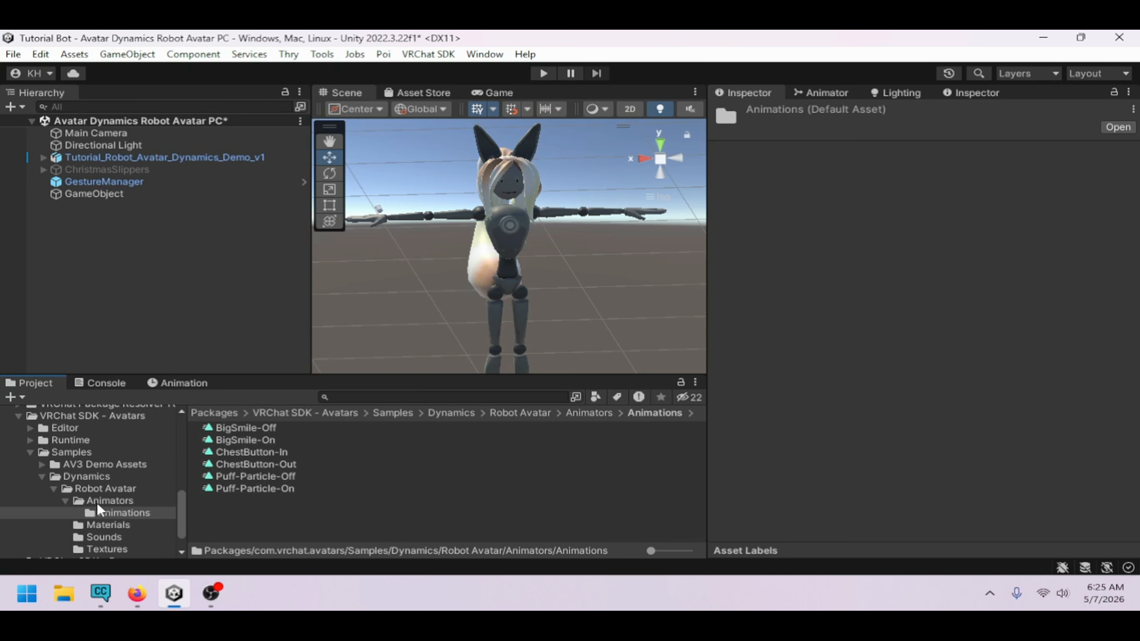
pyautogui.click(100, 488)
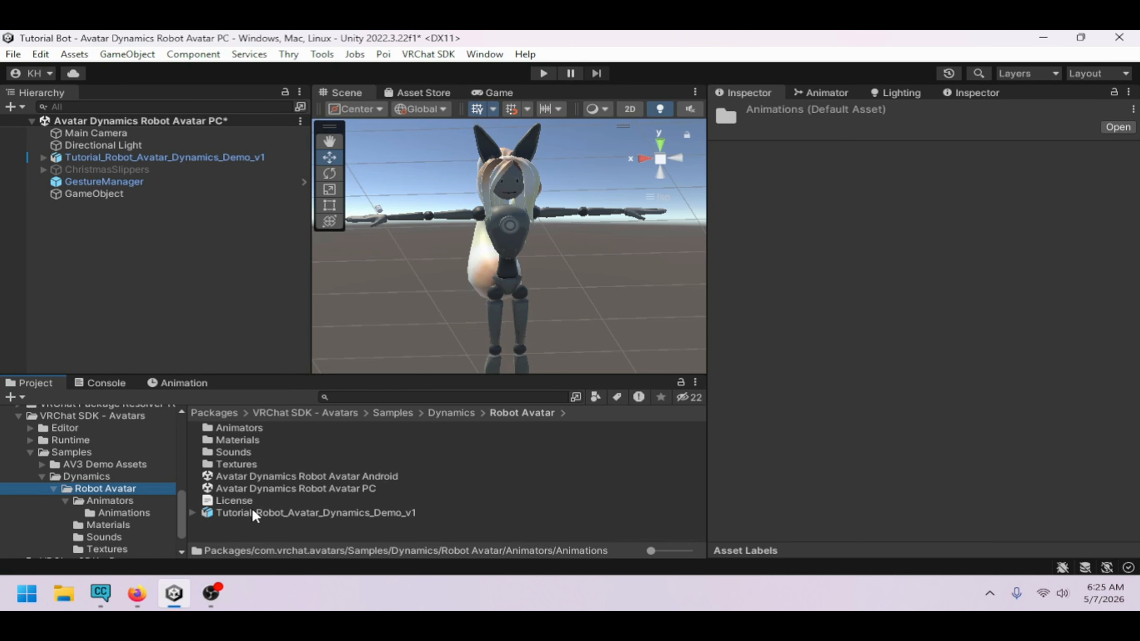
pyautogui.click(236, 464)
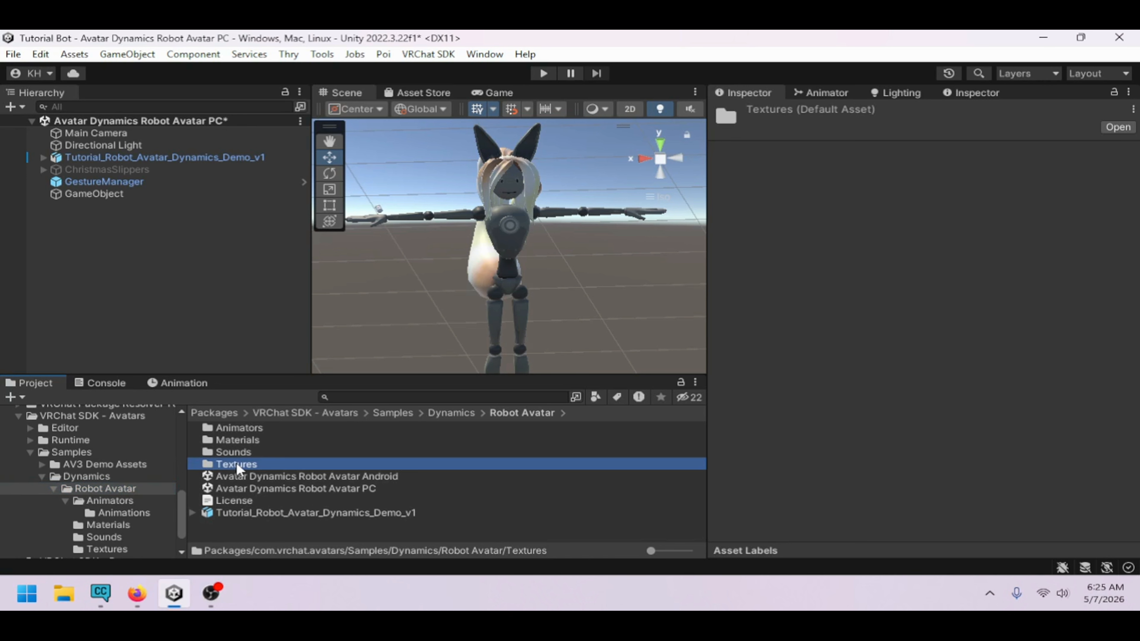
pyautogui.click(235, 452)
pyautogui.click(234, 440)
pyautogui.click(234, 428)
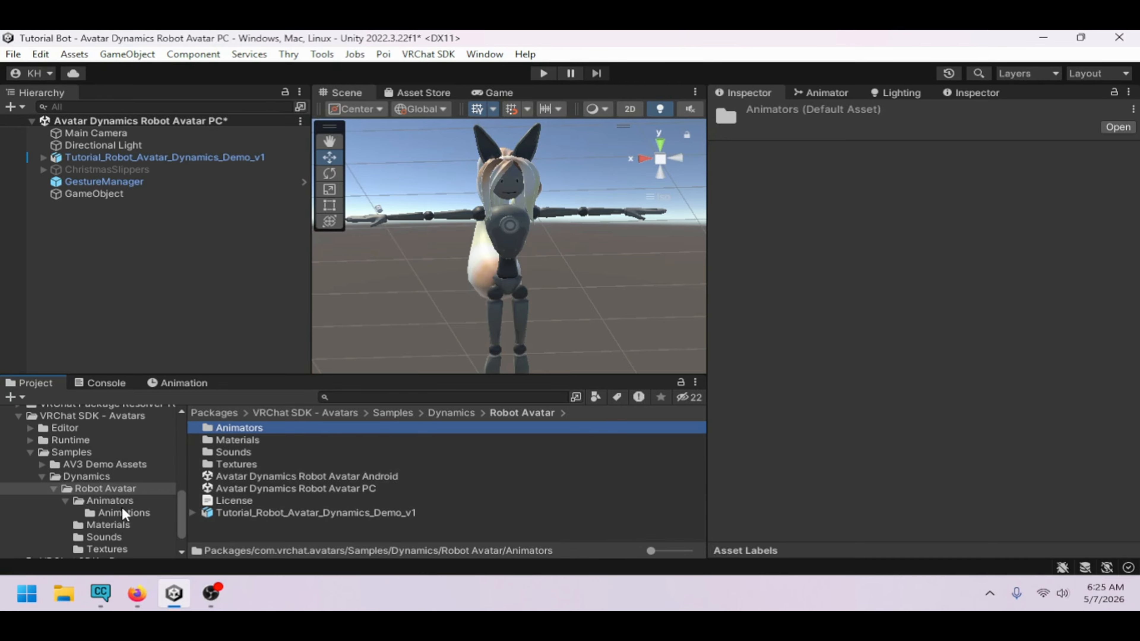
pyautogui.scroll(-2, 124, 505)
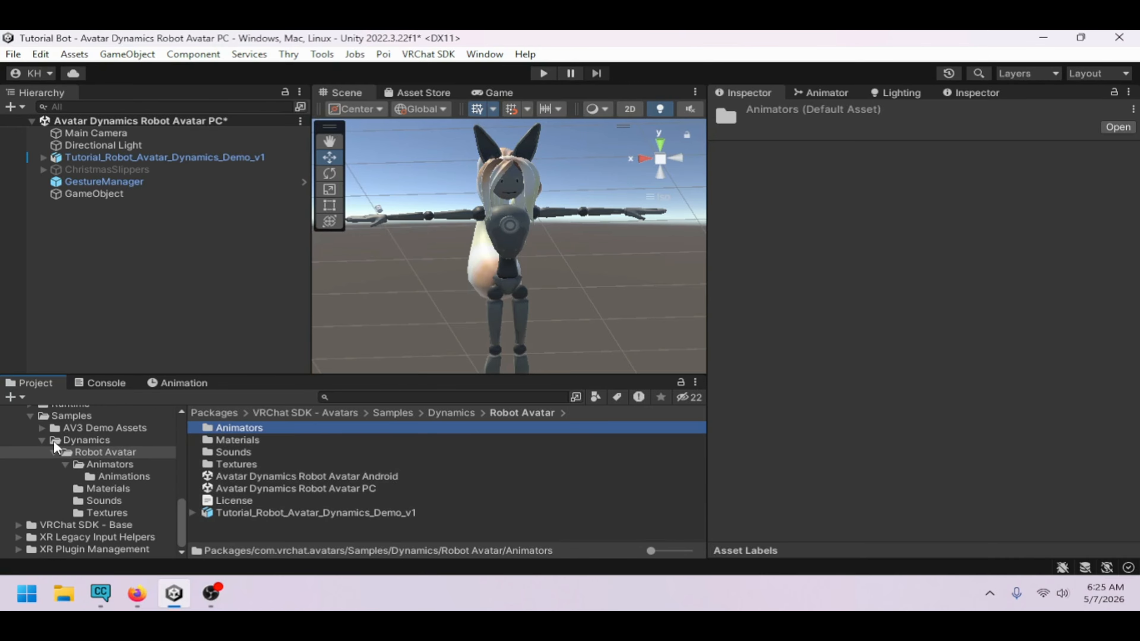
pyautogui.click(40, 438)
pyautogui.click(104, 502)
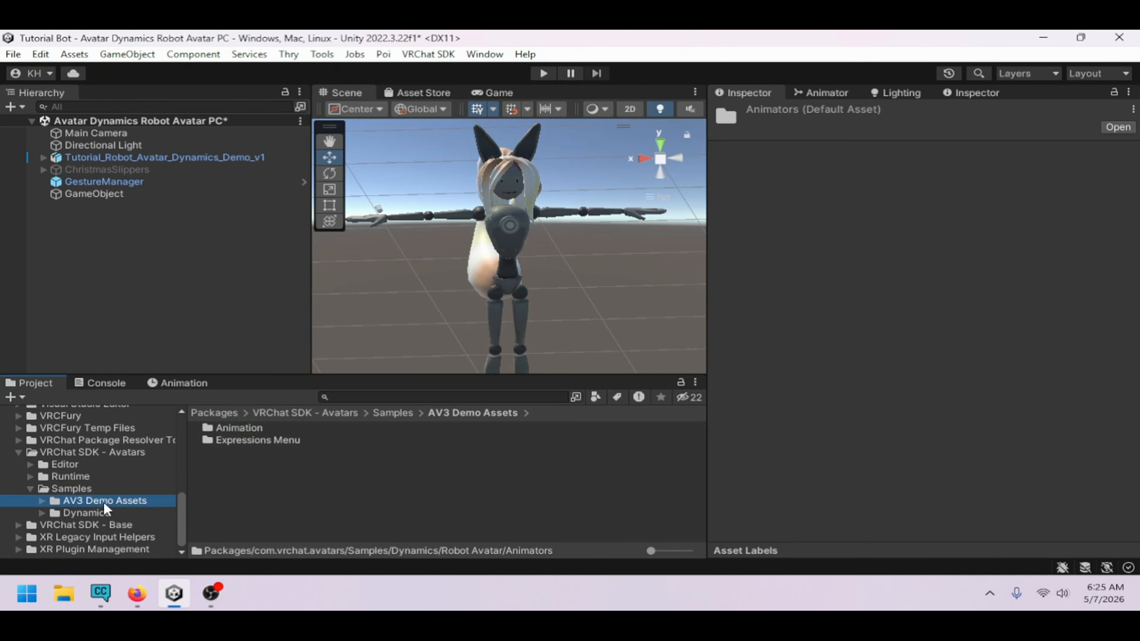
# Browse the AV3 Demo Assets sample folders, then return to the project's Animations folder
pyautogui.doubleClick(231, 429)
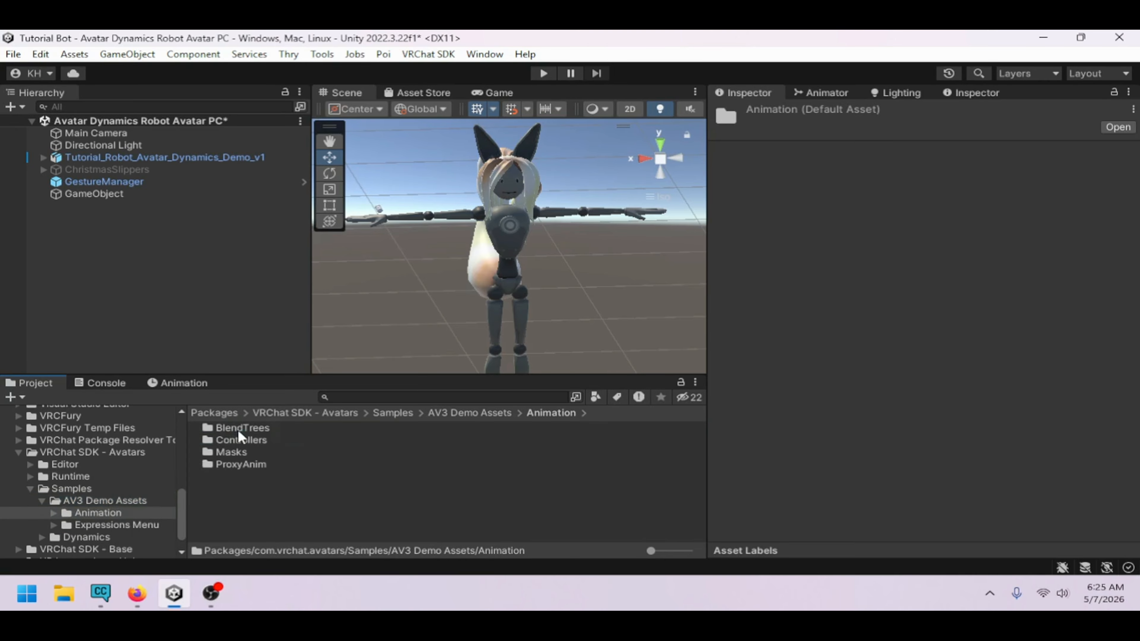
pyautogui.doubleClick(250, 440)
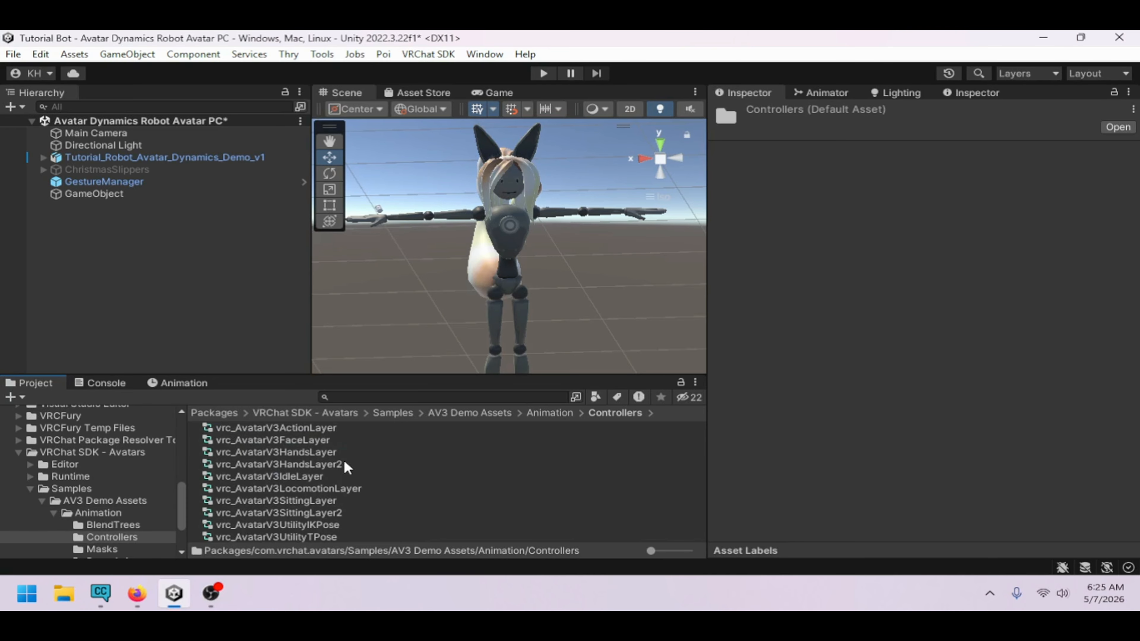
pyautogui.click(334, 526)
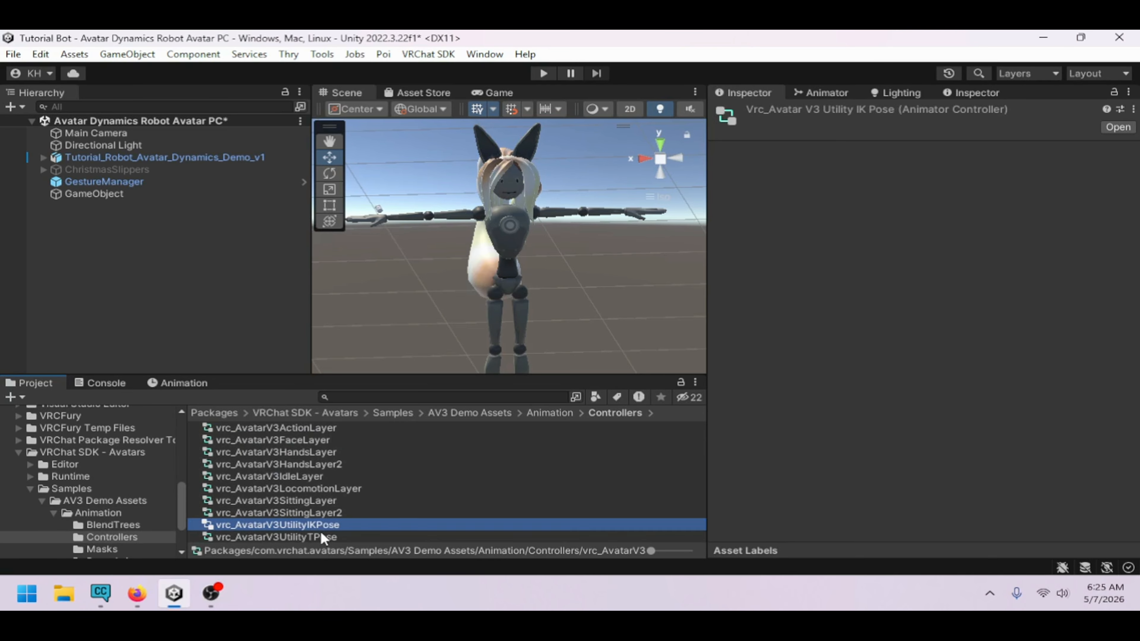
pyautogui.click(531, 414)
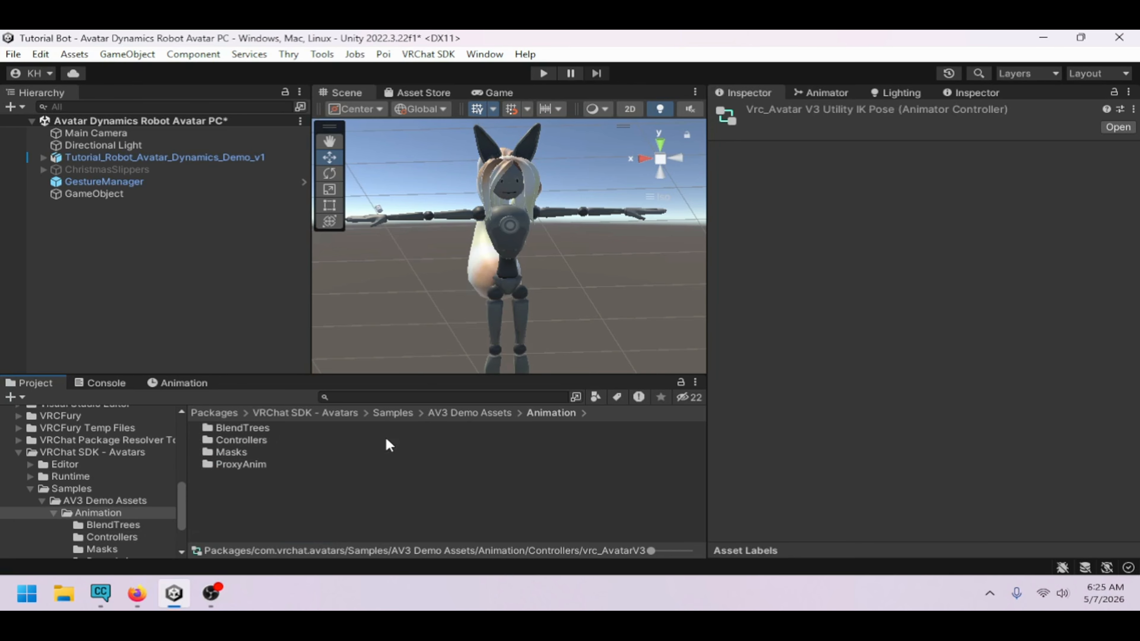
pyautogui.doubleClick(246, 465)
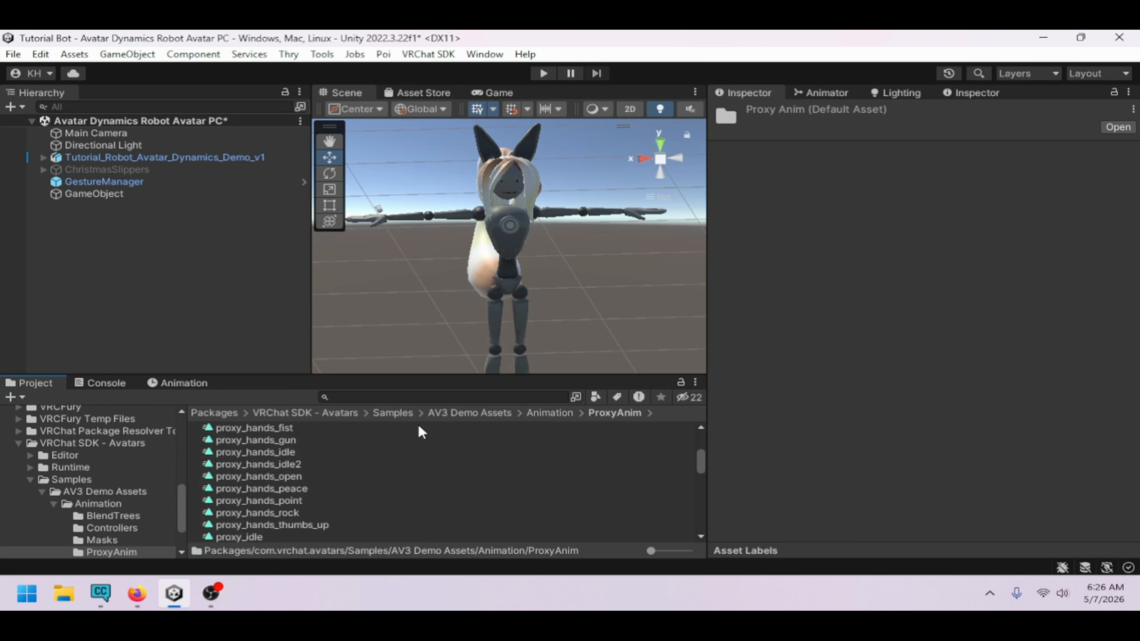
pyautogui.click(446, 414)
pyautogui.click(397, 413)
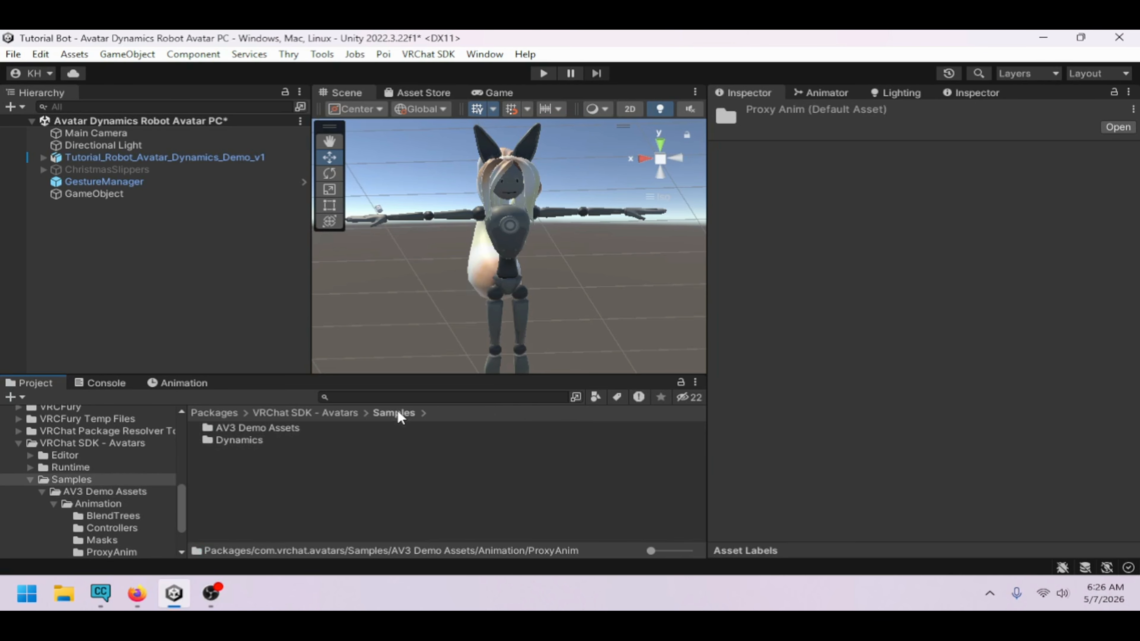
pyautogui.doubleClick(249, 440)
pyautogui.doubleClick(254, 430)
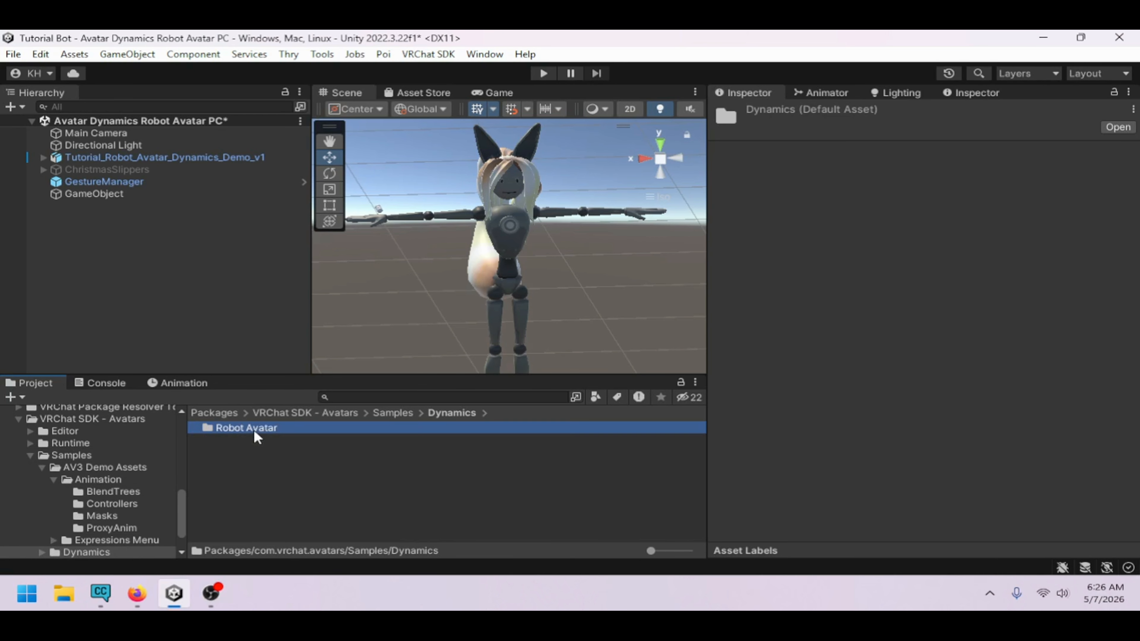
pyautogui.doubleClick(254, 431)
pyautogui.doubleClick(255, 430)
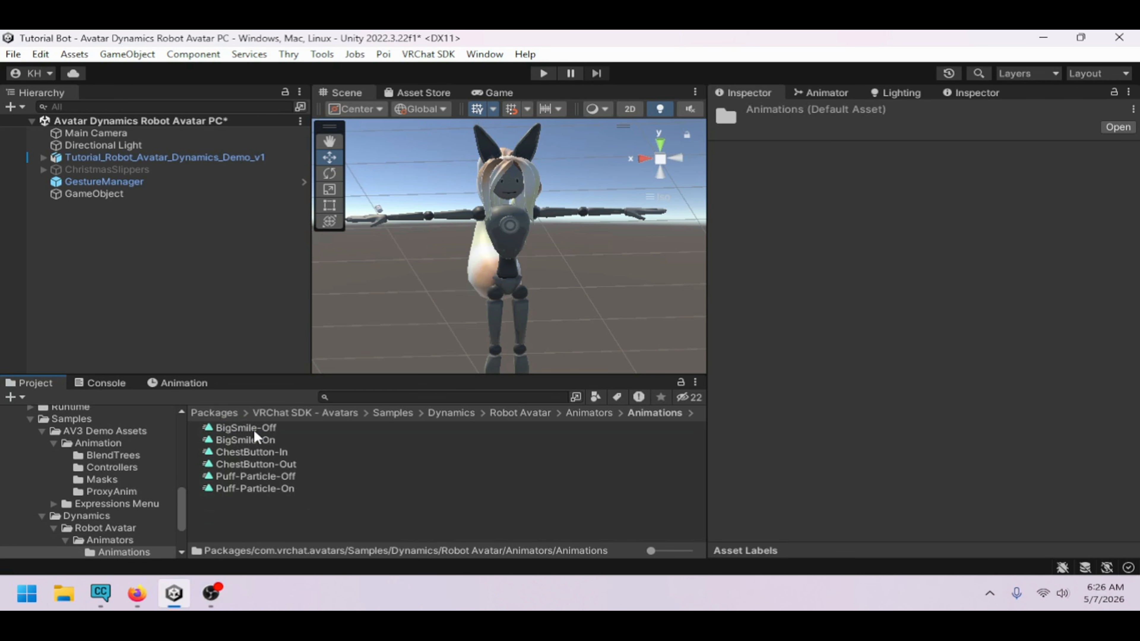
pyautogui.click(502, 418)
pyautogui.click(448, 414)
pyautogui.click(386, 413)
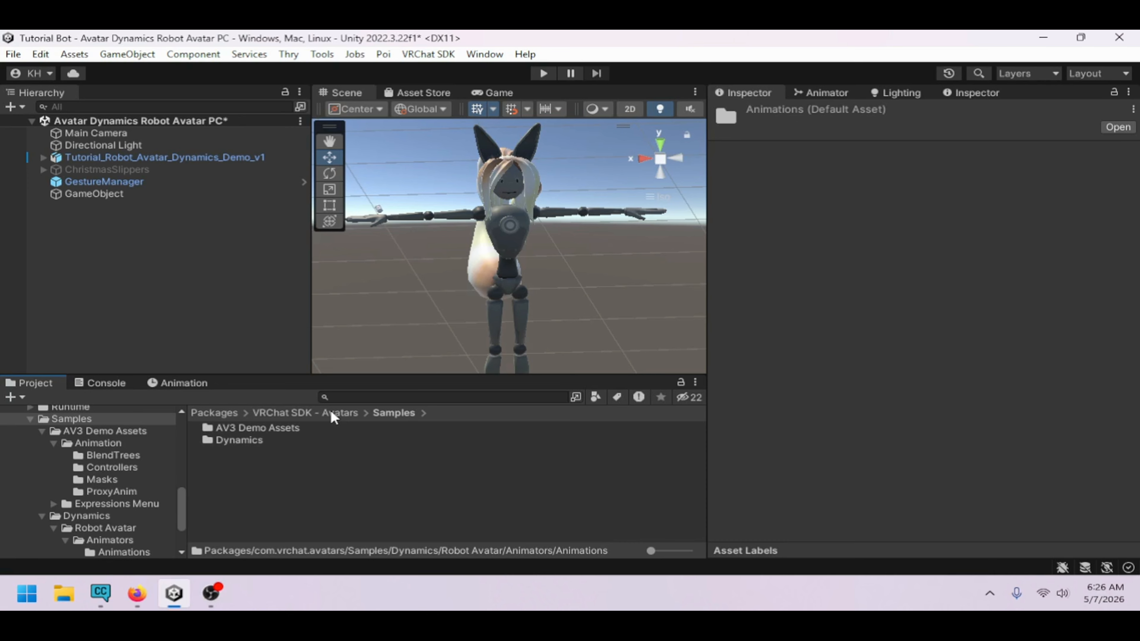
pyautogui.click(332, 414)
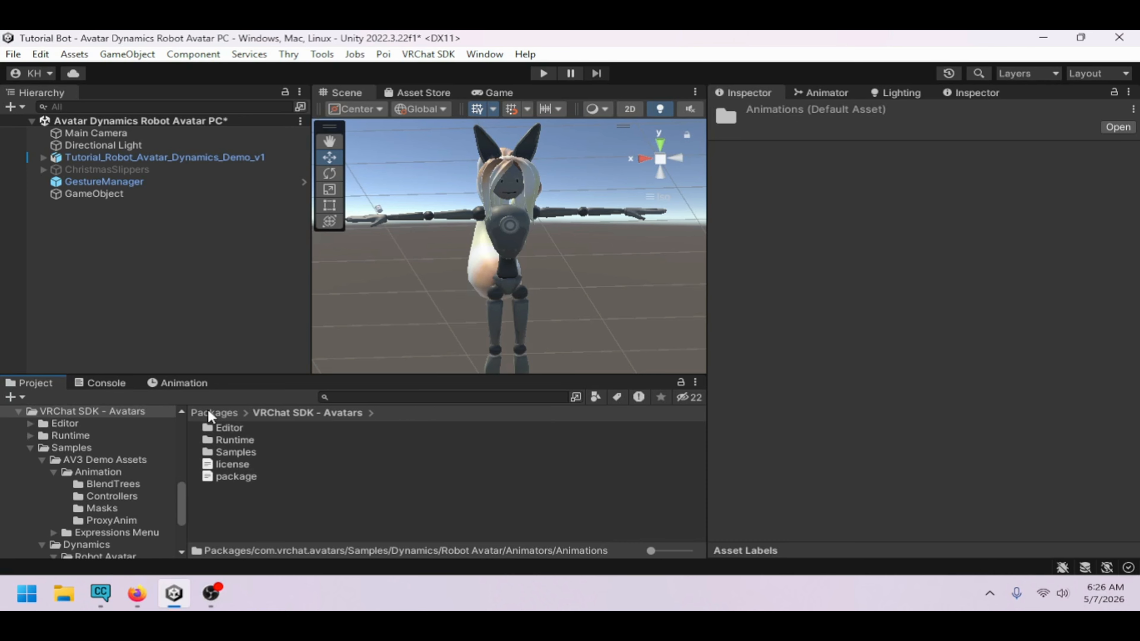
pyautogui.scroll(15, 71, 434)
pyautogui.click(25, 470)
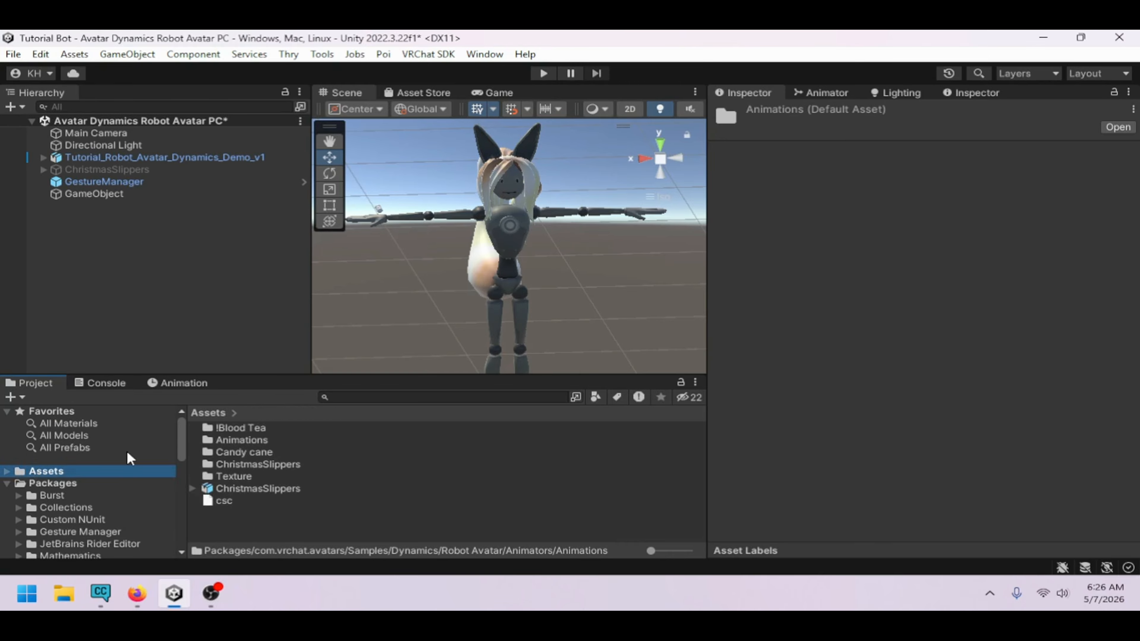
pyautogui.doubleClick(240, 440)
pyautogui.click(528, 512)
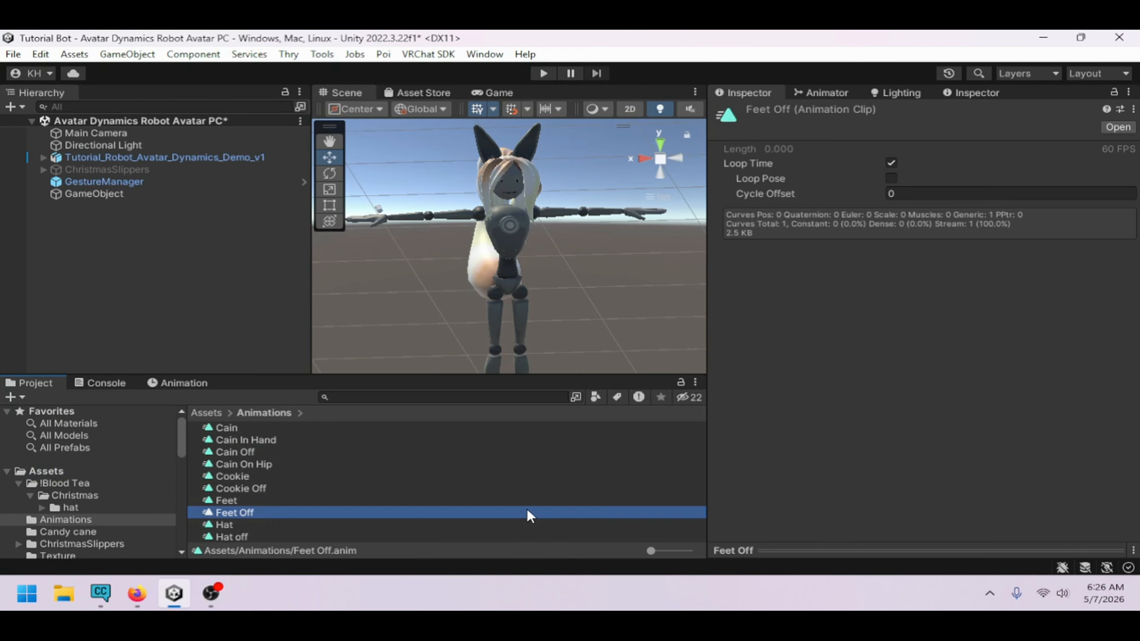
pyautogui.rightClick(527, 513)
pyautogui.moveTo(601, 47)
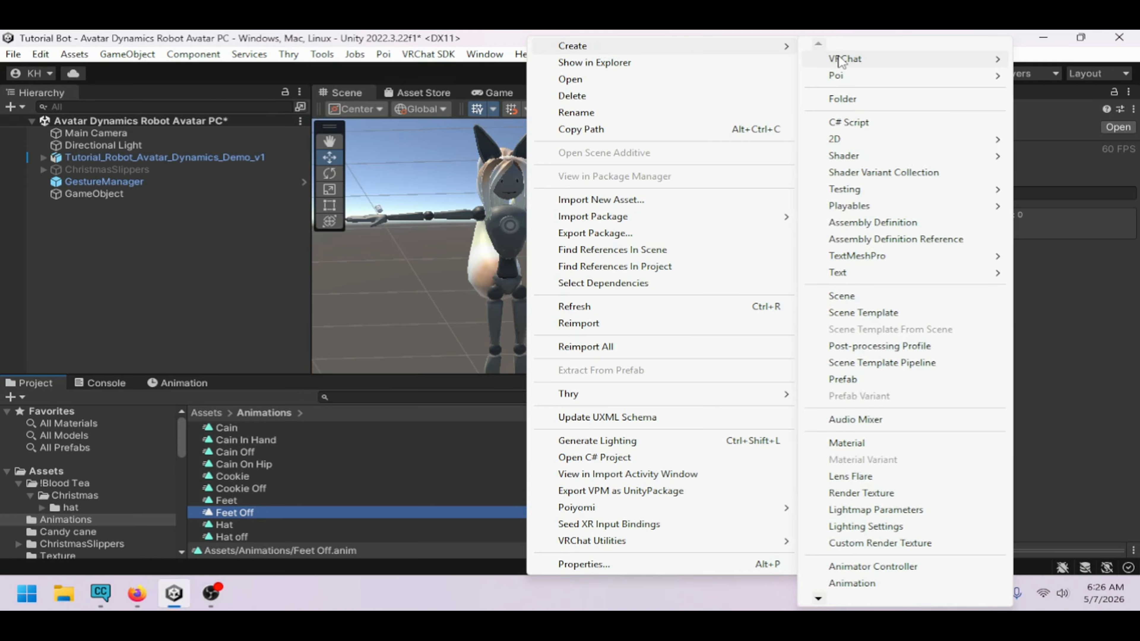
pyautogui.moveTo(840, 58)
pyautogui.moveTo(1055, 59)
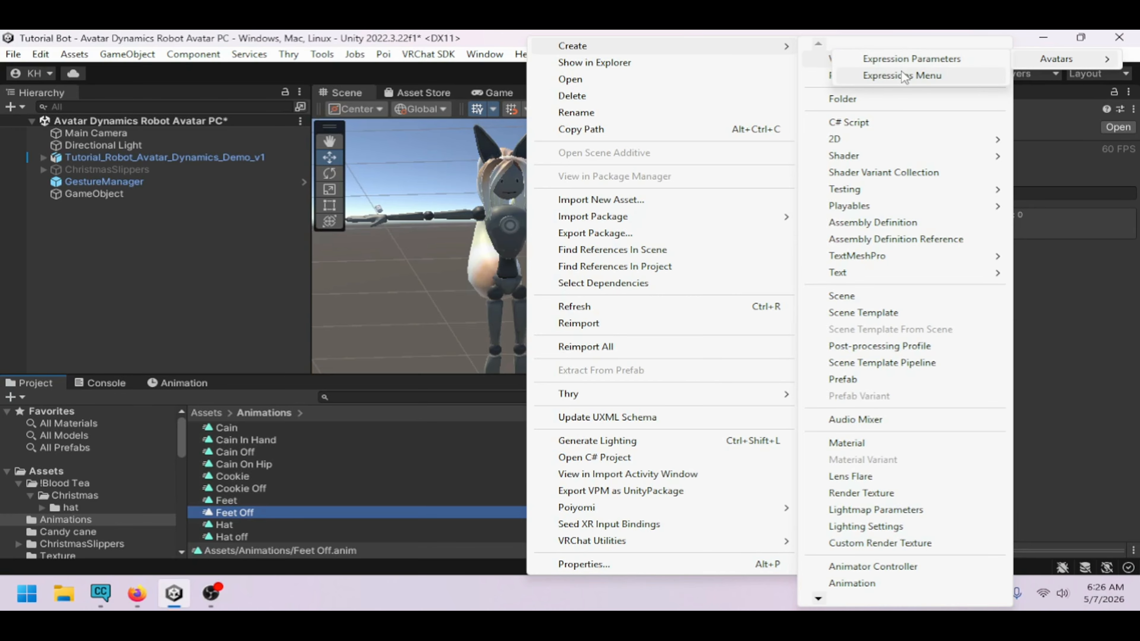
pyautogui.press('Escape')
# Create a VRC Expression Parameters asset in the Animations folder
pyautogui.click(339, 501)
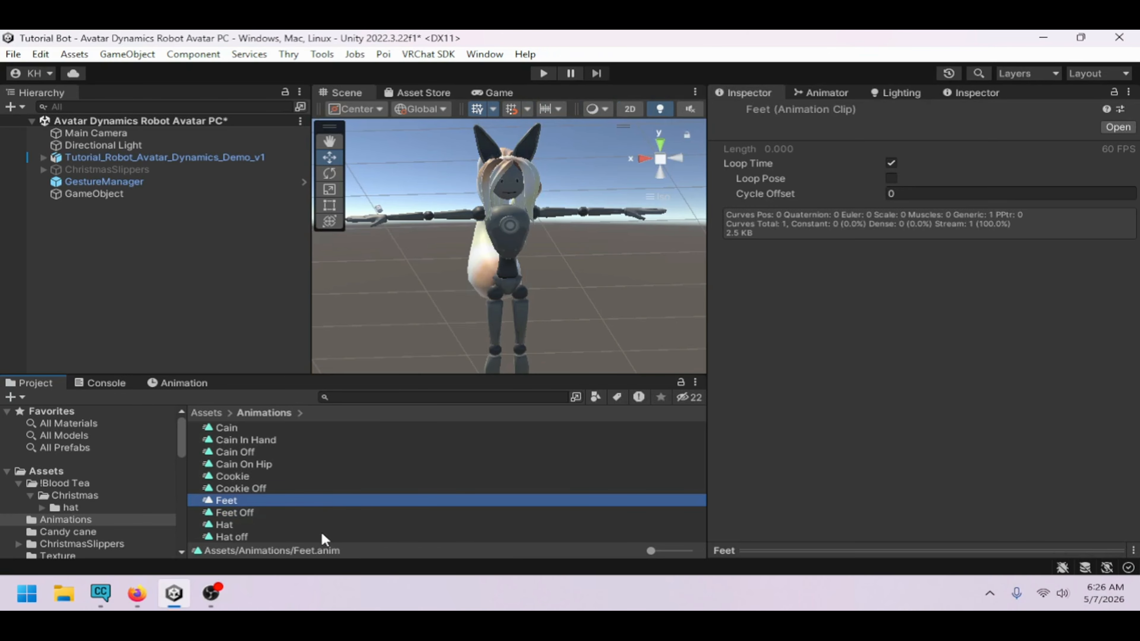
pyautogui.moveTo(415, 378); pyautogui.dragTo(415, 266)
pyautogui.click(271, 465)
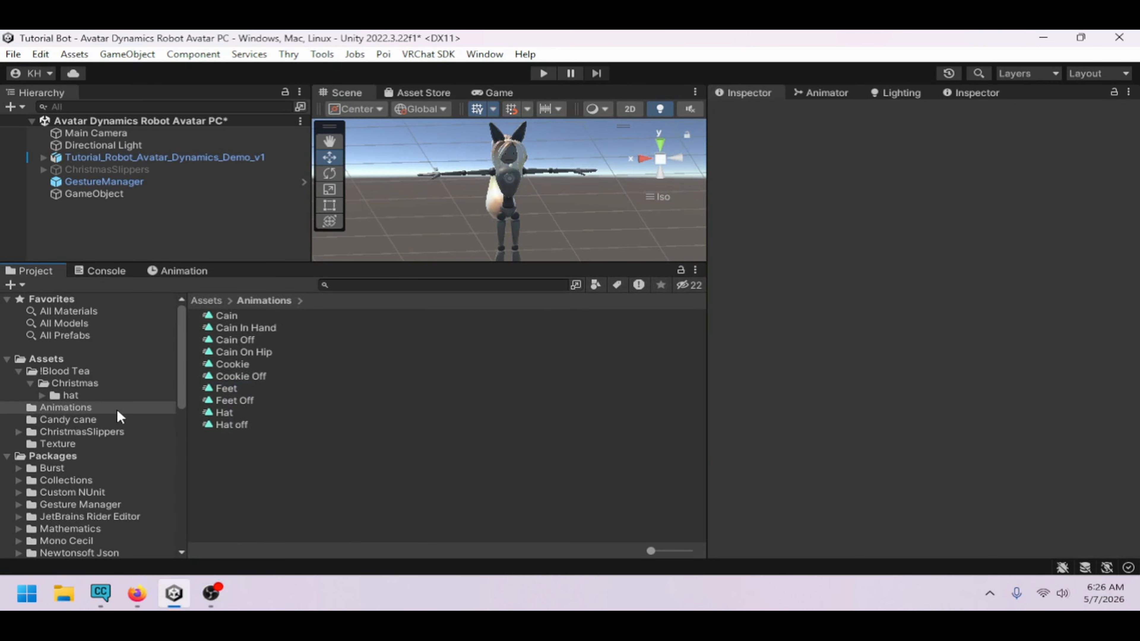
pyautogui.rightClick(245, 453)
pyautogui.moveTo(296, 45)
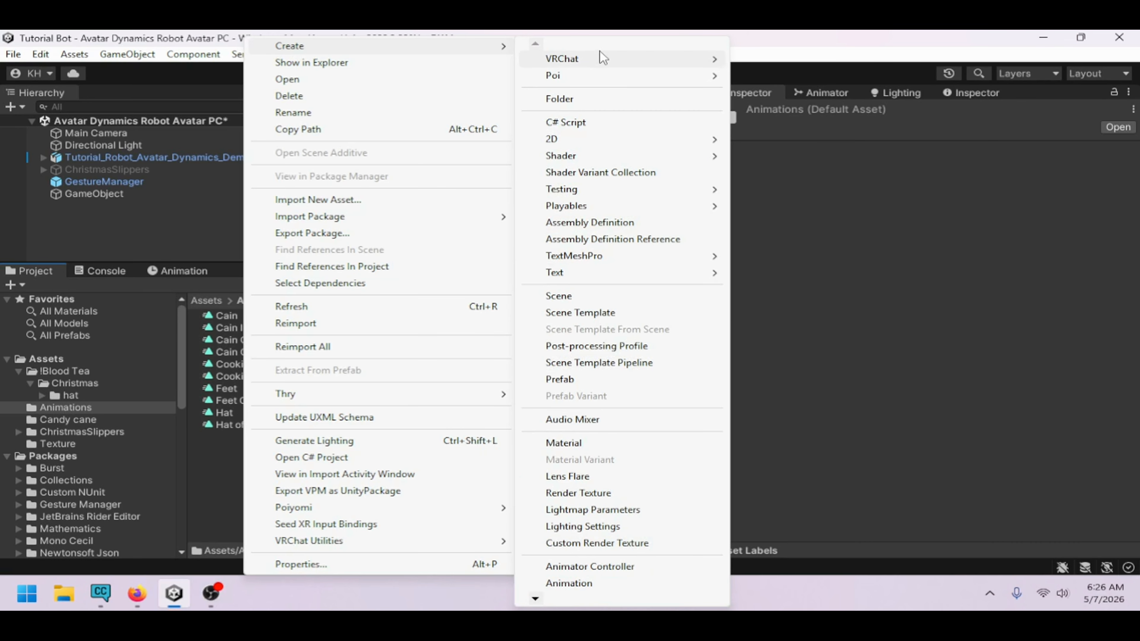
pyautogui.moveTo(824, 65)
pyautogui.click(898, 59)
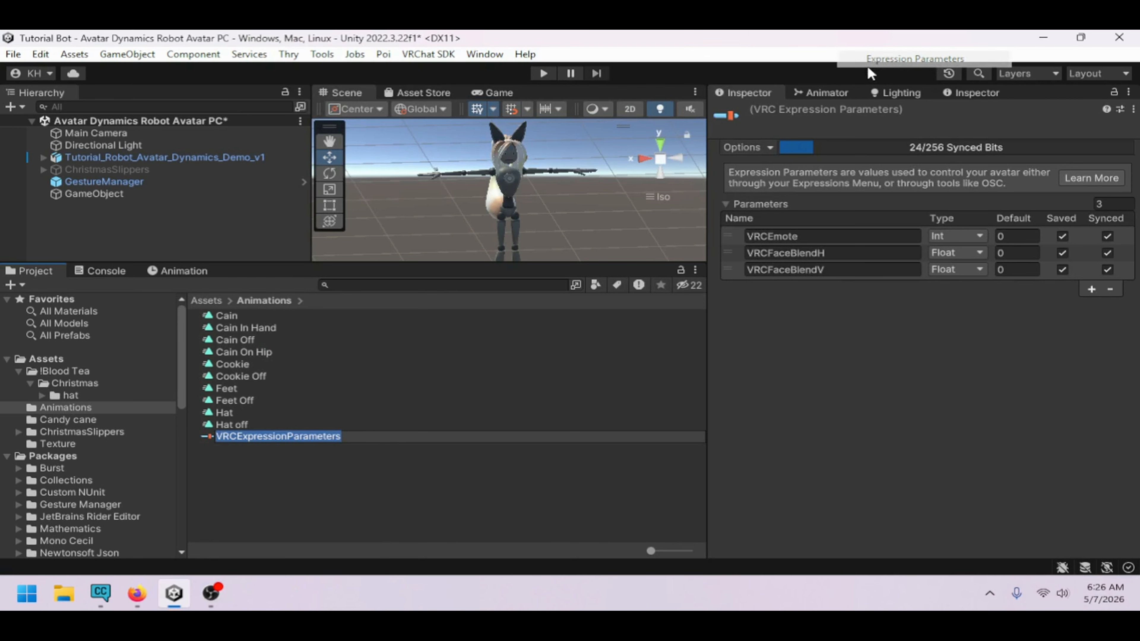
# Create a VRC Expressions Menu asset in the Animations folder
pyautogui.rightClick(292, 471)
pyautogui.moveTo(493, 45)
pyautogui.moveTo(619, 58)
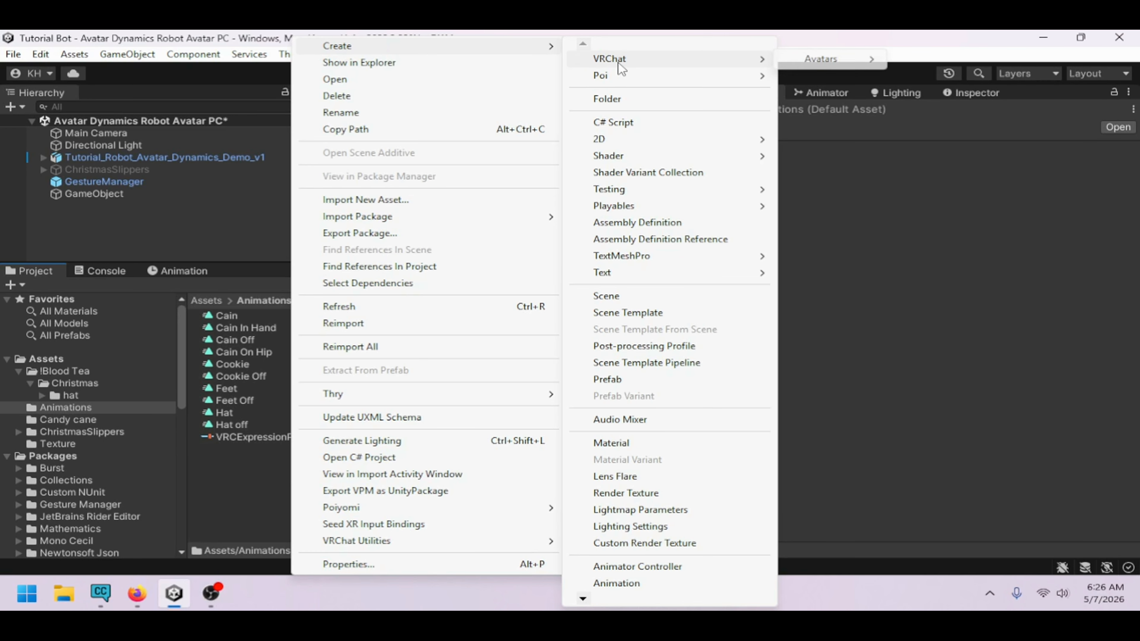
pyautogui.moveTo(851, 59)
pyautogui.click(918, 75)
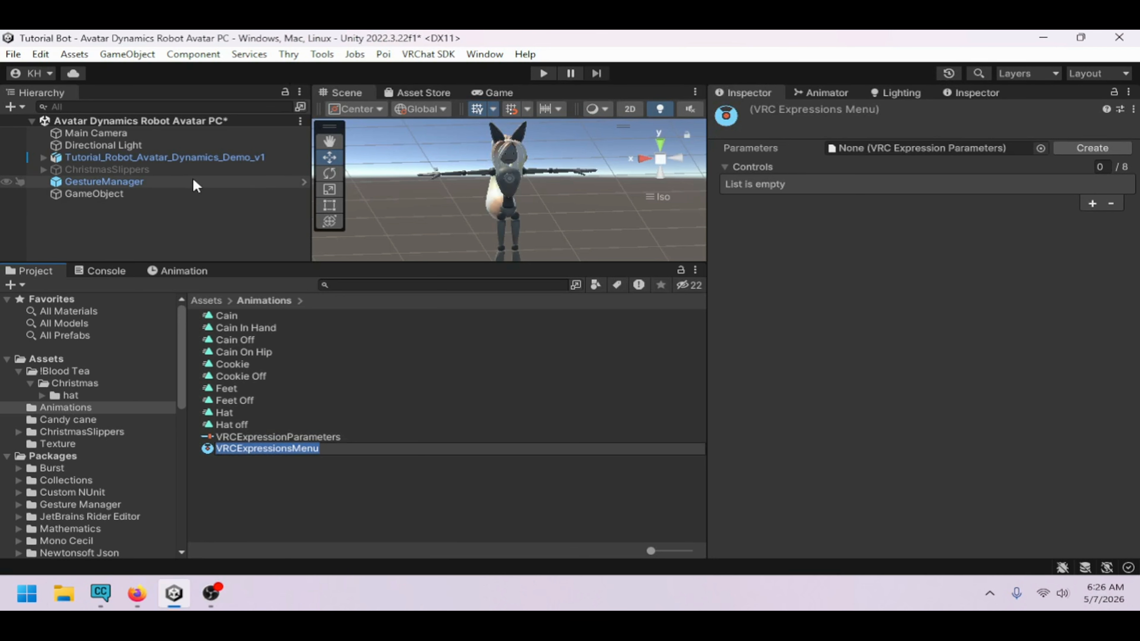
pyautogui.press('Return')
# Select the avatar and assign the new expression parameters and menu assets in its avatar descriptor
pyautogui.click(179, 157)
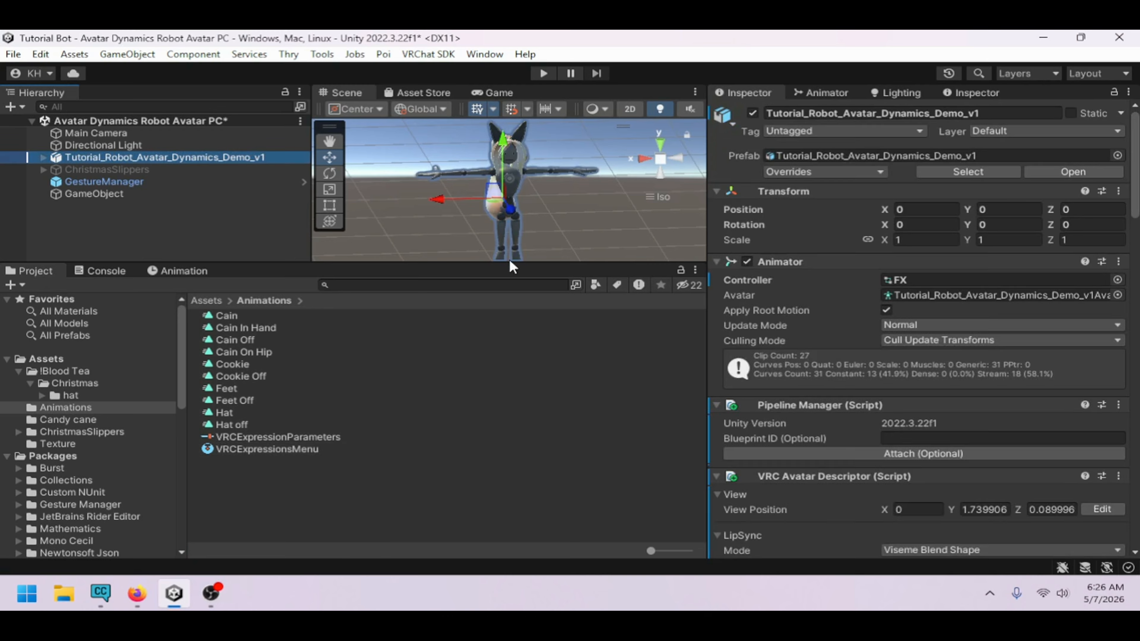
pyautogui.scroll(-10, 842, 401)
pyautogui.scroll(-15, 843, 401)
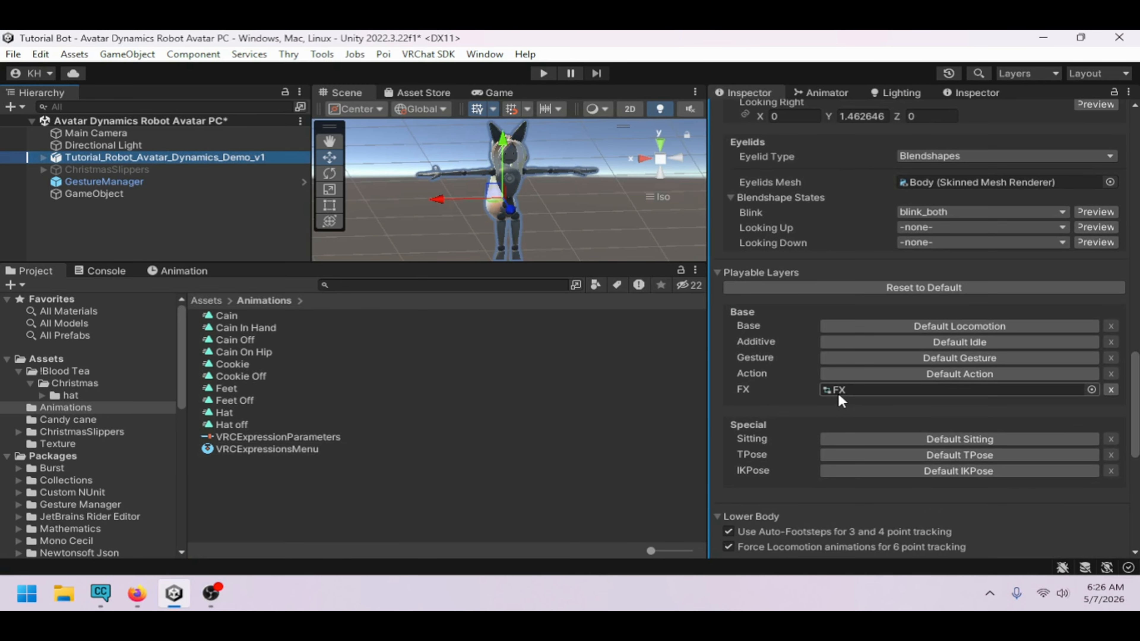
pyautogui.moveTo(269, 437); pyautogui.dragTo(965, 373)
pyautogui.moveTo(297, 449); pyautogui.dragTo(900, 358)
# Inspect the new menu and parameters assets and compare them with the Animator's parameter list
pyautogui.click(327, 437)
pyautogui.click(314, 449)
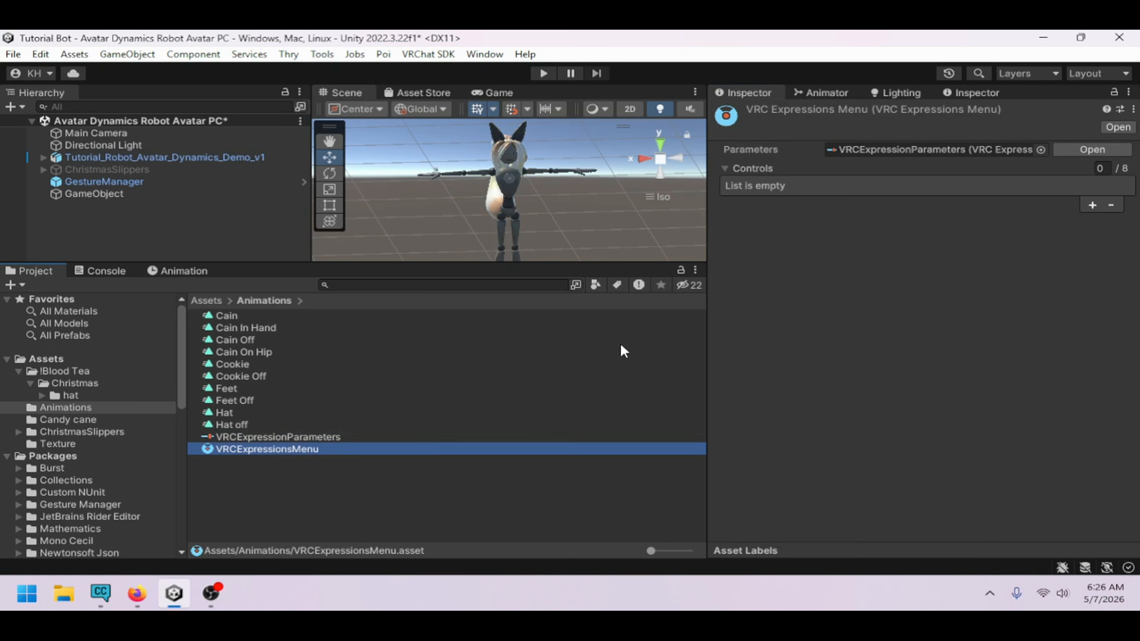
pyautogui.click(233, 438)
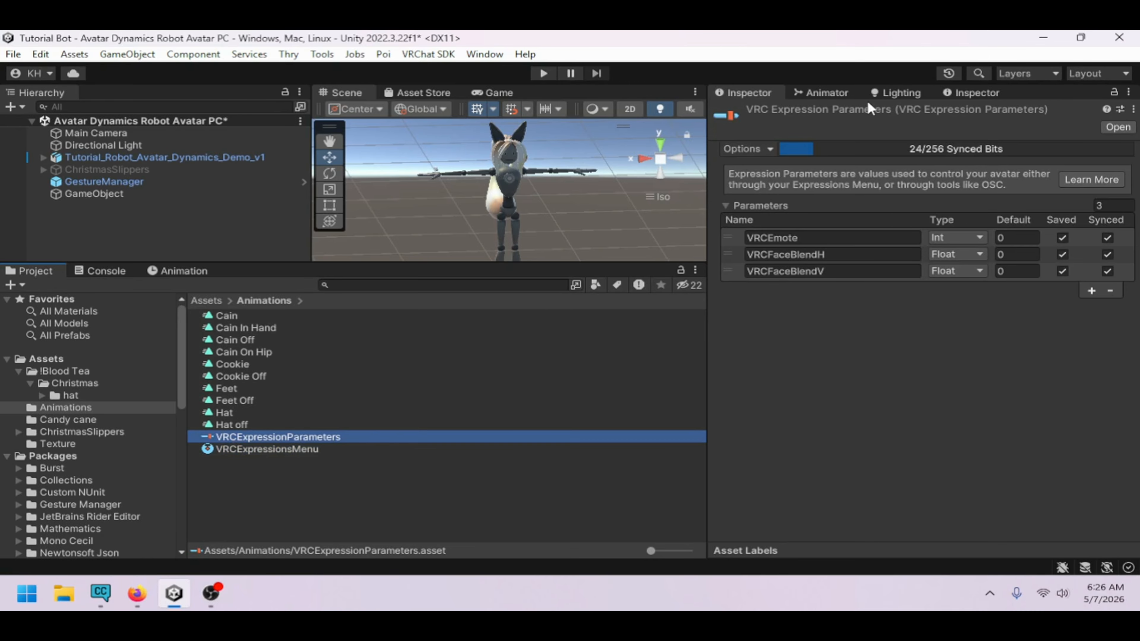
pyautogui.click(790, 94)
pyautogui.doubleClick(783, 142)
pyautogui.hotkey('ctrl', 'c')
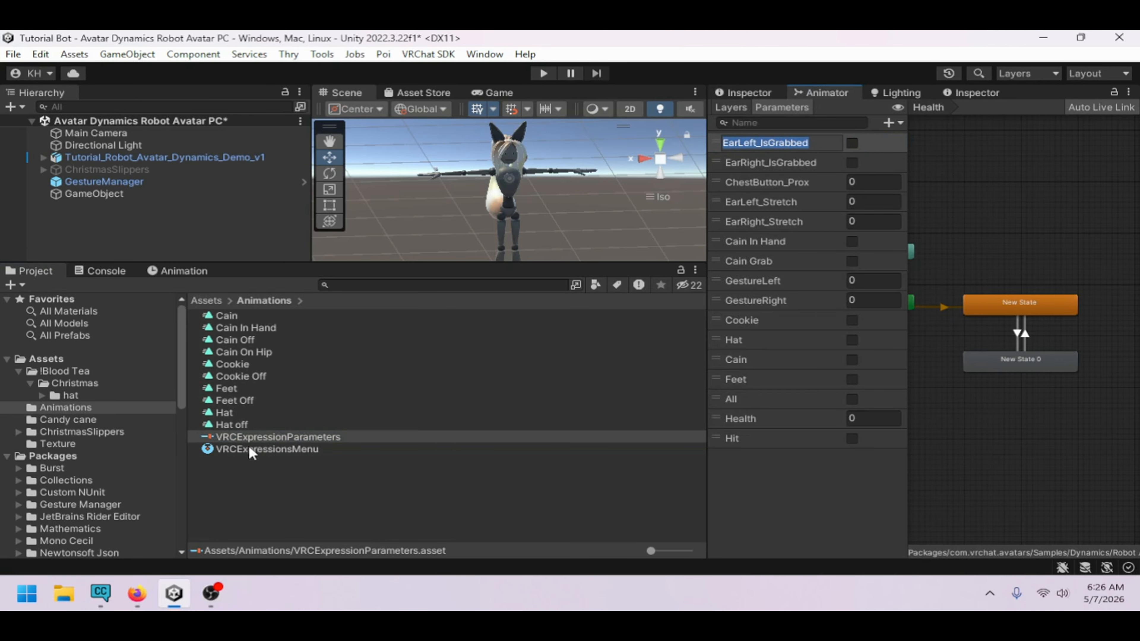
pyautogui.click(751, 95)
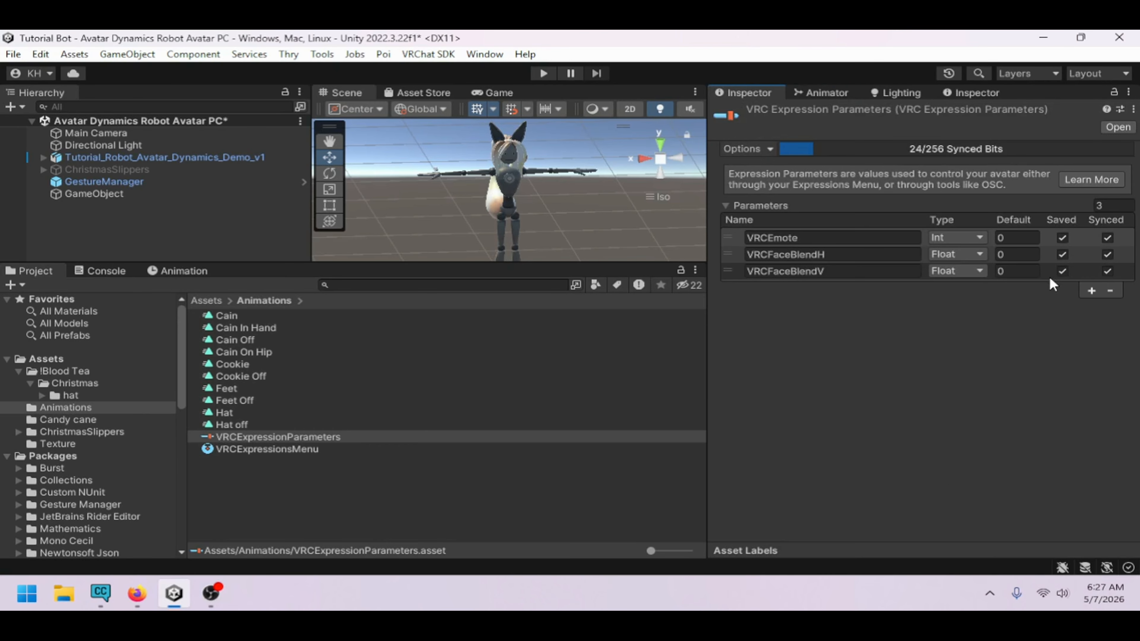
# Add an EarLeft_IsGrabbed expression parameter and set its type to Bool
pyautogui.click(1091, 291)
pyautogui.click(885, 288)
pyautogui.hotkey('ctrl', 'v')
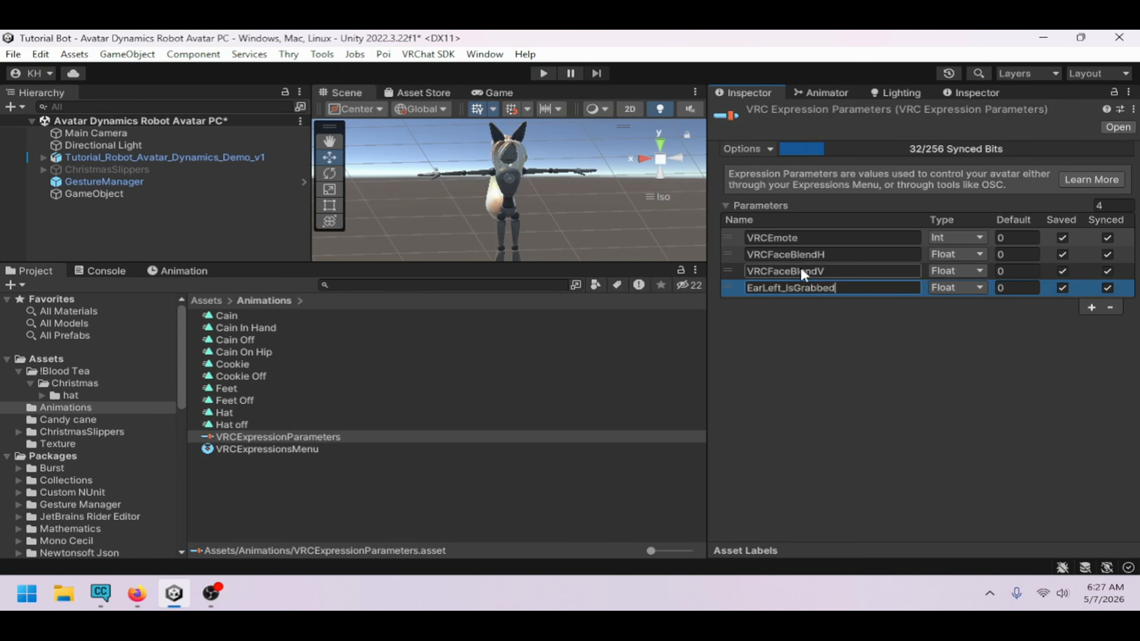
pyautogui.click(825, 94)
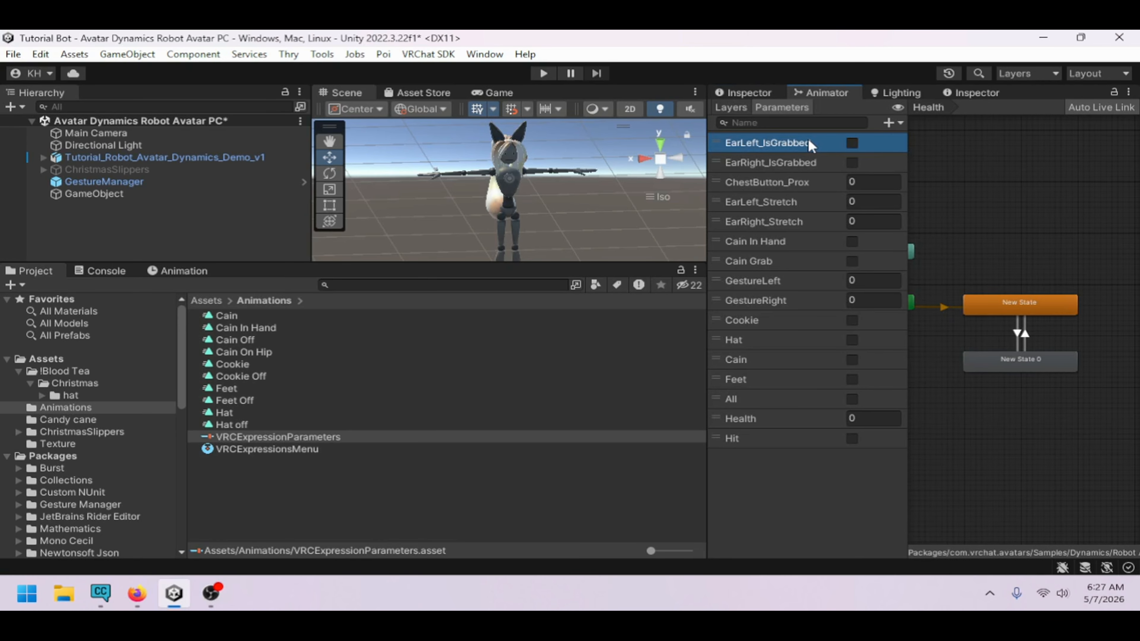
pyautogui.click(749, 94)
pyautogui.click(974, 288)
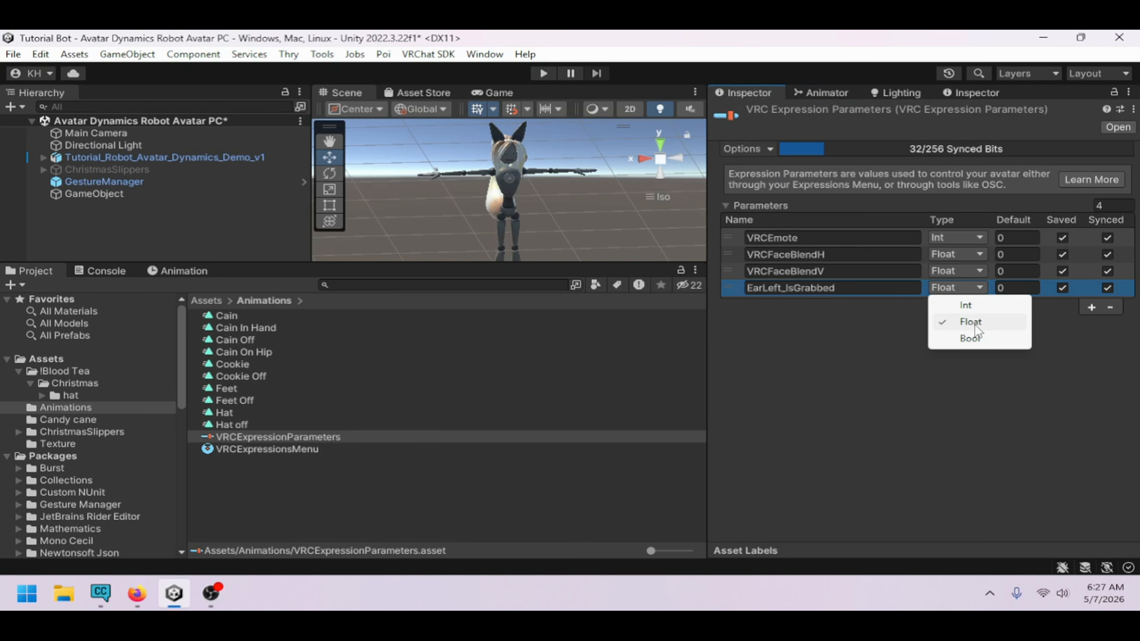
pyautogui.click(973, 333)
# Copy EarRight_IsGrabbed from the Animator's parameters and add it as a new Bool expression parameter
pyautogui.click(808, 93)
pyautogui.click(800, 162)
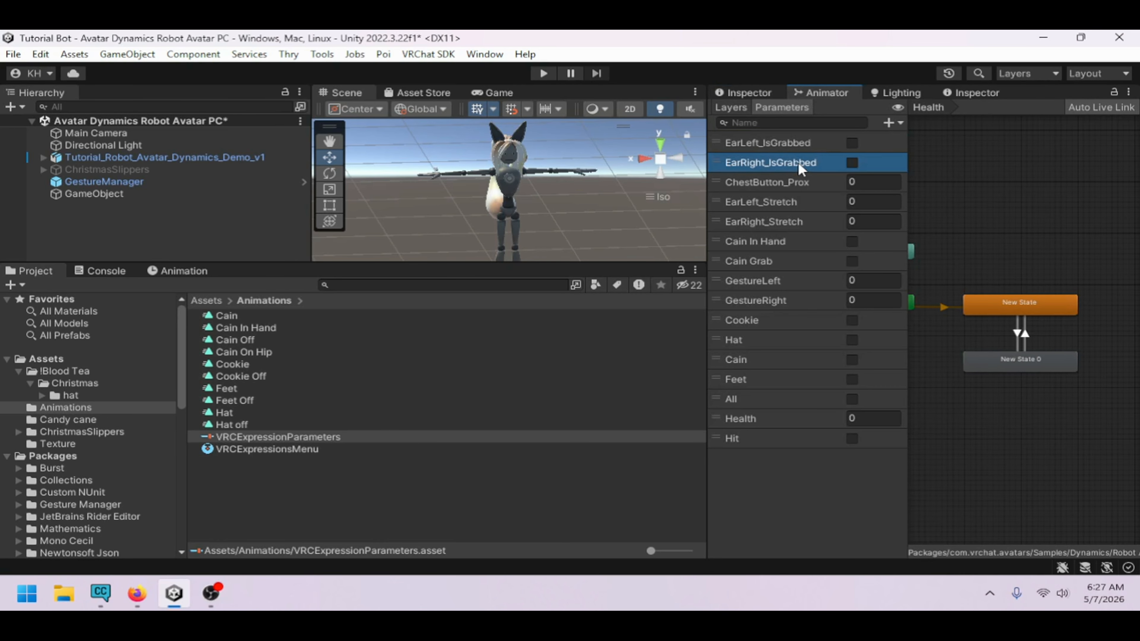
pyautogui.click(800, 163)
pyautogui.hotkey('ctrl', 'c')
pyautogui.click(749, 92)
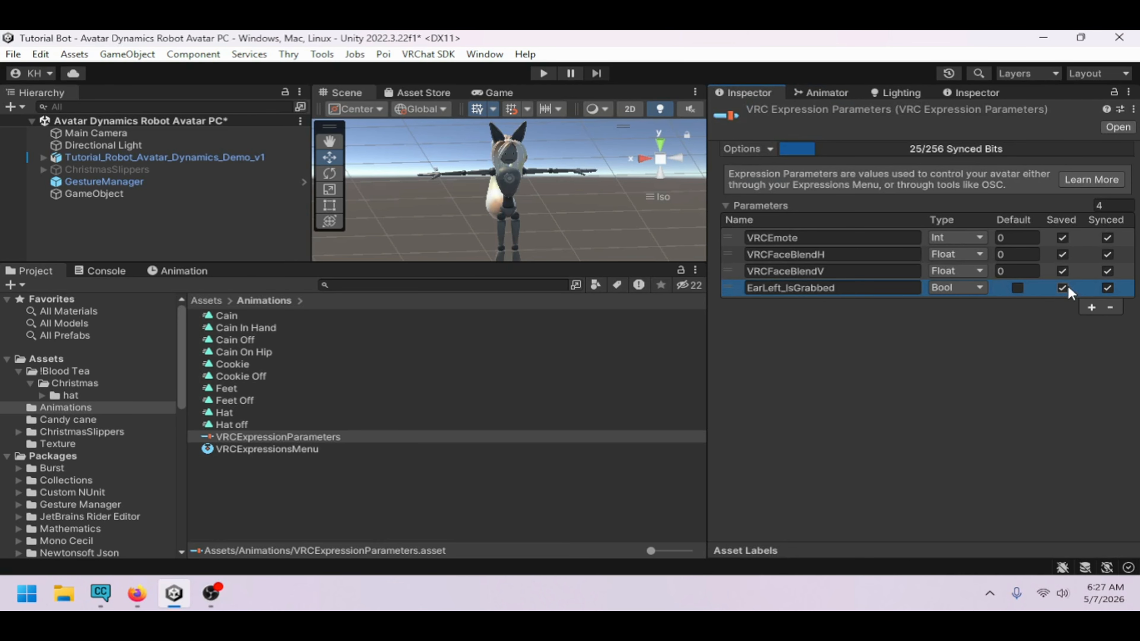
pyautogui.click(1092, 308)
pyautogui.click(899, 308)
pyautogui.hotkey('ctrl', 'v')
# Copy ChestButton_Prox from the Animator and add it as a Float expression parameter
pyautogui.click(810, 97)
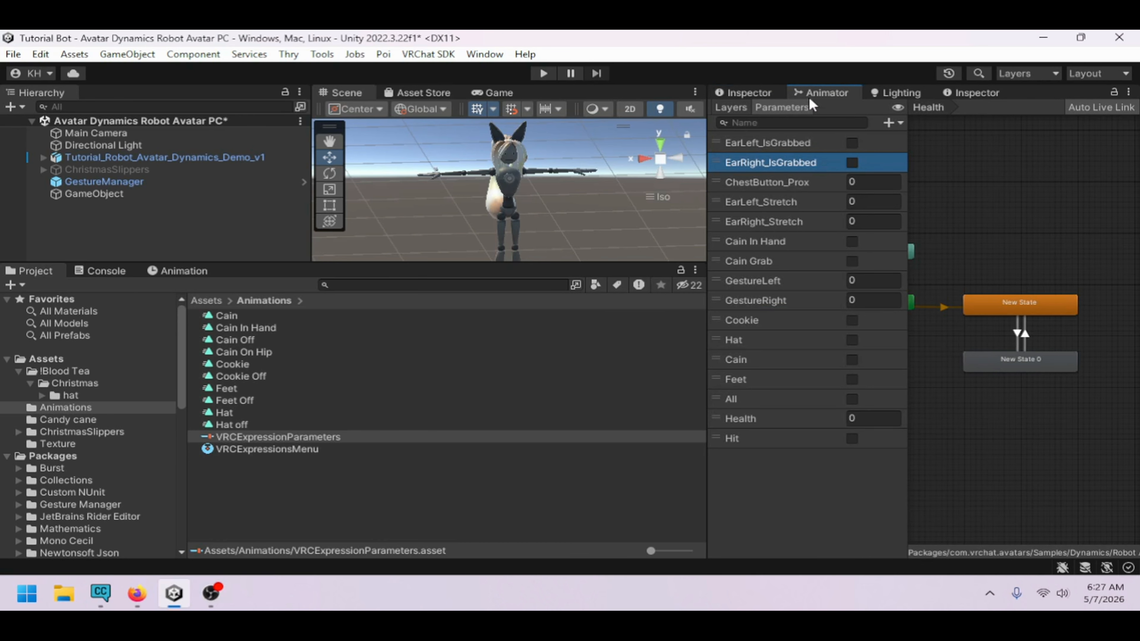
pyautogui.doubleClick(792, 183)
pyautogui.hotkey('ctrl', 'c')
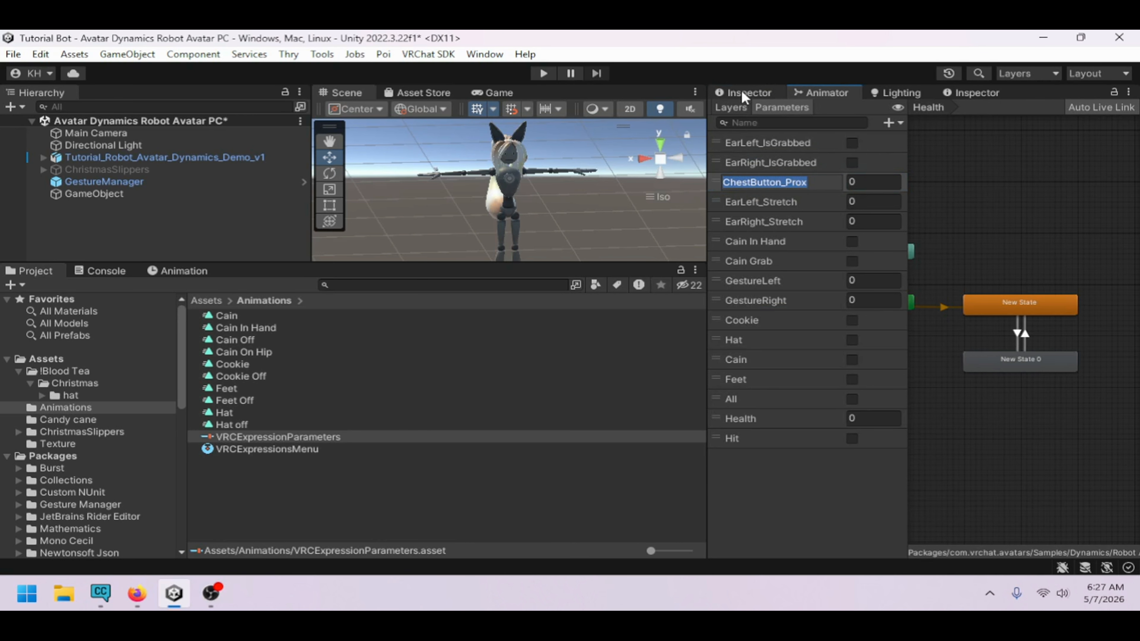
pyautogui.click(742, 90)
pyautogui.click(1092, 323)
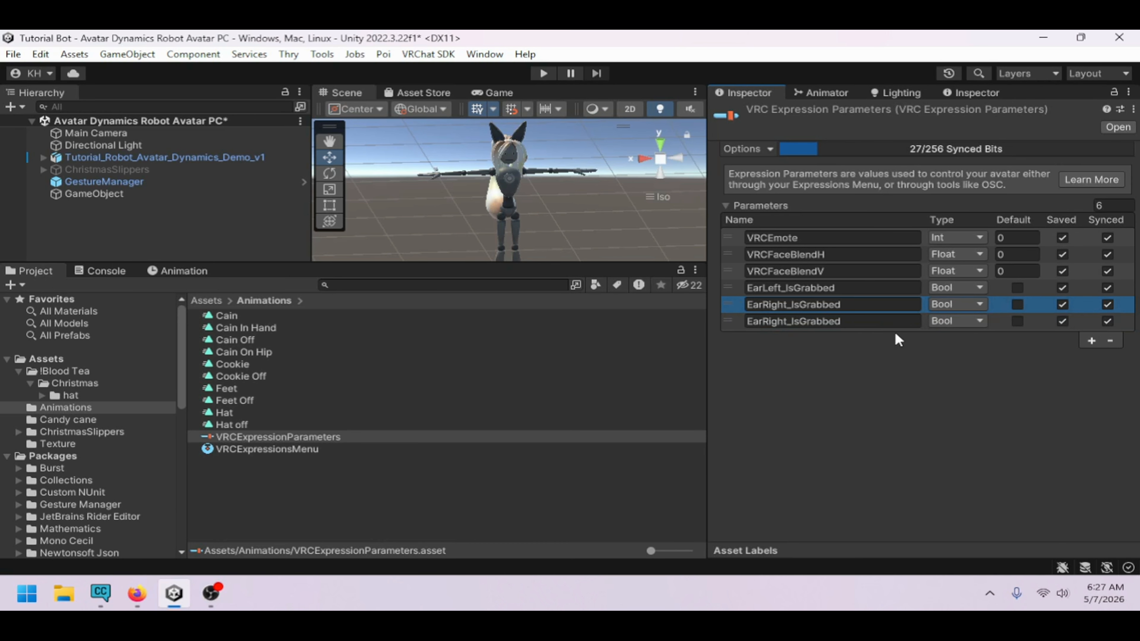
pyautogui.click(891, 323)
pyautogui.hotkey('ctrl', 'v')
pyautogui.click(954, 320)
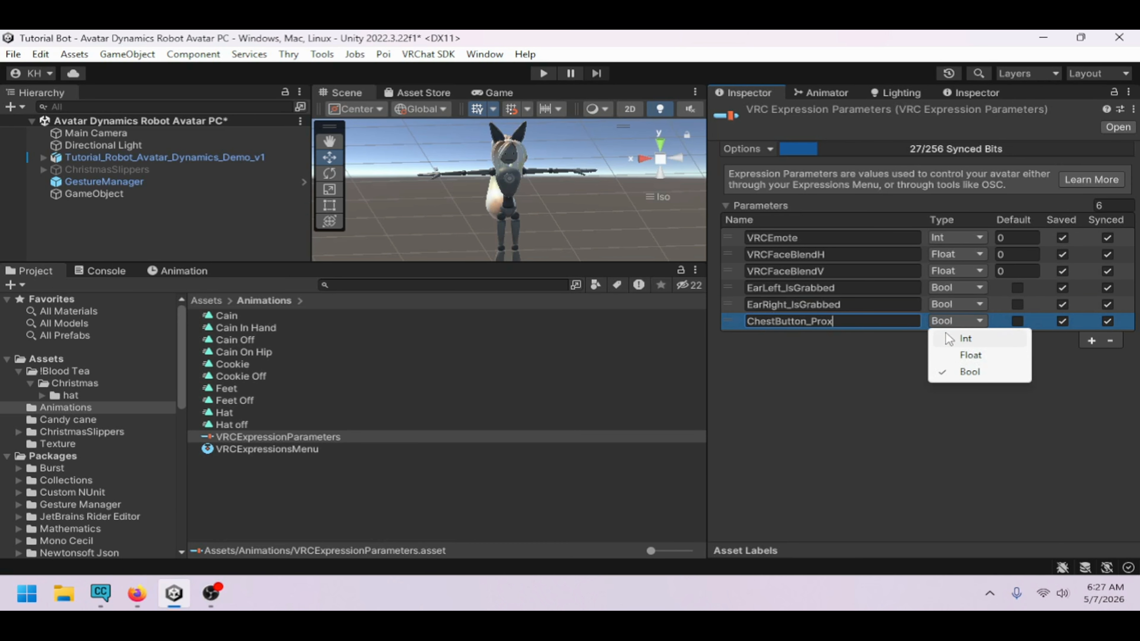
pyautogui.click(963, 342)
pyautogui.click(977, 320)
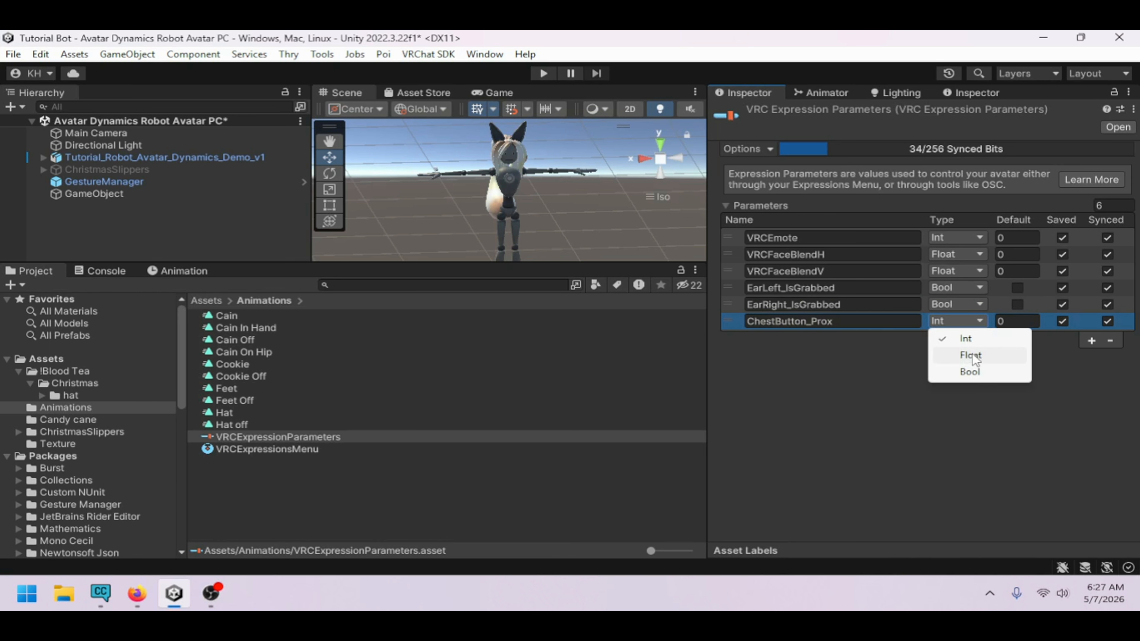
pyautogui.click(971, 356)
# Reset the Animator's ChestButton_Prox and Health default values to 0
pyautogui.click(822, 92)
pyautogui.click(869, 182)
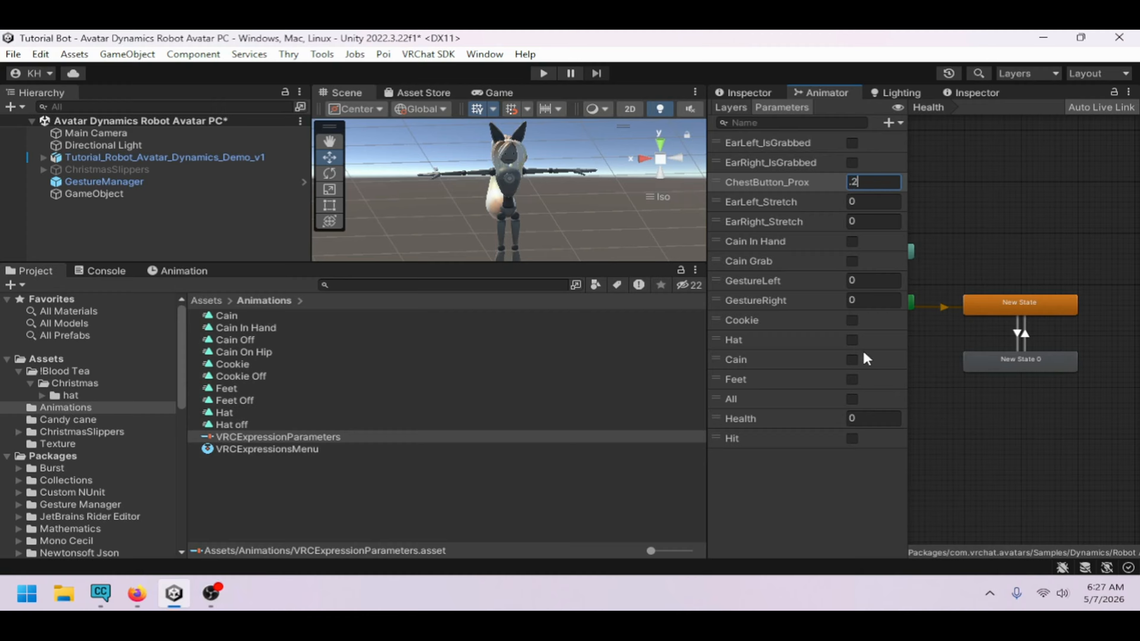
pyautogui.click(867, 417)
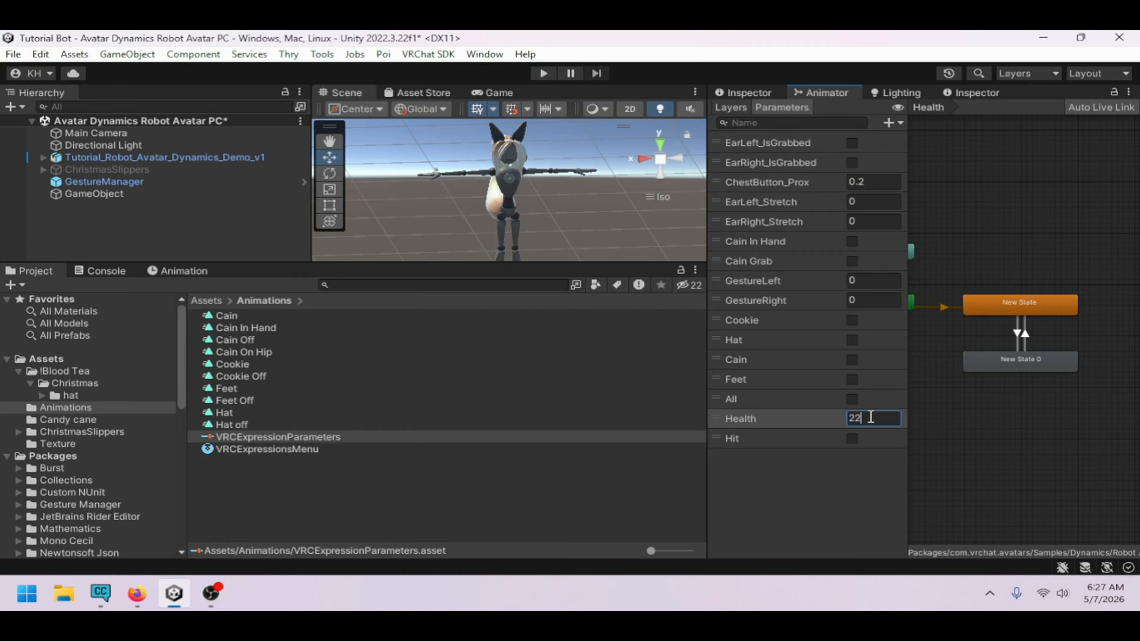
pyautogui.write('0')
pyautogui.click(879, 183)
pyautogui.write('0')
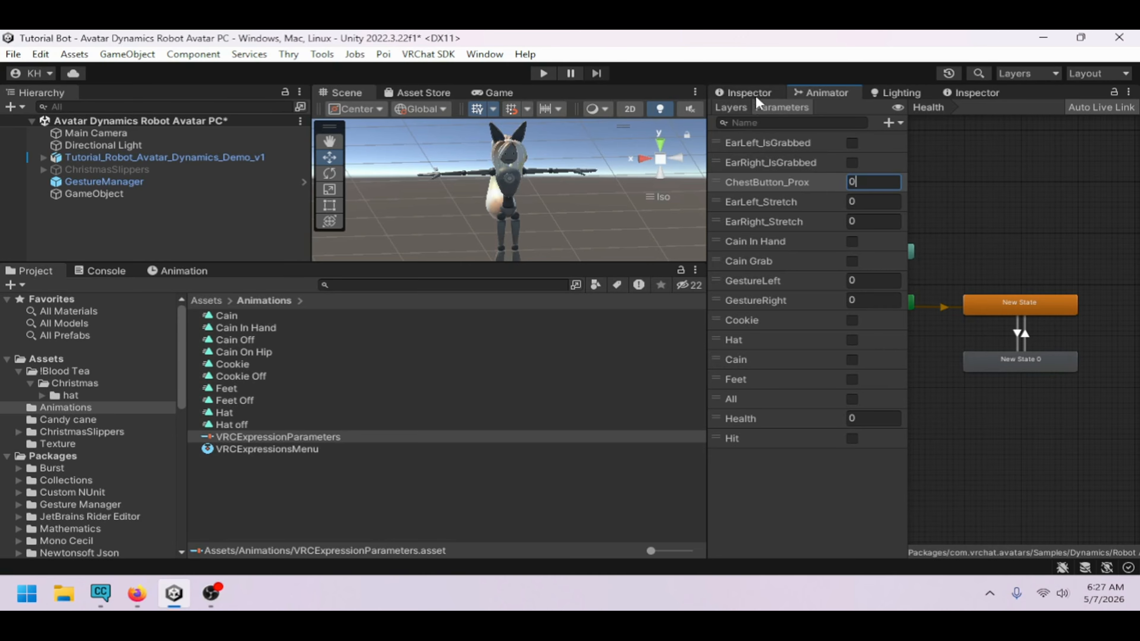
# Copy EarLeft_Stretch from the Animator and add it as a new Float expression parameter
pyautogui.doubleClick(792, 202)
pyautogui.hotkey('ctrl', 'c')
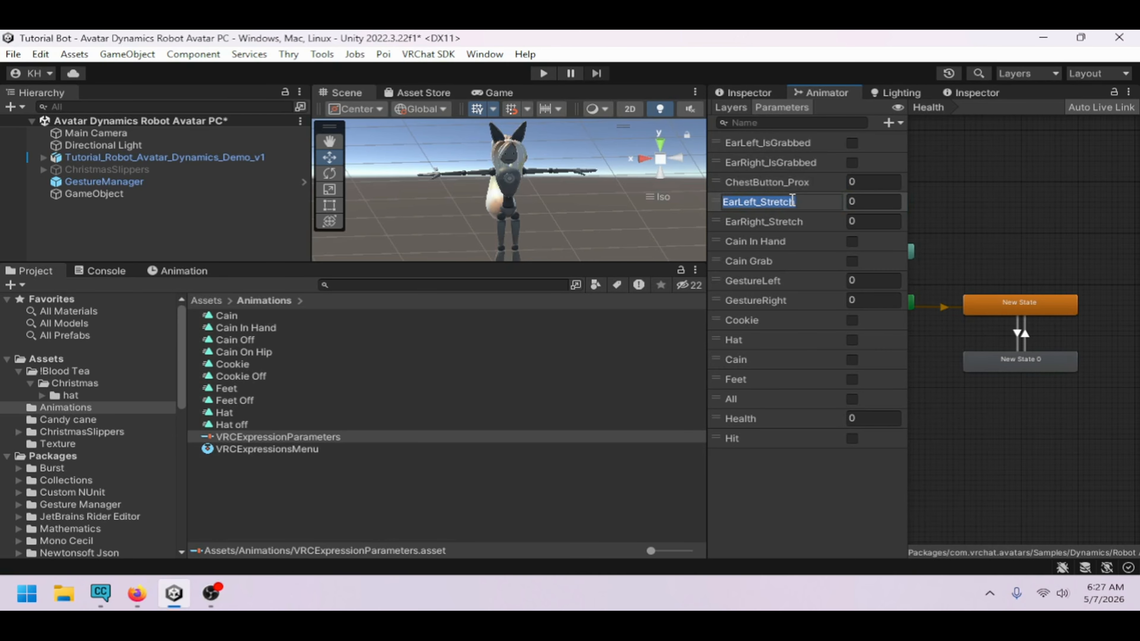
pyautogui.click(769, 95)
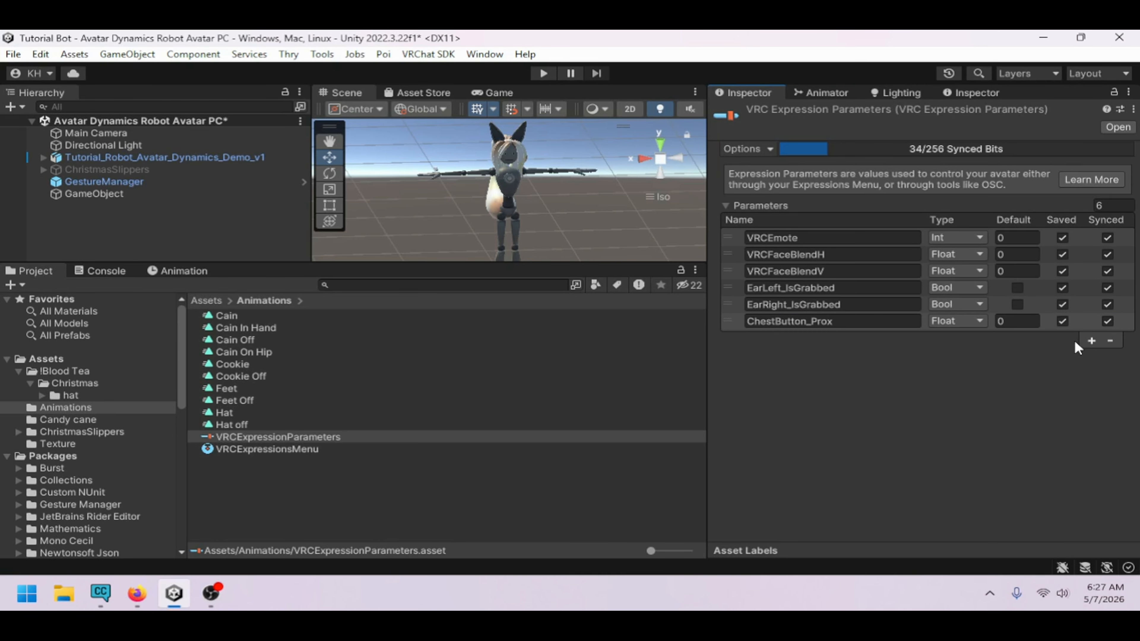
pyautogui.click(1092, 341)
pyautogui.doubleClick(868, 338)
pyautogui.hotkey('ctrl', 'v')
# Copy EarRight_Stretch from the Animator and add it as a new Float expression parameter
pyautogui.click(821, 92)
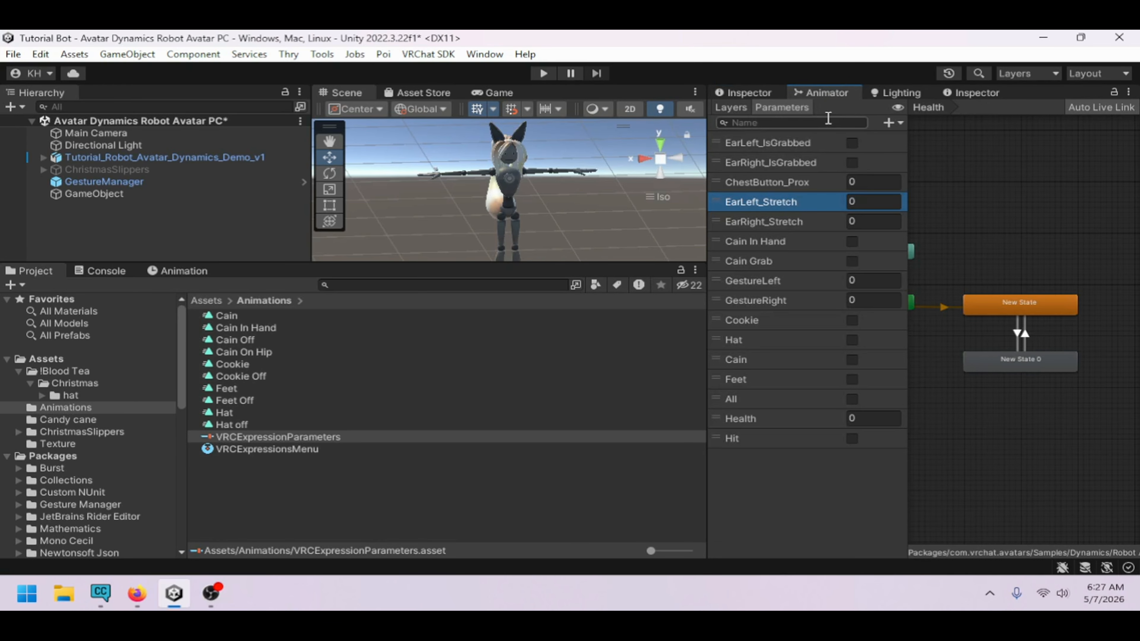
pyautogui.doubleClick(811, 222)
pyautogui.hotkey('ctrl', 'c')
pyautogui.click(751, 94)
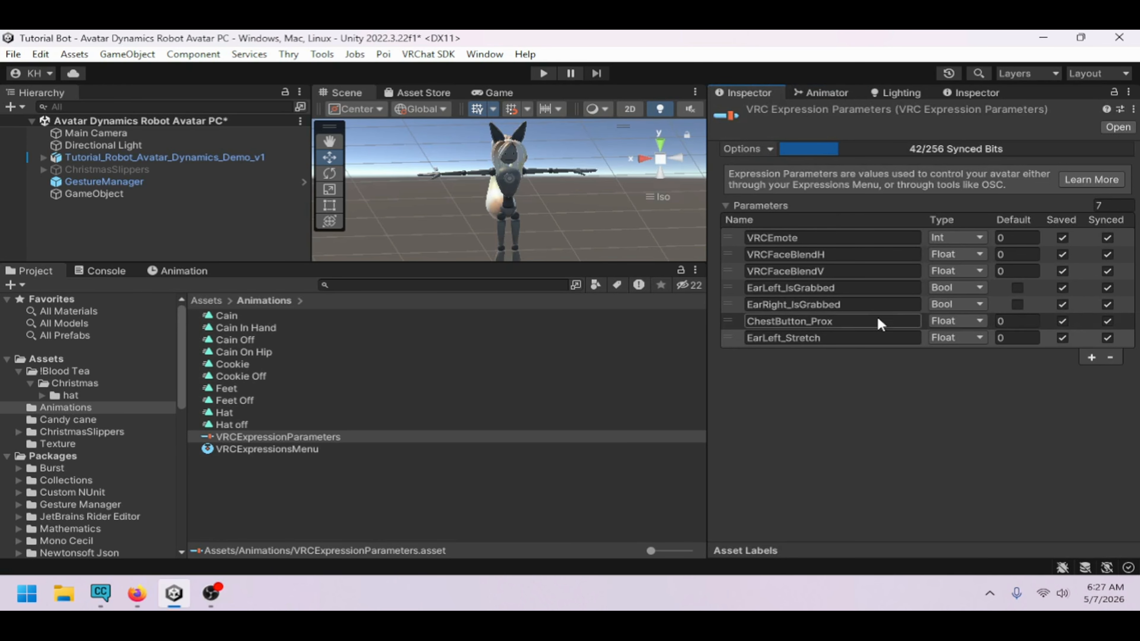
pyautogui.click(1092, 357)
pyautogui.doubleClick(862, 354)
pyautogui.hotkey('ctrl', 'v')
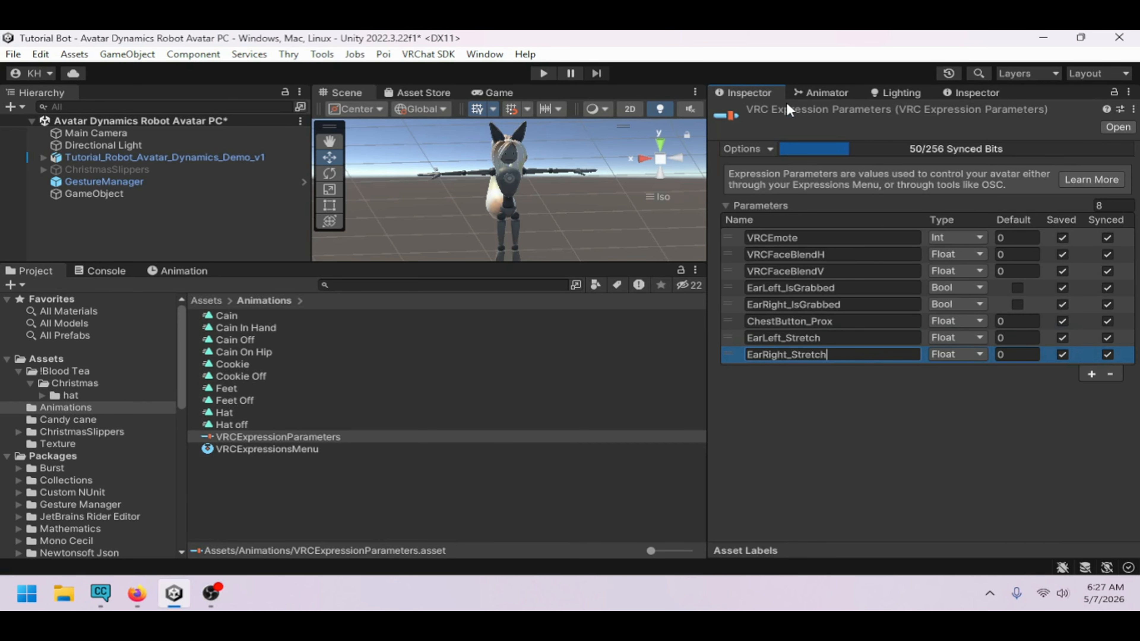
# Copy Cain In Hand from the Animator and add it as a Bool expression parameter
pyautogui.click(822, 93)
pyautogui.doubleClick(822, 241)
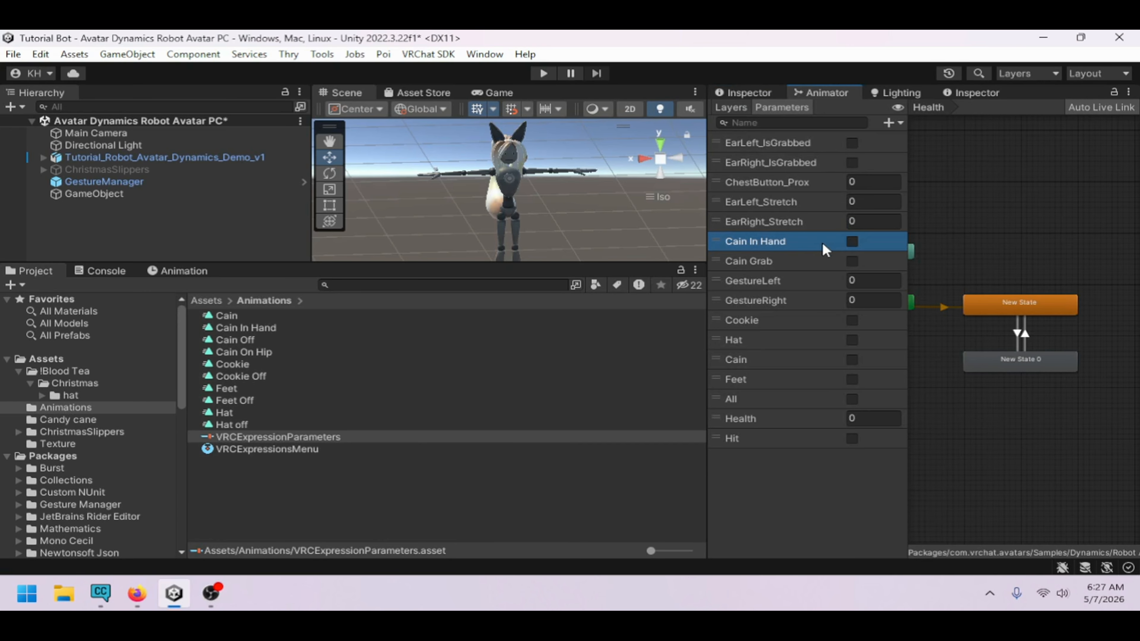
pyautogui.click(766, 93)
pyautogui.click(1090, 374)
pyautogui.doubleClick(898, 372)
pyautogui.write('Cain In Hand')
pyautogui.click(953, 371)
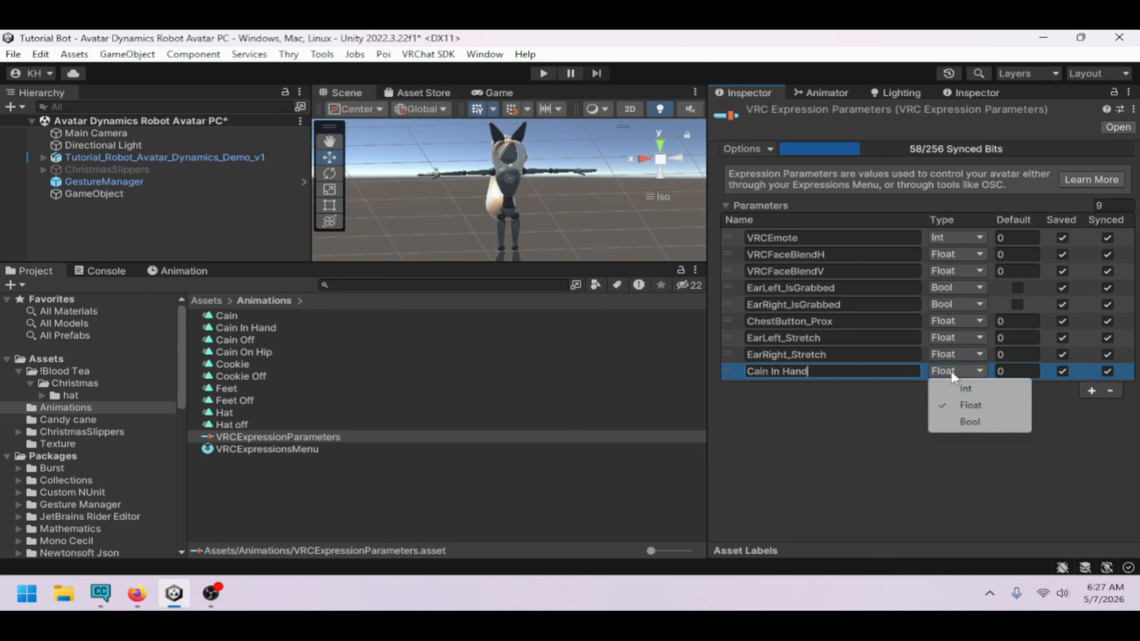
pyautogui.click(976, 422)
# Copy Cain Grab from the Animator and add it as a Bool expression parameter
pyautogui.click(822, 93)
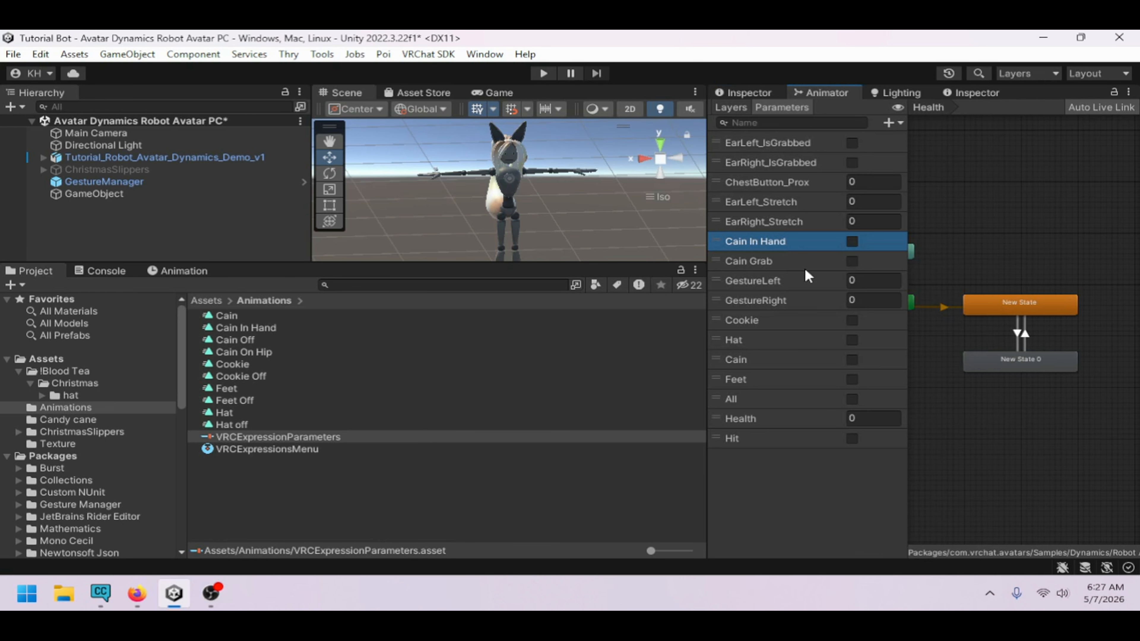
pyautogui.doubleClick(802, 262)
pyautogui.hotkey('ctrl', 'c')
pyautogui.click(766, 94)
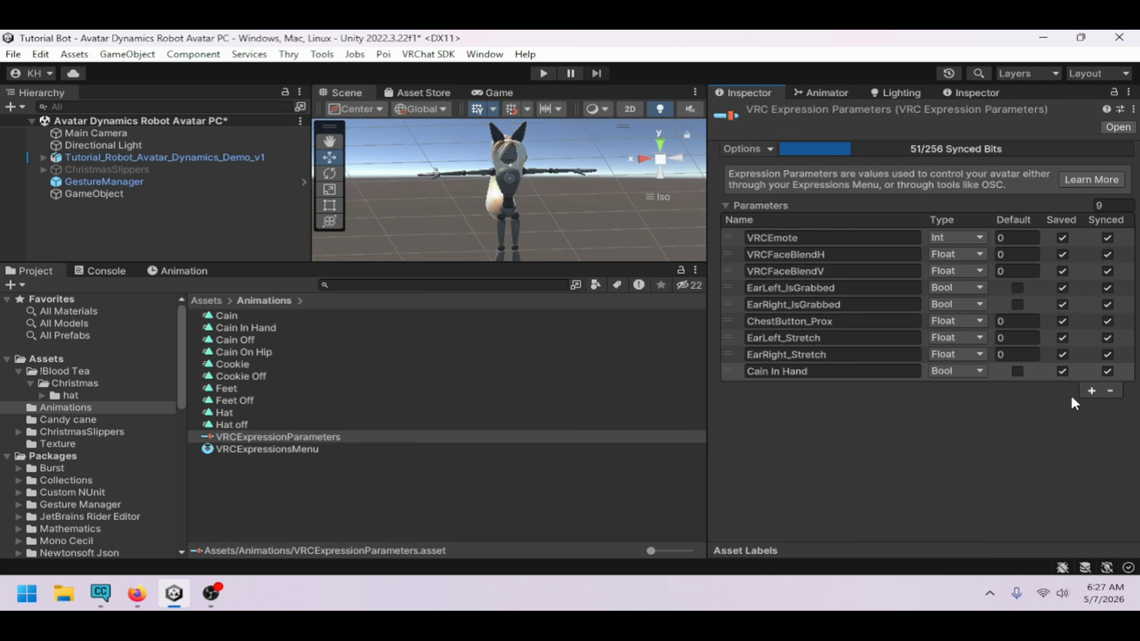
pyautogui.click(1093, 390)
pyautogui.doubleClick(847, 388)
pyautogui.hotkey('ctrl', 'v')
# Copy GestureLeft from the Animator and add it as an Int expression parameter
pyautogui.click(820, 94)
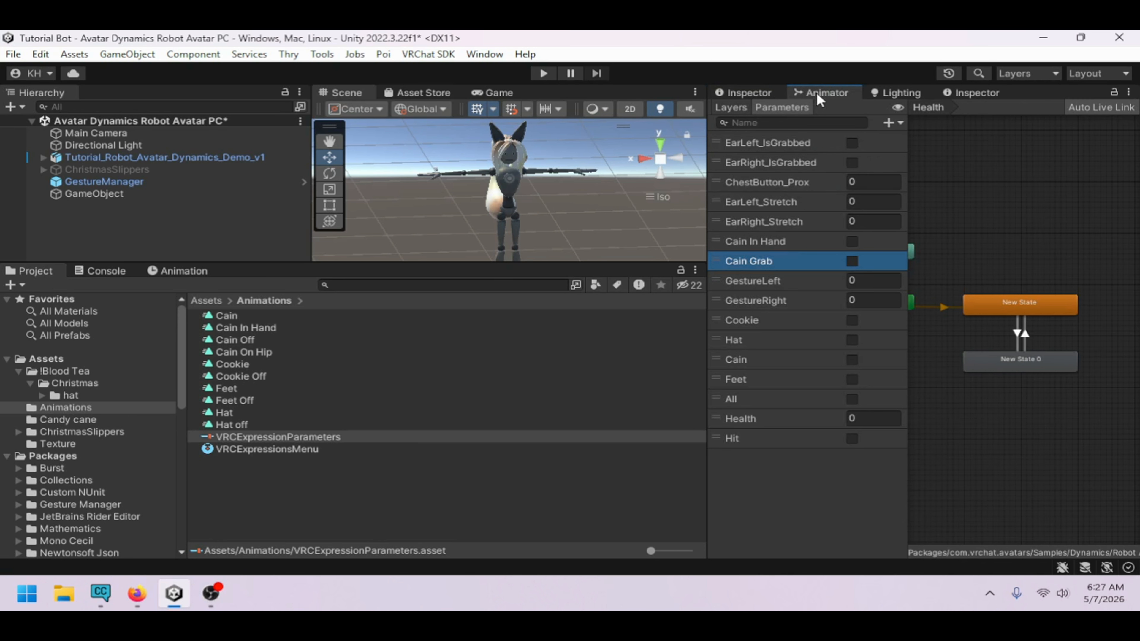
pyautogui.click(779, 279)
pyautogui.click(746, 94)
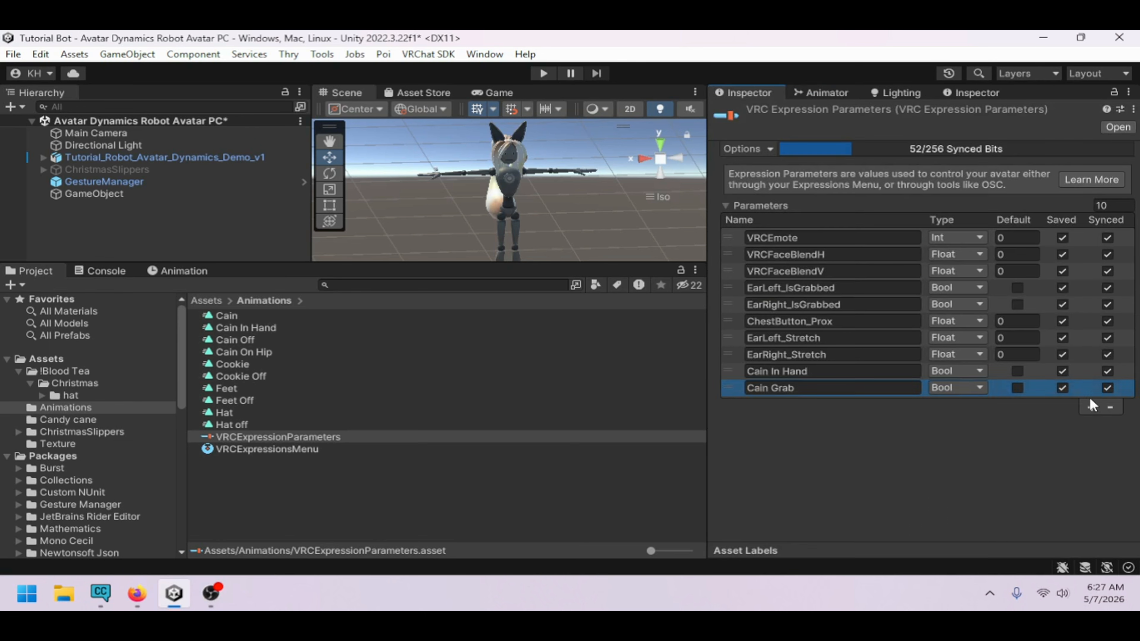
pyautogui.click(1092, 407)
pyautogui.doubleClick(895, 405)
pyautogui.hotkey('ctrl', 'v')
pyautogui.click(958, 405)
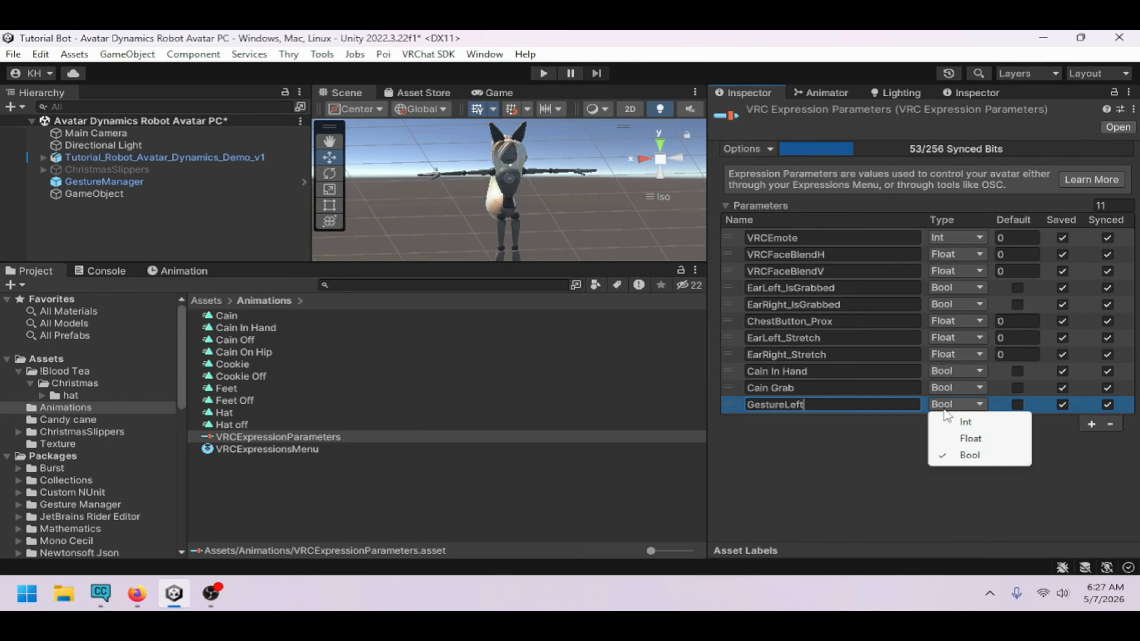
pyautogui.click(966, 422)
# Copy GestureRight from the Animator and add it as an Int expression parameter
pyautogui.click(820, 93)
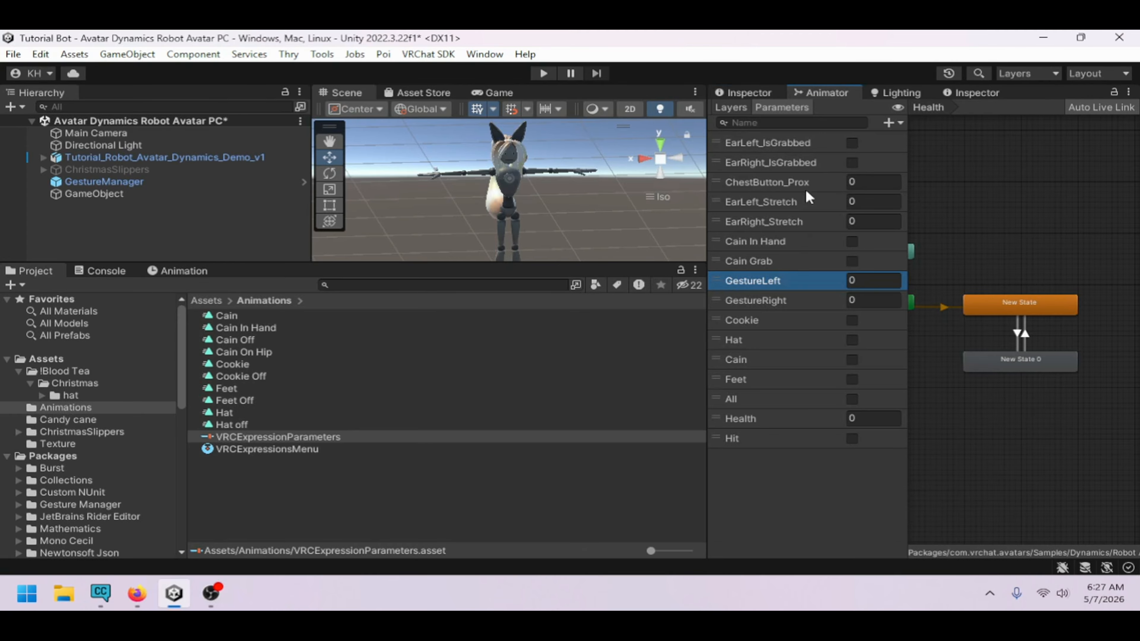
pyautogui.click(782, 300)
pyautogui.click(746, 93)
pyautogui.click(1090, 424)
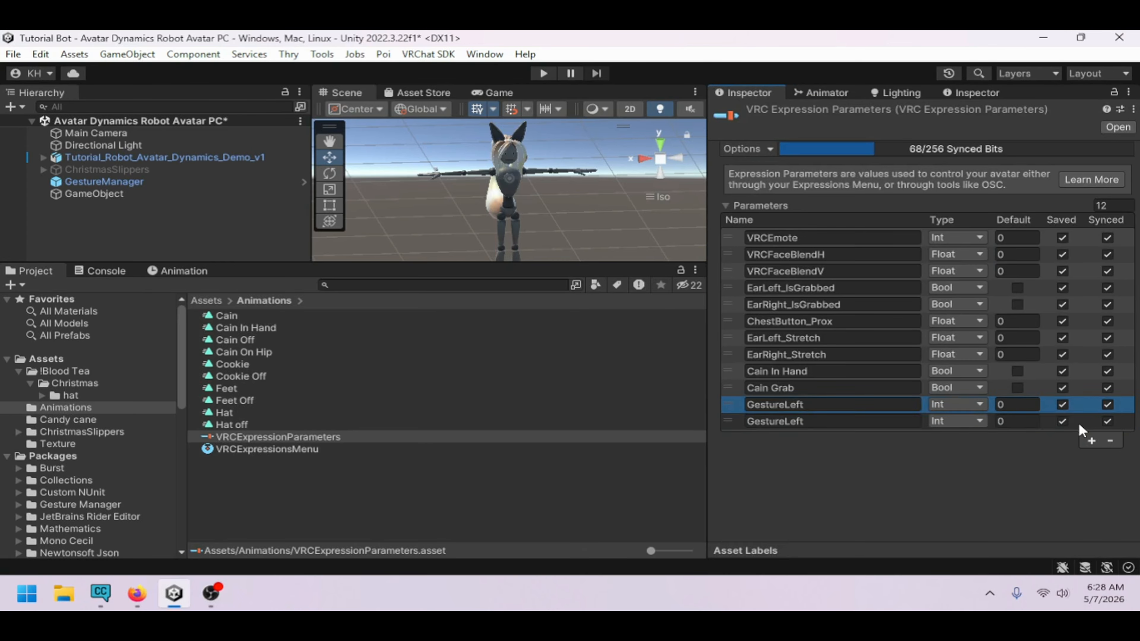
pyautogui.doubleClick(895, 421)
pyautogui.hotkey('ctrl', 'v')
# Copy Cookie from the Animator and add it as a new expression parameter
pyautogui.click(825, 93)
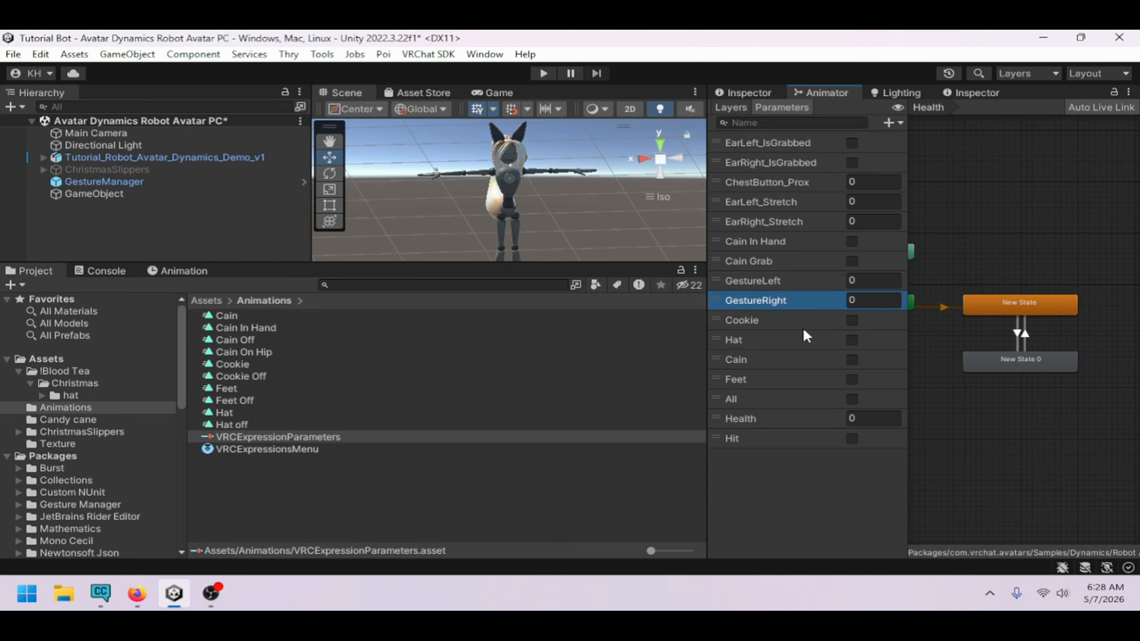
pyautogui.click(796, 319)
pyautogui.click(766, 94)
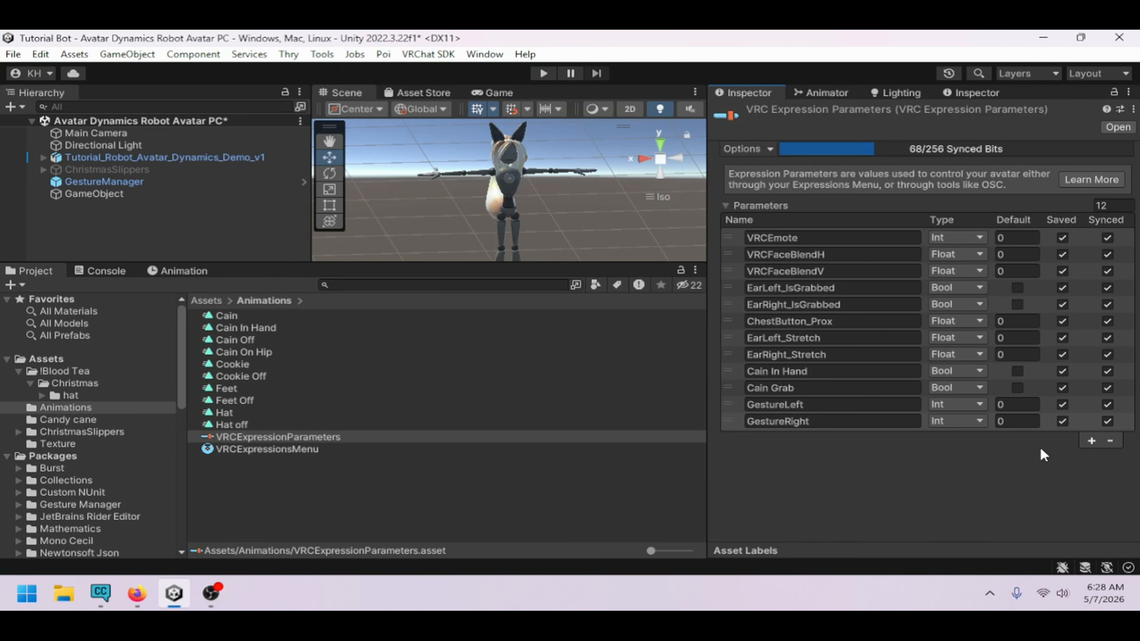
pyautogui.click(1092, 441)
pyautogui.doubleClick(893, 438)
pyautogui.hotkey('ctrl', 'v')
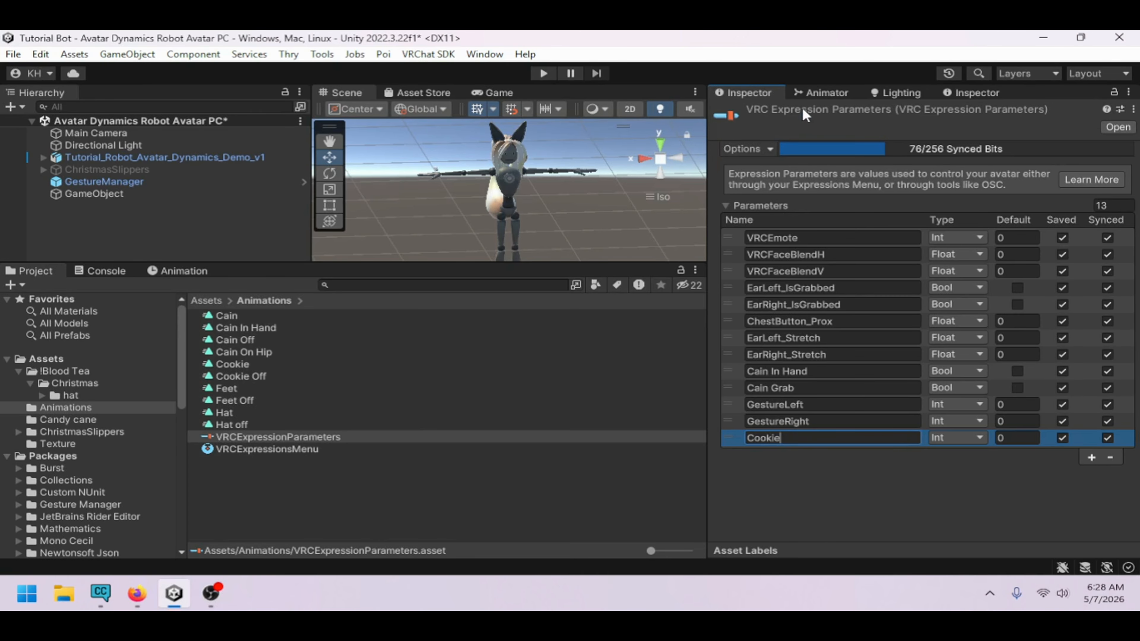
# Copy Hat from the Animator and add it as a new expression parameter
pyautogui.click(825, 93)
pyautogui.click(793, 340)
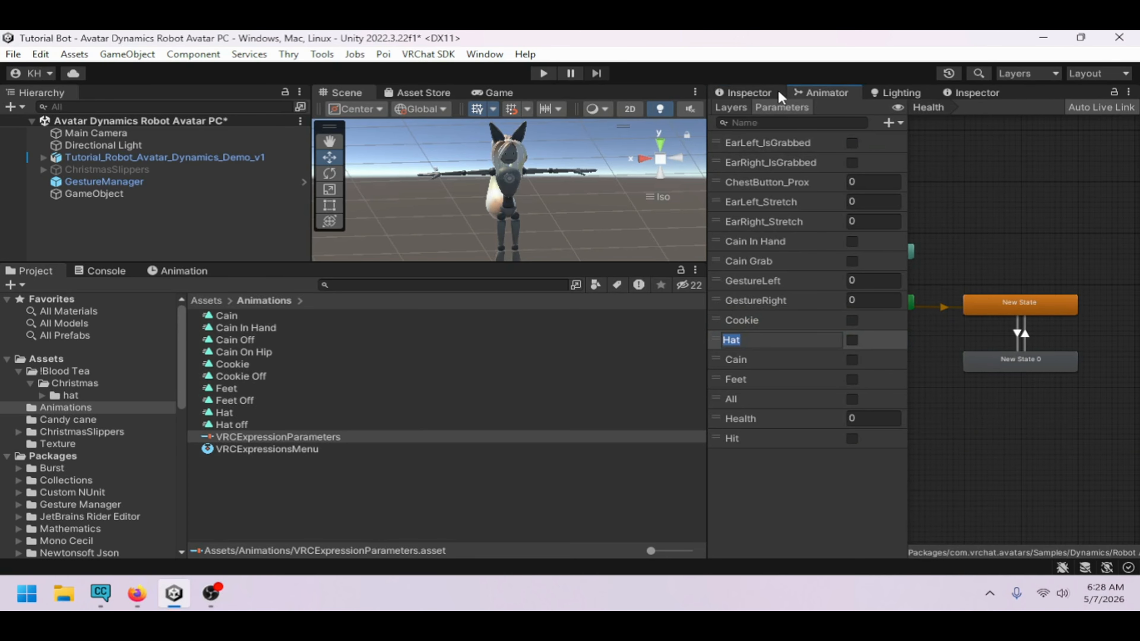
pyautogui.click(749, 92)
pyautogui.click(1091, 457)
pyautogui.doubleClick(883, 457)
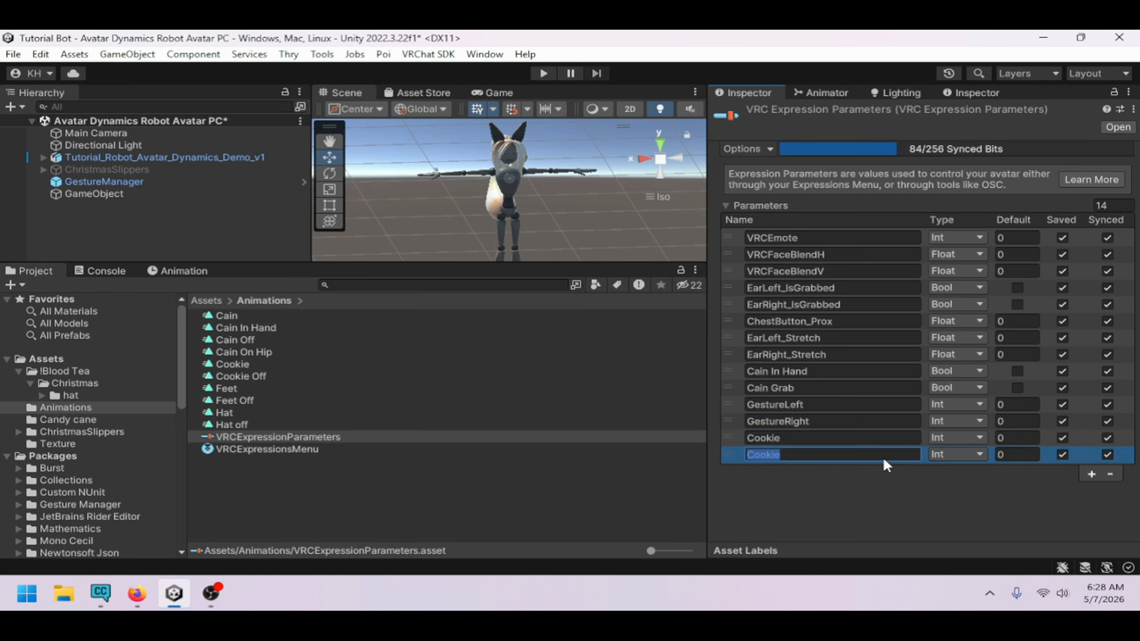
pyautogui.hotkey('ctrl', 'v')
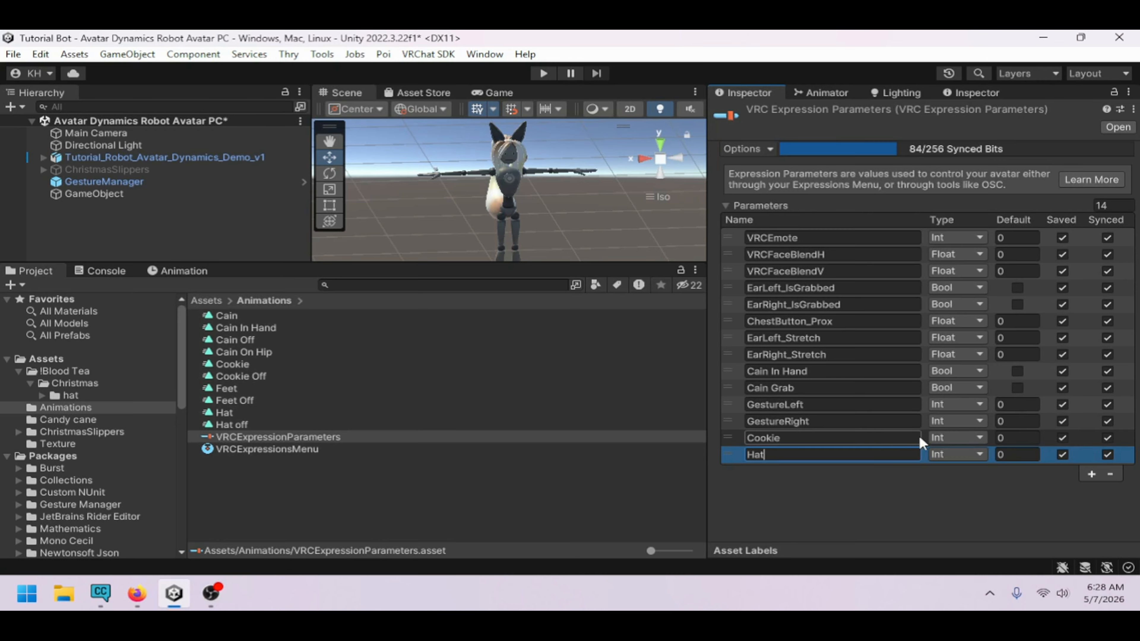
# Set the Cookie and Hat expression parameters' types to Bool
pyautogui.click(951, 438)
pyautogui.click(974, 487)
pyautogui.click(957, 455)
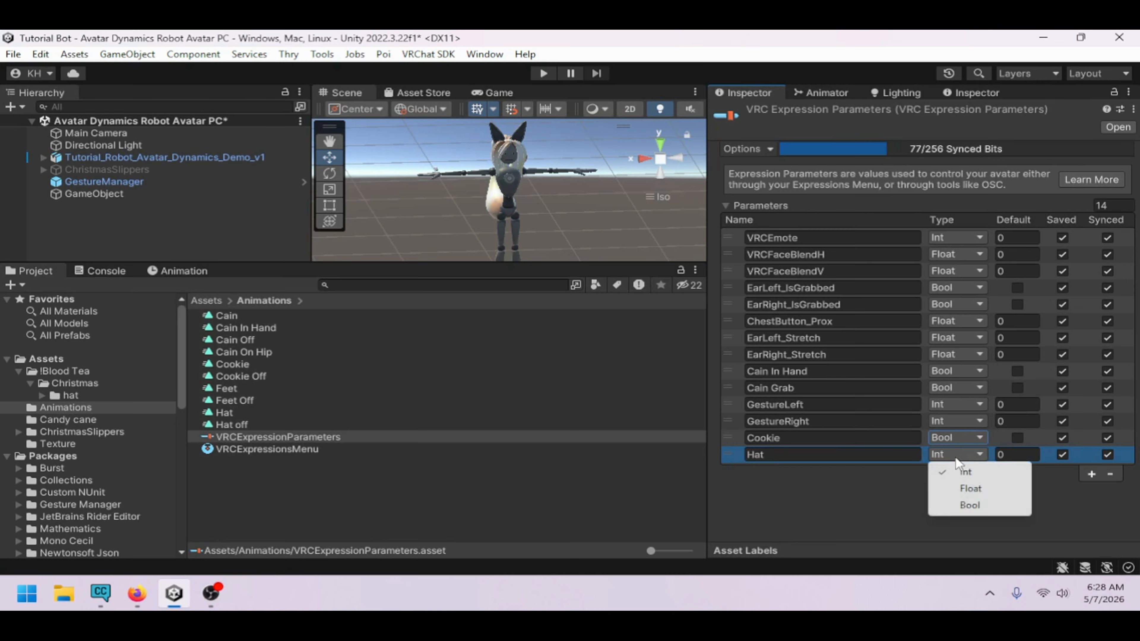
pyautogui.click(971, 503)
# Copy Cain from the Animator's parameters and add it as a new expression parameter
pyautogui.click(1089, 476)
pyautogui.click(858, 474)
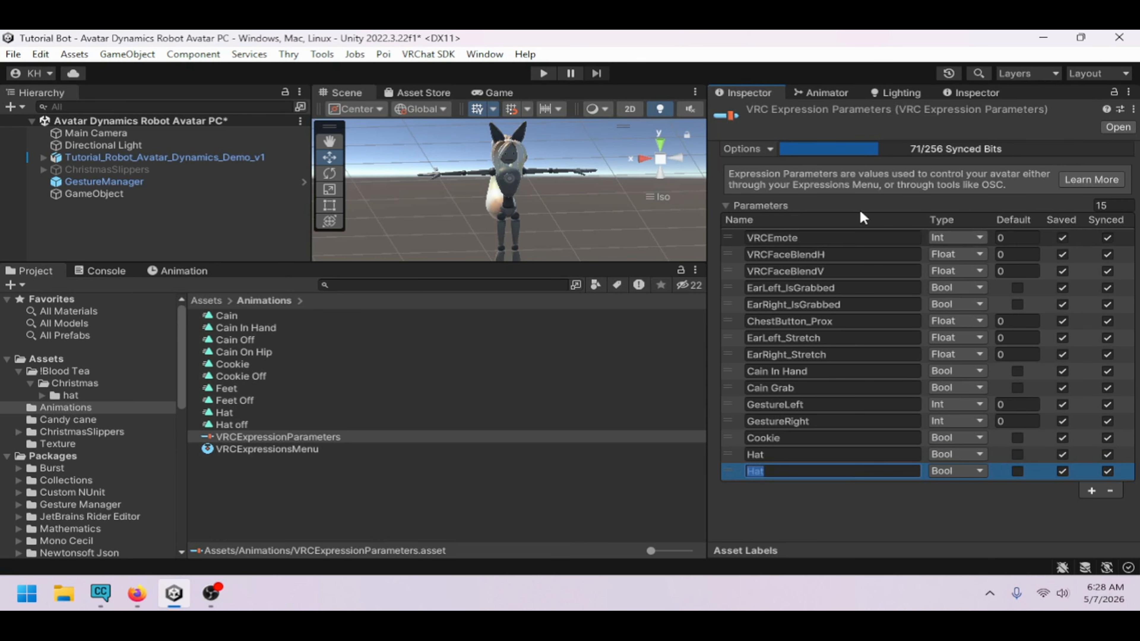
pyautogui.click(834, 91)
pyautogui.click(780, 366)
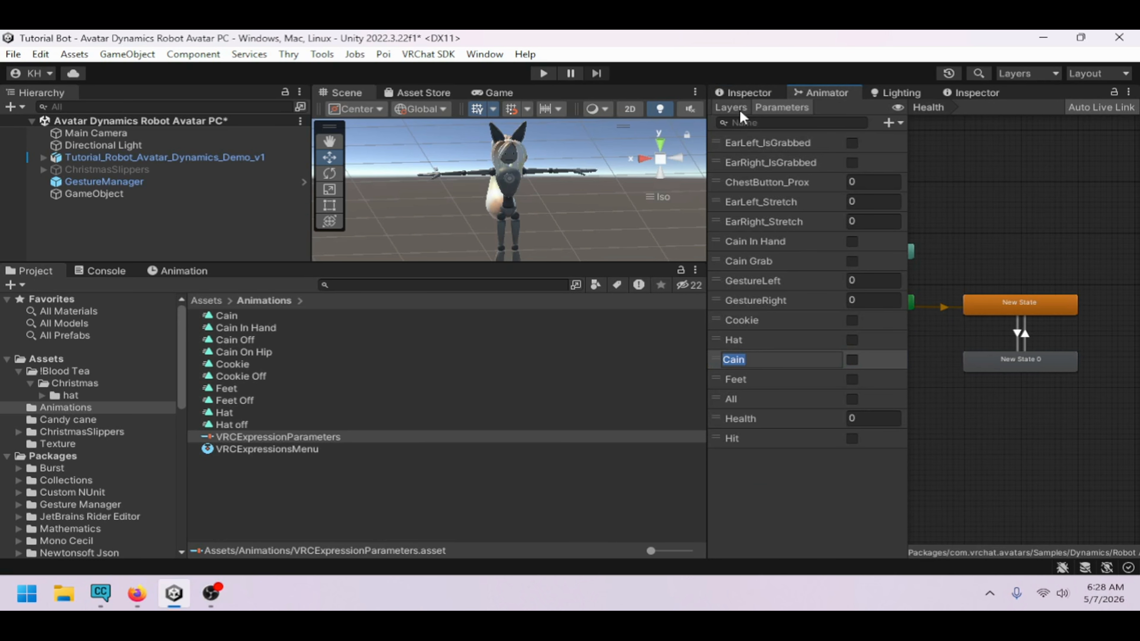
pyautogui.click(736, 93)
pyautogui.click(855, 471)
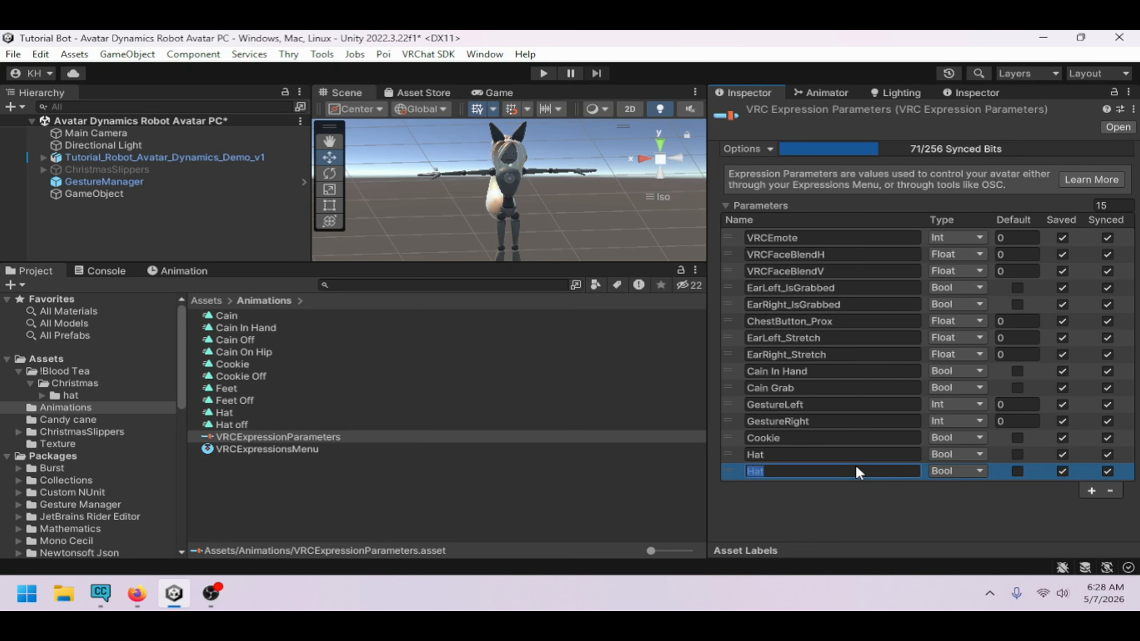
pyautogui.write('Cain')
# Copy Feet from the Animator's parameters and add it as a new expression parameter
pyautogui.click(1092, 491)
pyautogui.click(822, 92)
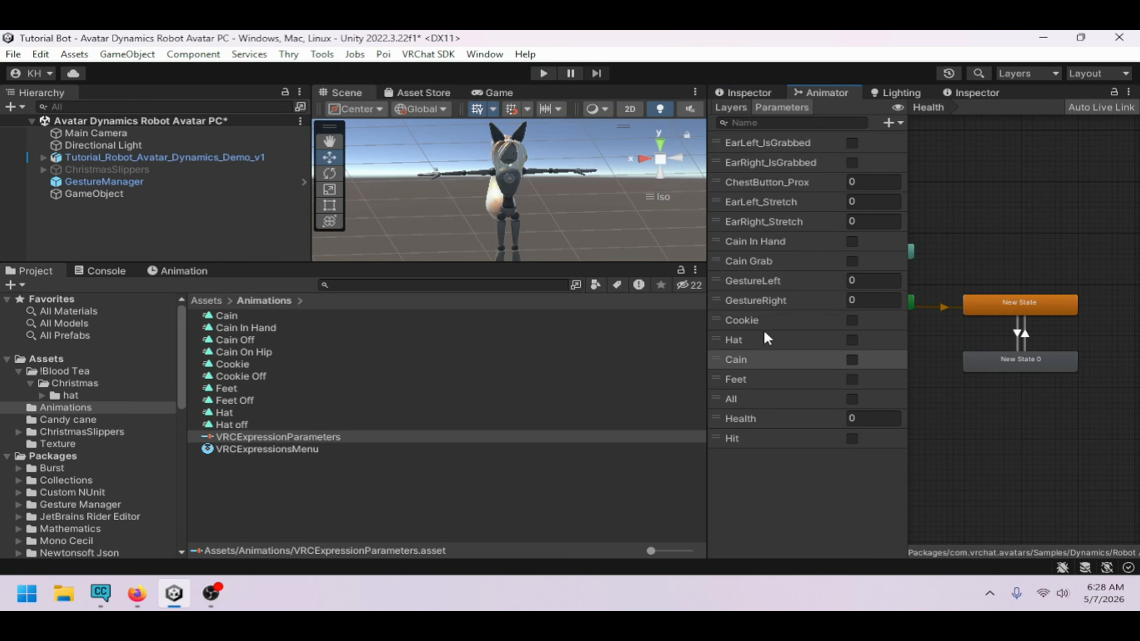
pyautogui.click(769, 379)
pyautogui.click(745, 107)
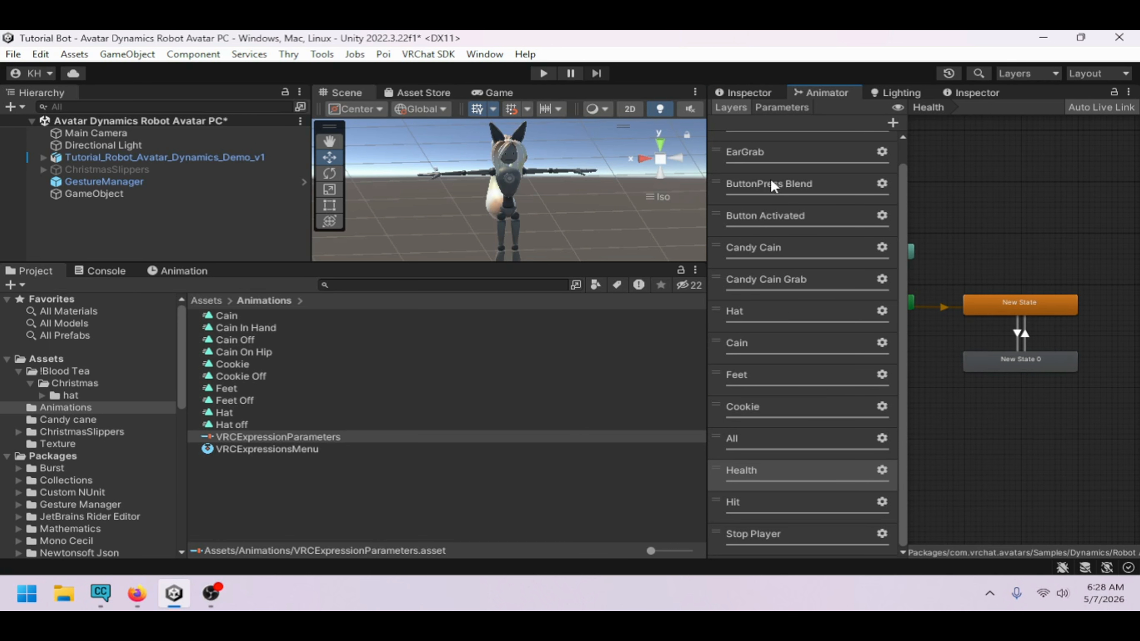
pyautogui.click(782, 107)
pyautogui.click(778, 94)
pyautogui.click(791, 488)
pyautogui.write('Feet')
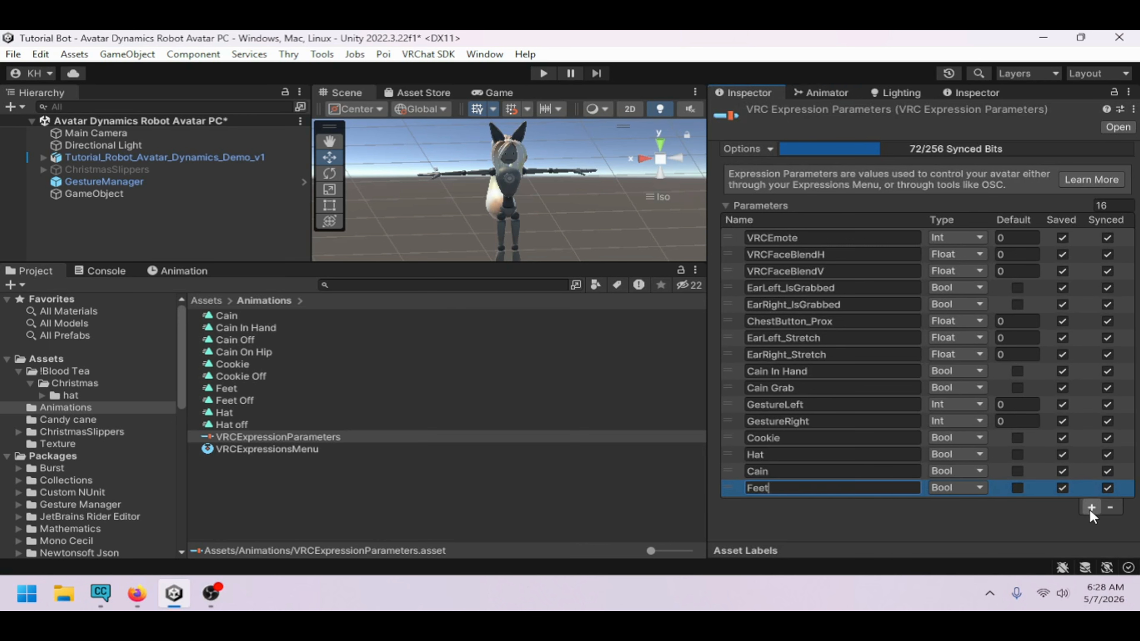
# Add a new expression parameter named All
pyautogui.click(1091, 508)
pyautogui.click(827, 500)
pyautogui.press('BackSpace')
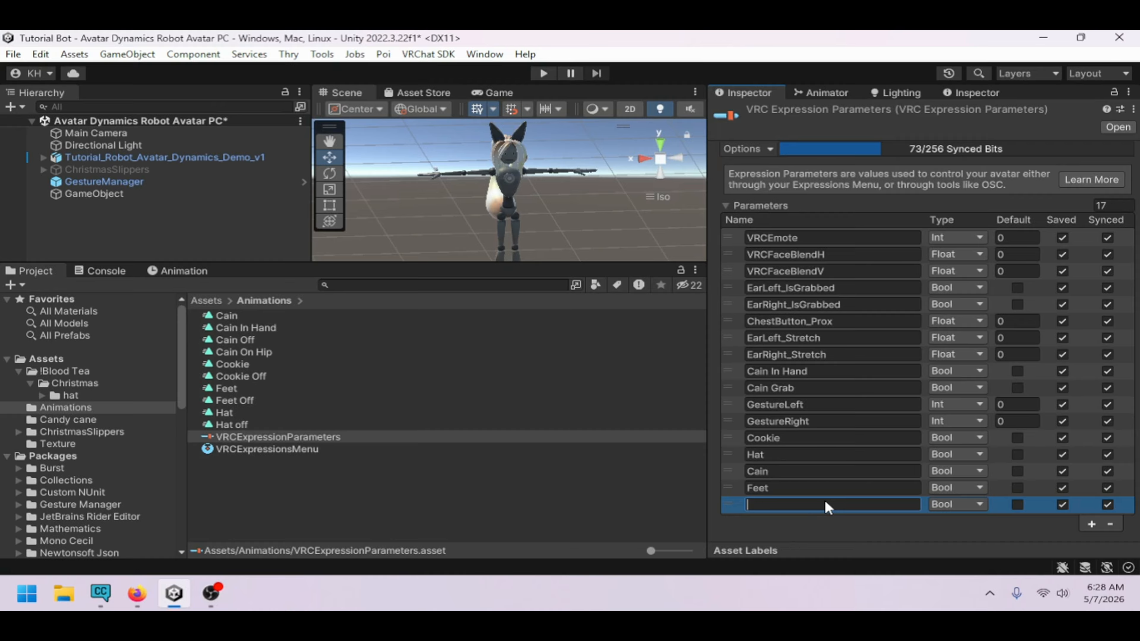
pyautogui.write('All')
# Copy Health from the Animator and add it as an Int expression parameter
pyautogui.click(829, 93)
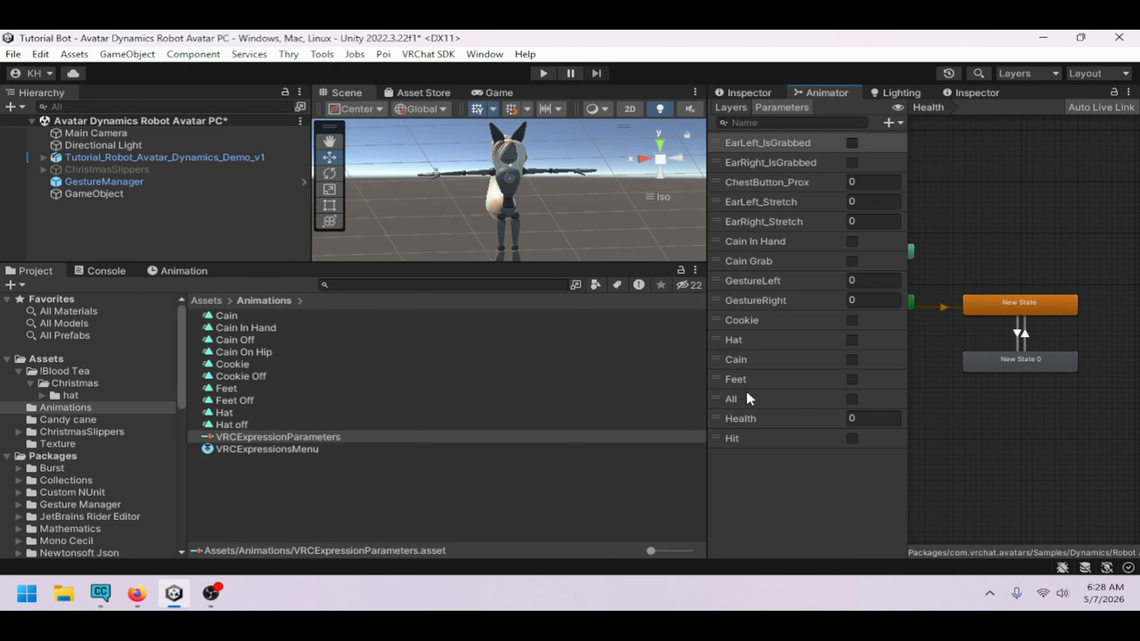
pyautogui.doubleClick(750, 411)
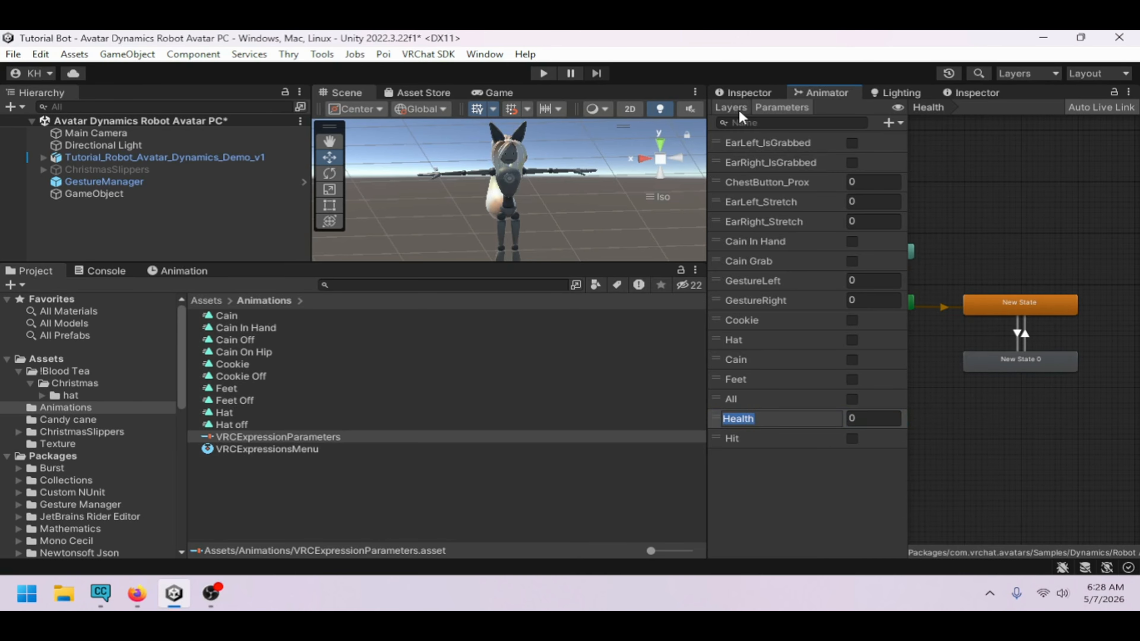
pyautogui.click(745, 92)
pyautogui.click(1082, 525)
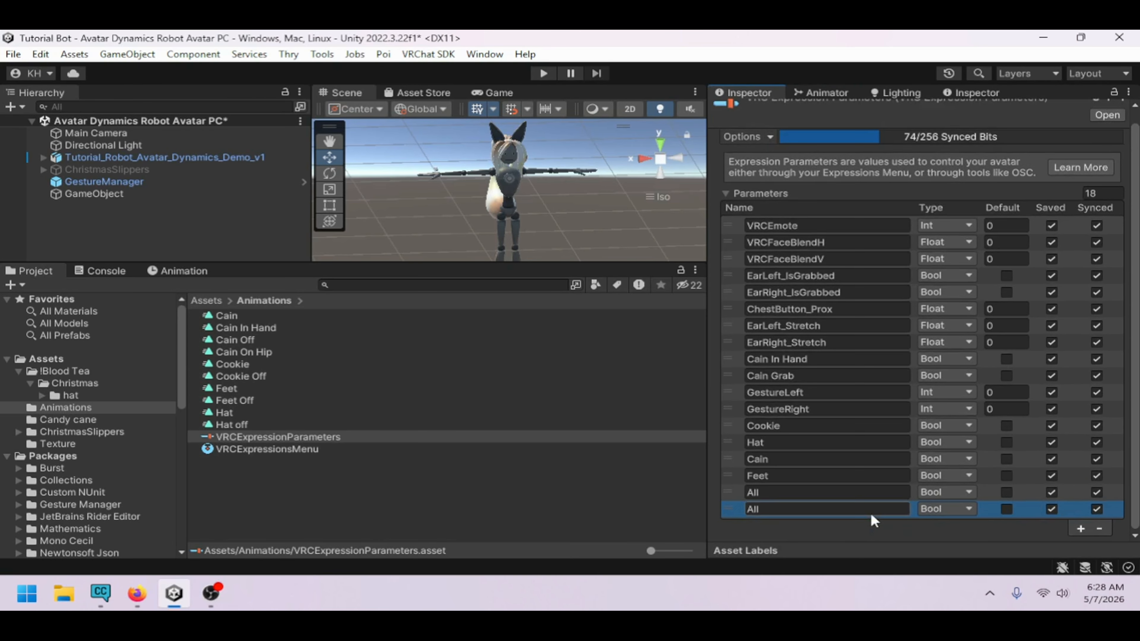
pyautogui.click(863, 513)
pyautogui.write('Health')
pyautogui.click(945, 509)
pyautogui.click(951, 528)
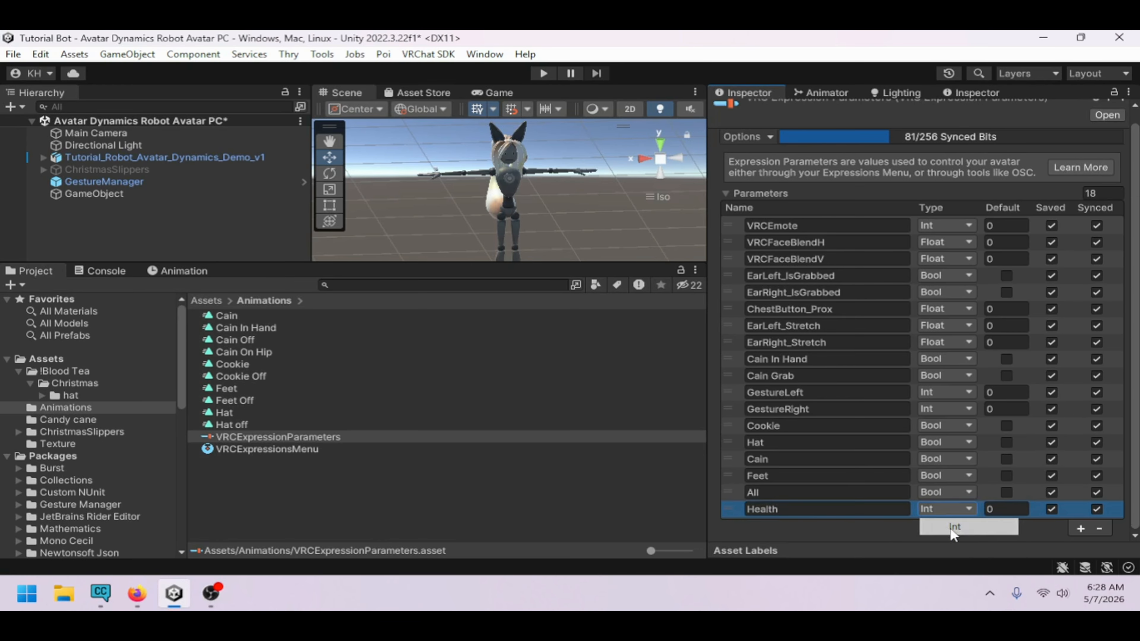
# Copy Hit from the Animator and add it as a Bool expression parameter
pyautogui.click(831, 94)
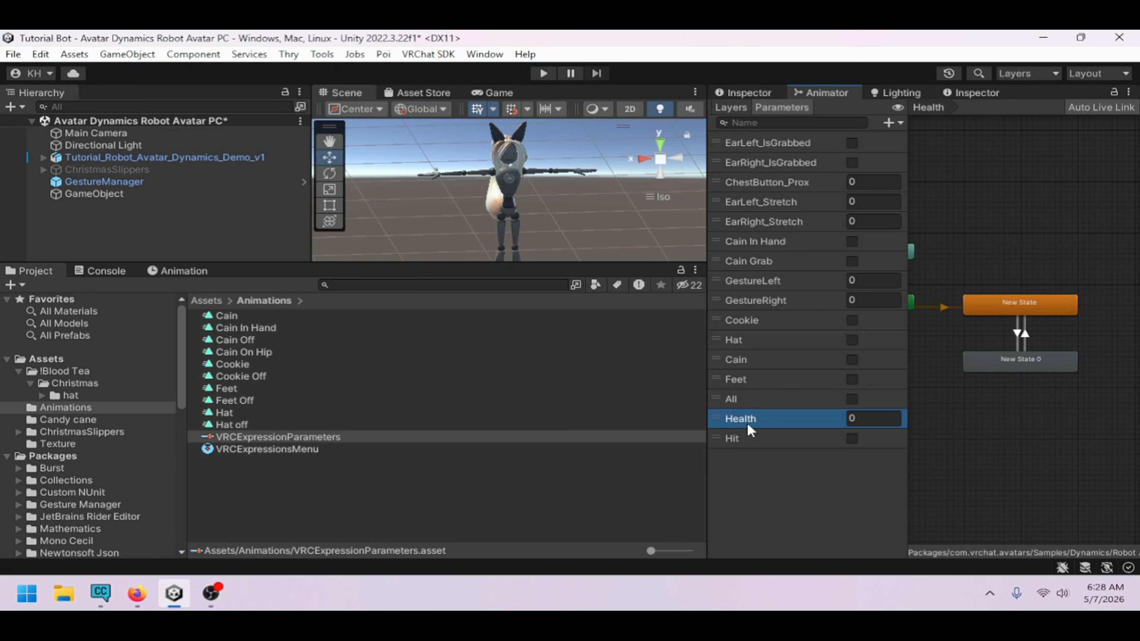
pyautogui.click(753, 438)
pyautogui.click(765, 93)
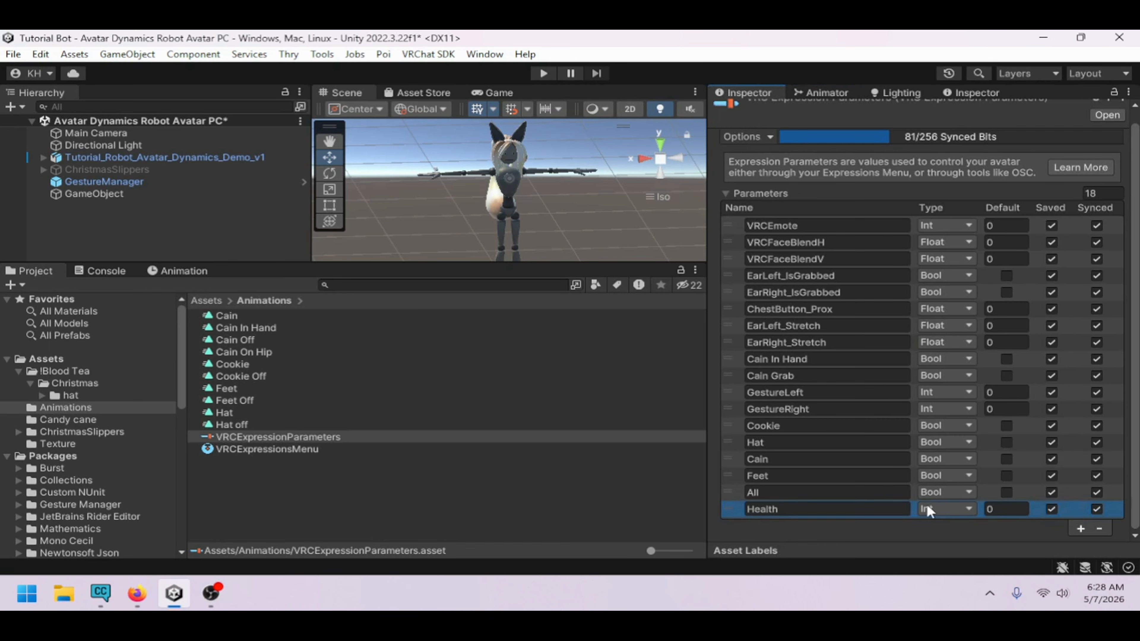
pyautogui.click(1080, 529)
pyautogui.click(881, 528)
pyautogui.write('Hit')
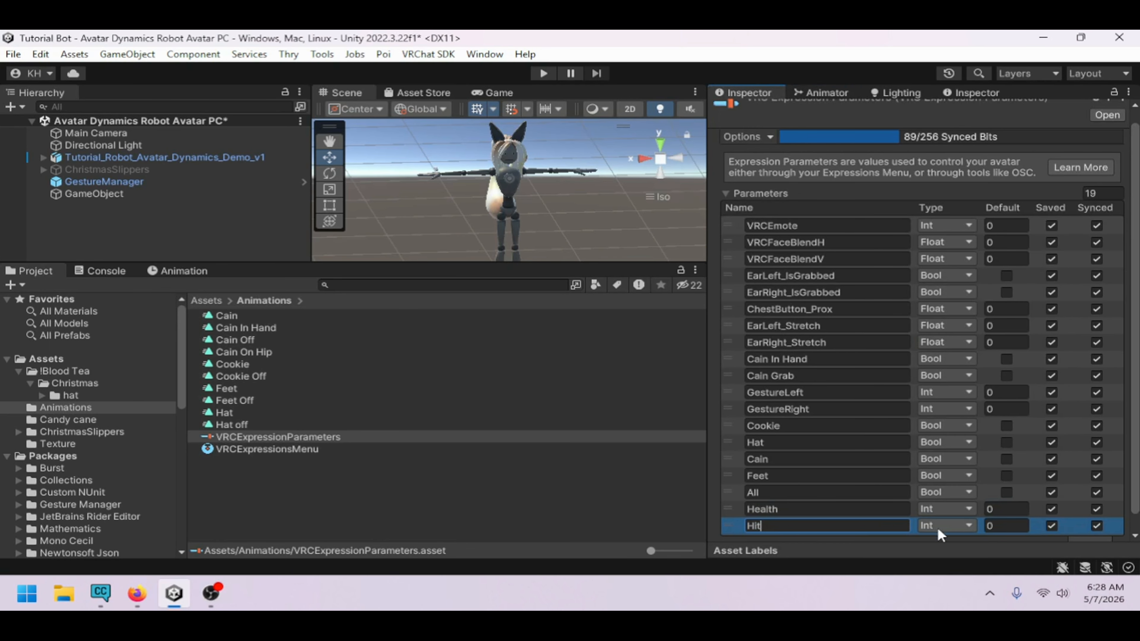
pyautogui.click(946, 525)
pyautogui.click(958, 522)
pyautogui.scroll(-1, 819, 418)
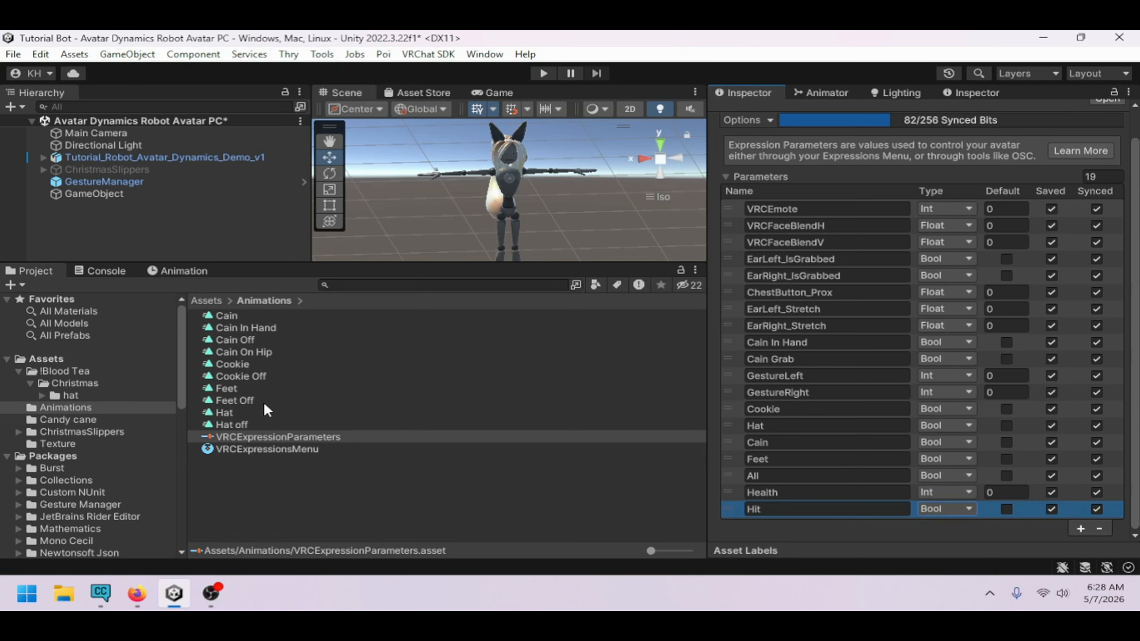
# Open the VRCExpressionsMenu asset and add a Toggle control named Cain
pyautogui.click(279, 448)
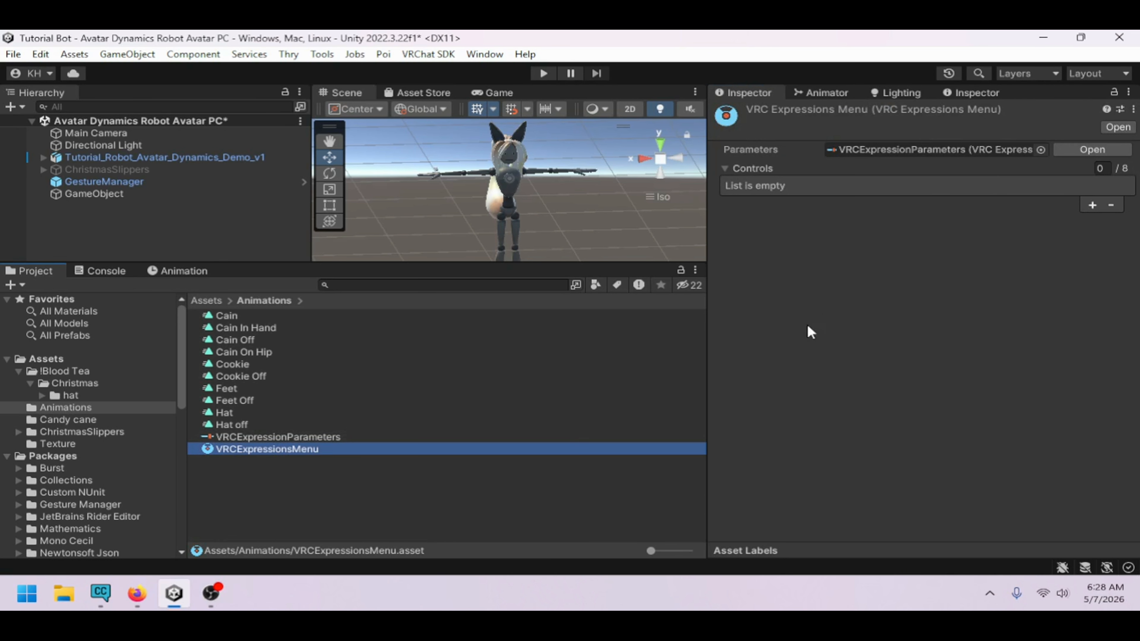
pyautogui.click(1093, 206)
pyautogui.click(953, 243)
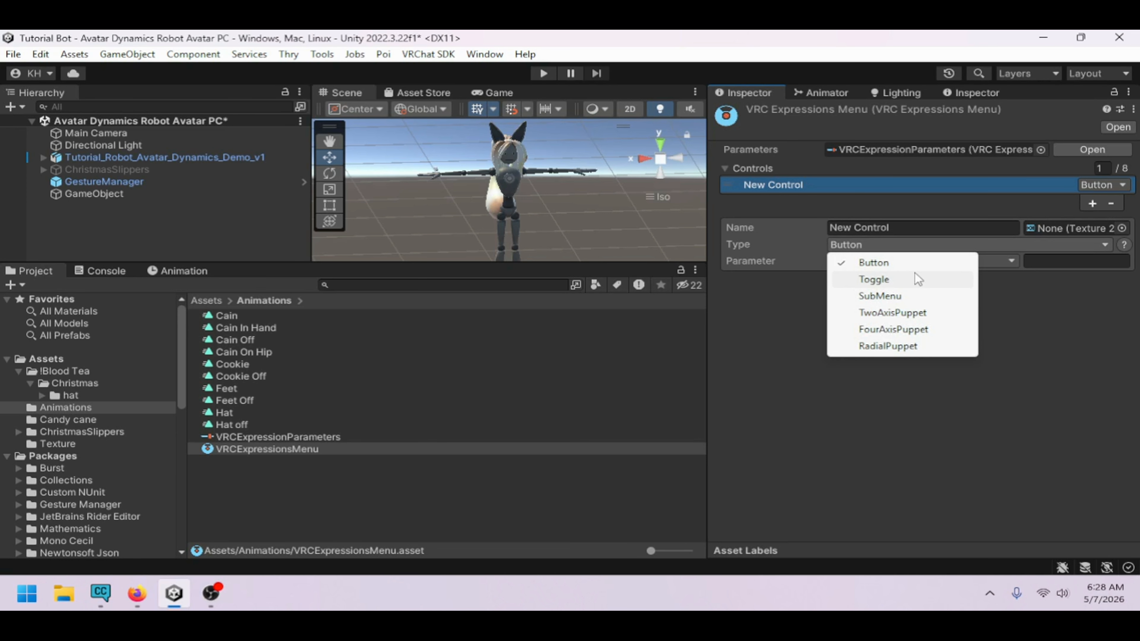
pyautogui.click(915, 273)
pyautogui.click(917, 244)
pyautogui.click(926, 223)
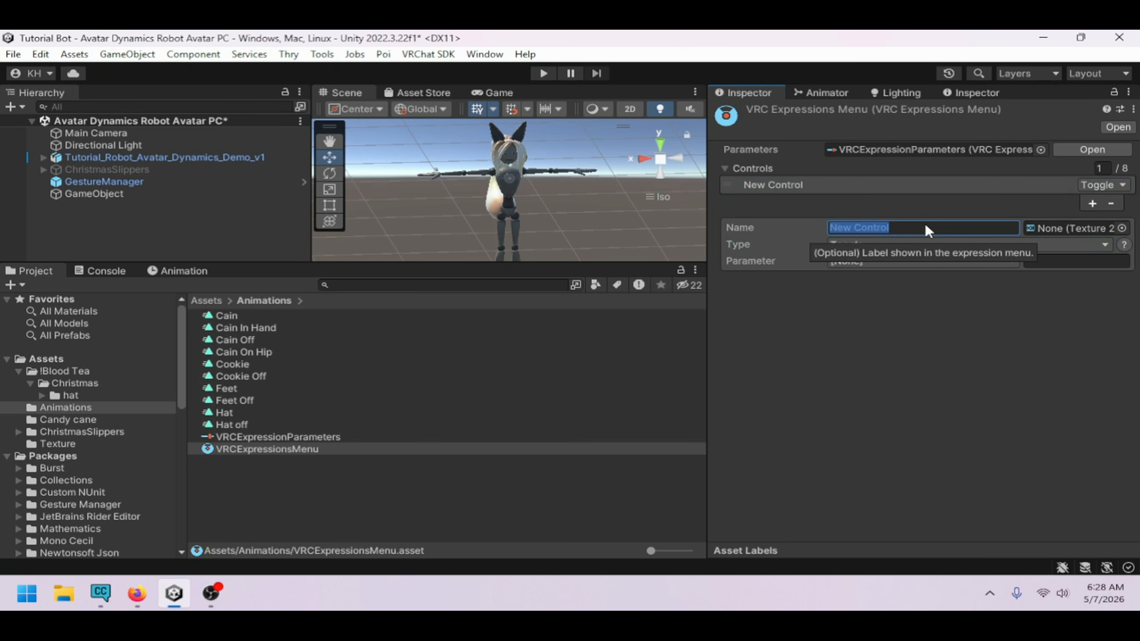
pyautogui.write('Cain')
pyautogui.press('Return')
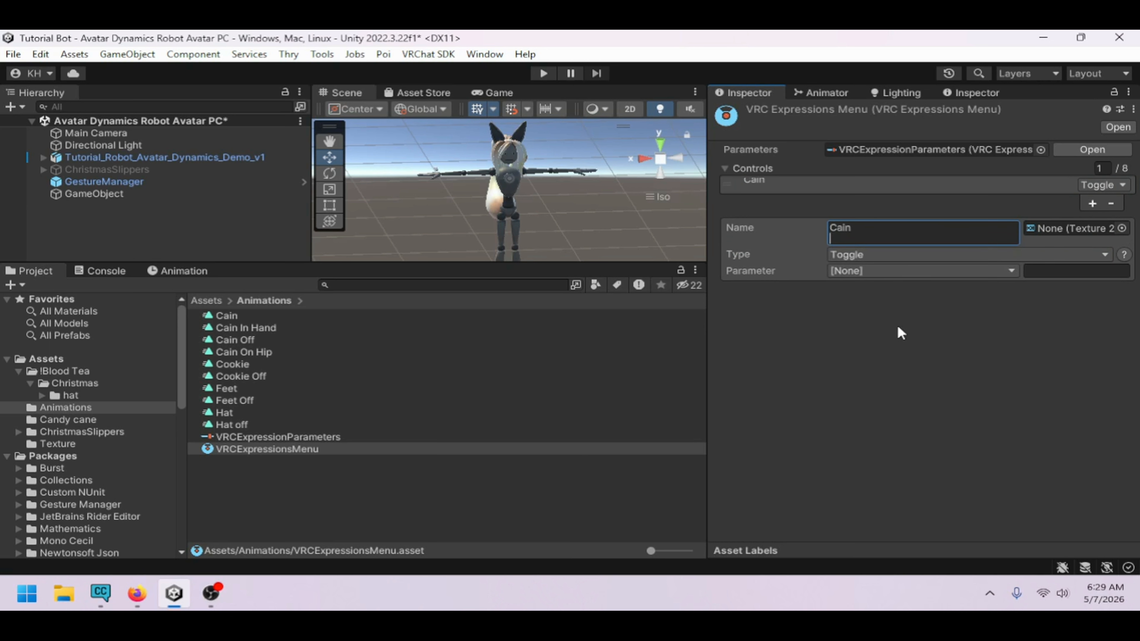
pyautogui.press('BackSpace')
# Set the Cain control's parameter to Cain
pyautogui.click(895, 259)
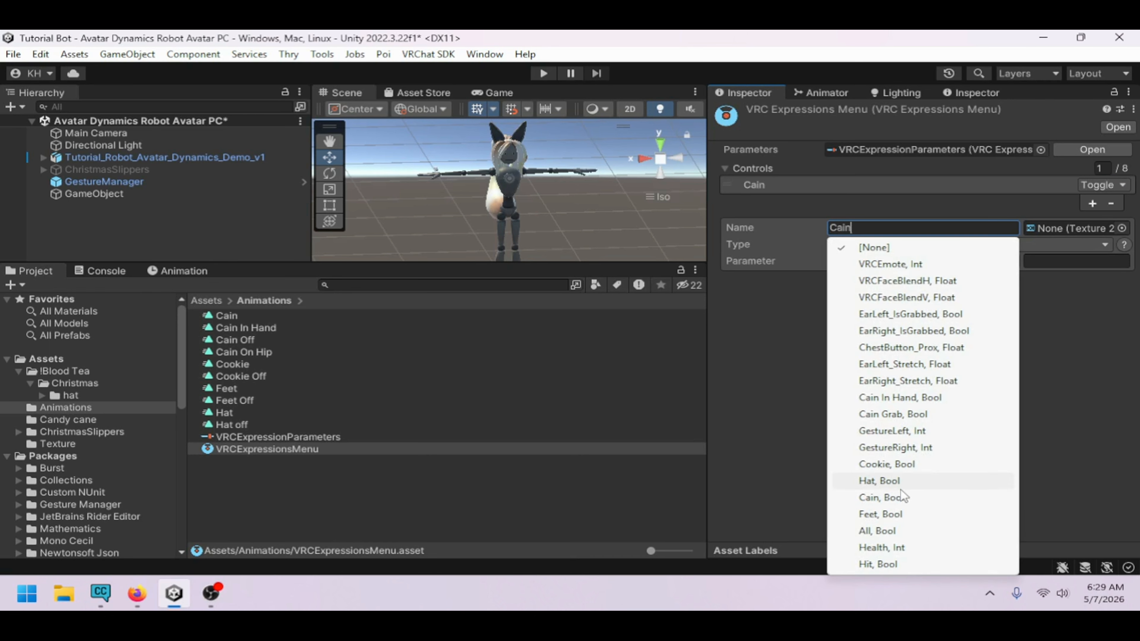
pyautogui.click(894, 415)
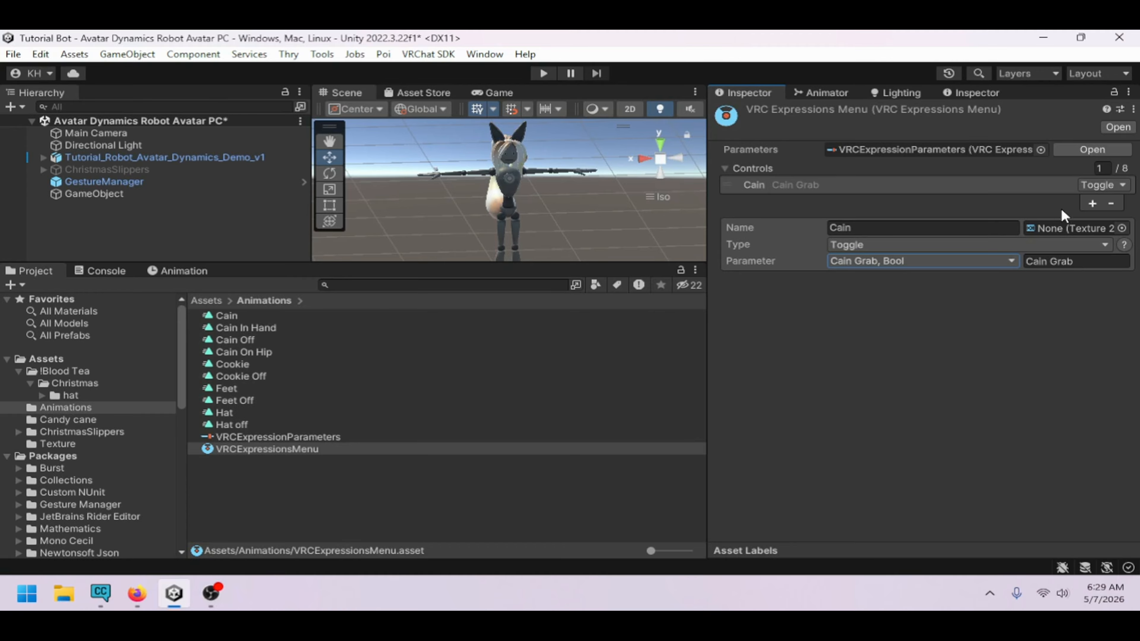
pyautogui.click(978, 261)
pyautogui.click(917, 399)
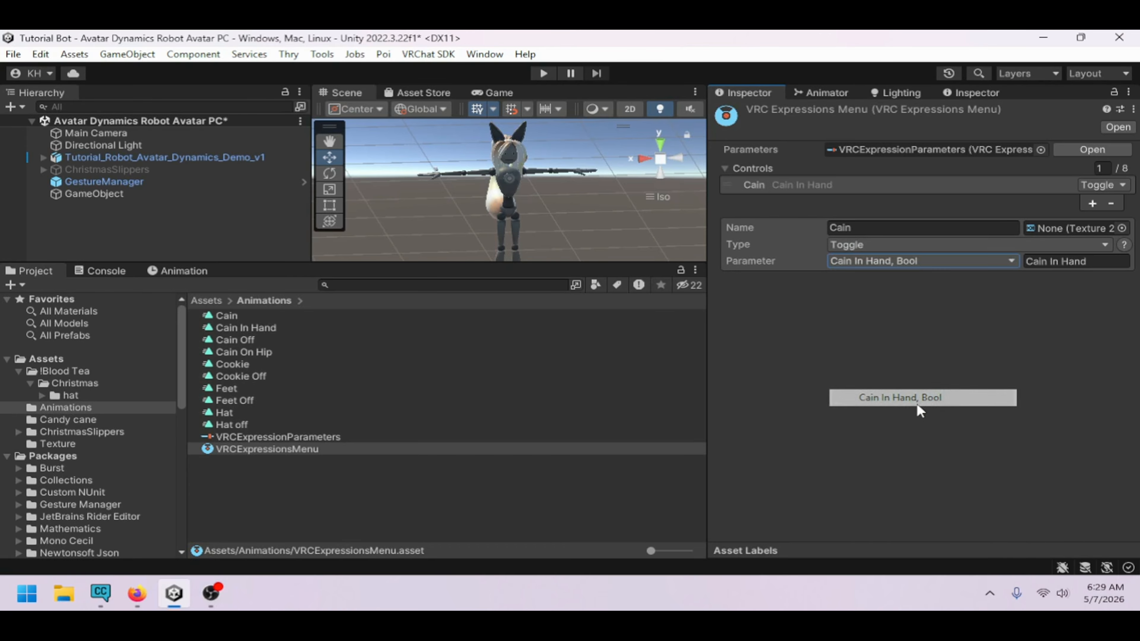
pyautogui.click(983, 260)
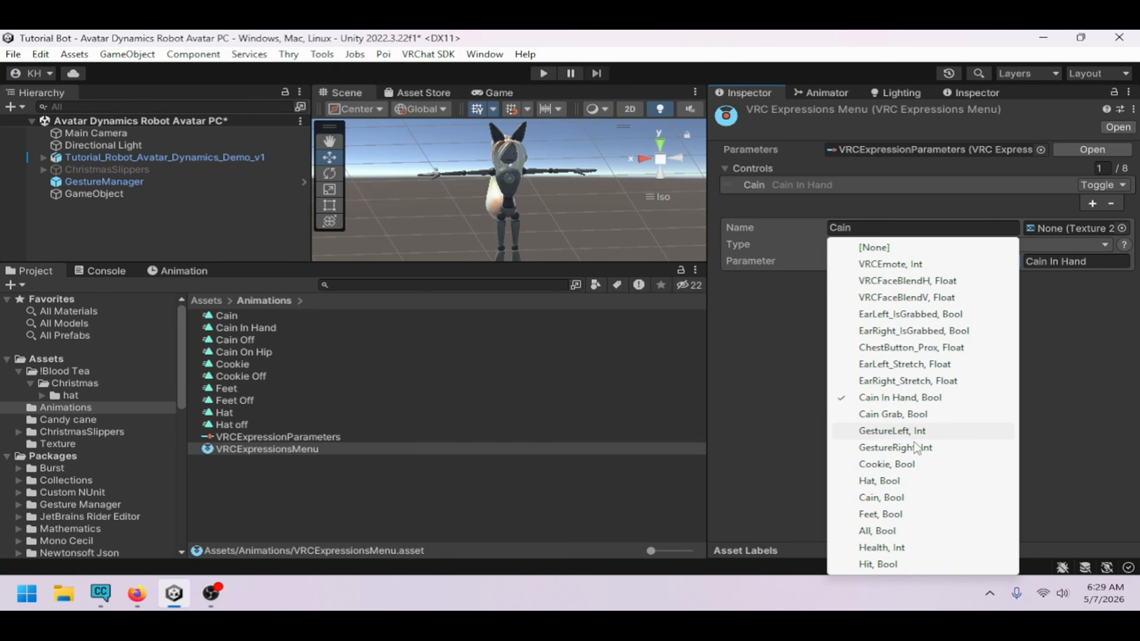
pyautogui.click(899, 496)
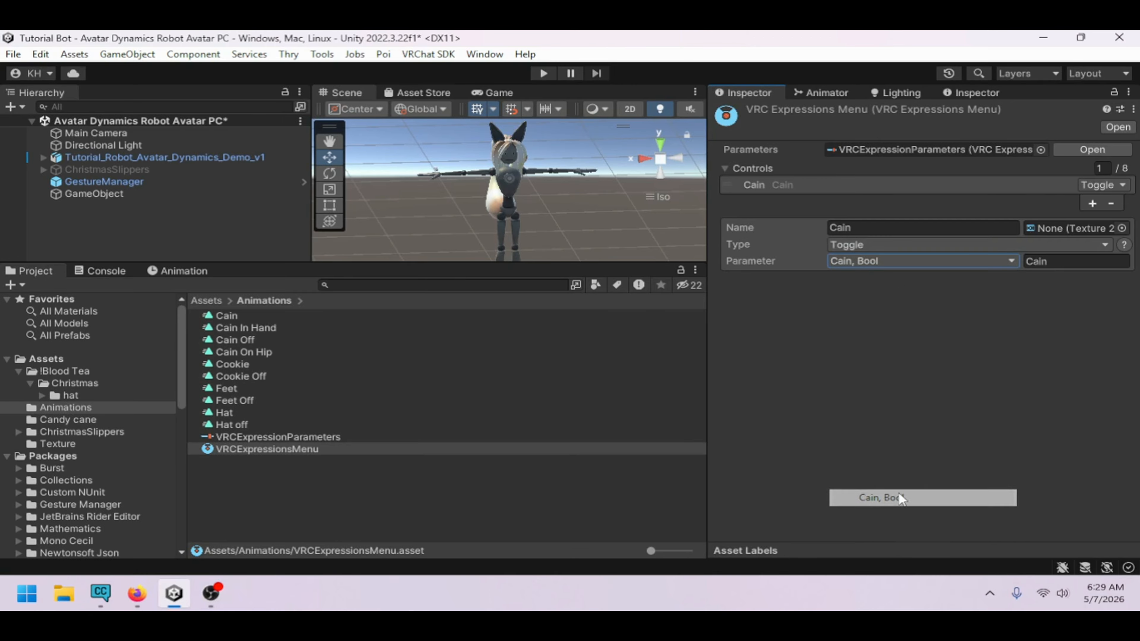
# Add a second control named Hat and assign it the Hat parameter
pyautogui.click(1093, 203)
pyautogui.click(898, 243)
pyautogui.write('Hat')
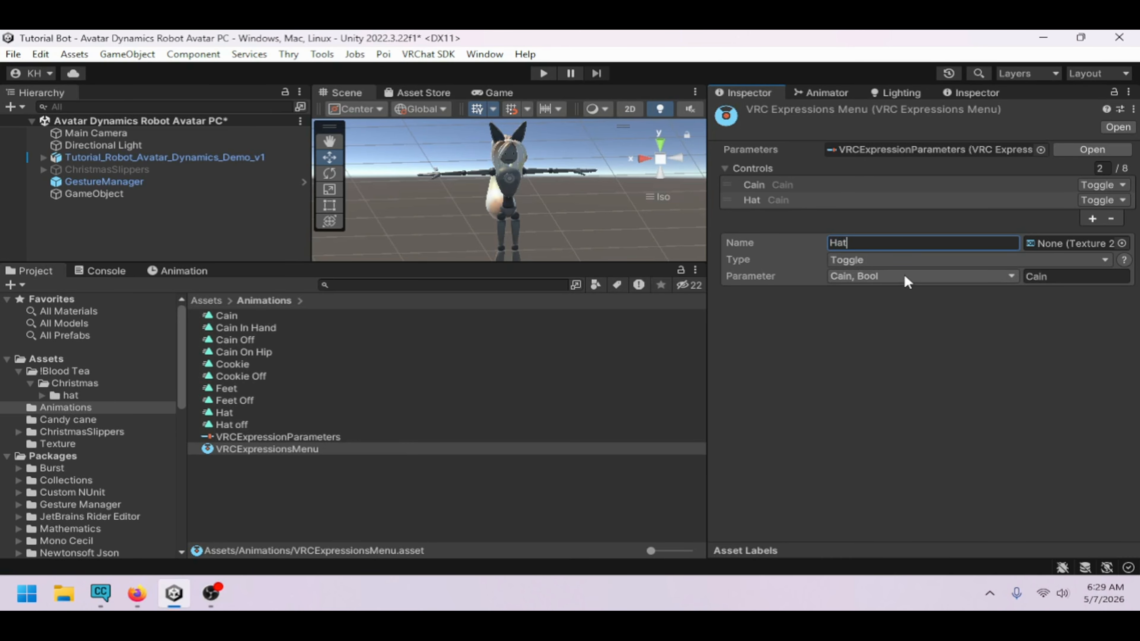
pyautogui.click(904, 275)
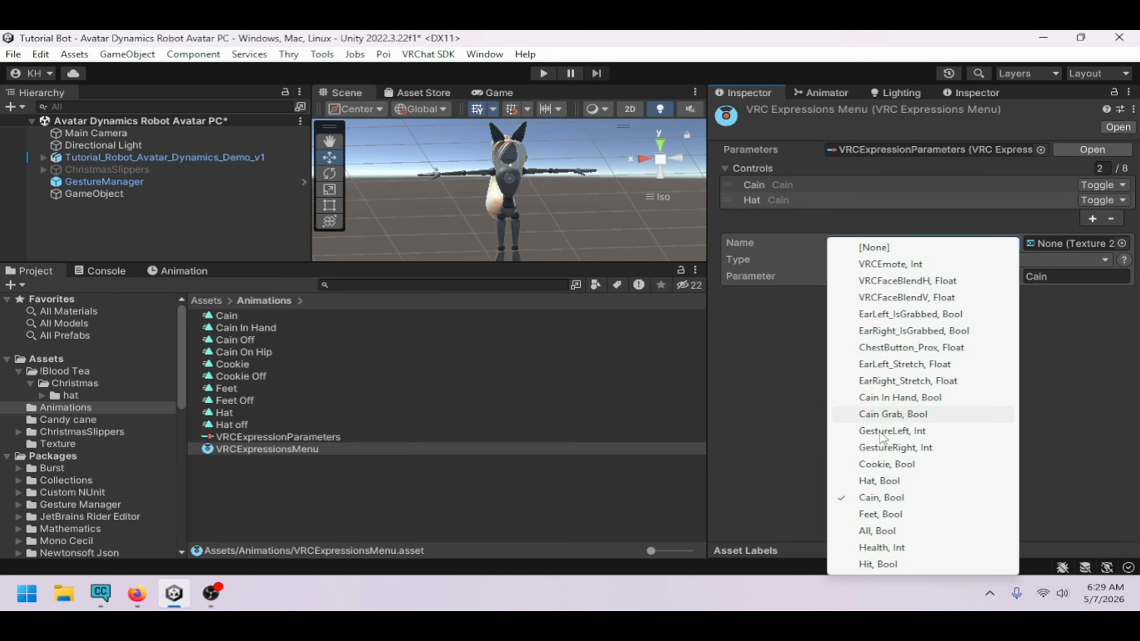
pyautogui.click(887, 479)
# Add a third control and rename the second control to Feet, assigning it the Feet parameter
pyautogui.click(1092, 220)
pyautogui.click(903, 255)
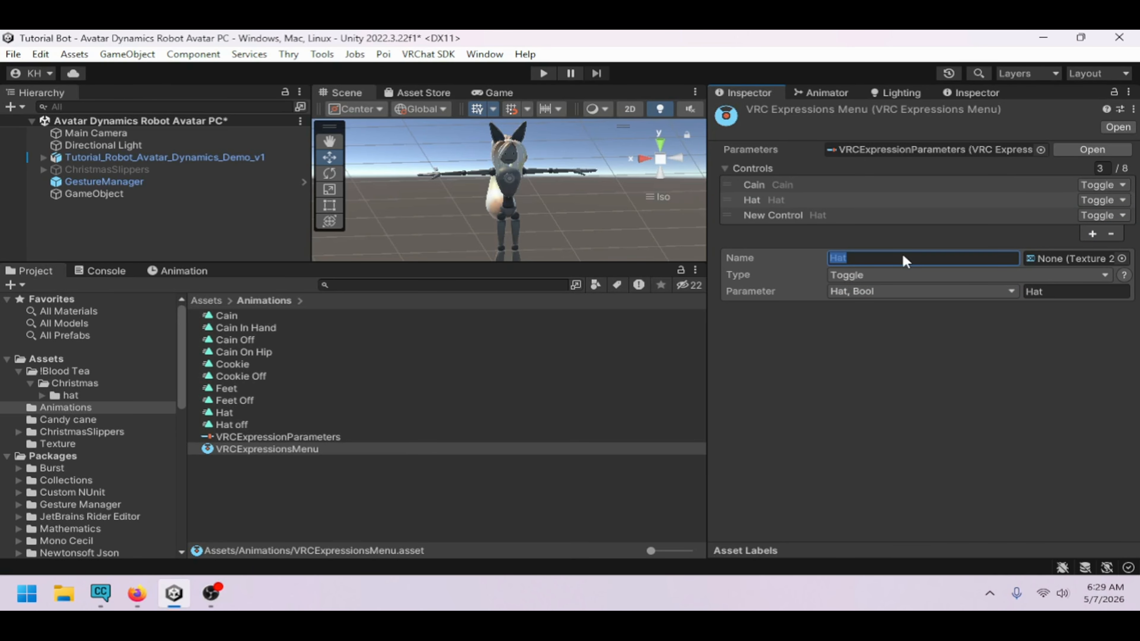
pyautogui.write('Feet')
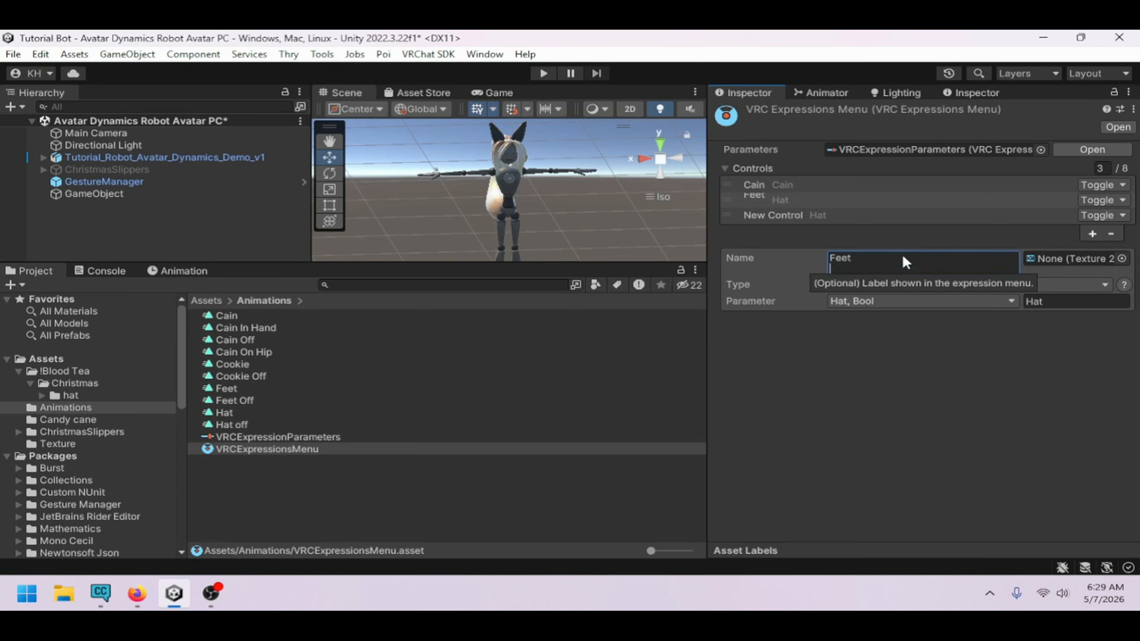
pyautogui.click(893, 292)
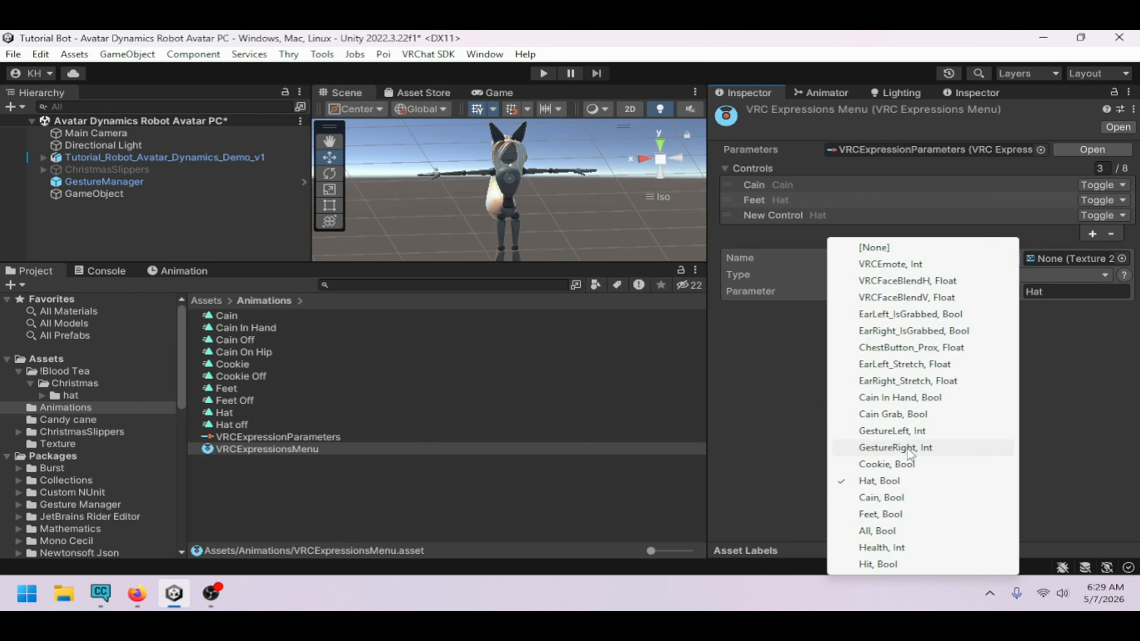
pyautogui.click(899, 516)
# Add a fourth control and name the third control Hat
pyautogui.click(1093, 230)
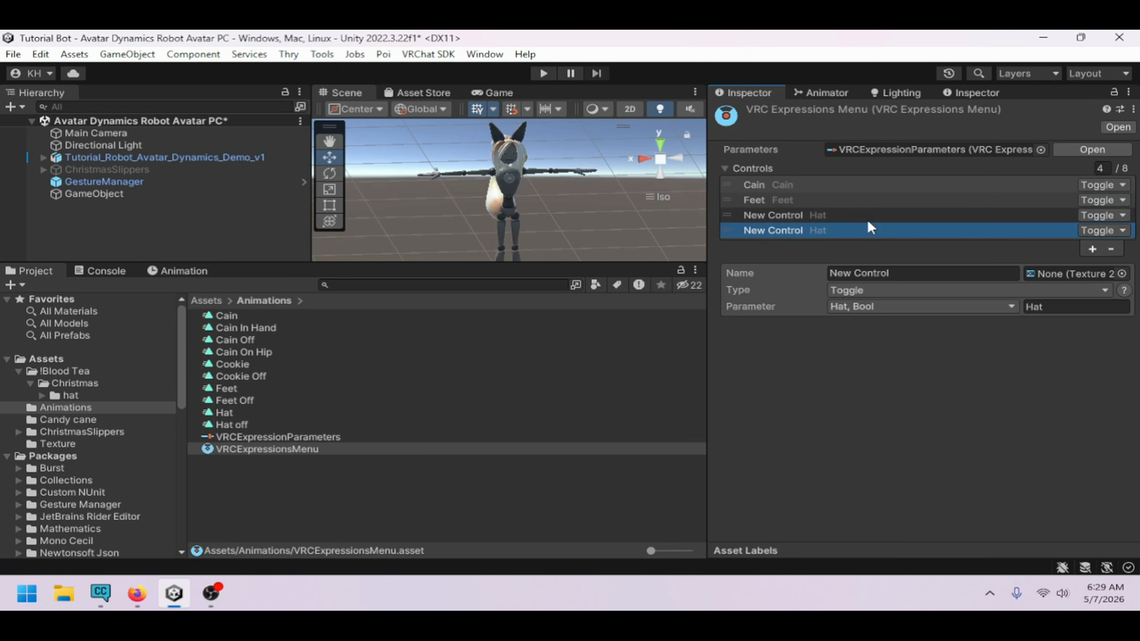
pyautogui.click(855, 201)
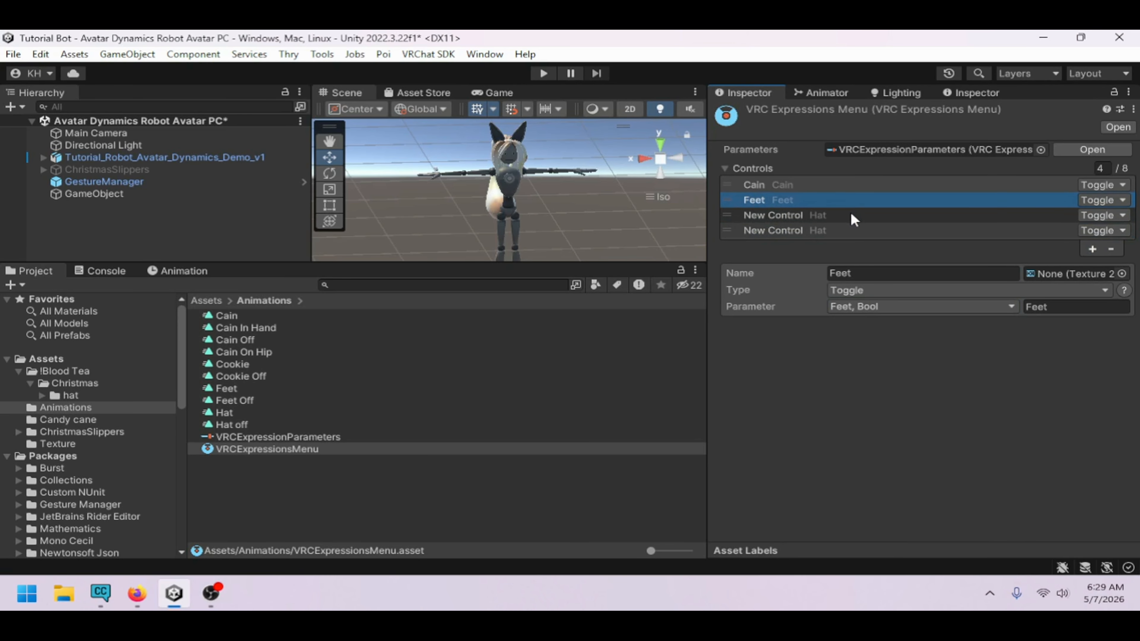
pyautogui.click(851, 212)
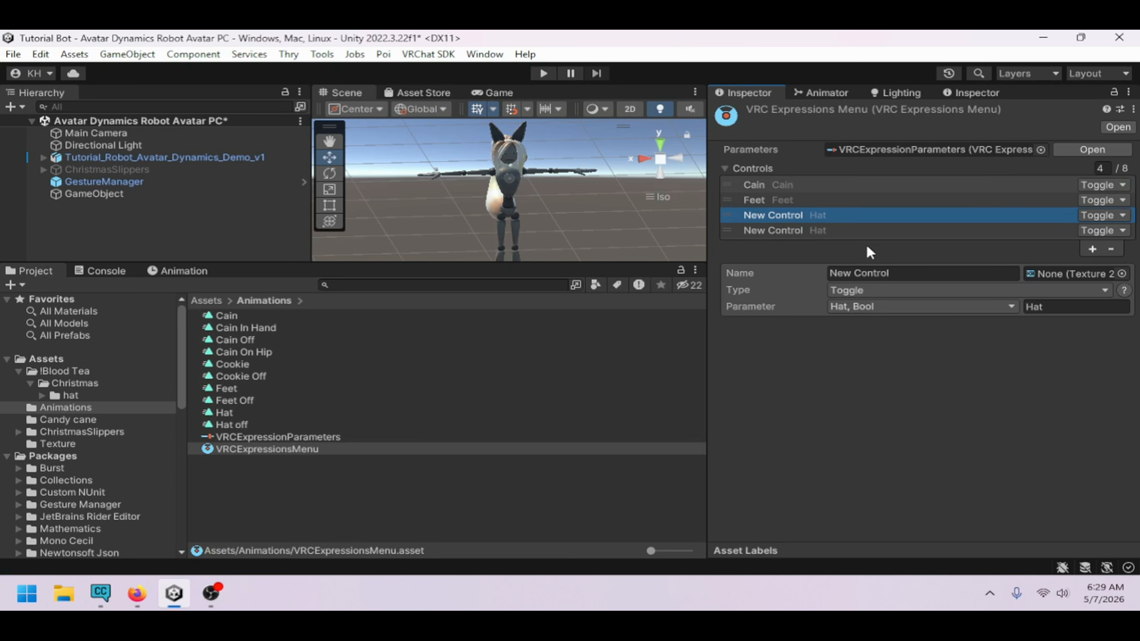
pyautogui.click(892, 273)
pyautogui.write('Hat')
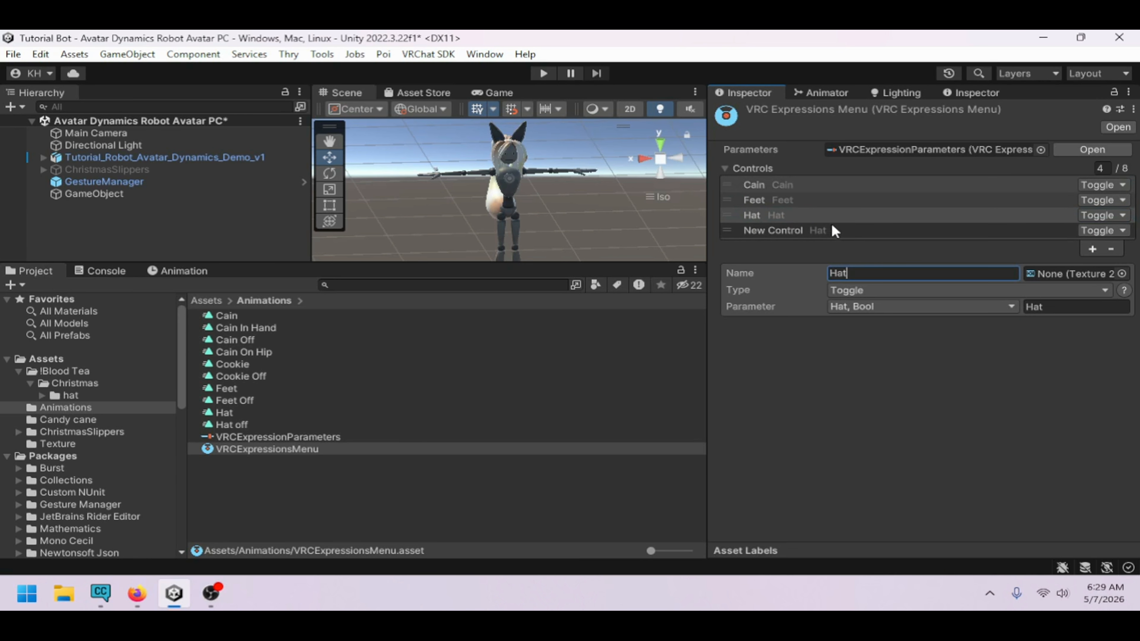
# Name the fourth menu control Cookie
pyautogui.click(831, 218)
pyautogui.click(830, 231)
pyautogui.click(892, 274)
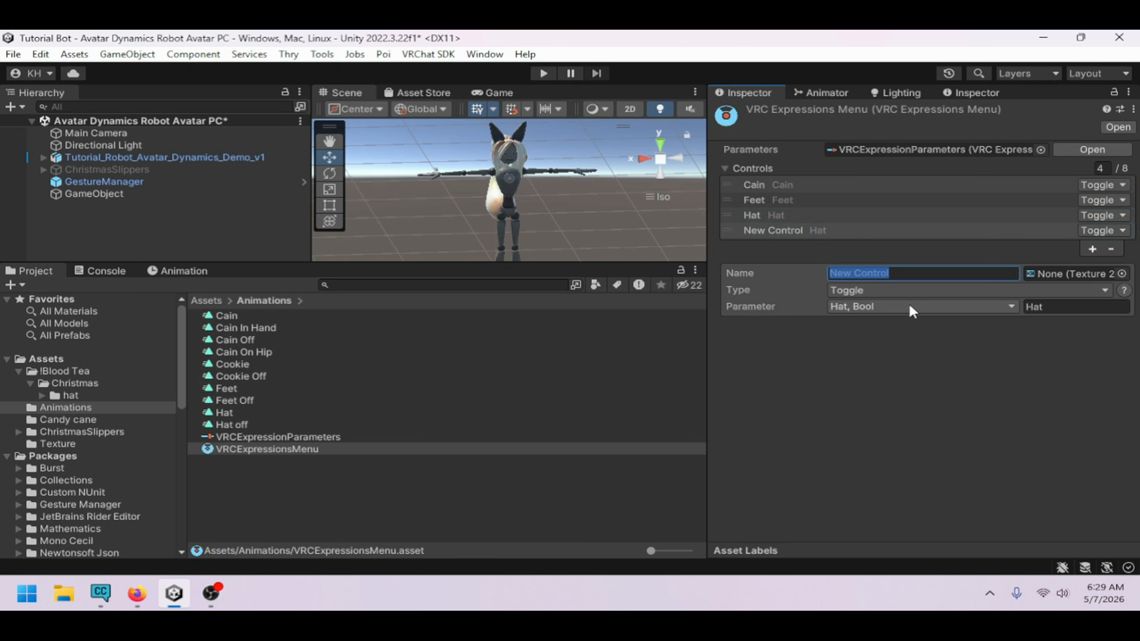
pyautogui.write('Cookie')
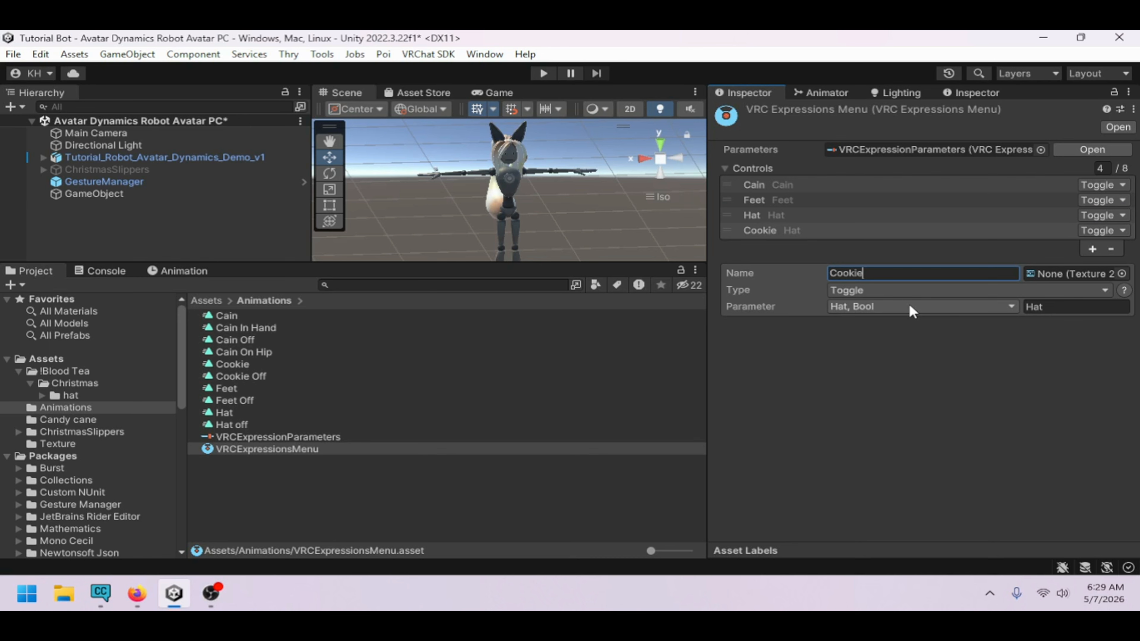
# Assign the Cookie parameter to the Cookie menu control
pyautogui.click(911, 309)
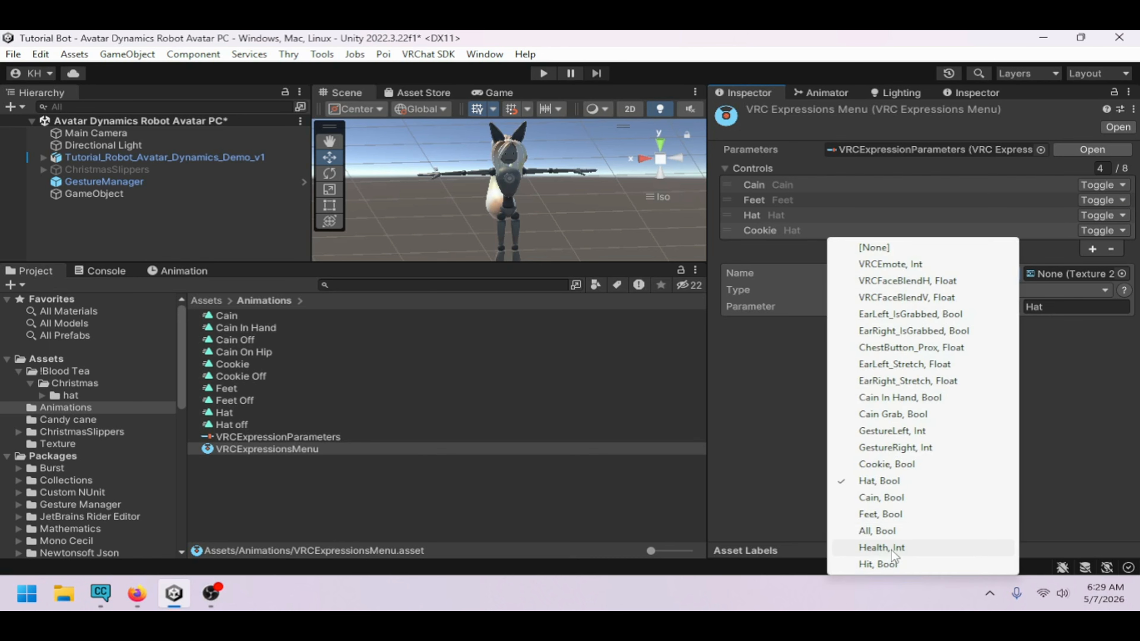
pyautogui.click(887, 465)
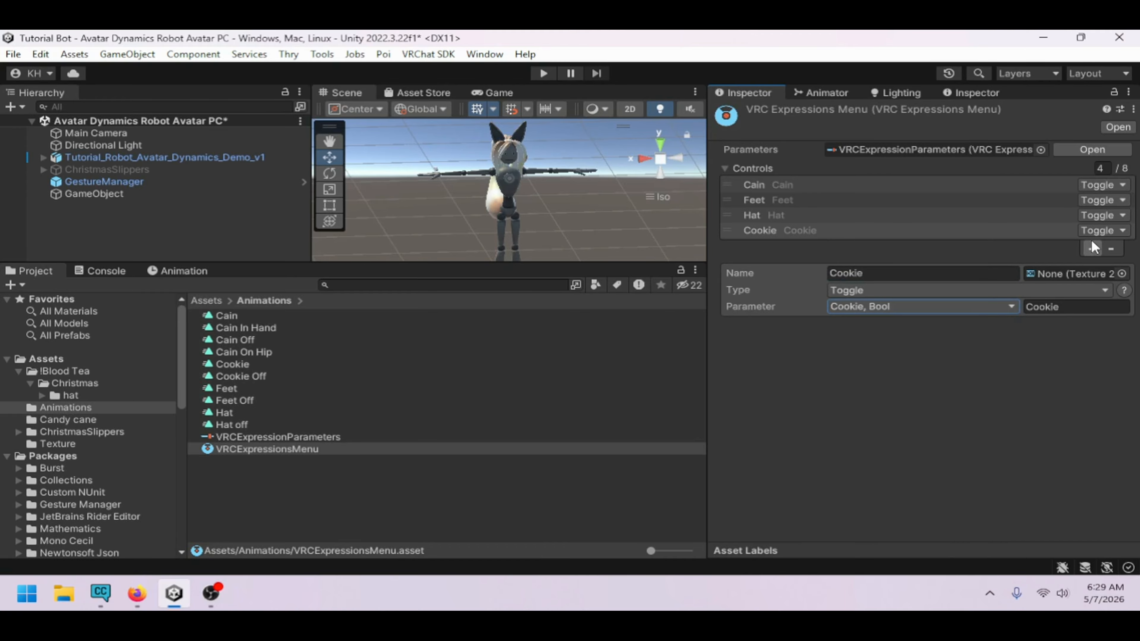
# Add a fifth menu control named All, assign it the All parameter, and set its type to Button
pyautogui.click(1093, 248)
pyautogui.click(907, 290)
pyautogui.write('All')
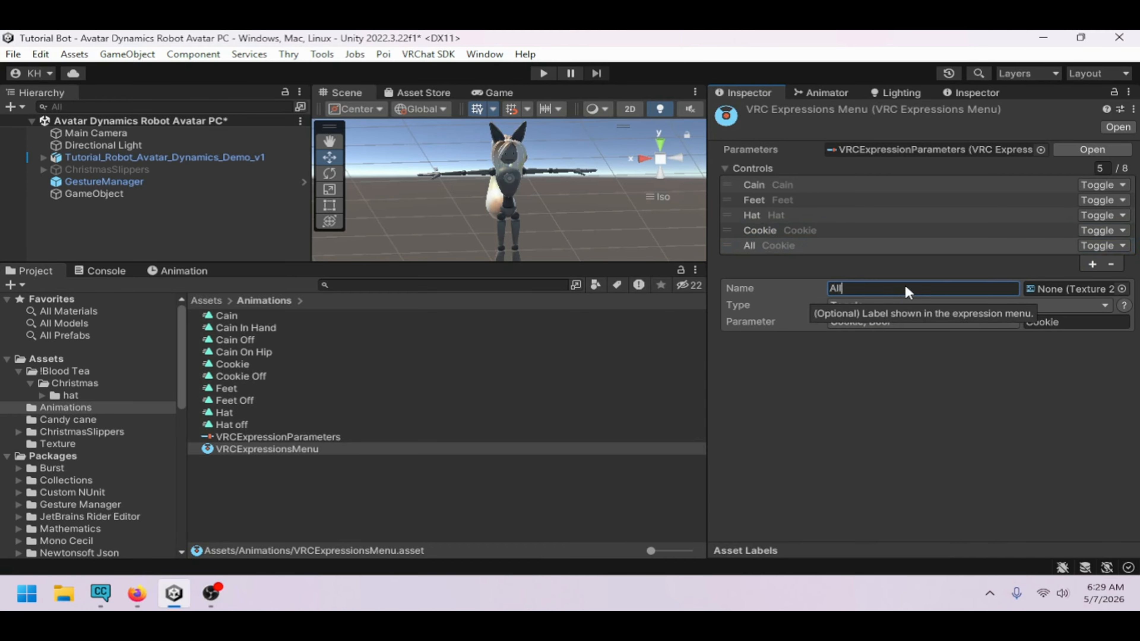
pyautogui.click(866, 321)
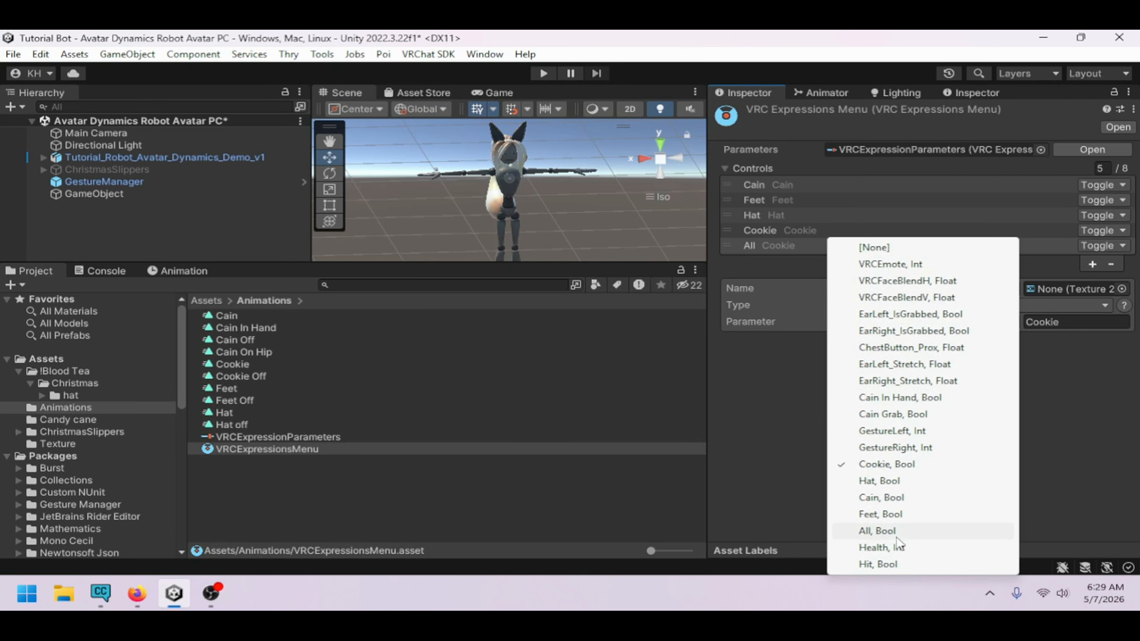
pyautogui.click(878, 531)
pyautogui.click(889, 304)
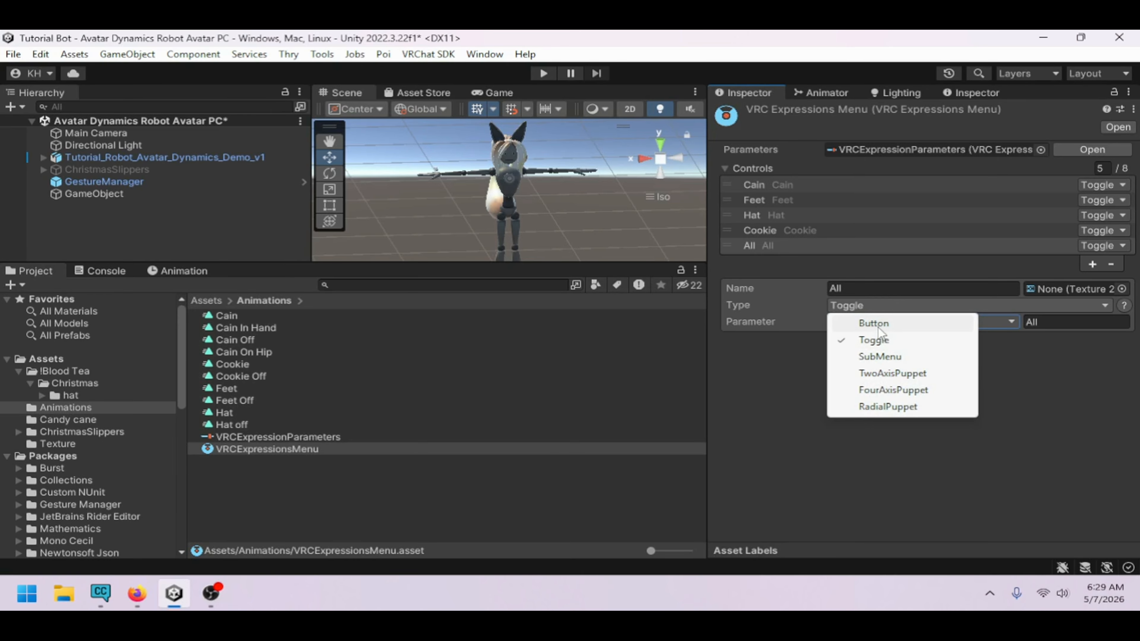
pyautogui.click(878, 325)
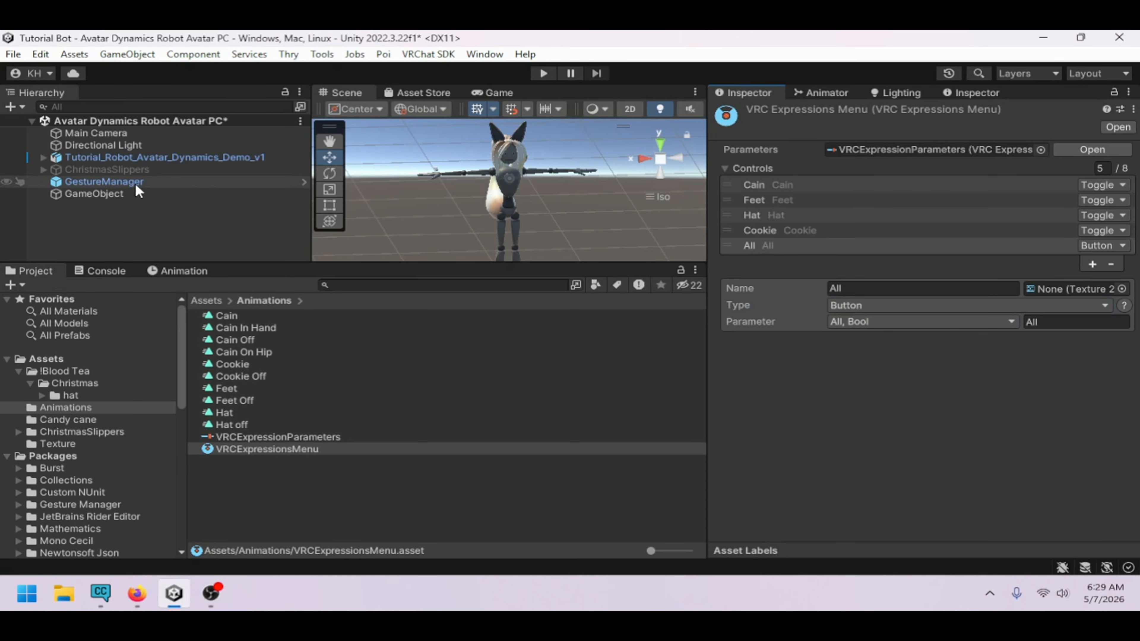
# Enter play mode through the Gesture Manager and open the Expressions page of its radial menu
pyautogui.click(108, 182)
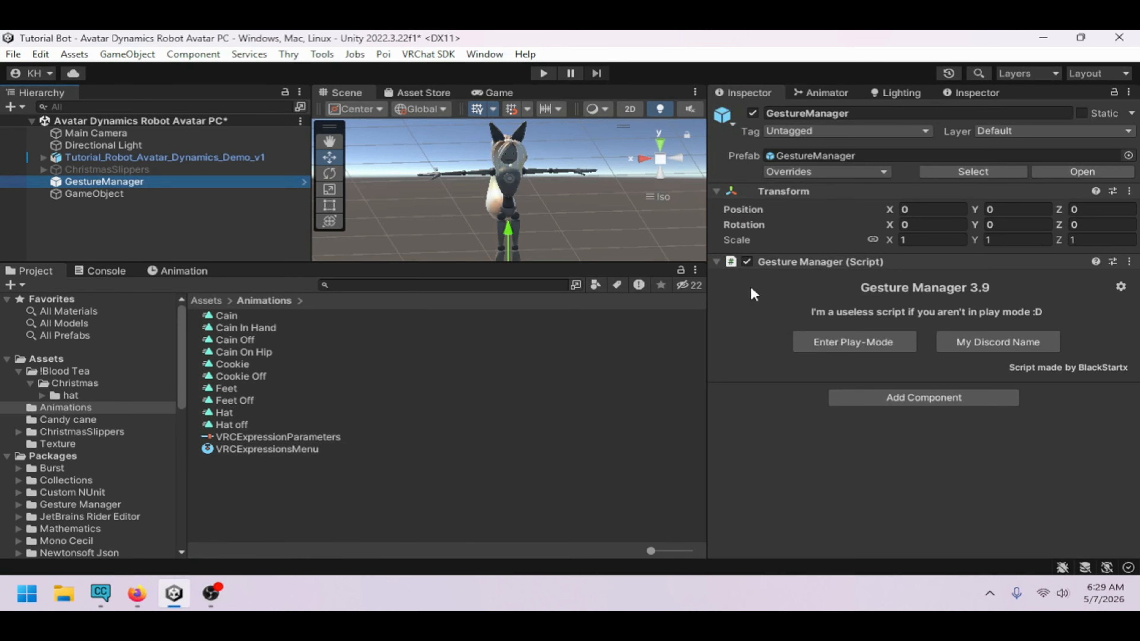
pyautogui.click(841, 345)
pyautogui.click(367, 96)
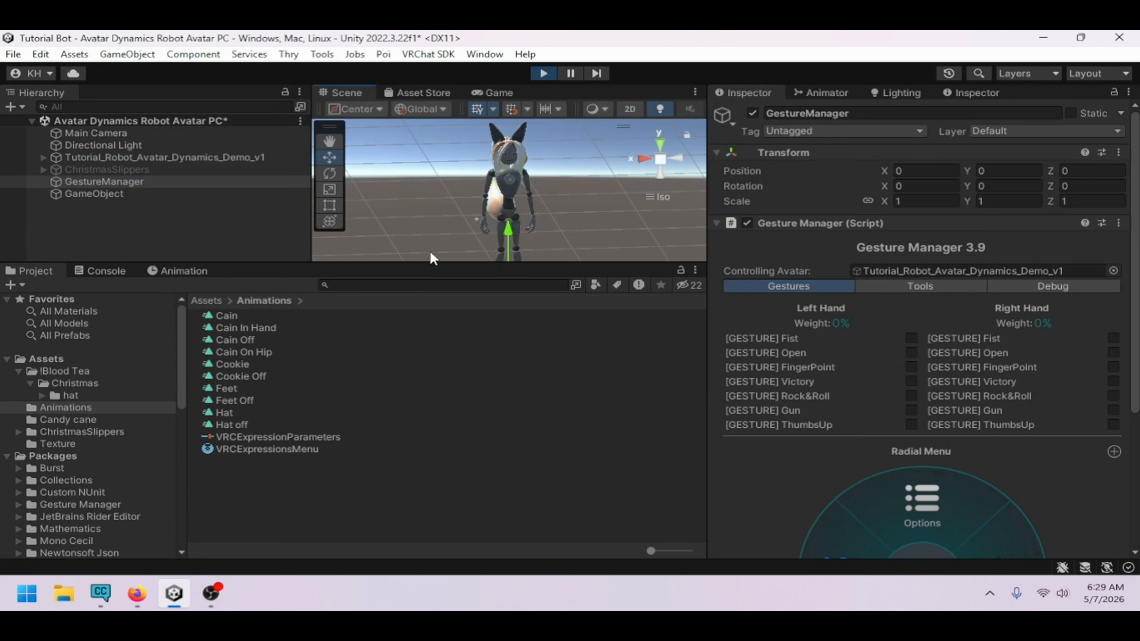
pyautogui.moveTo(432, 264); pyautogui.dragTo(420, 383)
pyautogui.scroll(-3, 882, 446)
pyautogui.scroll(-3, 882, 446)
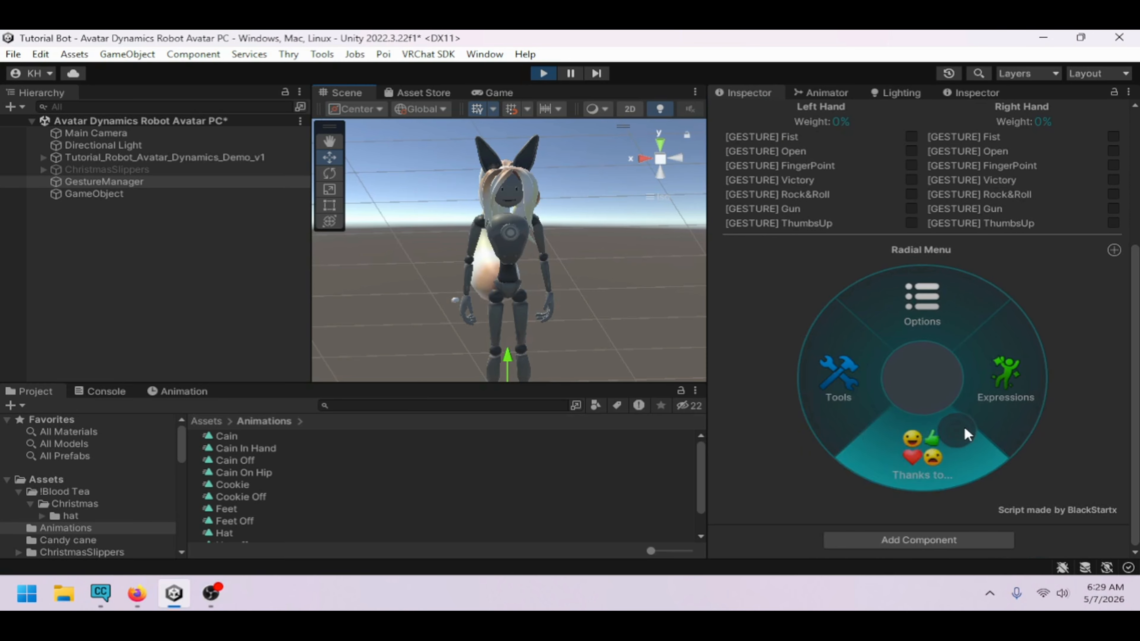
pyautogui.click(965, 427)
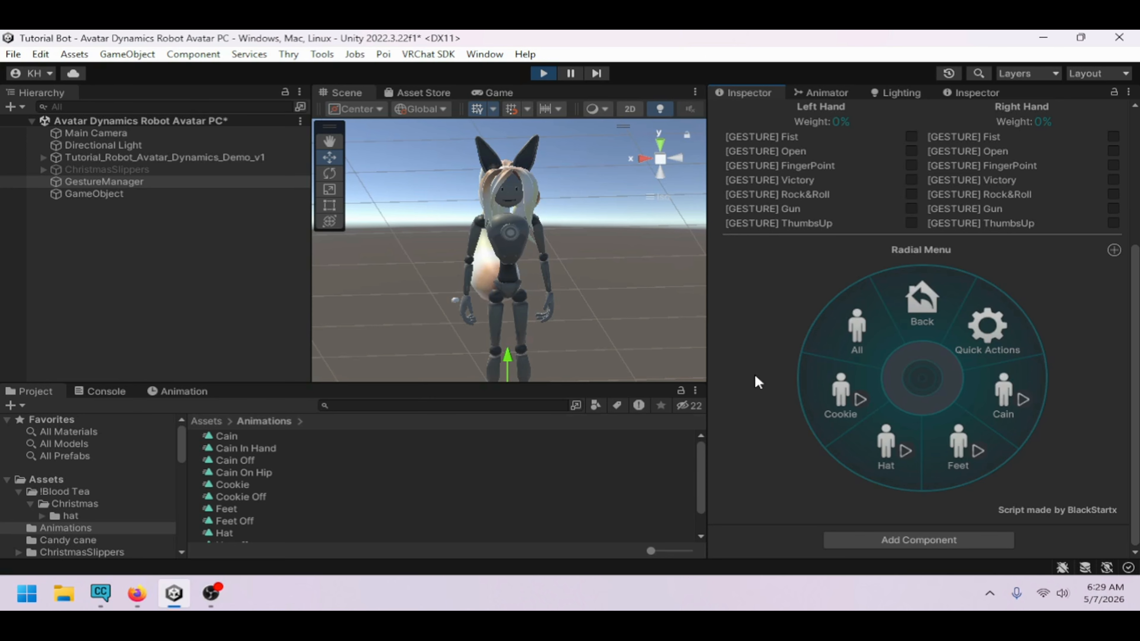
# Test the Cookie, Feet, Hat and All toggles from the radial menu on the avatar
pyautogui.moveTo(605, 328); pyautogui.dragTo(478, 333, button='right')
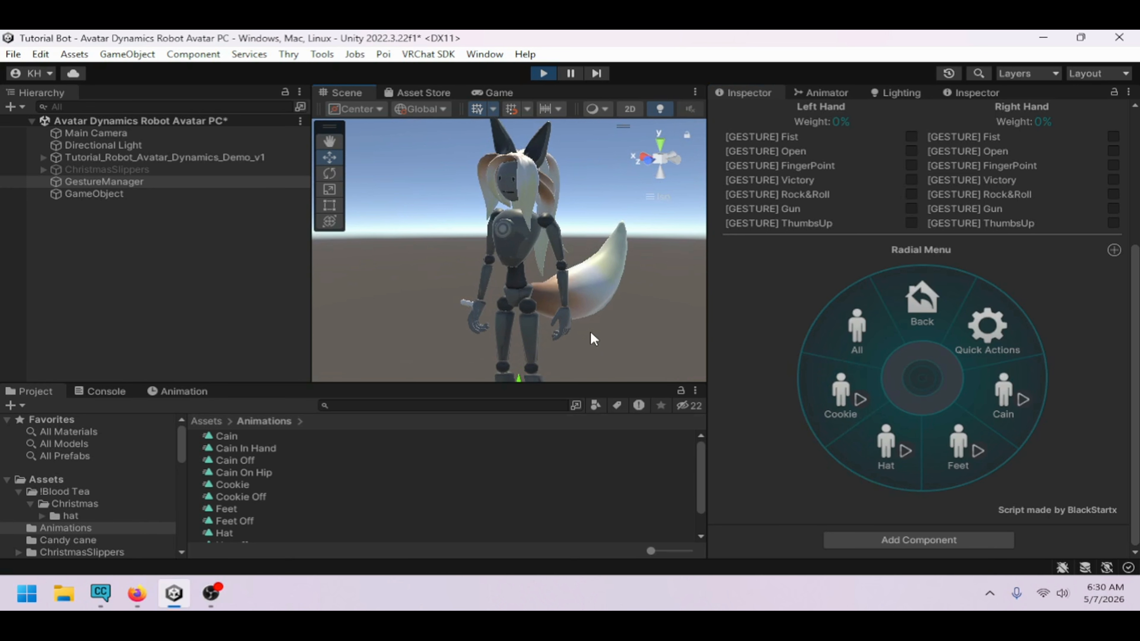
pyautogui.click(864, 389)
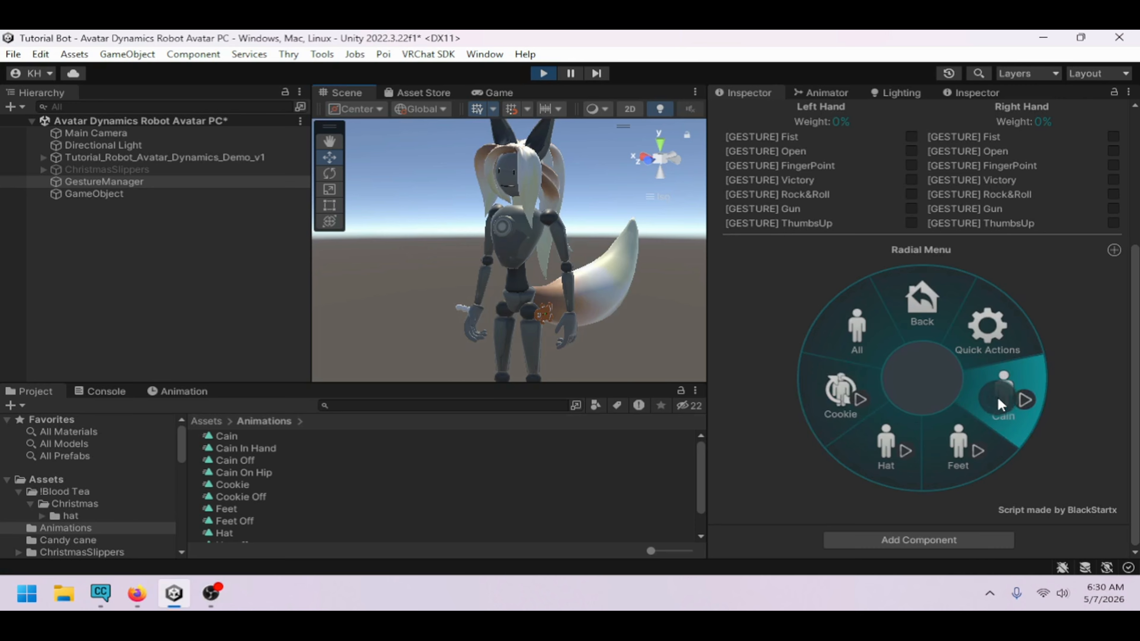
pyautogui.click(958, 439)
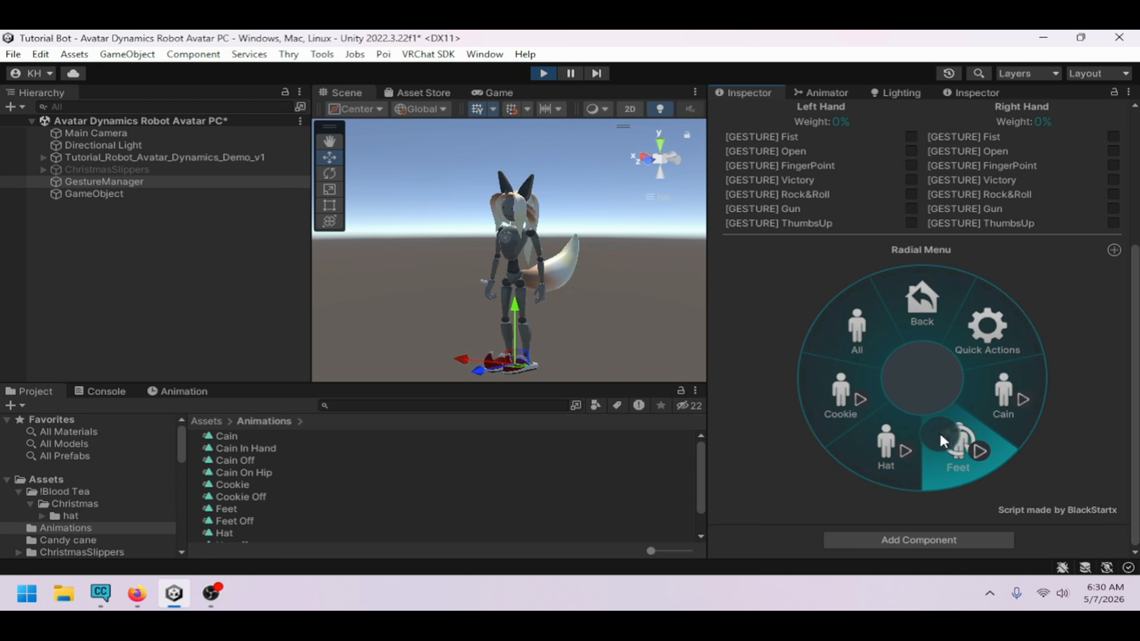
pyautogui.click(902, 436)
pyautogui.click(902, 436)
pyautogui.click(865, 347)
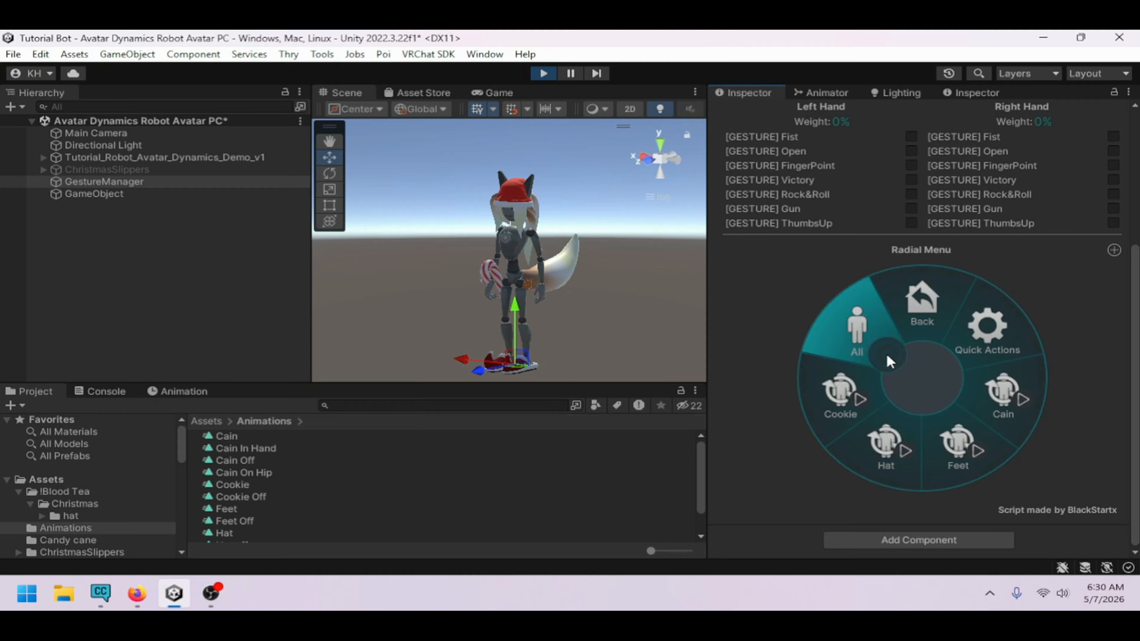
# Examine the toggled props on the avatar from several angles, then exit play mode
pyautogui.scroll(5, 633, 339)
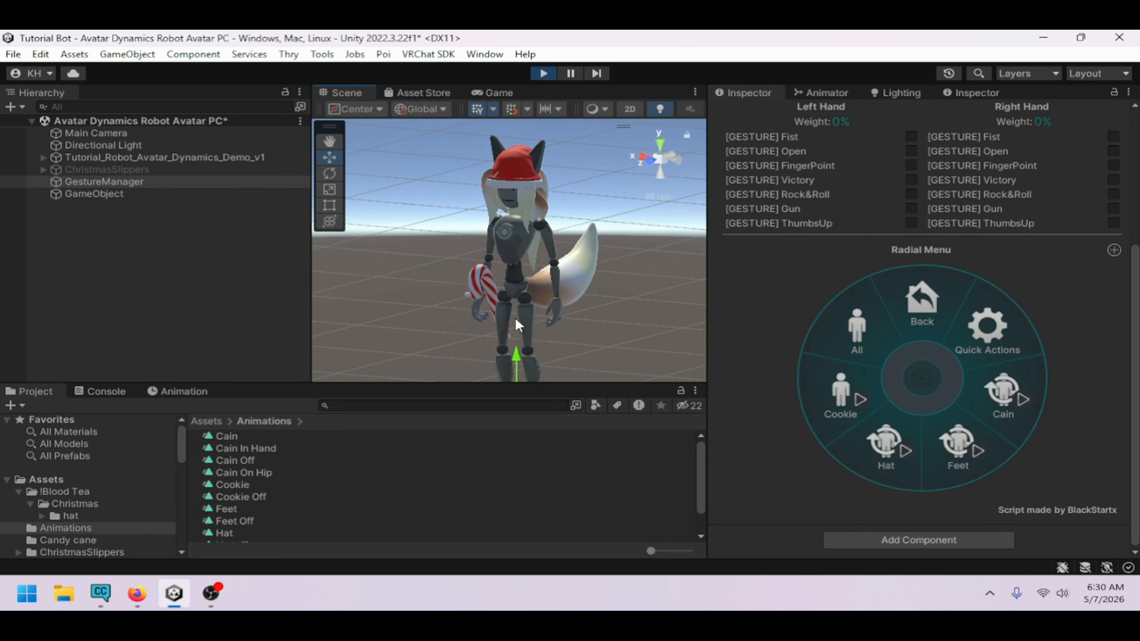
pyautogui.moveTo(516, 319); pyautogui.dragTo(566, 327, button='right')
pyautogui.moveTo(542, 317); pyautogui.dragTo(497, 313, button='right')
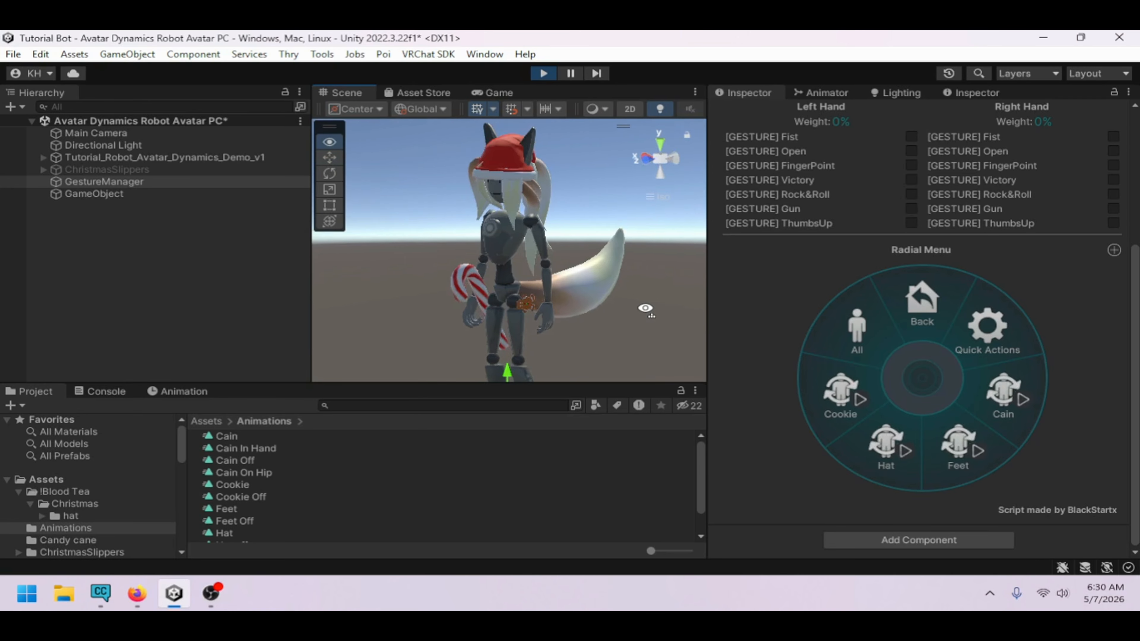
pyautogui.moveTo(646, 309); pyautogui.dragTo(498, 275, button='right')
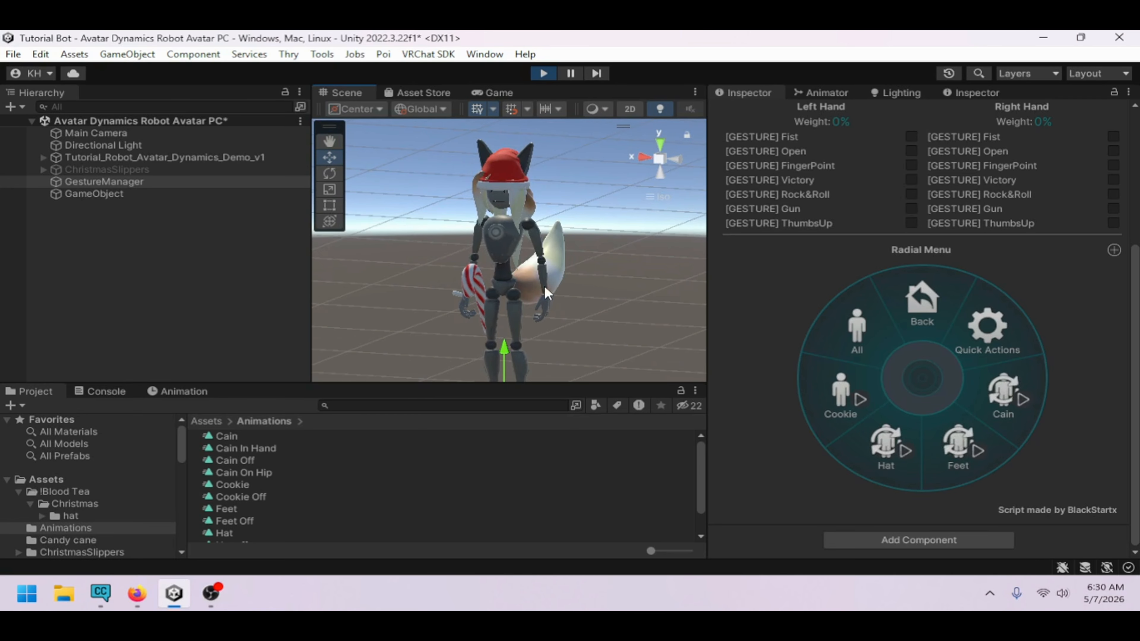
pyautogui.click(544, 72)
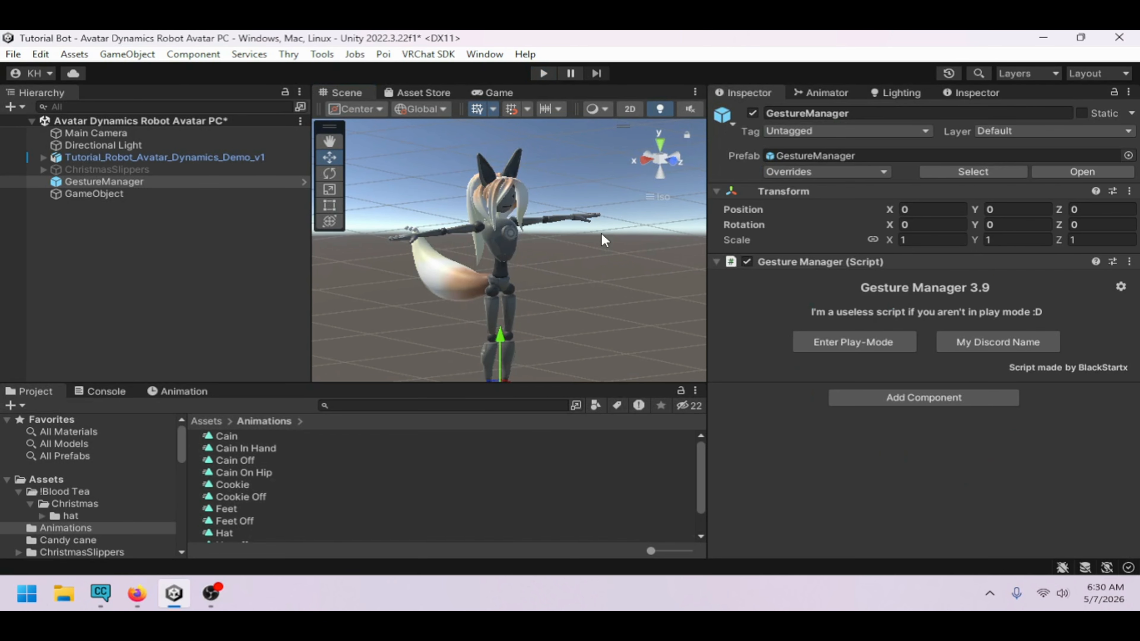
# Review the All and Health animator layers and the Health layer's transition settings
pyautogui.click(825, 92)
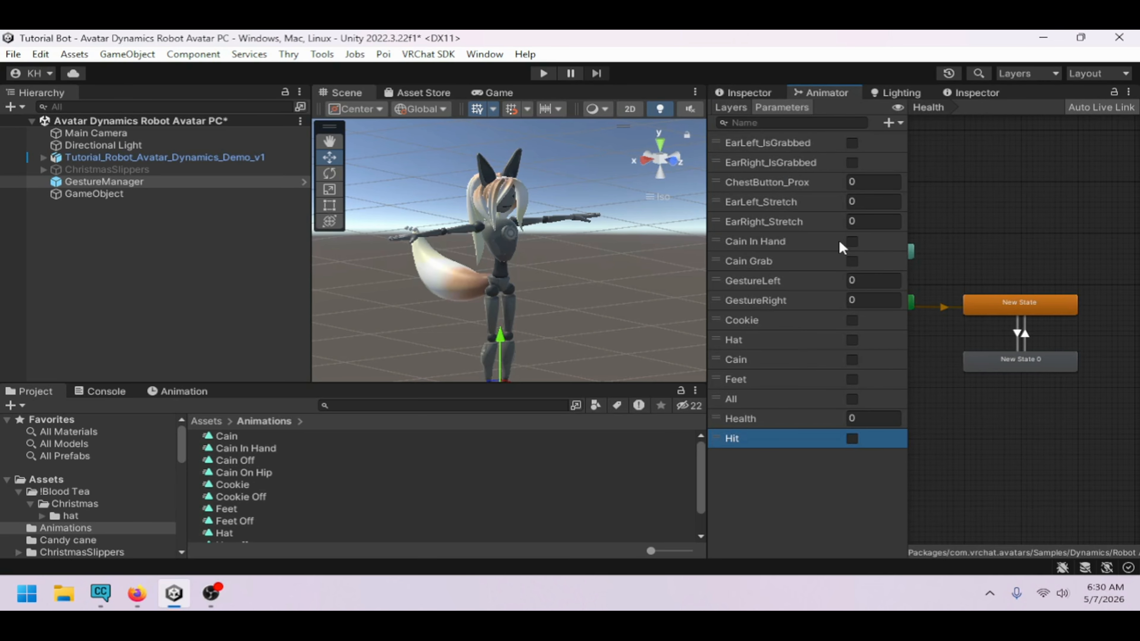
pyautogui.click(734, 108)
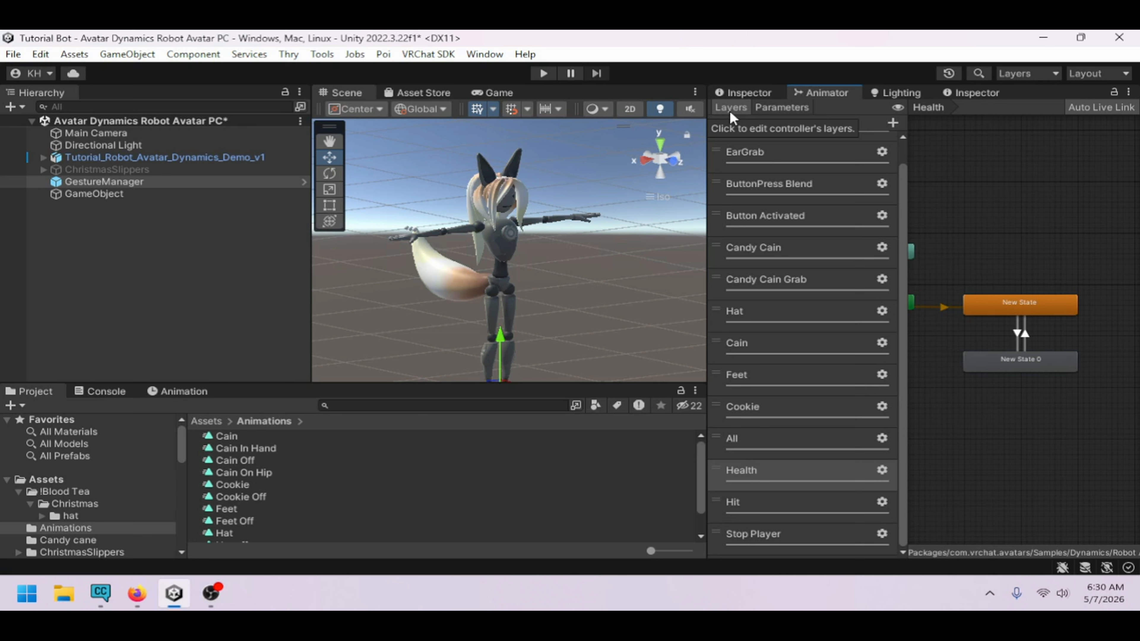
pyautogui.click(739, 443)
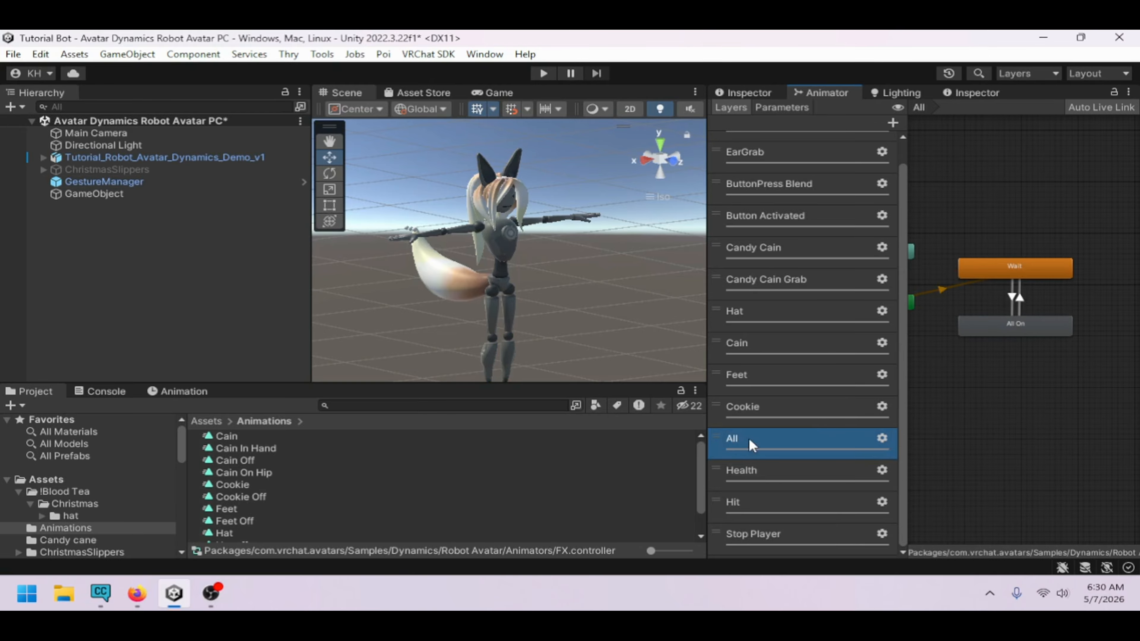
pyautogui.click(763, 471)
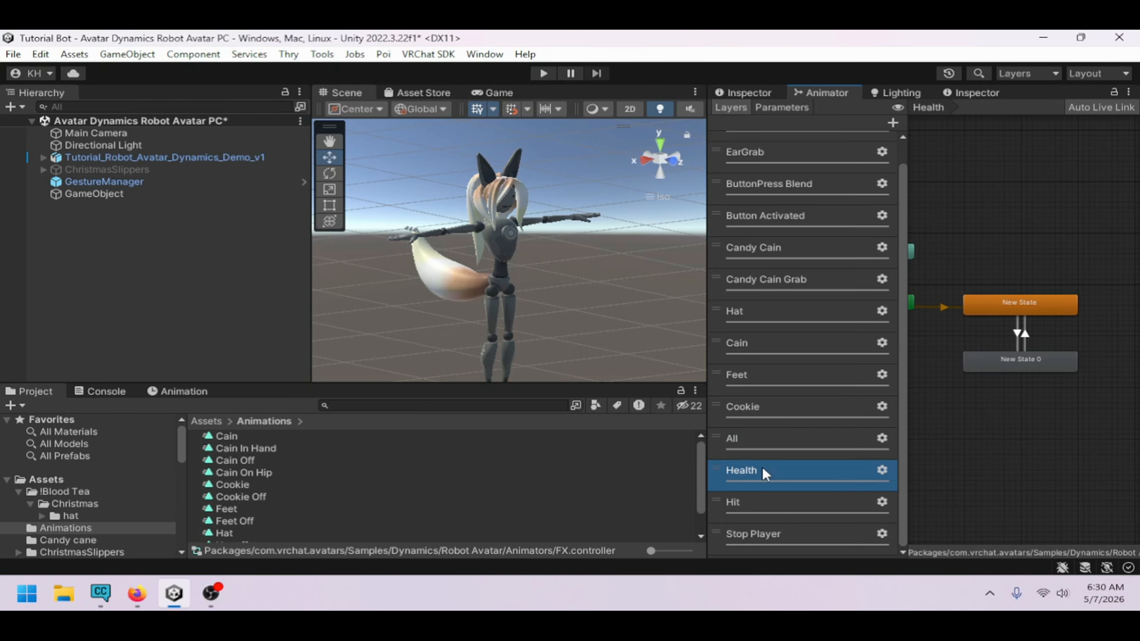
pyautogui.click(998, 306)
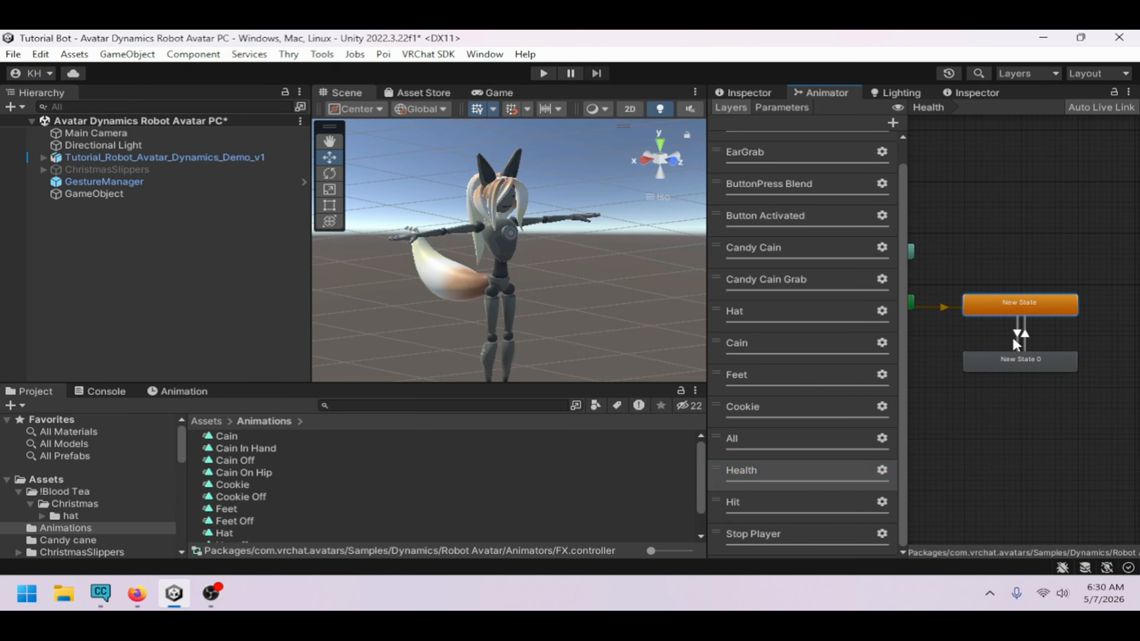
pyautogui.click(1014, 335)
pyautogui.click(745, 93)
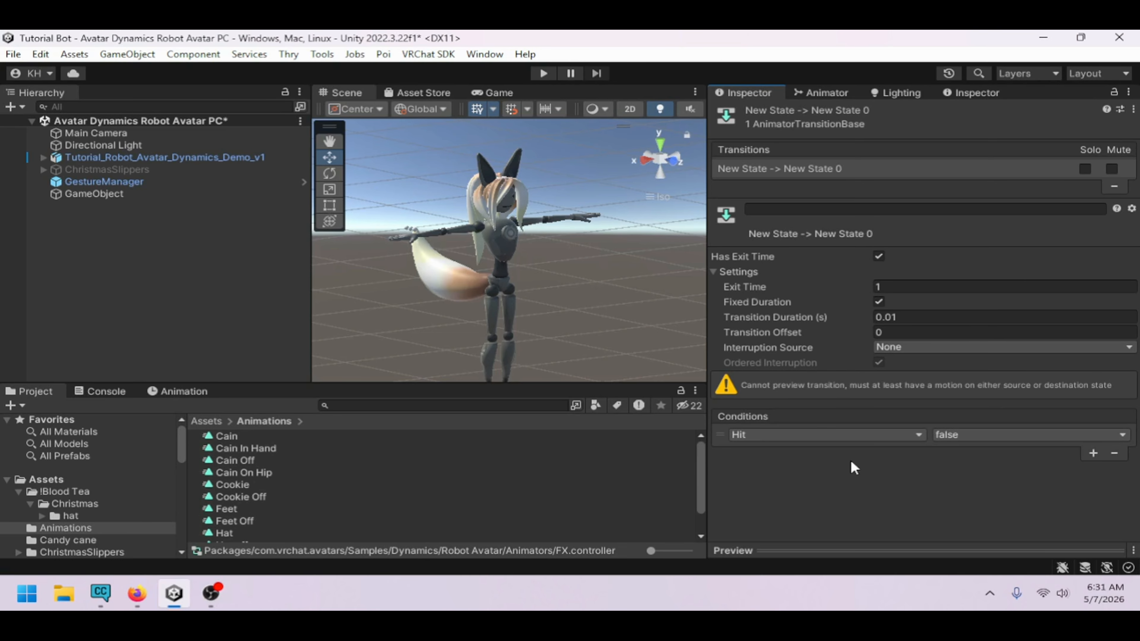
pyautogui.click(835, 91)
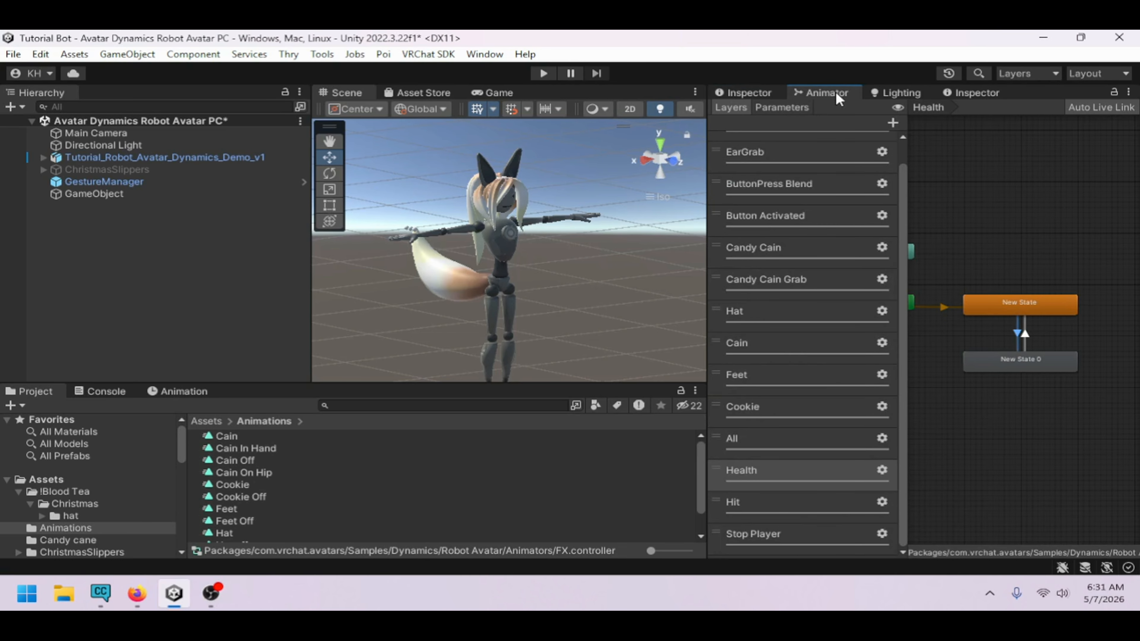
pyautogui.click(1006, 359)
pyautogui.click(766, 93)
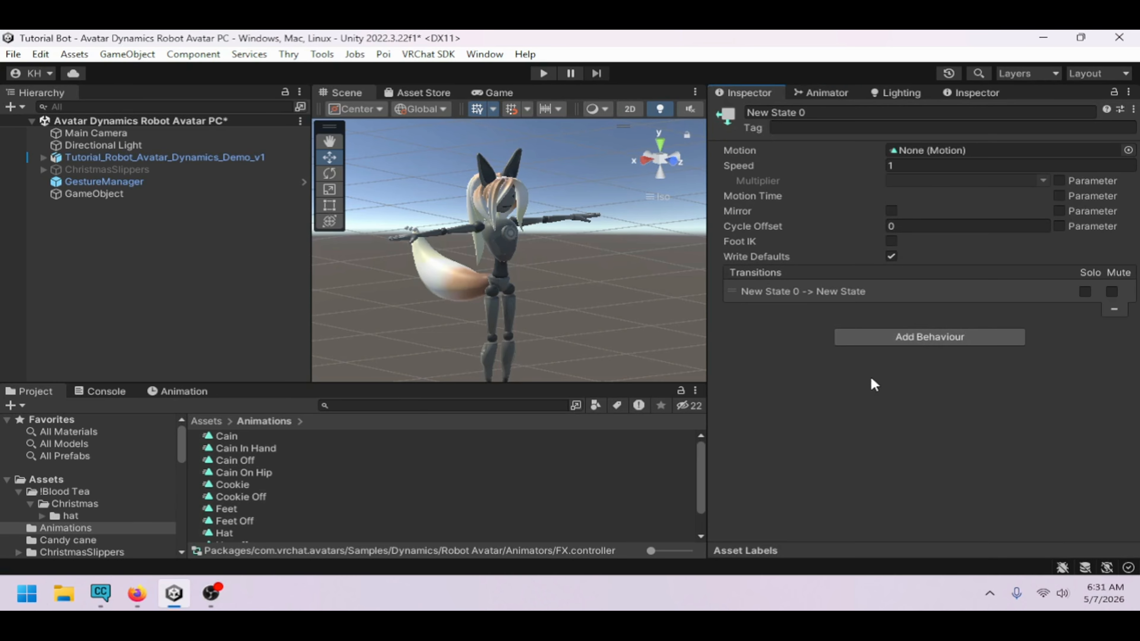
pyautogui.click(918, 336)
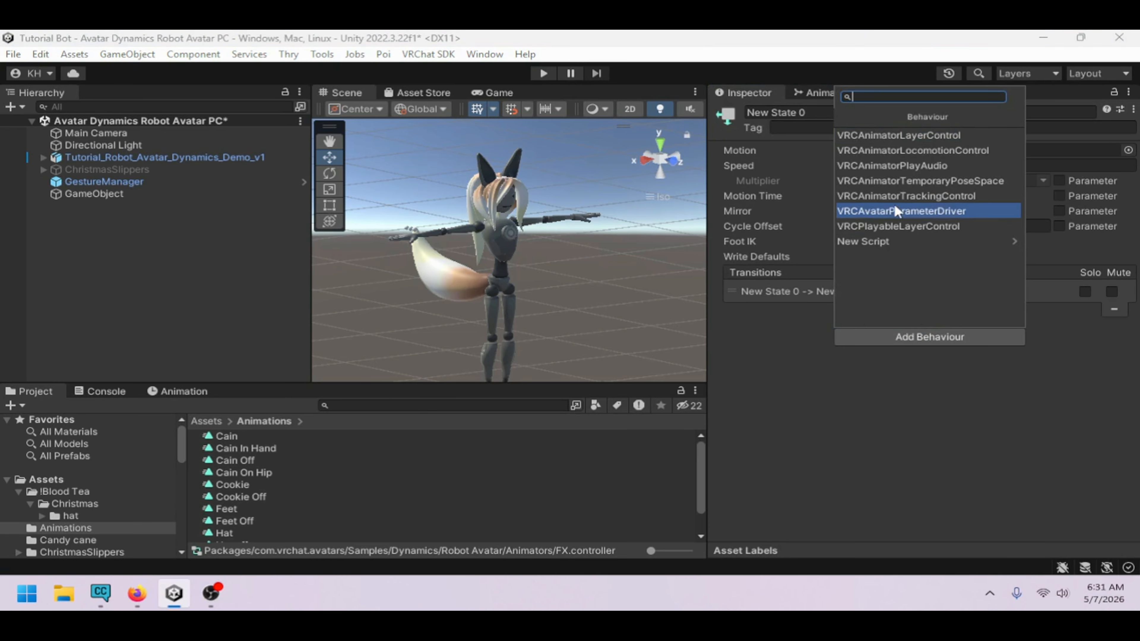
pyautogui.click(843, 420)
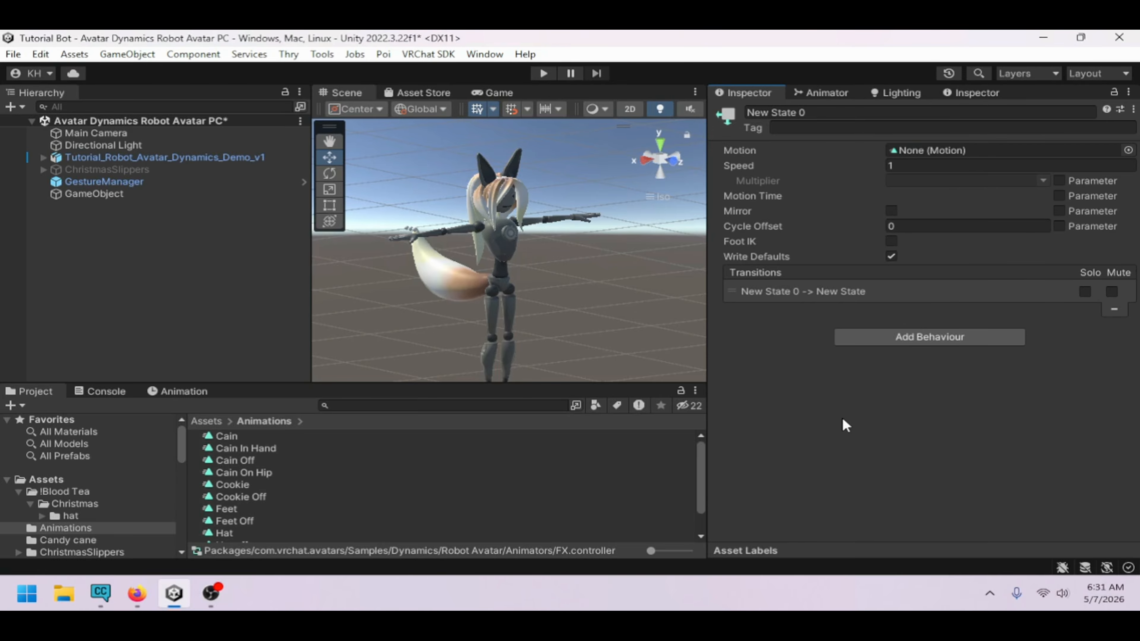
# Inspect the Hit layer's transition conditions and revisit the Health layer's states
pyautogui.click(825, 94)
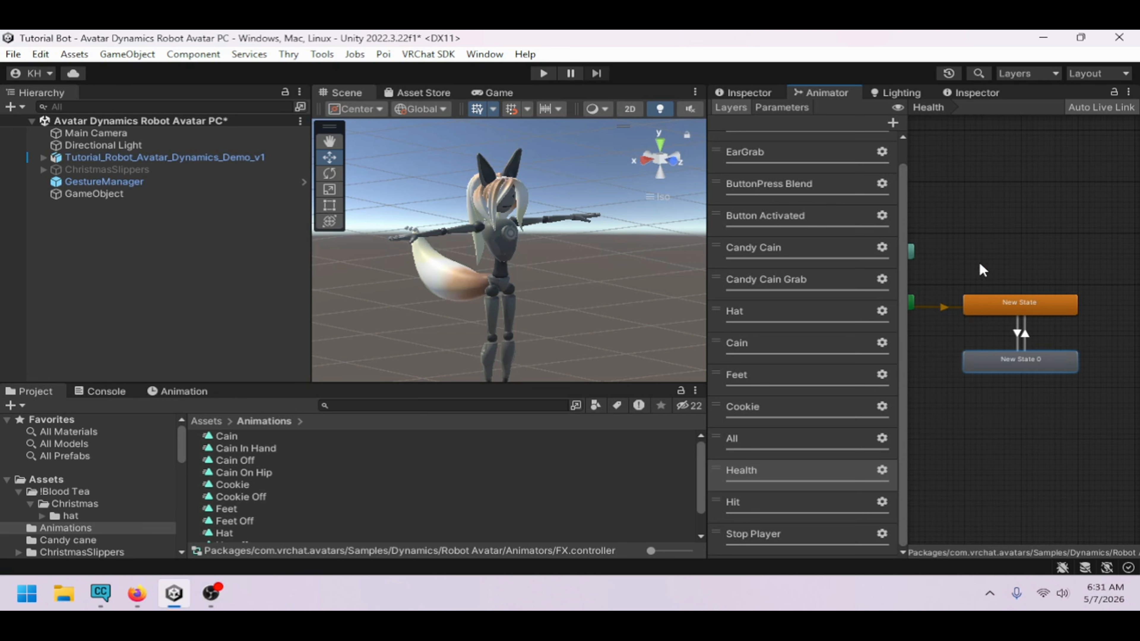
pyautogui.click(781, 509)
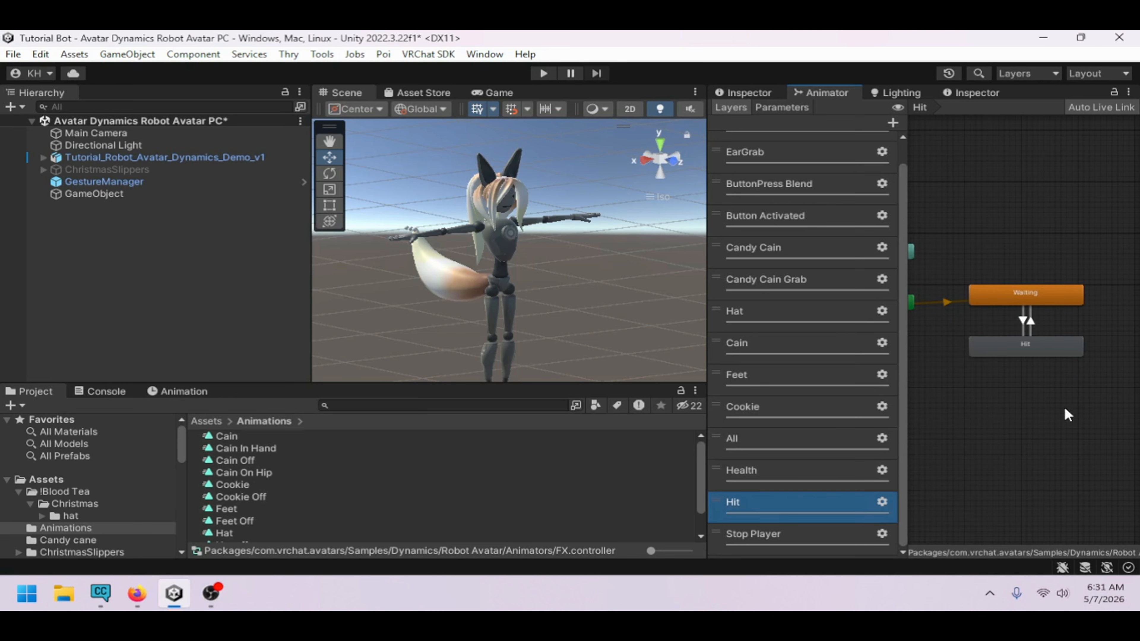
pyautogui.click(1024, 322)
pyautogui.click(770, 95)
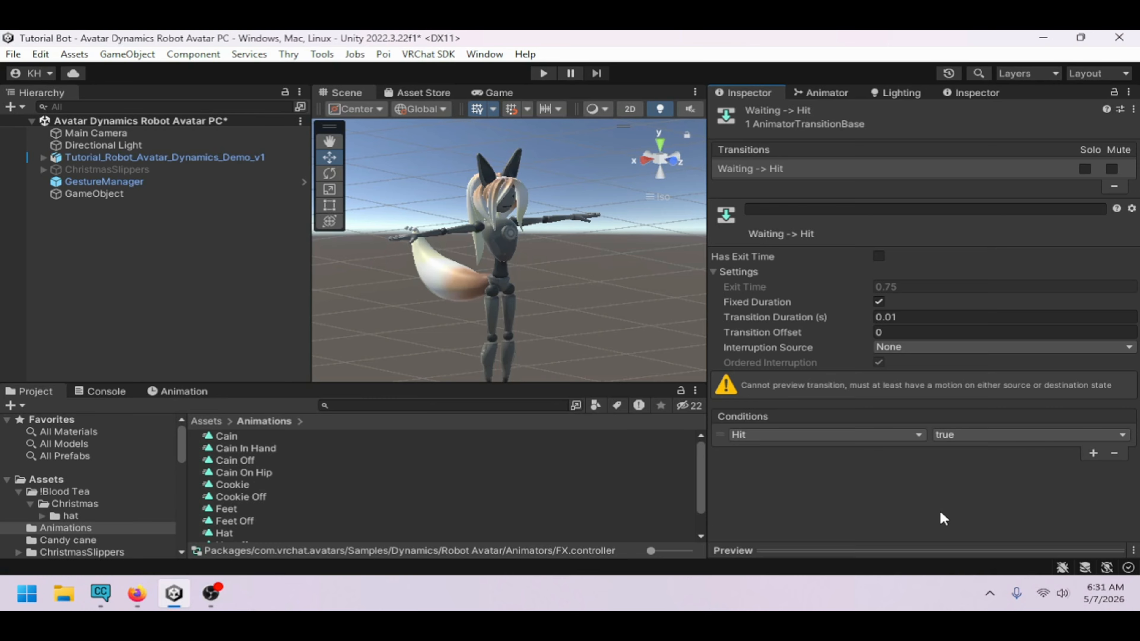
pyautogui.click(832, 87)
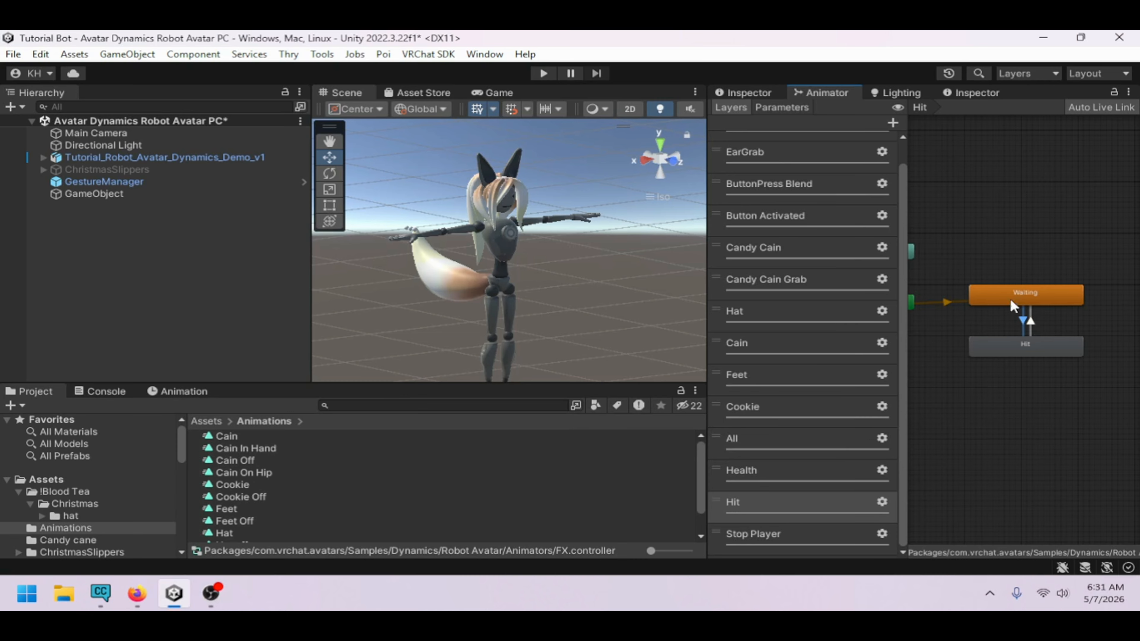
pyautogui.click(766, 467)
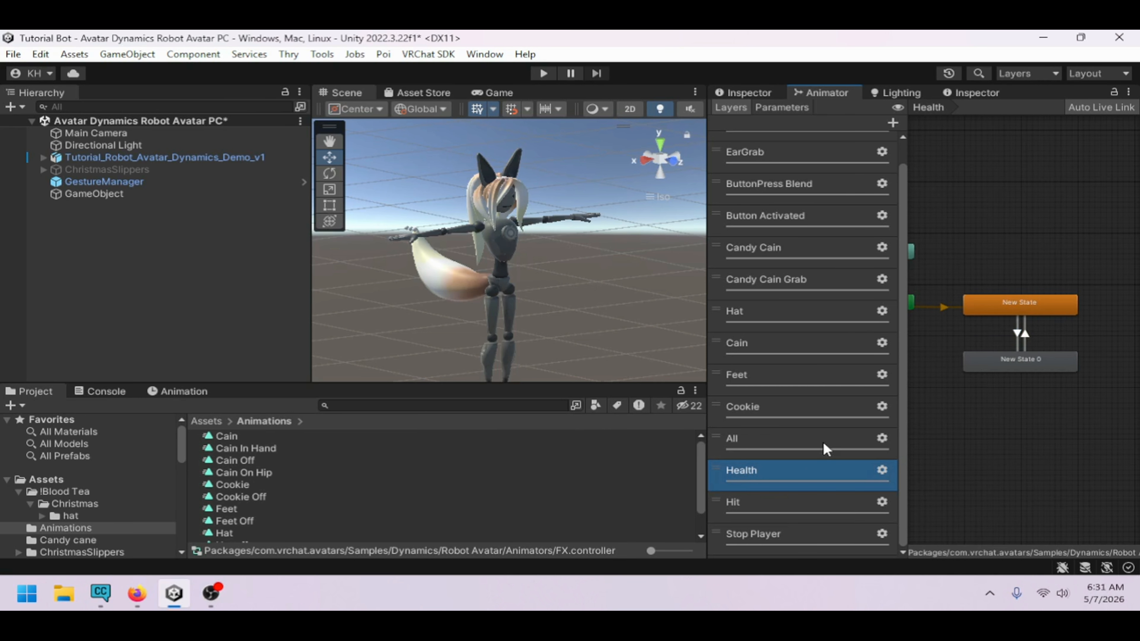
pyautogui.click(1032, 308)
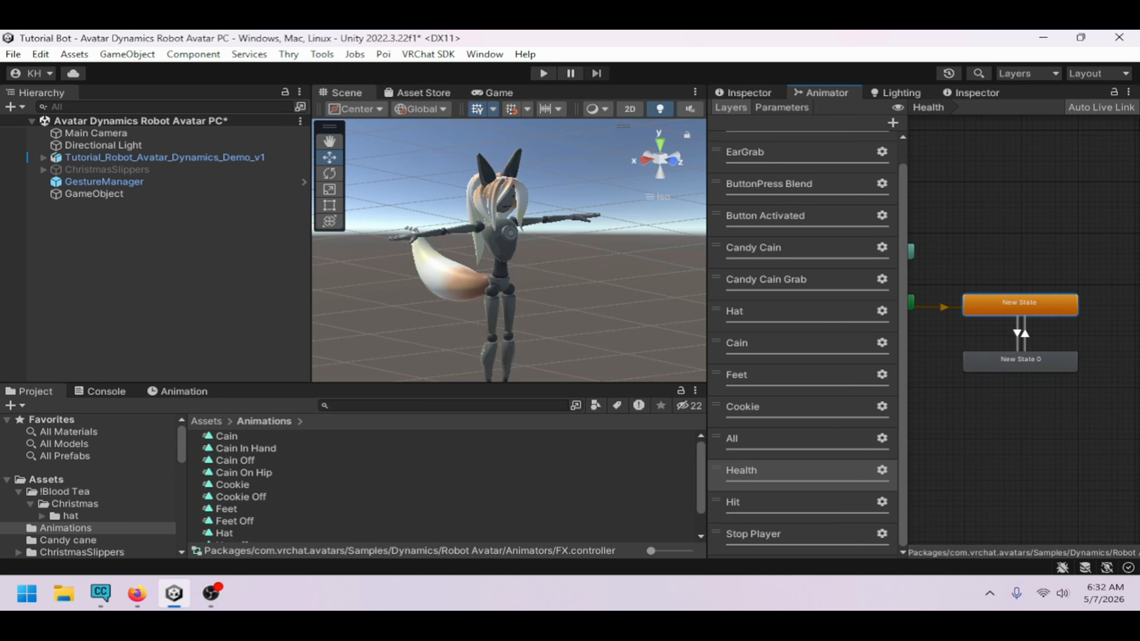
pyautogui.click(999, 281)
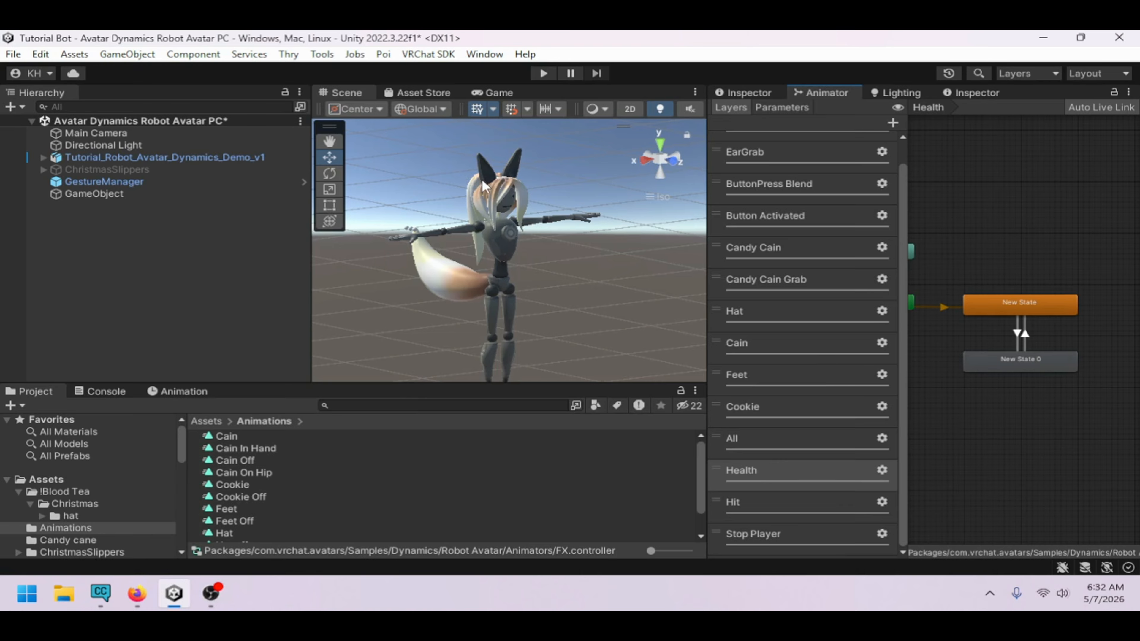
# Select the avatar in the scene and collapse the scene hierarchy
pyautogui.click(499, 180)
pyautogui.keyDown('alt'); pyautogui.moveTo(554, 238); pyautogui.dragTo(496, 310); pyautogui.keyUp('alt')
pyautogui.keyDown('alt'); pyautogui.moveTo(466, 257); pyautogui.dragTo(505, 368); pyautogui.keyUp('alt')
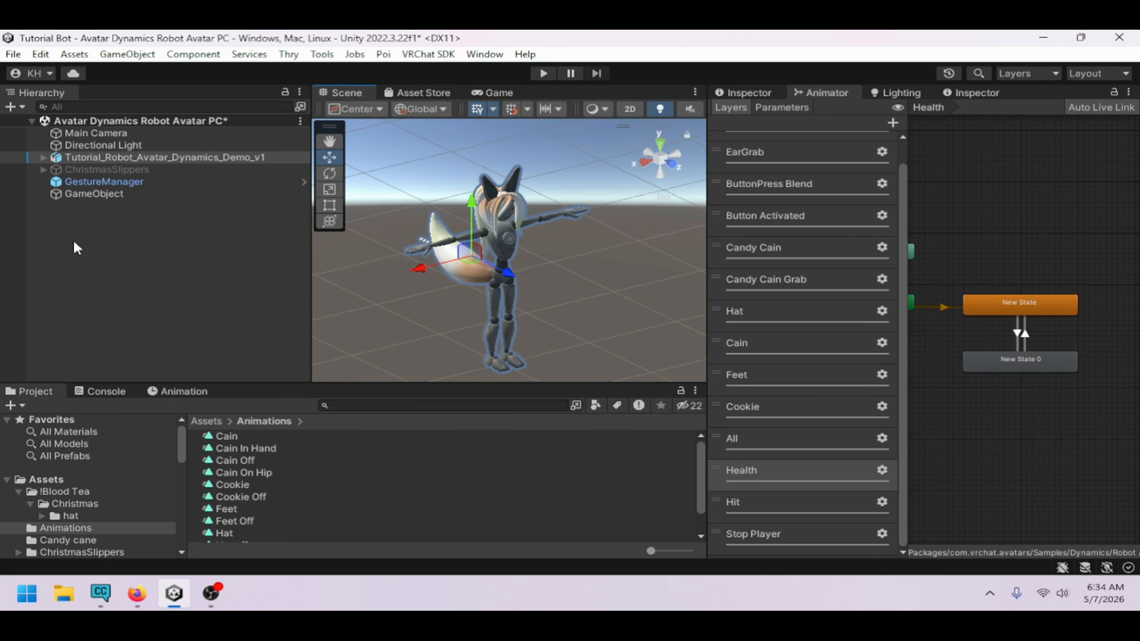
pyautogui.click(31, 121)
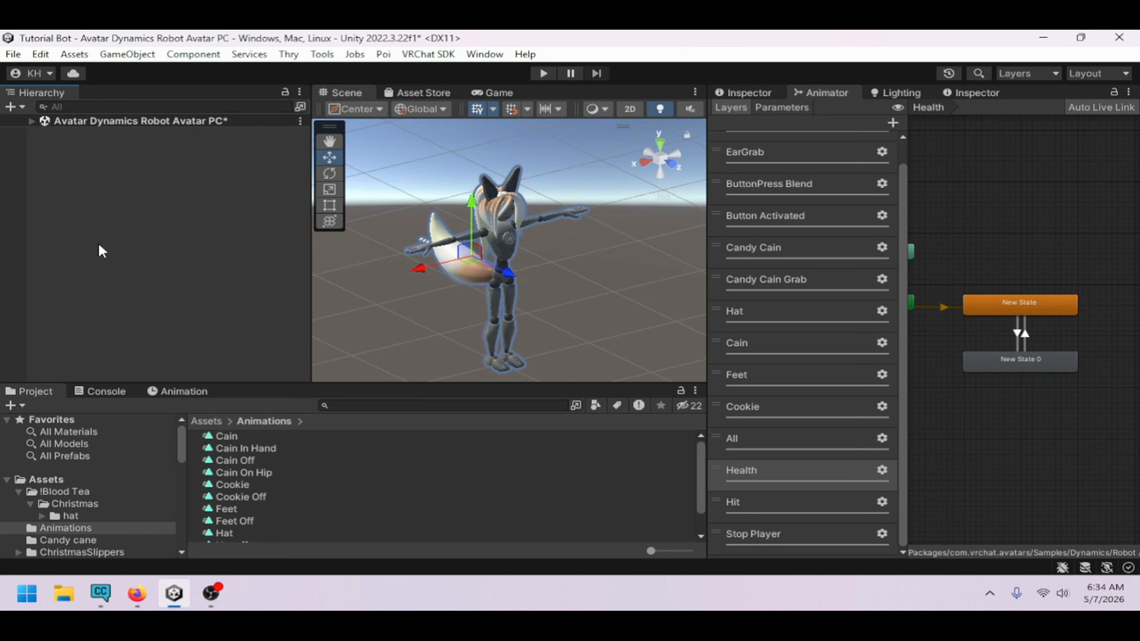